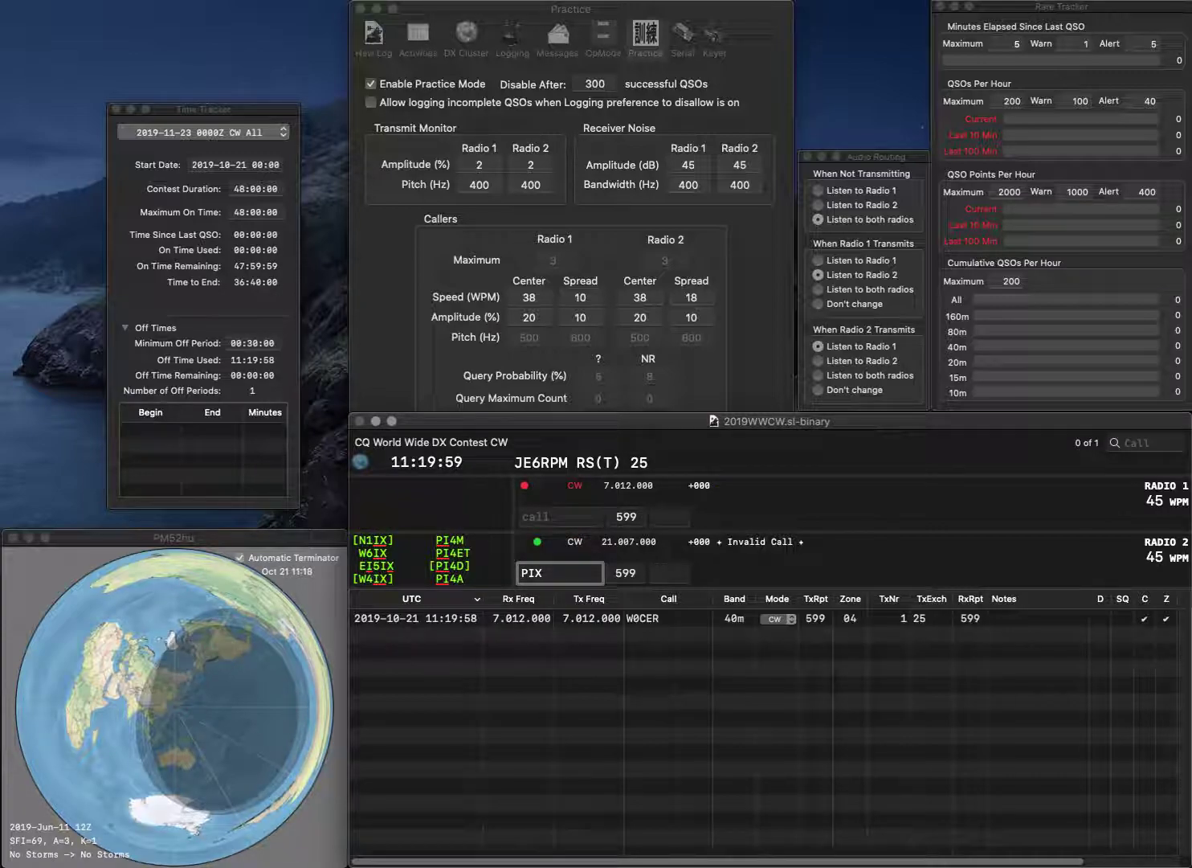
Complete the partial Radio 2 call as IK0PXD and send that station the exchange
text(IK0)
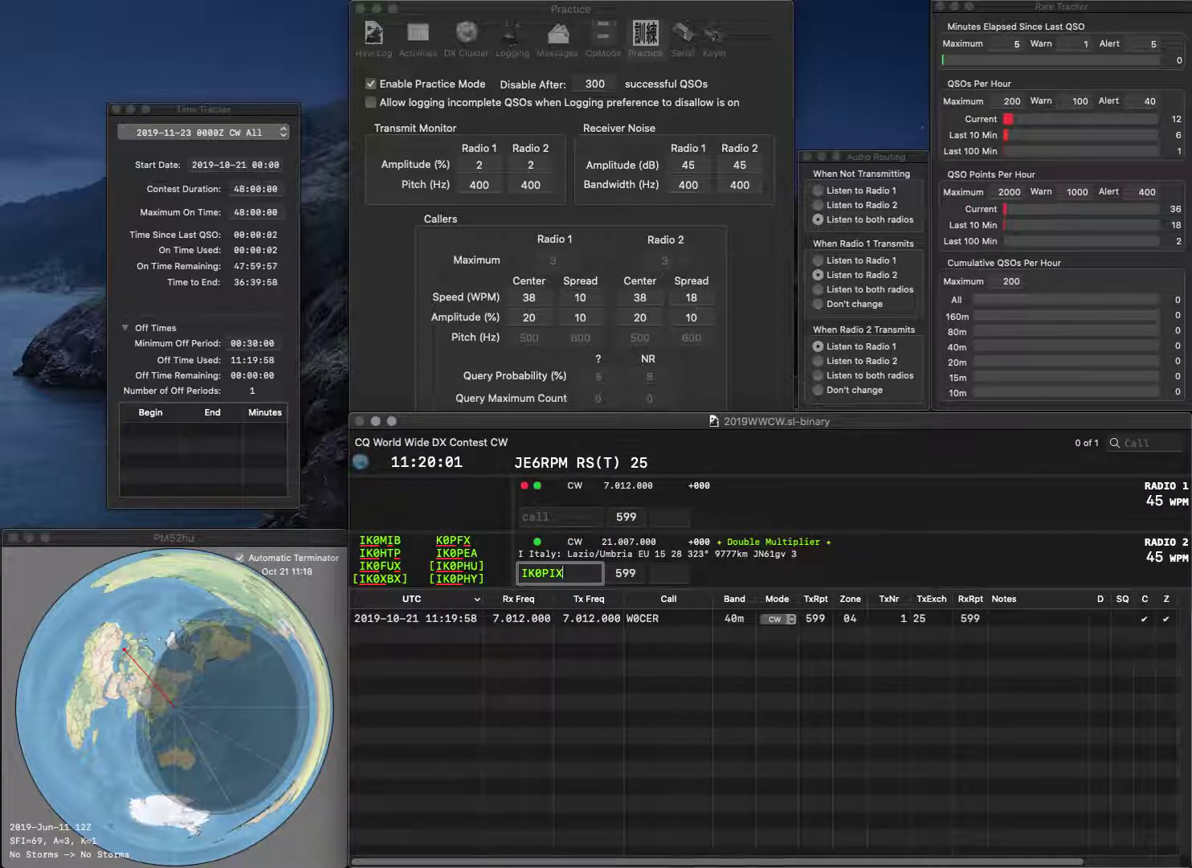
key(BackSpace)
key(Right)
text(D)
key(Return)
text(A)
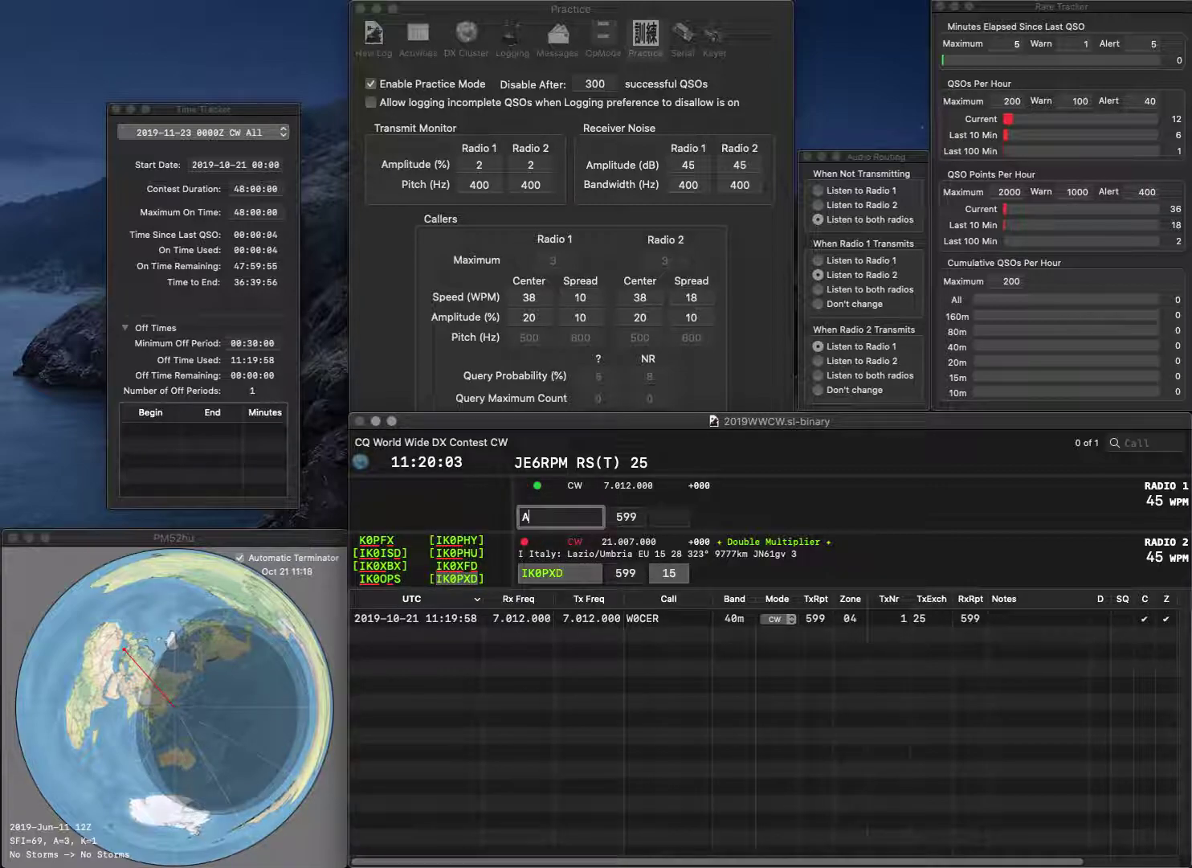
key(Return)
key(Tab)
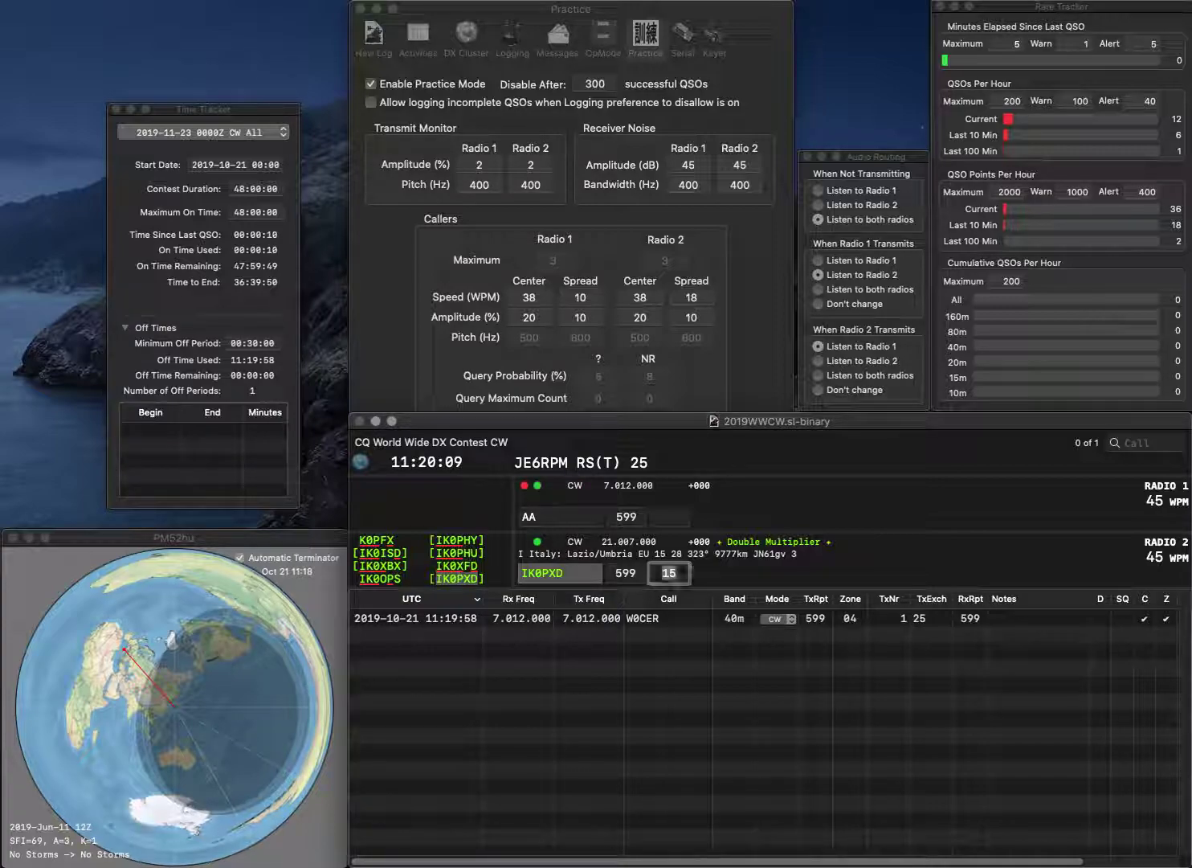
key(Return)
text(2IA)
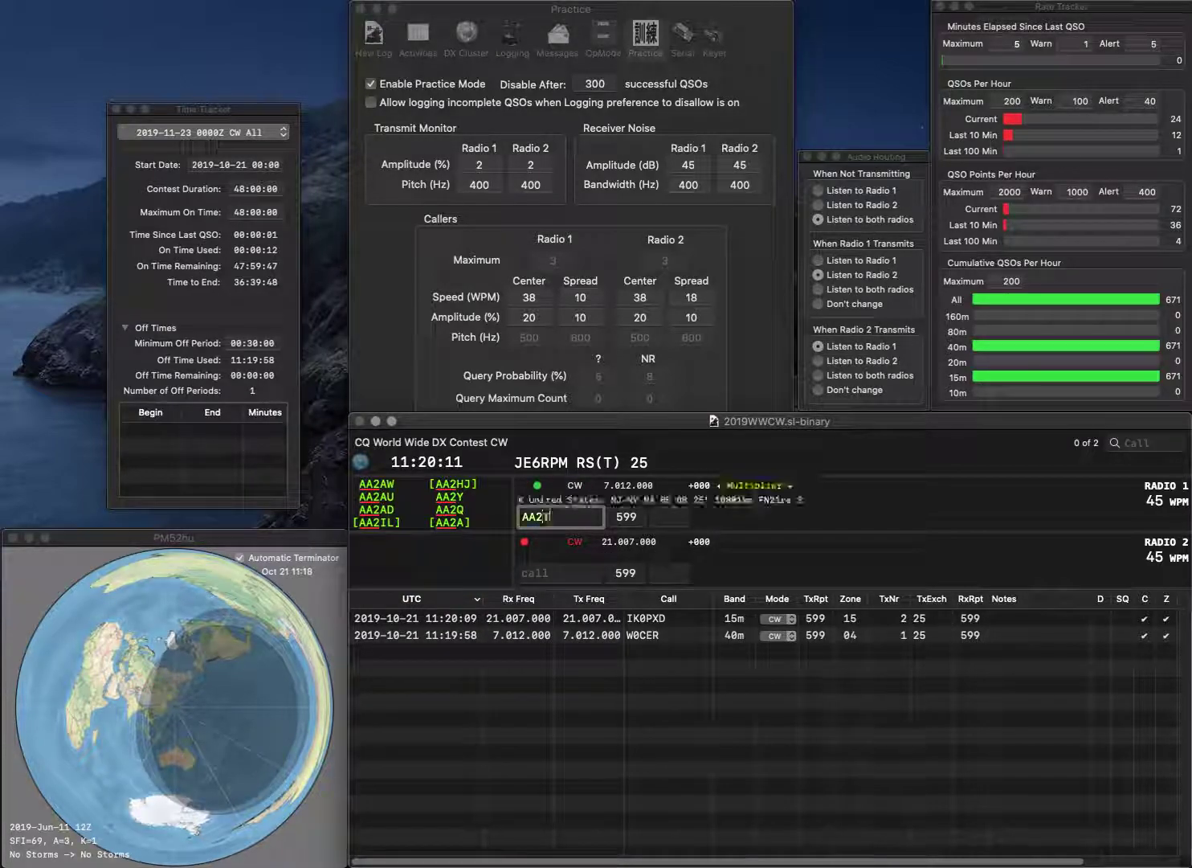
key(Return)
text(AG)
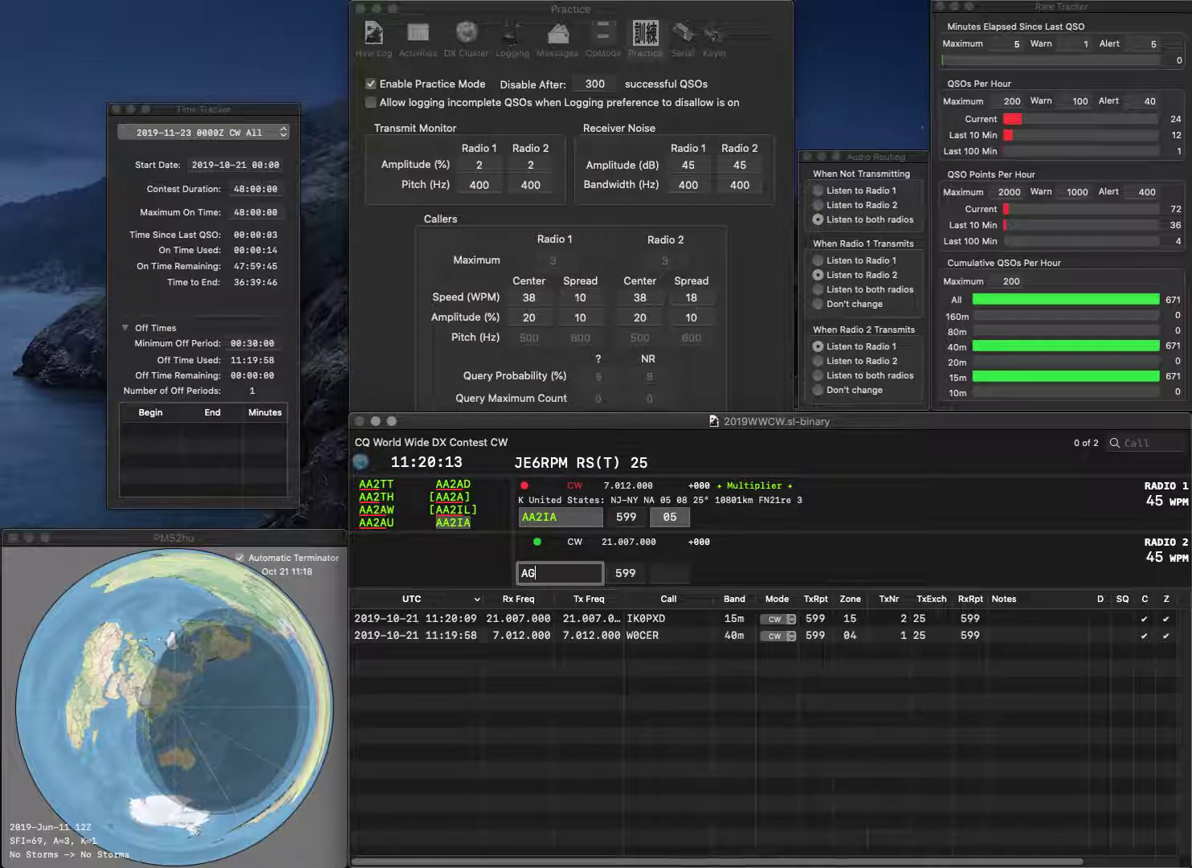
text(7AA)
key(Return)
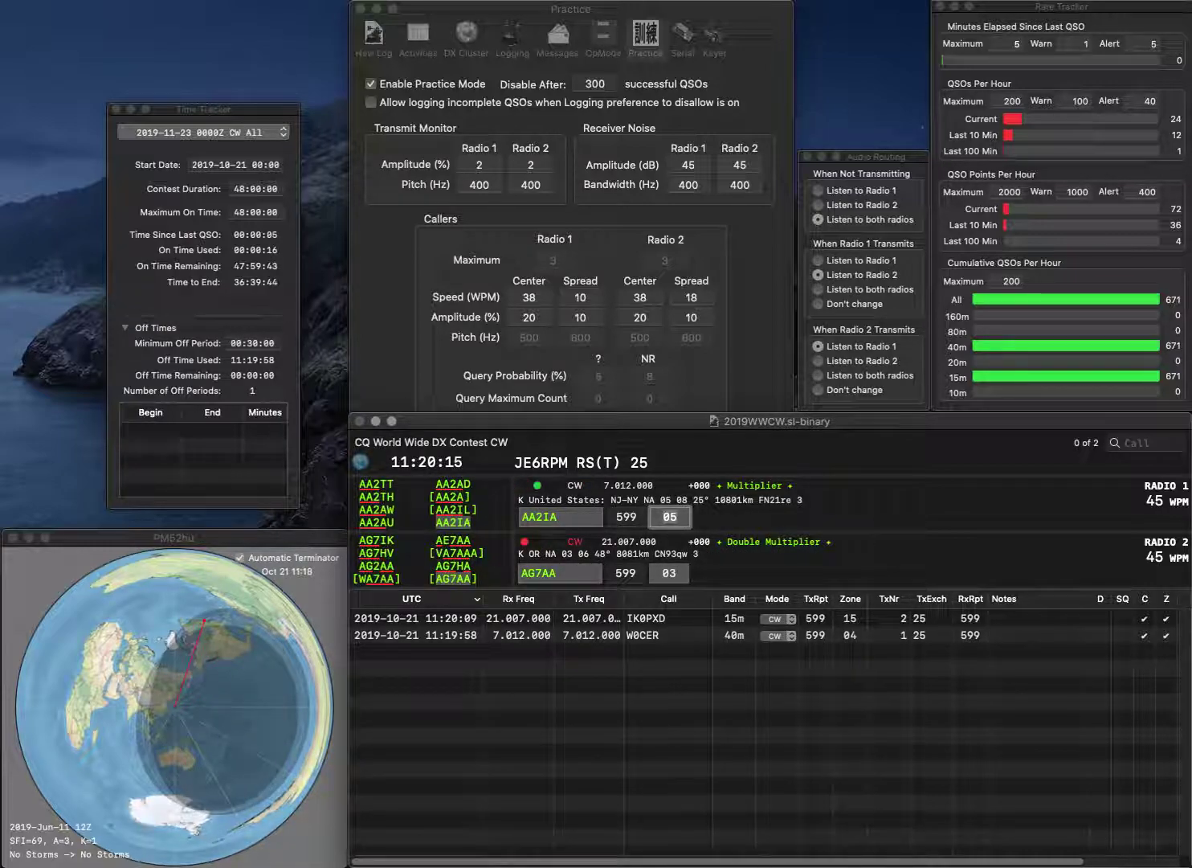
key(Return)
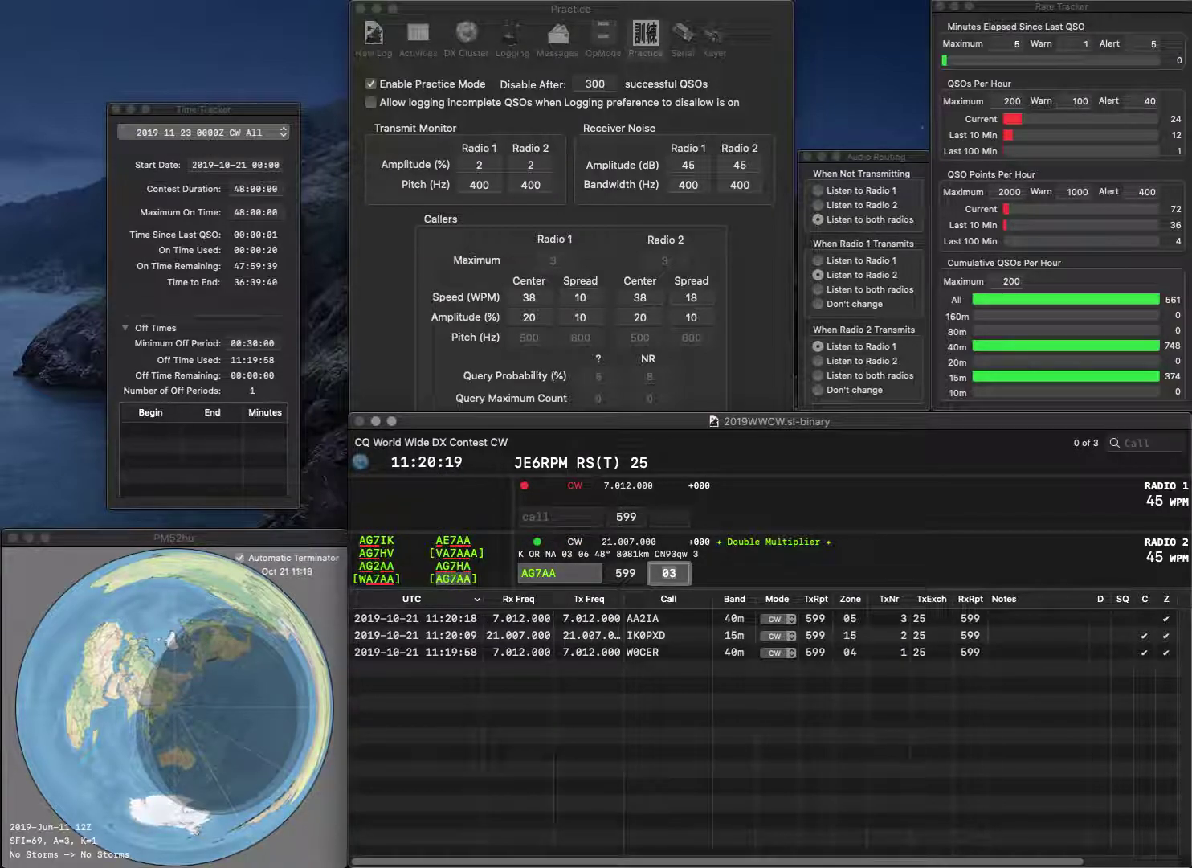
key(Return)
Enter OE2DYL on Radio 1 and DL1AQU/P on Radio 2, send their exchanges and log both contacts
text(OE2DYL)
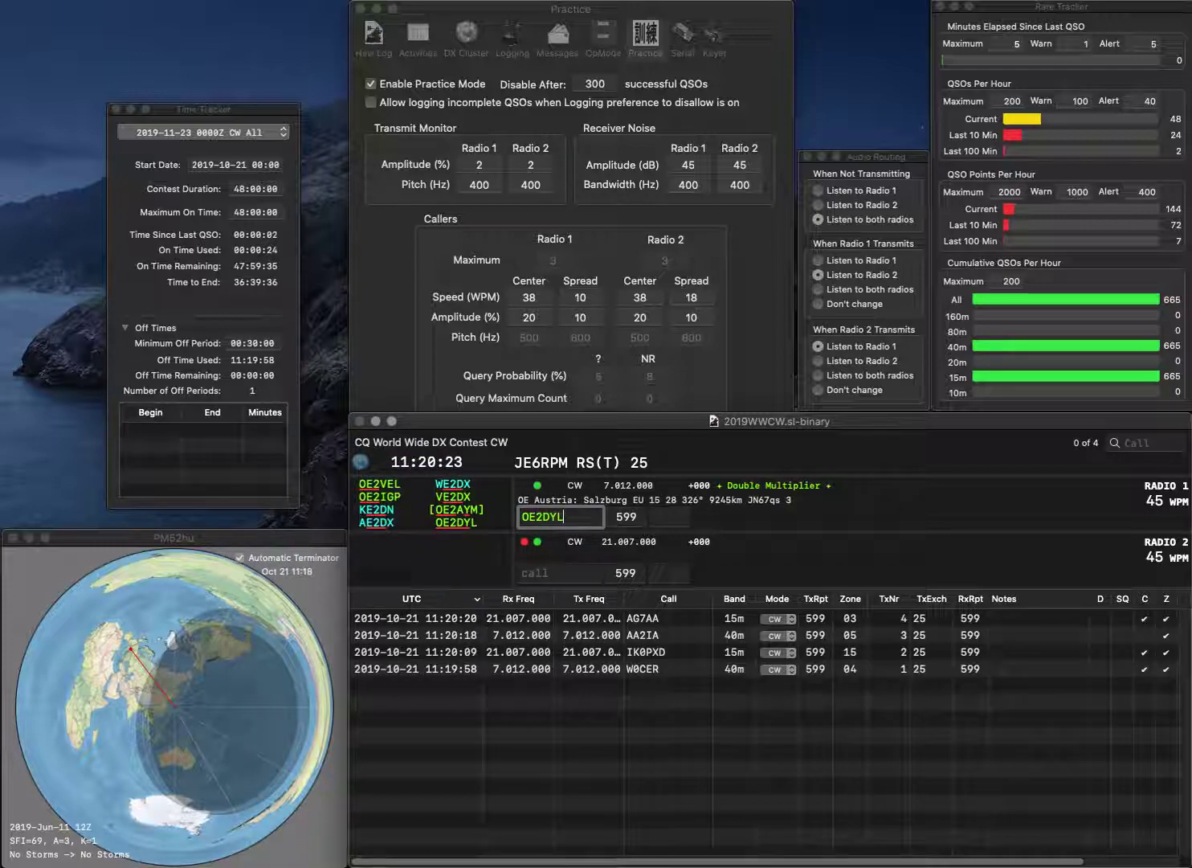
key(Return)
text(DL1A)
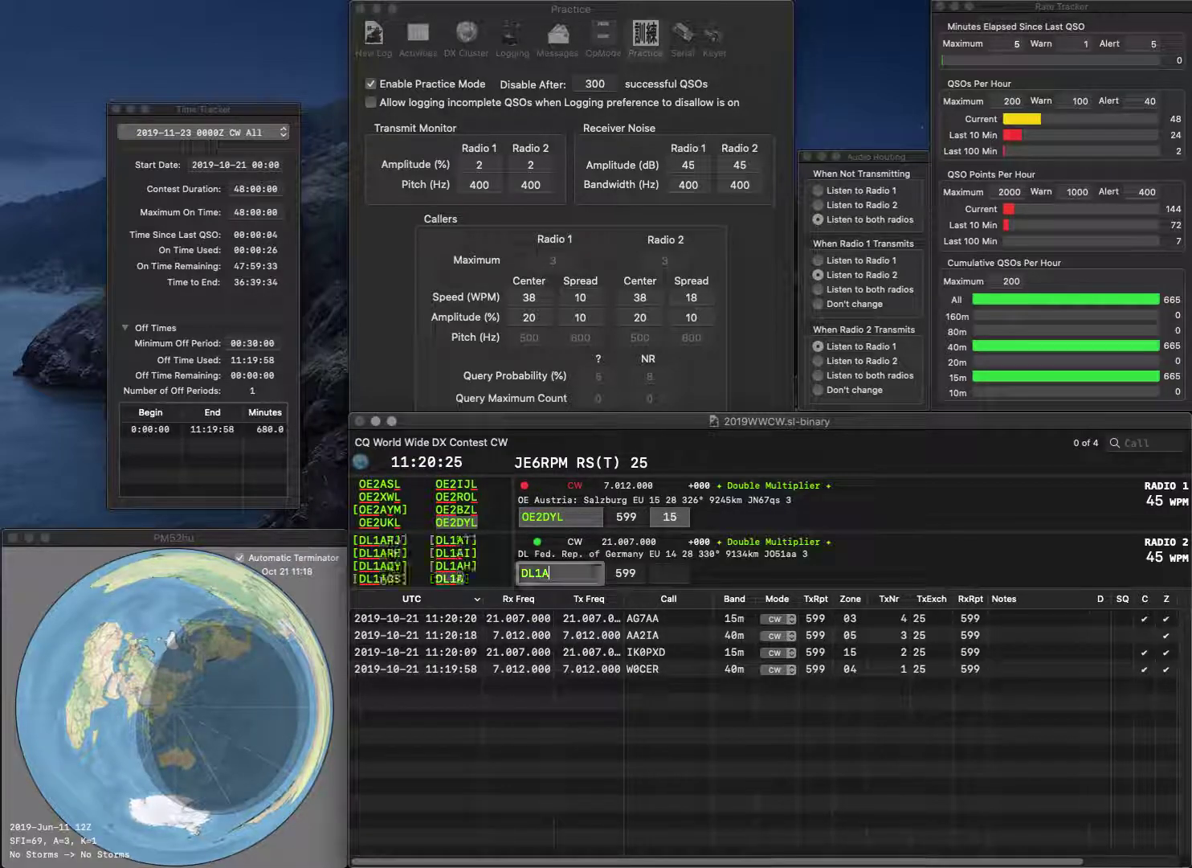
text(QU/P)
key(Return)
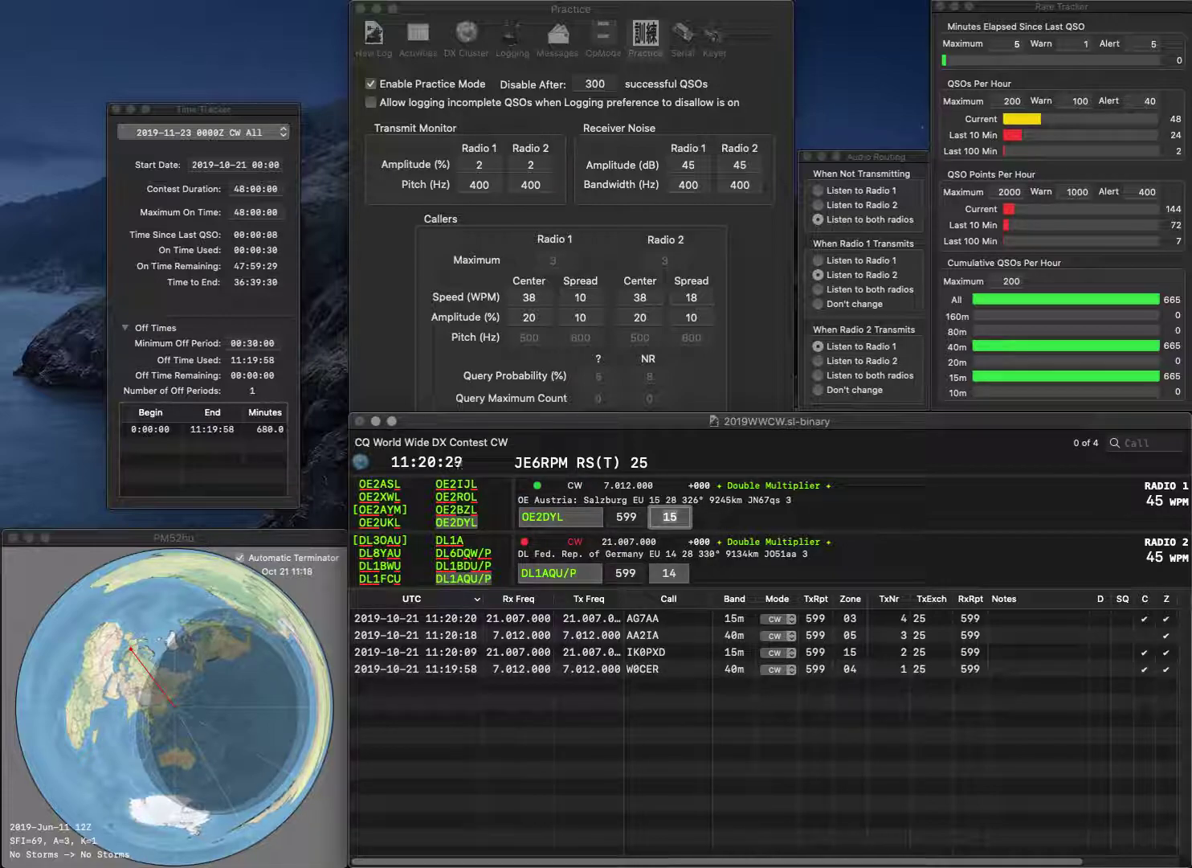
key(Return)
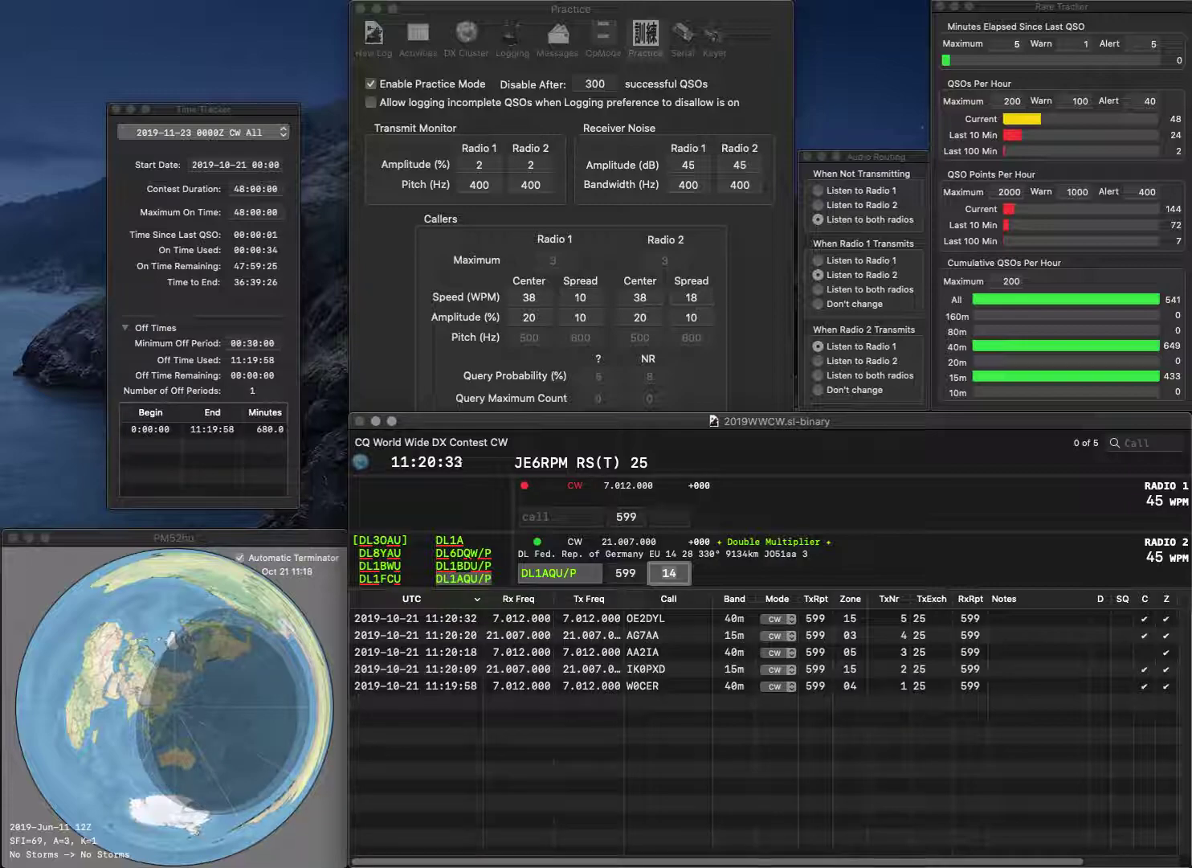
key(Return)
text(I)
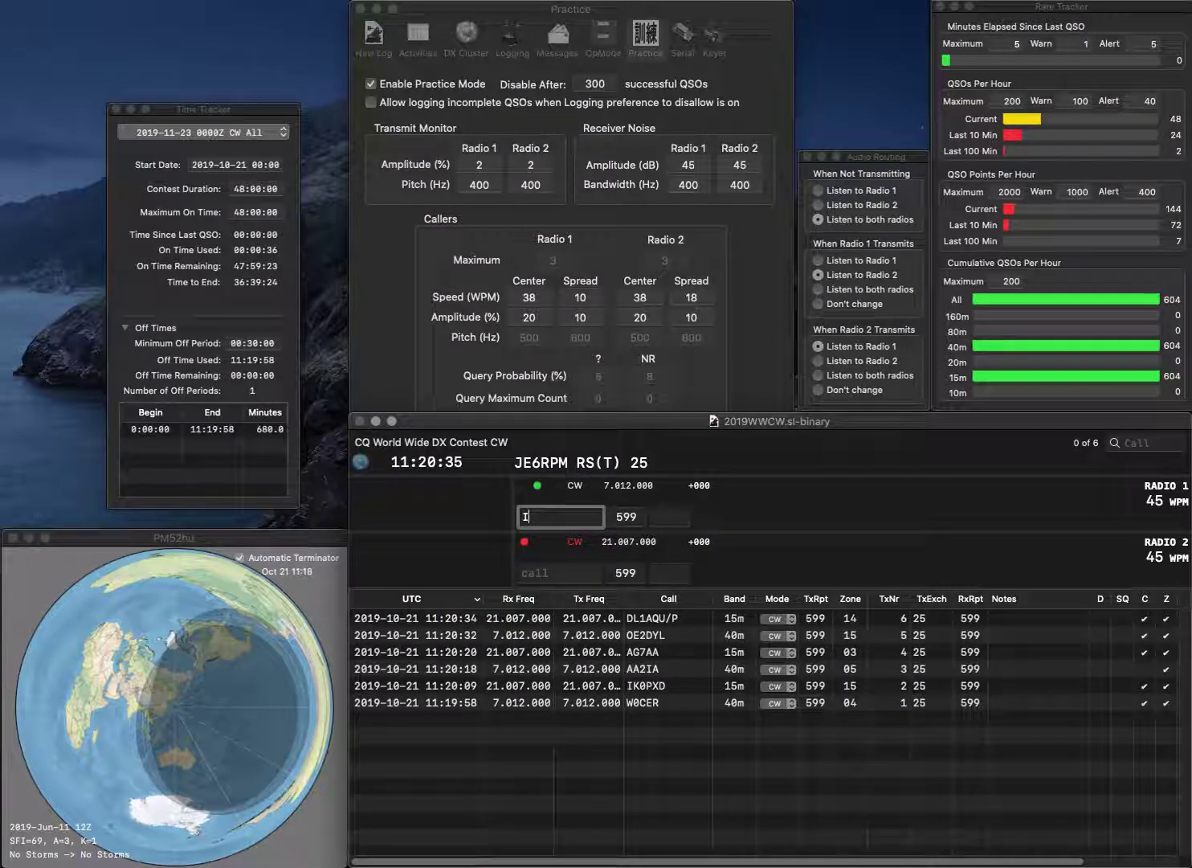
text(Z5E)
key(Return)
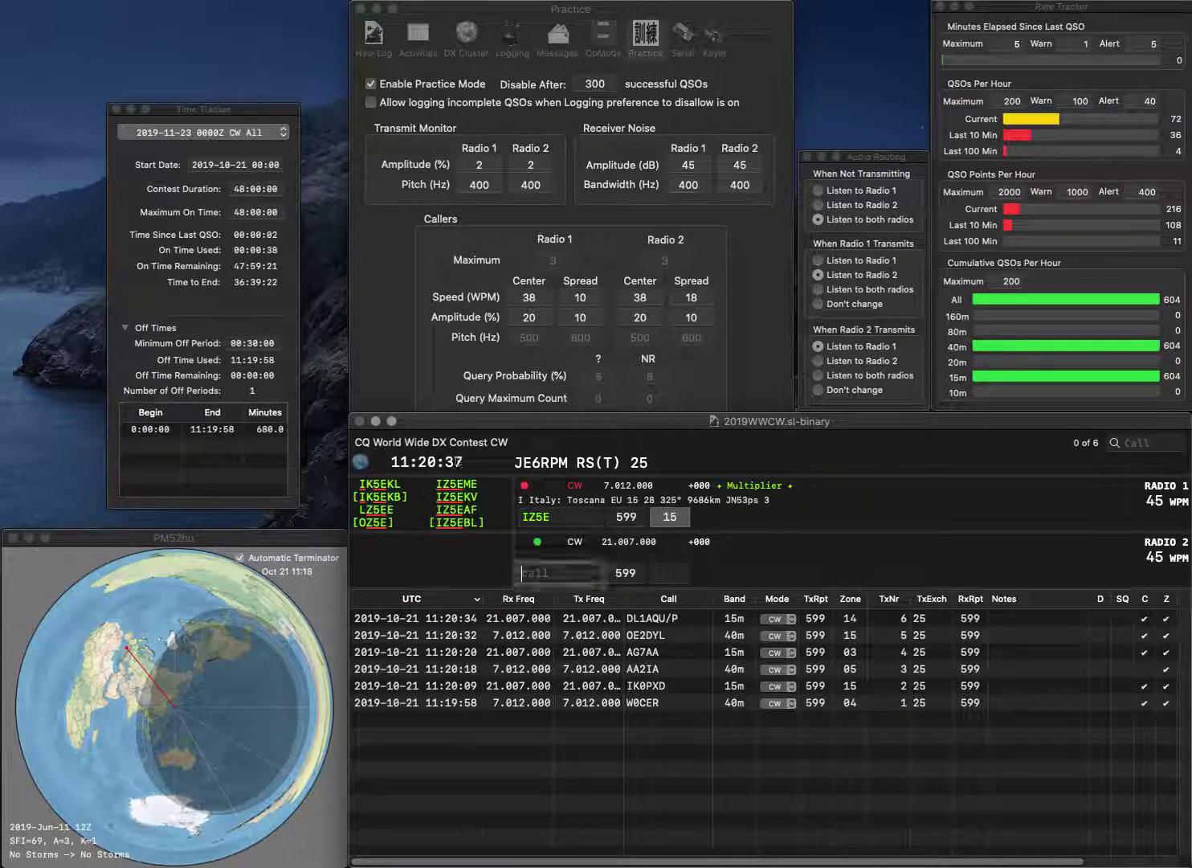
text(8A)
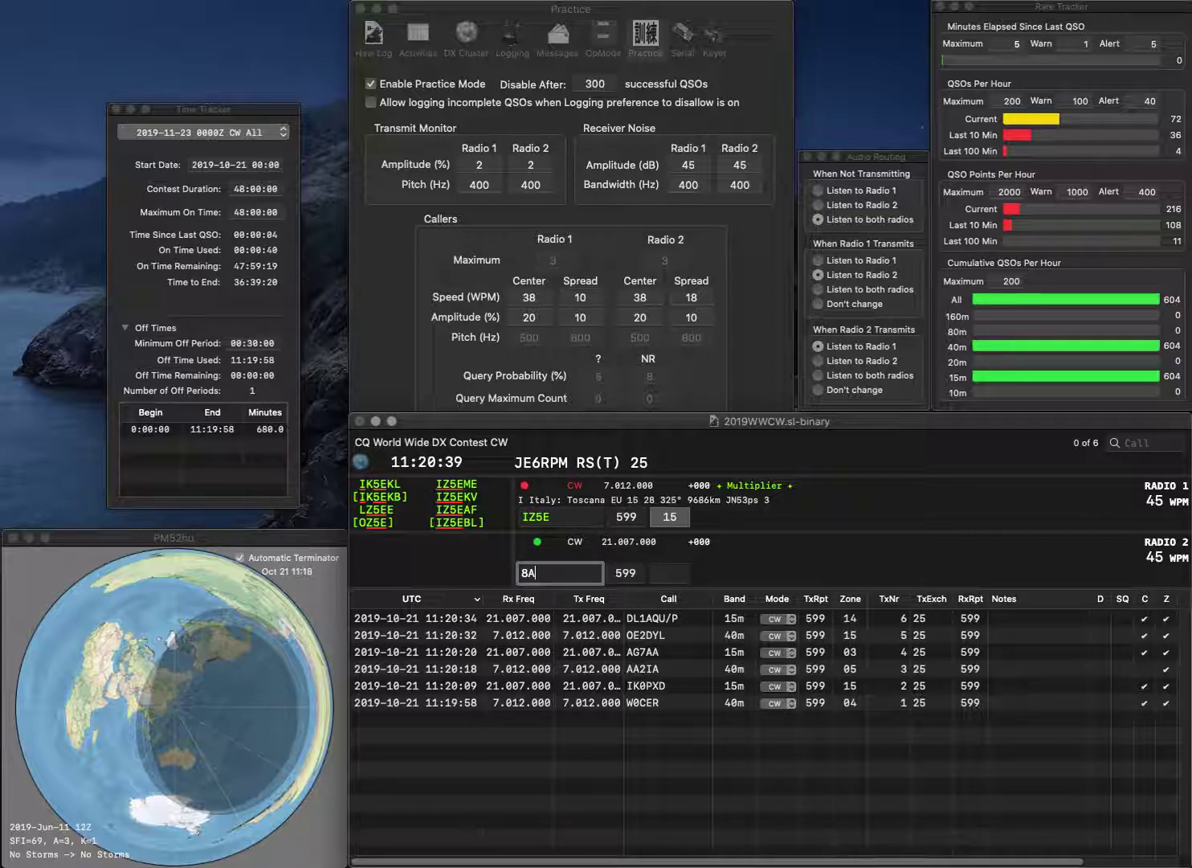
text(IJ)
key(Return)
text(AF)
key(Return)
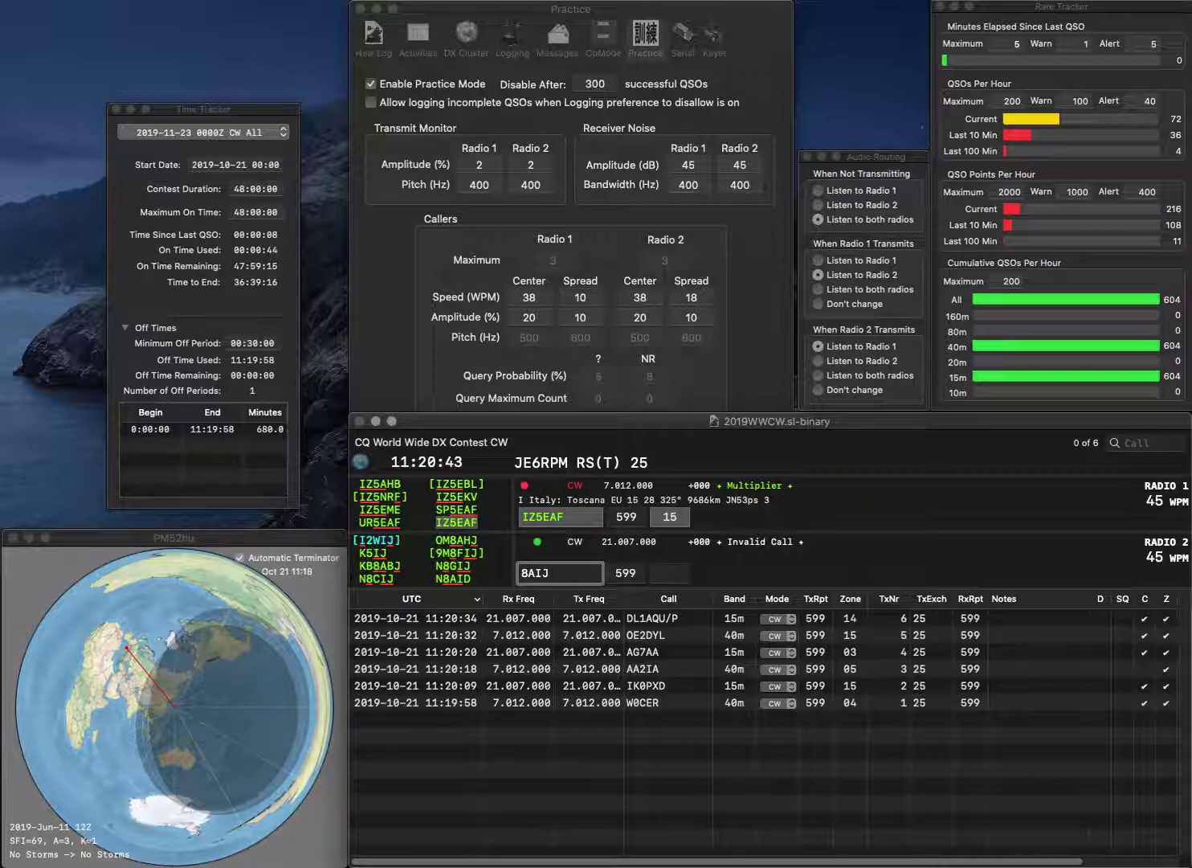
key(Delete)
text(VE7)
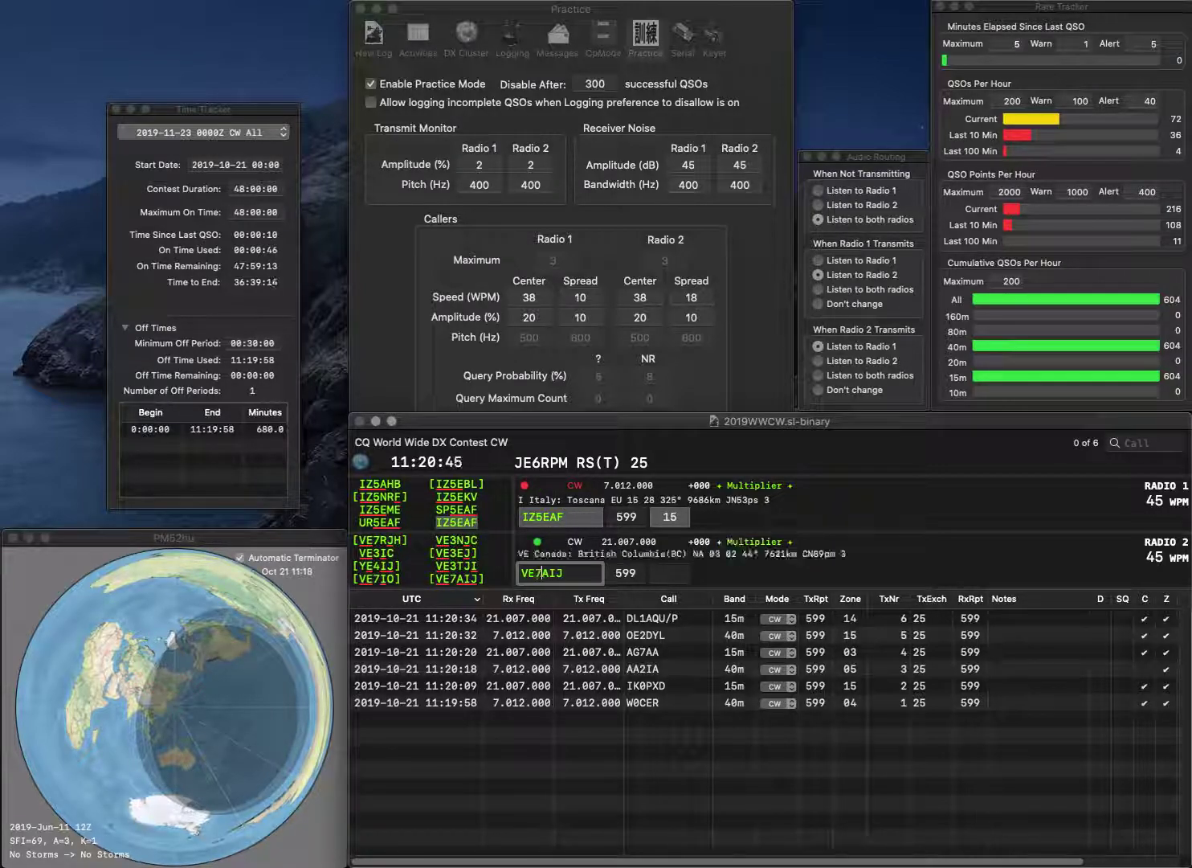
key(Return)
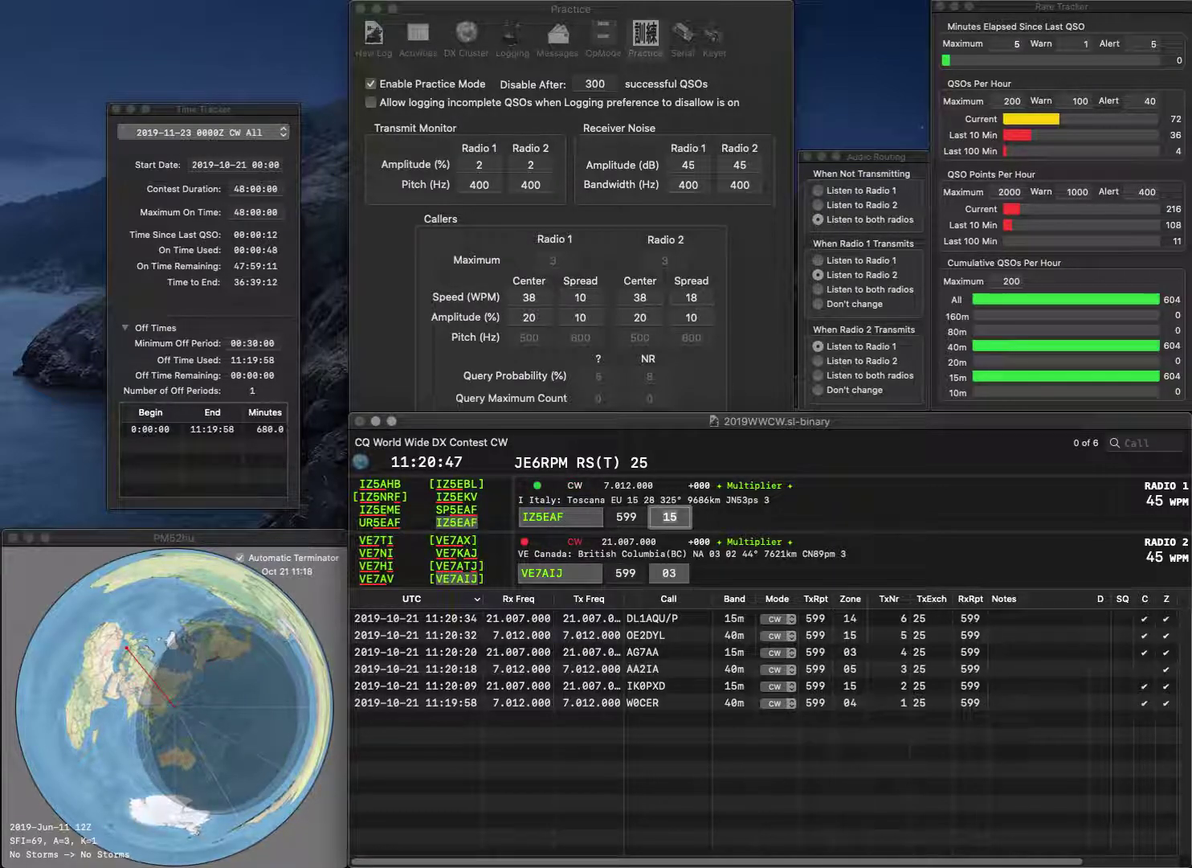
key(Return)
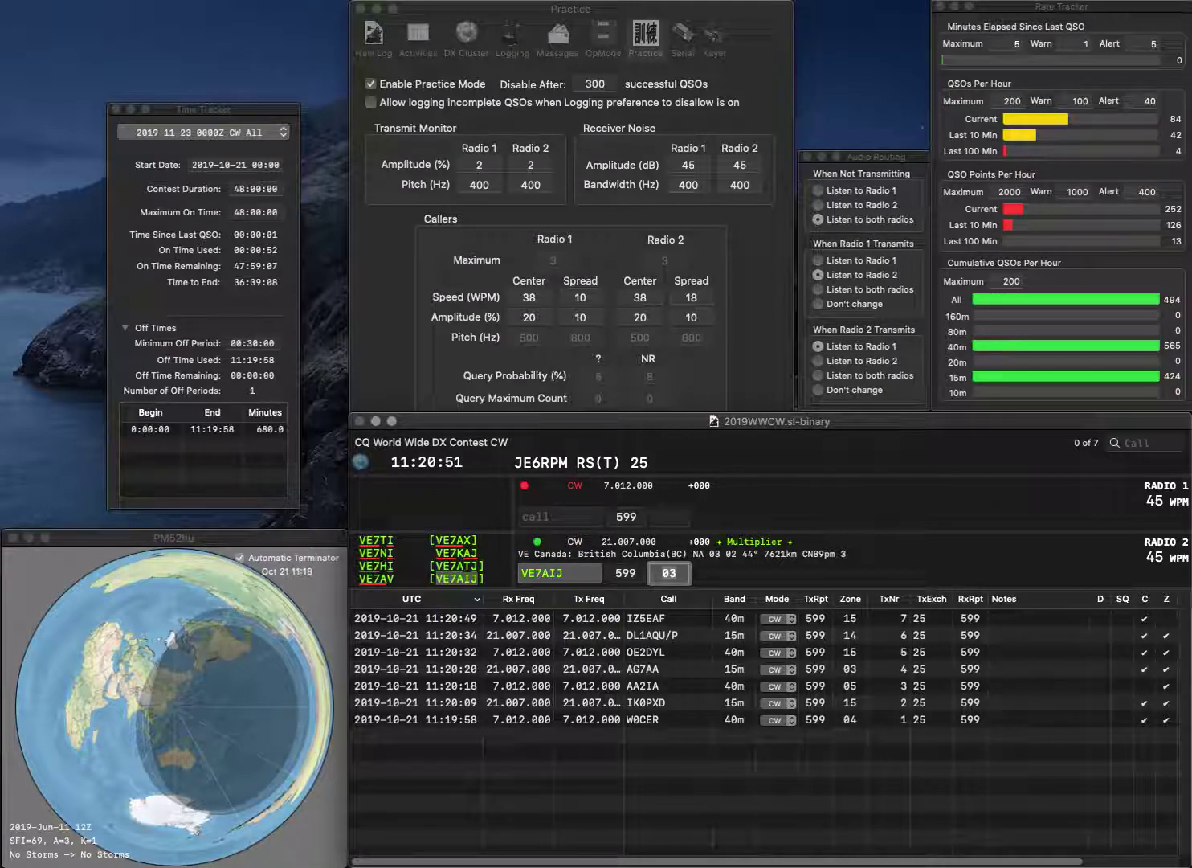
key(Return)
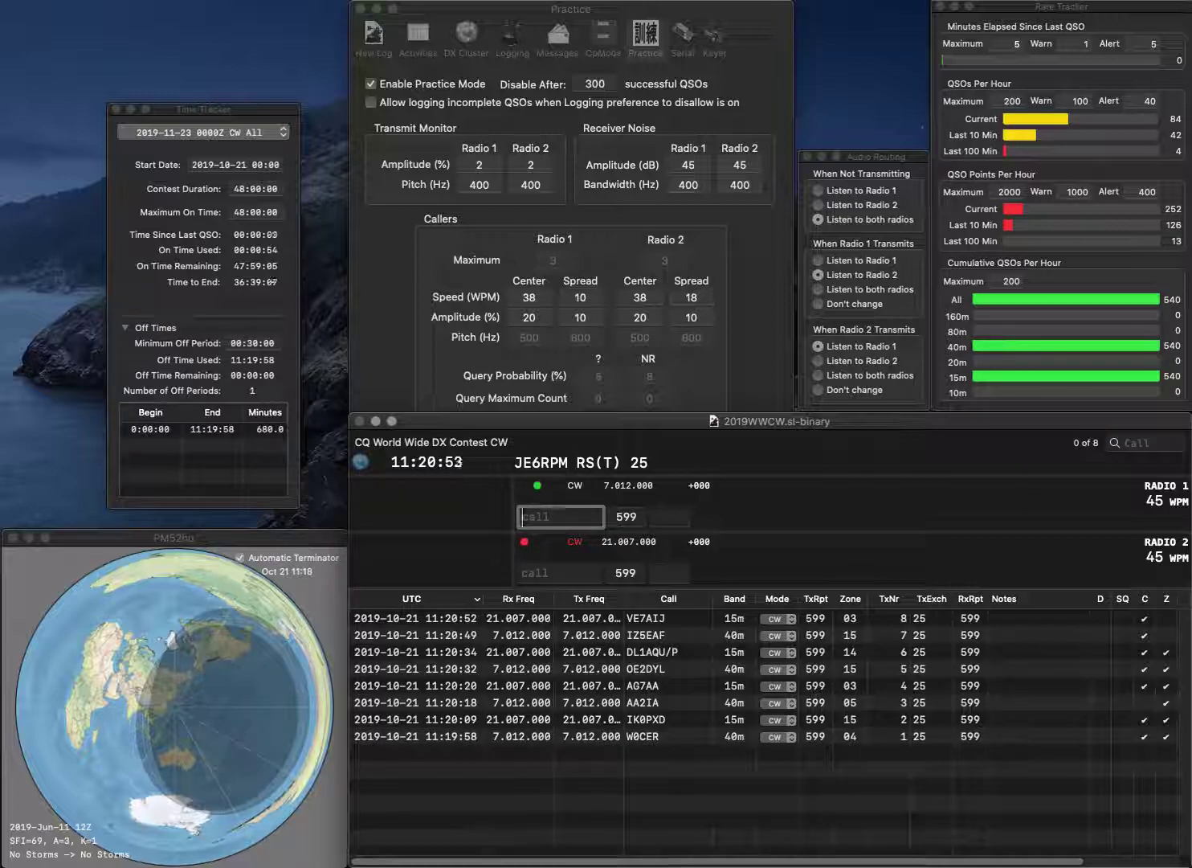
text(IK7UKF)
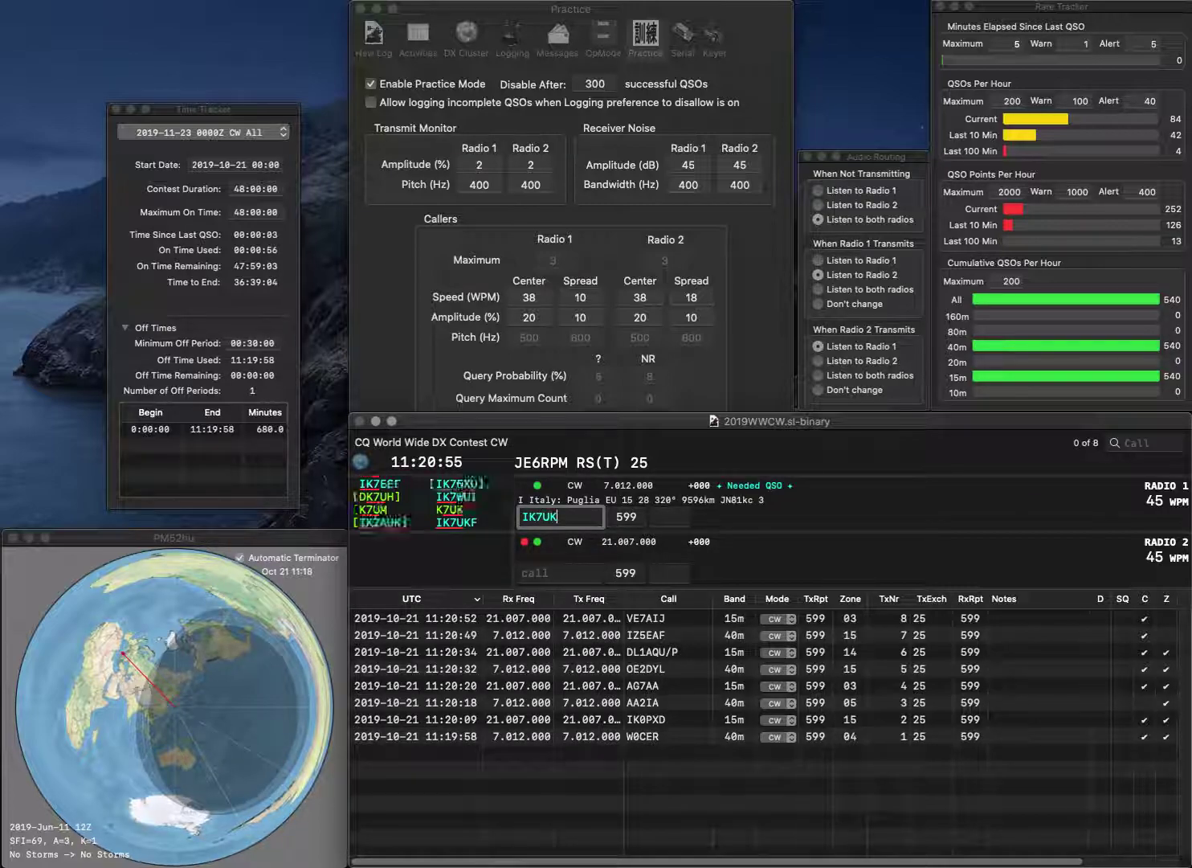
key(Return)
text(1FOR)
key(Home)
text(IK)
key(BackSpace)
key(BackSpace)
text(KC)
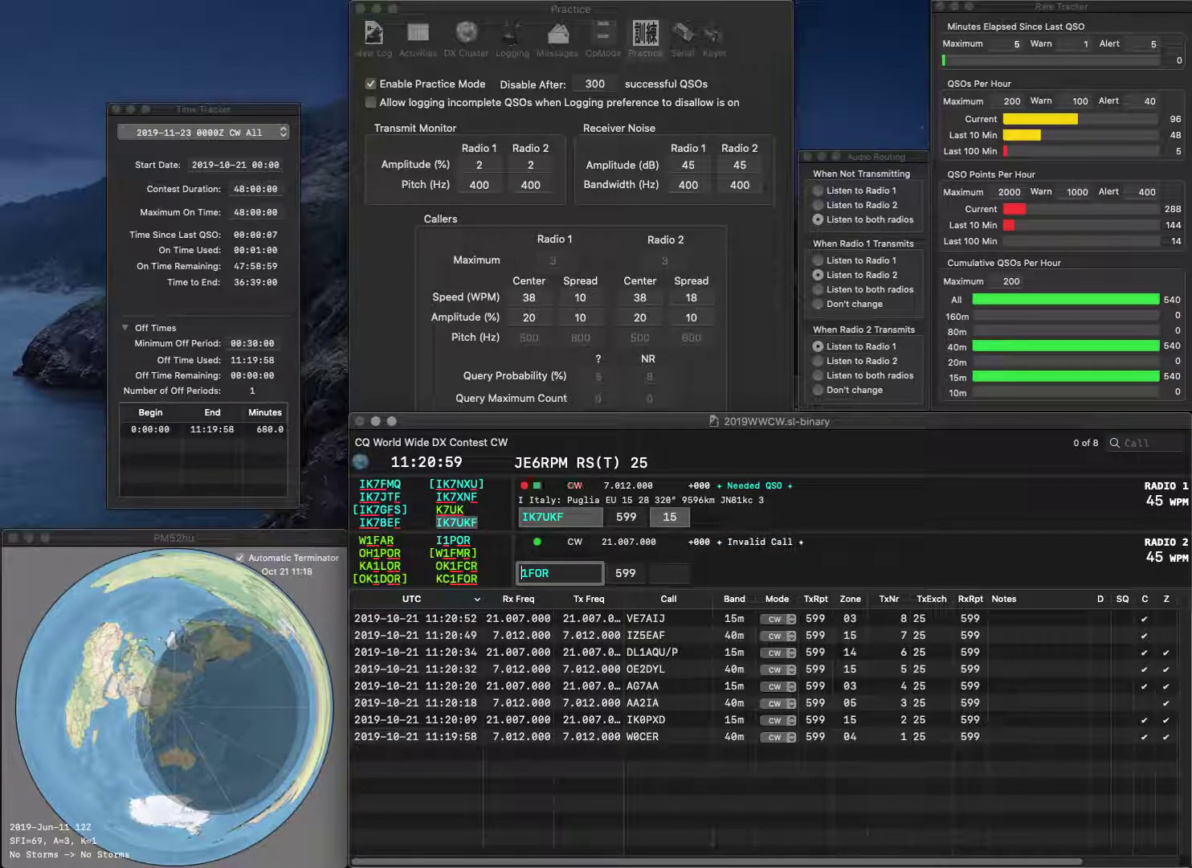
key(Return)
Log the IK7UKF contact on Radio 1 and the KC1FOR contact on Radio 2
key(Tab)
key(Return)
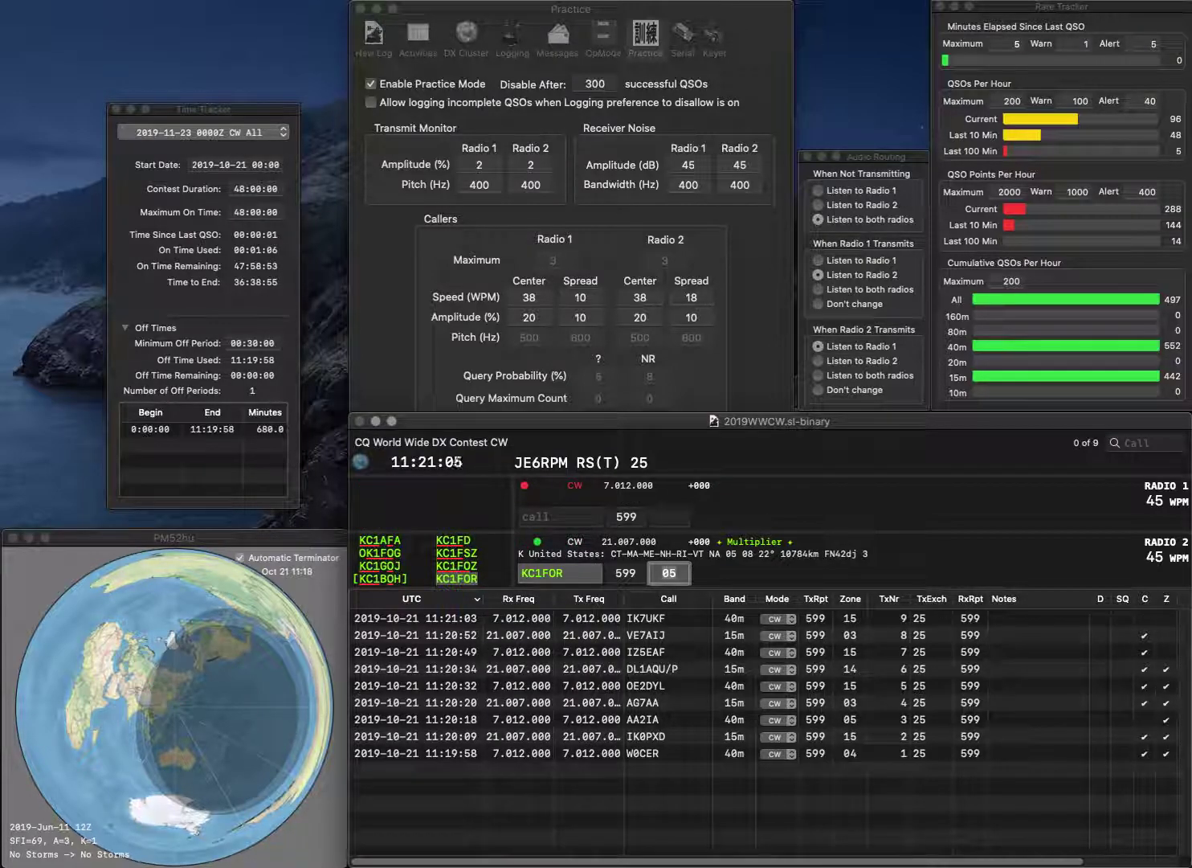
key(Return)
text(PA8KW)
key(Return)
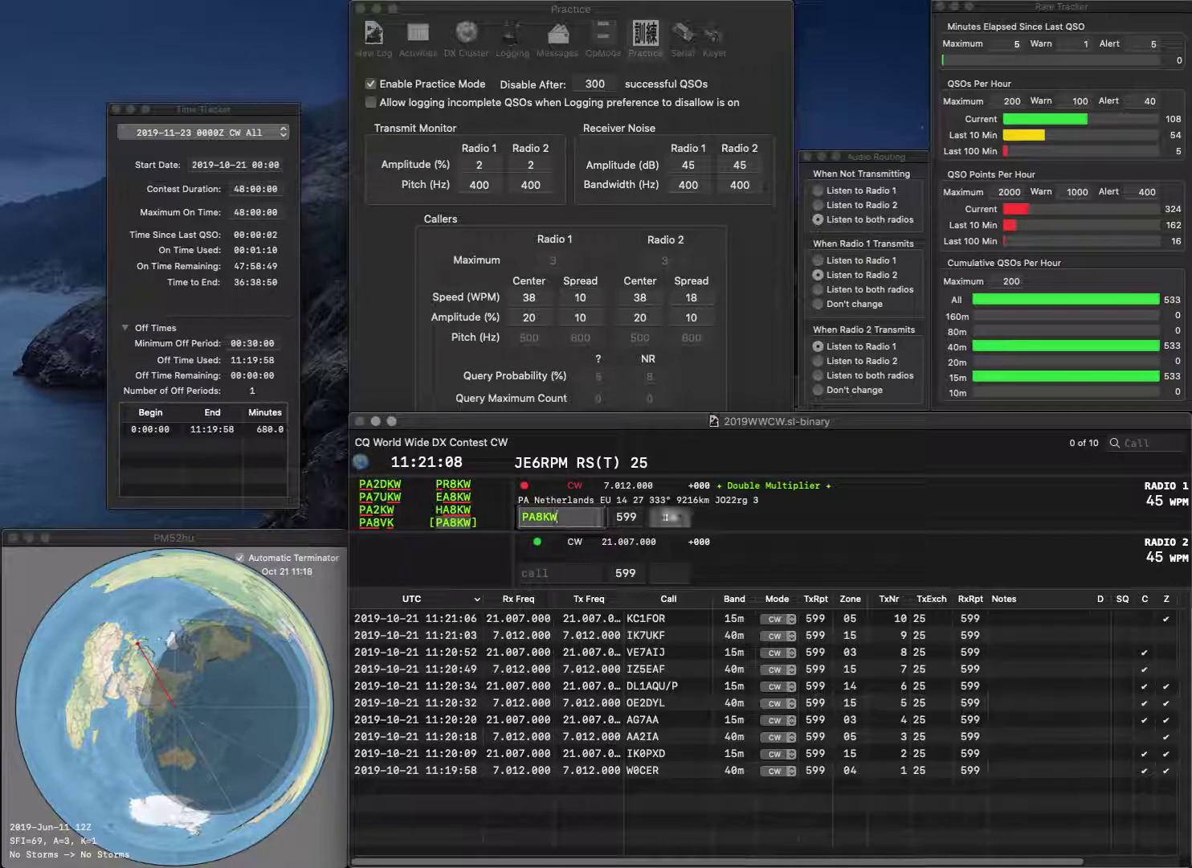
text(TG0AMD)
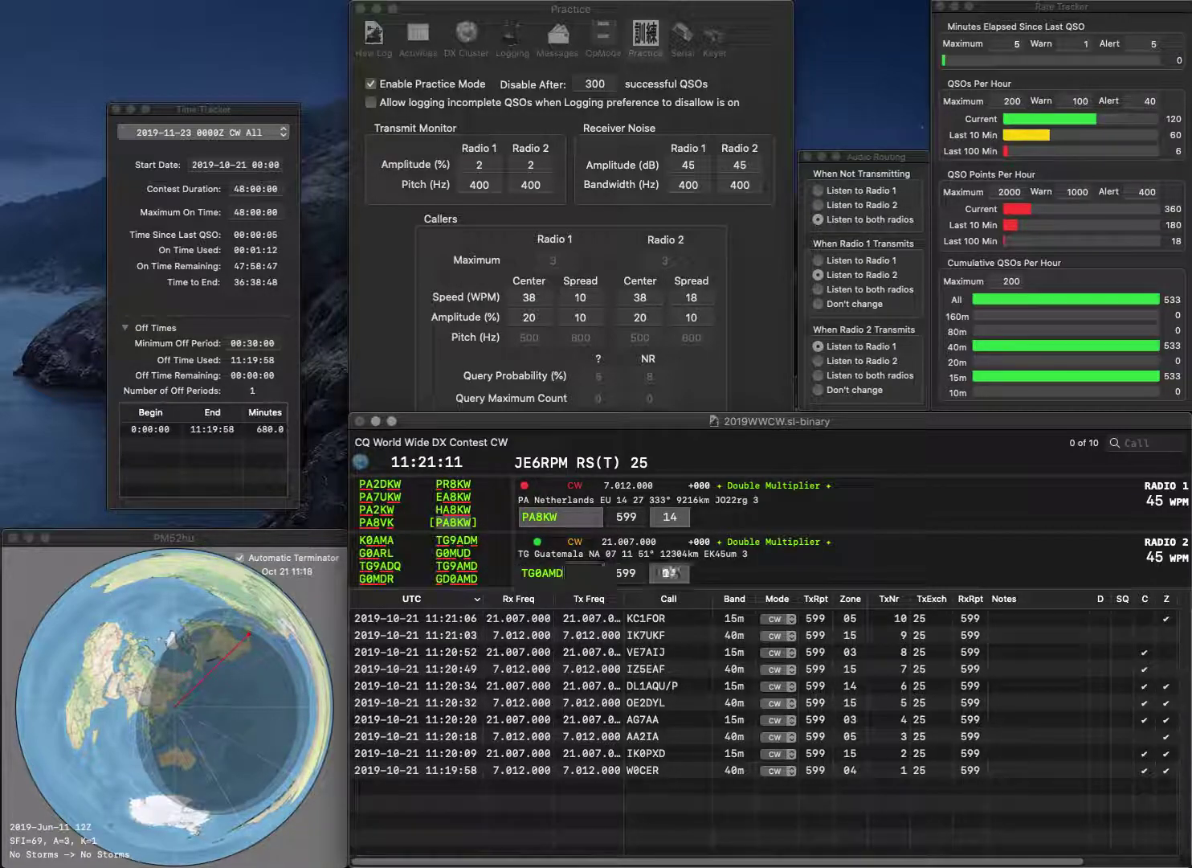
key(Return)
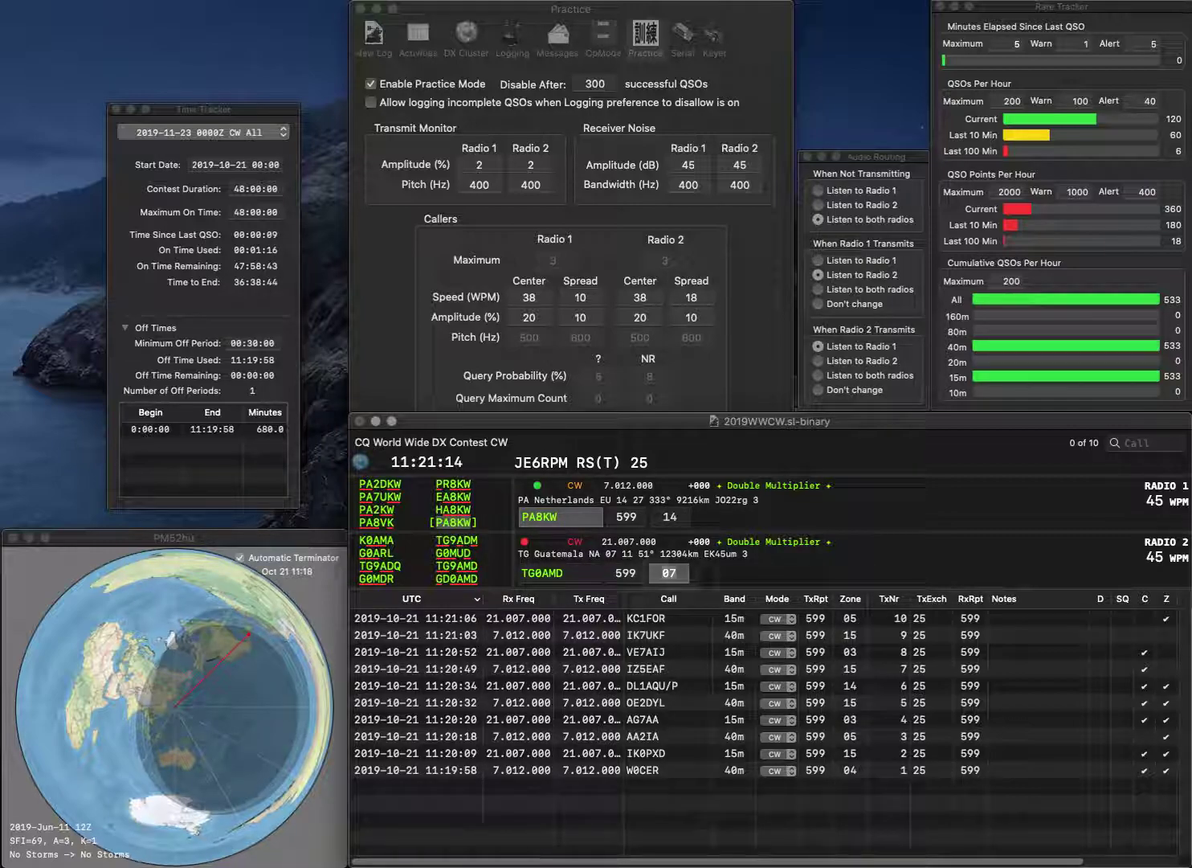
key(Return)
Correct the Radio 2 call to TG9AMD and send that station the exchange
key(Right)
key(Right)
key(BackSpace)
text(9)
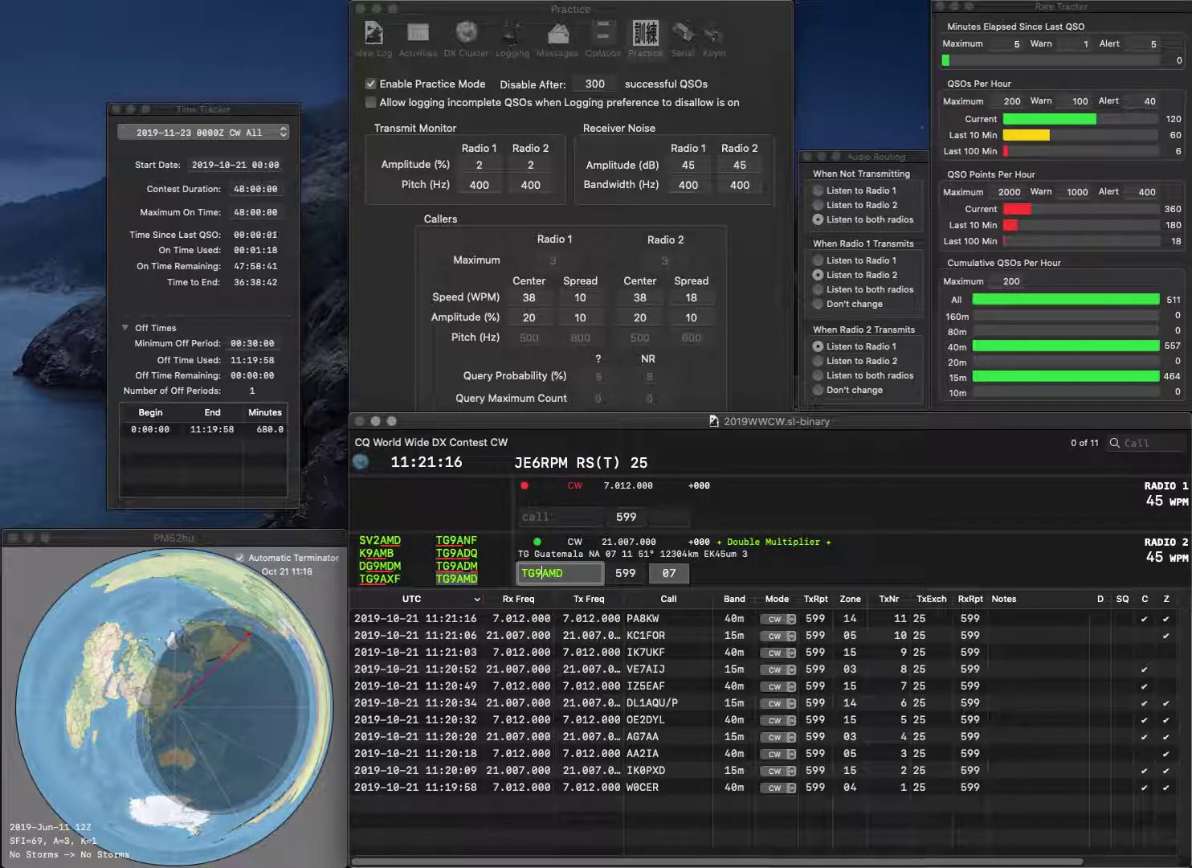
key(Return)
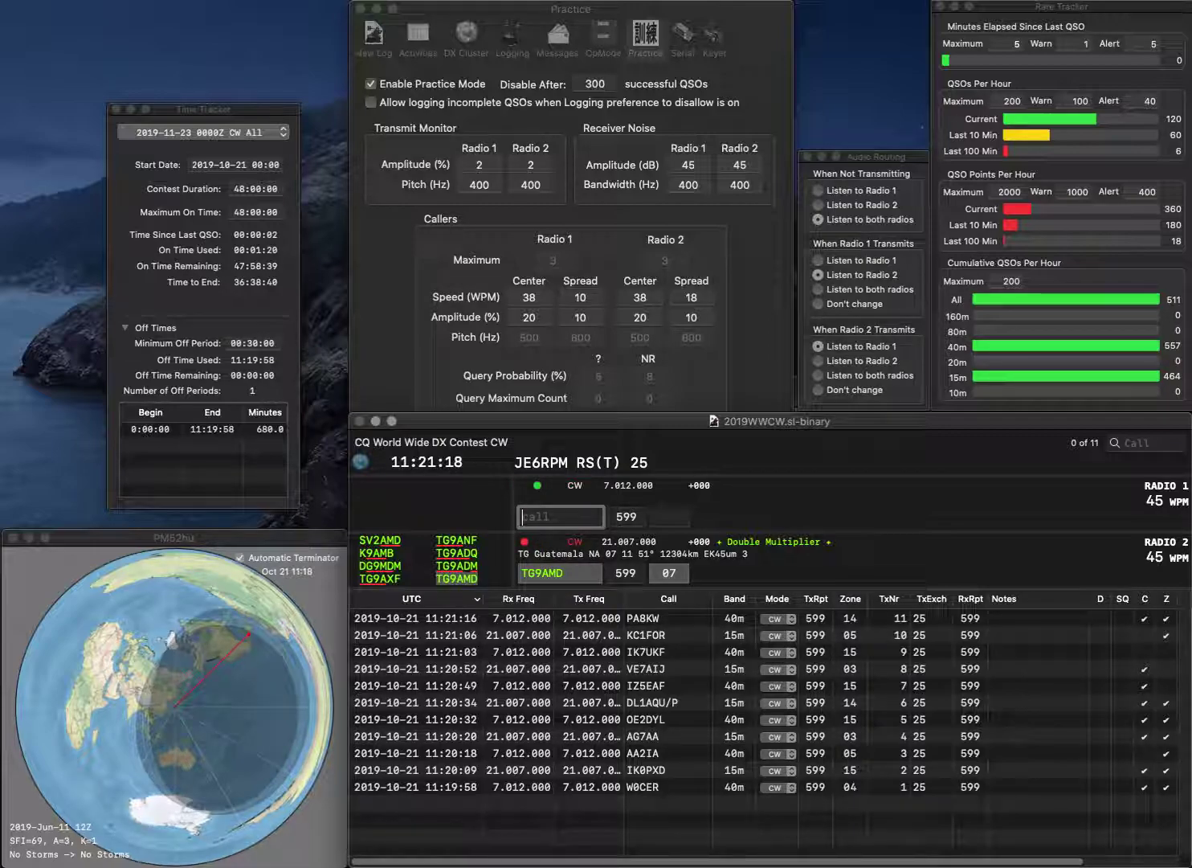
text(G4ABX)
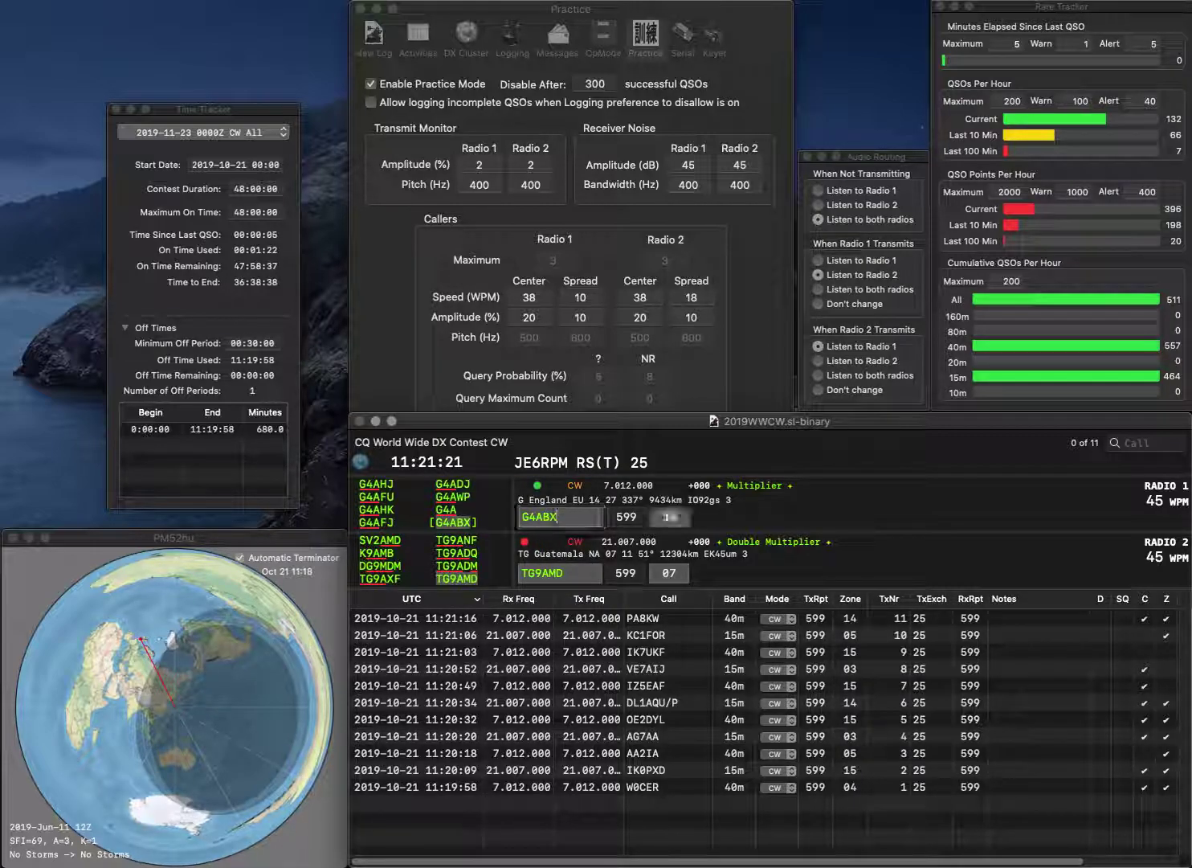
key(Return)
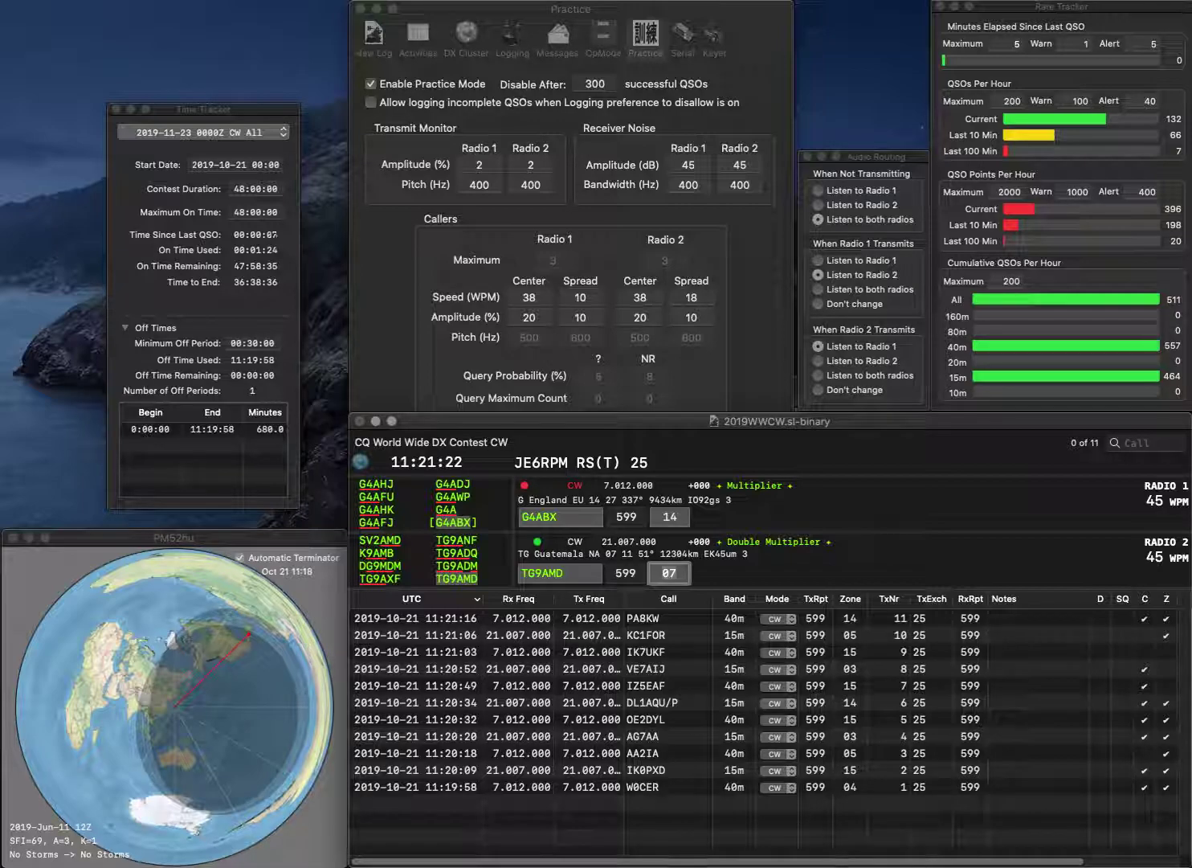
key(Return)
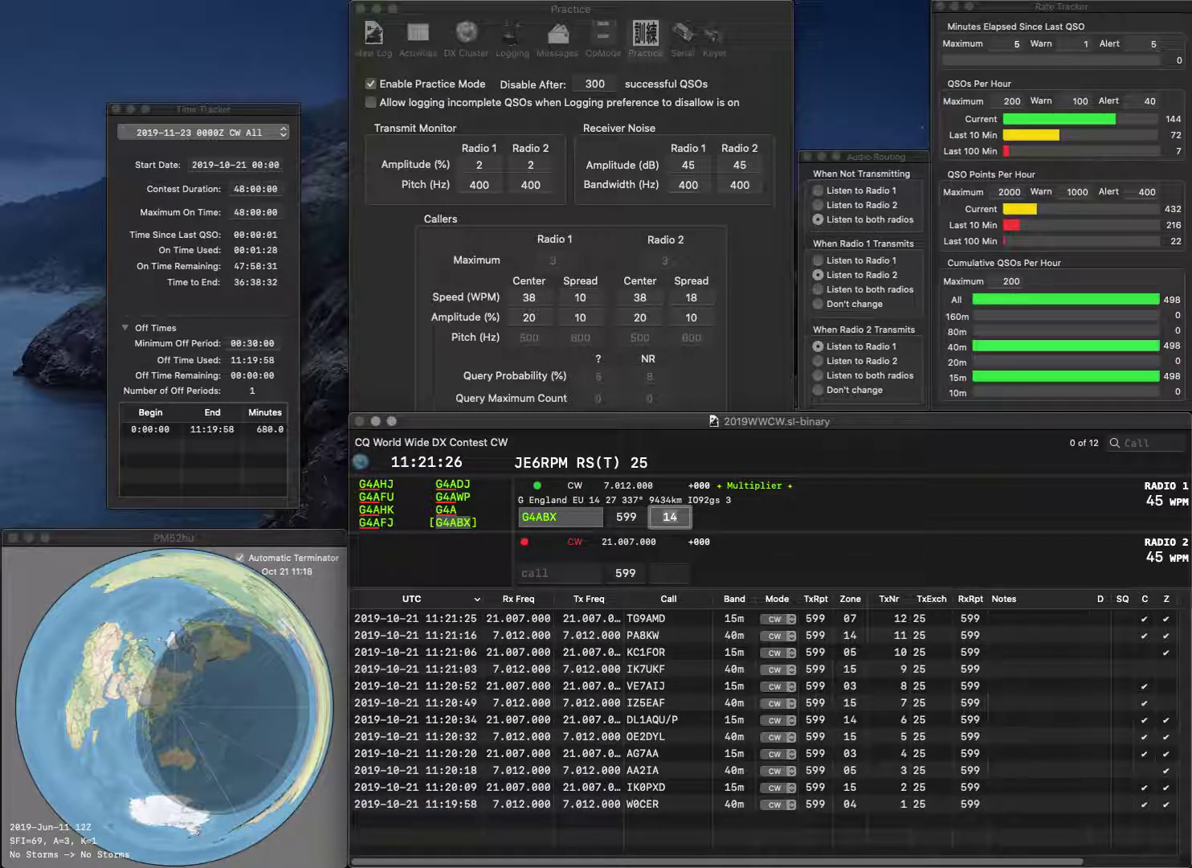
key(Return)
Enter N1JY as the Radio 2 call and DJ5EJ as the Radio 1 call, sending each station the exchange
text(C)
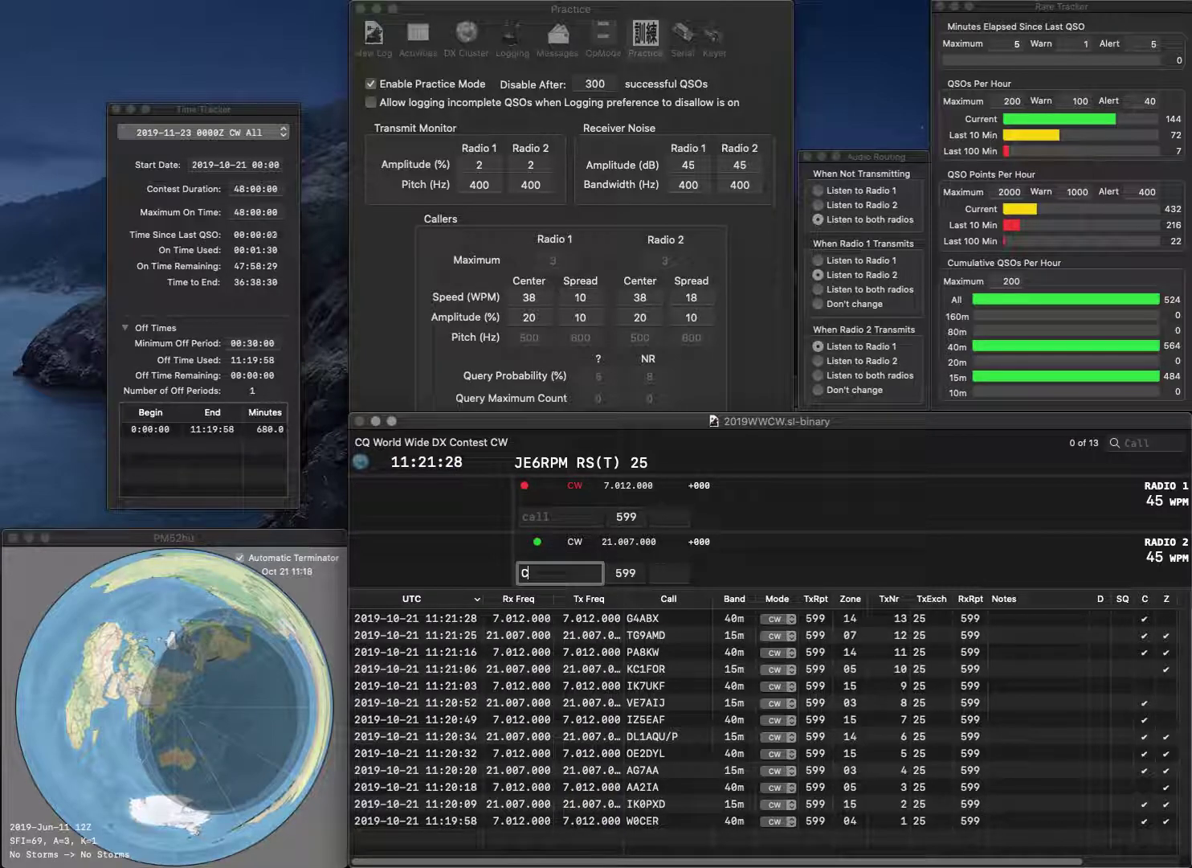
text(1J)
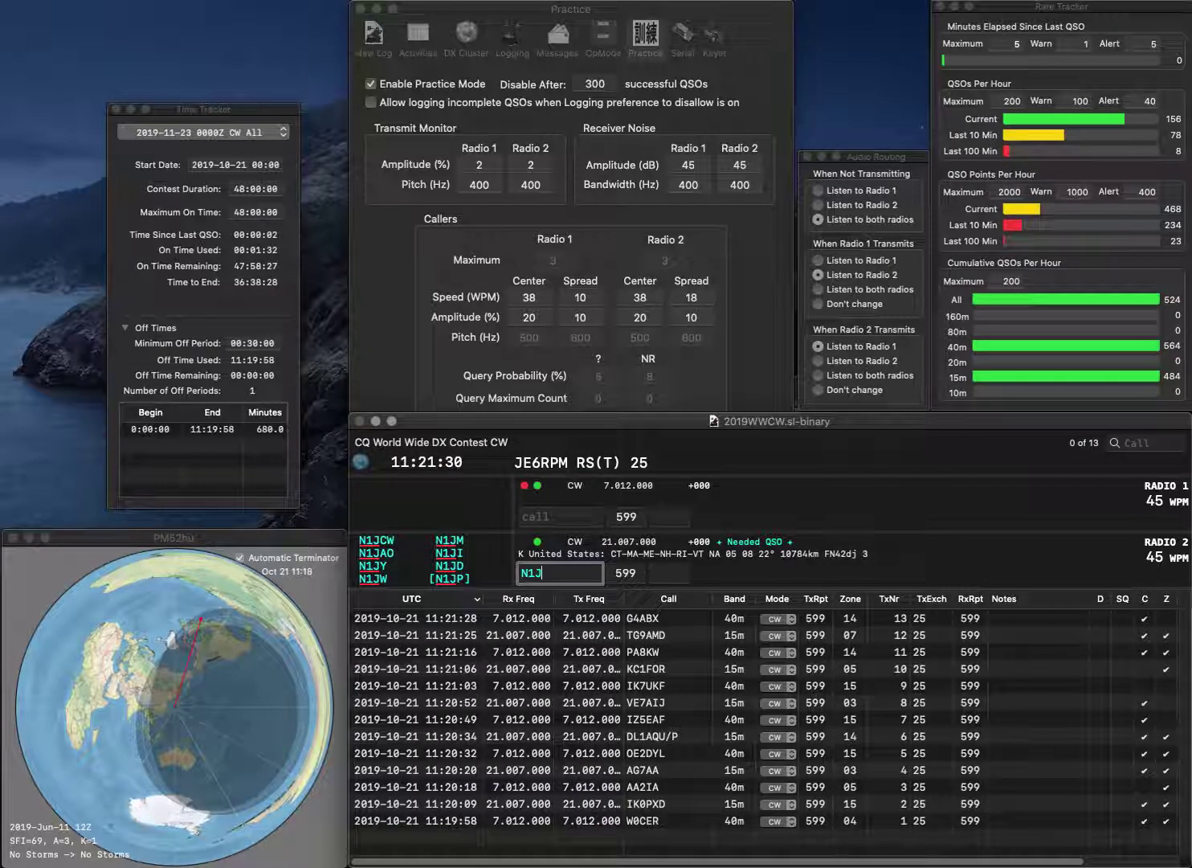
text(Y)
key(Return)
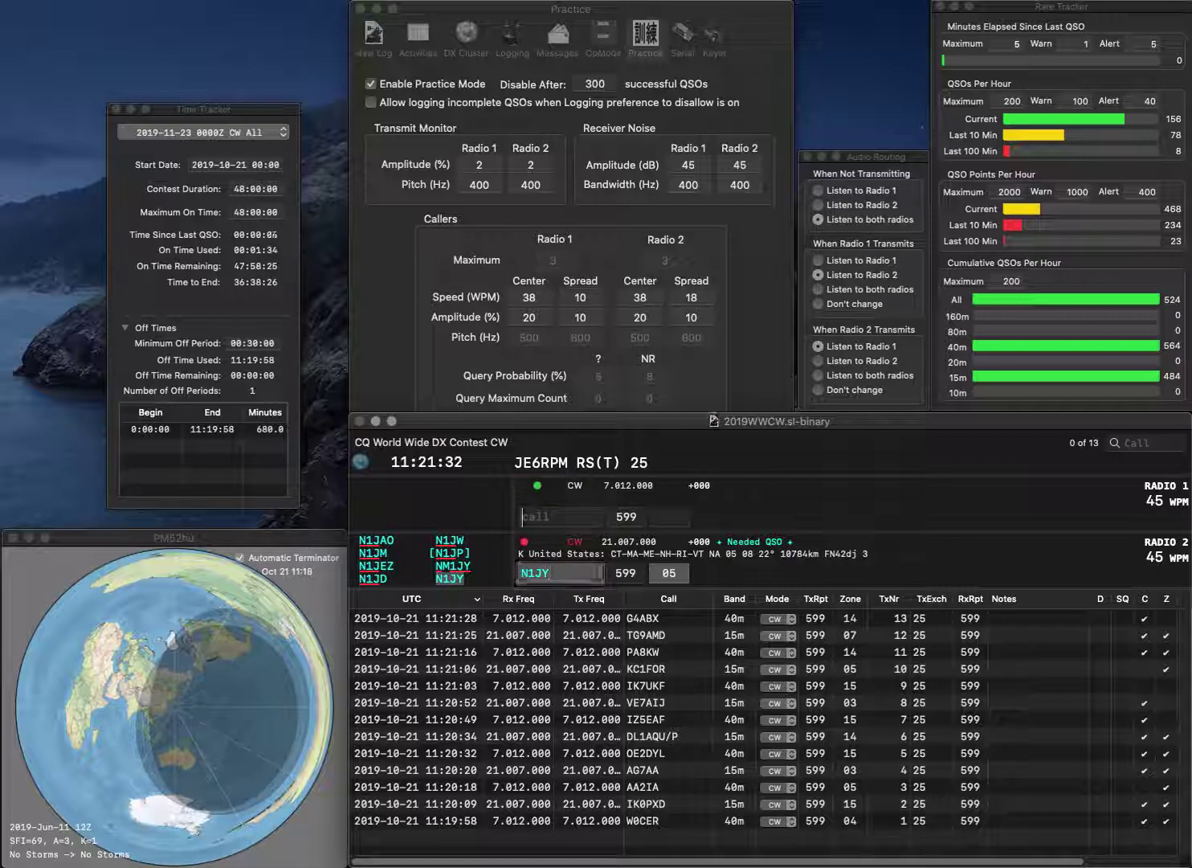
text(DJ5EJ)
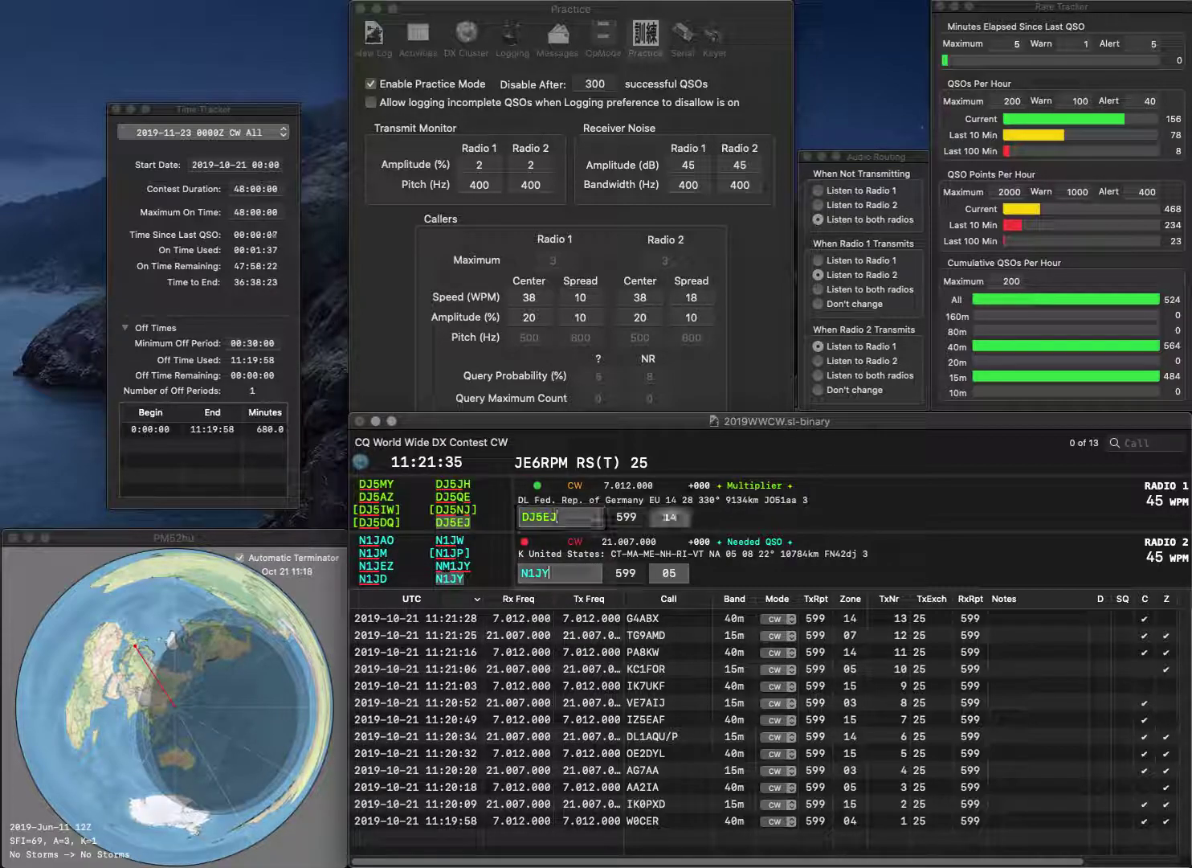
key(Return)
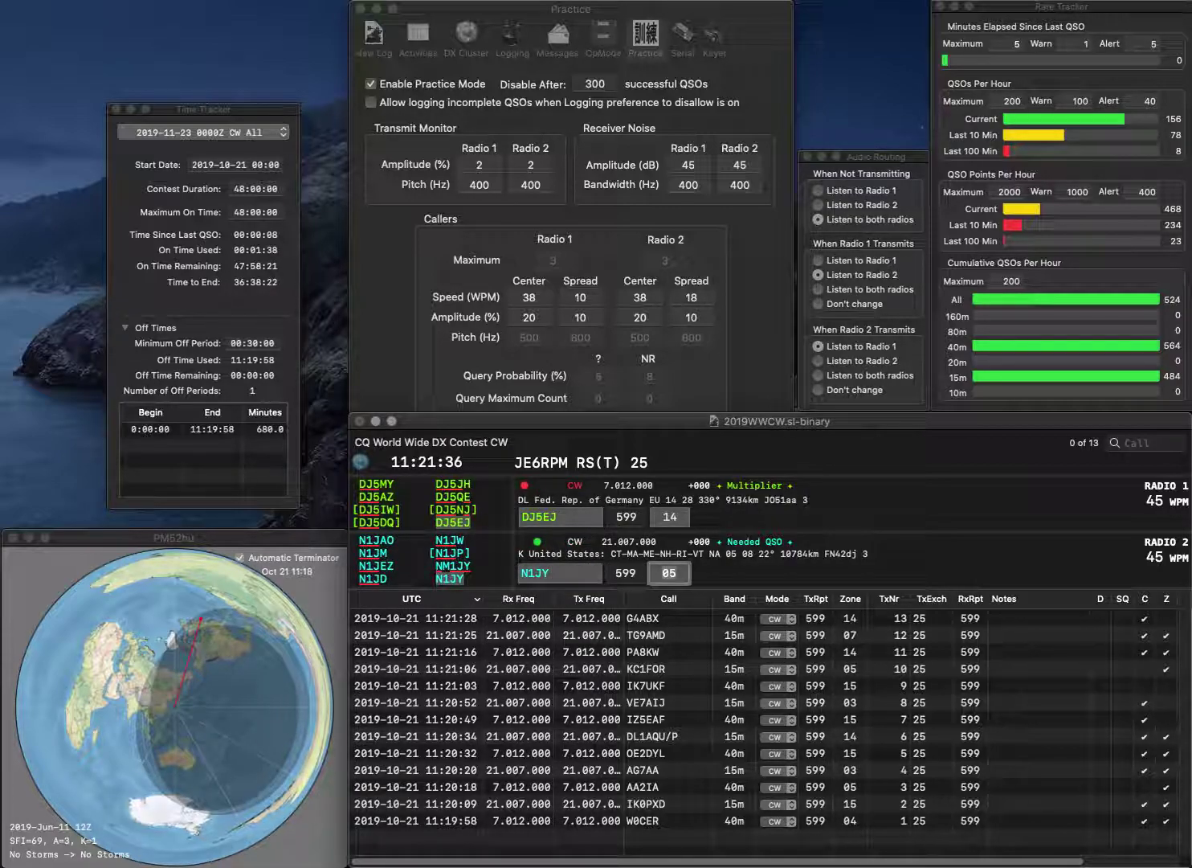
key(Return)
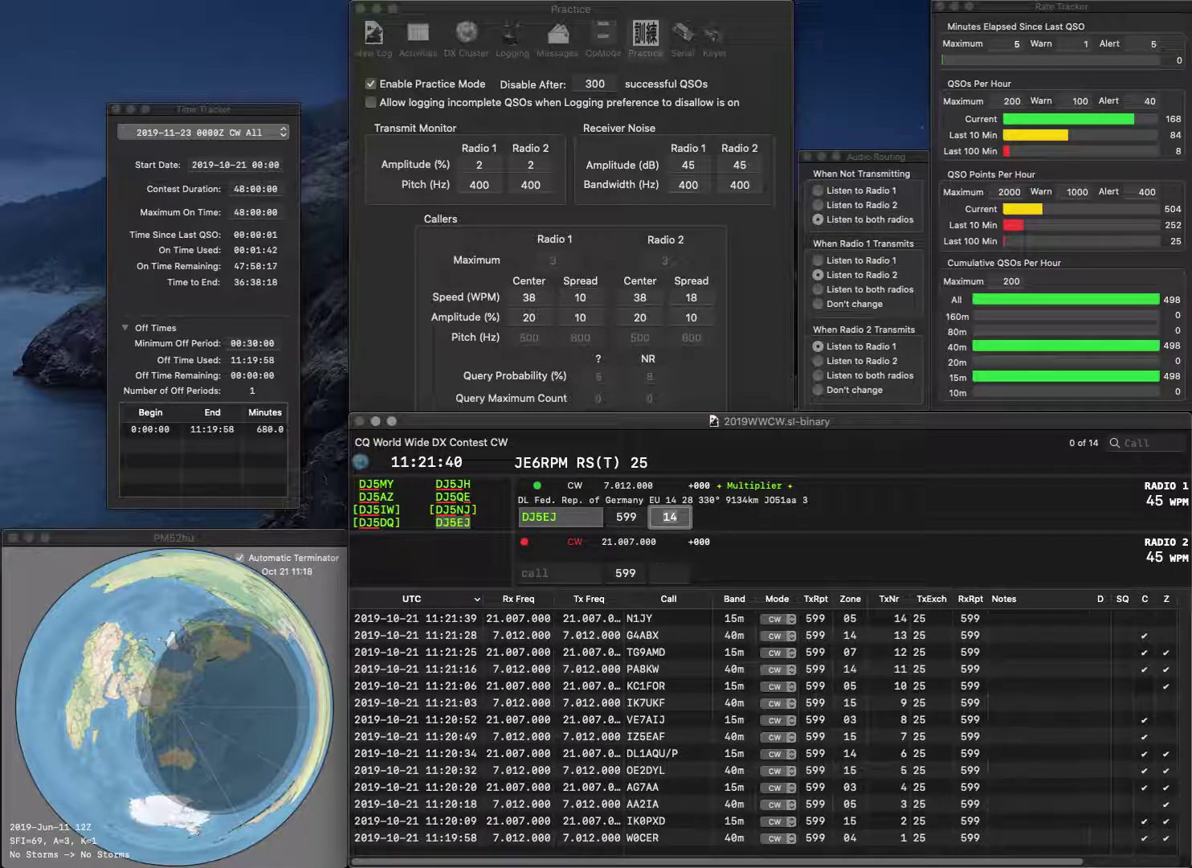
key(Return)
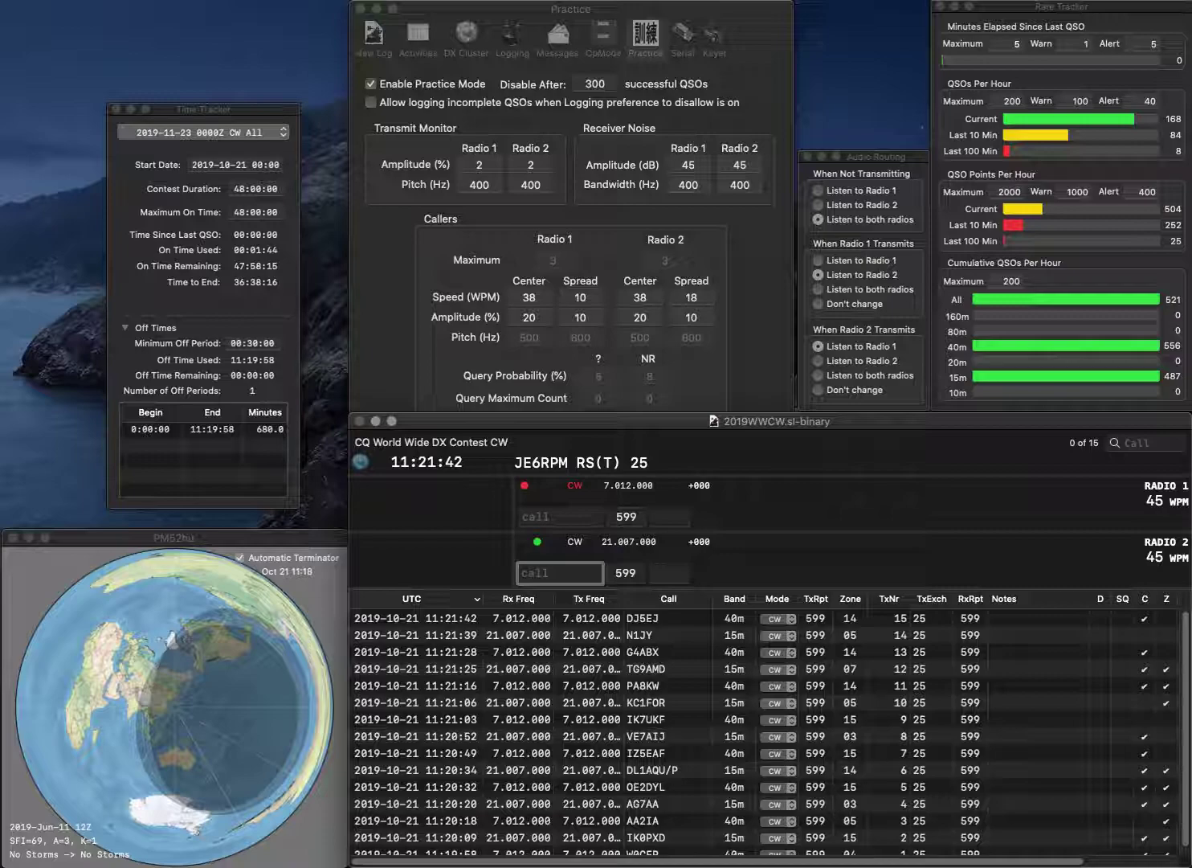
Enter CN1HK as the Radio 2 call and the partial call 6CR on Radio 1, transmitting to each station
text(CN1HK)
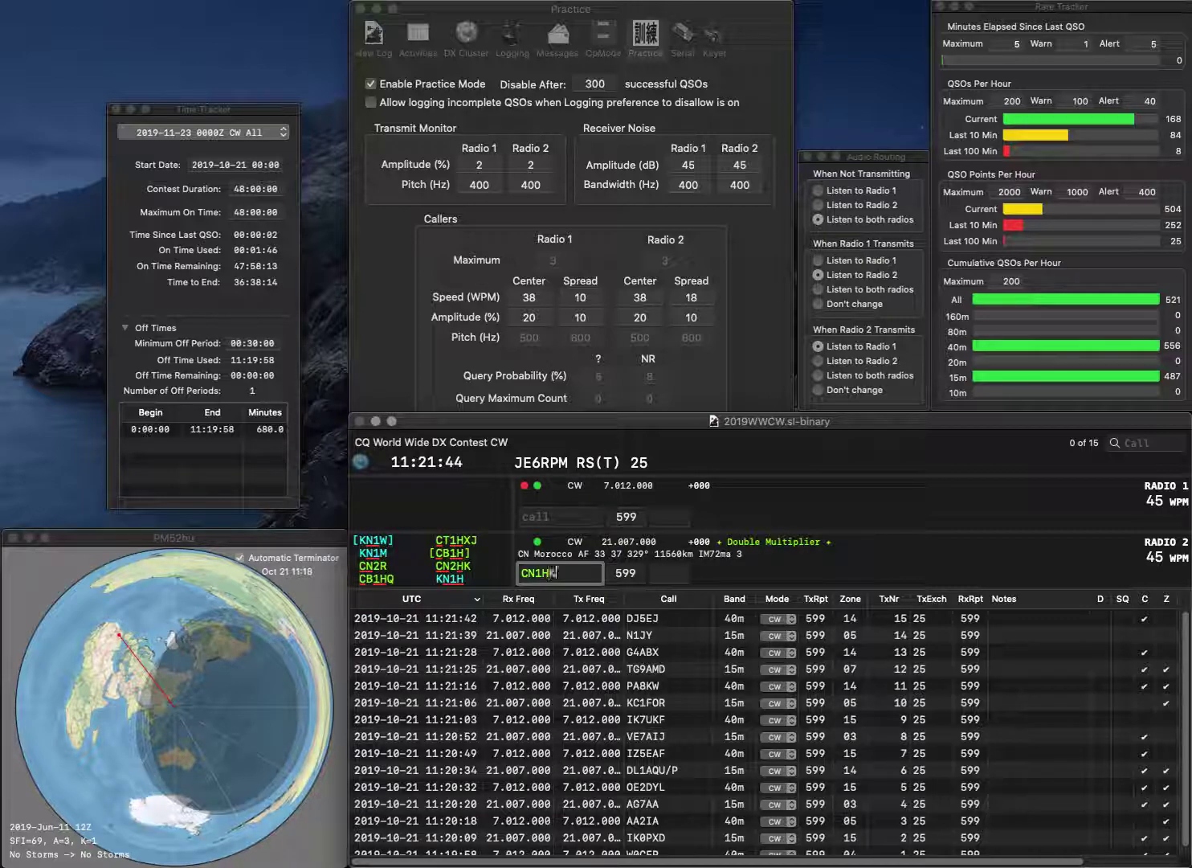
key(Return)
text(6CR)
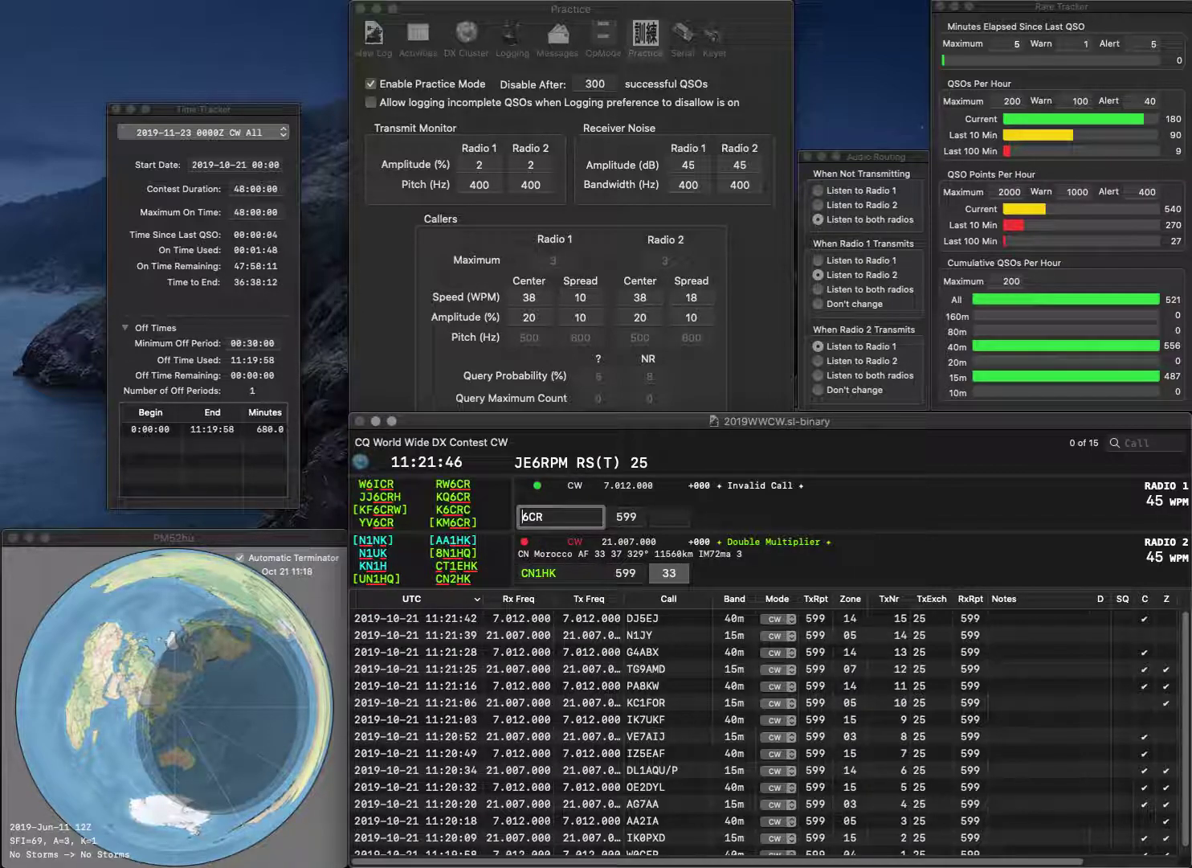
key(Return)
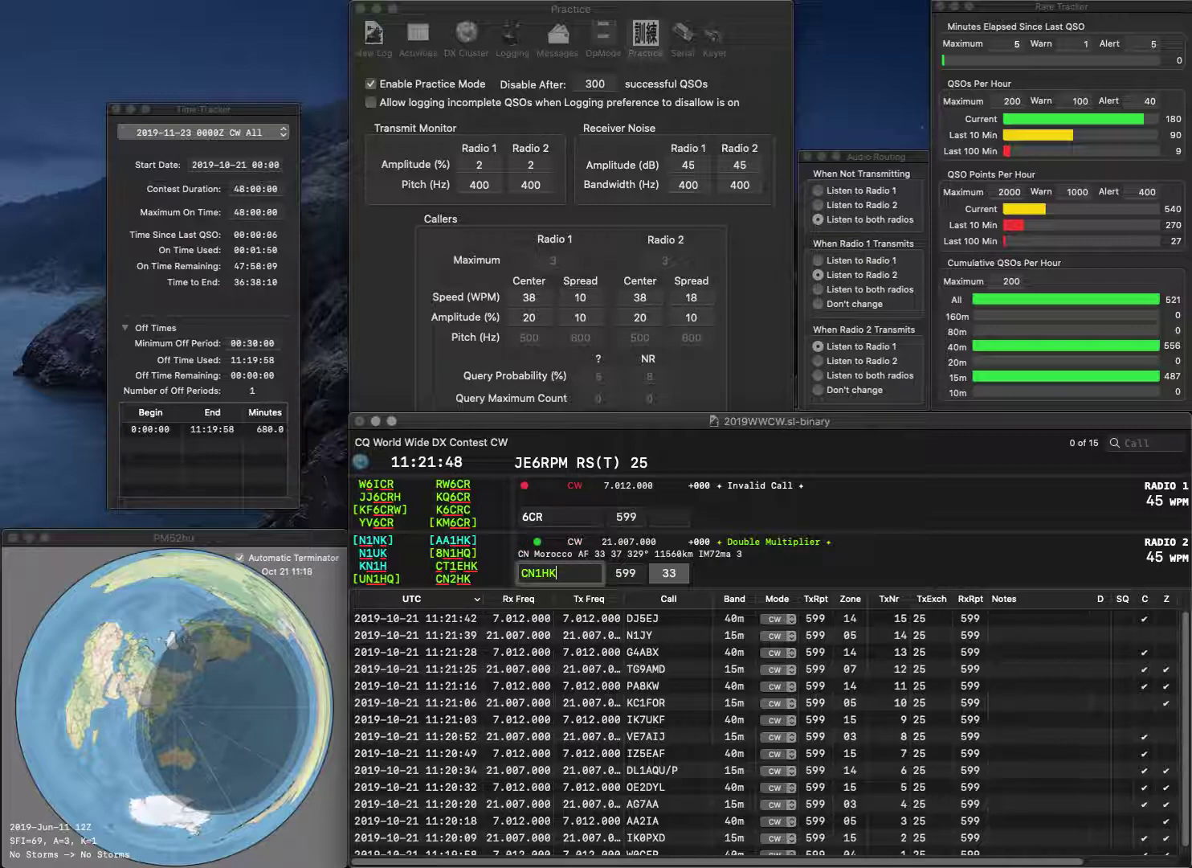
Correct the Radio 2 call to CN2HK and complete the Radio 1 call as RW6CR, send the exchanges, and log both contacts
key(BackSpace)
text(2)
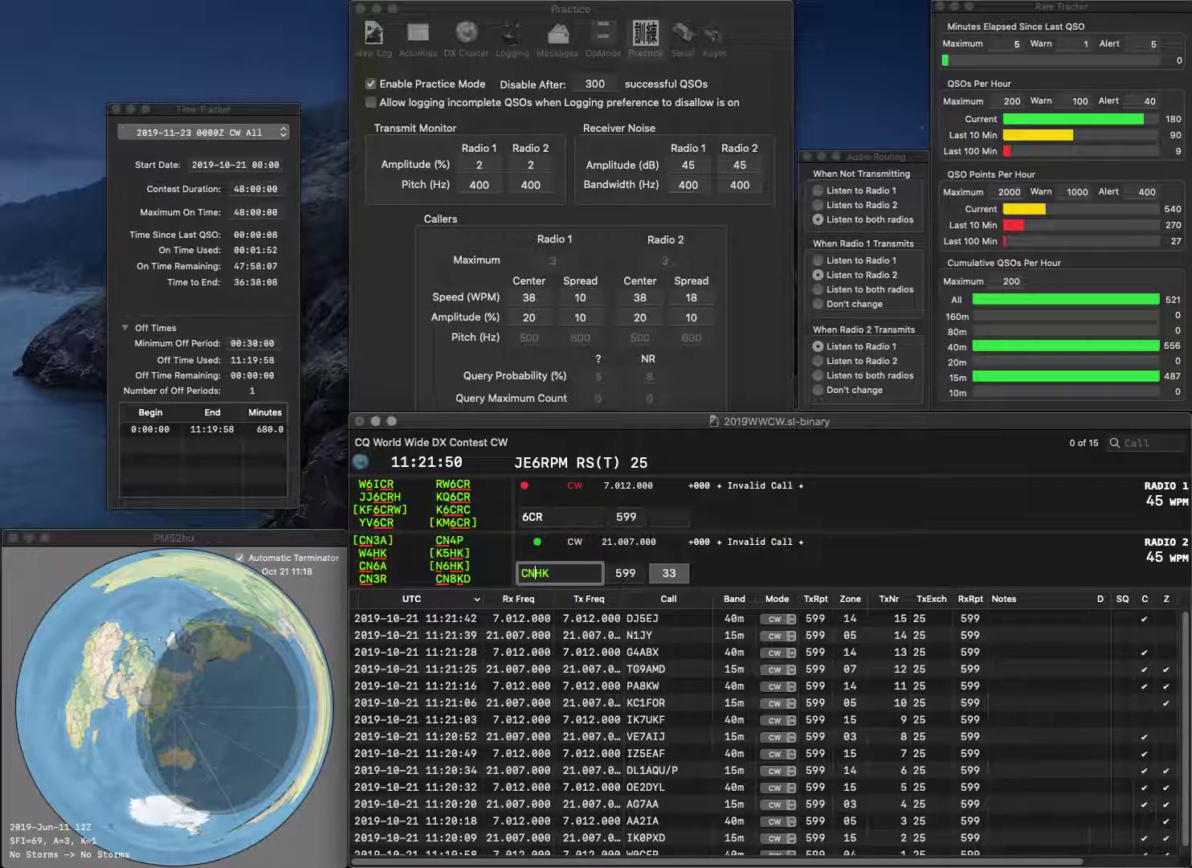
key(Return)
text(RW)
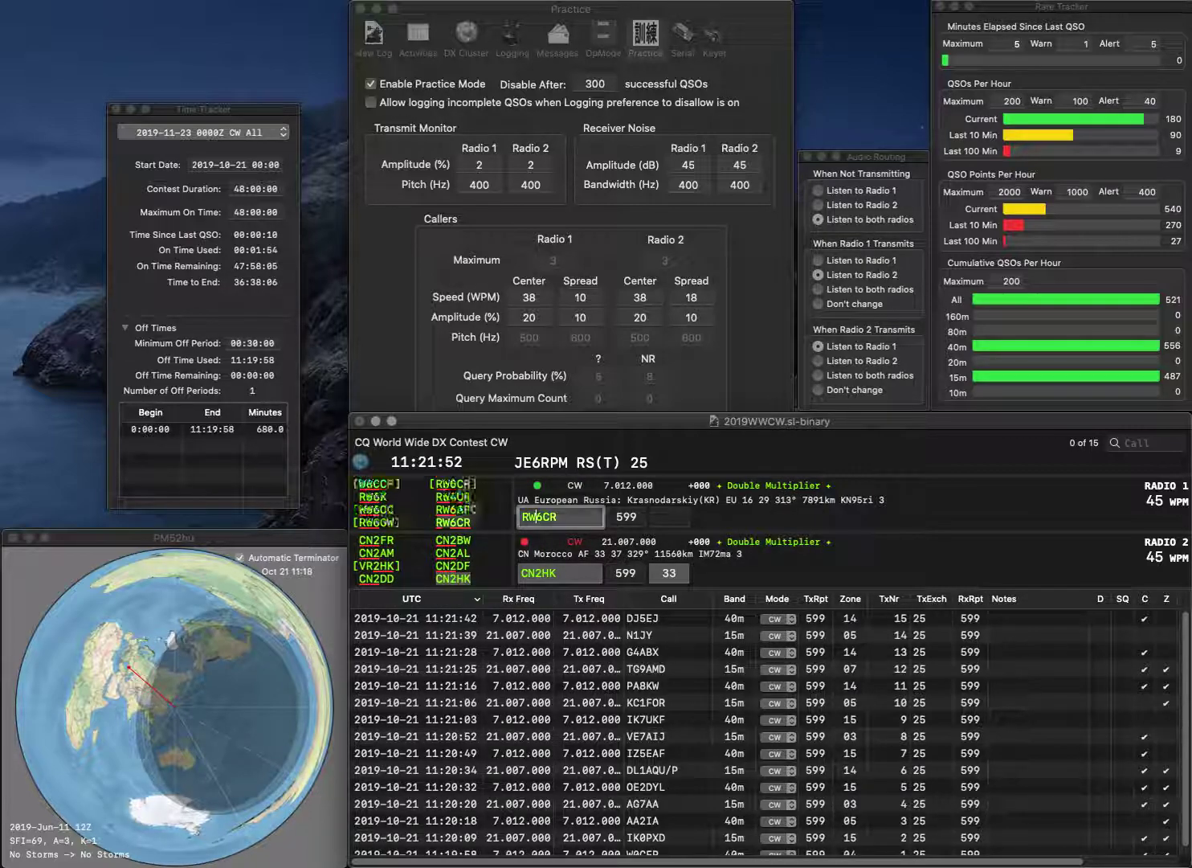
key(Return)
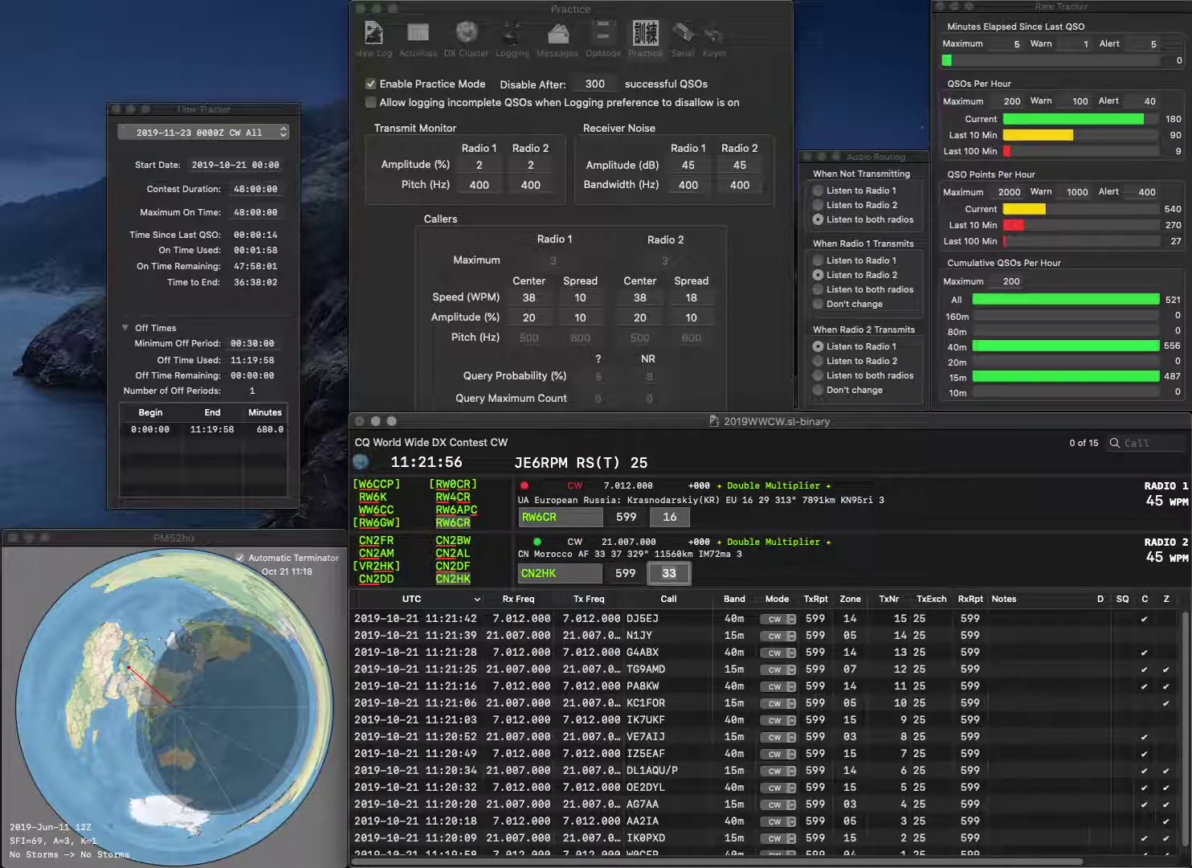
key(Return)
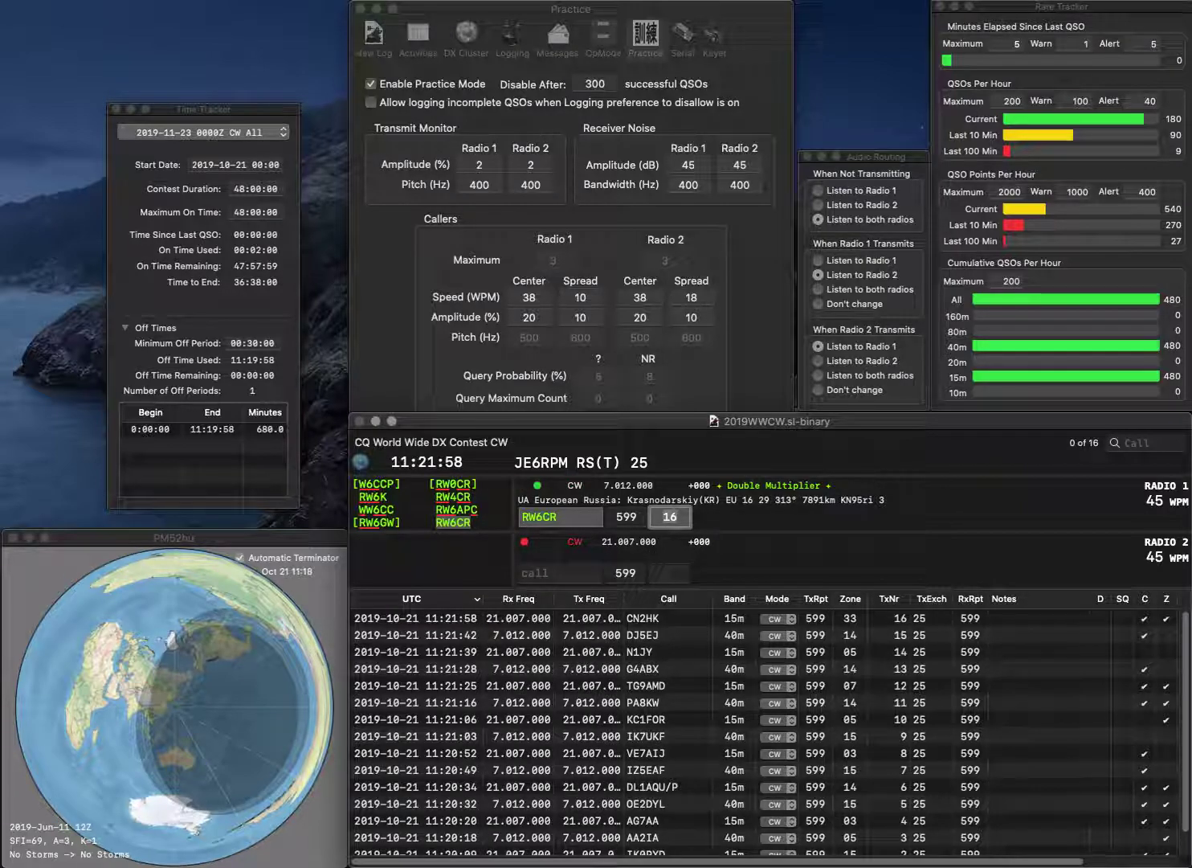
key(Return)
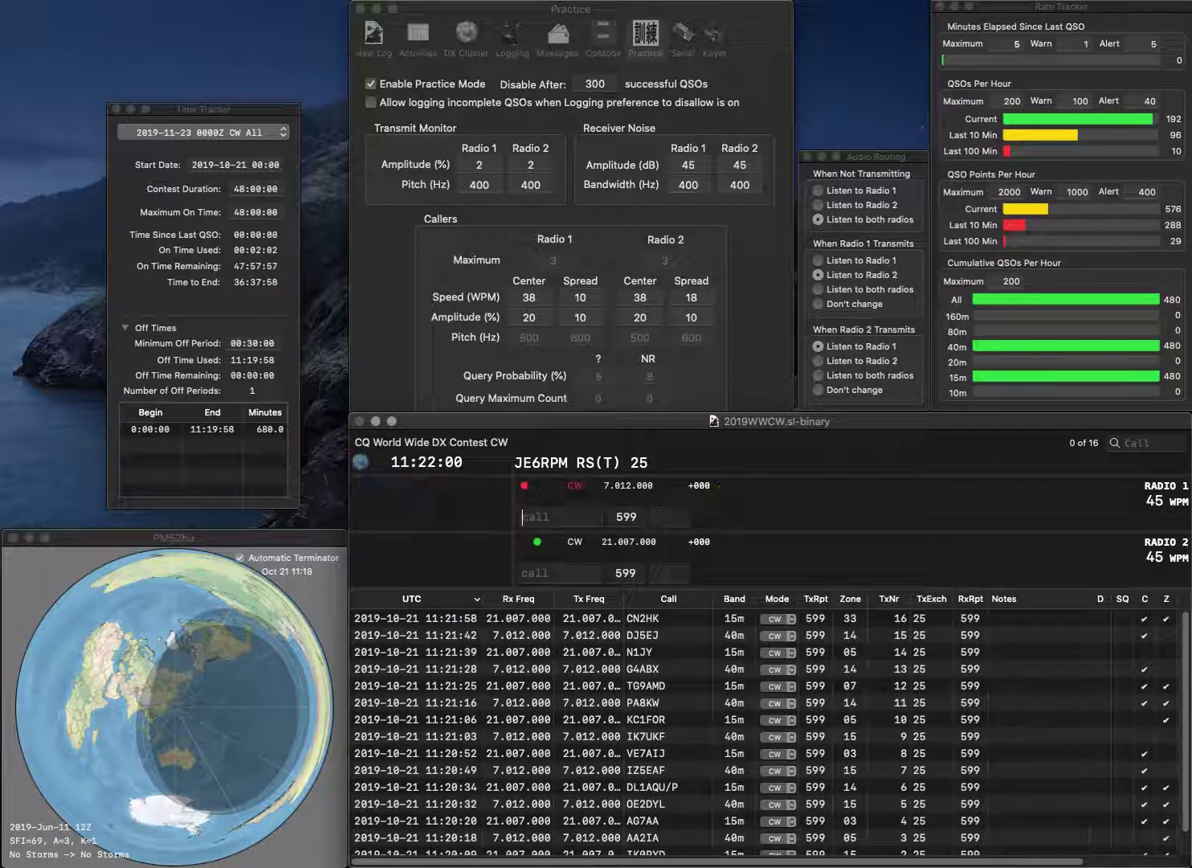
Enter EA4BT on Radio 2 and DL2VL on Radio 1 with their exchanges sent, and log both contacts
text(EA4BT)
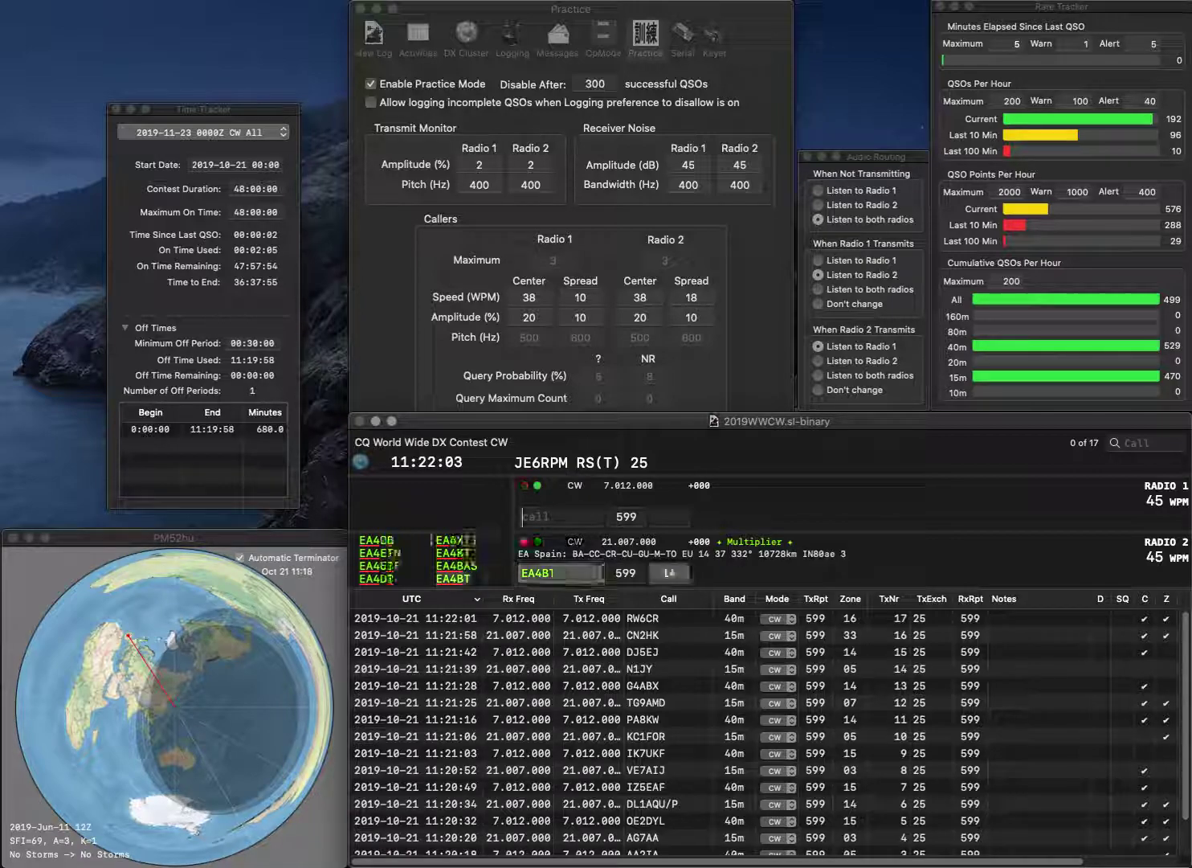
key(Return)
text(DL2VL)
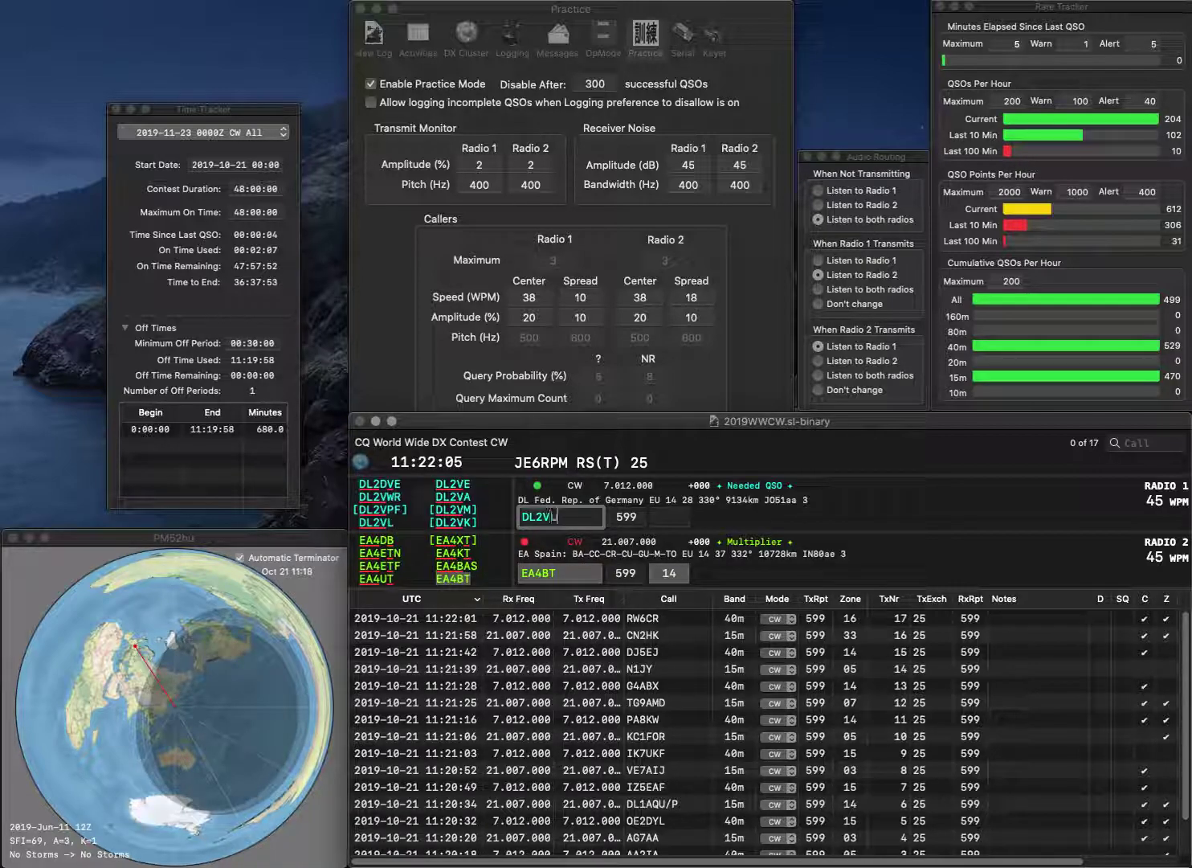
key(Return)
key(Return)
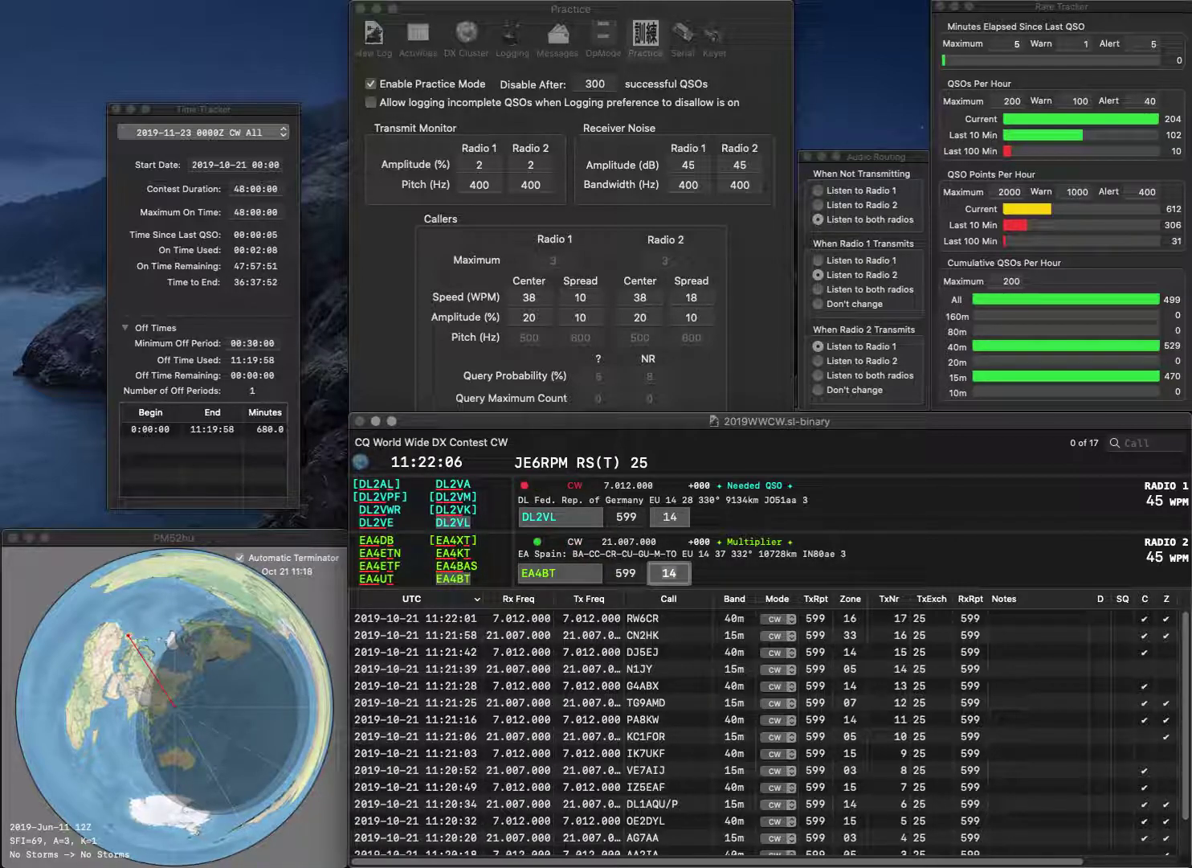
key(Return)
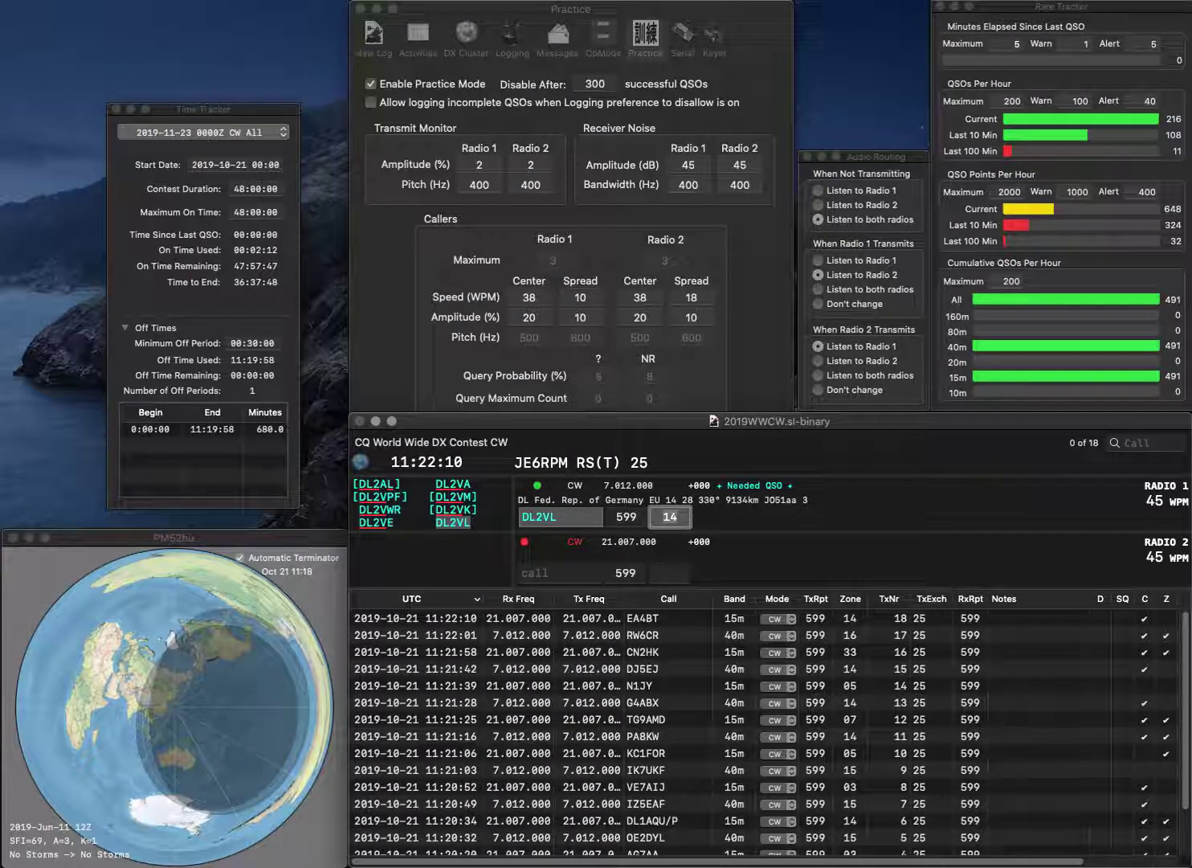
key(Return)
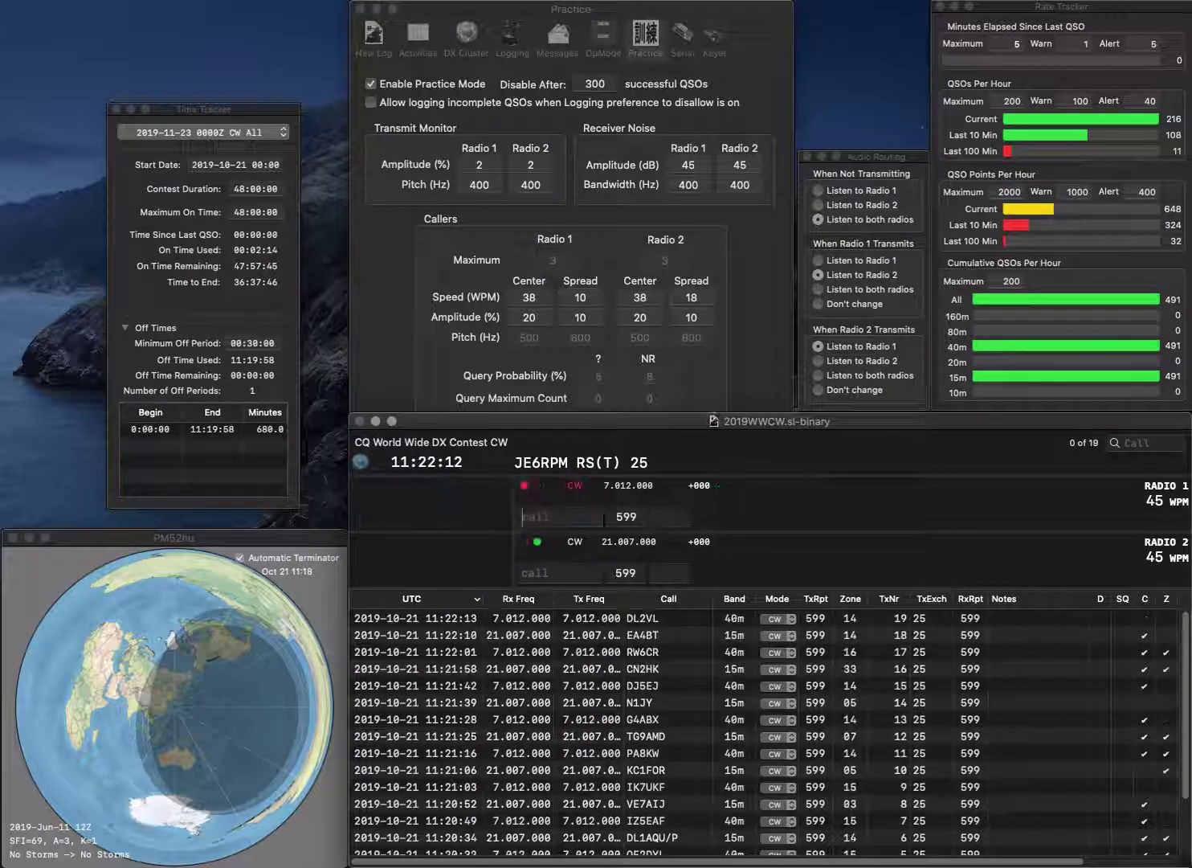
text(W)
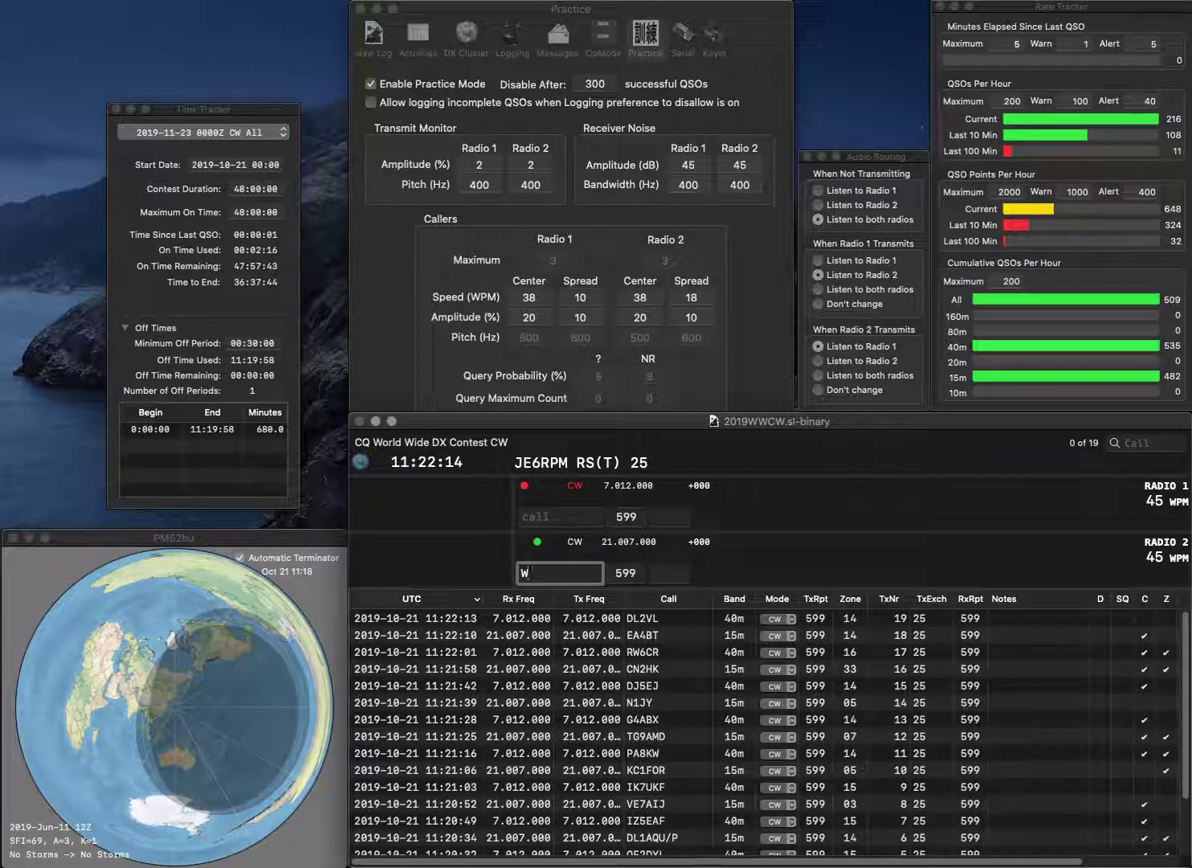
text(2TT)
key(Return)
Enter RK4K as the Radio 1 call with its exchange sent, and log the W2TT contact
text(K4)
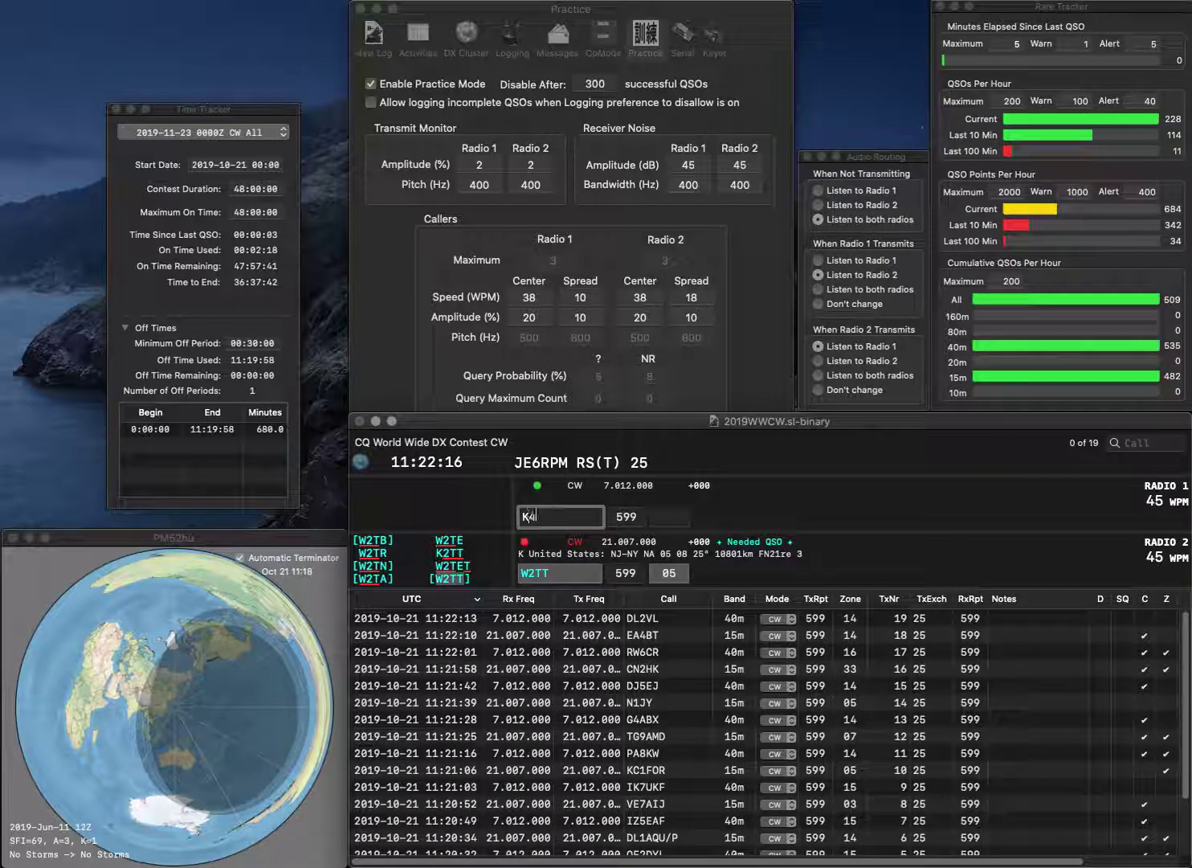
text(C)
key(Home)
text(R)
key(BackSpace)
text(K)
key(Return)
key(Return)
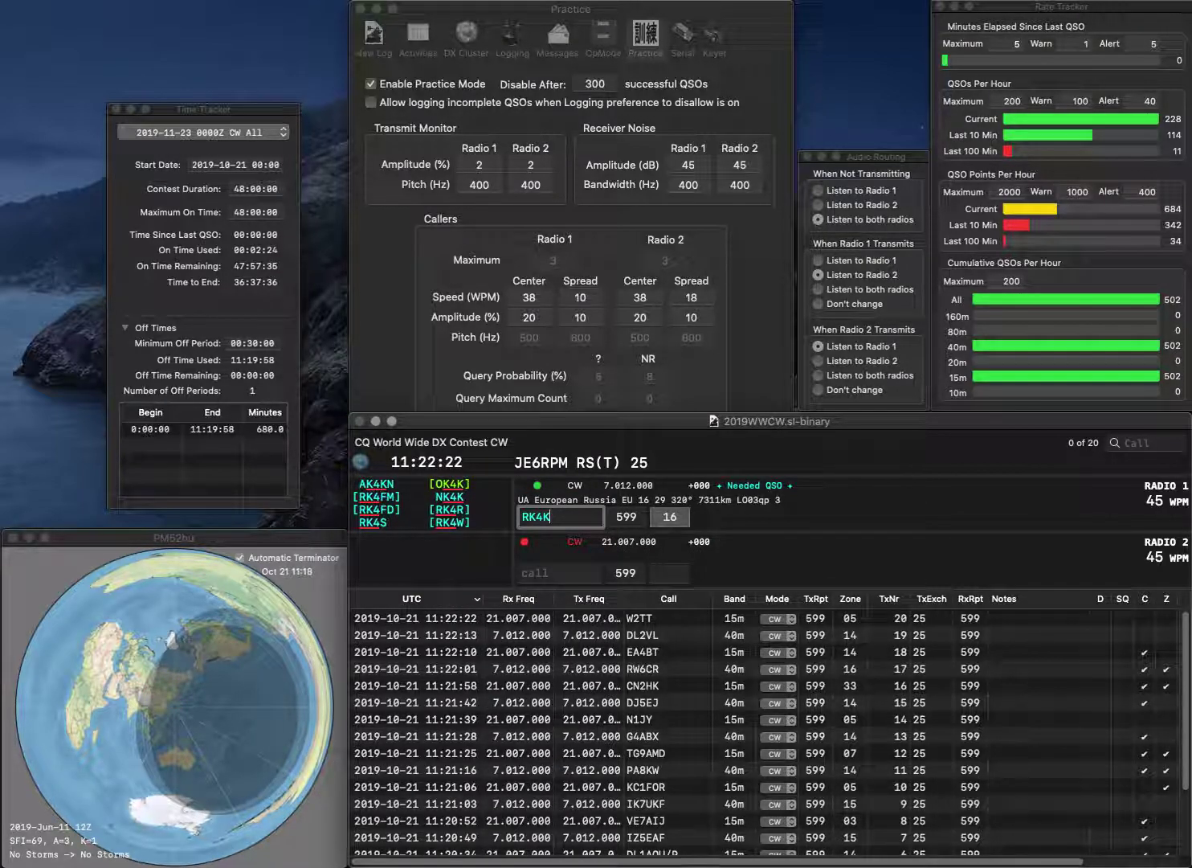
Change the Radio 1 call to RC3K and enter OZ5W as the Radio 2 call, sending each station the exchange
text(C)
key(Right)
key(BackSpace)
text(3)
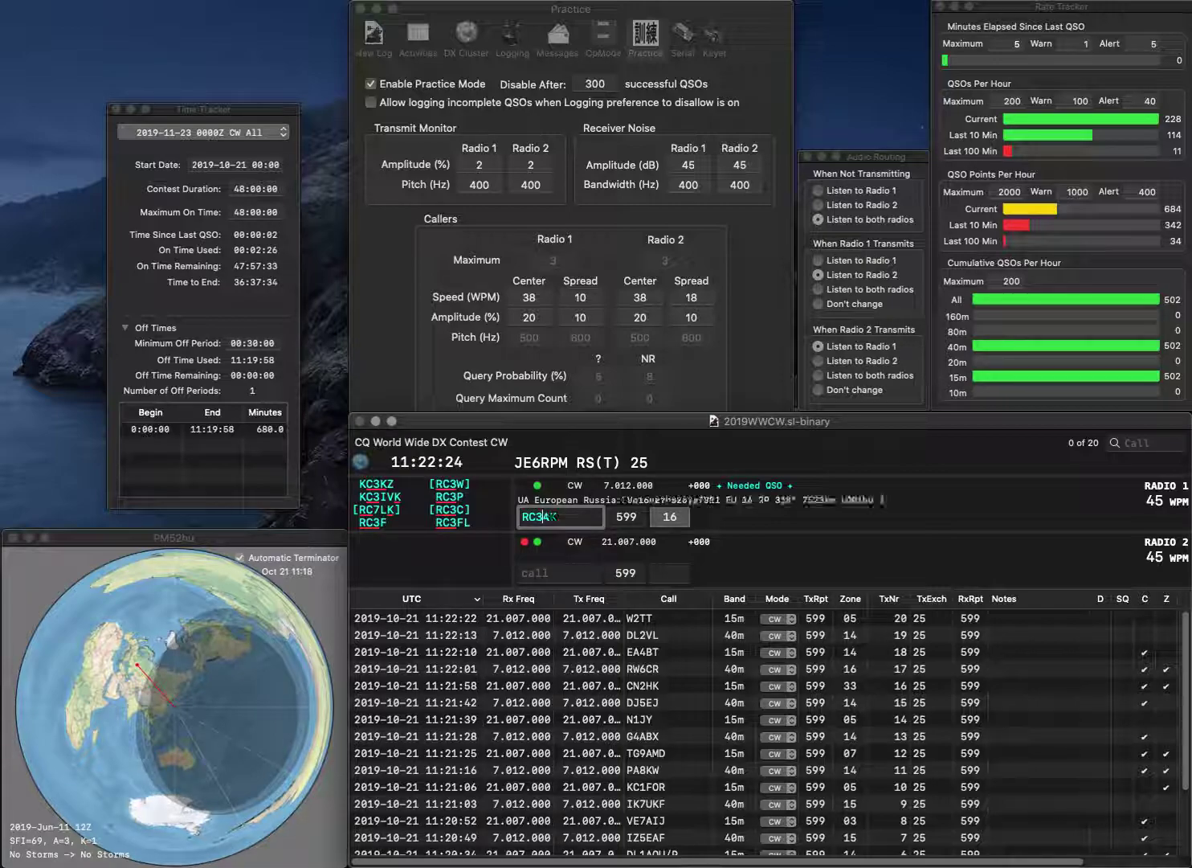
key(Return)
text(OZ5W)
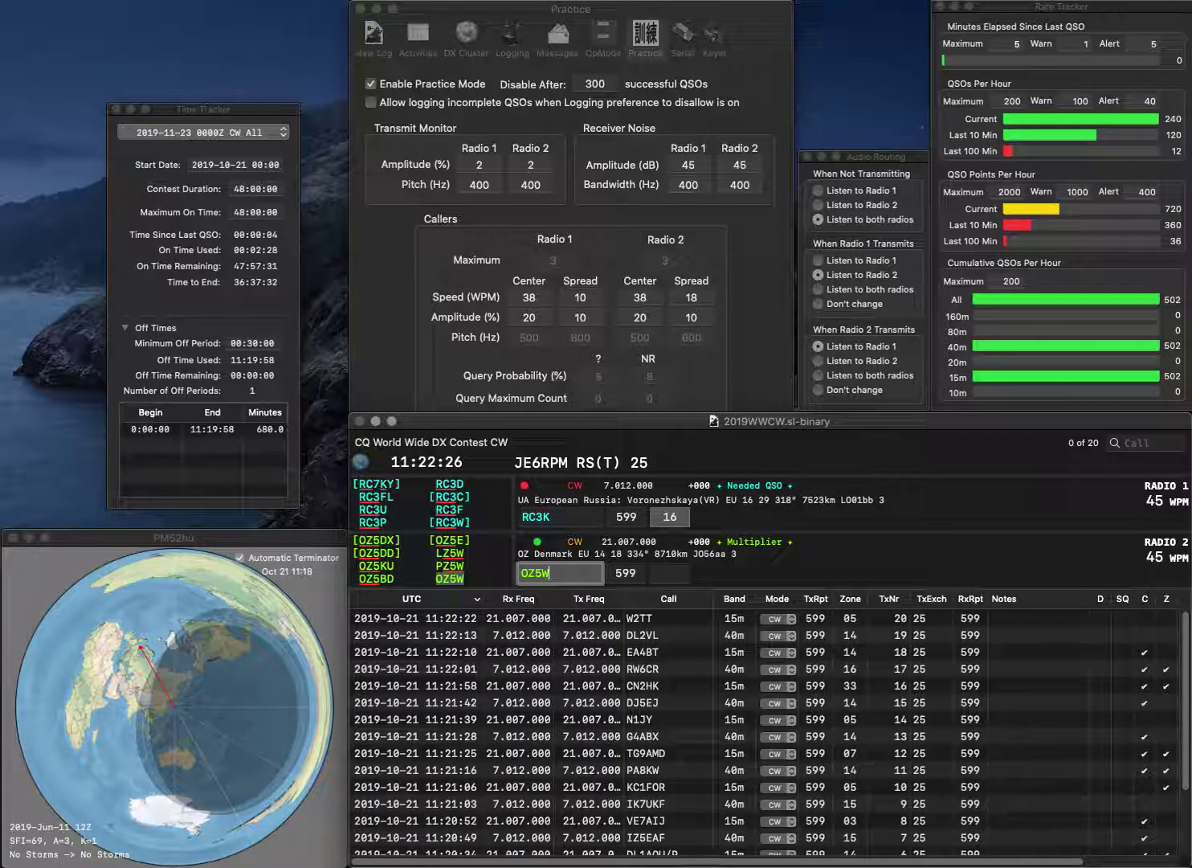
key(Return)
Correct the Radio 1 call to RC3C with the exchange sent, and log the OZ5W and RC3C contacts
key(BackSpace)
text(C)
key(Return)
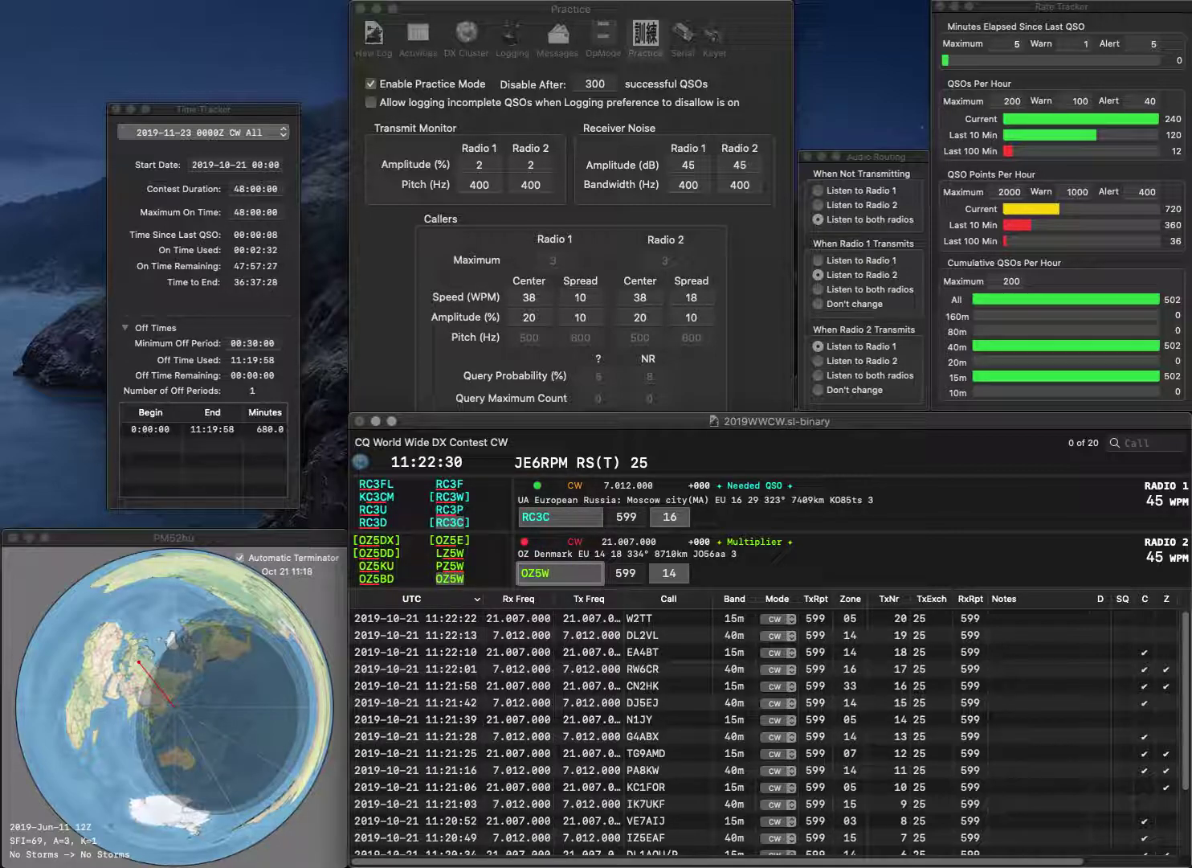
key(Tab)
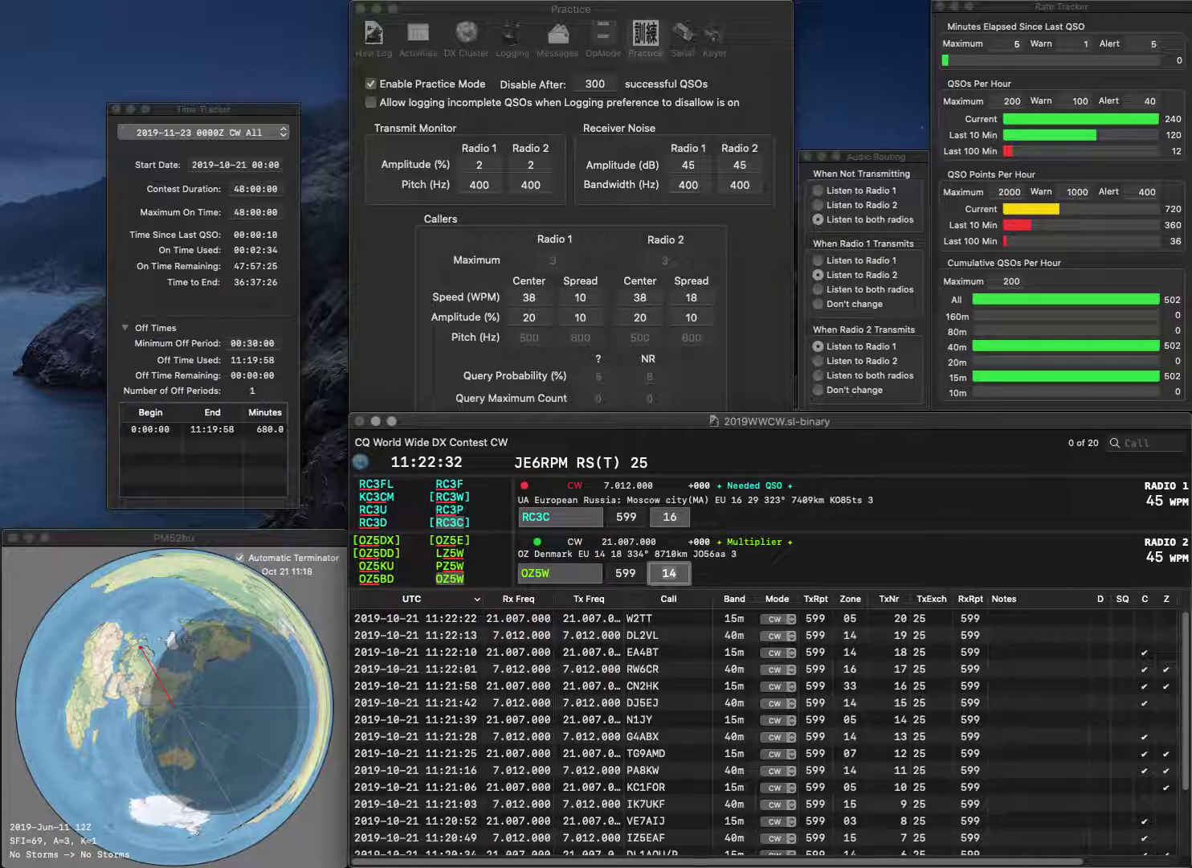
key(Return)
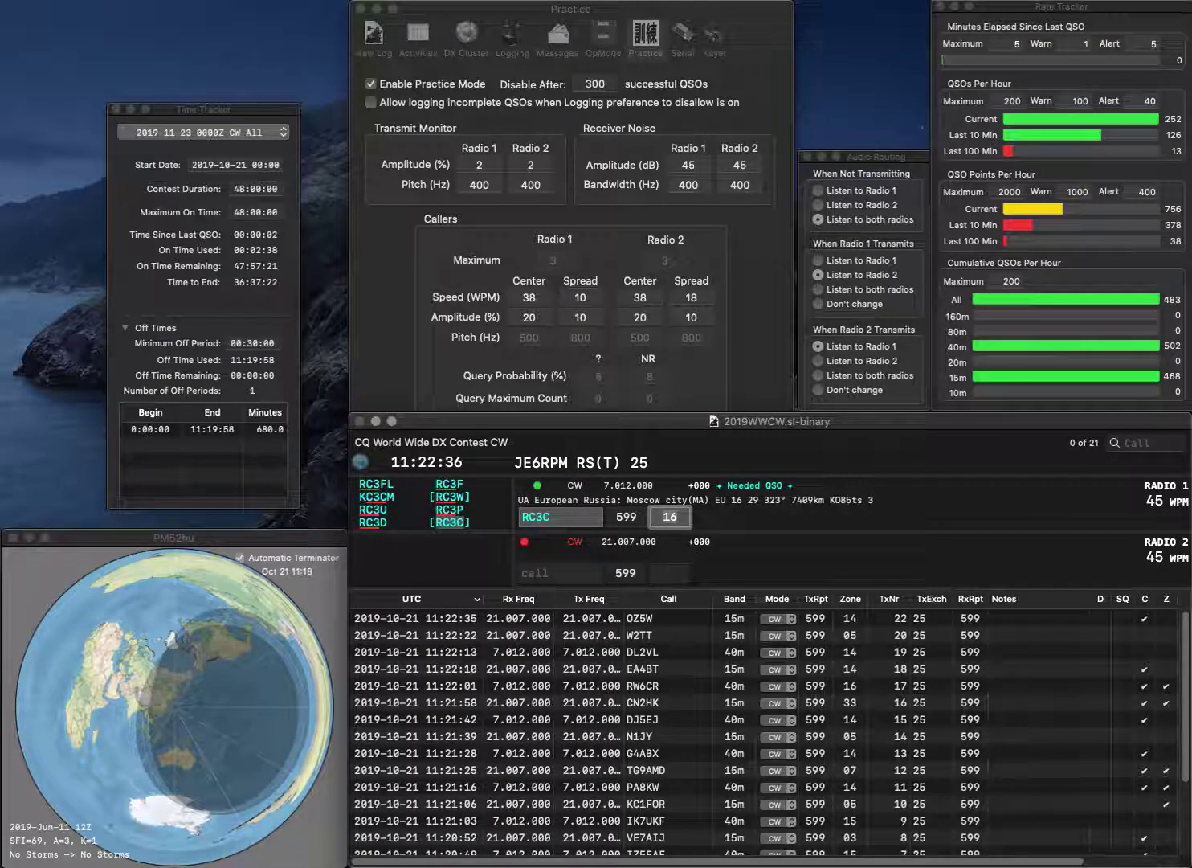
key(Return)
text(S55)
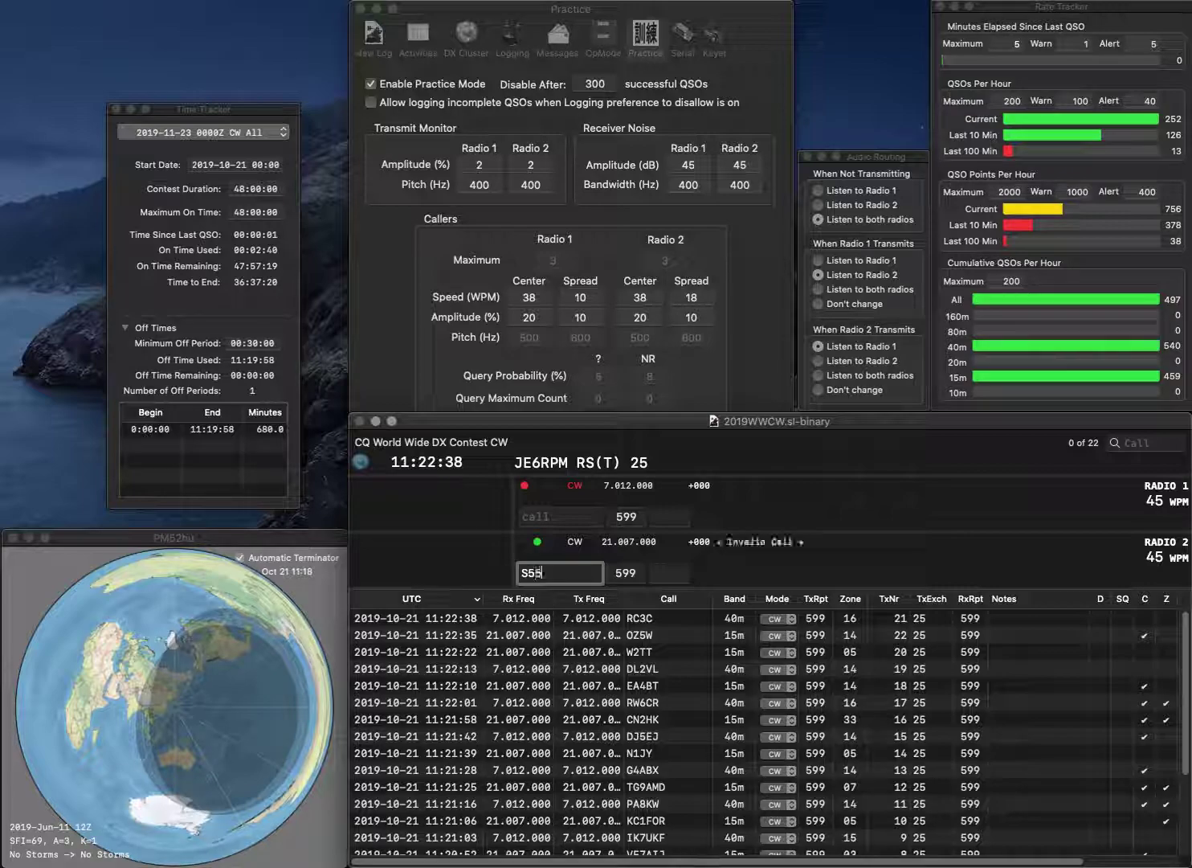
text(G)
key(Return)
text(N3MA)
key(Return)
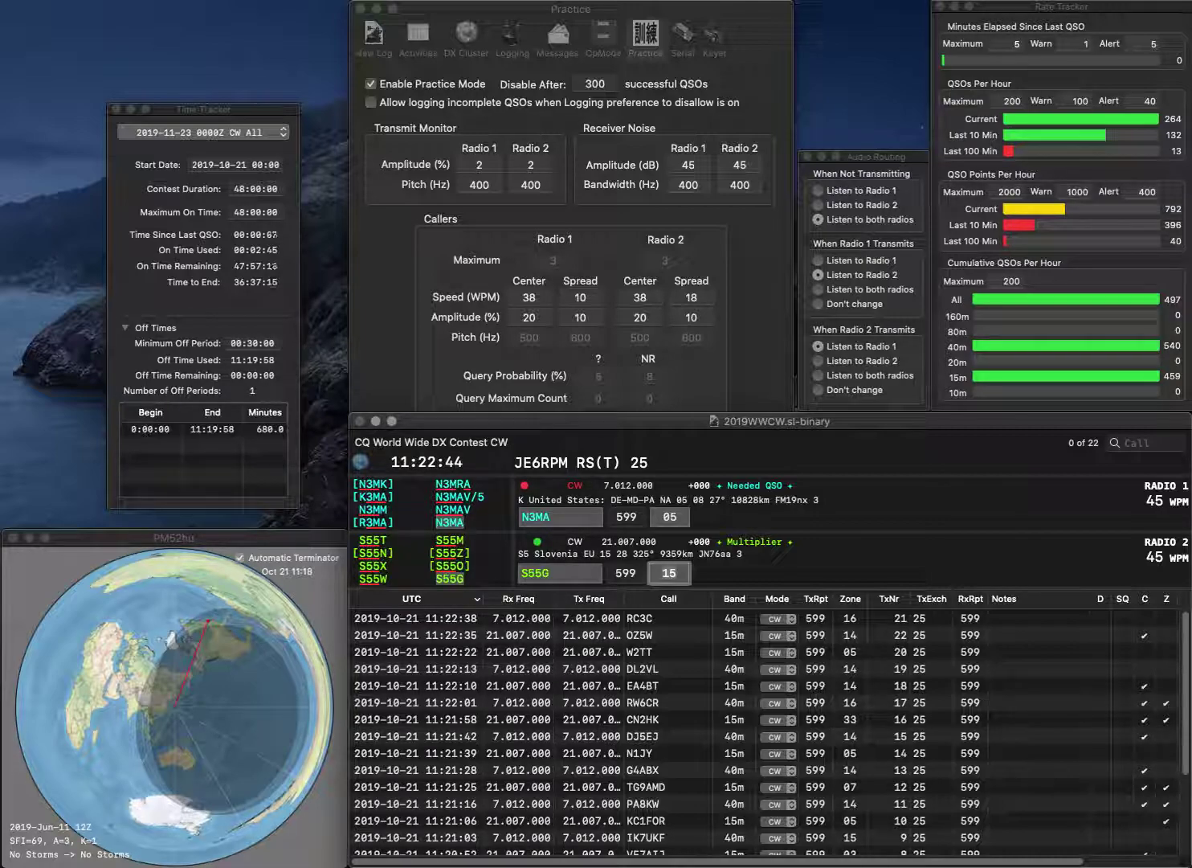
key(Return)
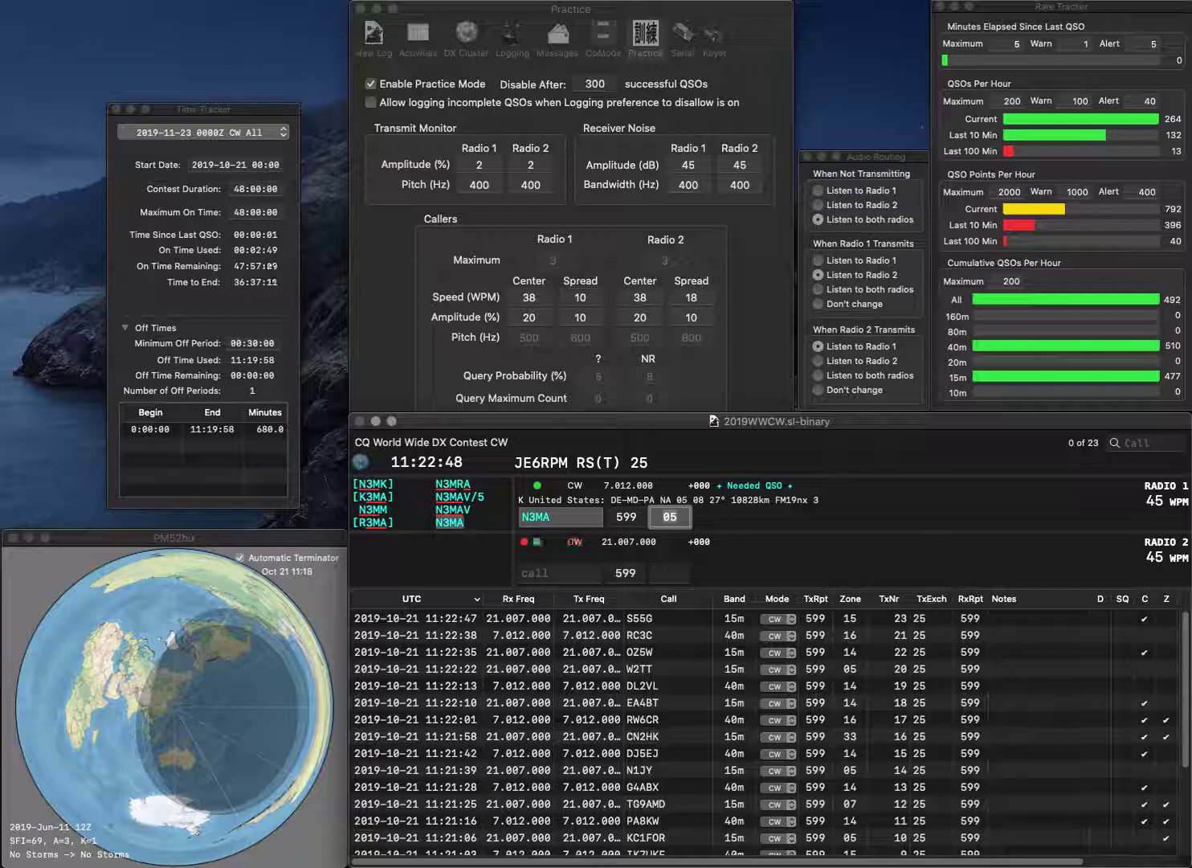
key(Return)
Enter the partial call KLD on Radio 2 and 7K1CPT as the Radio 1 call, transmitting to each station
text(KL)
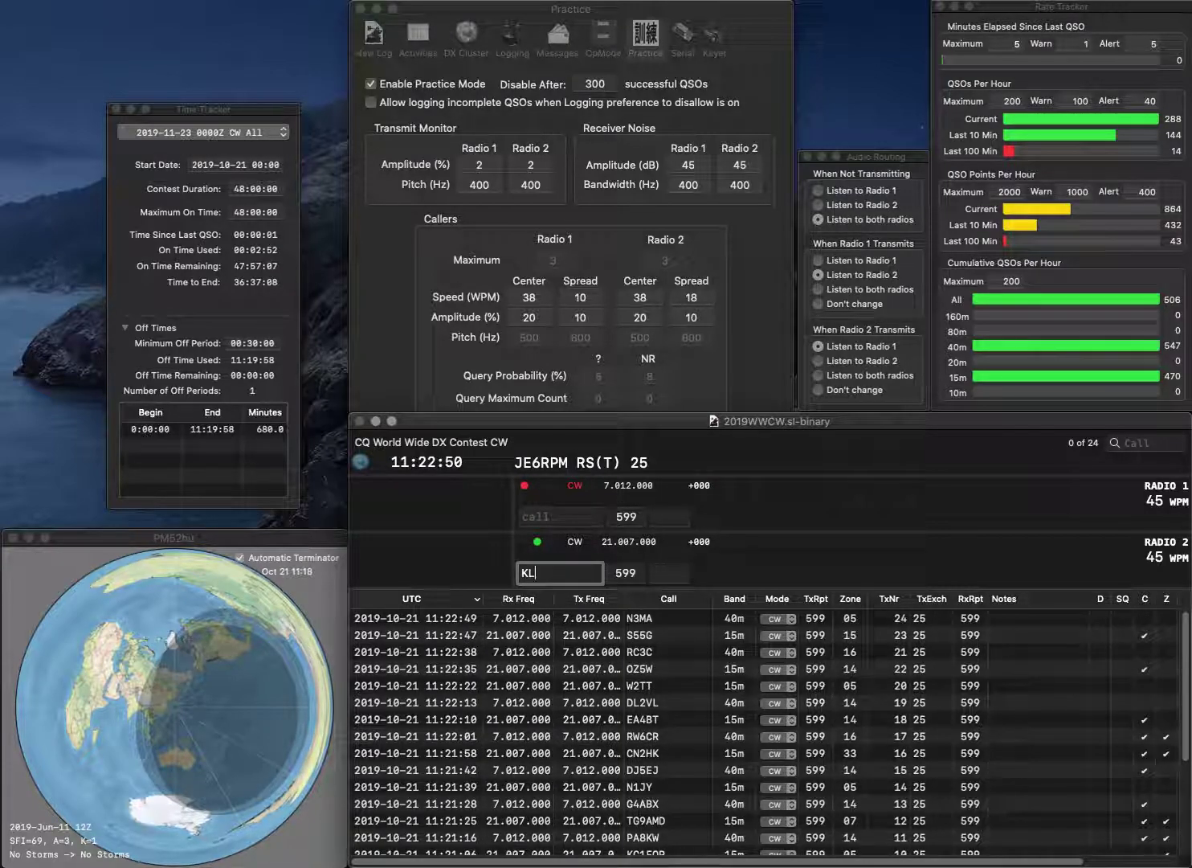
text(D)
key(Return)
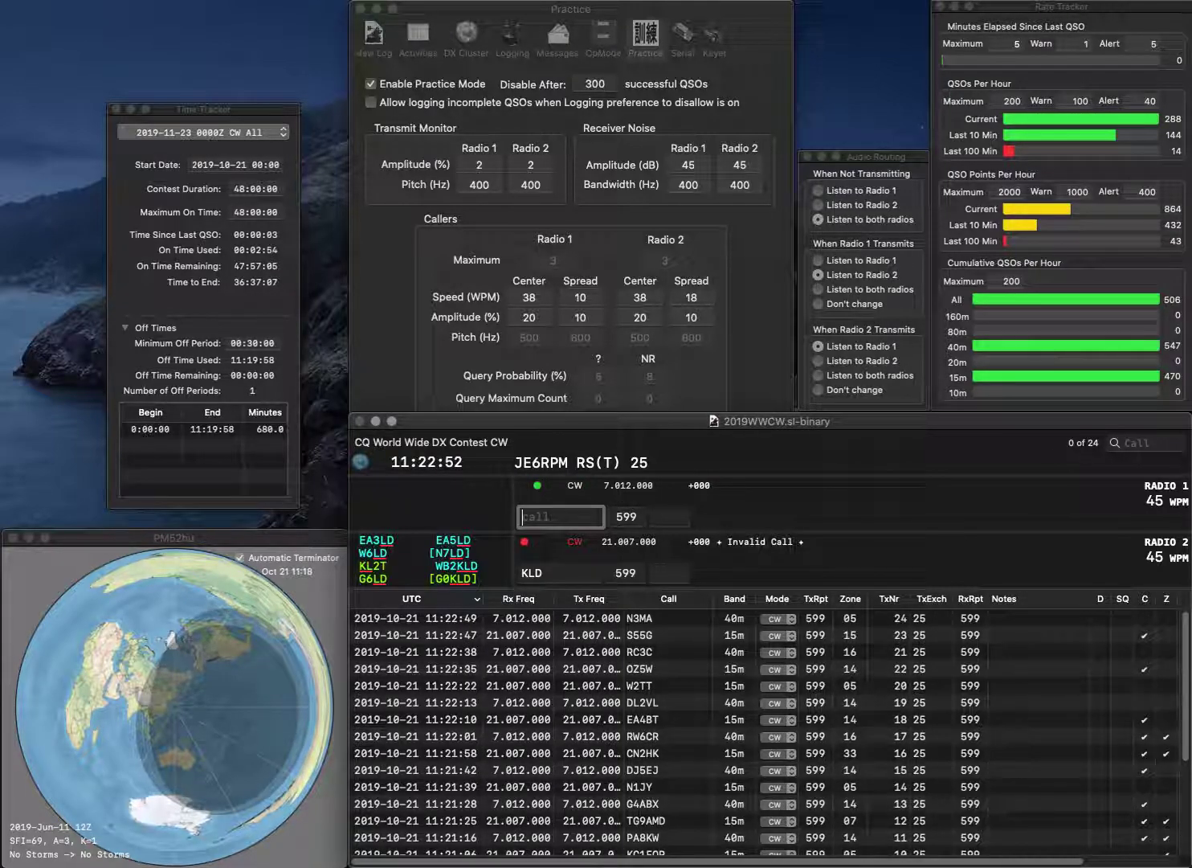
text(K1CPT)
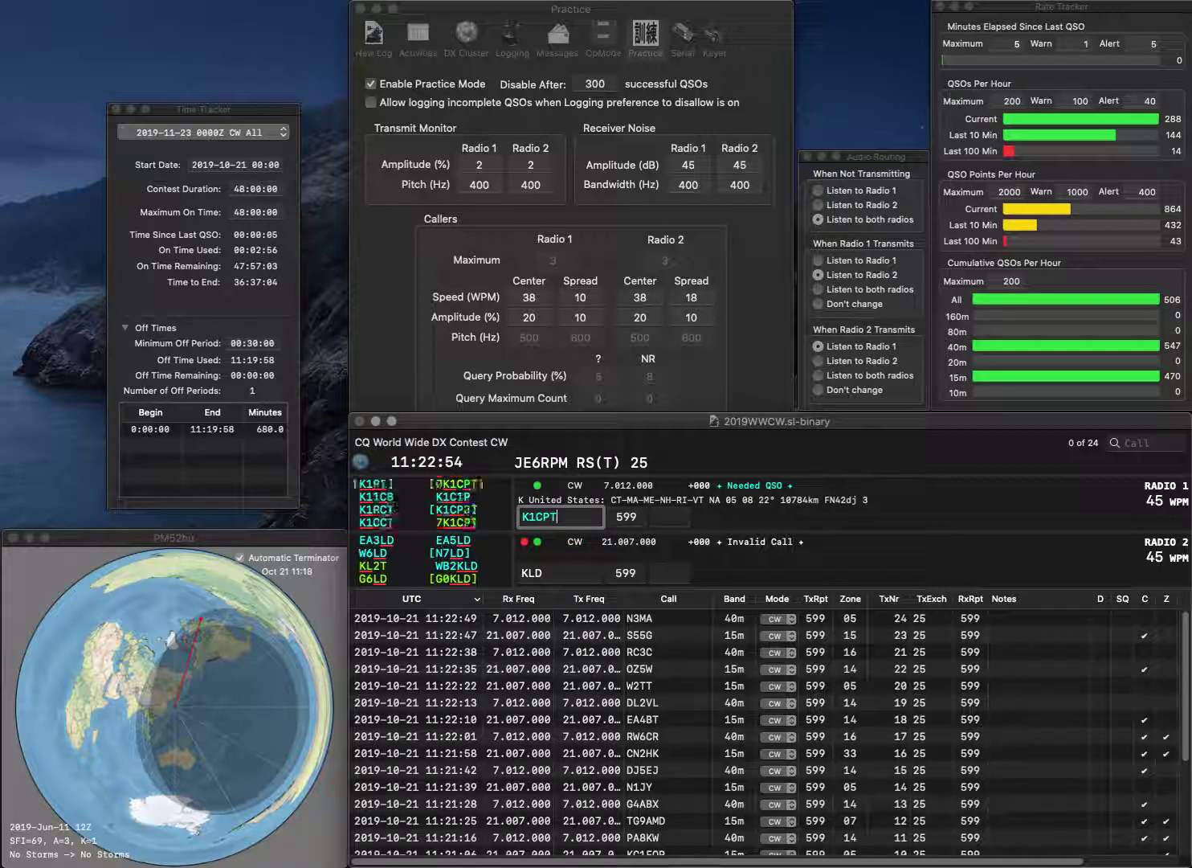
key(Home)
text(7)
key(Return)
Change the Radio 2 call to K3D with the exchange sent, and log the 7K1CPT contact on Radio 1
key(Left)
key(Left)
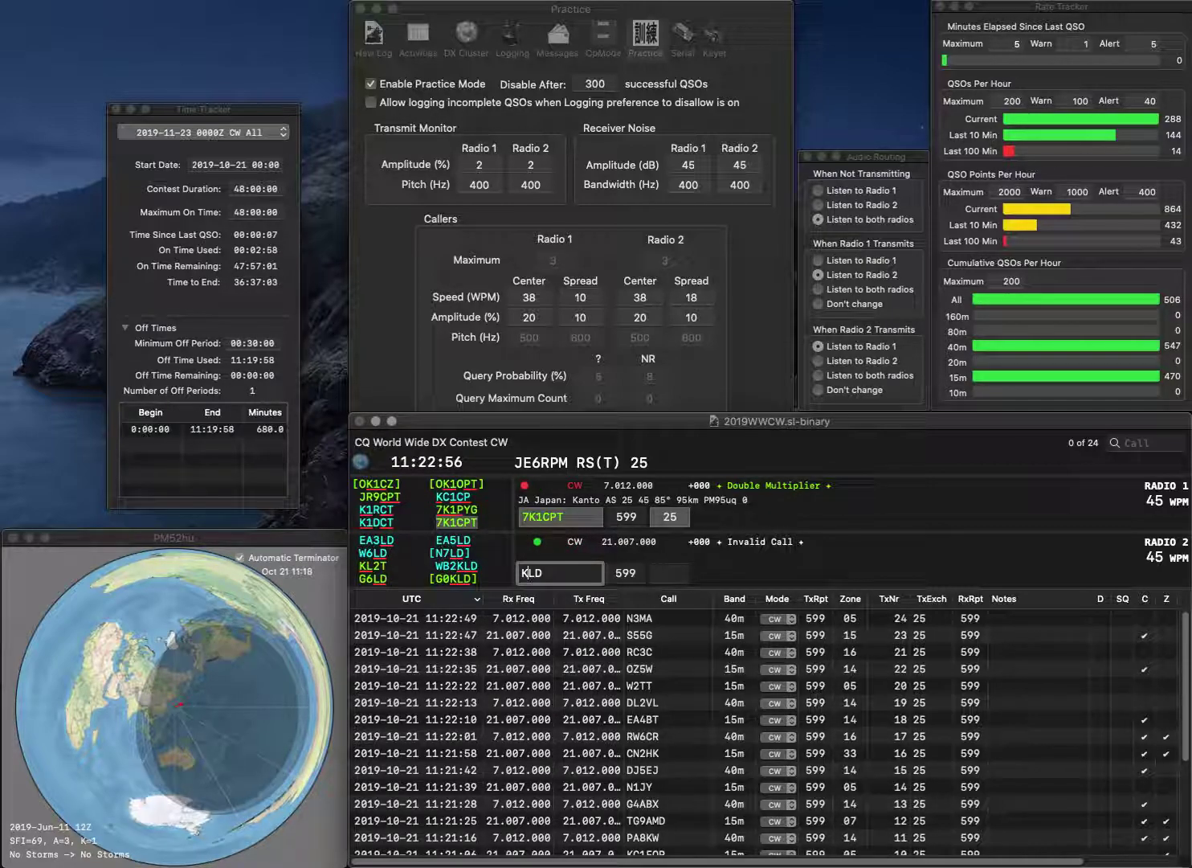
text(3)
key(Delete)
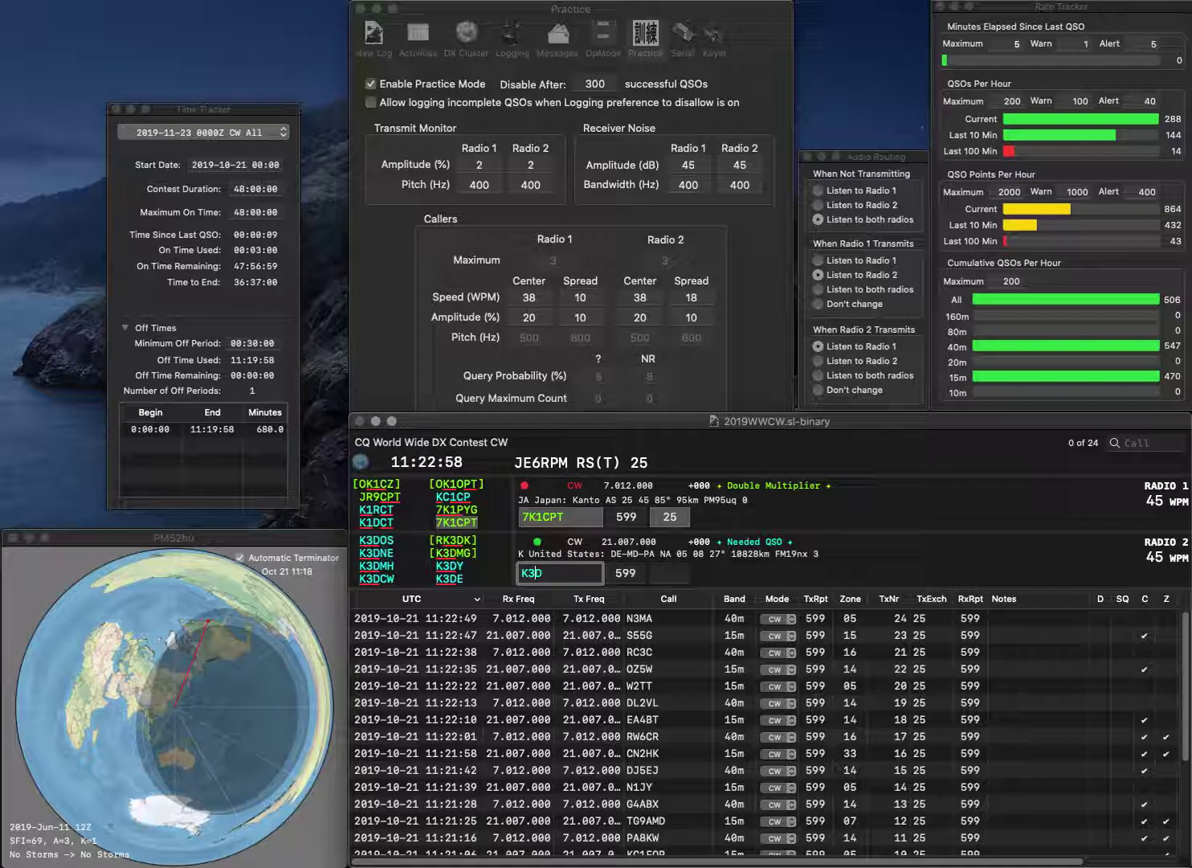
key(Return)
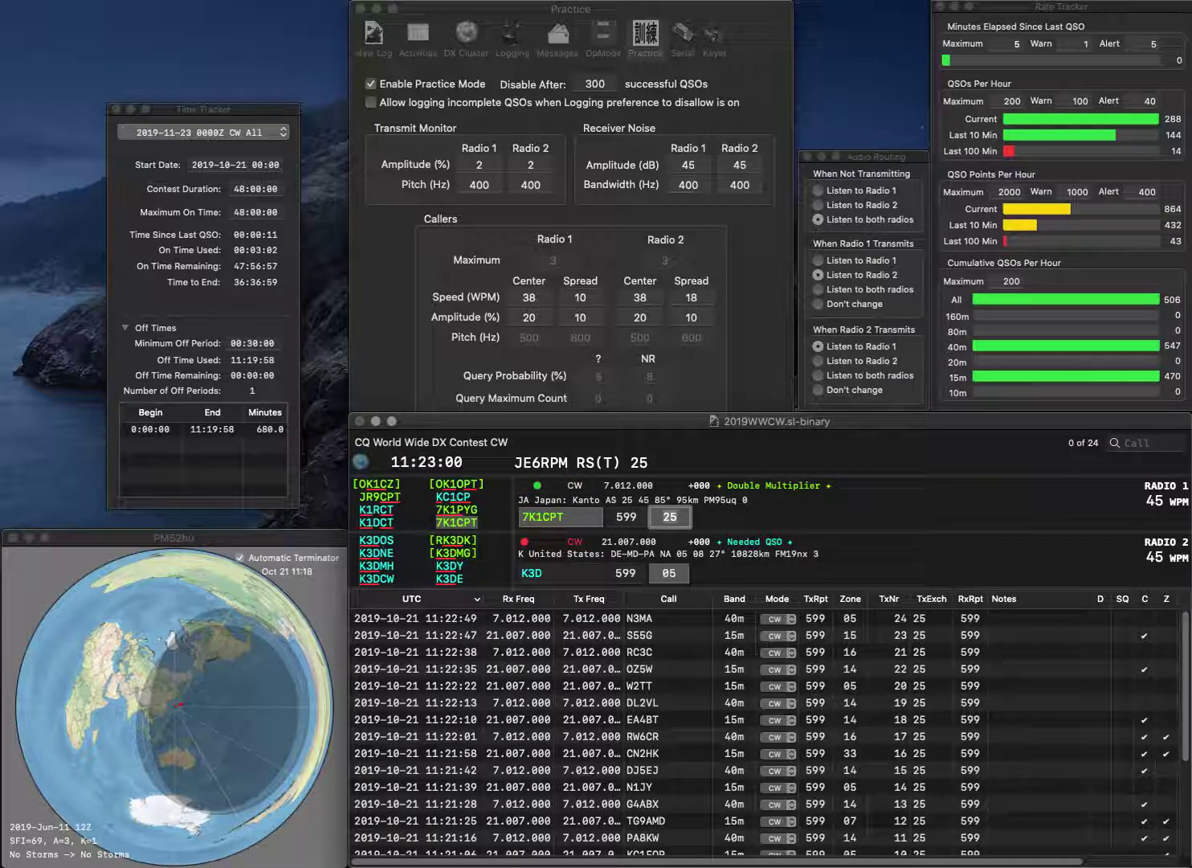
key(Return)
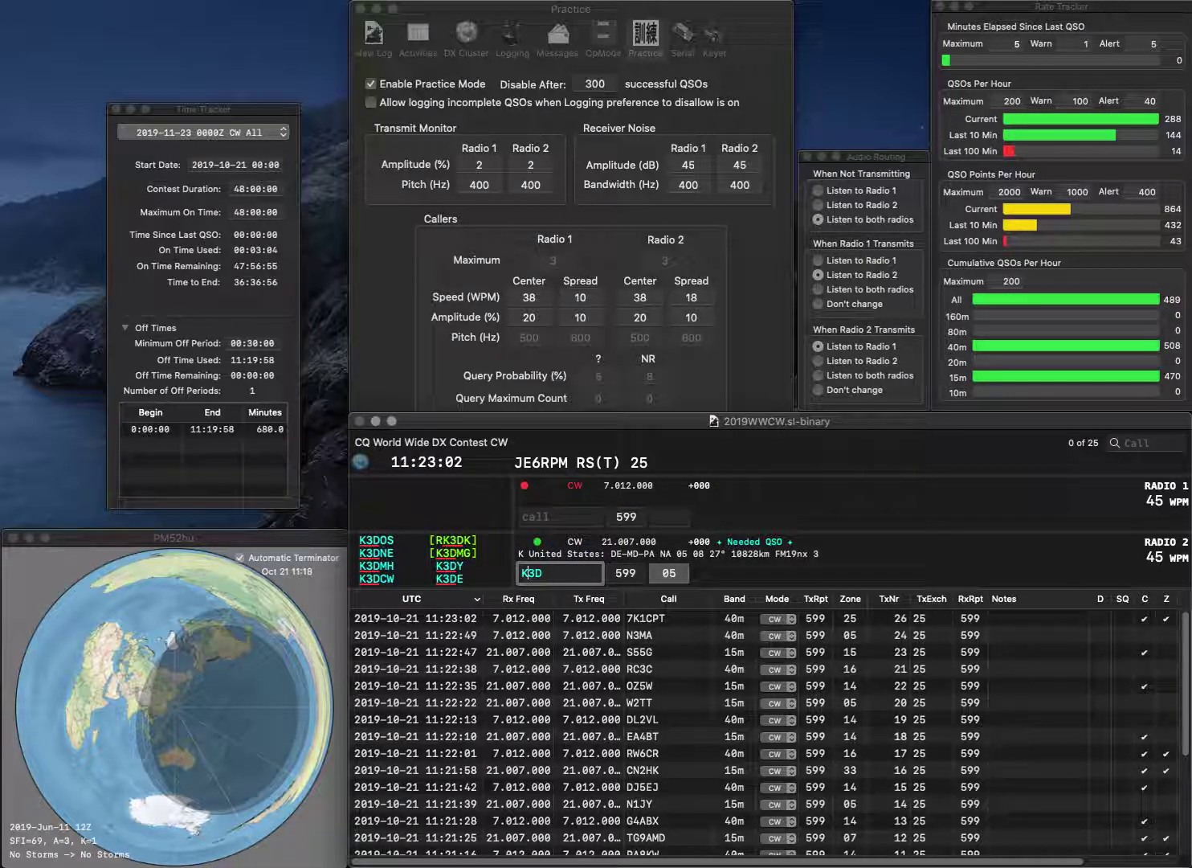
Correct the Radio 2 call to KR5D, enter AB1KI on Radio 1 with both exchanges sent, and log both contacts
key(Delete)
text(R5)
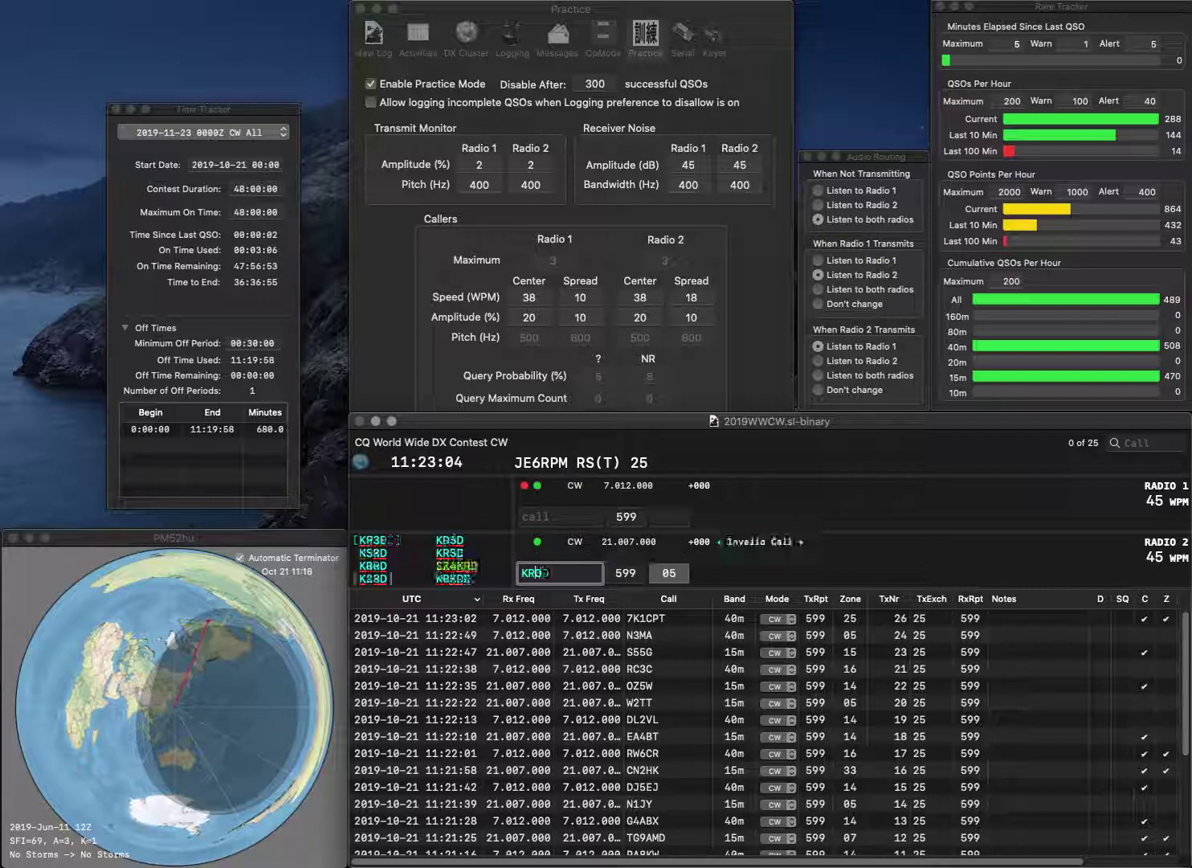
key(Return)
text(AB1KI)
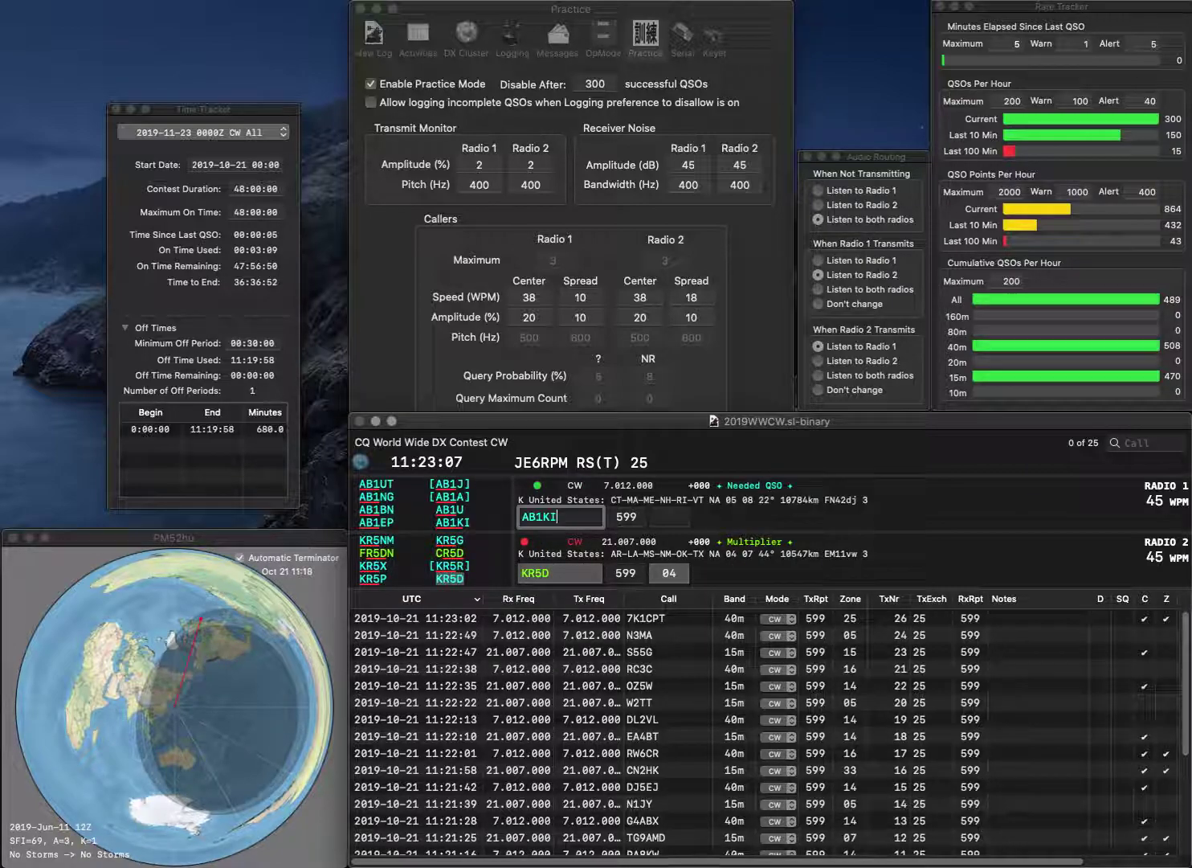
key(Return)
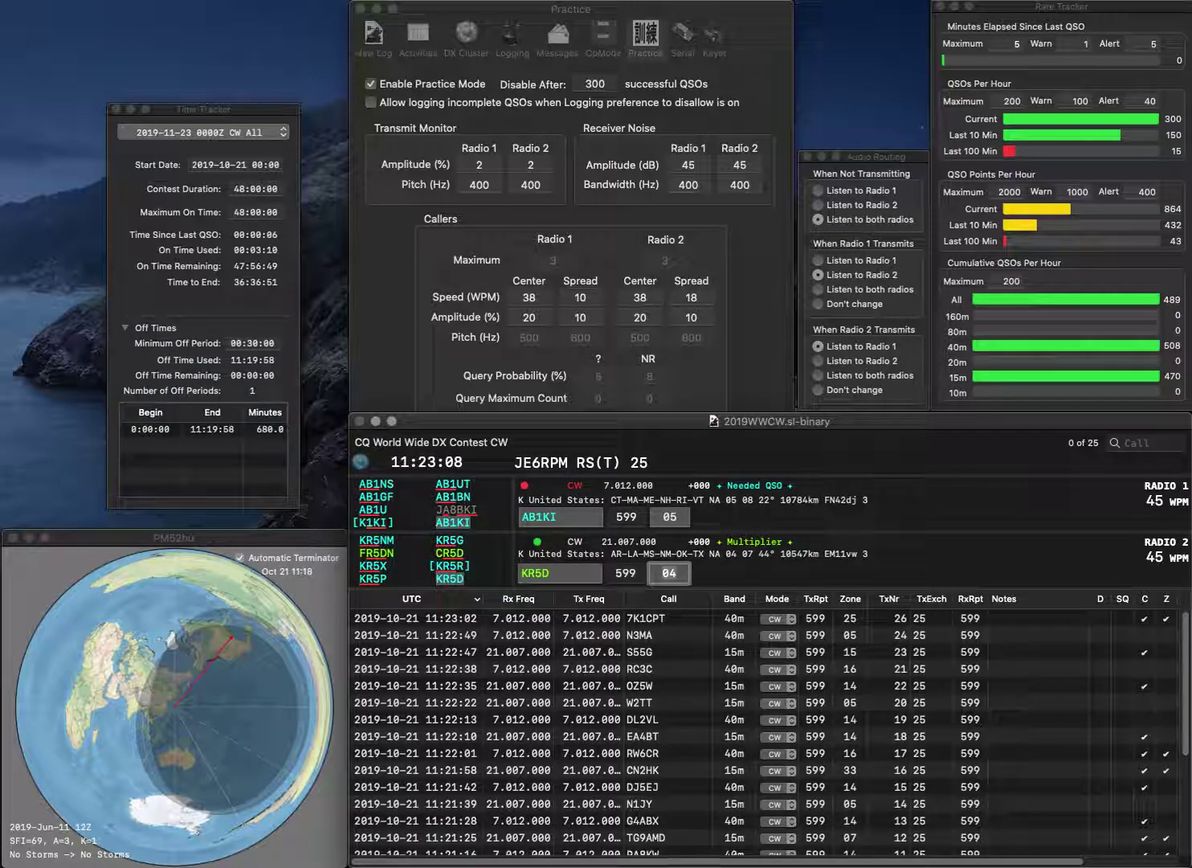
key(Return)
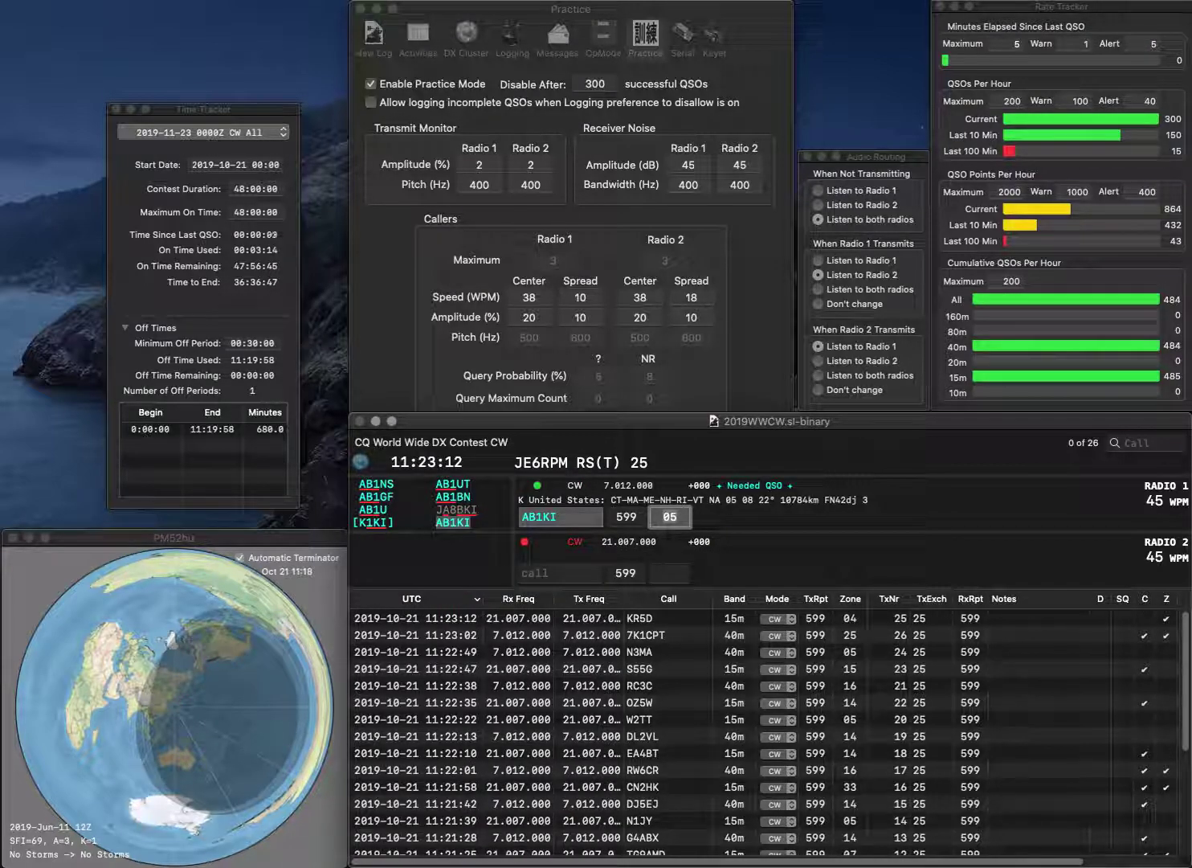
key(Return)
Enter F6BWO on Radio 2 and SN6B on Radio 1 with their exchanges sent, and log the F6BWO contact
text(F6B)
text(WO)
key(Return)
text(SN6B)
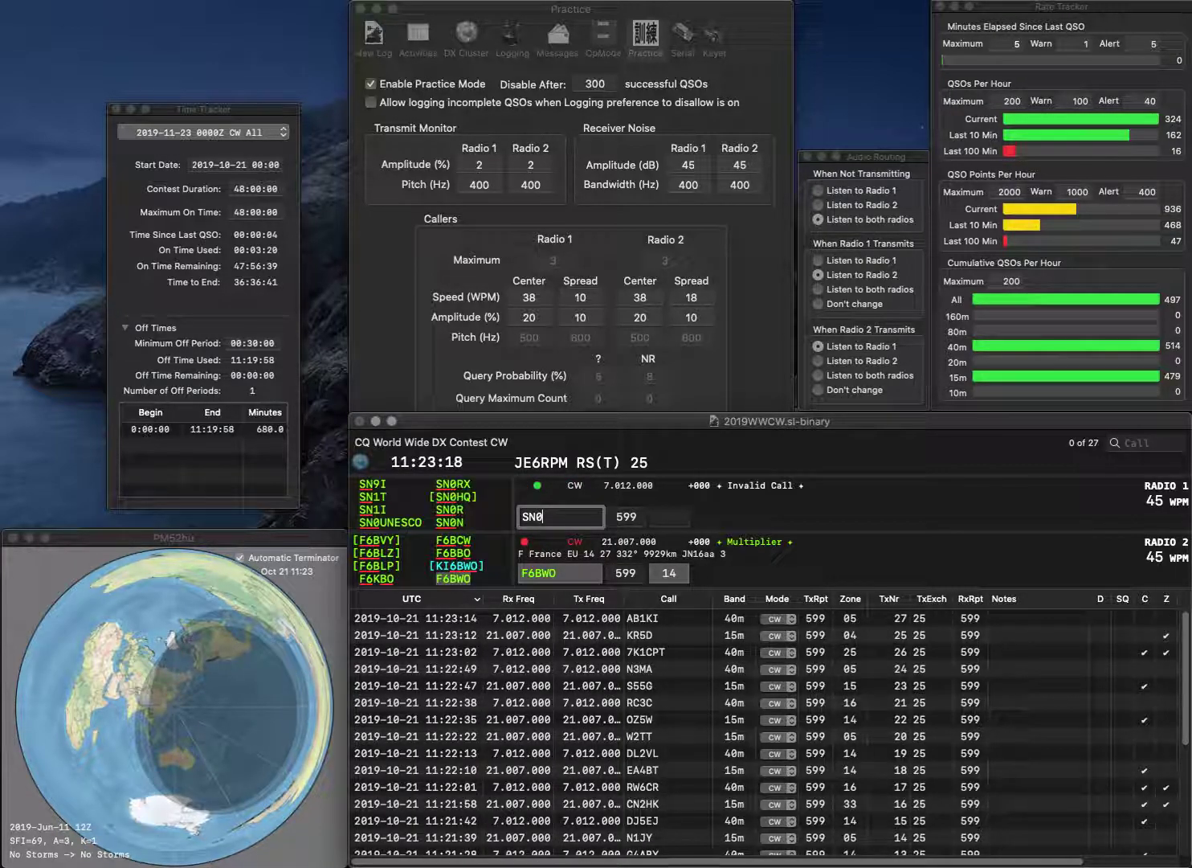
key(Return)
key(Return)
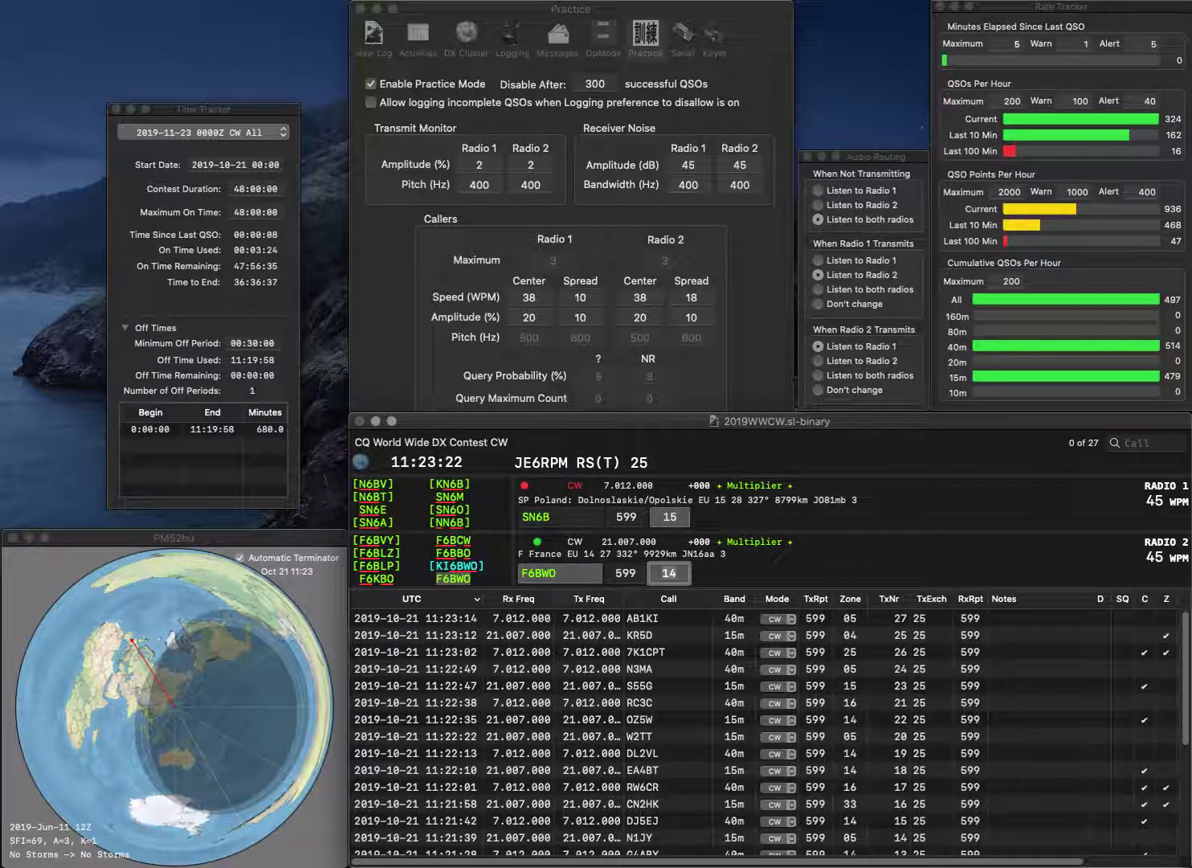
key(Return)
key(BackSpace)
text(7B)
key(Return)
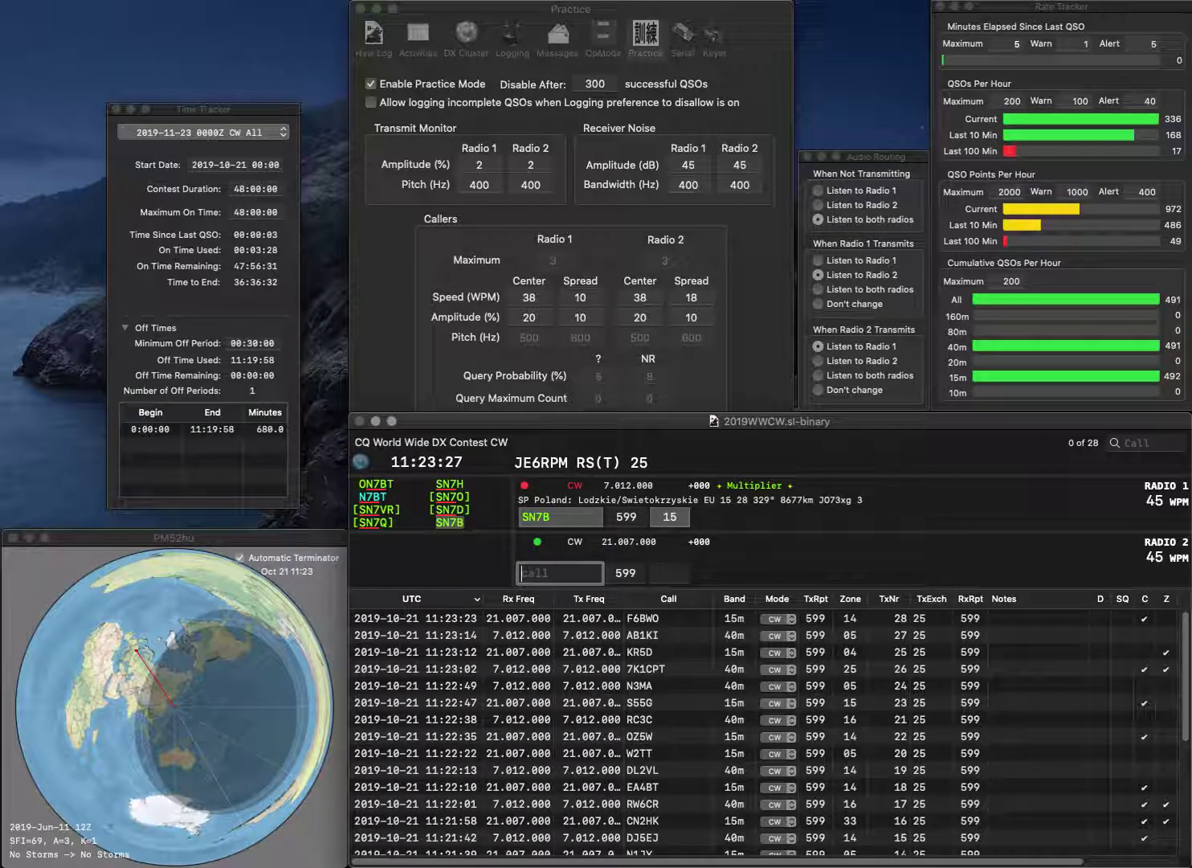
text(LA6U)
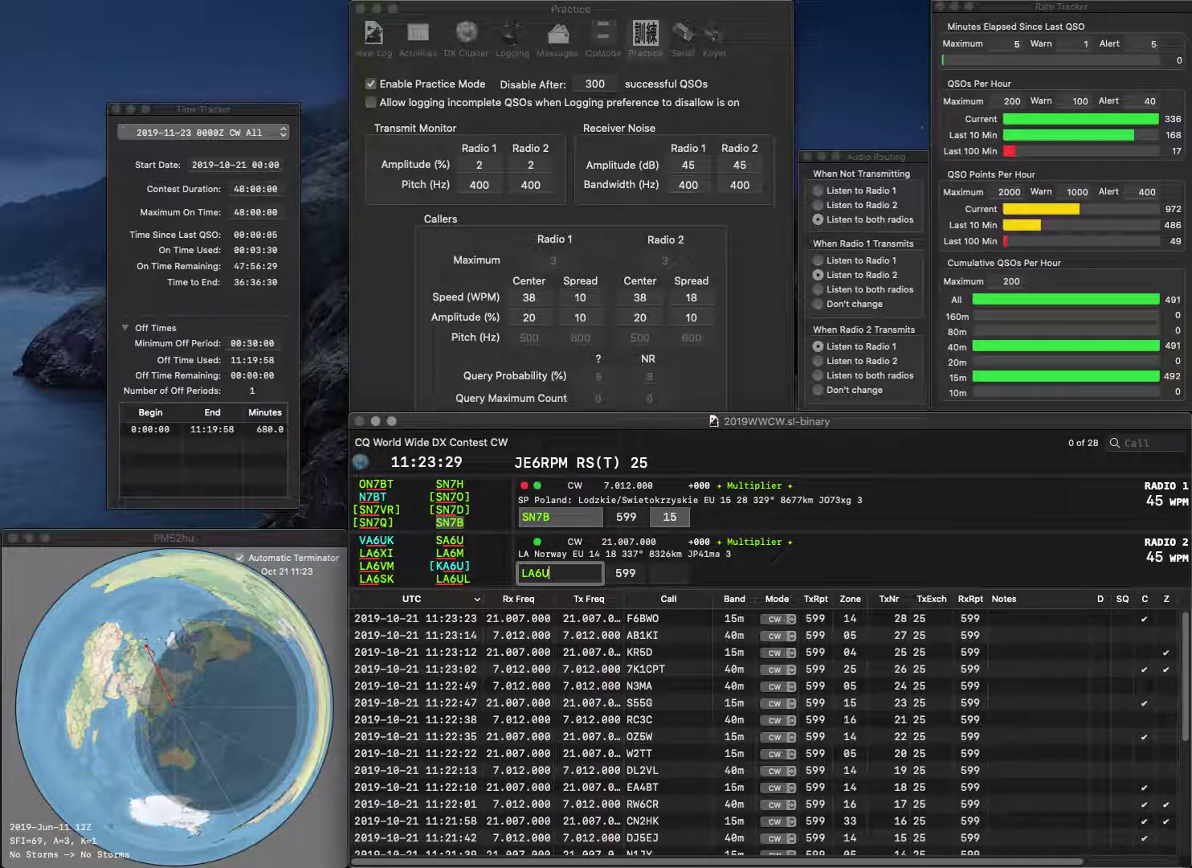
text(L)
key(Return)
key(Return)
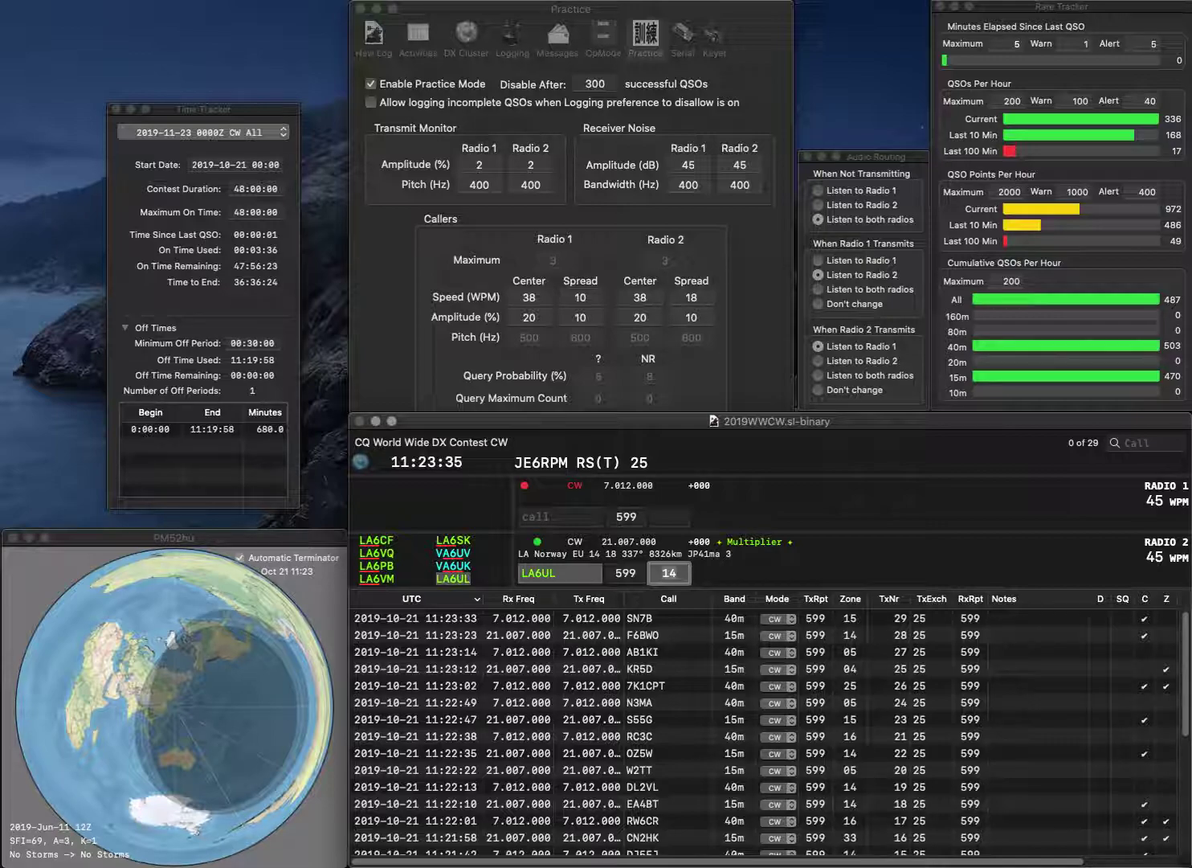
key(Return)
text(8VPE)
key(ctrl+a)
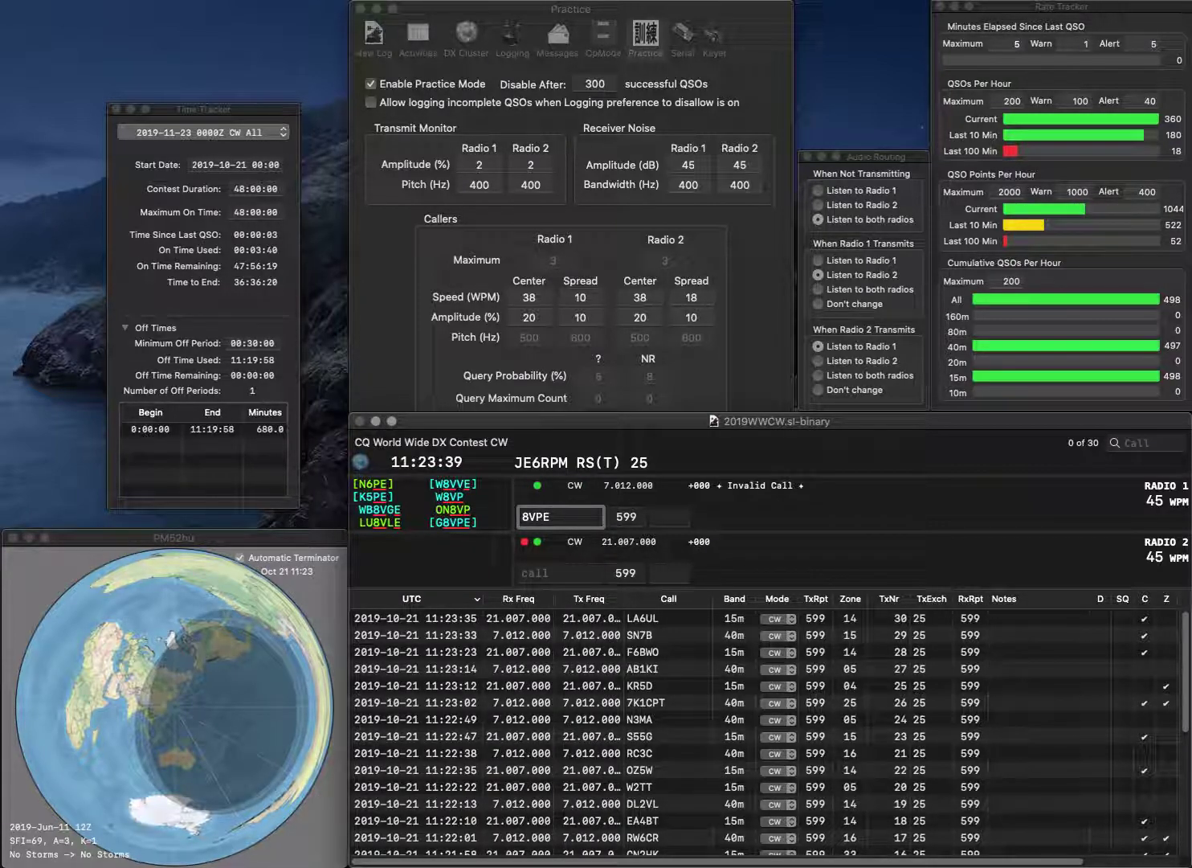
text(G)
key(Return)
key(Return)
text(AS)
key(Return)
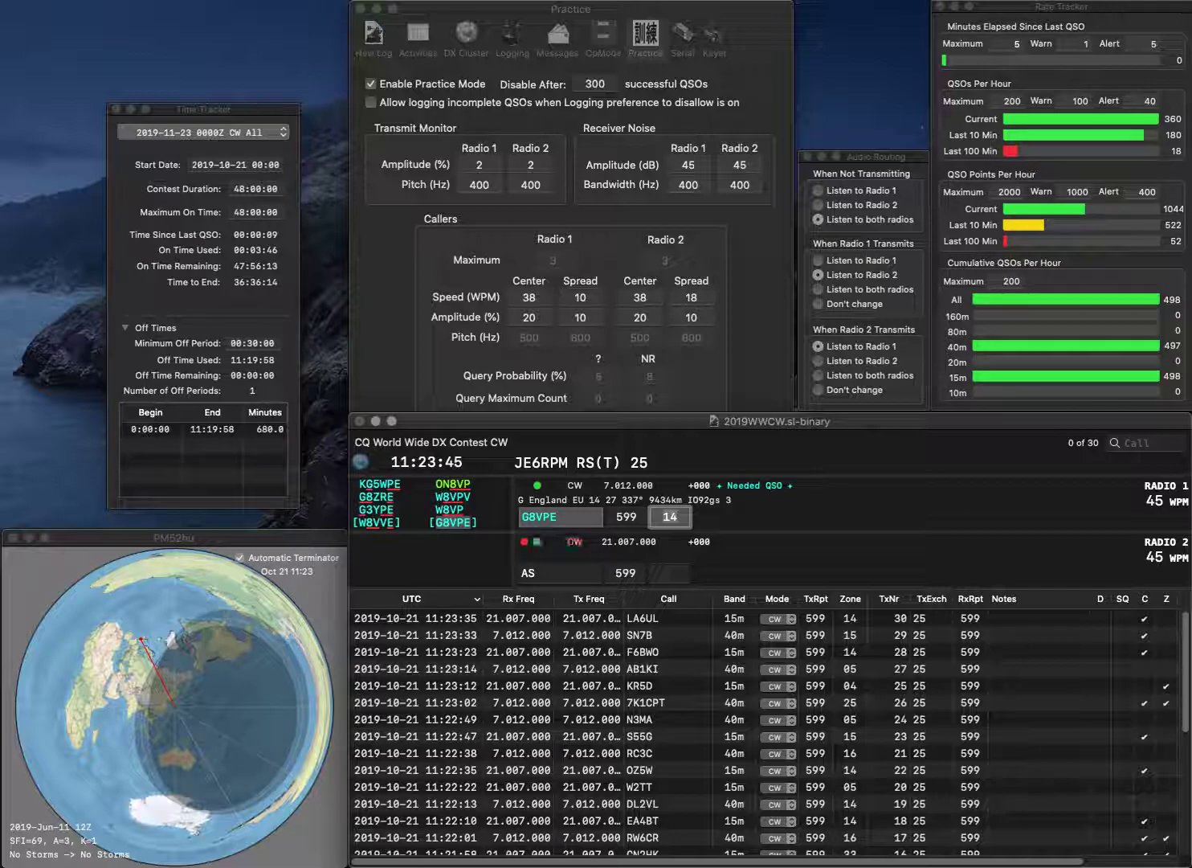
key(Return)
Change the partial Radio 2 call to DL1AH and send the exchange
key(Home)
text(DL1)
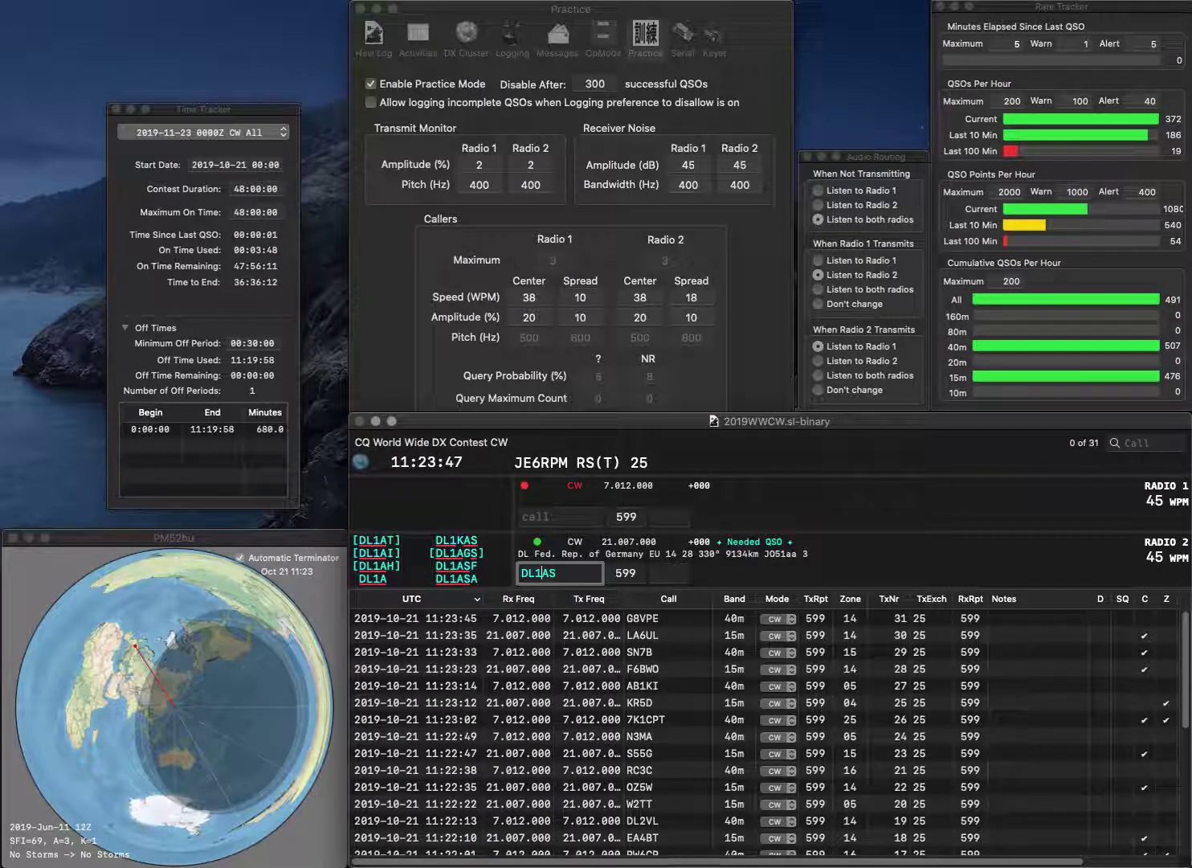
key(End)
key(BackSpace)
text(H)
key(Return)
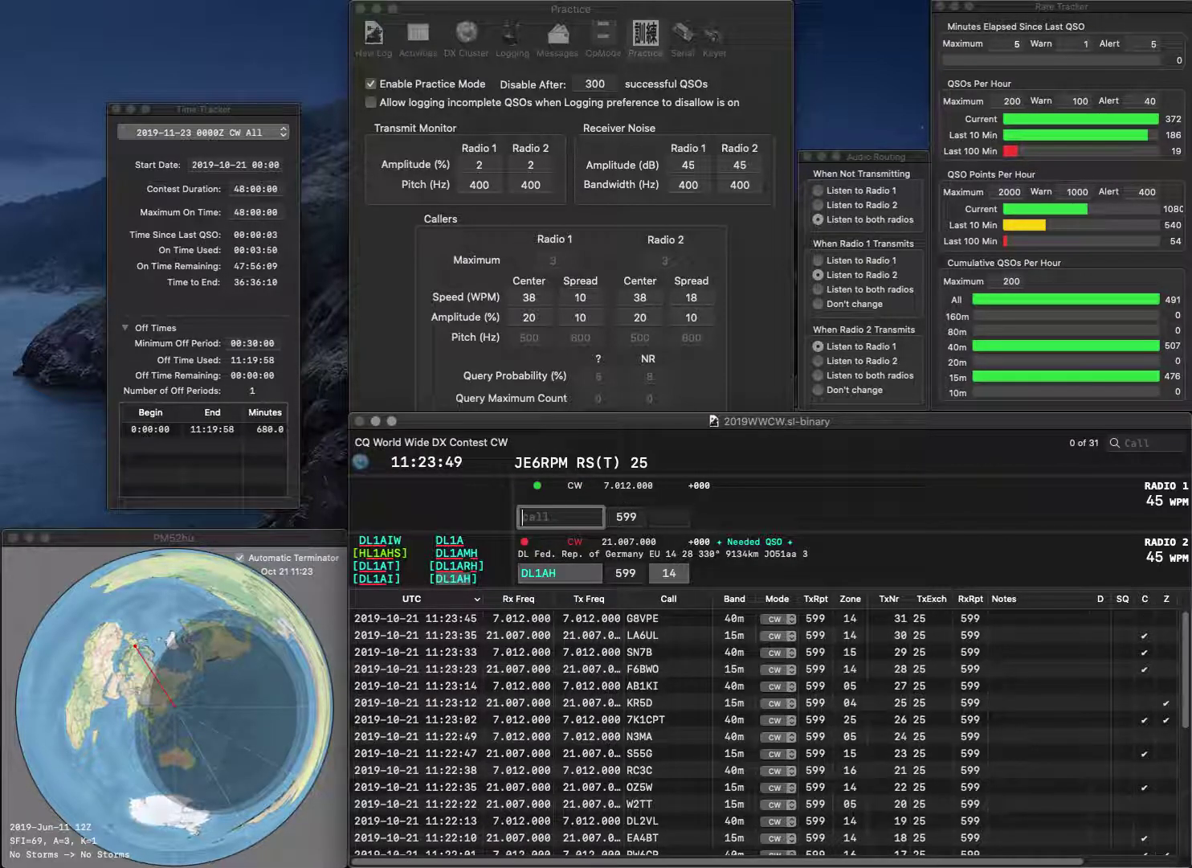
text(YO3IRM)
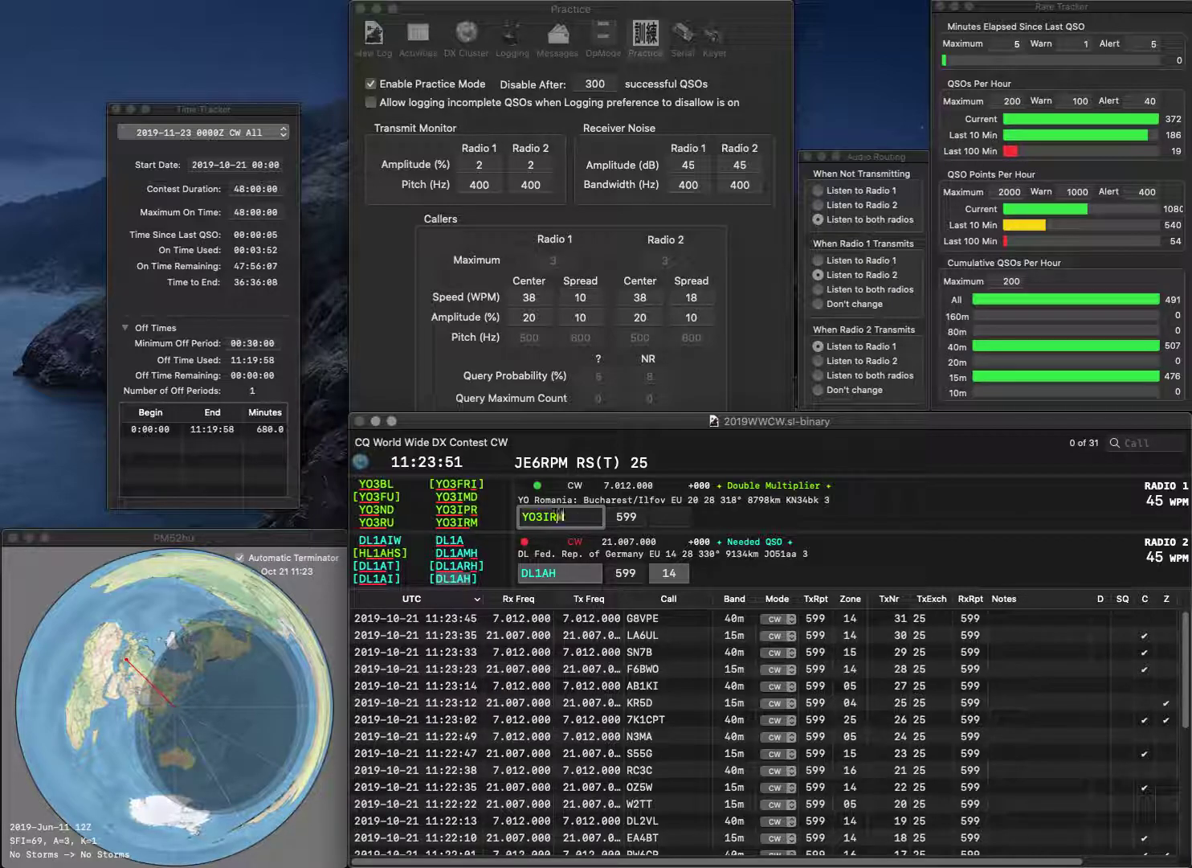
key(Return)
key(Tab)
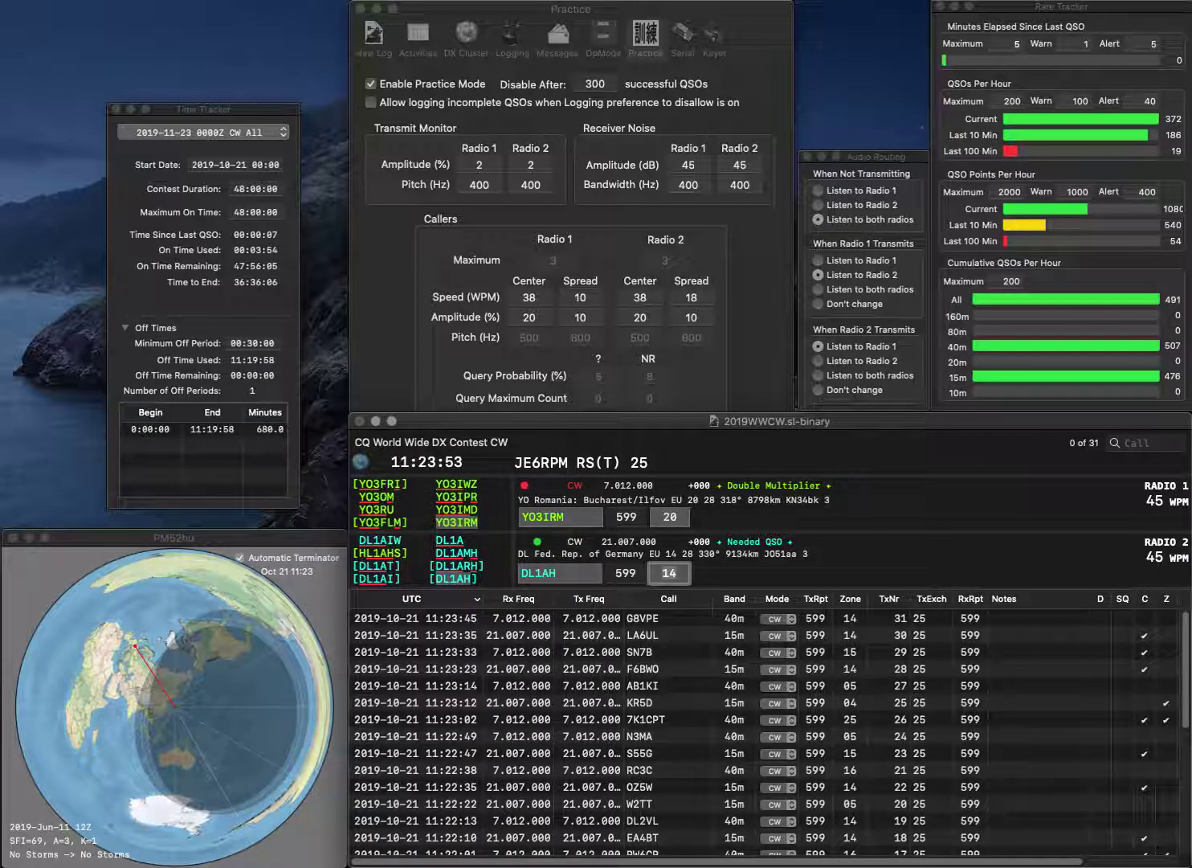
key(Return)
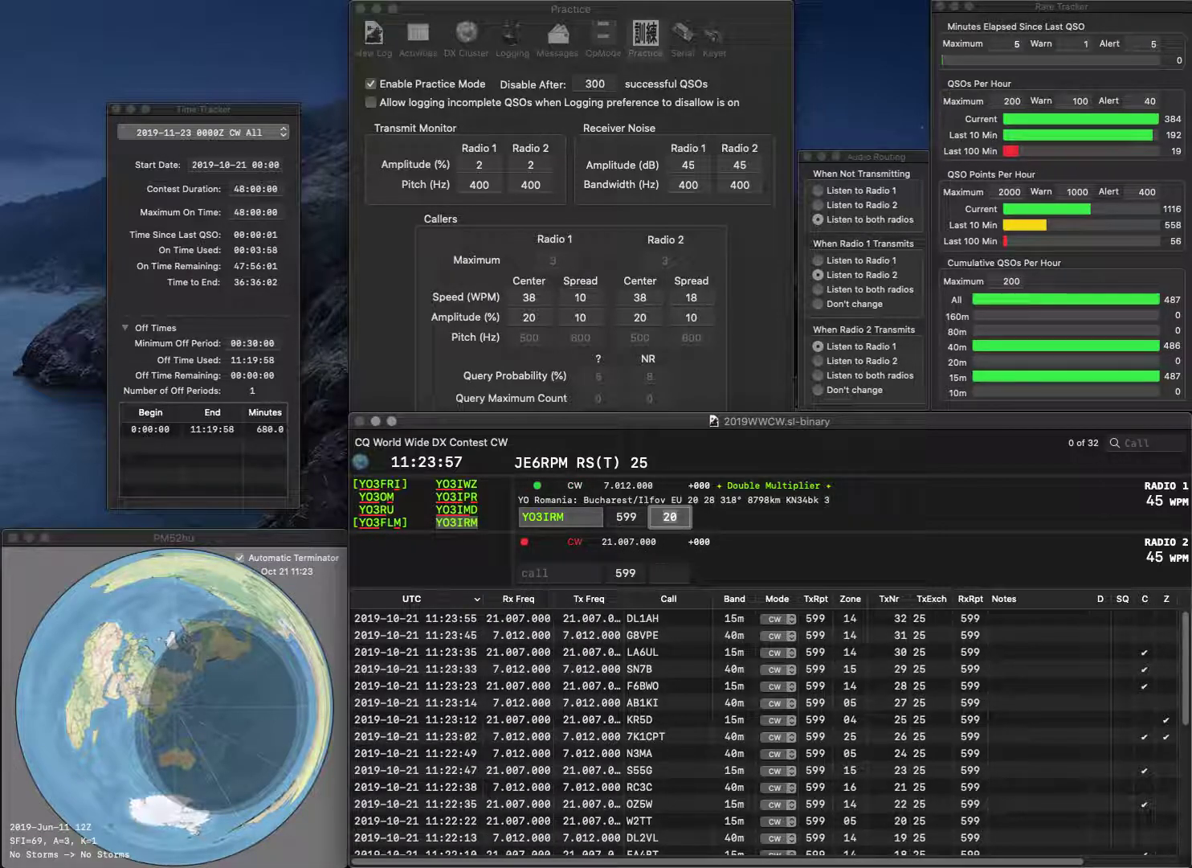
key(Return)
text(E7CW)
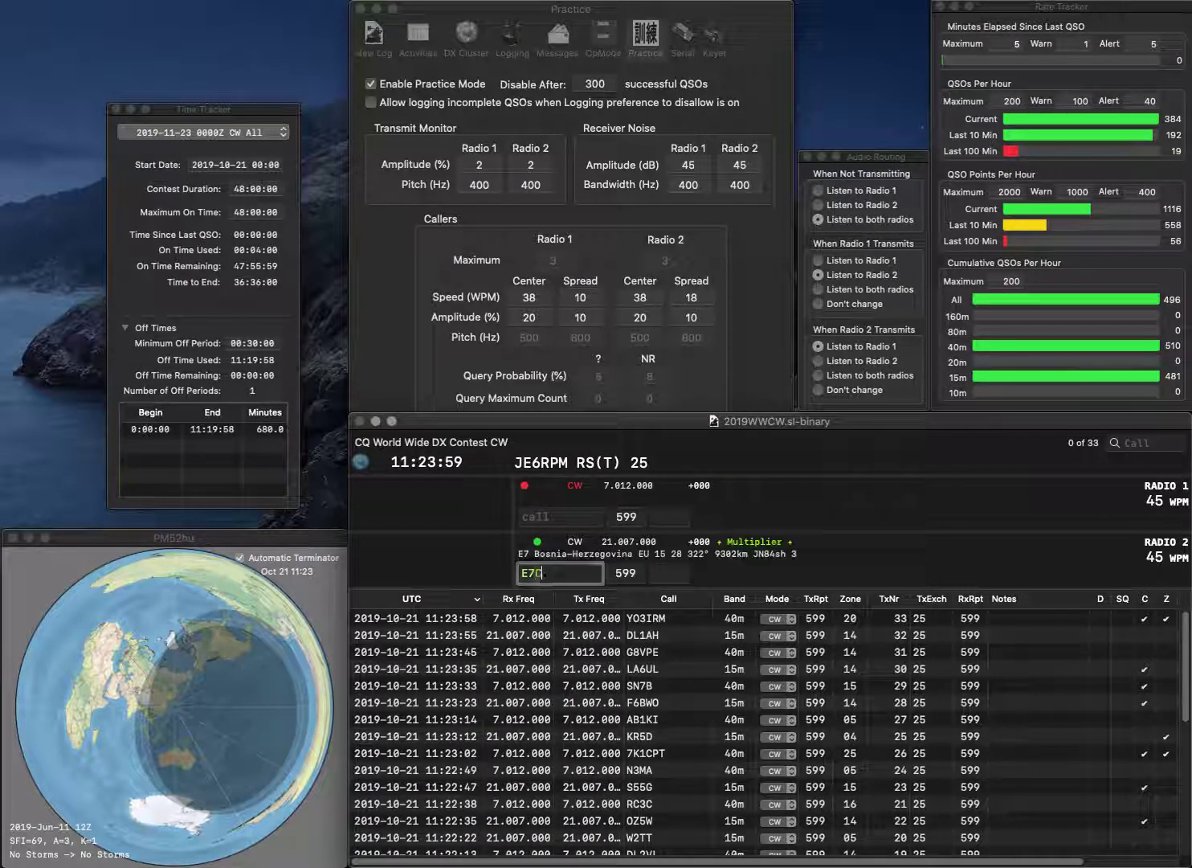
key(Return)
text(I4FGG)
key(Return)
key(Return)
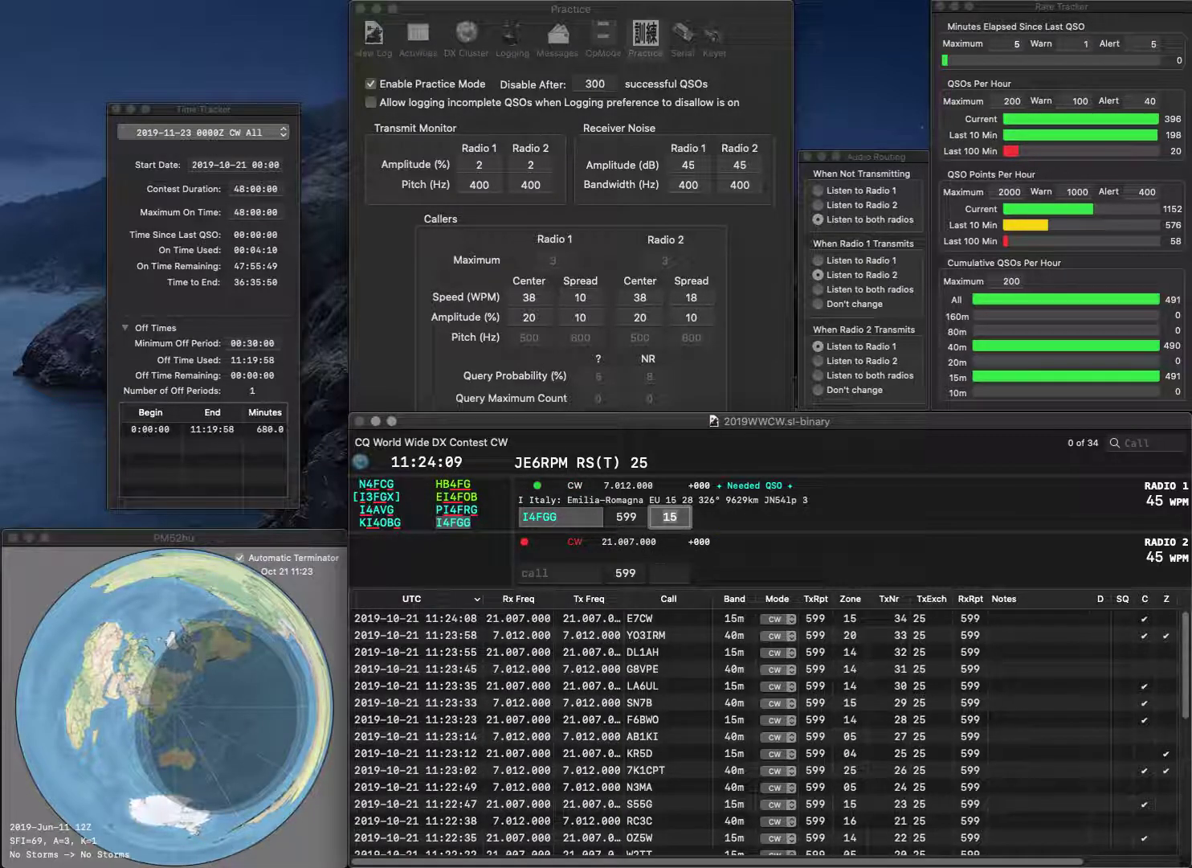
key(Return)
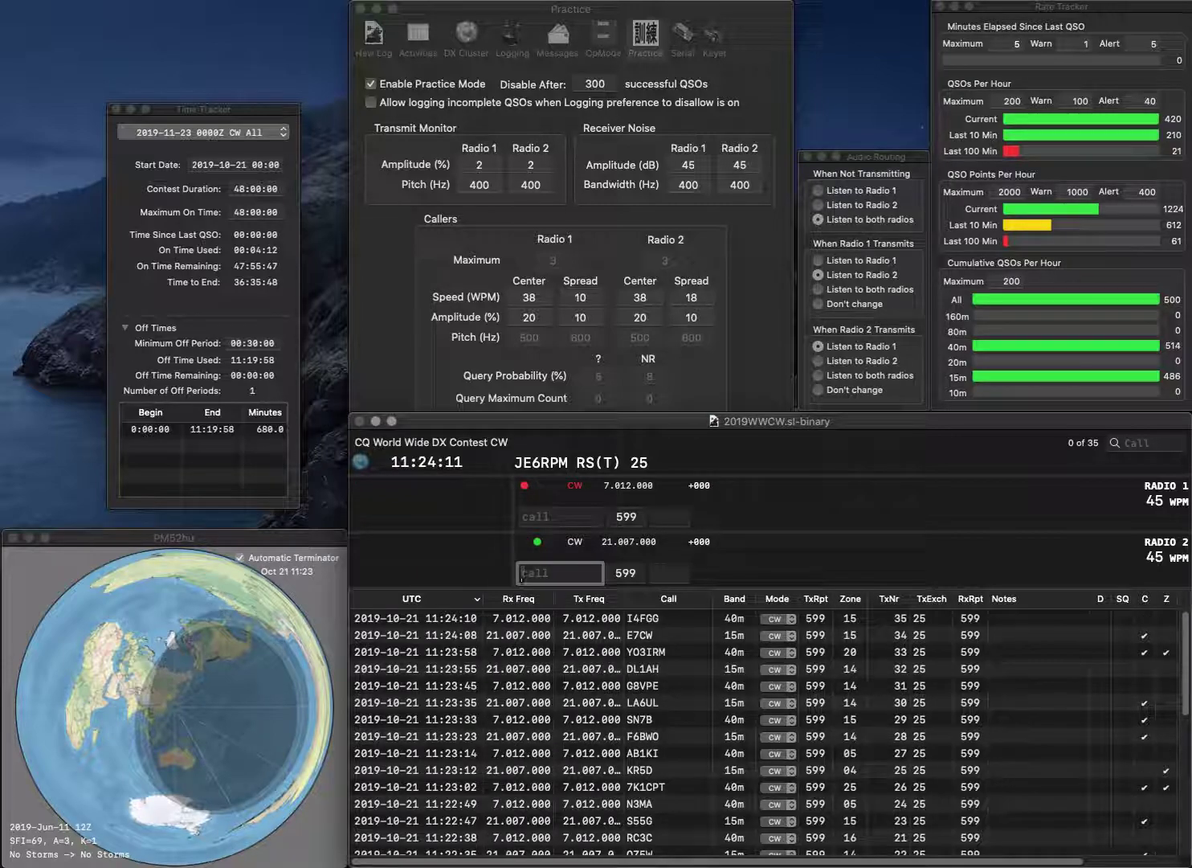
text(SQ3TGV)
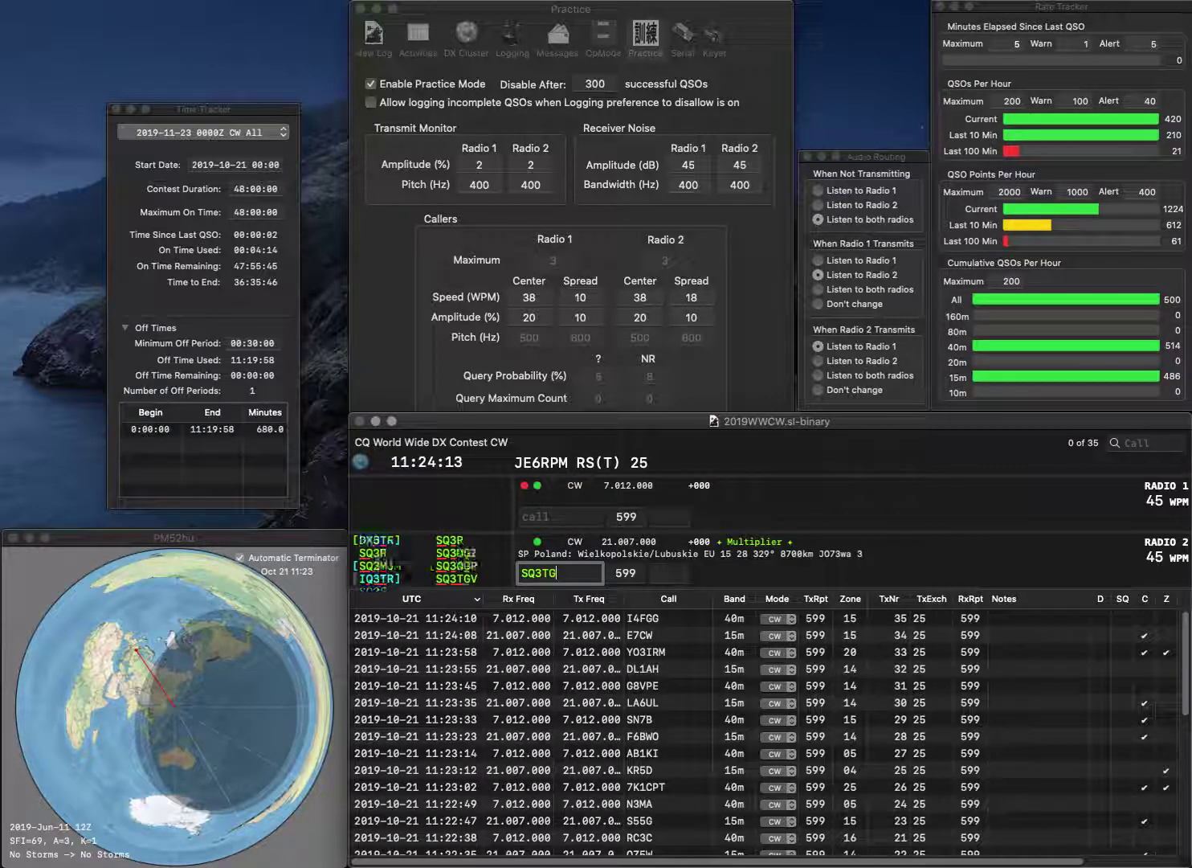
key(Return)
text(3QD)
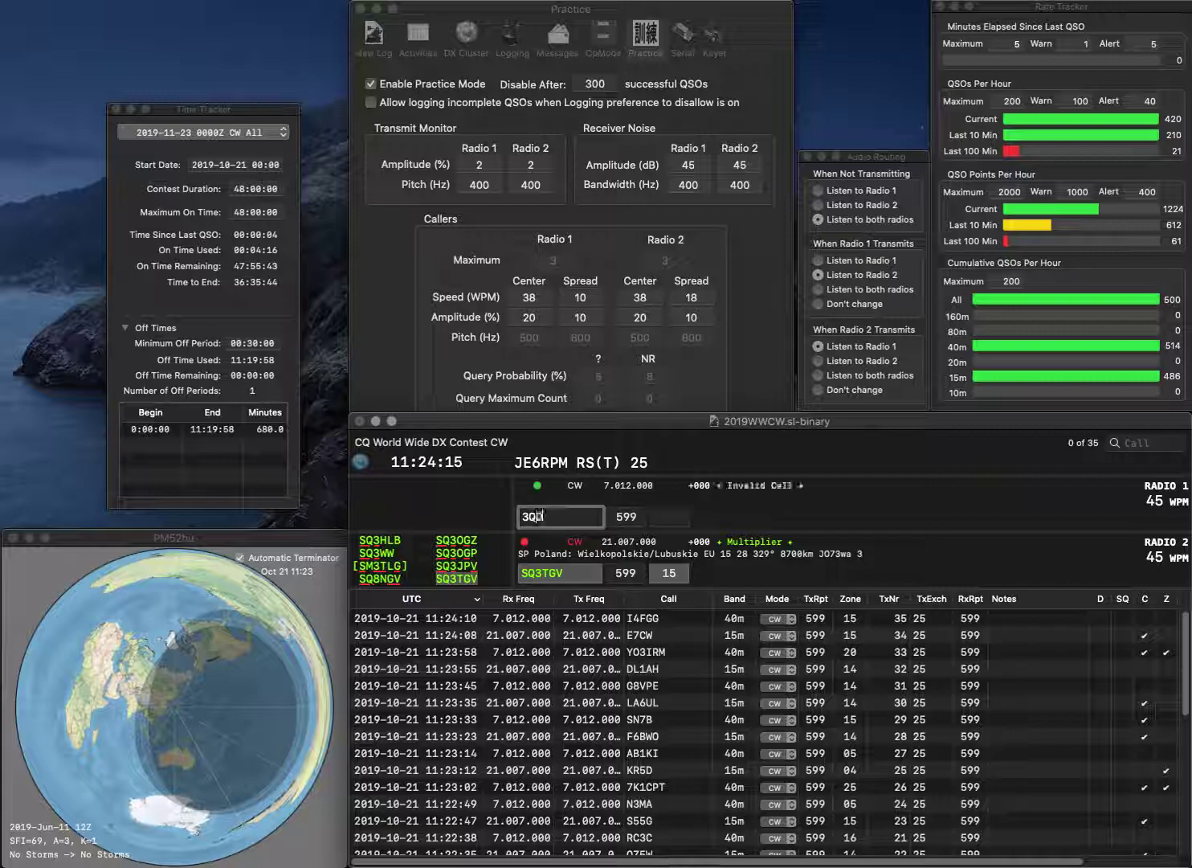
key(Home)
text(UT)
key(Return)
key(Return)
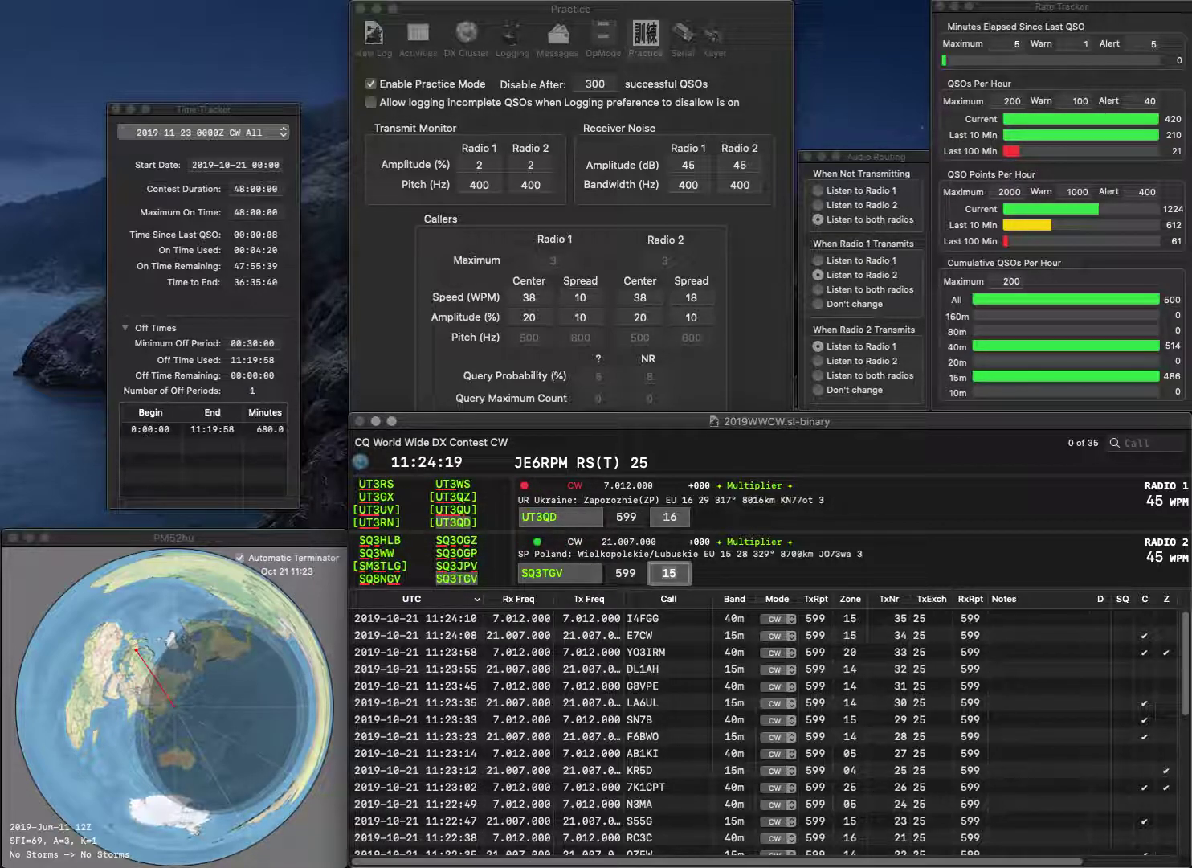
key(Return)
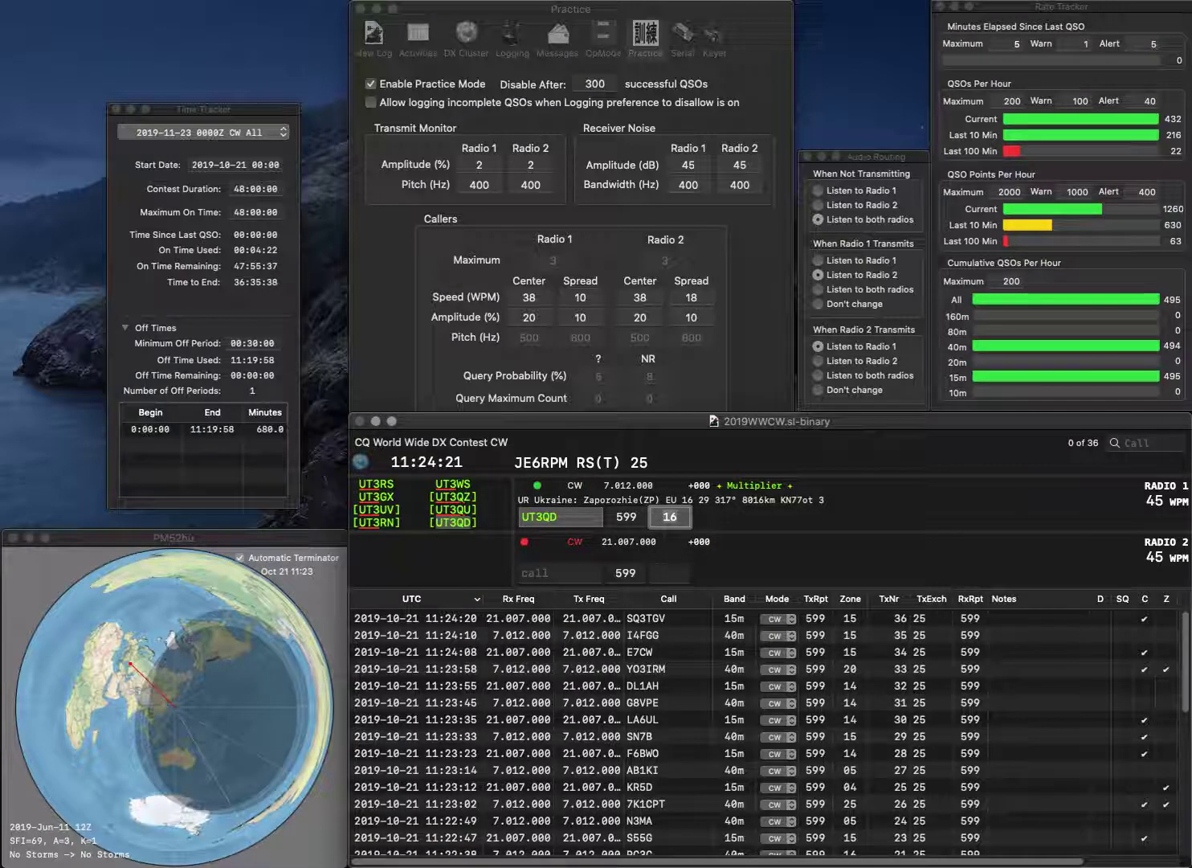
key(Return)
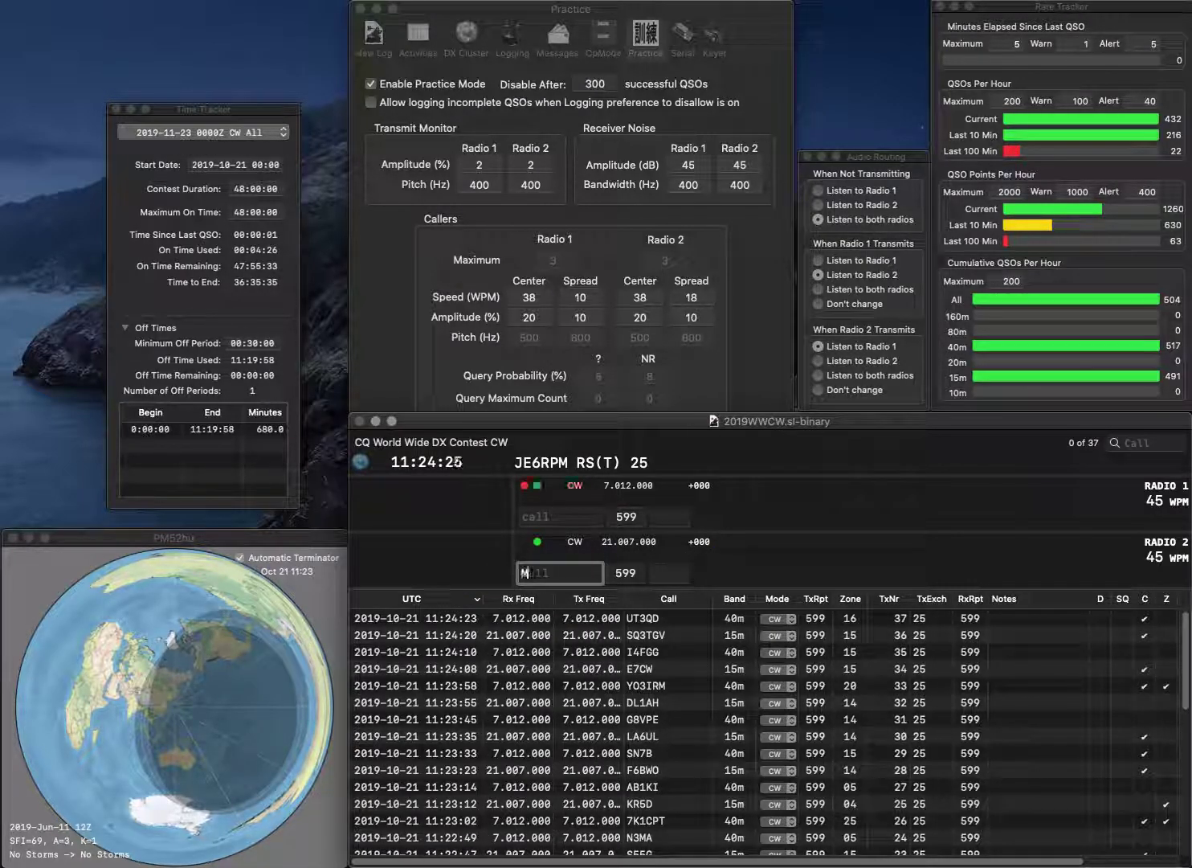
Enter the partial calls MBN on Radio 2 and CEA on Radio 1, transmitting to each station
key(Return)
text(CE)
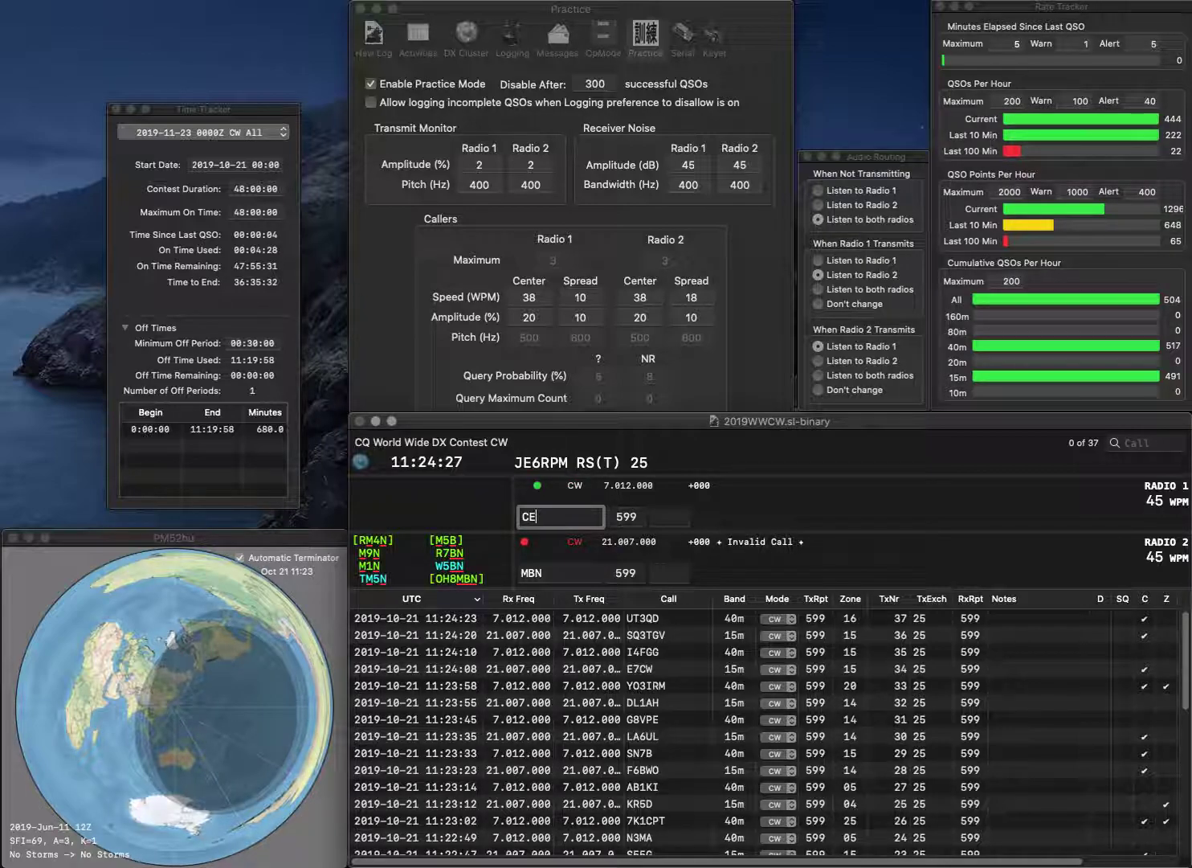
text(6)
key(BackSpace)
text(AF)
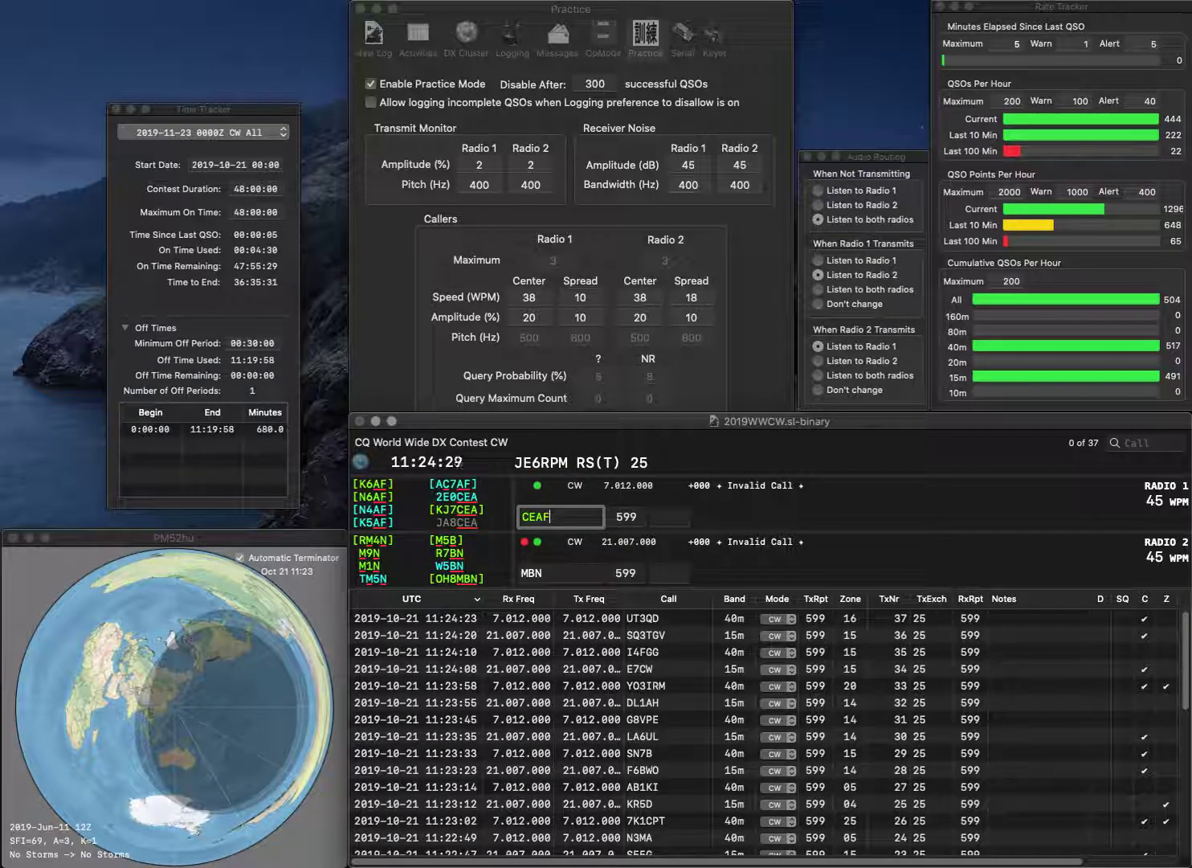
key(BackSpace)
key(Return)
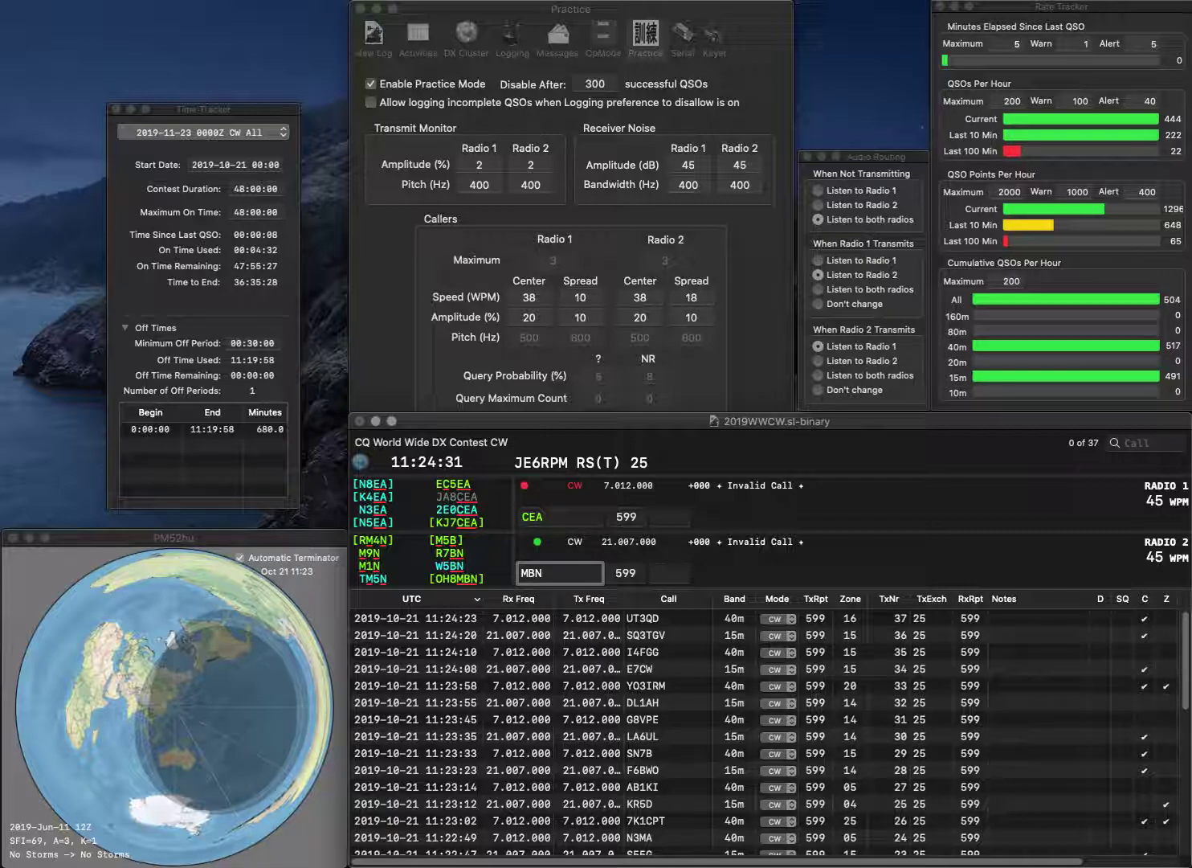
text(K3)
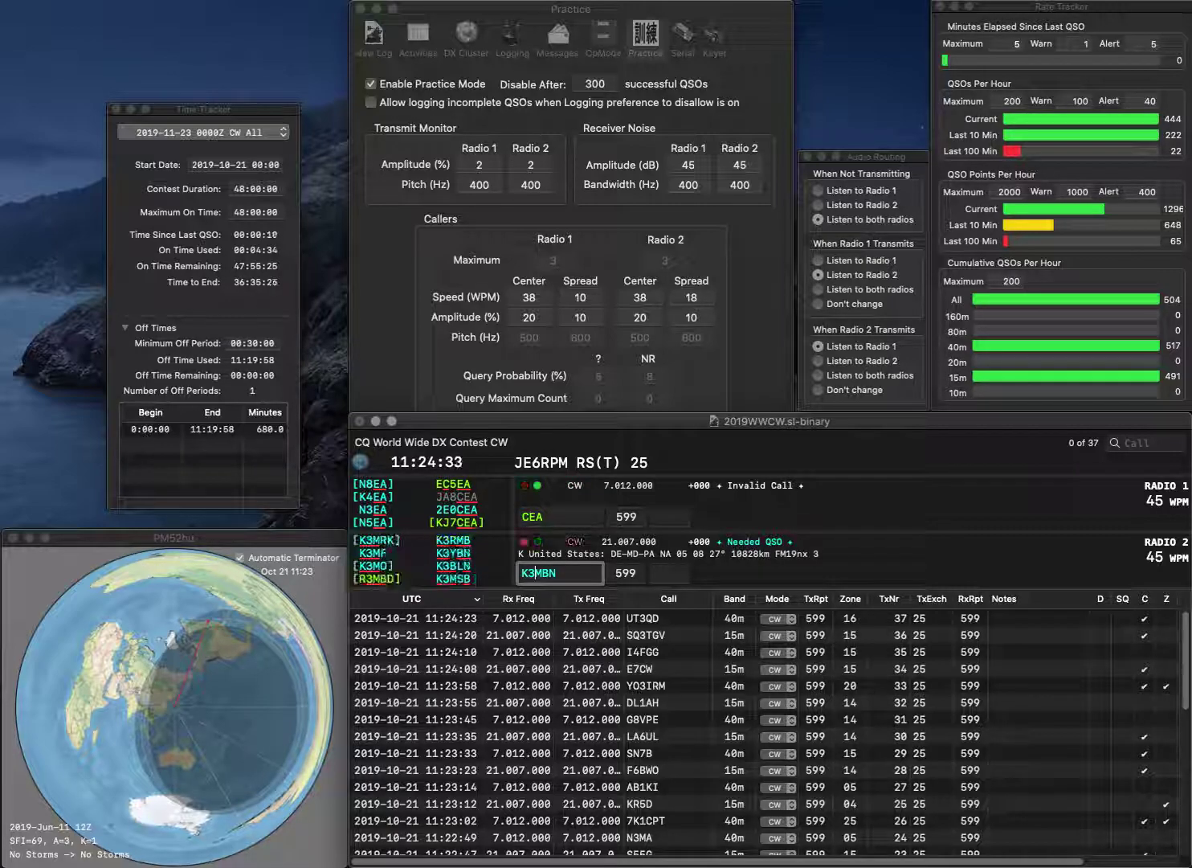
key(Return)
key(BackSpace)
text(5NAFC)
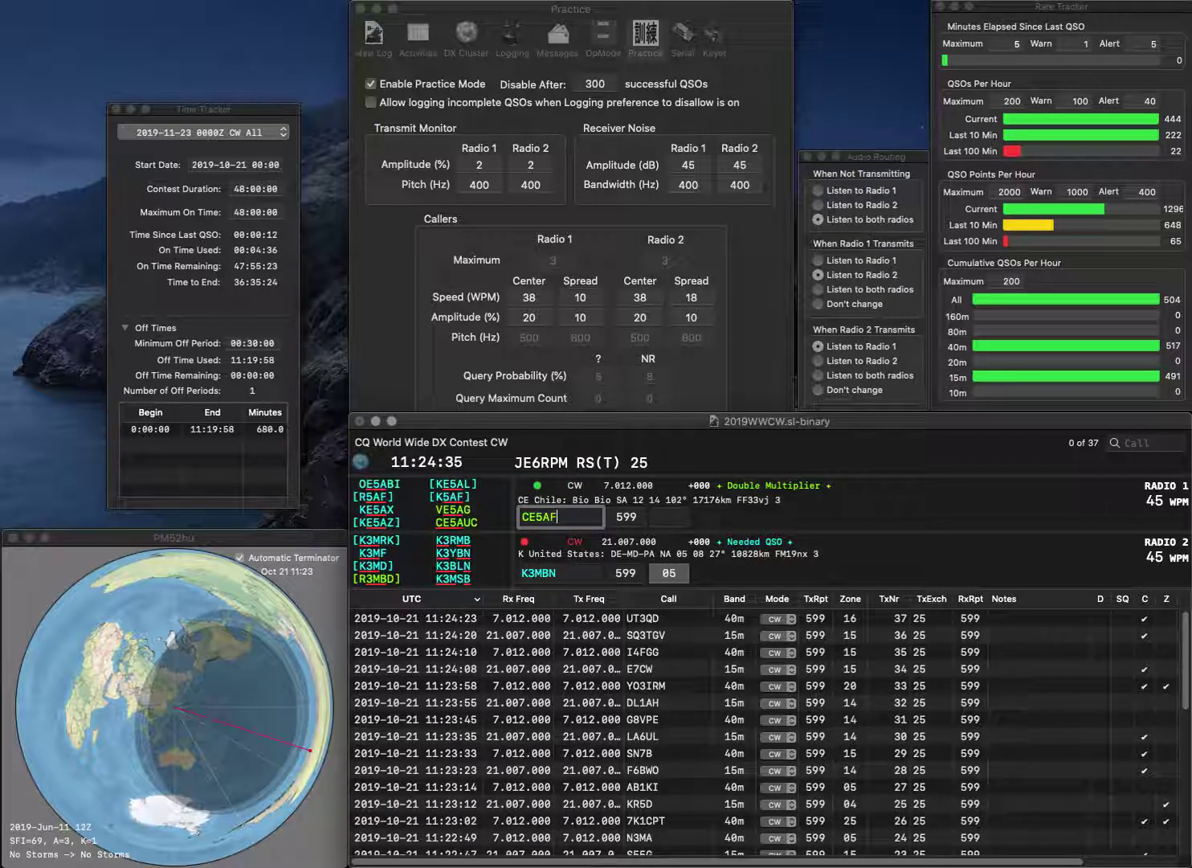
key(BackSpace)
text(U)
key(Return)
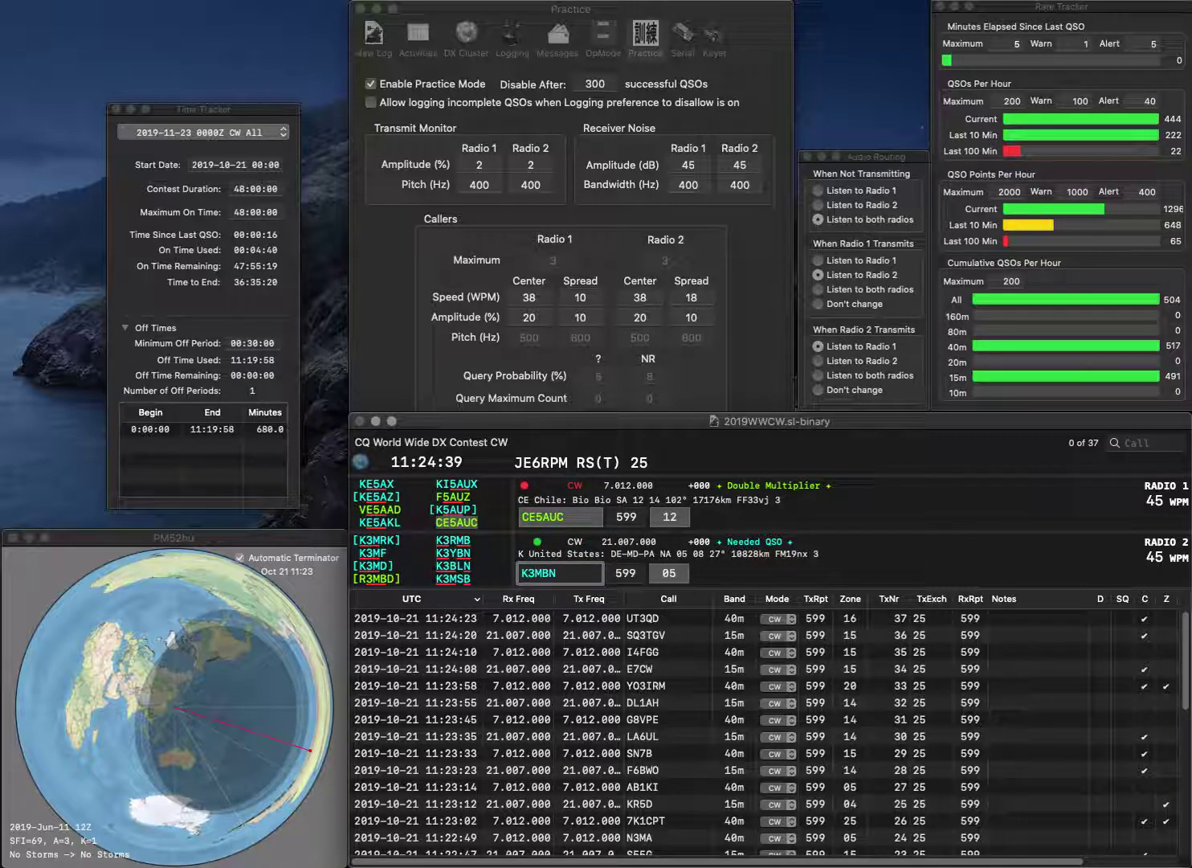
key(BackSpace)
key(BackSpace)
key(BackSpace)
text(YBN)
key(Return)
key(space)
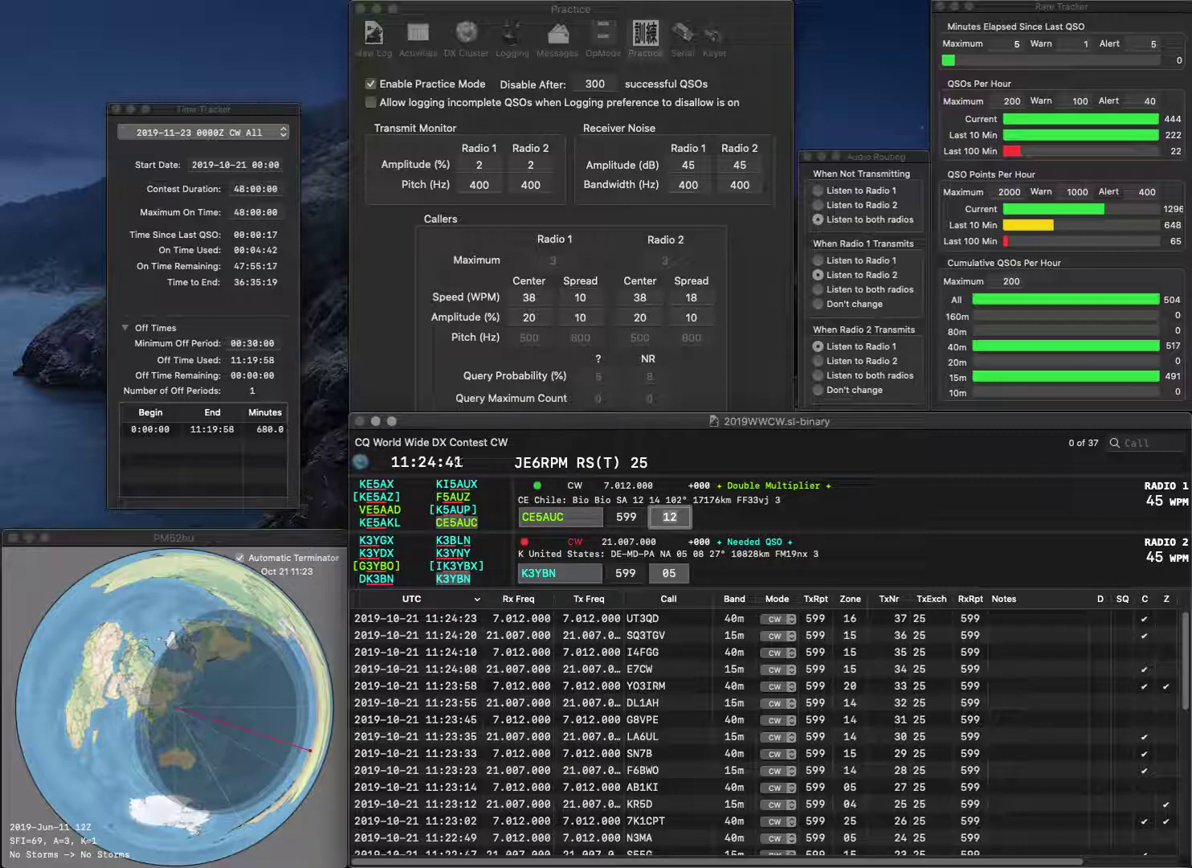
key(Return)
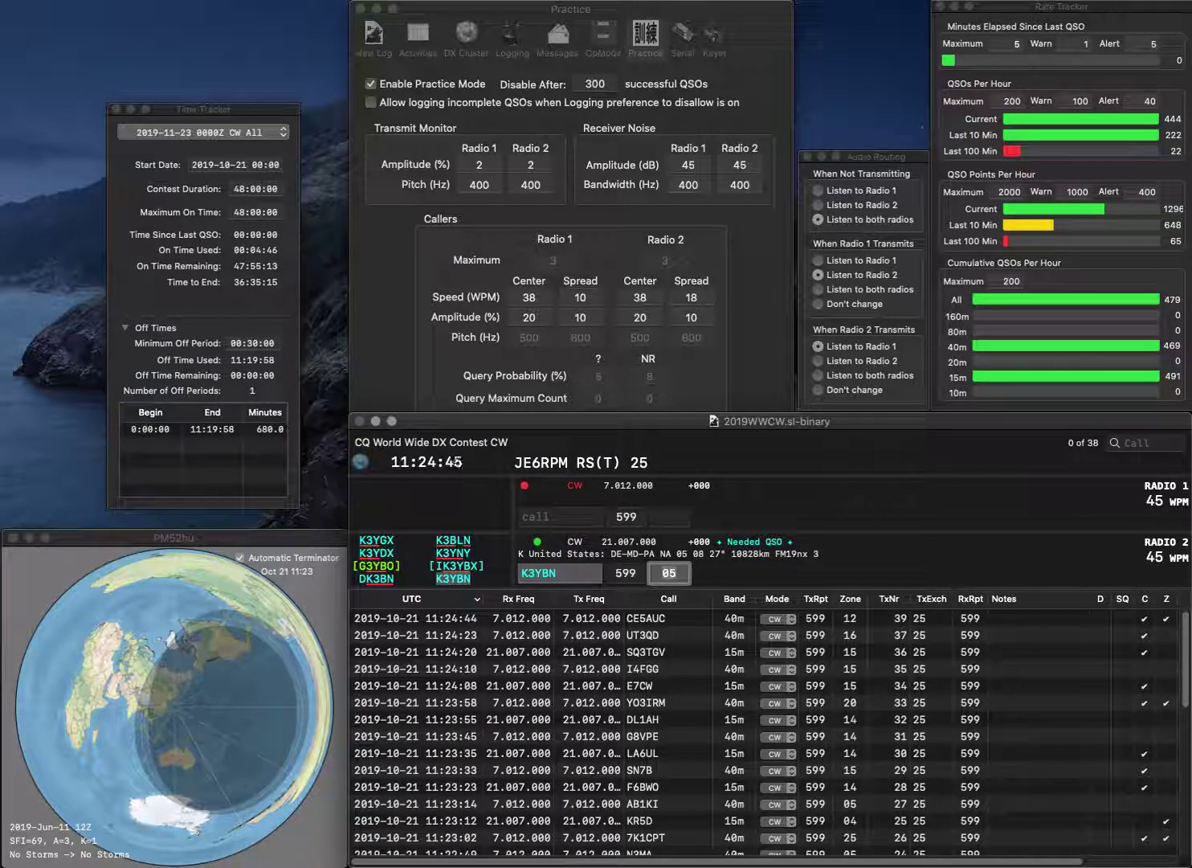
key(Return)
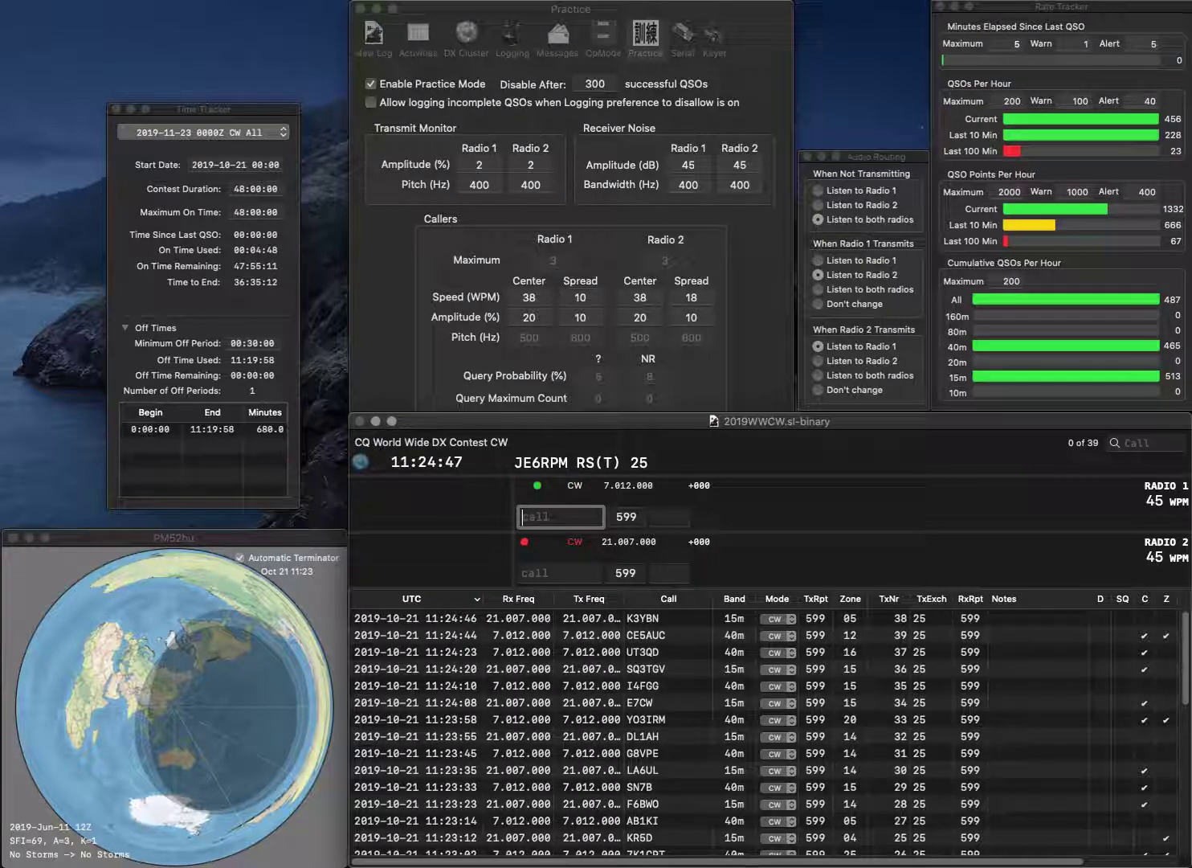
Enter ON6FC on Radio 1 and DH0F on Radio 2 with their exchanges sent, and log both contacts
text(ON6FC)
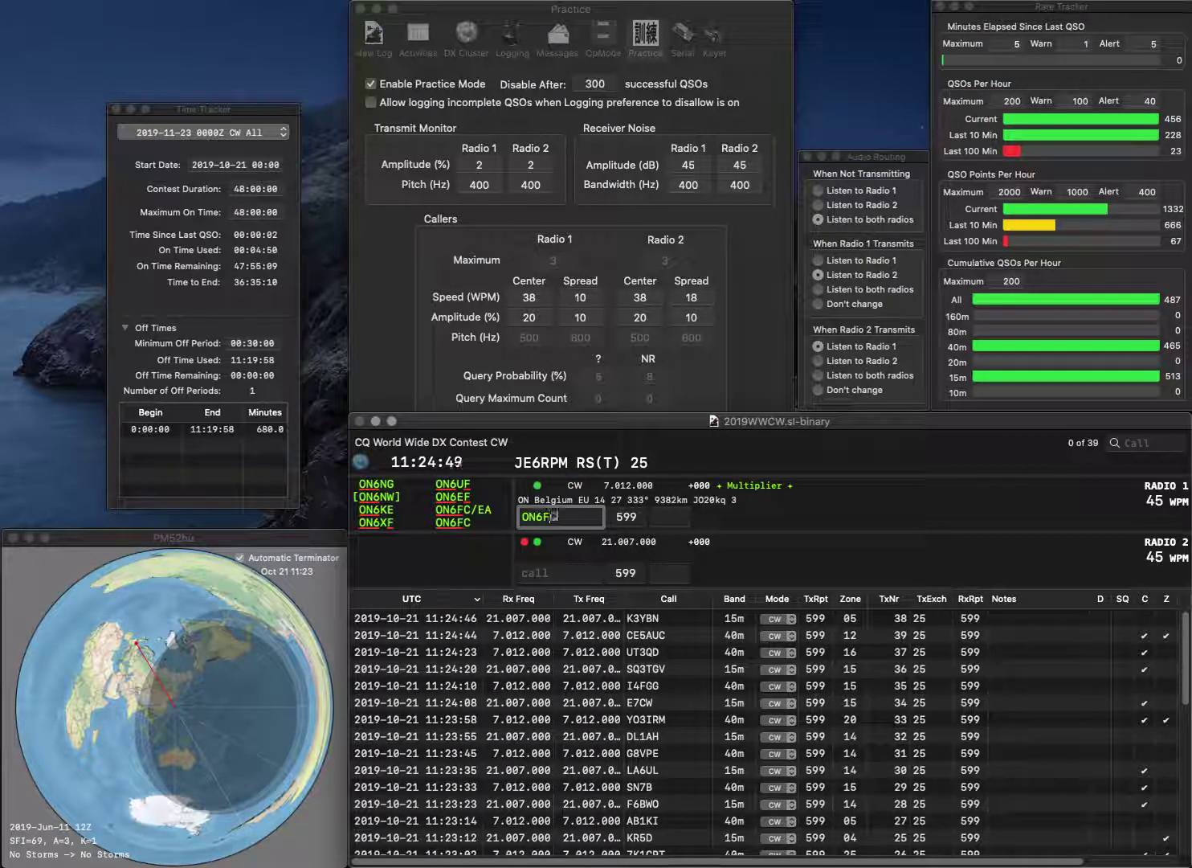
key(Return)
text(DH0F)
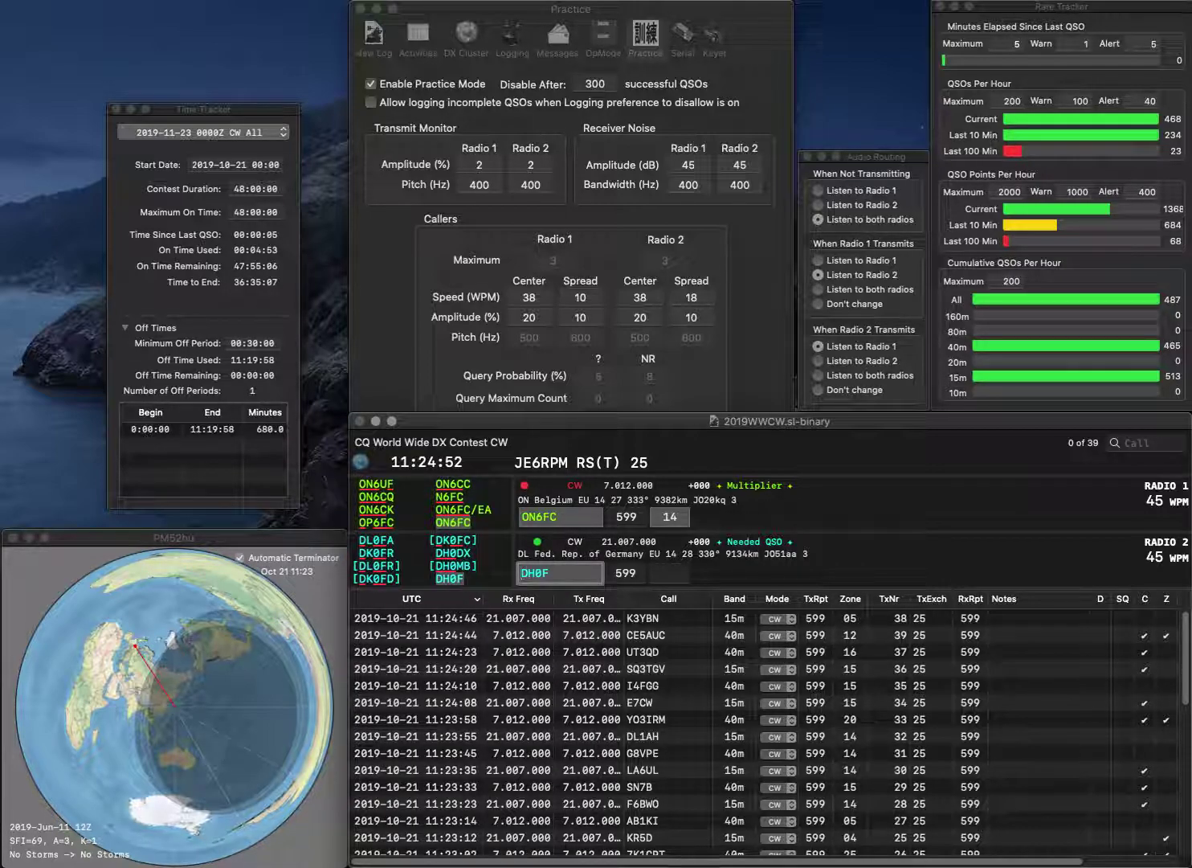
key(Return)
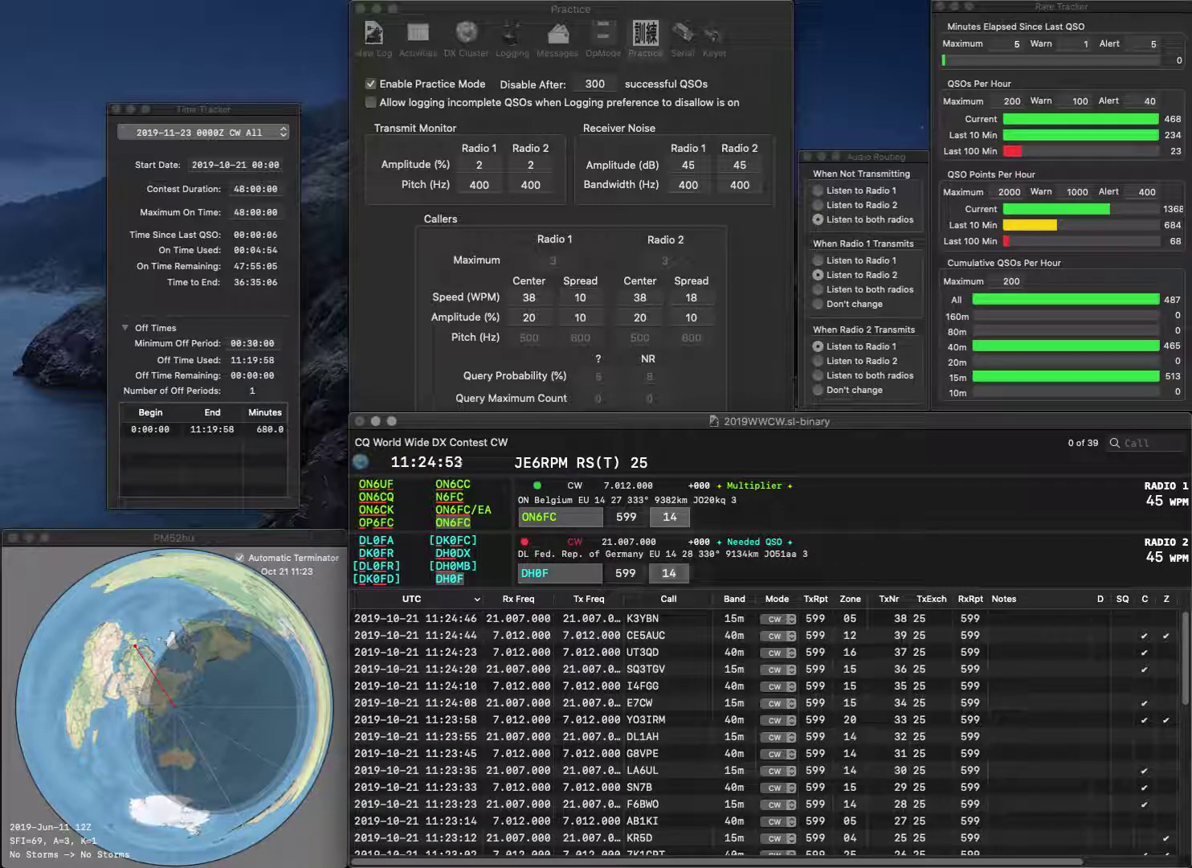
key(Return)
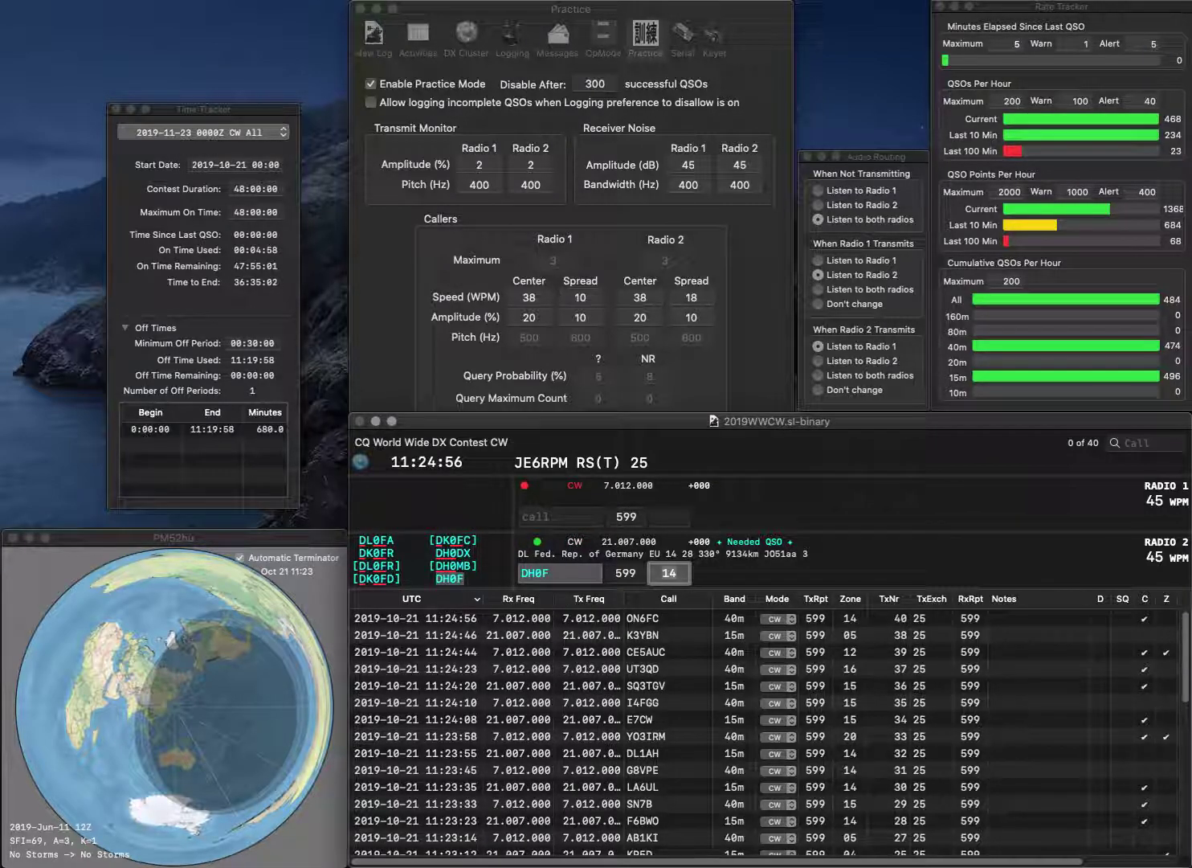
key(Return)
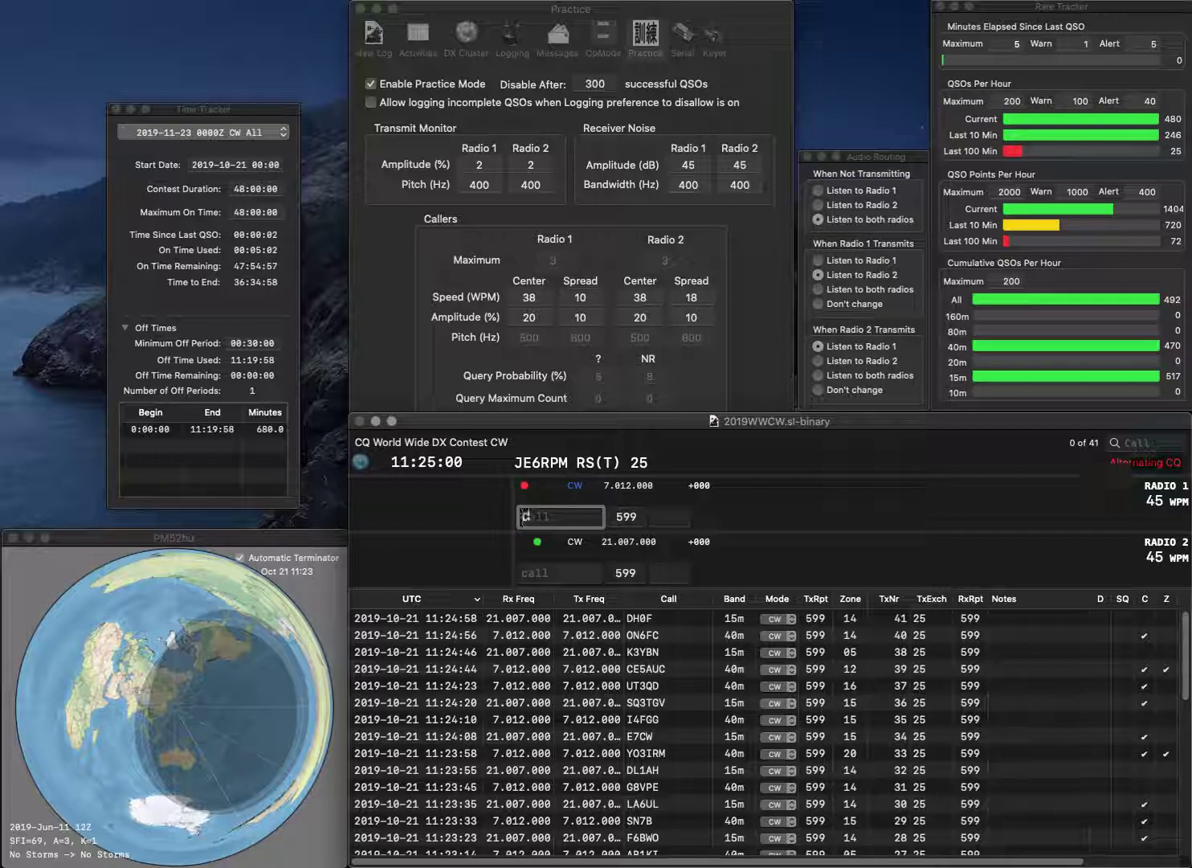
Enter the partial calls CI on Radio 1 and KZO on Radio 2, transmitting to each station
key(Return)
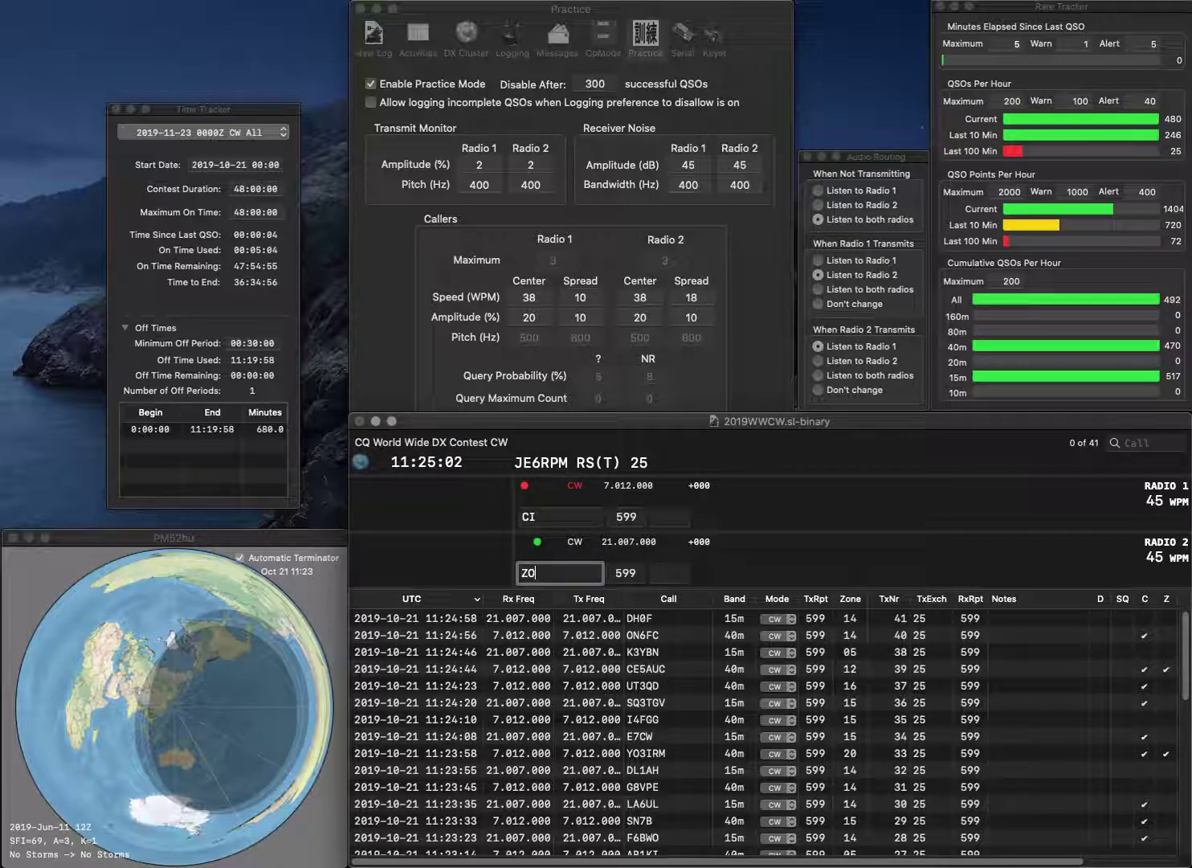
text(K)
key(Return)
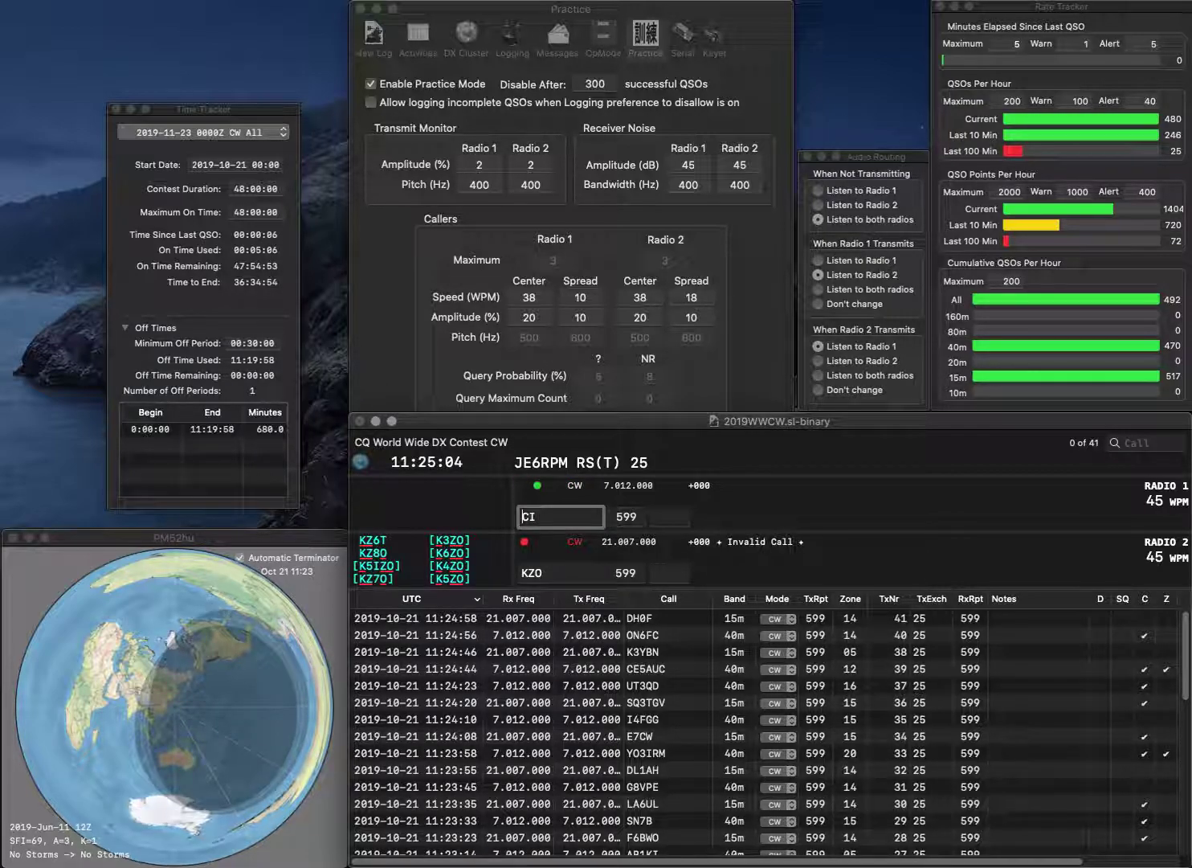
text(PA1C)
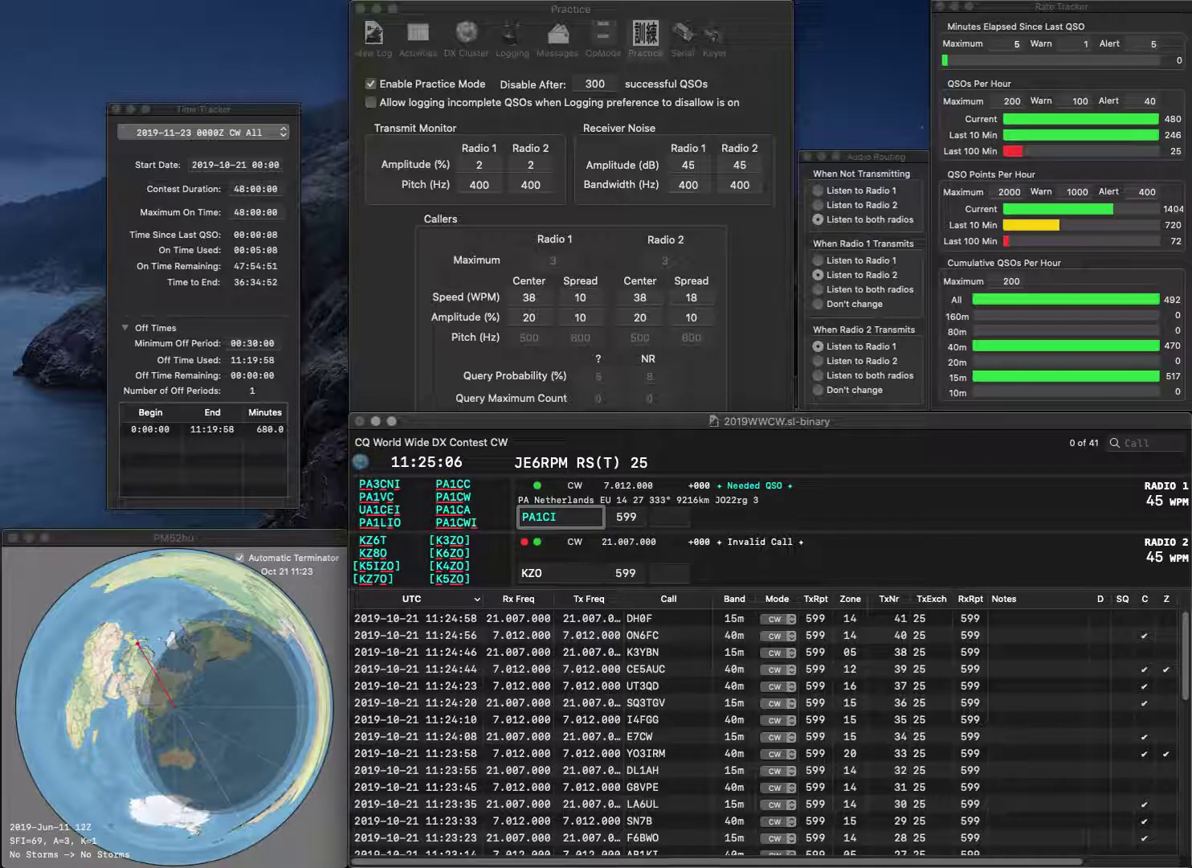
text(A)
key(Return)
click(524, 572)
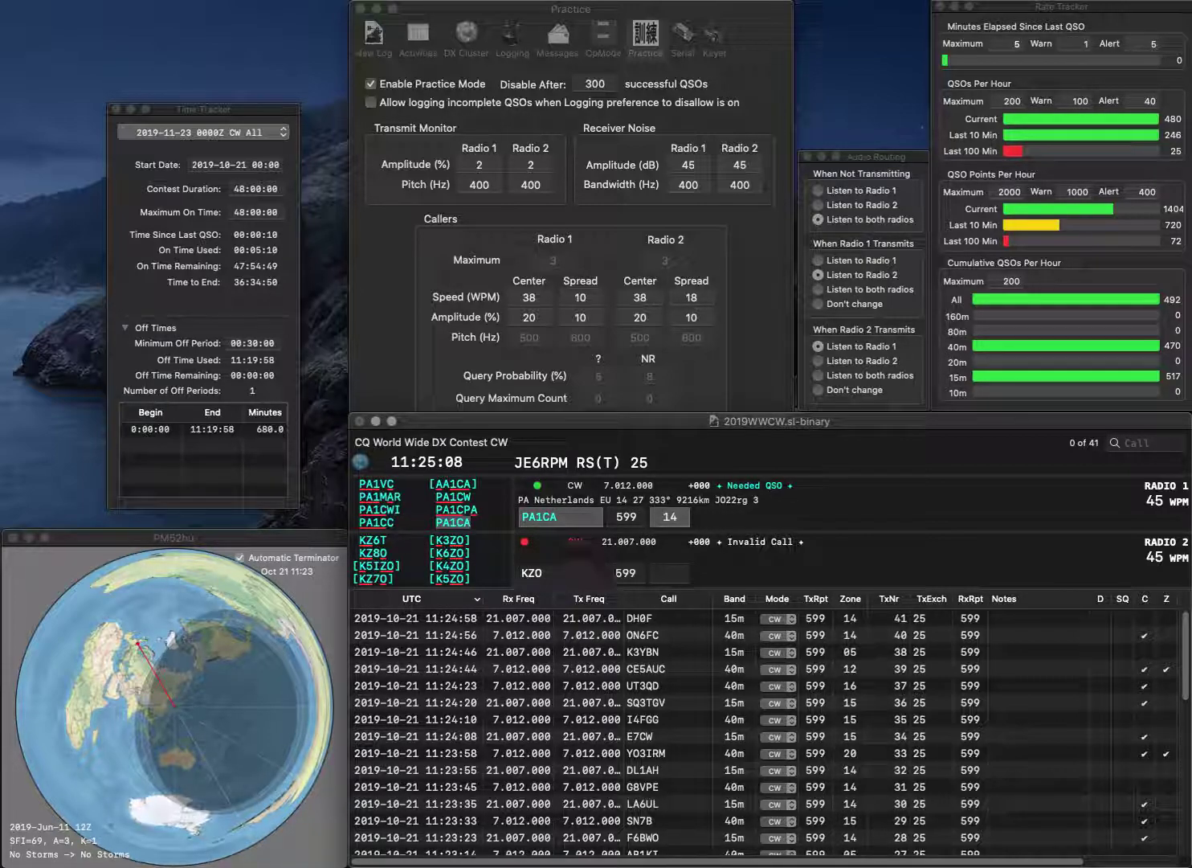
text(6)
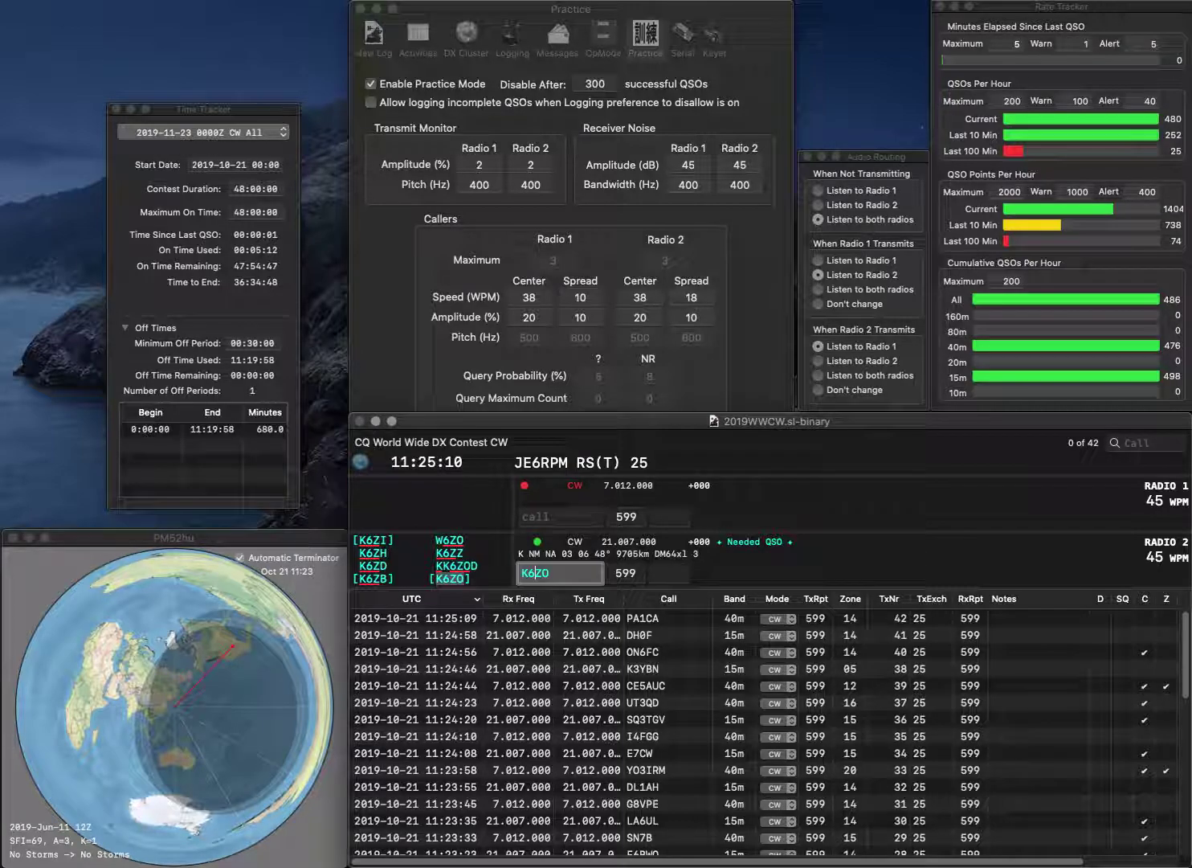
key(Return)
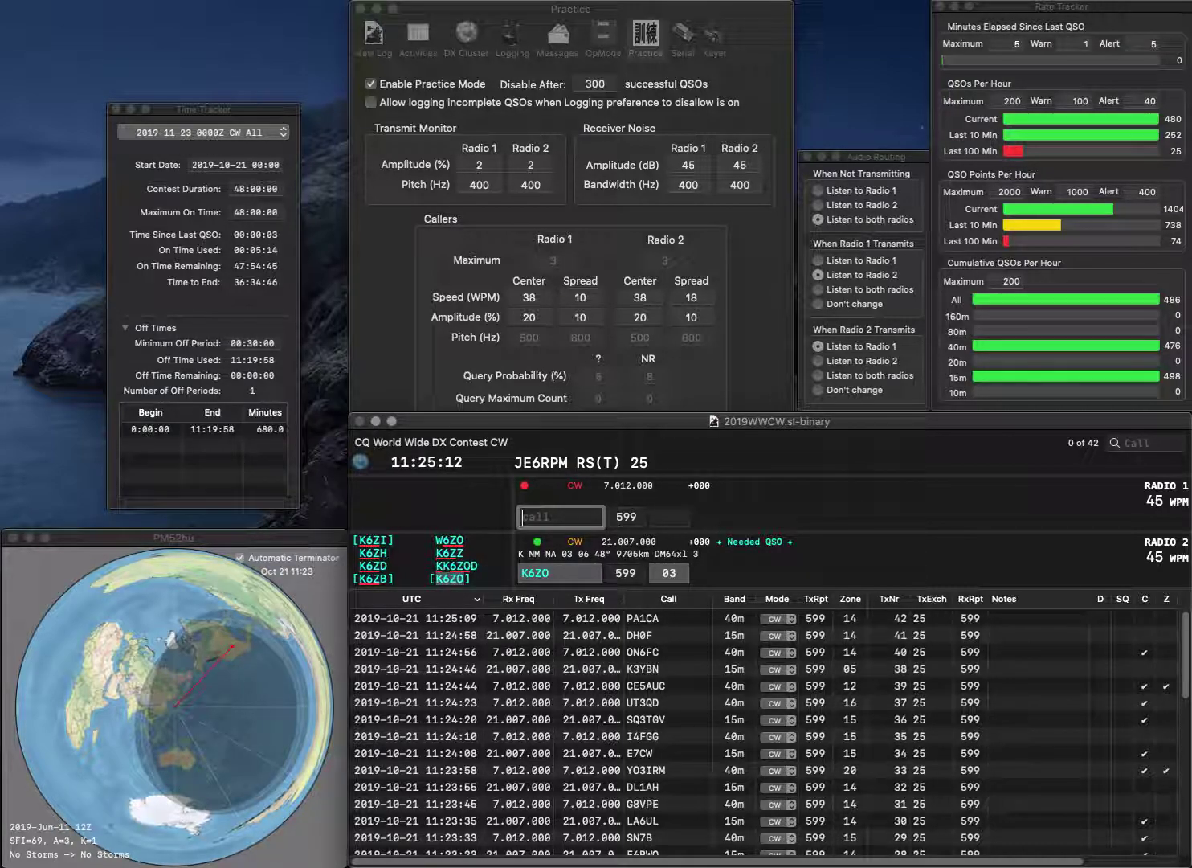
Enter G0FVH on Radio 1 with the exchange sent, and log the K6ZO and G0FVH contacts
text(G0FVH)
key(Return)
key(Tab)
key(Return)
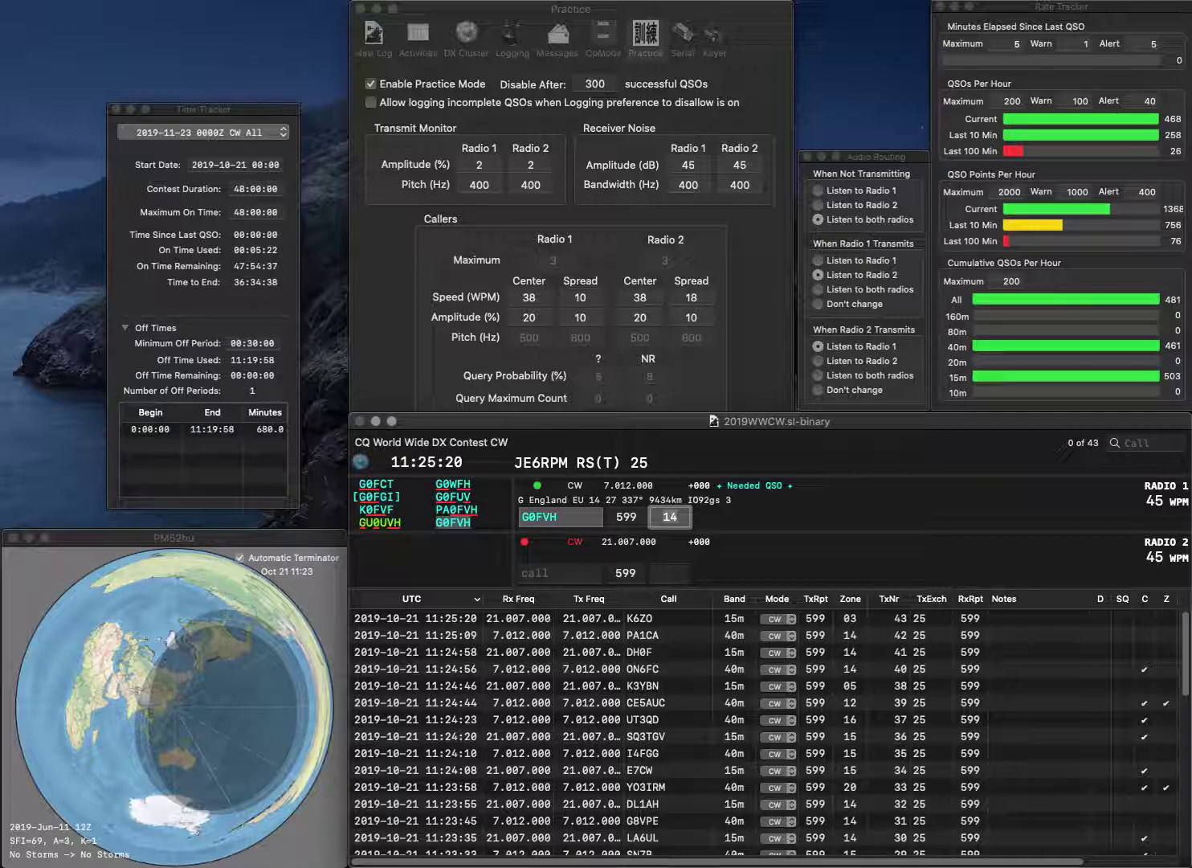
key(Return)
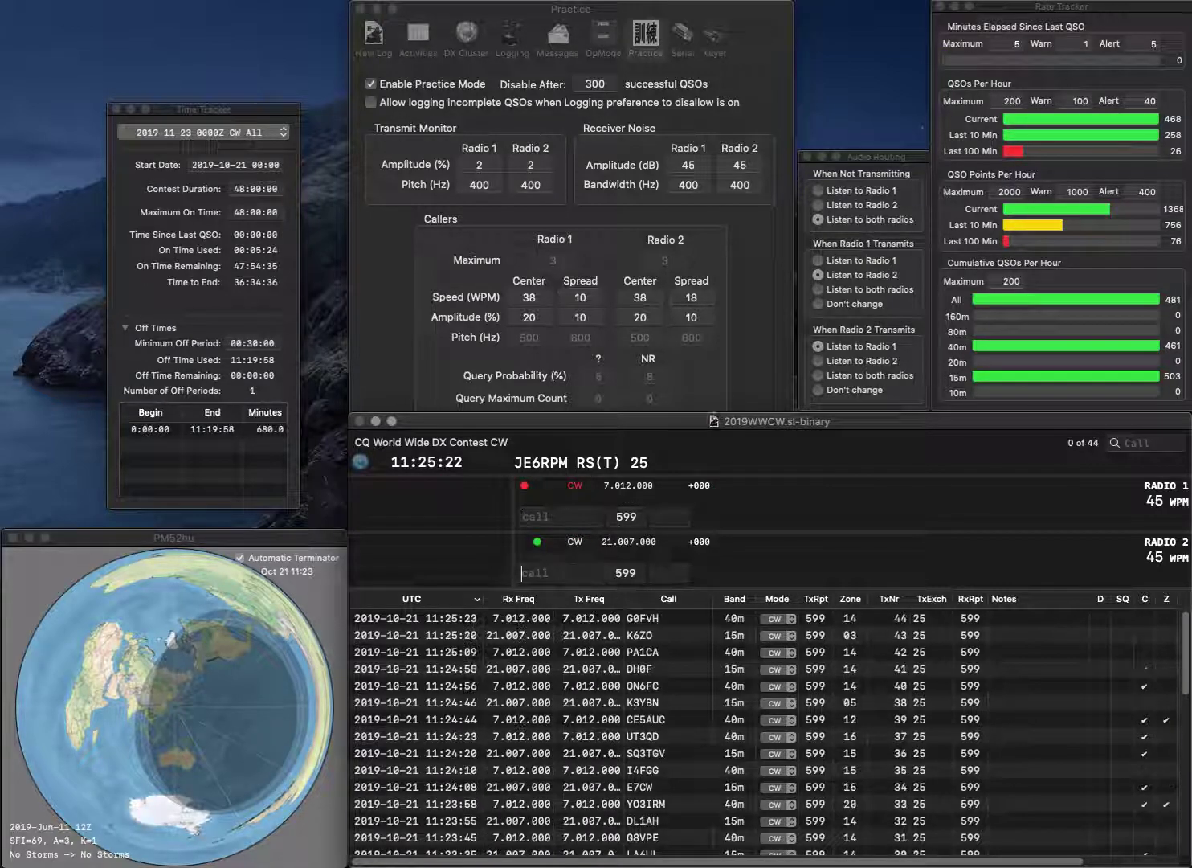
text(DL7A)
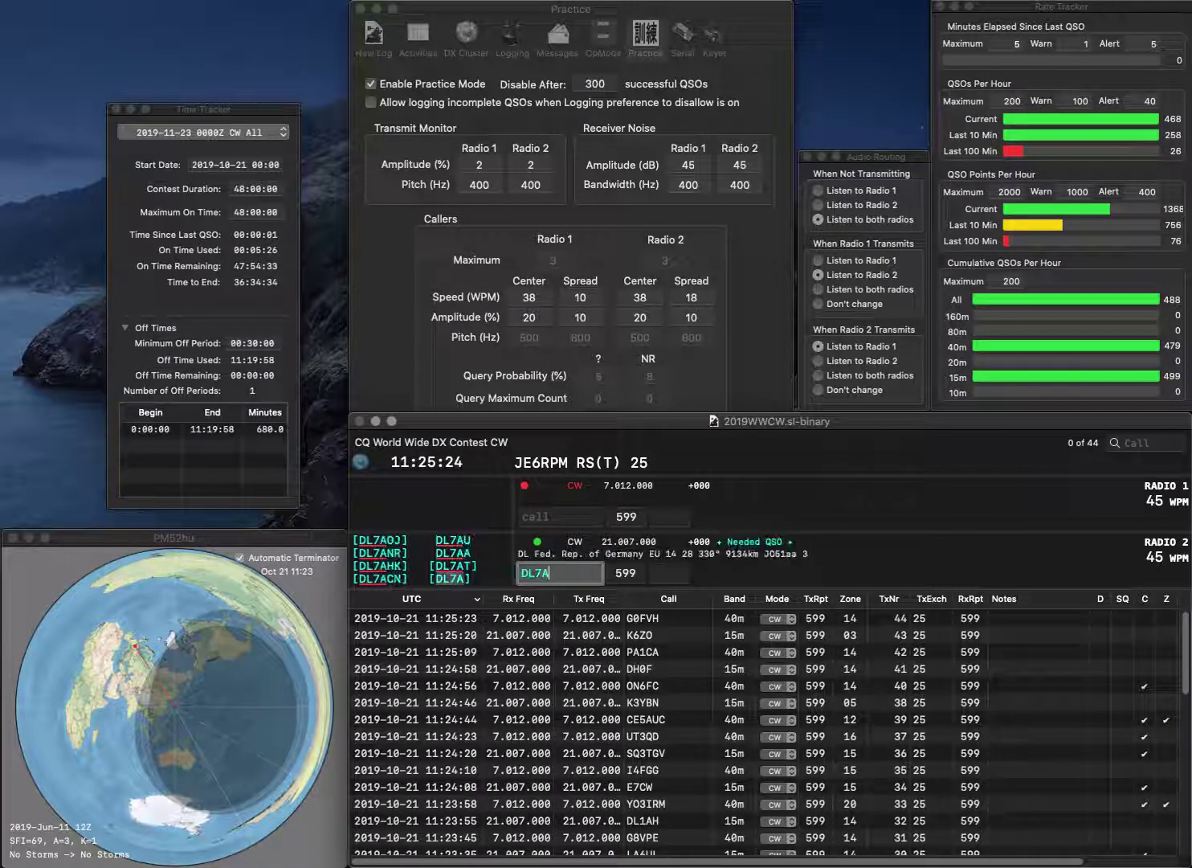
key(Return)
text(N4KH/3)
key(Return)
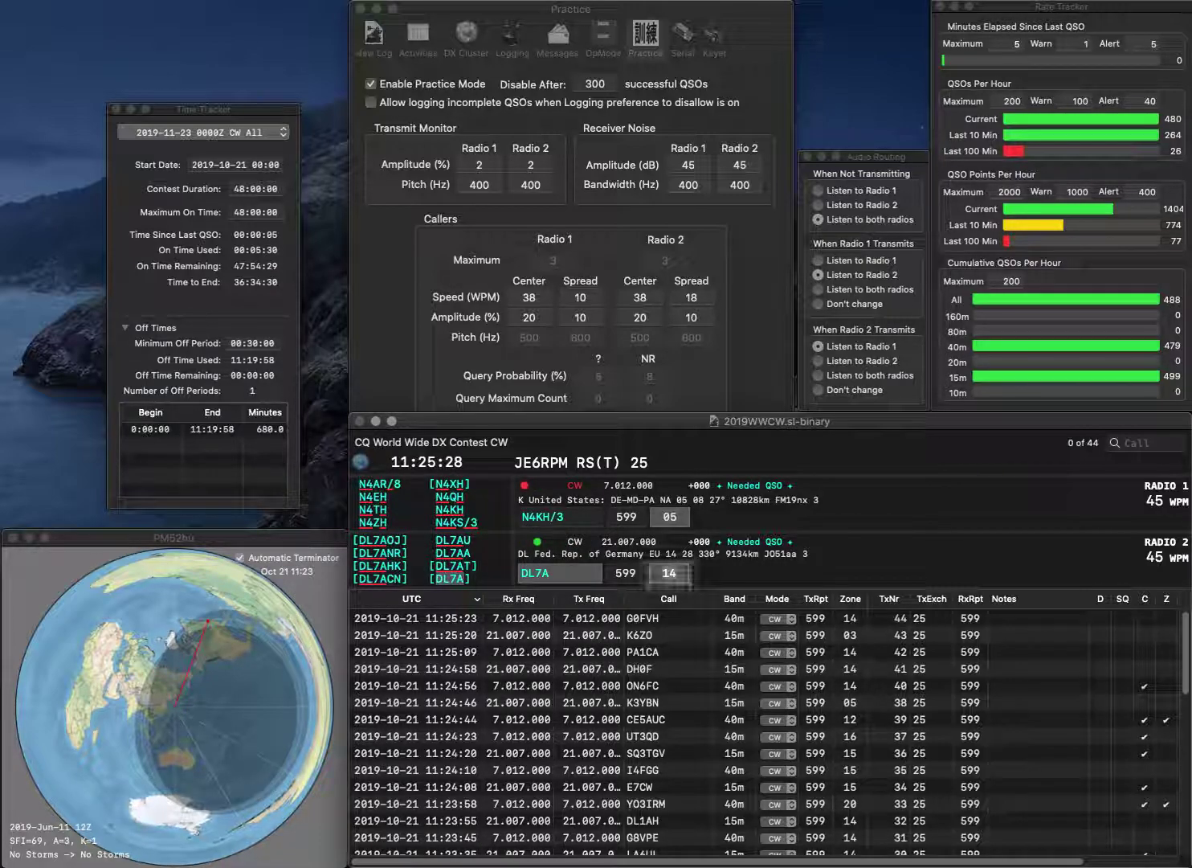
key(Return)
Correct the Radio 1 call to N4KS/3 and send the exchange to that station
key(space)
key(Left)
key(Left)
key(BackSpace)
text(S)
key(Return)
text(KD9)
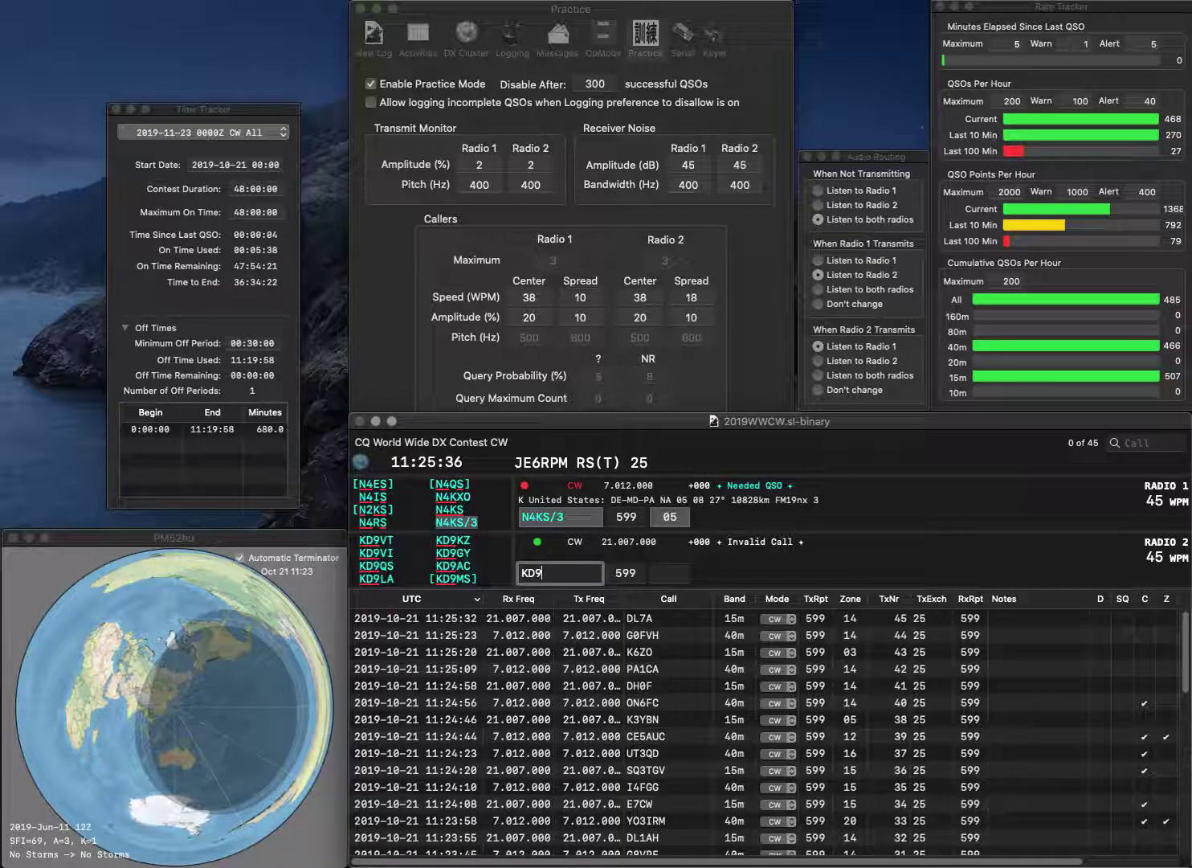
text(DKY)
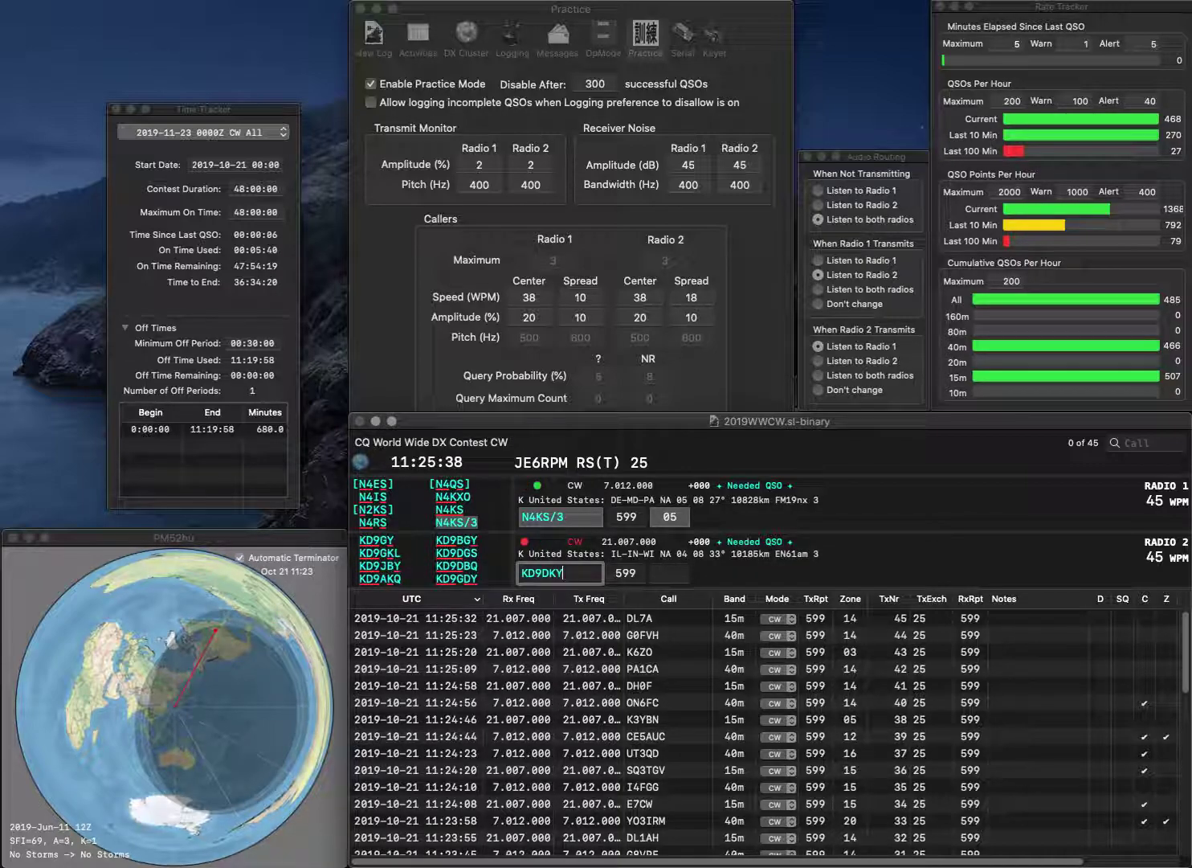
key(Return)
key(Return)
key(Left)
key(Left)
key(BackSpace)
text(G)
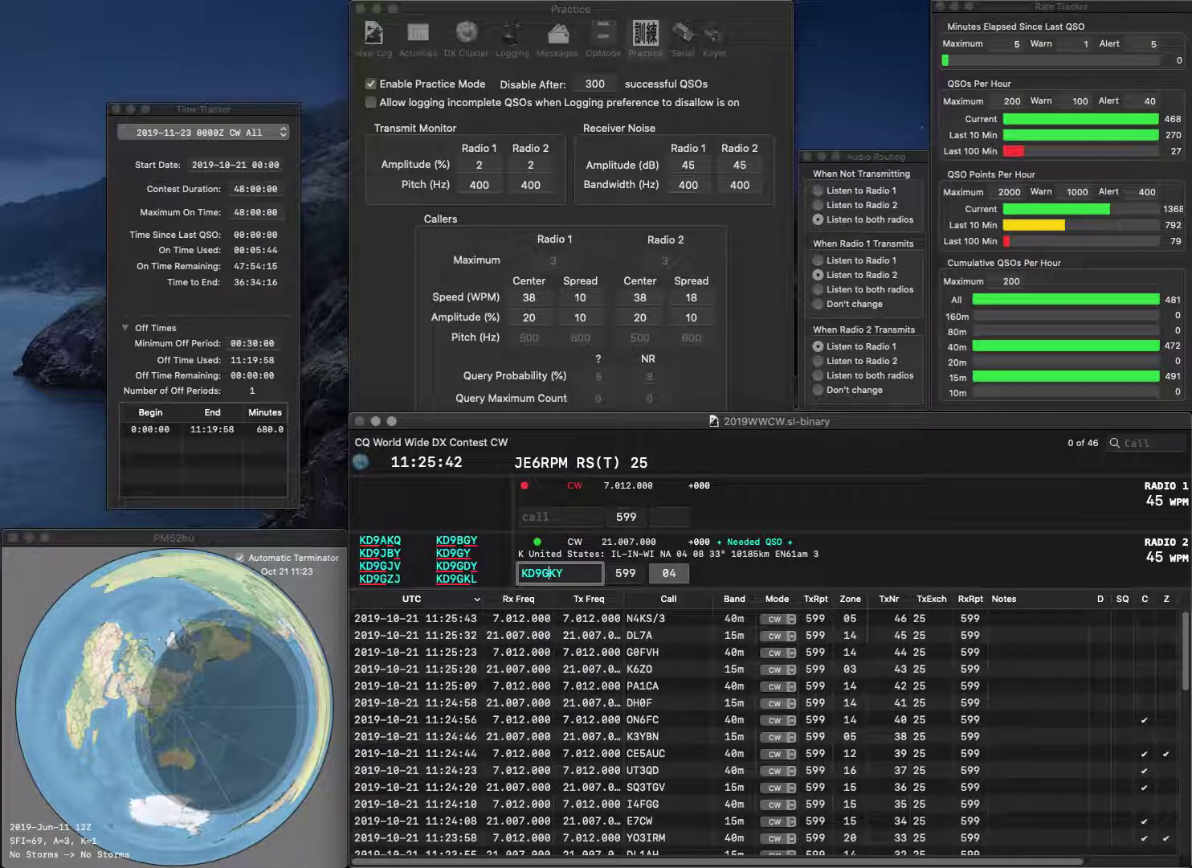
key(BackSpace)
key(BackSpace)
text(DY)
key(Return)
text(OH3)
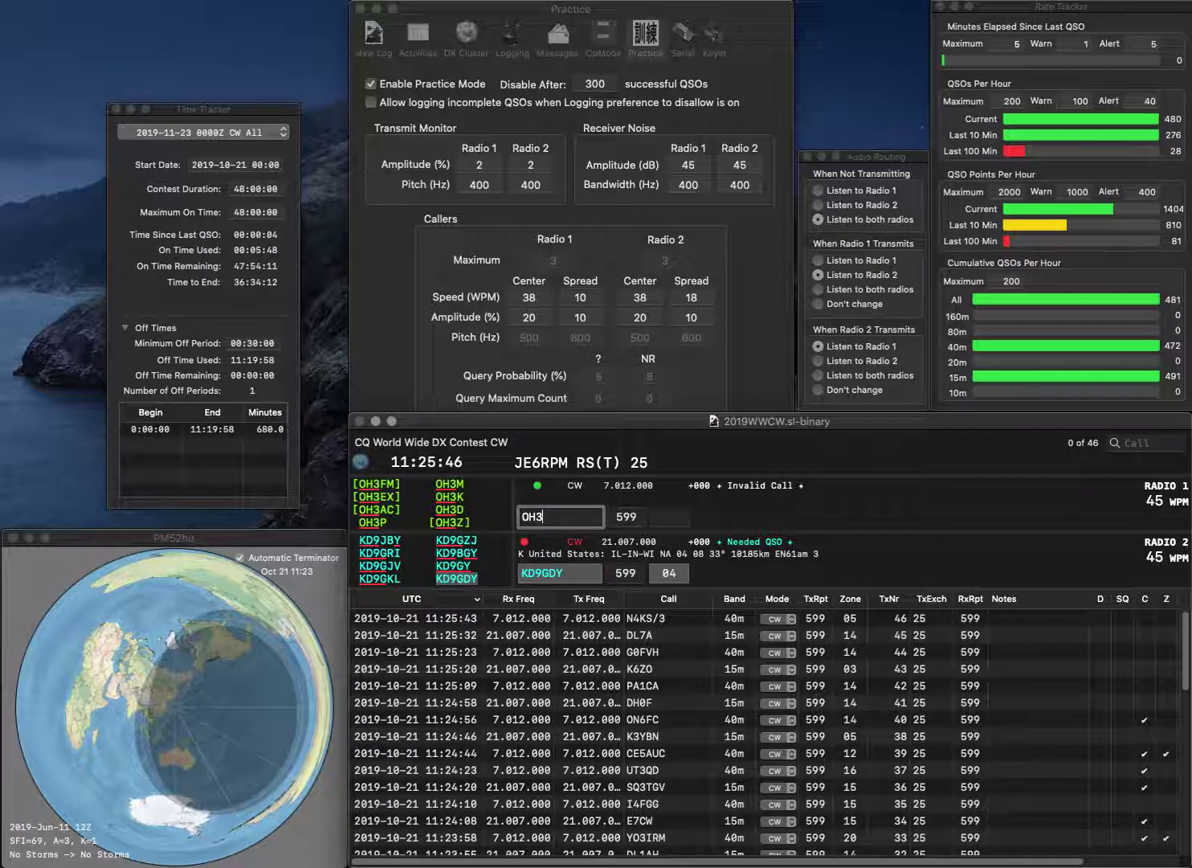
text(LQK)
key(Return)
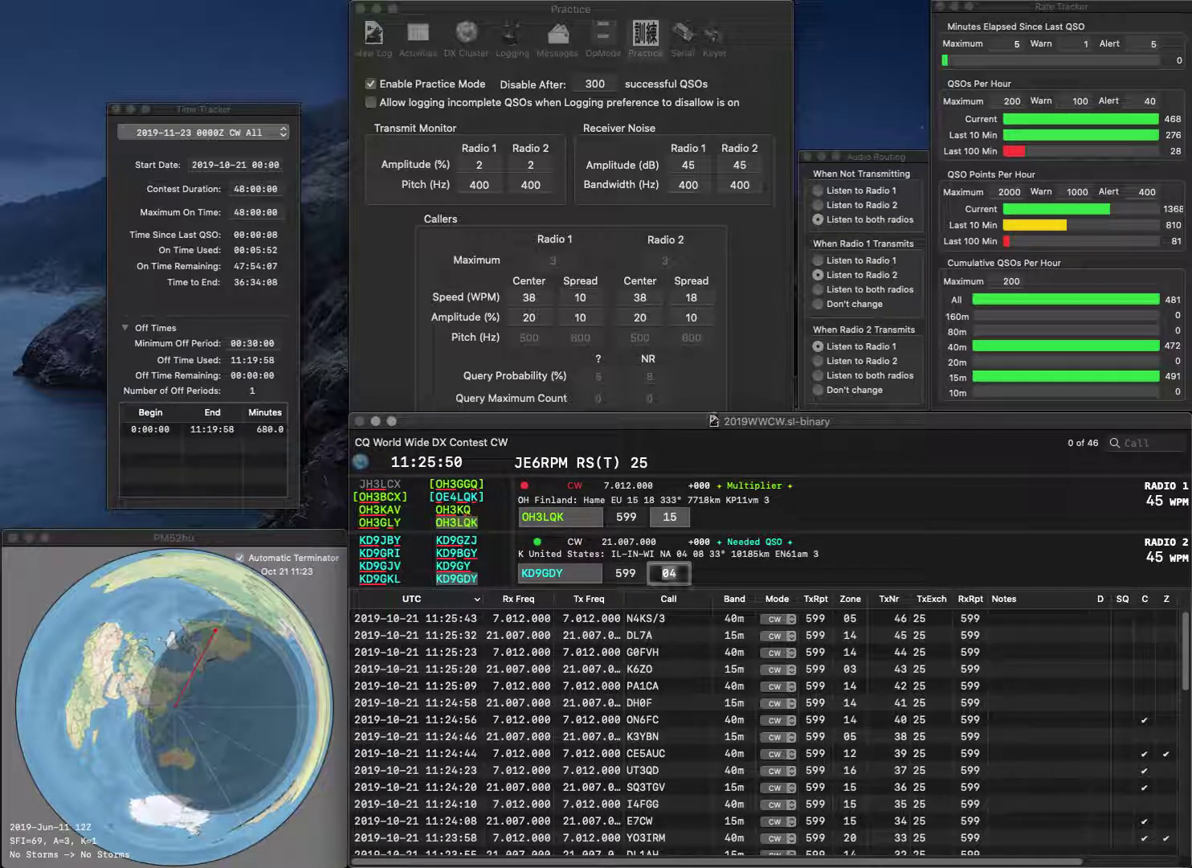
key(Return)
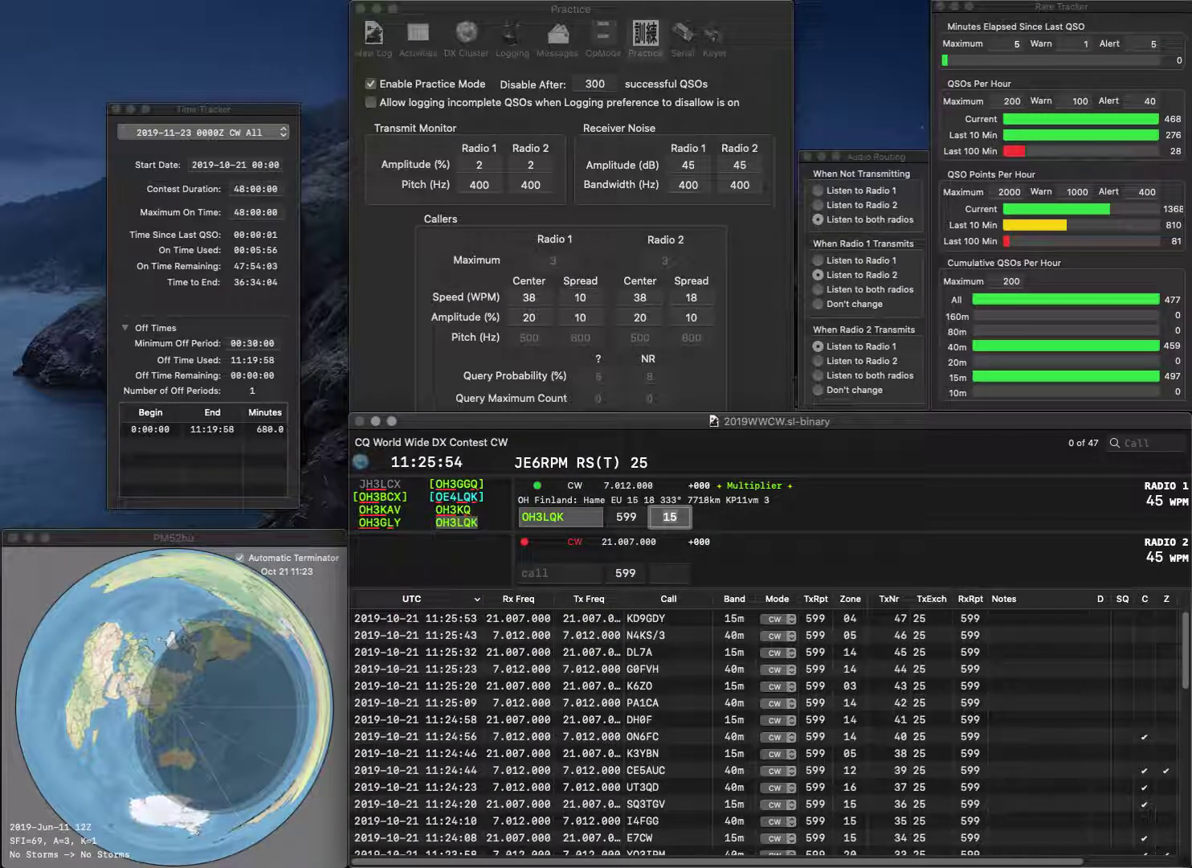
key(Return)
Enter W7HPW on Radio 2 and LU1WI on Radio 1 with their exchanges sent, and log both contacts
text(W7)
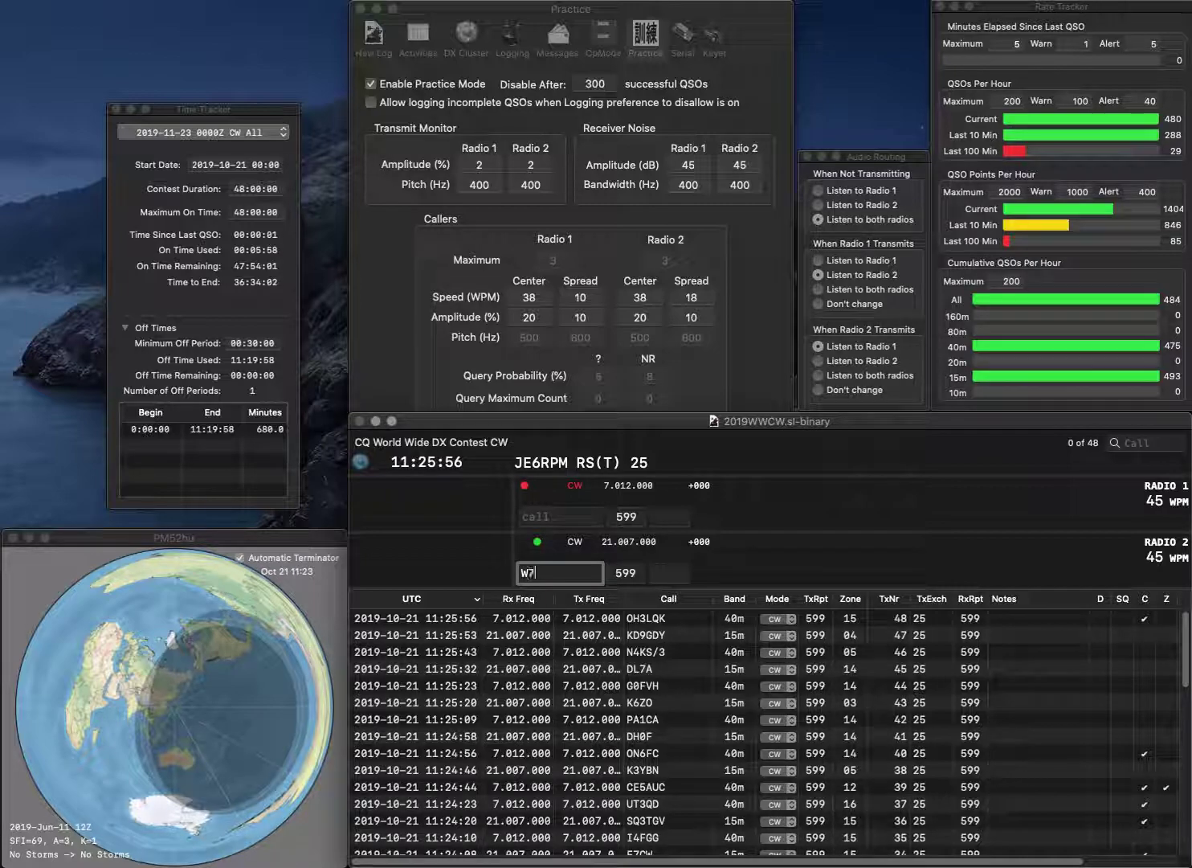
text(SHPW)
key(Return)
text(LU)
text(1WI)
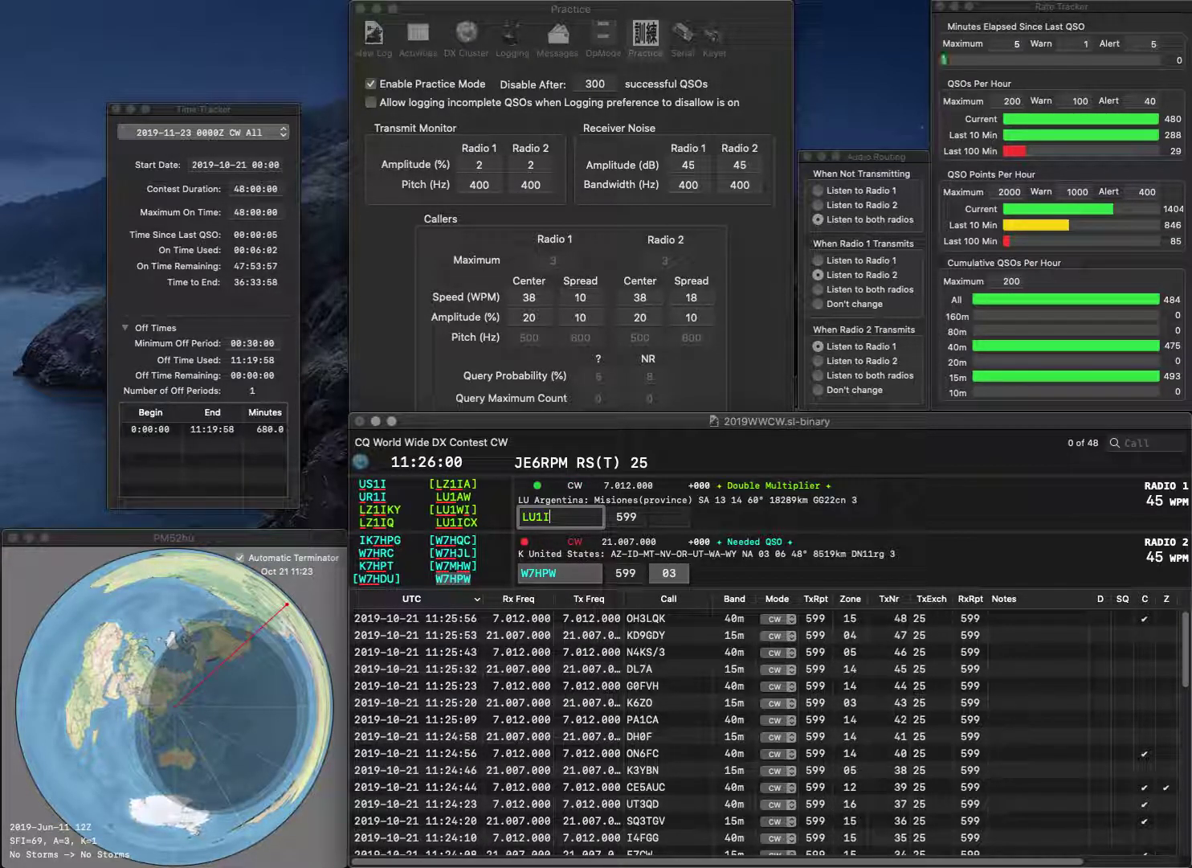
key(Return)
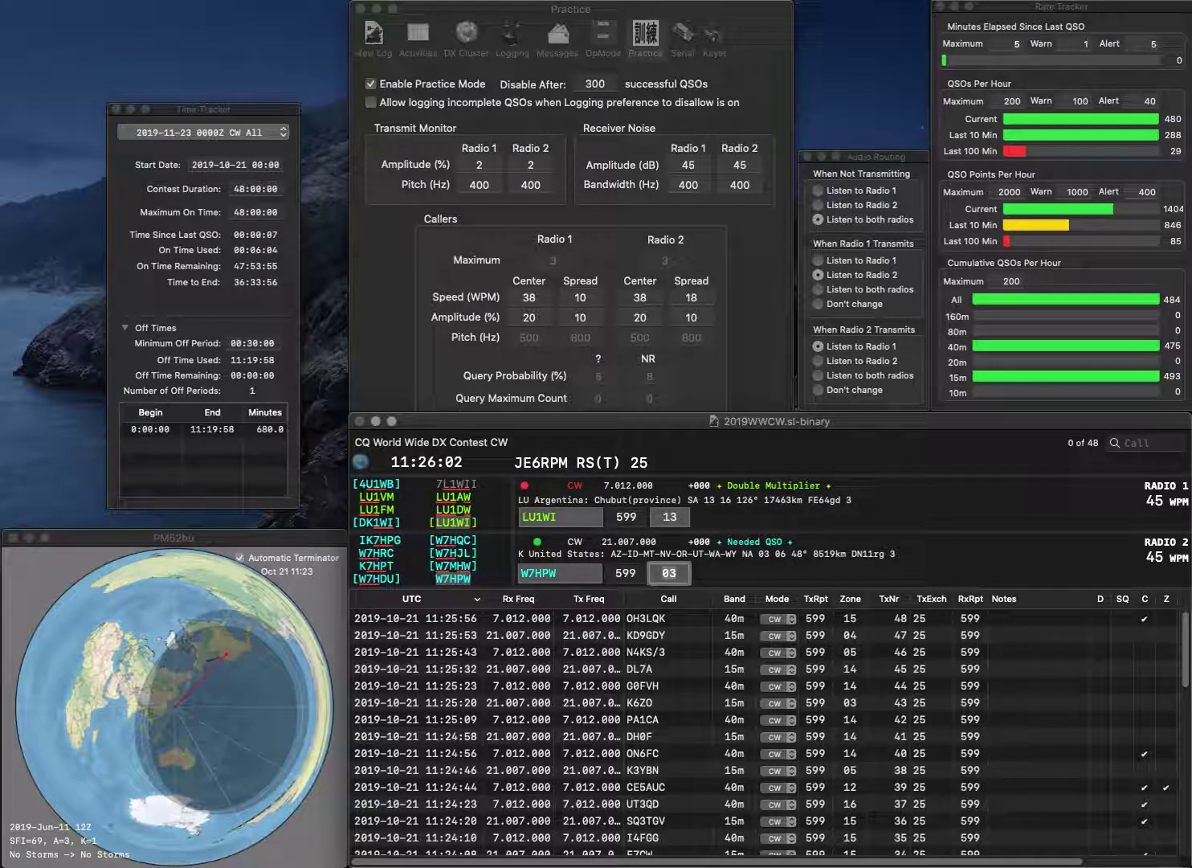
key(Return)
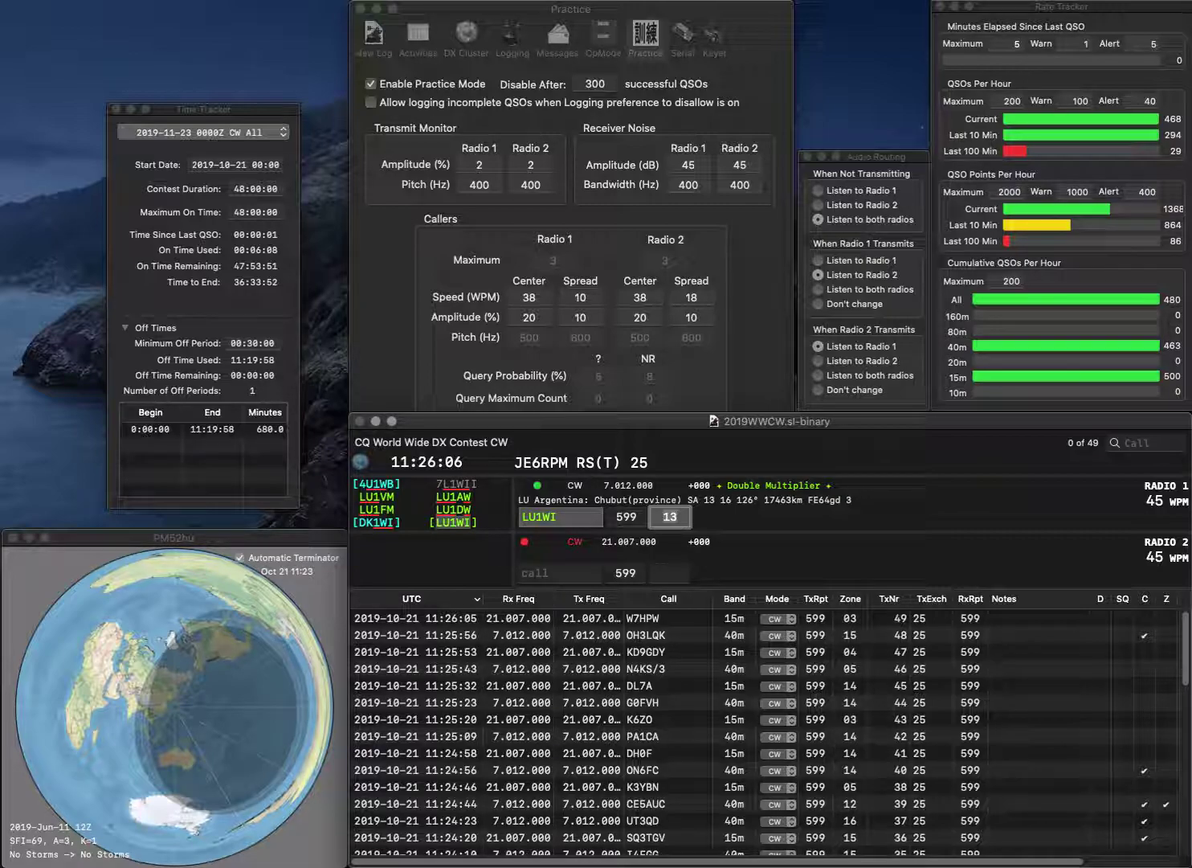
key(Return)
Enter RN6BP on Radio 2 and HK6W on Radio 1 with their exchanges sent, and log the RN6BP contact
text(RN6BP)
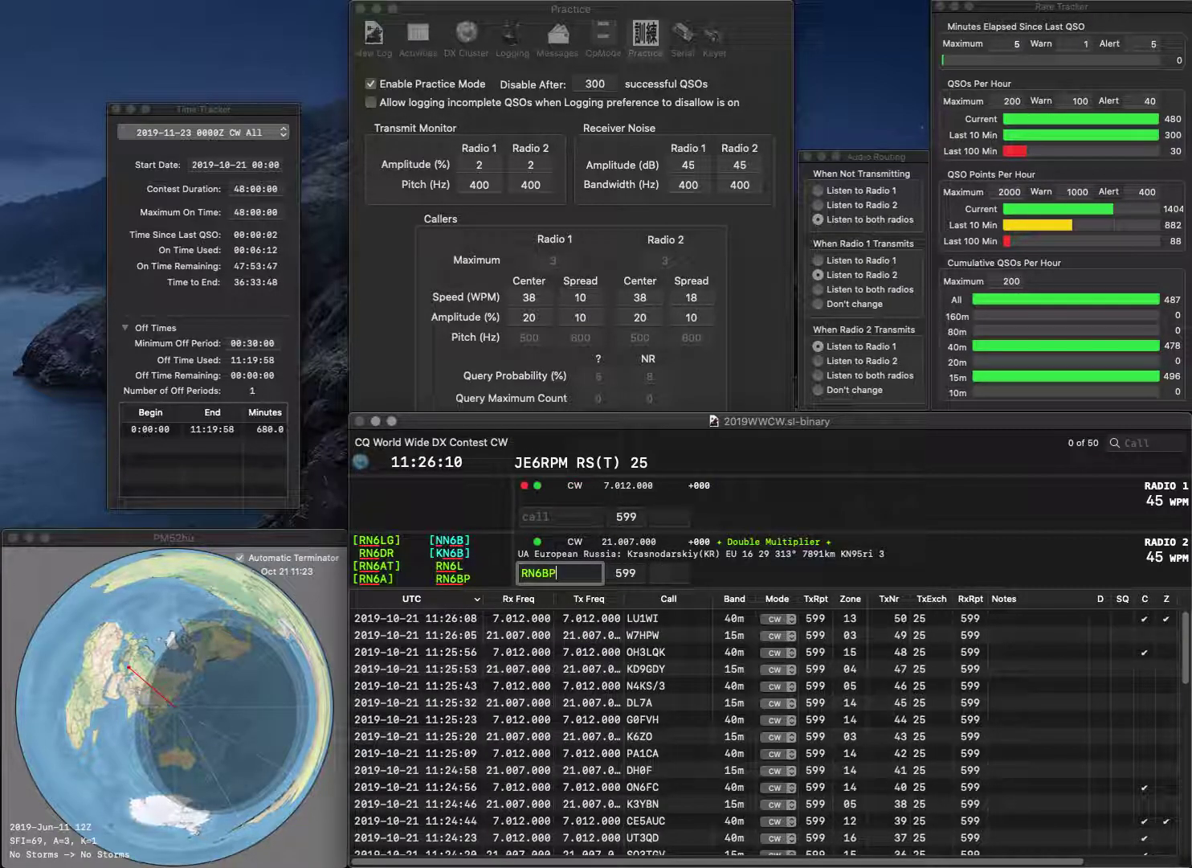
key(Return)
text(HK)
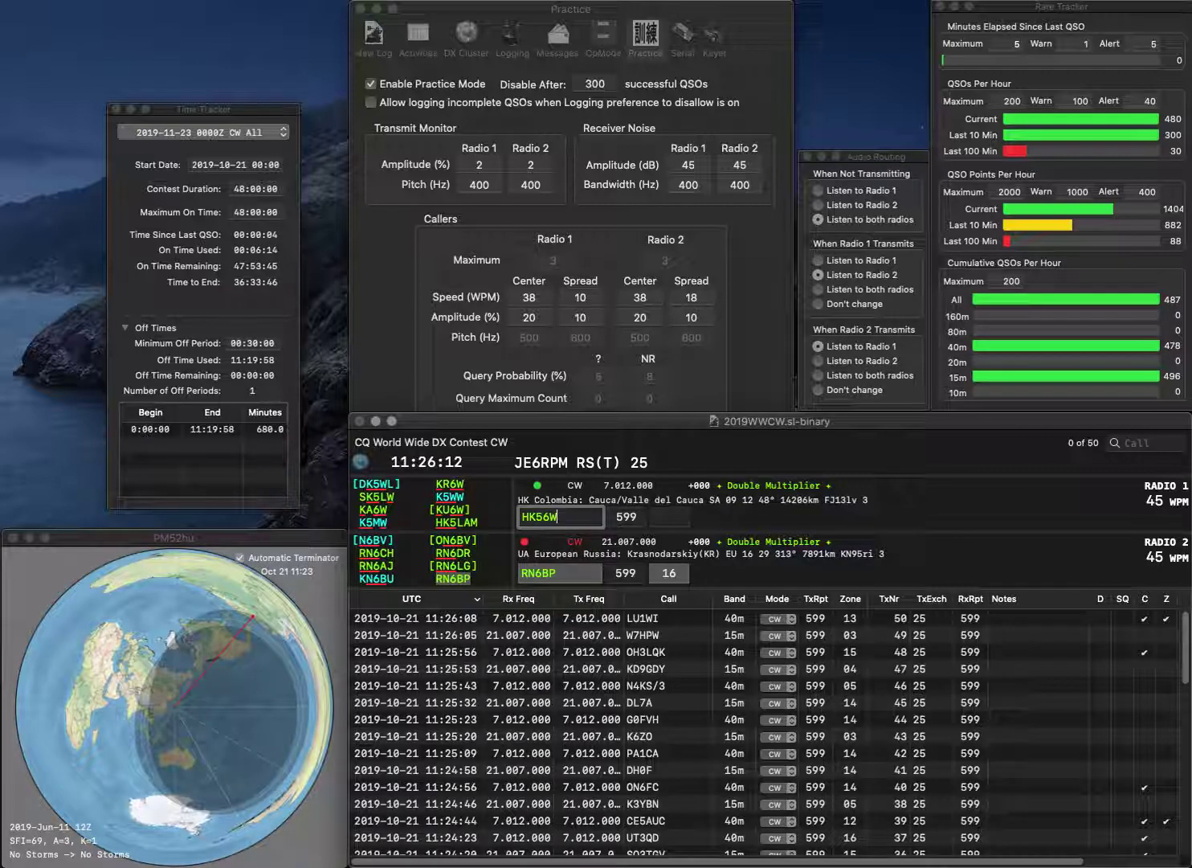
text(6W)
key(Return)
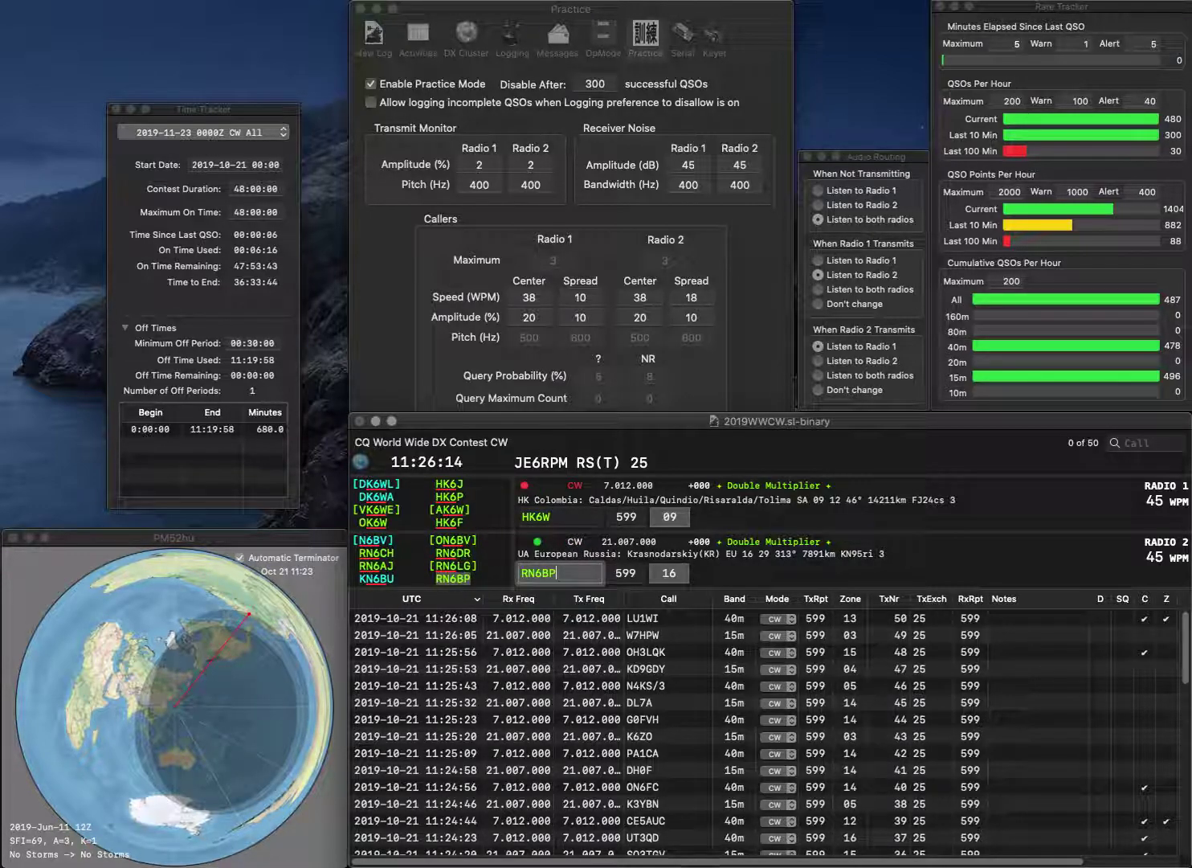
key(Return)
Correct the Radio 1 call to SC6W and send the exchange to that station
key(Tab)
key(Delete)
text(D)
key(Delete)
key(Delete)
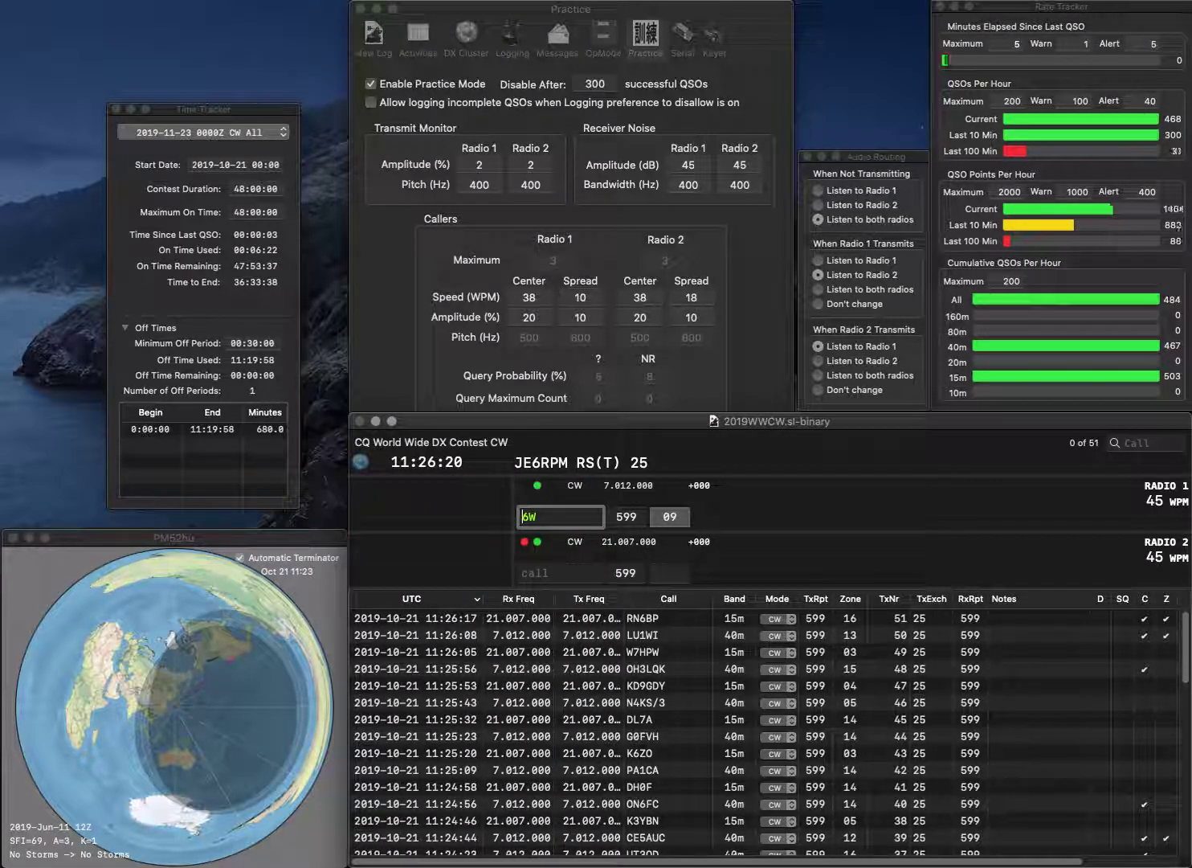
text(SC)
key(Return)
text(K)
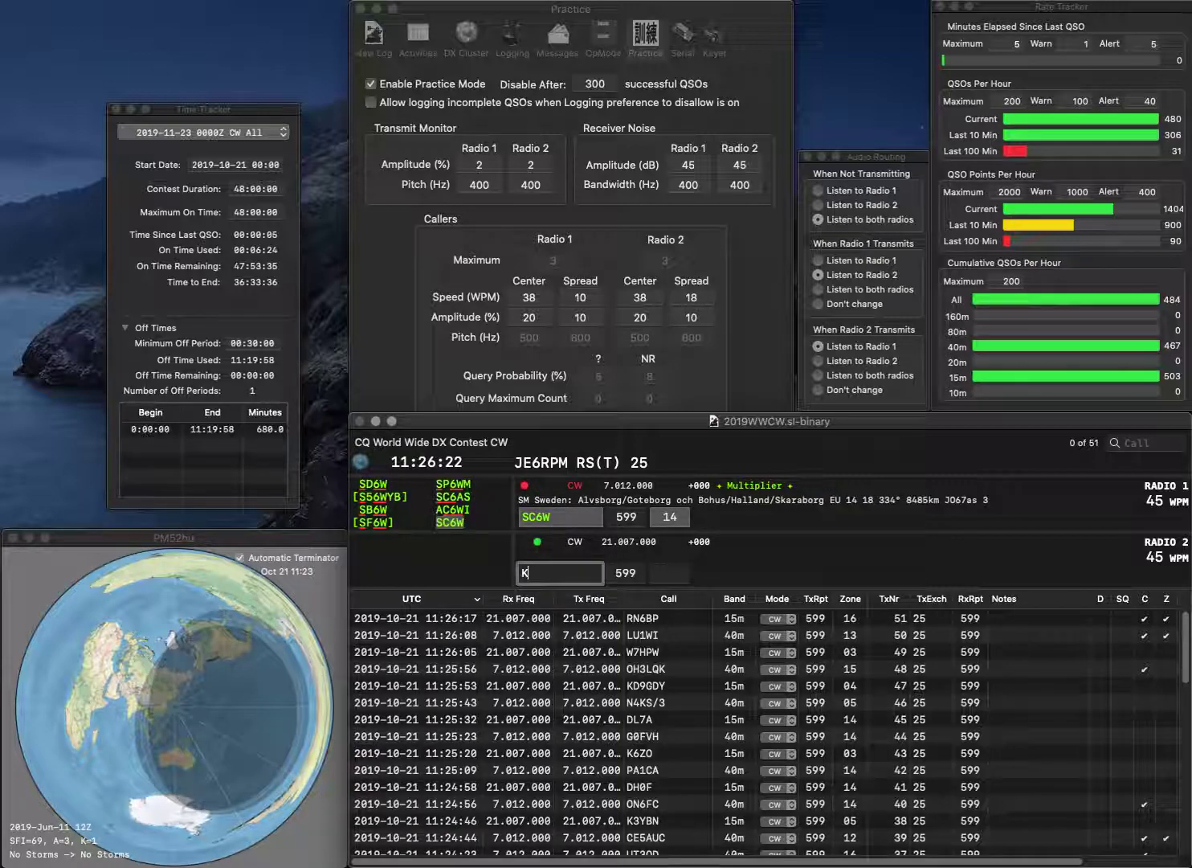
text(D6GWH)
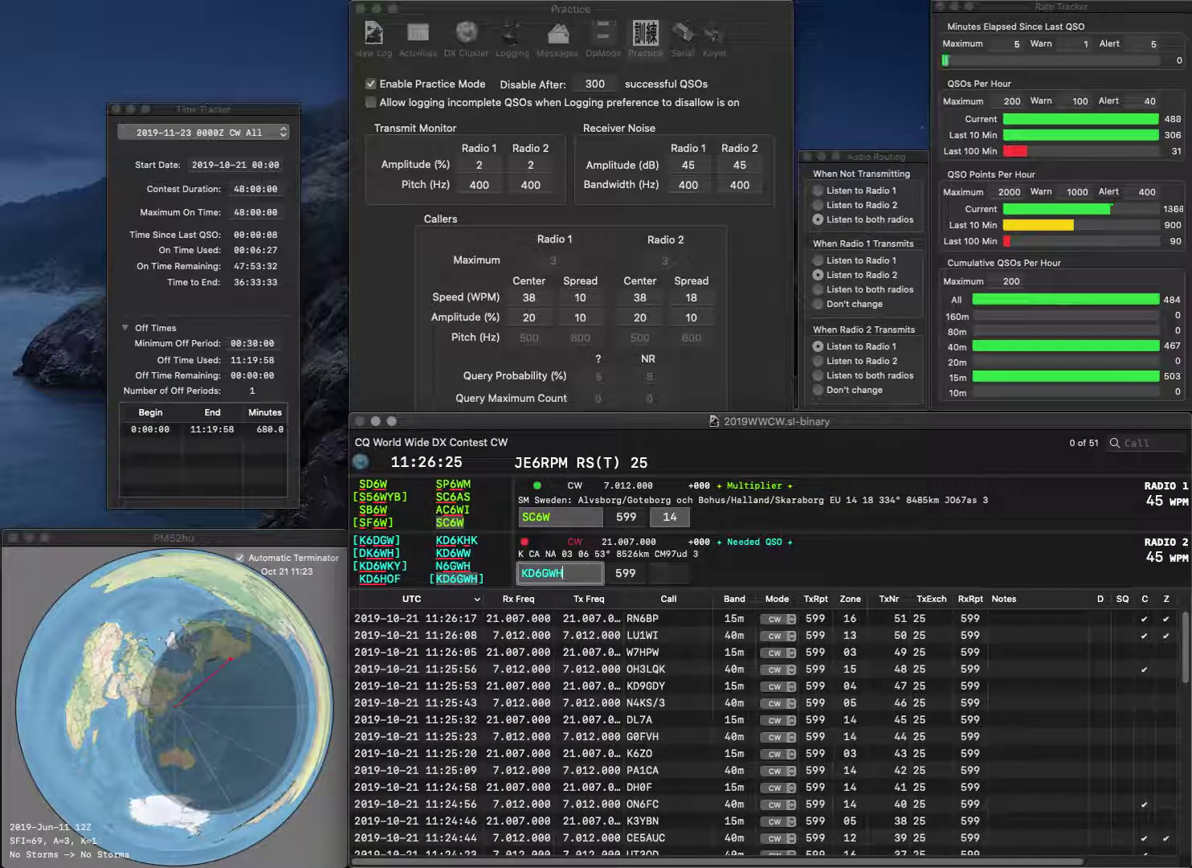
key(Return)
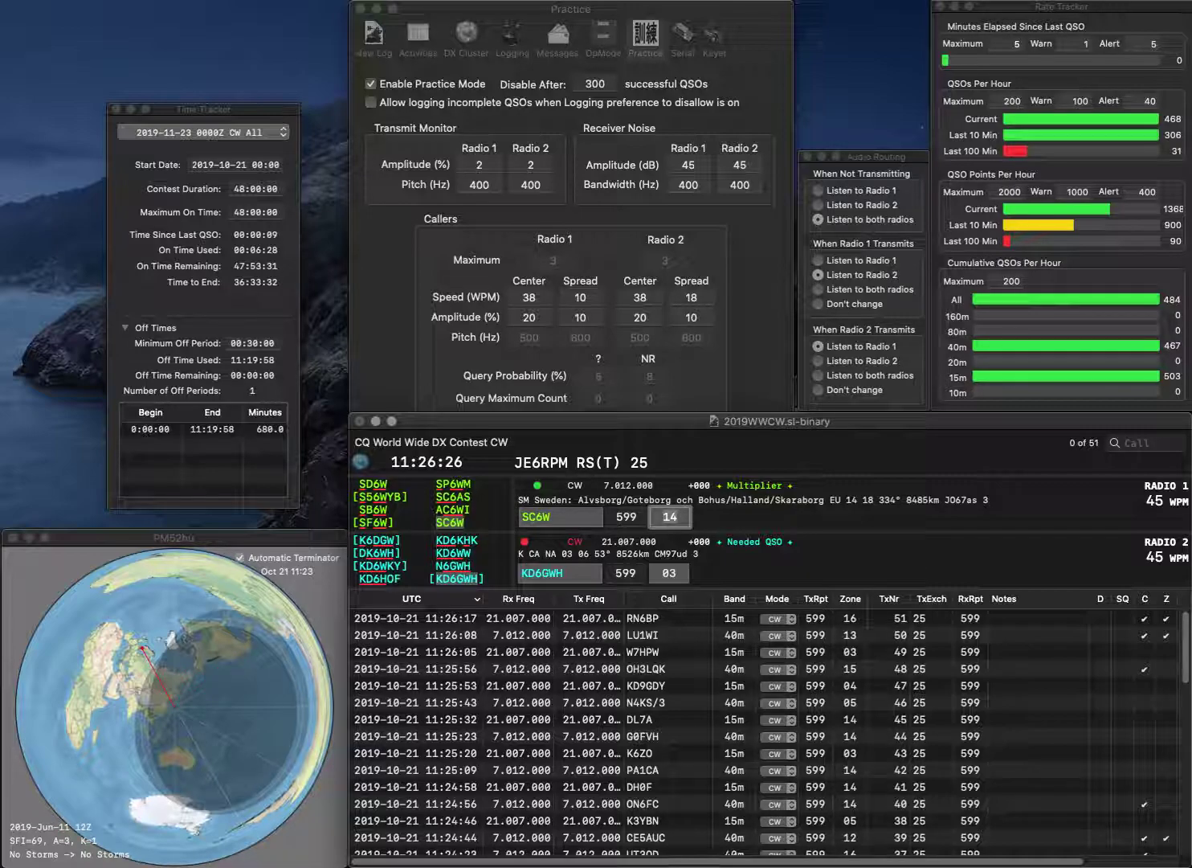
key(Return)
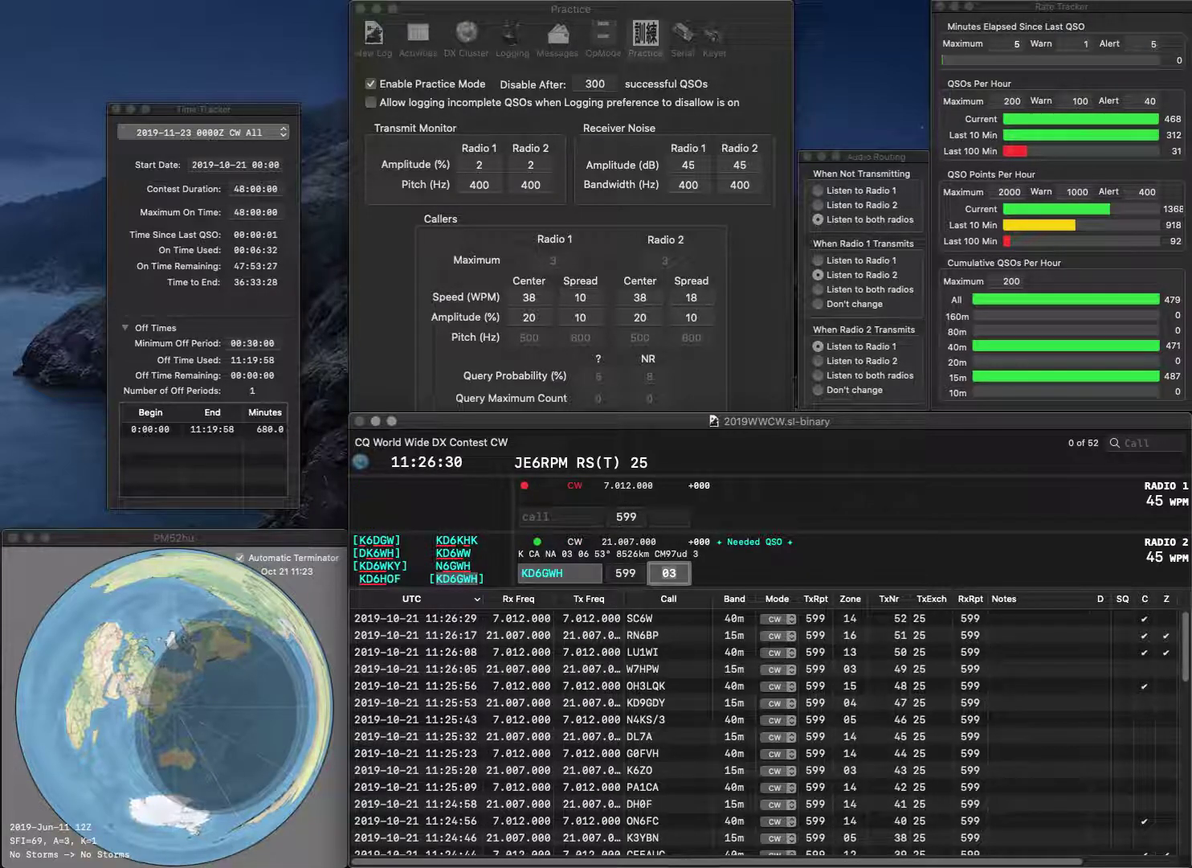
key(Return)
Enter IK1GEY on Radio 1 and K5TK on Radio 2 with their exchanges sent, and log the IK1GEY contact
text(IK1GEY)
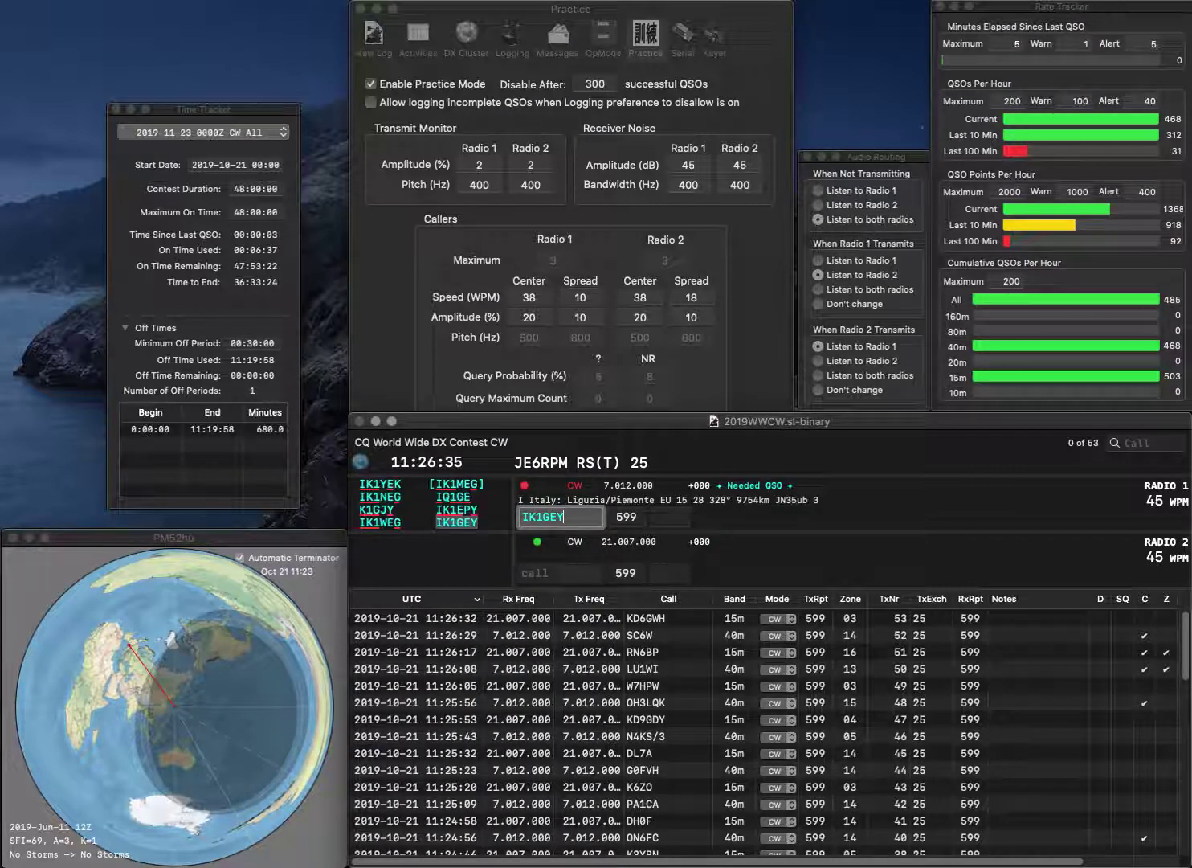
key(Return)
text(5)
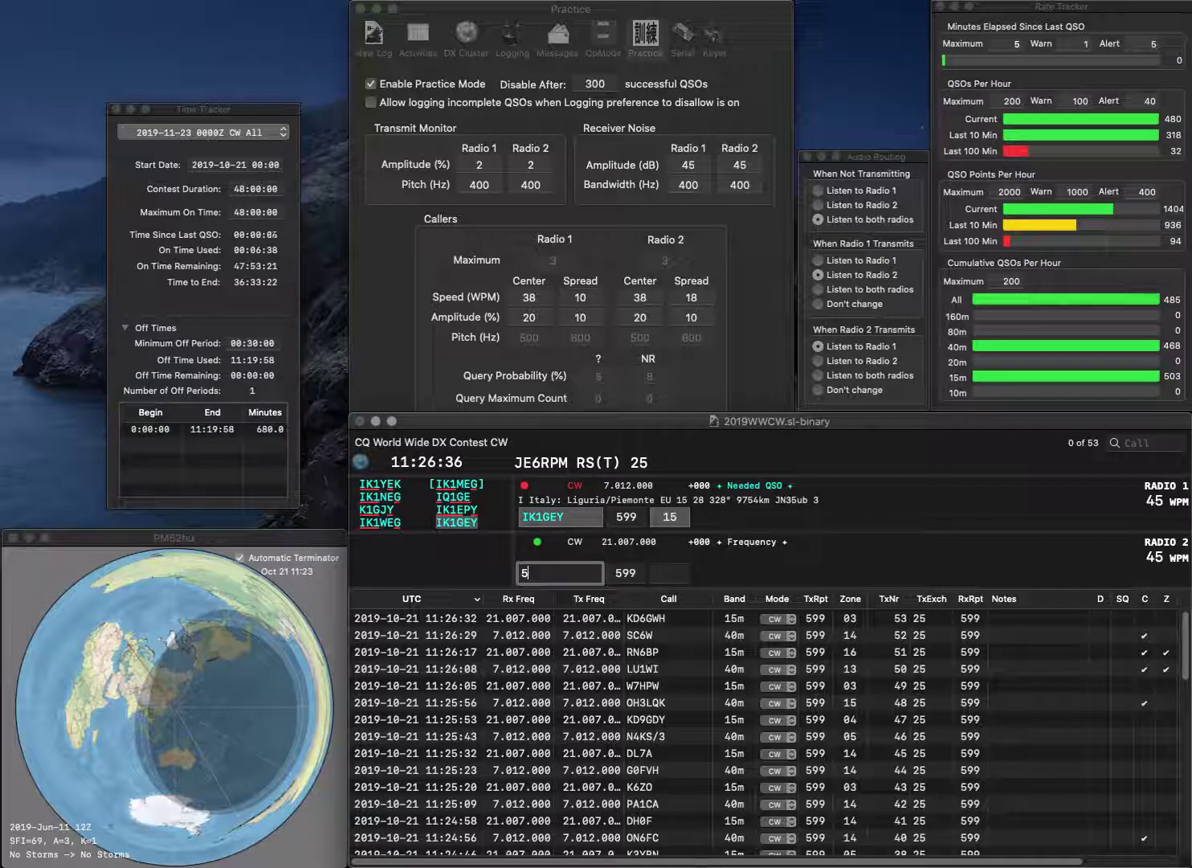
text(TK)
key(Home)
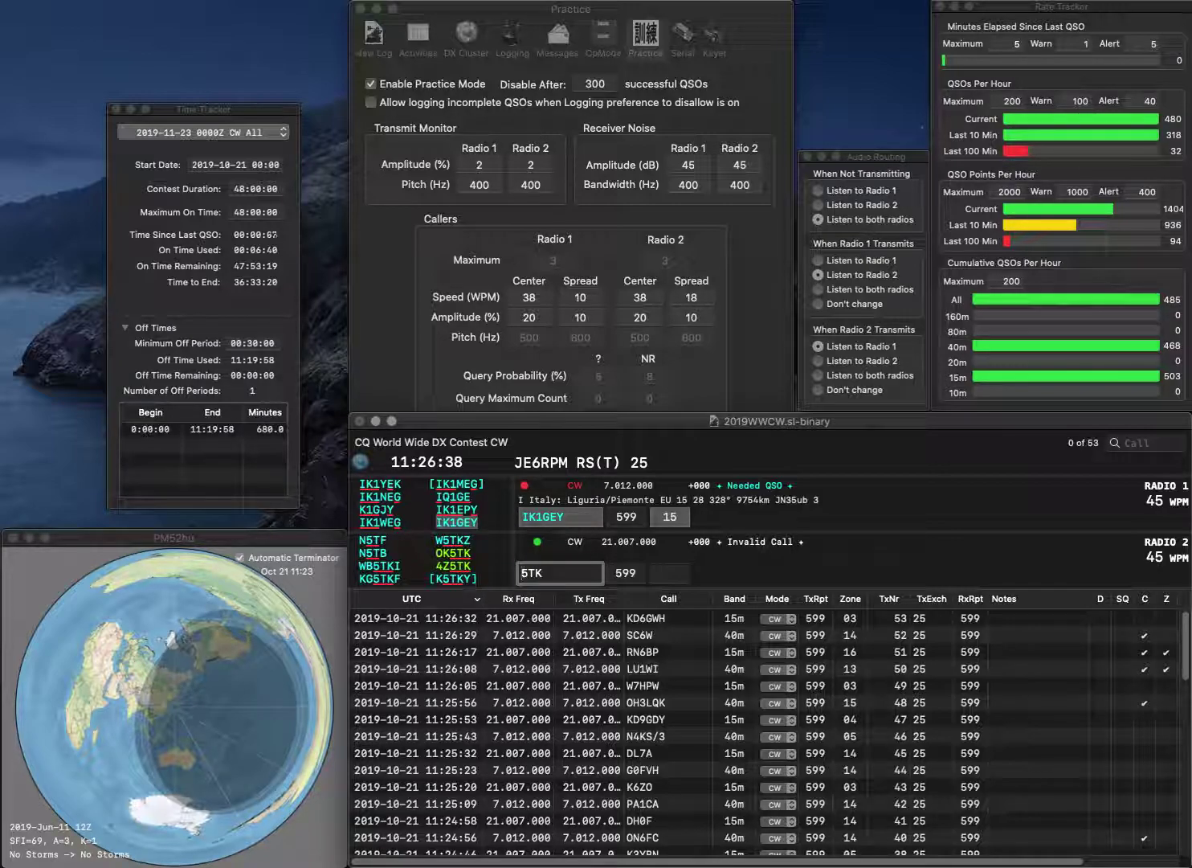
text(K)
key(Return)
key(Return)
key(Right)
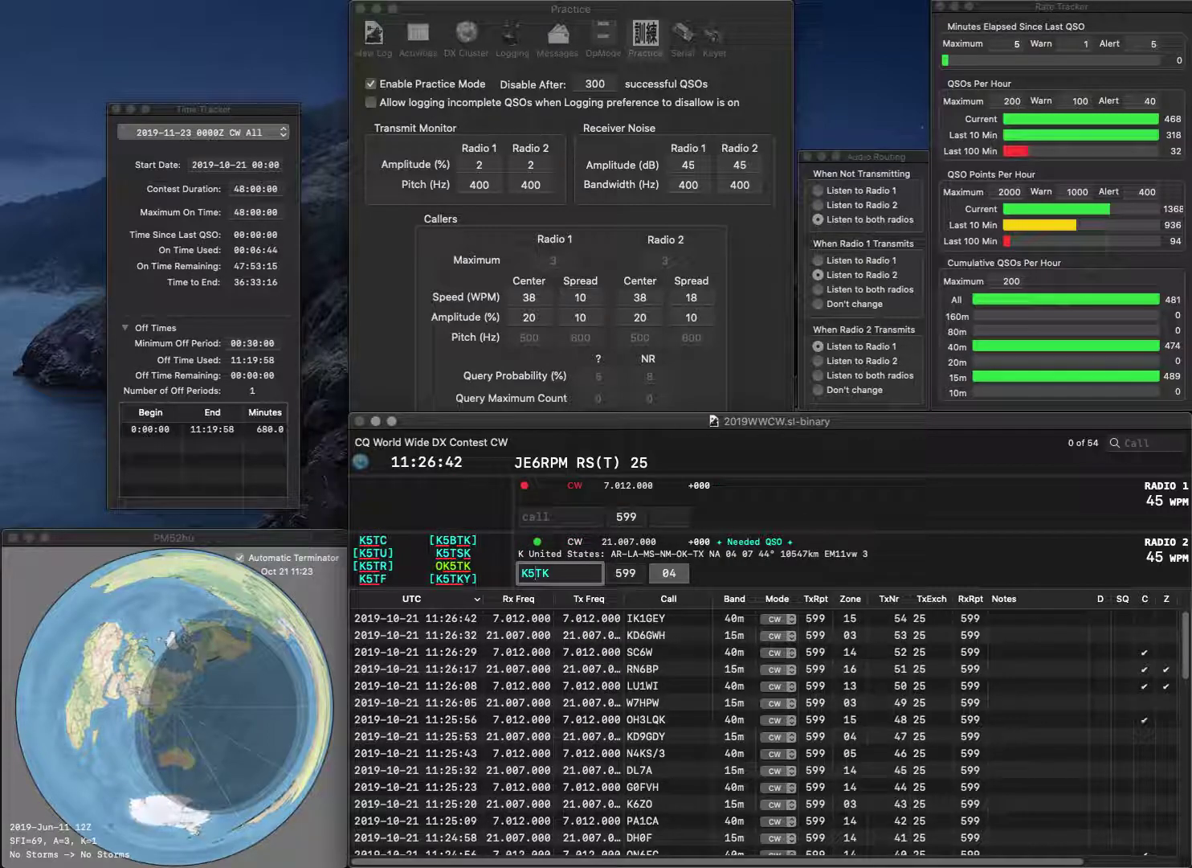
key(BackSpace)
key(BackSpace)
text(ND)
key(Return)
text(C)
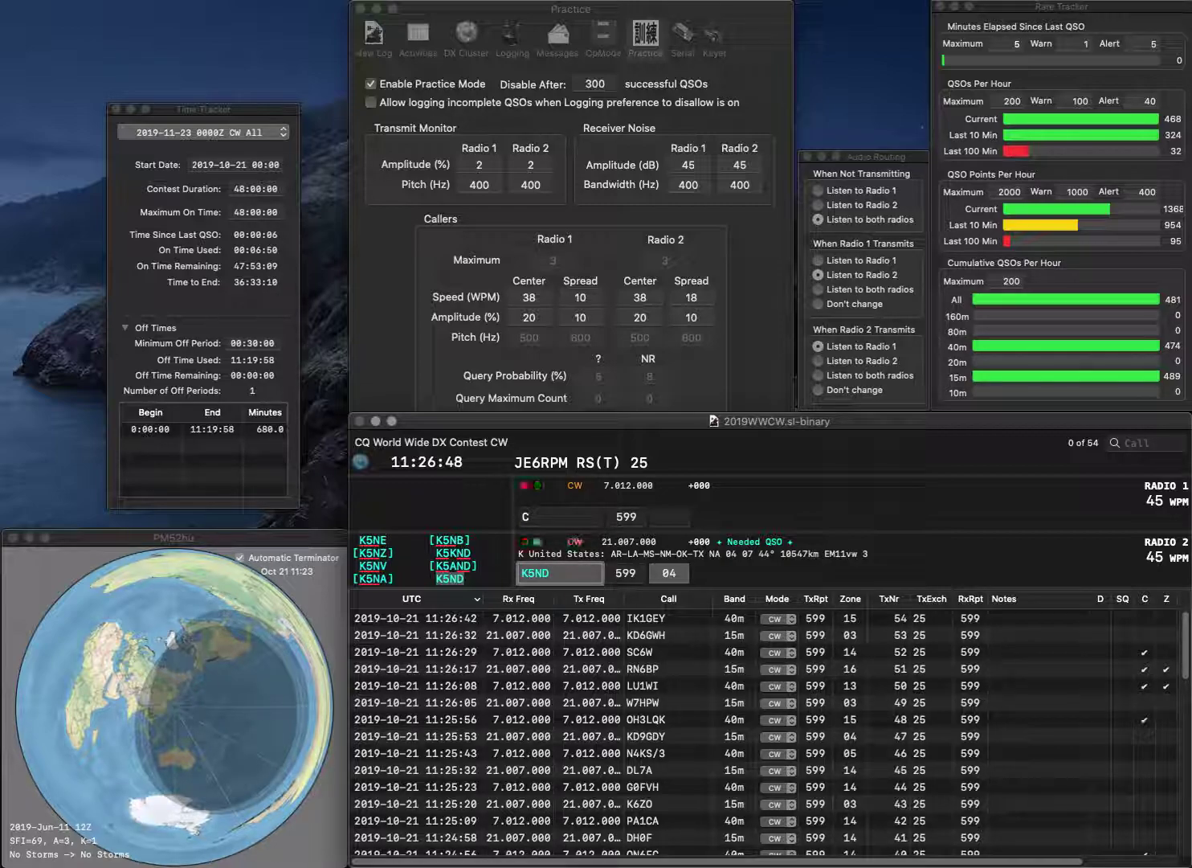
key(Return)
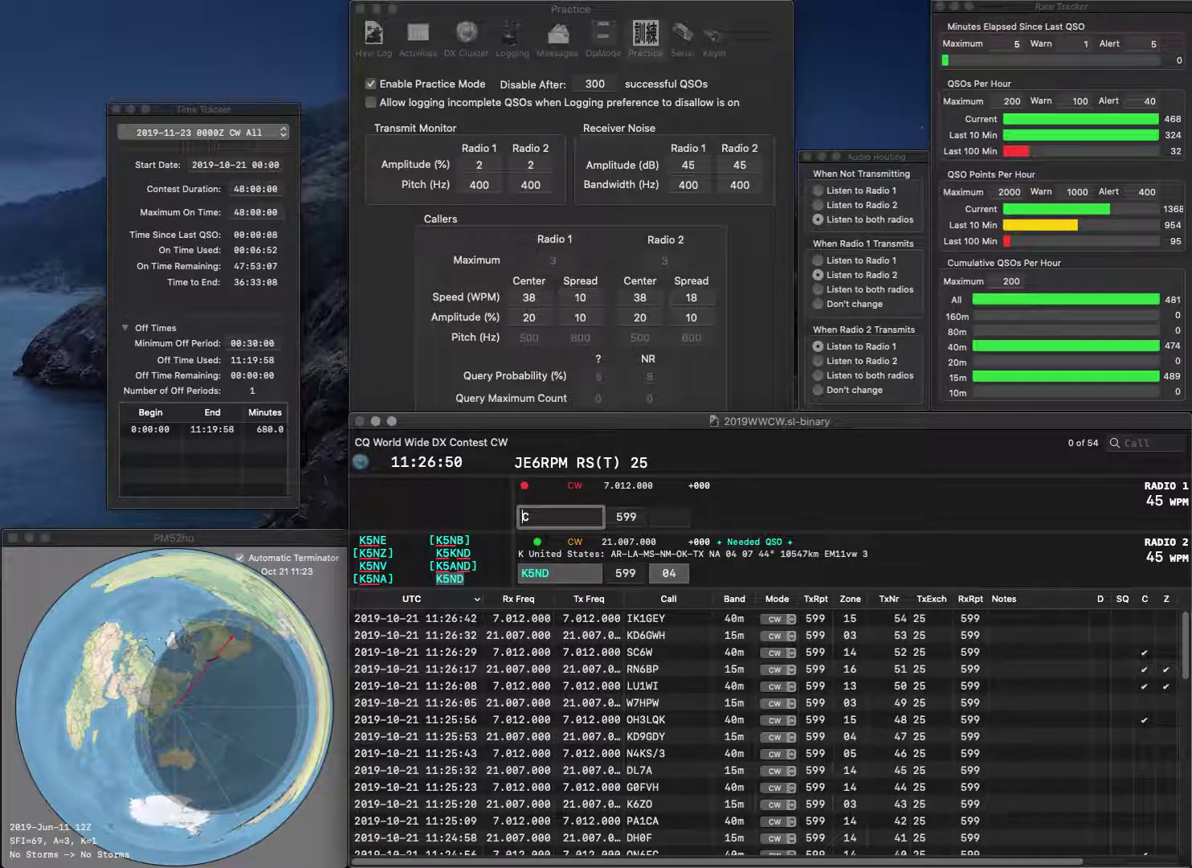
key(BackSpace)
text(AA4UC)
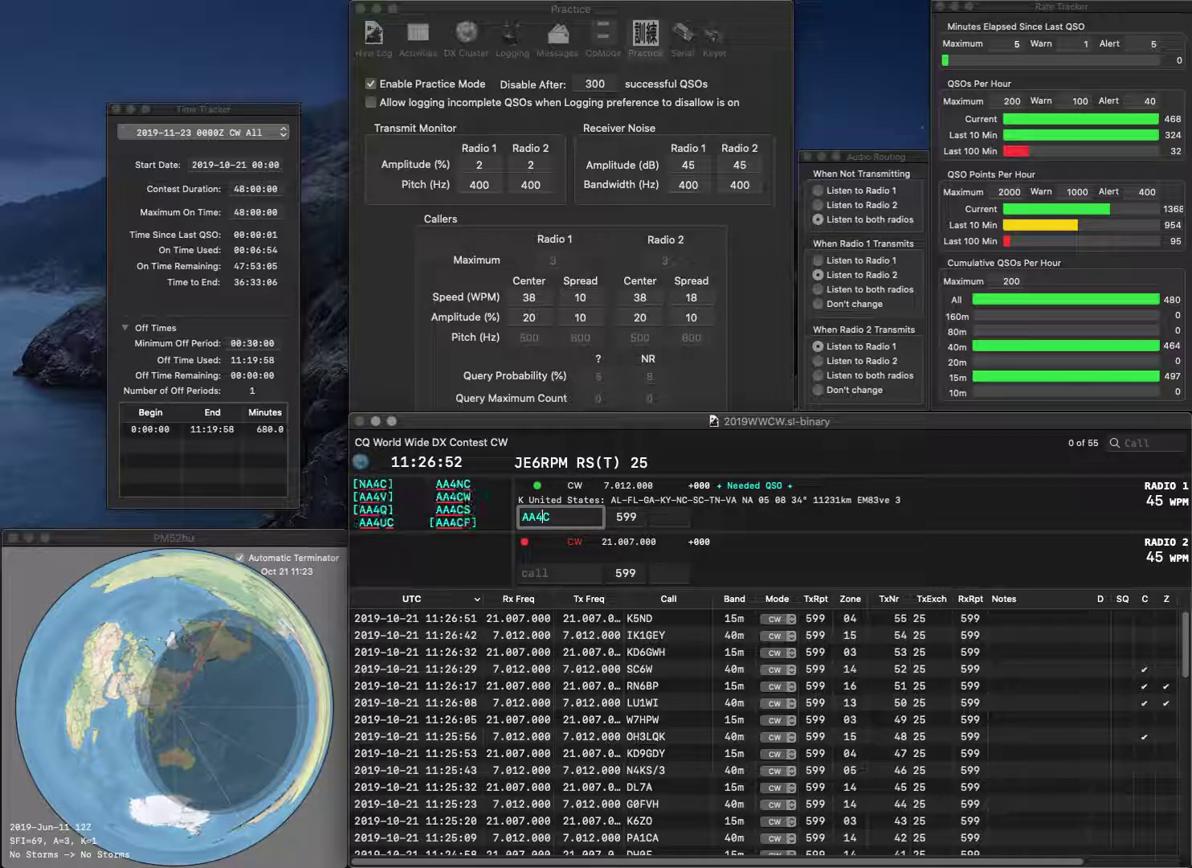
key(Return)
text(W0DOE)
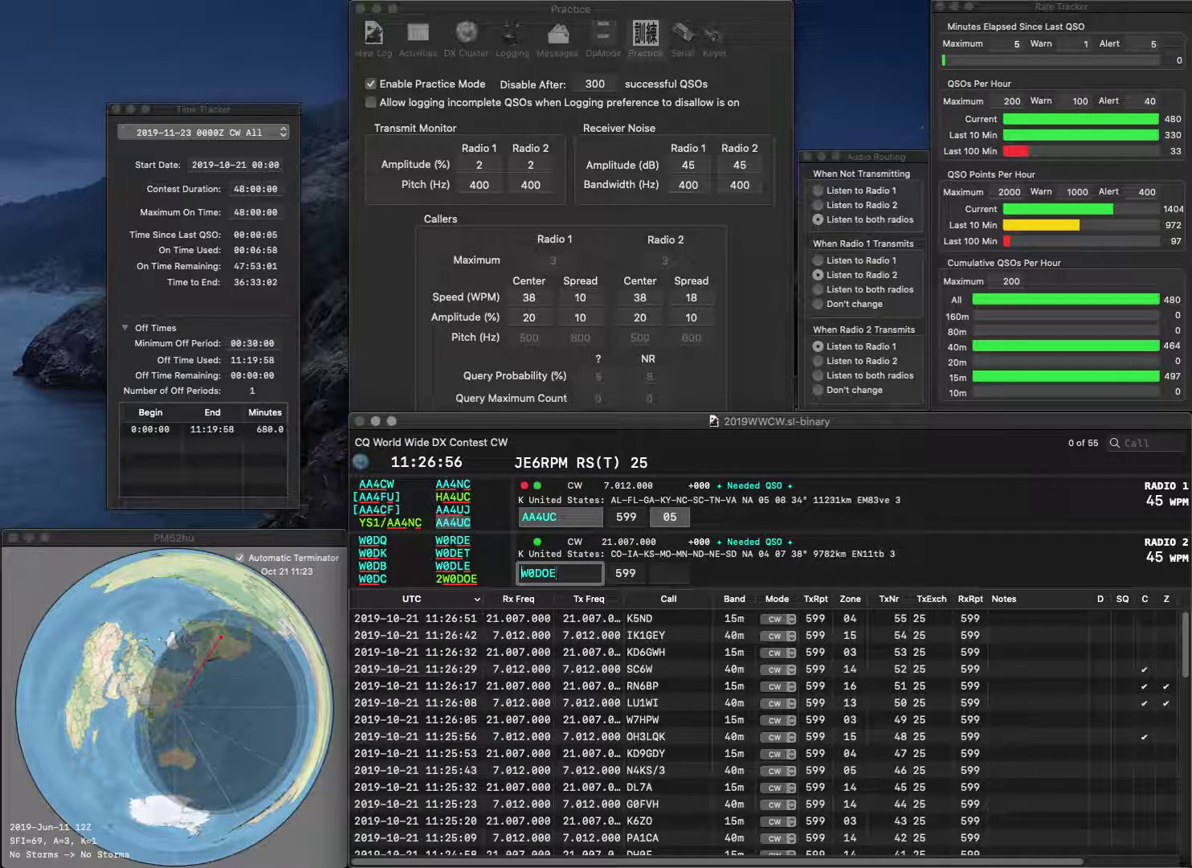
key(Home)
text(2)
key(Return)
key(Return)
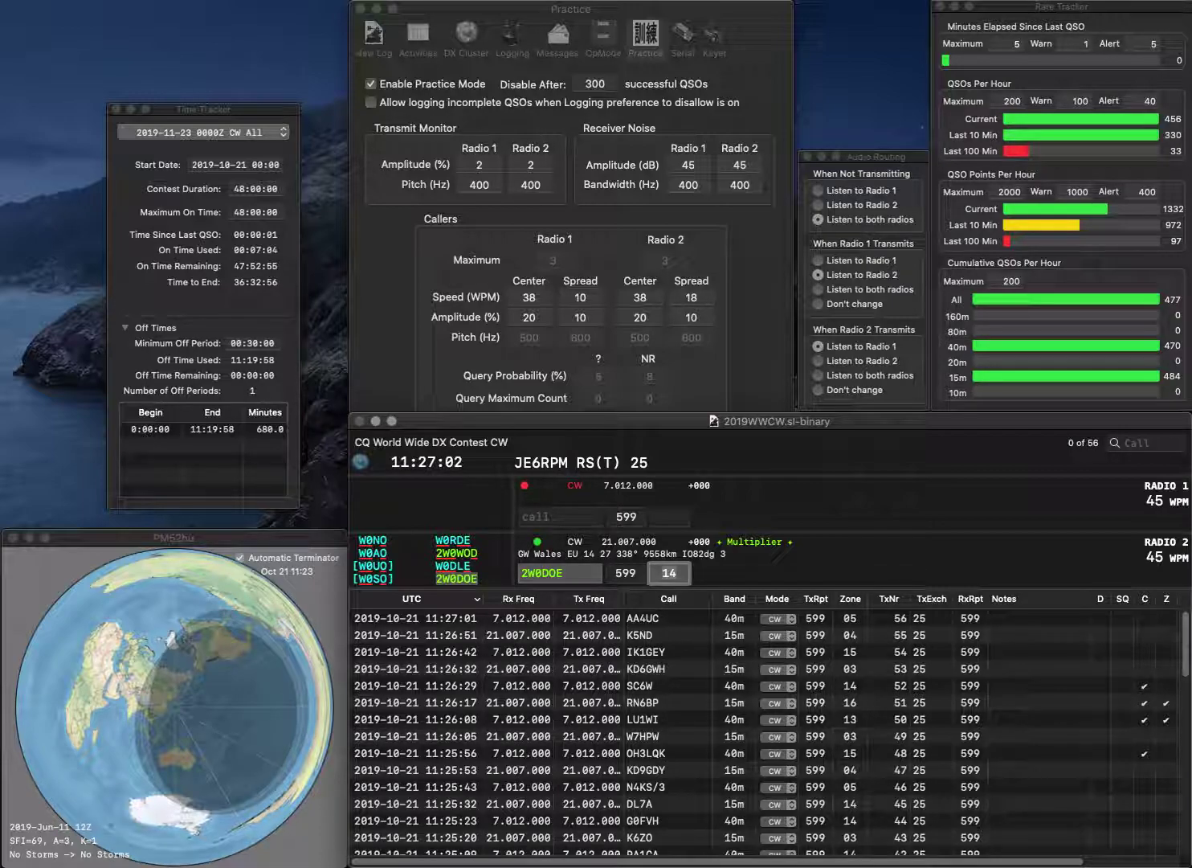
text(N3K)
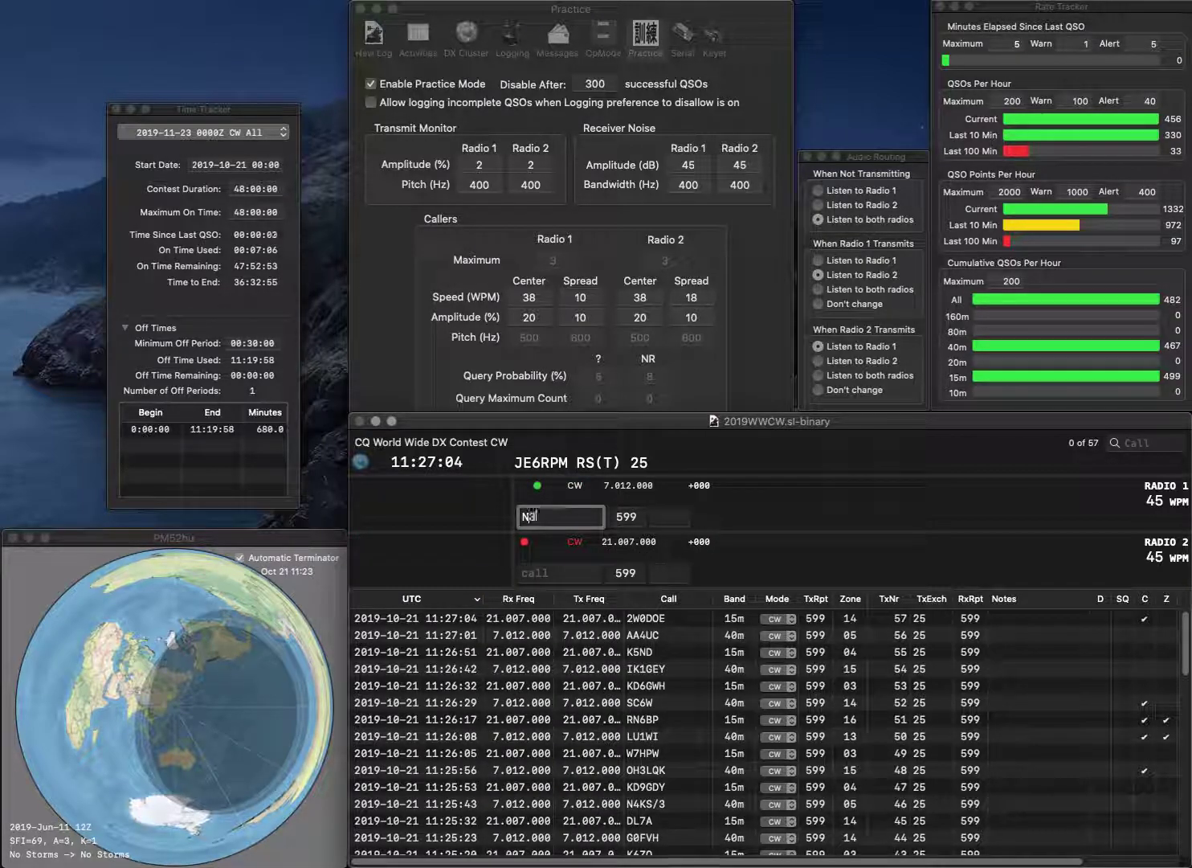
text(V)
key(Return)
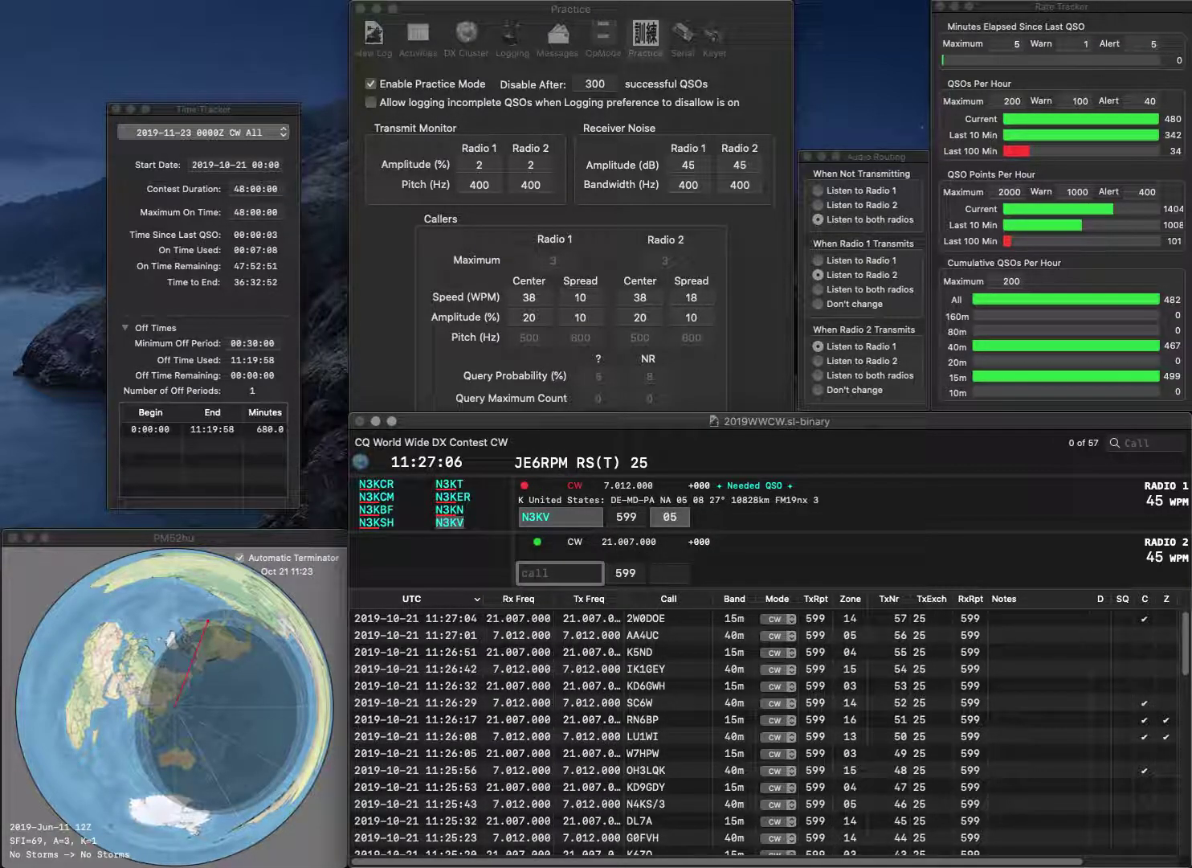
text(AC4GW)
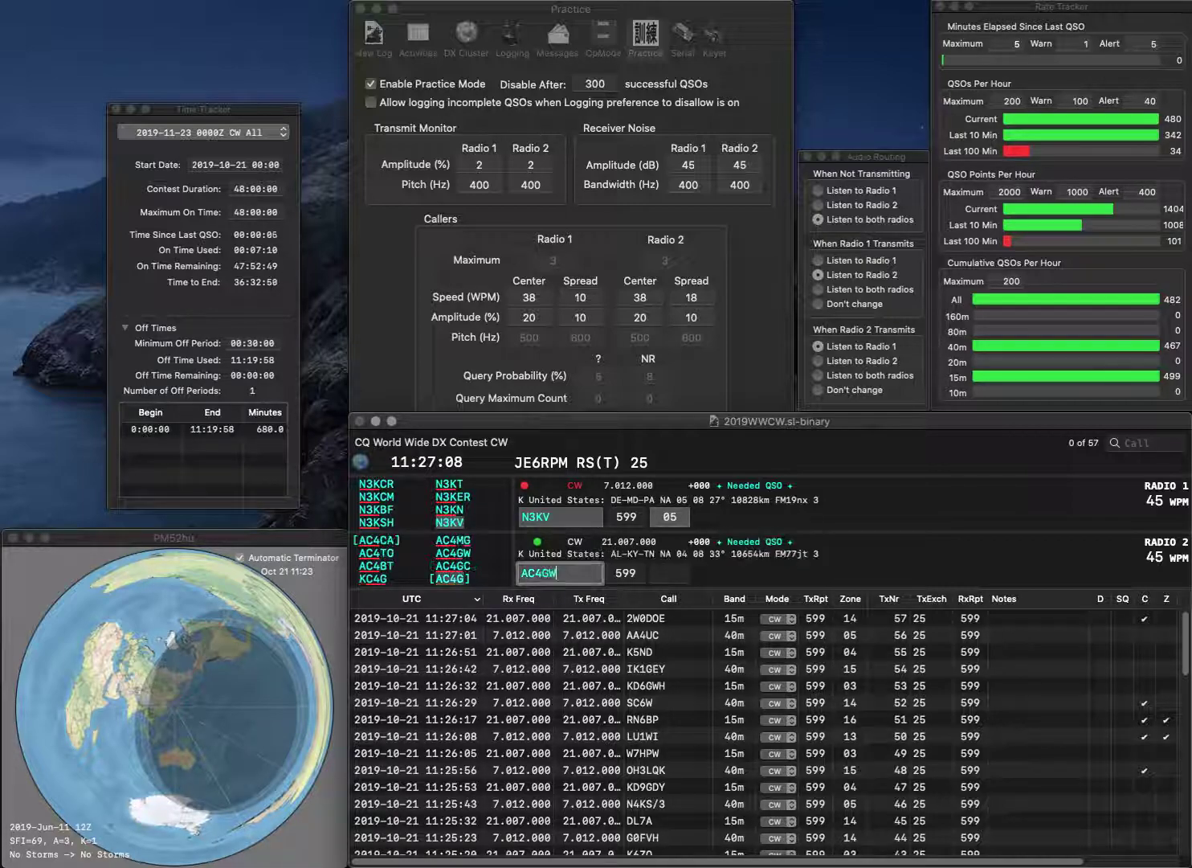
key(Return)
key(Return)
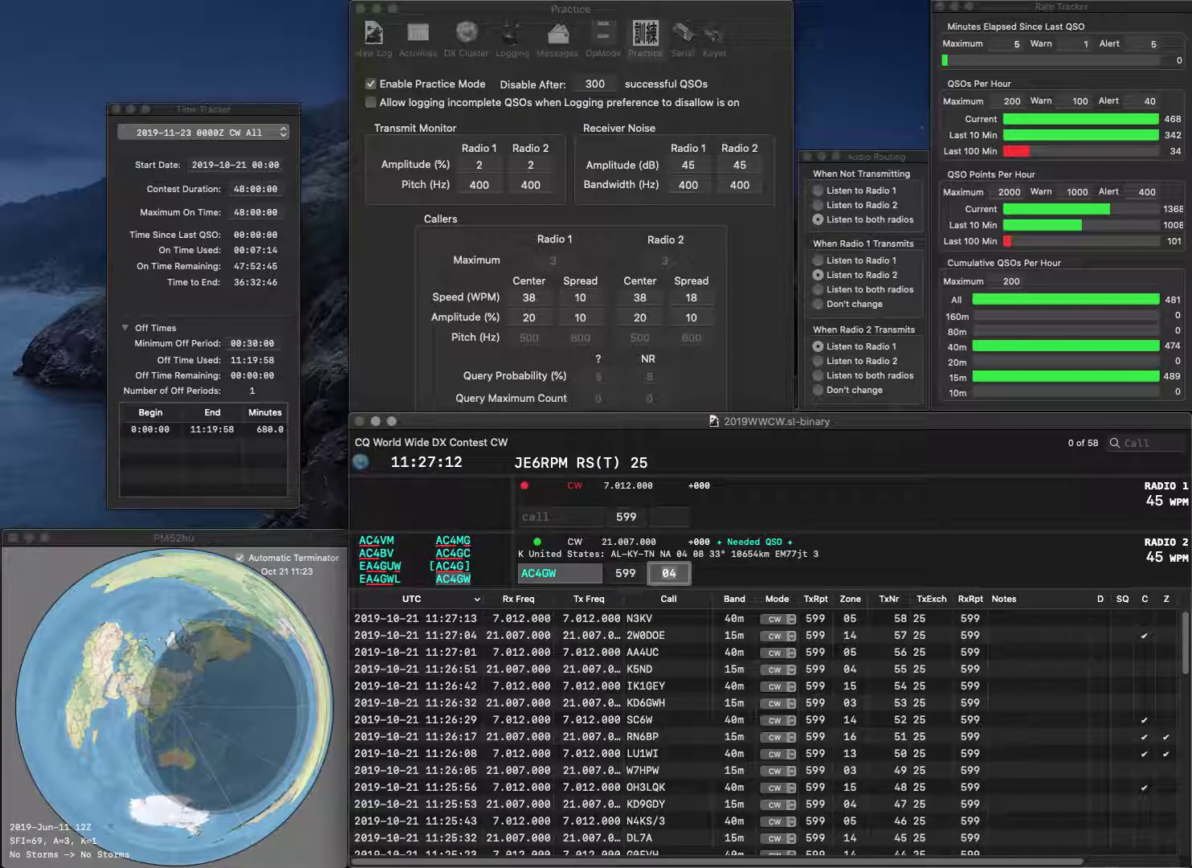
key(Return)
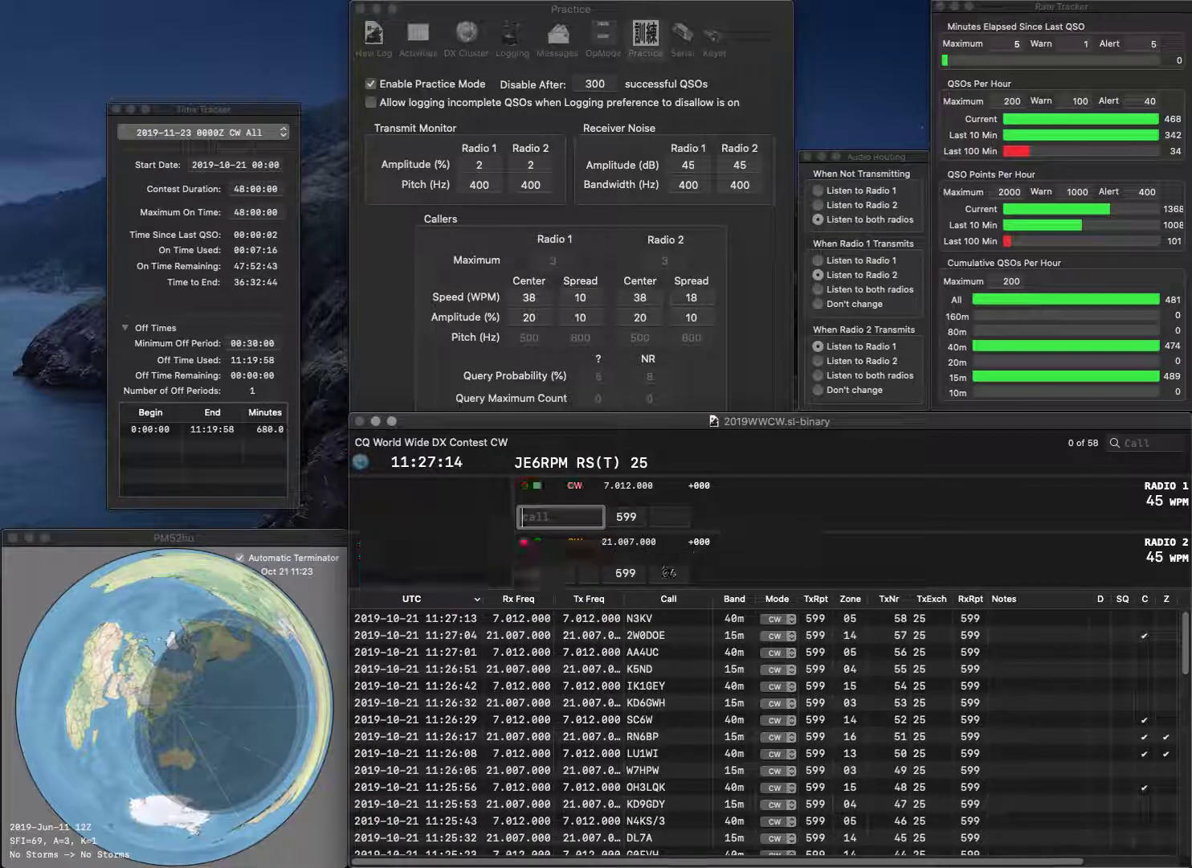
text(N7MQ)
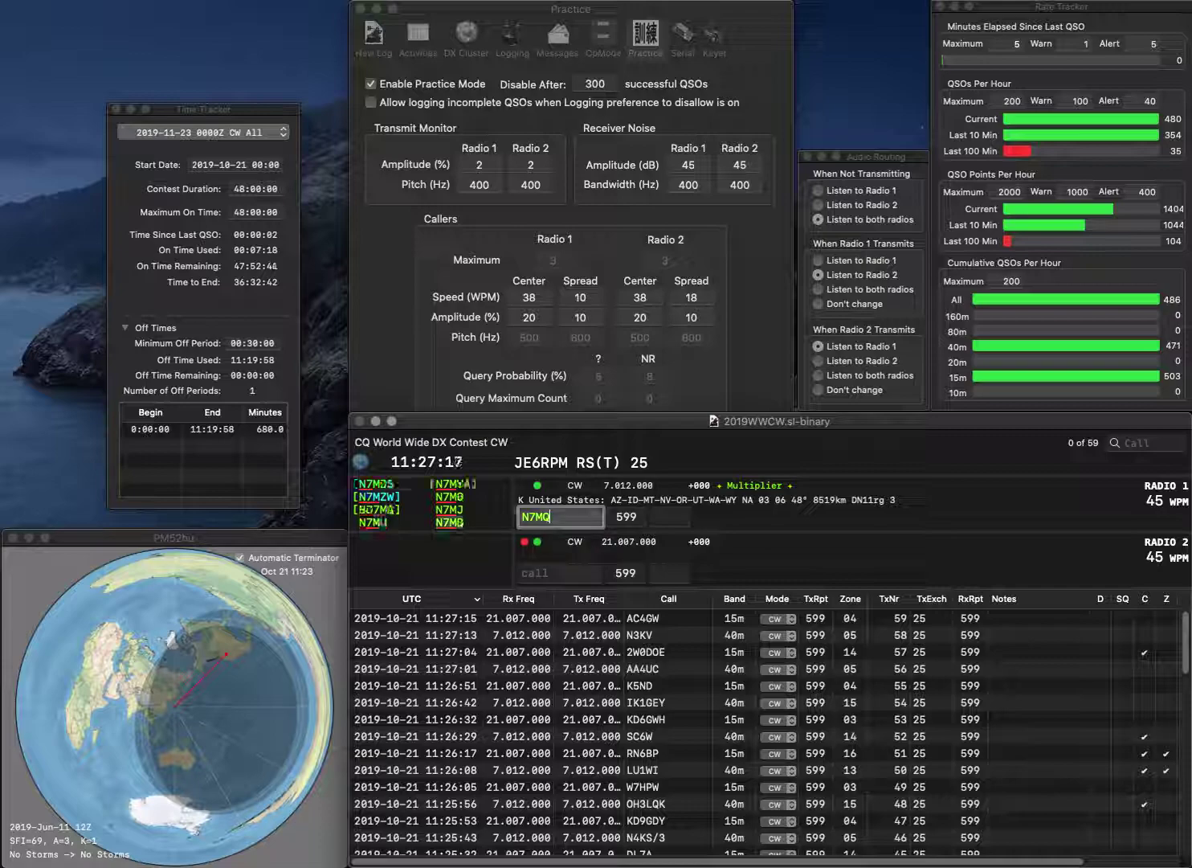
key(Return)
text(W2KRY)
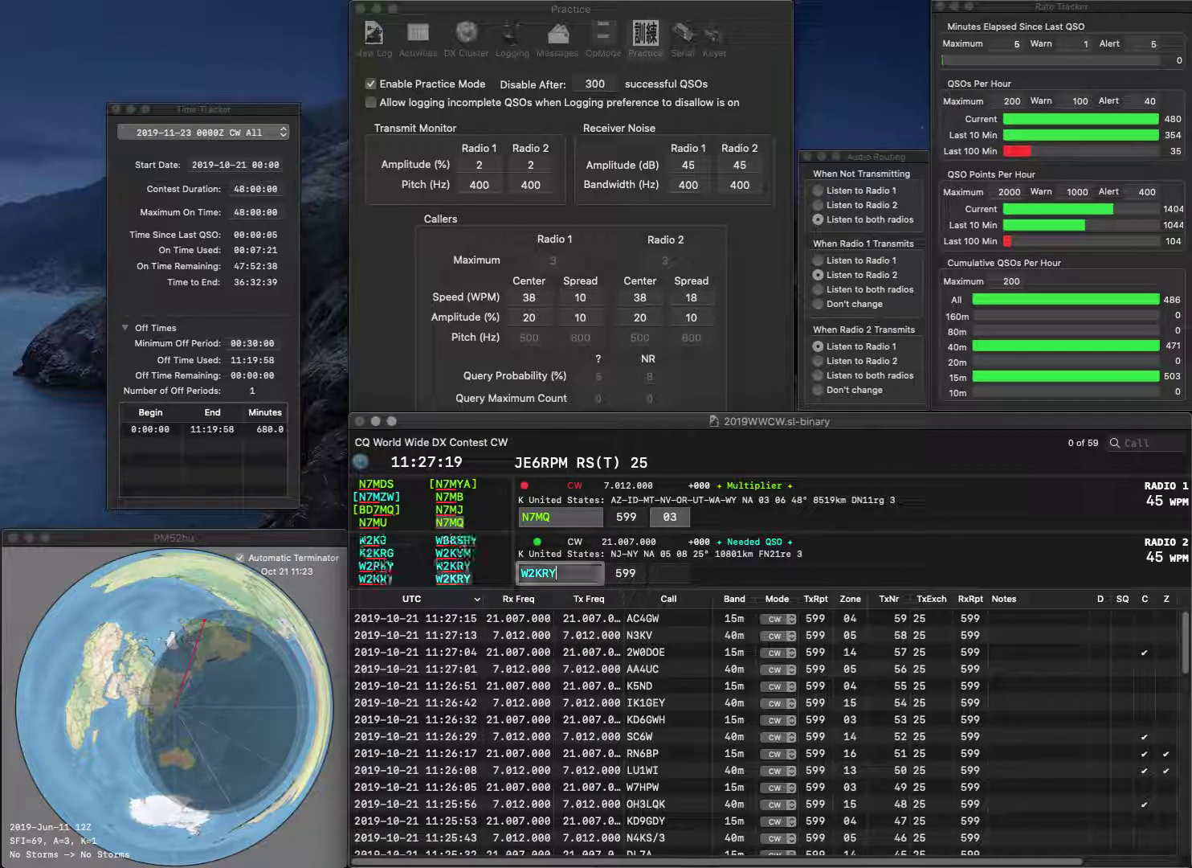
key(Return)
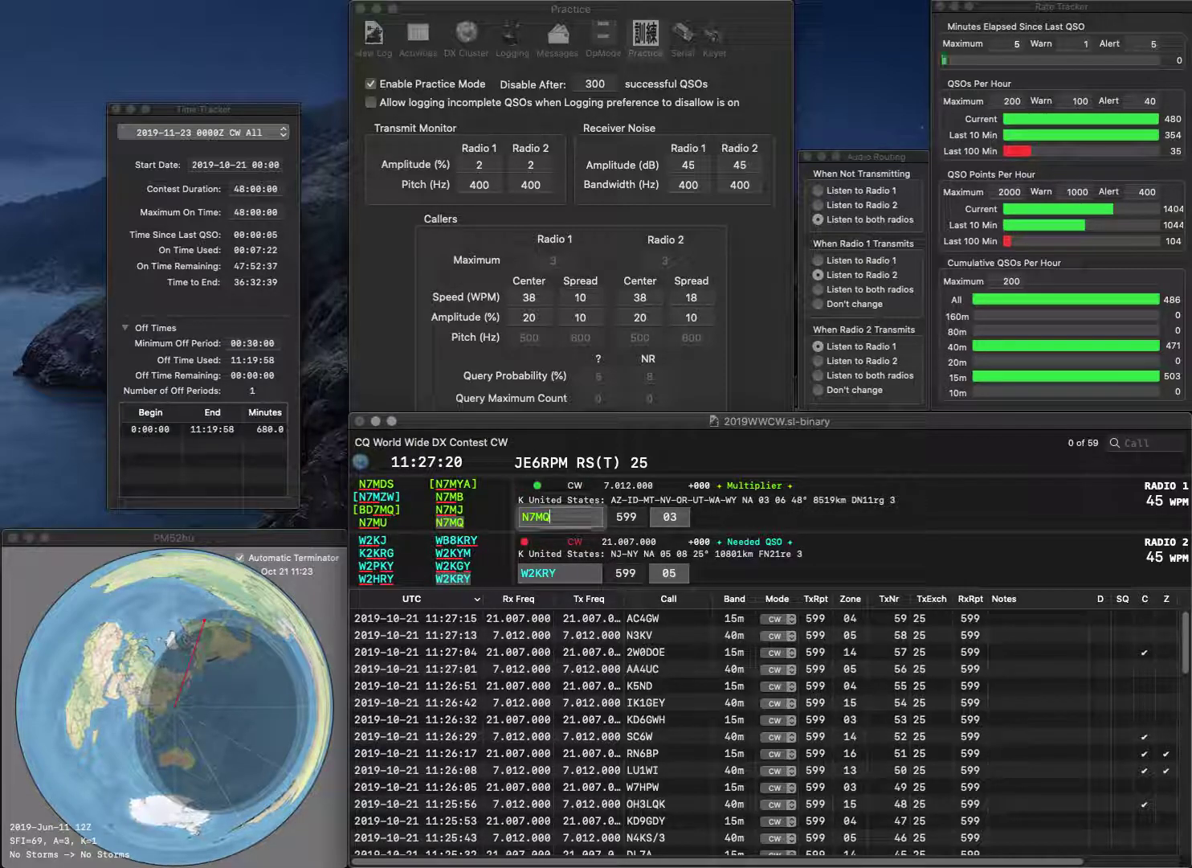
key(space)
key(Return)
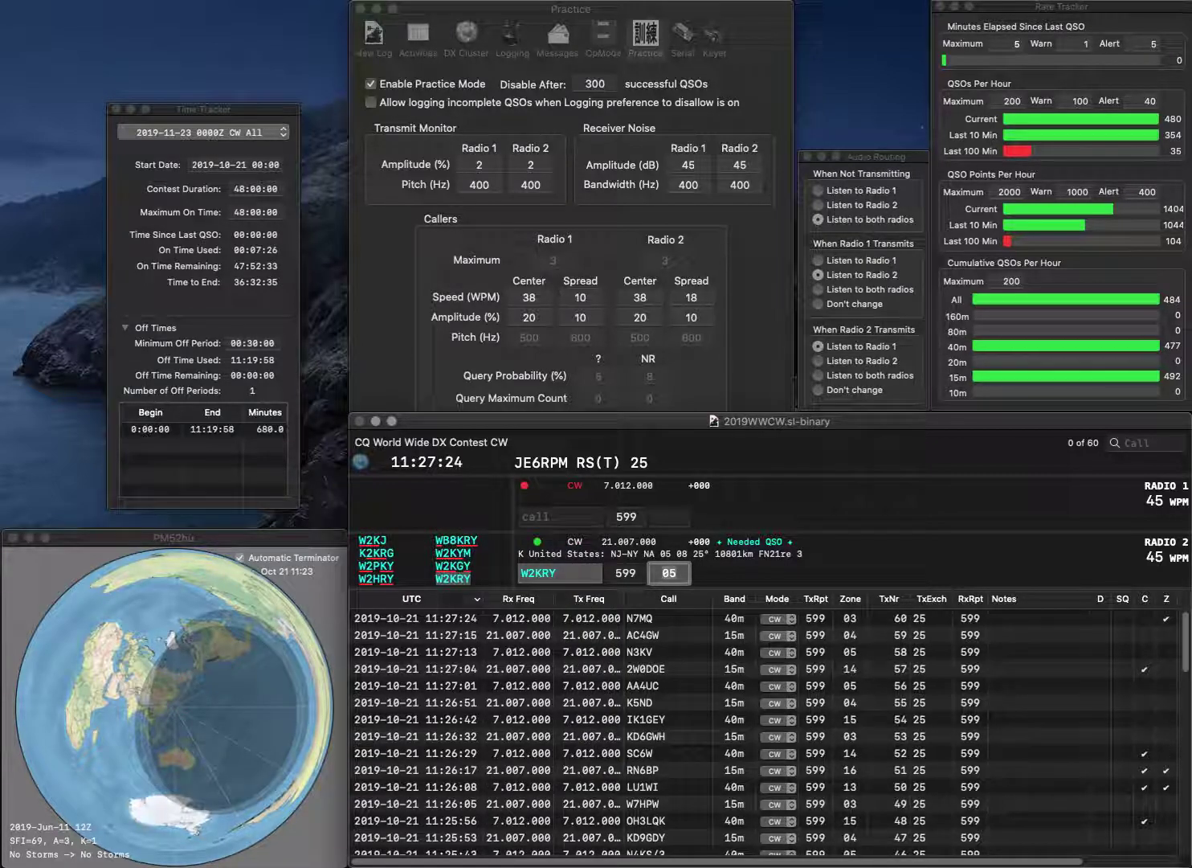
key(Return)
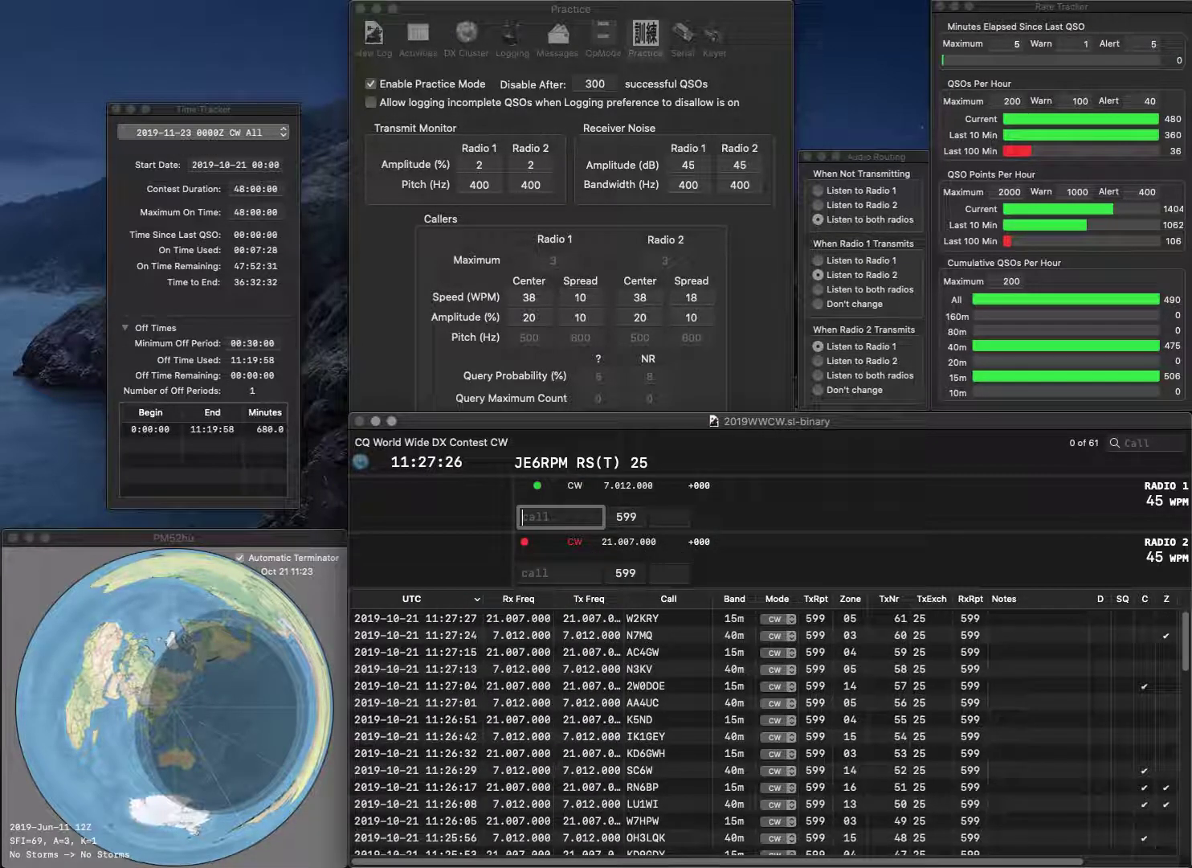
text(I2)
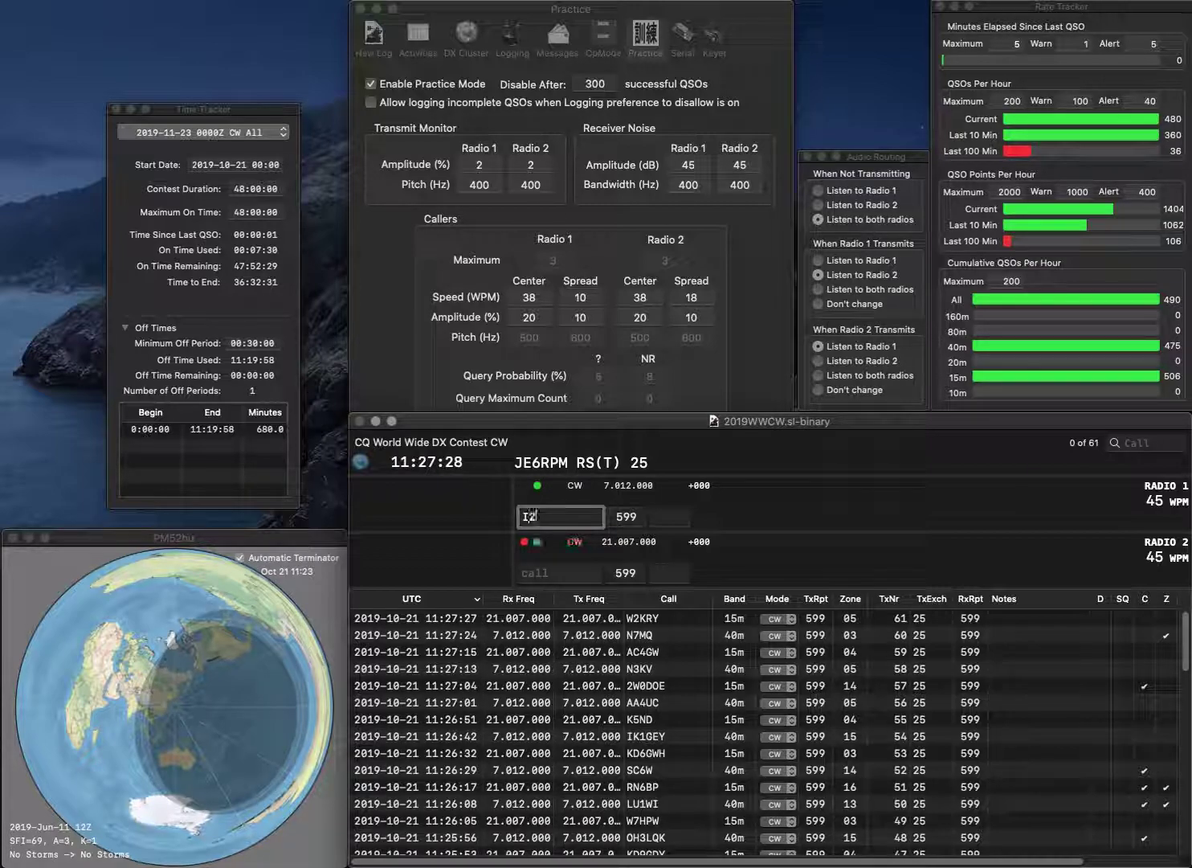
text(WIJ1)
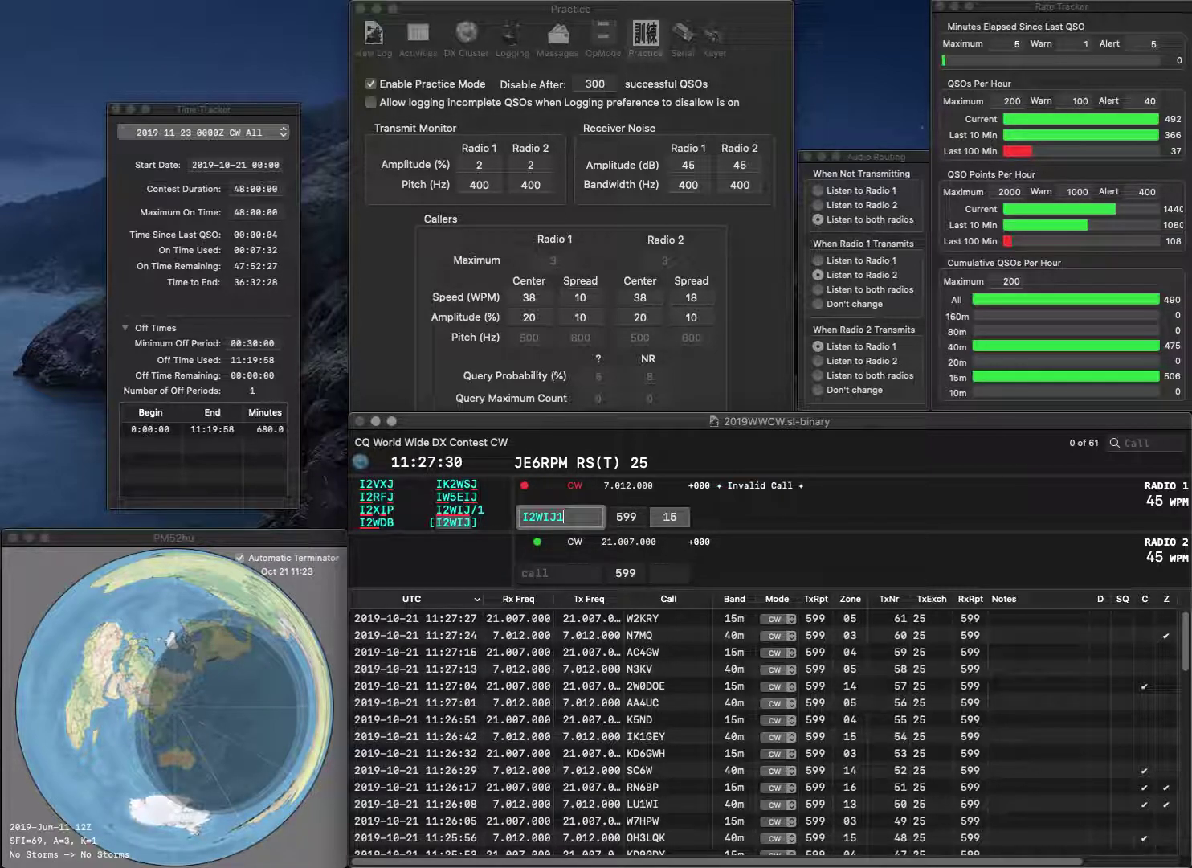
key(BackSpace)
text(/1)
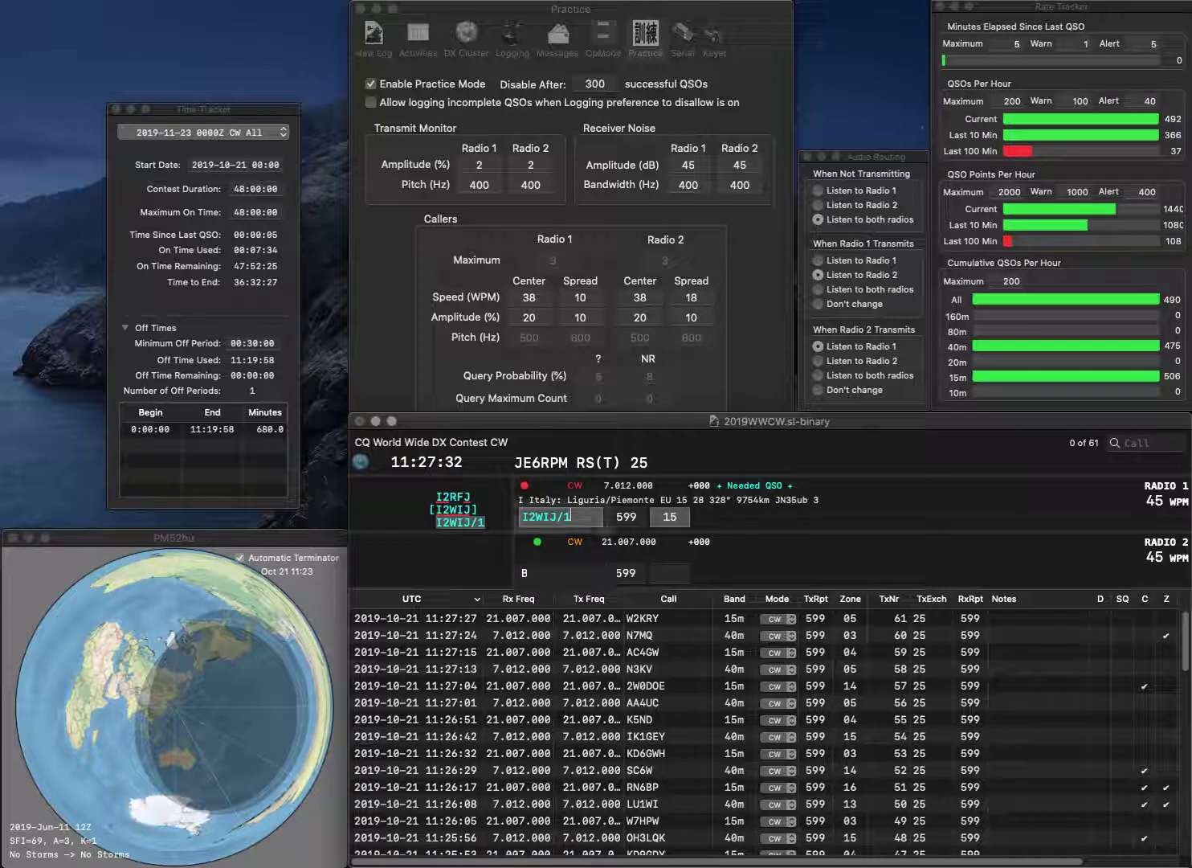
key(Tab)
key(Return)
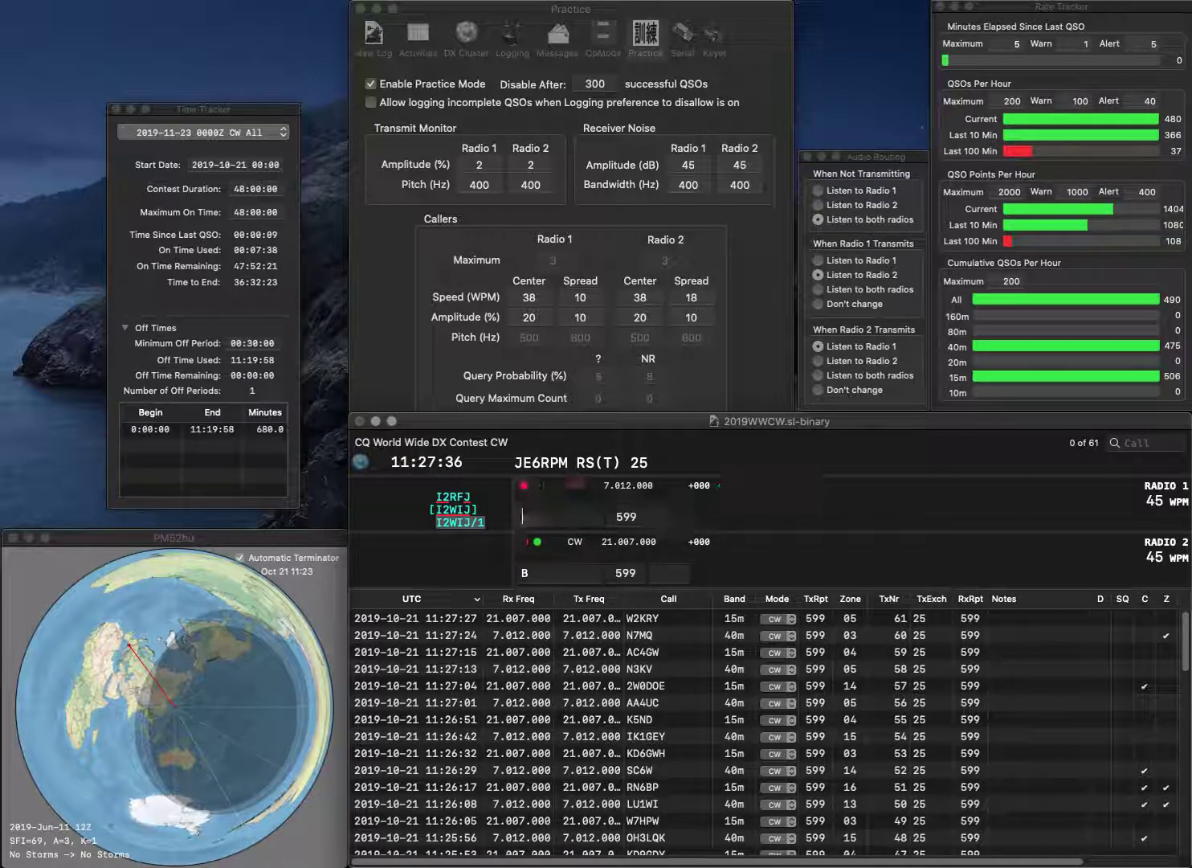
text(3BB)
key(BackSpace)
key(BackSpace)
text(RB)
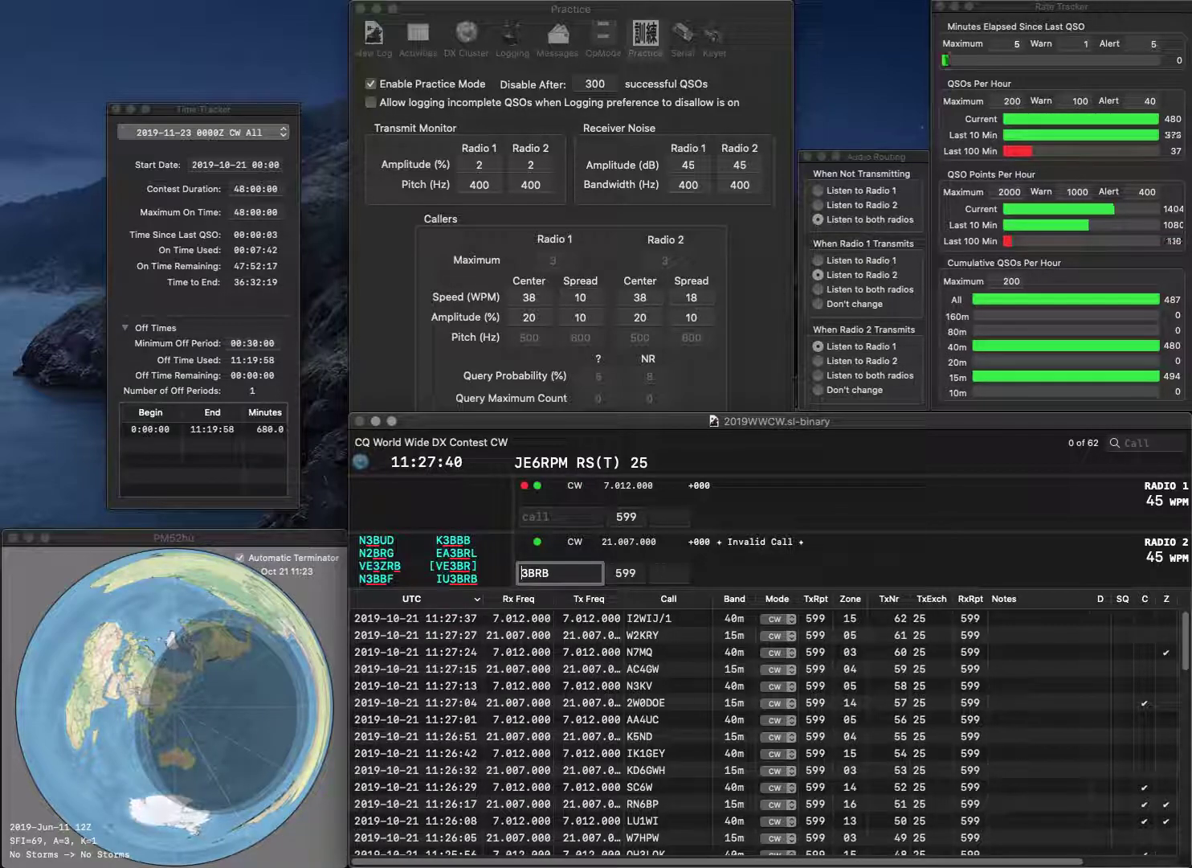
key(Home)
text(IU)
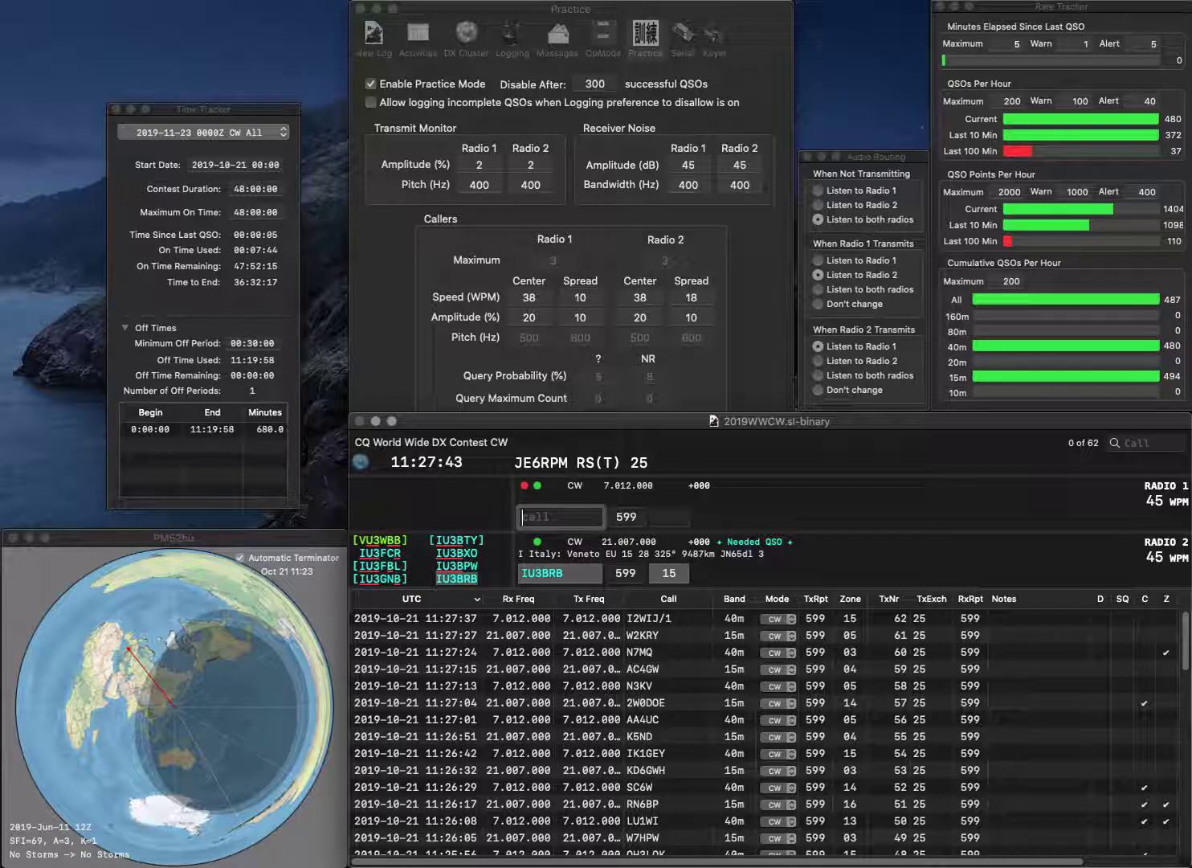
key(Return)
text(W2TA)
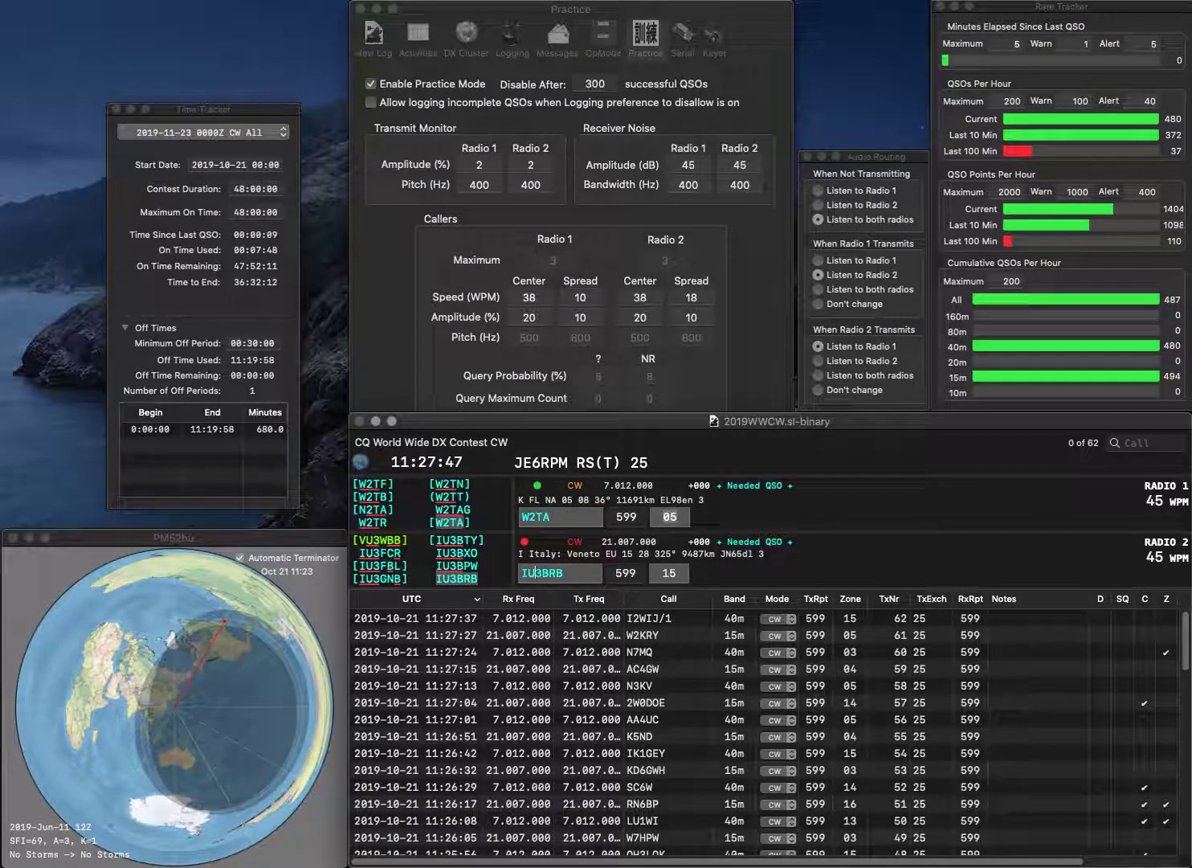
key(Return)
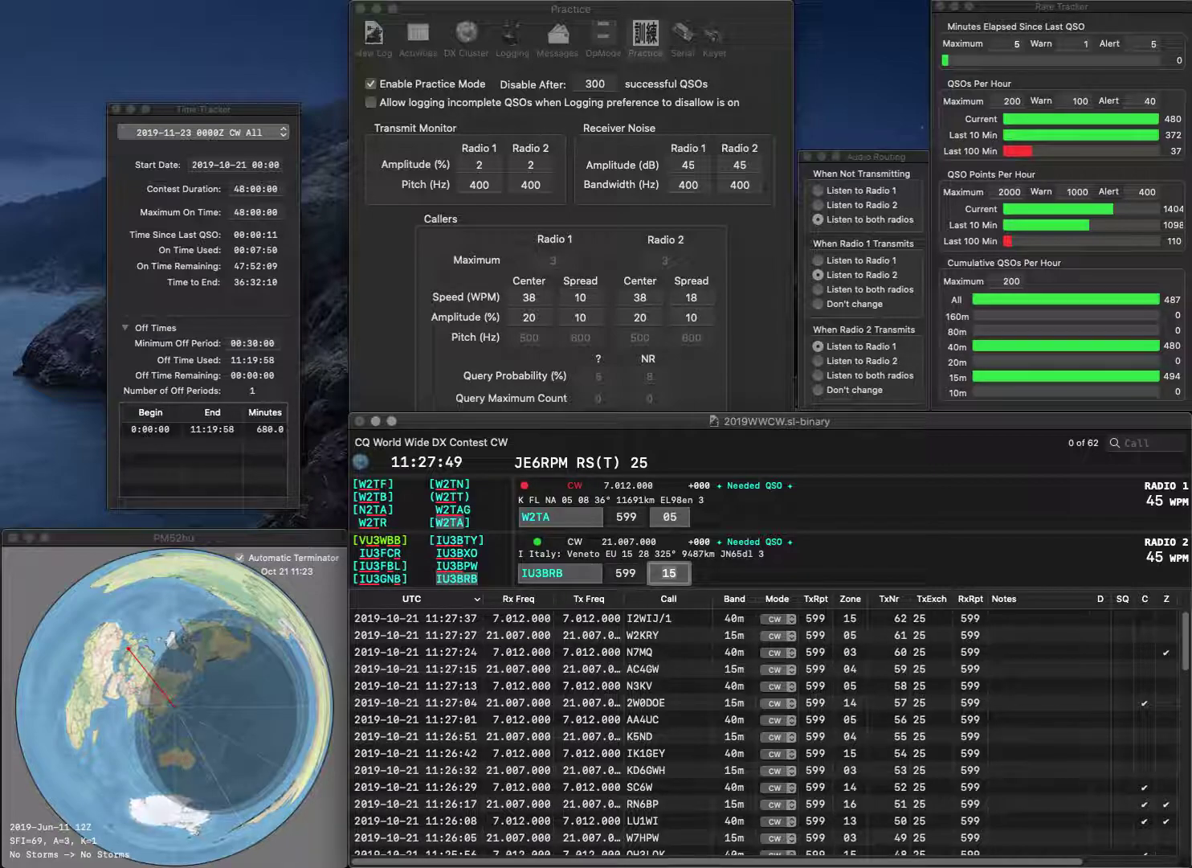
key(Return)
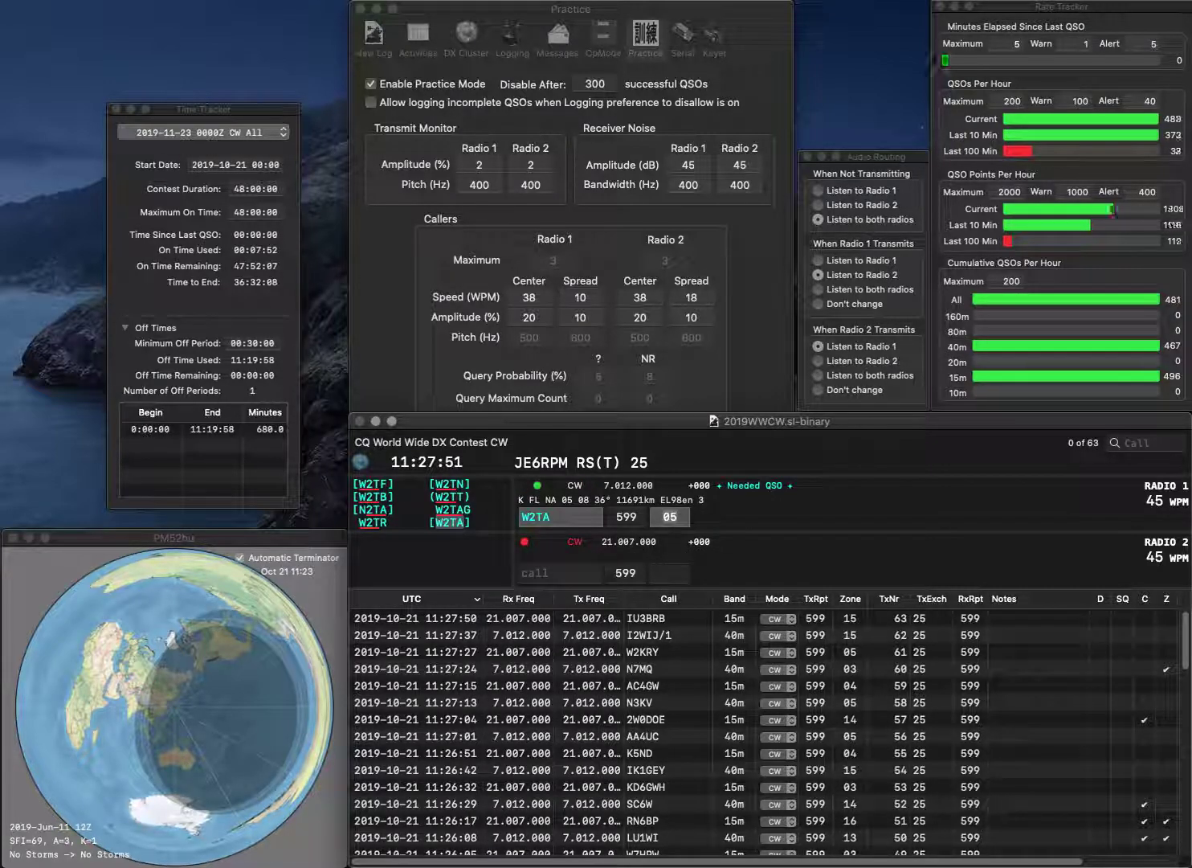
key(Return)
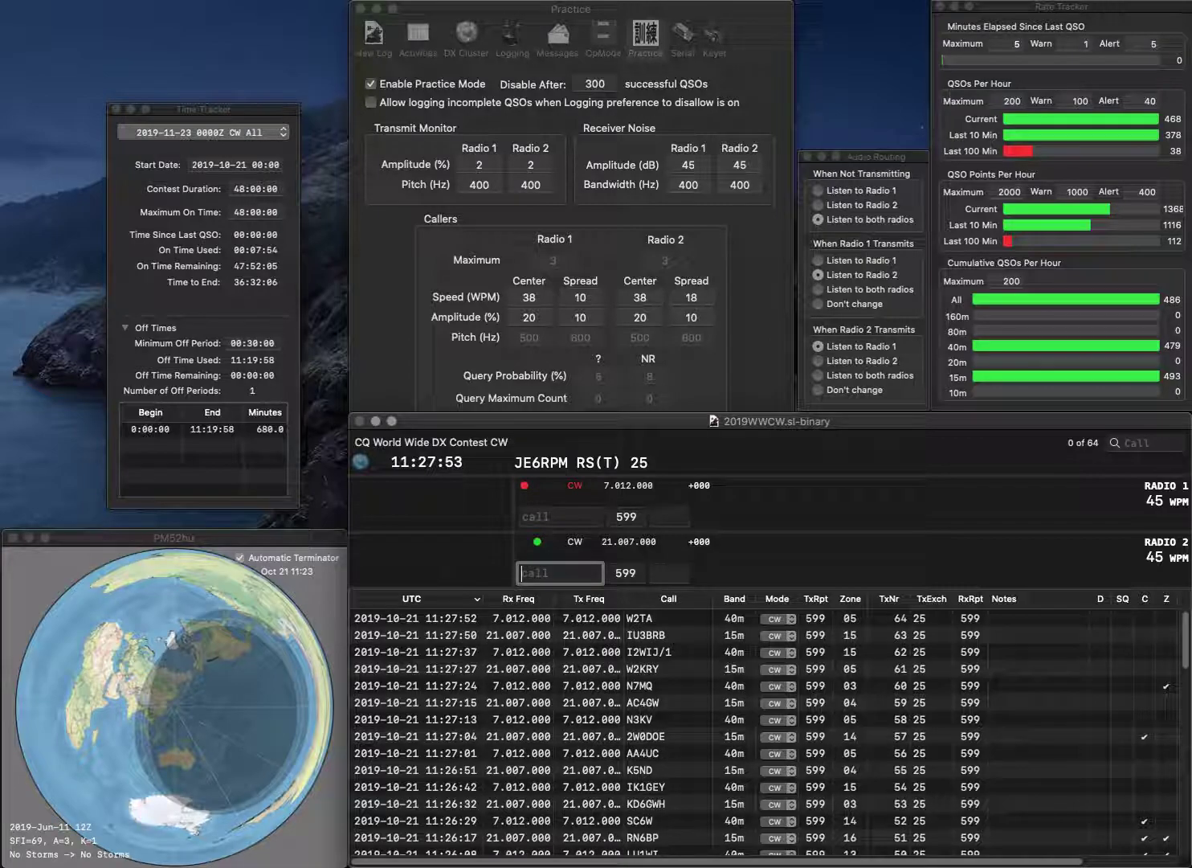
text(K7MZM)
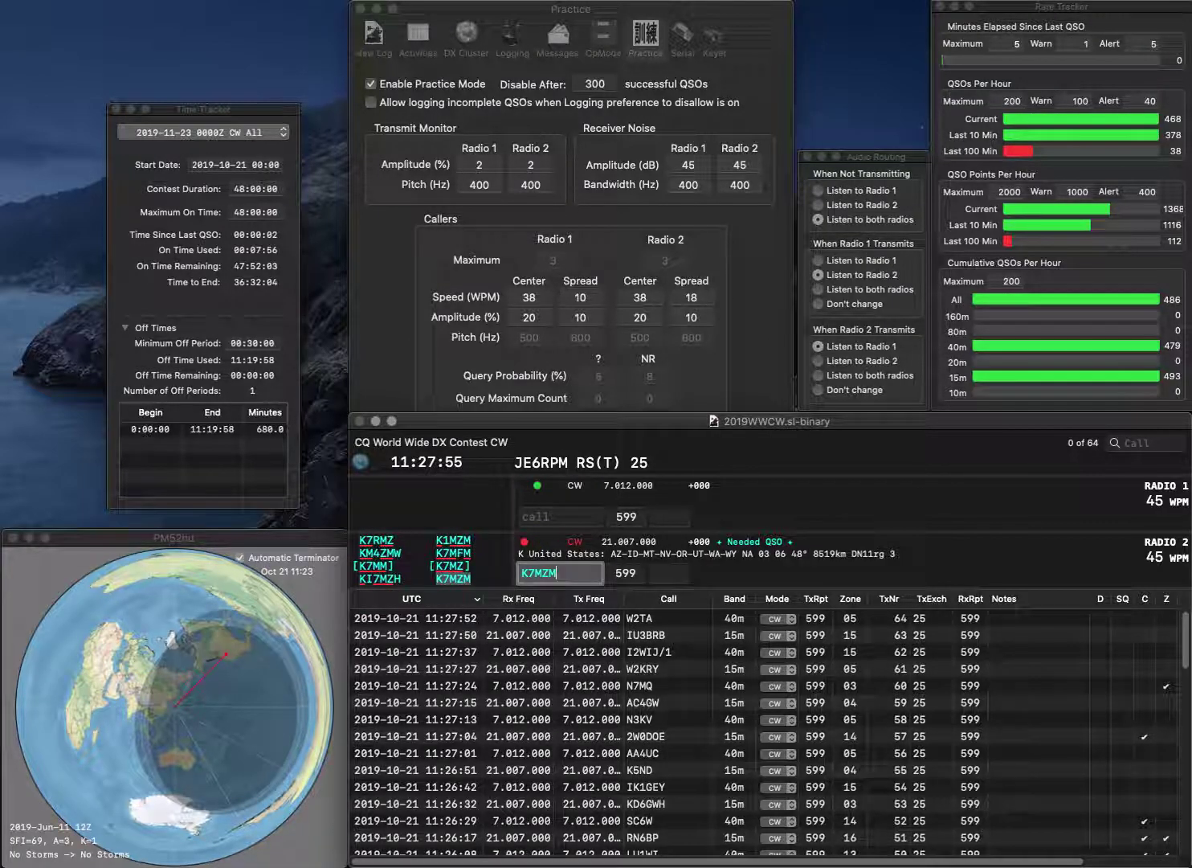
key(Return)
text(SMQM)
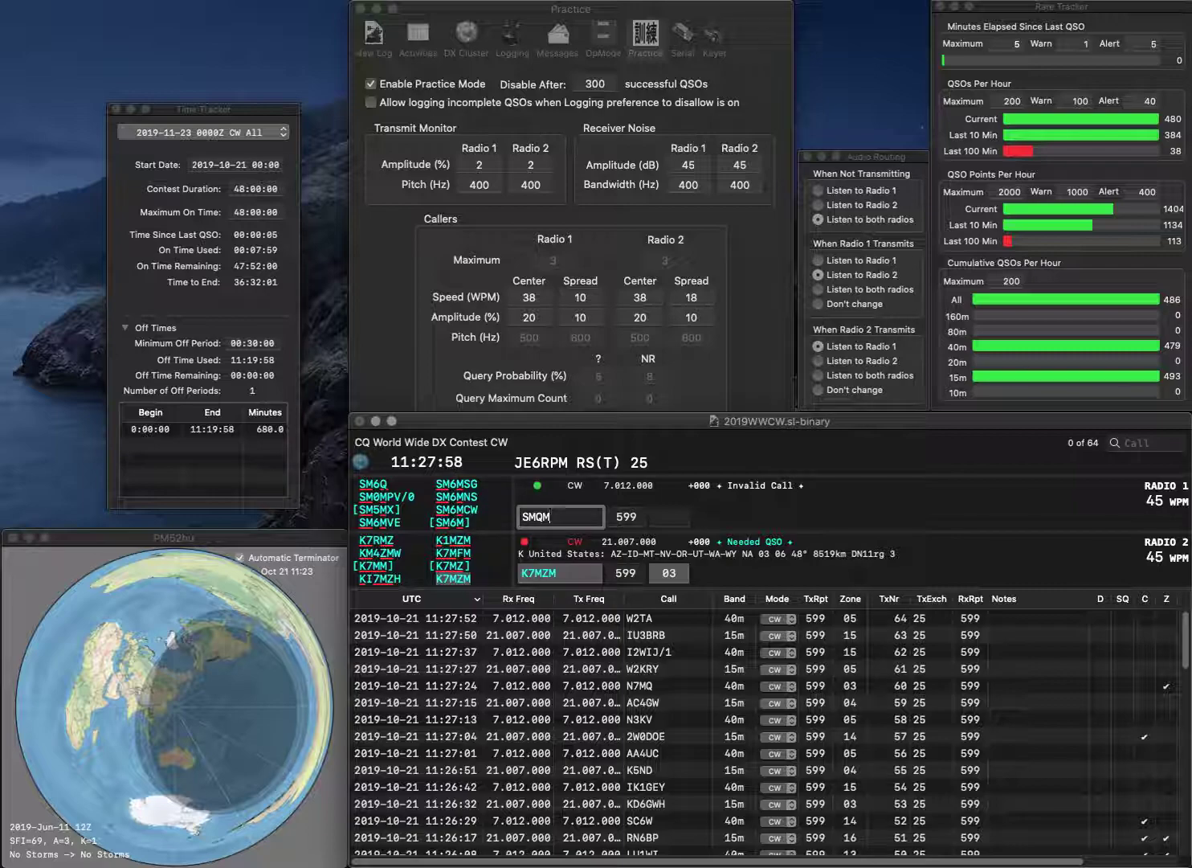
key(Left)
key(BackSpace)
key(BackSpace)
text(Q7)
key(Return)
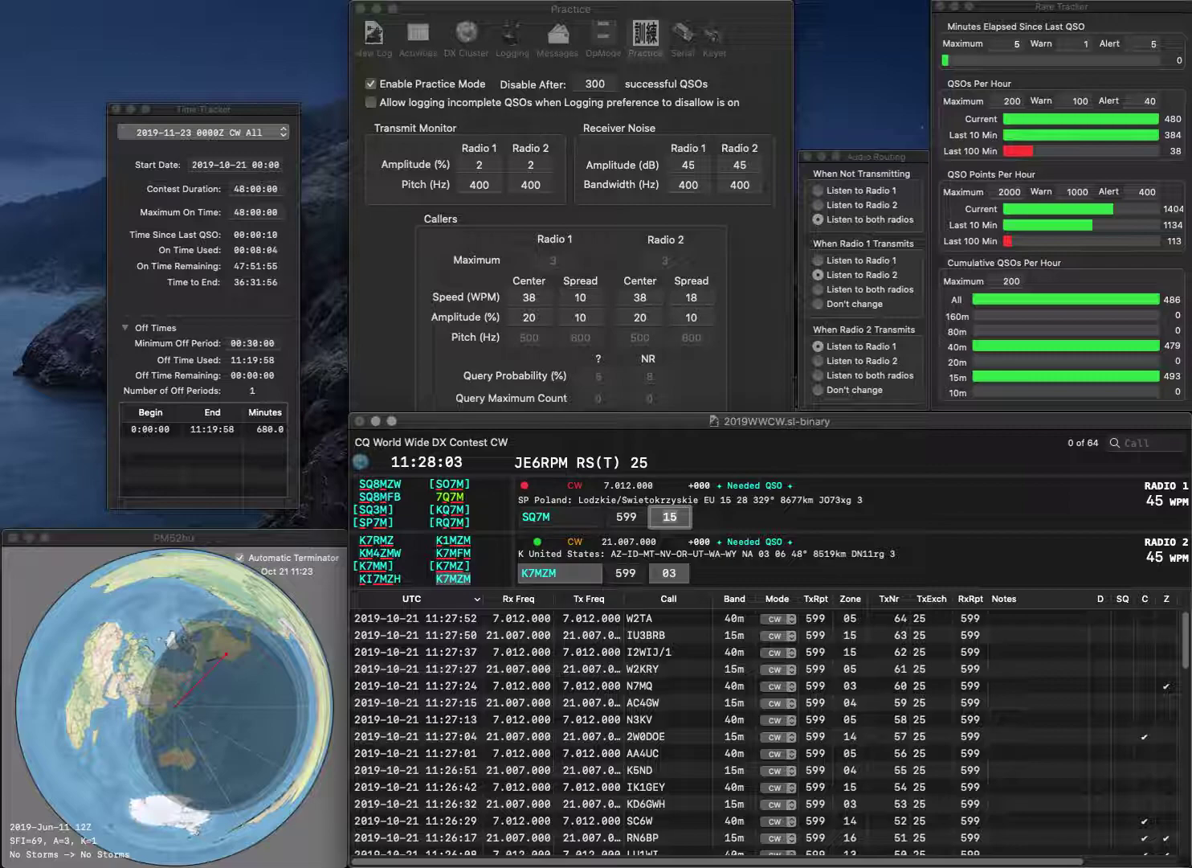
key(Return)
Correct the Radio 1 call to SQ3M and send the exchange to that station
key(BackSpace)
text(3)
key(Return)
Enter RA3V on Radio 2 with the exchange sent, and log the SQ3M and RA3V contacts
text(RA)
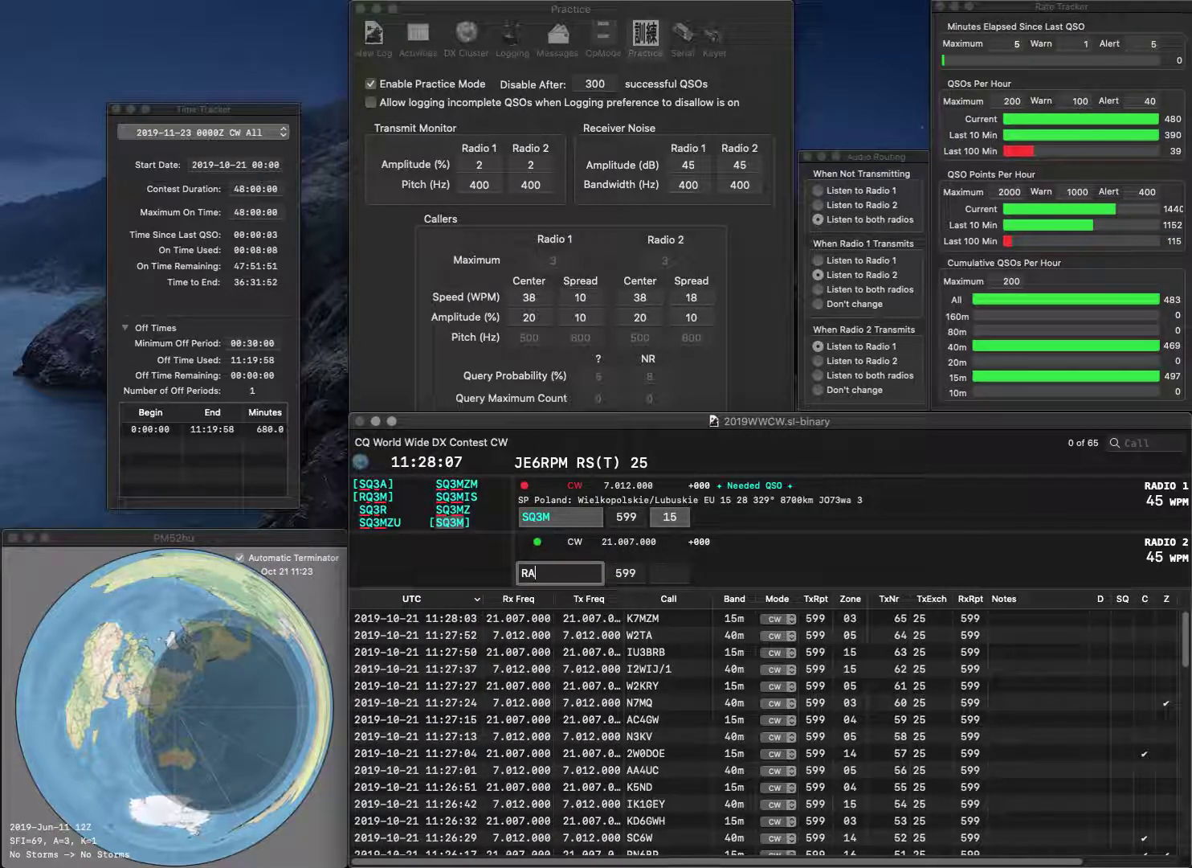
text(3V)
key(Return)
key(Tab)
key(Return)
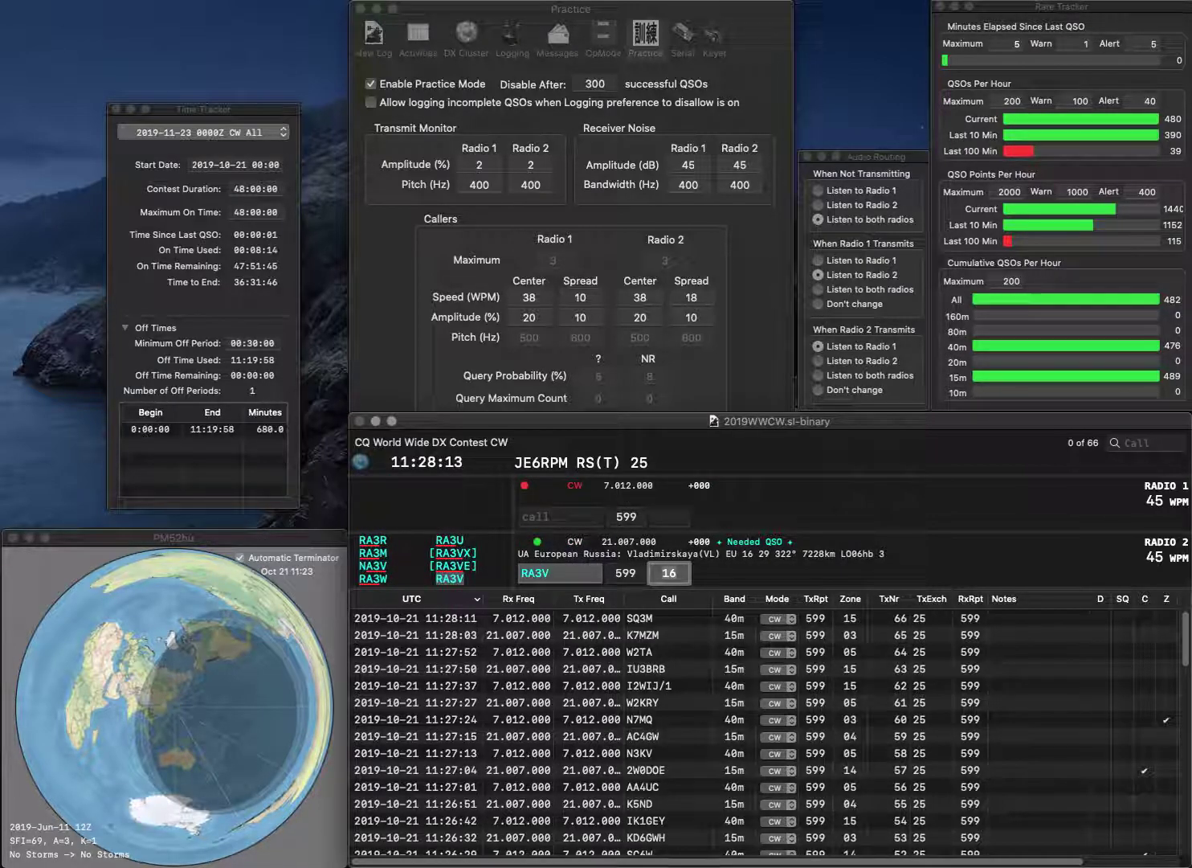
key(Return)
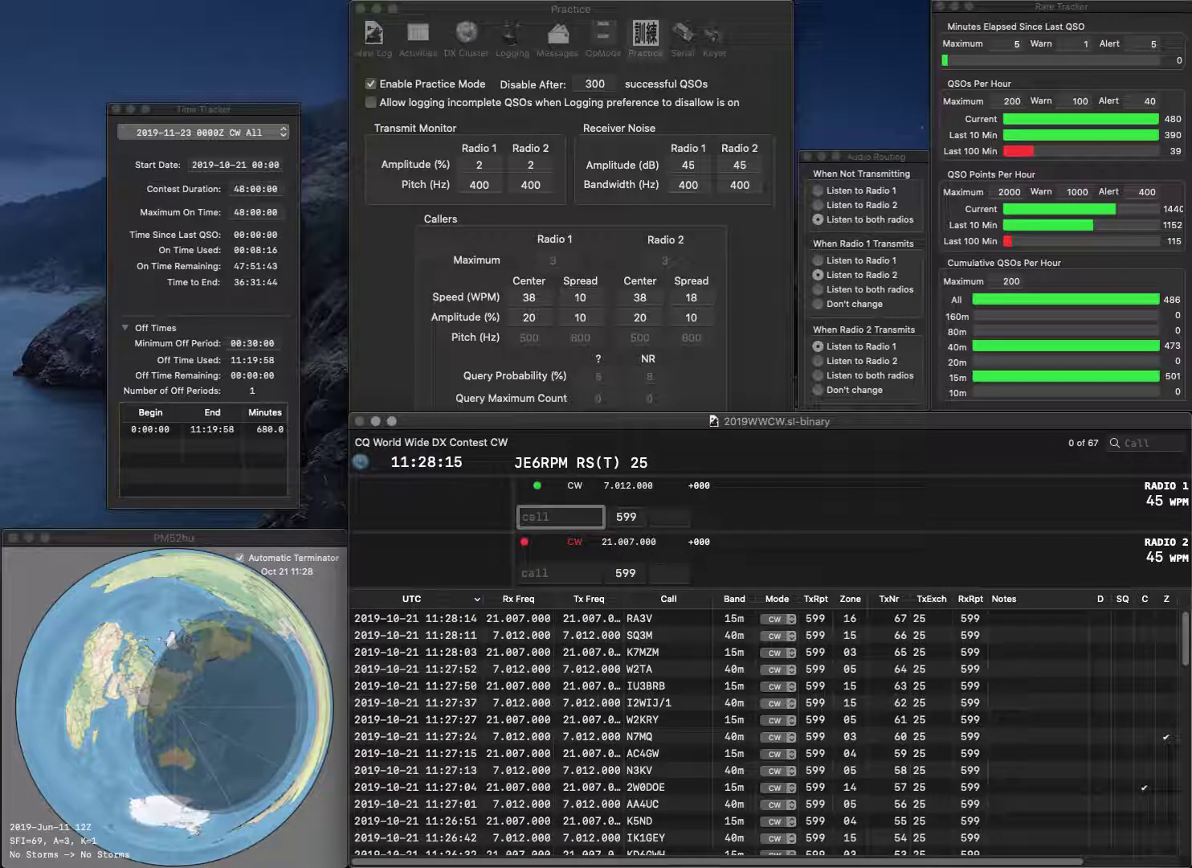
text(7TG)
key(BackSpace)
key(BackSpace)
key(BackSpace)
key(backslash)
text(1DD)
text(EA)
key(backslash)
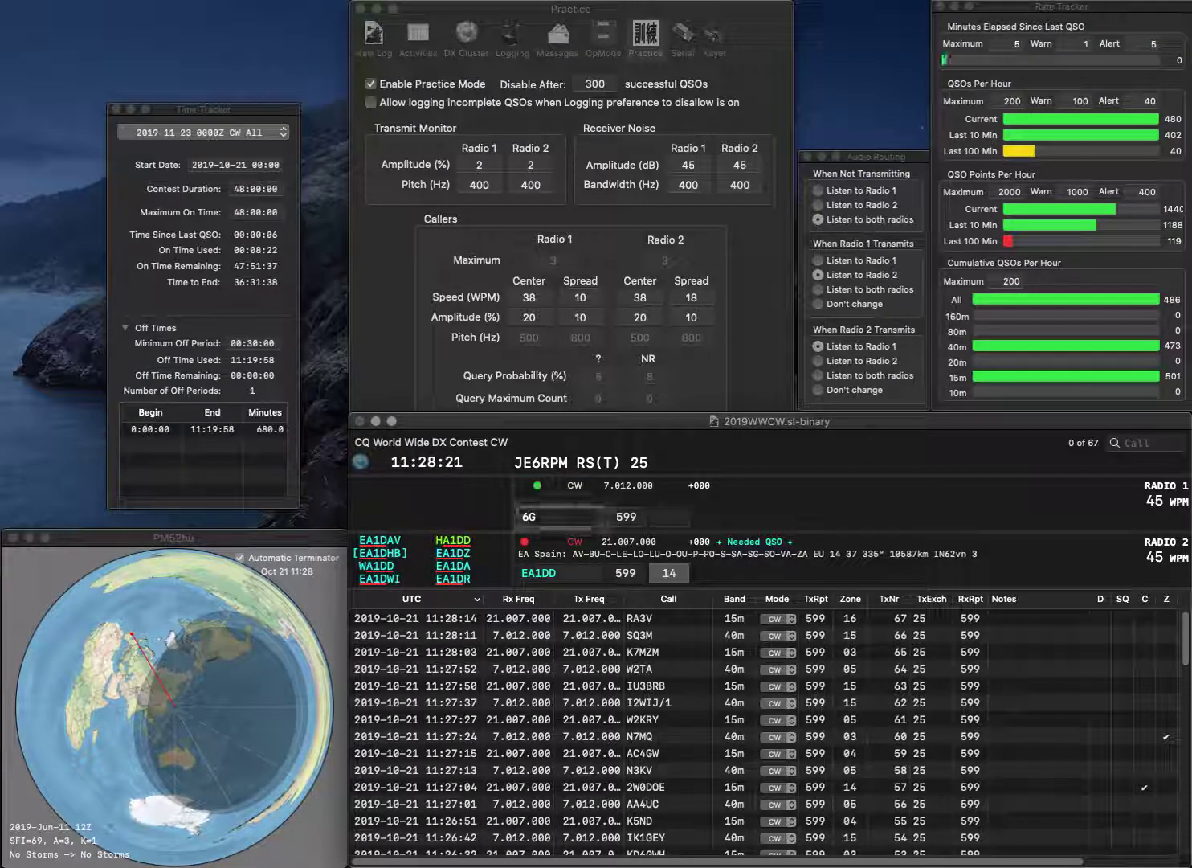
text(RG)
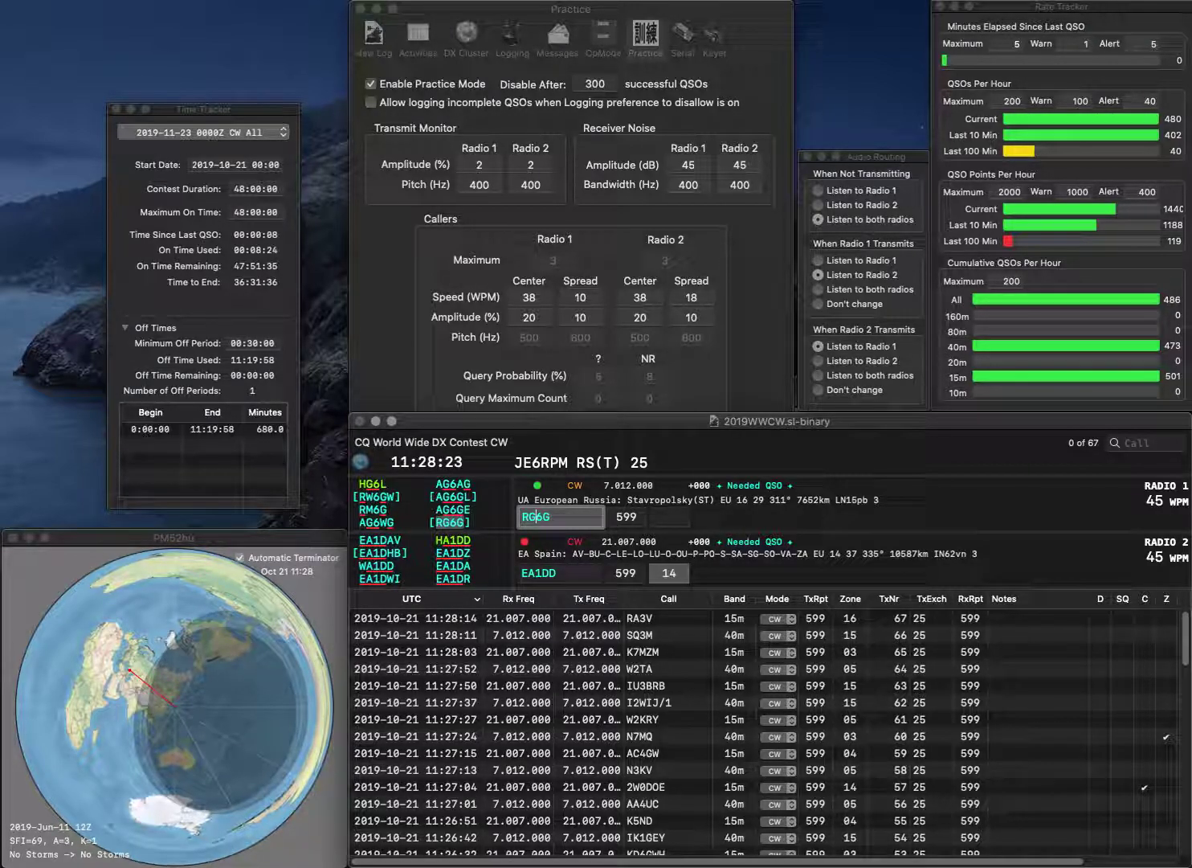
key(backslash)
key(BackSpace)
text(C)
key(backslash)
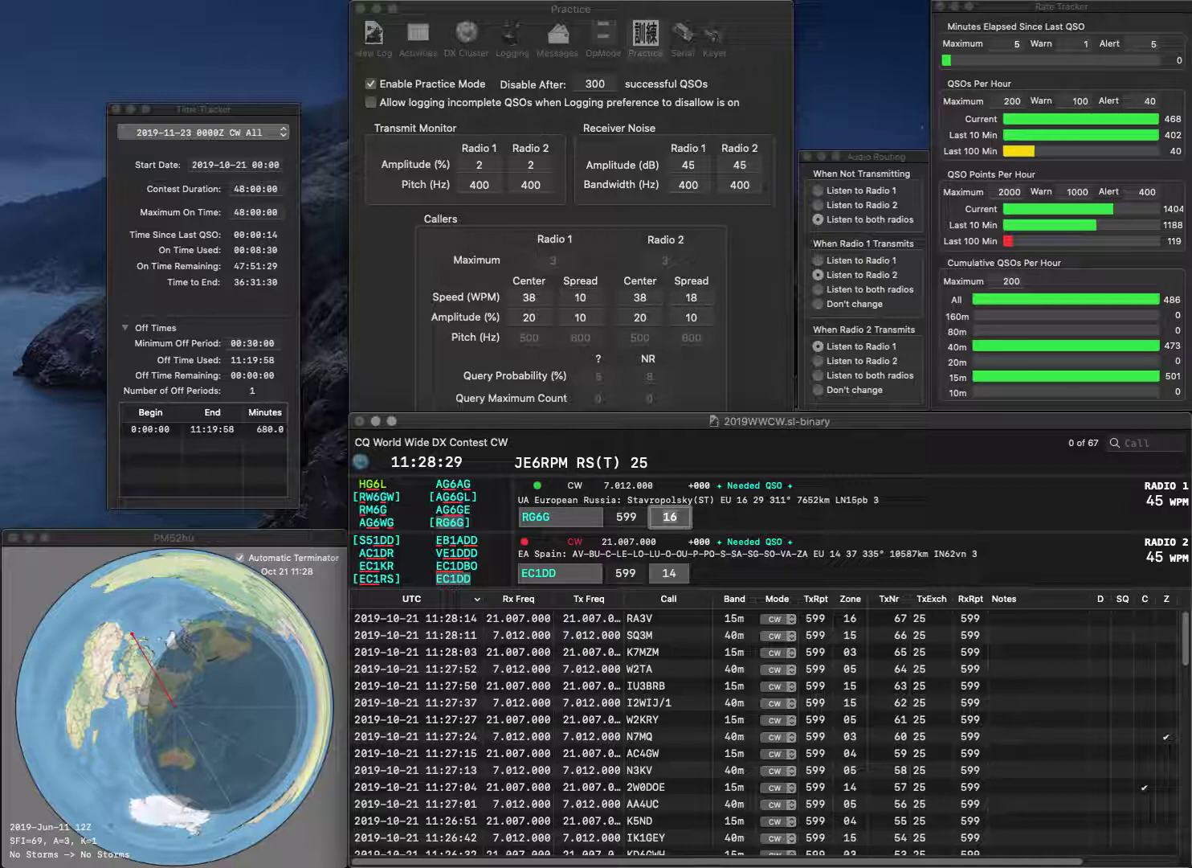
key(Return)
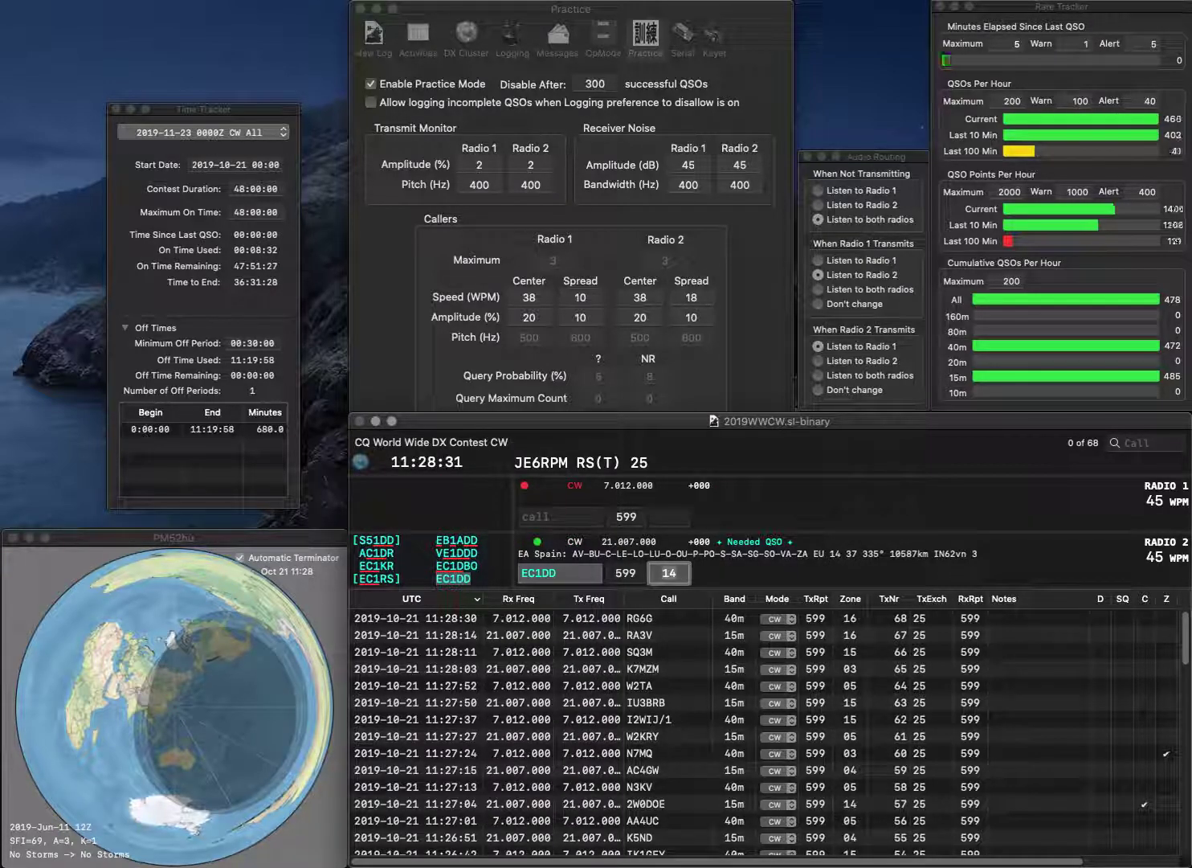
key(Return)
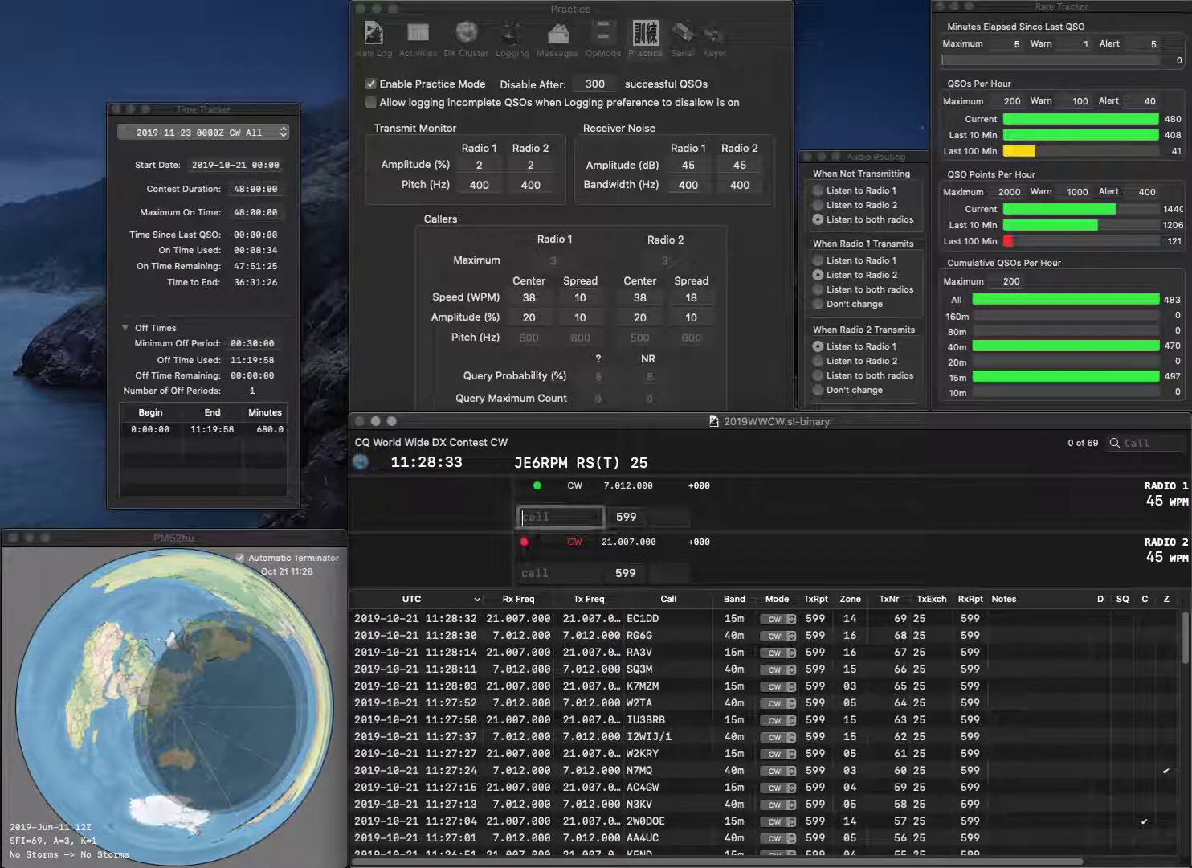
Enter AF6SA on Radio 1 and N4JM on Radio 2 with their exchanges sent, and log both contacts
text(AF6SA)
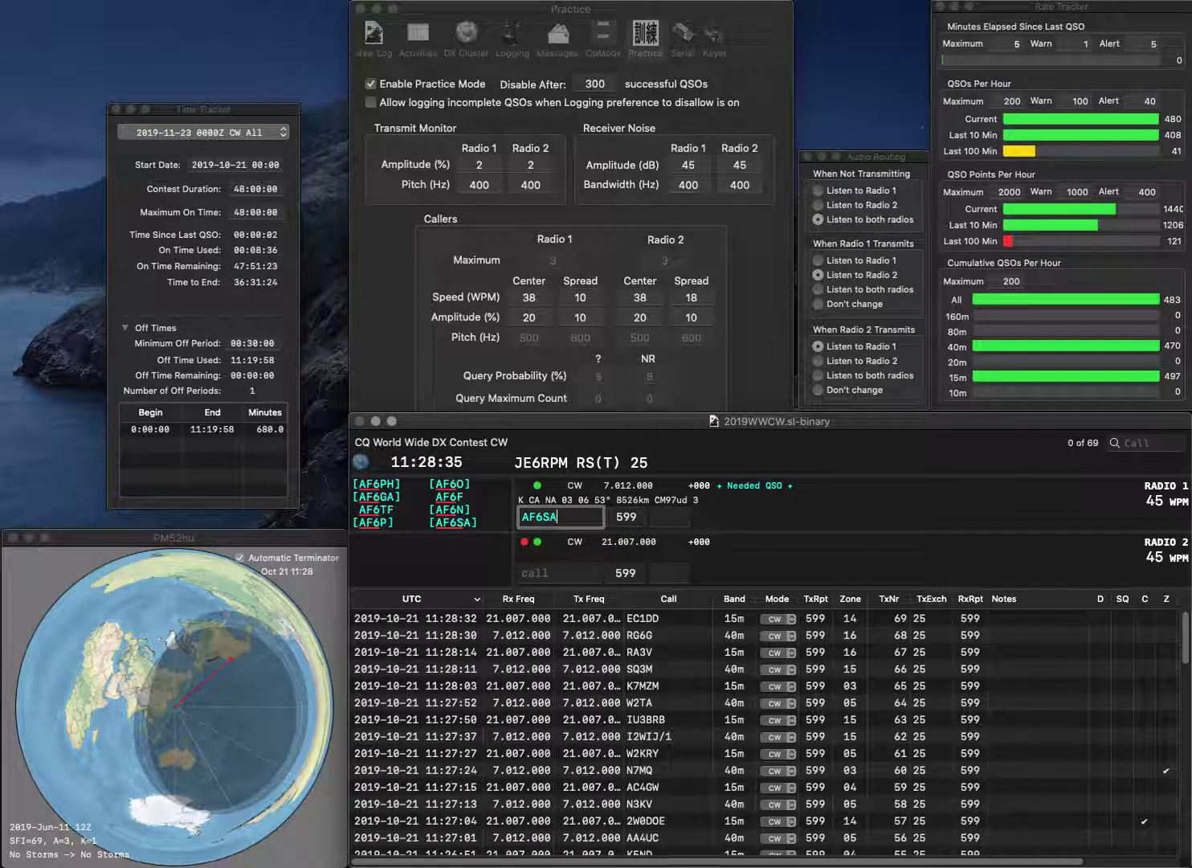
key(Return)
text(N4JM)
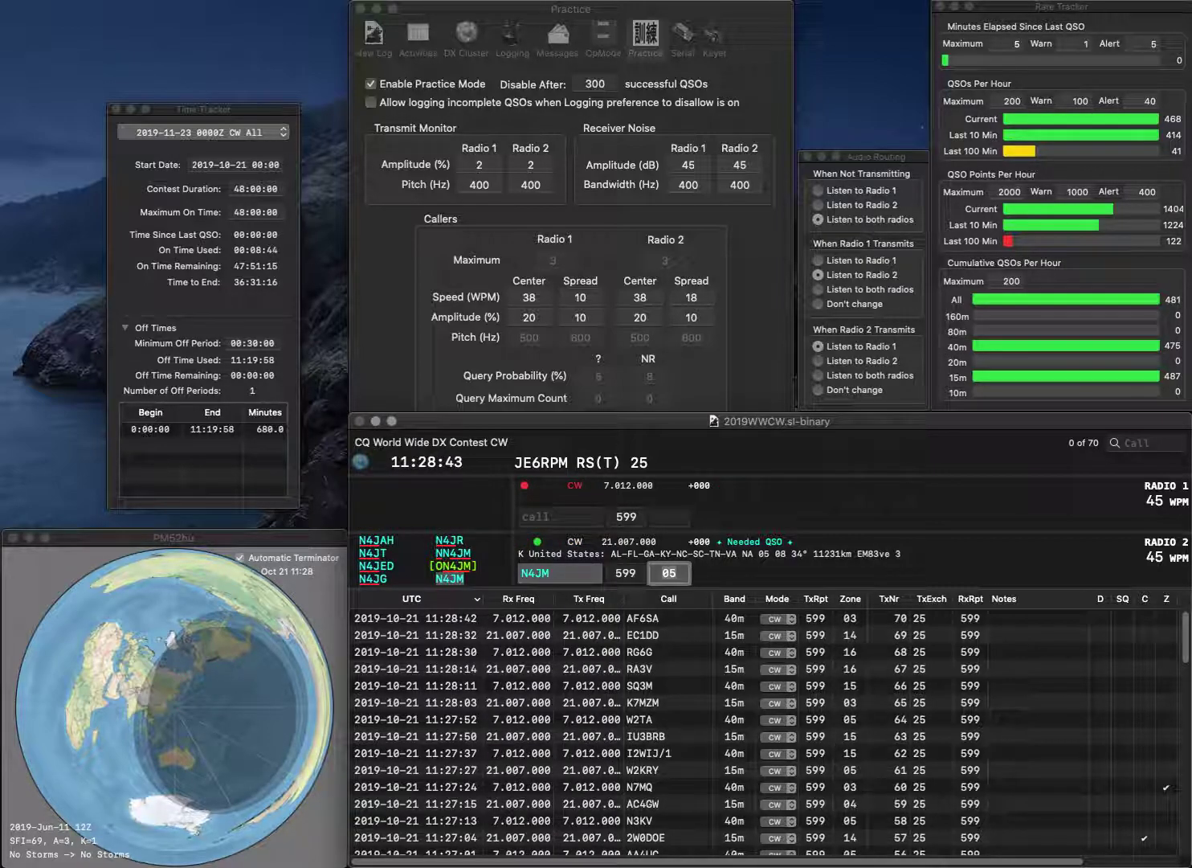
key(Return)
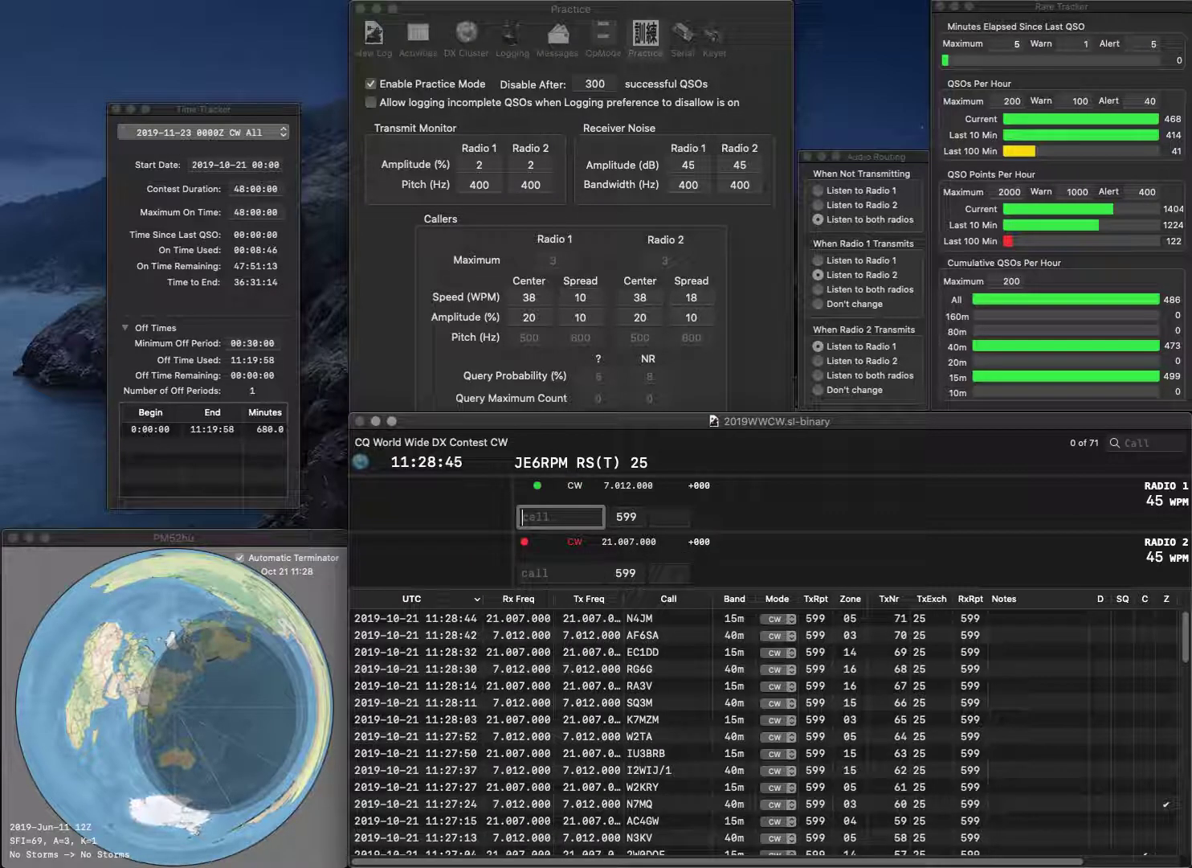
Enter the partial call 1ANK on Radio 1 and SV1AAK on Radio 2, sending to both stations
text(1ANK)
key(Return)
text(1)
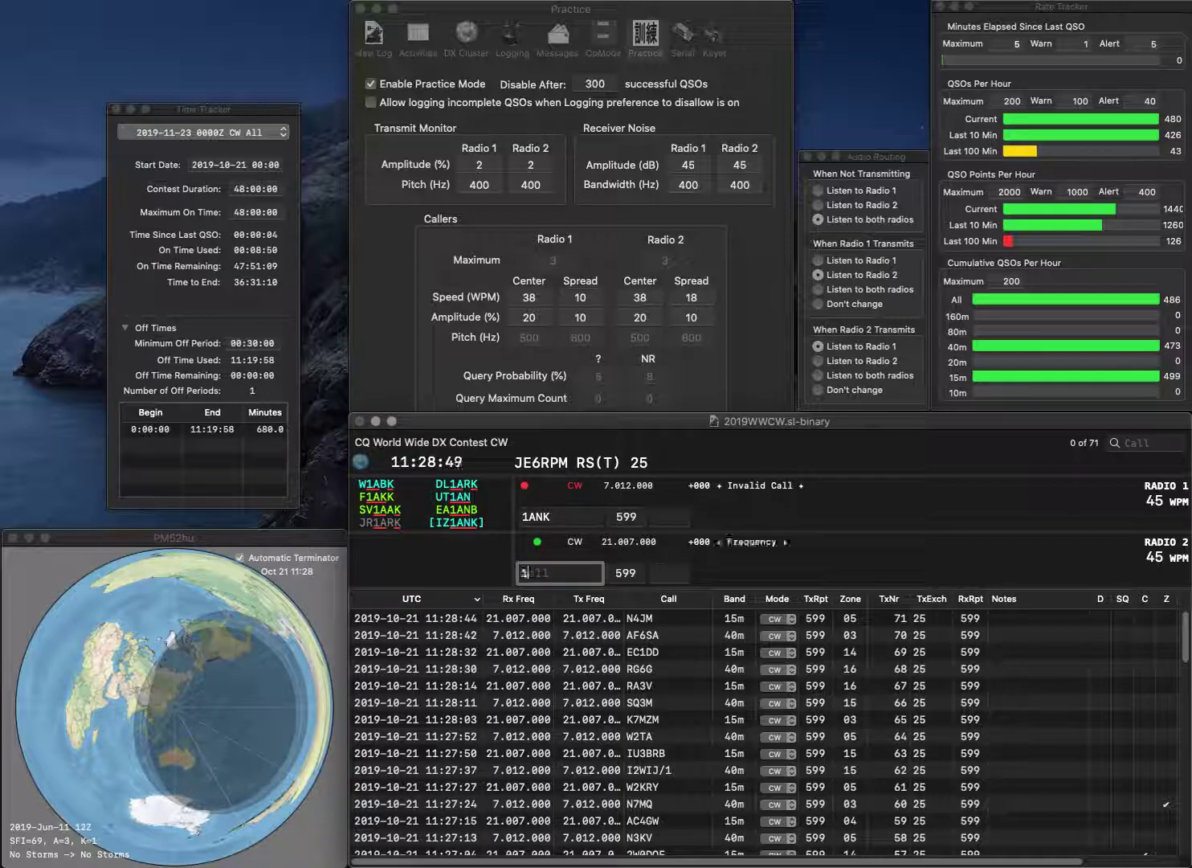
text(AAKSV)
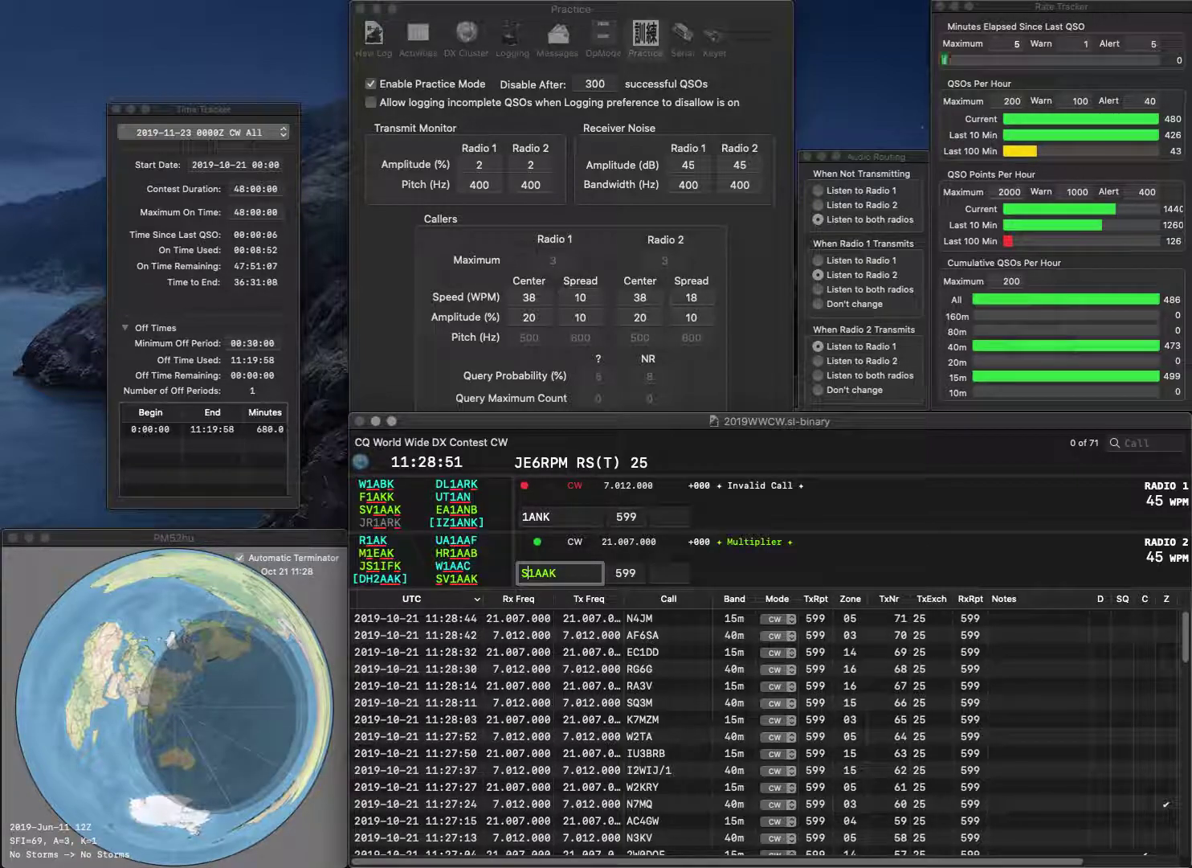
key(Return)
text(IZ)
key(Return)
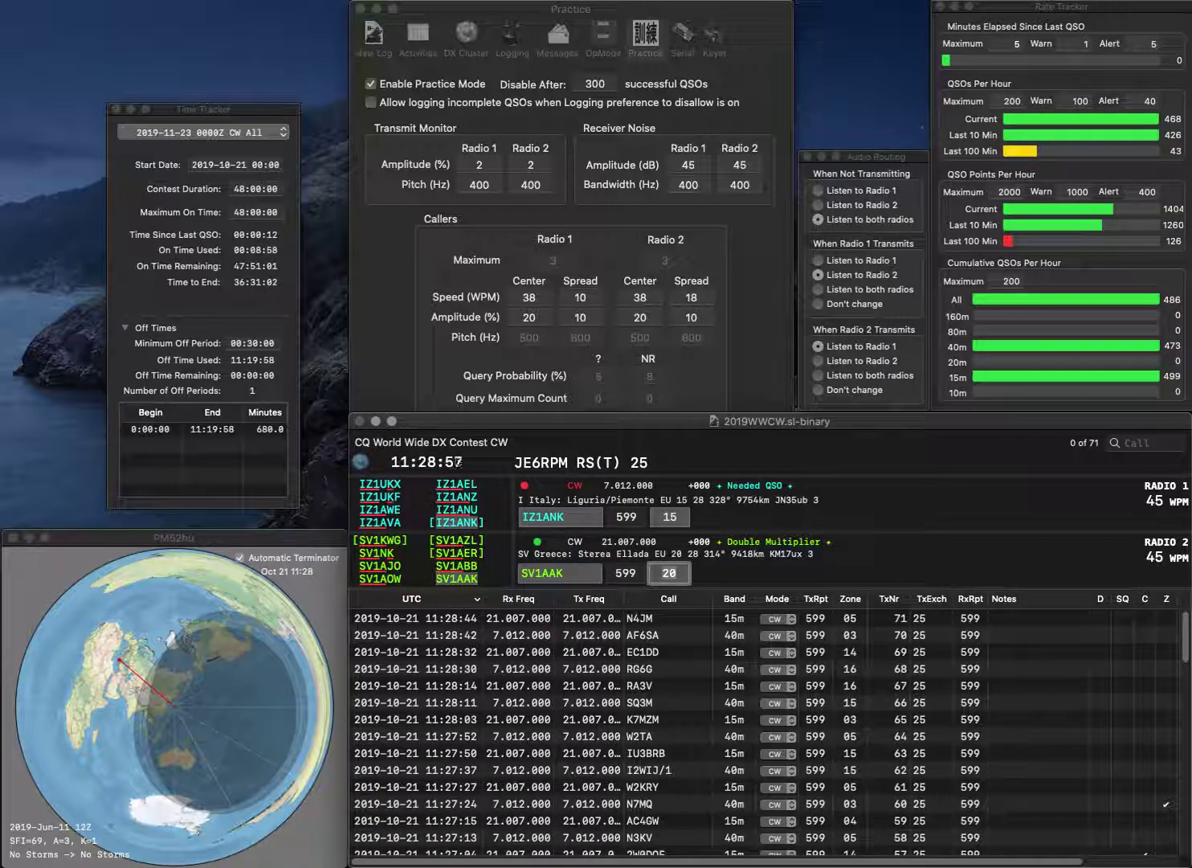
key(Return)
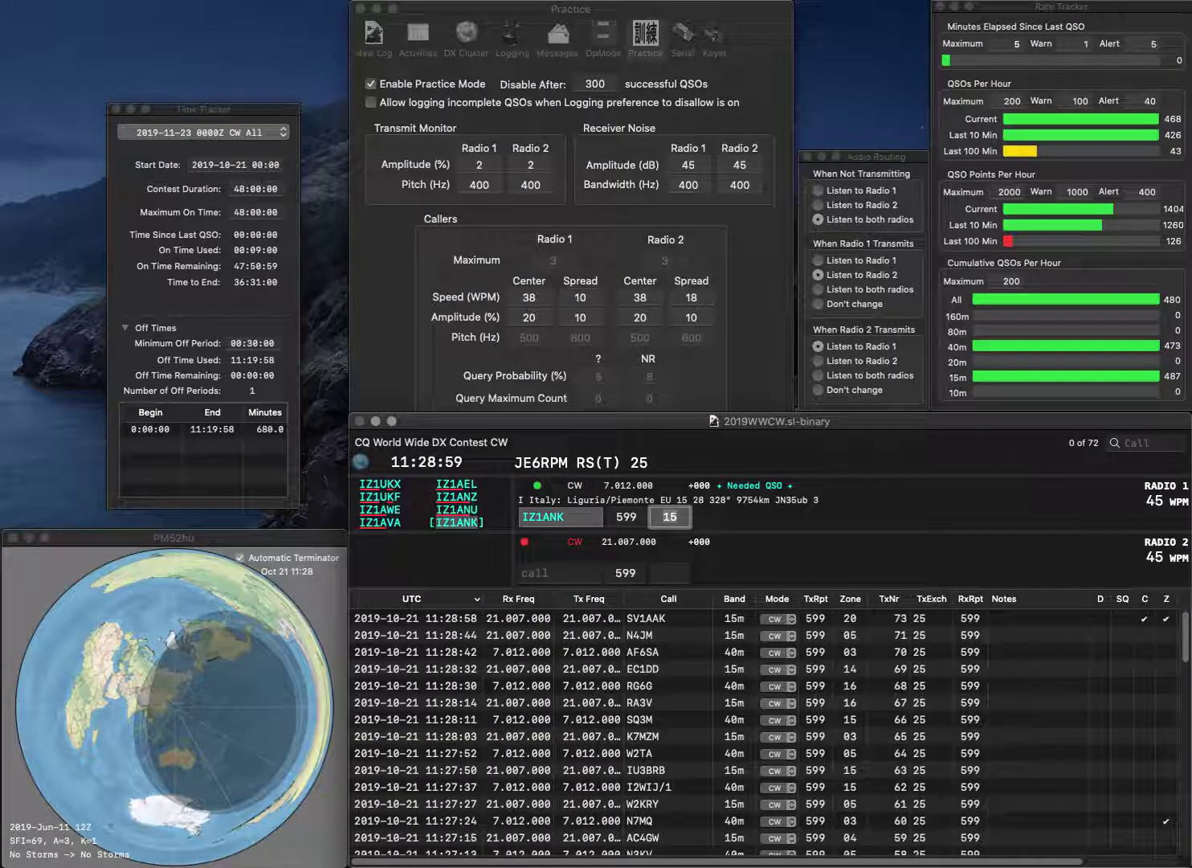
key(Return)
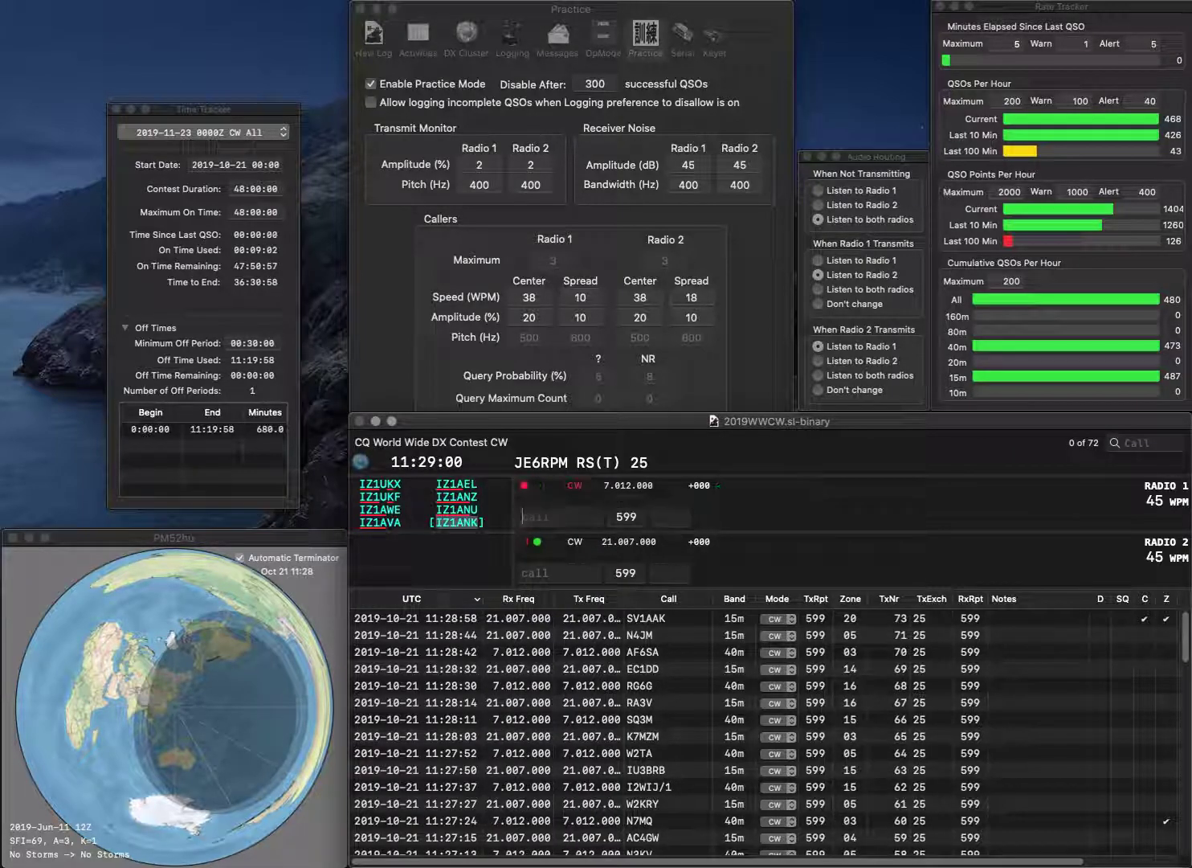
text(NC4RY)
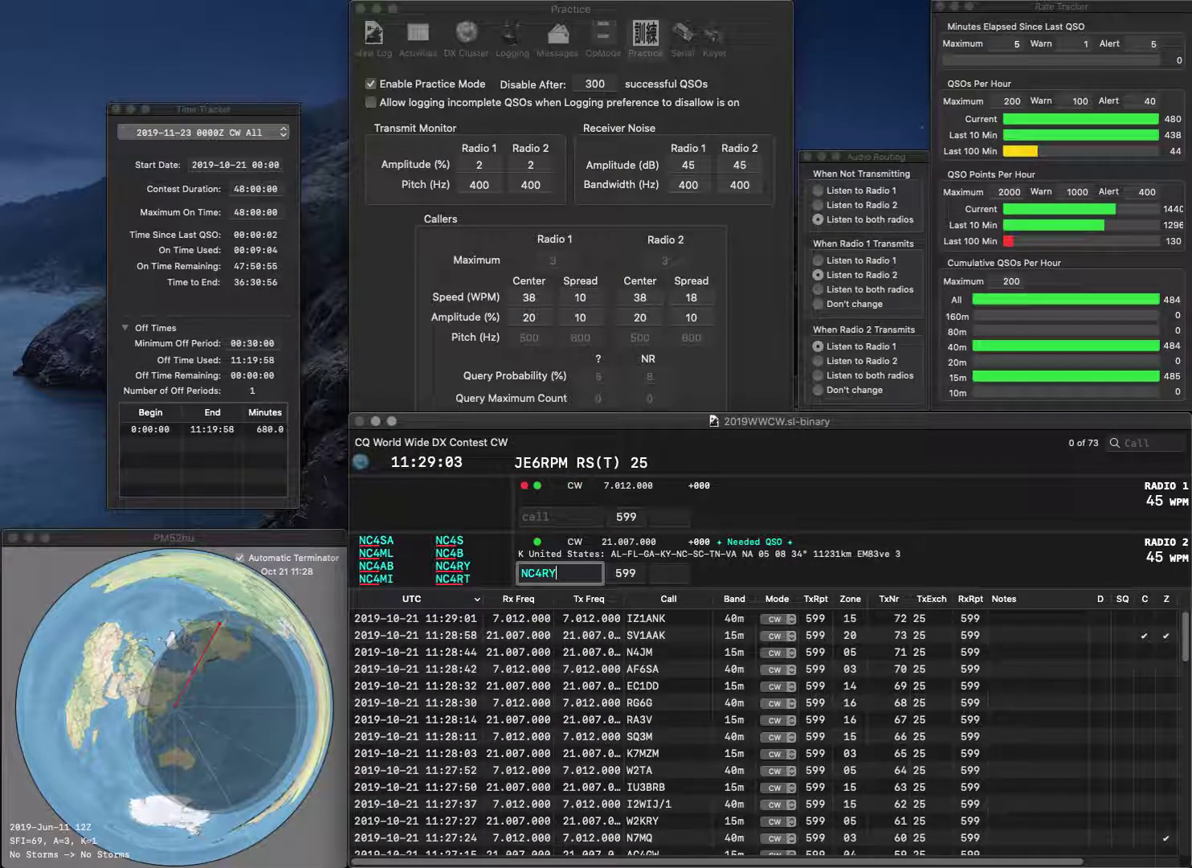
key(Return)
text(SB3Z)
key(Return)
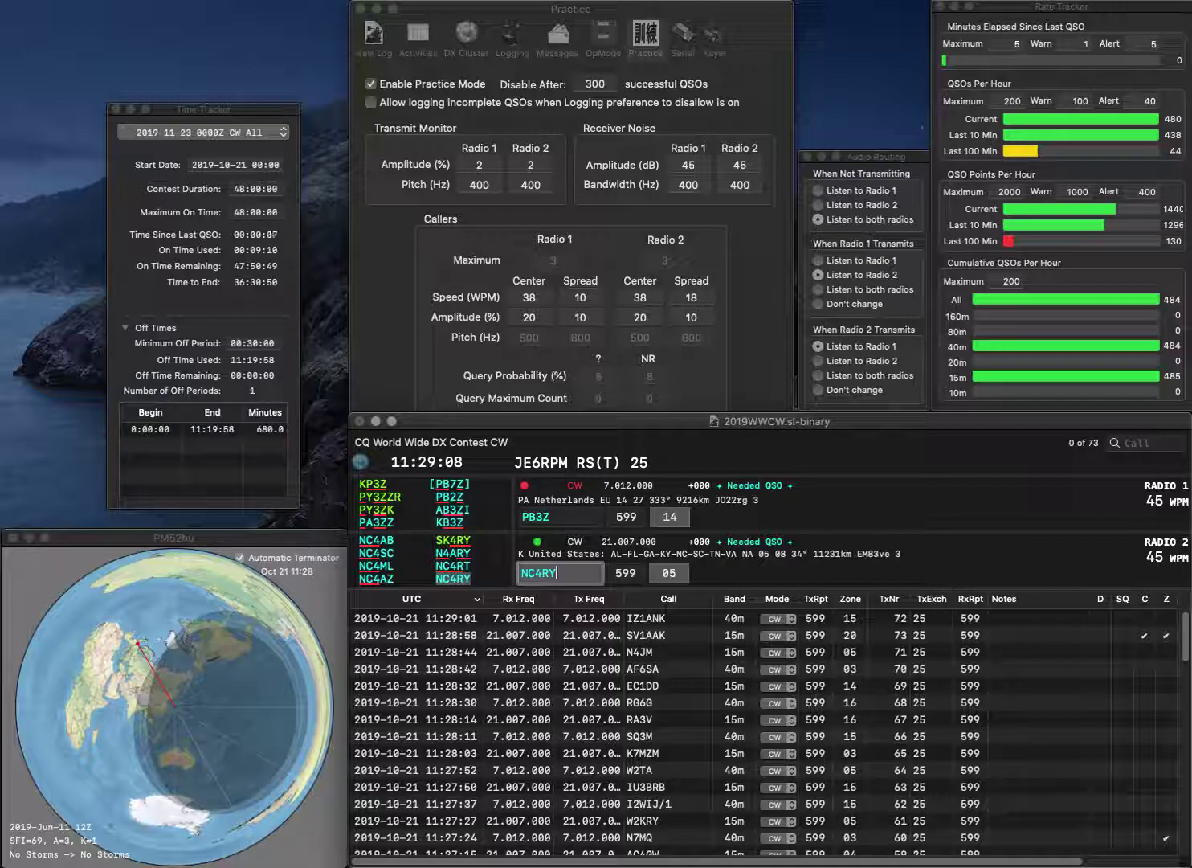
key(Return)
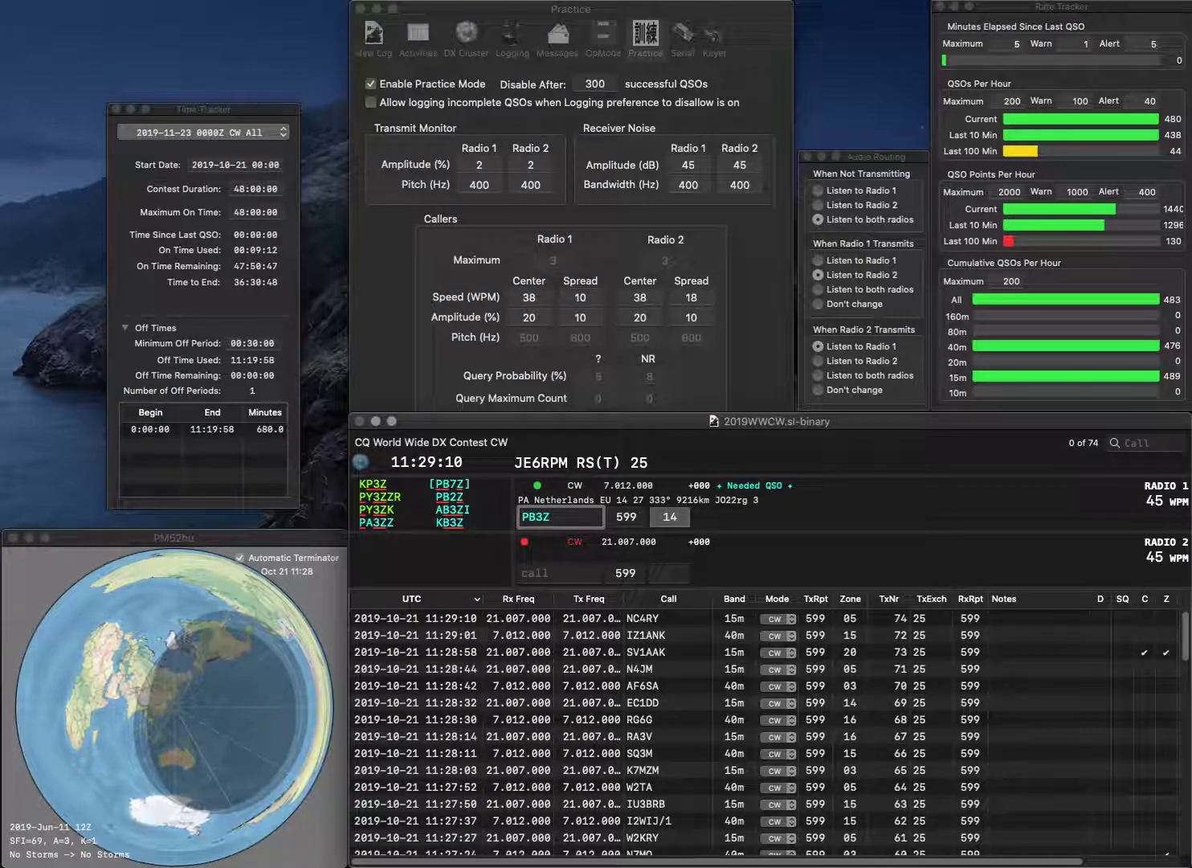
Correct the Radio 1 call to PB2Z and send the exchange to that station
click(528, 517)
key(BackSpace)
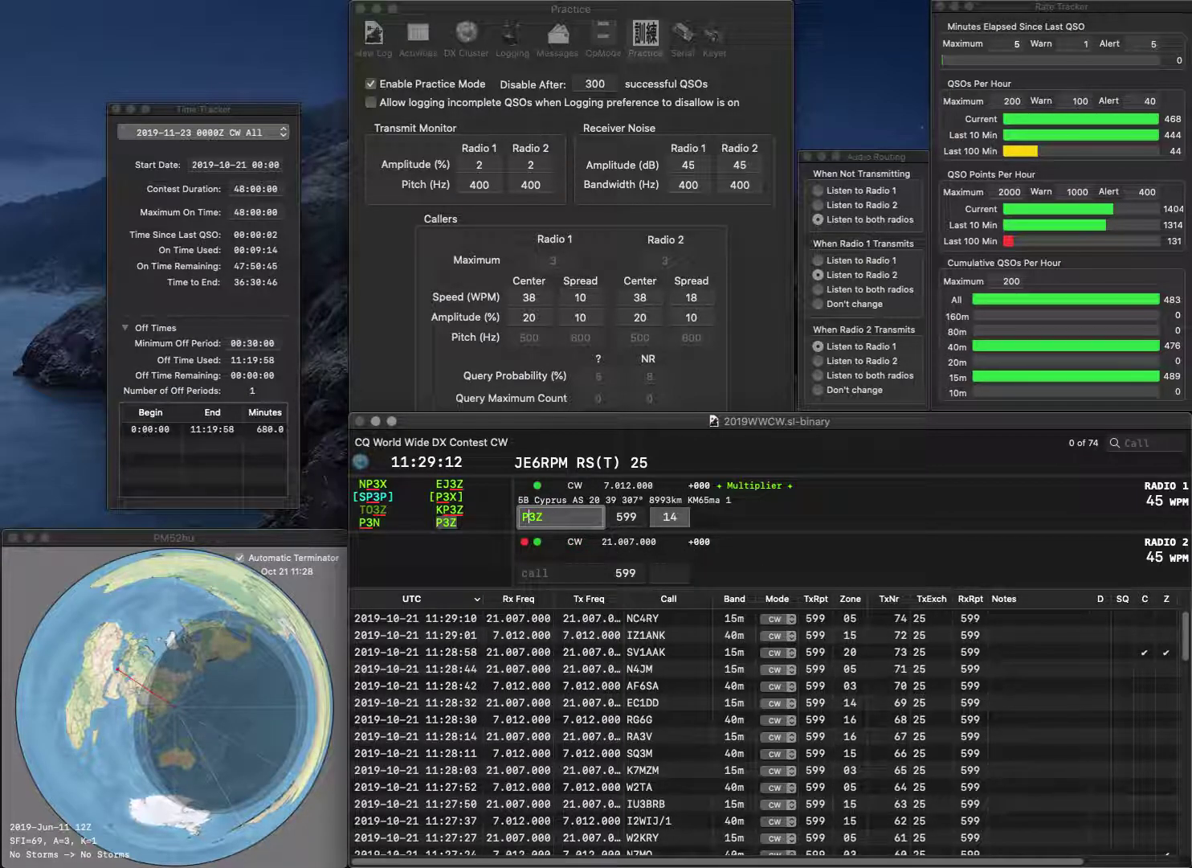
text(B)
key(Right)
key(BackSpace)
text(2)
key(Return)
key(Up)
key(Return)
text(RW)
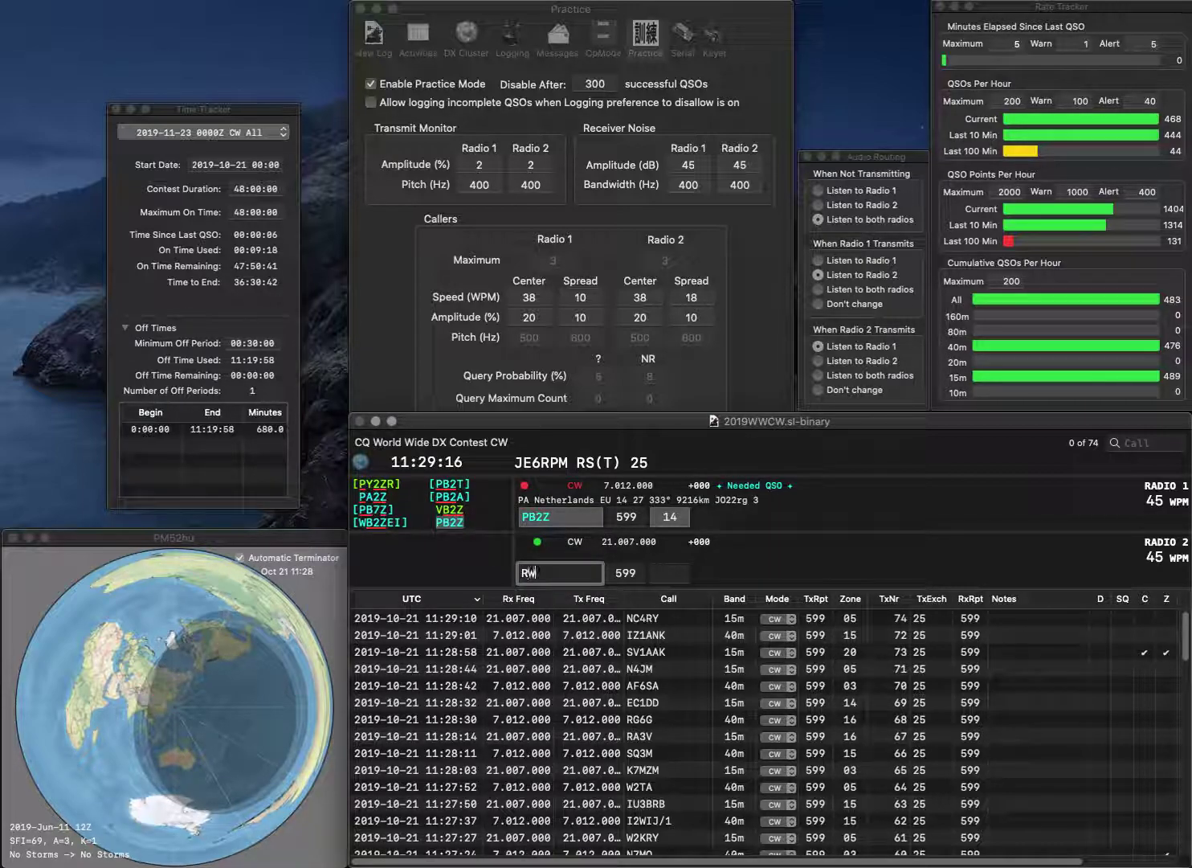
text(4HFH)
key(Return)
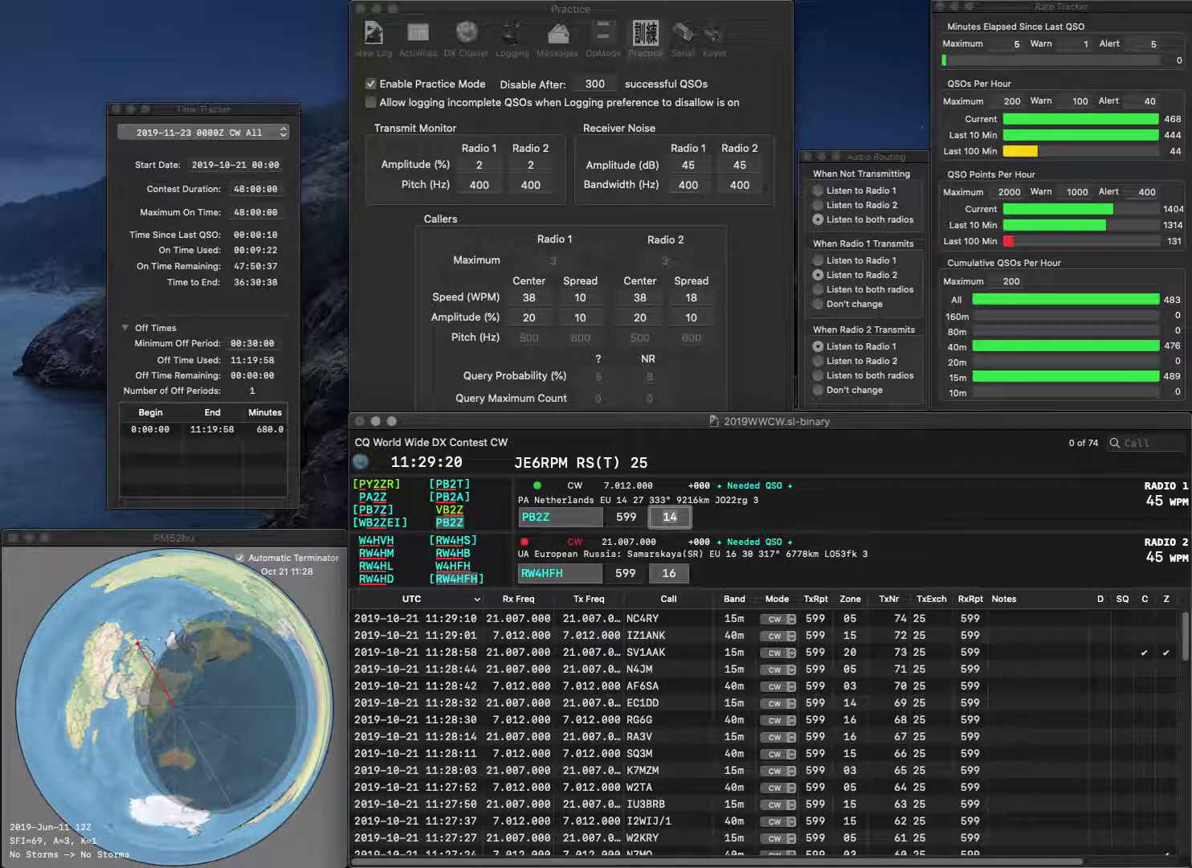
key(Return)
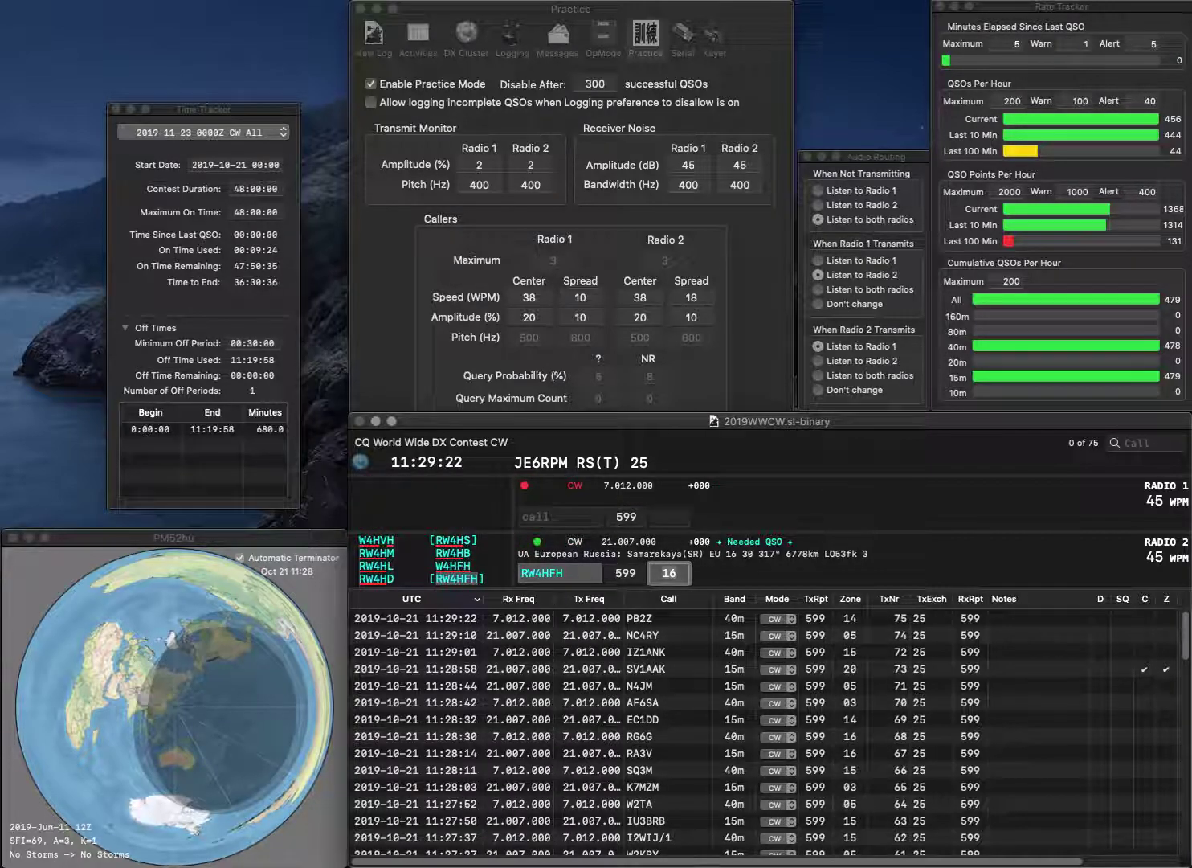
key(Return)
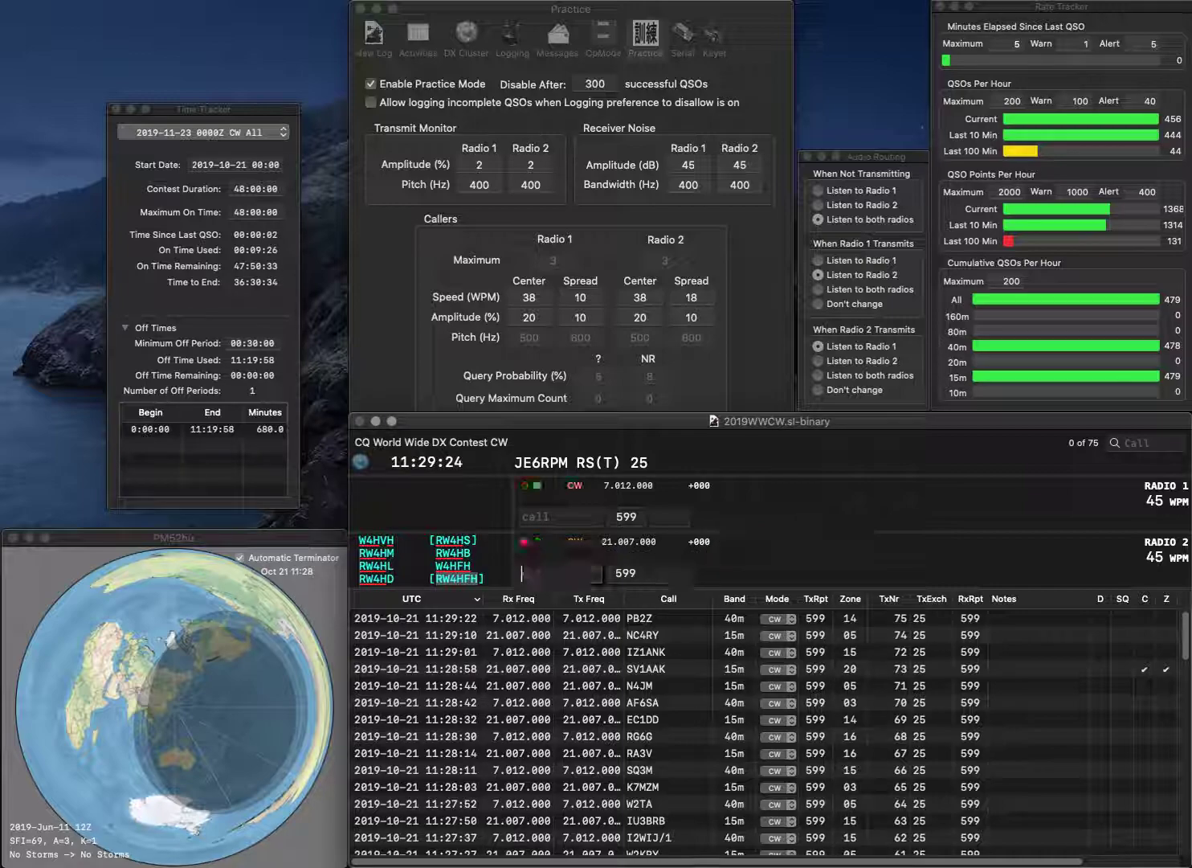
text(SQ4)
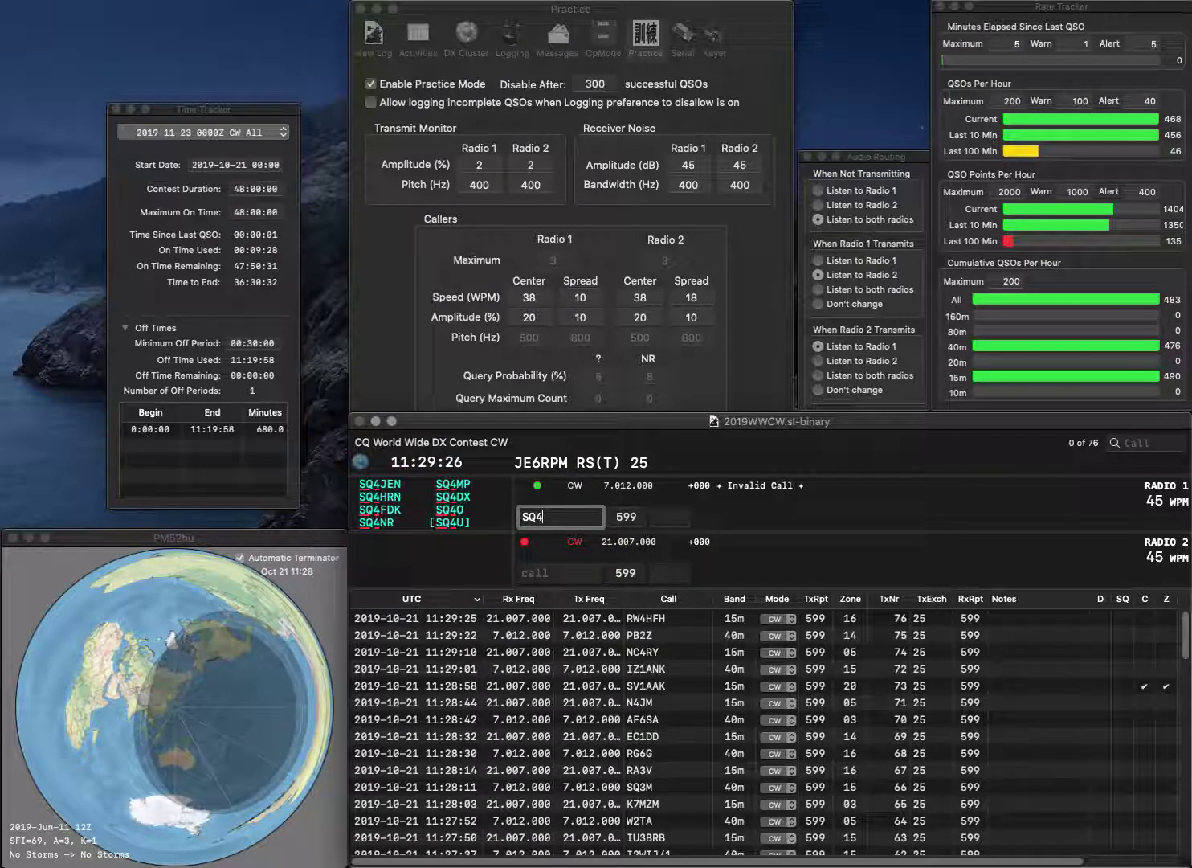
text(JUM)
key(Return)
text(JE1CSW)
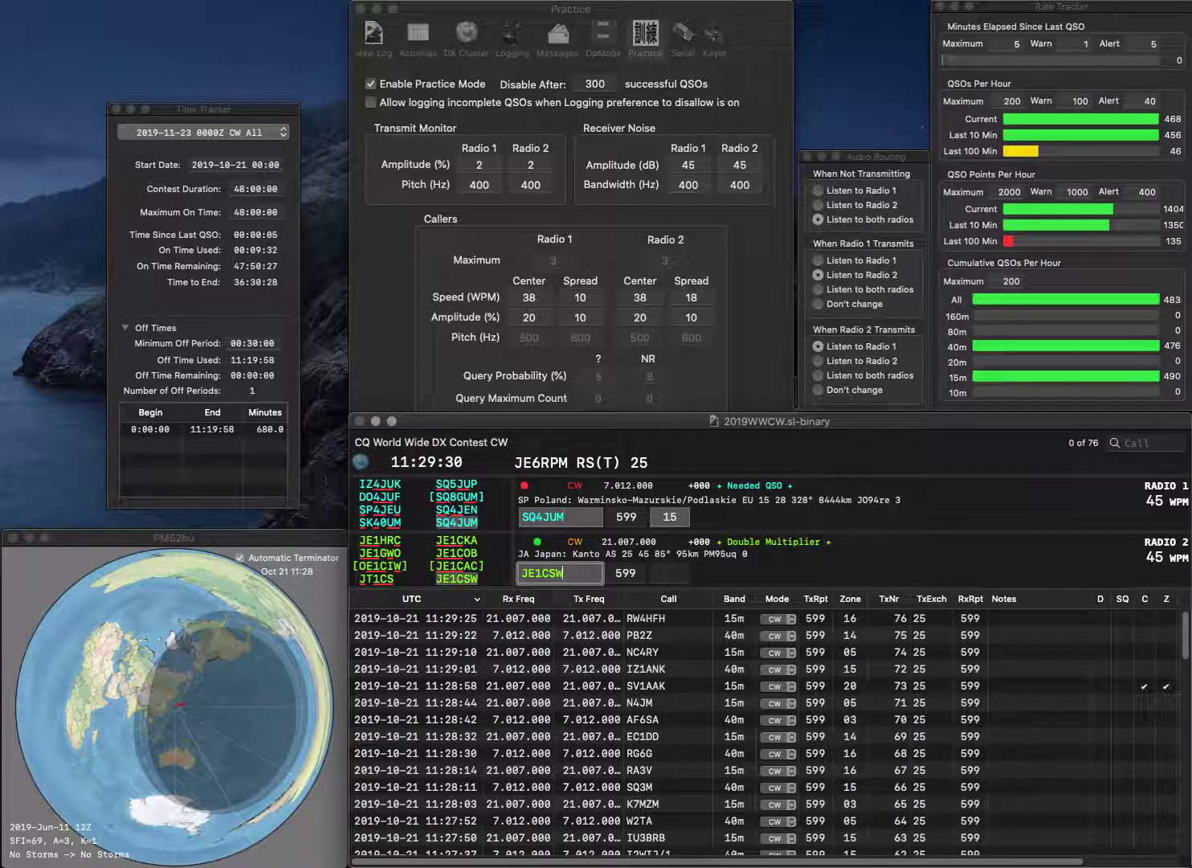
key(Return)
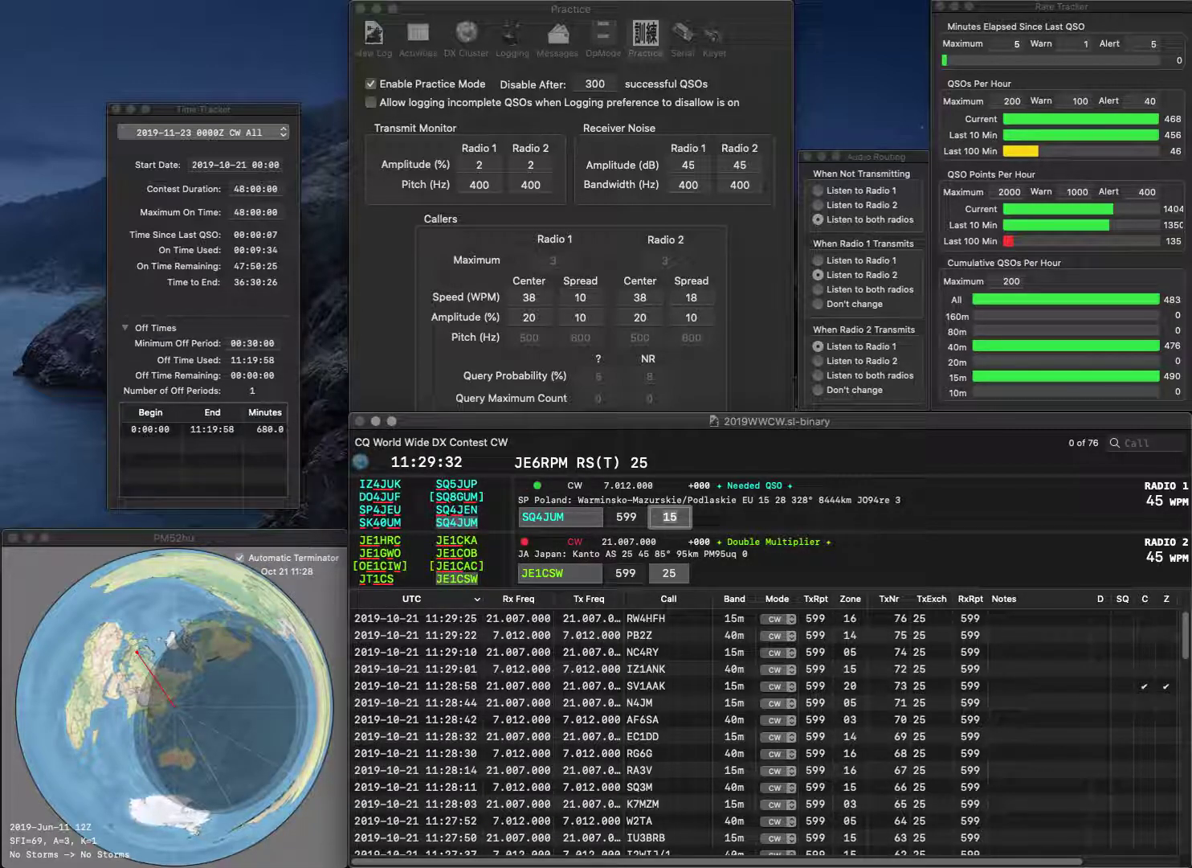
key(Return)
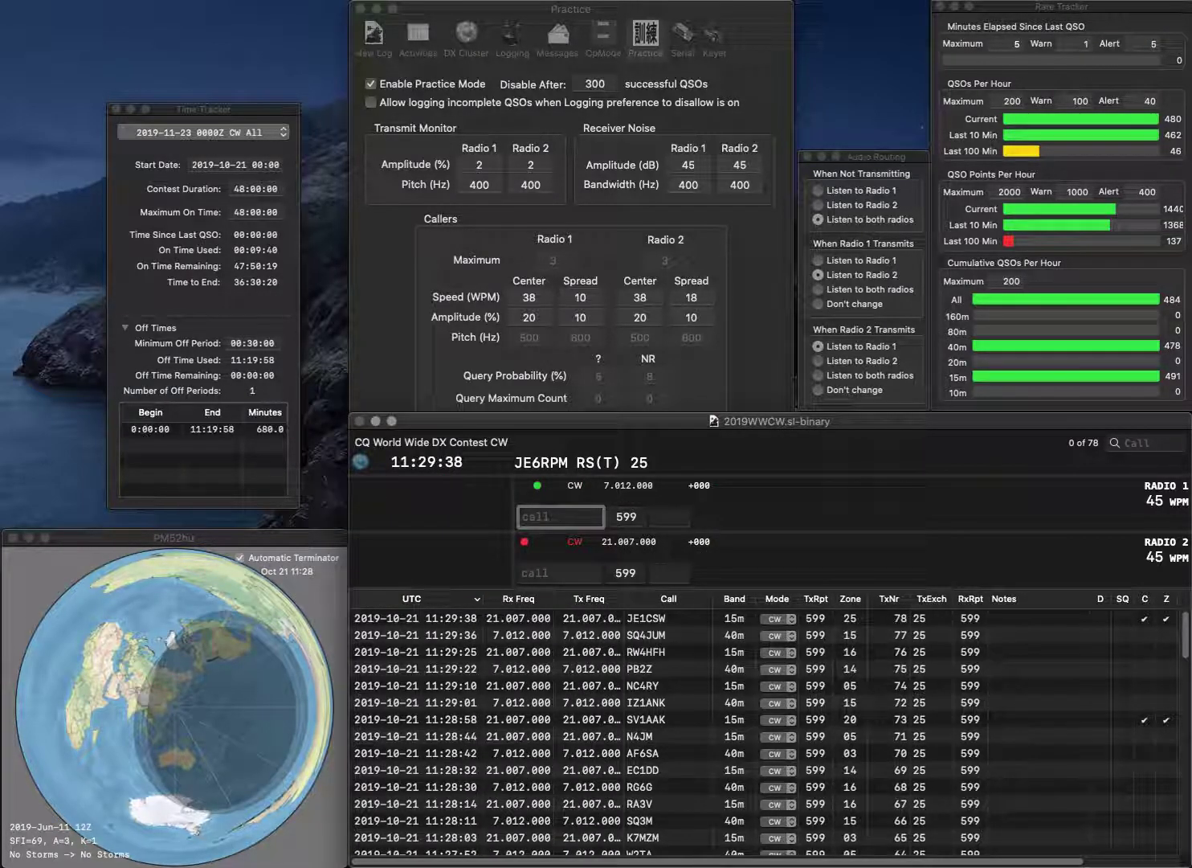
text(3)
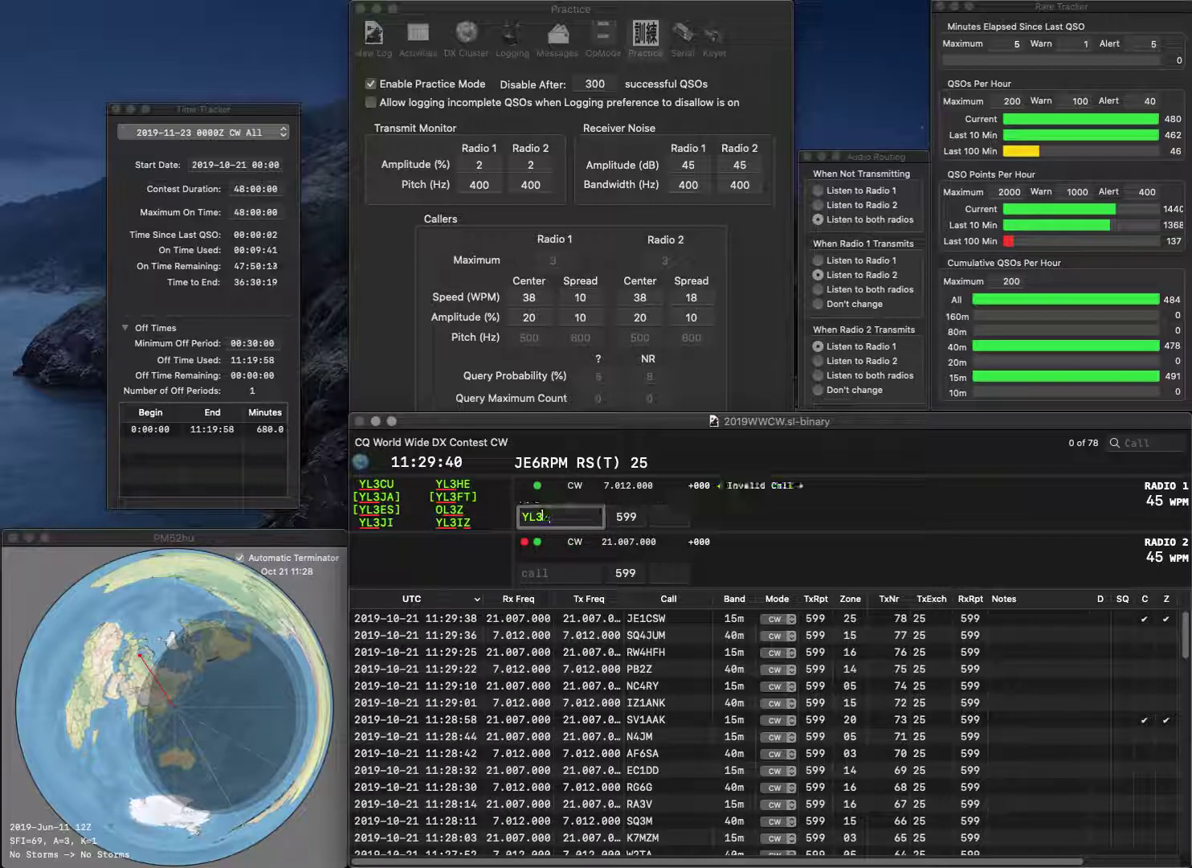
text(GAZ)
key(Return)
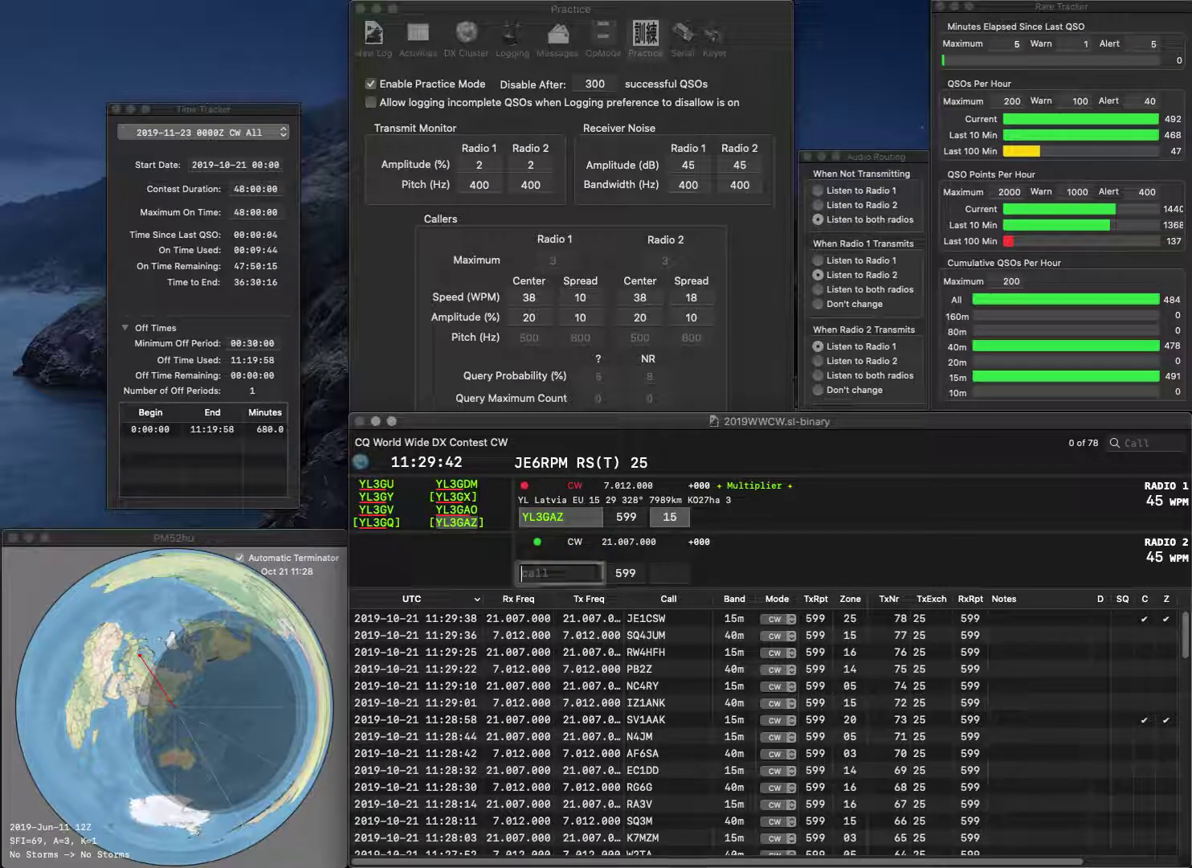
text(G6UWK)
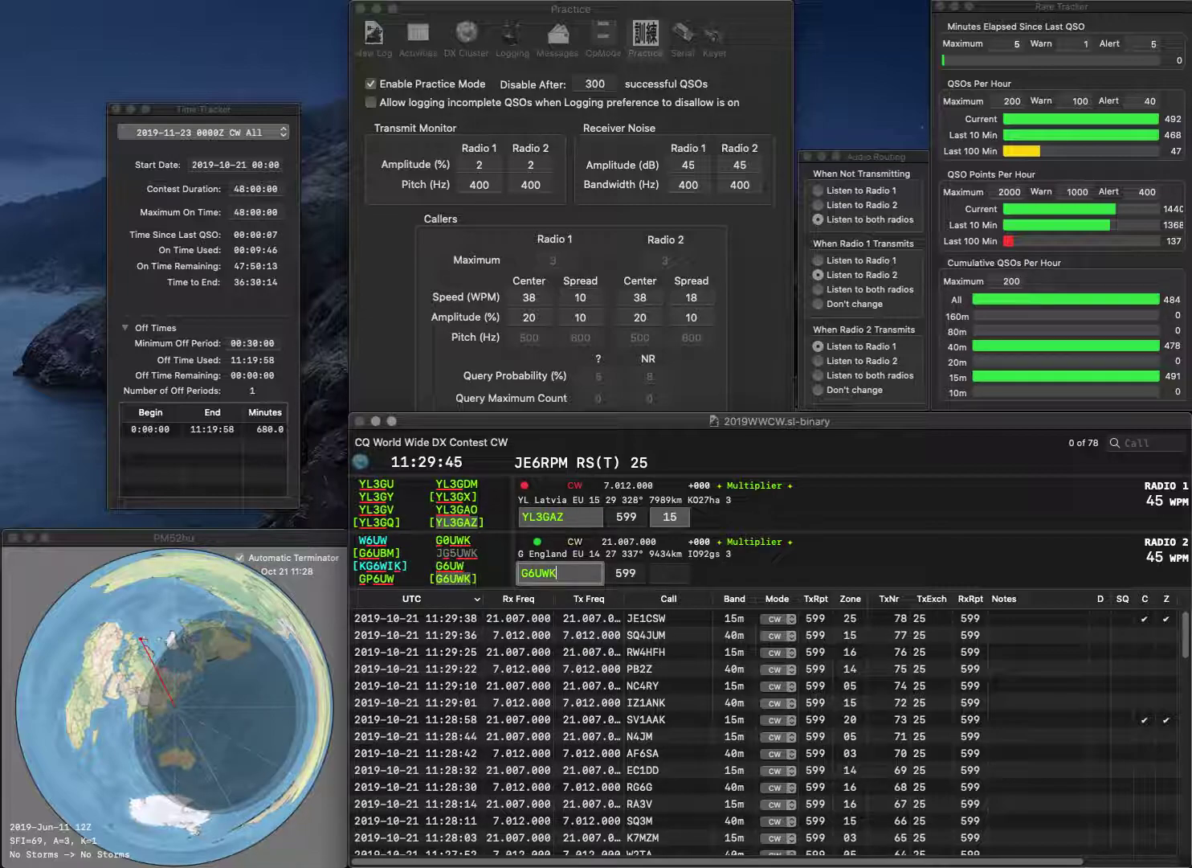
key(Return)
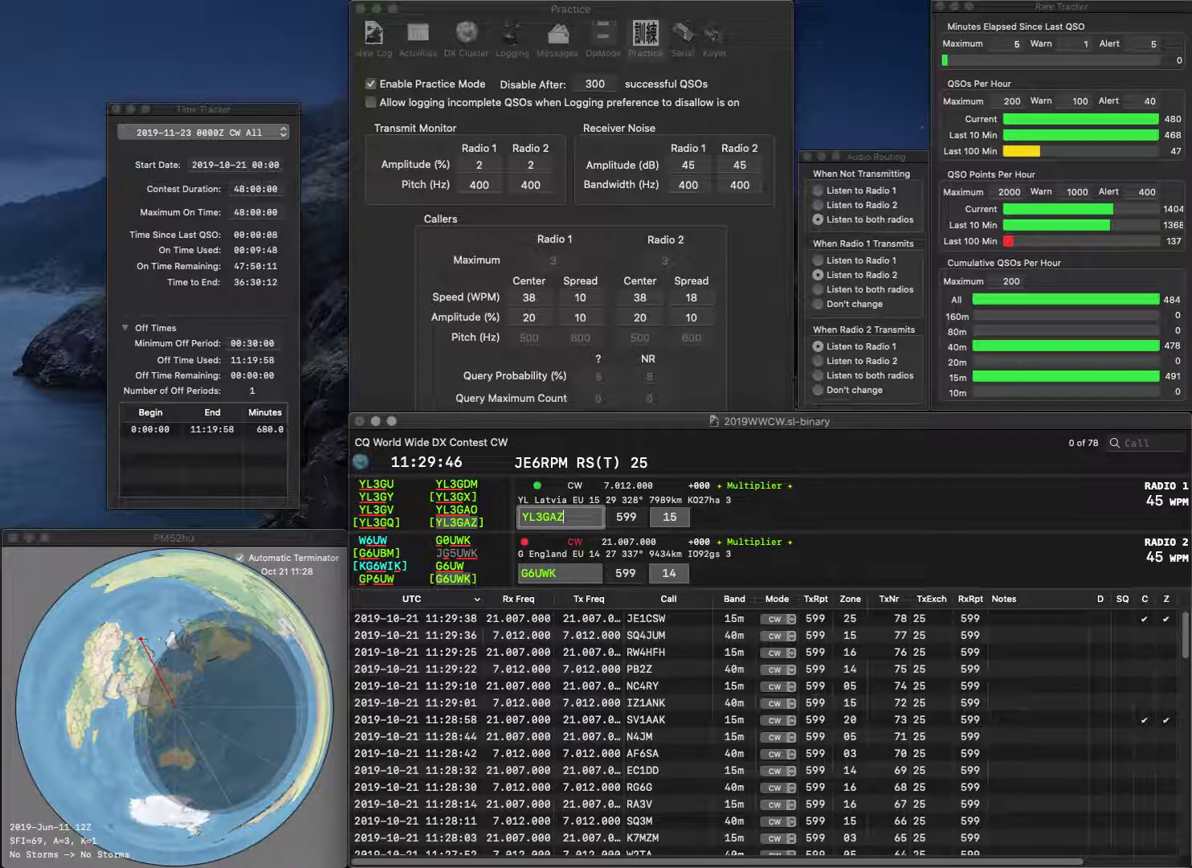
key(Tab)
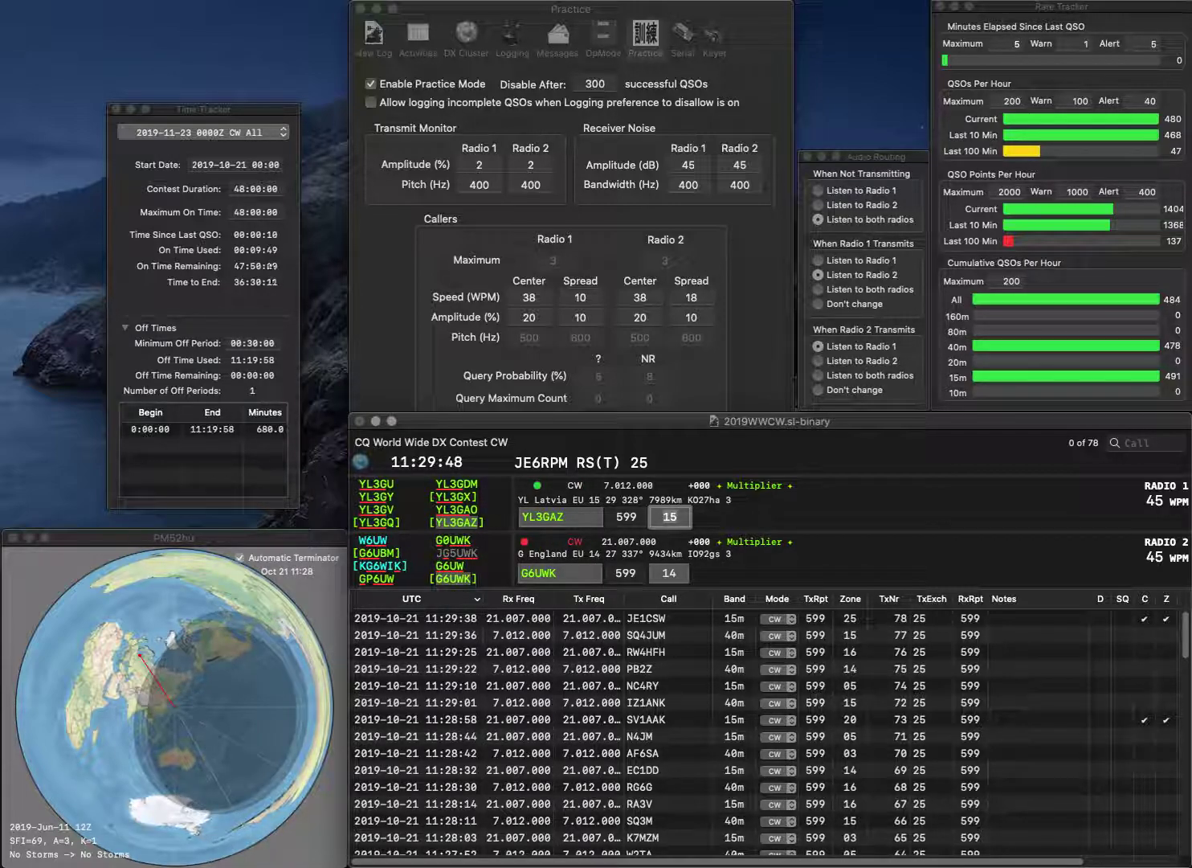
key(Return)
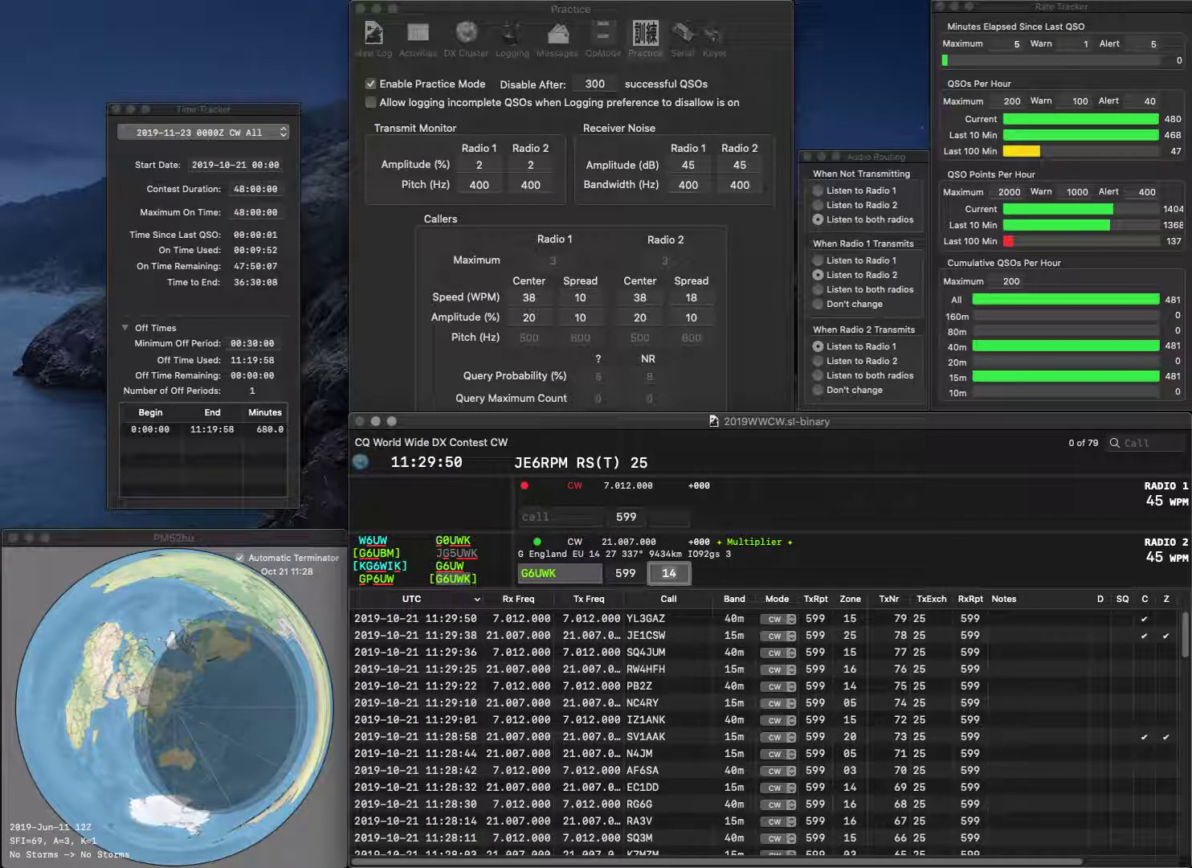
key(Return)
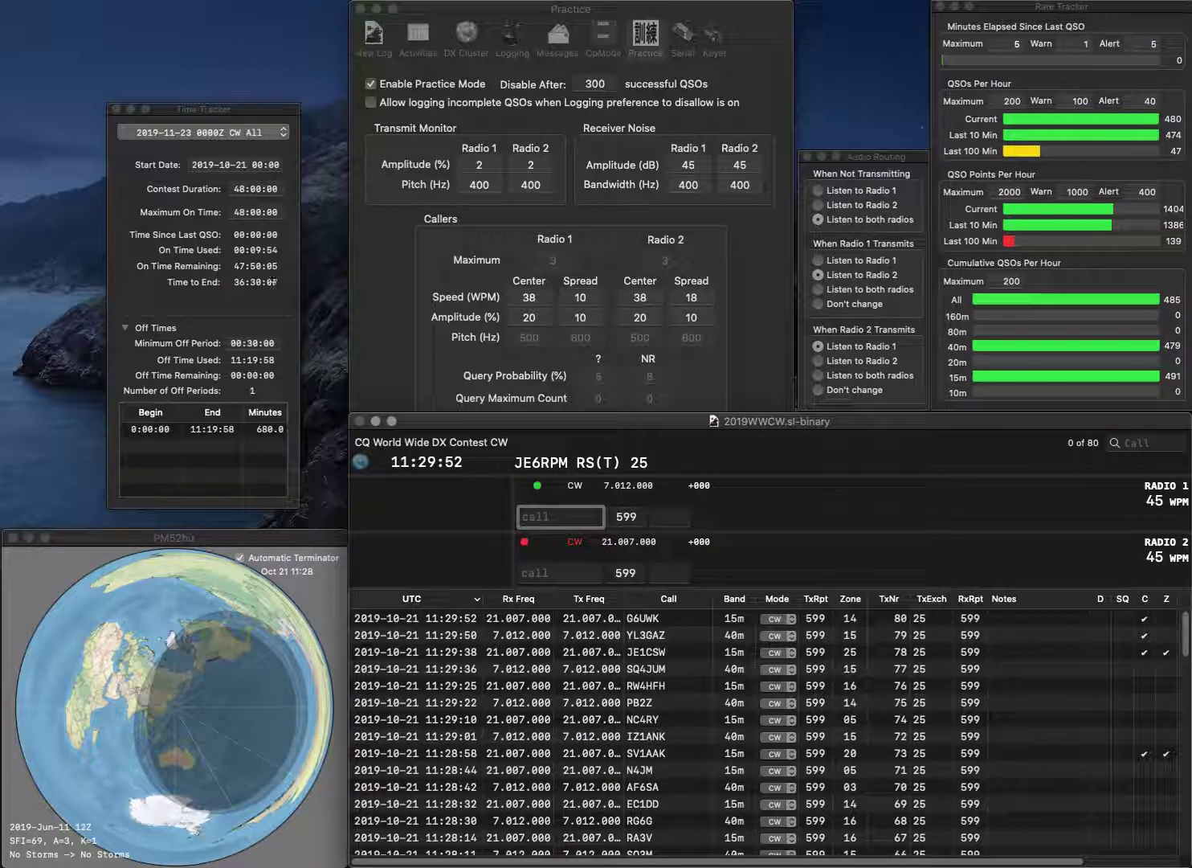
Enter JI7VVQ on Radio 1 and send the exchange to that station
text(WJI)
key(Left)
key(Left)
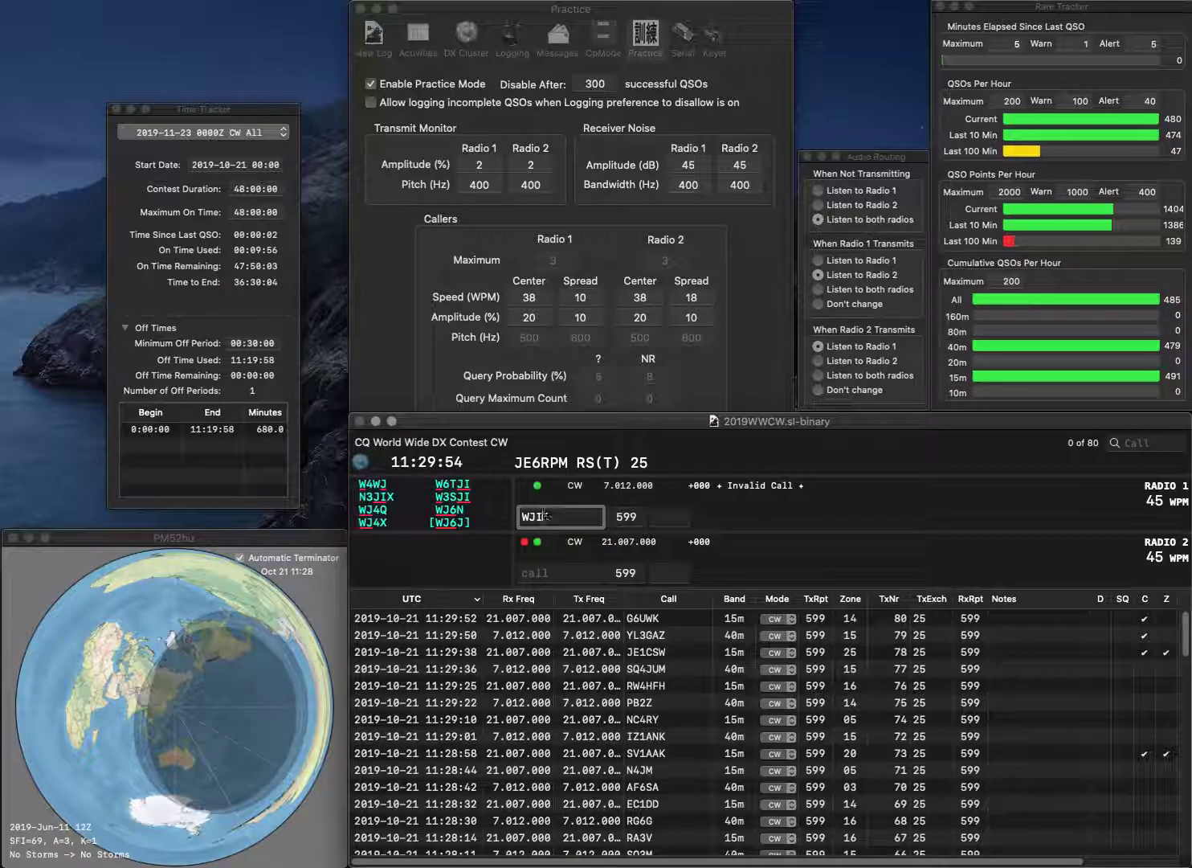
key(BackSpace)
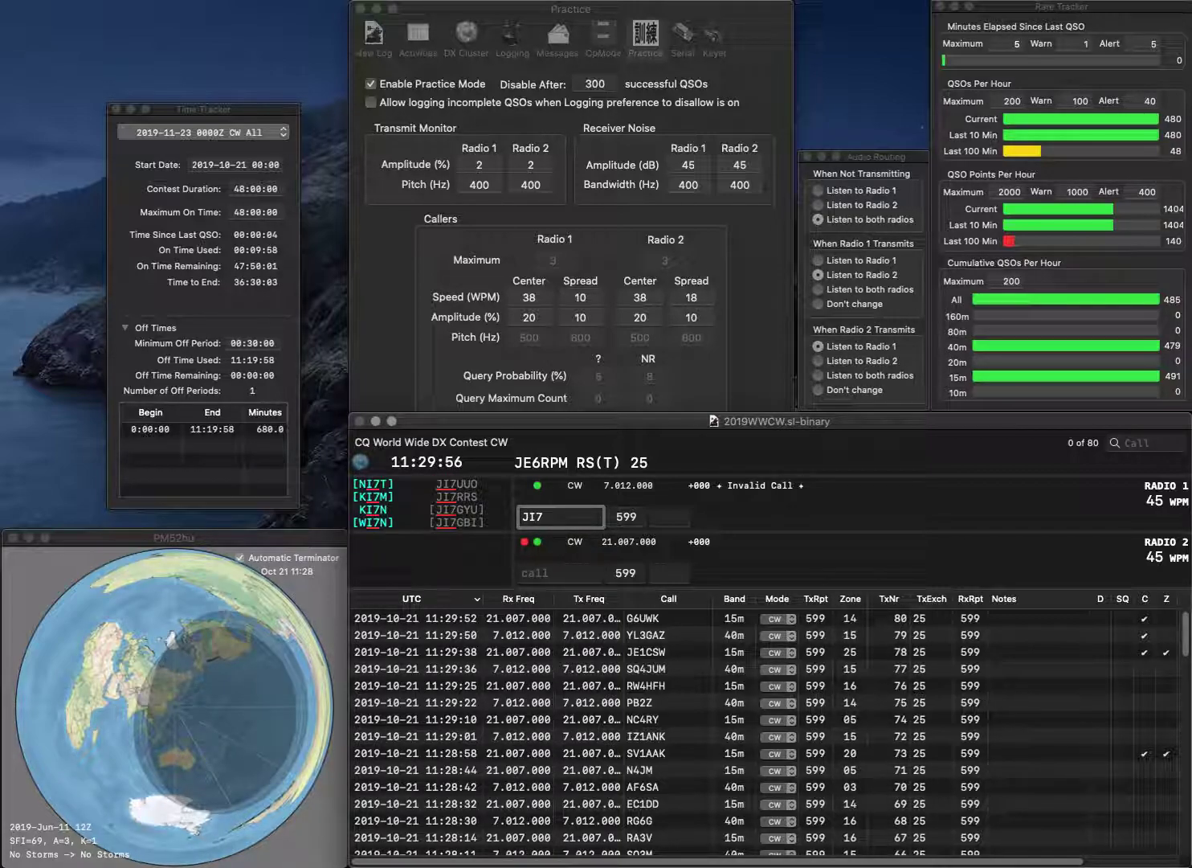
text(VVQ)
key(Return)
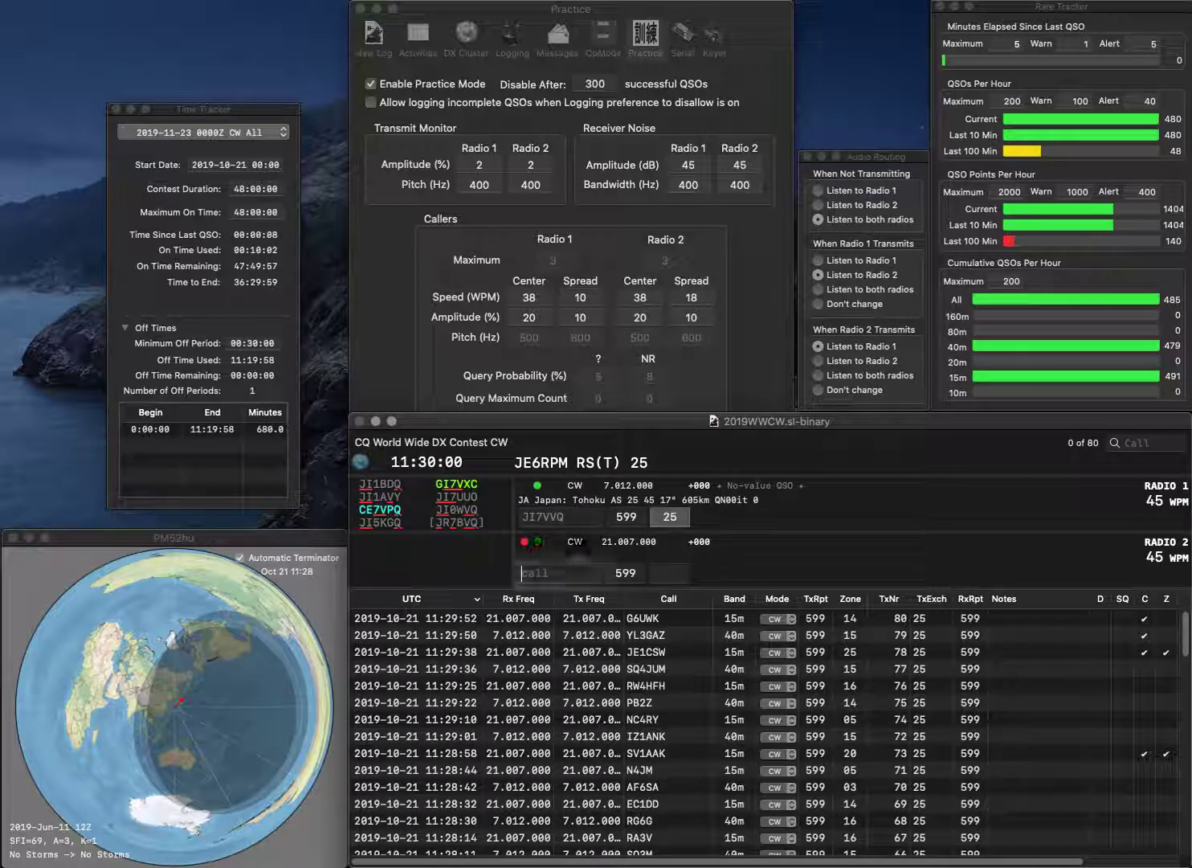
Enter K2TB on Radio 2 and send the exchange to that station
text(K2T)
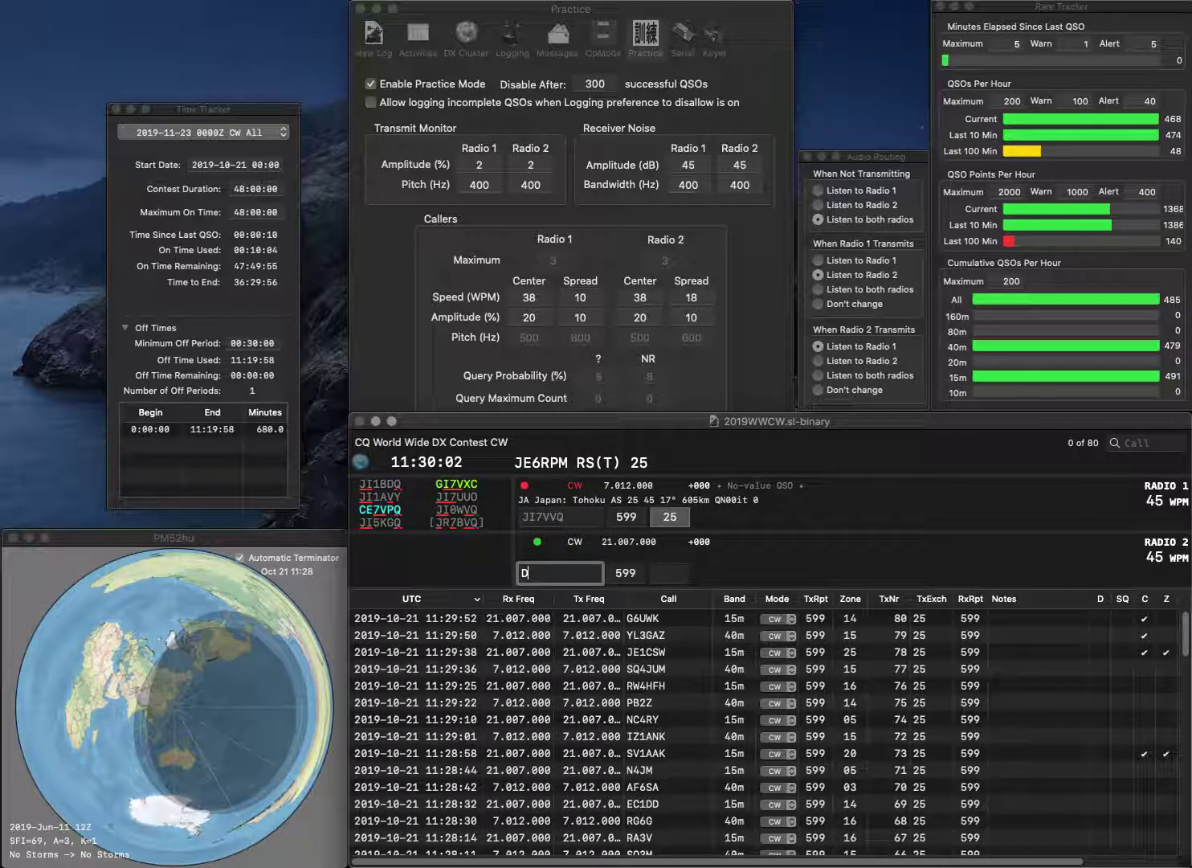
text(B)
key(Return)
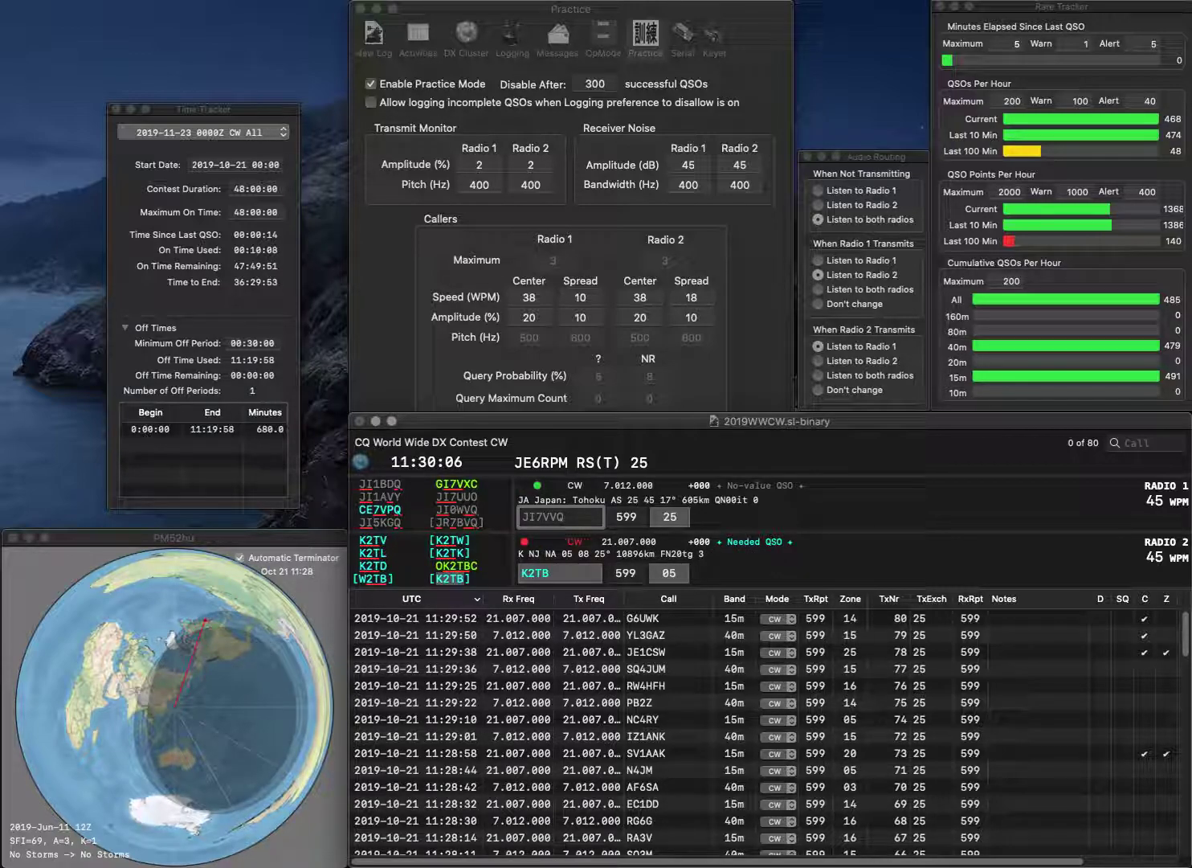
key(BackSpace)
key(BackSpace)
key(BackSpace)
text(UUO)
key(Return)
key(Return)
key(Return)
key(Return)
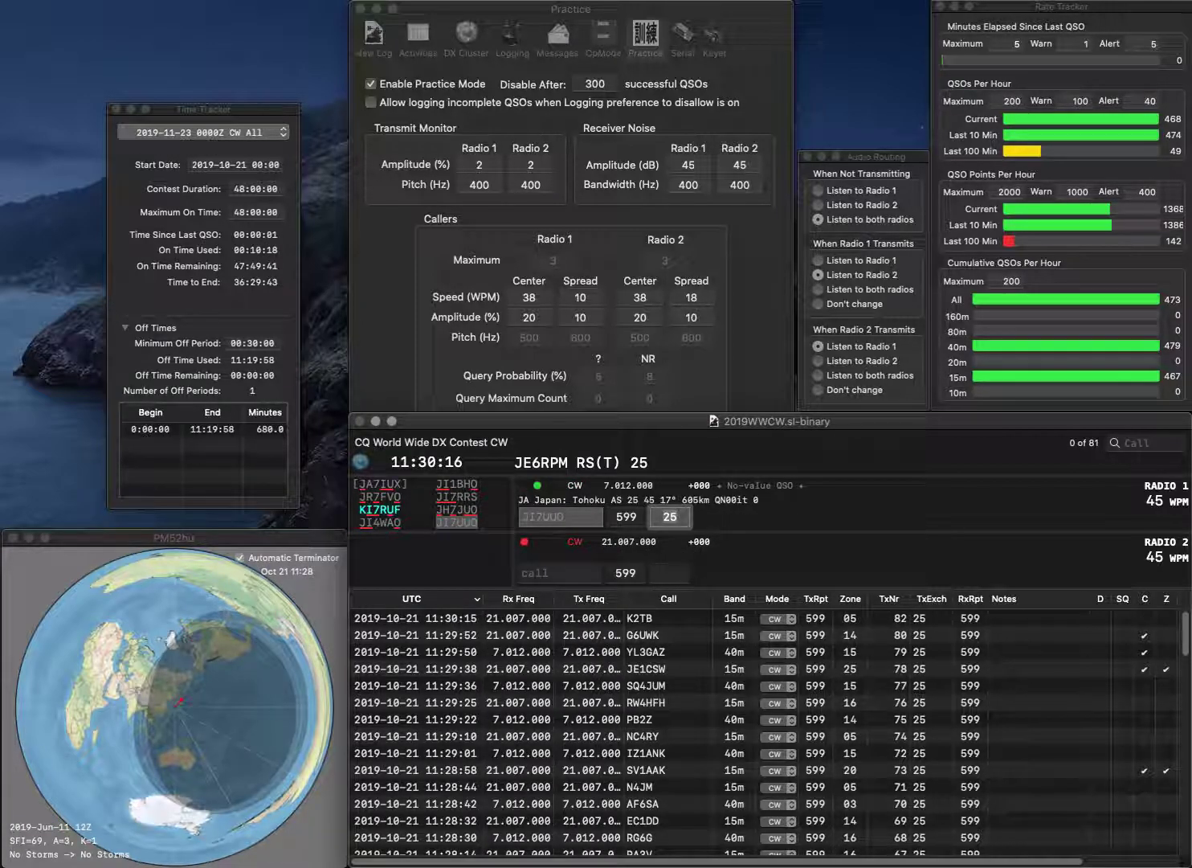
text(K4NO)
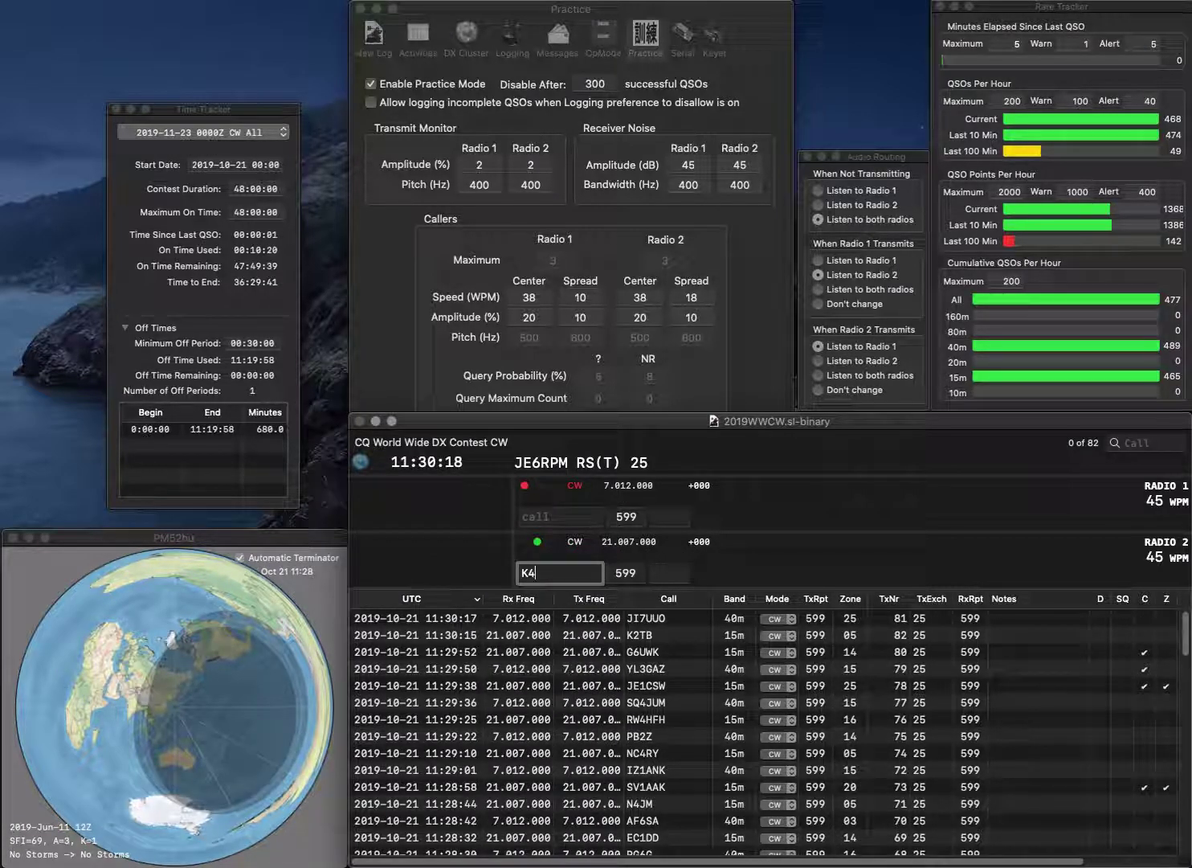
key(Return)
text(NO)
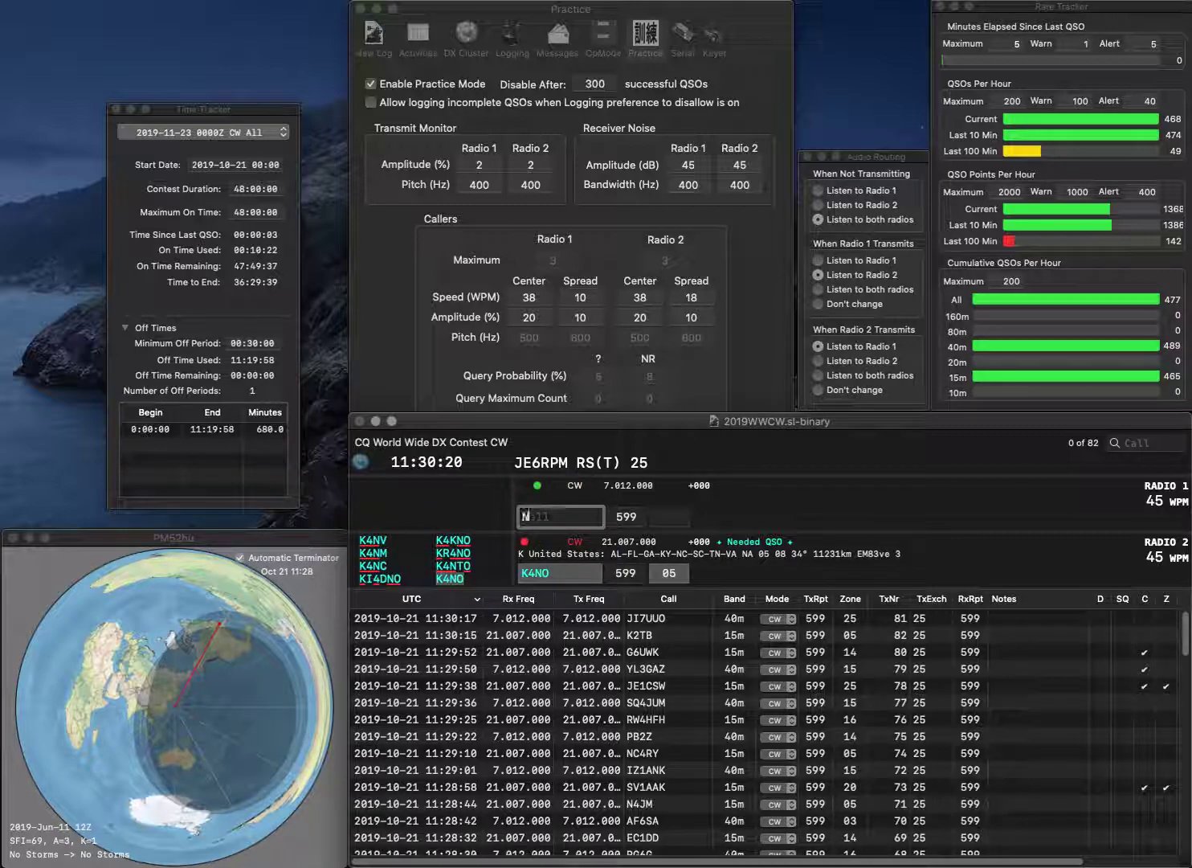
text(F4A)
key(Return)
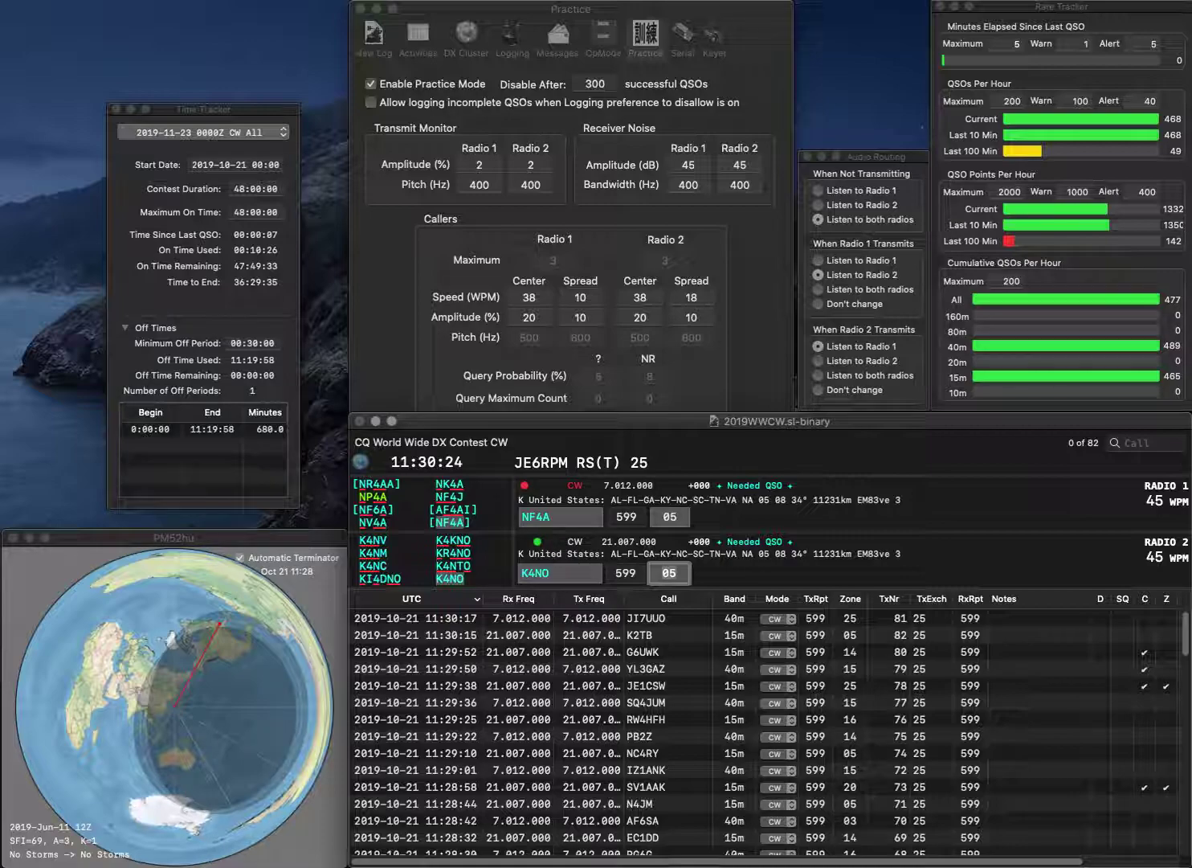
key(Return)
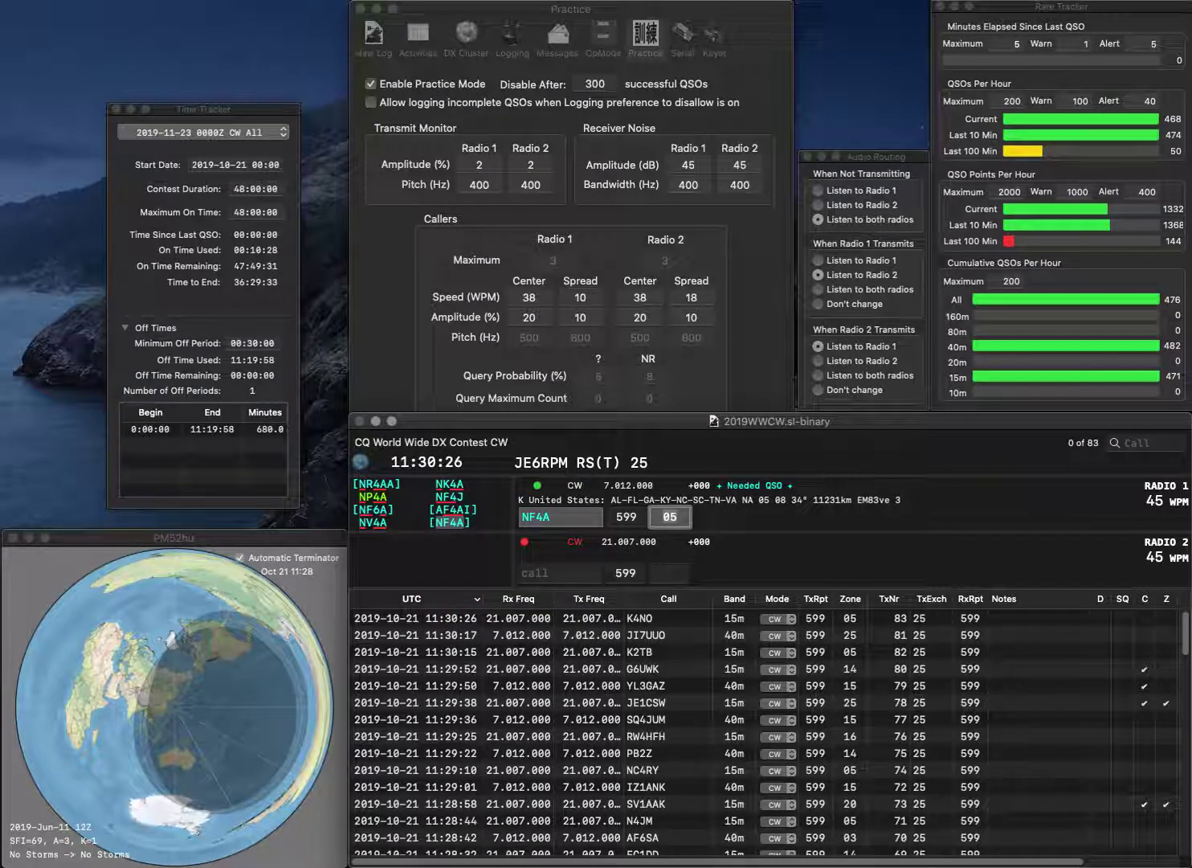
key(Return)
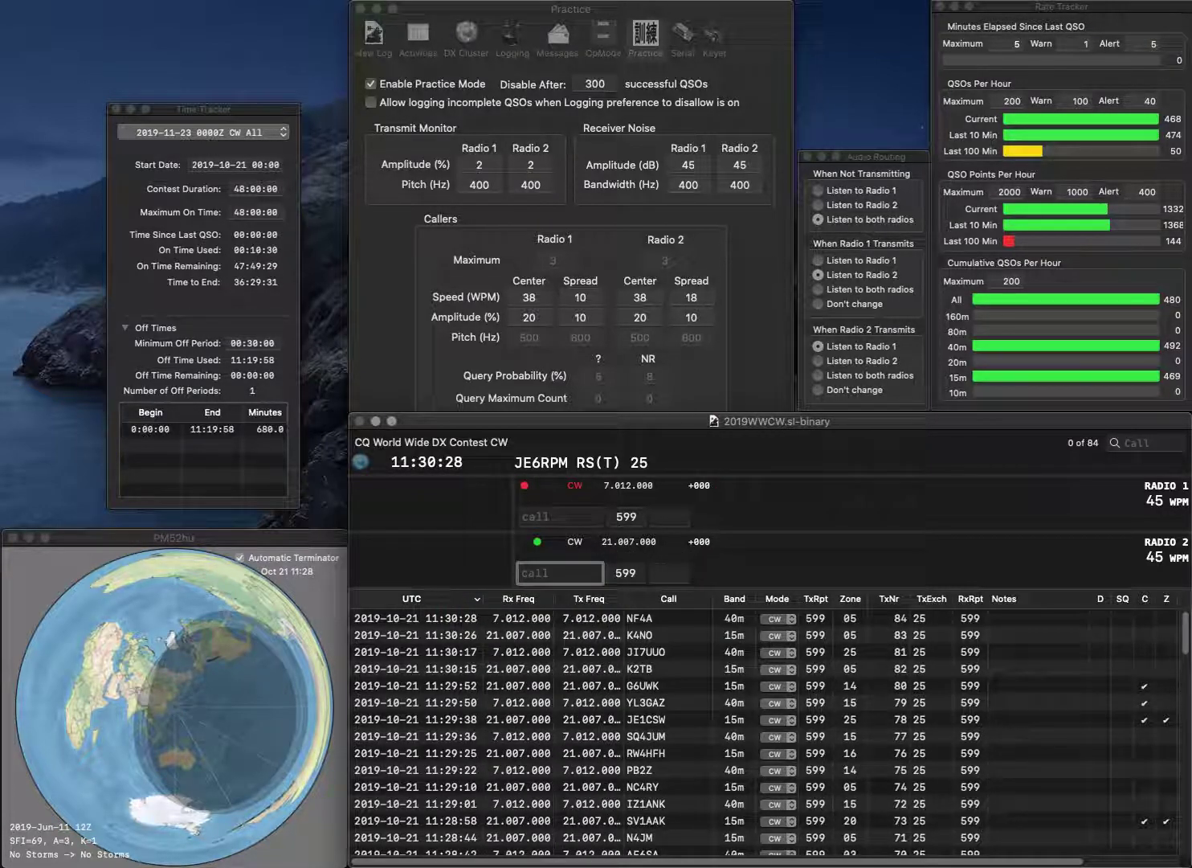
key(Return)
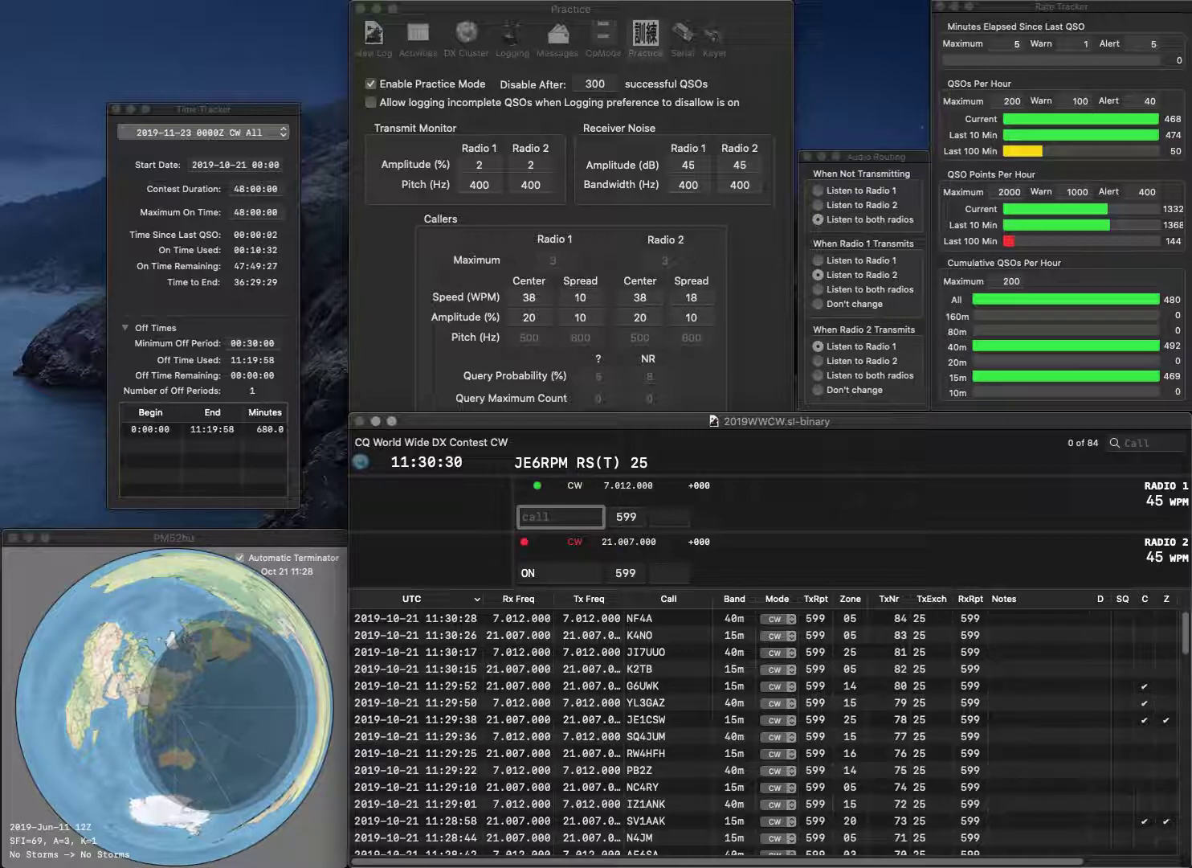
text(KG2DT)
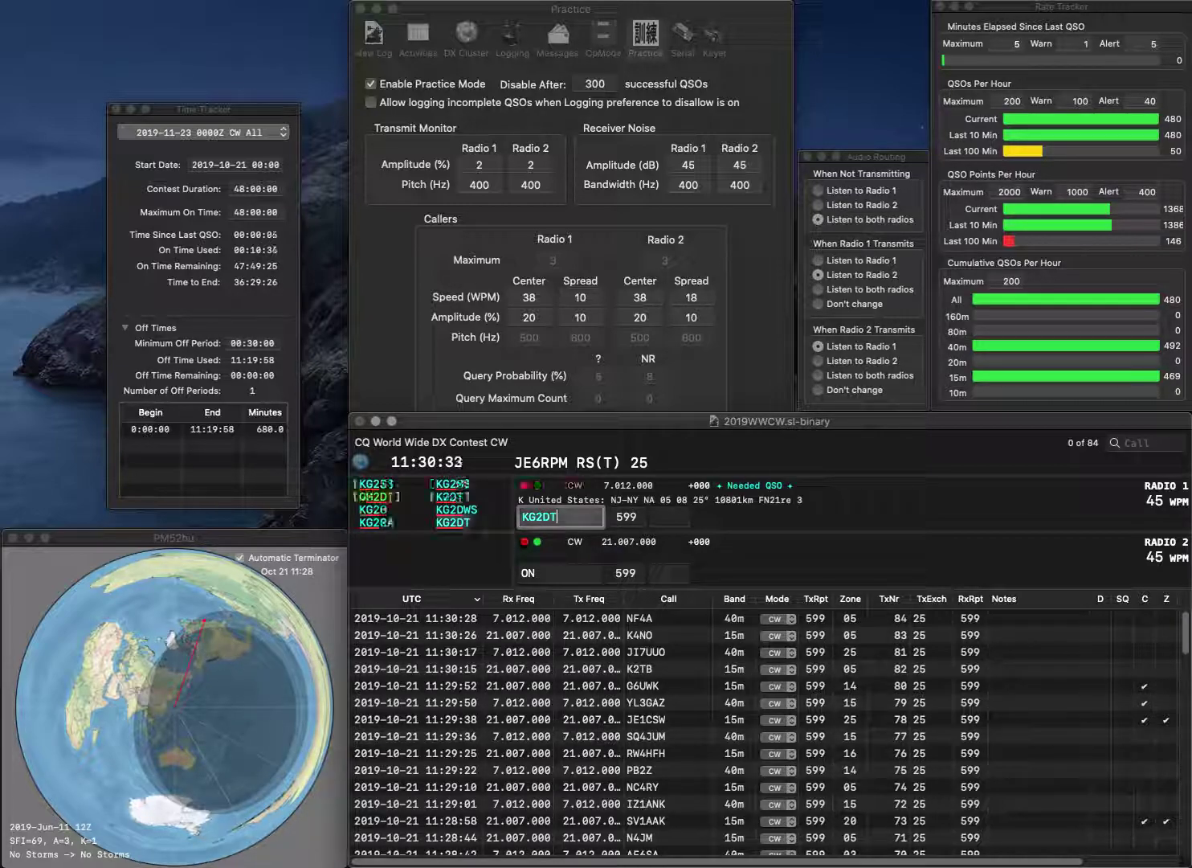
key(grave)
text(4LBV)
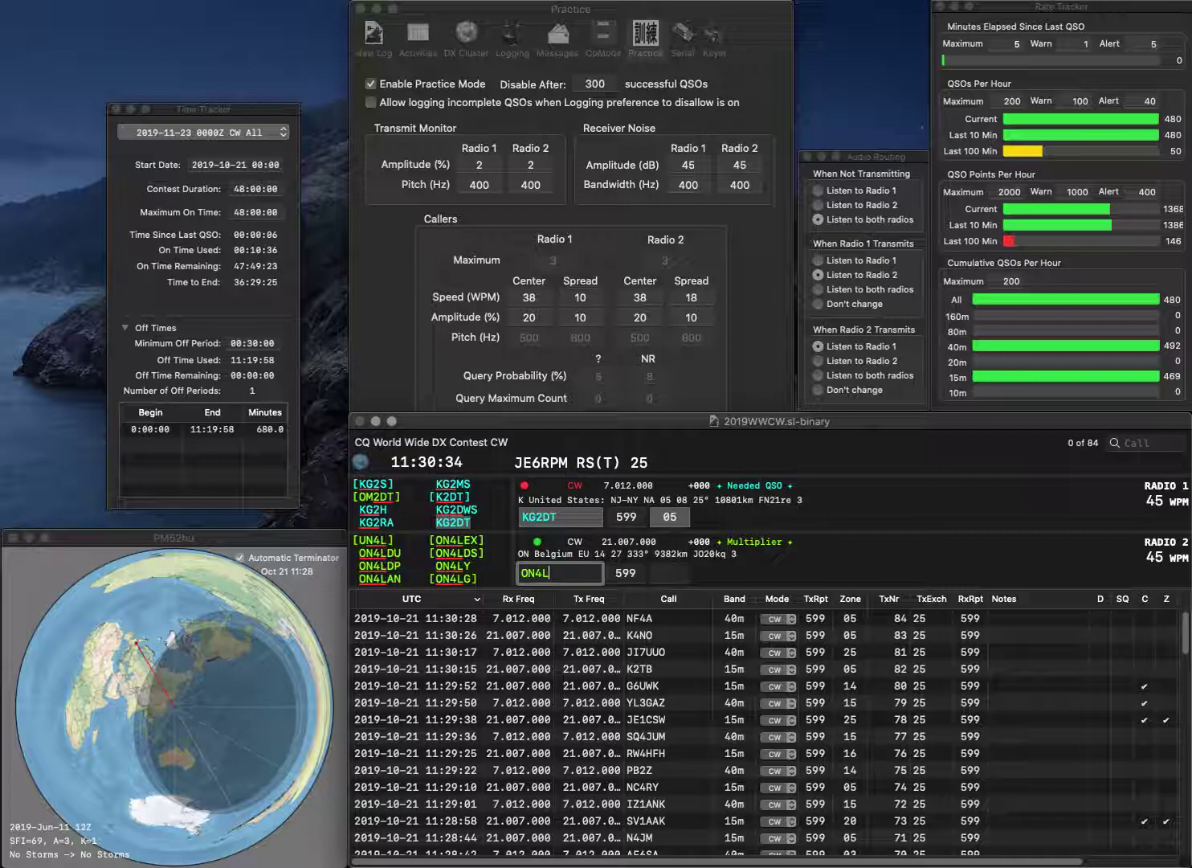
key(BackSpace)
key(BackSpace)
text(DU)
key(grave)
key(Return)
key(grave)
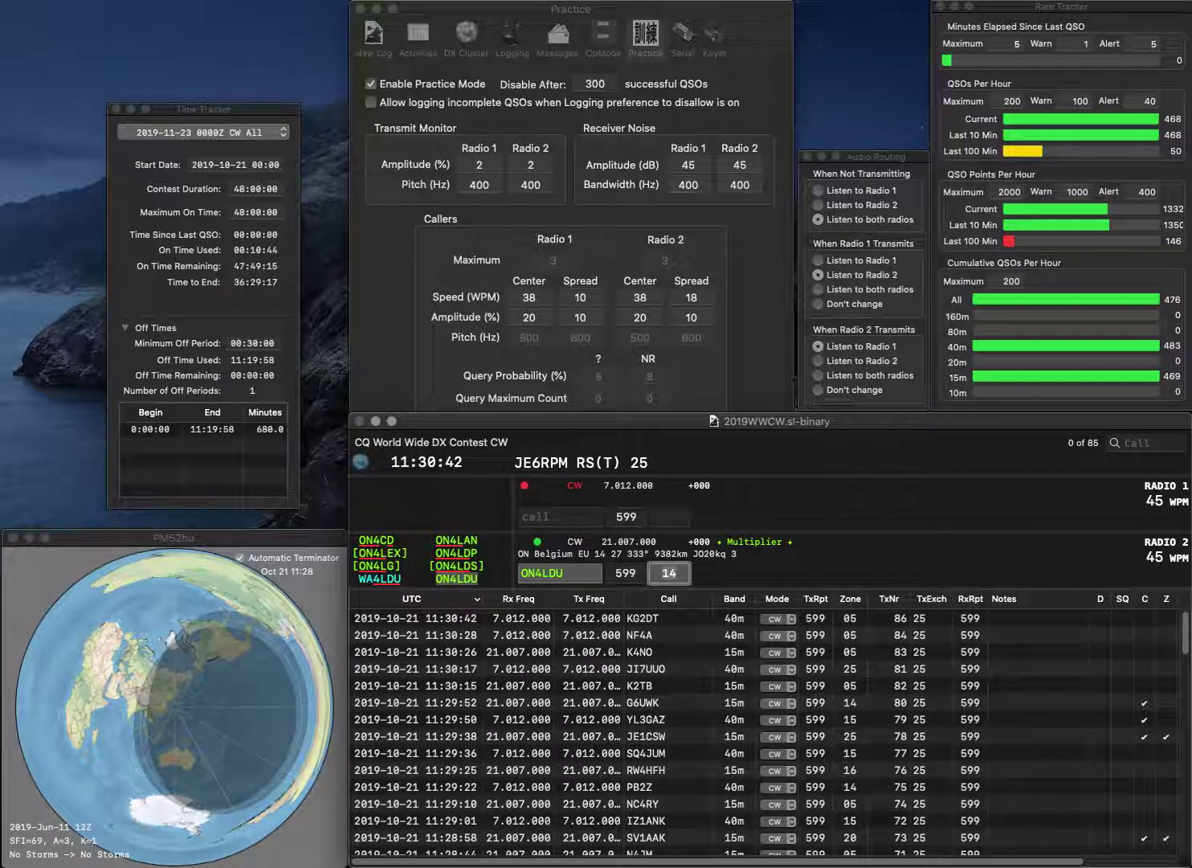
key(Return)
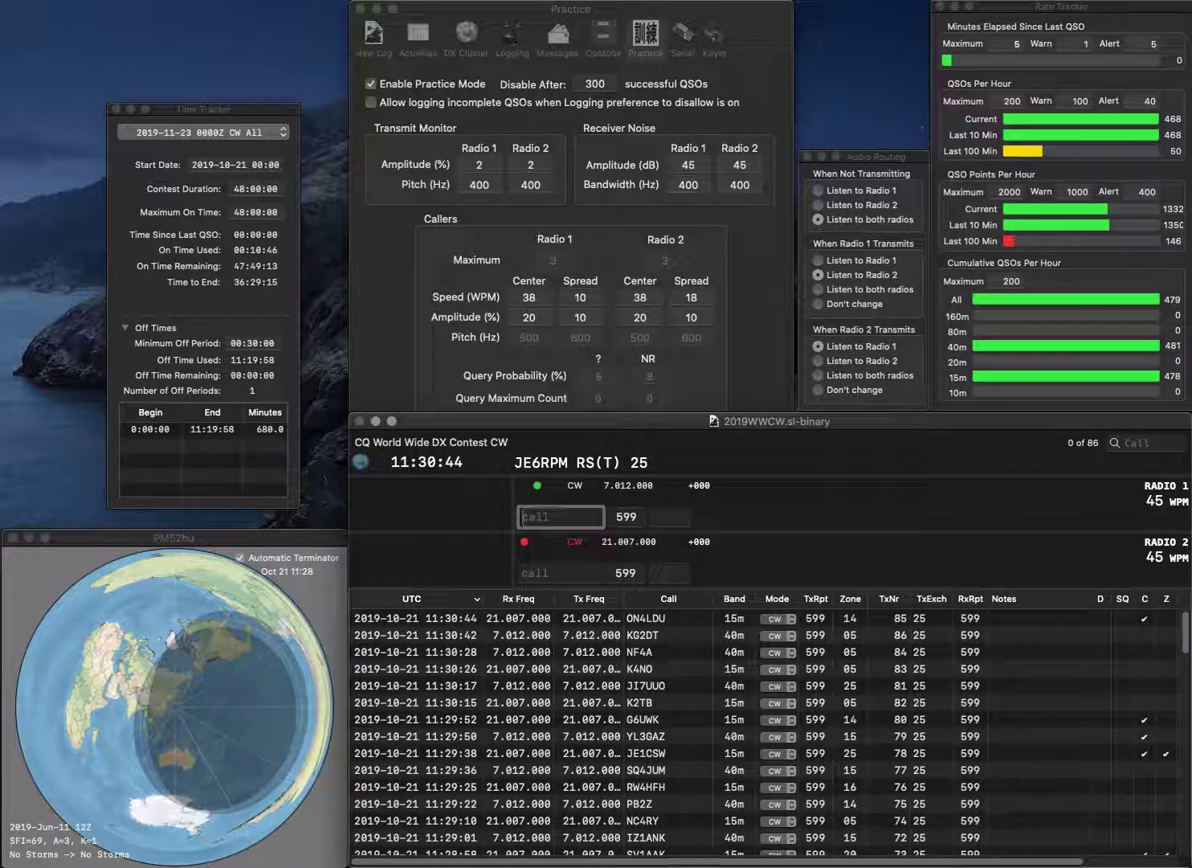
text(SP4F)
key(Return)
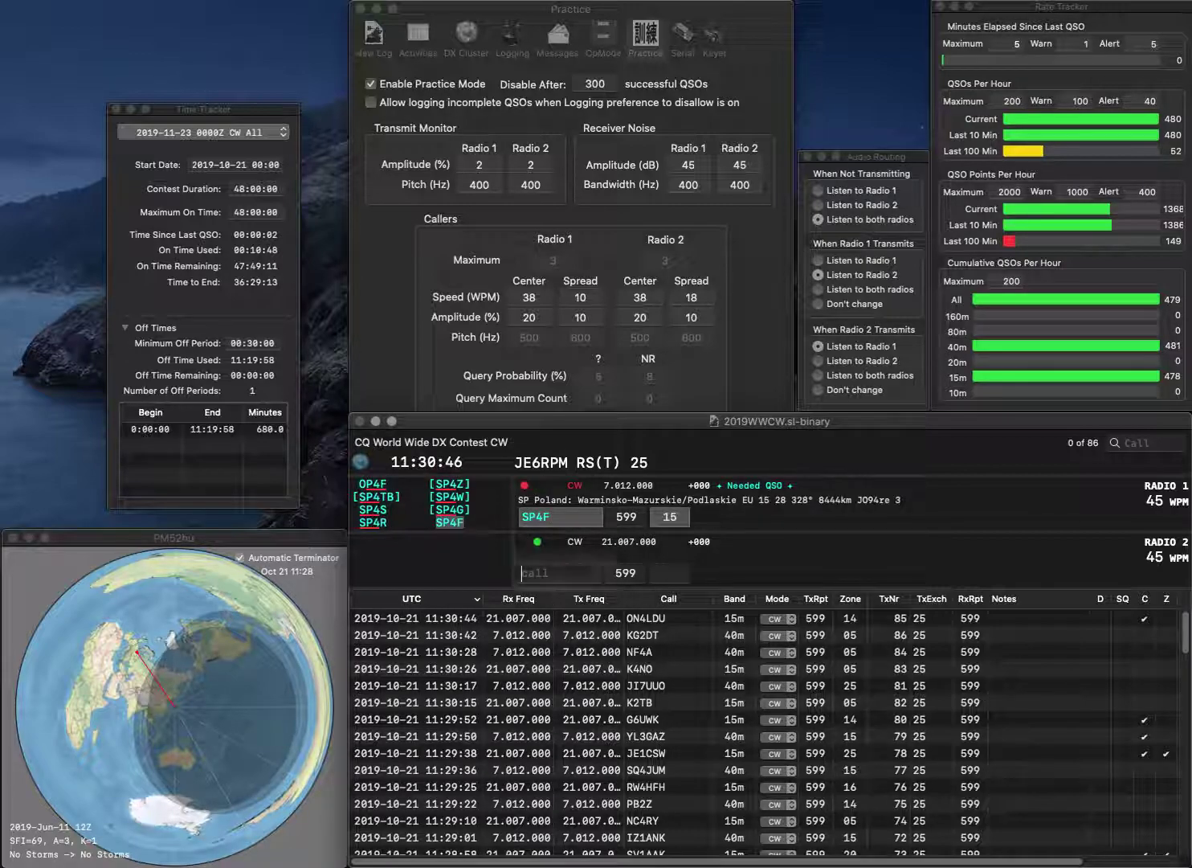
text(Z6Q)
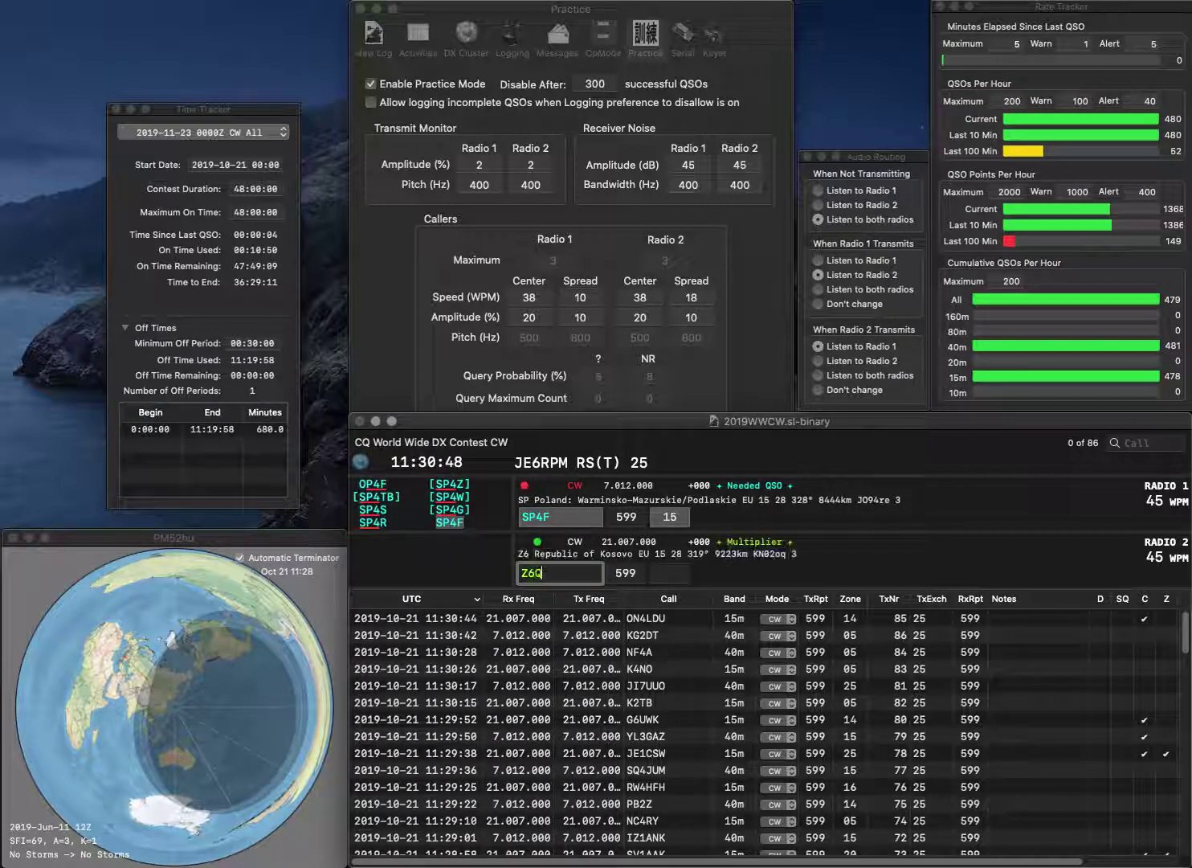
text(RO)
key(super+Left)
text(3)
key(Return)
key(Return)
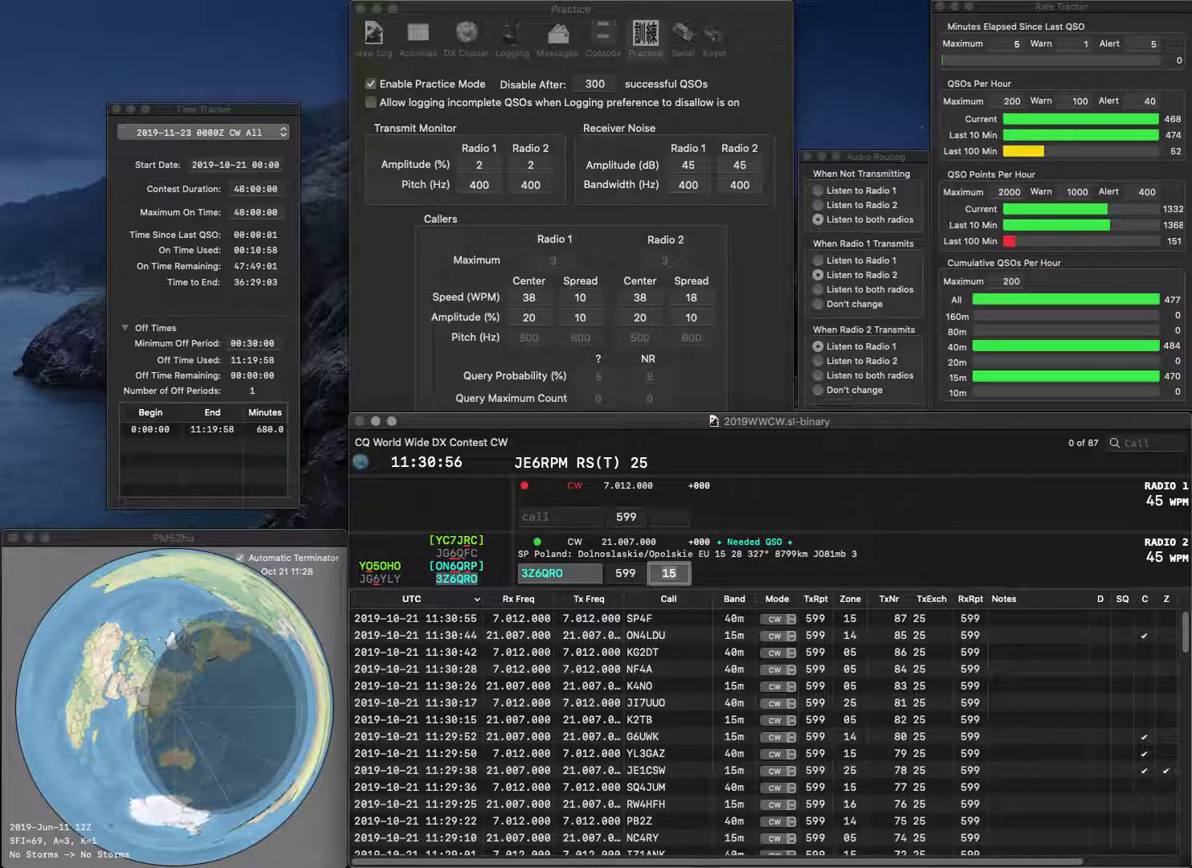
key(Return)
Enter JH0MUC/0 on Radio 1 and the partial call GM on Radio 2, and log the JH0MUC/0 contact
text(JH0MU)
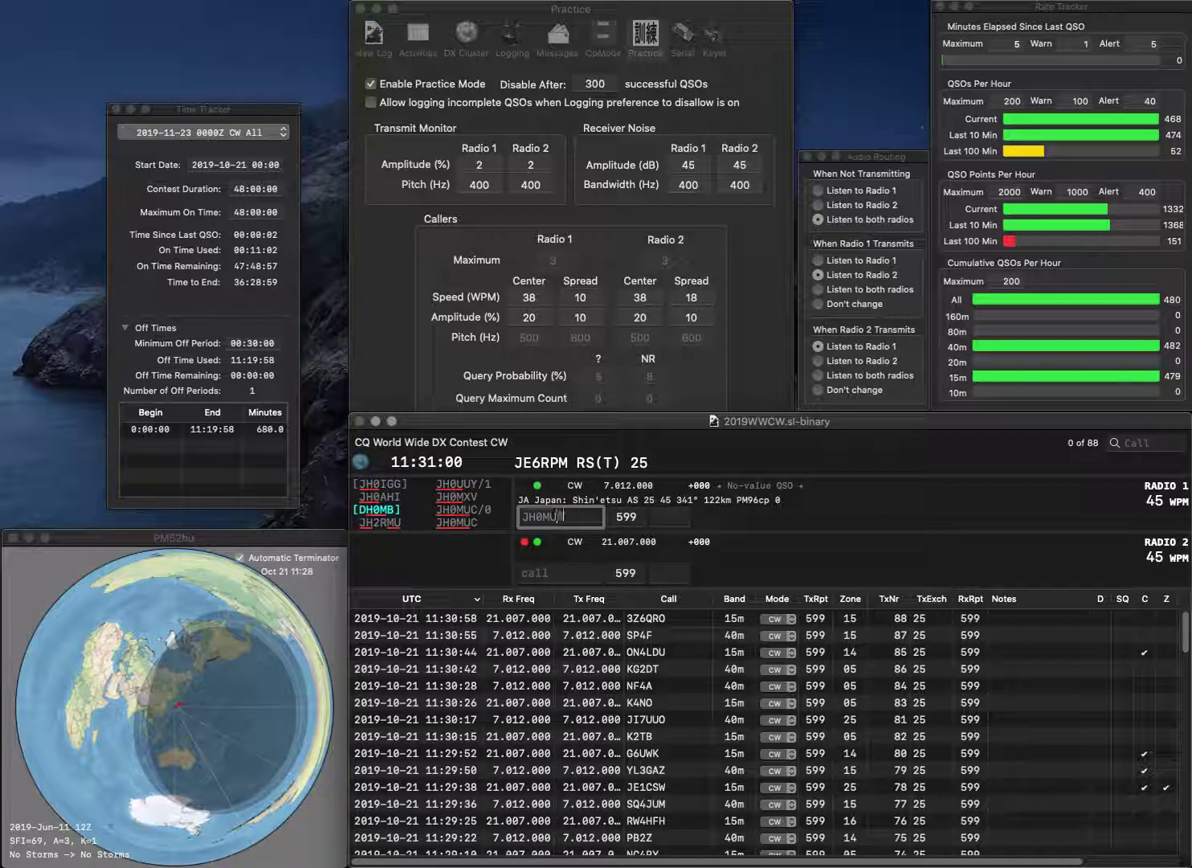
text(C/0)
key(Return)
text(GM)
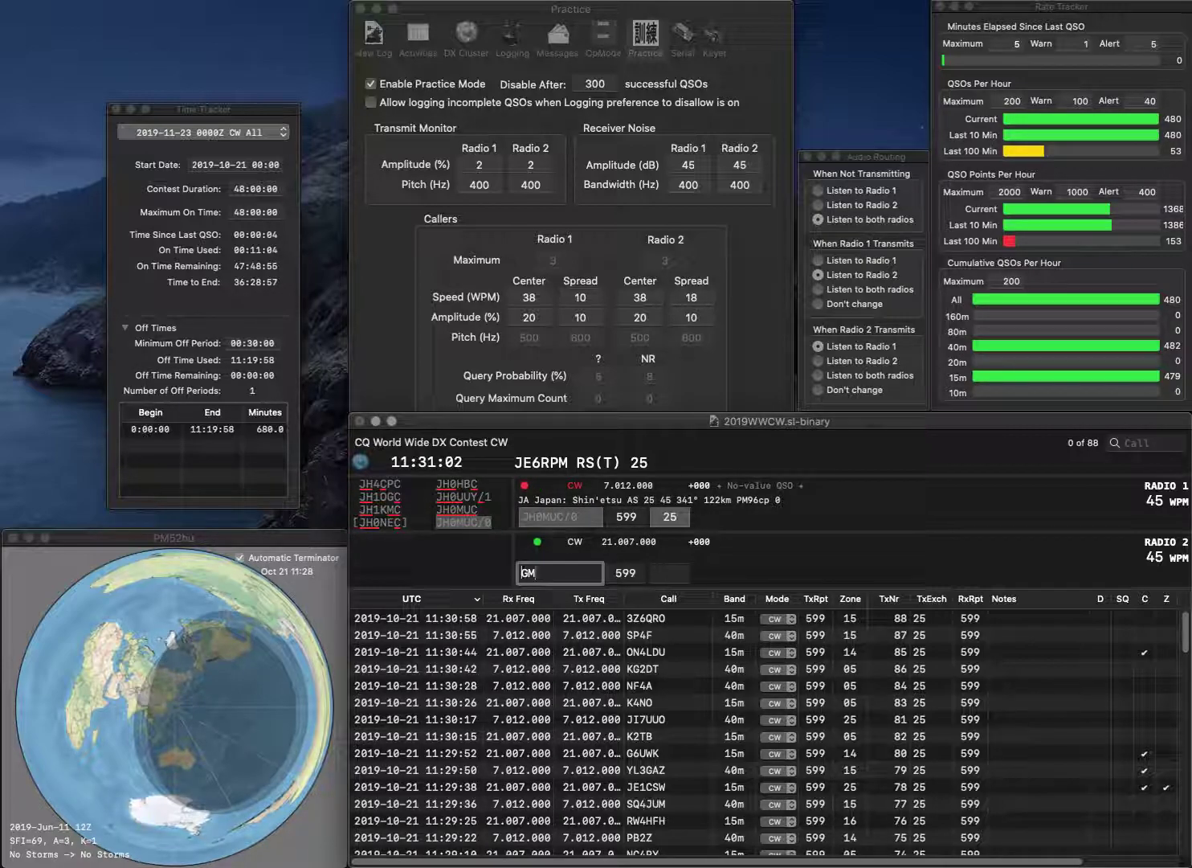
key(backslash)
key(space)
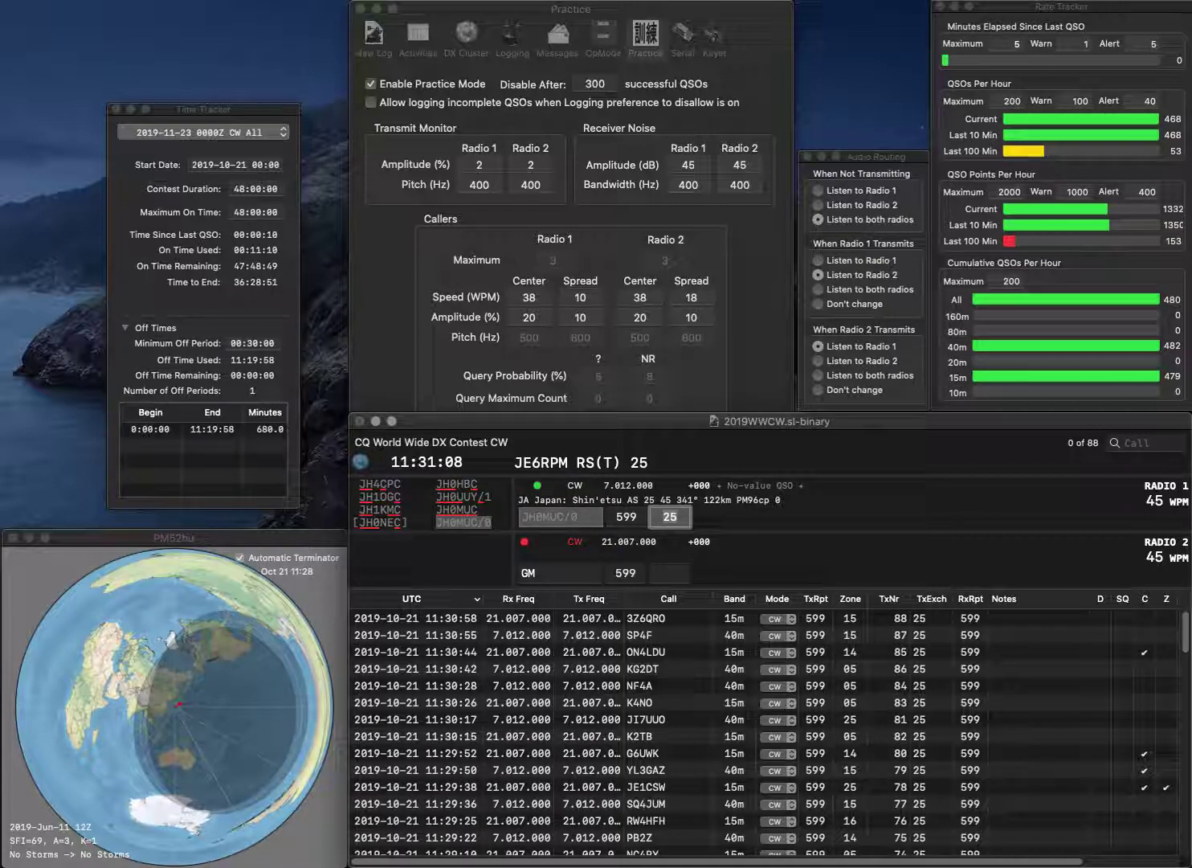
key(Return)
key(Home)
text(UT2)
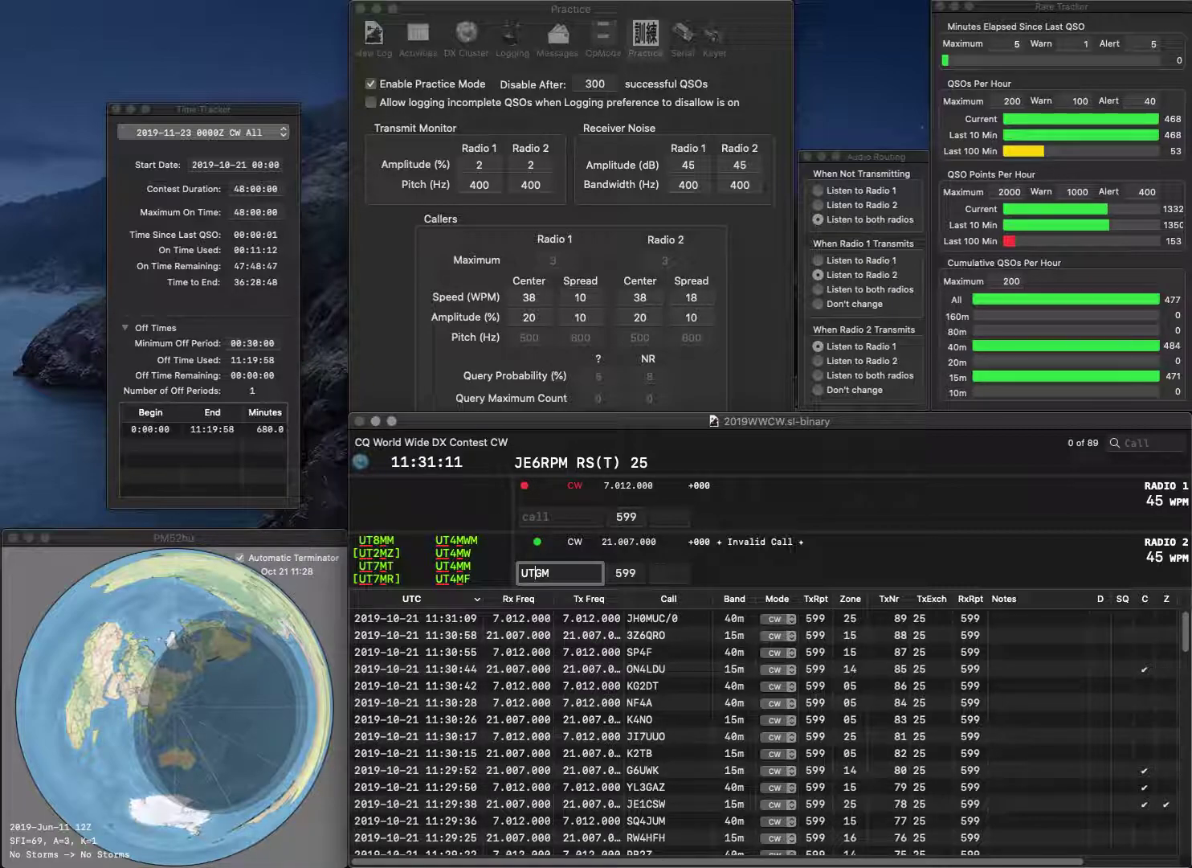
key(Return)
text(DL4SEW)
key(Return)
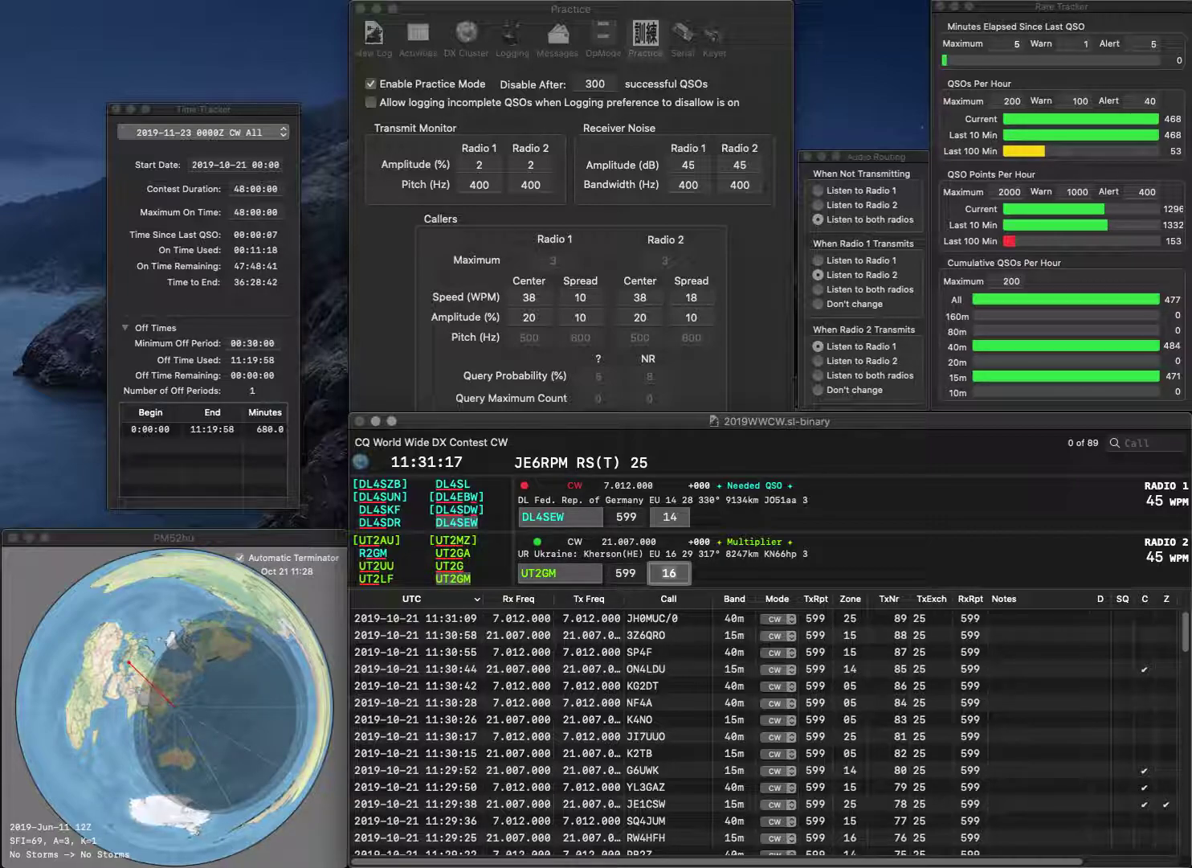
key(Return)
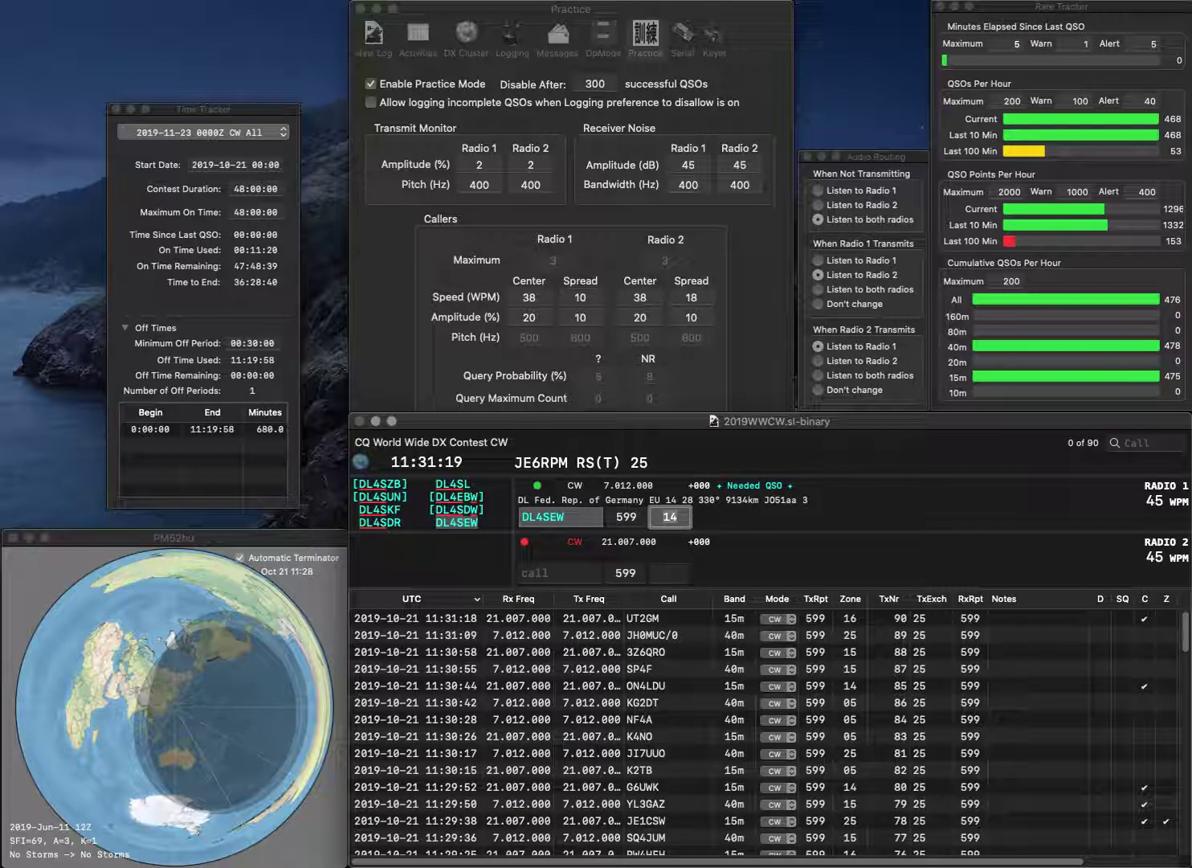
key(Return)
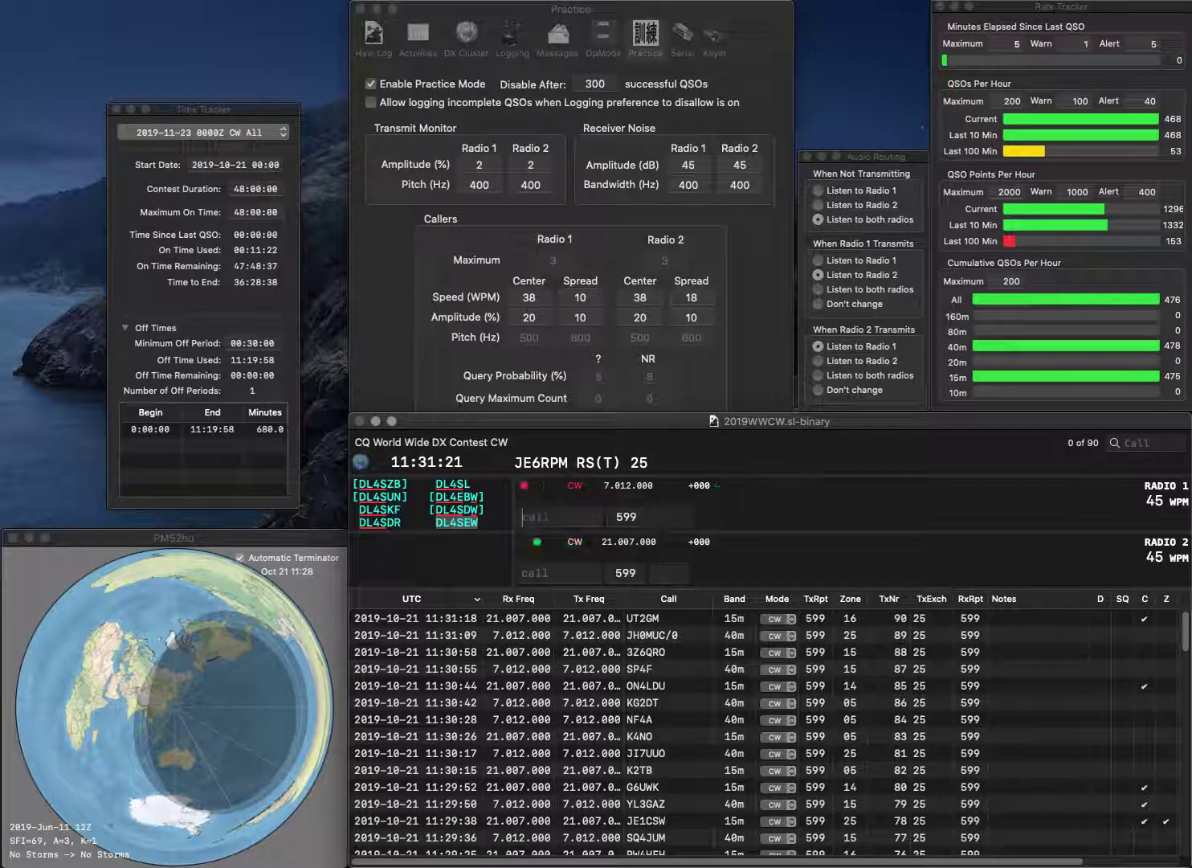
text(UR4PWL)
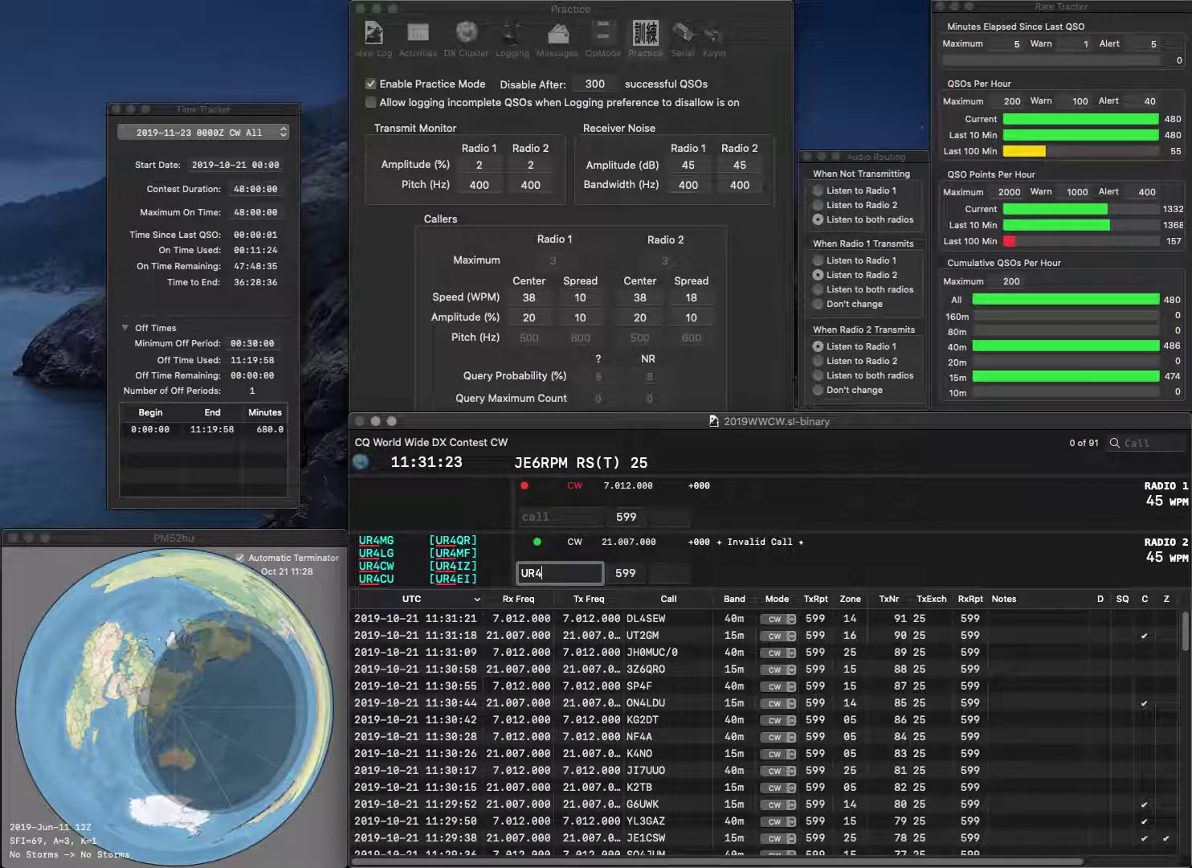
key(Return)
text(N0QQ)
key(Return)
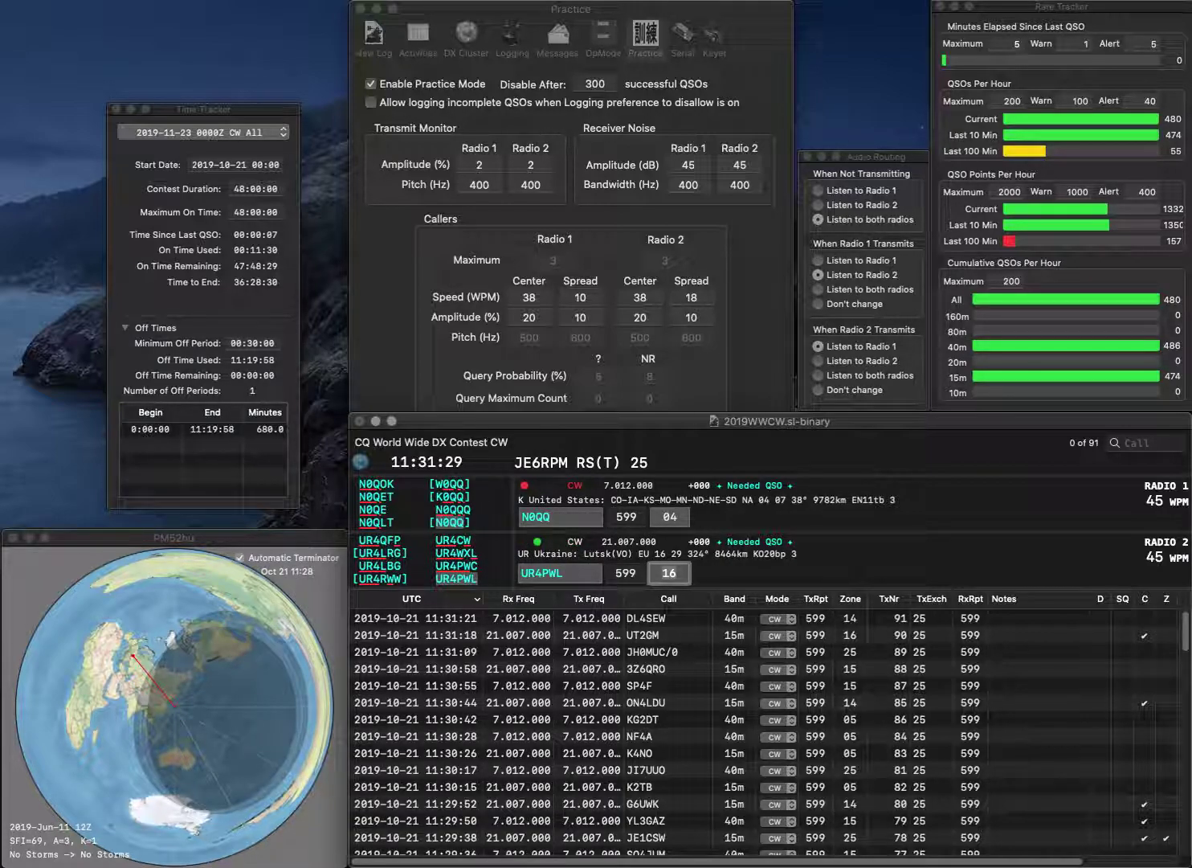
key(Return)
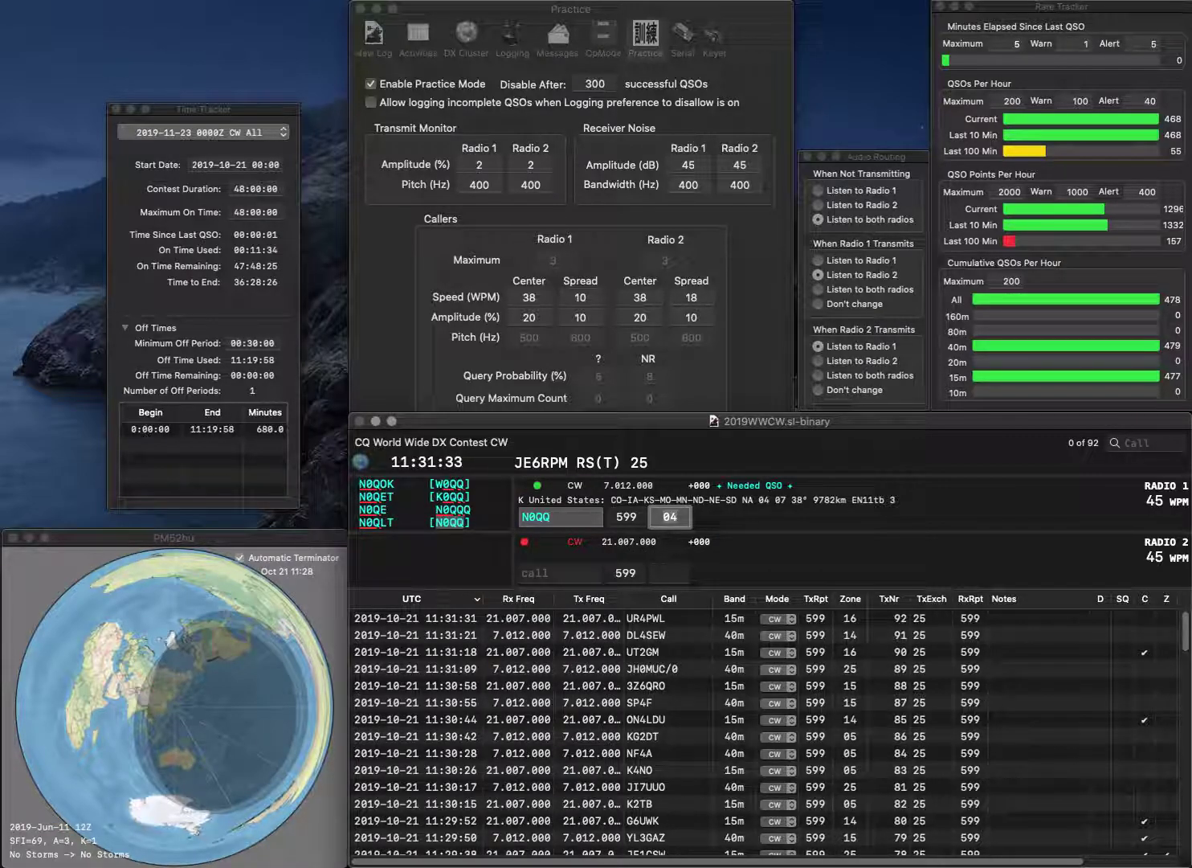
key(Return)
Enter W0DV on Radio 2 and EC7VA on Radio 1 with exchanges sent, and log the W0DV contact
text(W)
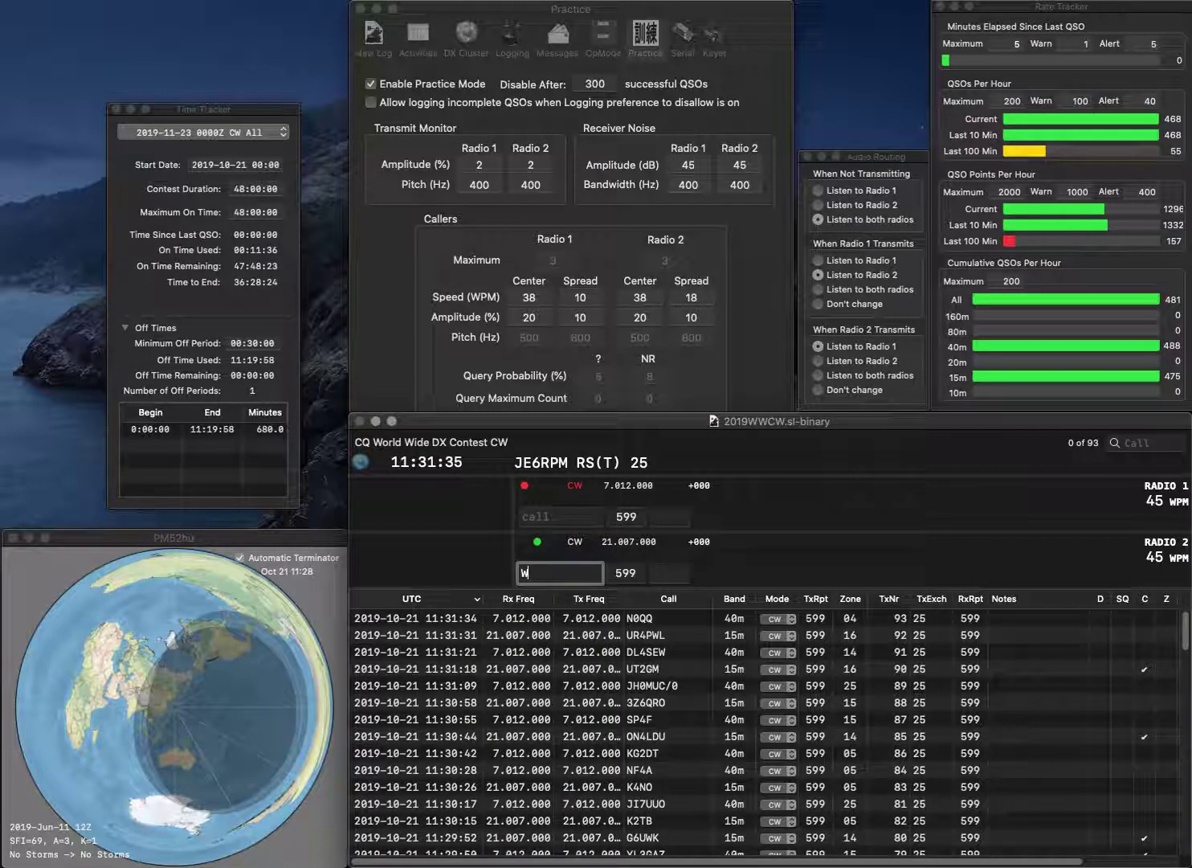
text(0DV)
key(Return)
text(EC7)
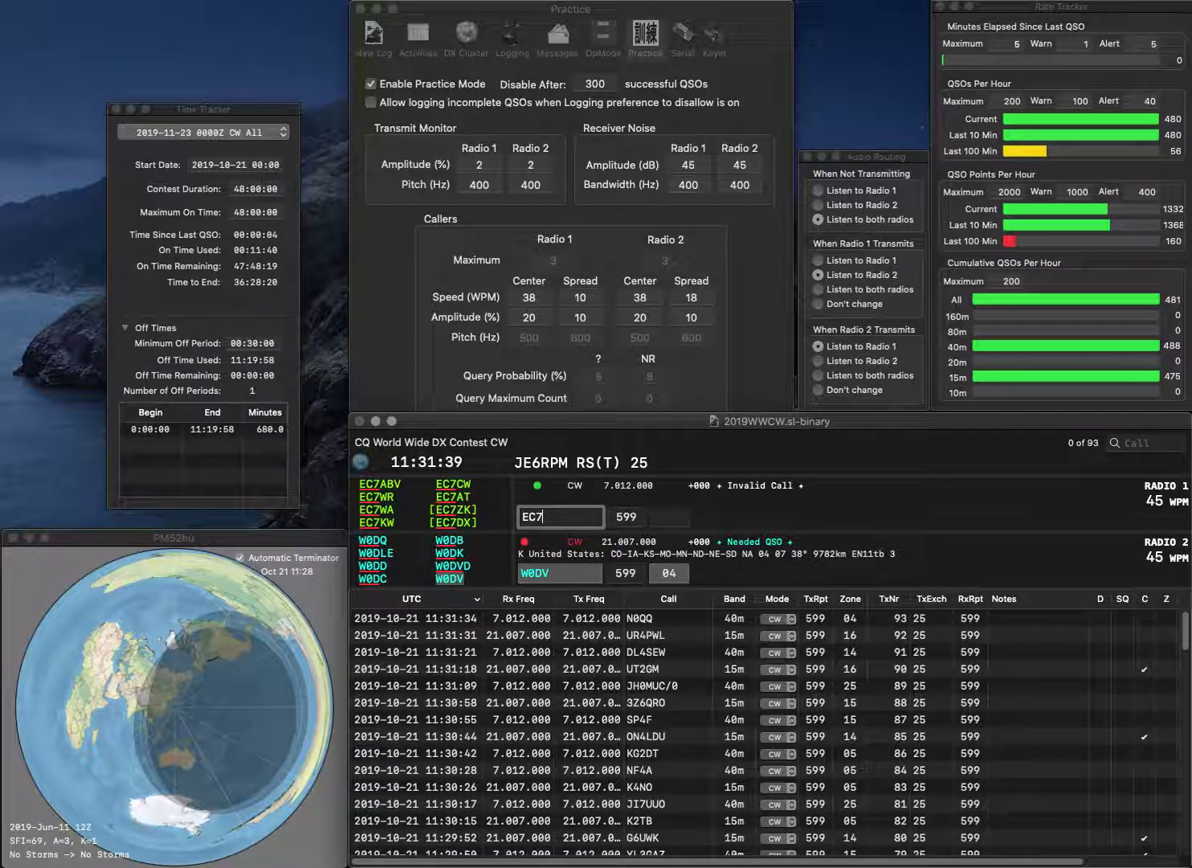
text(VA)
key(Return)
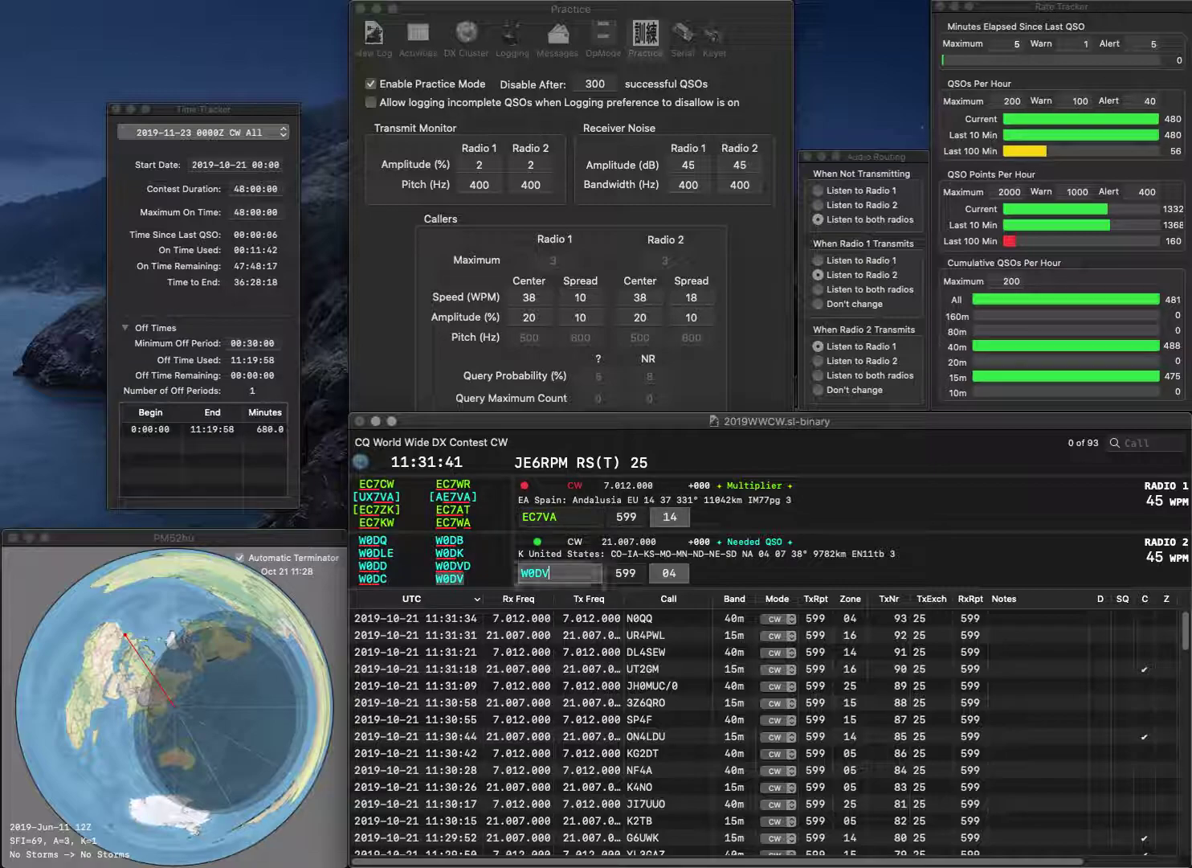
key(Return)
key(Tab)
key(Left)
key(BackSpace)
text(W)
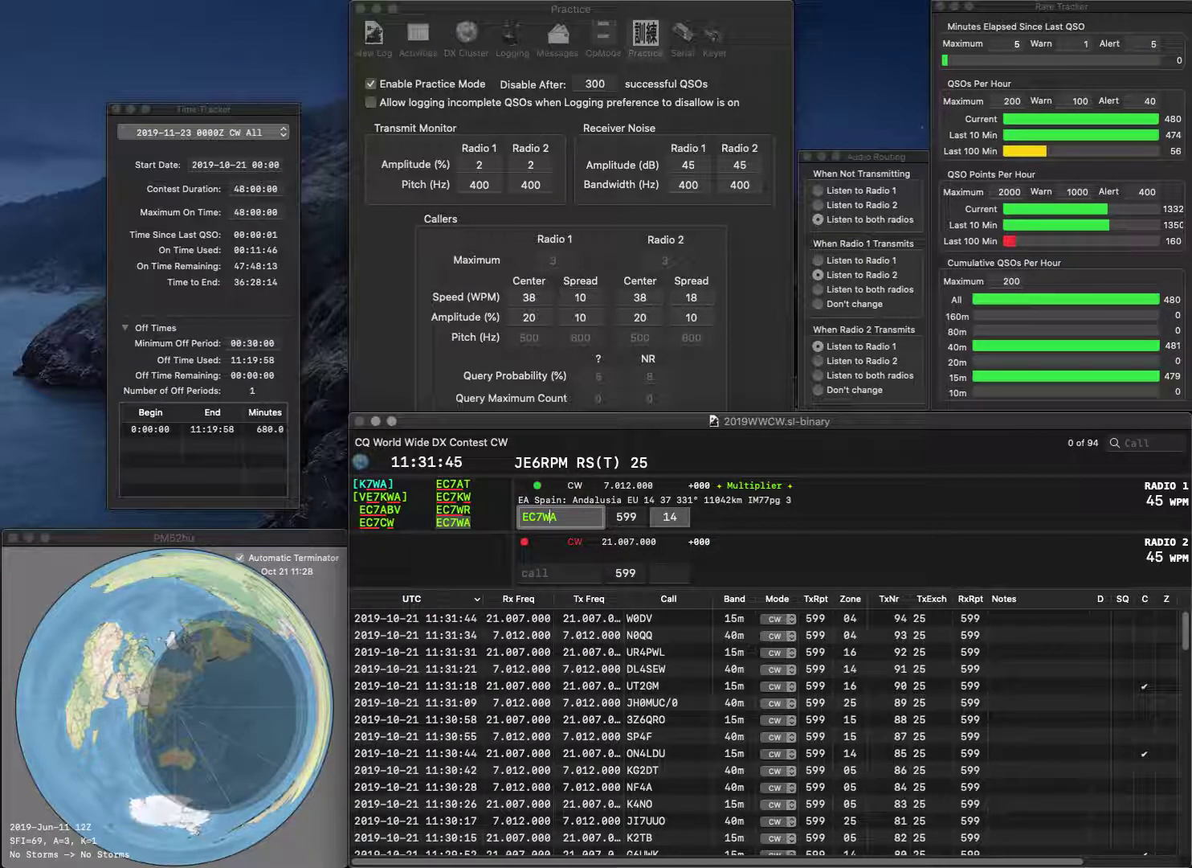
key(Return)
text(EA3KX)
key(Return)
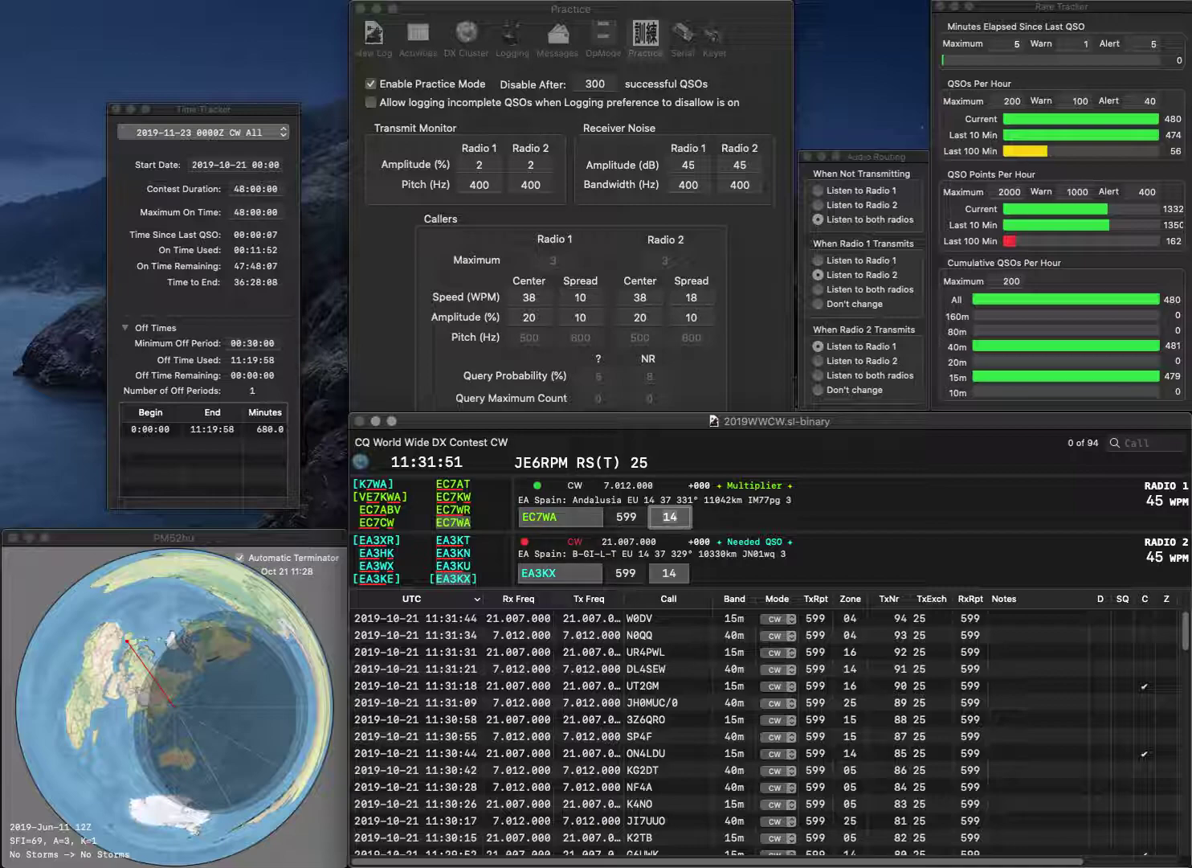
key(Return)
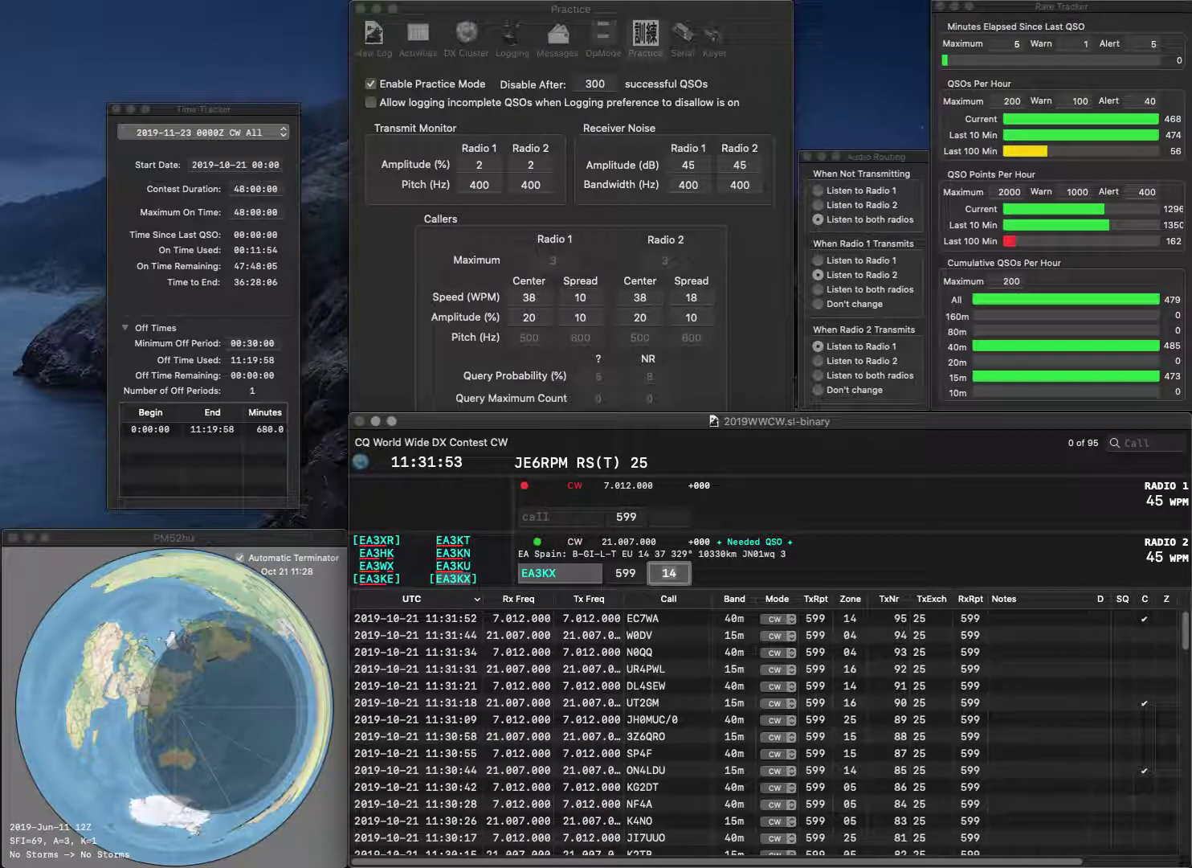
key(Return)
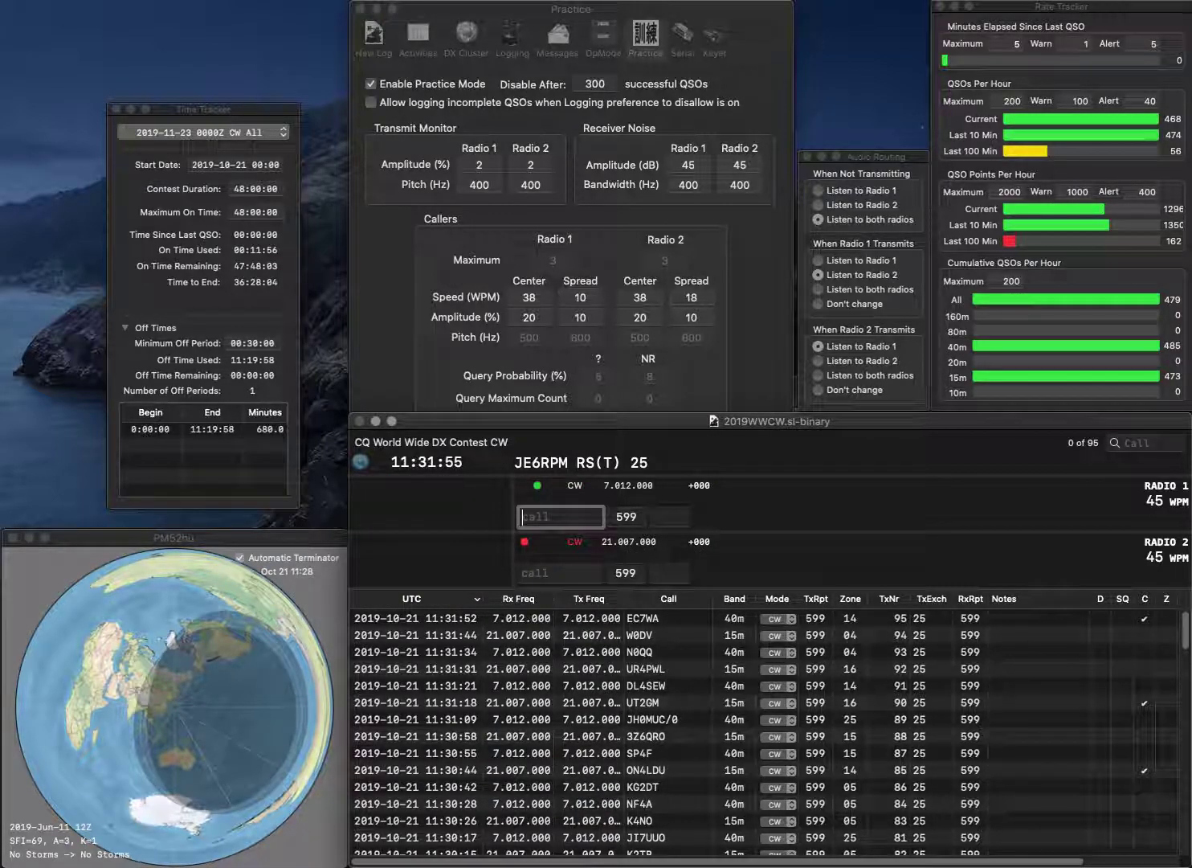
text(ON)
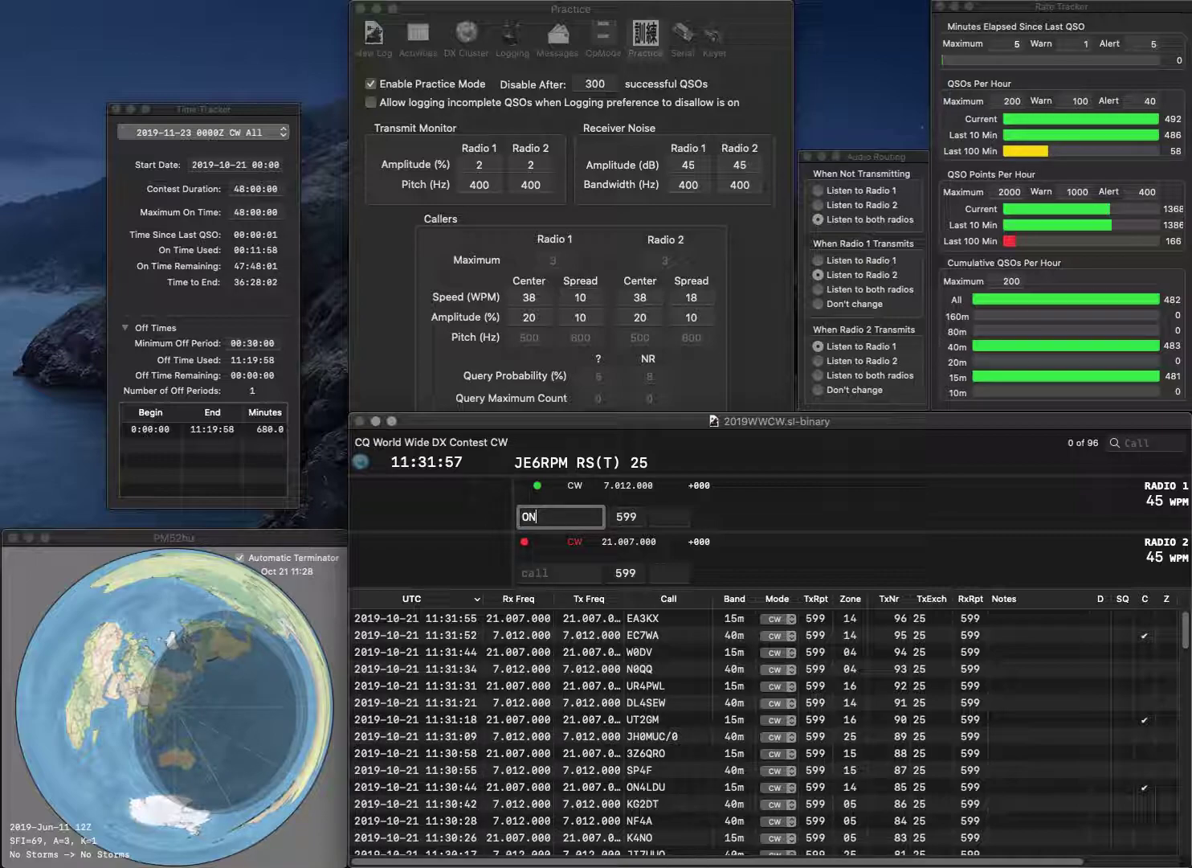
text(8ZA)
key(Return)
text(W3R)
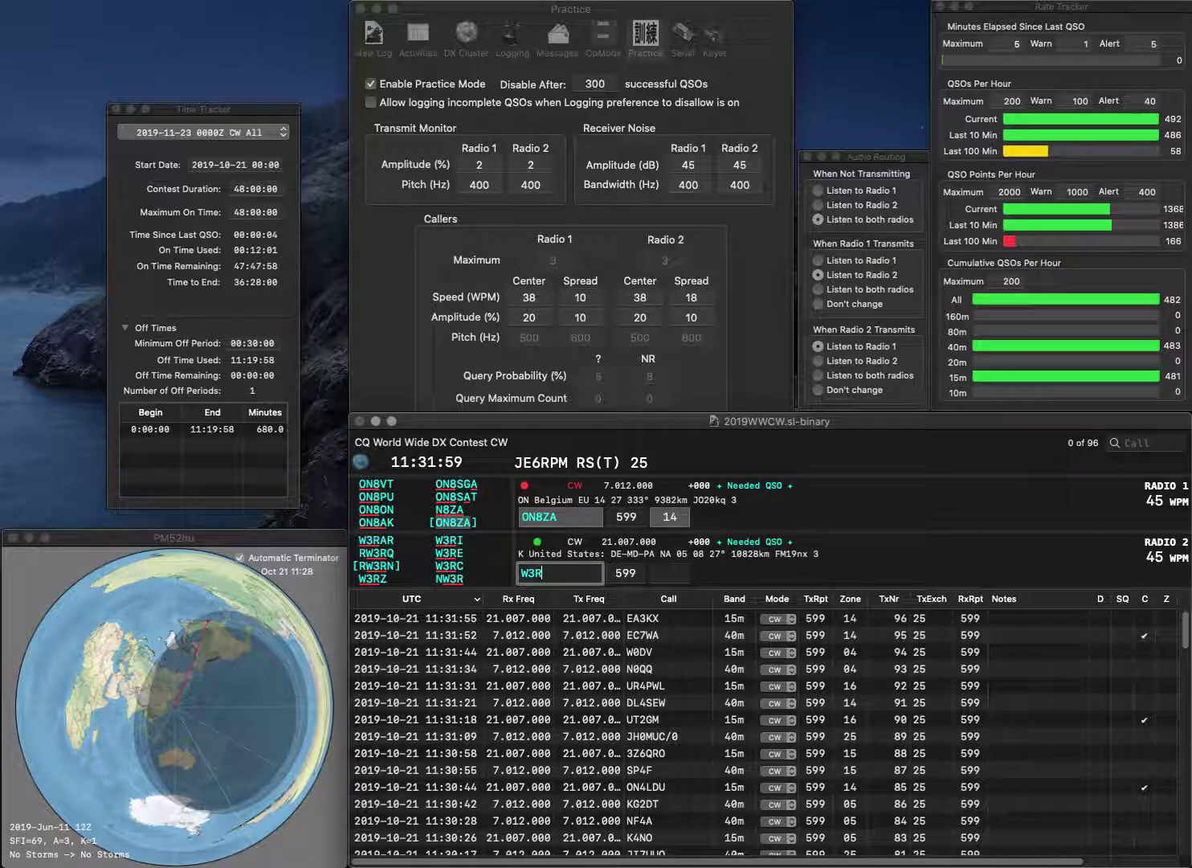
key(BackSpace)
text(4Z)
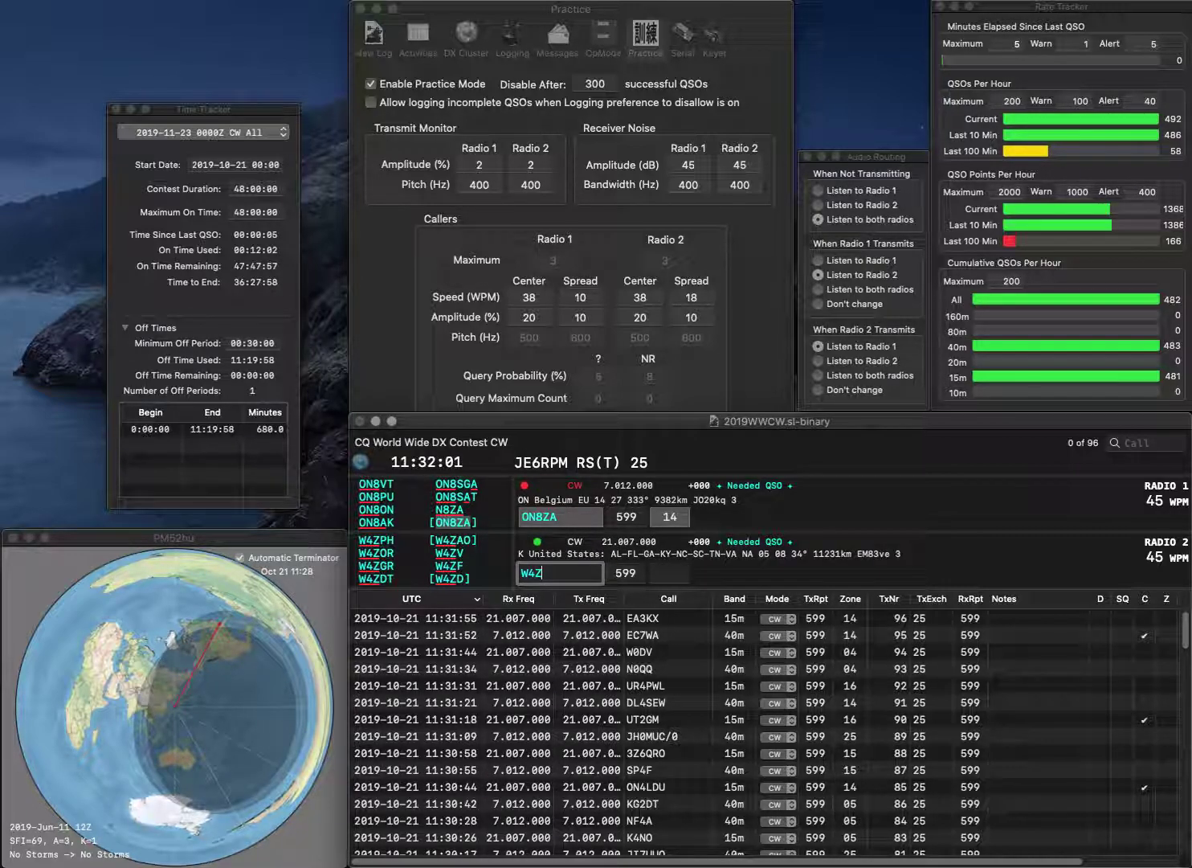
key(Return)
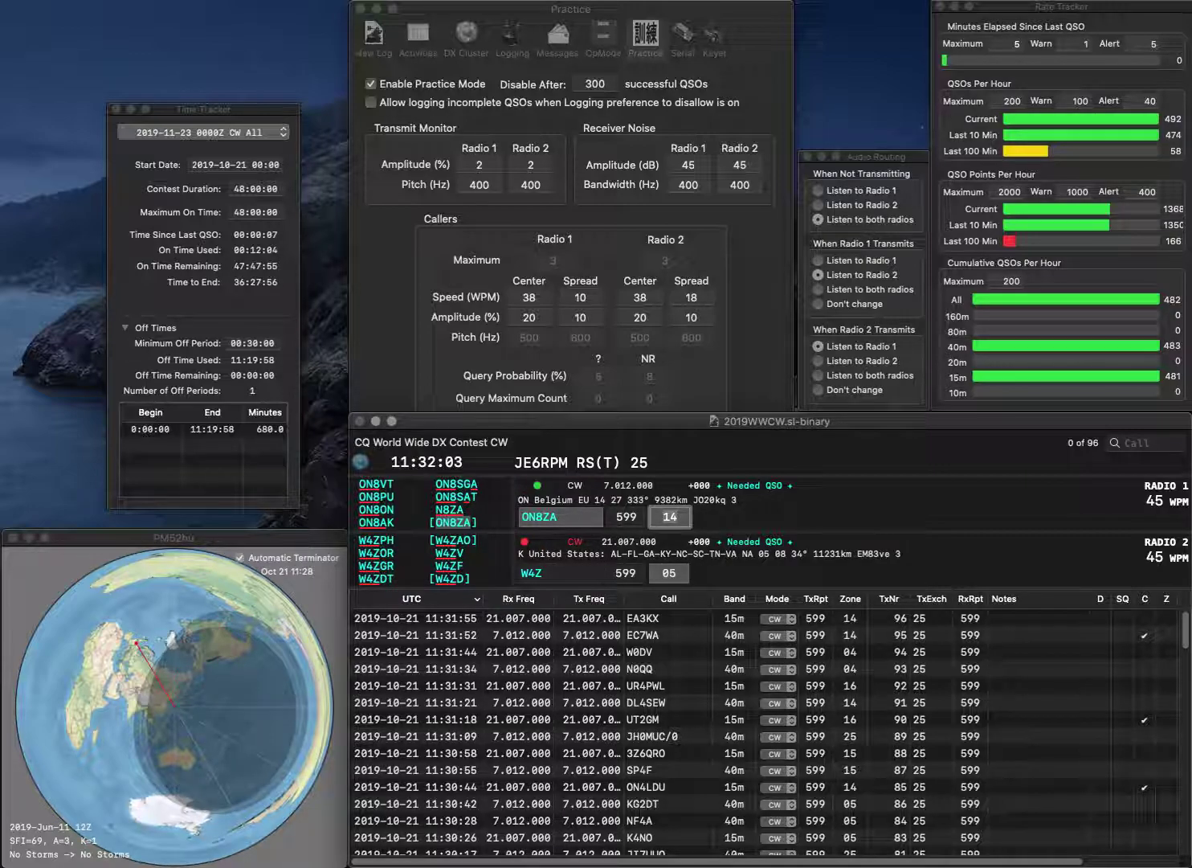
key(Return)
key(BackSpace)
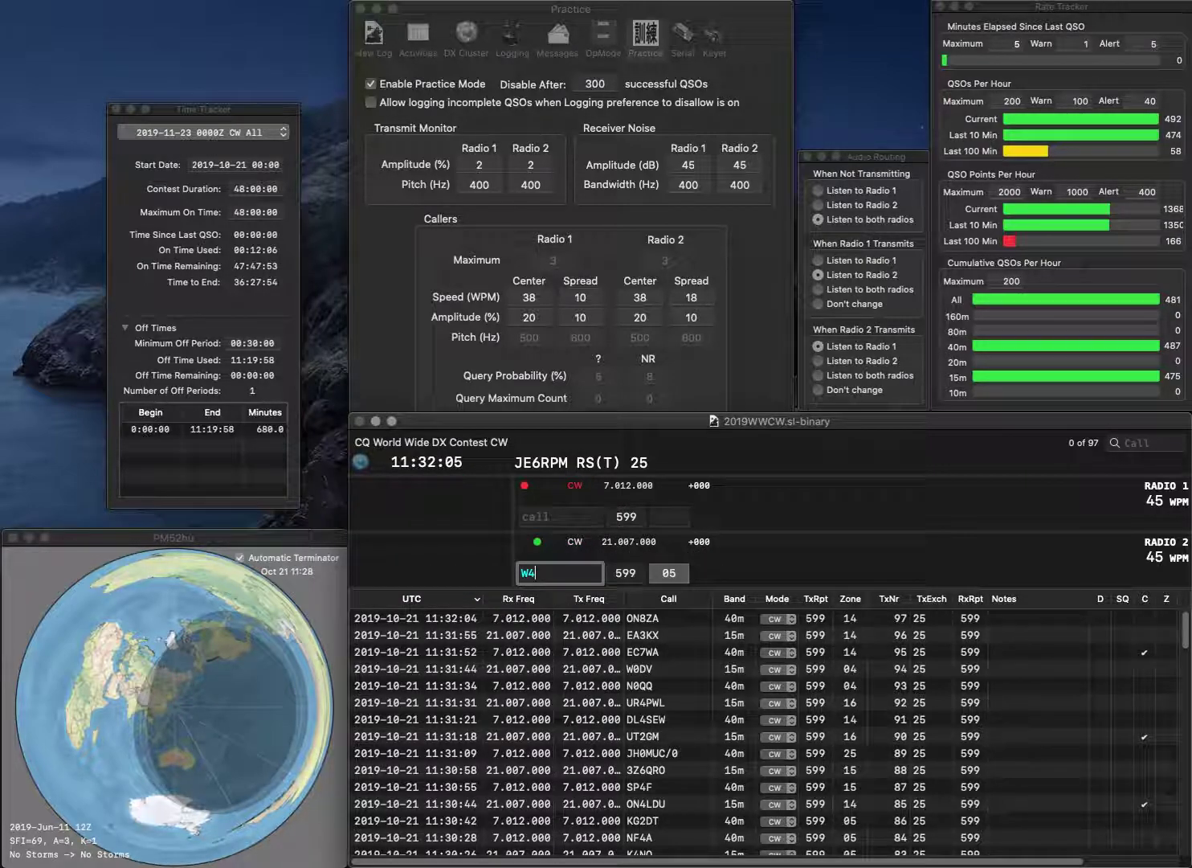
key(BackSpace)
text(2RD)
key(Return)
text(dZ1AXG)
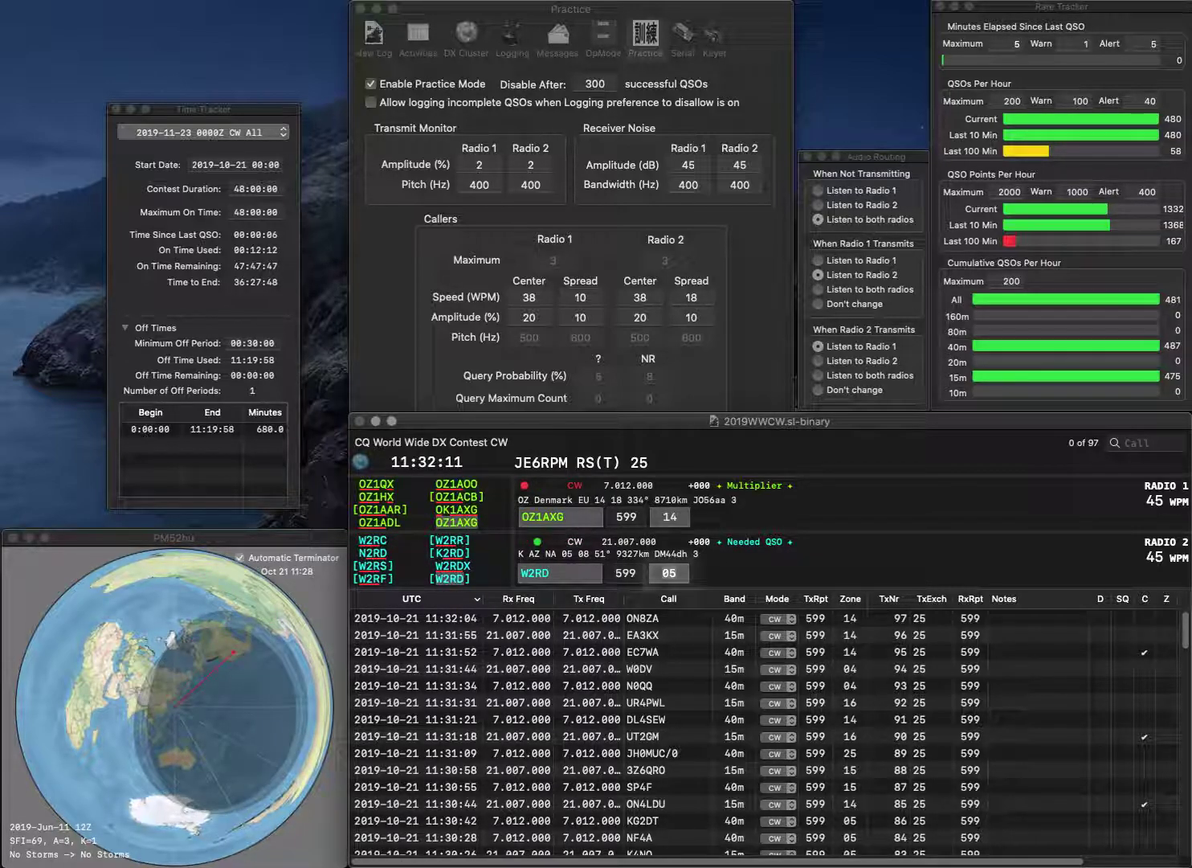
key(Return)
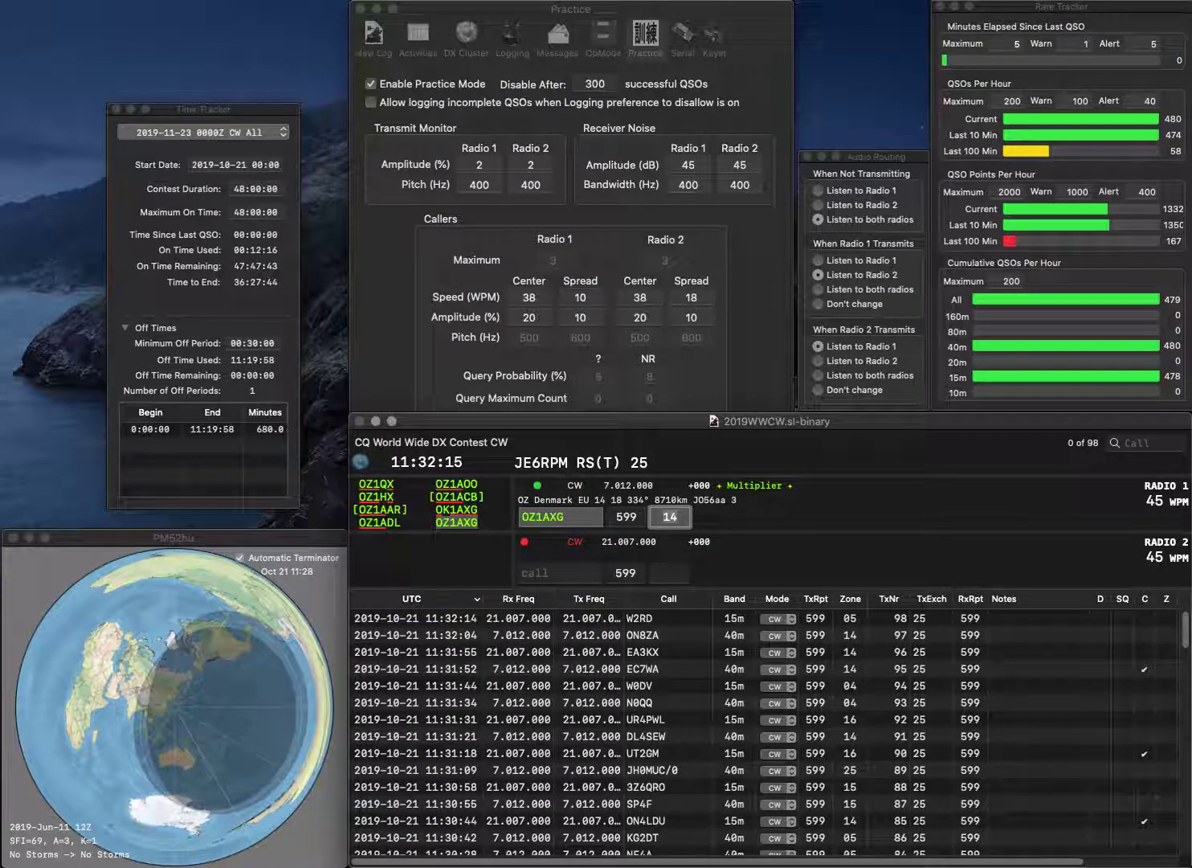
key(Return)
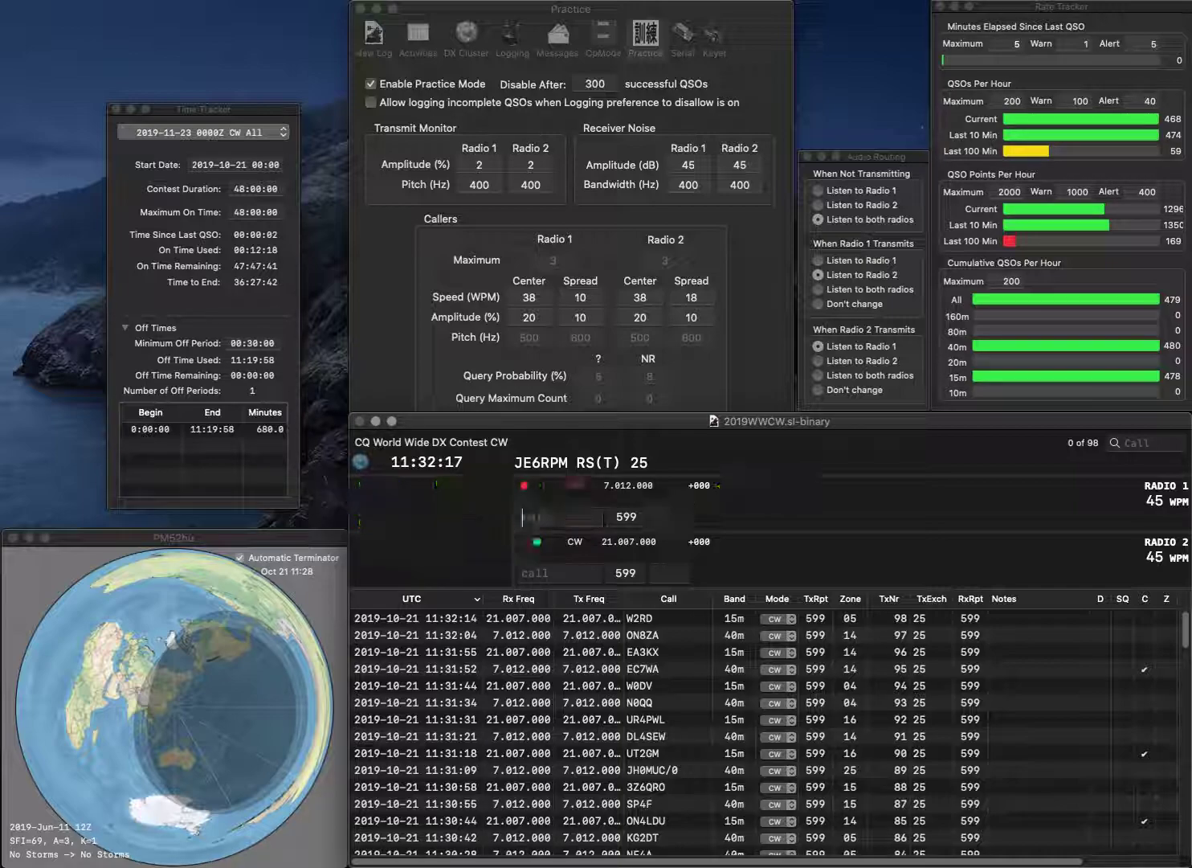
Enter 7K2PZG on Radio 2 and K9IDX on Radio 1 with their exchanges sent, and log both contacts
text(K2)
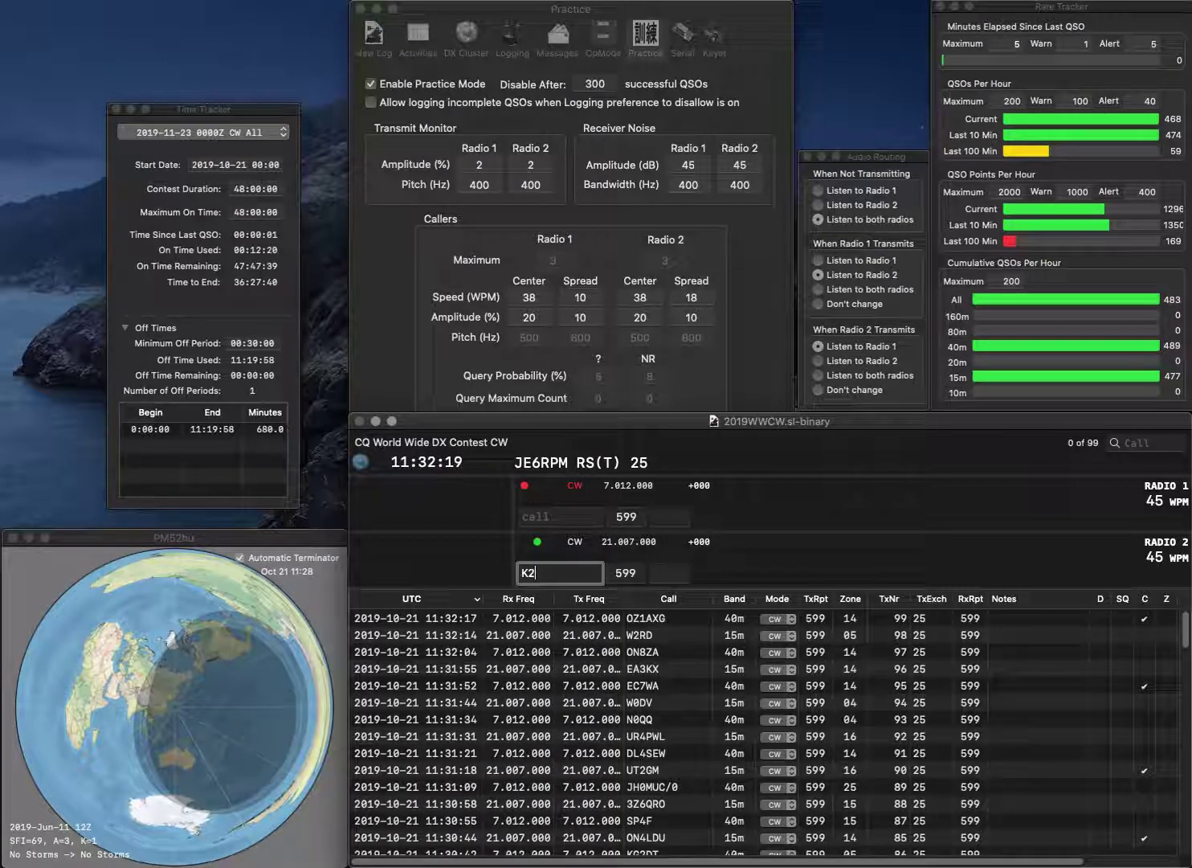
text(PZG)
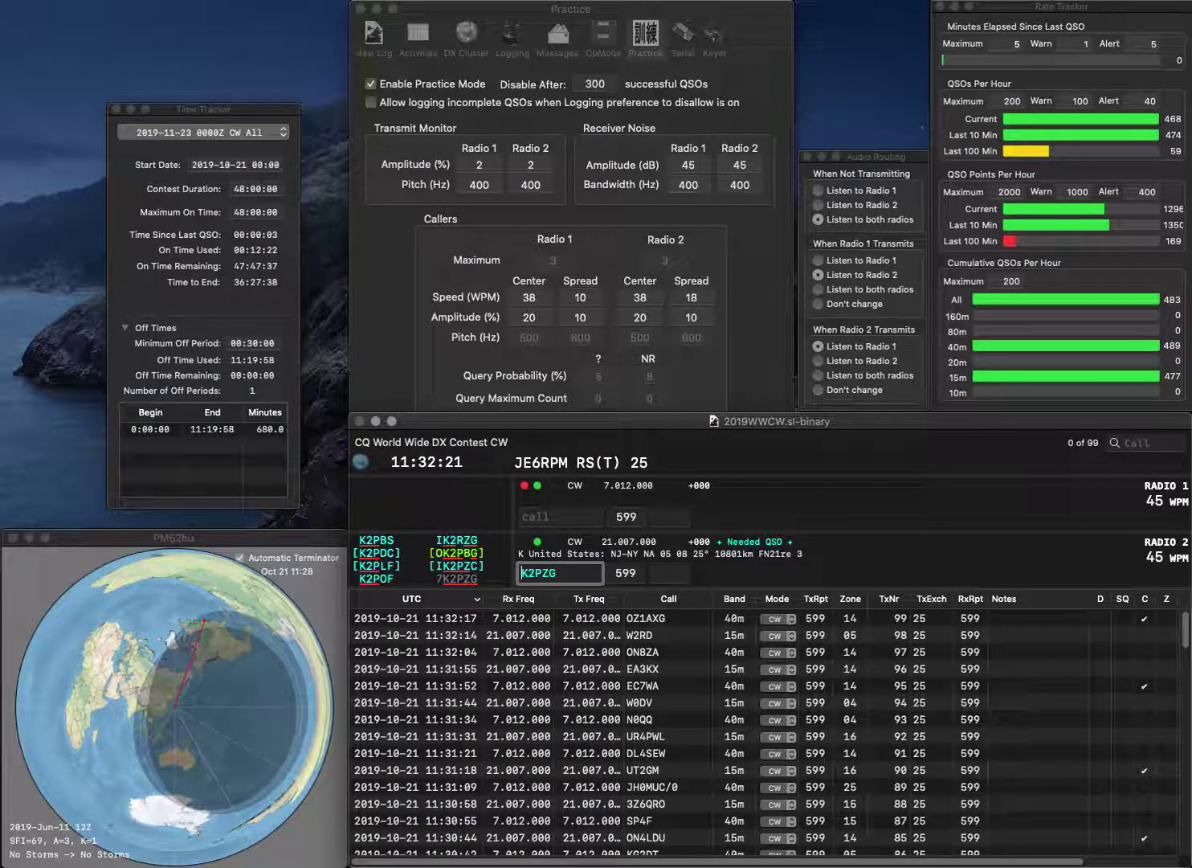
key(Home)
text(7)
key(Return)
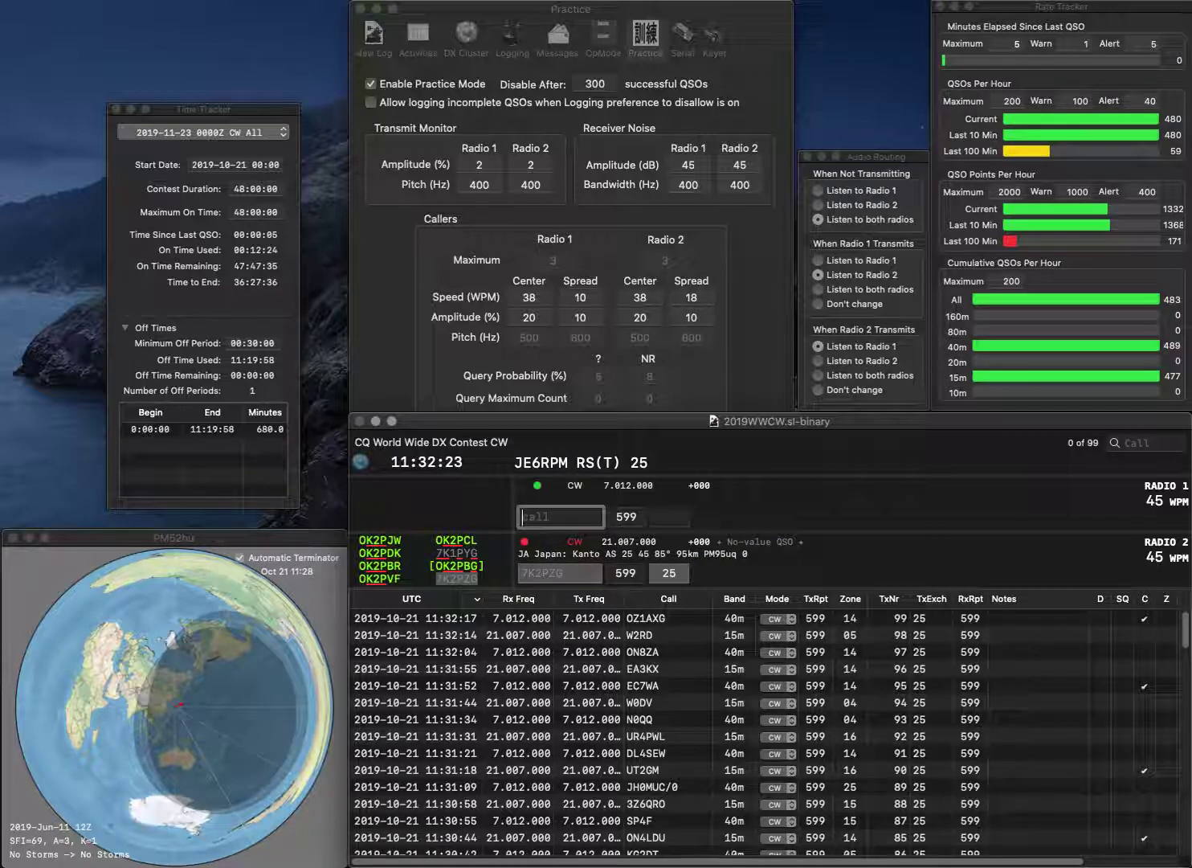
text(K9I)
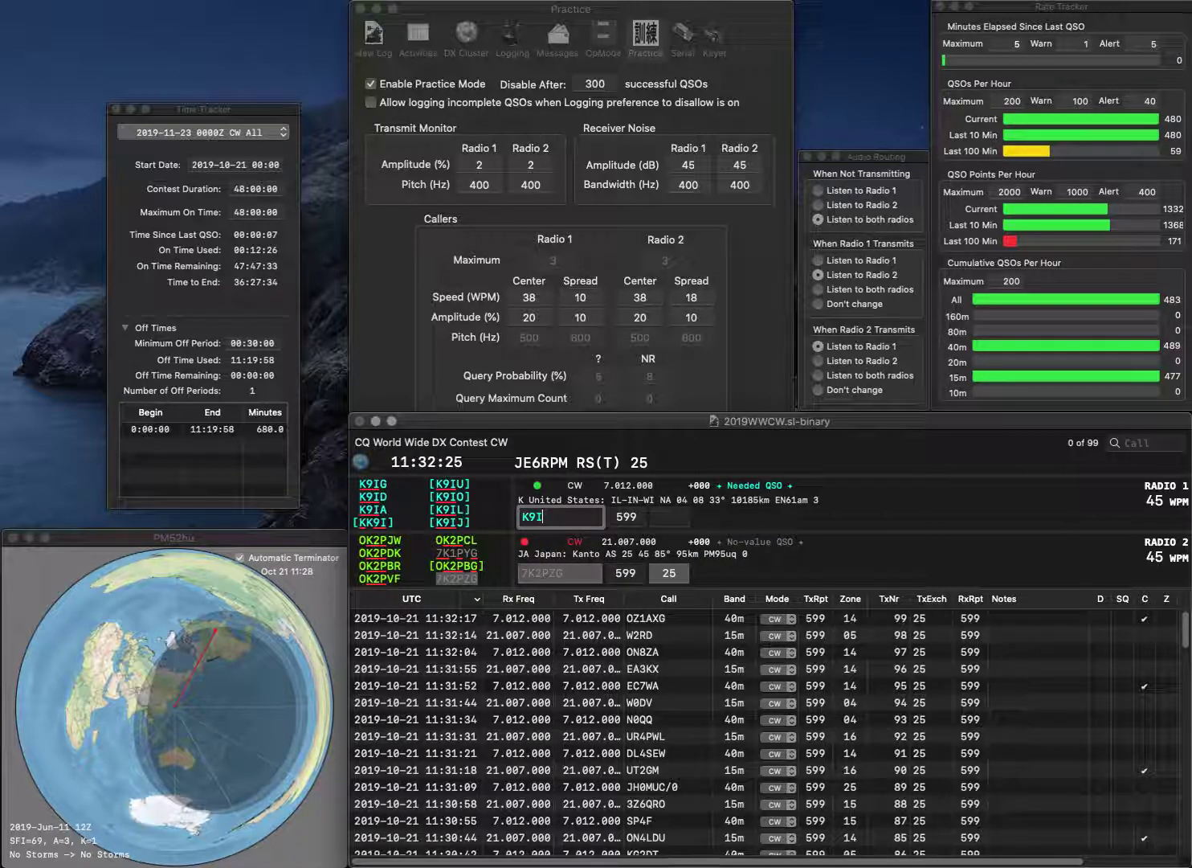
text(DX)
key(Return)
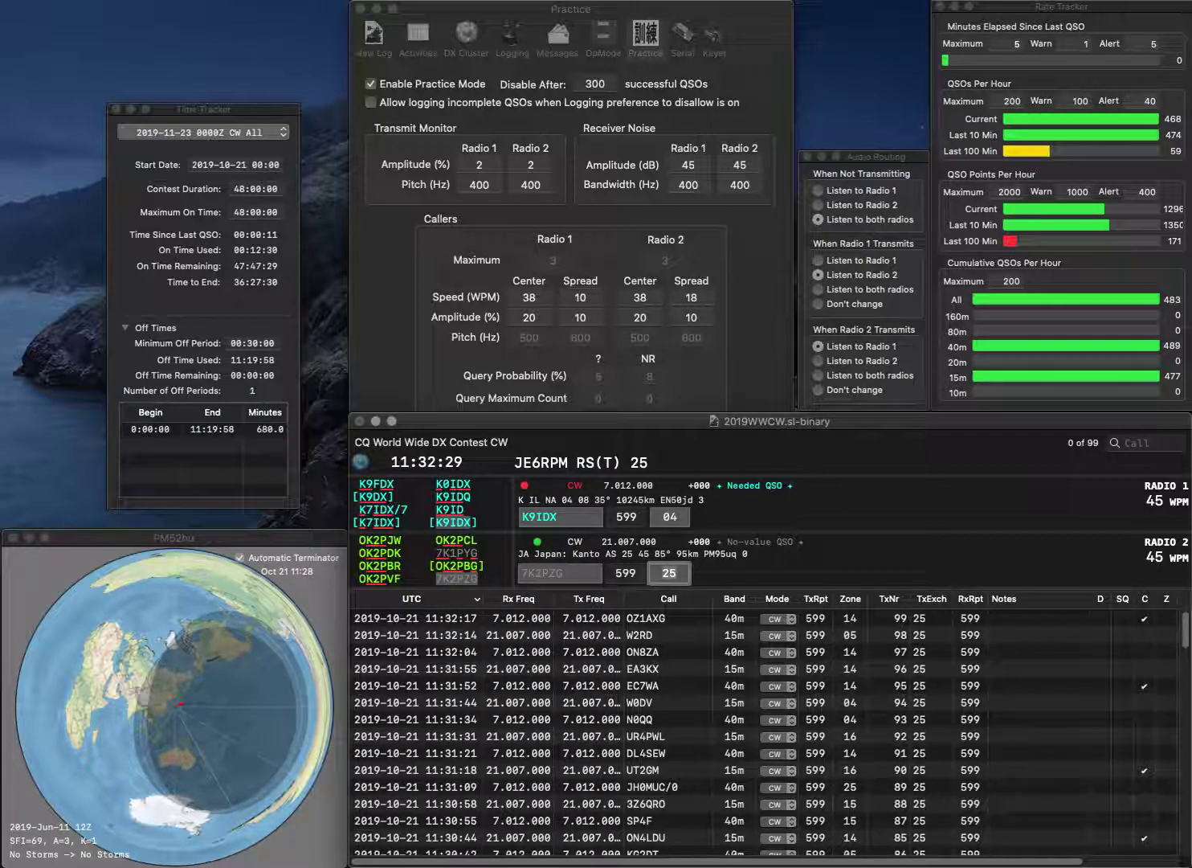
key(Return)
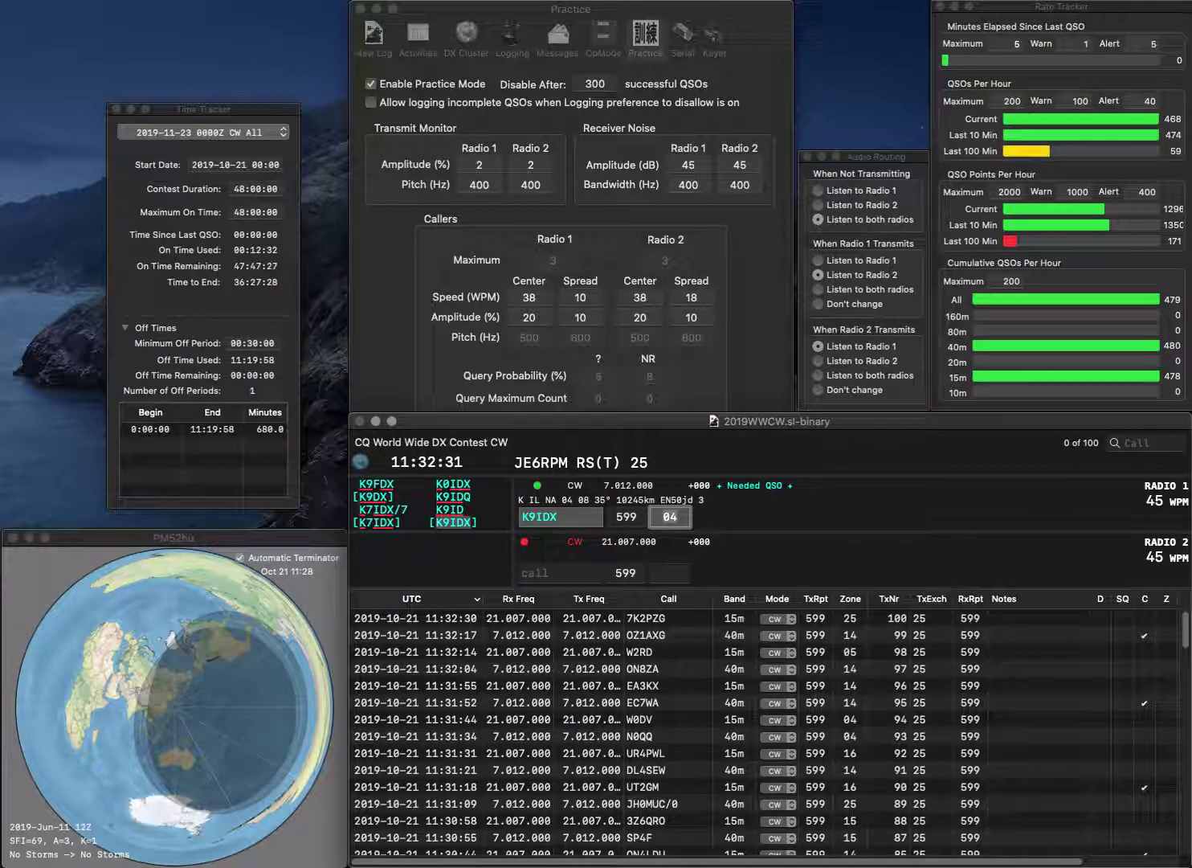
key(Return)
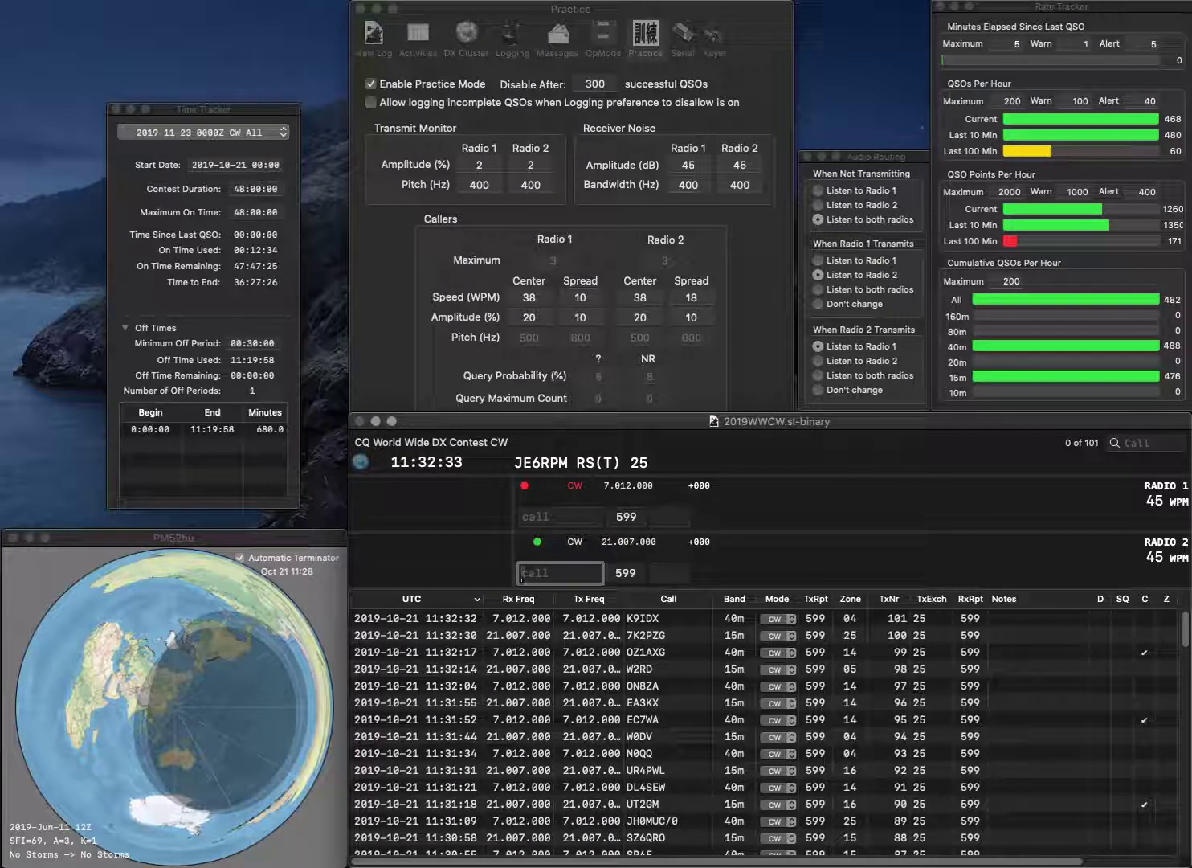
text(SV3D)
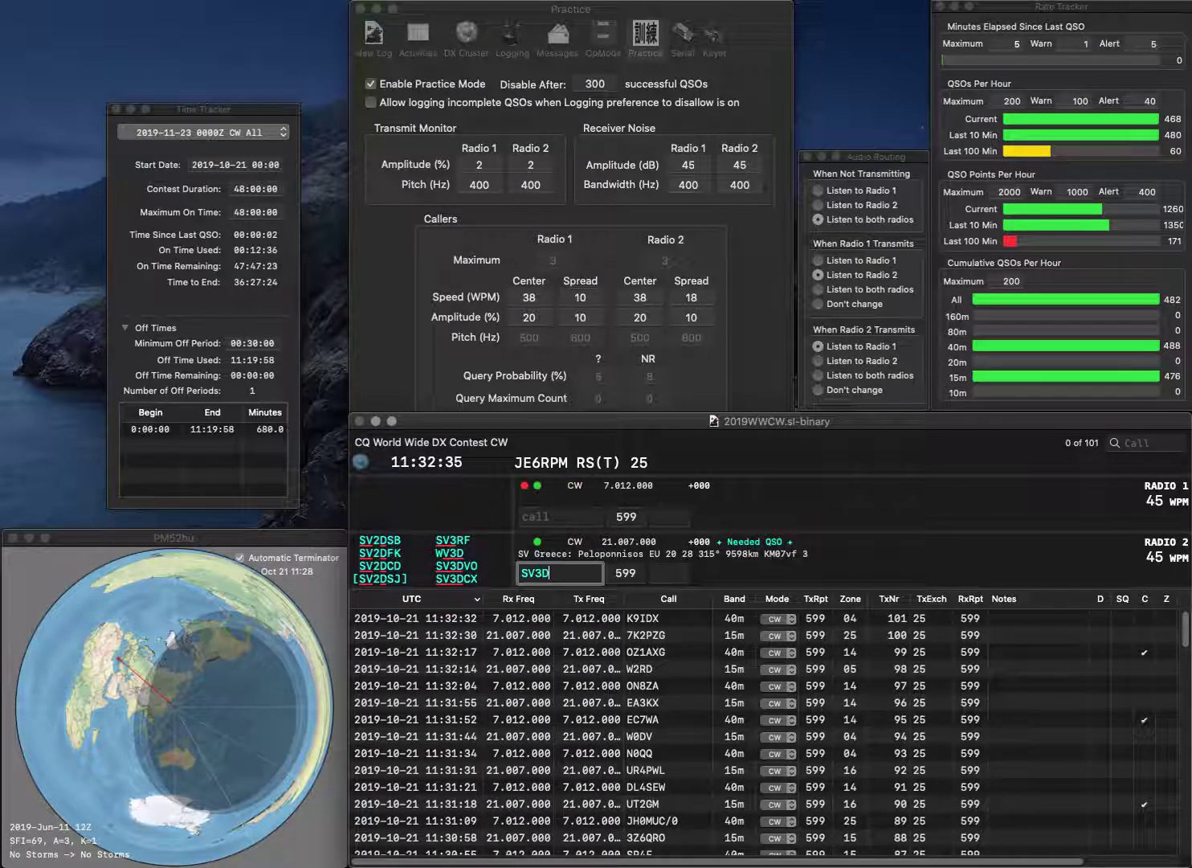
text(CX)
key(Return)
text(WY)
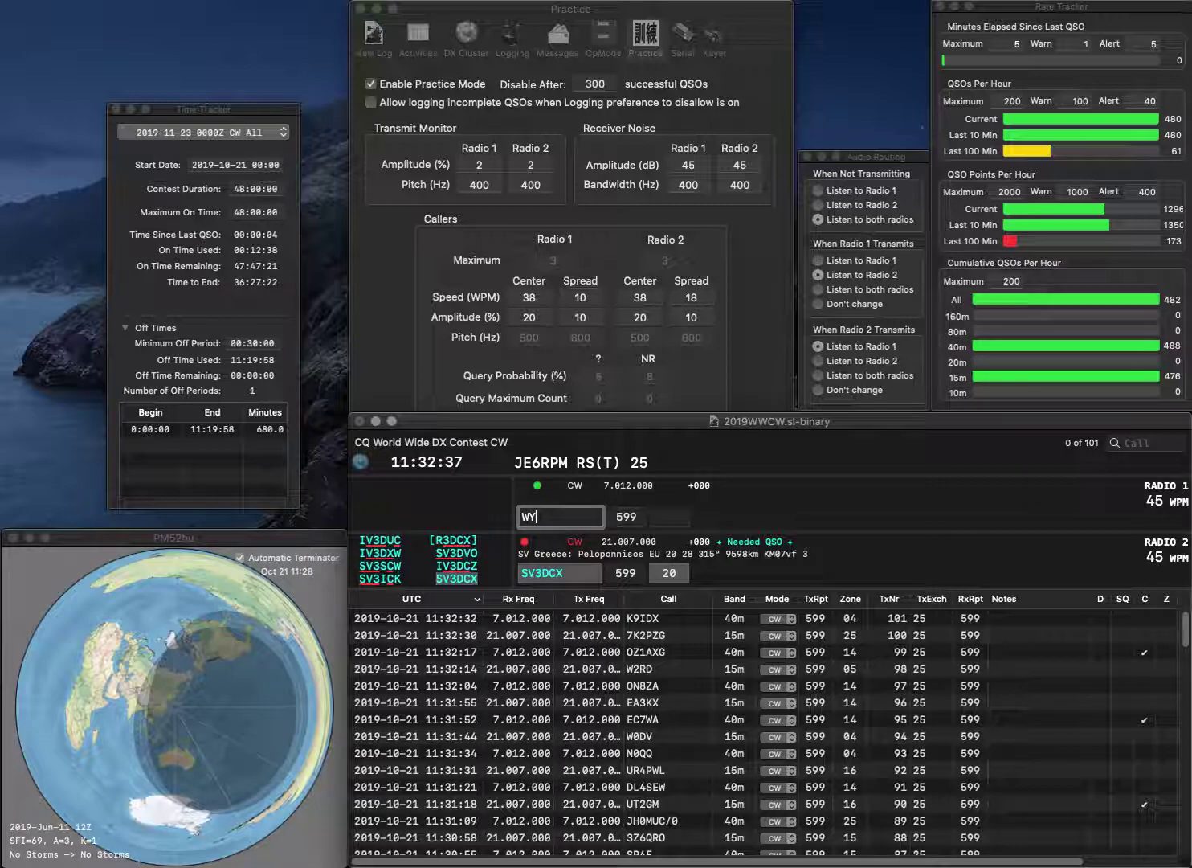
text(6K)
key(Return)
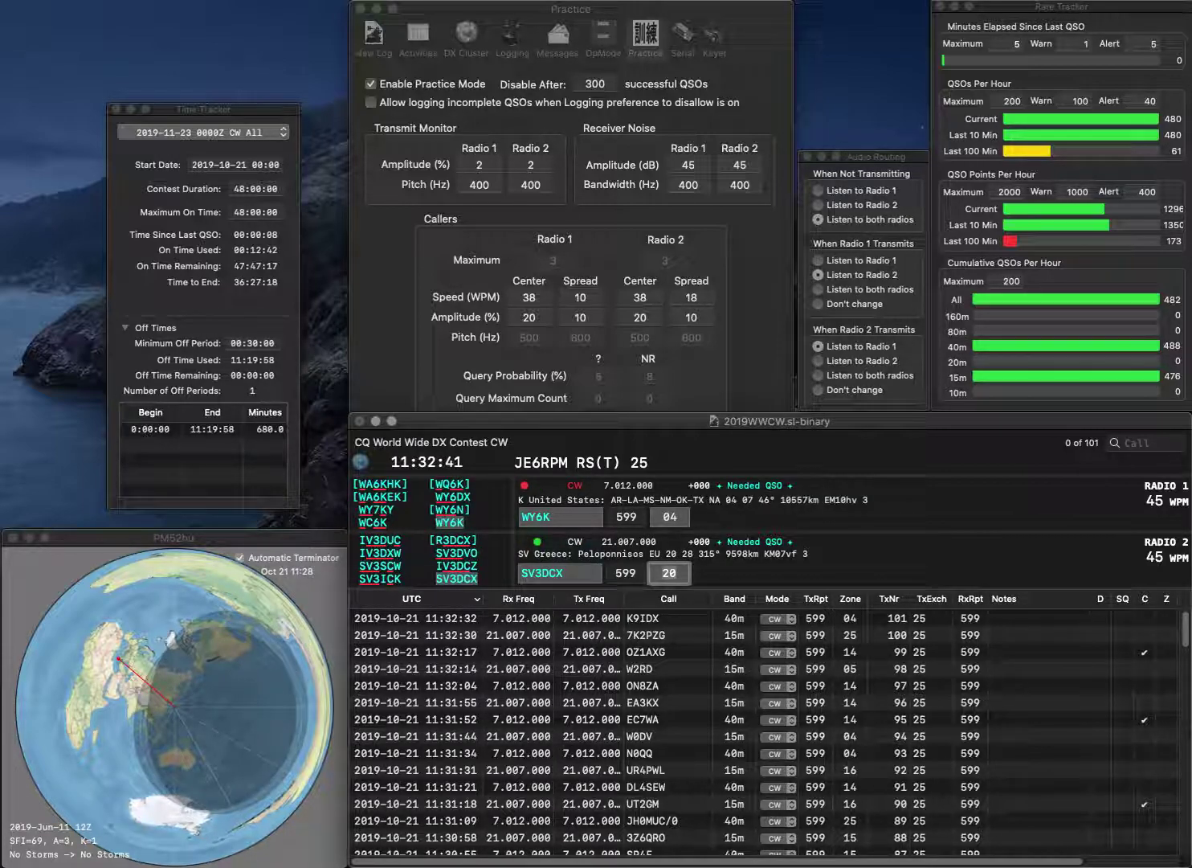
key(Return)
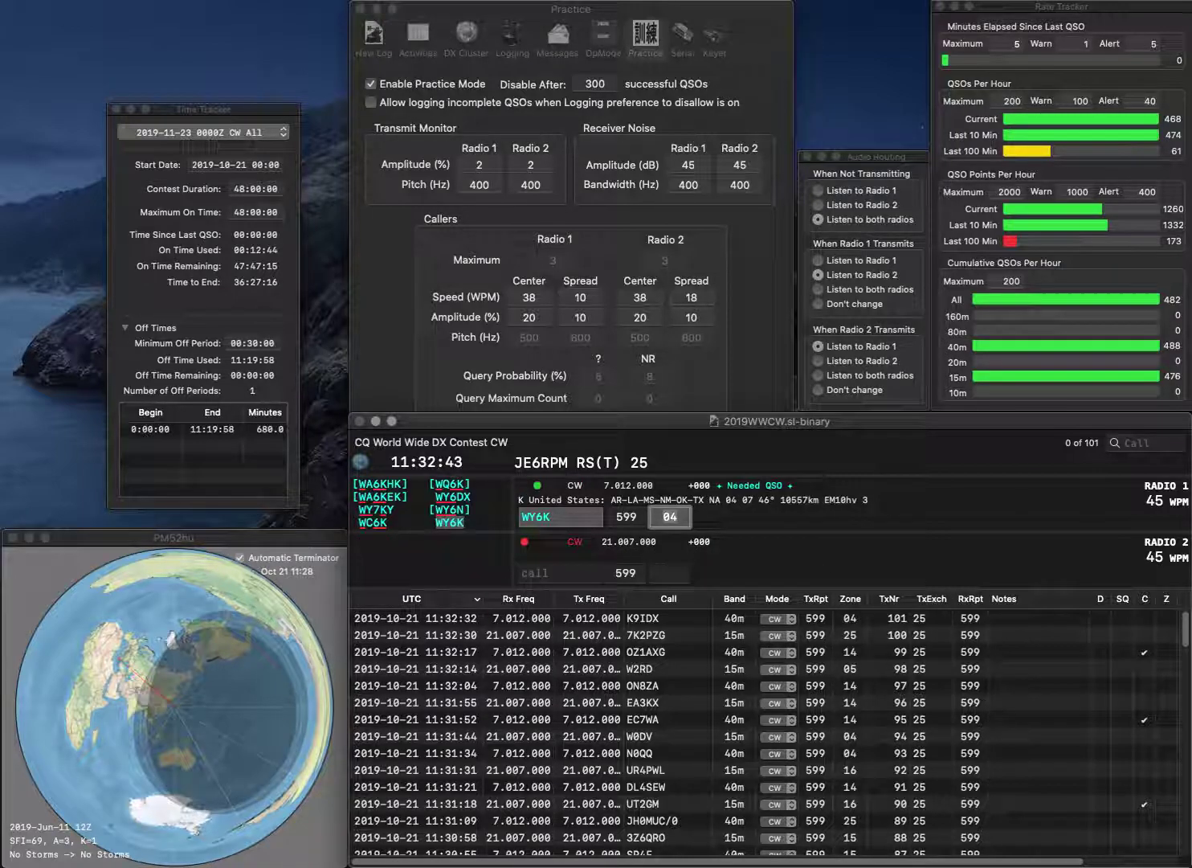
key(Return)
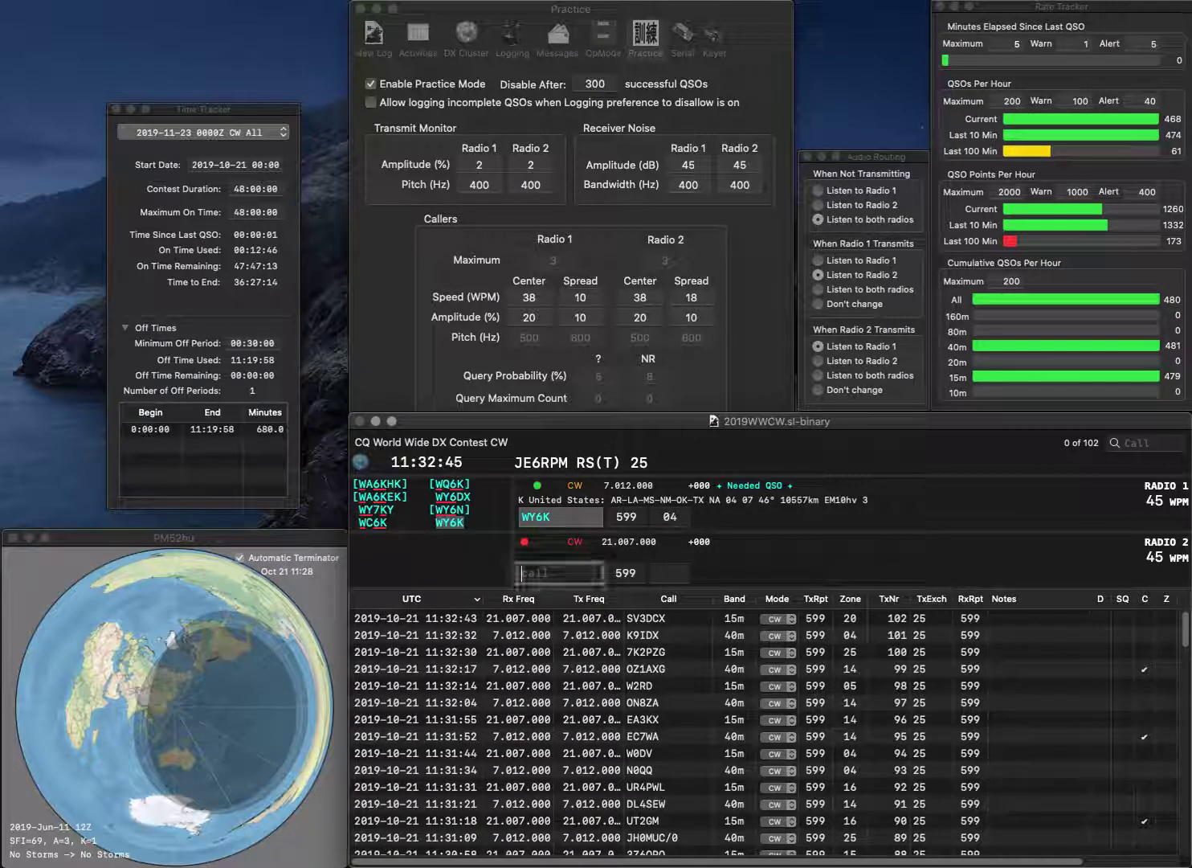
text(OM7CD)
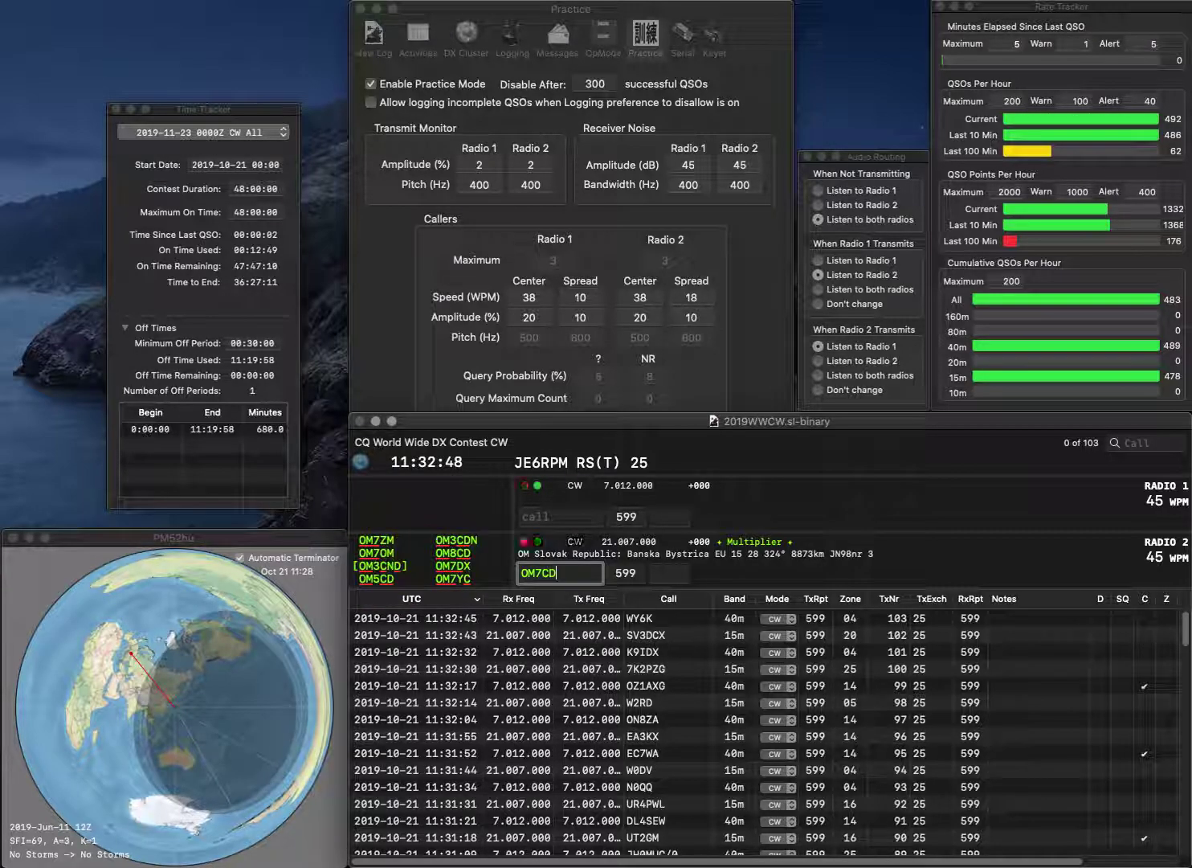
key(Return)
text(ERE4)
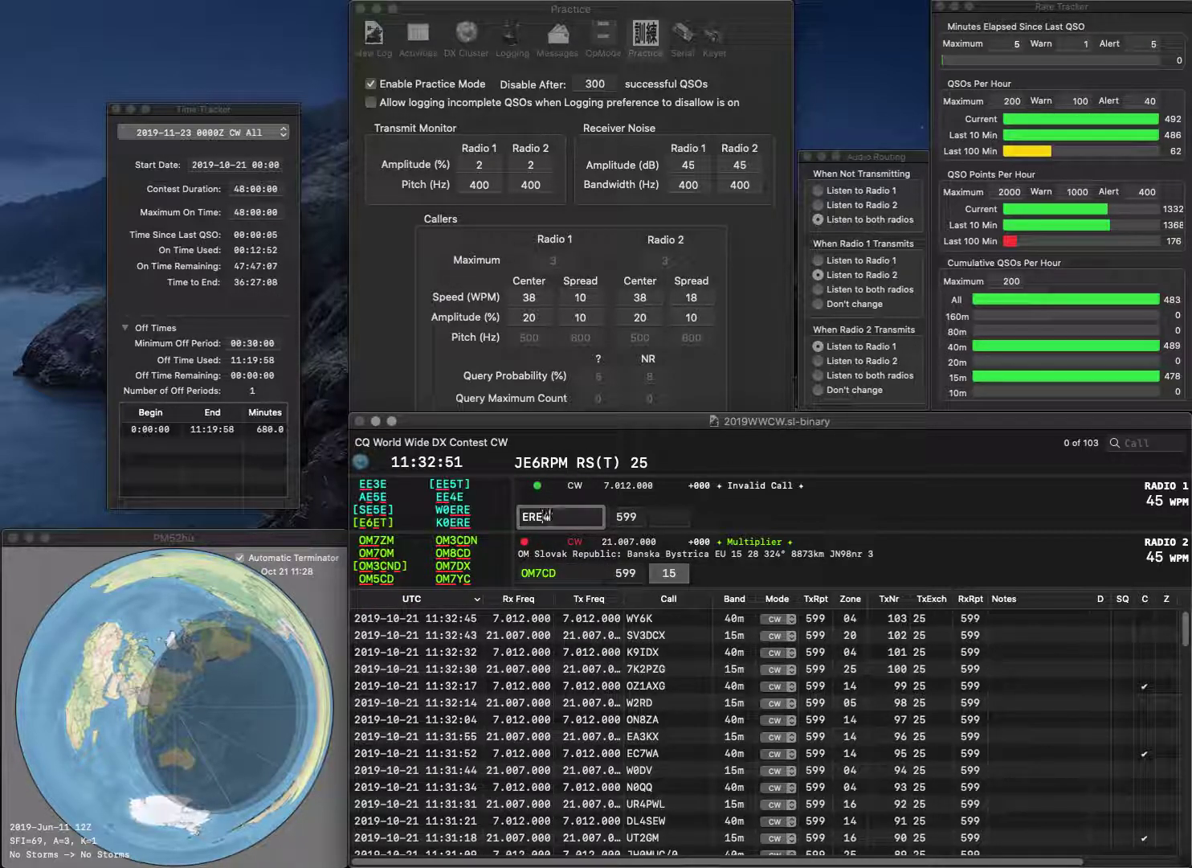
key(BackSpace)
key(BackSpace)
text(4A)
key(Return)
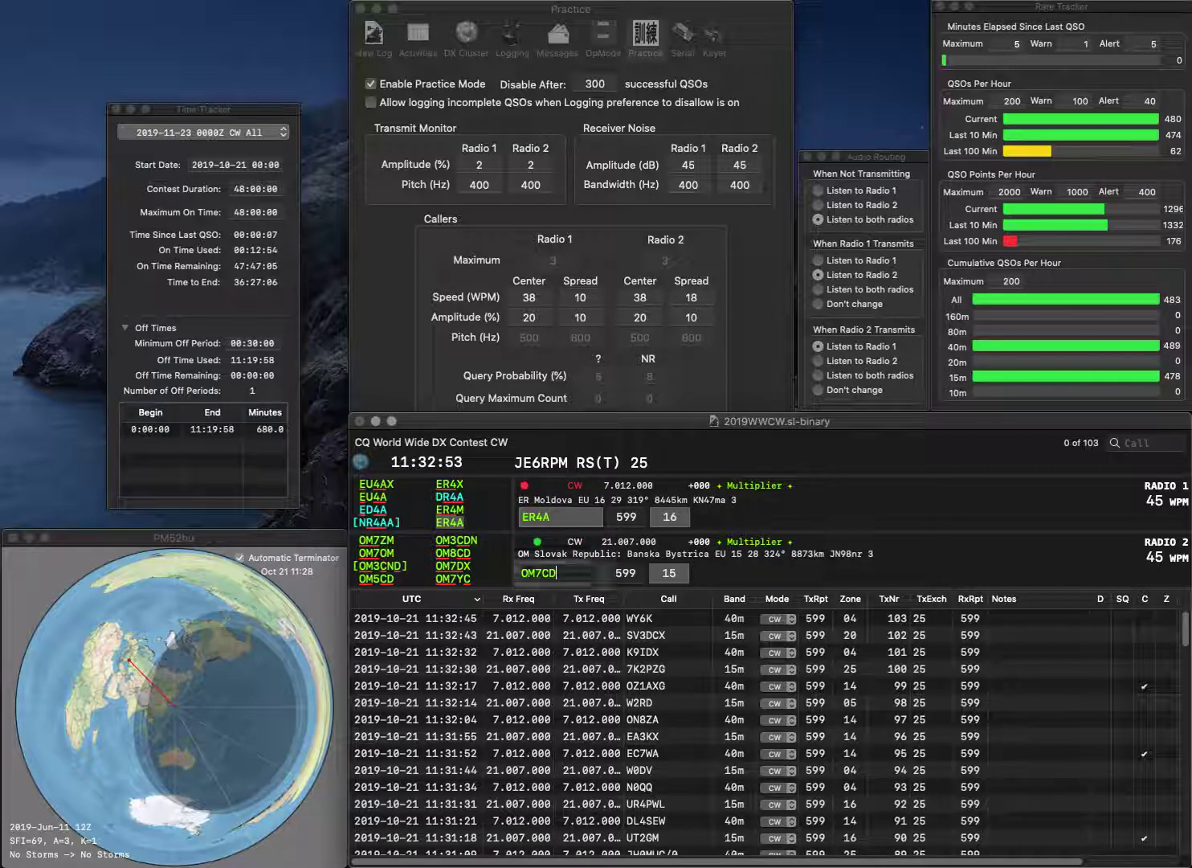
key(Delete)
text(8)
key(Return)
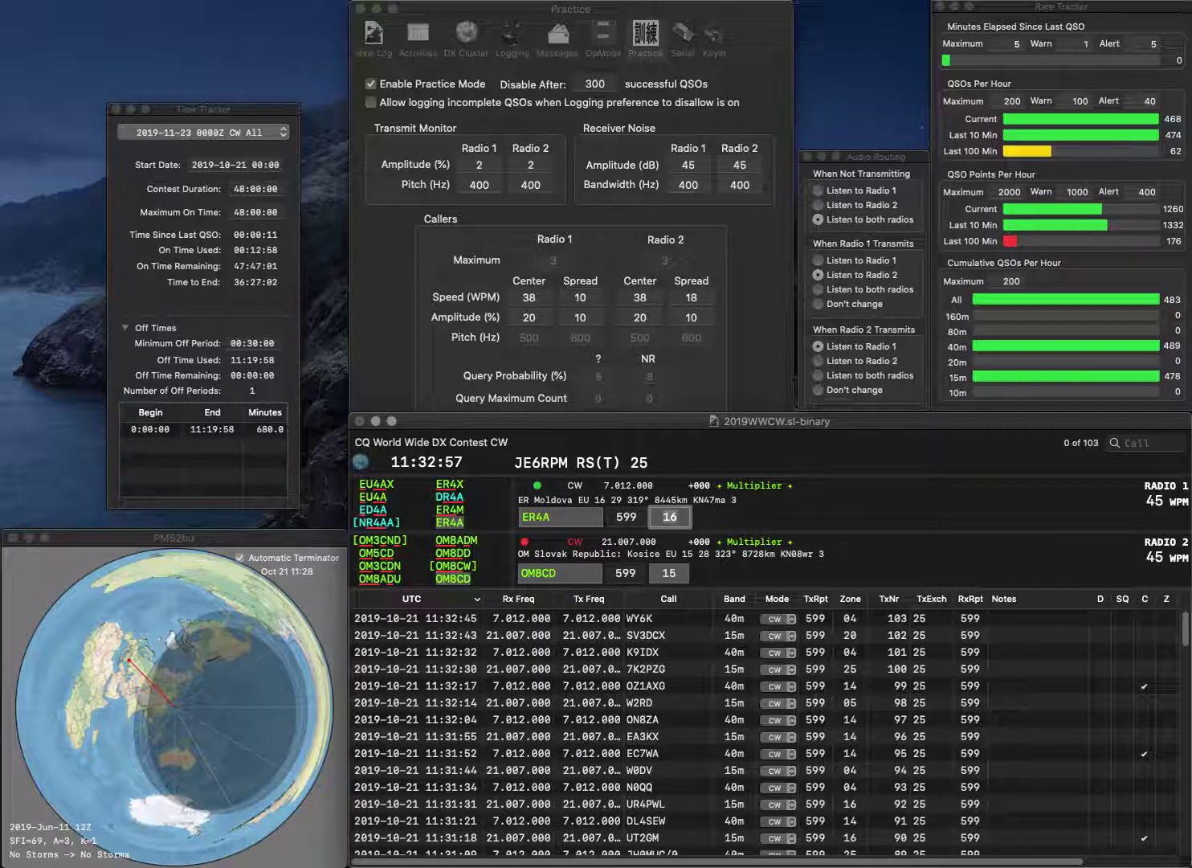
key(Return)
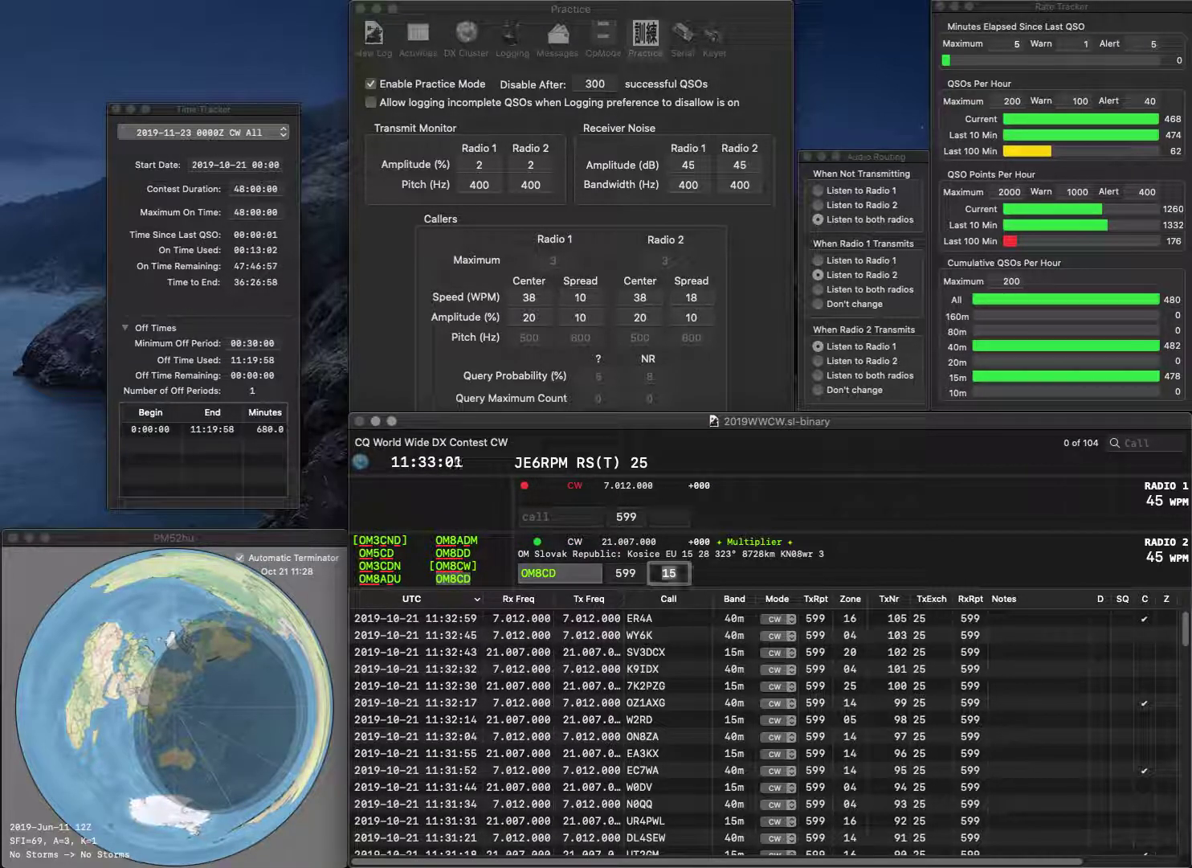
key(Return)
text(RT1M)
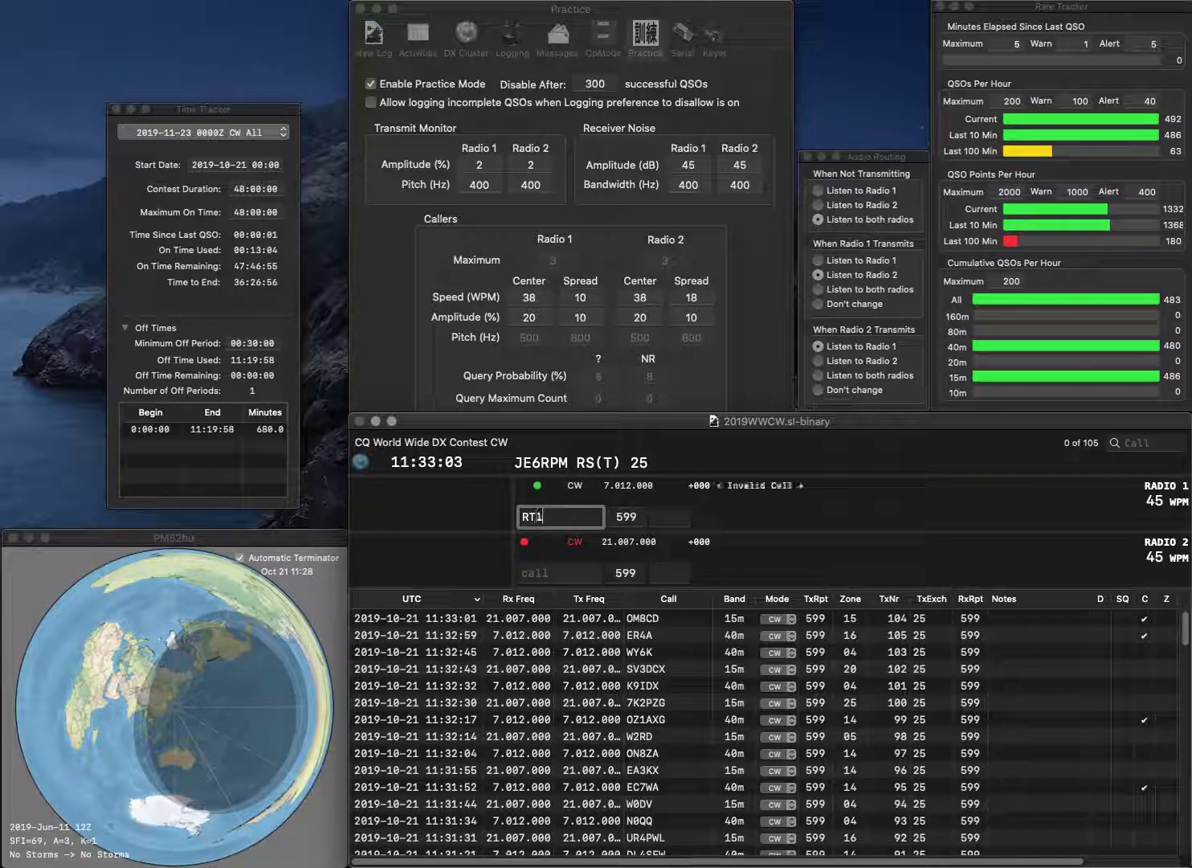
key(Return)
text(XEY2T)
key(Left)
key(Left)
key(Left)
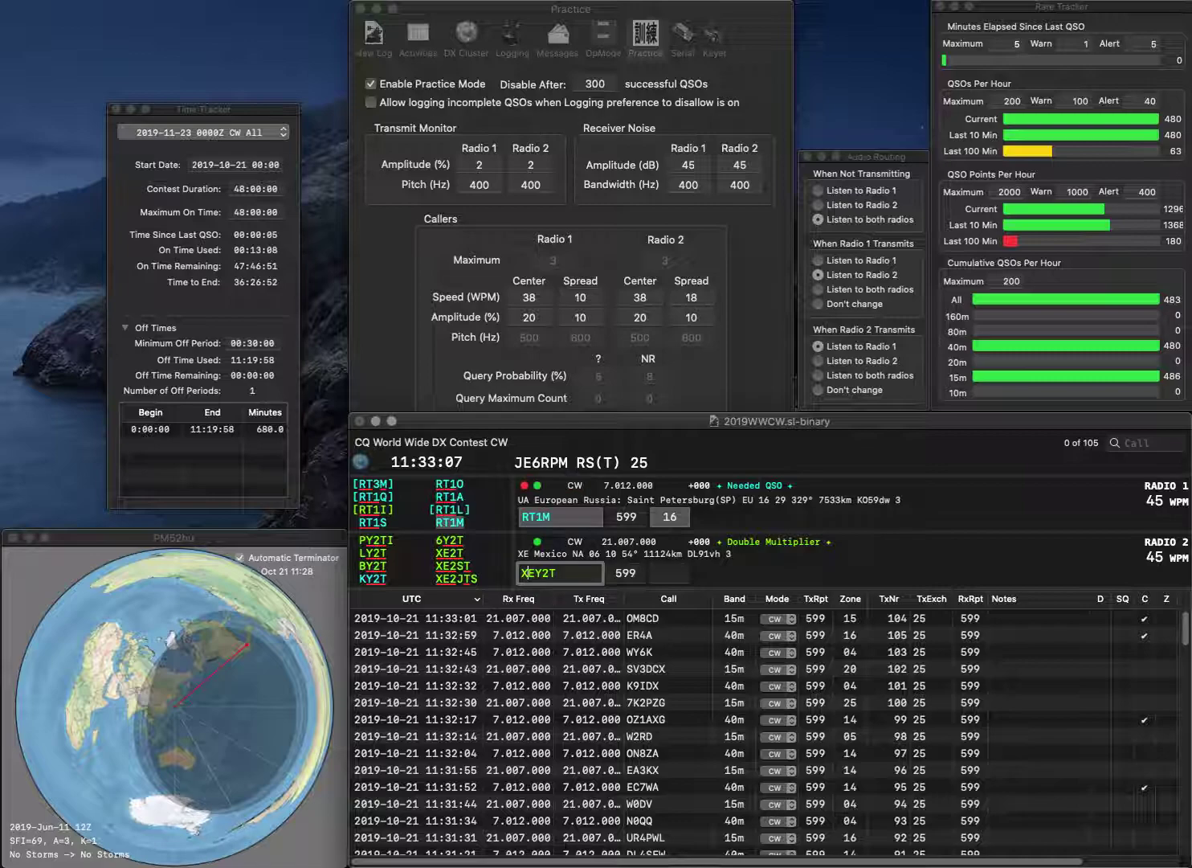
key(BackSpace)
key(Return)
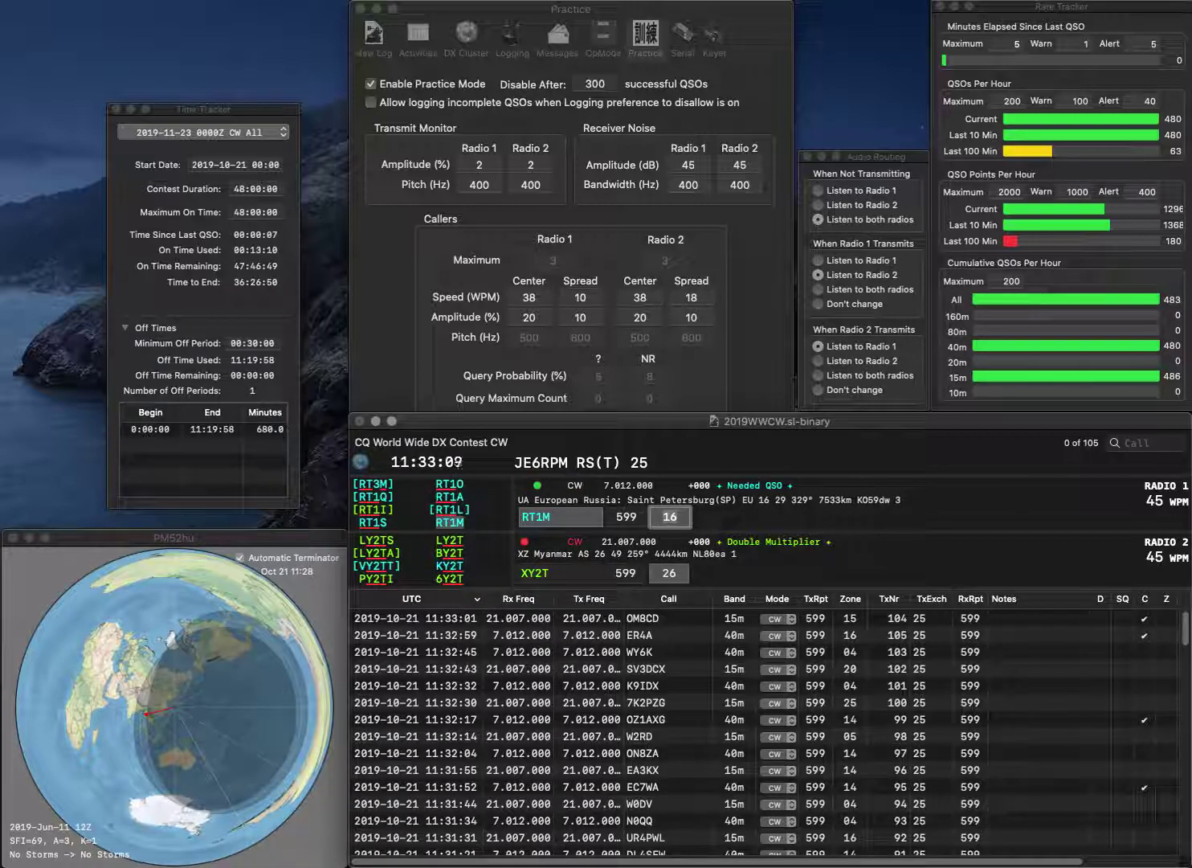
key(Return)
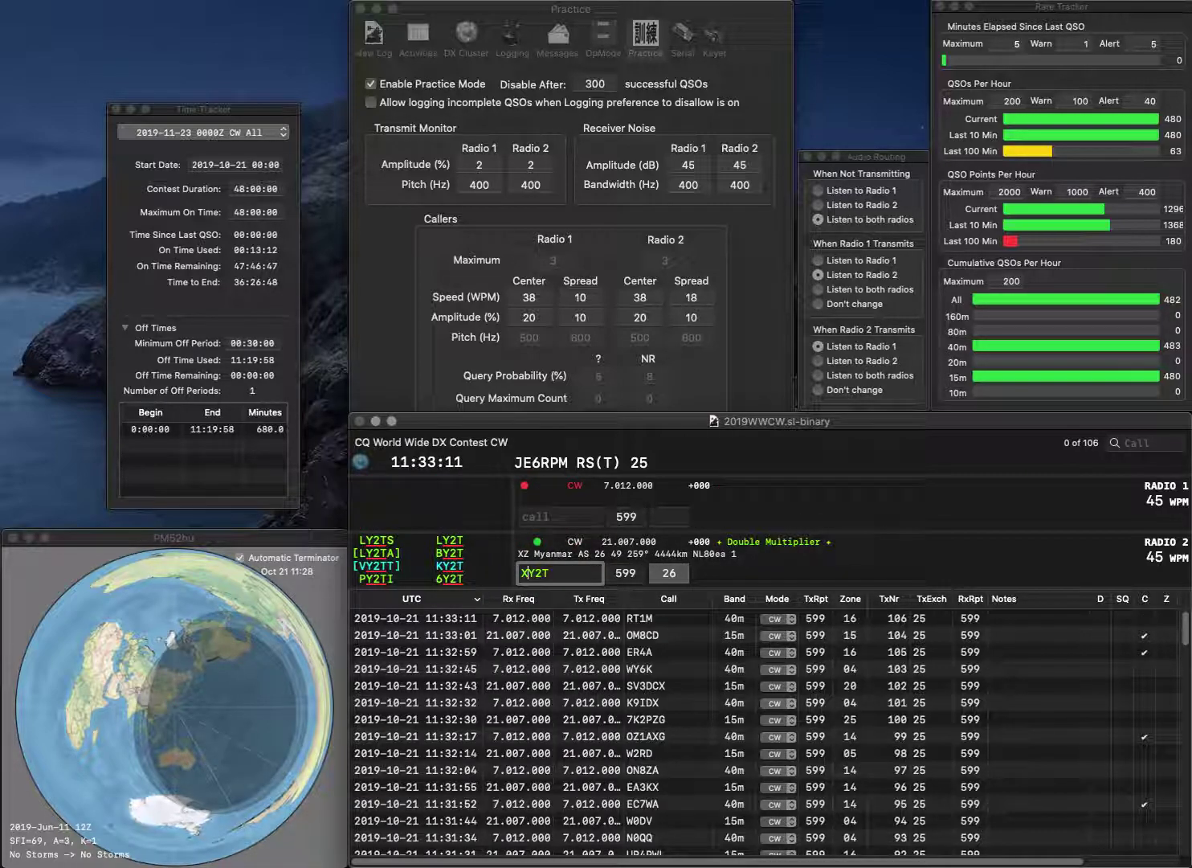
Correct the Radio 2 call to 6Y2T, enter N7Q on Radio 1 with exchanges sent, and log the 6Y2T contact
text(6)
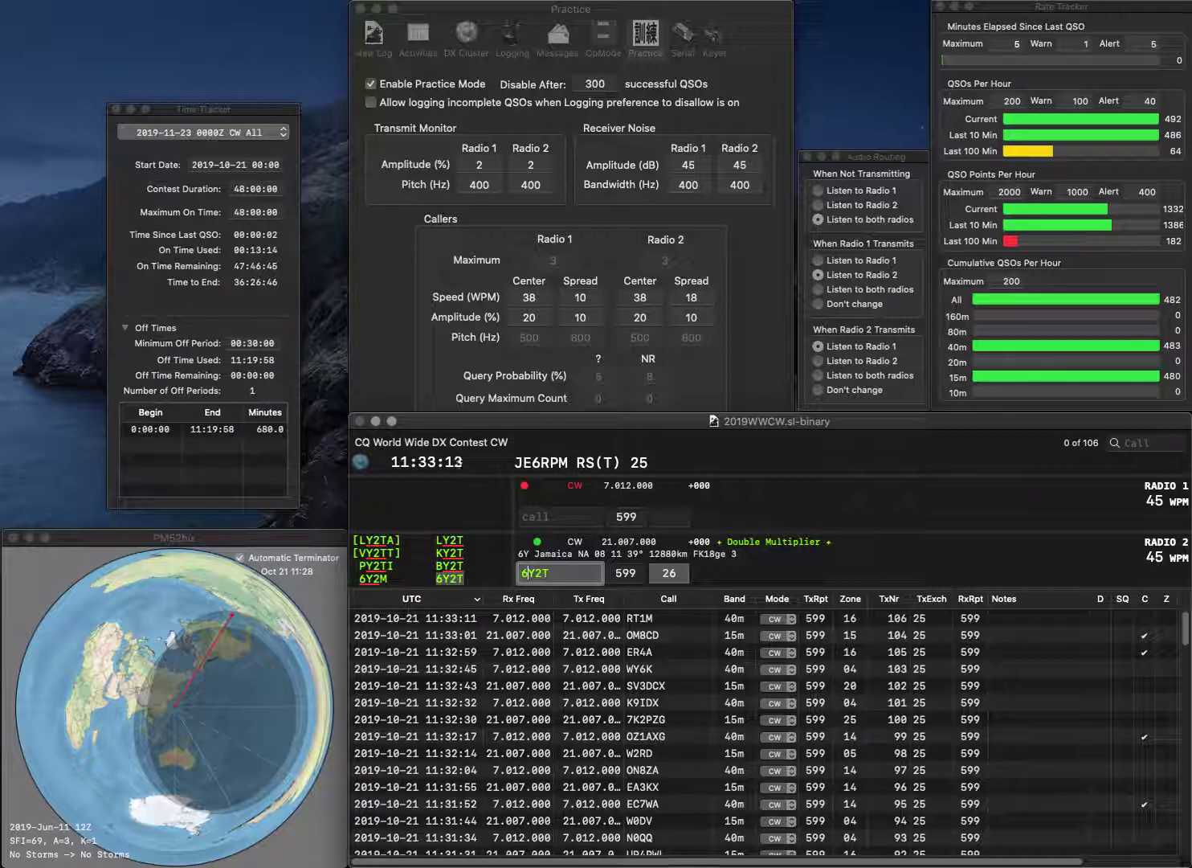
key(Return)
text(7Q)
key(Left)
key(Left)
text(N)
key(Return)
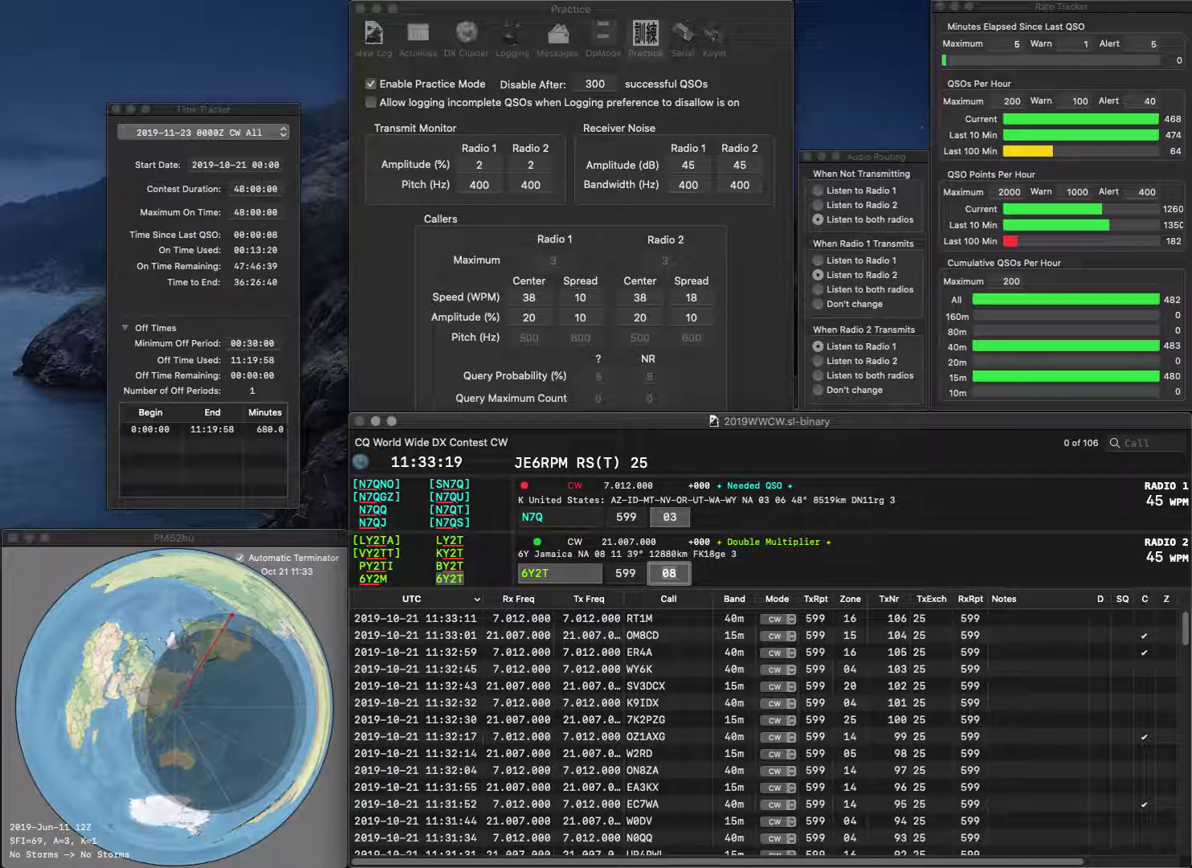
key(Return)
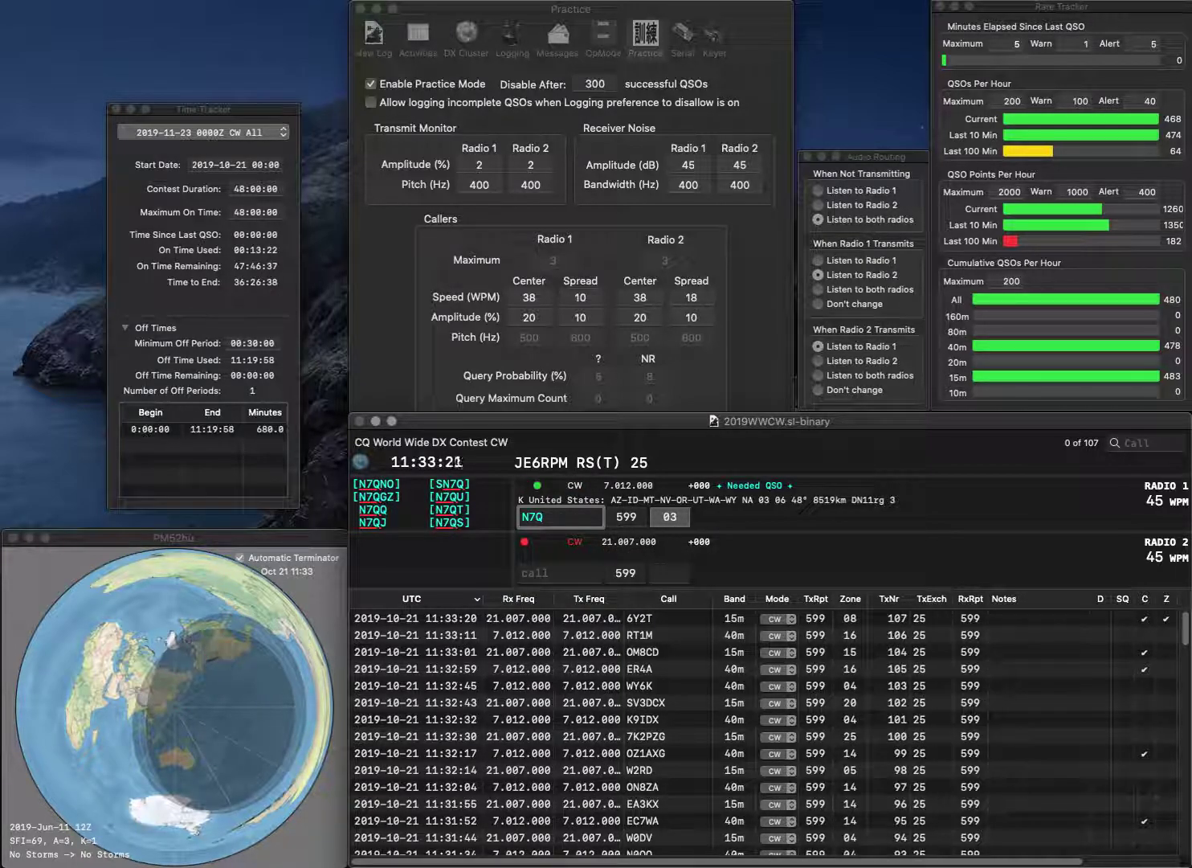
key(Return)
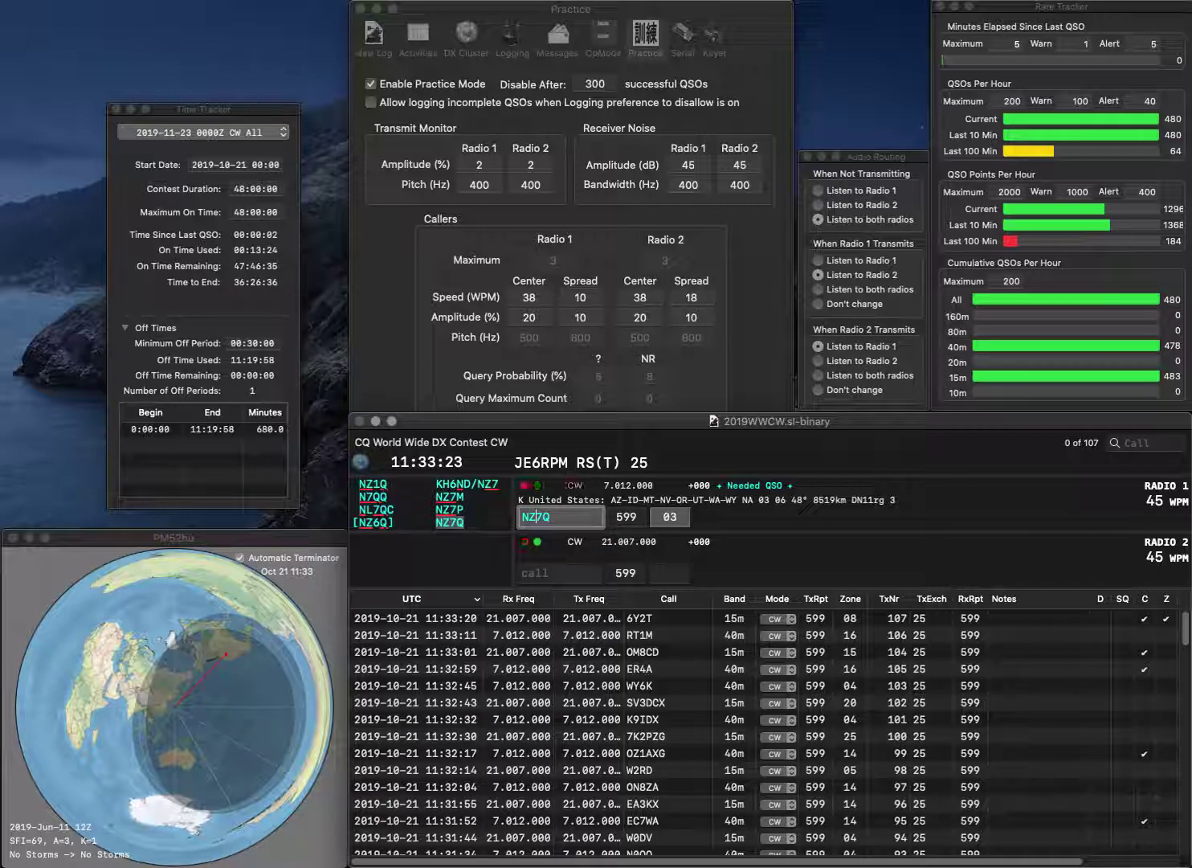
text(JH1DGJ)
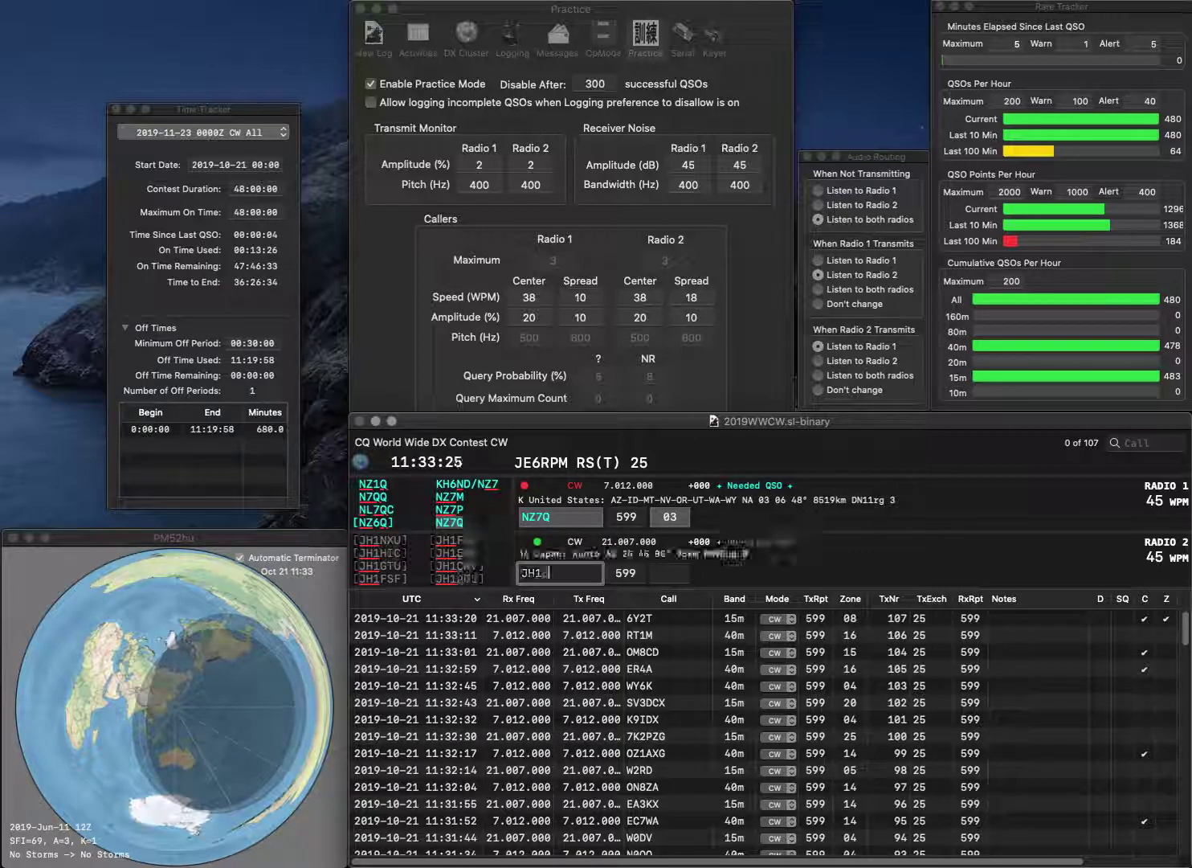
key(Return)
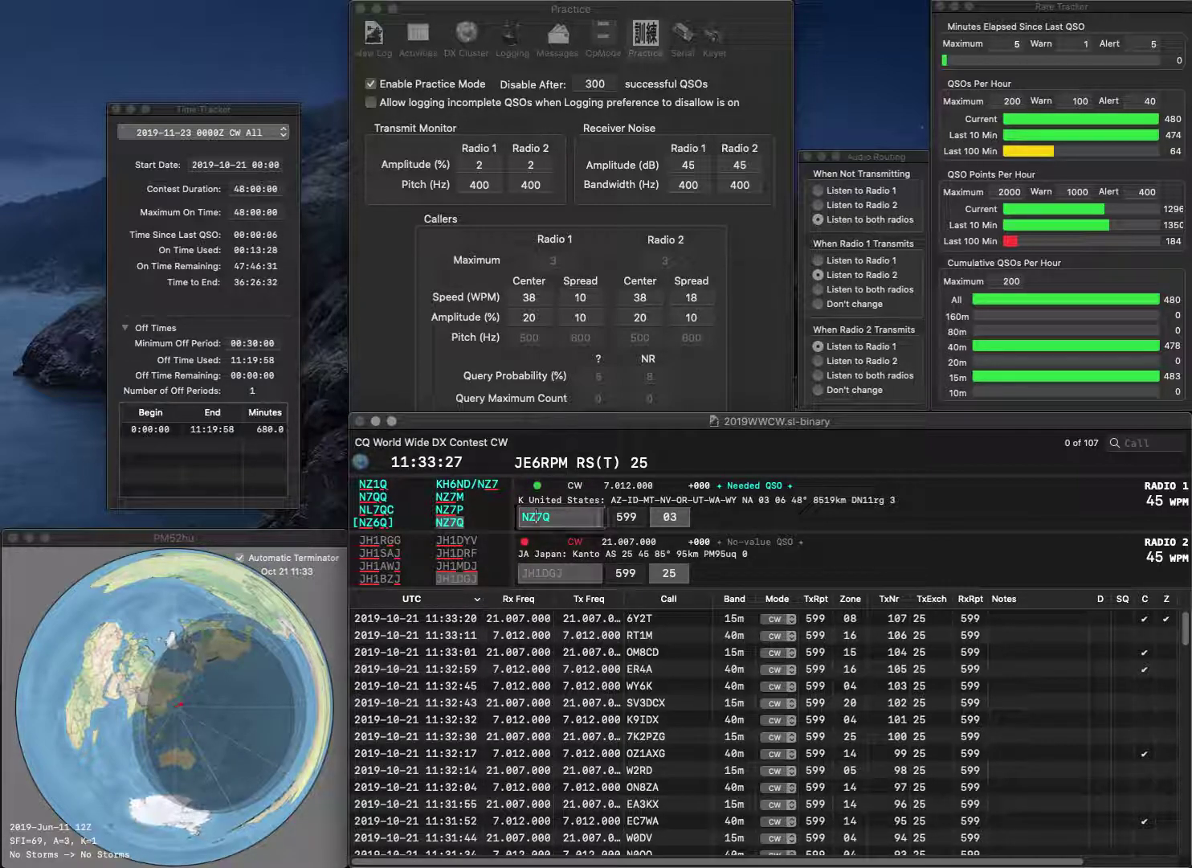
key(Return)
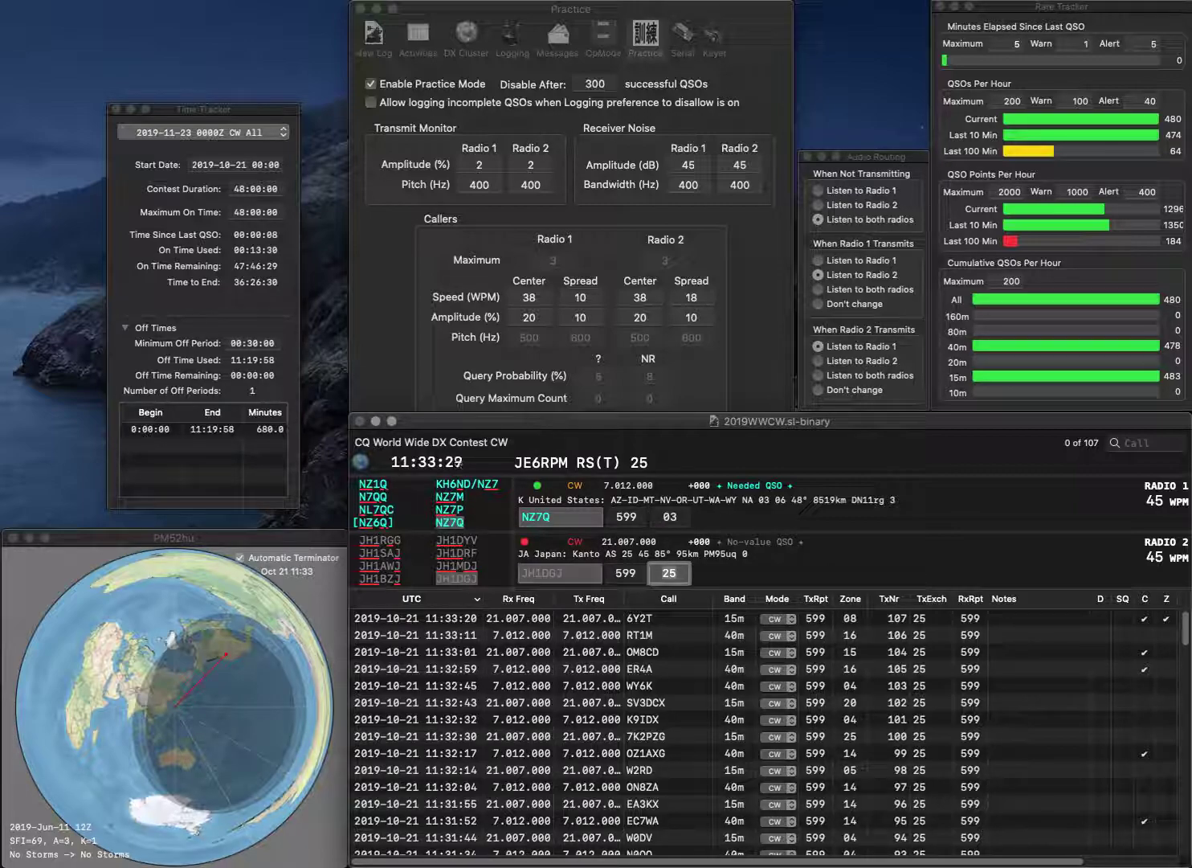
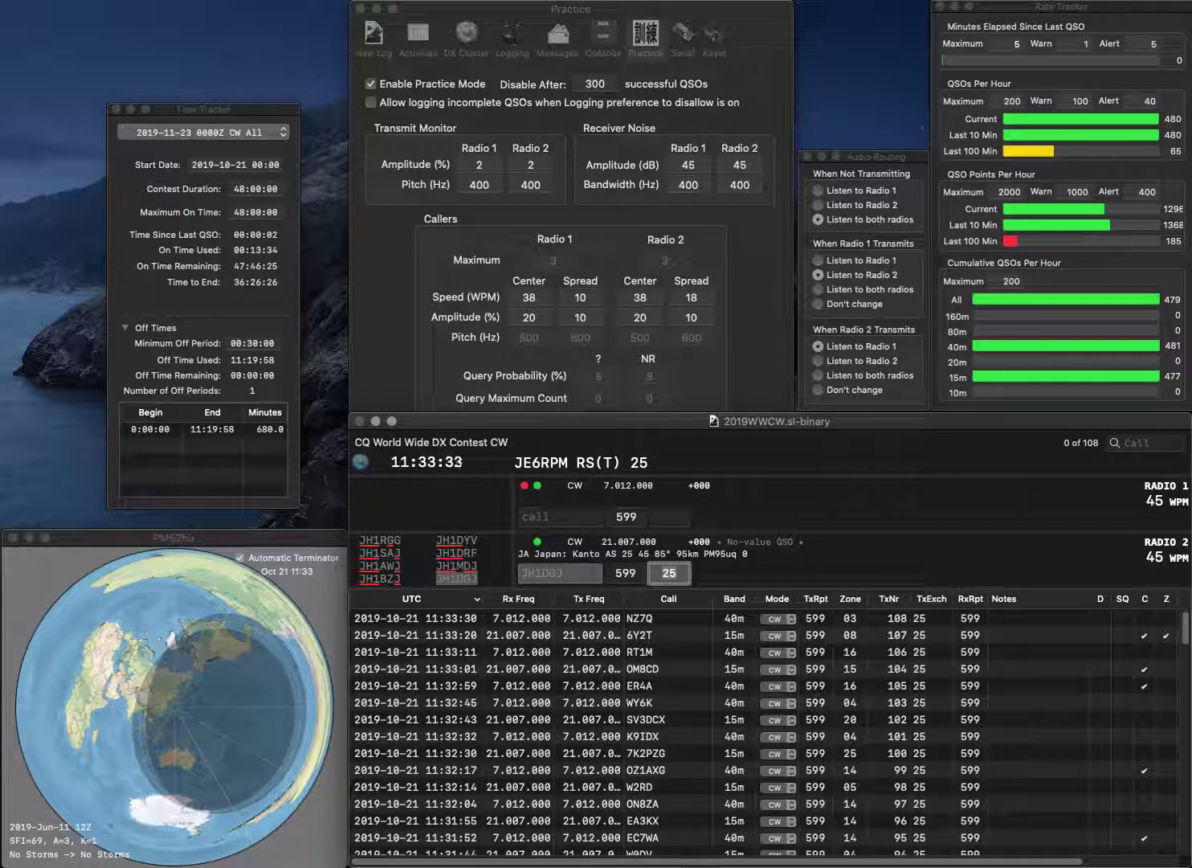
key(Return)
text(N7W)
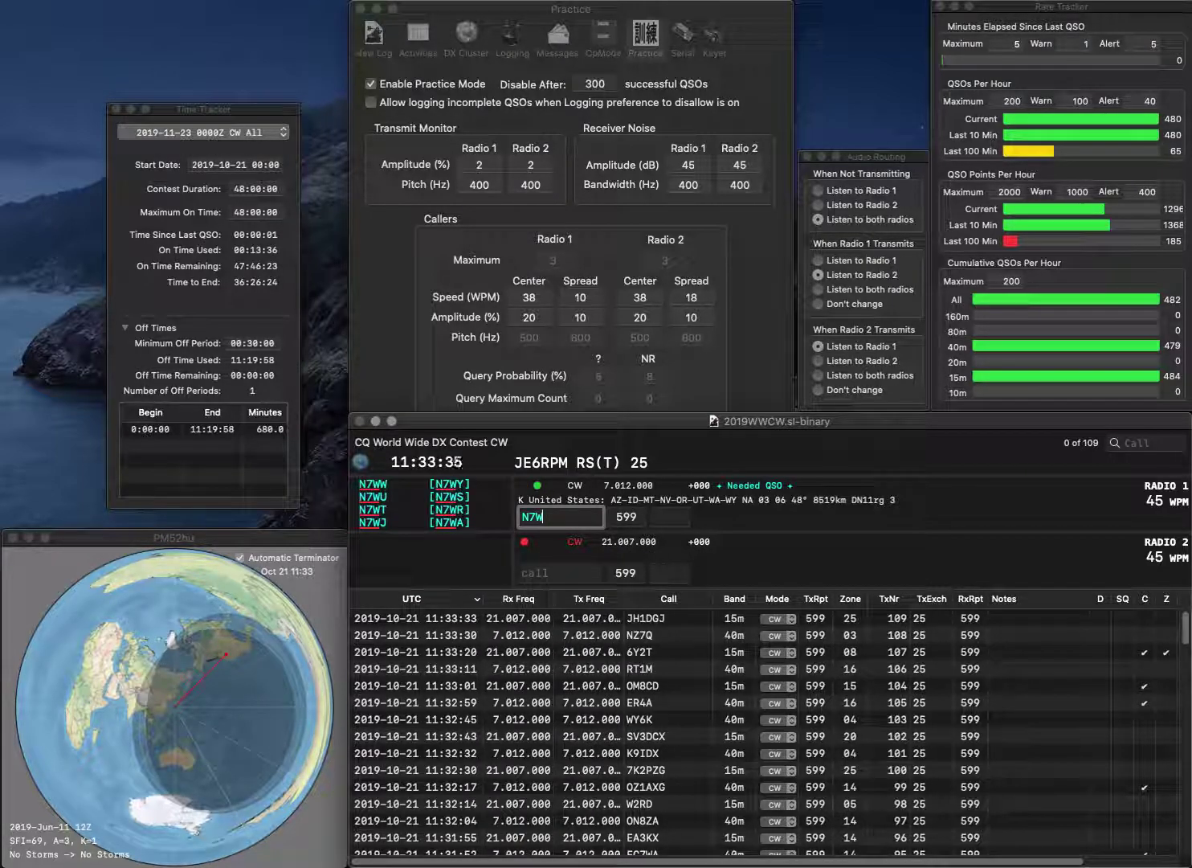
text(Y)
key(Return)
text(VEK)
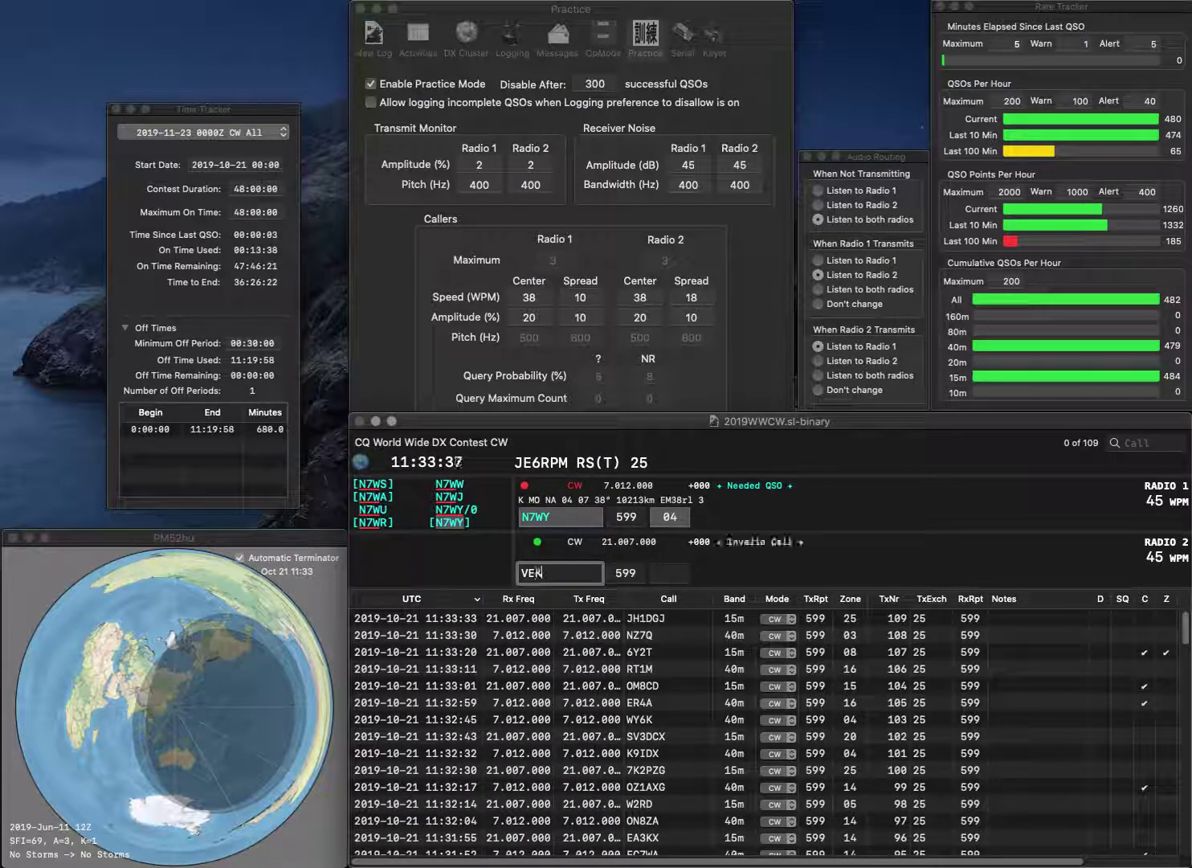
text(QP)
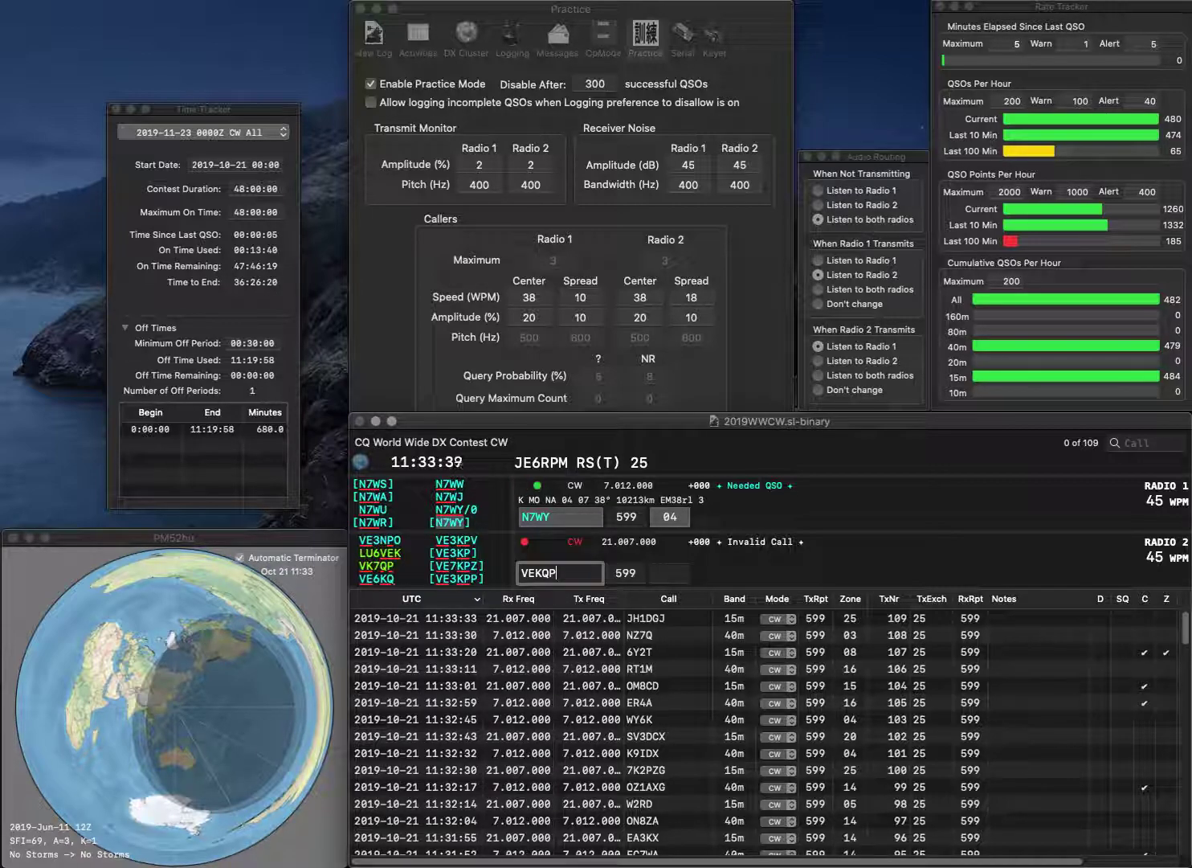
key(Return)
key(Return)
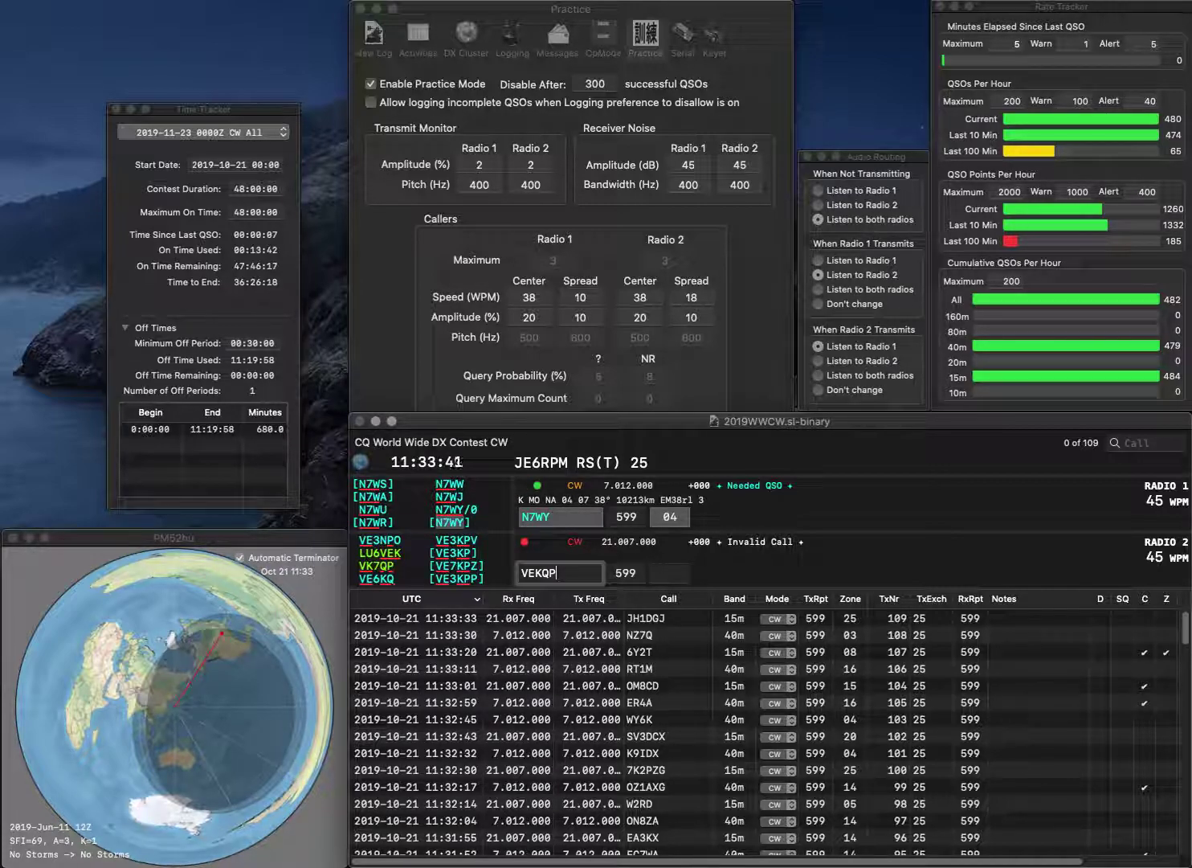
key(Left)
key(Left)
key(Left)
key(Left)
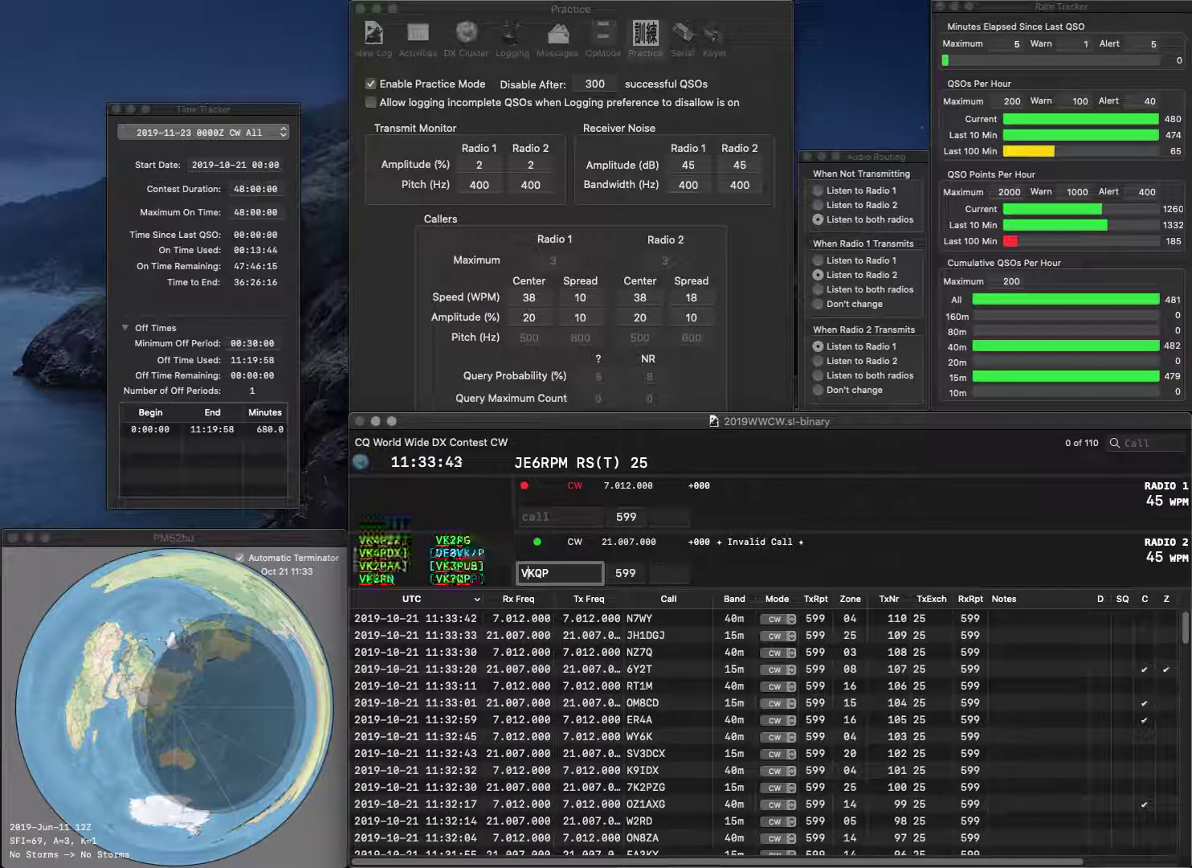
text(7)
key(Return)
click(526, 514)
text(UT2)
text(AB)
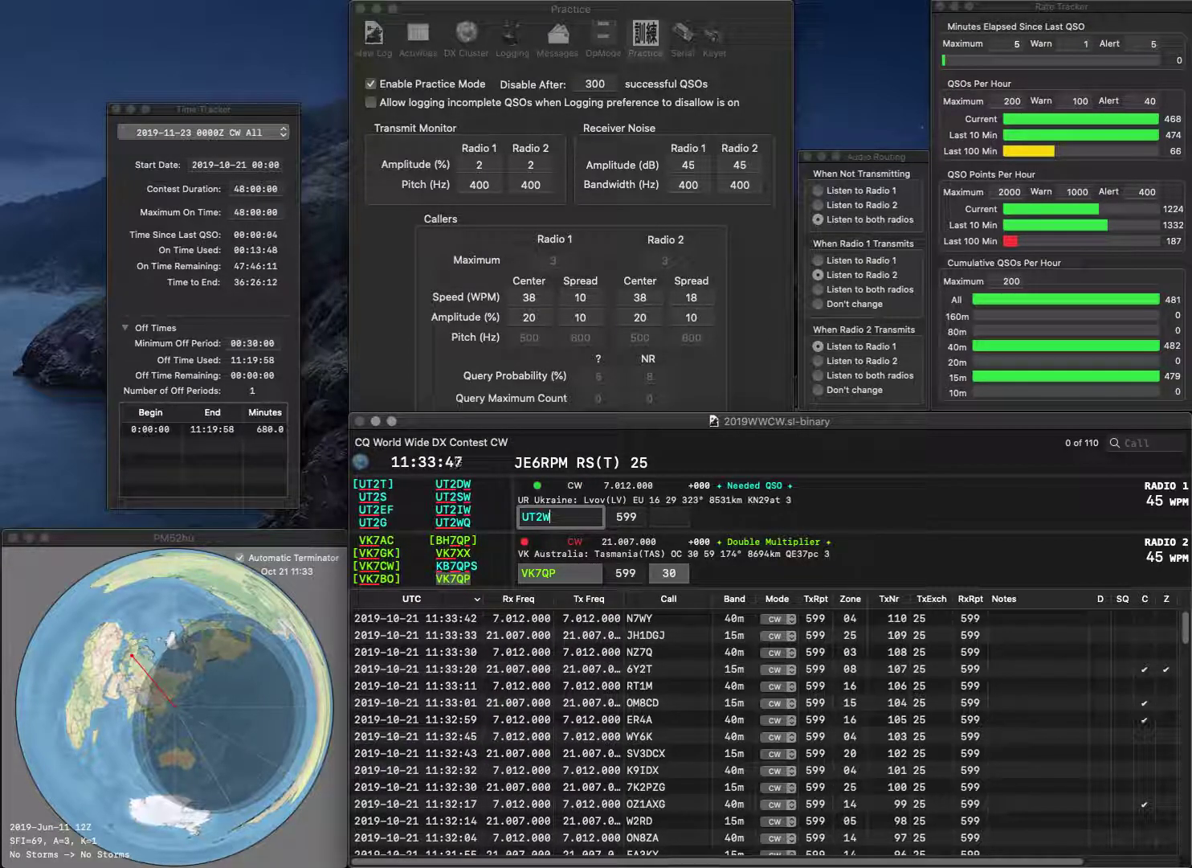
key(Return)
key(Return)
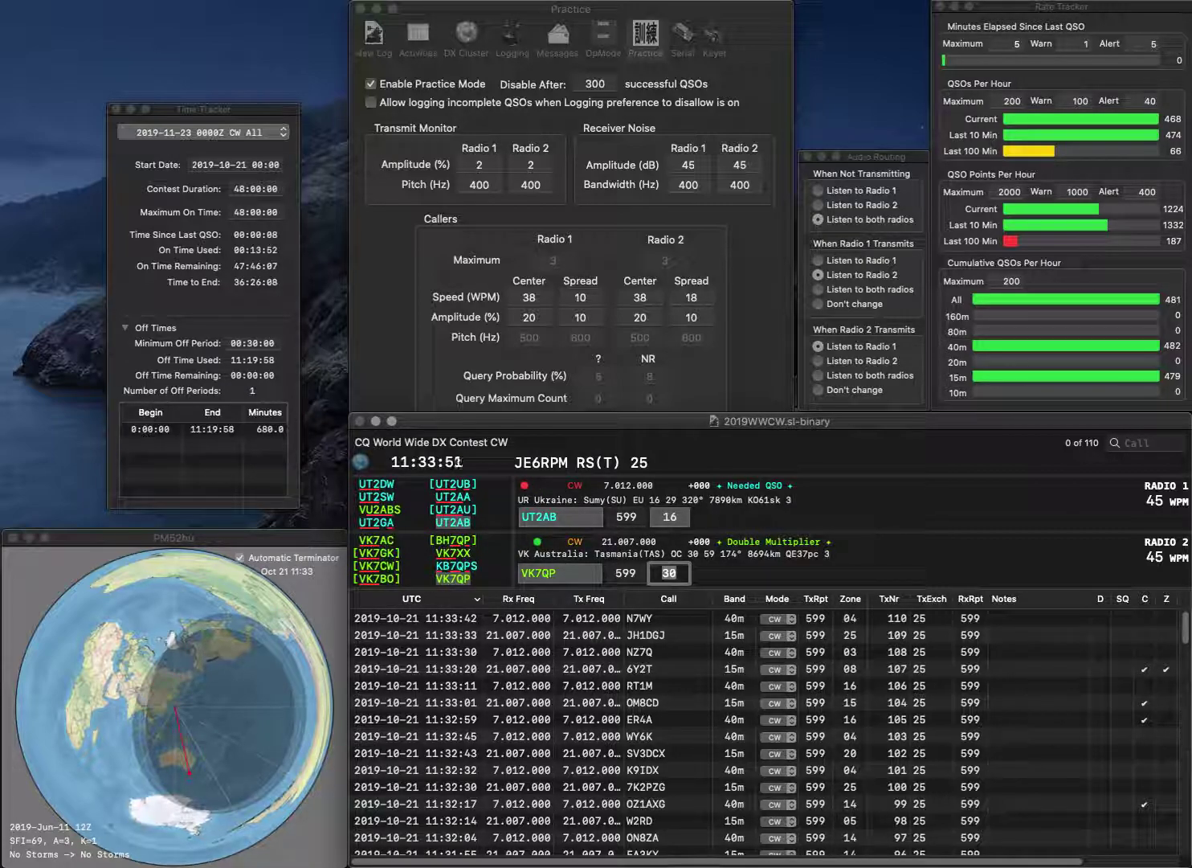
key(Return)
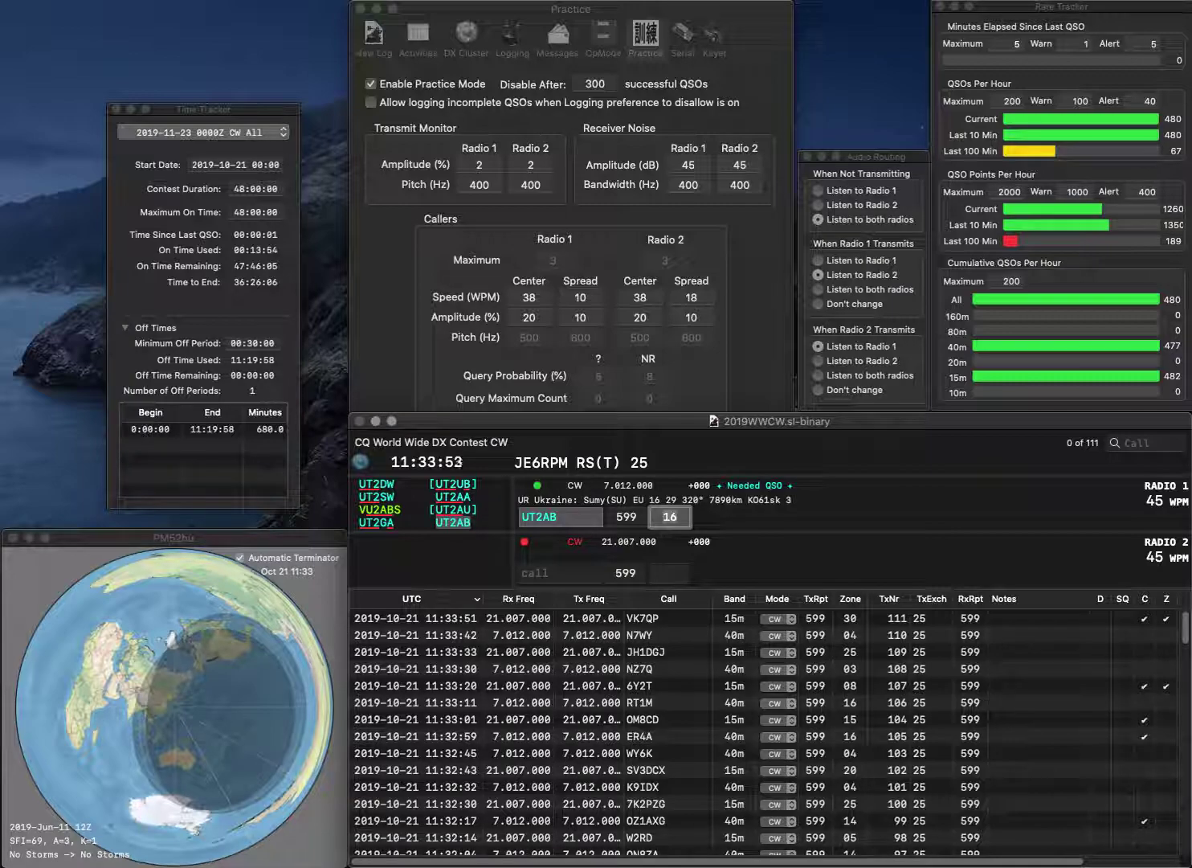
key(Return)
text(JA)
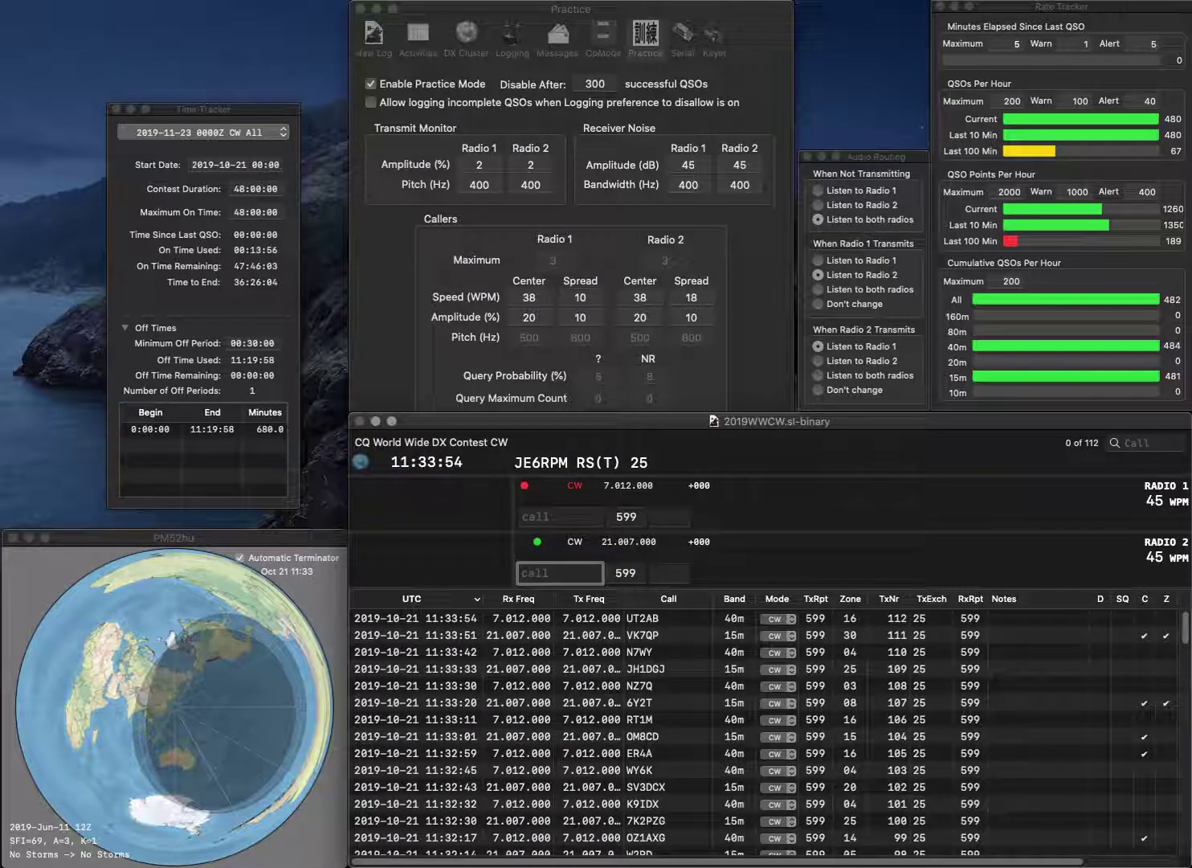
text(4S)
key(Return)
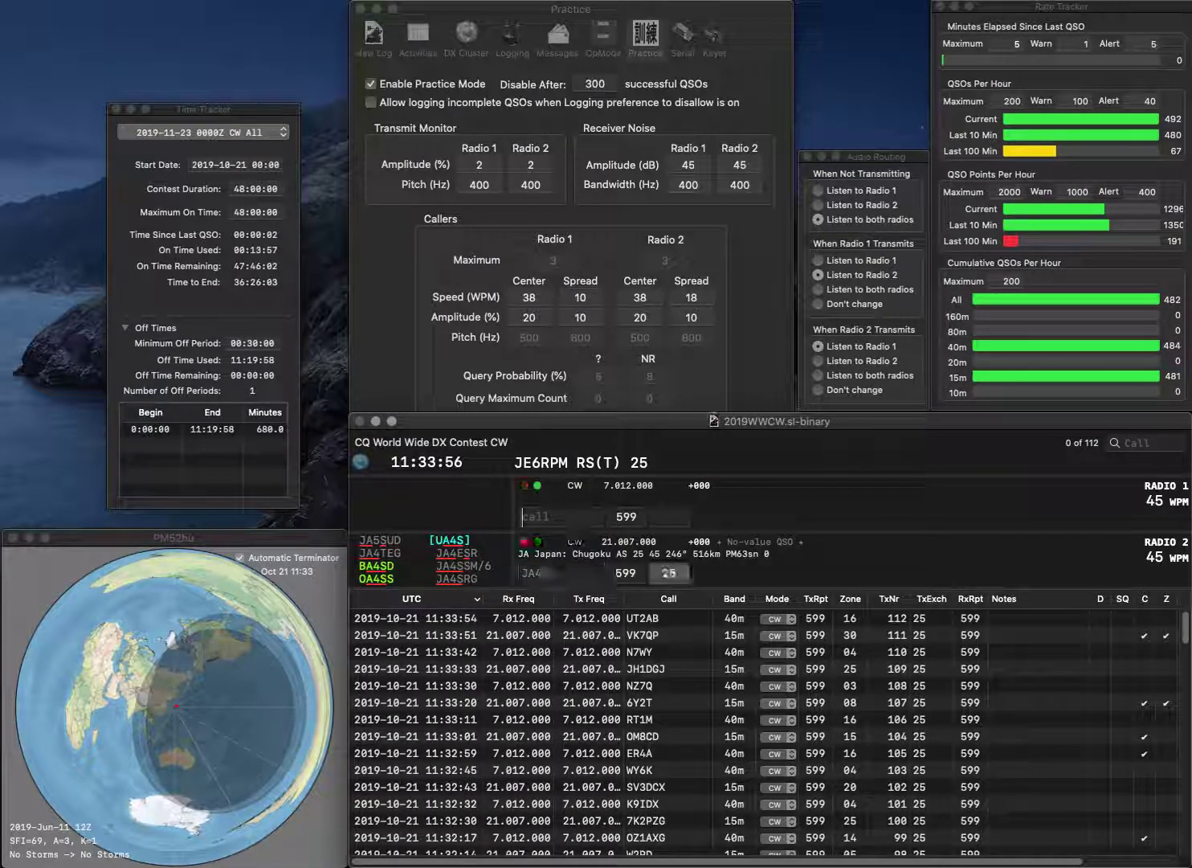
text(JH1LEM)
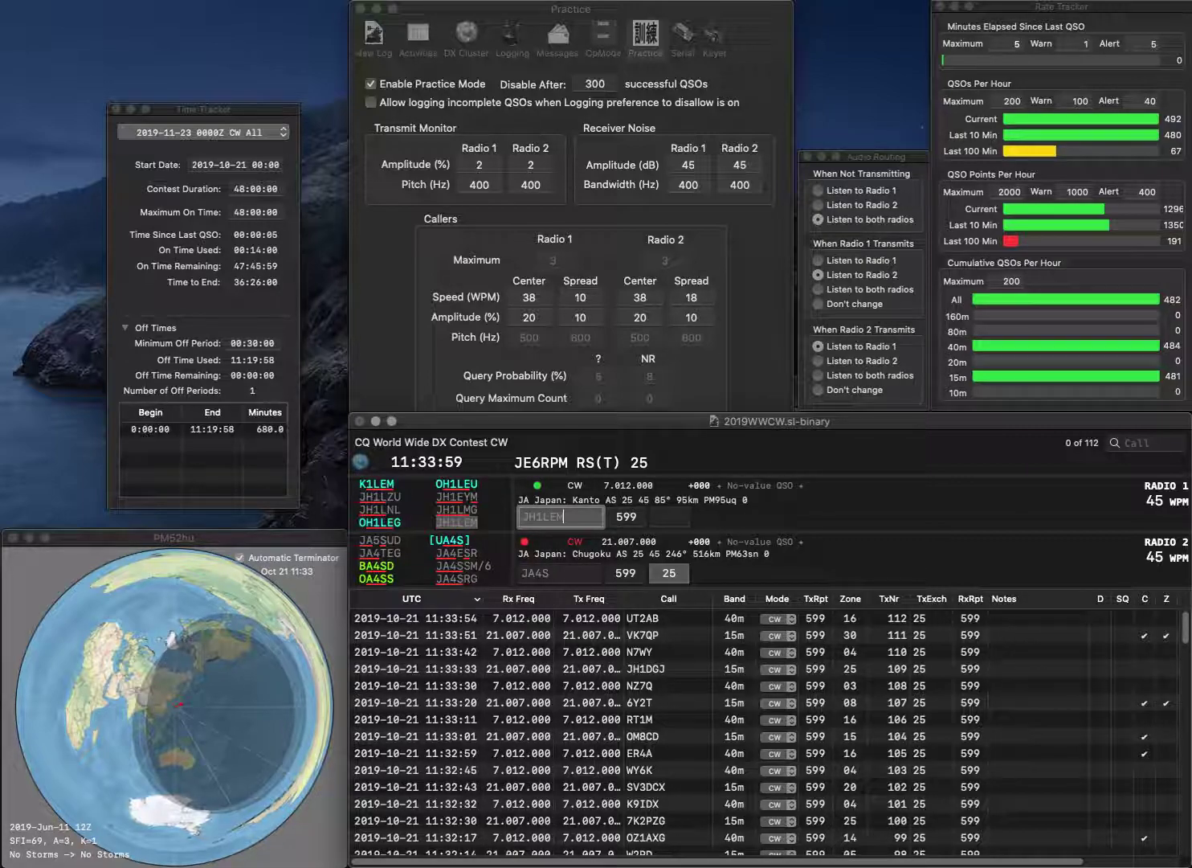
key(Return)
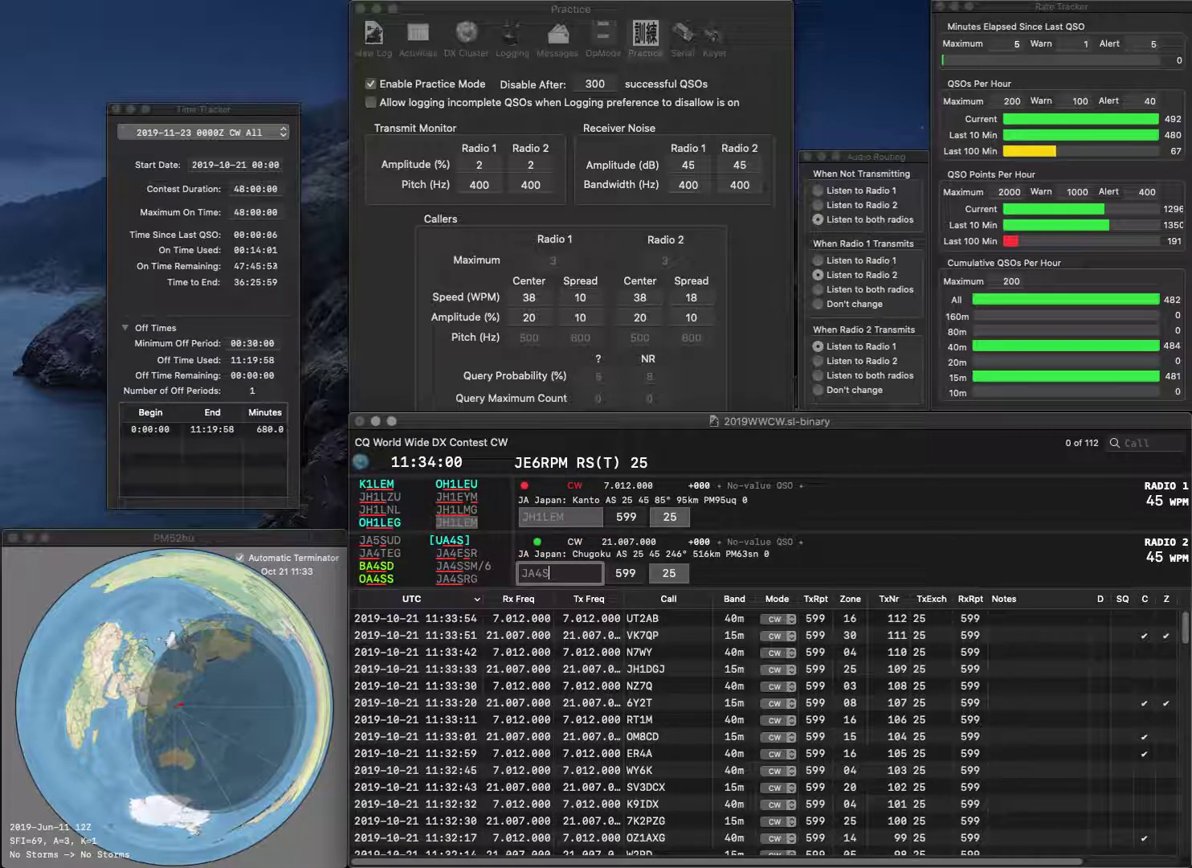
text(RG)
key(Return)
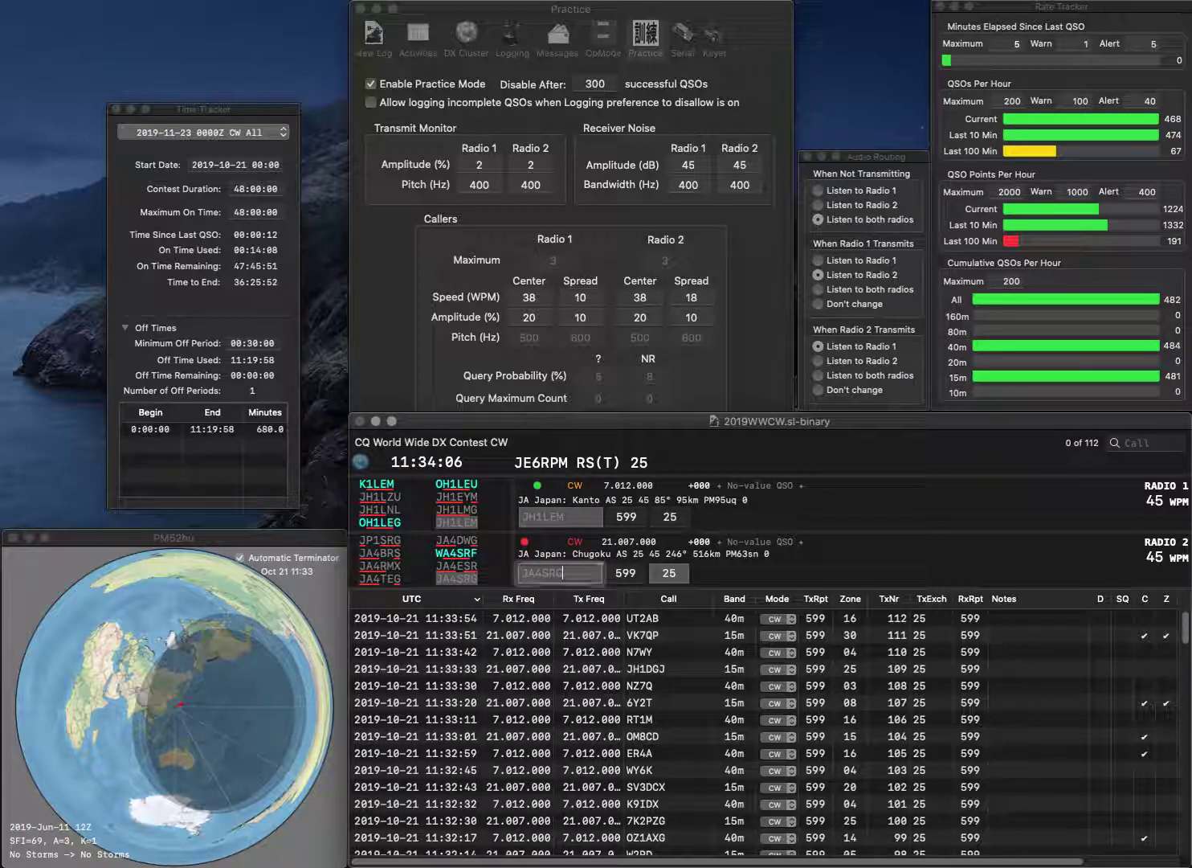
key(Return)
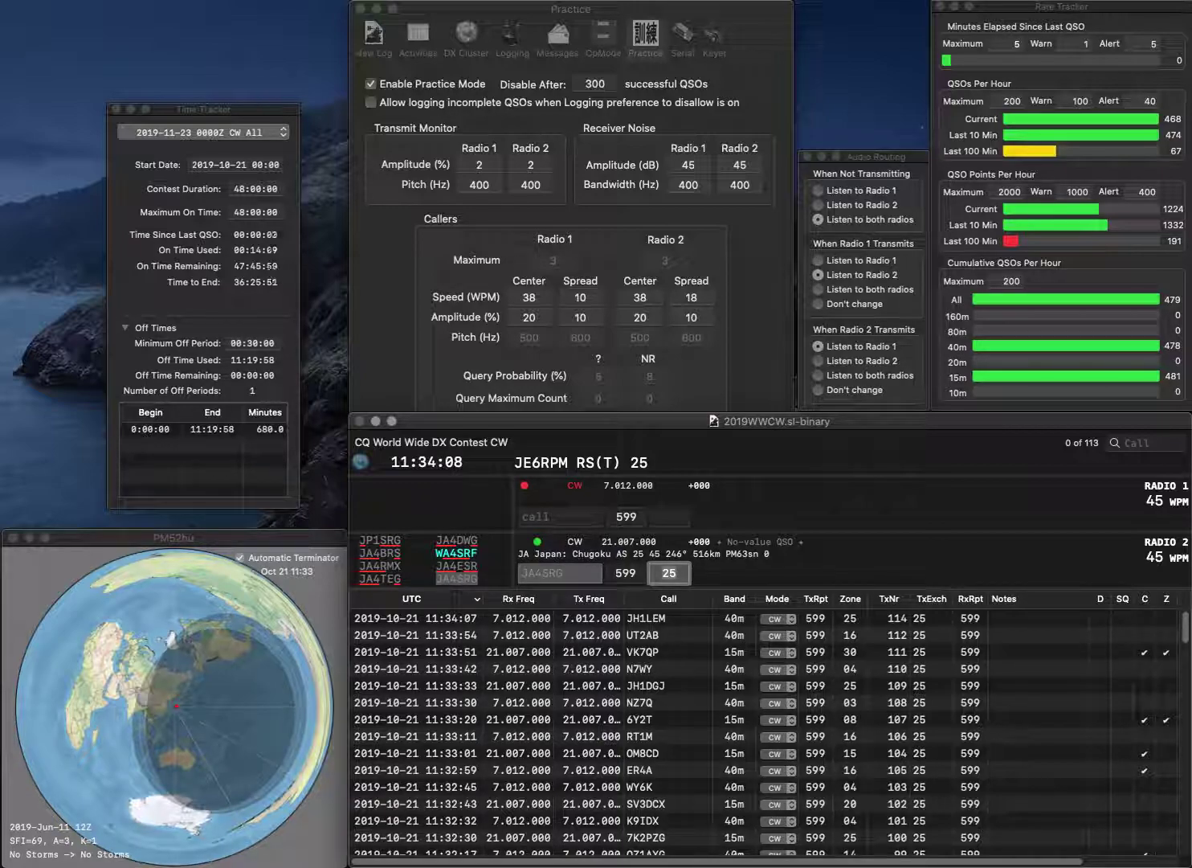
key(Return)
text(KJCI)
key(Return)
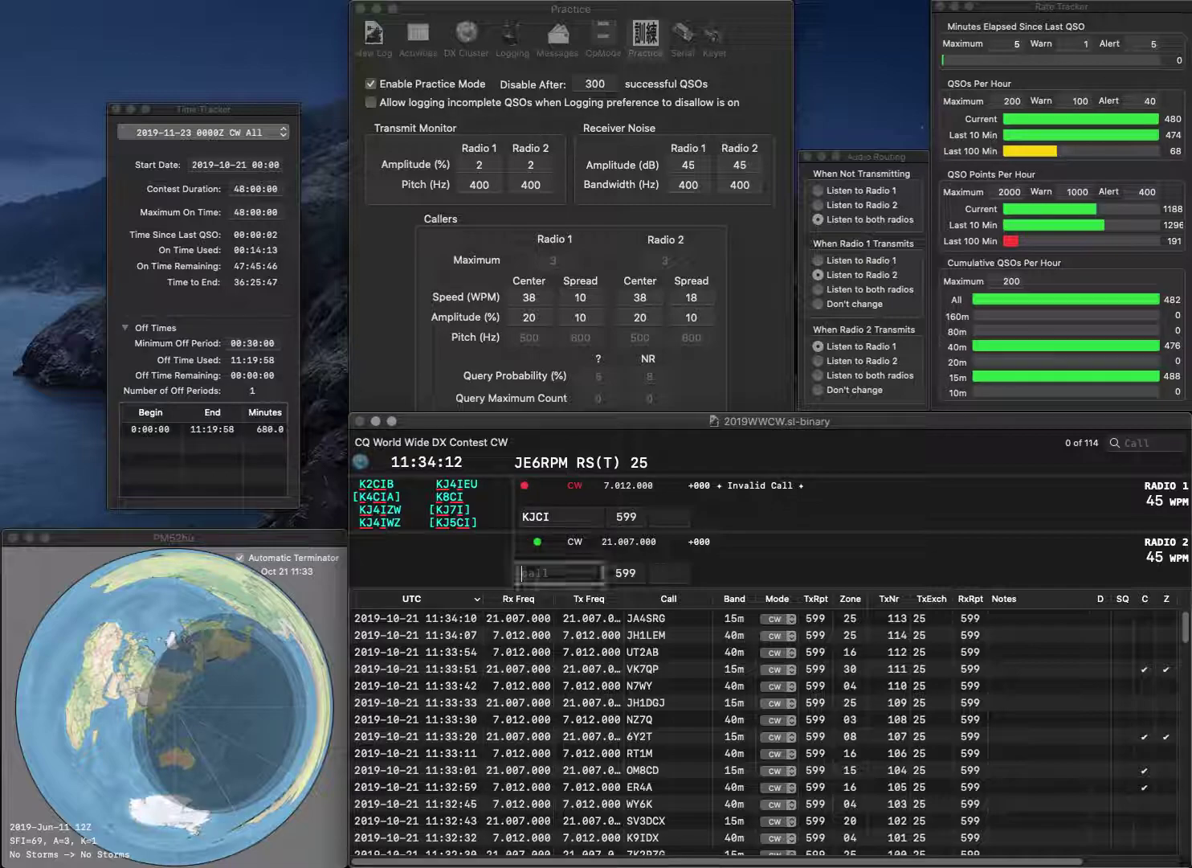
text(YY8CMO)
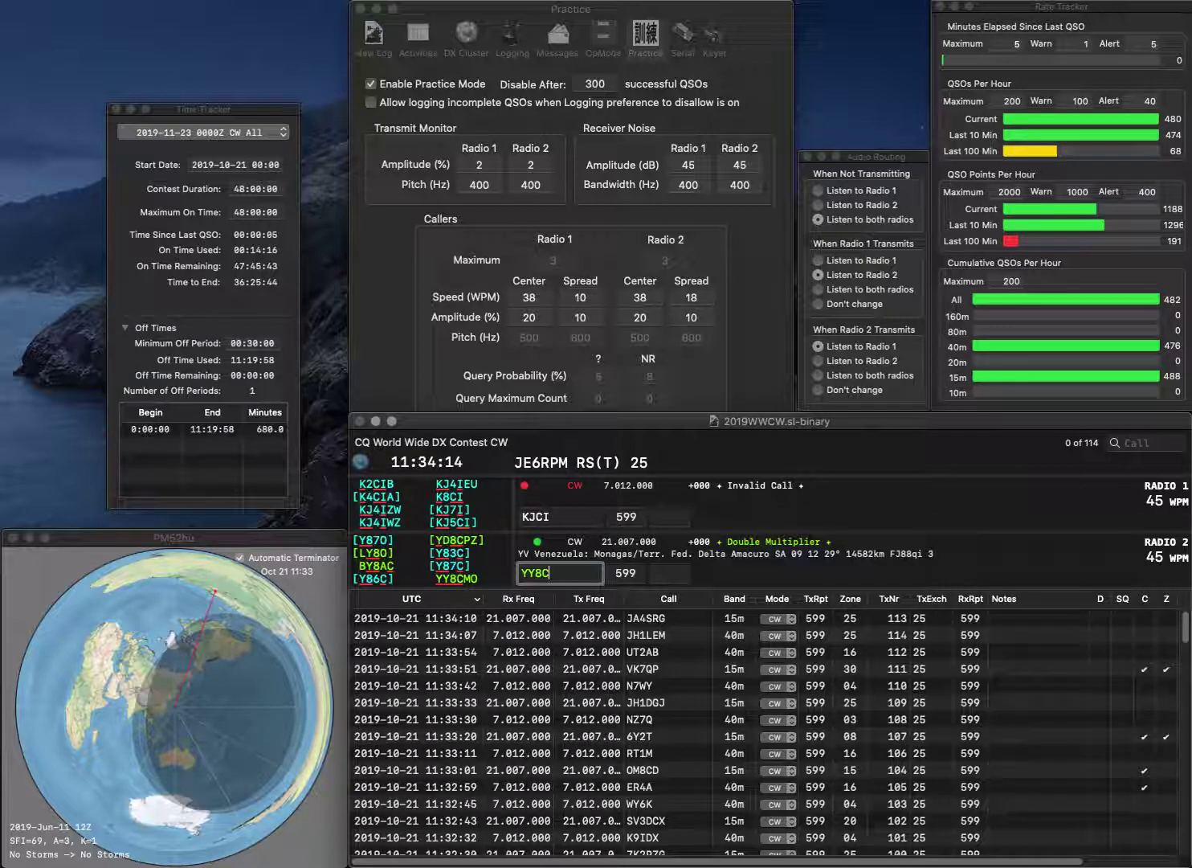
key(Return)
key(Left)
key(Left)
key(Left)
text(1)
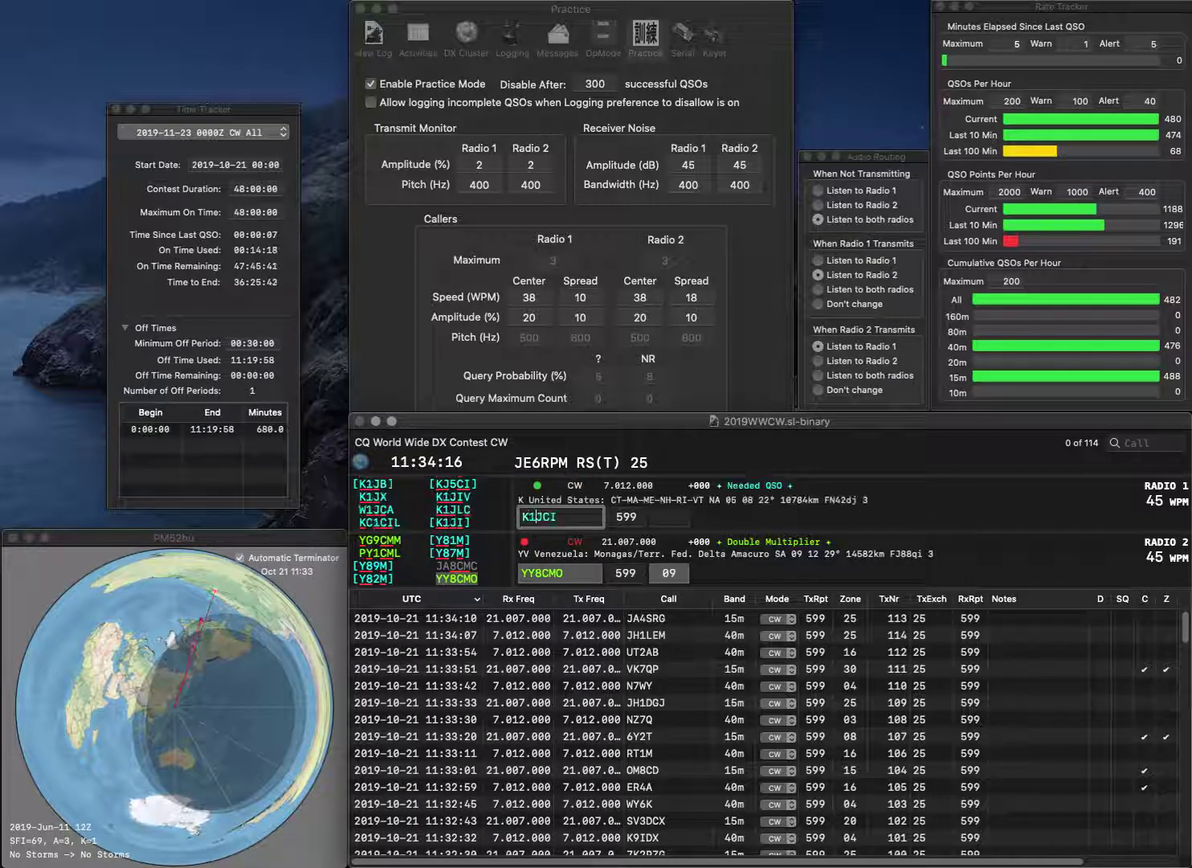
key(BackSpace)
key(Right)
text(5)
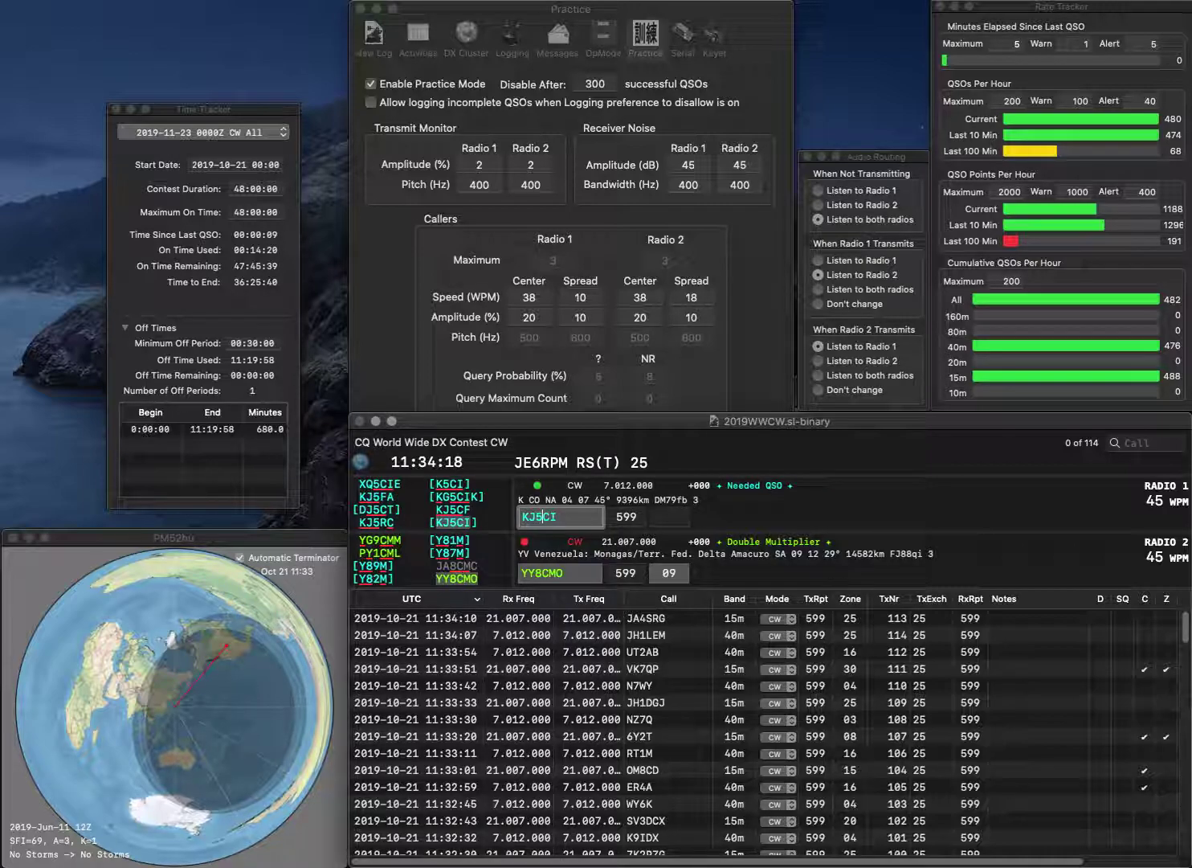
key(Return)
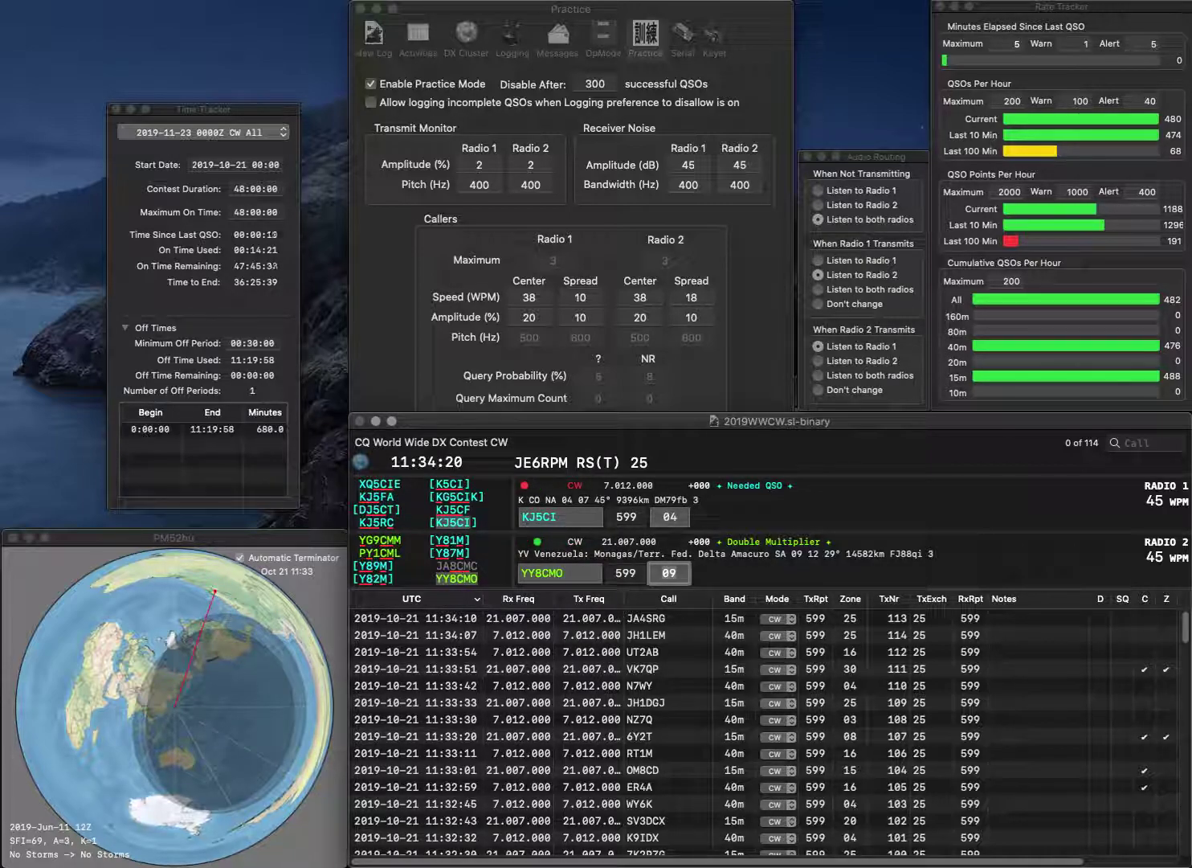
key(Return)
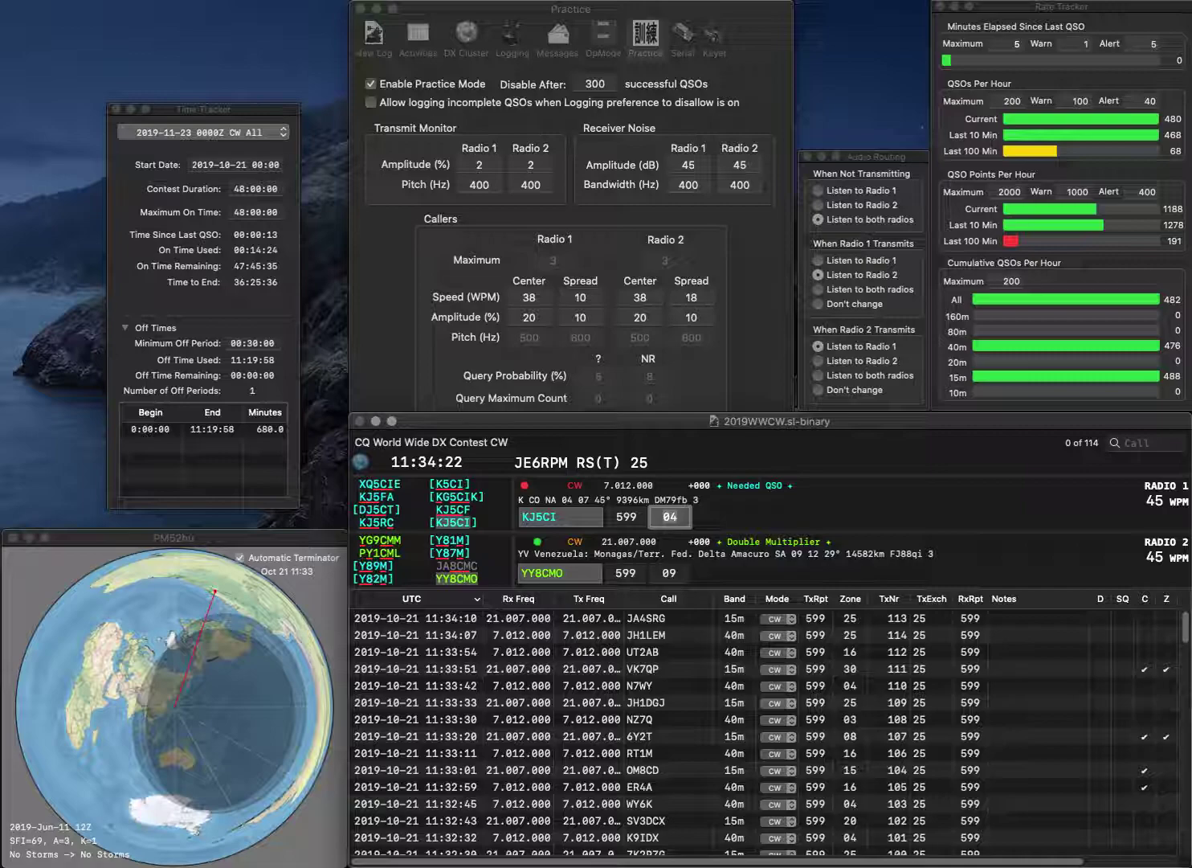
key(Return)
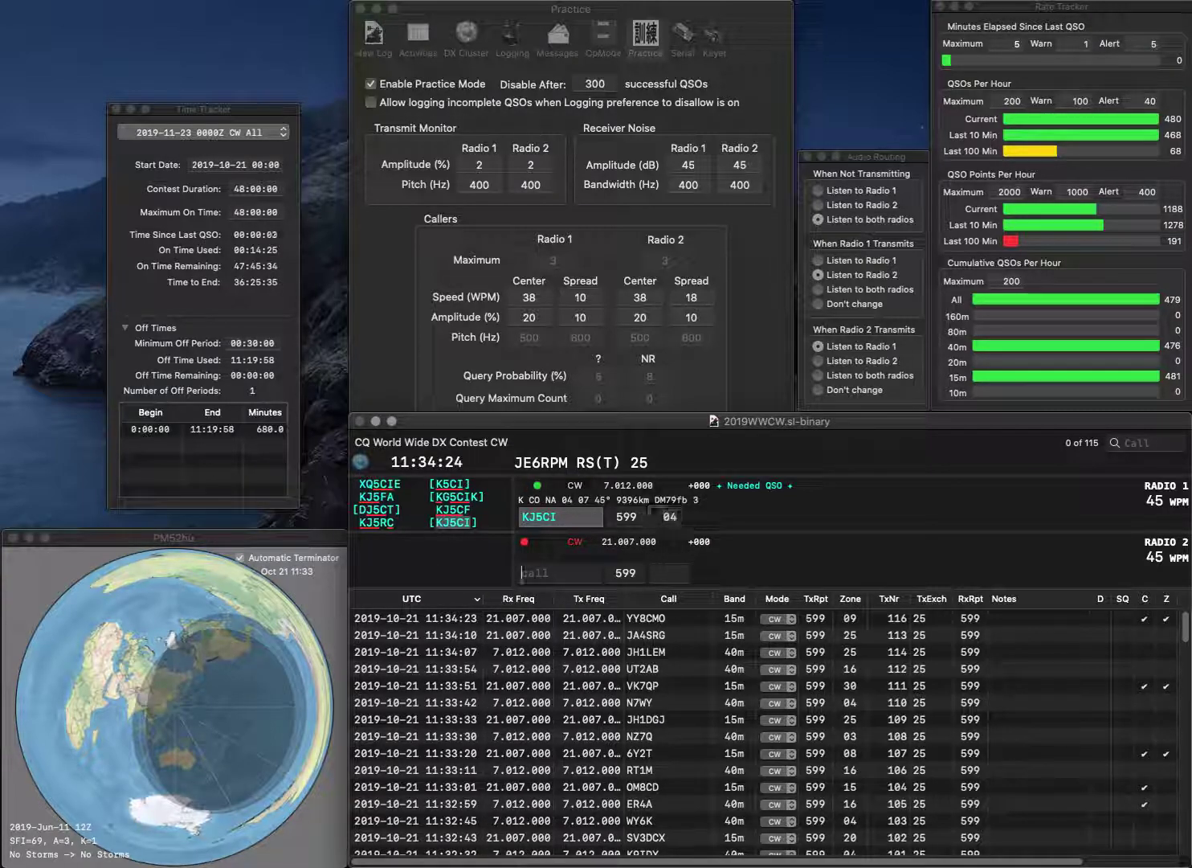
text(AA)
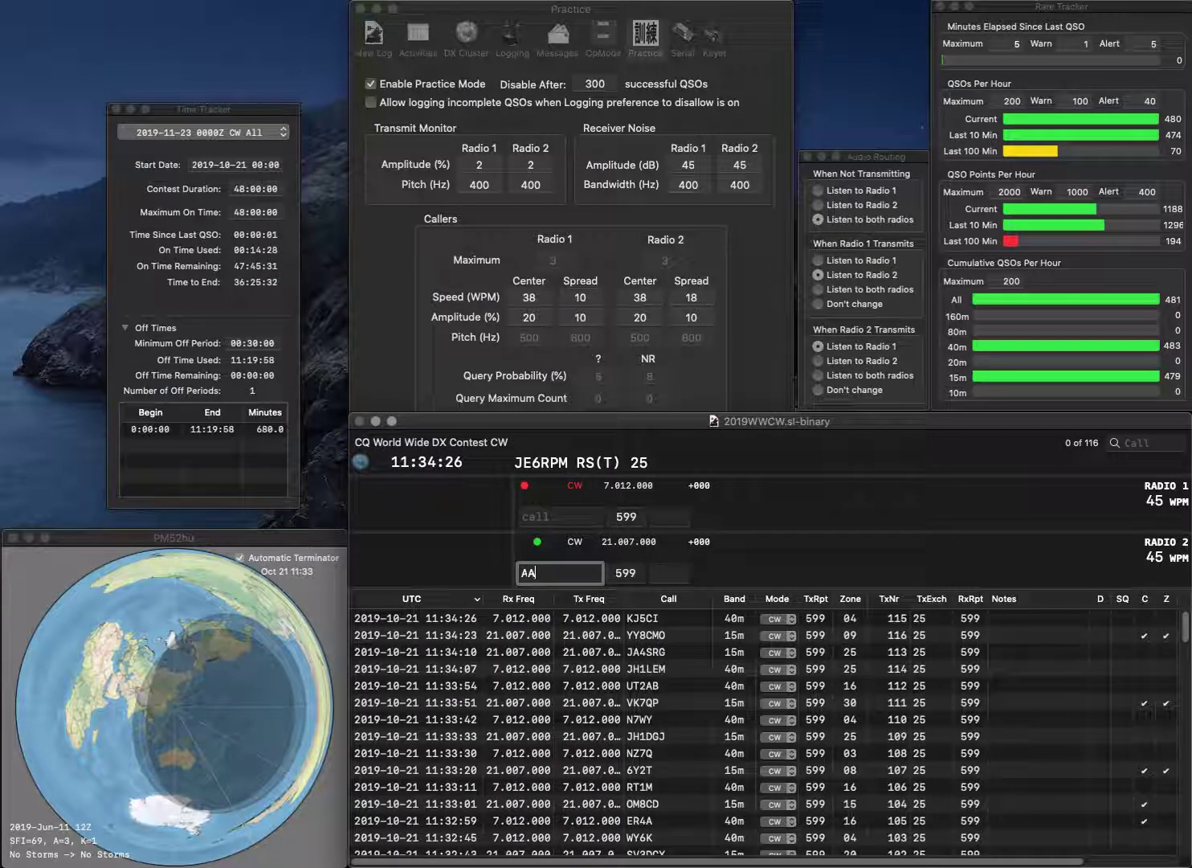
text(7FY)
key(Return)
text(K6EU)
key(Return)
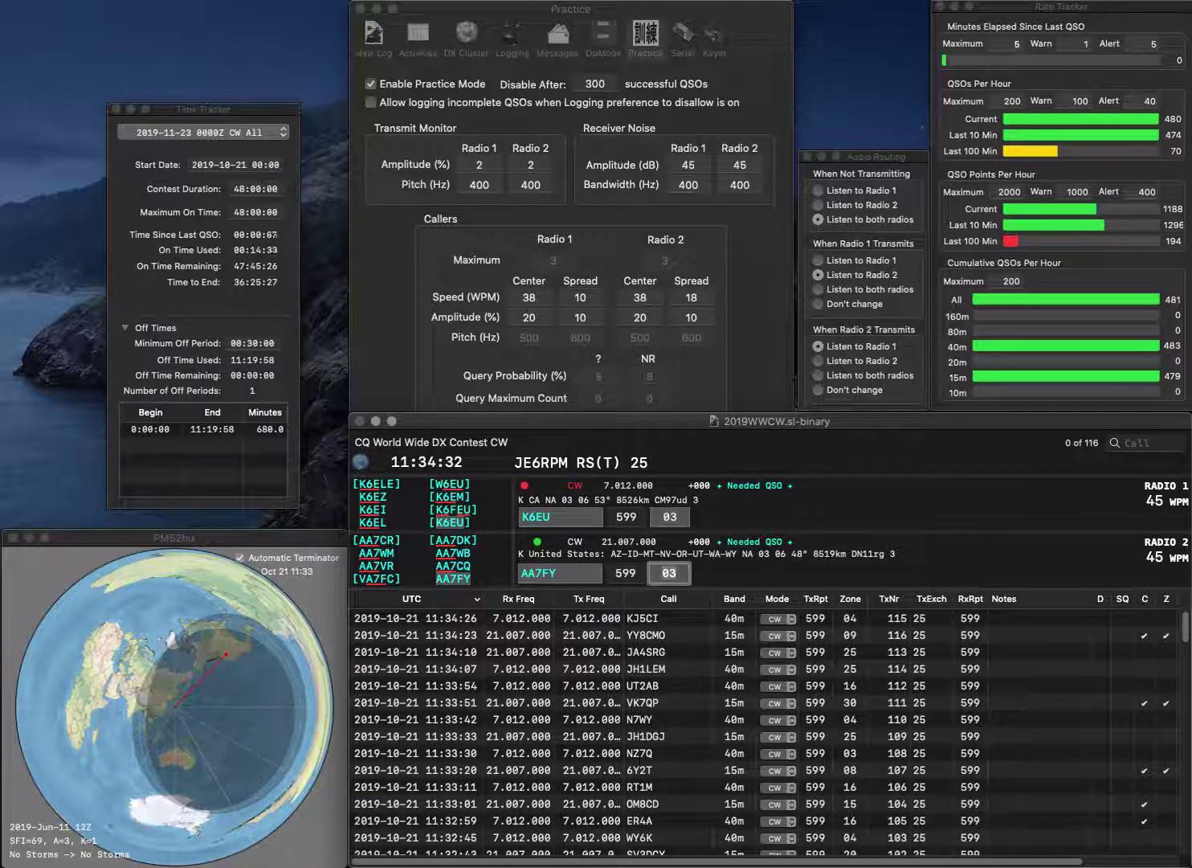
key(Return)
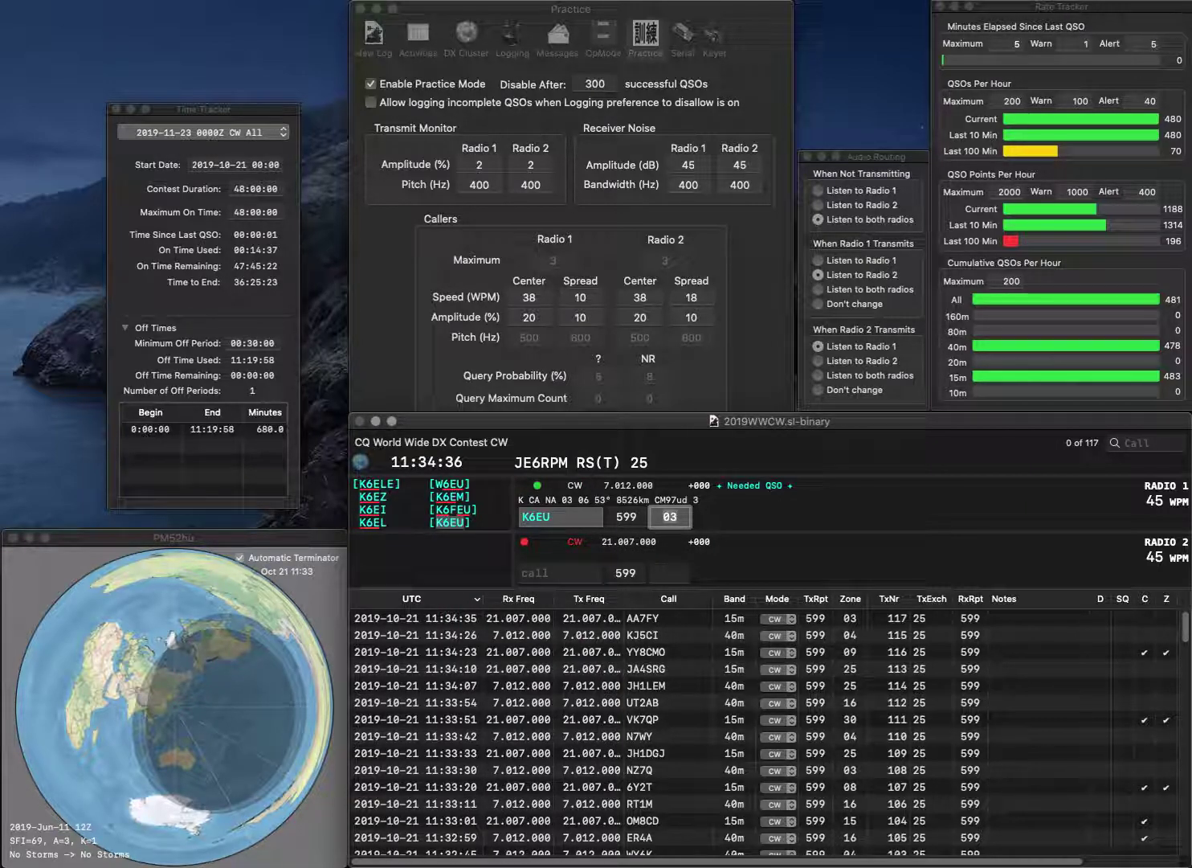
key(Return)
Enter W0OJW on Radio 2 and JI1WVQ on Radio 1 with exchanges sent, and log the W0OJW contact
text(W0OJW)
key(Return)
text(WV)
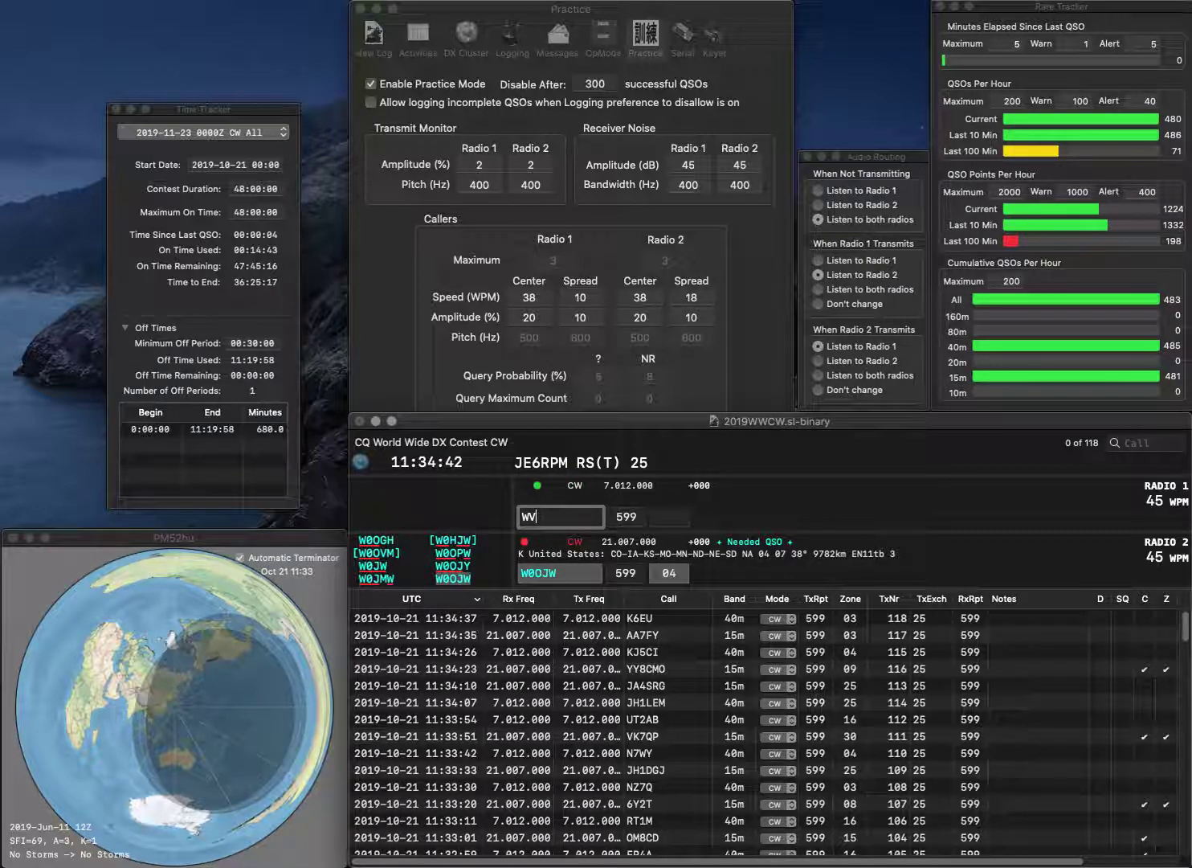
text(QJI1)
key(Return)
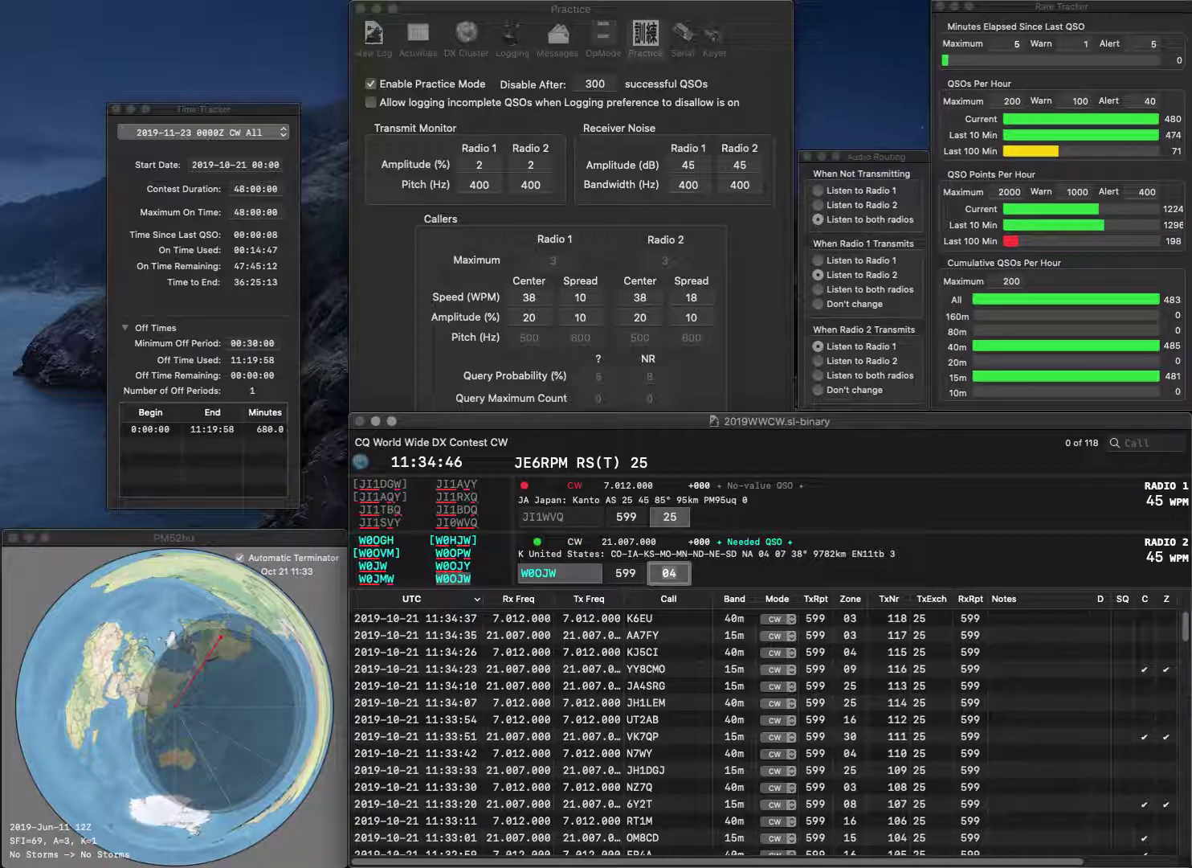
key(Return)
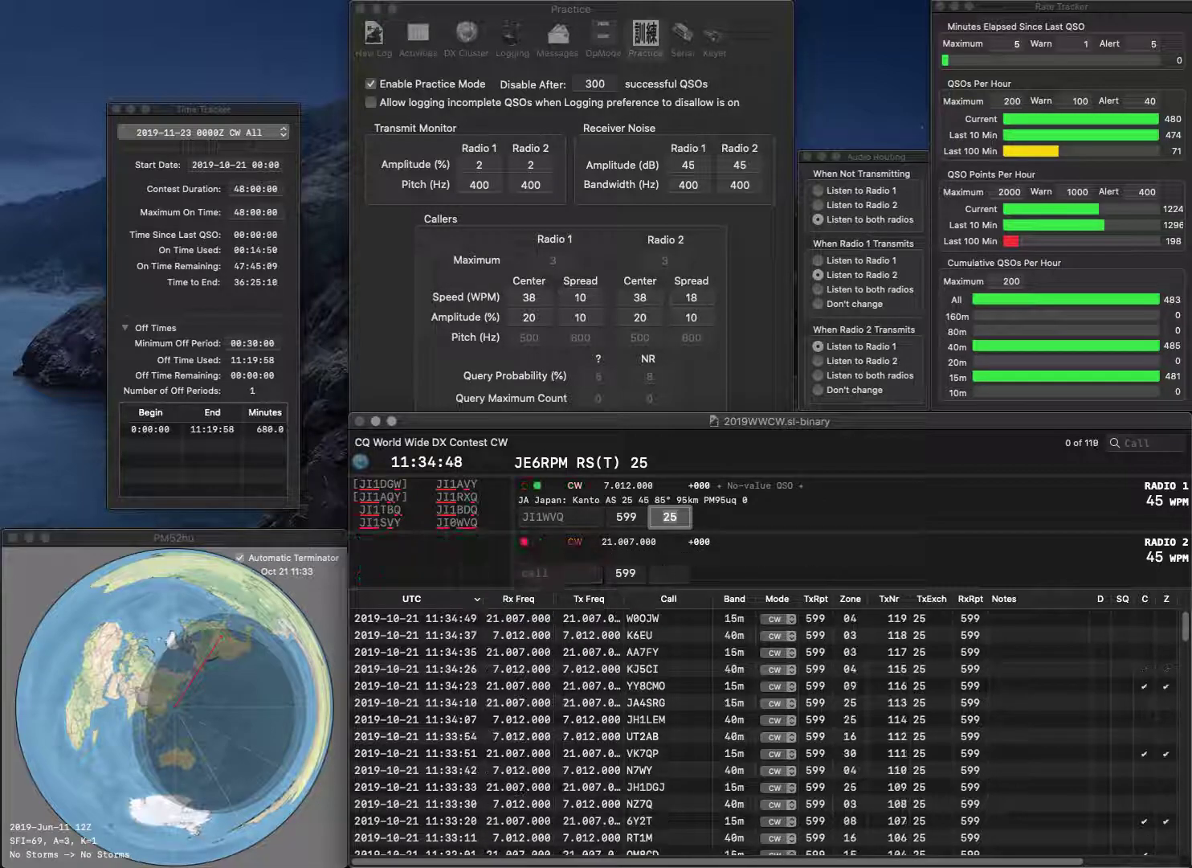
key(Tab)
key(BackSpace)
text(0)
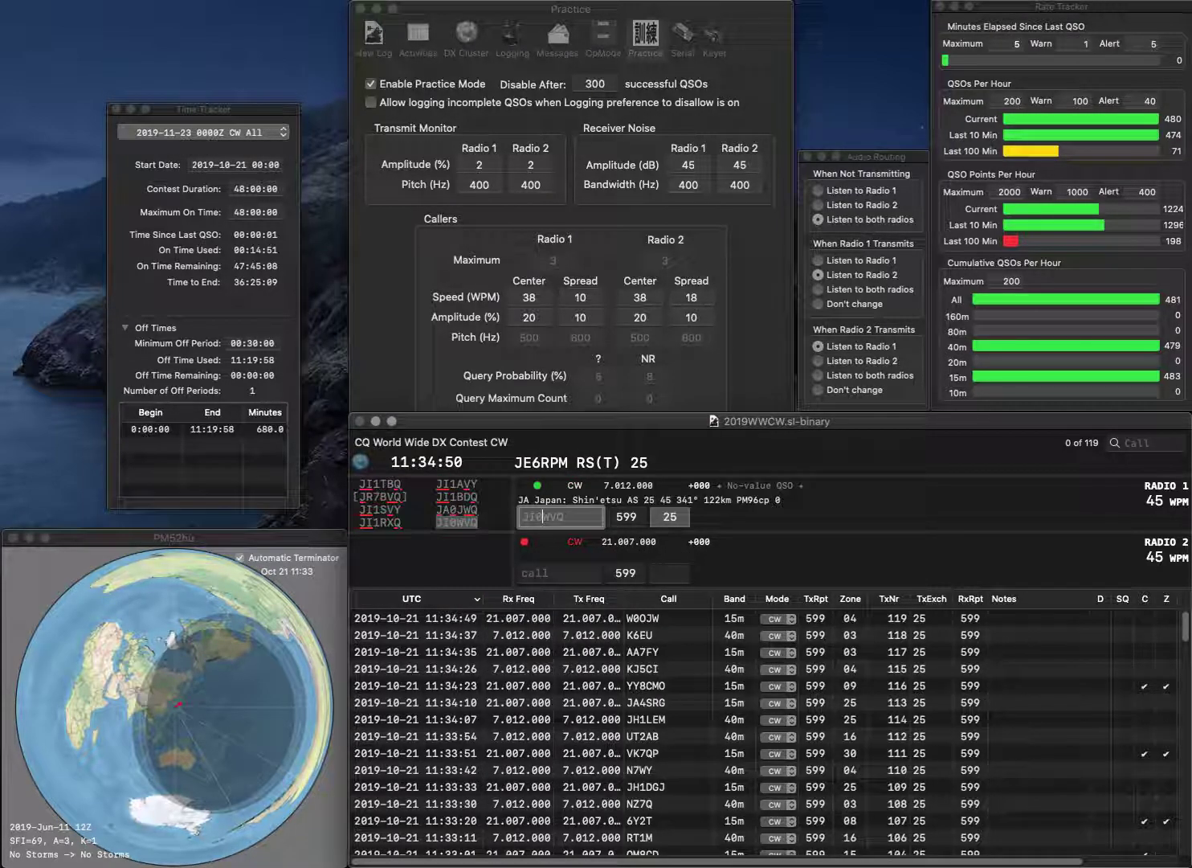
key(Return)
text(PA3EWP)
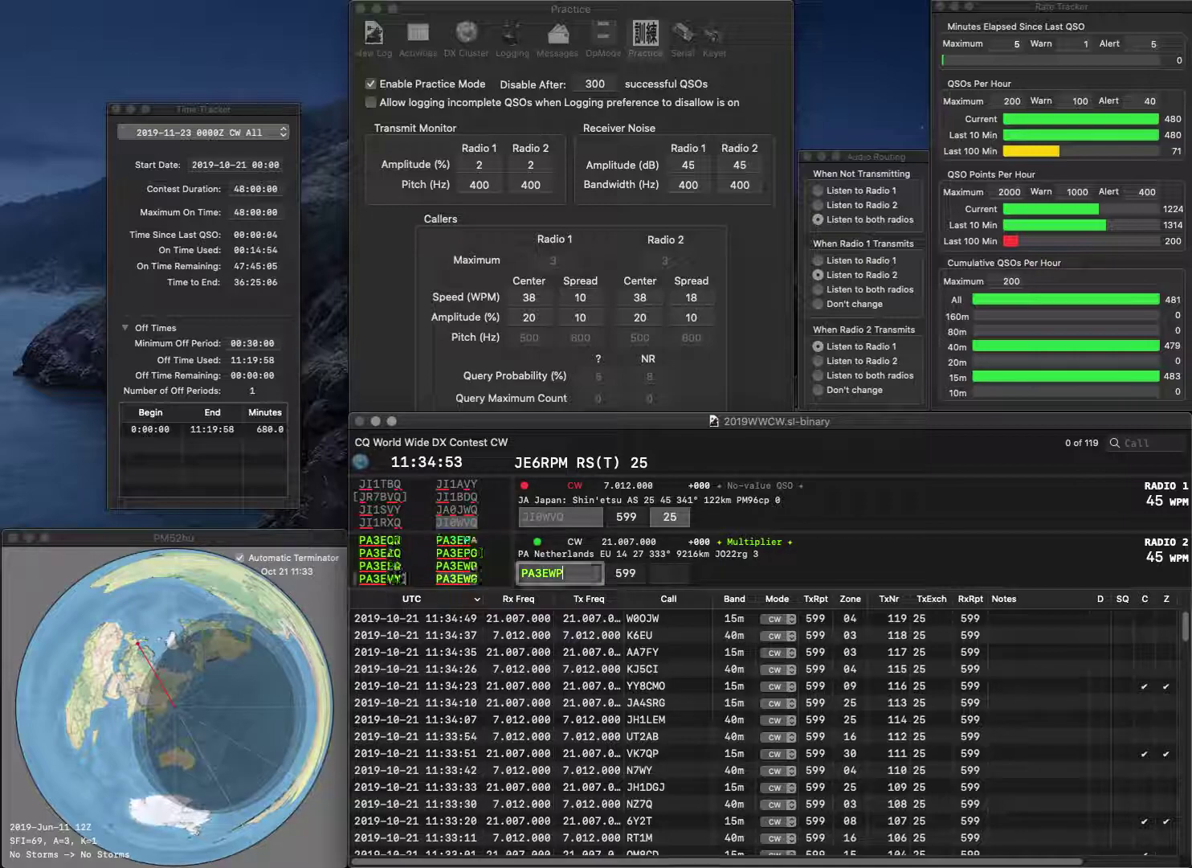
key(Return)
key(Tab)
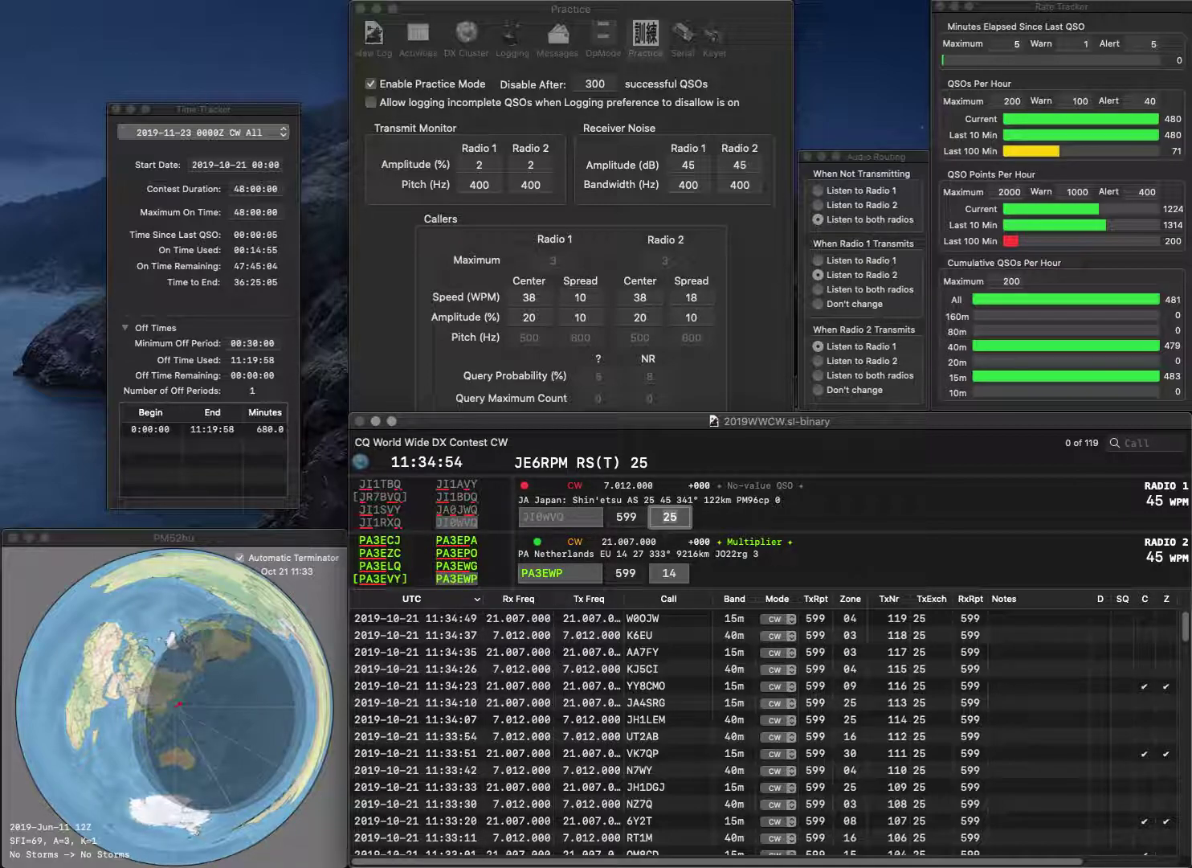
Log the JI0WVQ contact on Radio 1 and the PA3EWP contact on Radio 2
key(Return)
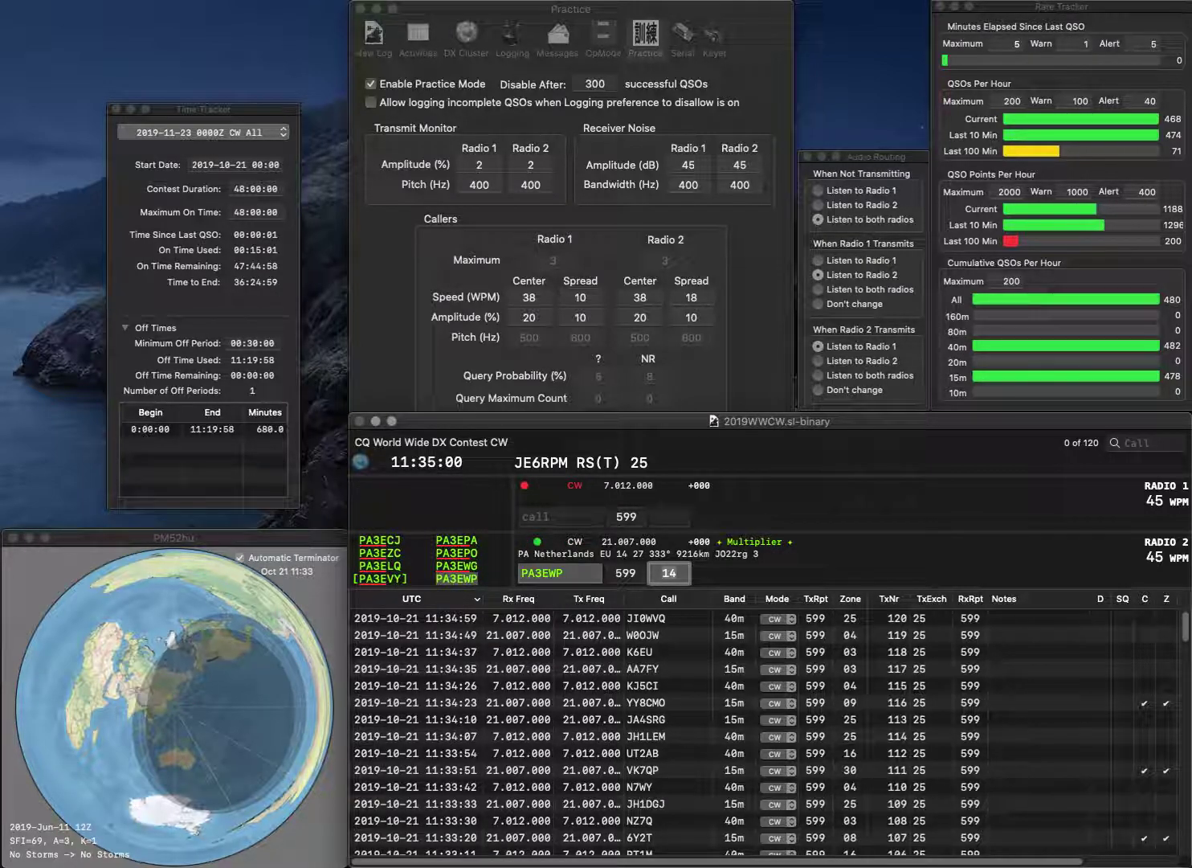
key(Return)
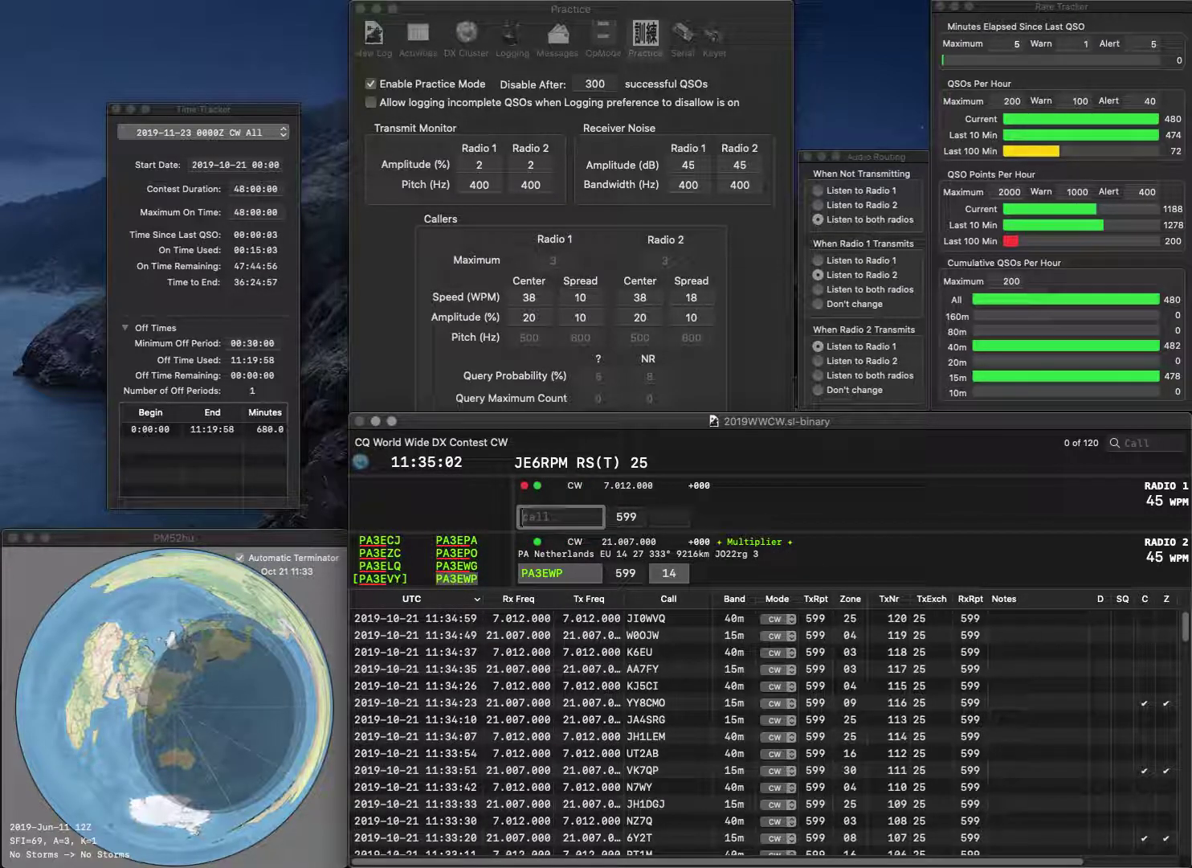
Enter K6ZB on Radio 1 and AD5X on Radio 2 with exchanges sent, and log both contacts
text(K6ZB)
key(Return)
text(AD5X)
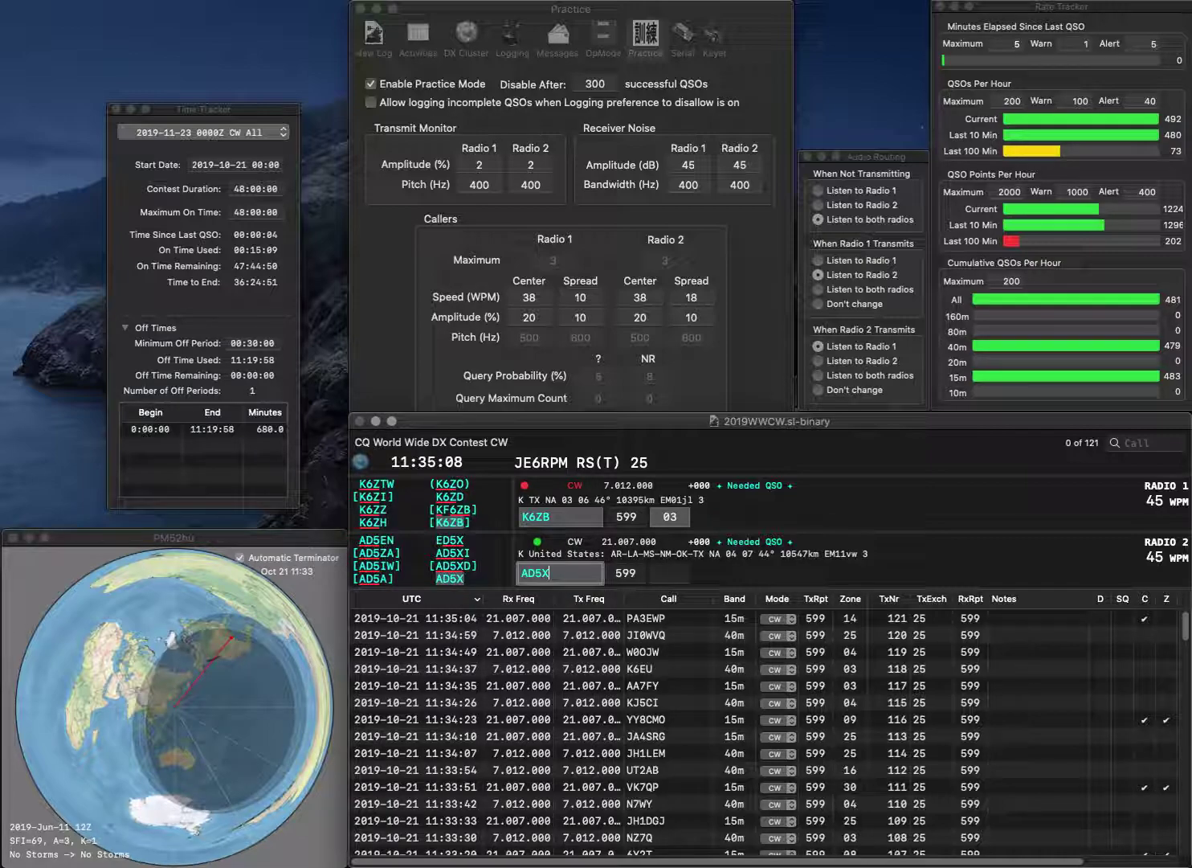
key(Return)
key(Return)
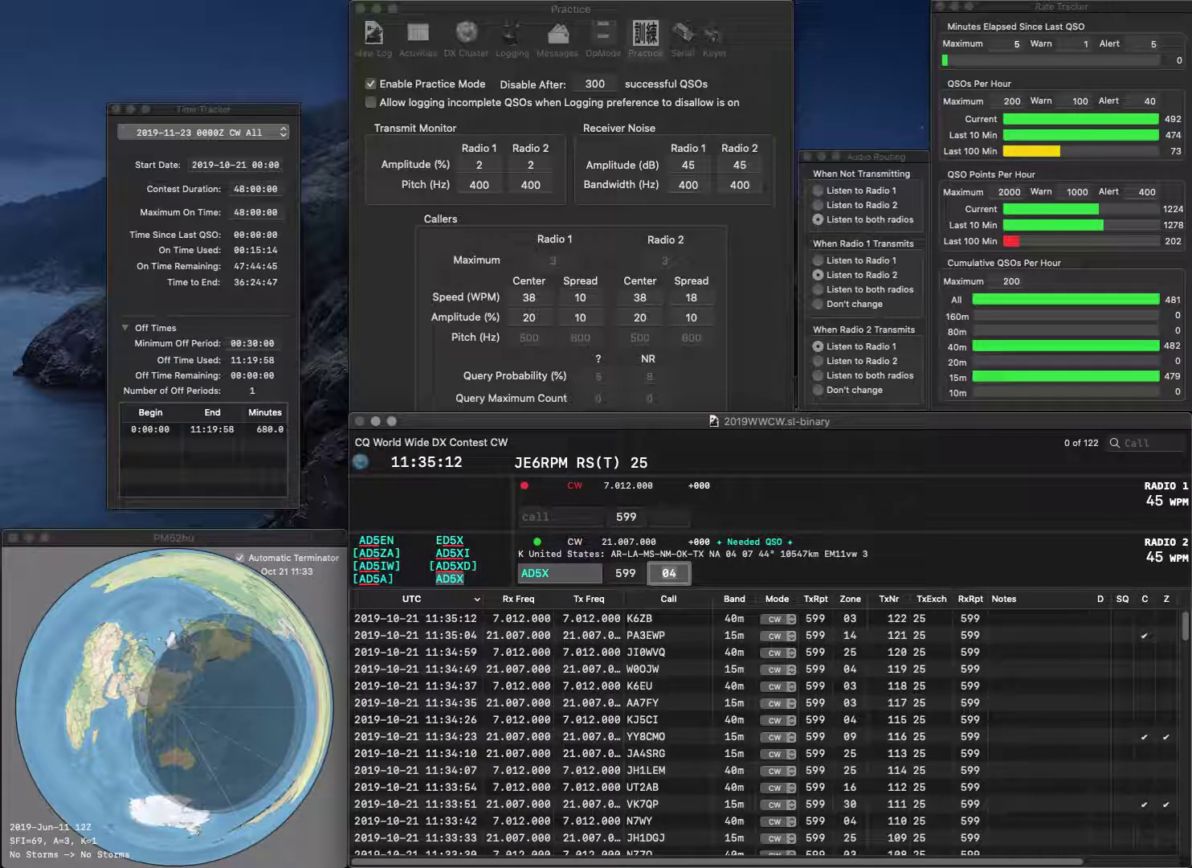
key(Return)
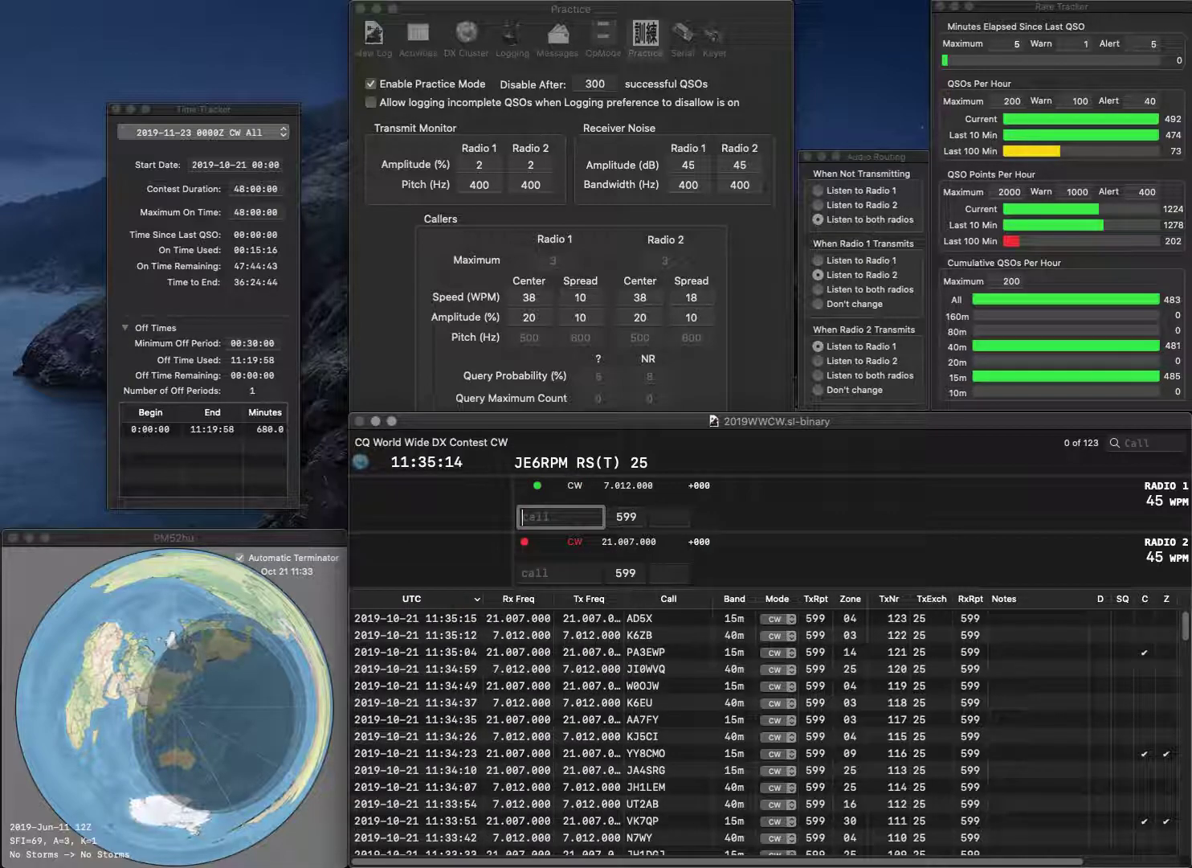
text(NU1N)
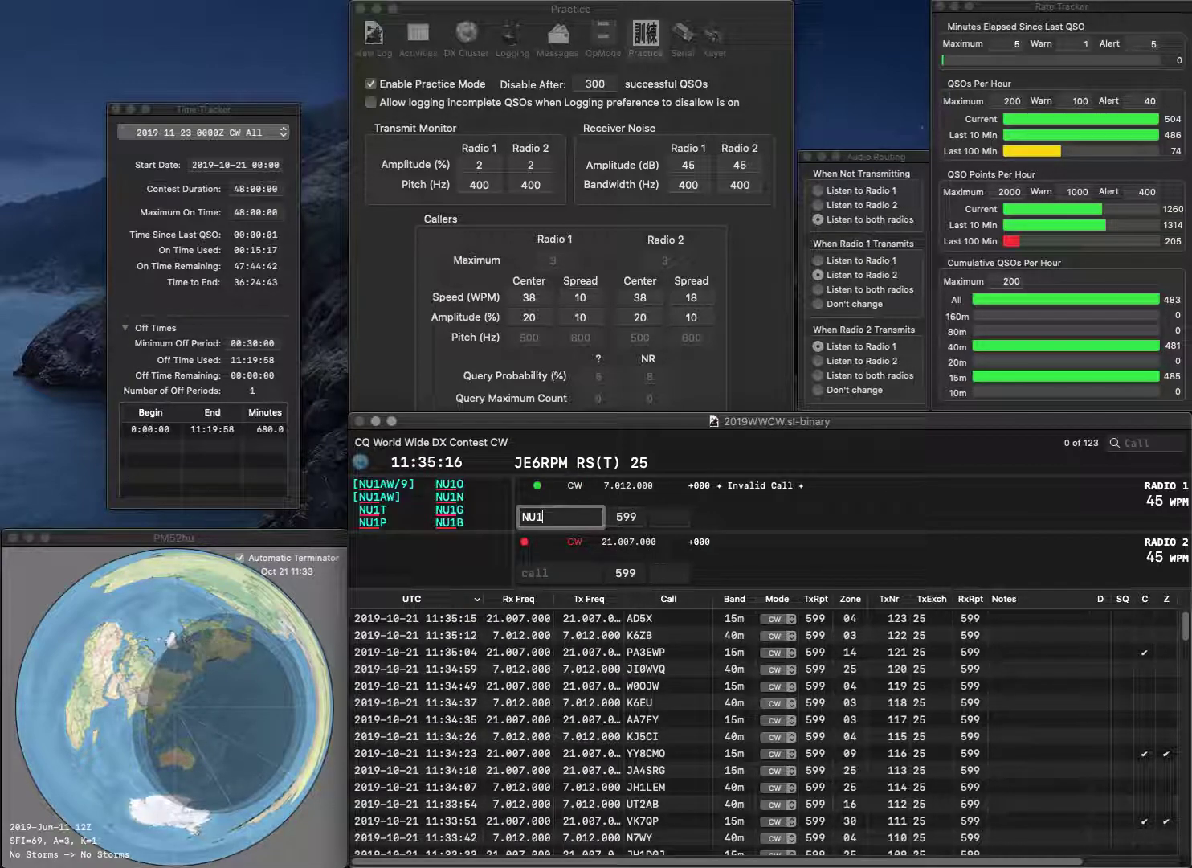
key(Return)
text(N7)
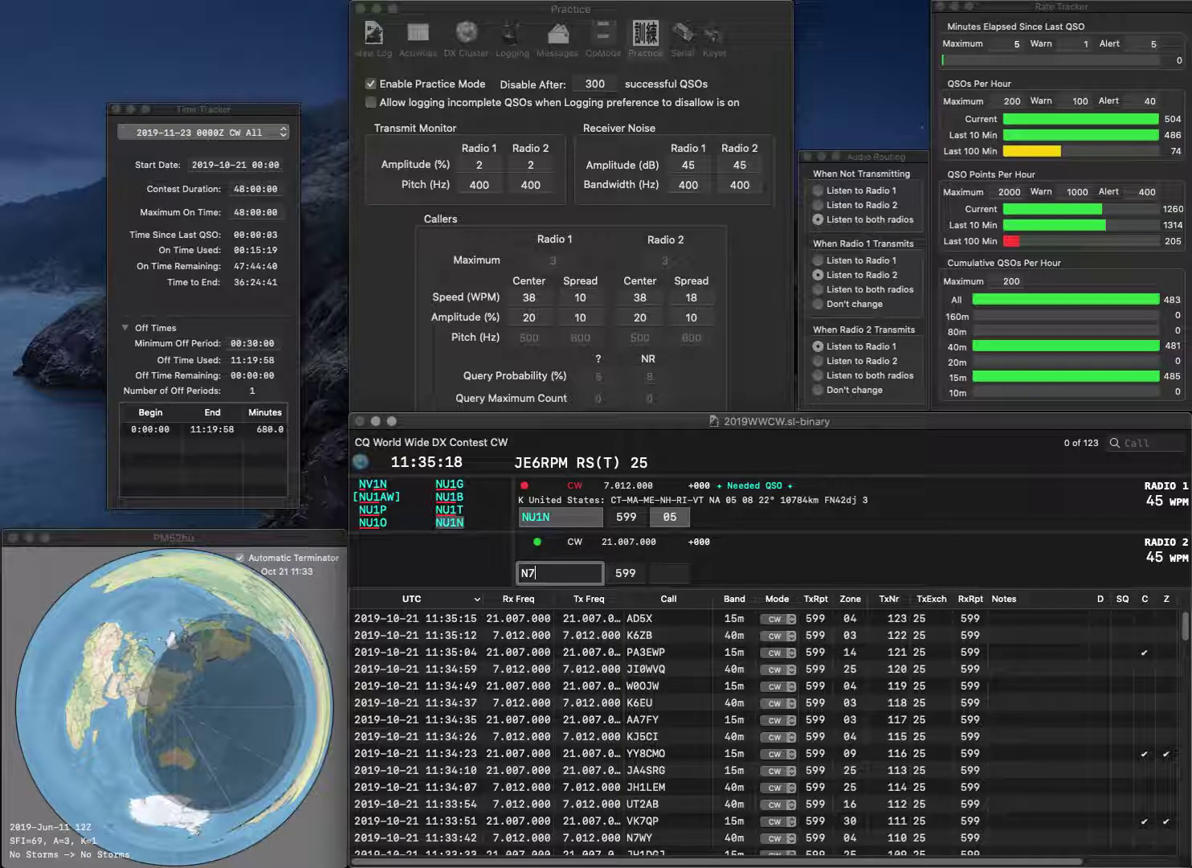
text(PV)
key(Return)
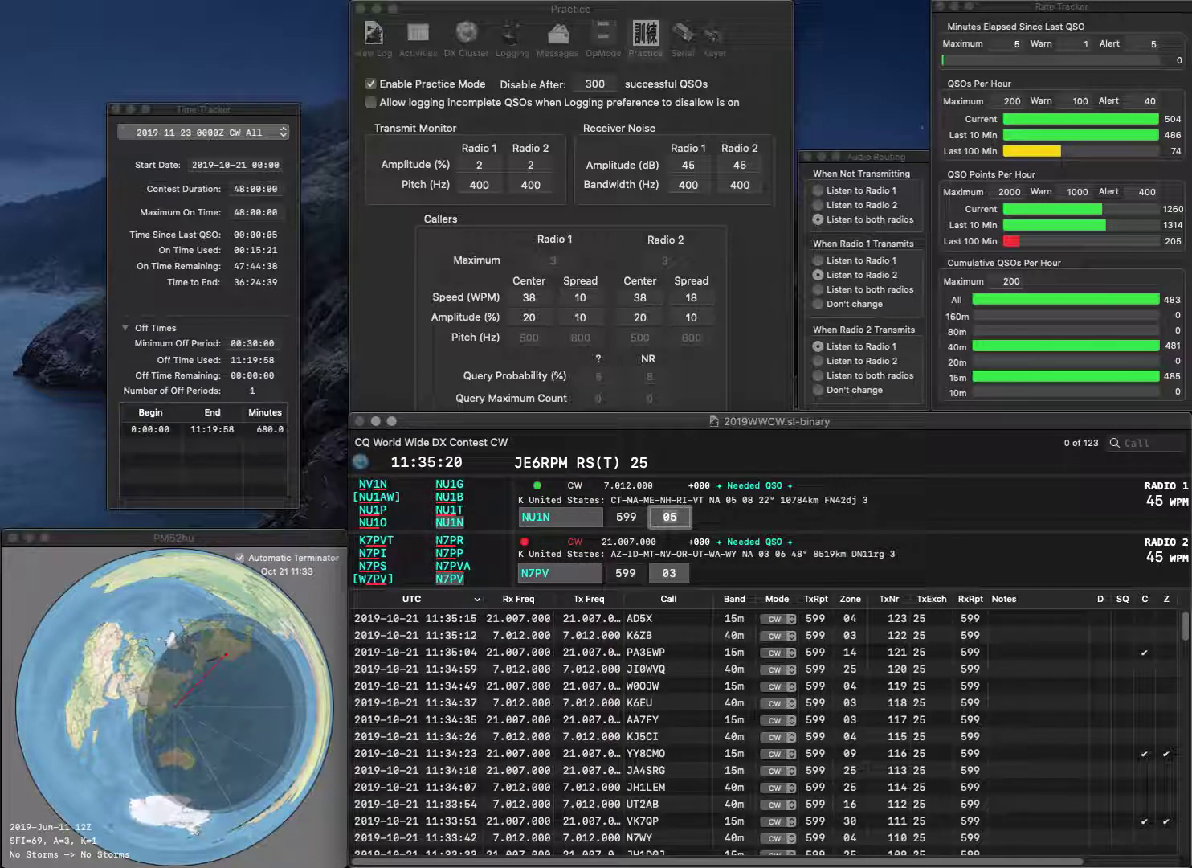
key(Return)
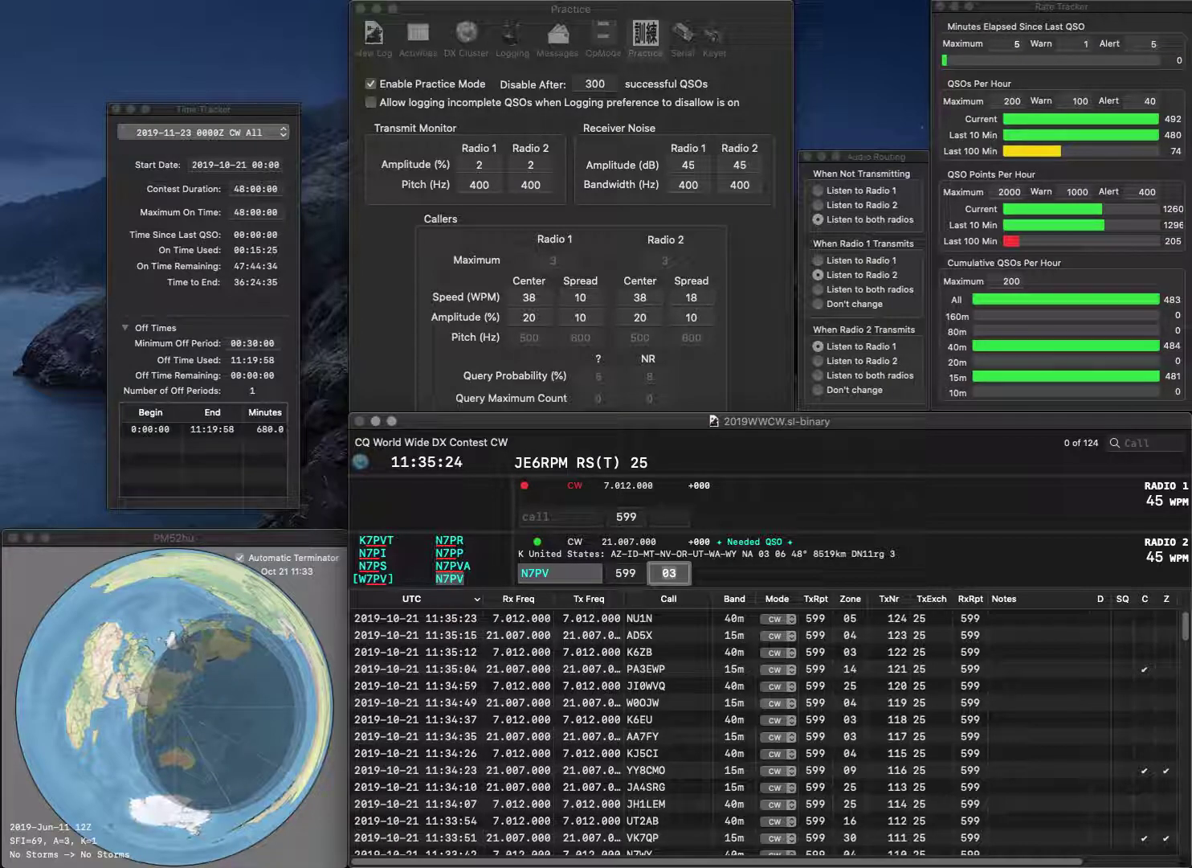
key(Return)
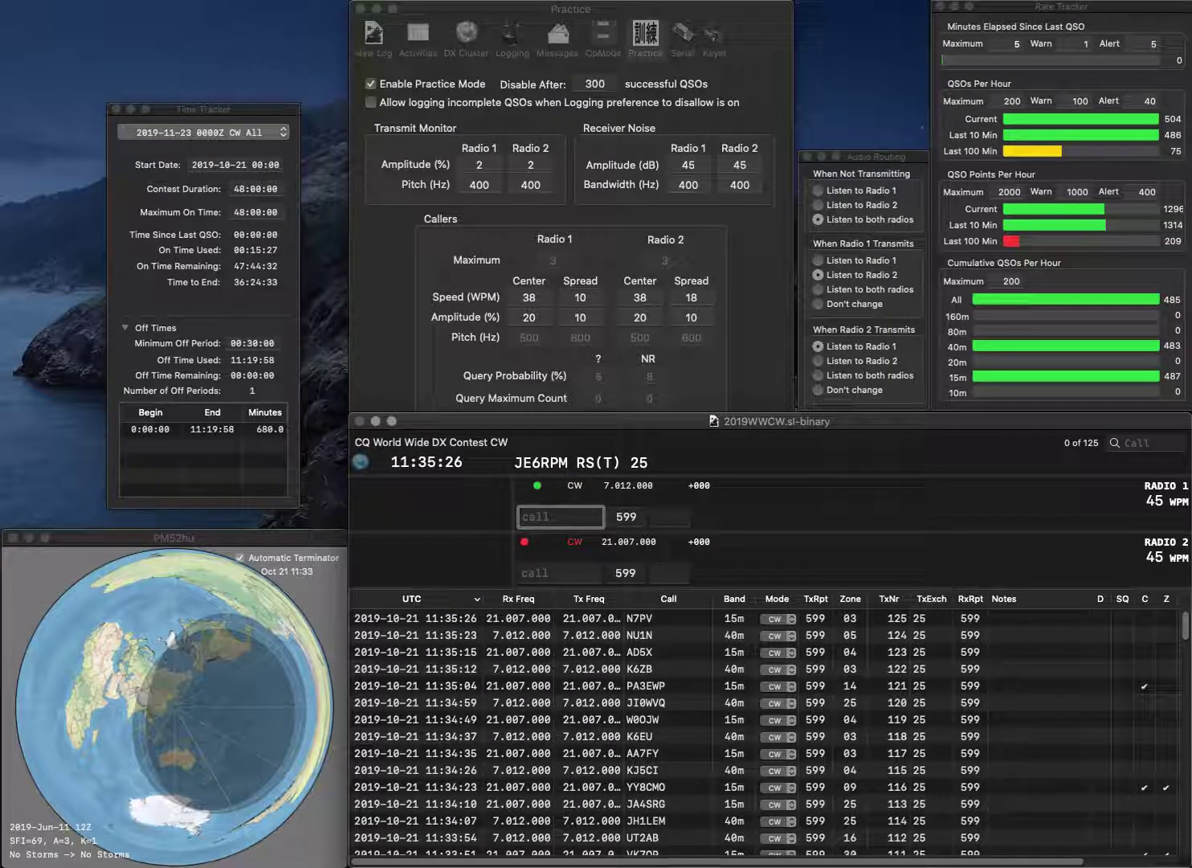
text(UJUY)
key(BackSpace)
key(BackSpace)
key(BackSpace)
text(Y7)
key(Tab)
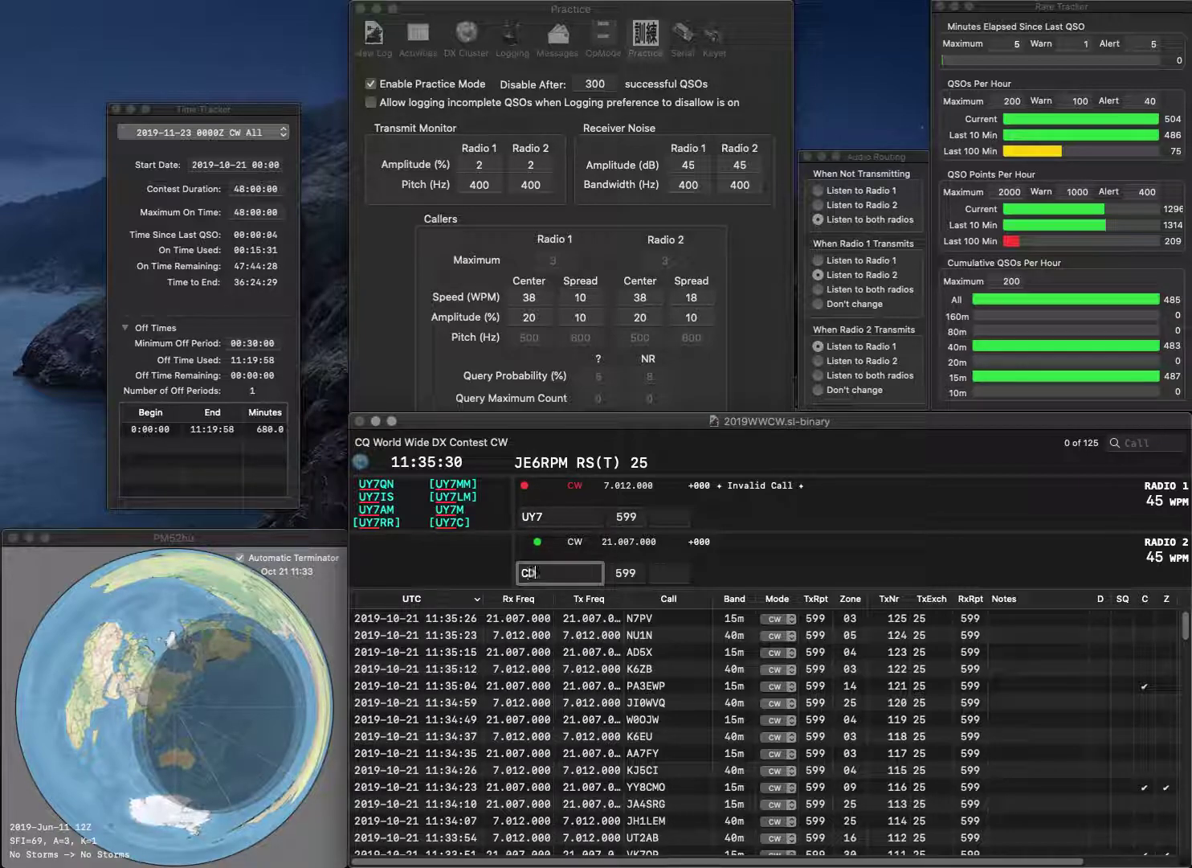
key(BackSpace)
text(R9)
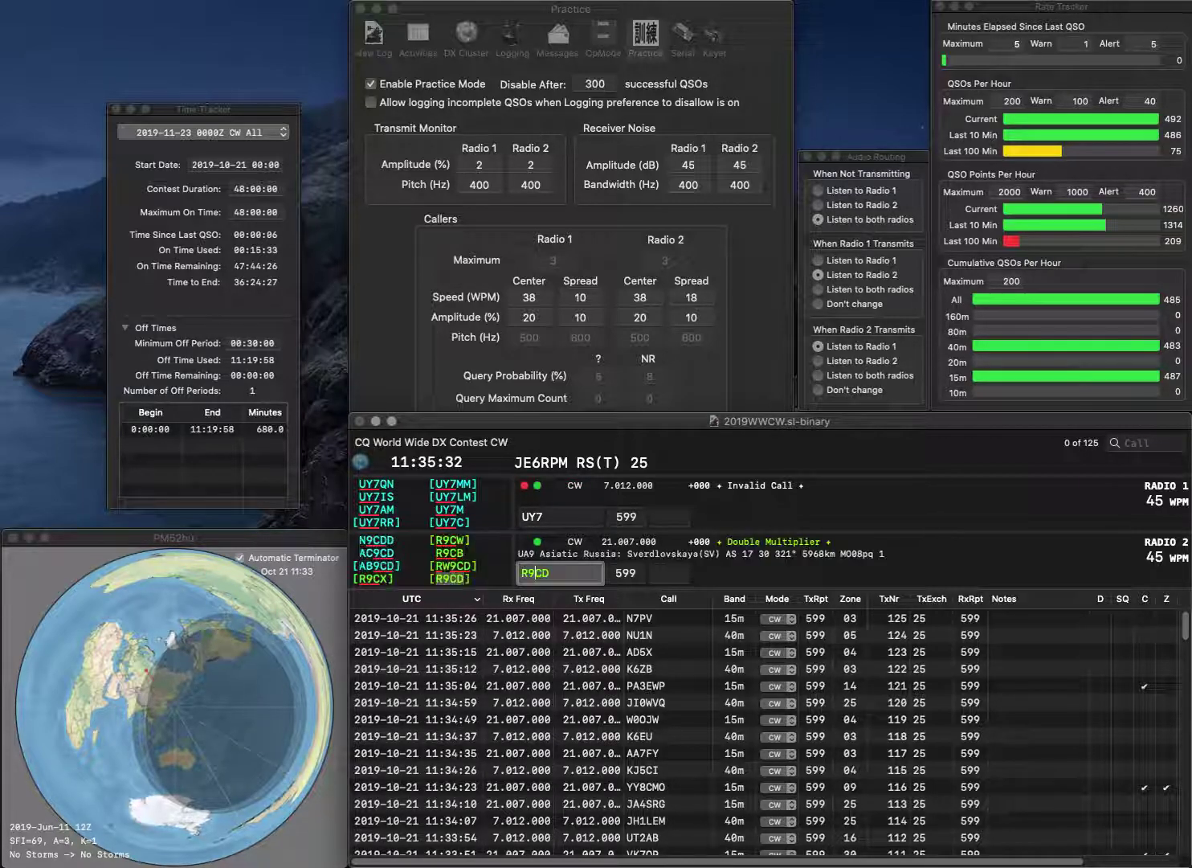
key(Return)
key(Tab)
text(LM)
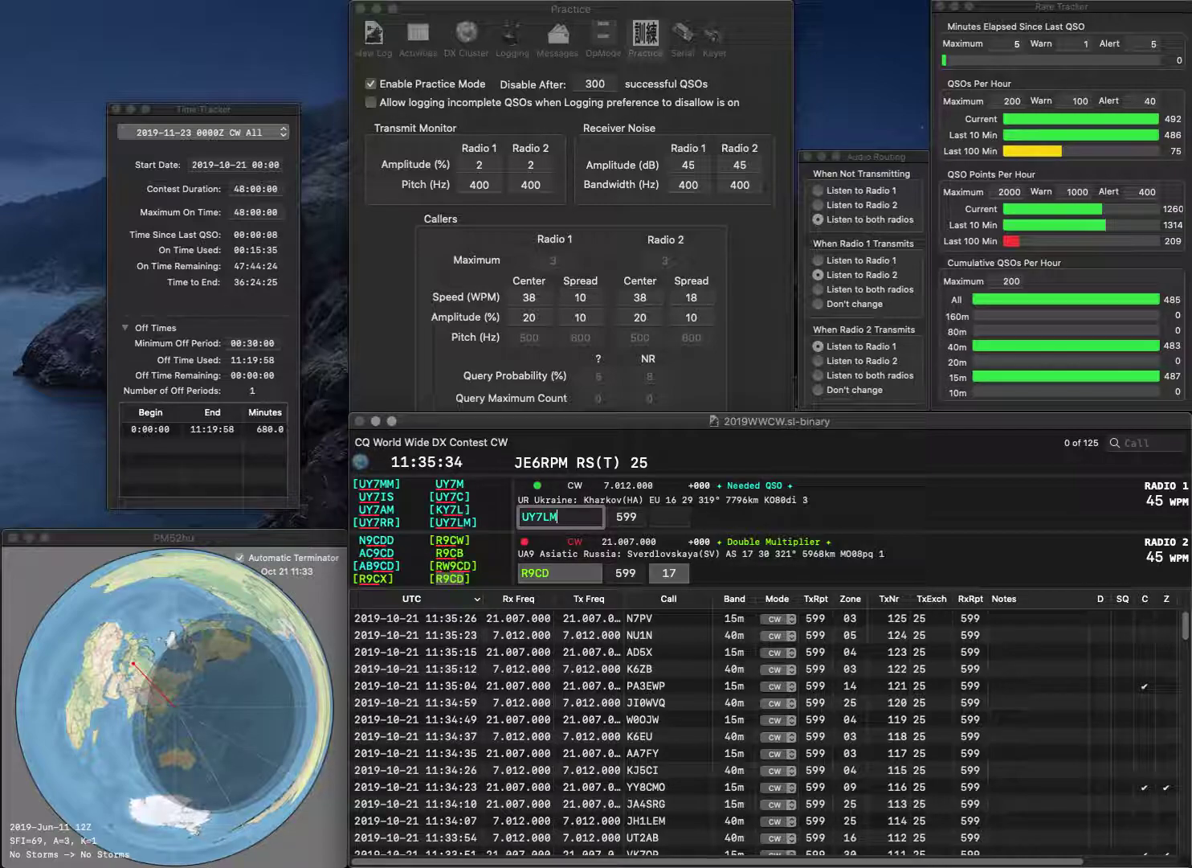
key(Return)
key(space)
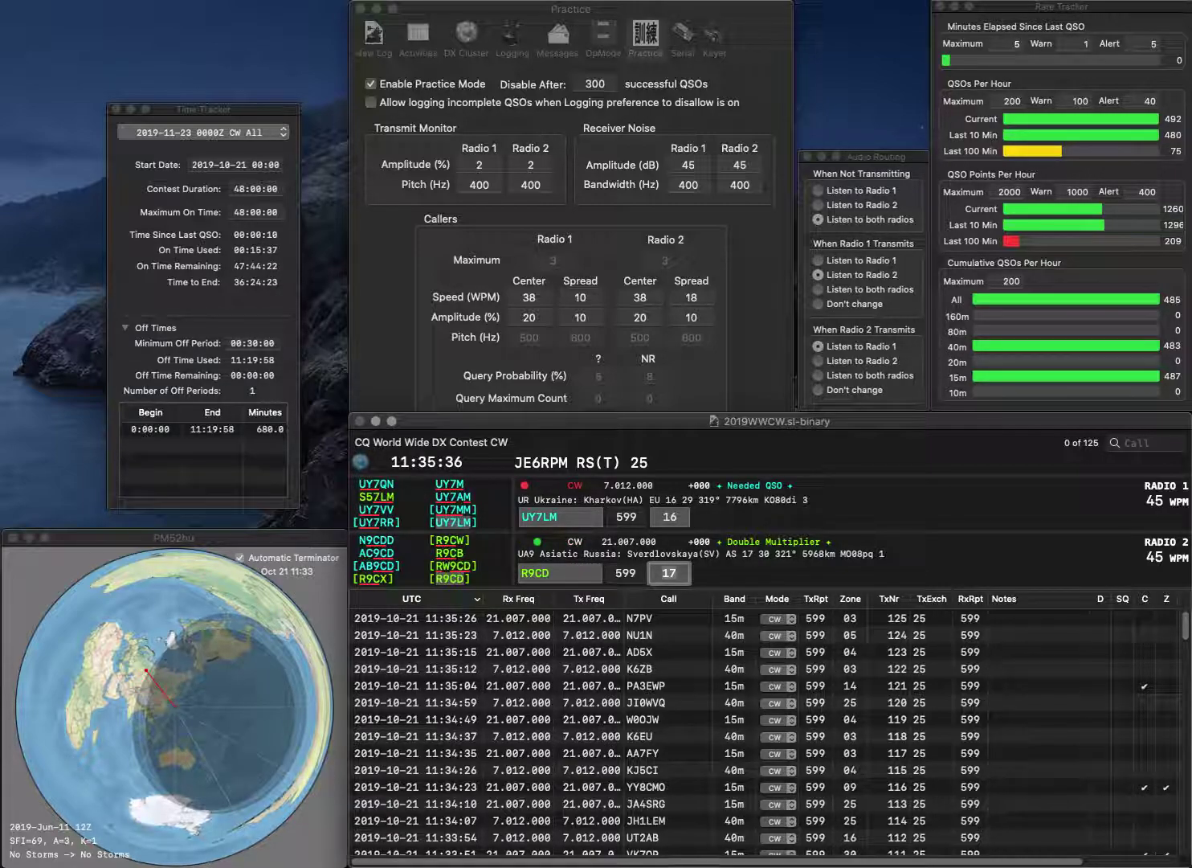
Correct the Radio 2 call to R0CD, resend its exchange, and log the UY7LM and R0CD contacts
key(space)
key(Left)
key(Left)
key(BackSpace)
text(0)
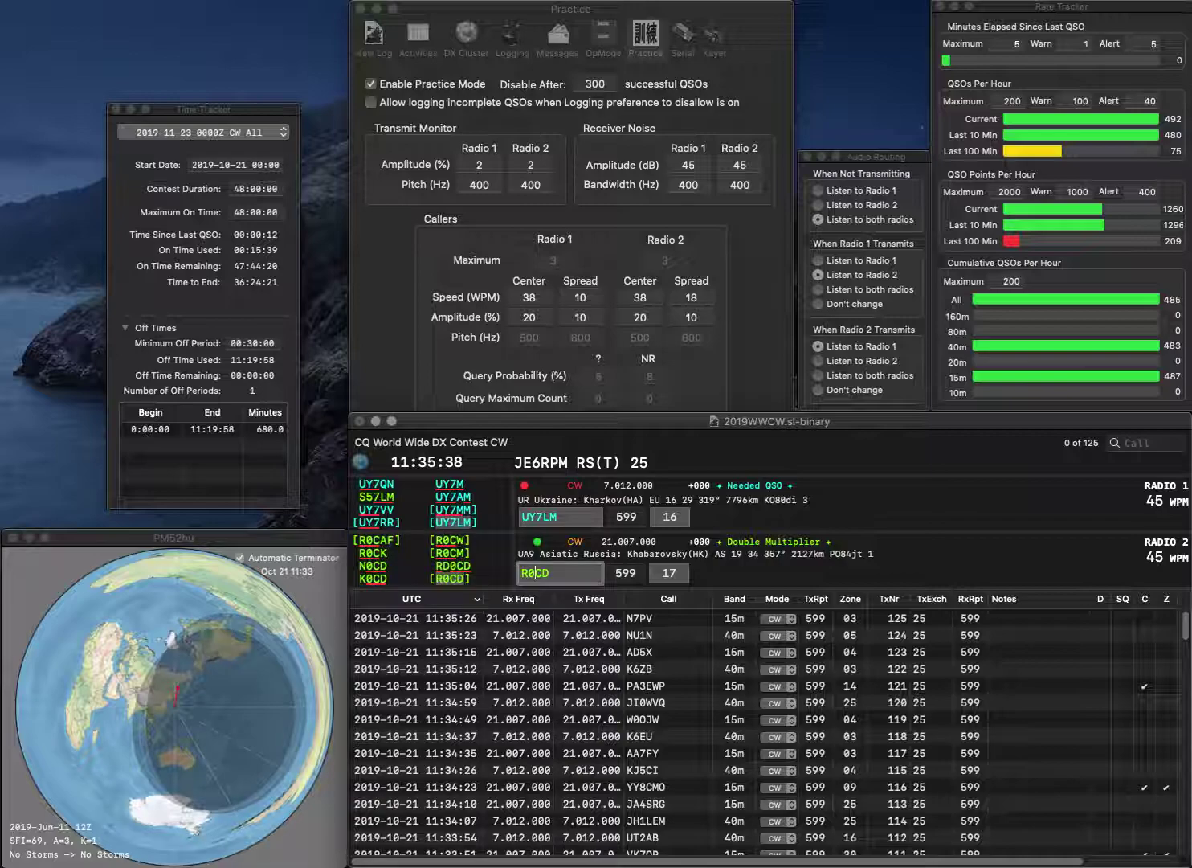
key(Return)
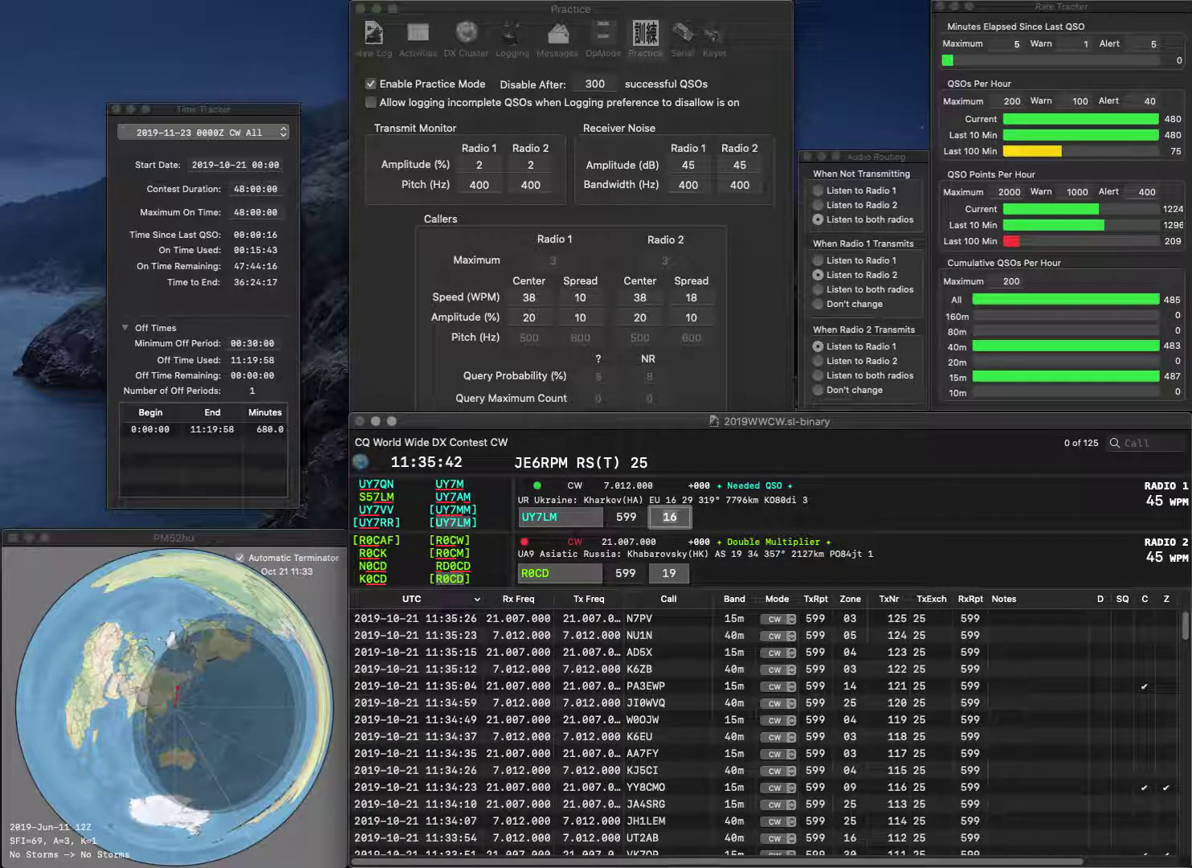
key(Return)
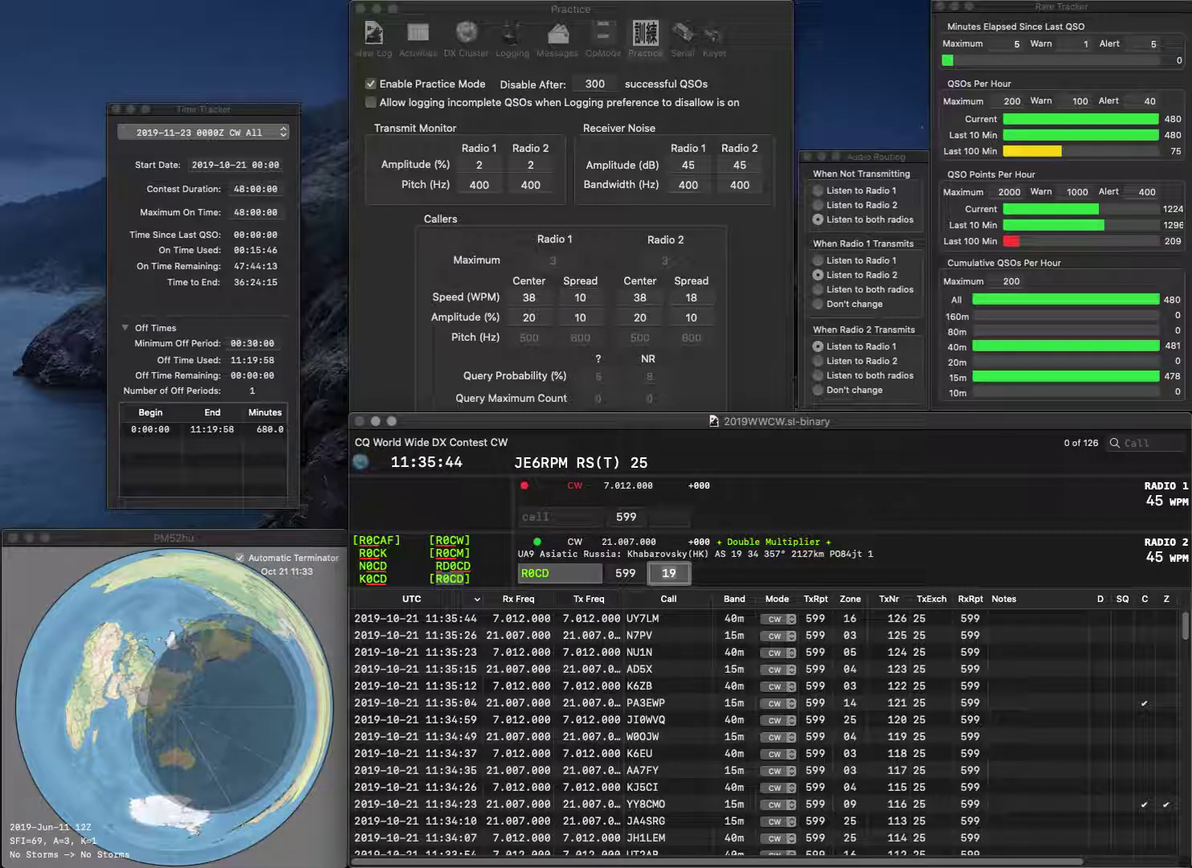
key(Return)
Enter KE1J on Radio 1 and W3UC on Radio 2 with exchanges sent, and log both contacts
text(KE1J)
key(Return)
text(W3)
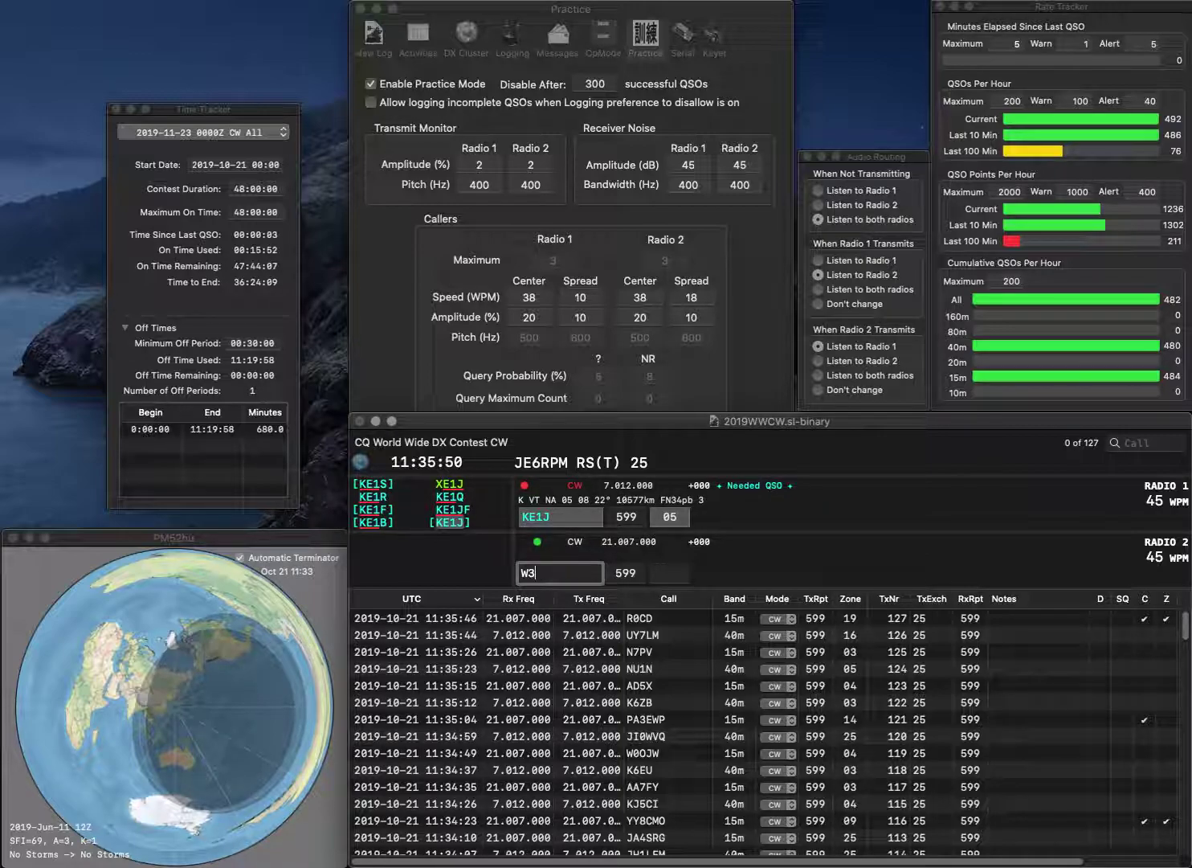
text(UC)
key(Return)
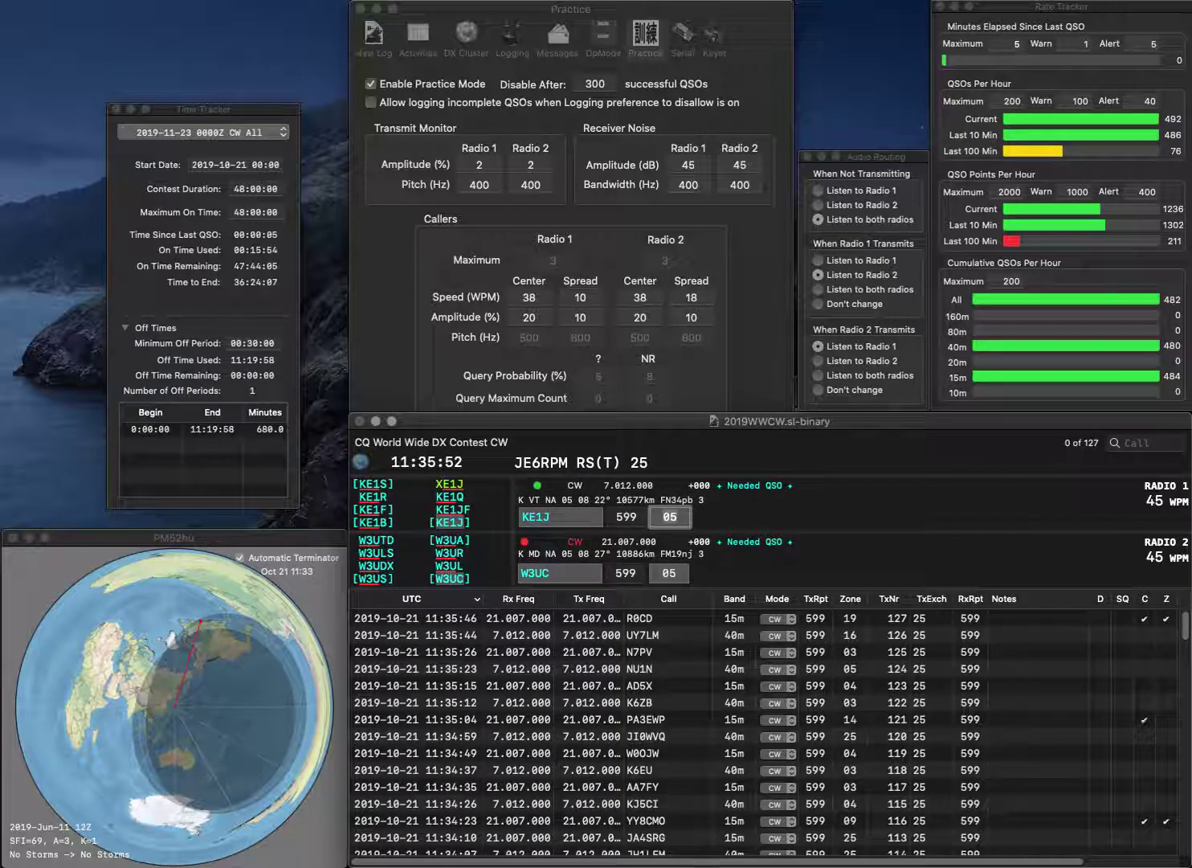
key(Return)
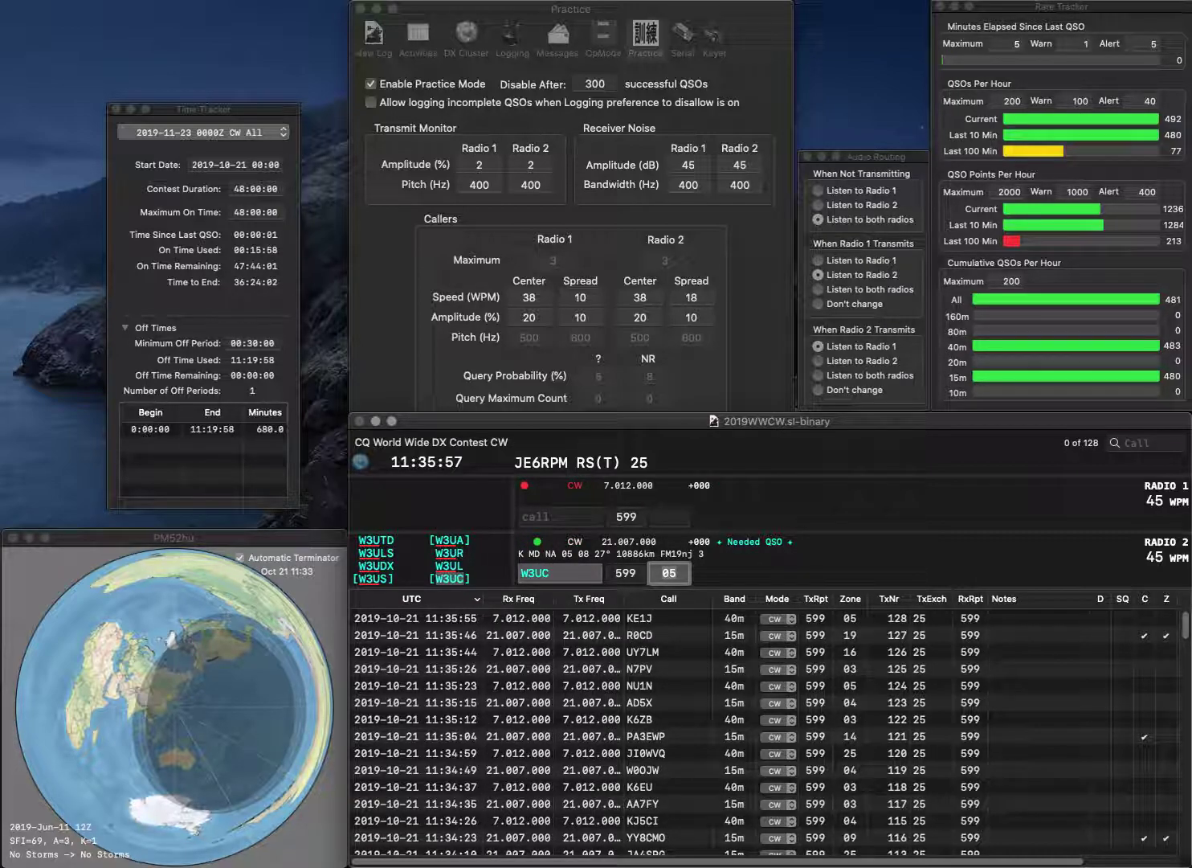
key(Return)
Enter JI4WHS on Radio 1 and OZ1DWK on Radio 2 with exchanges sent, and log both contacts
text(JI4WV)
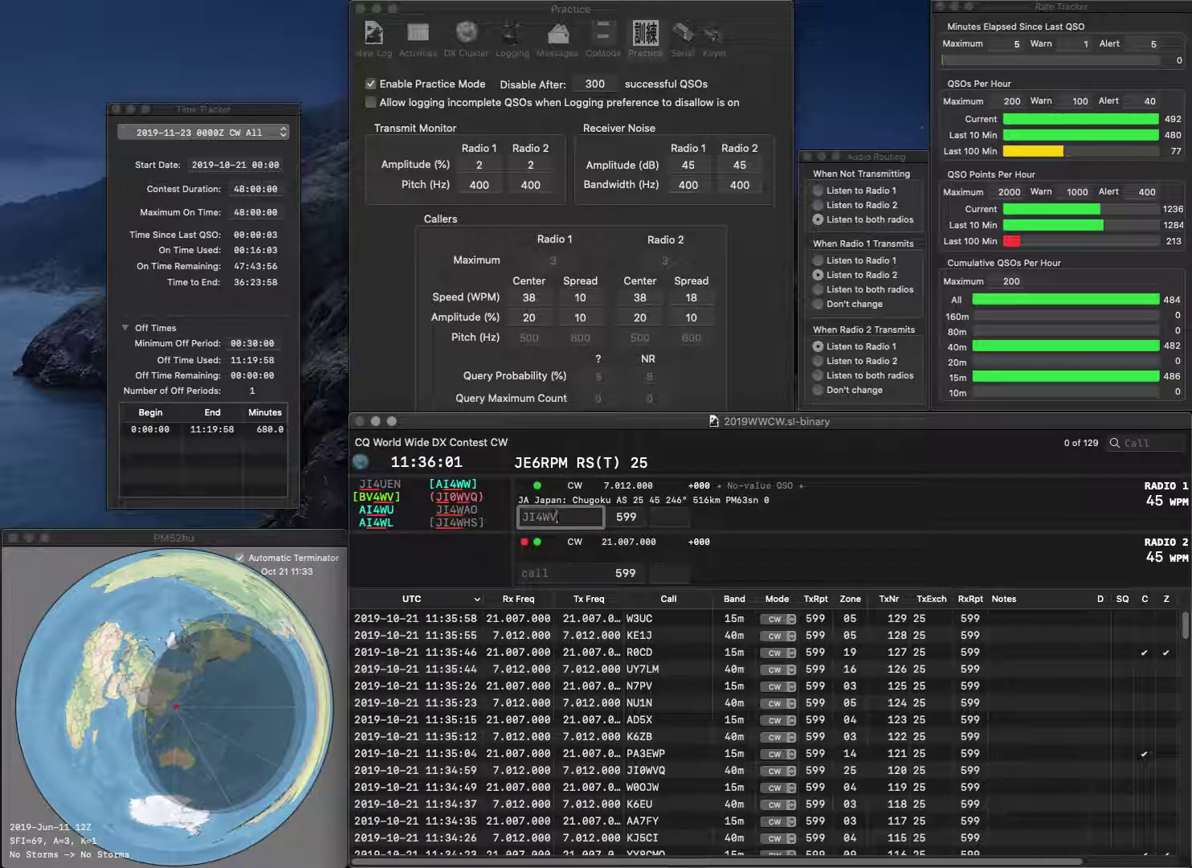
key(BackSpace)
text(HS)
key(Return)
text(1D)
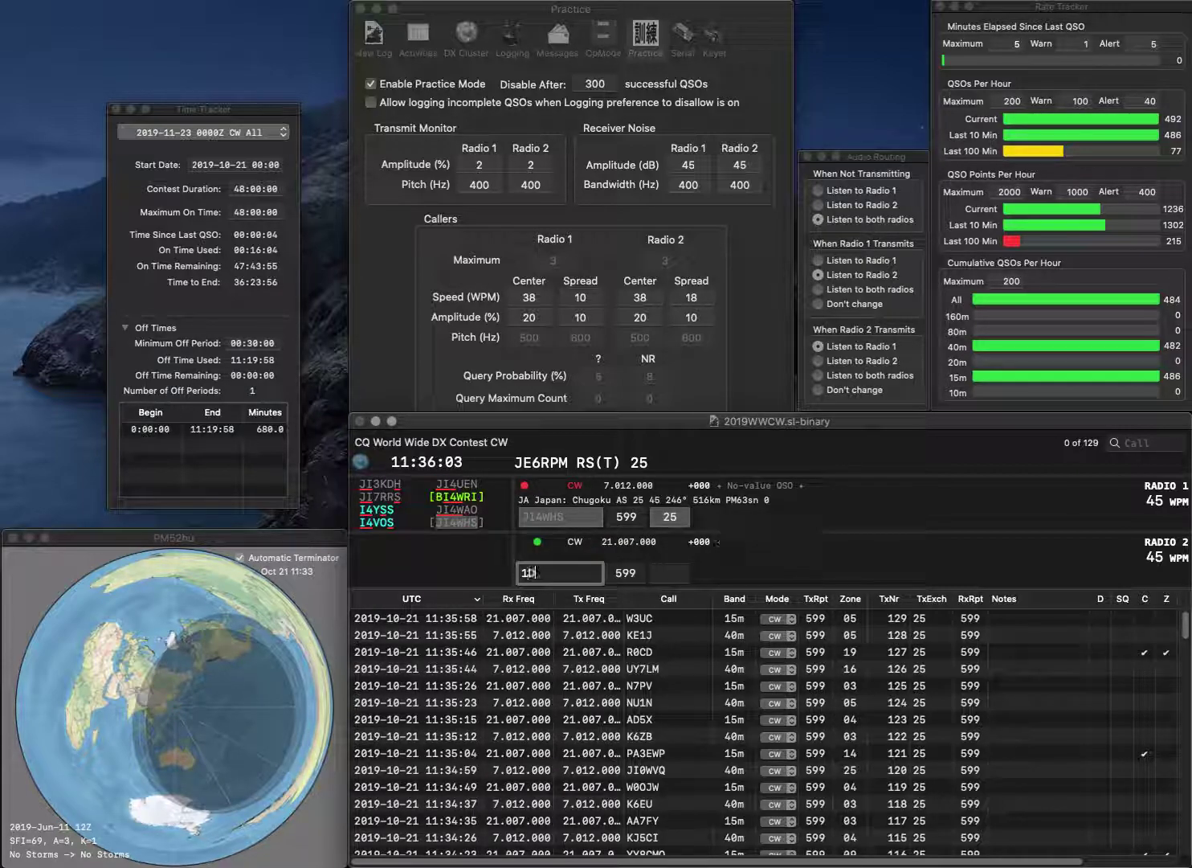
text(WK)
key(Home)
text(OZ)
key(Return)
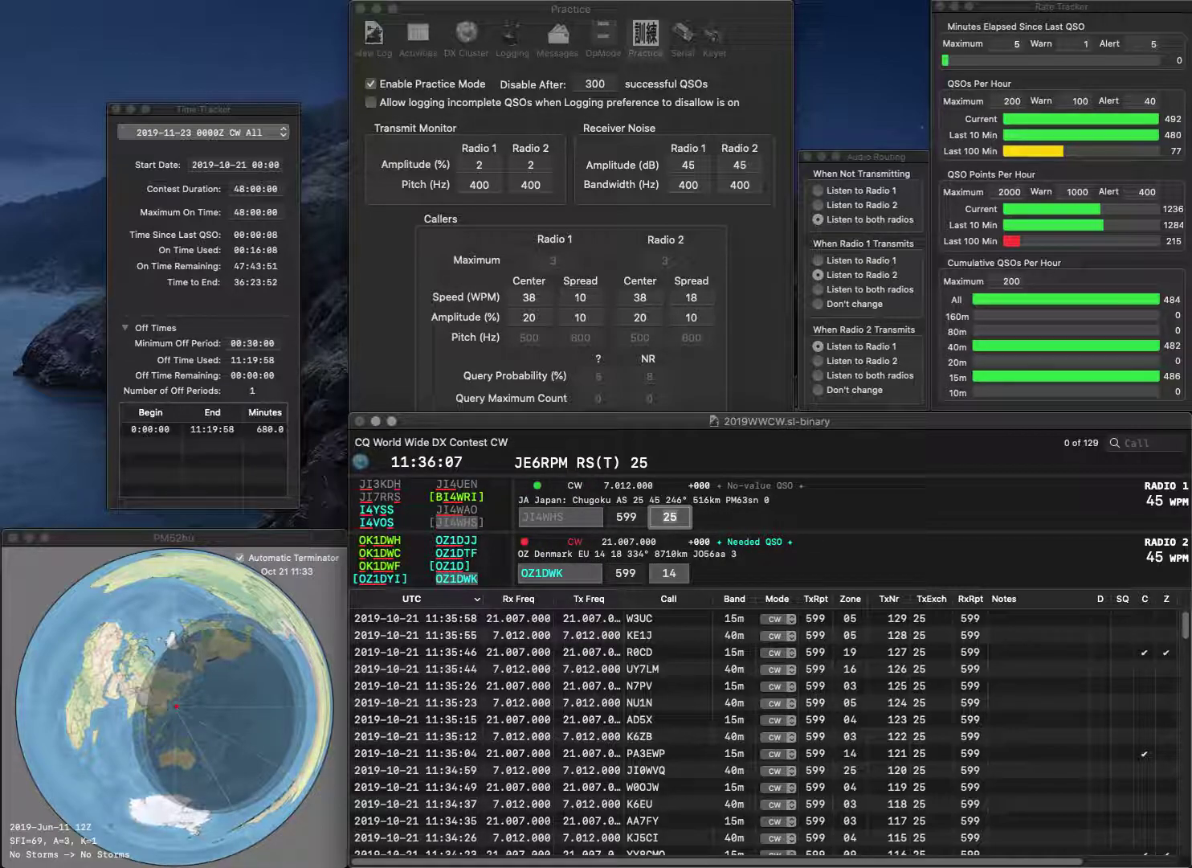
key(Return)
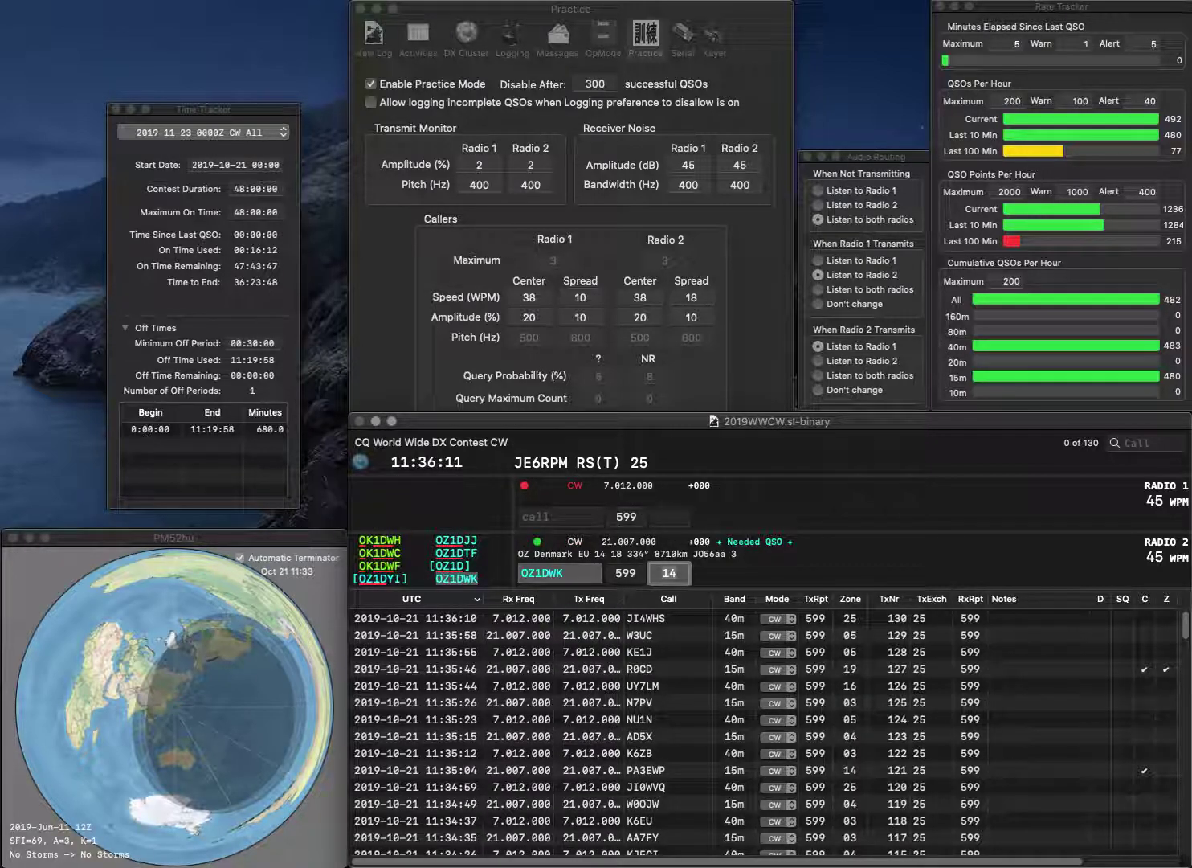
key(Return)
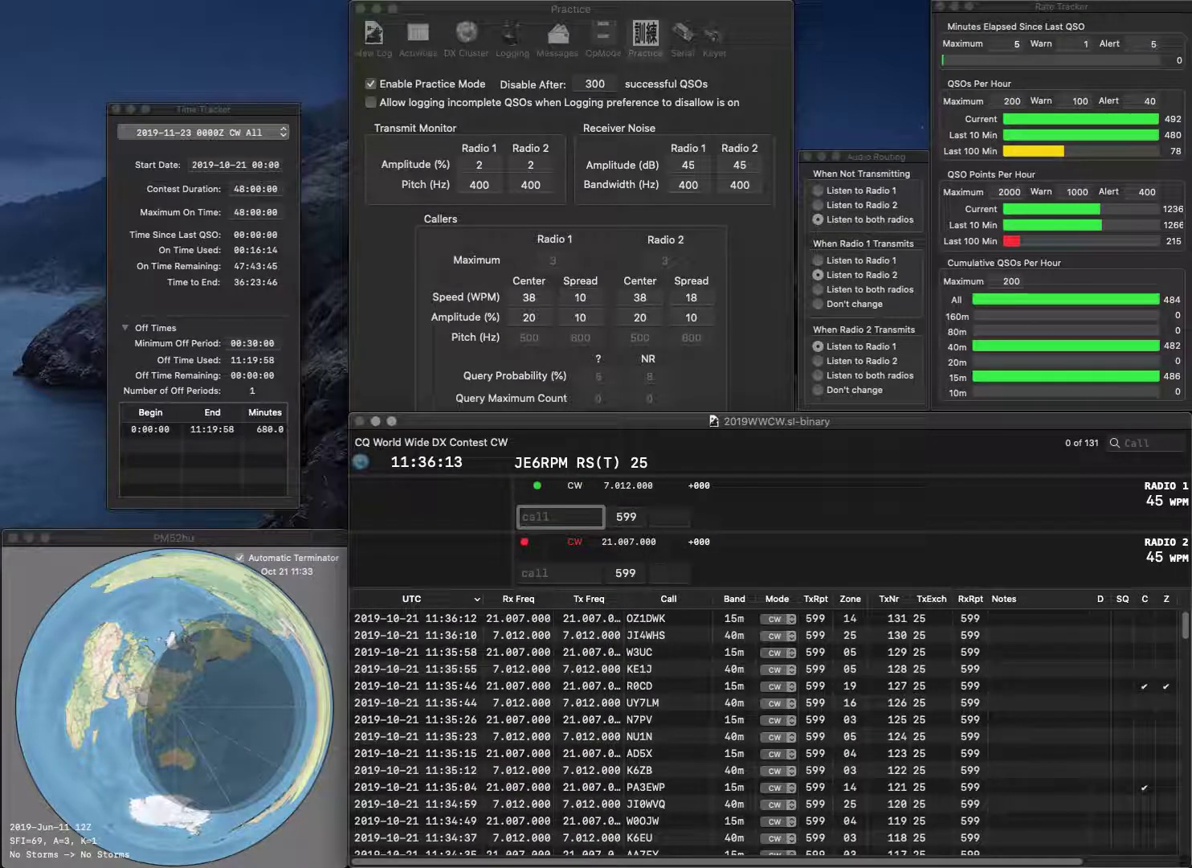
text(KG7UAV)
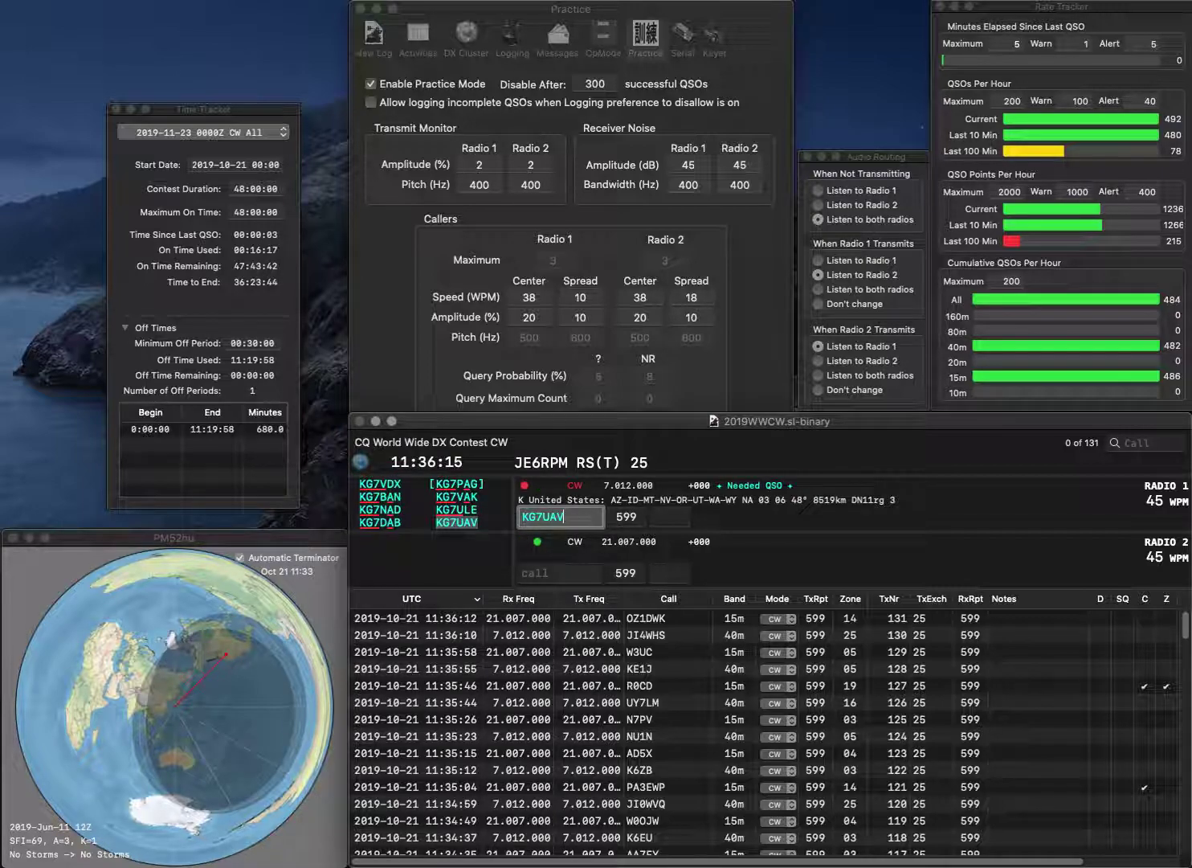
key(Return)
text(R9CAC)
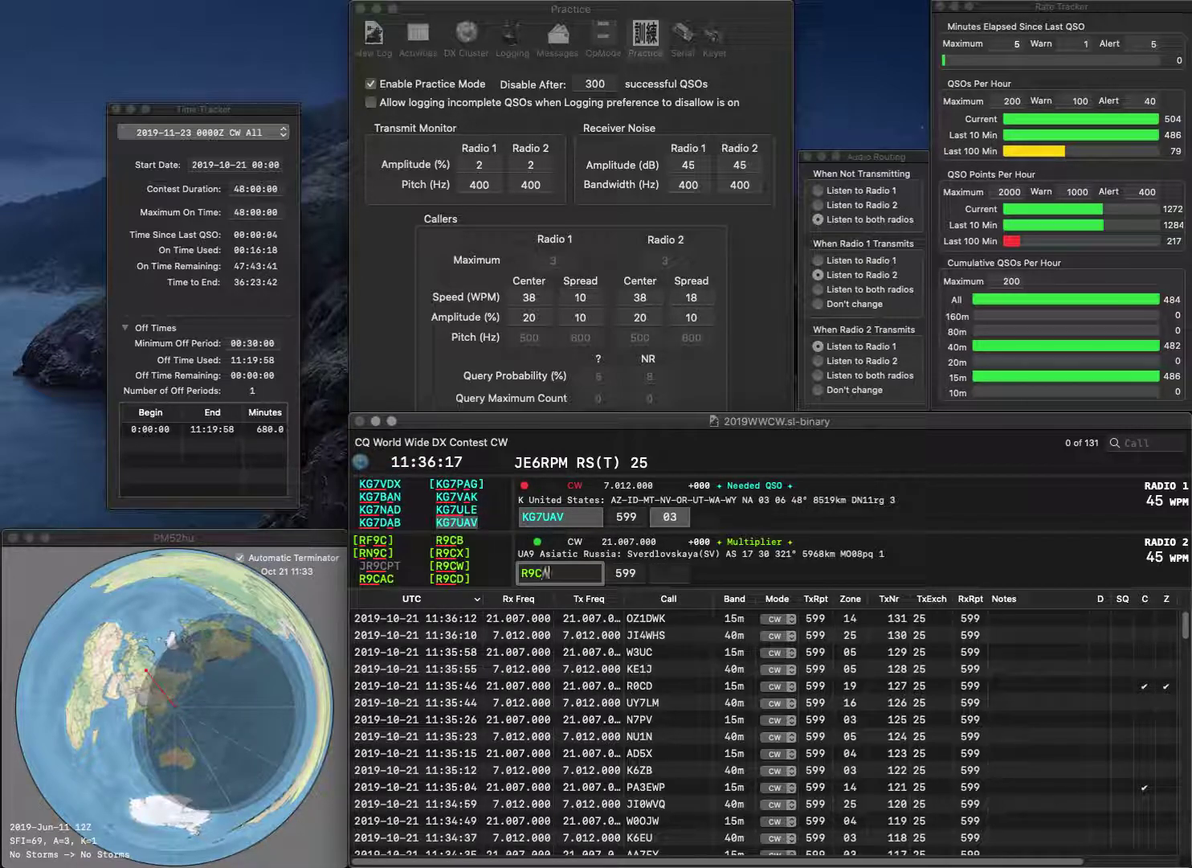
key(Return)
key(Tab)
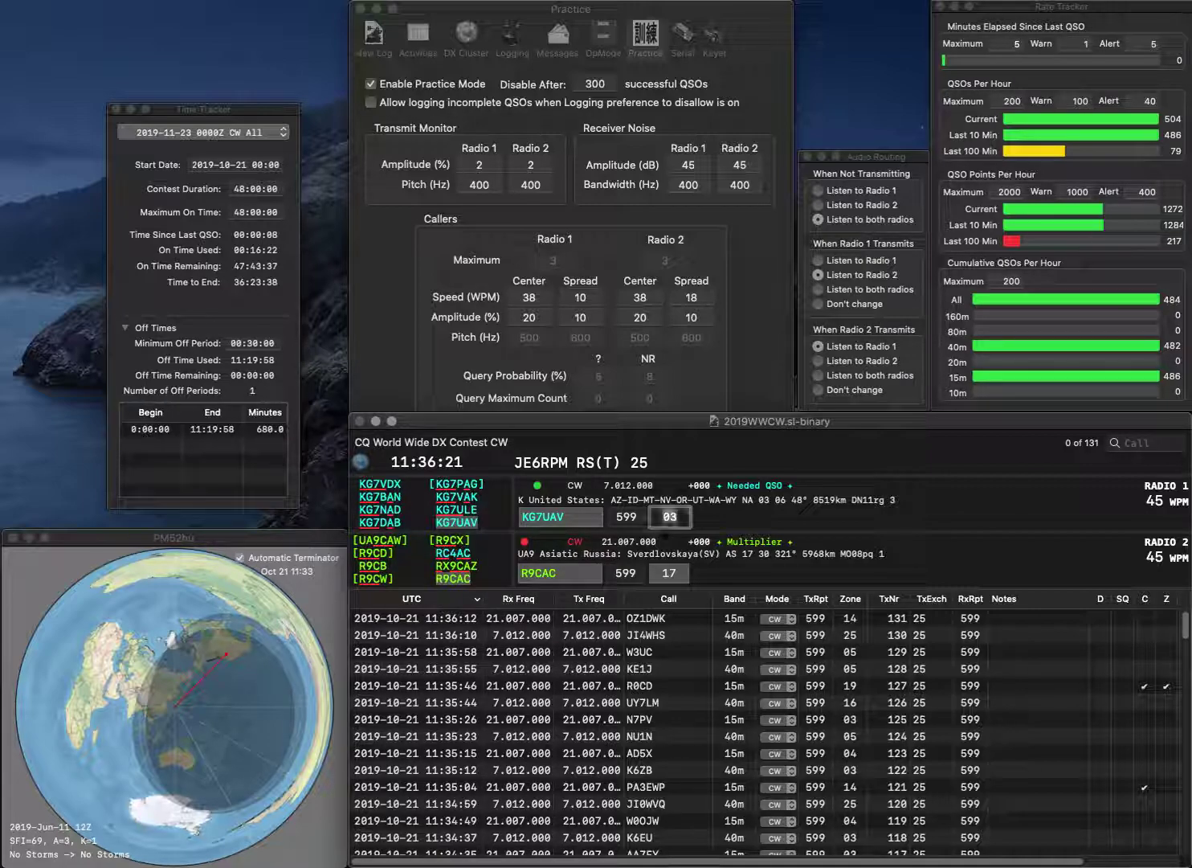
key(Return)
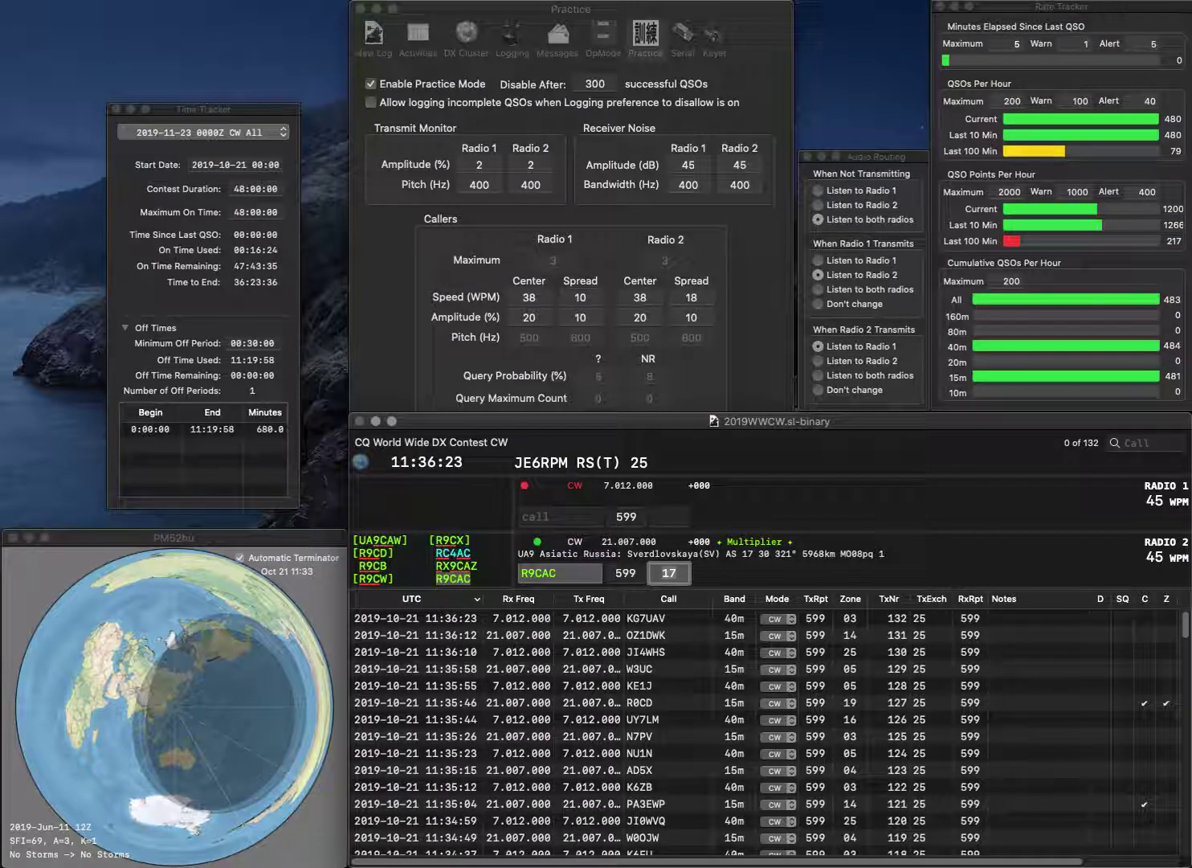
key(Return)
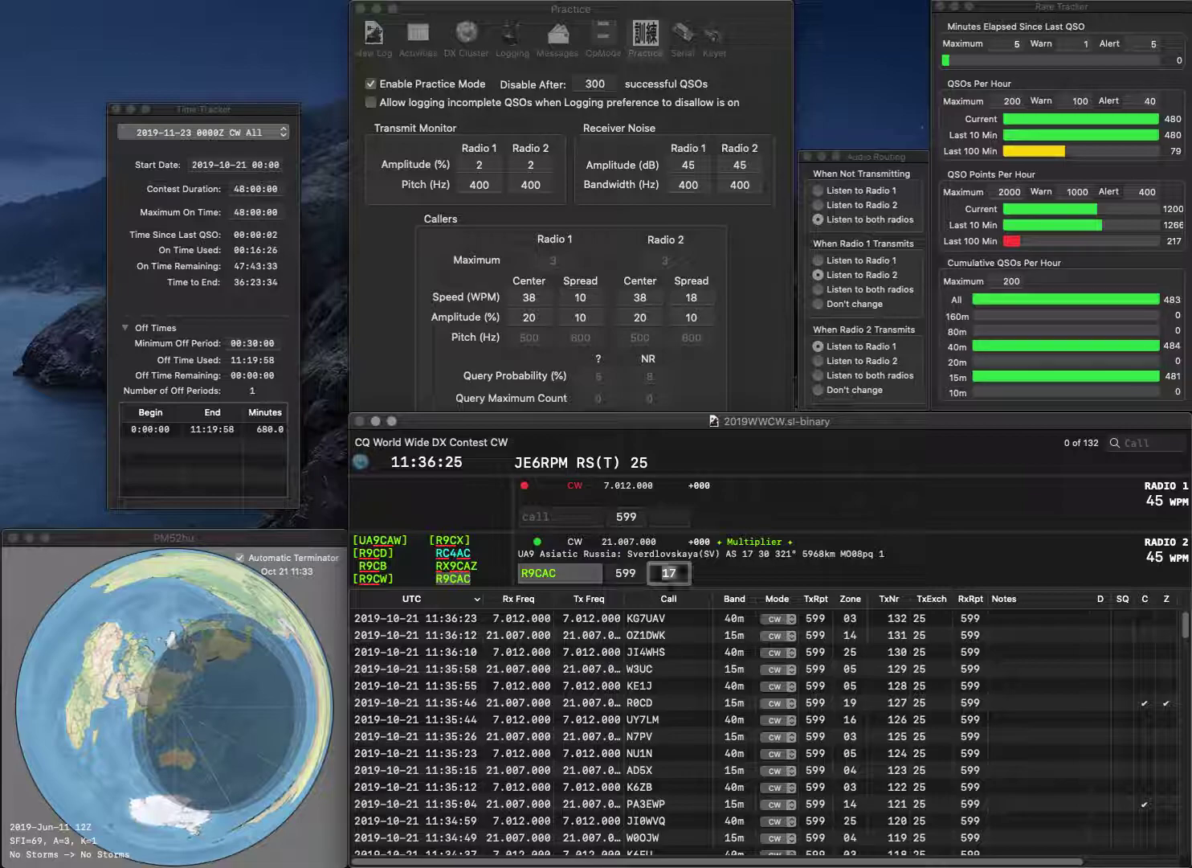
Enter the partial calls 5KY on Radio 1 and 6NW on Radio 2, and send each one to query the caller
text(5KY)
key(Return)
text(6NW)
key(Return)
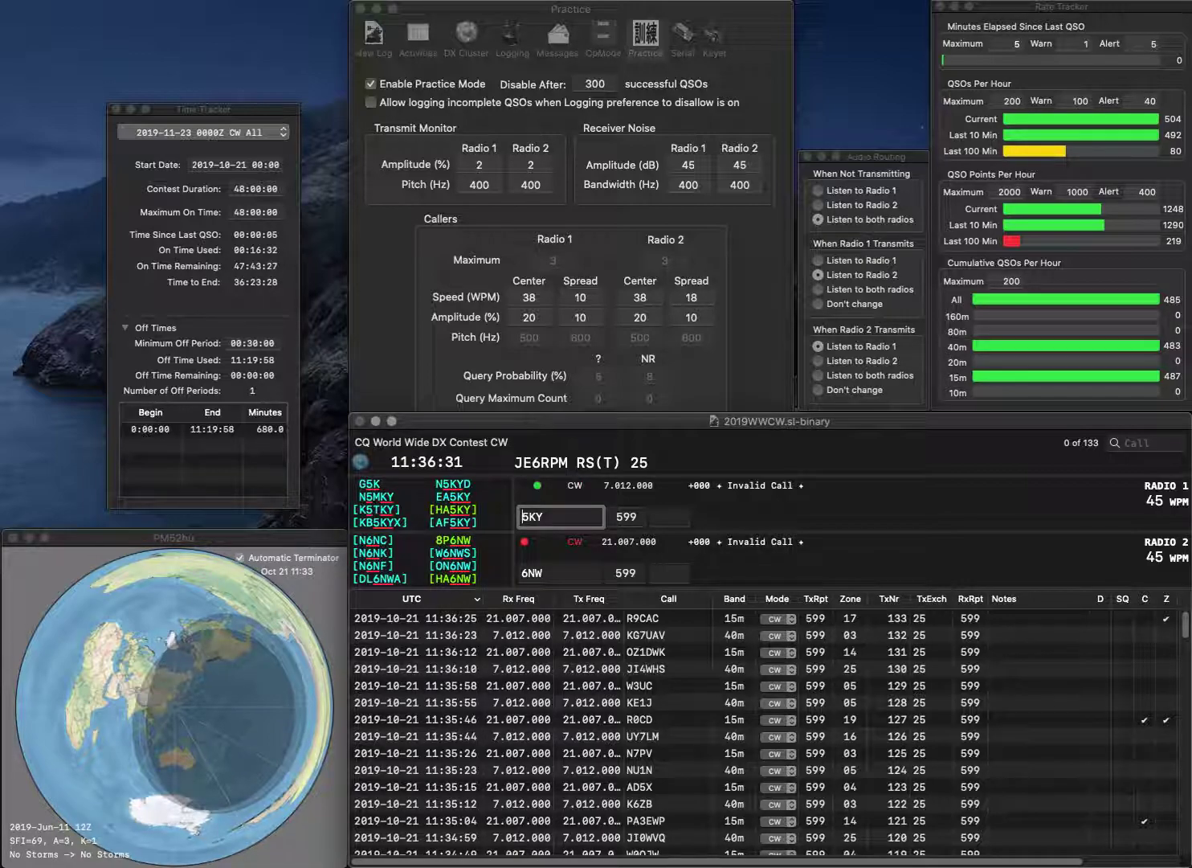
Change the Radio 1 call to PP5CY and complete the Radio 2 call as HA6NW, sending the exchange to each caller
text(PP5)
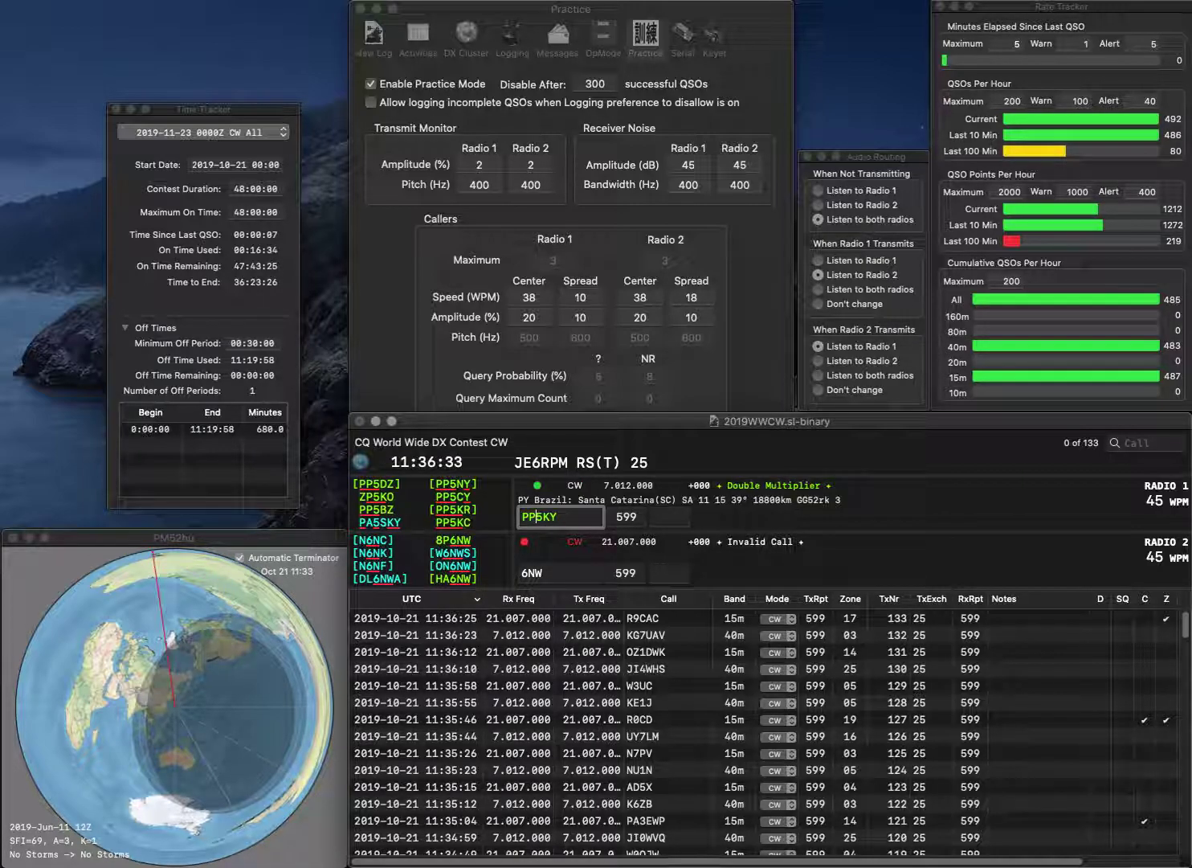
text(C)
key(Return)
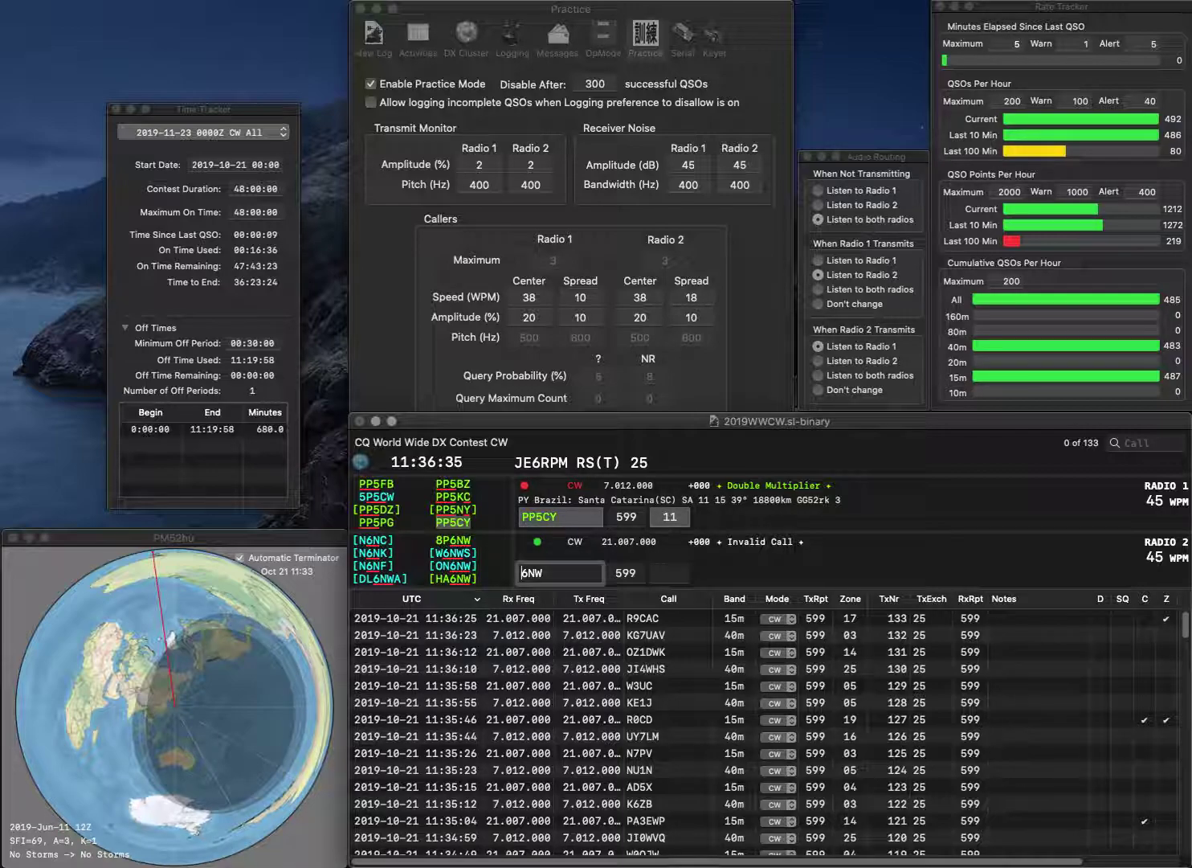
text(HA)
key(Return)
key(Tab)
key(Tab)
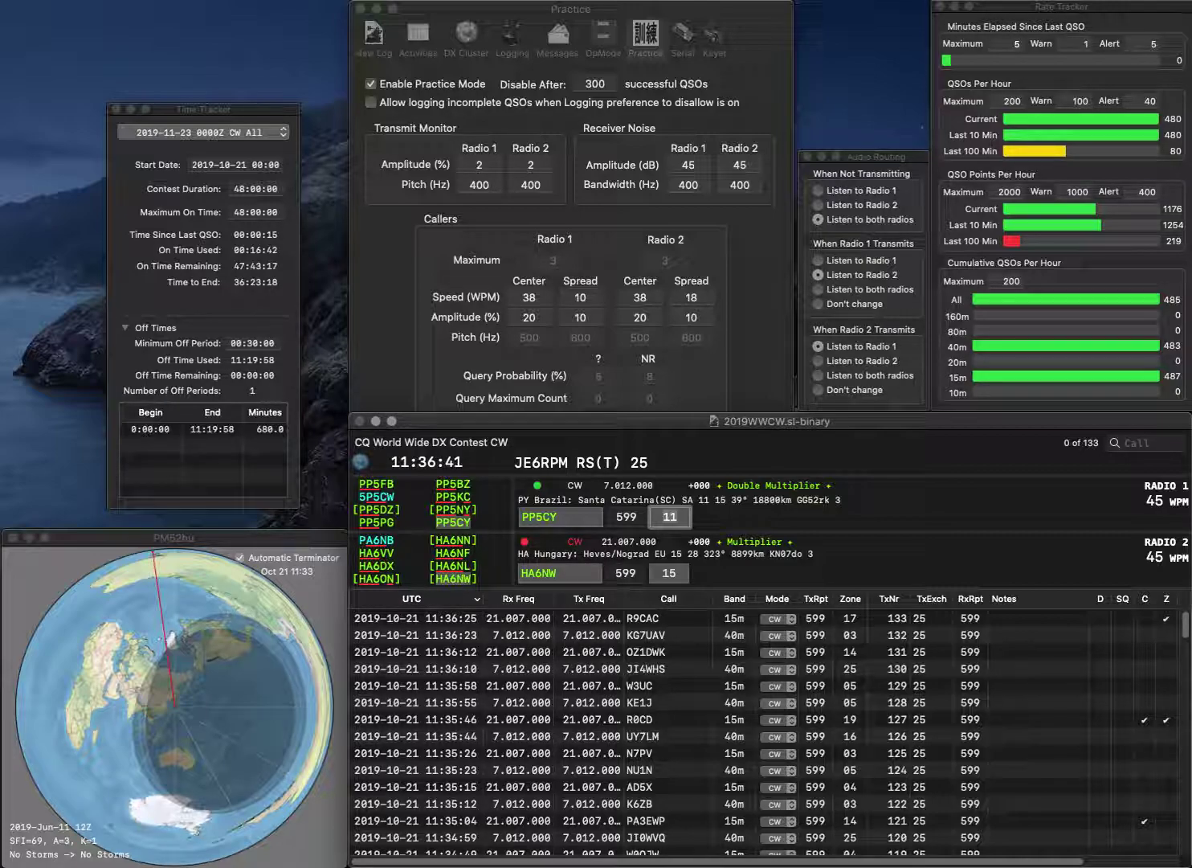
key(Tab)
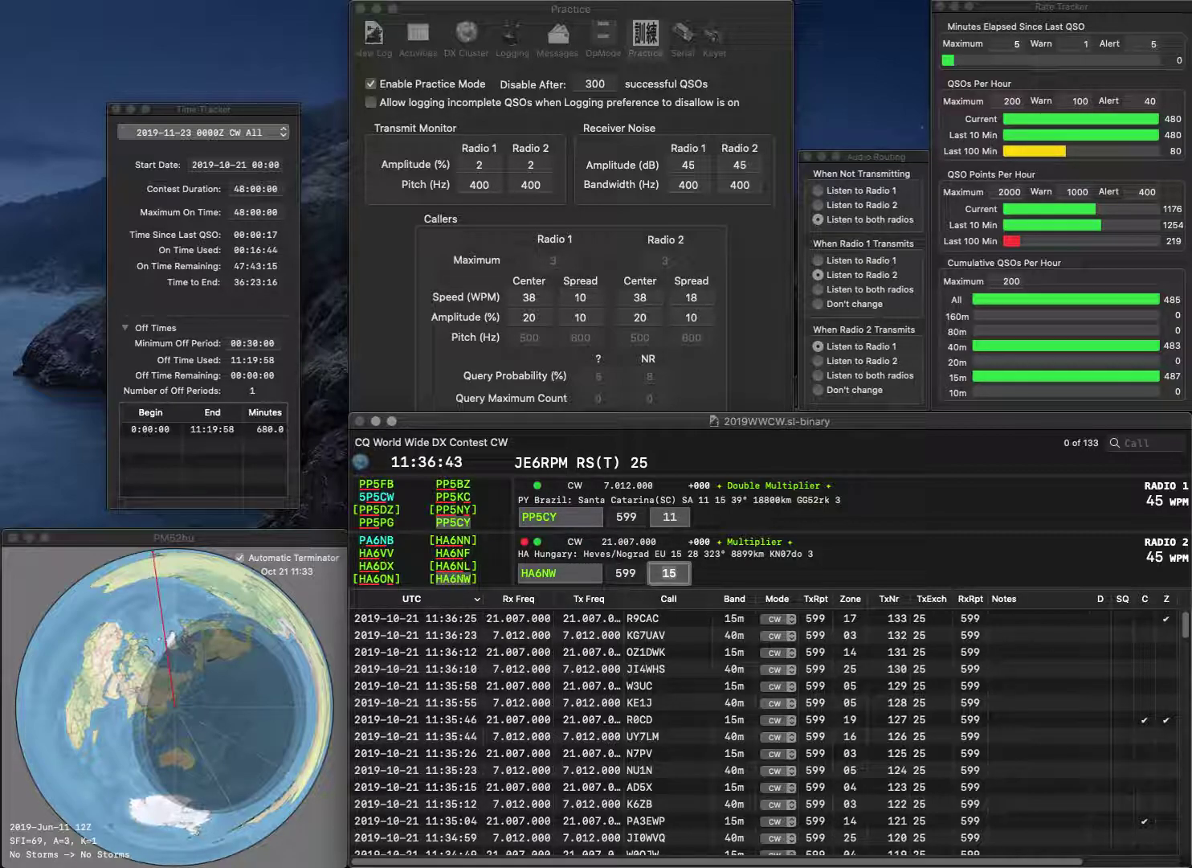
key(Tab)
key(Return)
key(Tab)
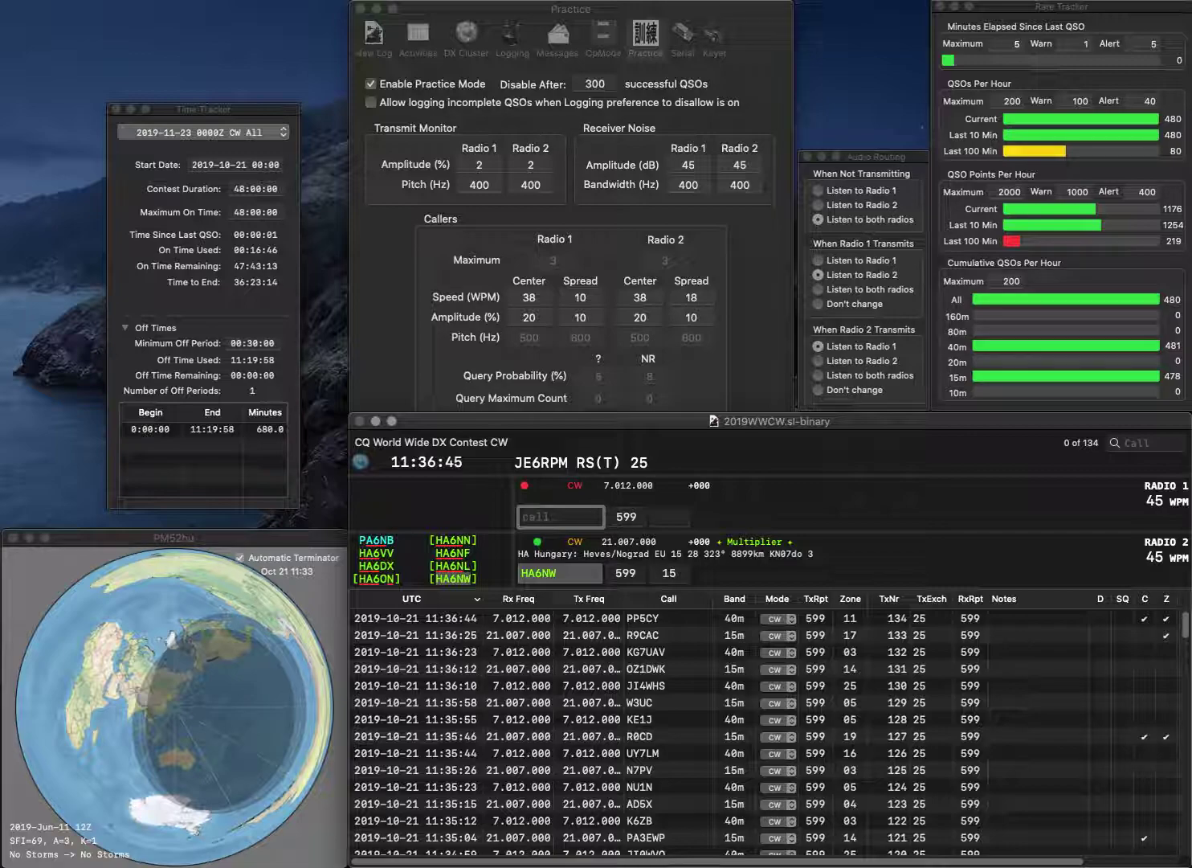
key(Return)
text(K)
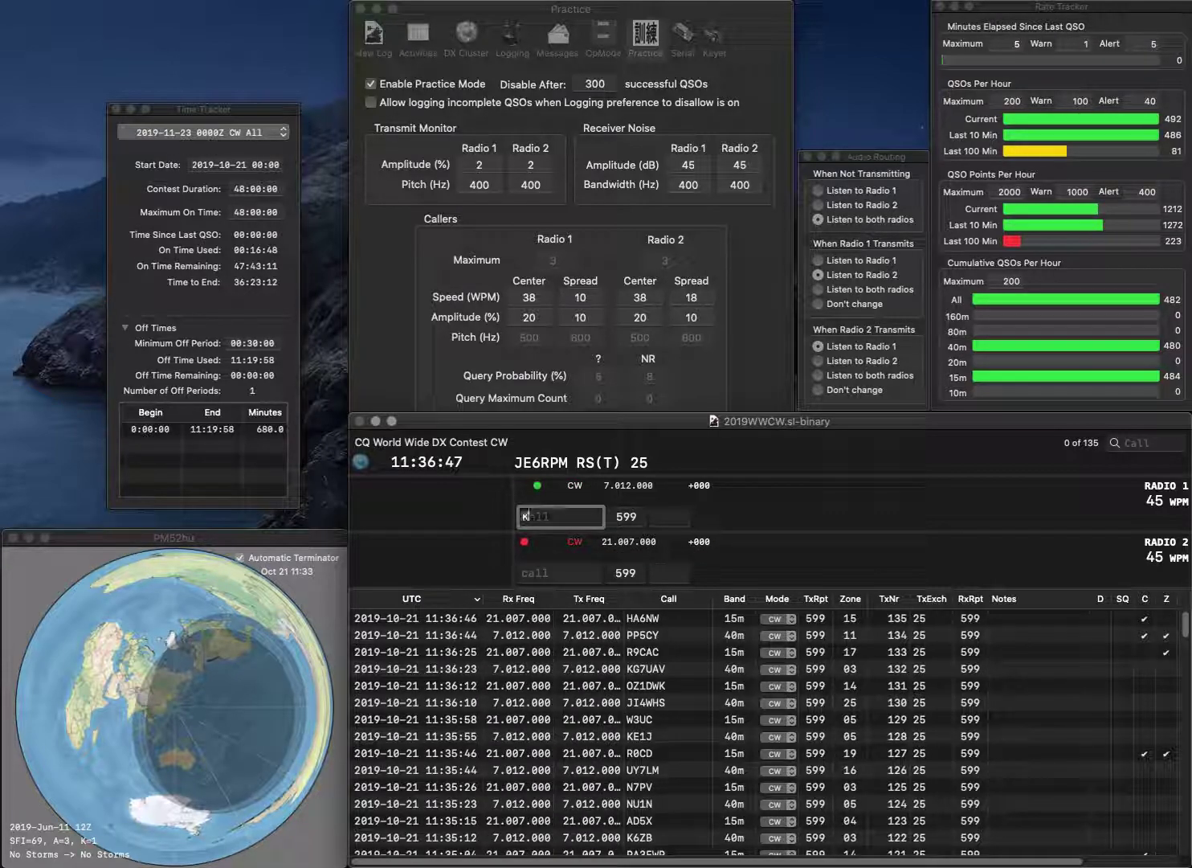
text(0SMK)
key(Return)
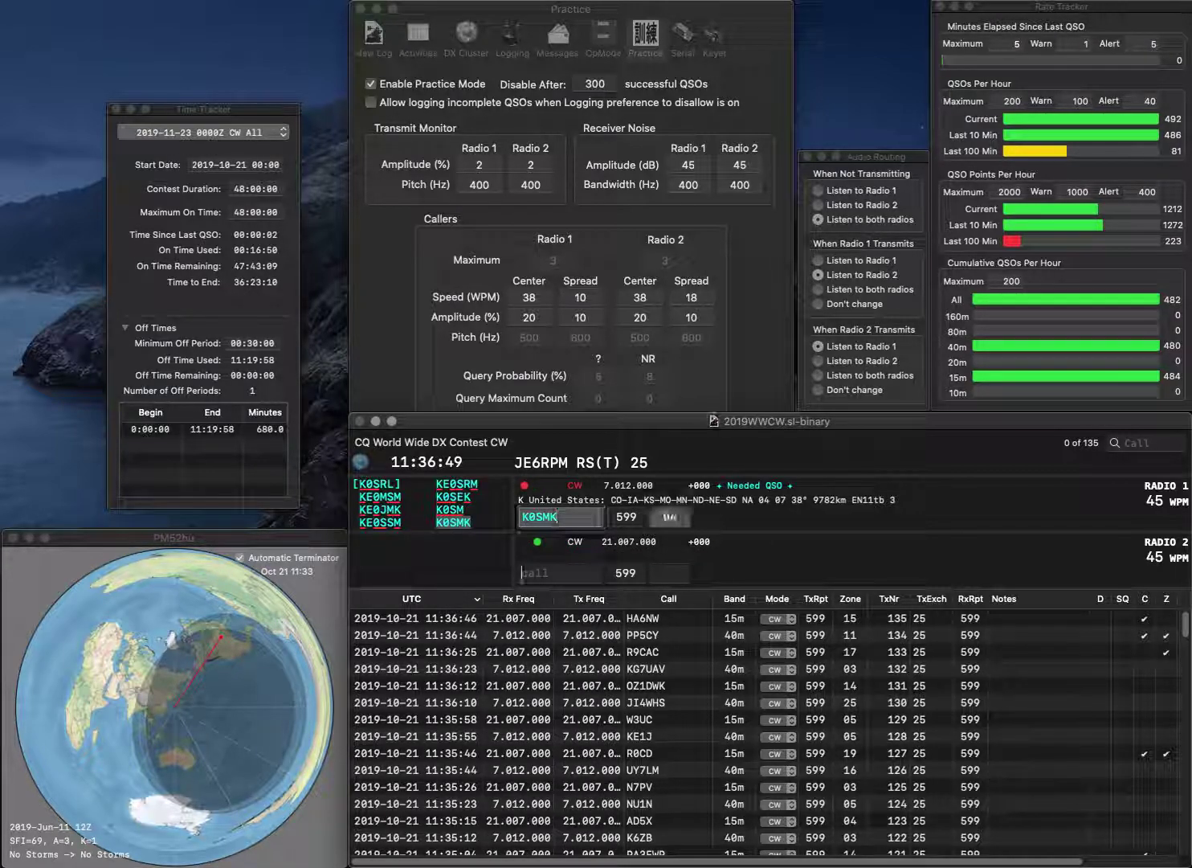
text(VA3NU)
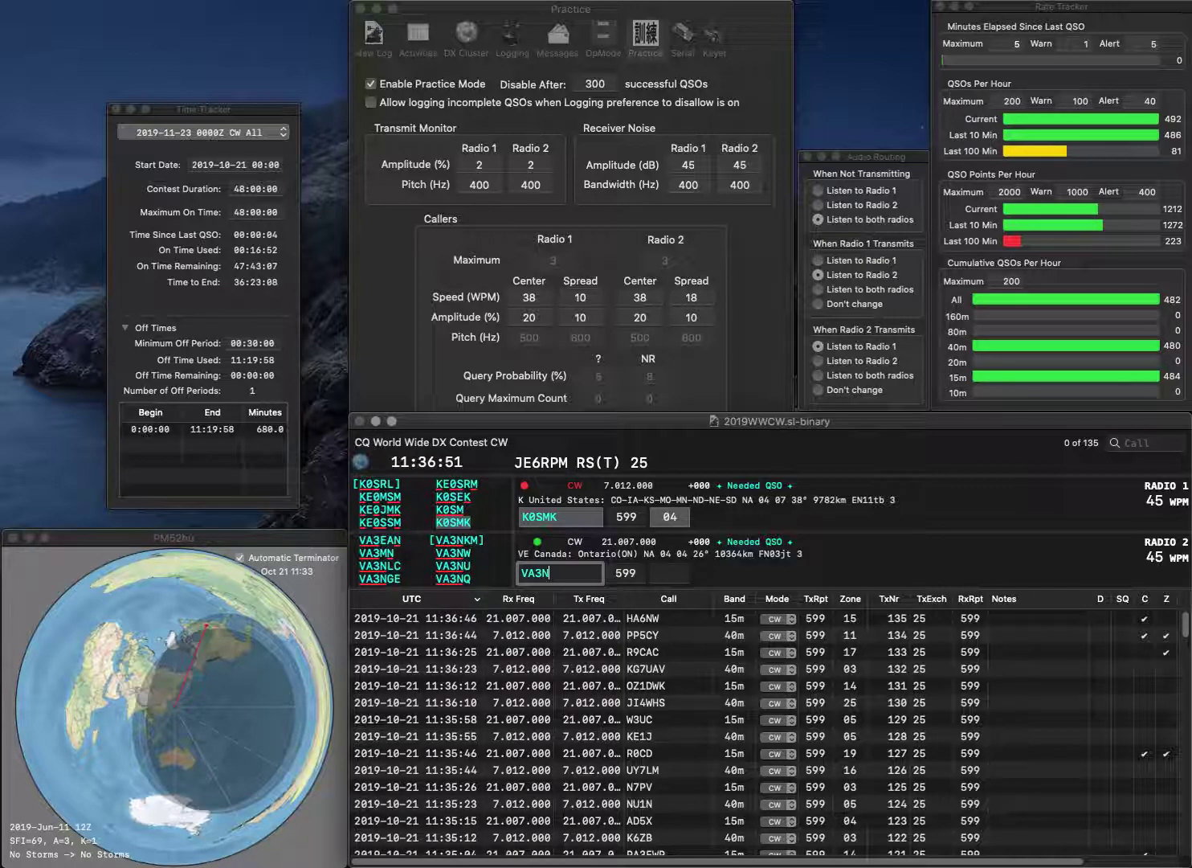
key(Return)
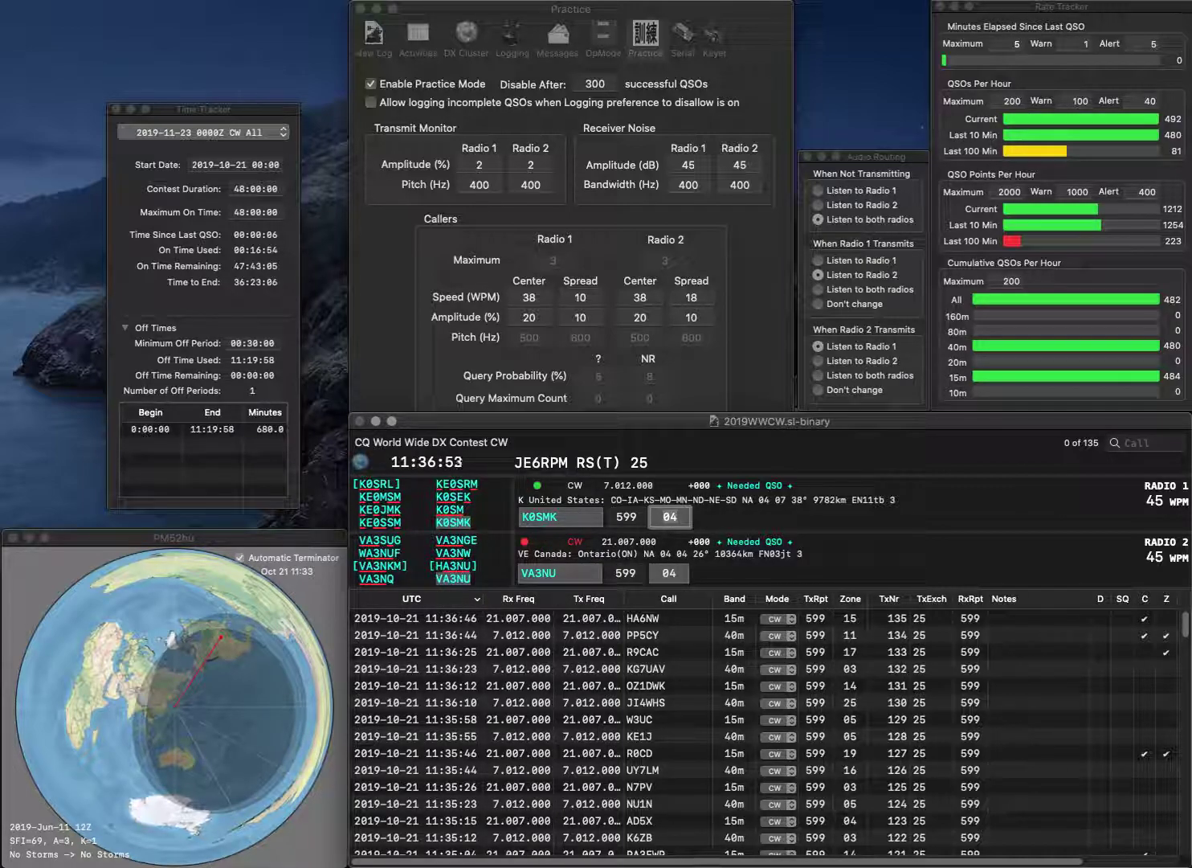
key(Return)
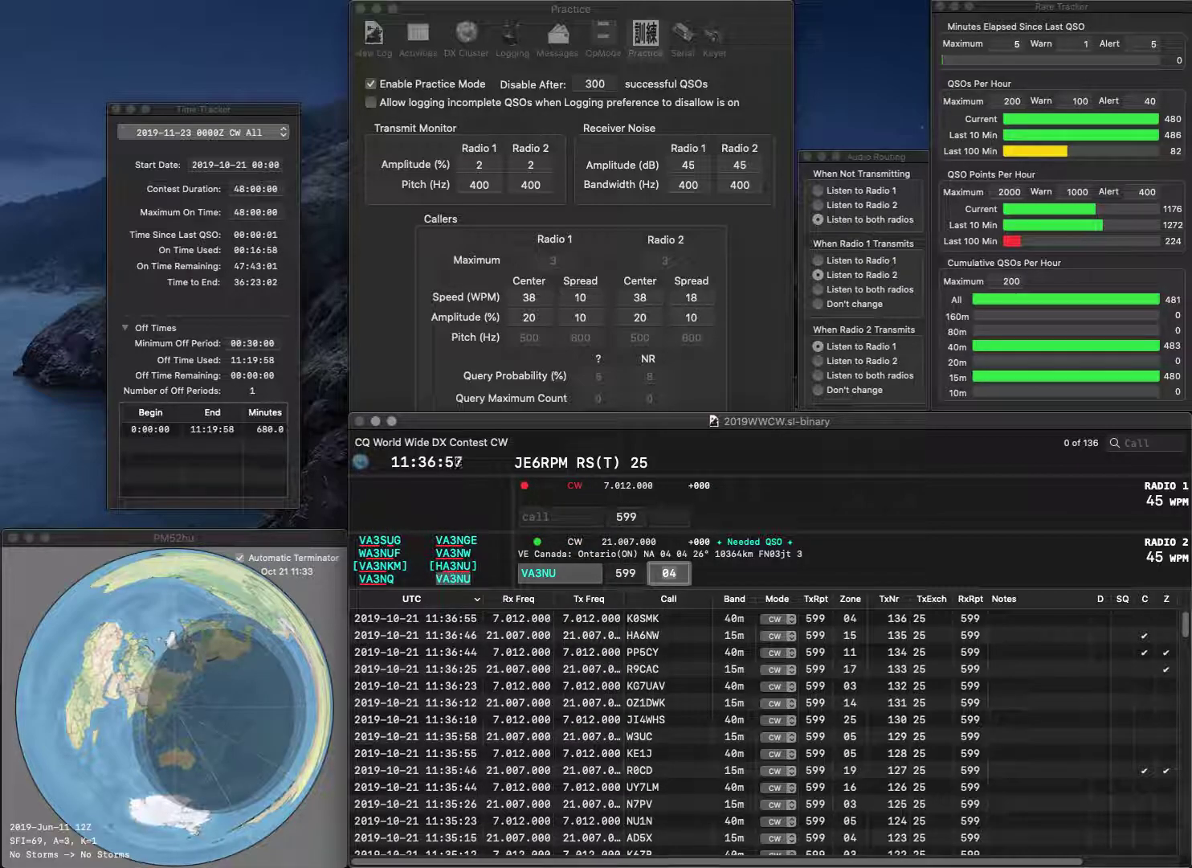
key(Return)
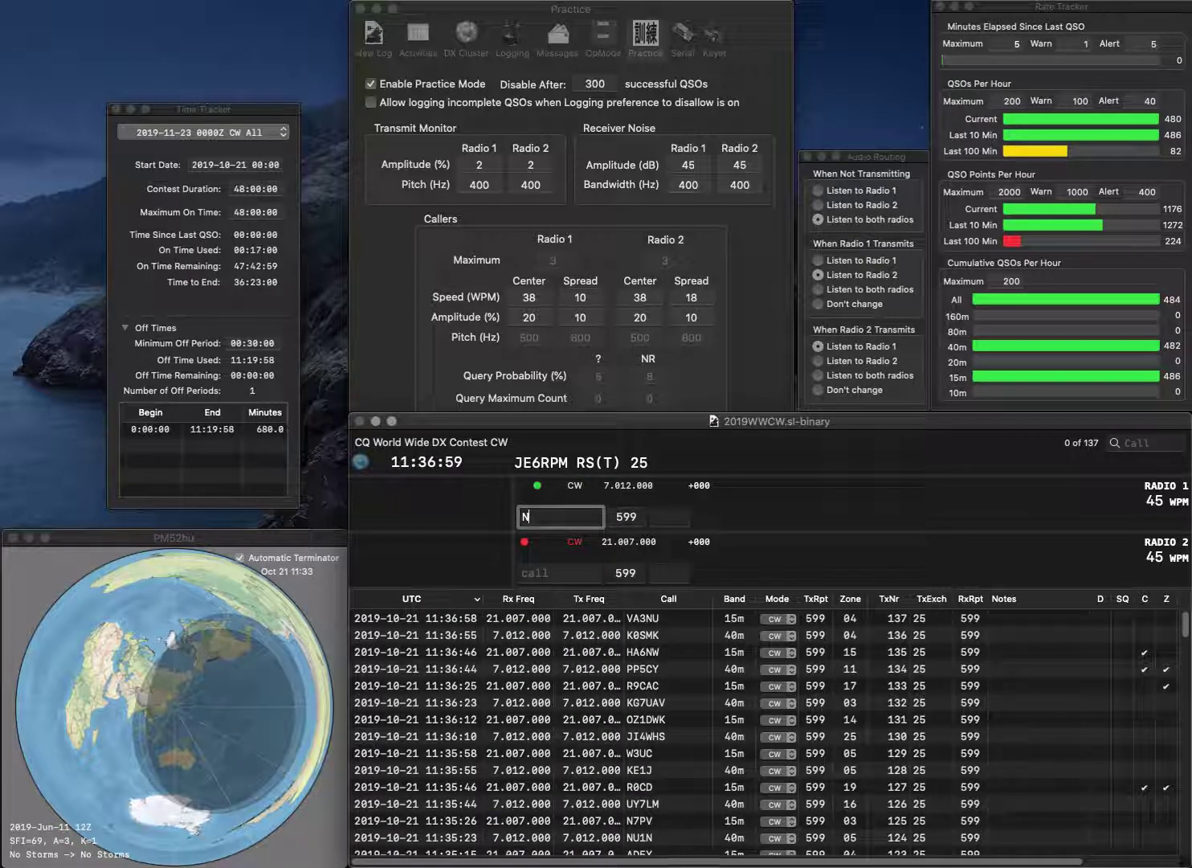
text(GOS)
key(Return)
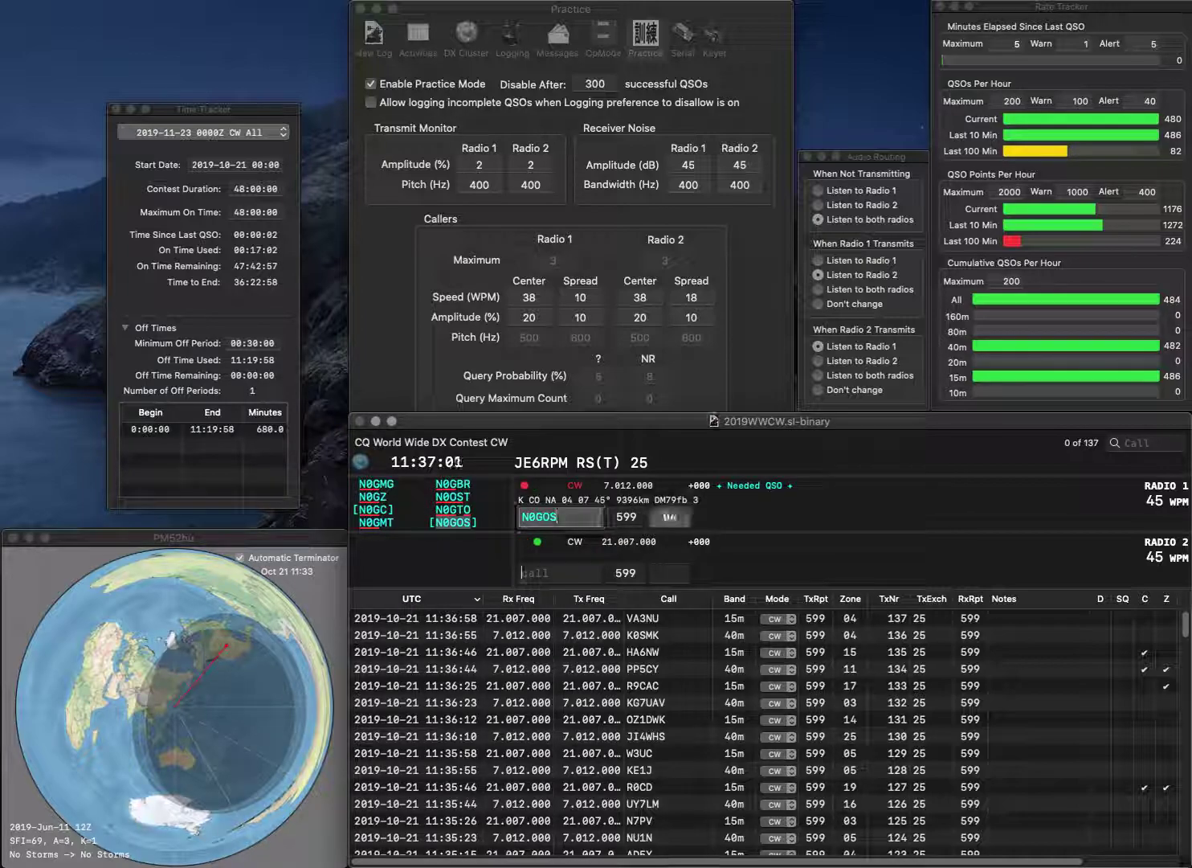
text(I2XIP)
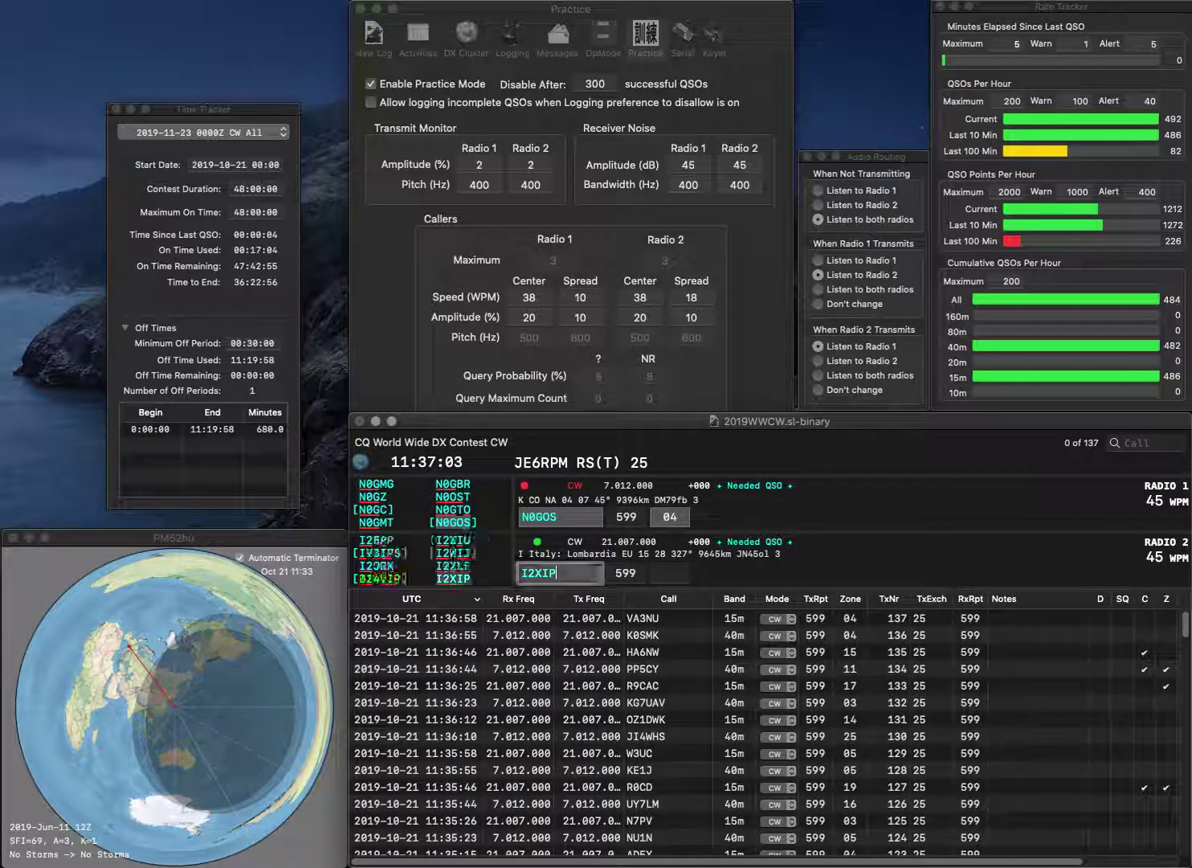
key(Return)
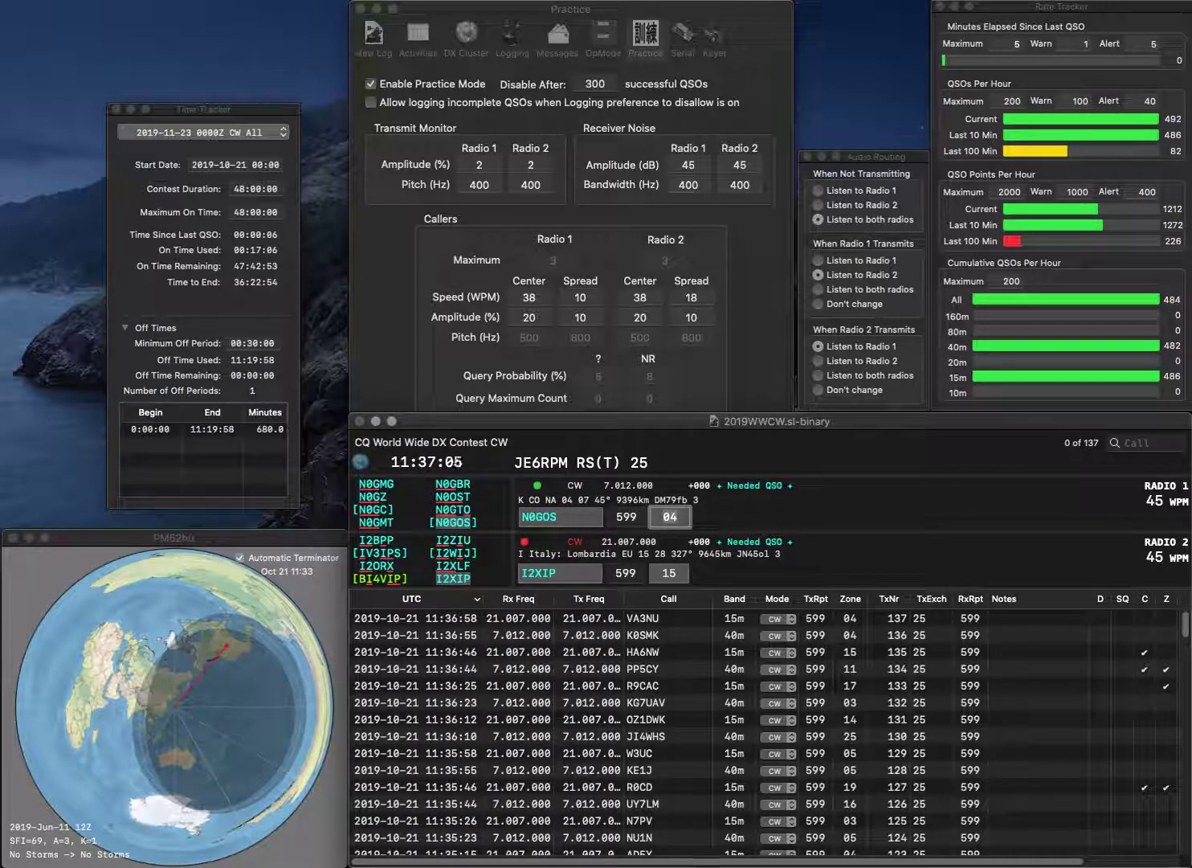
key(Return)
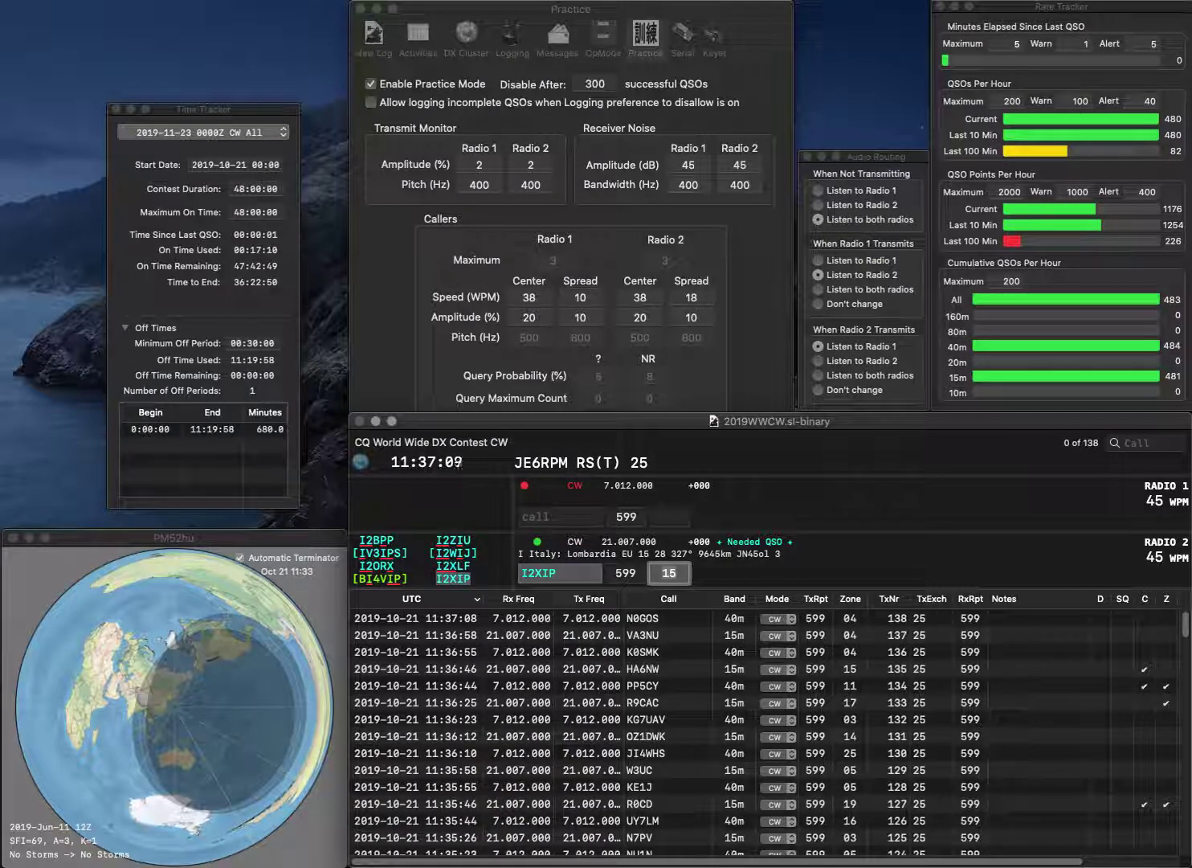
key(Return)
Enter JR1ZTT as the Radio 1 call, correcting the miscopied start, and send the exchange
text(JAR1G)
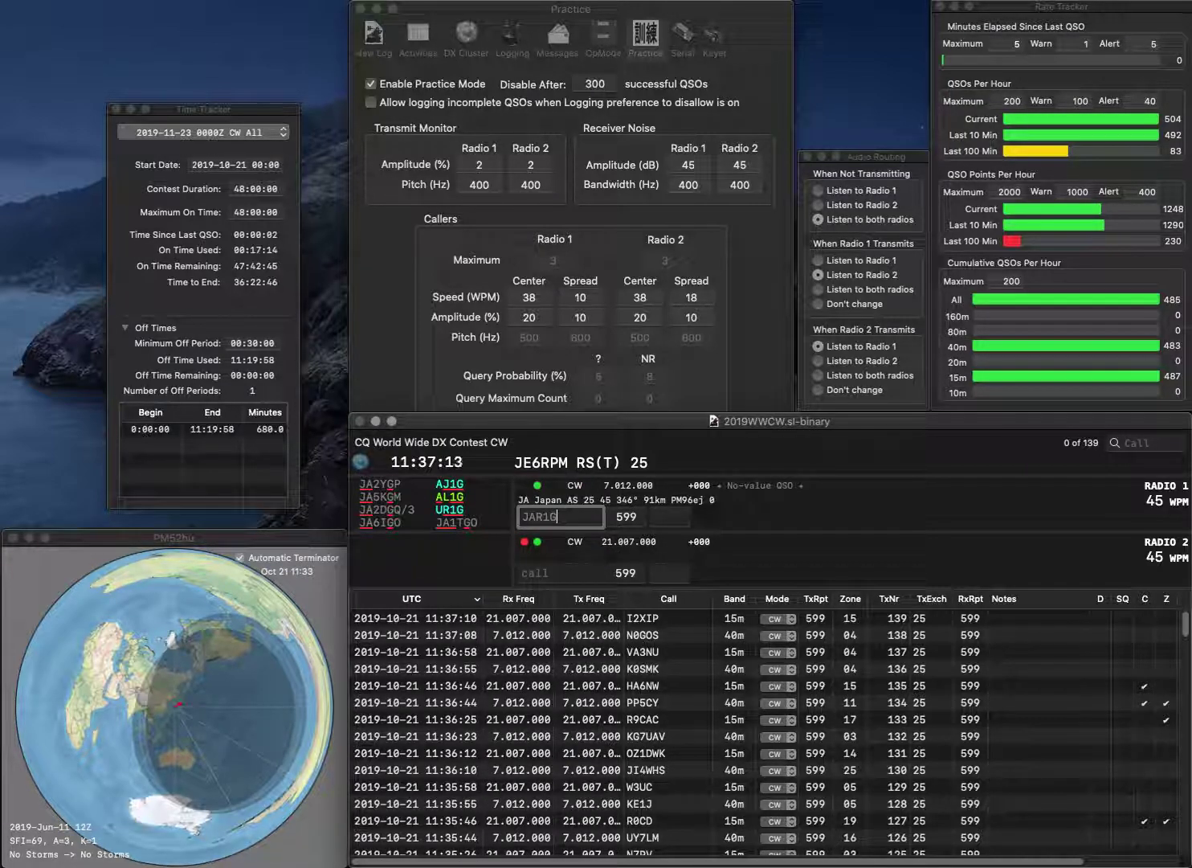
key(BackSpace)
key(BackSpace)
key(BackSpace)
key(BackSpace)
text(R1ZTT)
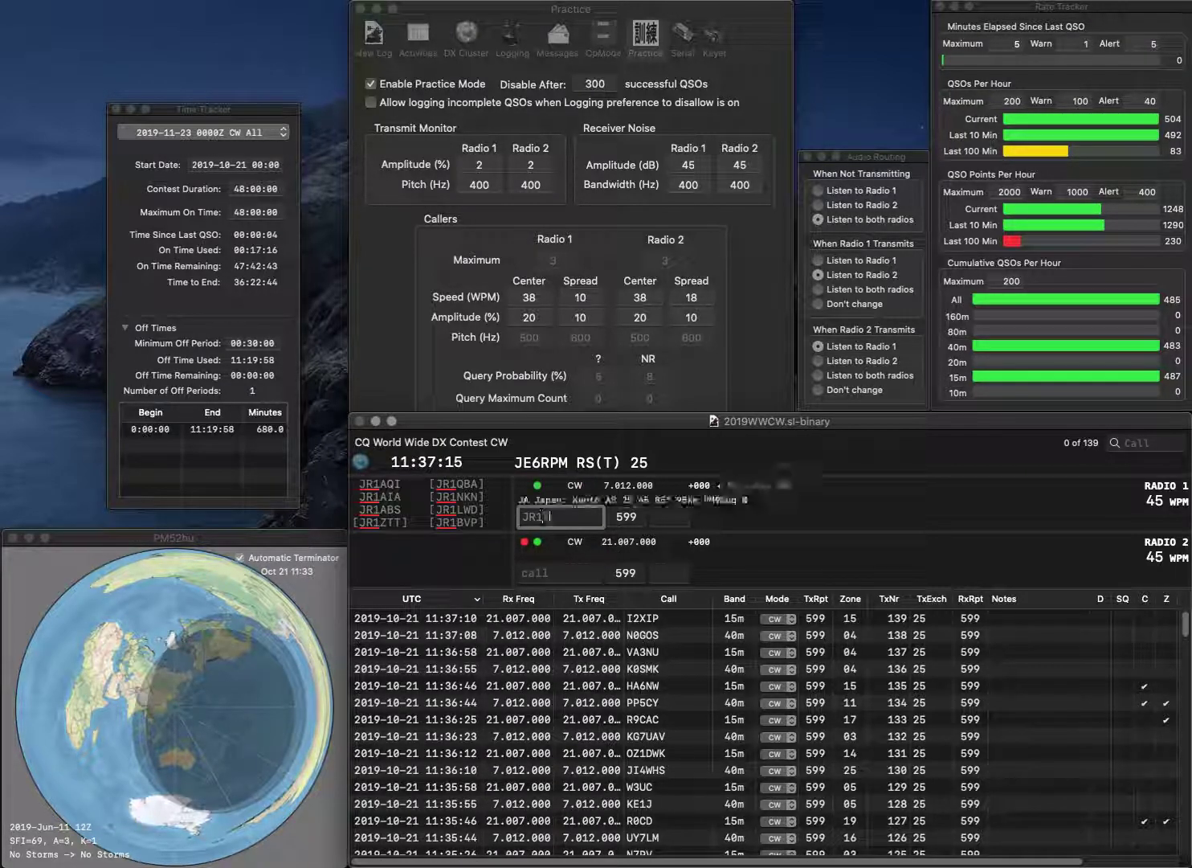
key(Return)
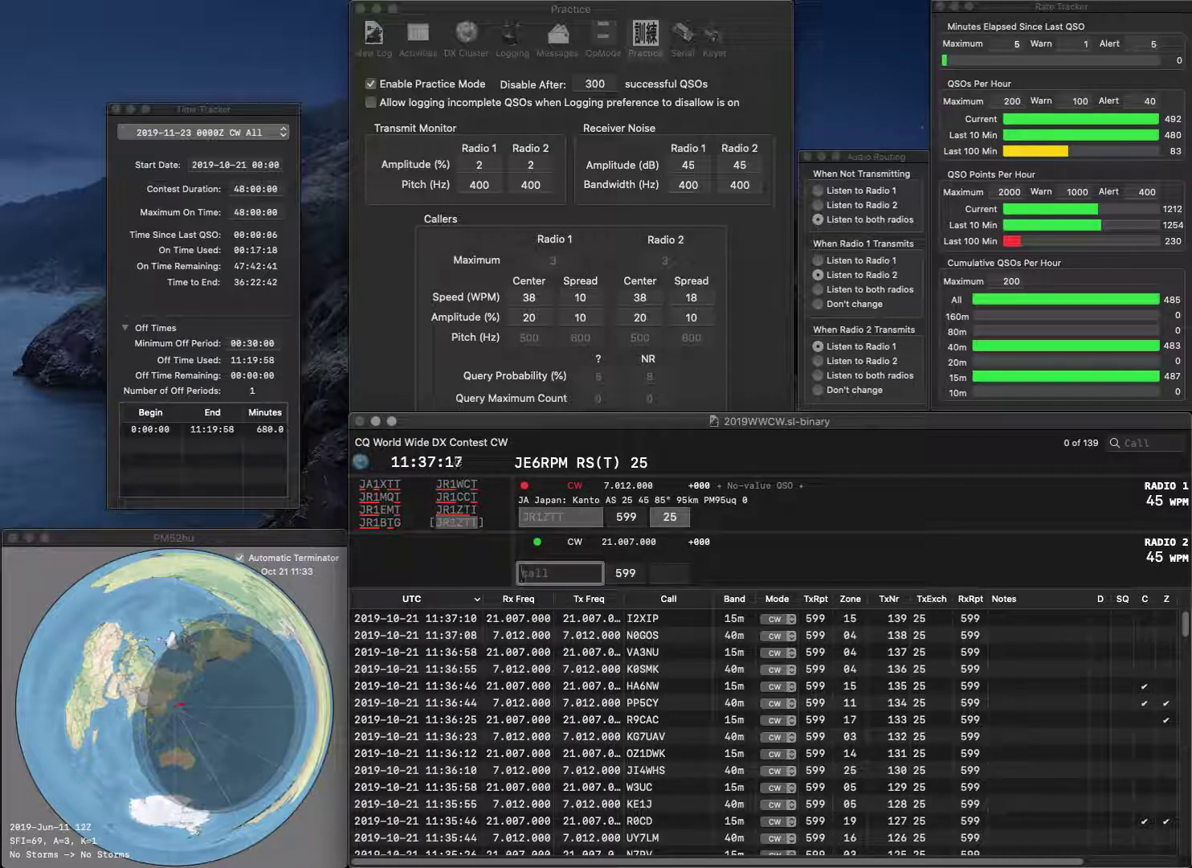
text(IS0D)
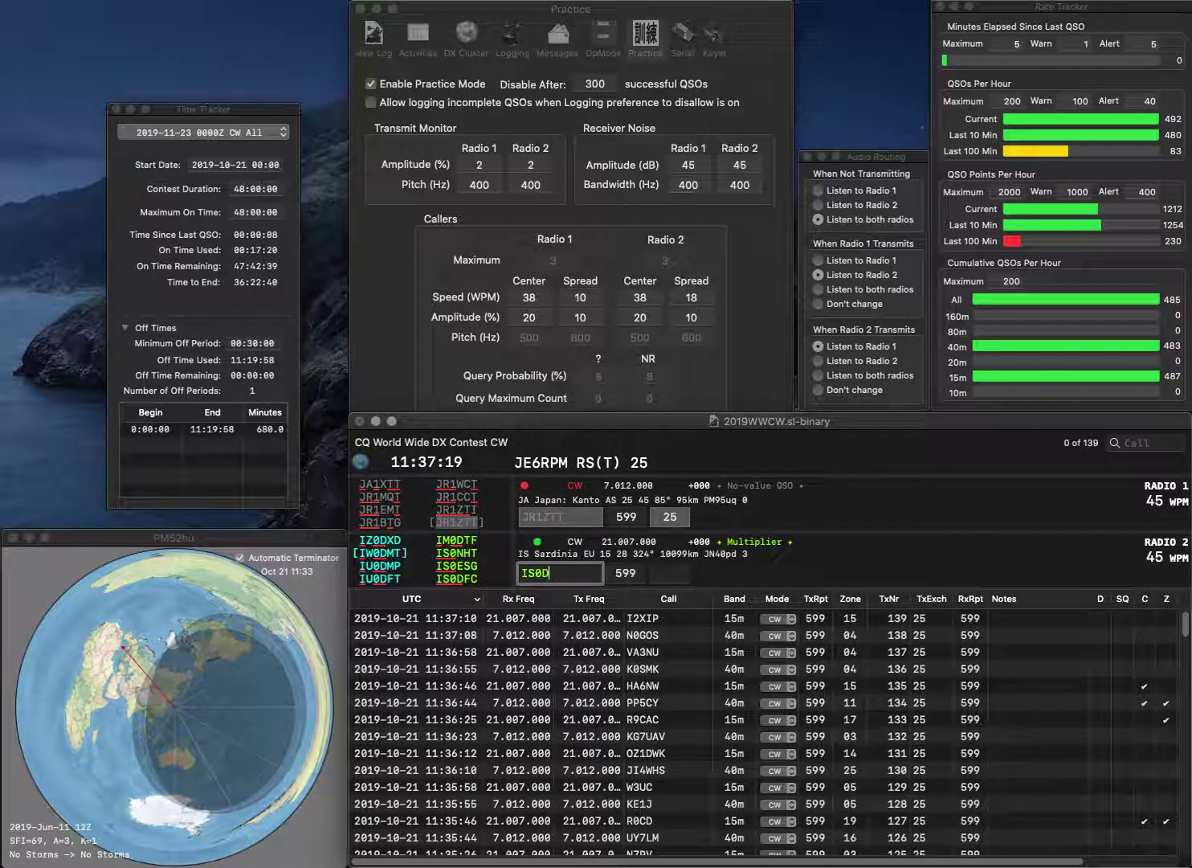
key(Return)
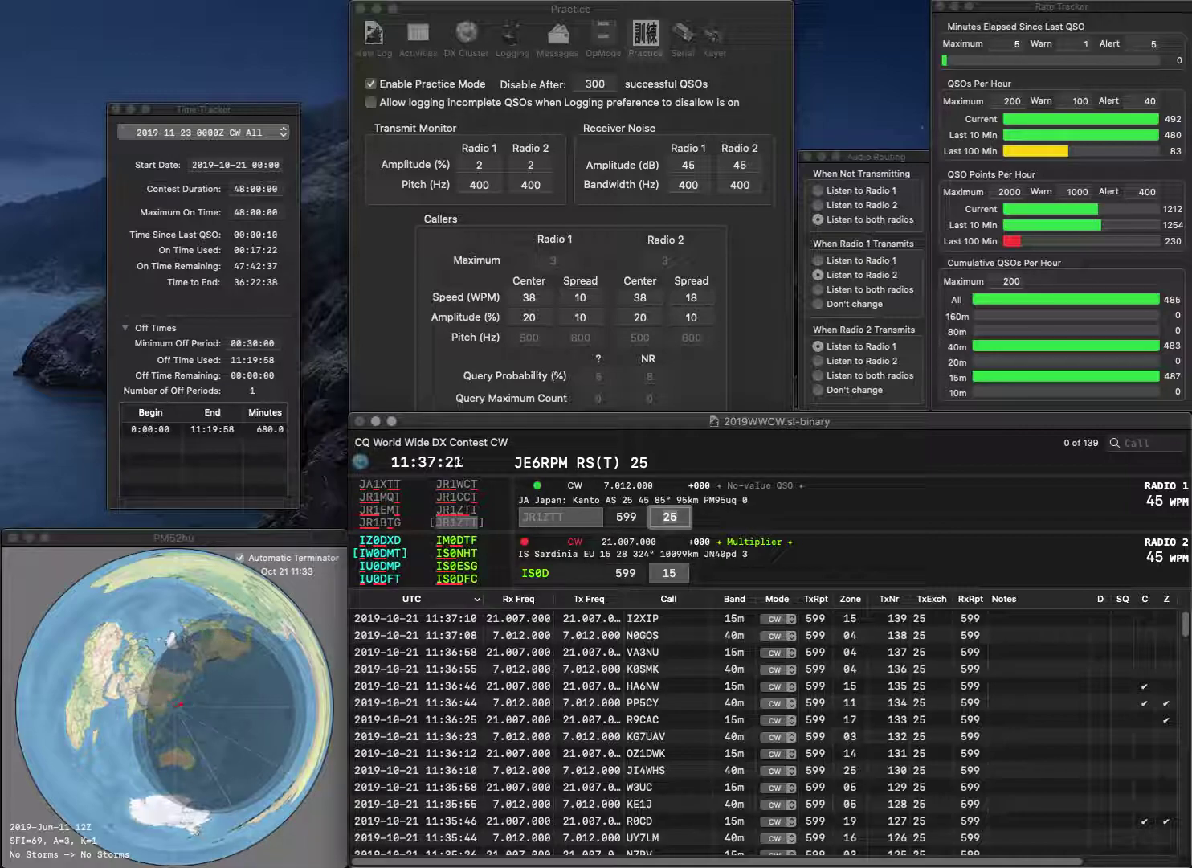
key(Return)
Correct the Radio 2 call to IS0GRB and send it to the caller
key(BackSpace)
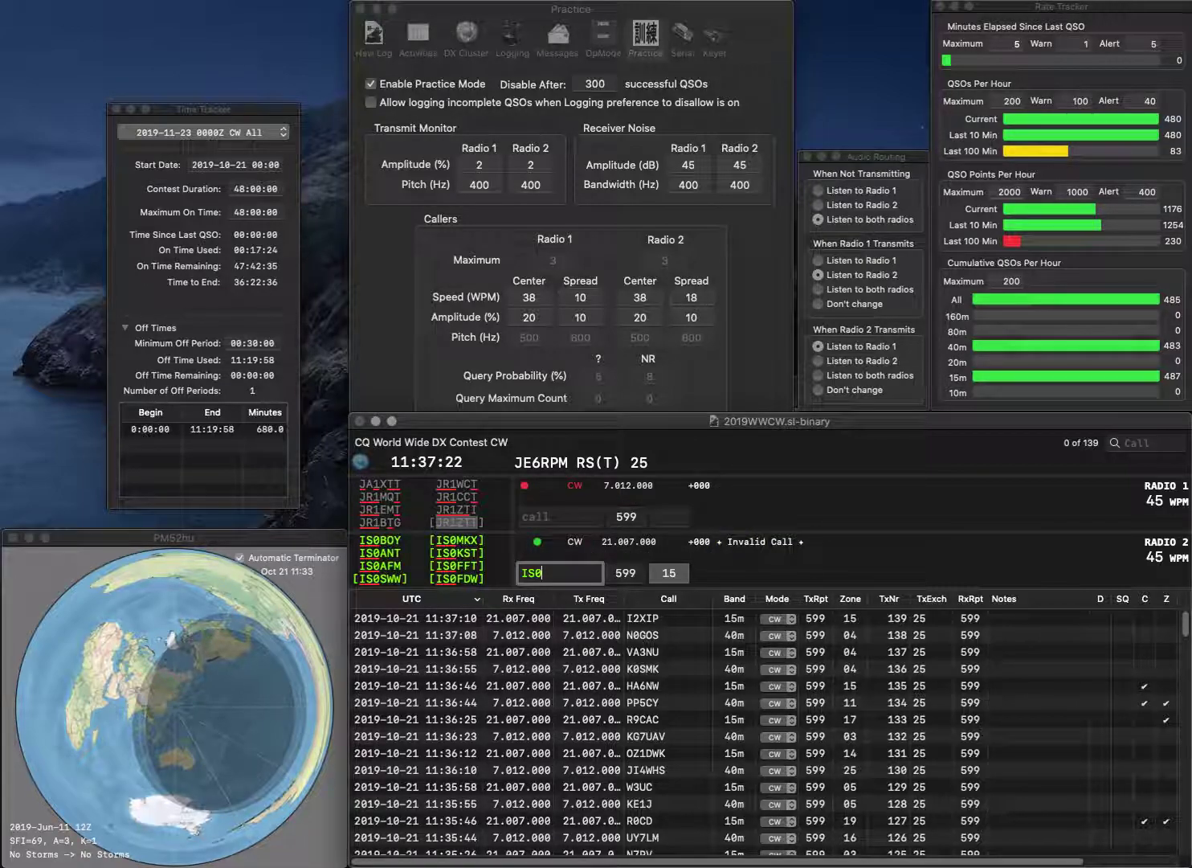
text(GRB)
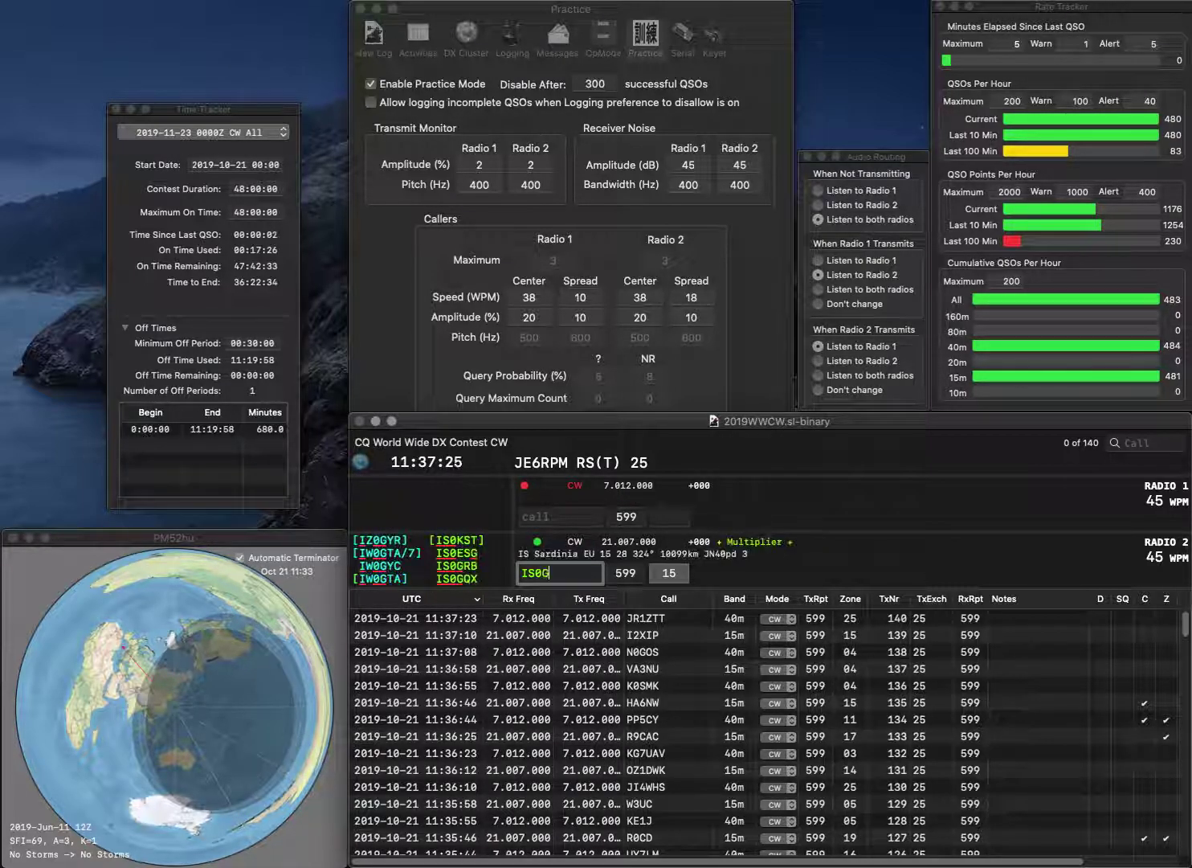
key(Return)
Enter HI3CC on Radio 1 with the exchange sent, and log the IS0GRB and HI3CC contacts
text(HI)
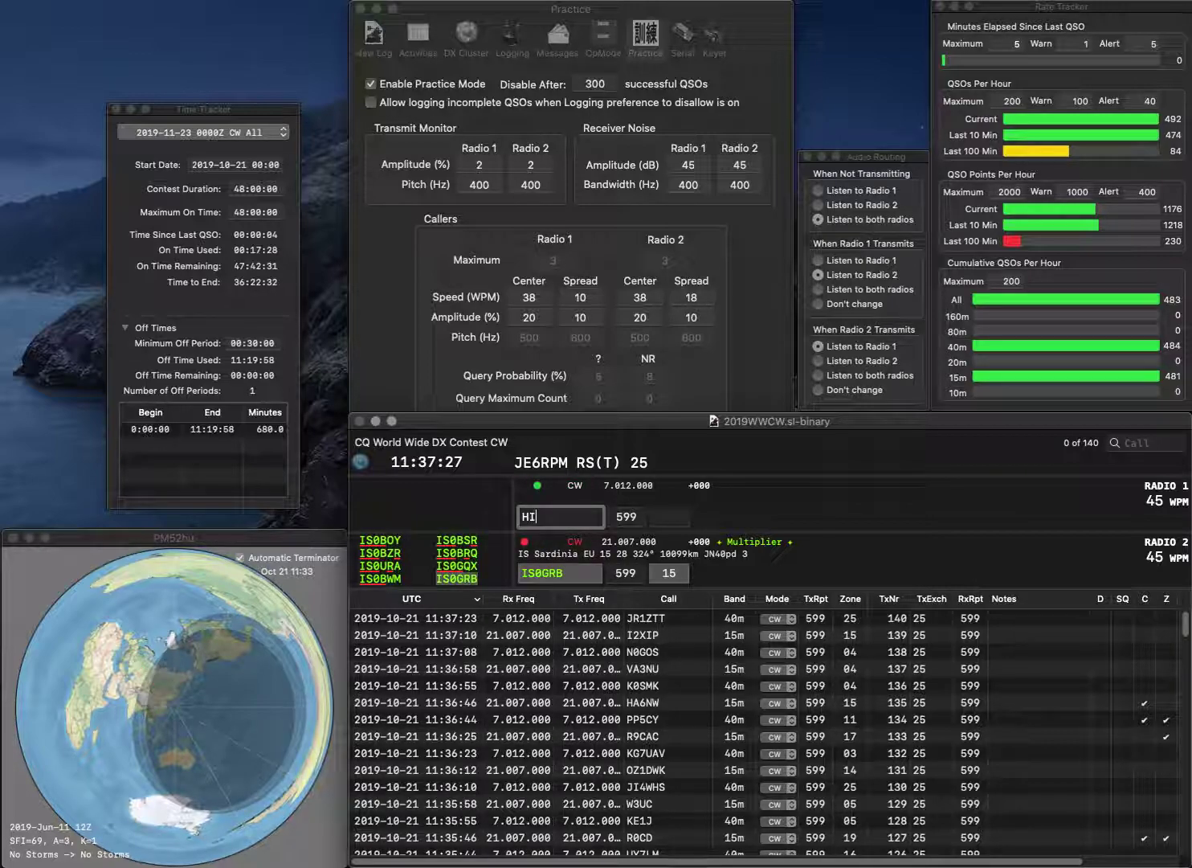
text(3CC)
key(Return)
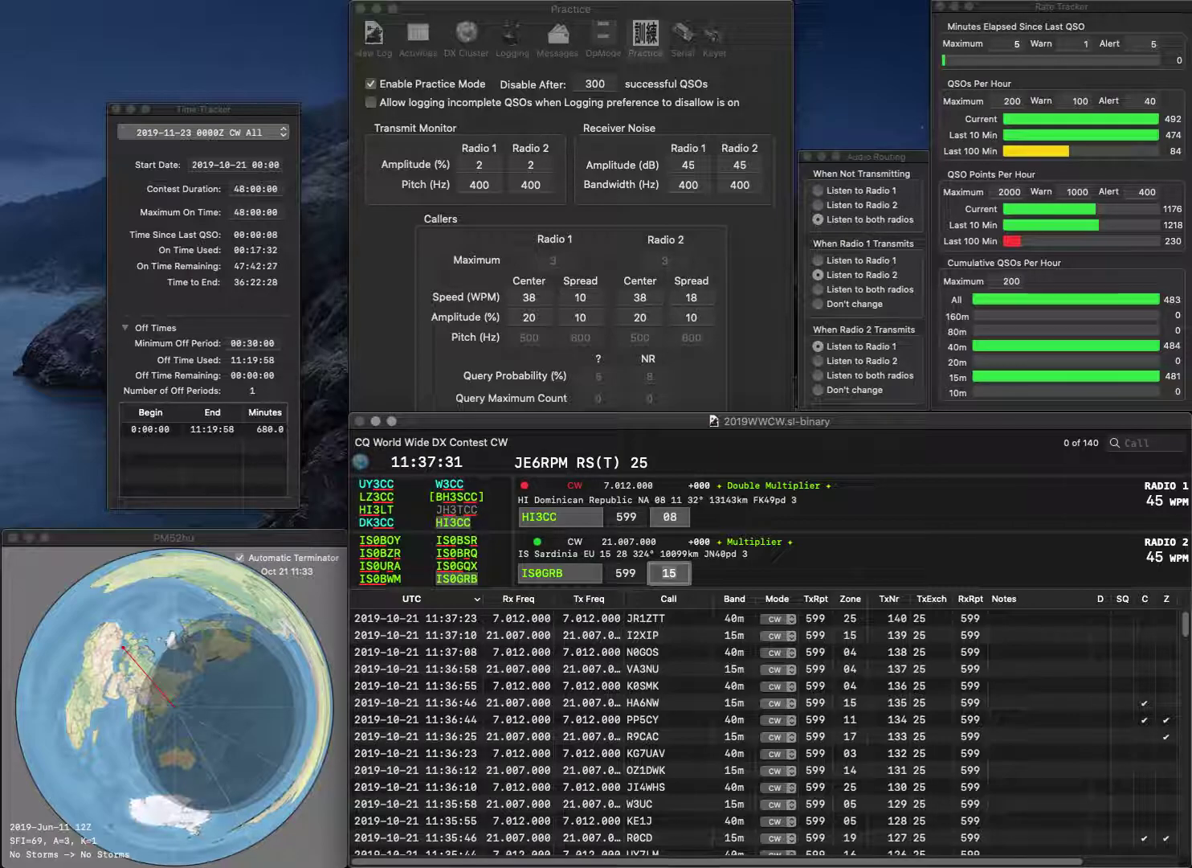
key(Return)
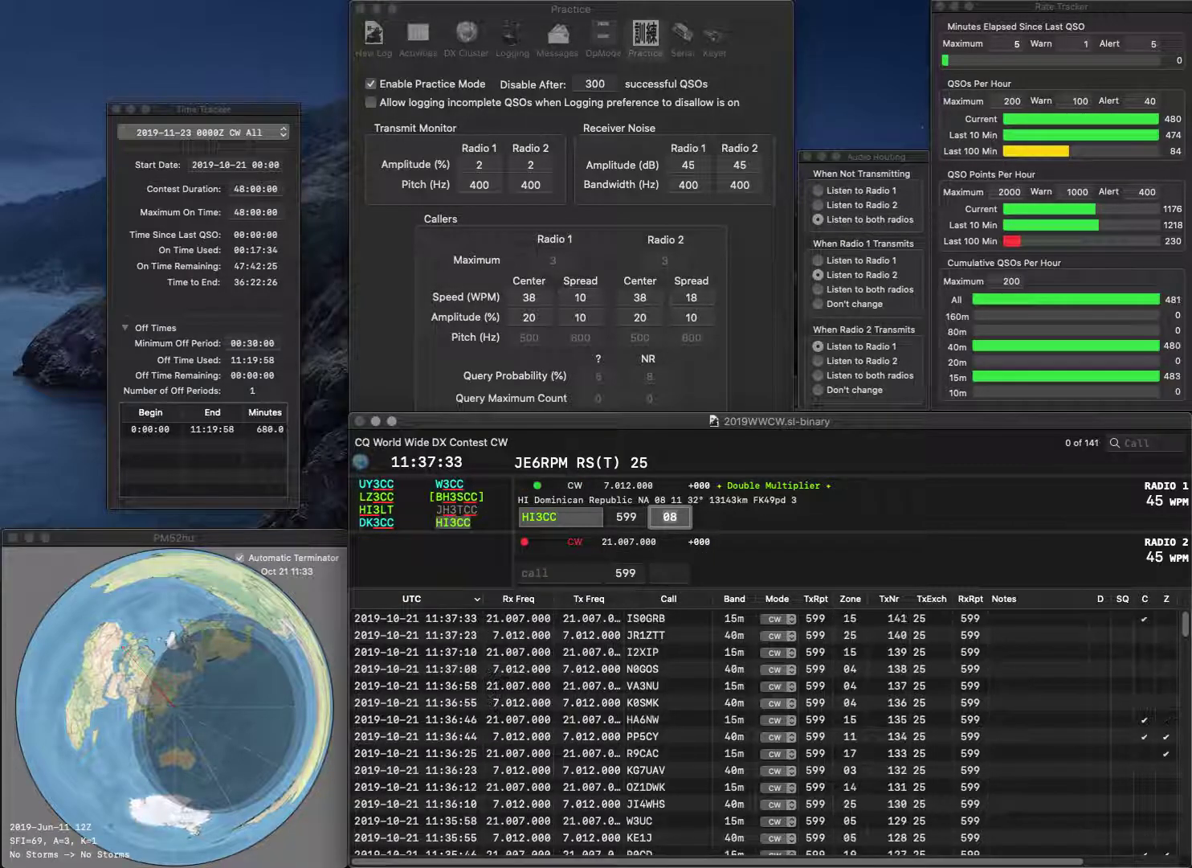
key(Return)
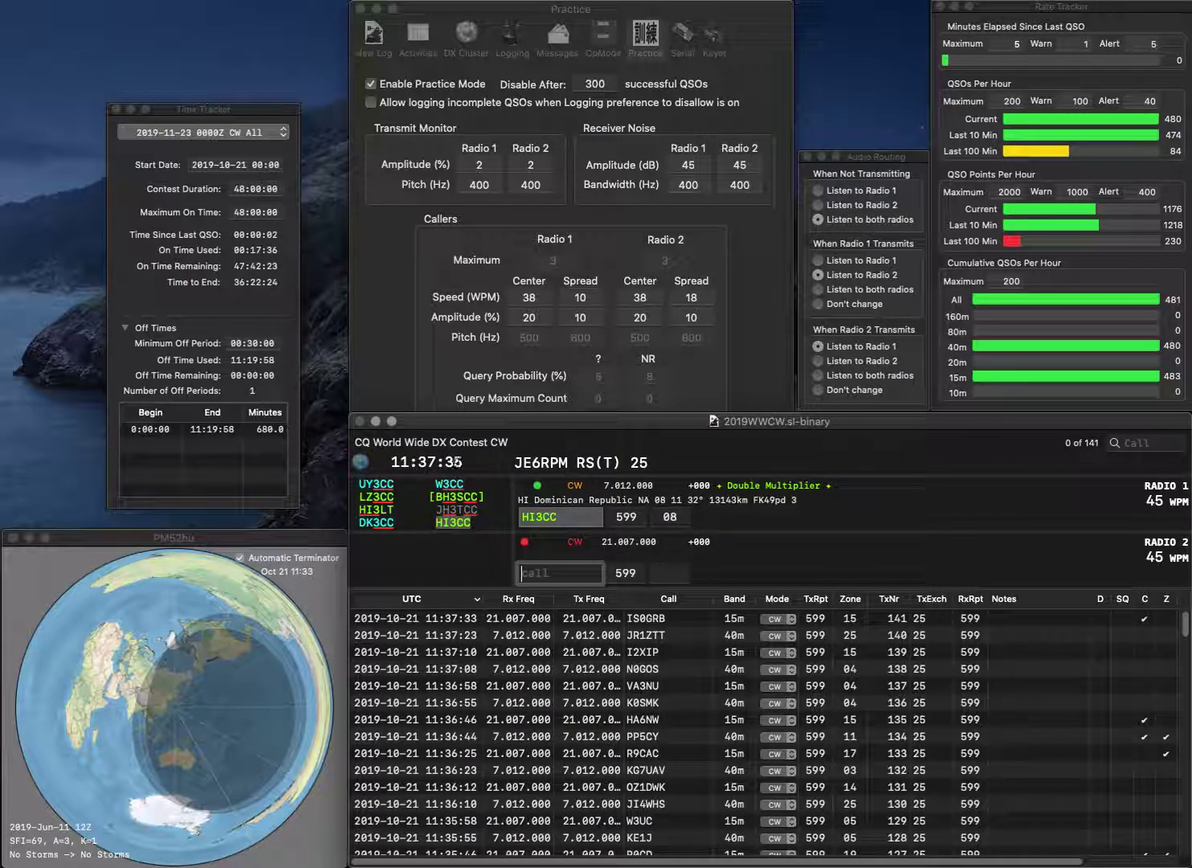
text(JH)
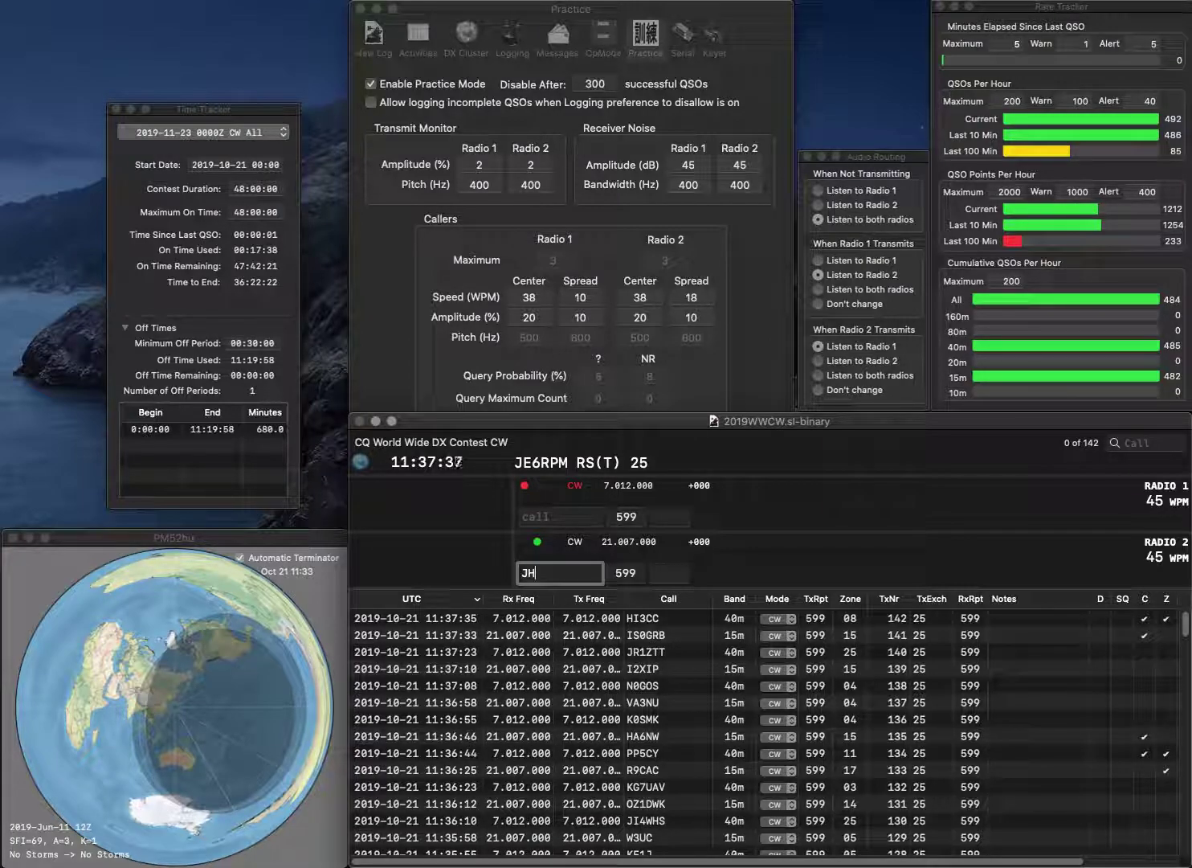
text(4JNG)
key(Return)
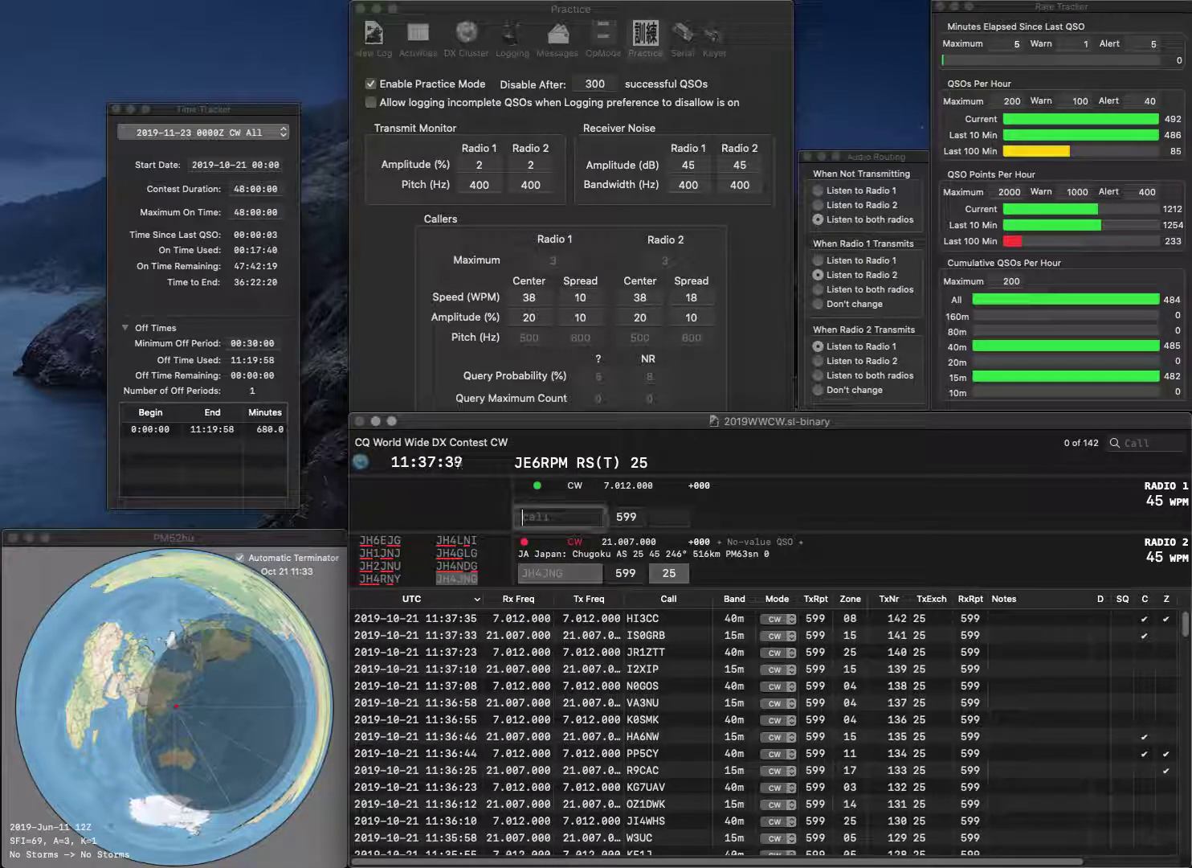
Query the Radio 1 caller with the partial call J, and log the JH4JNG contact on Radio 2
text(J)
key(Return)
key(space)
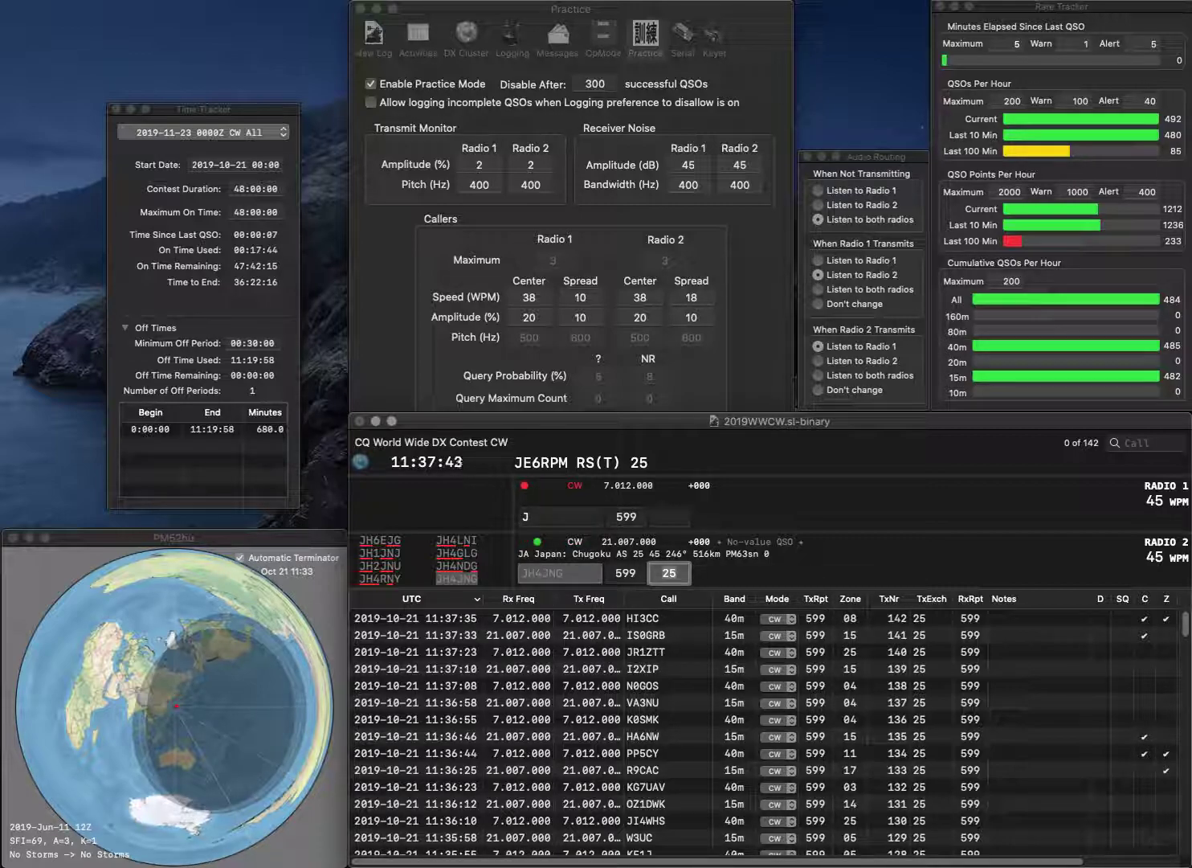
key(Return)
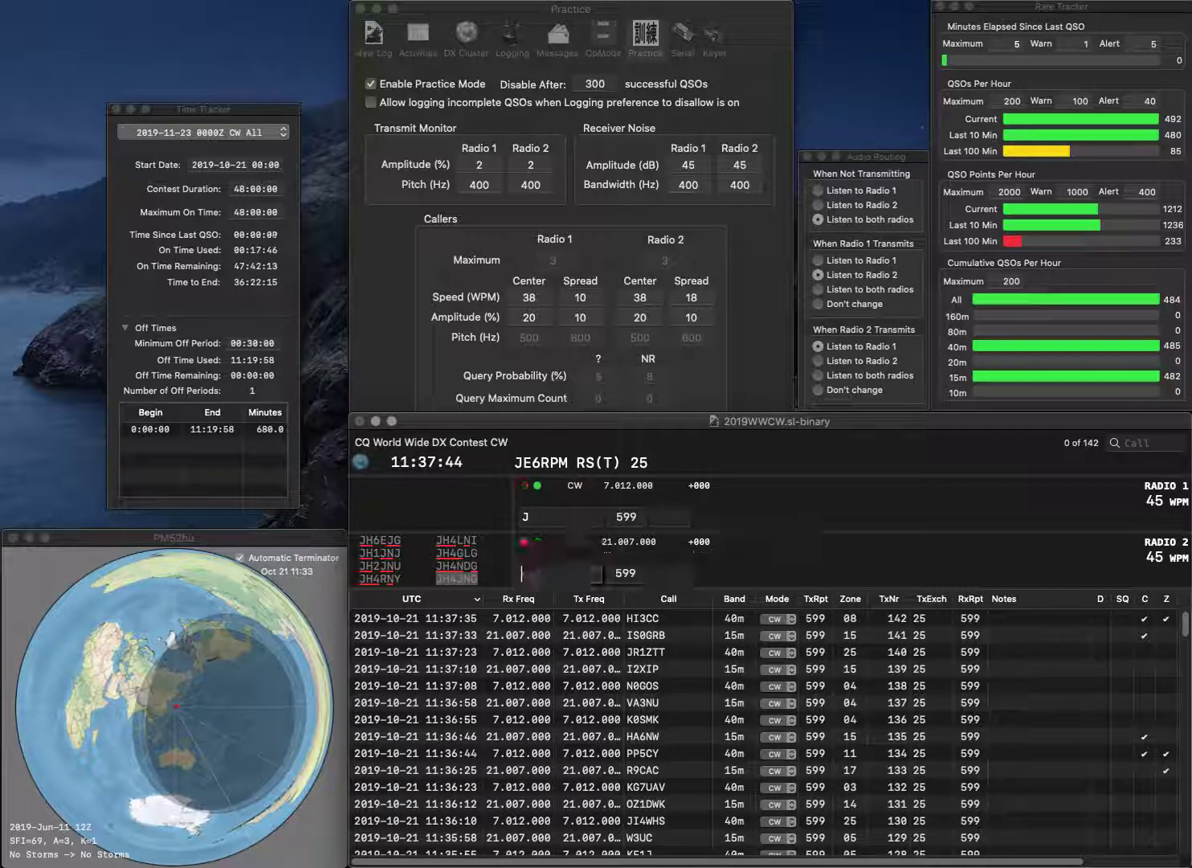
Replace the partial Radio 1 call with CE1BF and send the exchange
key(BackSpace)
text(KCE1BF)
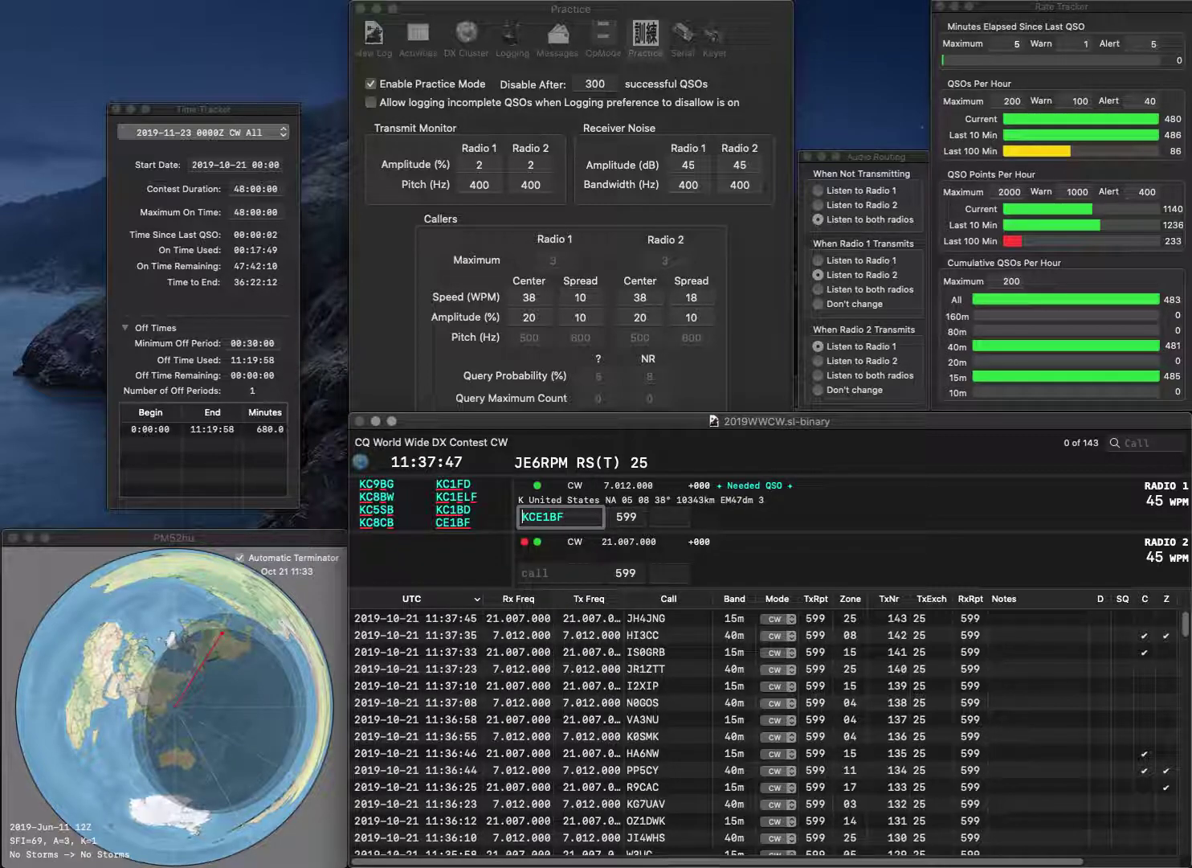
key(Home)
key(Delete)
key(Return)
Enter N7SVI on Radio 2 with the exchange sent, and log the CE1BF and N7SVI contacts
text(7SVI)
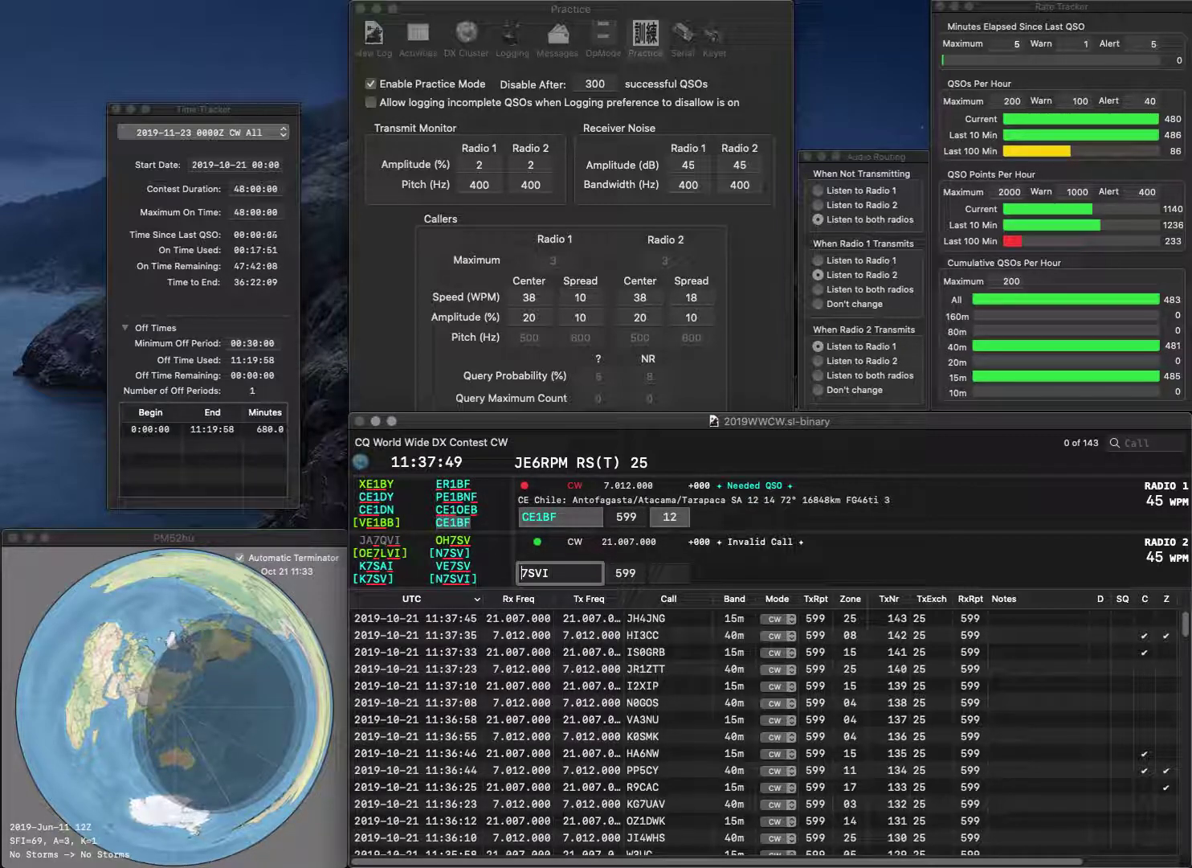
key(Home)
text(N)
key(Return)
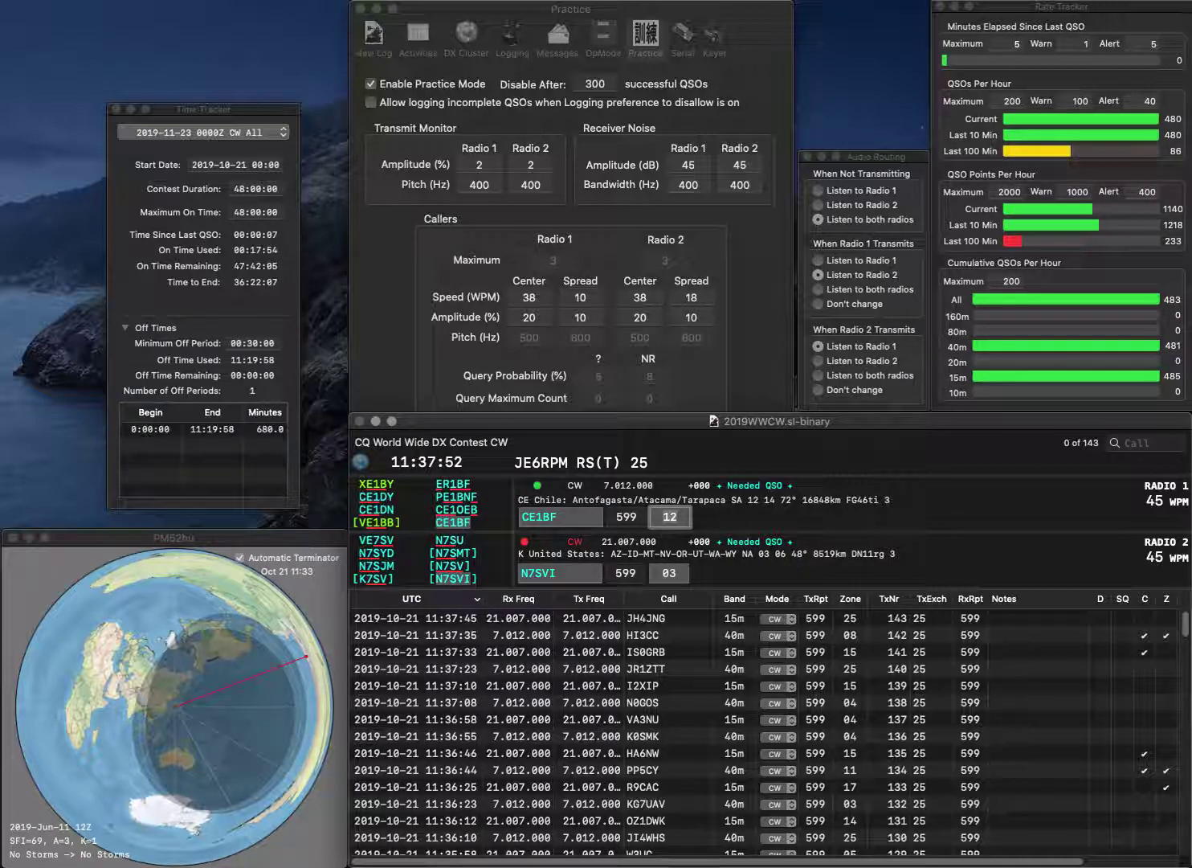
key(Return)
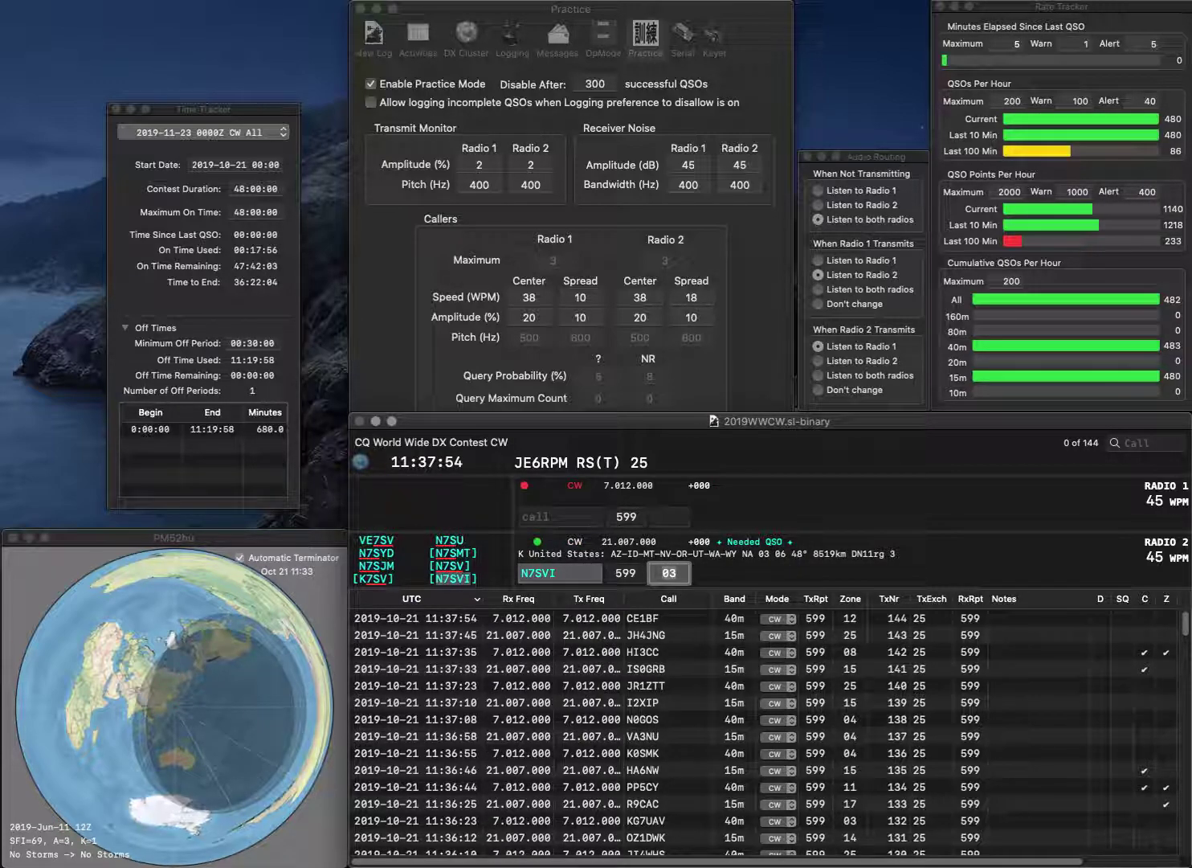
key(Return)
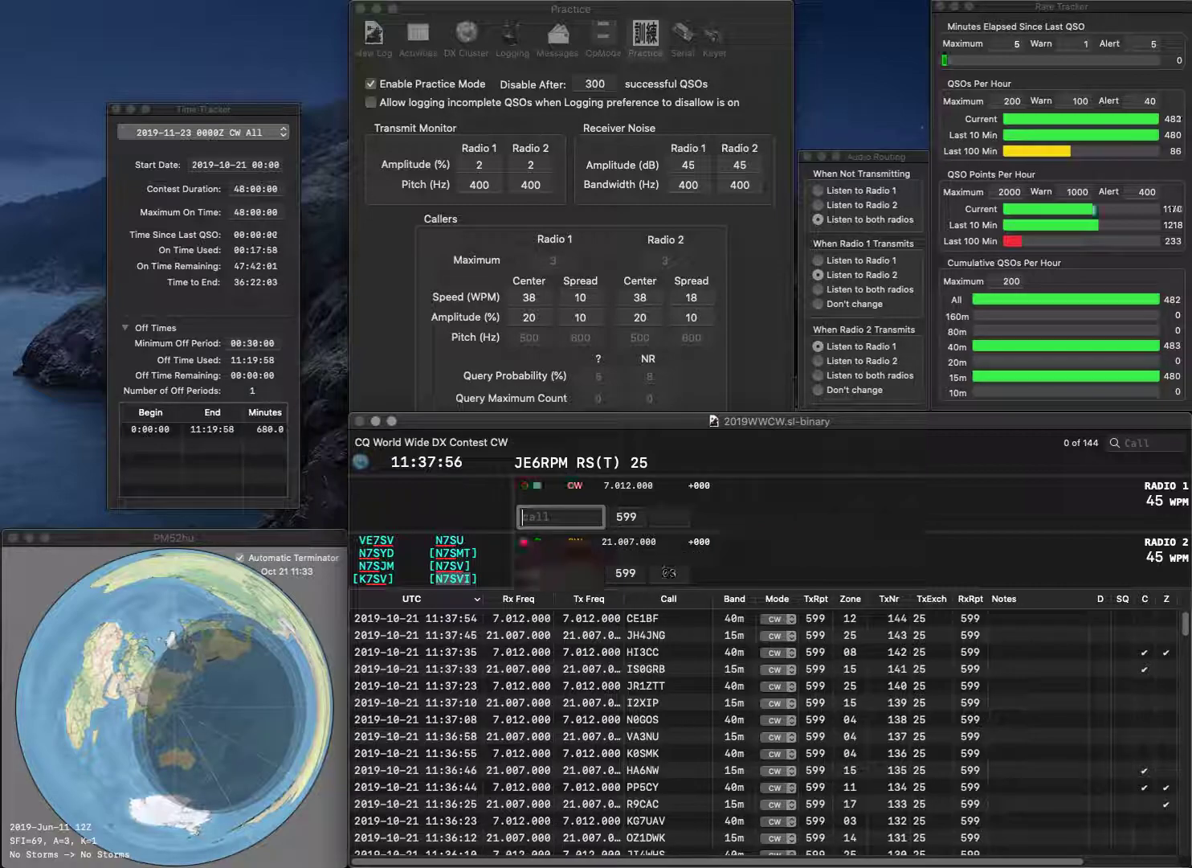
Enter 8N1NIT as the Radio 1 call, removing the stray leading 9, and send the exchange
text(98N1)
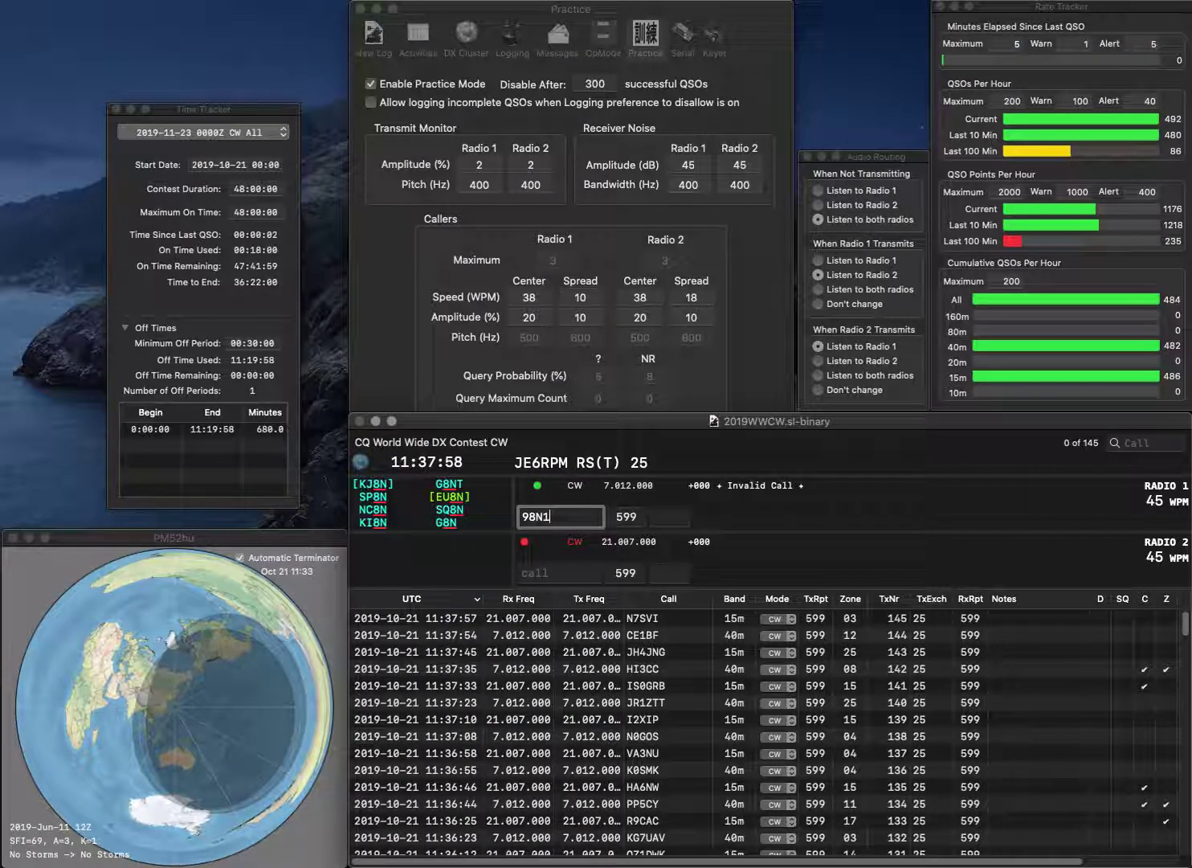
text(RIT)
key(Home)
key(Delete)
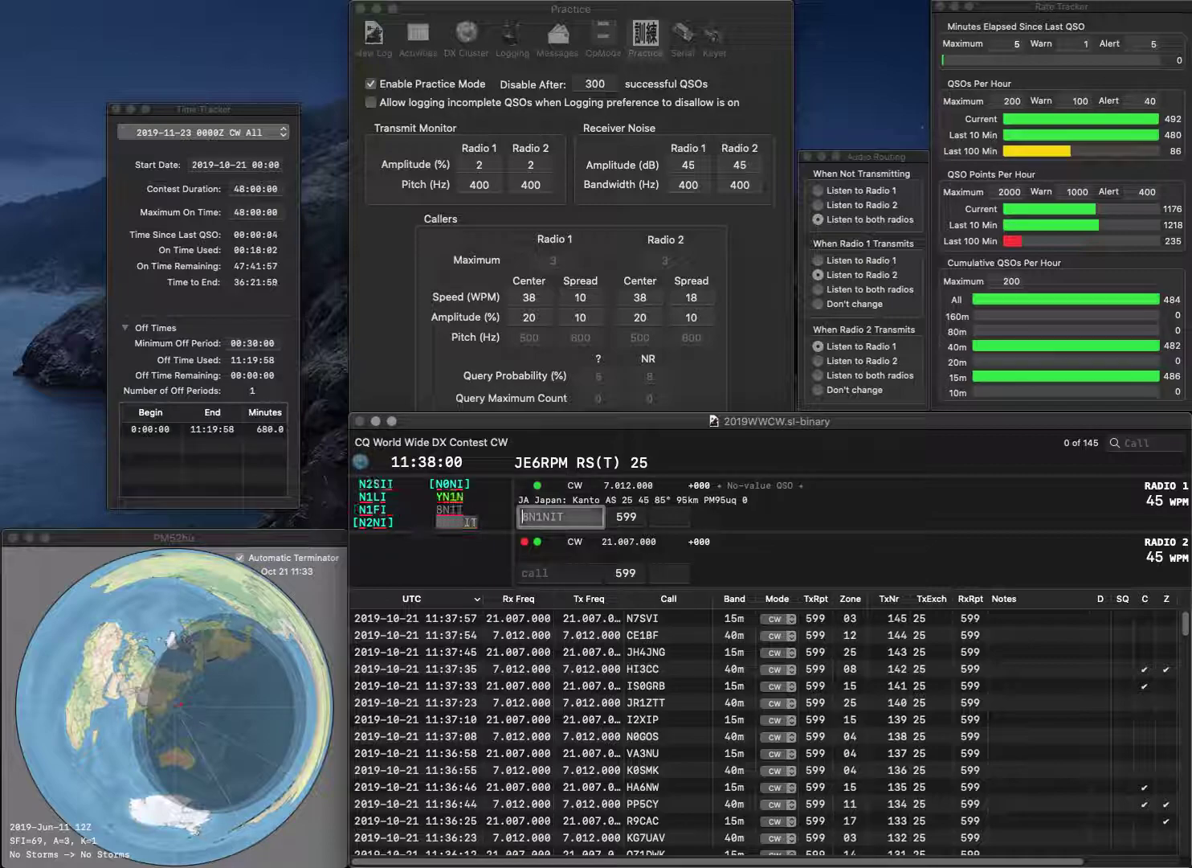
key(Return)
key(Return)
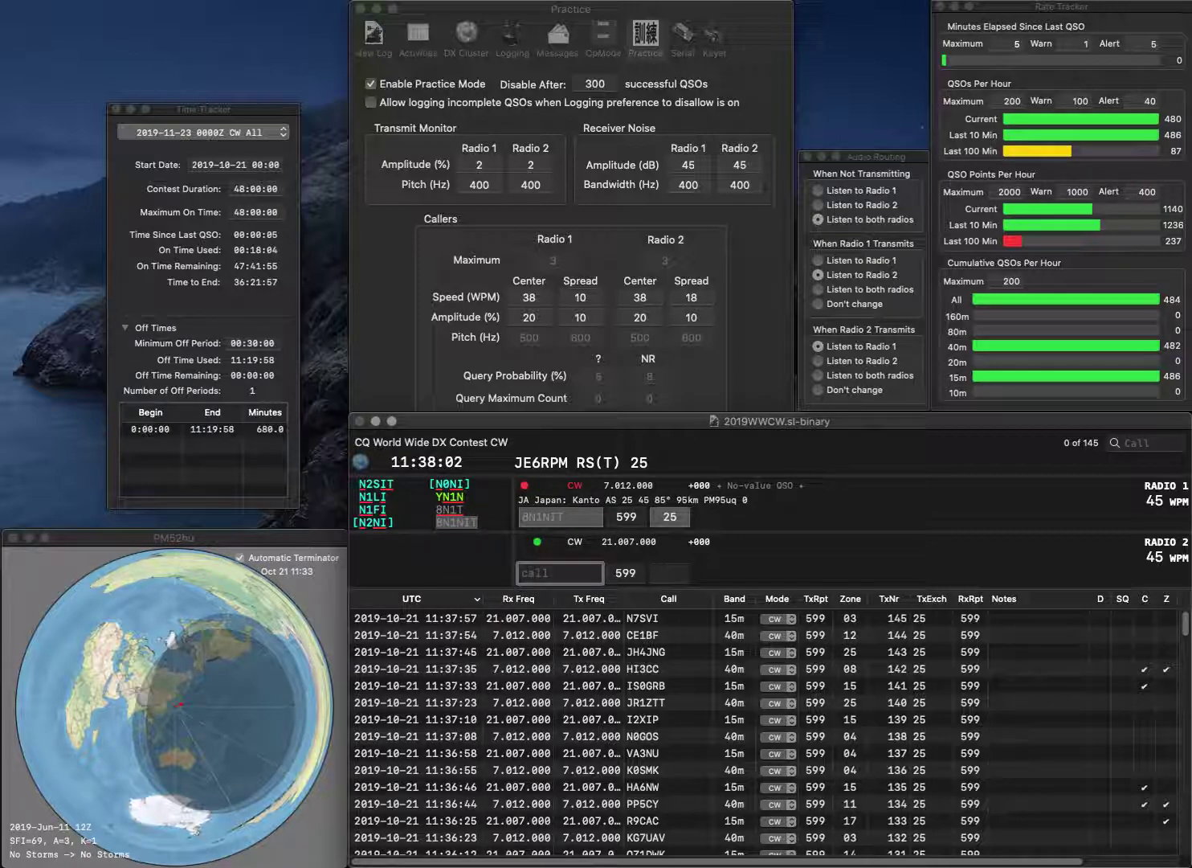
Enter W7RAC as the Radio 2 call with the exchange sent, and log the 8N1NIT contact on Radio 1
text(WRA)
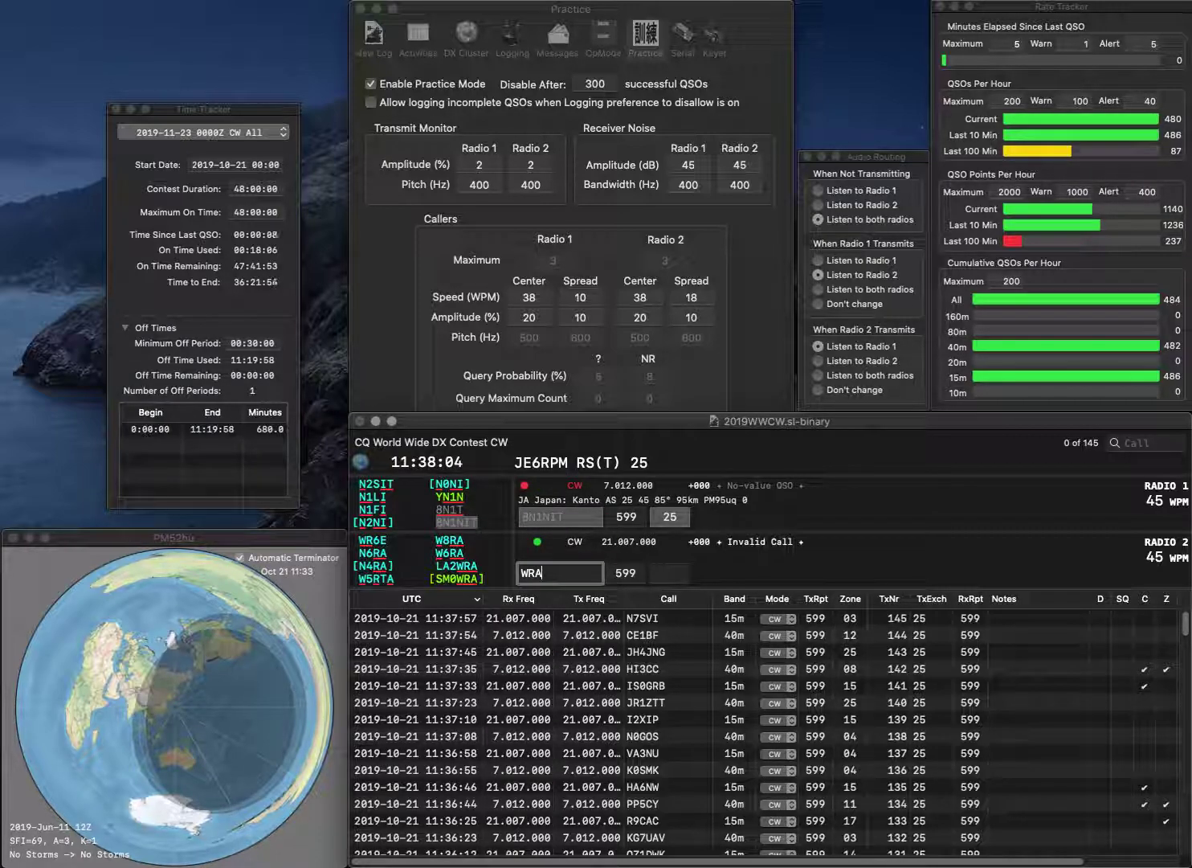
text(C7RAC)
key(Return)
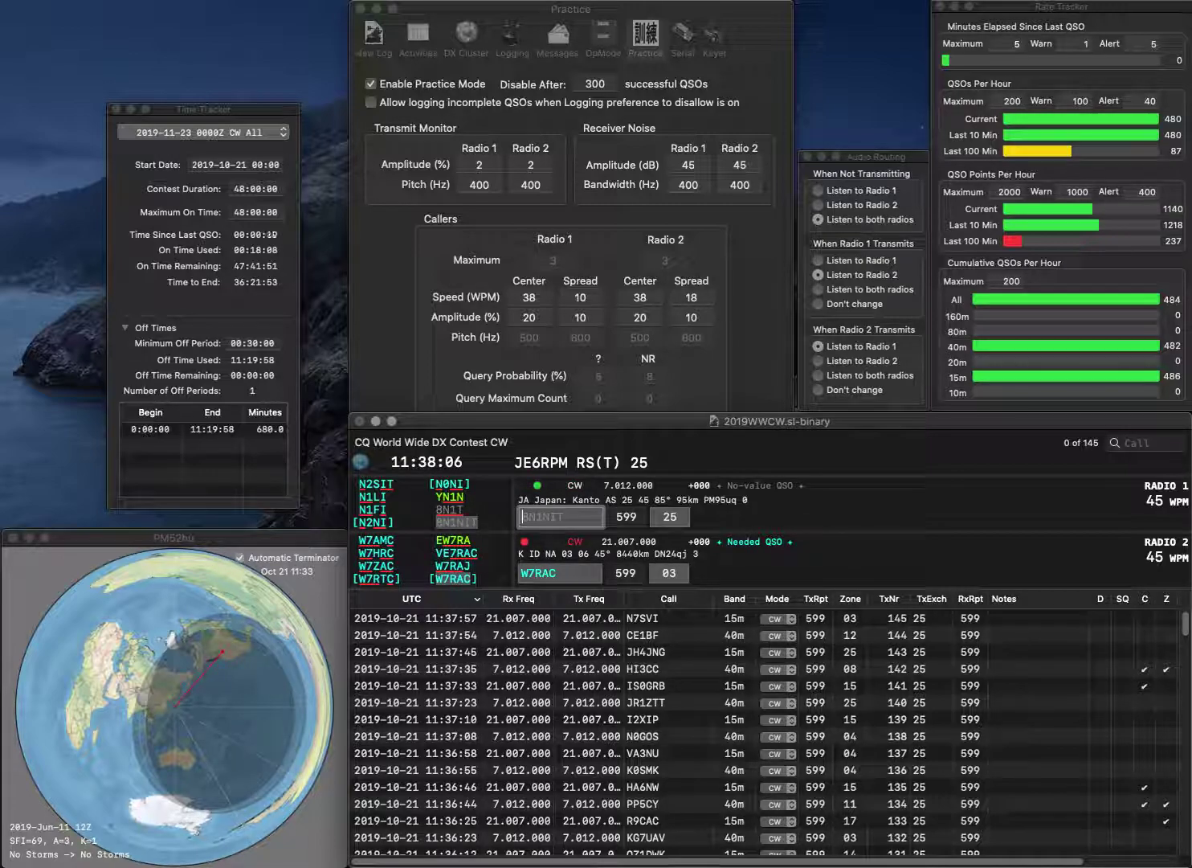
key(Return)
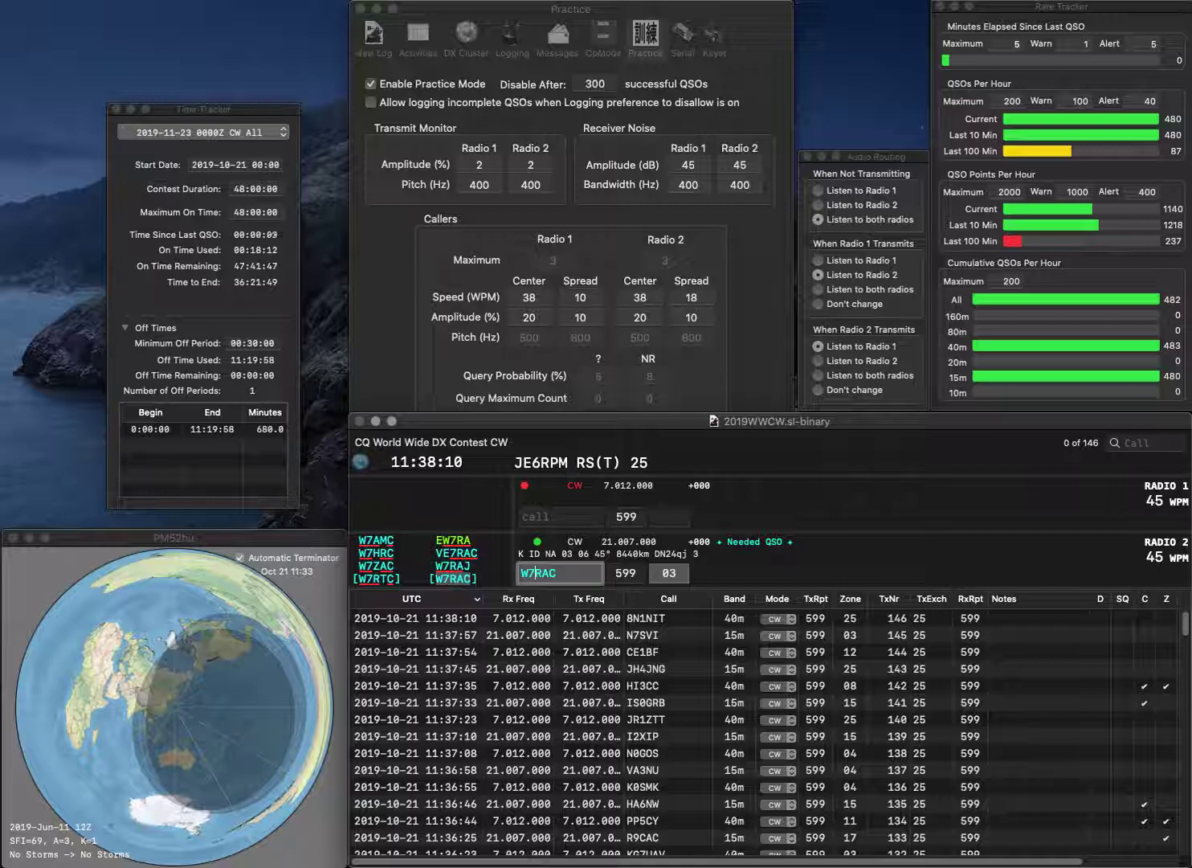
key(BackSpace)
text(8)
key(Return)
text(EA1MW)
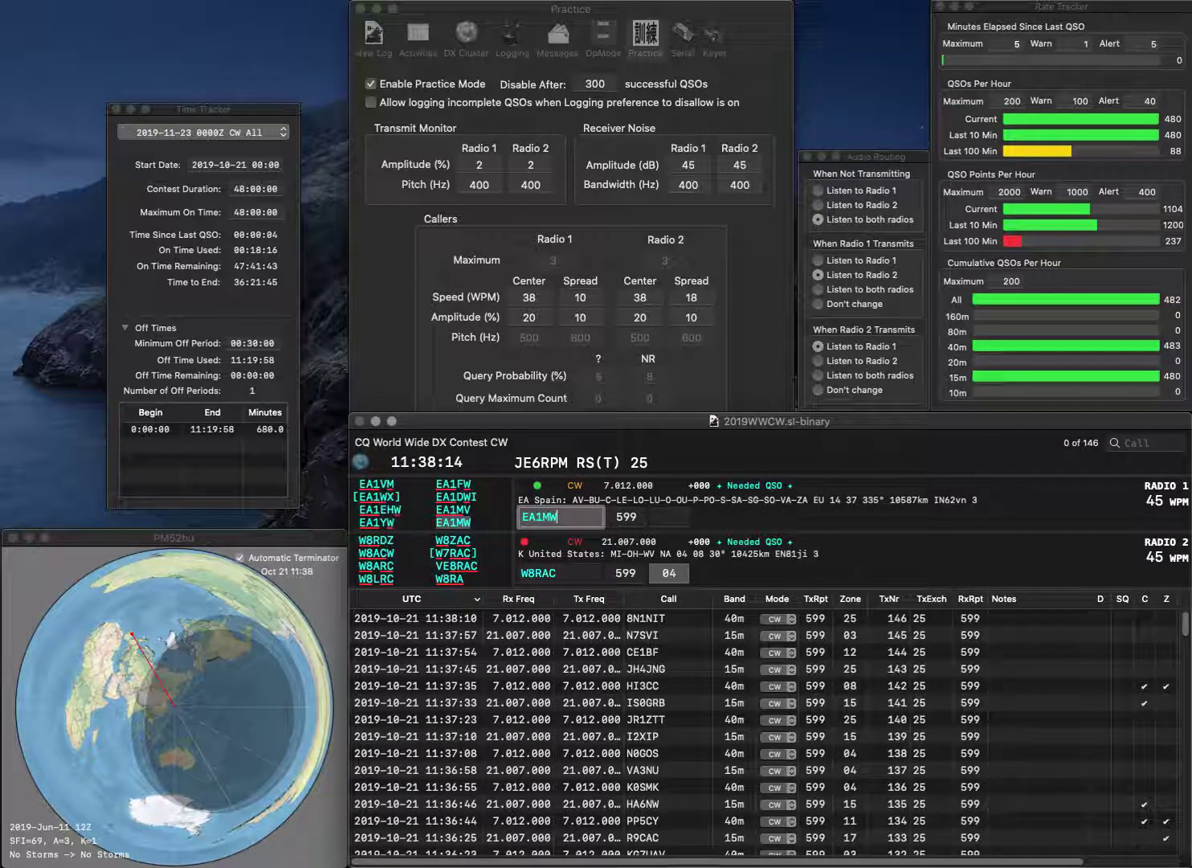
key(Return)
click(538, 573)
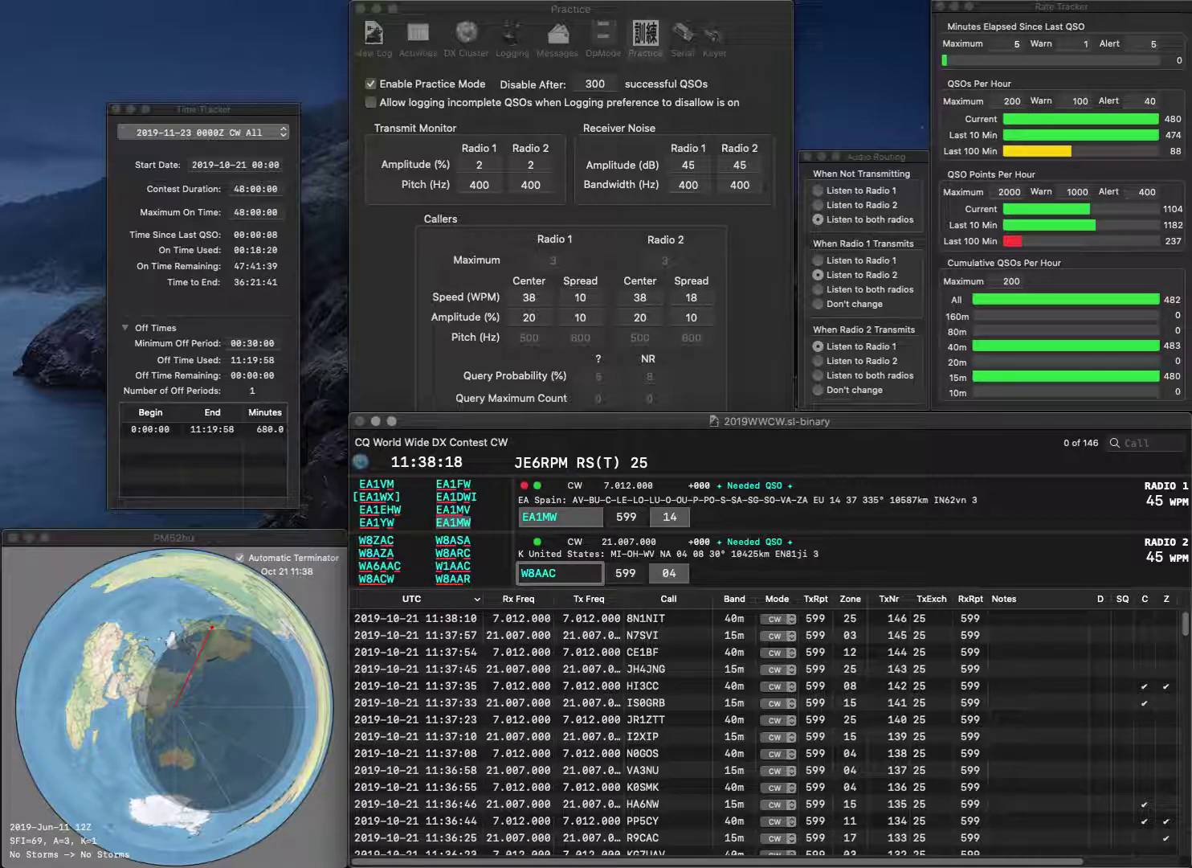
text(R)
key(Return)
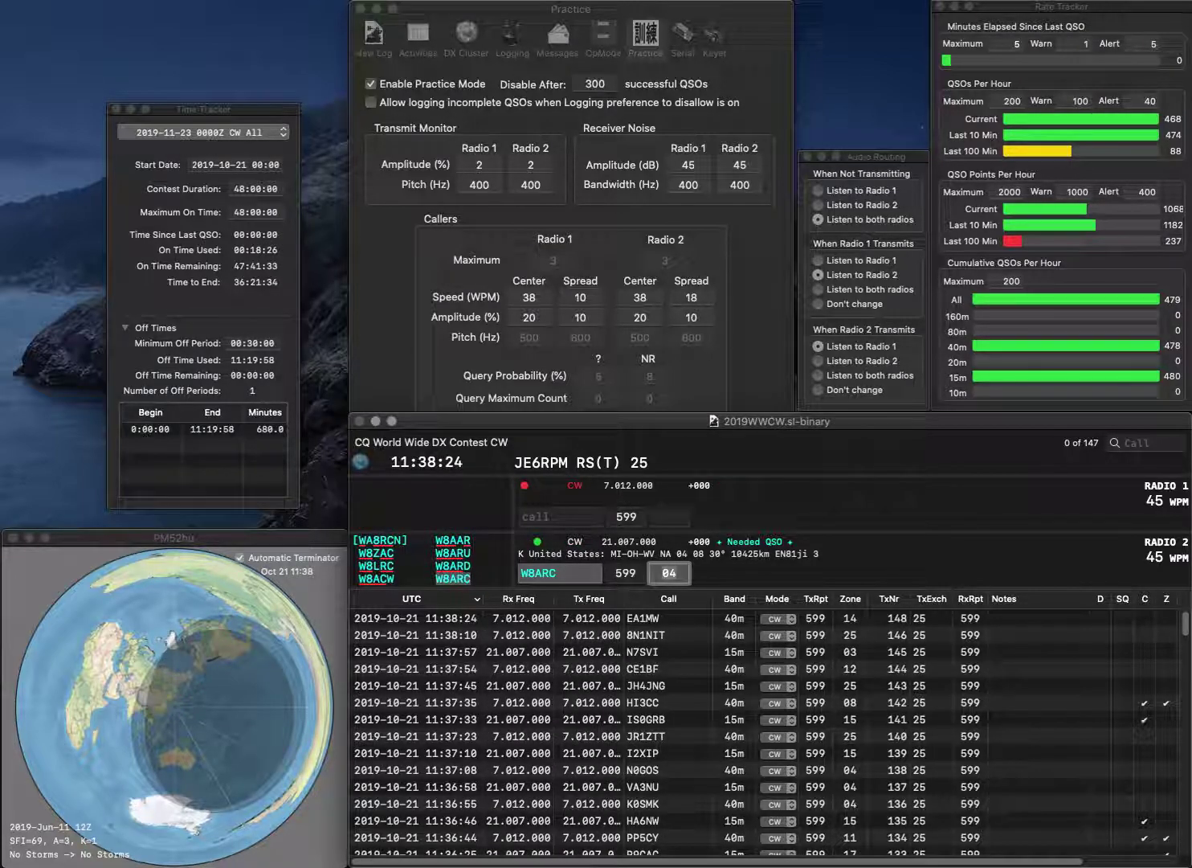
text(WD4MHH)
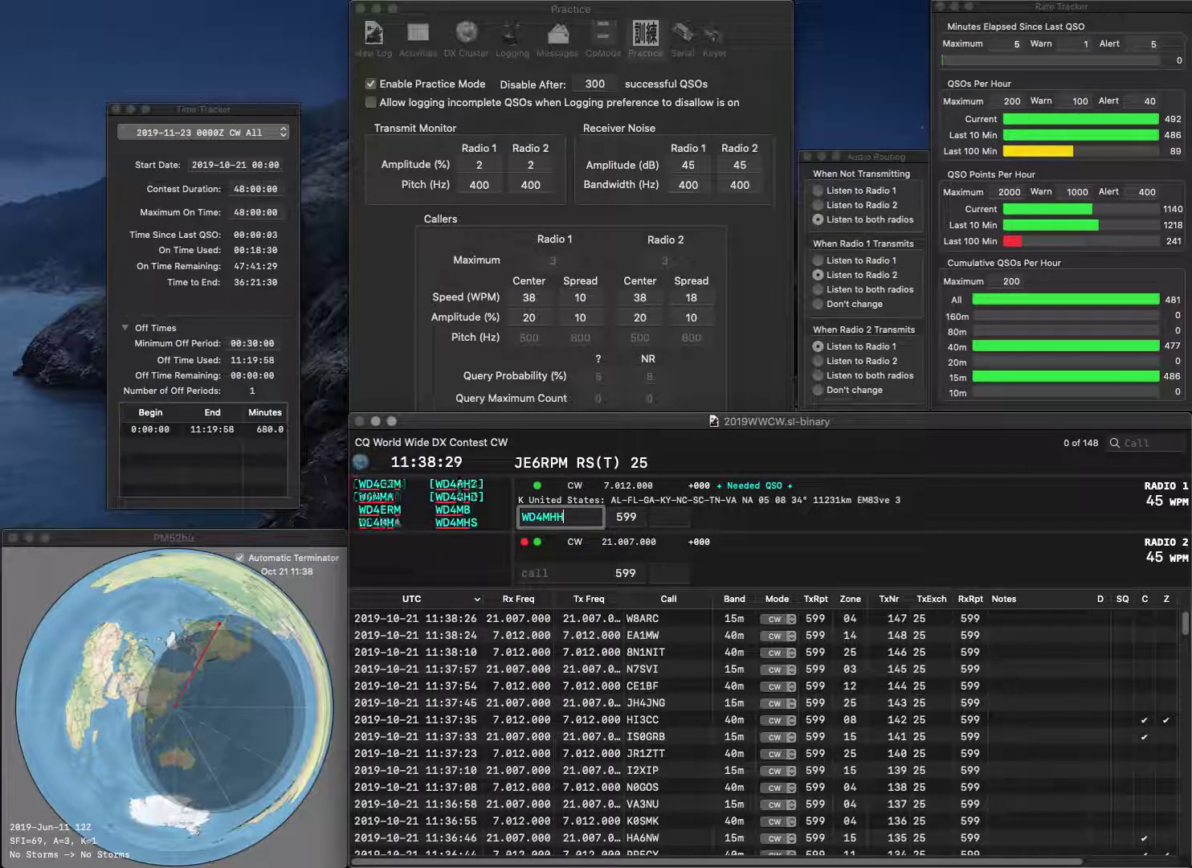
key(Return)
text(SWR)
key(F1)
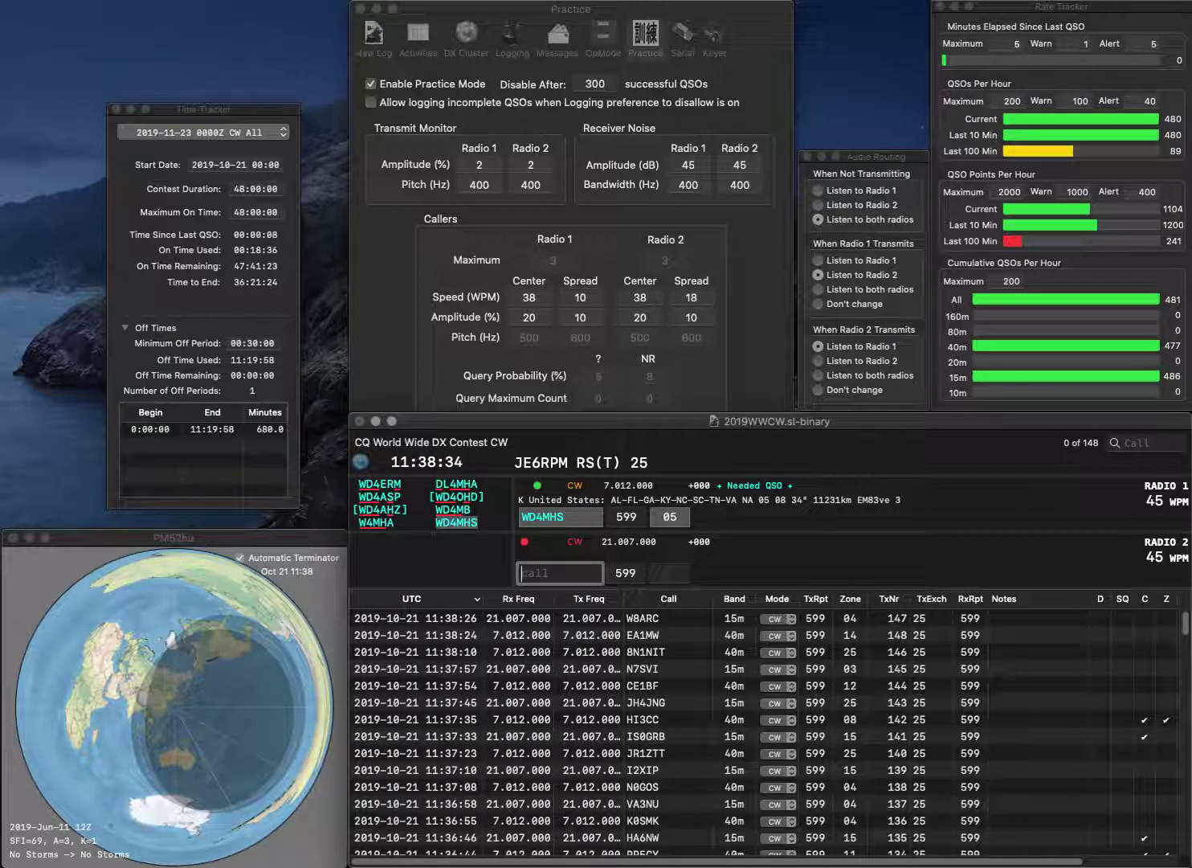
text(W9BWR)
key(Return)
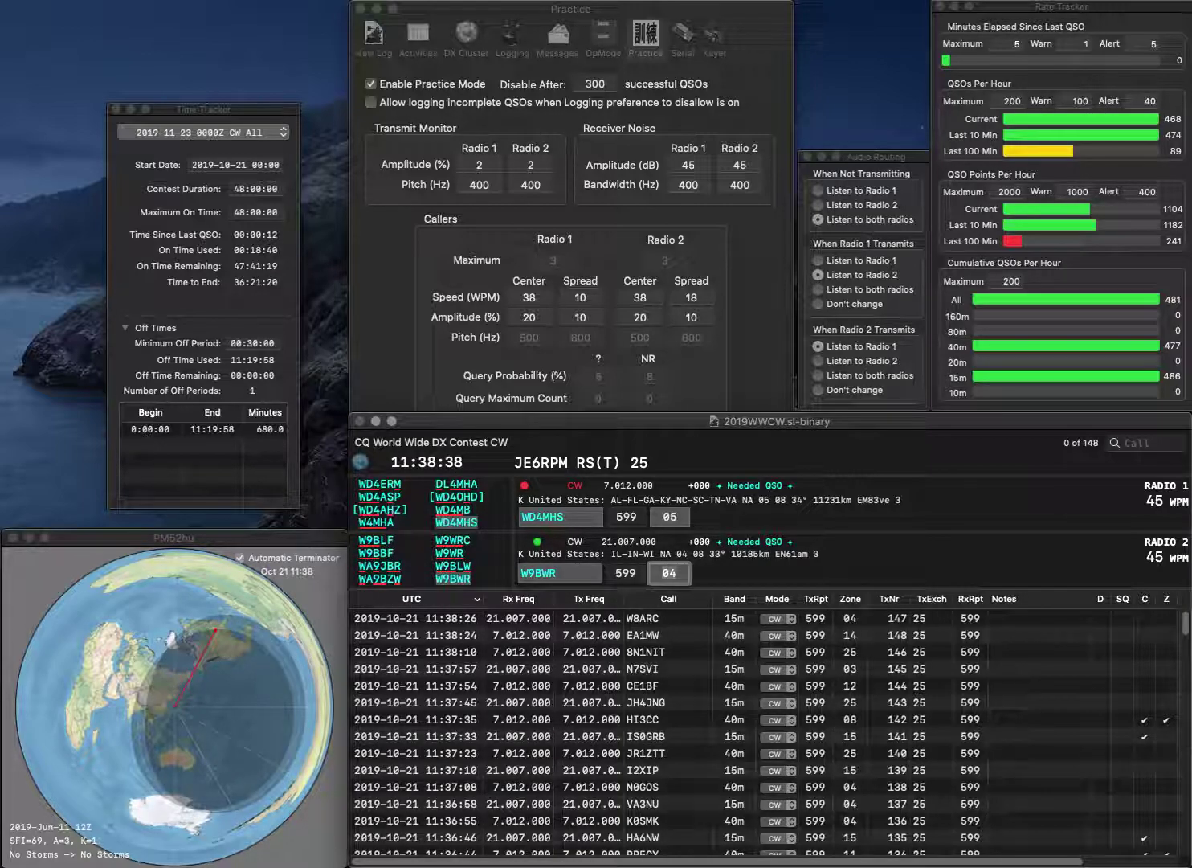
key(Return)
key(backslash)
key(Return)
key(backslash)
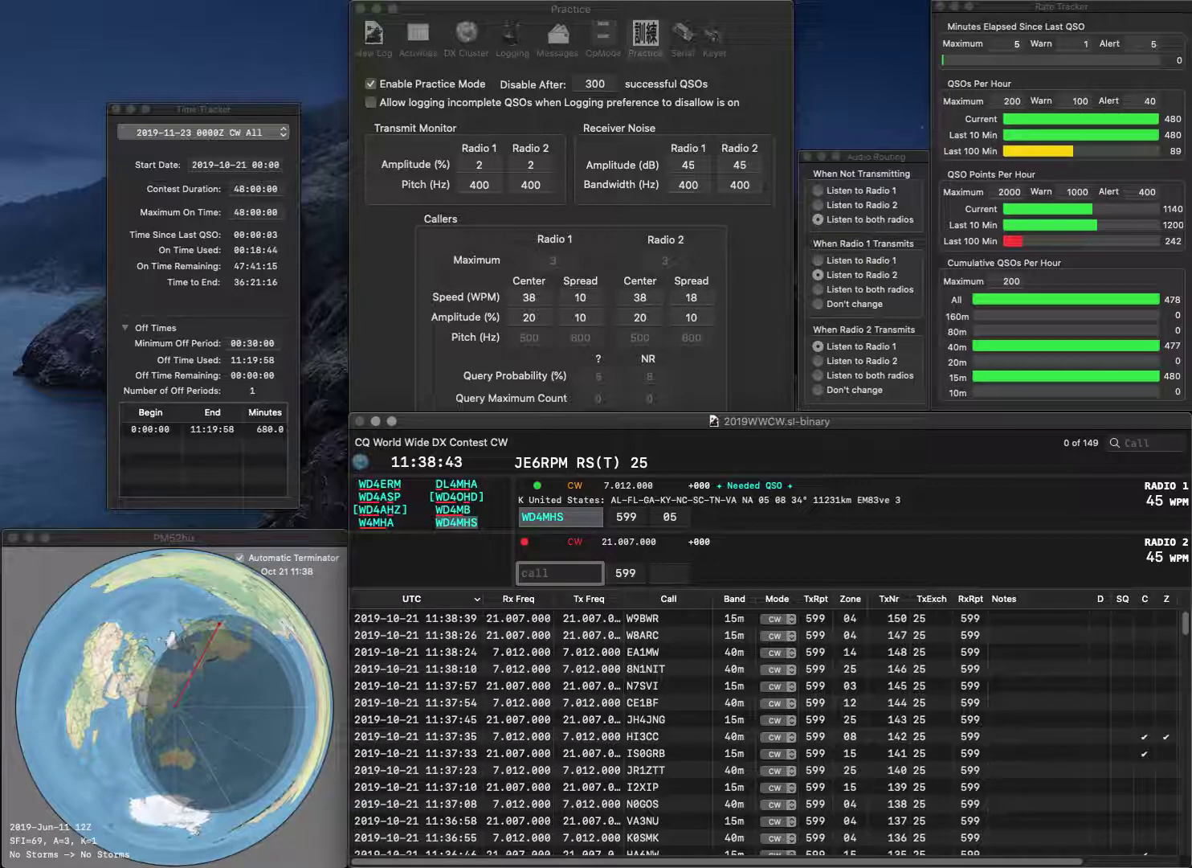
Work and log WA1PGB/6 on Radio 2, noting the partial call 8U on Radio 1 in between
text(WA)
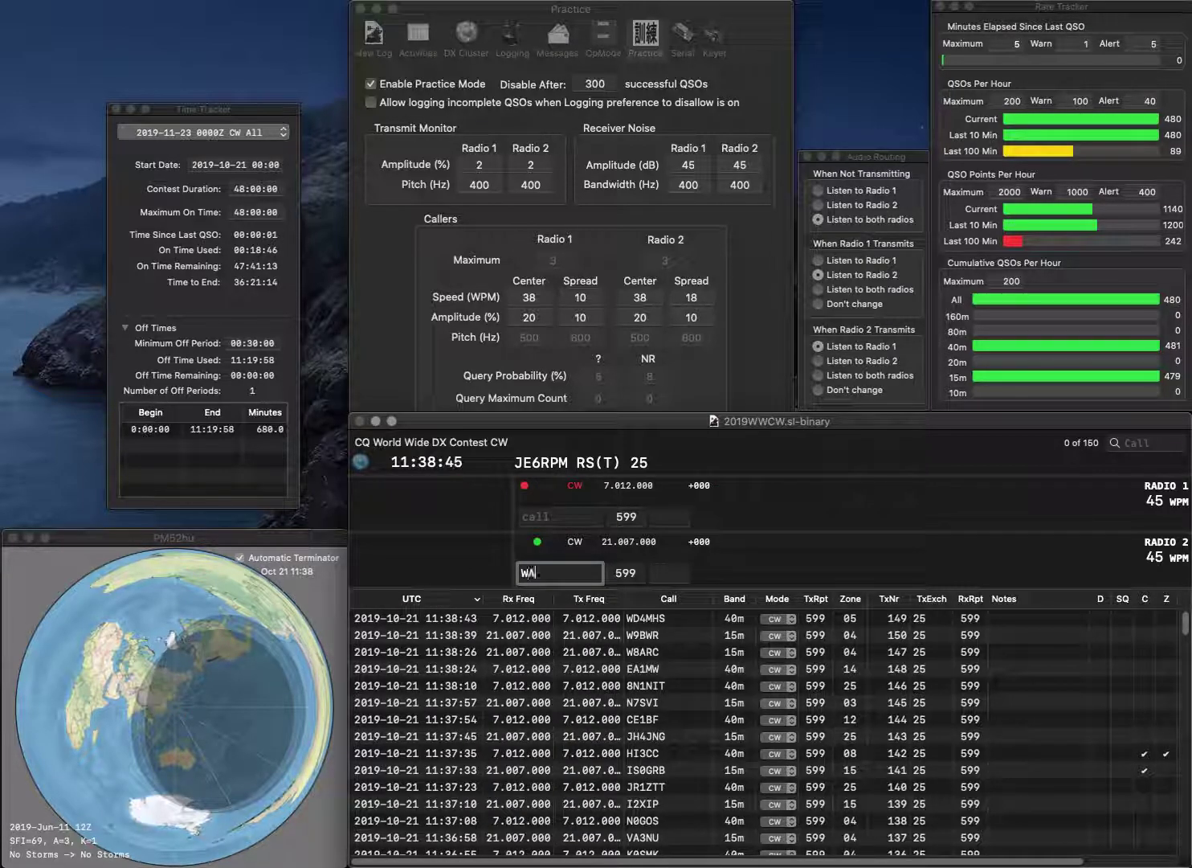
text(1PGB/6)
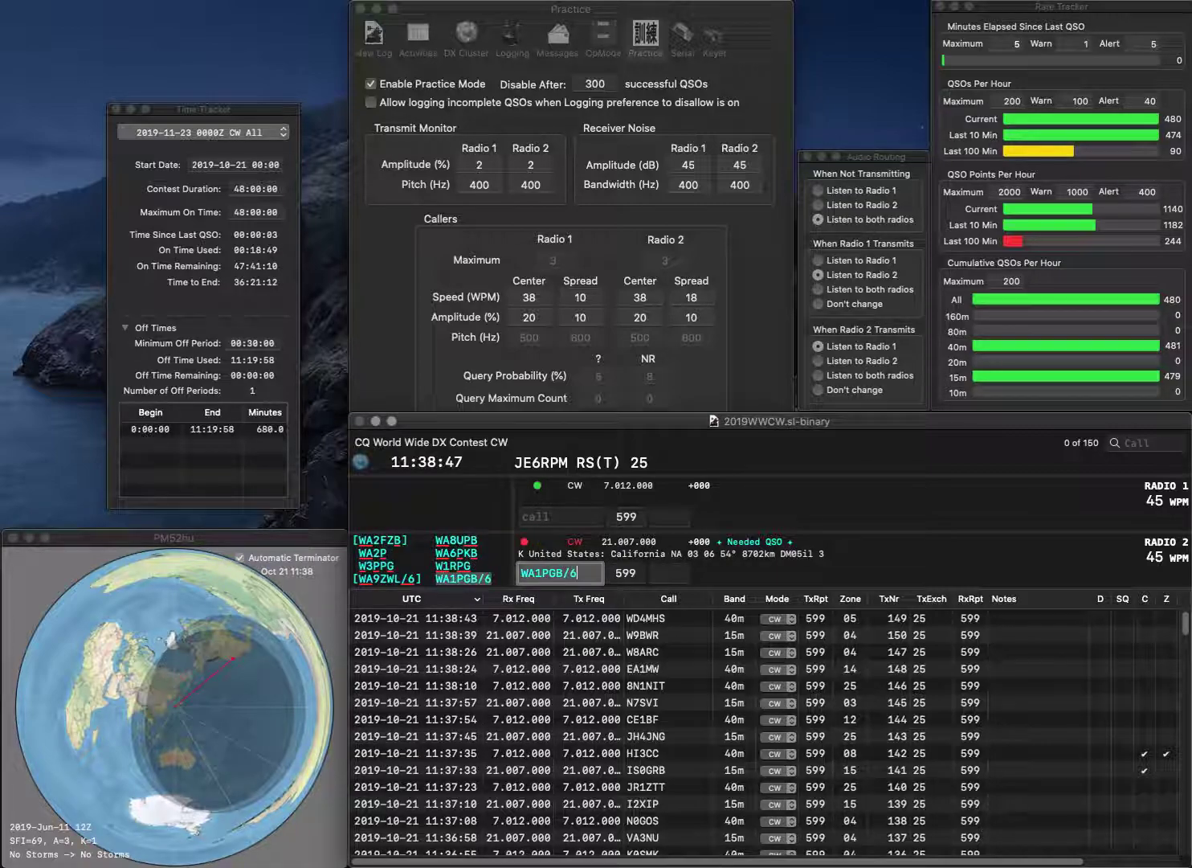
key(Return)
text(8U)
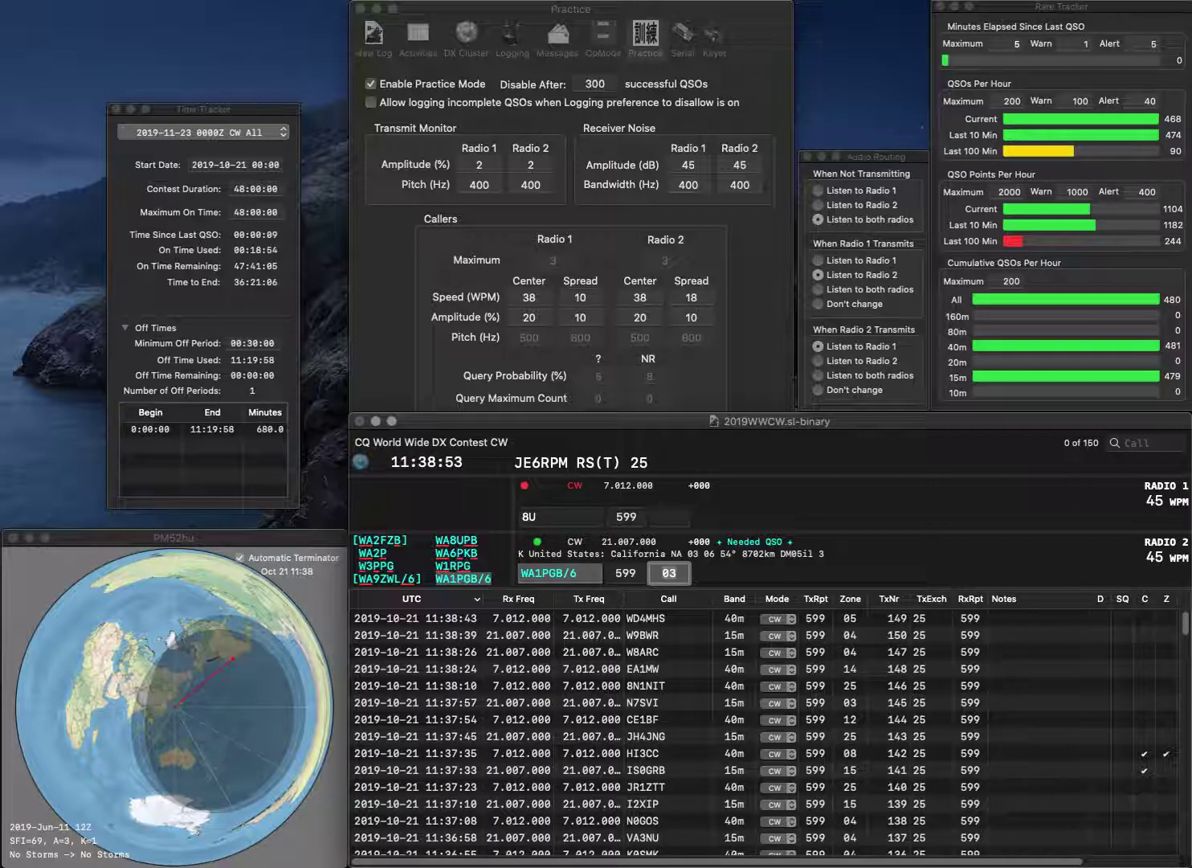
key(Return)
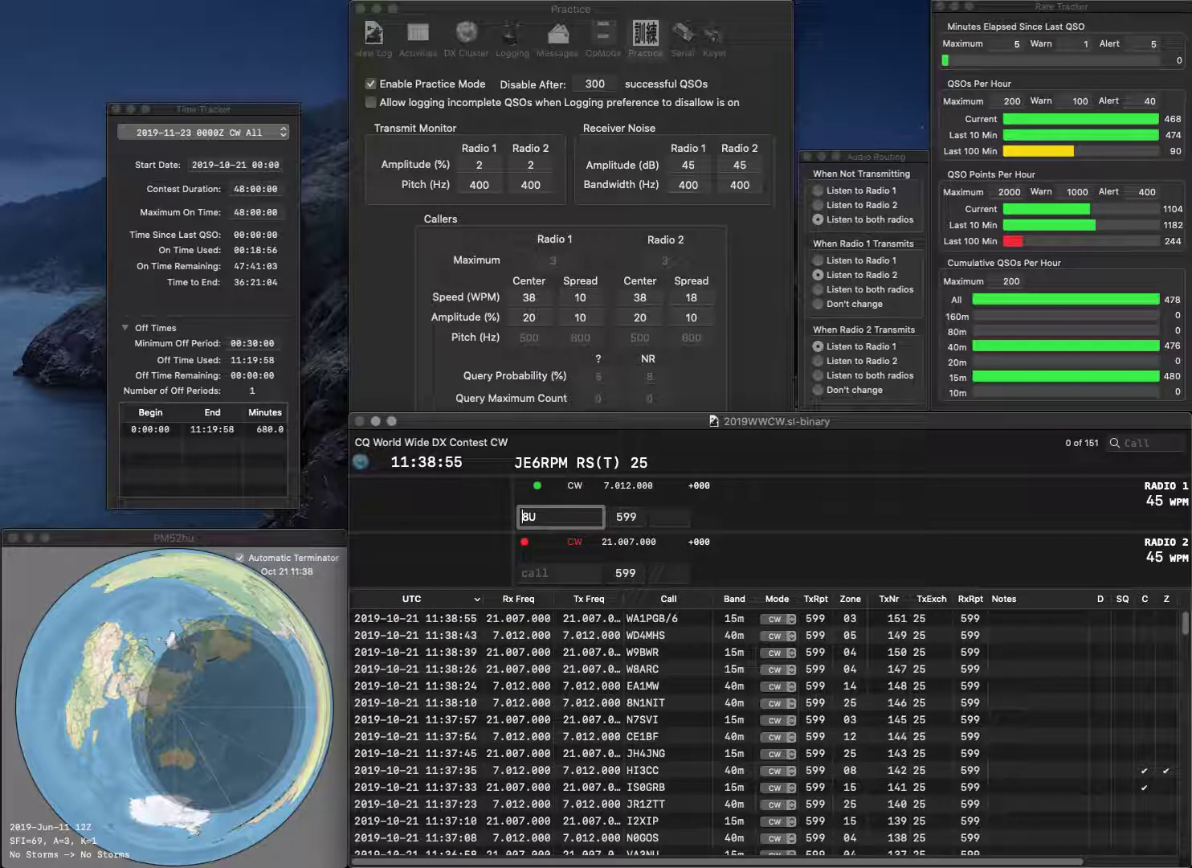
Complete the Radio 1 call as KJ8U and enter N8JD on Radio 2, sending the exchange on both
text(KJ)
key(Return)
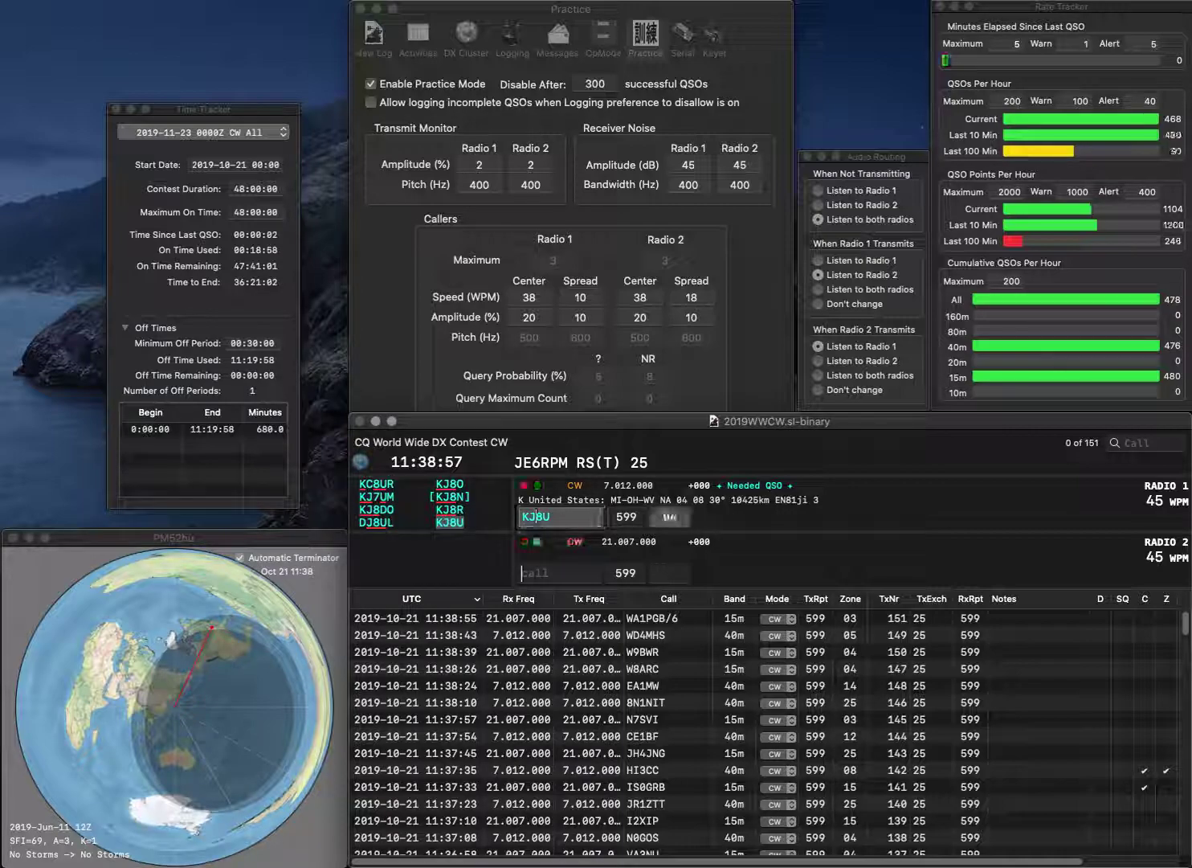
text(N8J)
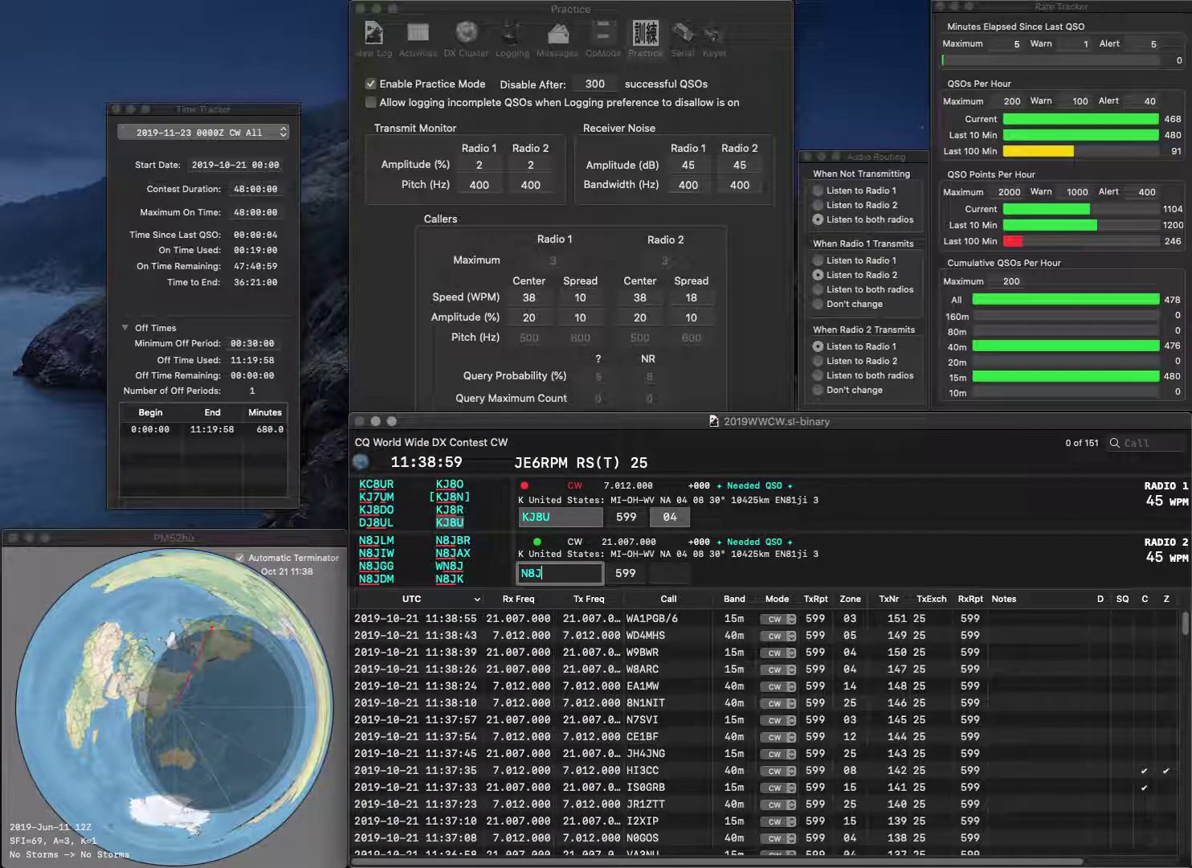
text(D)
key(Return)
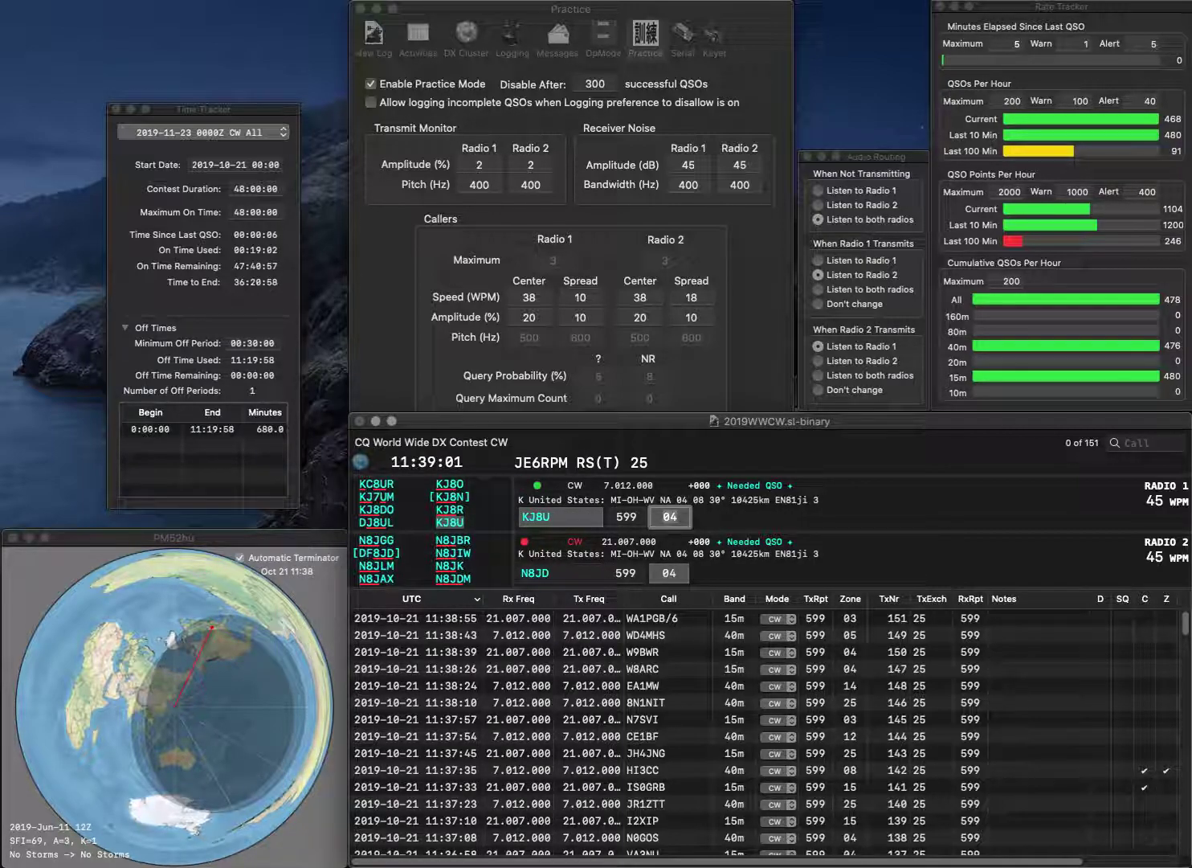
key(Return)
key(BackSpace)
key(BackSpace)
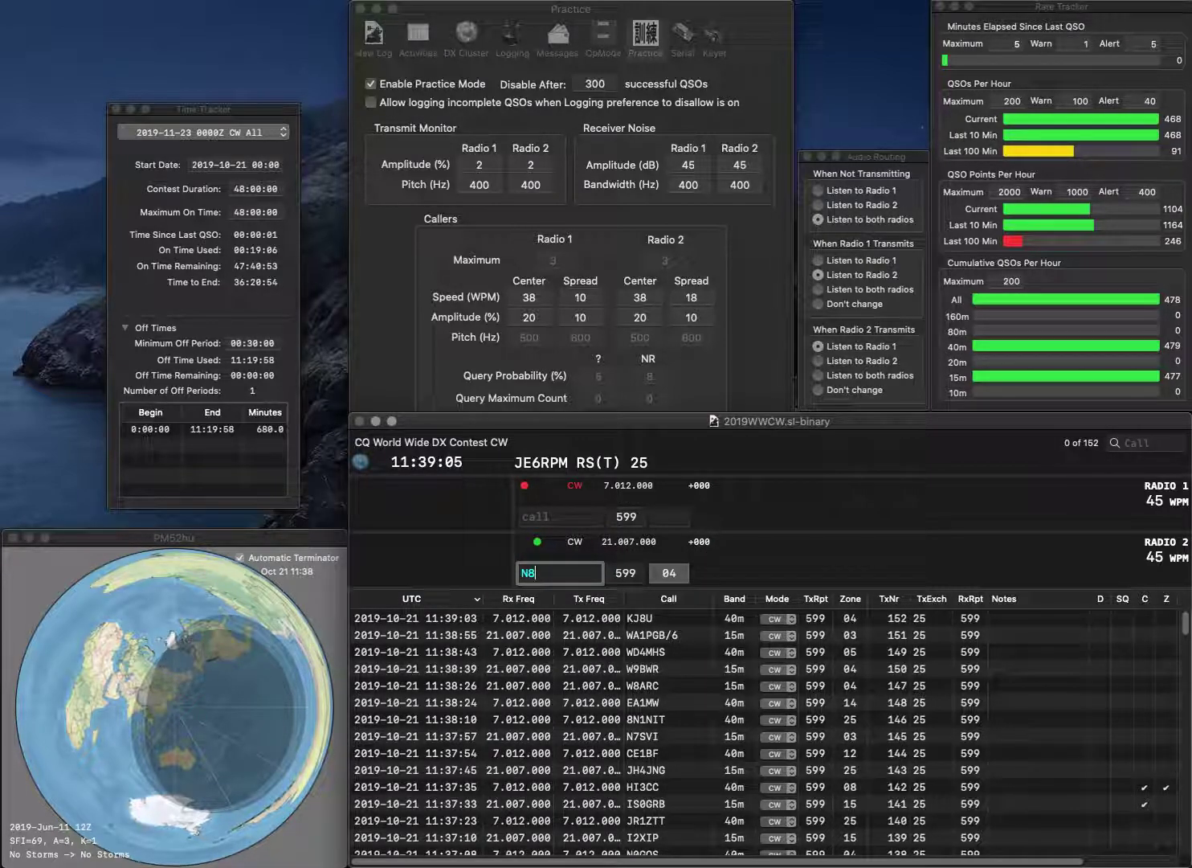
text(CD)
key(Return)
text(ON6MG)
key(Return)
key(Return)
key(Return)
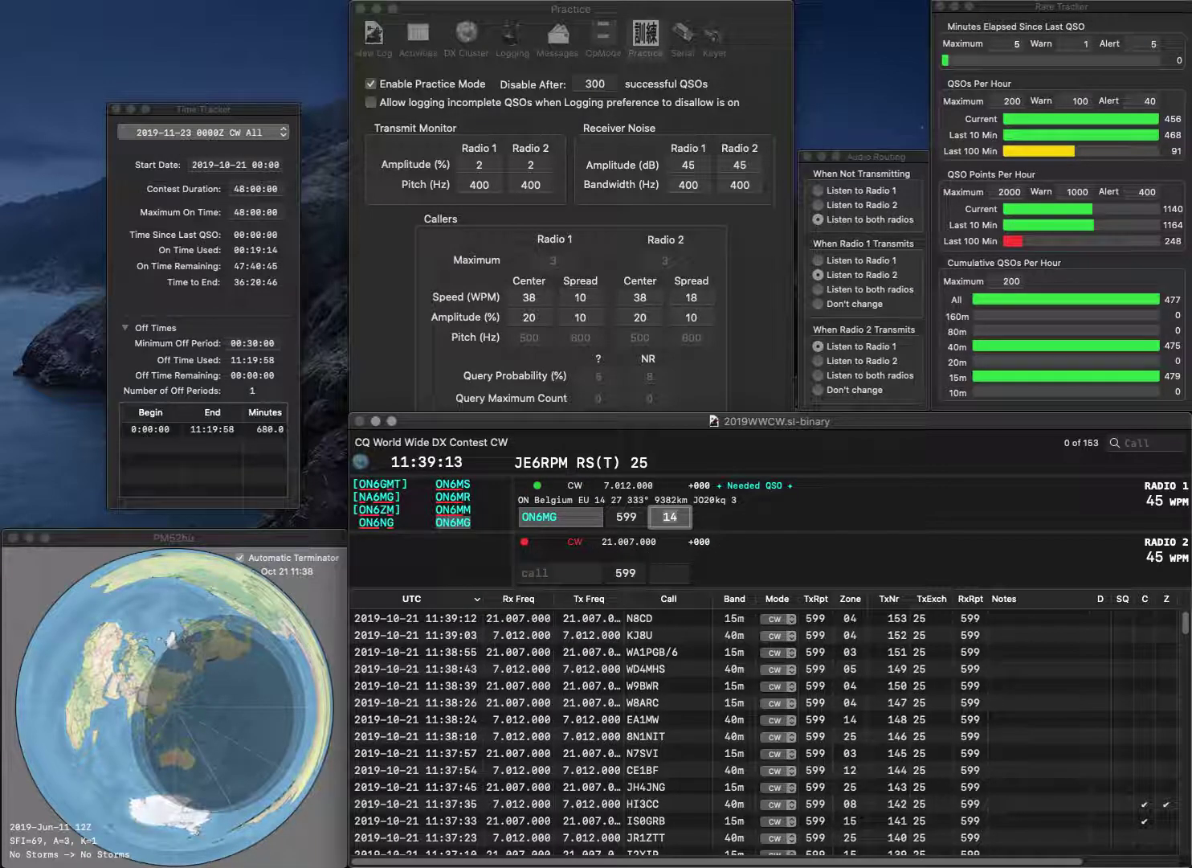
key(Return)
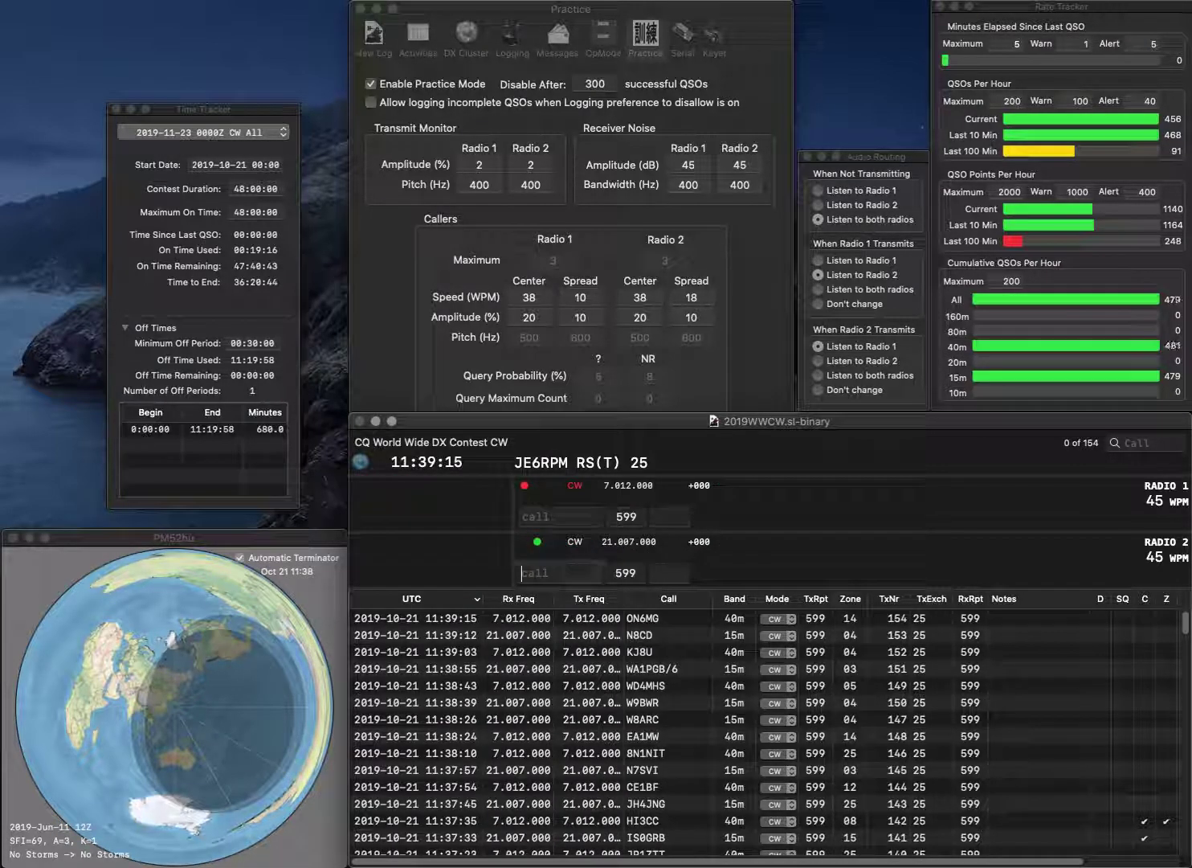
Query the Radio 2 caller with the partial call HB9, clearing the mistyped letters first
text(SB)
key(BackSpace)
key(BackSpace)
text(HAB)
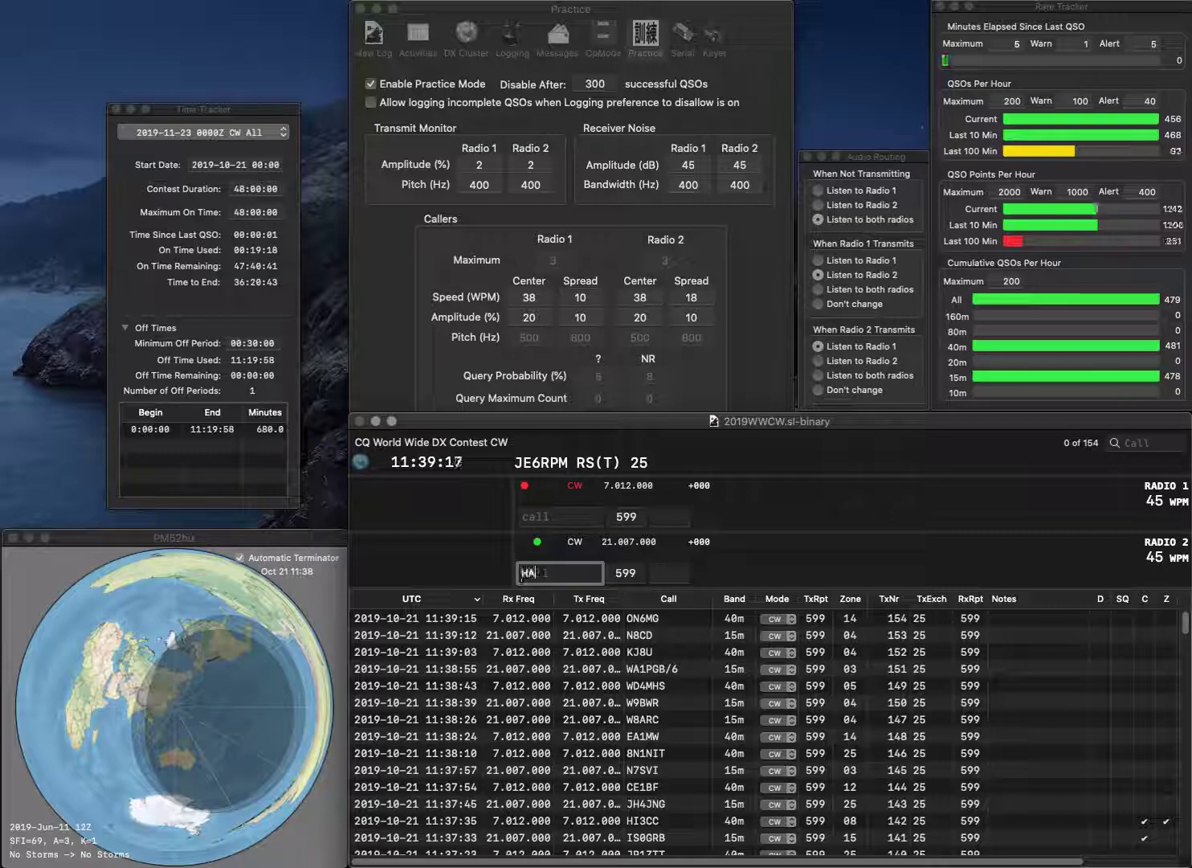
key(BackSpace)
key(BackSpace)
text(B9)
key(Return)
Enter V7RME as the Radio 1 call, adding the missing prefix in front of 7RME
text(7RME)
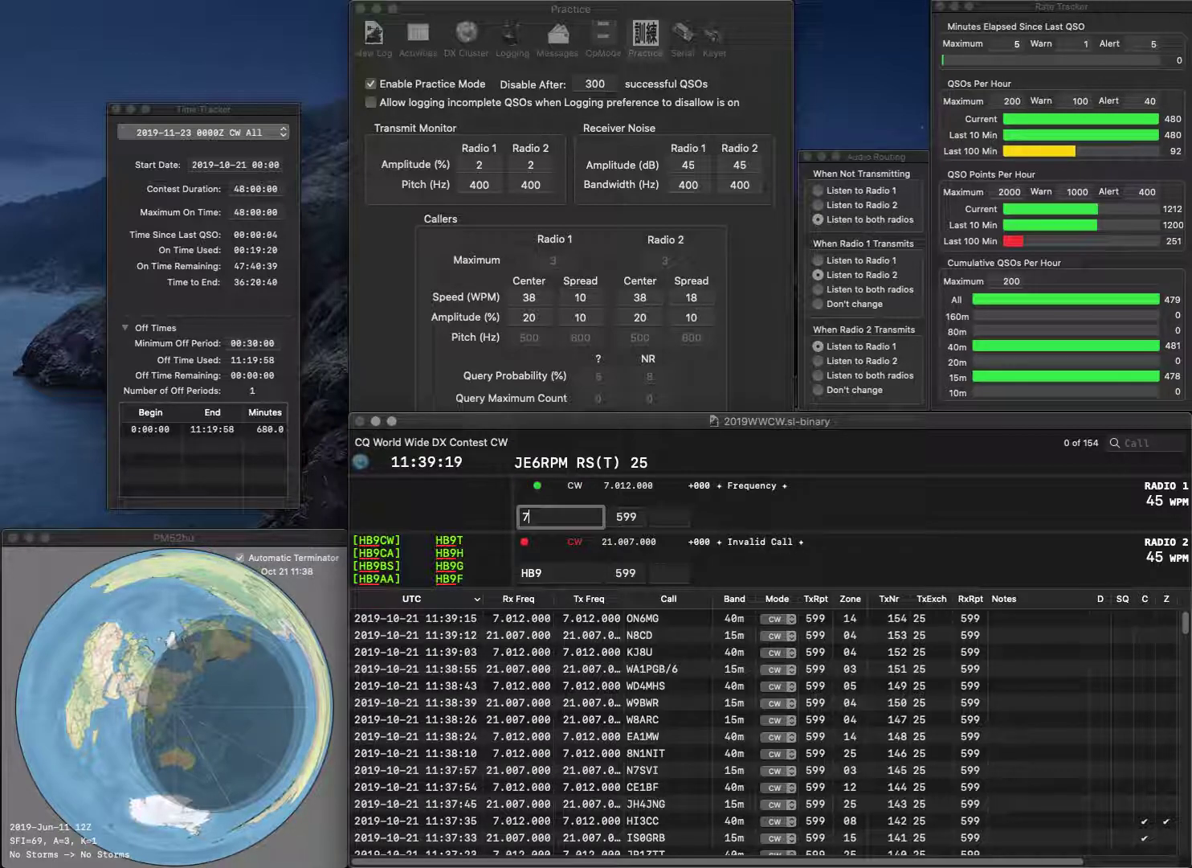
key(Home)
text(VA)
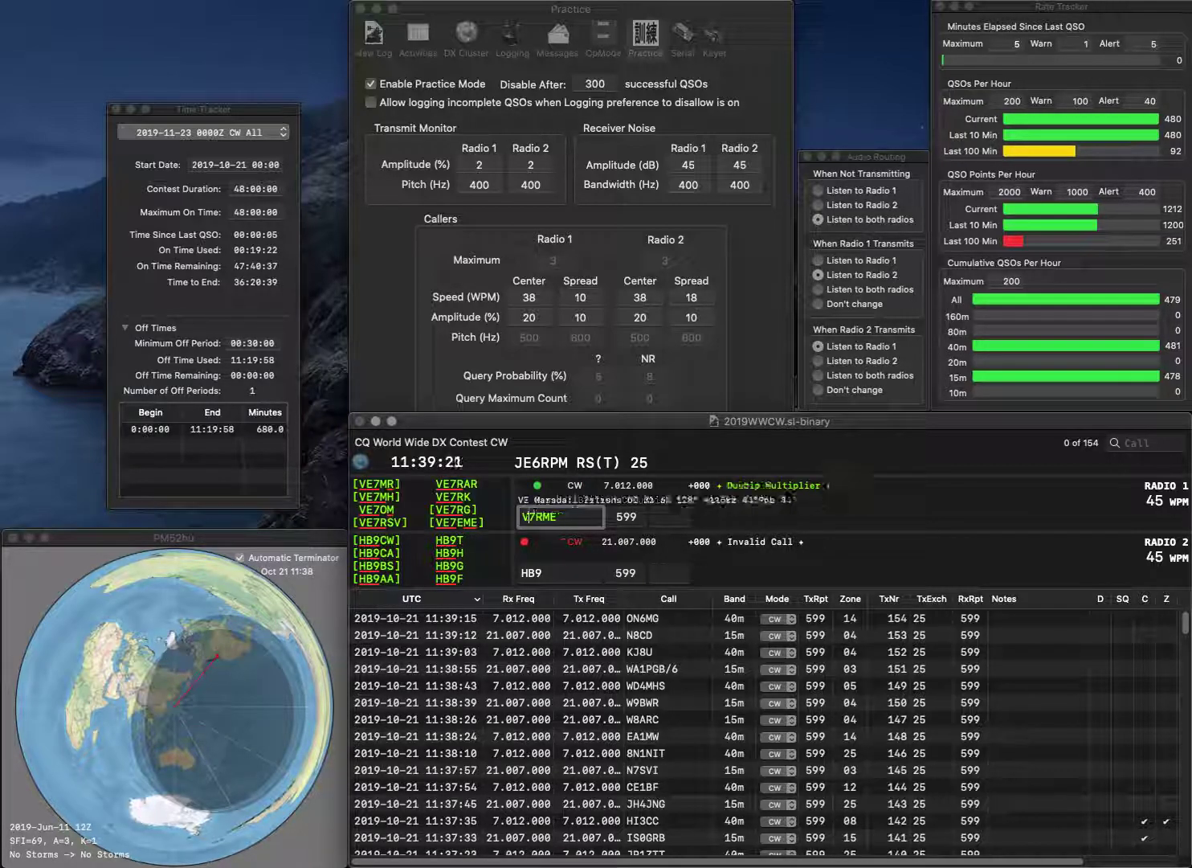
key(Return)
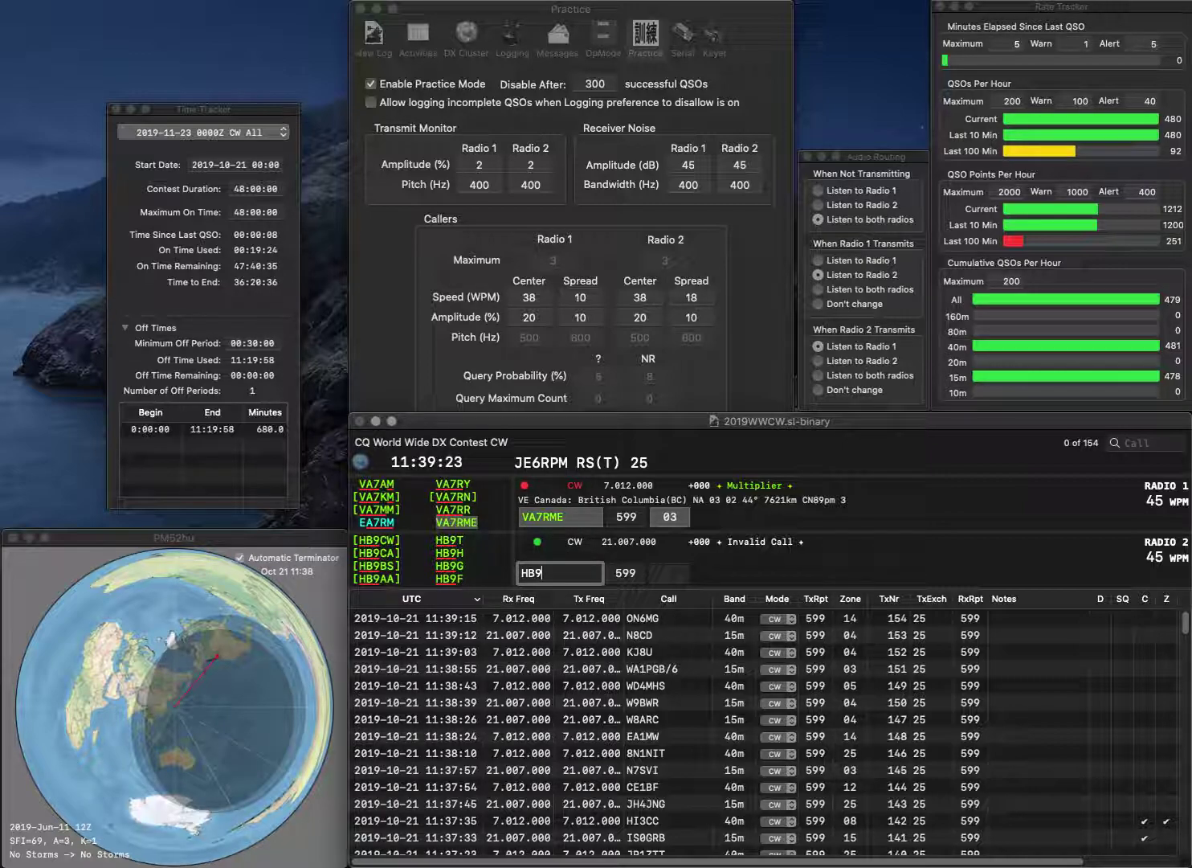
text(ATG)
key(Return)
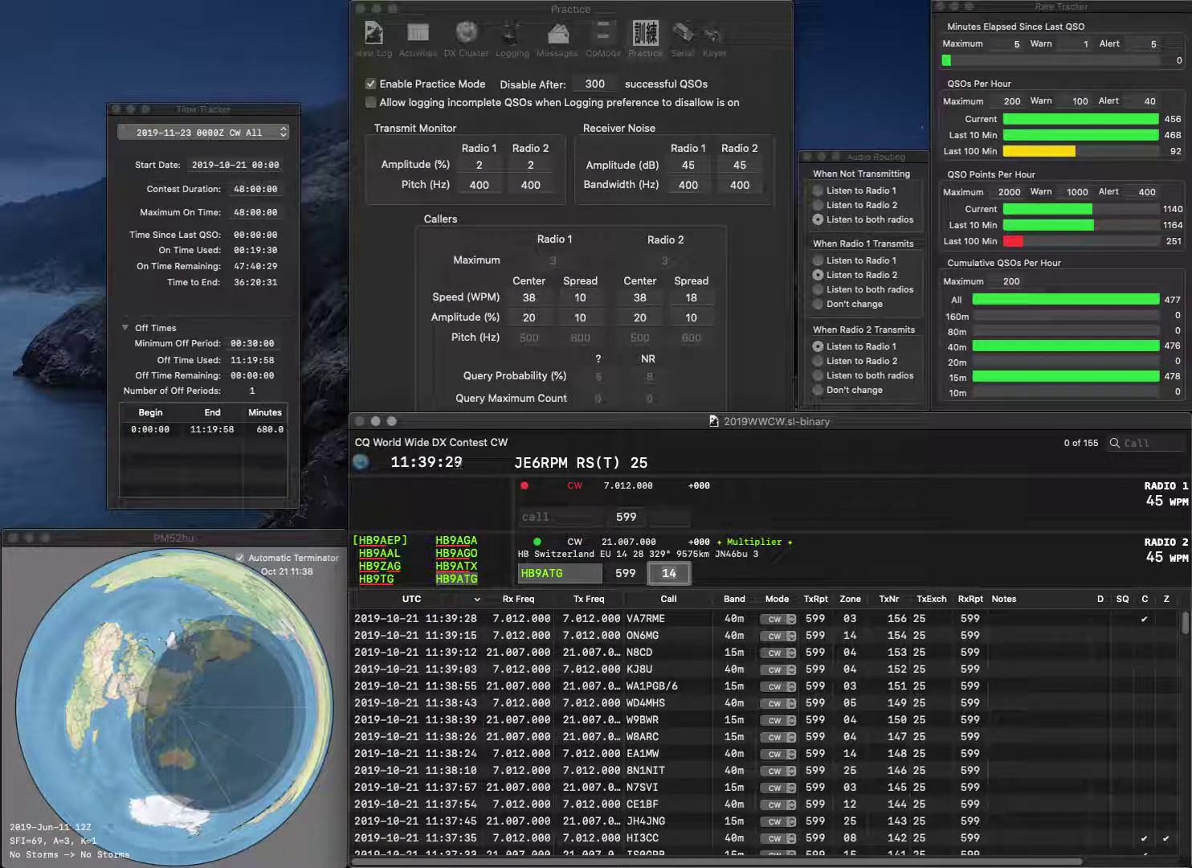
key(Return)
text(K5)
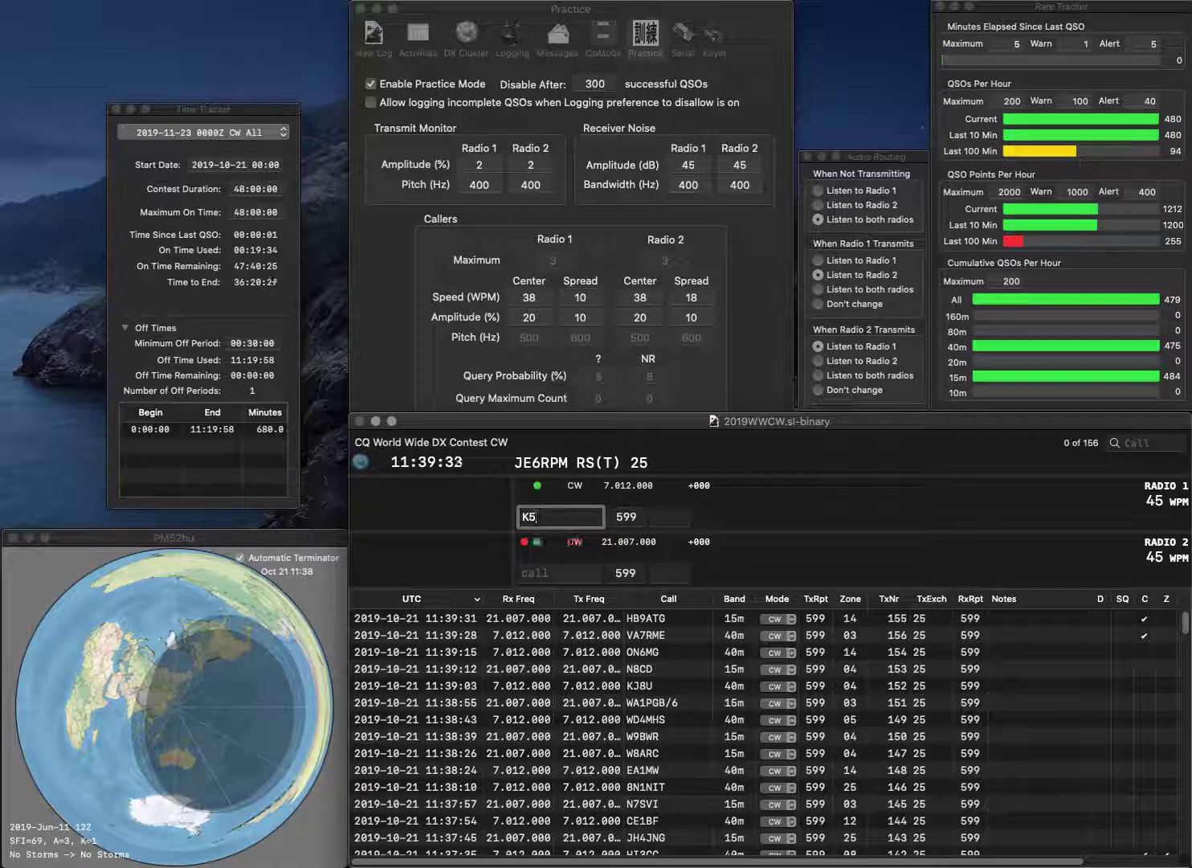
text(NV)
key(Return)
text(PMA)
key(Left)
key(Left)
key(Left)
text(N1)
key(Return)
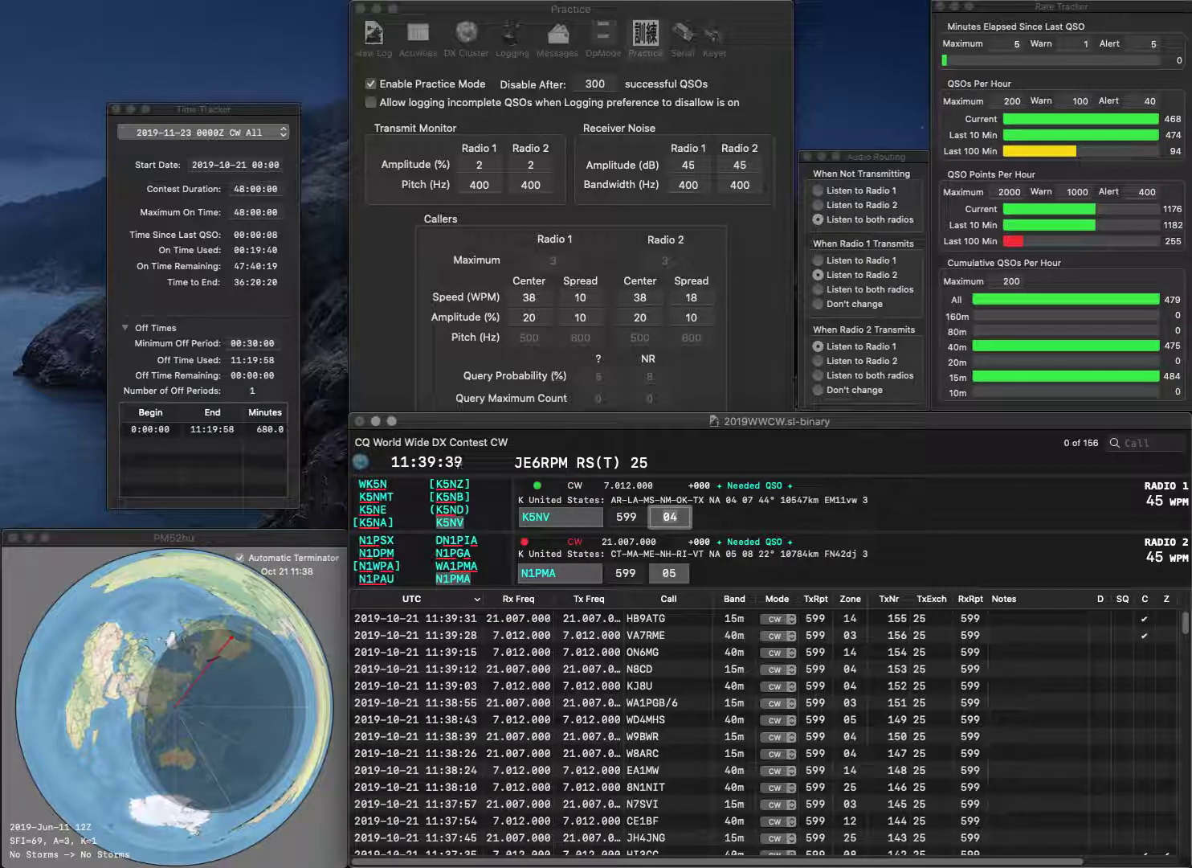
key(Return)
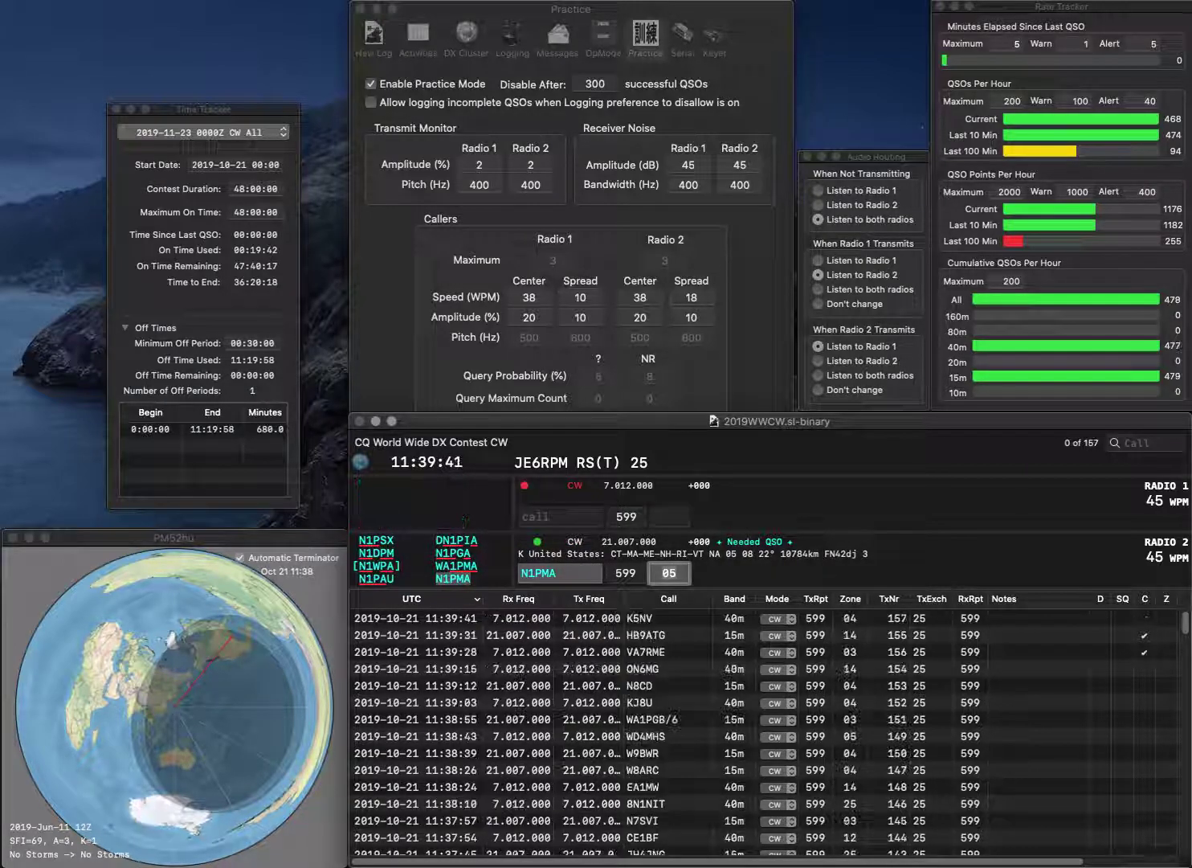
key(shift+Tab)
key(BackSpace)
text(WA)
key(Return)
click(546, 515)
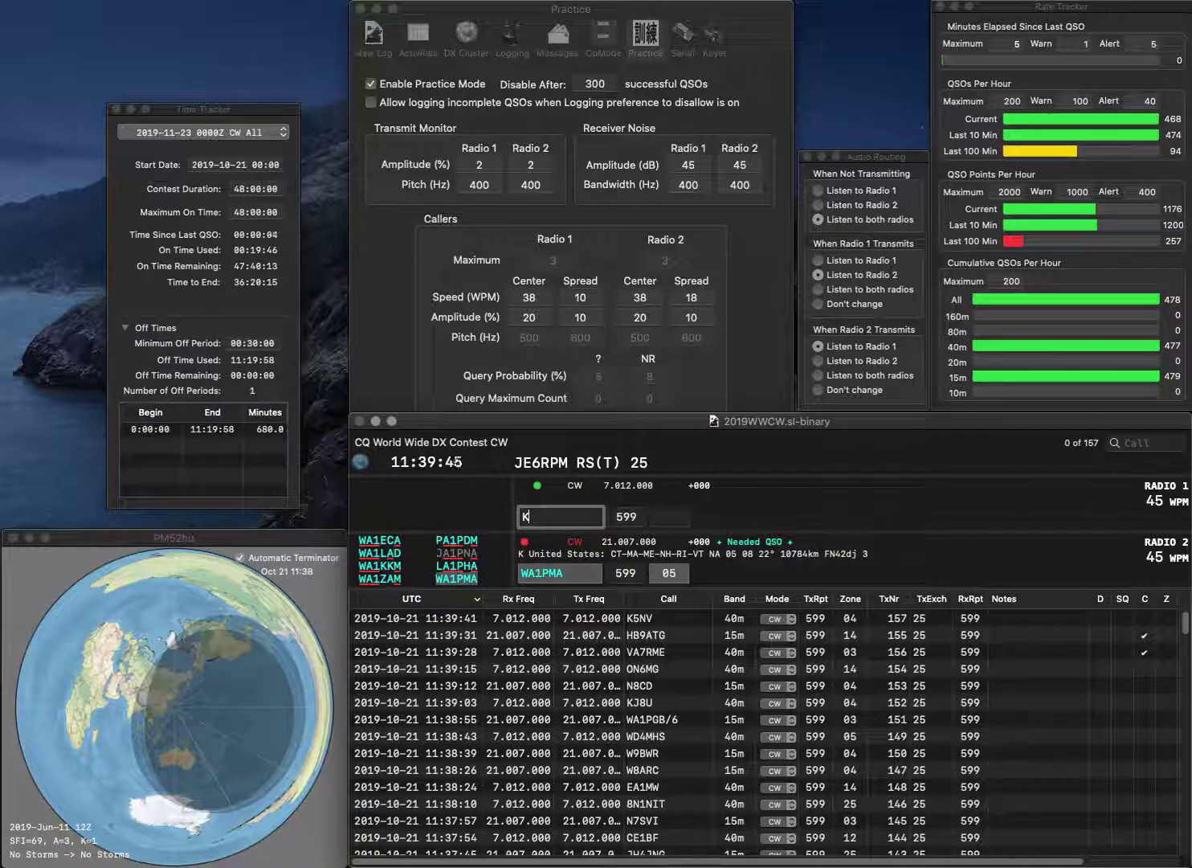
text(K8RO)
key(Tab)
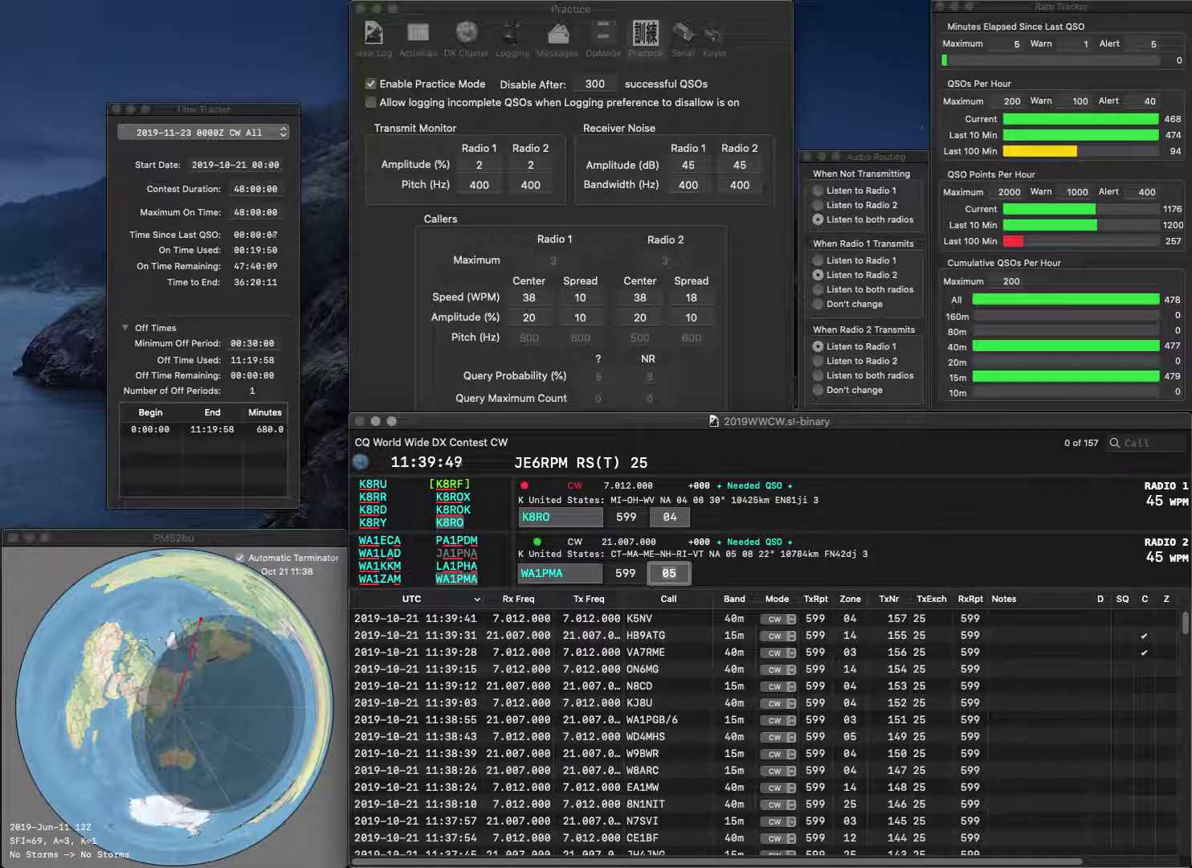
key(Return)
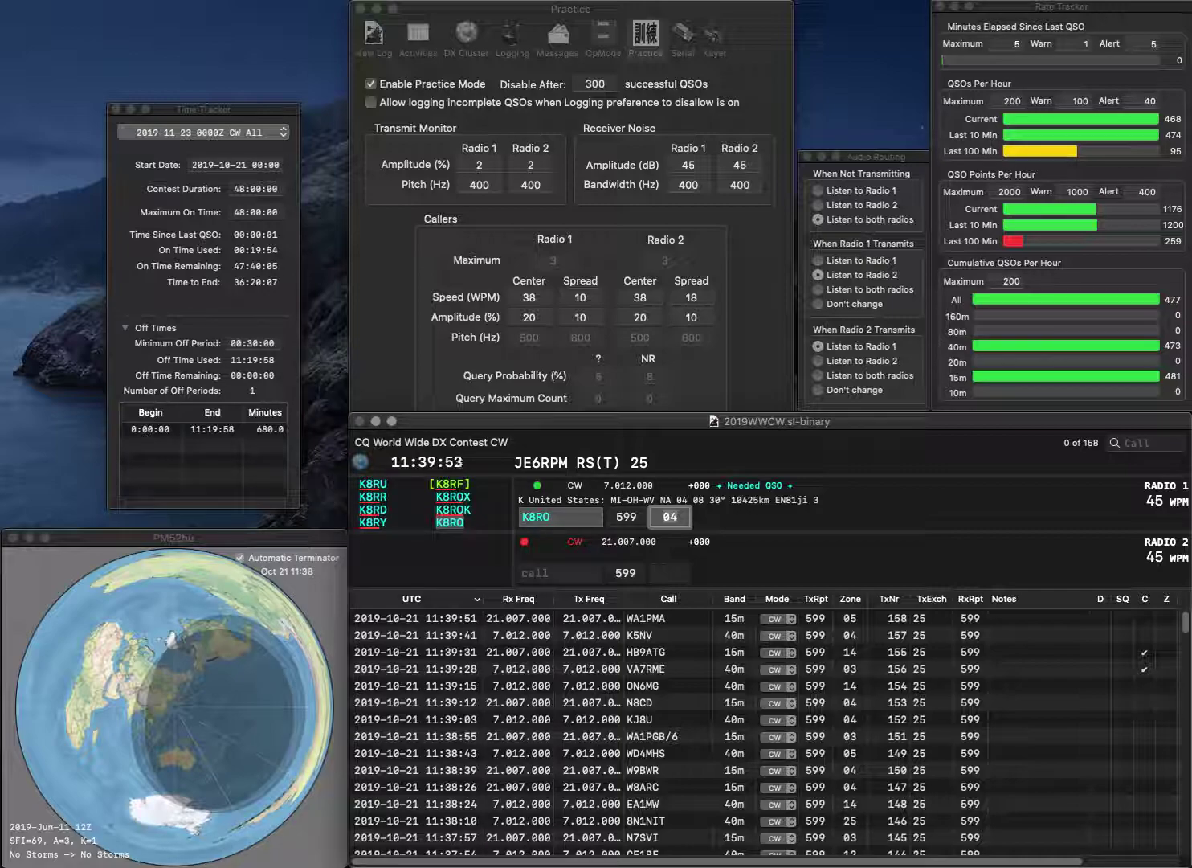
key(Return)
text(K7)
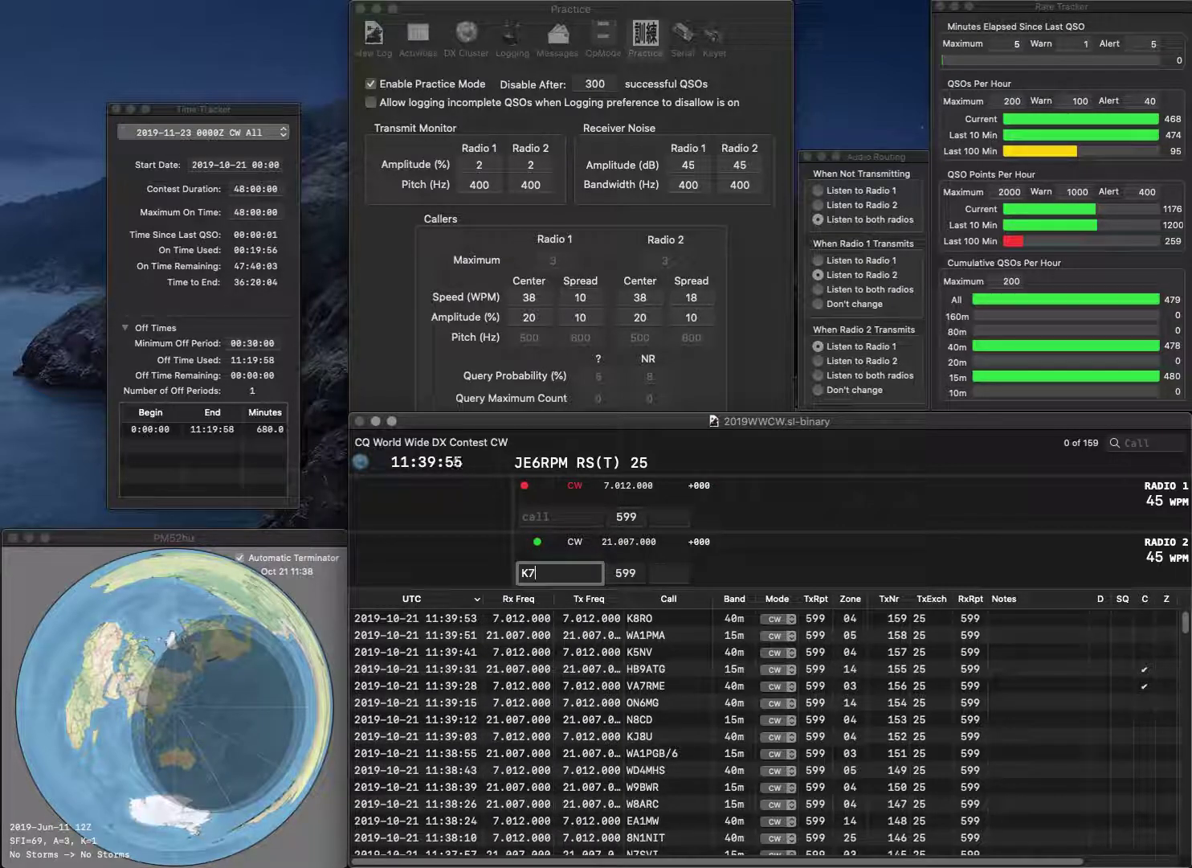
text(RG)
text(KI7SPW)
key(Return)
key(space)
key(Return)
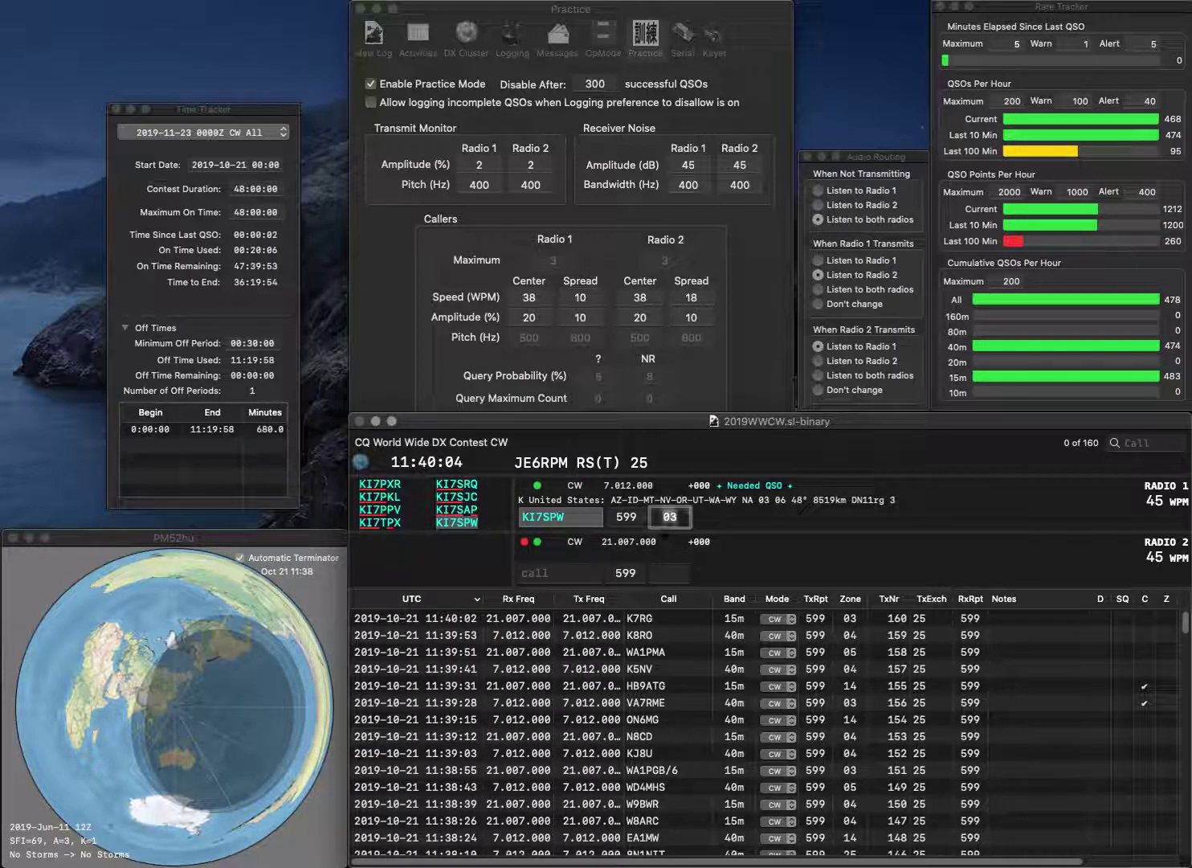
key(Return)
Log VE9MWA on Radio 2 with zone 05 and AC9KW on Radio 1 with zone 04
text(VE9MWA)
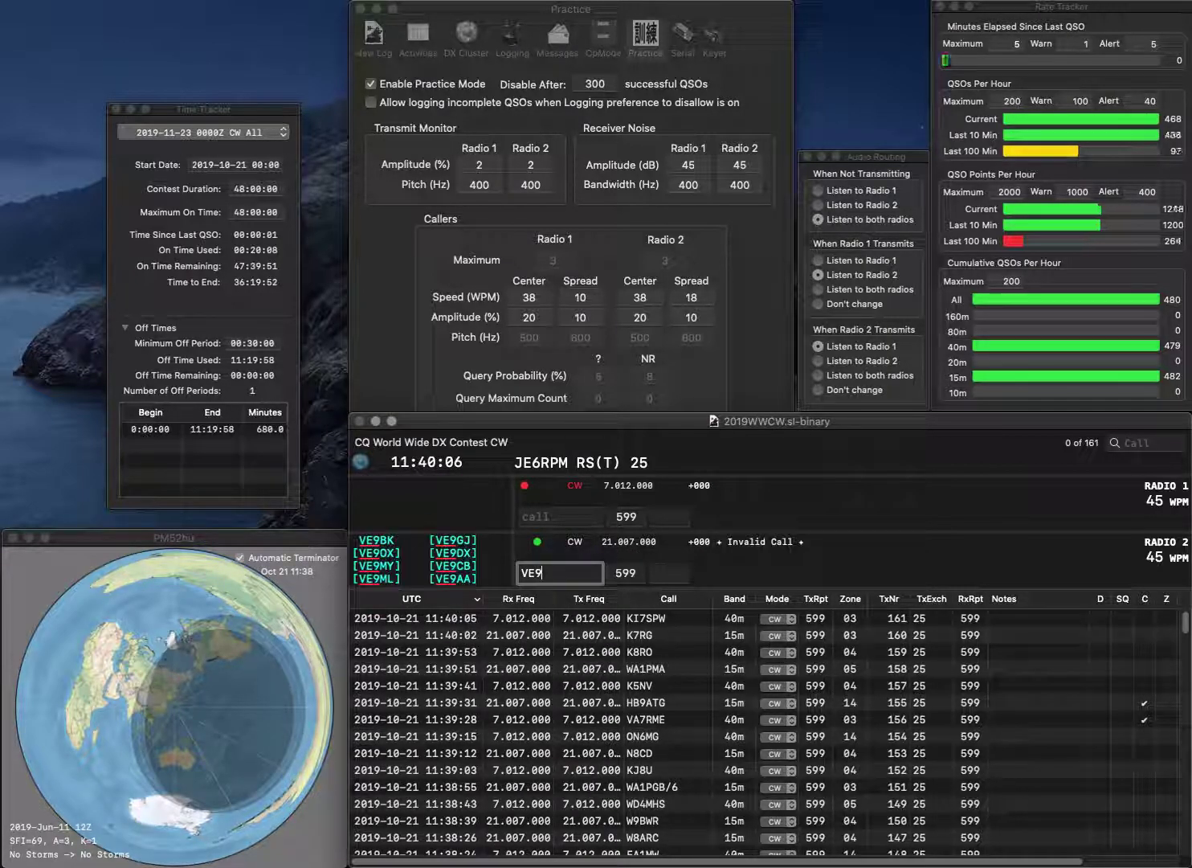
key(Return)
text(AC9KW)
key(Return)
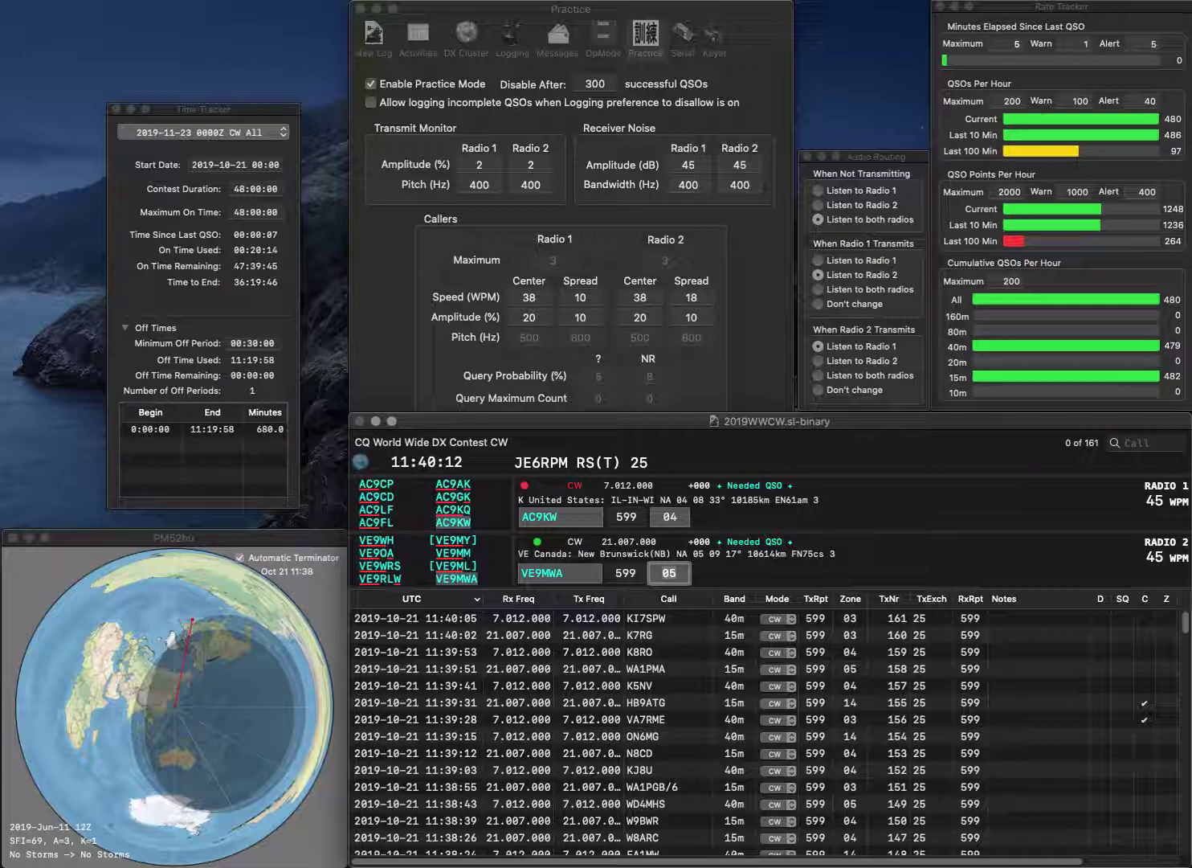
key(Return)
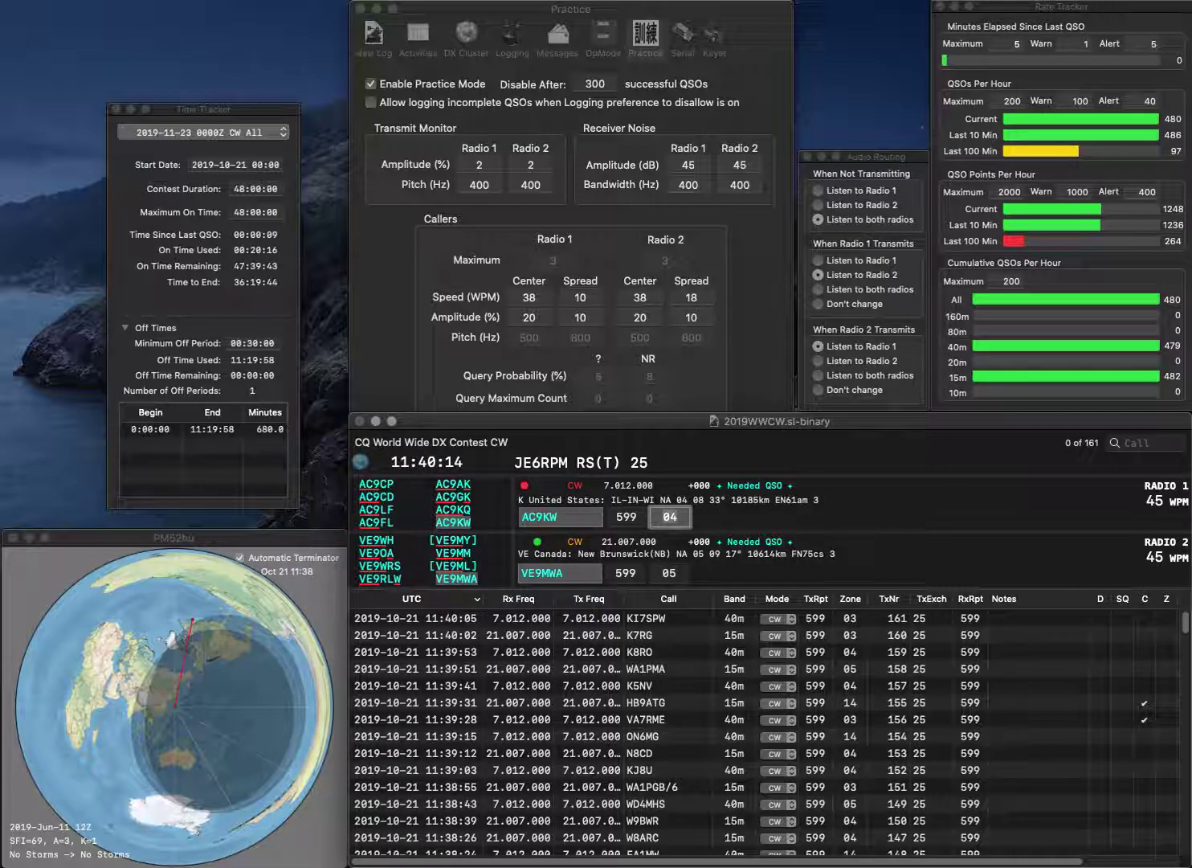
key(Return)
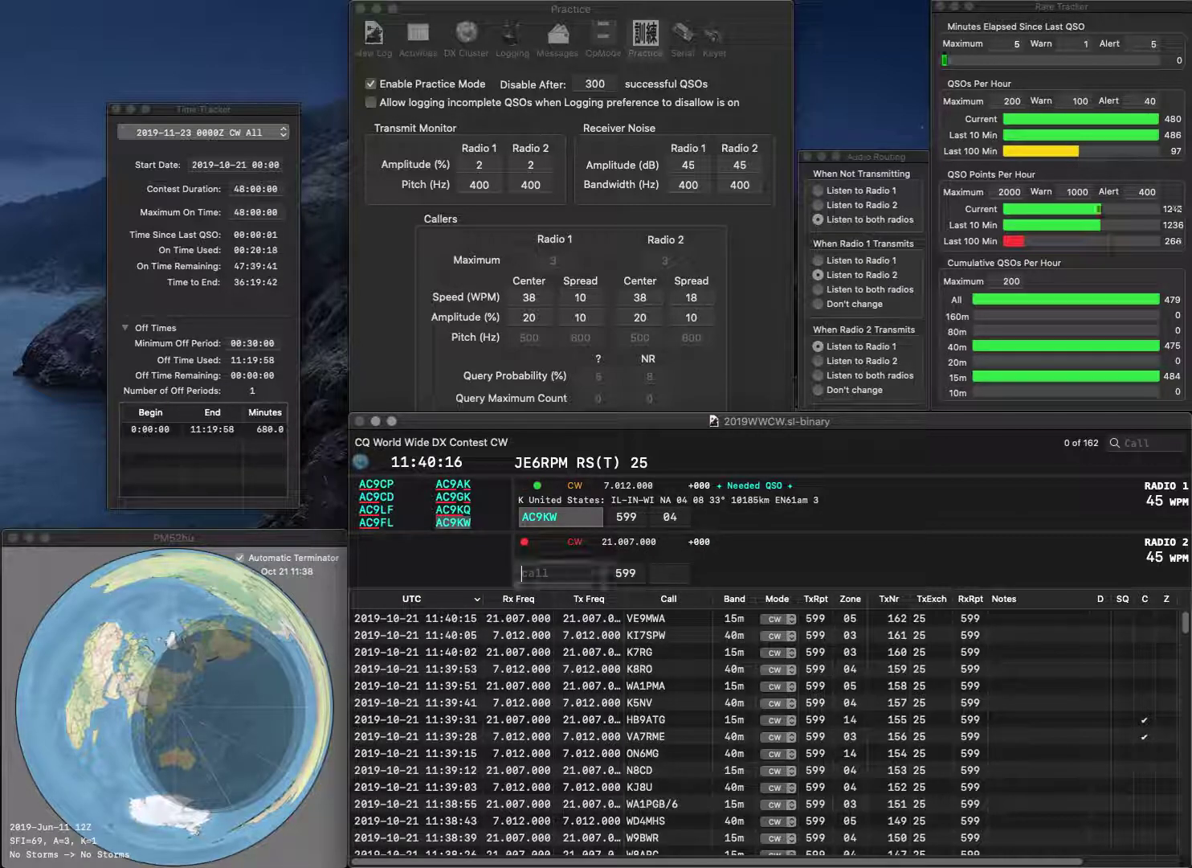
Log WS4WW on Radio 2 with zone 05 and SE7Q on Radio 1 with zone 14
text(WS)
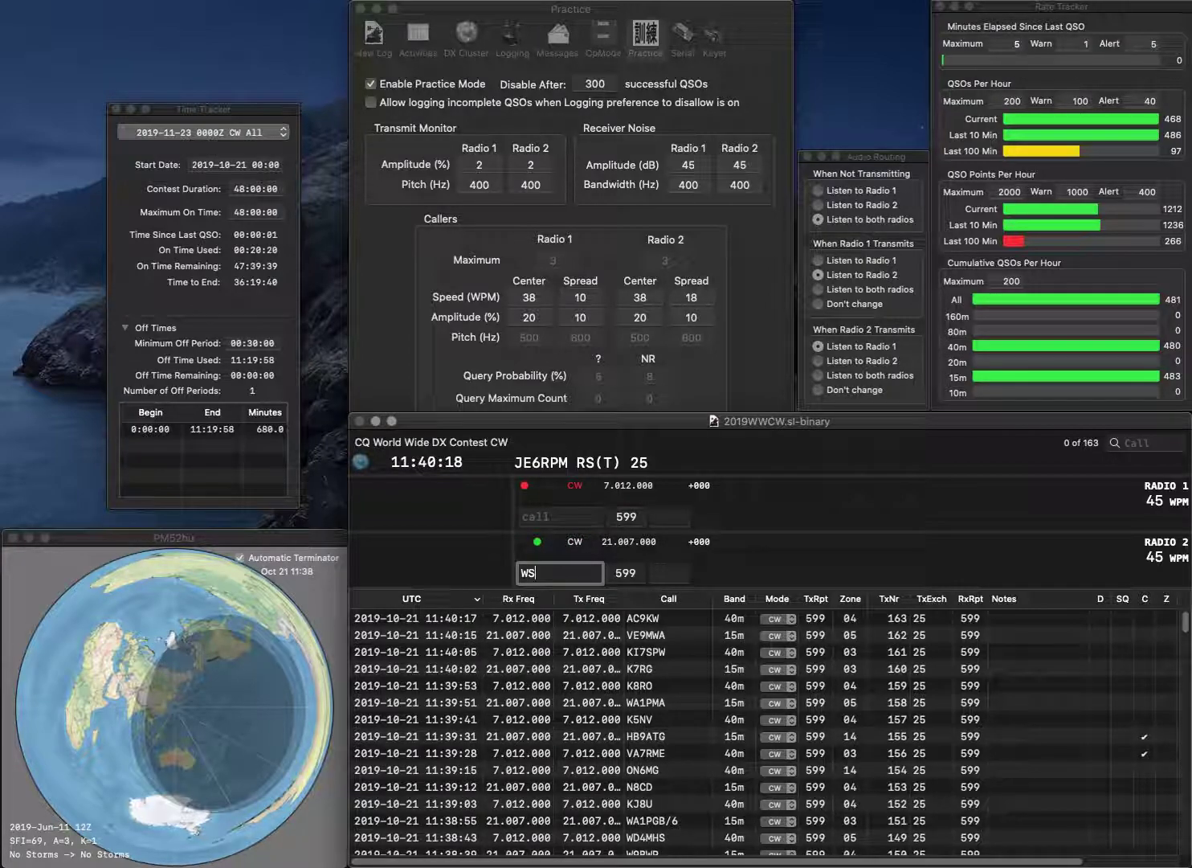
text(4WW)
key(Return)
text(SE7Q)
key(Return)
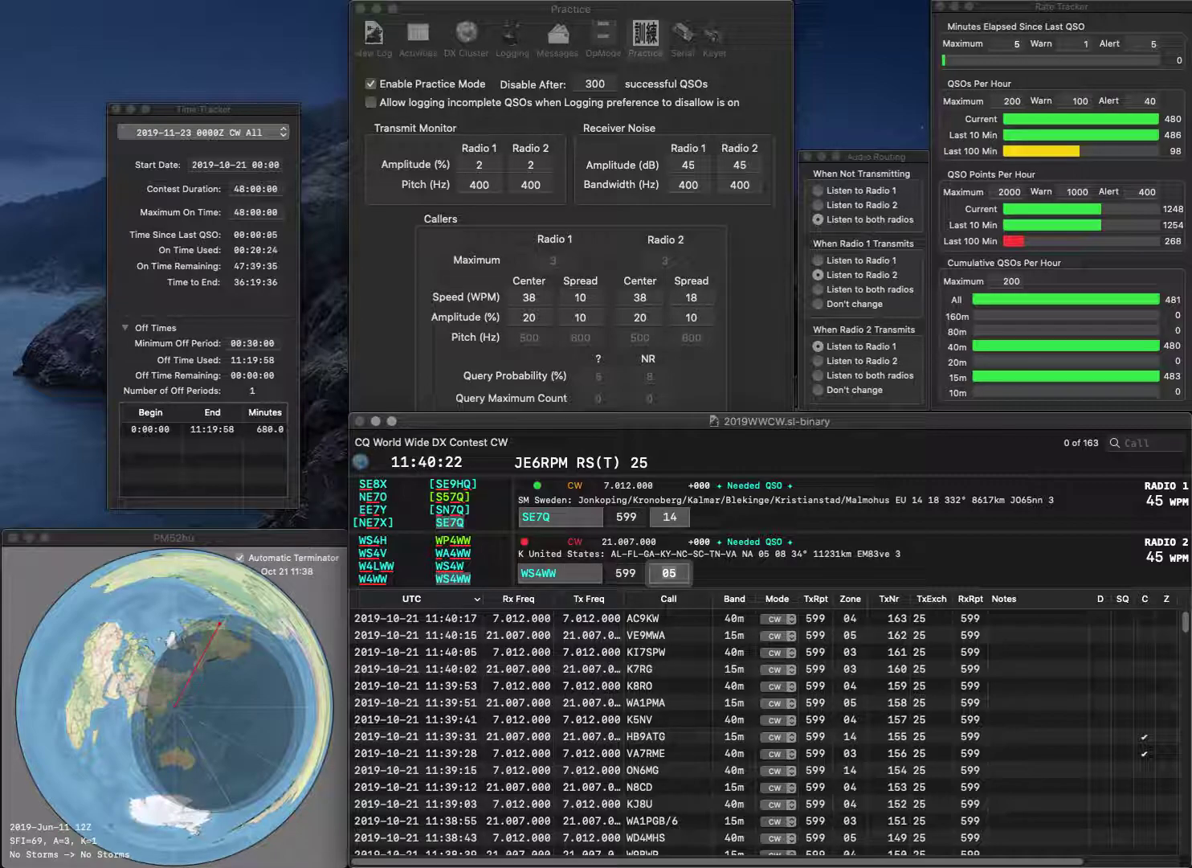
key(Return)
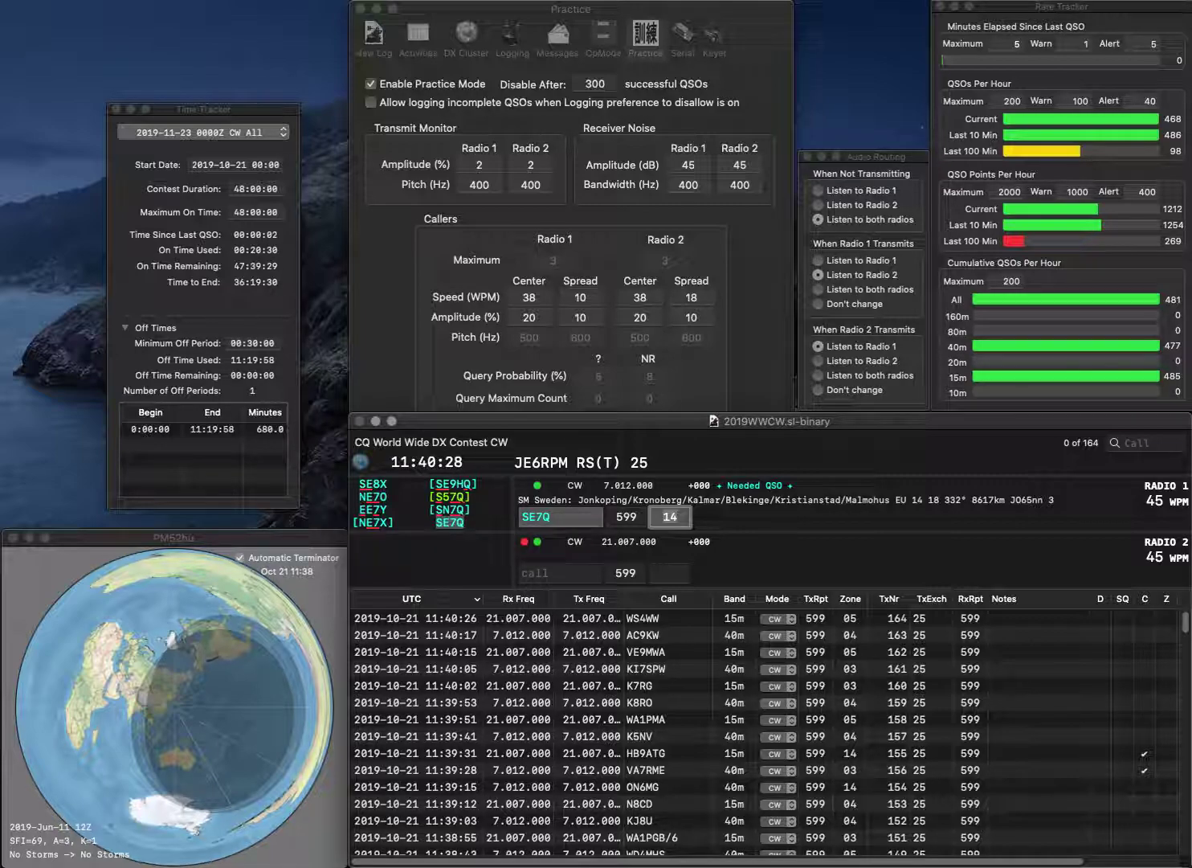
key(Return)
Log R8TT on Radio 2 with zone 16 and ED9K on Radio 1 with zone 33
text(R8TT)
key(Return)
text(ED9K)
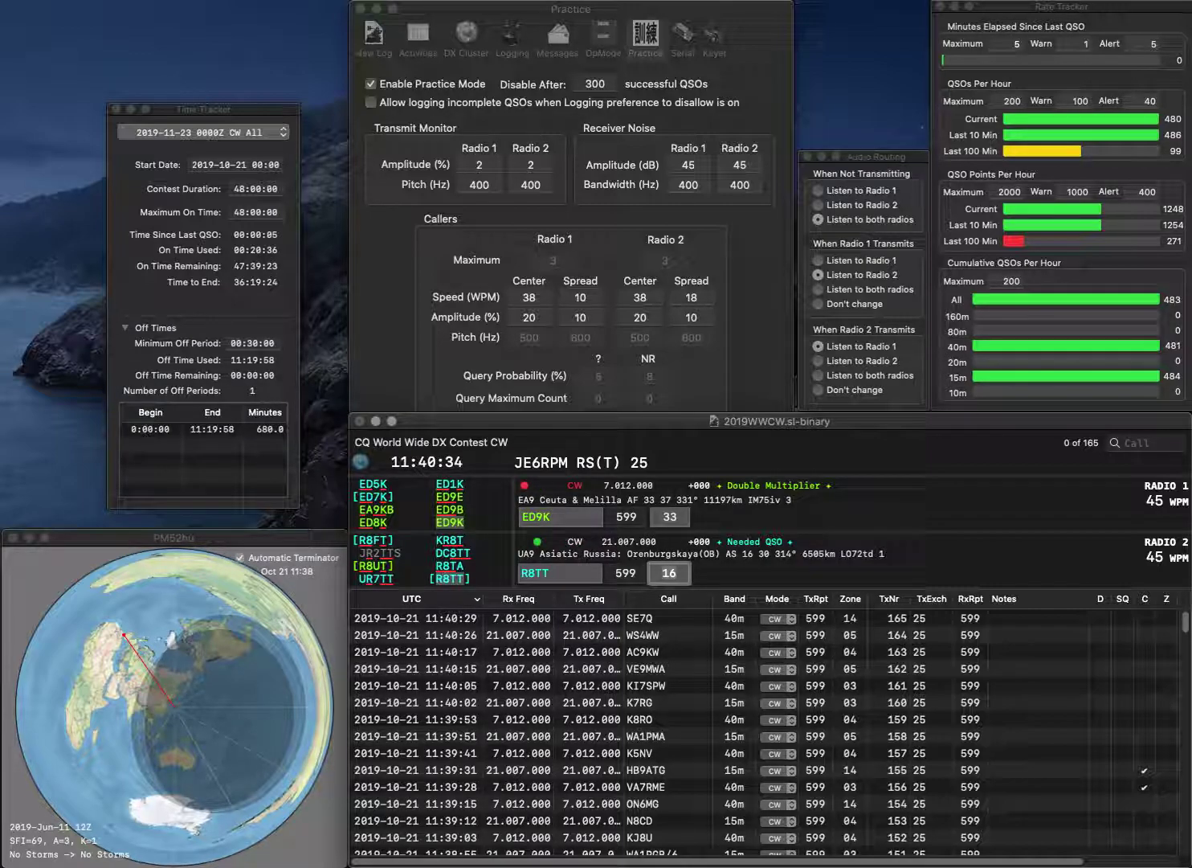
key(Return)
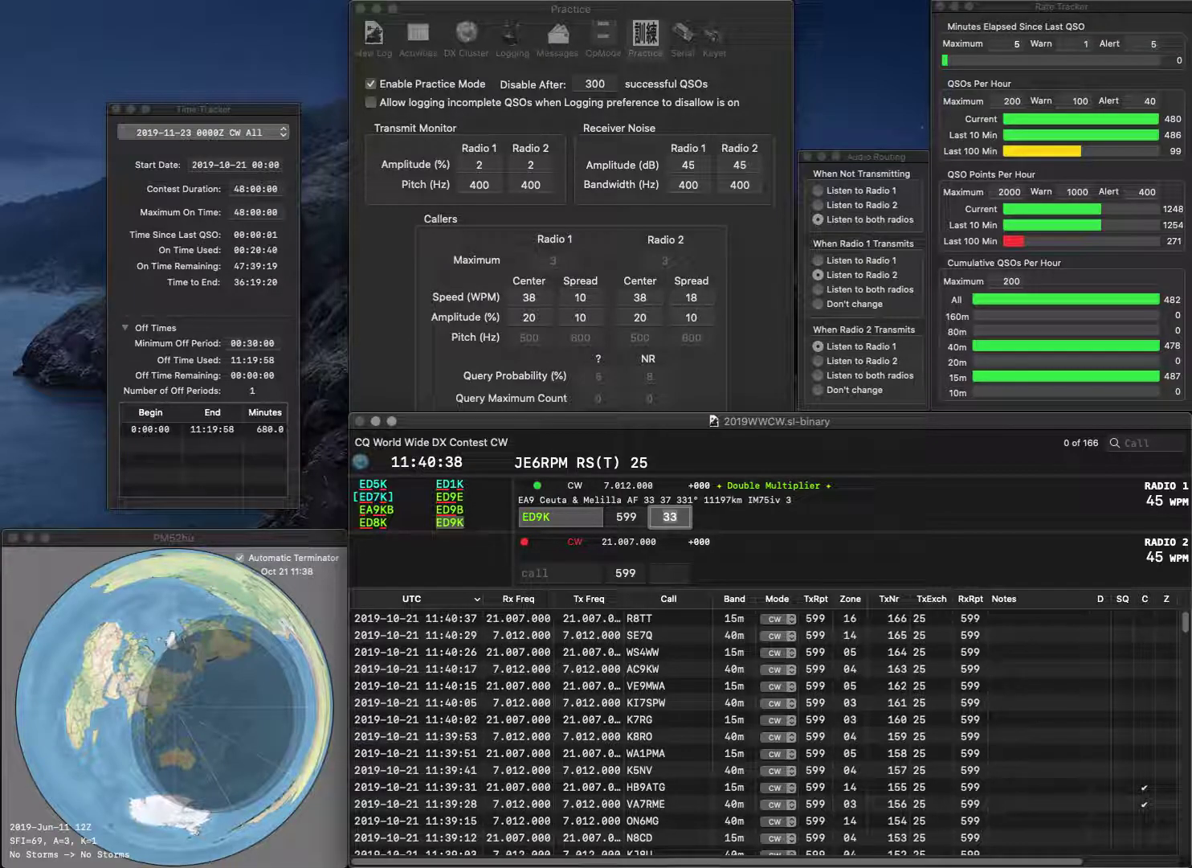
key(Return)
Enter and send the call DL9SB on Radio 2 and the partial call 5R on Radio 1
text(DL9SB)
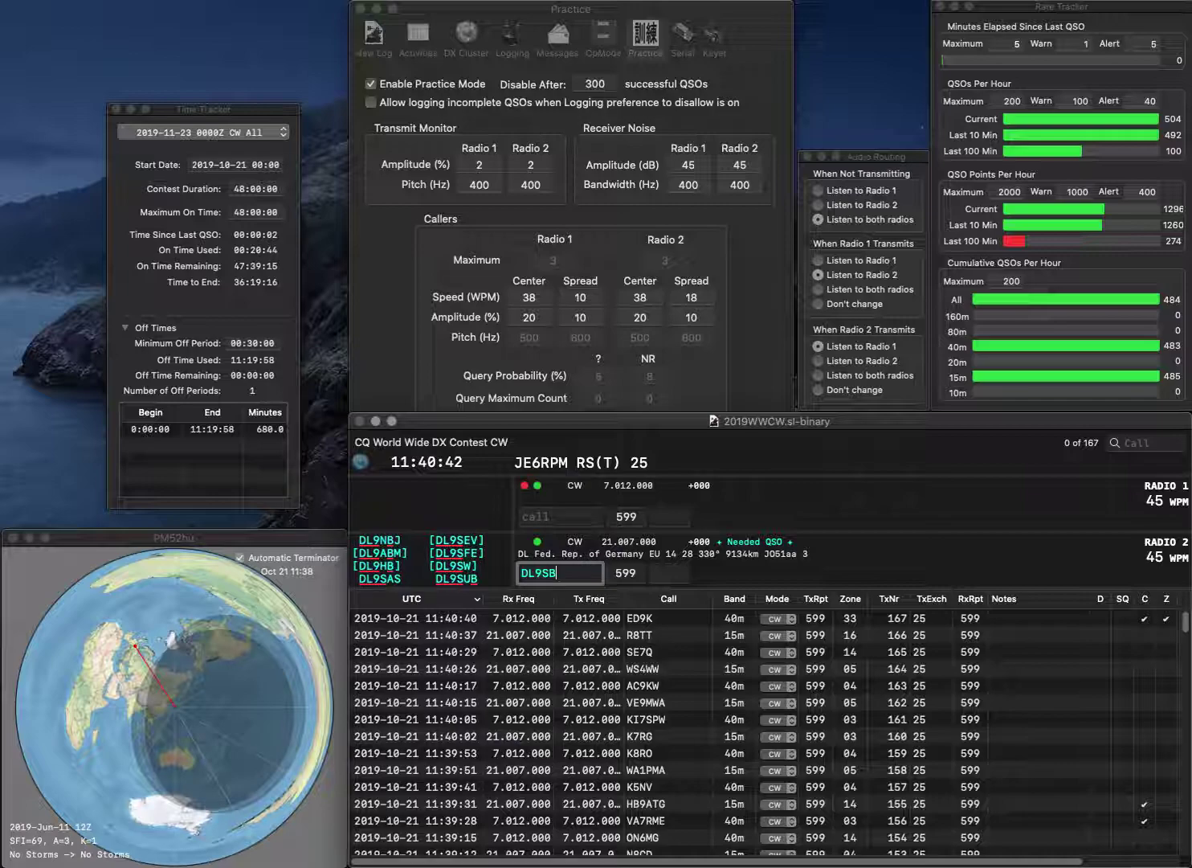
key(Return)
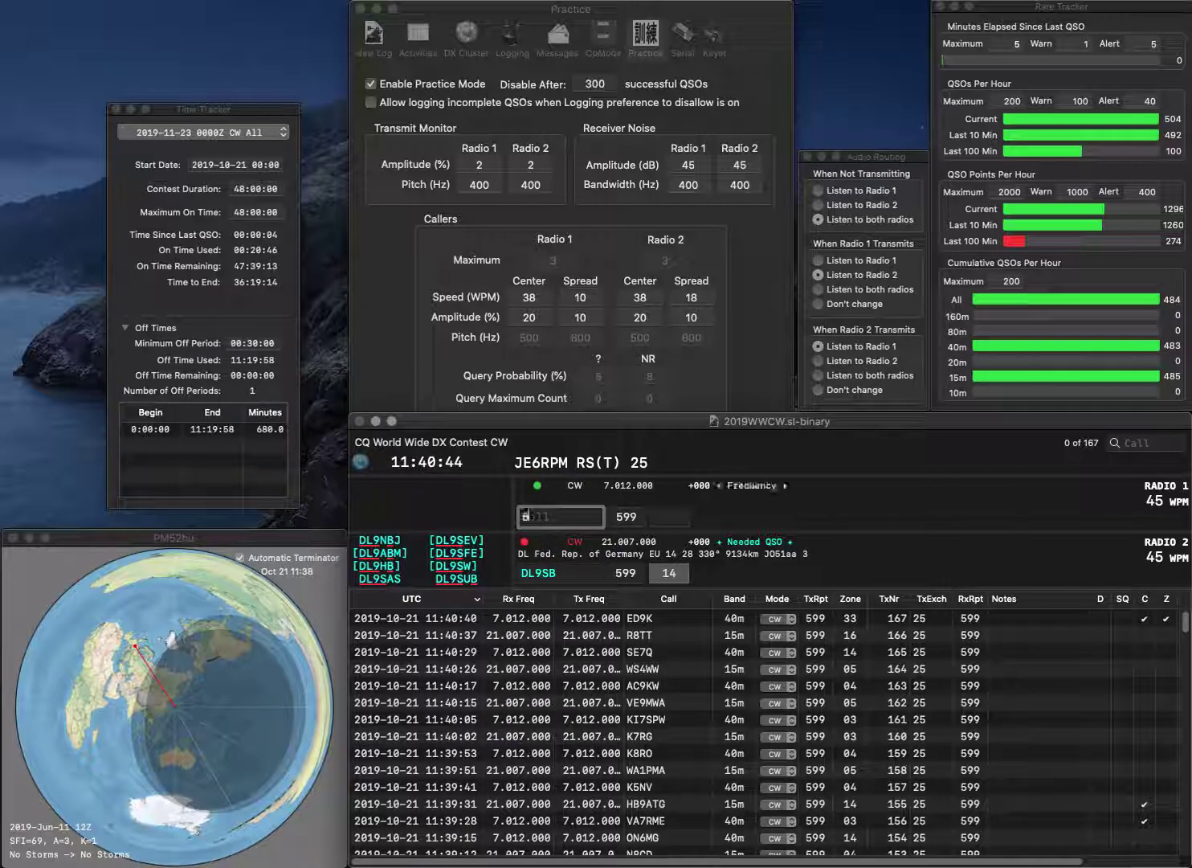
text(5R)
key(Return)
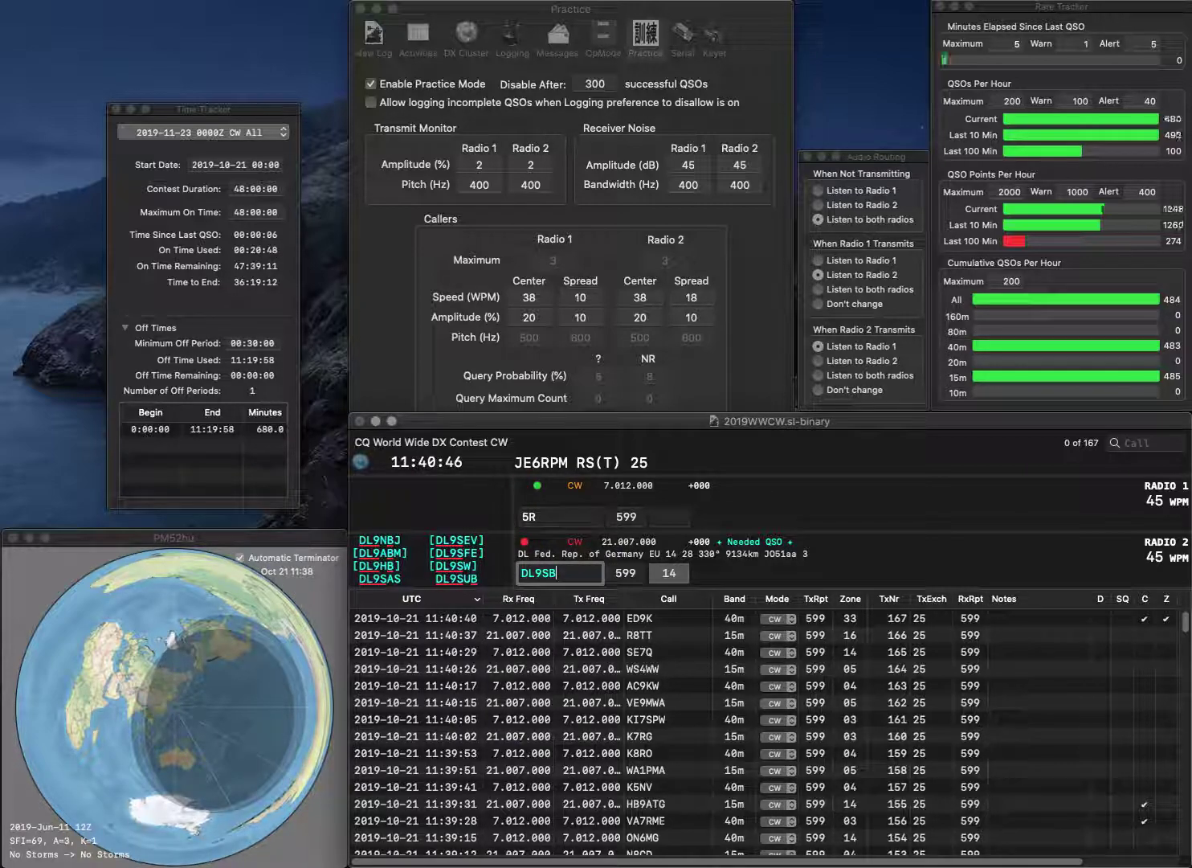
Correct the Radio 2 call to DL9HB and send it again
key(BackSpace)
key(BackSpace)
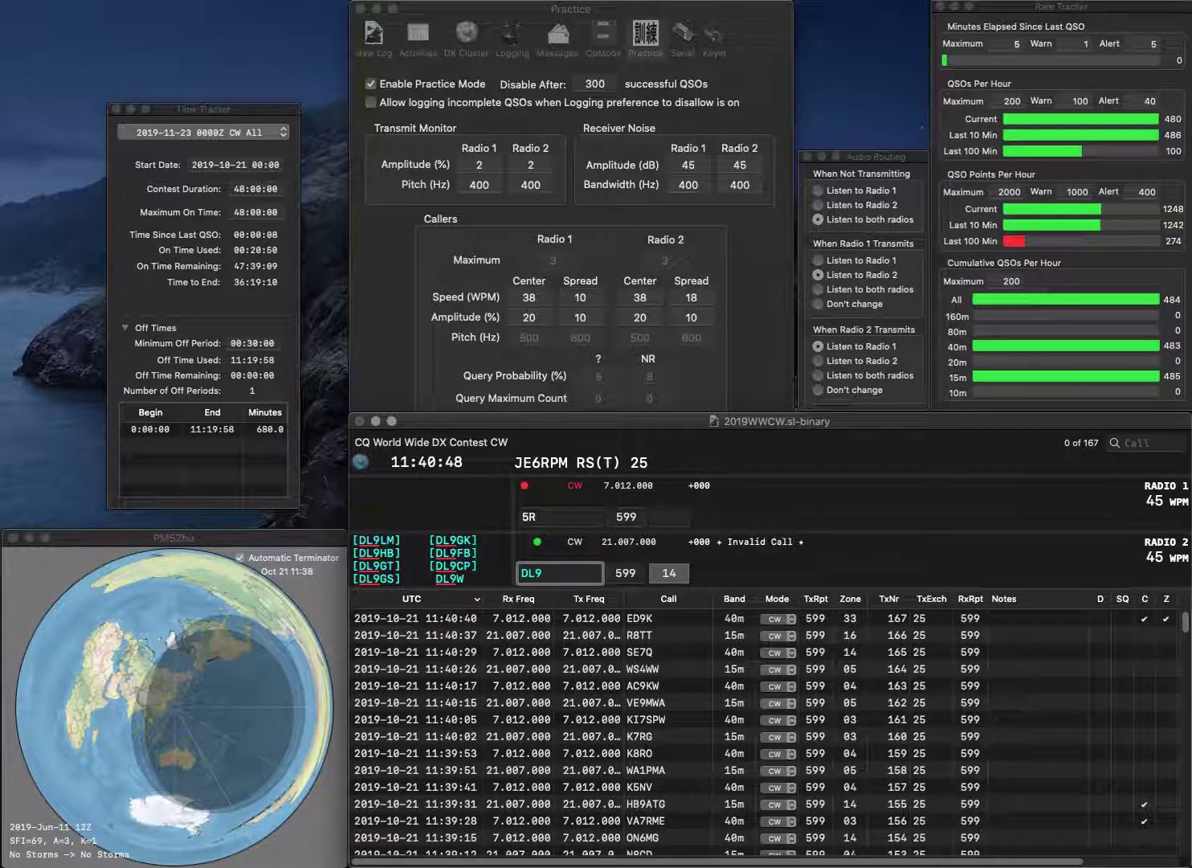
text(HB)
key(Return)
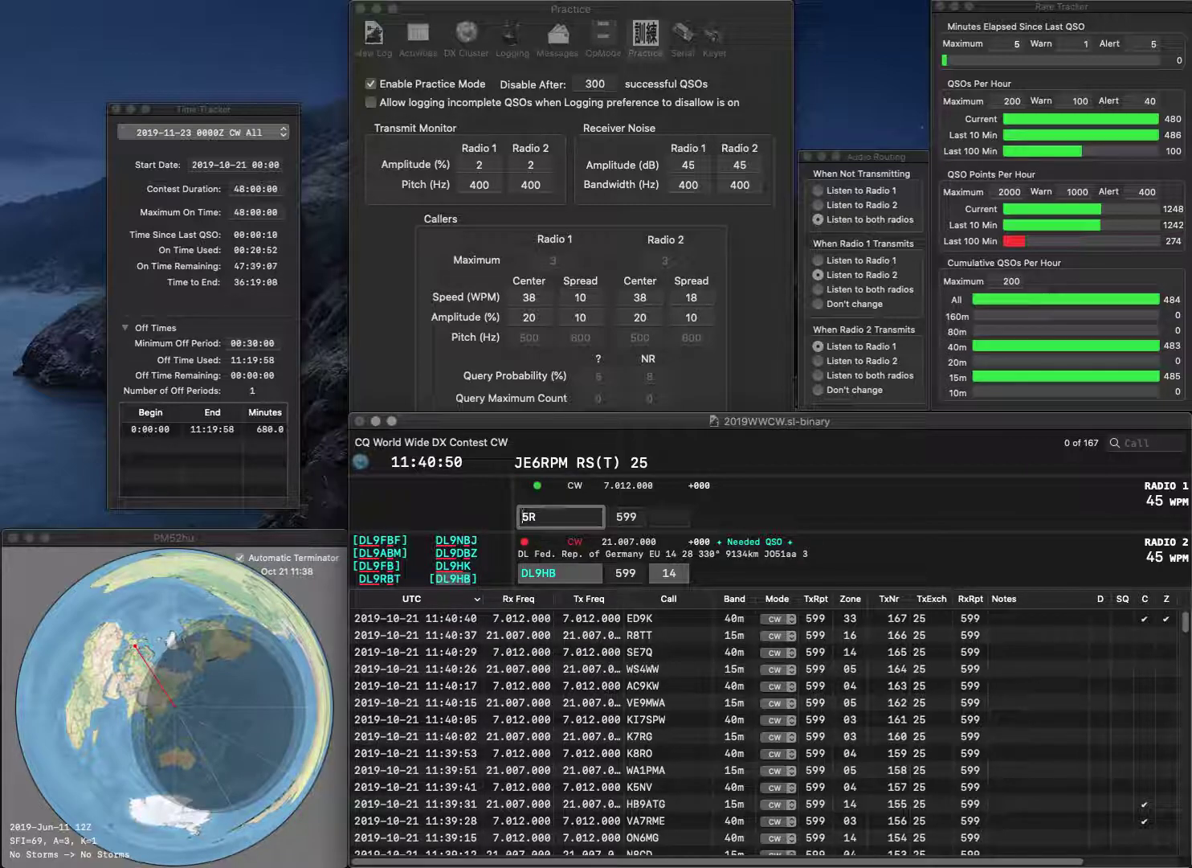
Complete the Radio 1 call as UW5RG, and log DL9HB with zone 14 and UW5RG with zone 16
text(G)
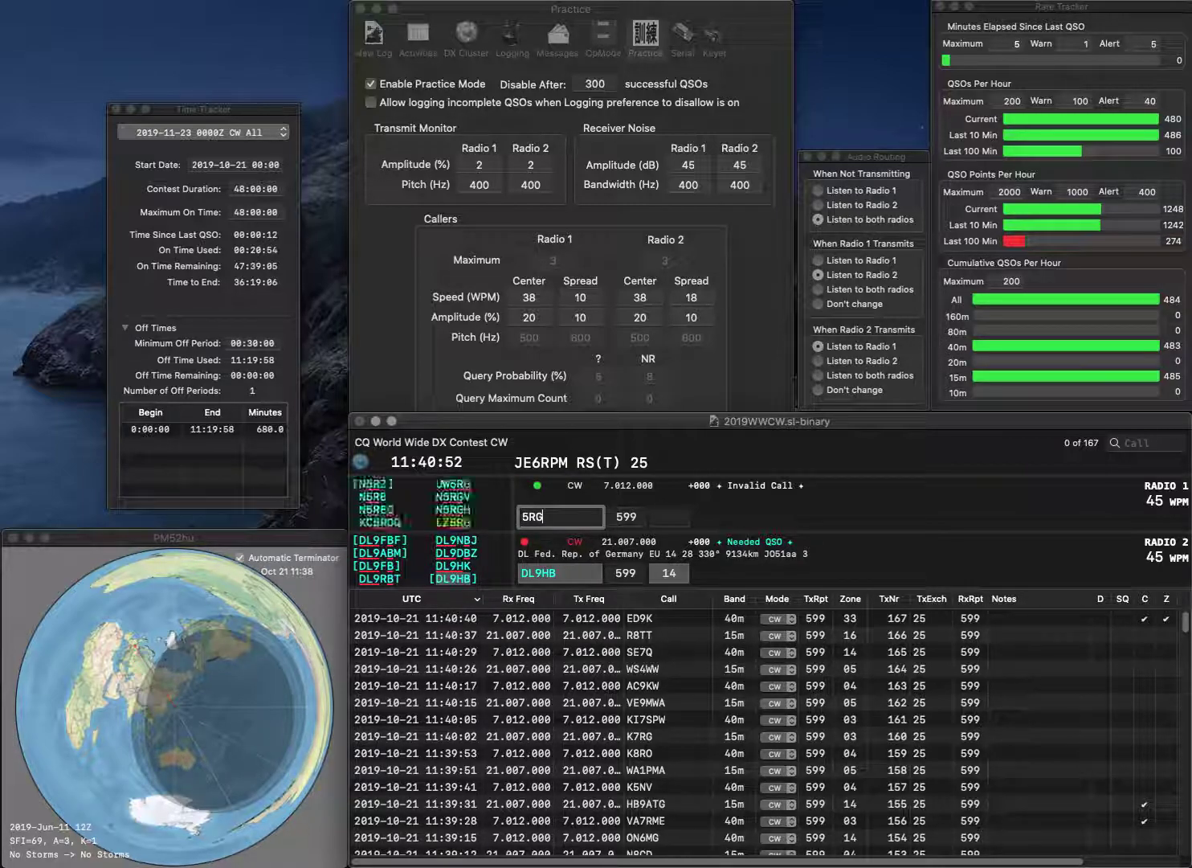
key(Home)
text(UW)
key(Return)
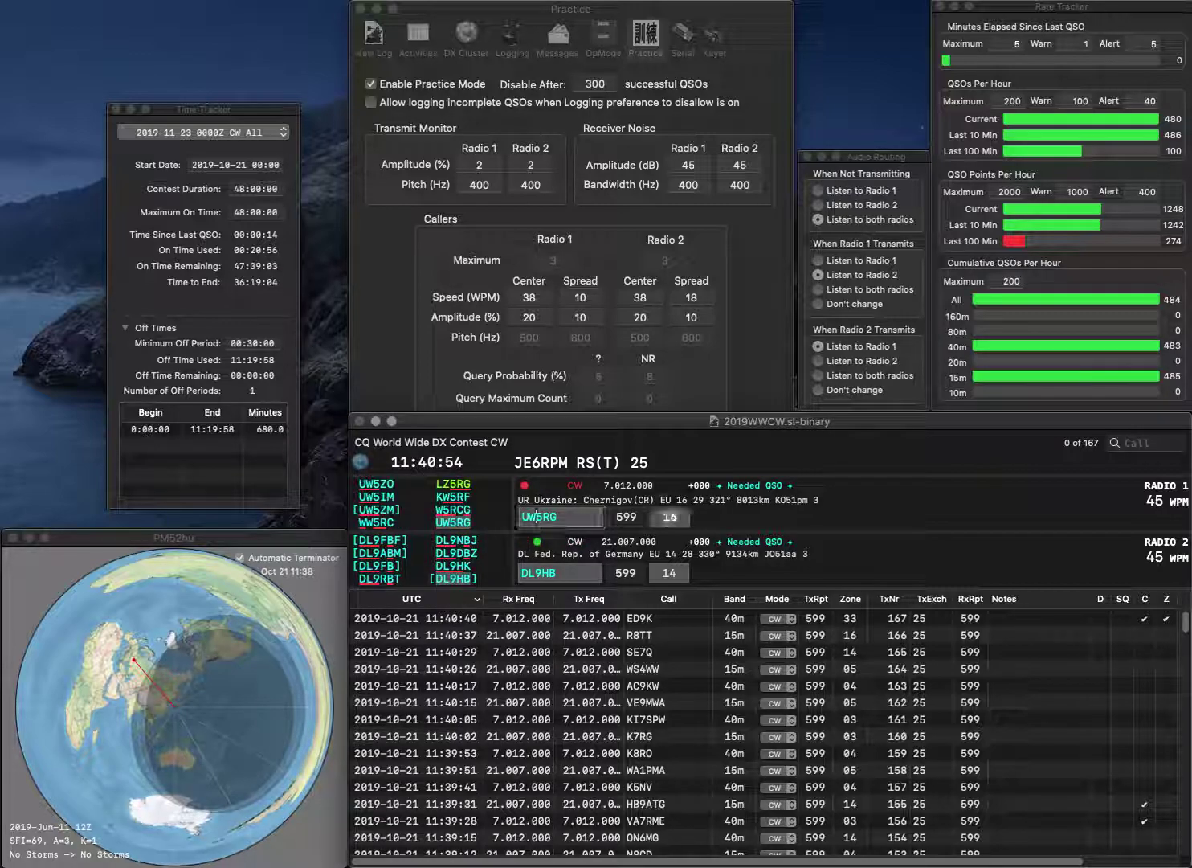
key(Return)
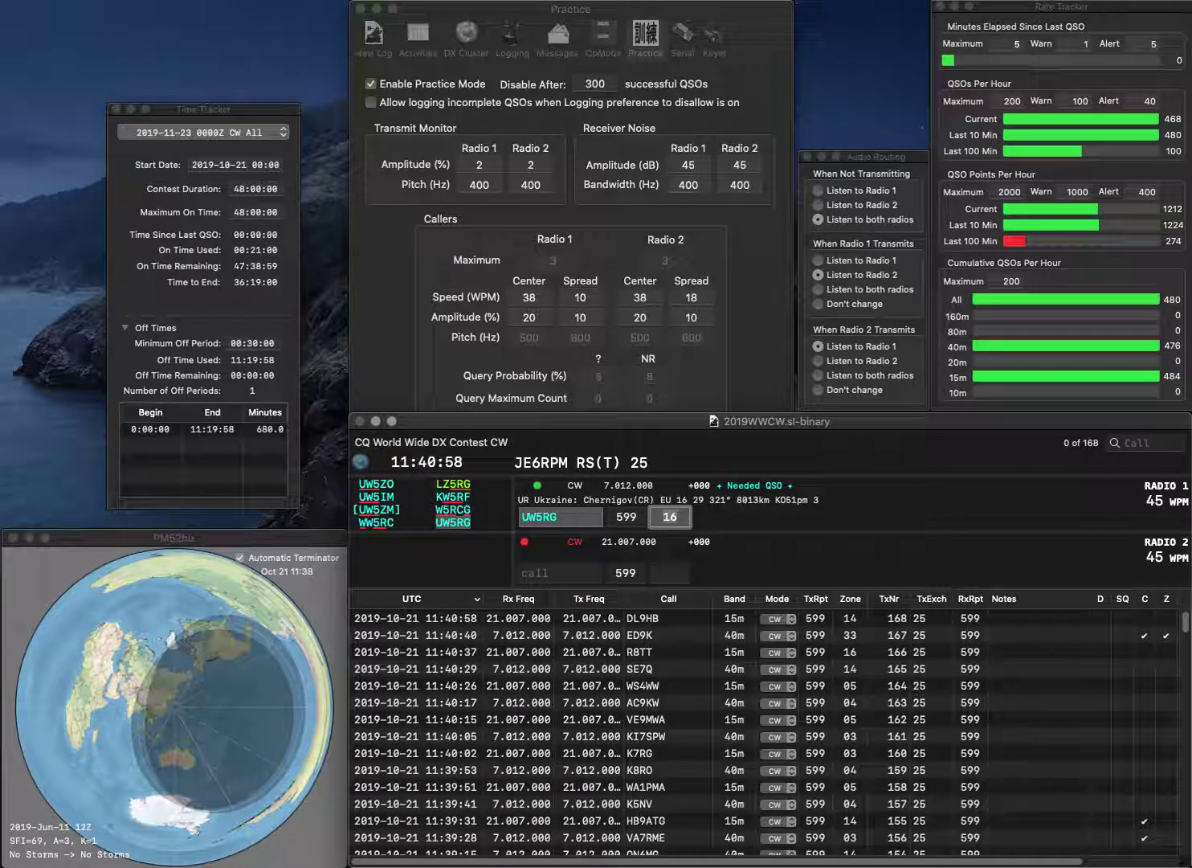
key(Return)
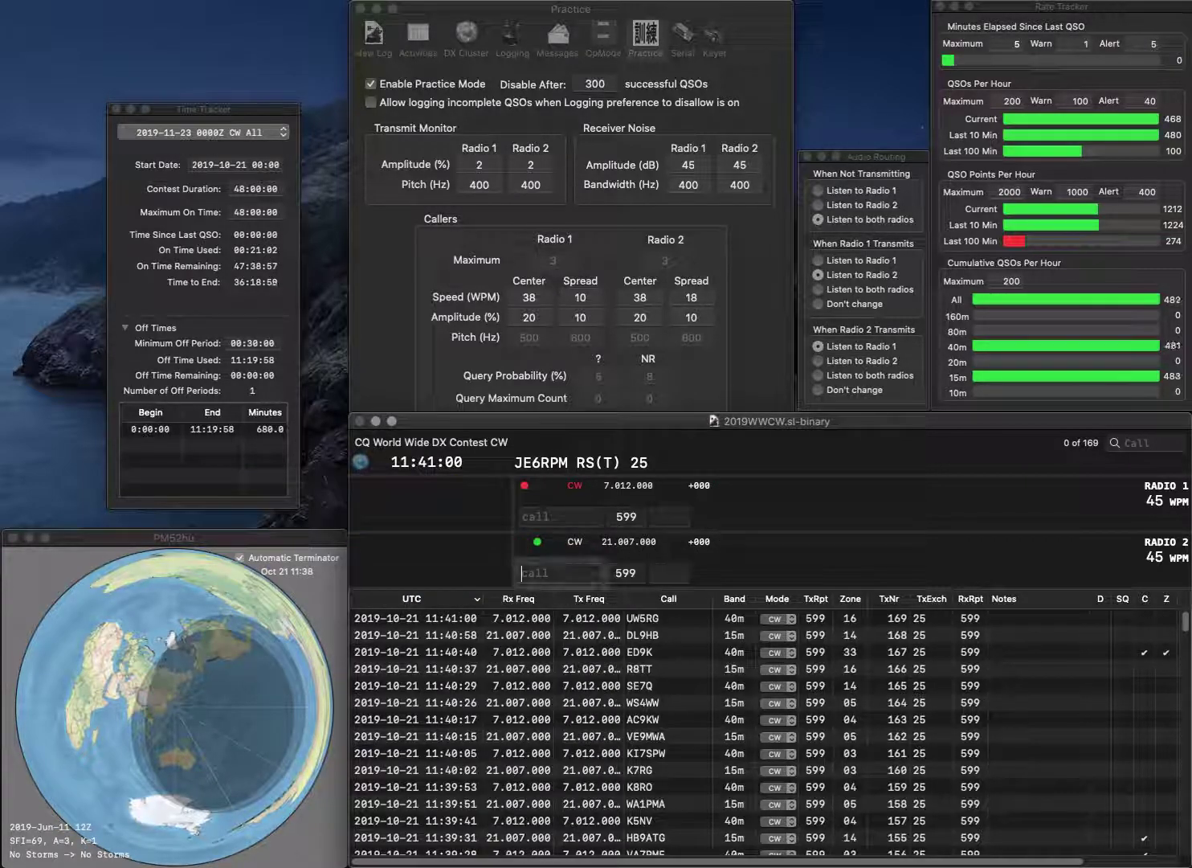
Log PA2CVD on Radio 2 with zone 14 and AA6JJ on Radio 1 with zone 03
text(PA2CVD)
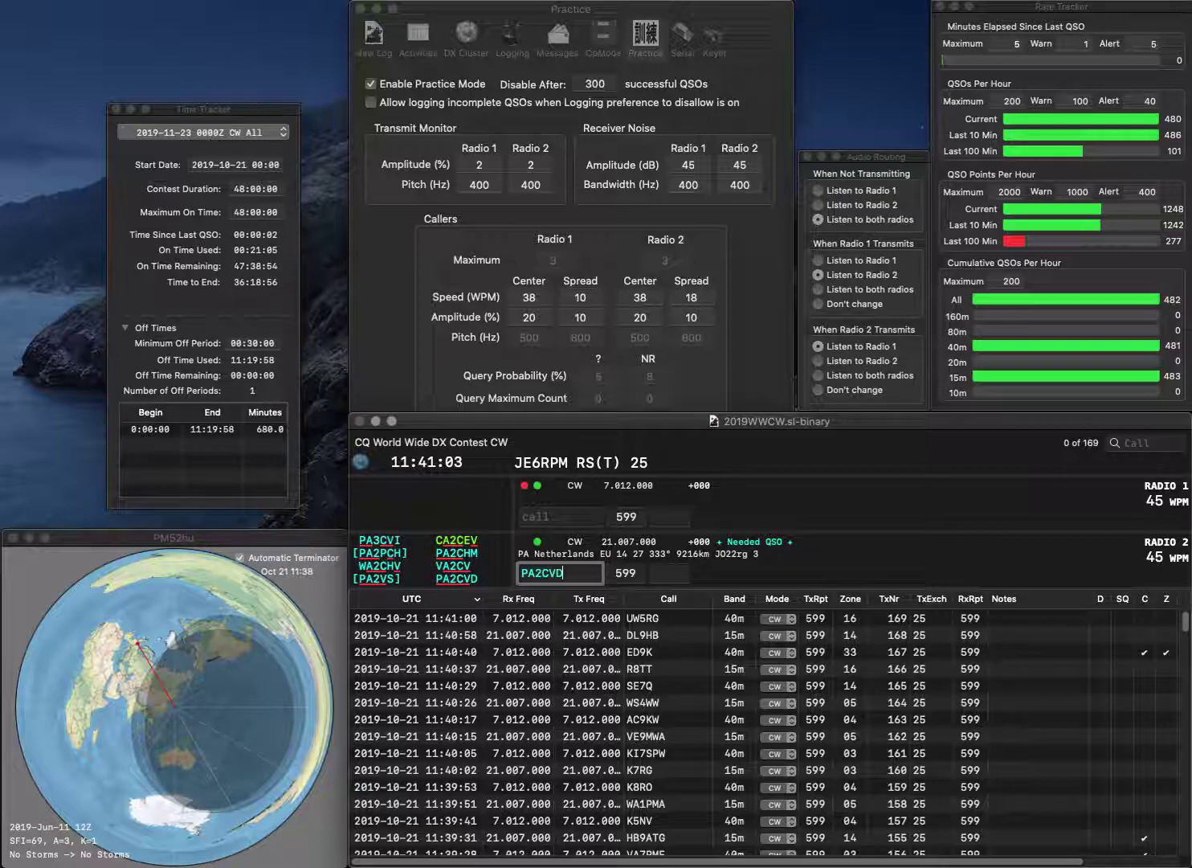
key(Return)
text(AA6JJ)
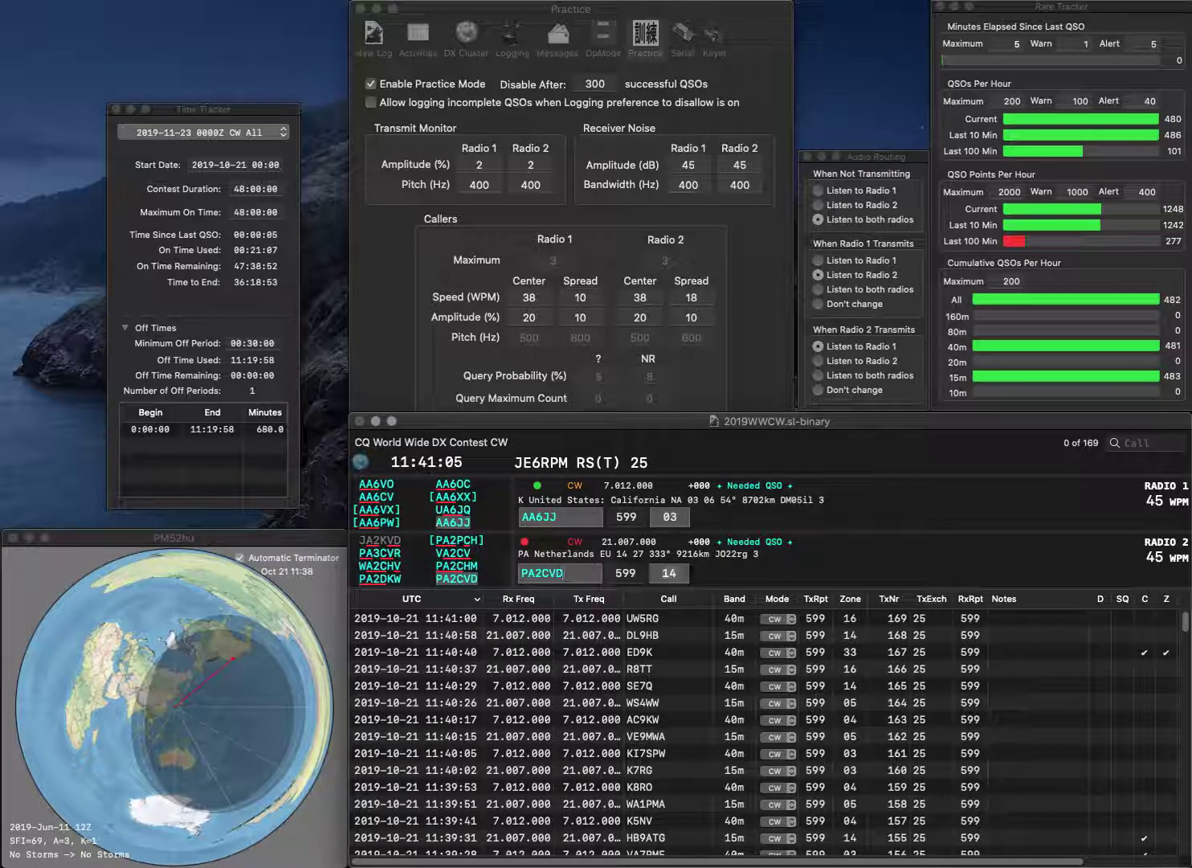
key(Tab)
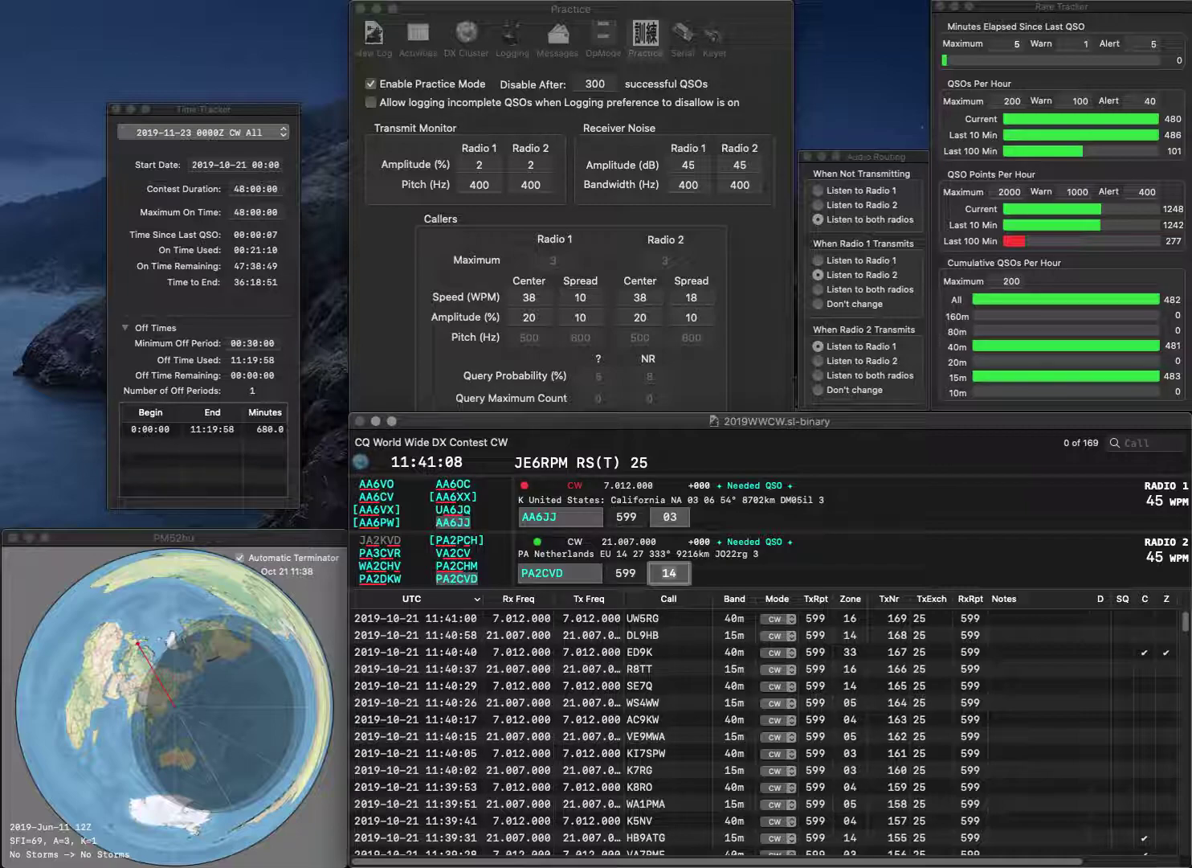
key(Return)
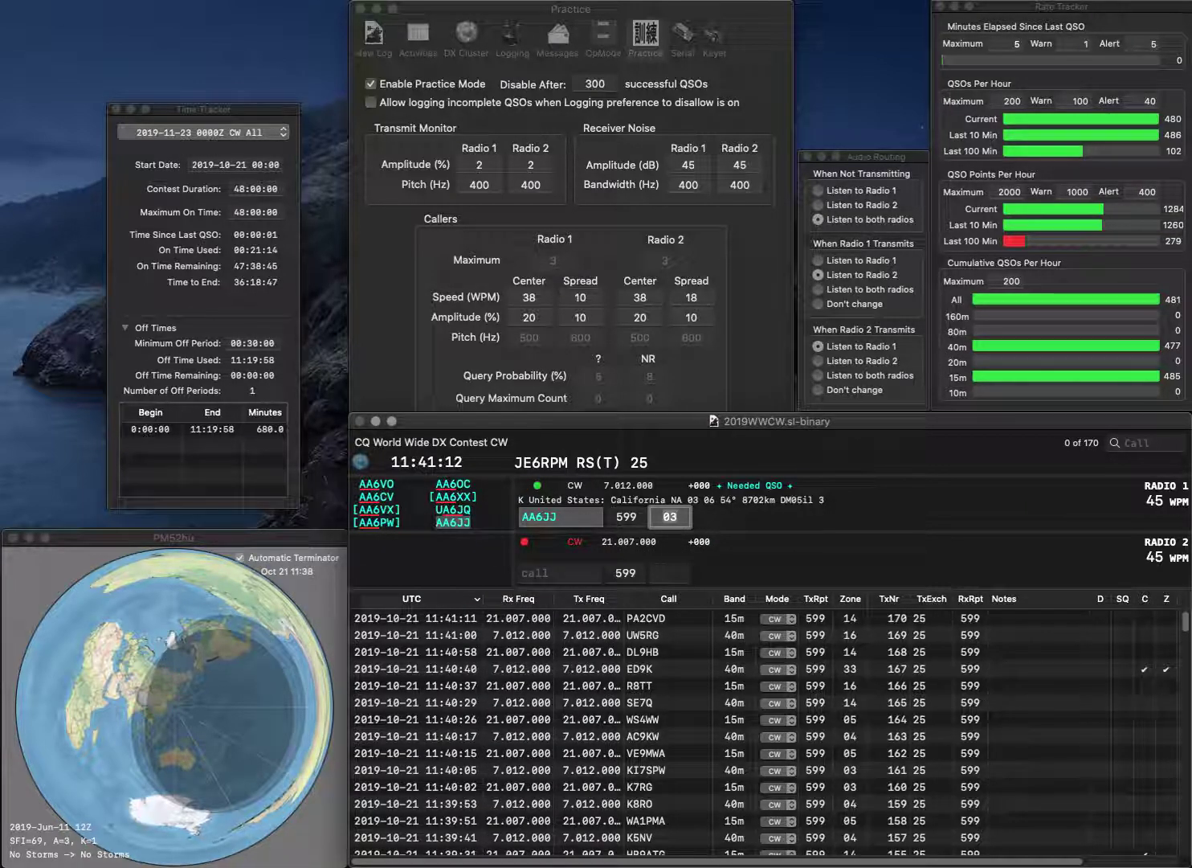
key(Return)
Enter and send the partial calls 0ZDU on Radio 2 and 5SEK on Radio 1
text(0ZDU)
key(Return)
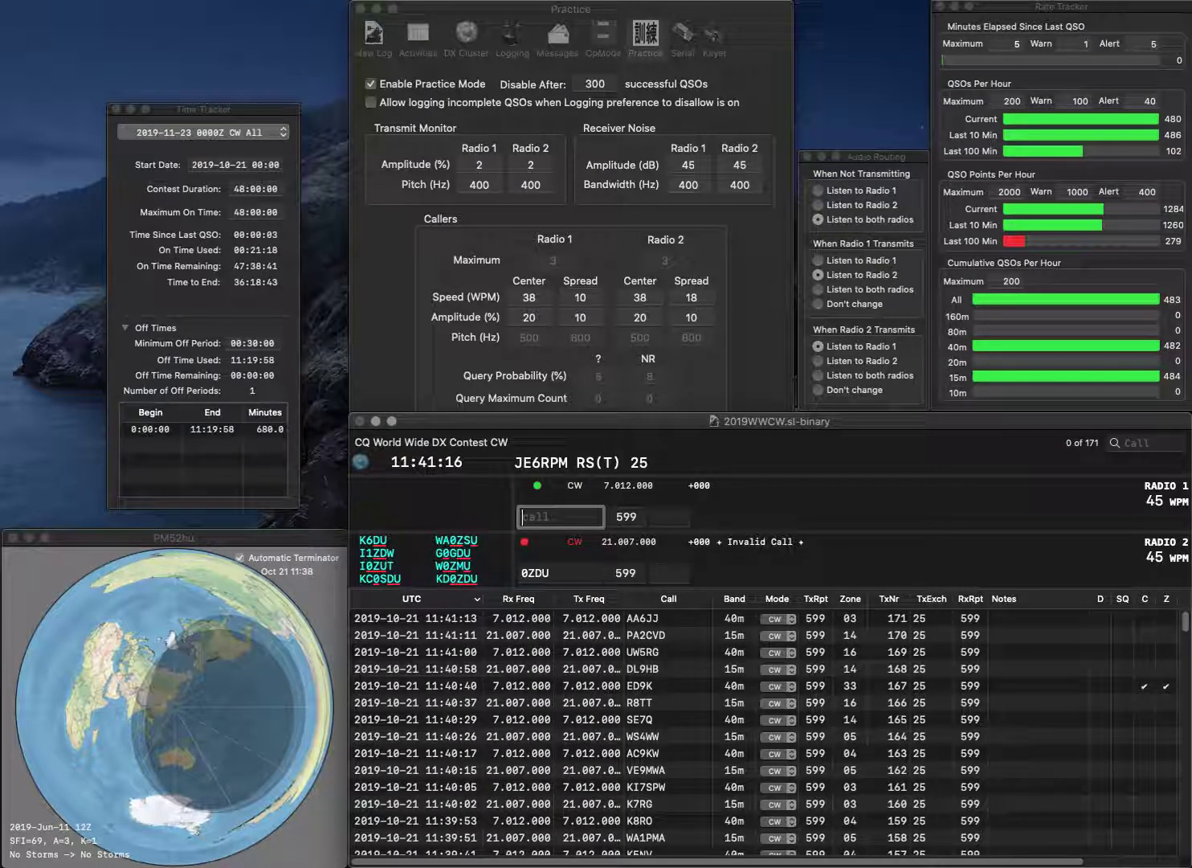
text(5SEK)
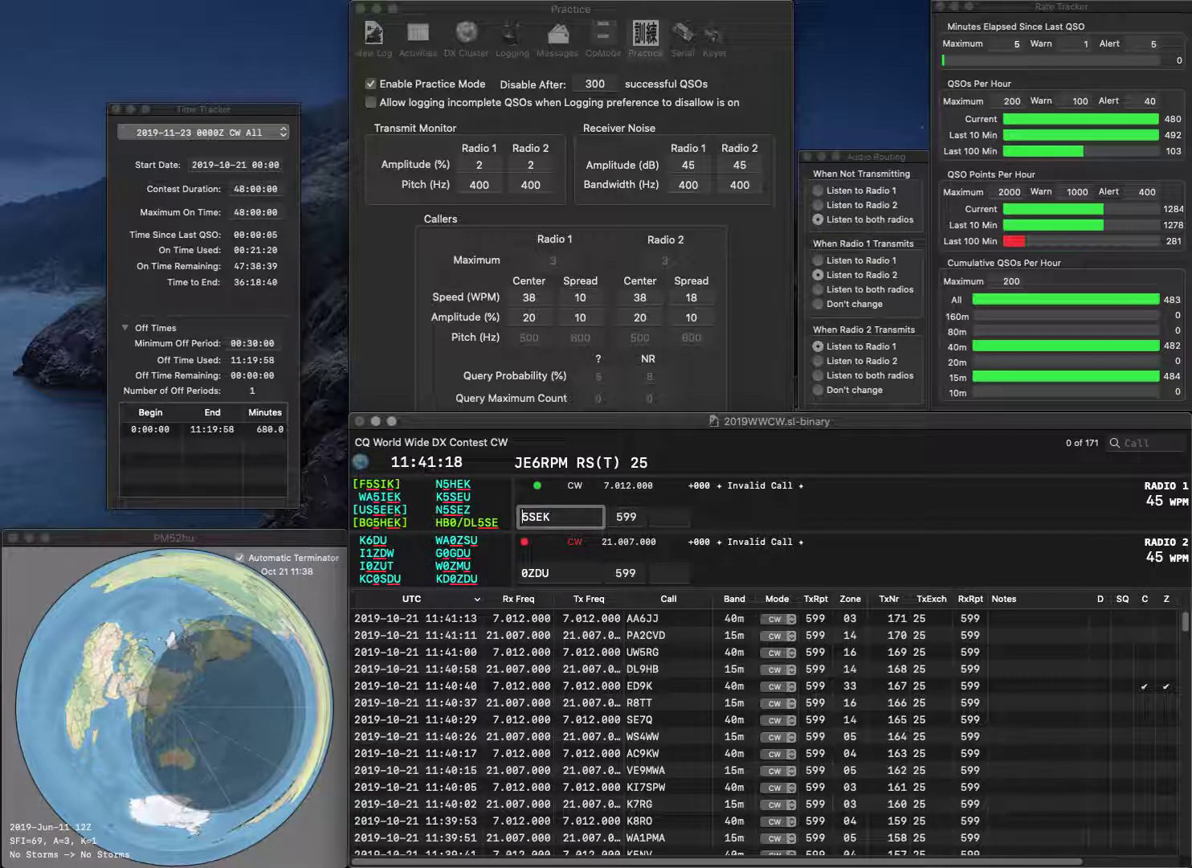
key(Return)
text(HS)
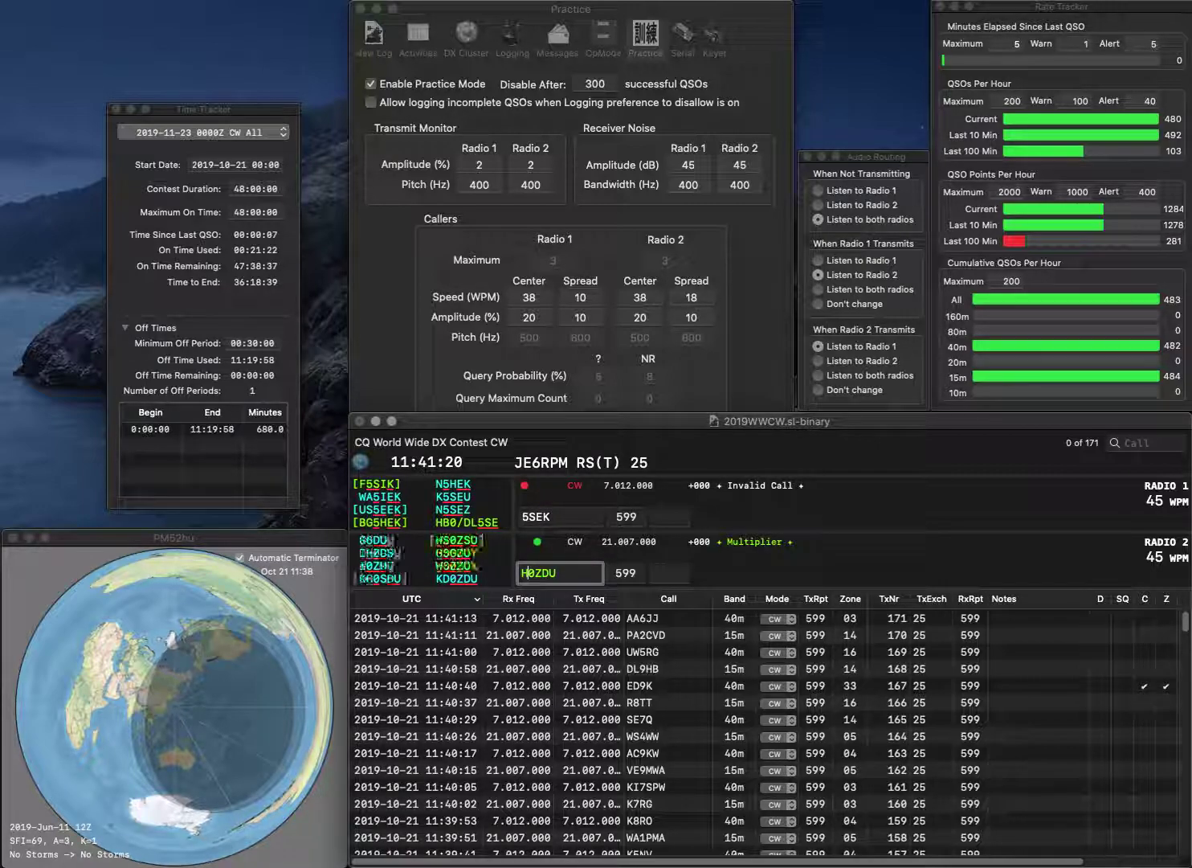
key(Delete)
key(Delete)
text(NV)
key(Return)
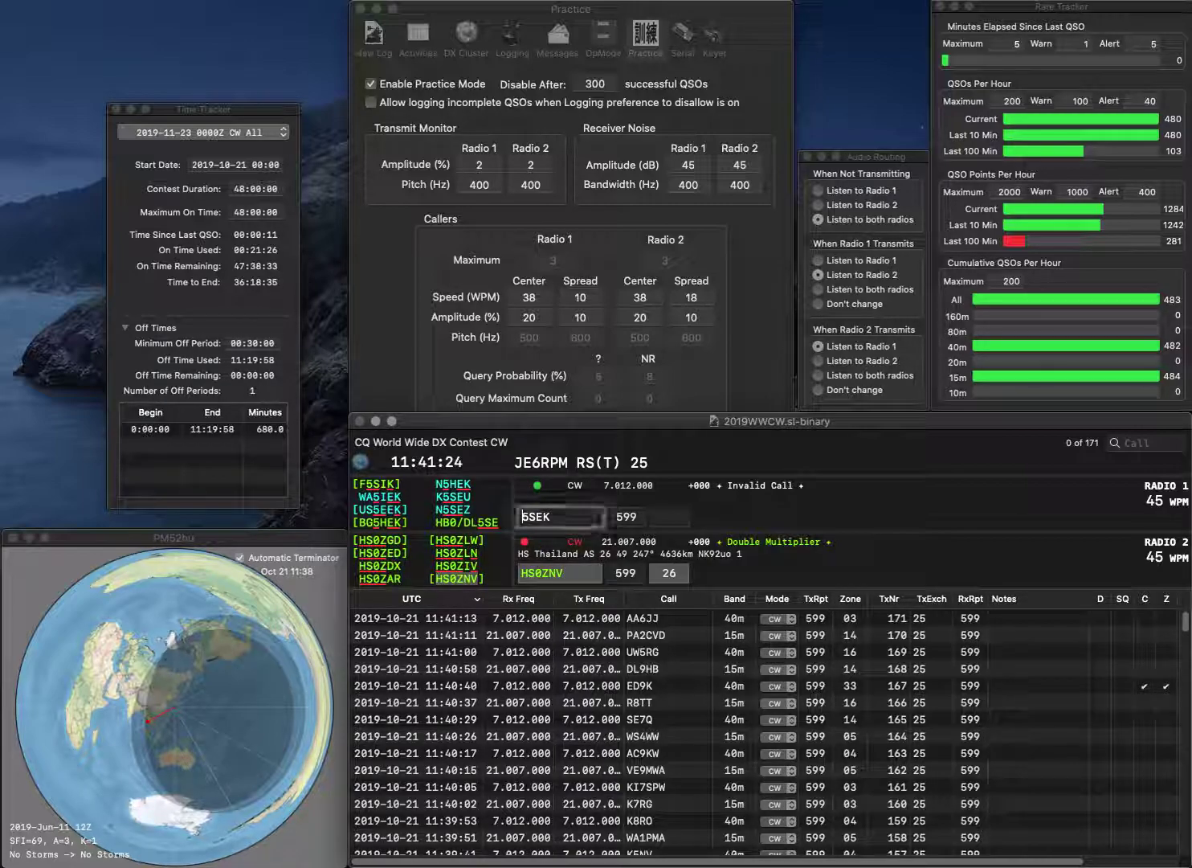
text(N)
key(Return)
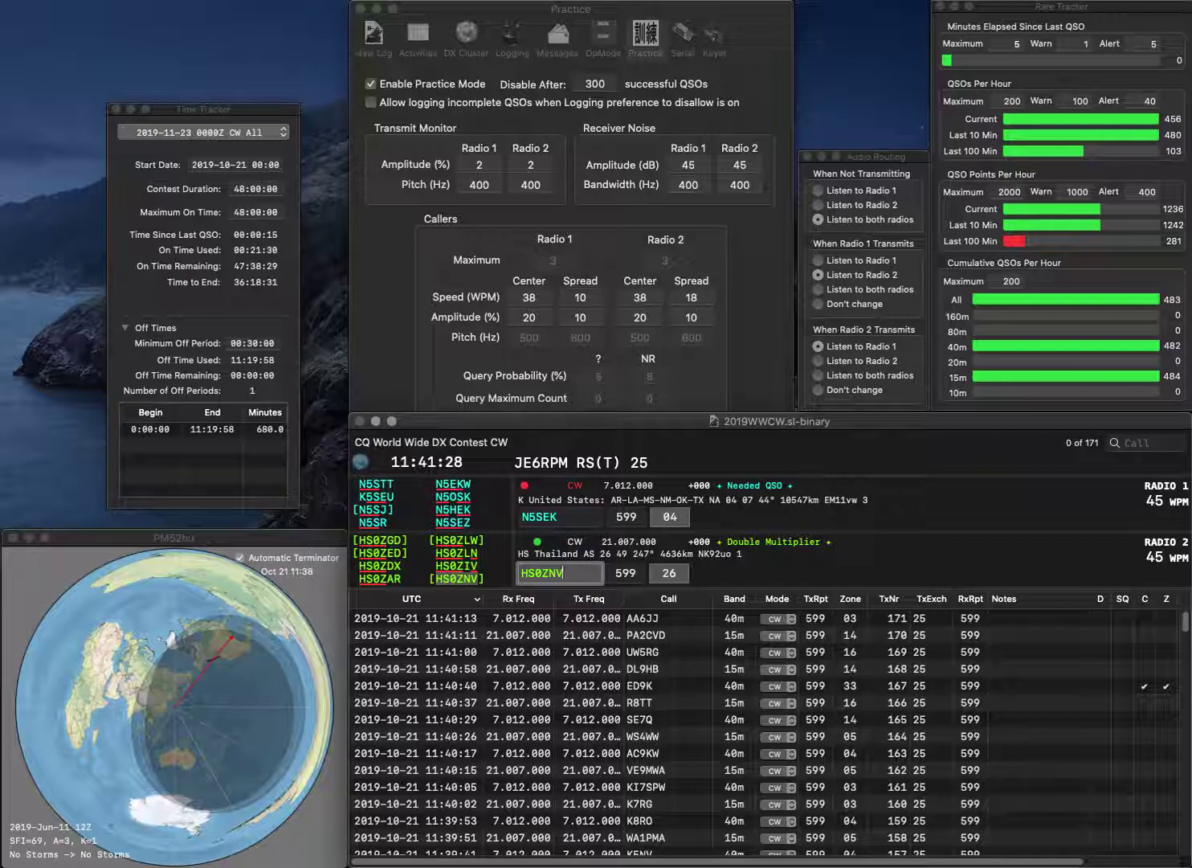
key(Tab)
key(Return)
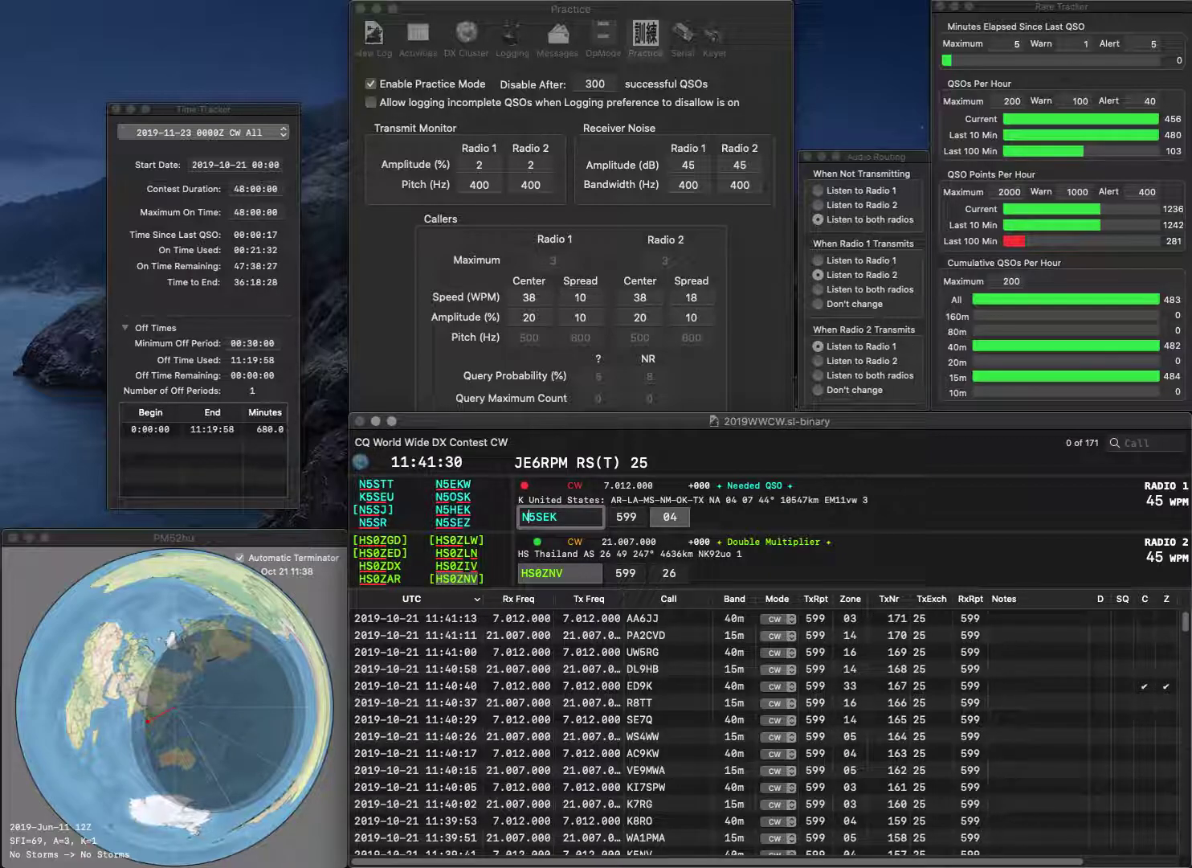
Change the Radio 1 call to BD5SEK and send it, and enter and send the partial call PP on Radio 2
text(N5)
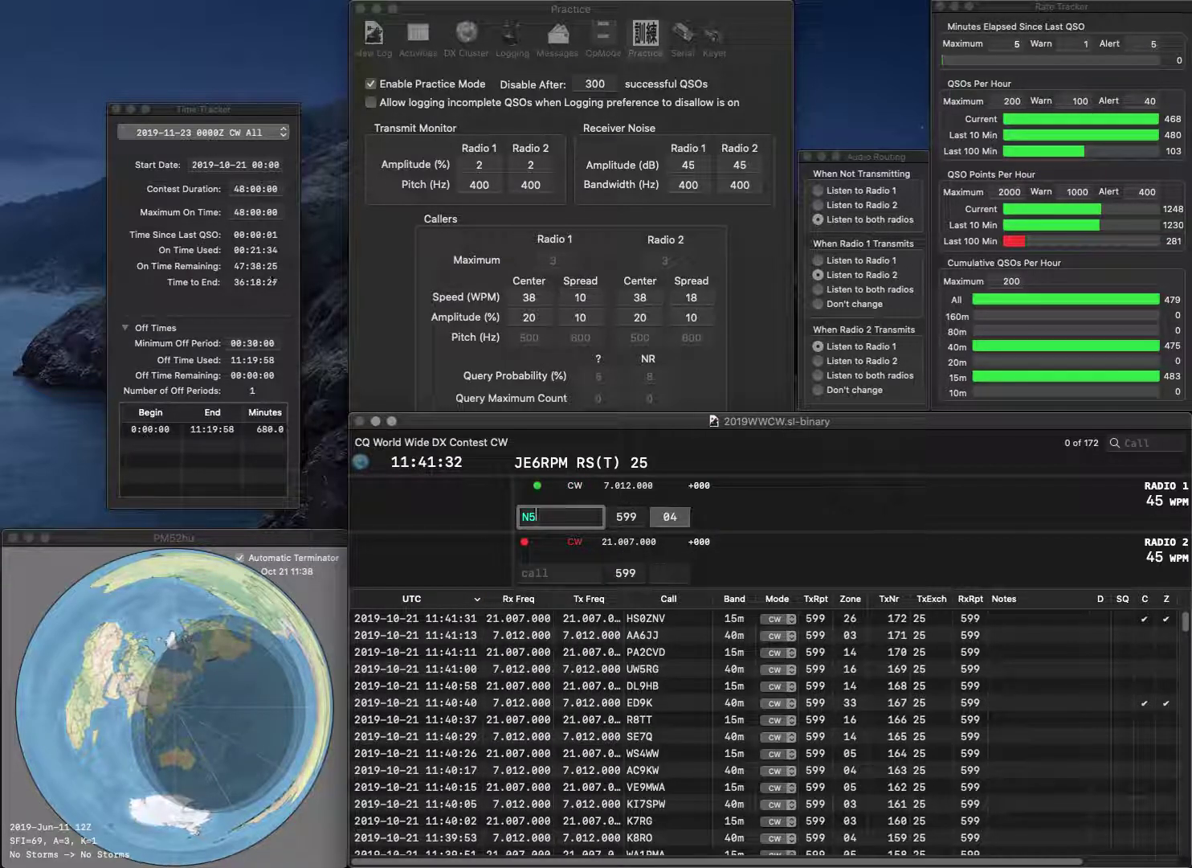
text(SEK)
key(Home)
key(Delete)
text(BD)
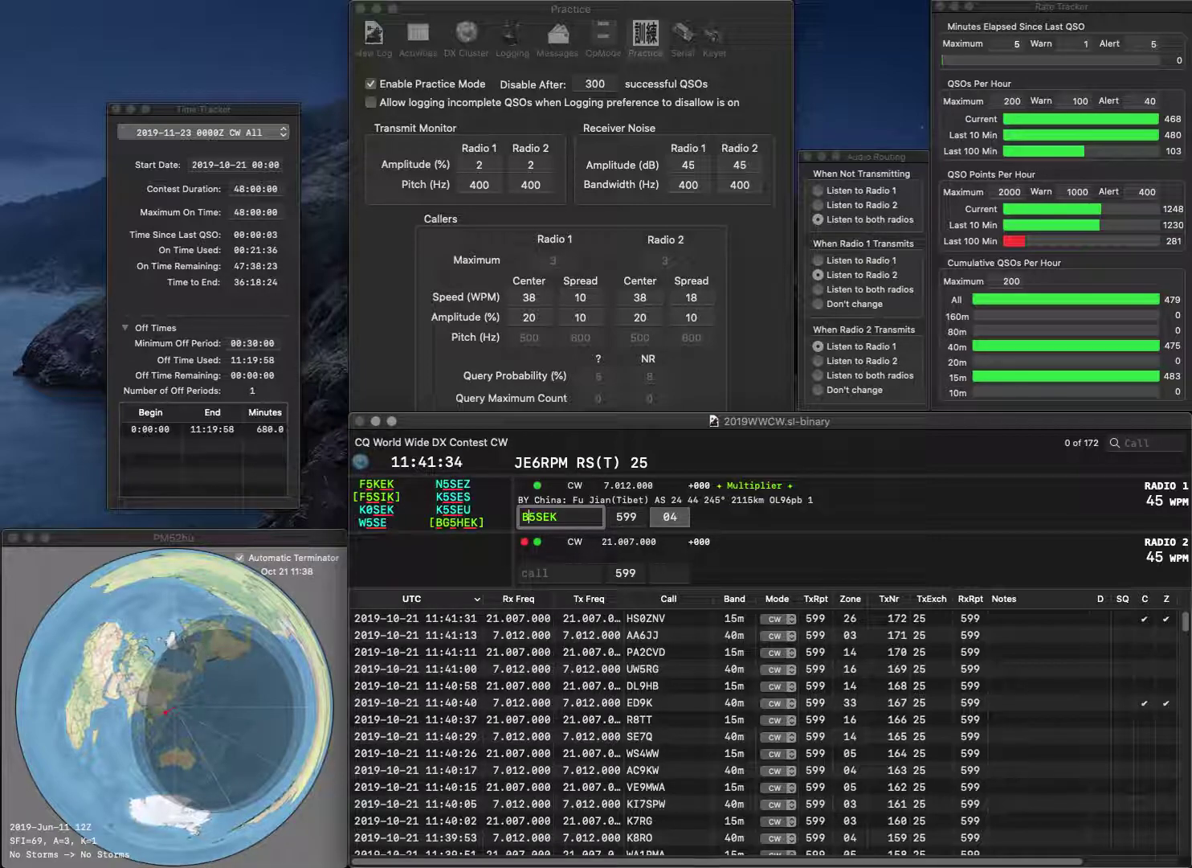
text(PP)
key(Return)
key(Return)
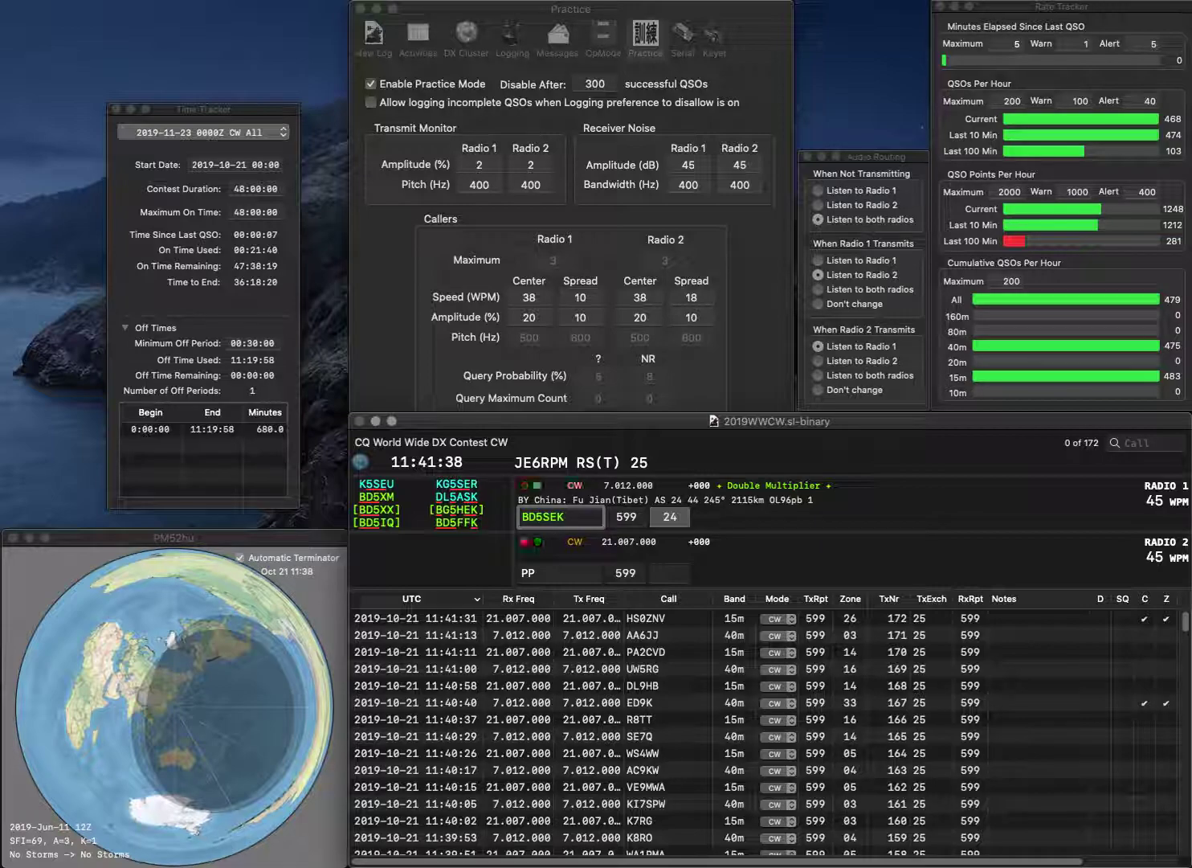
key(BackSpace)
text(G)
key(Right)
key(Right)
key(BackSpace)
text(H)
key(Return)
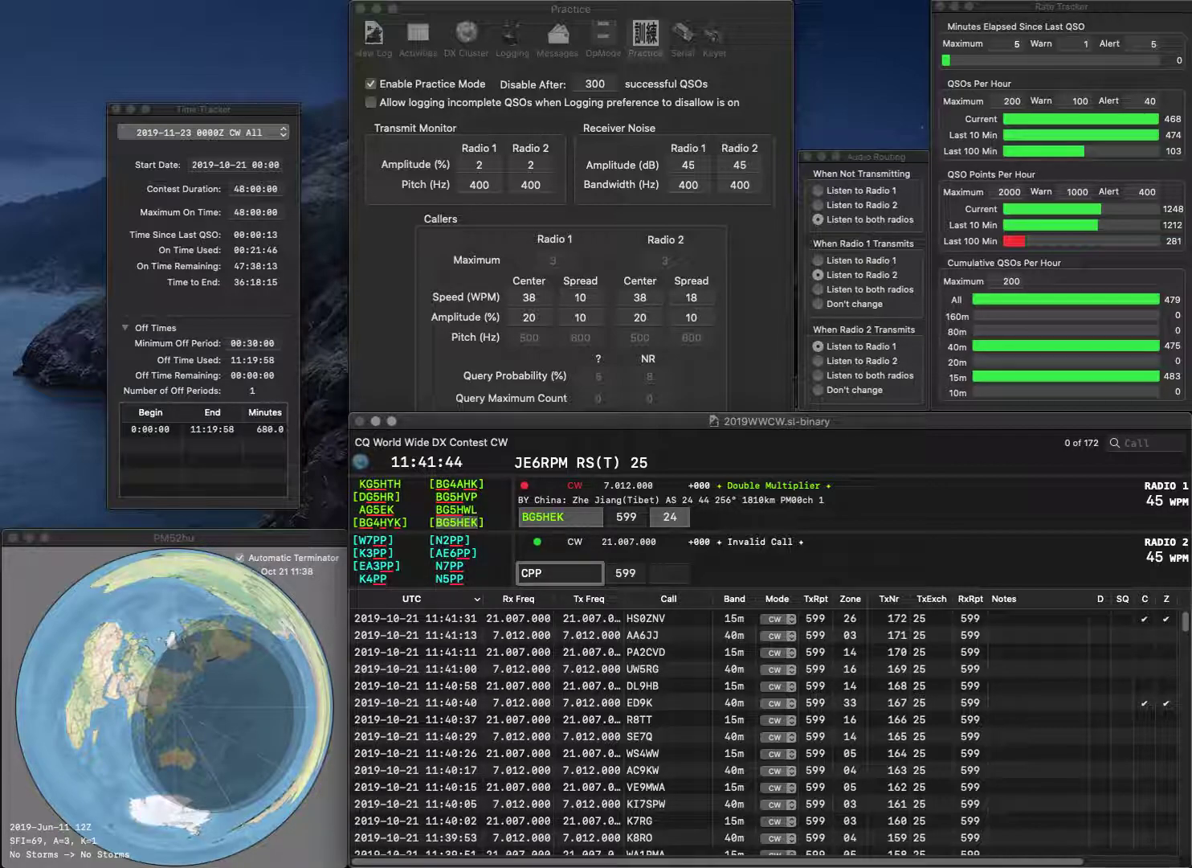
Log BG5HEK on Radio 1 with zone 24, and complete and send the Radio 2 call as PA3CJP
key(Return)
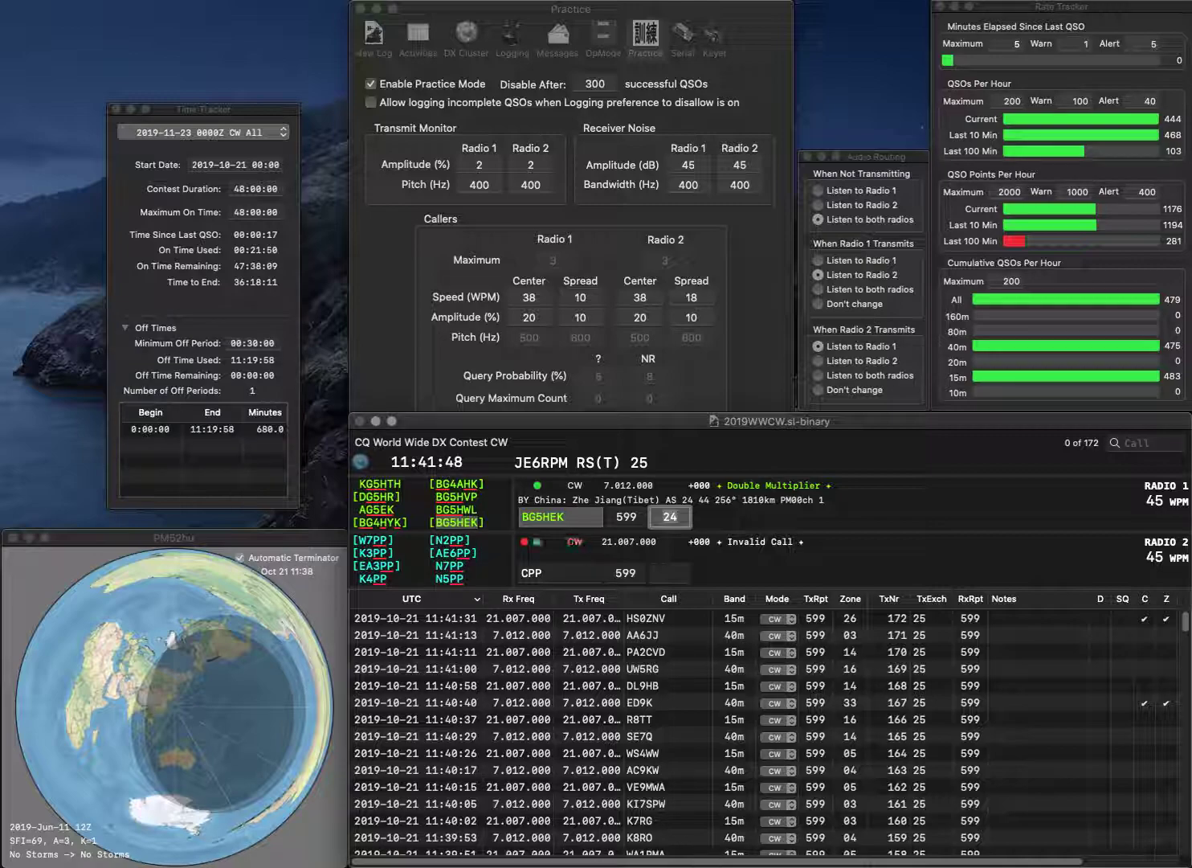
key(Return)
text(PA3)
key(Right)
key(Right)
key(BackSpace)
text(J)
key(Return)
text(JA3EQC)
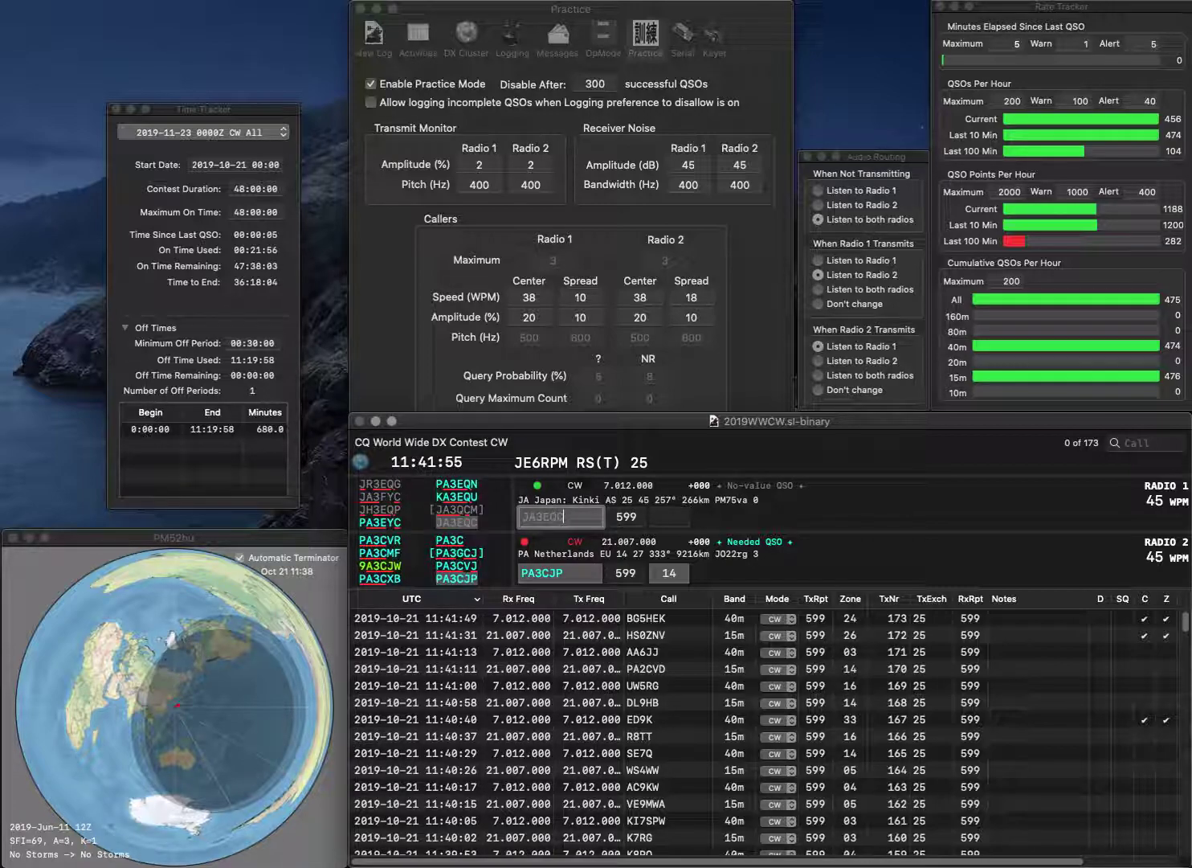
key(Return)
key(Return)
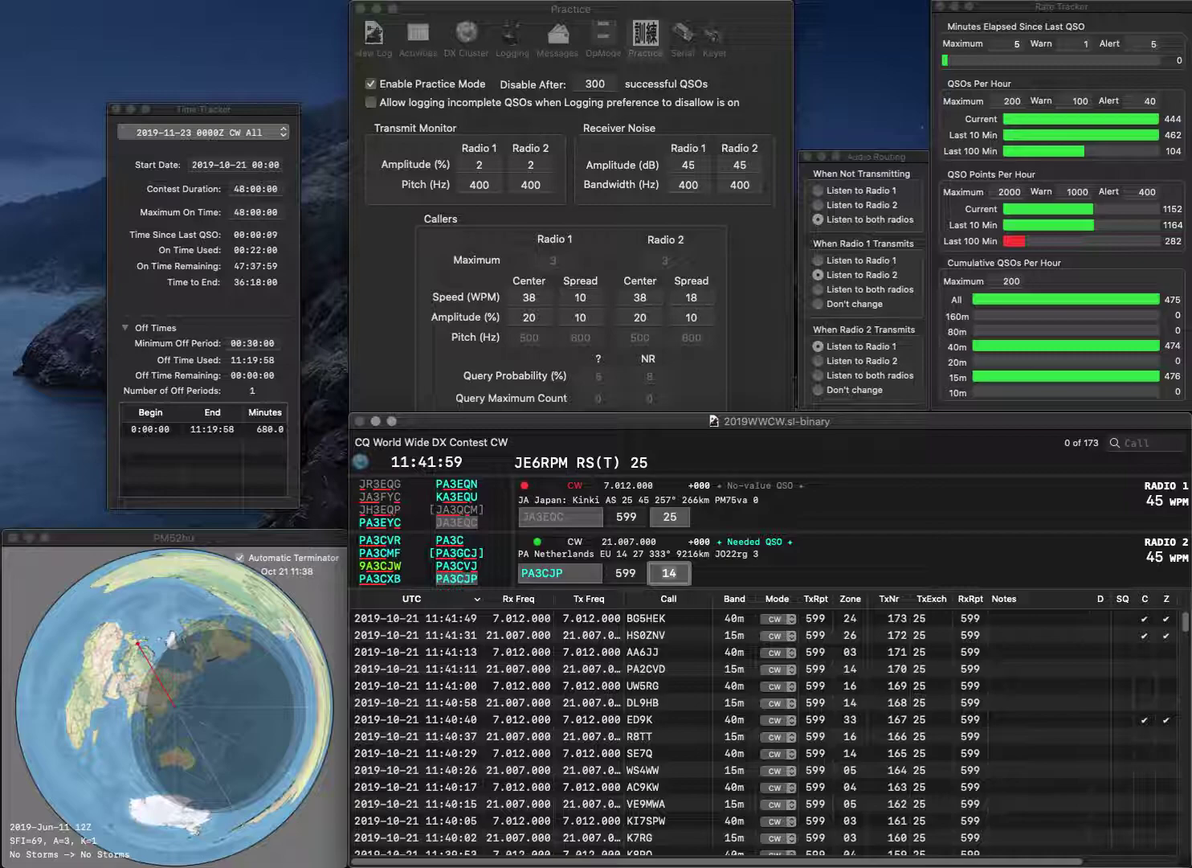
key(Return)
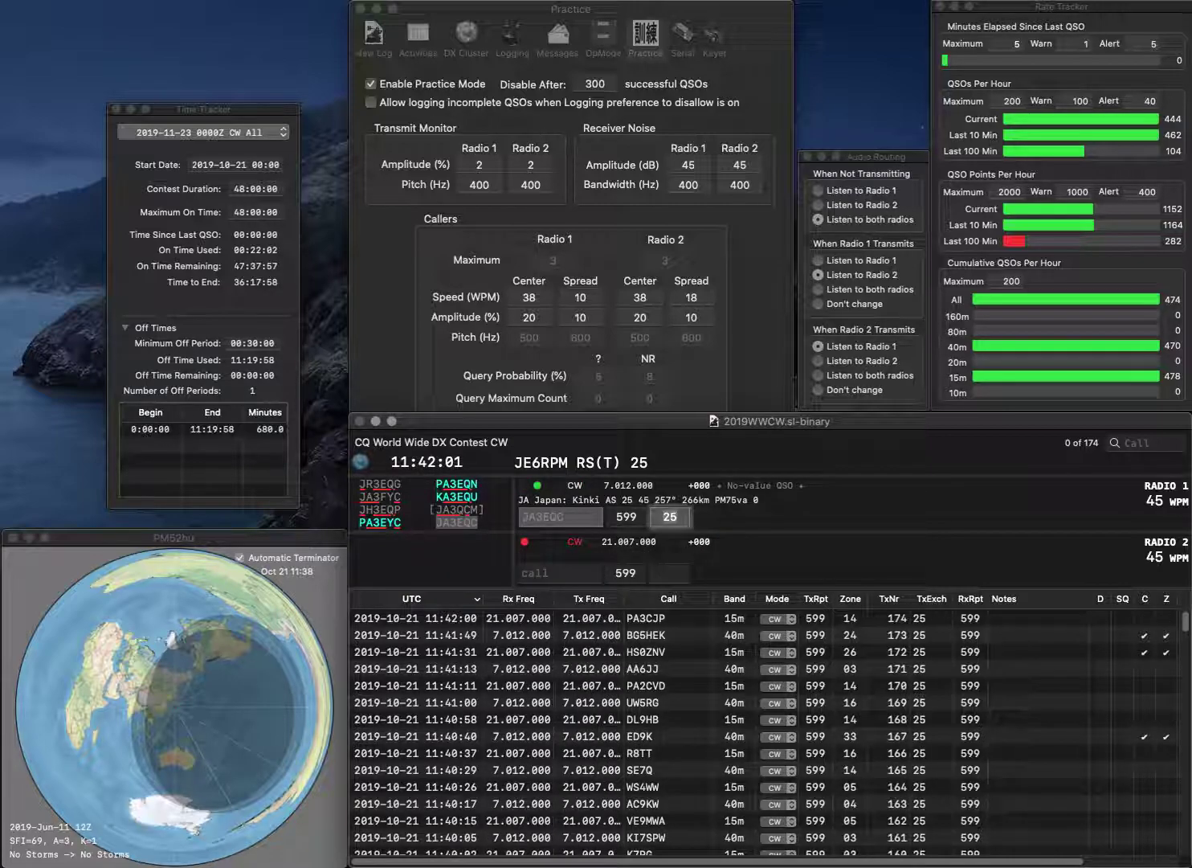
key(Return)
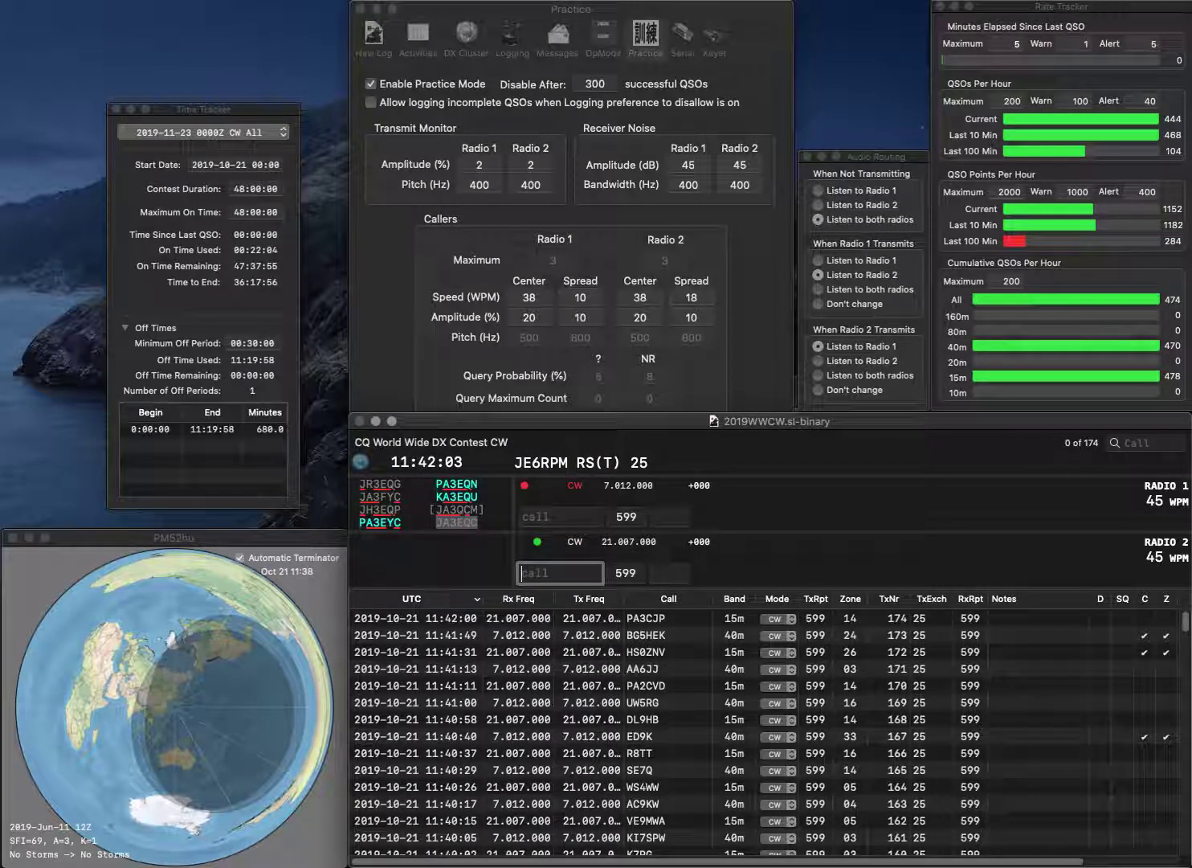
text(UA3NFI)
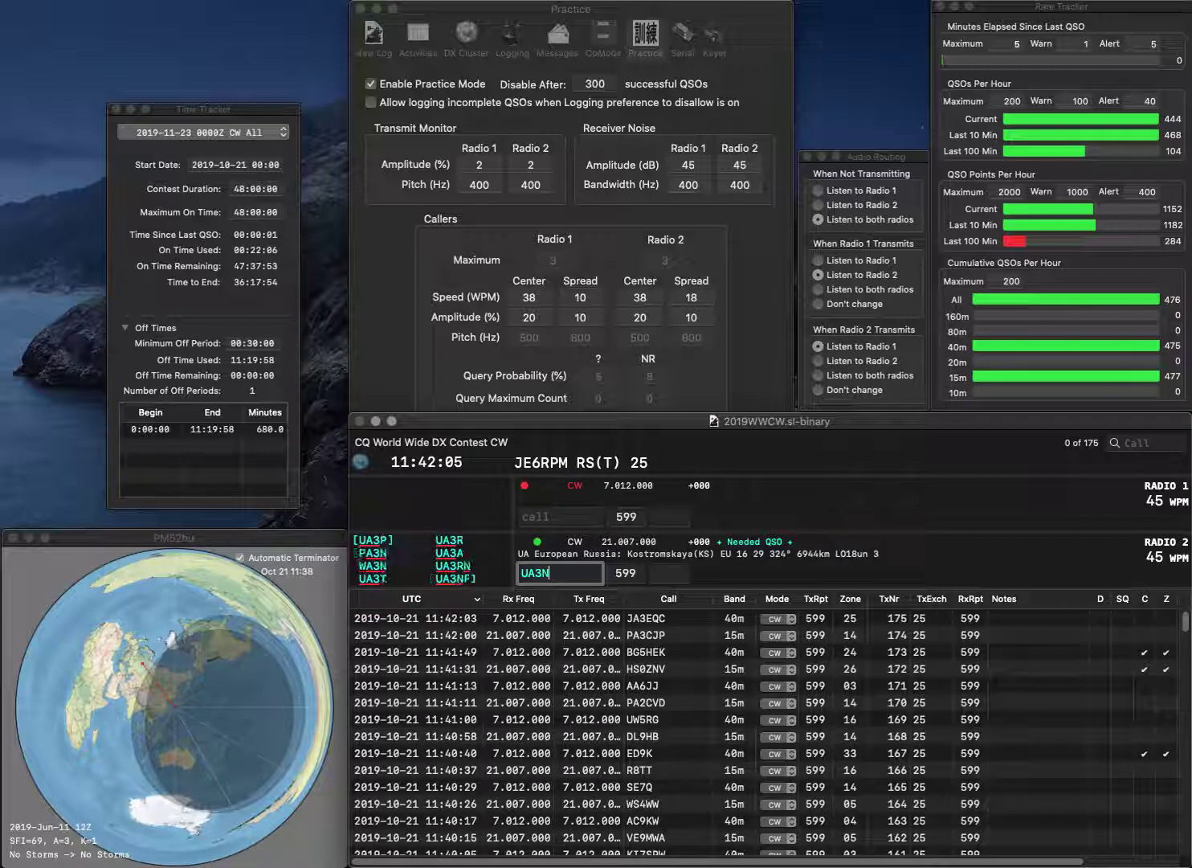
key(Return)
text(RT1Q)
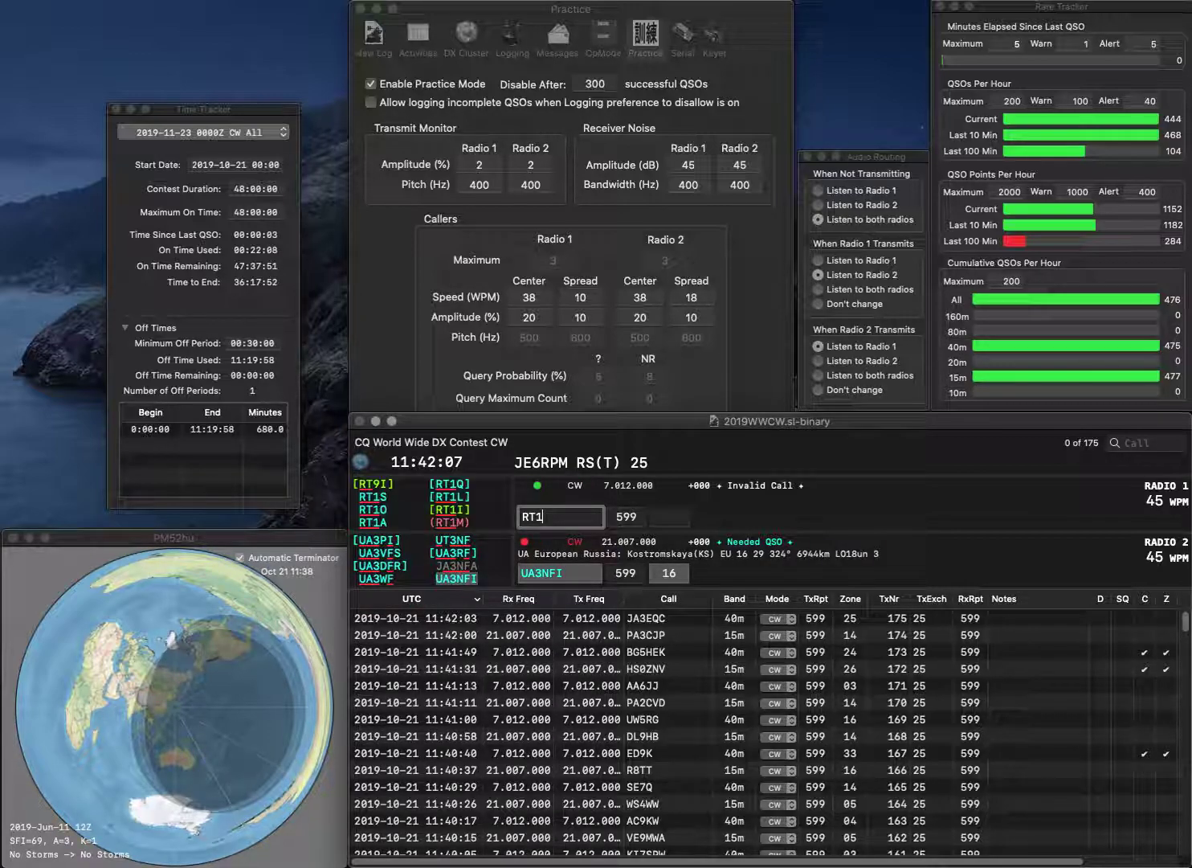
key(Return)
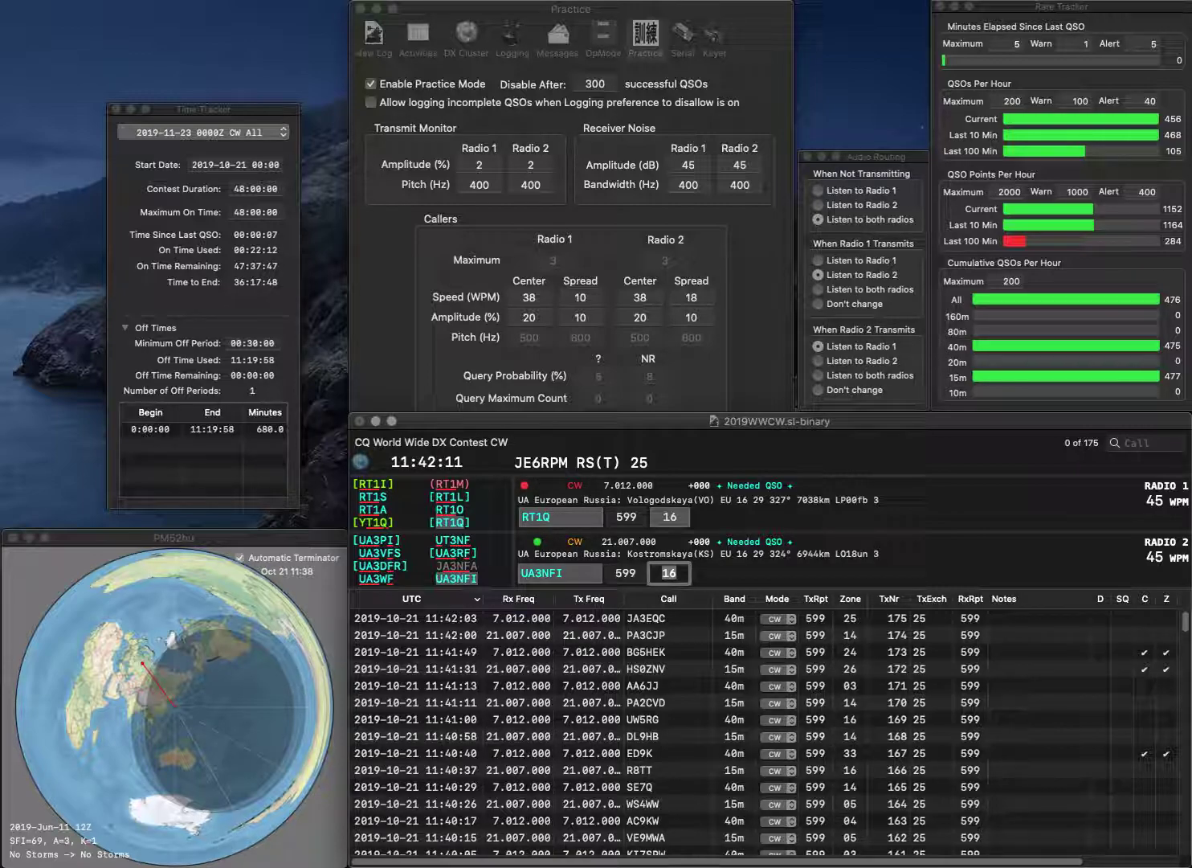
key(Return)
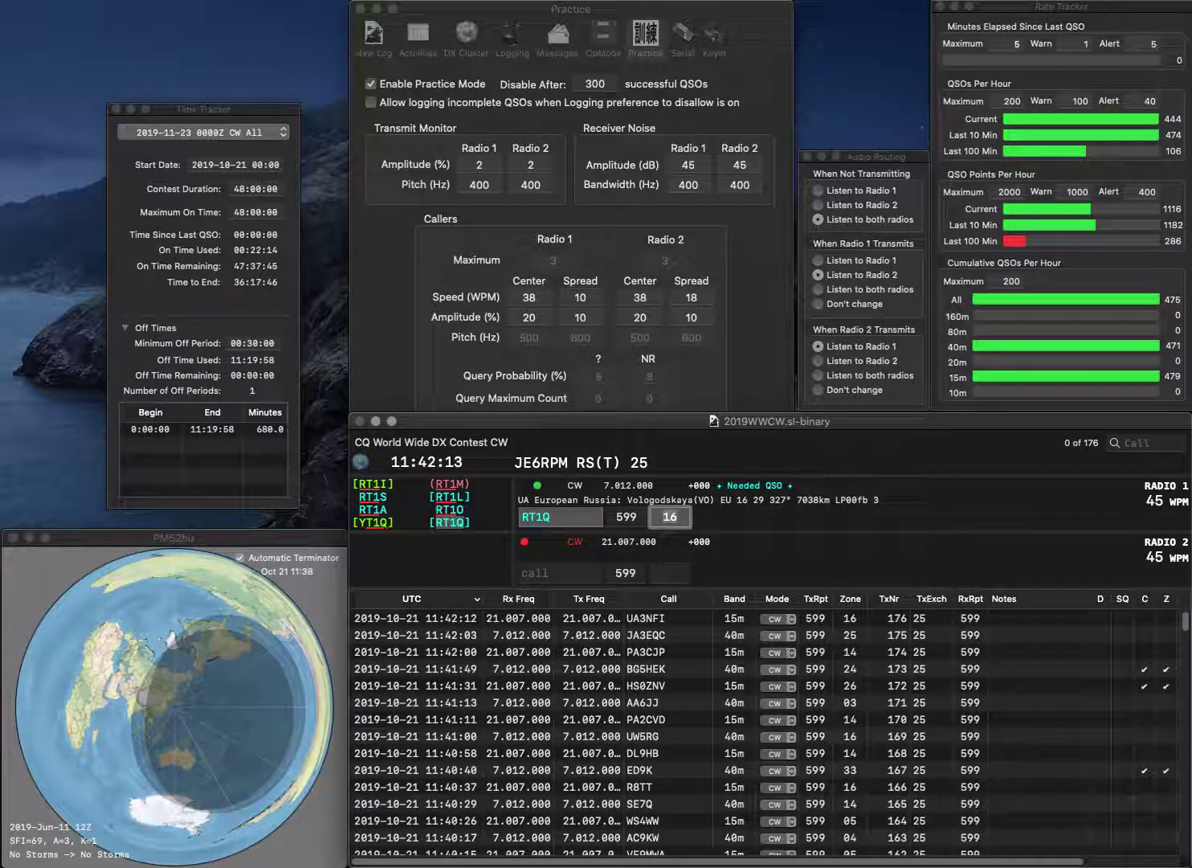
key(Return)
Enter and send the partial calls GM4 on Radio 2 and APM on Radio 1
text(K)
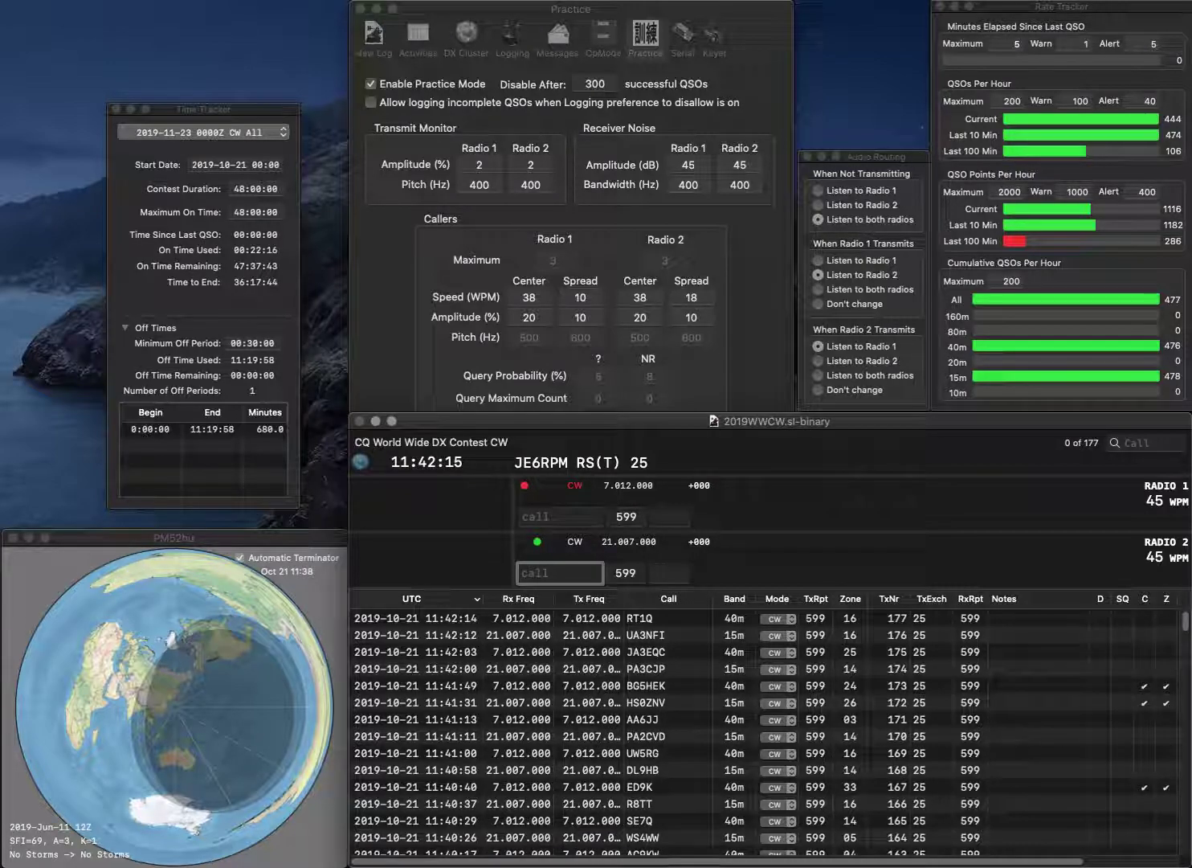
text(OGM)
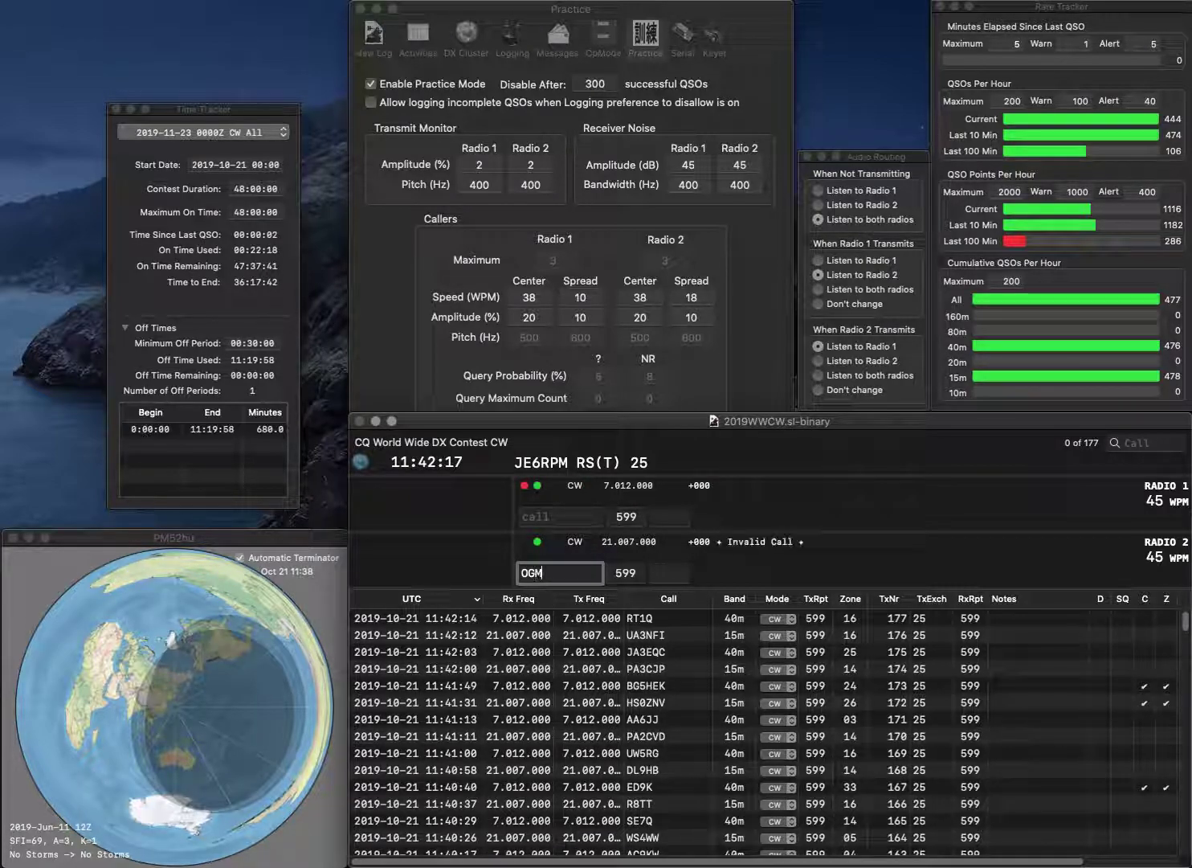
text(4)
key(Home)
key(Delete)
key(Up)
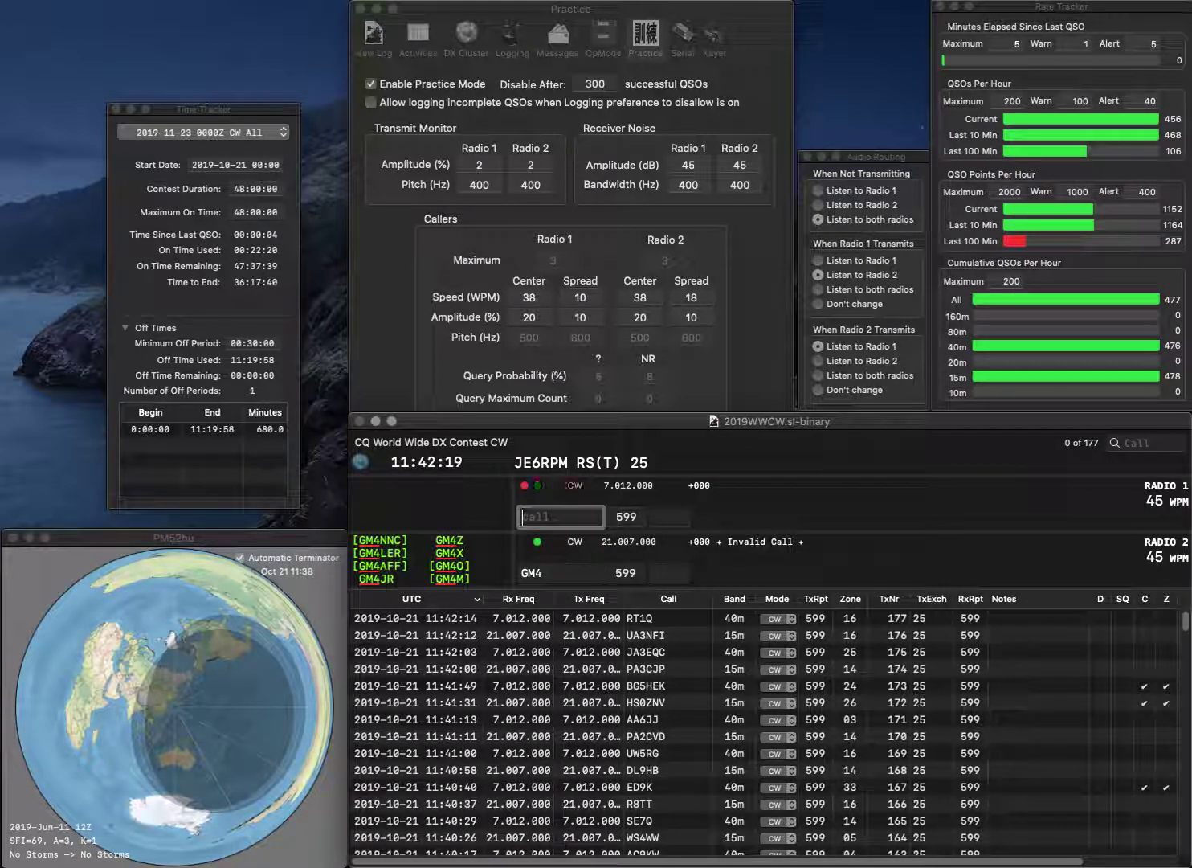
text(A)
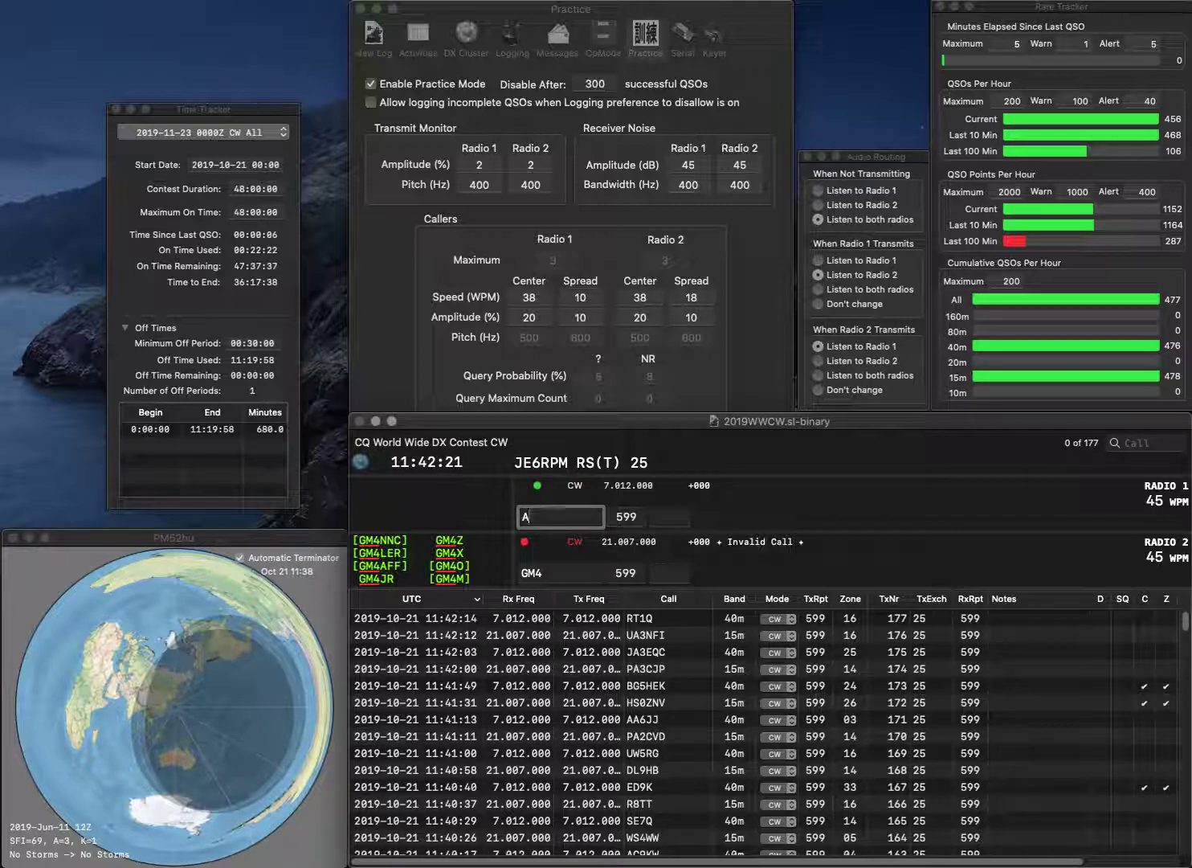
text(PM)
key(grave)
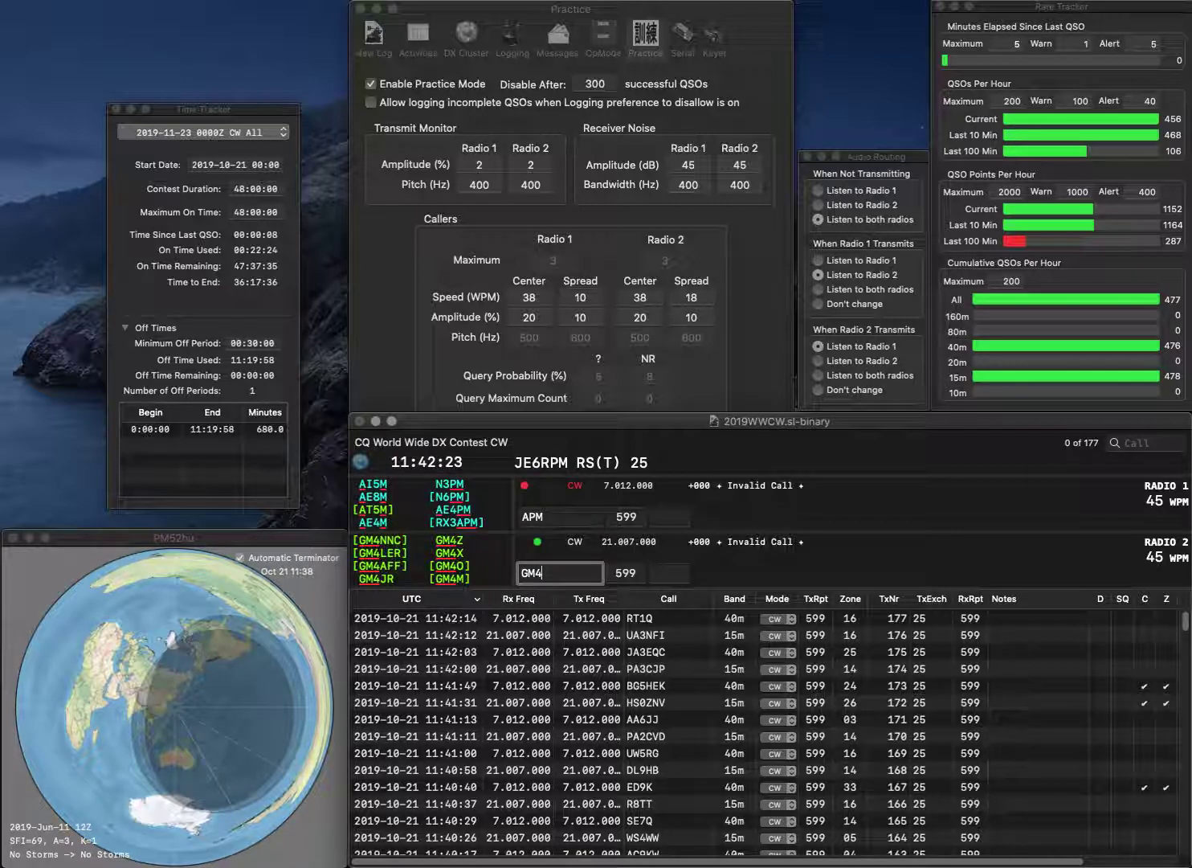
text(YXI)
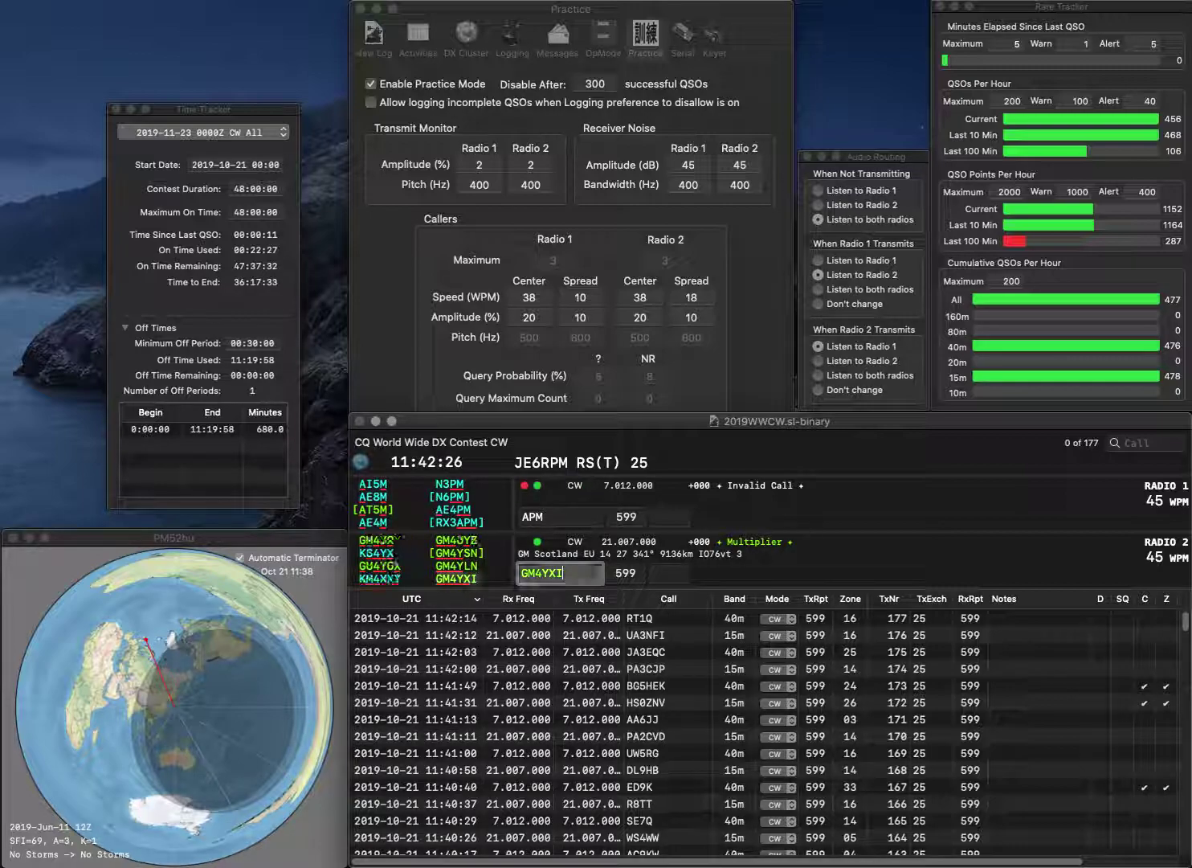
key(grave)
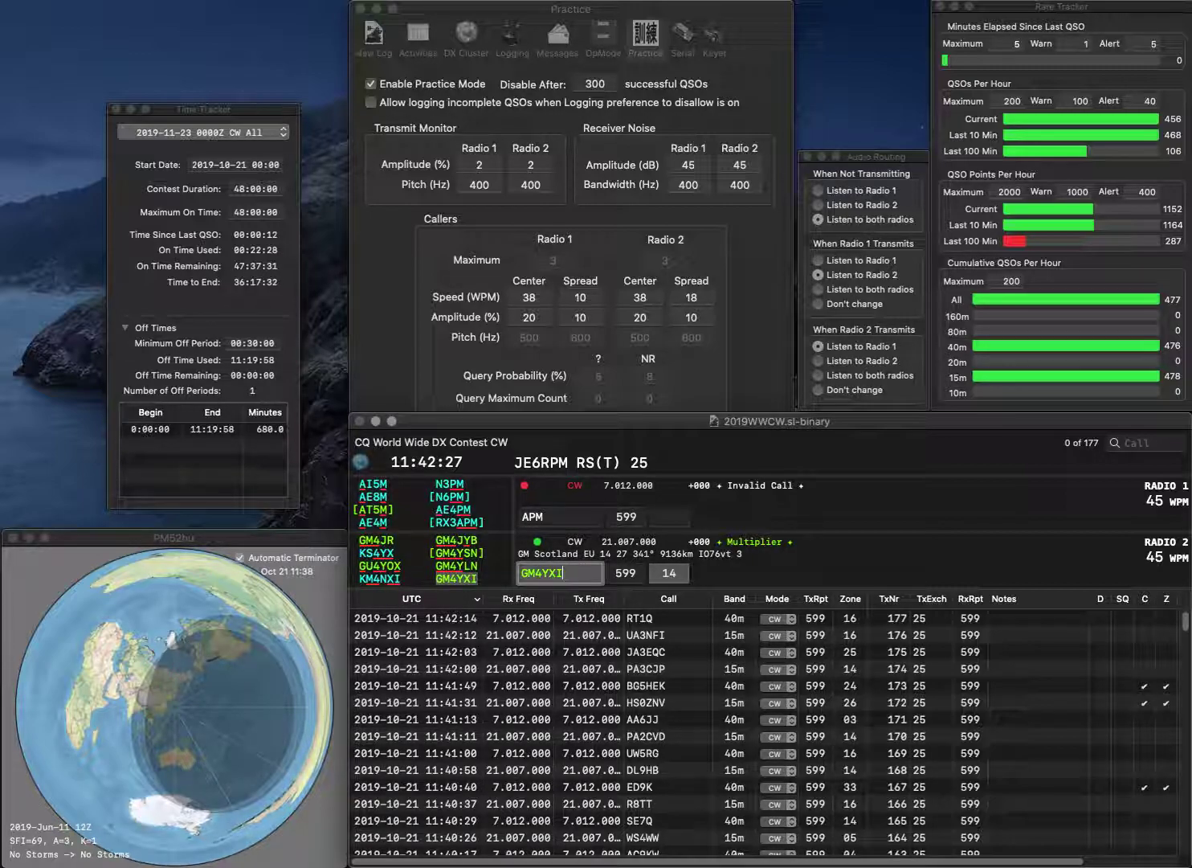
key(BackSpace)
key(BackSpace)
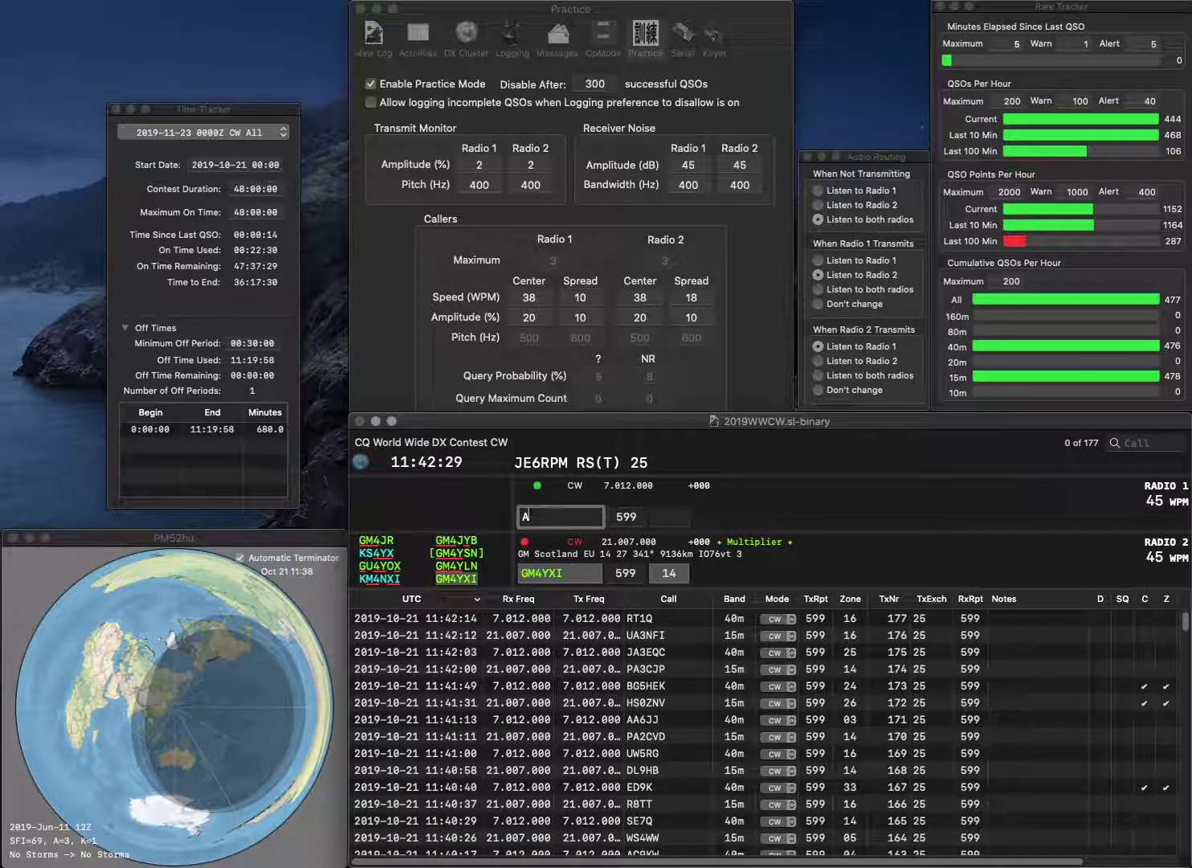
text(E4WR)
key(BackSpace)
key(BackSpace)
text(PMM)
key(Return)
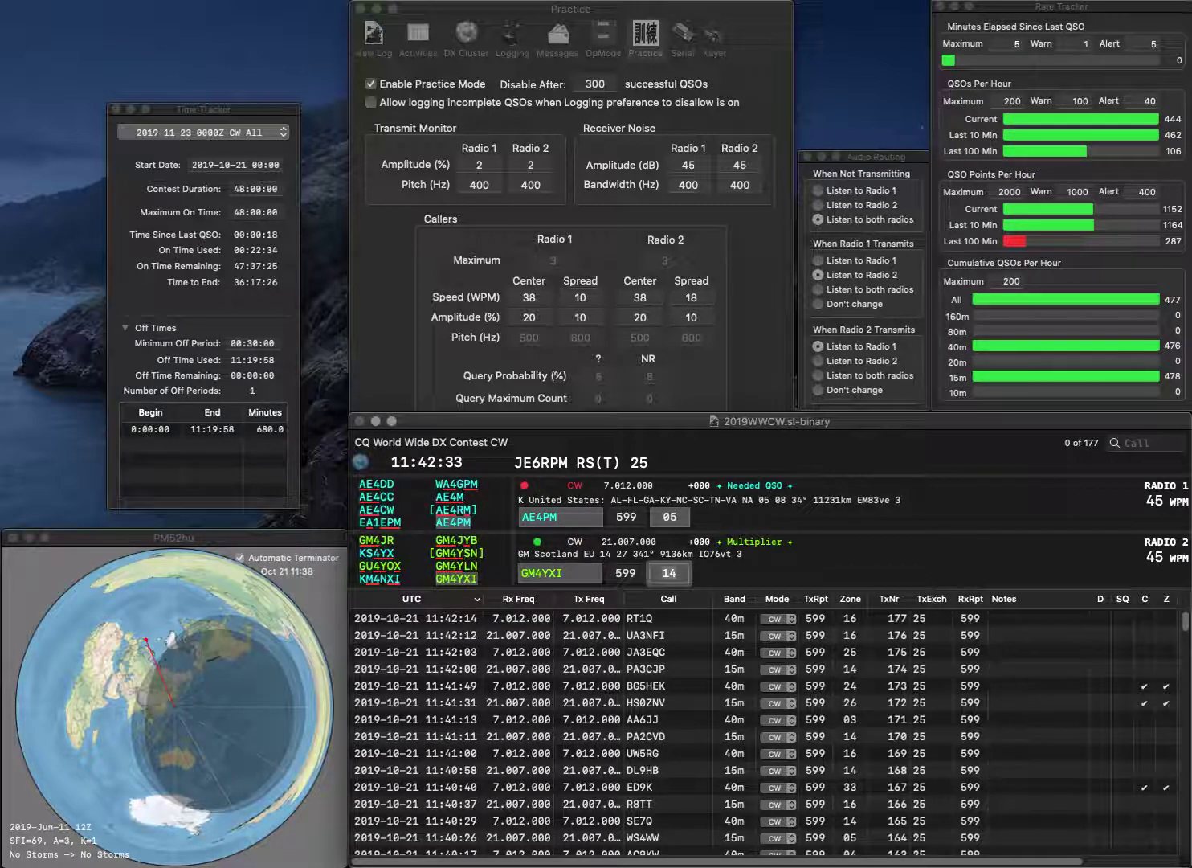
key(Return)
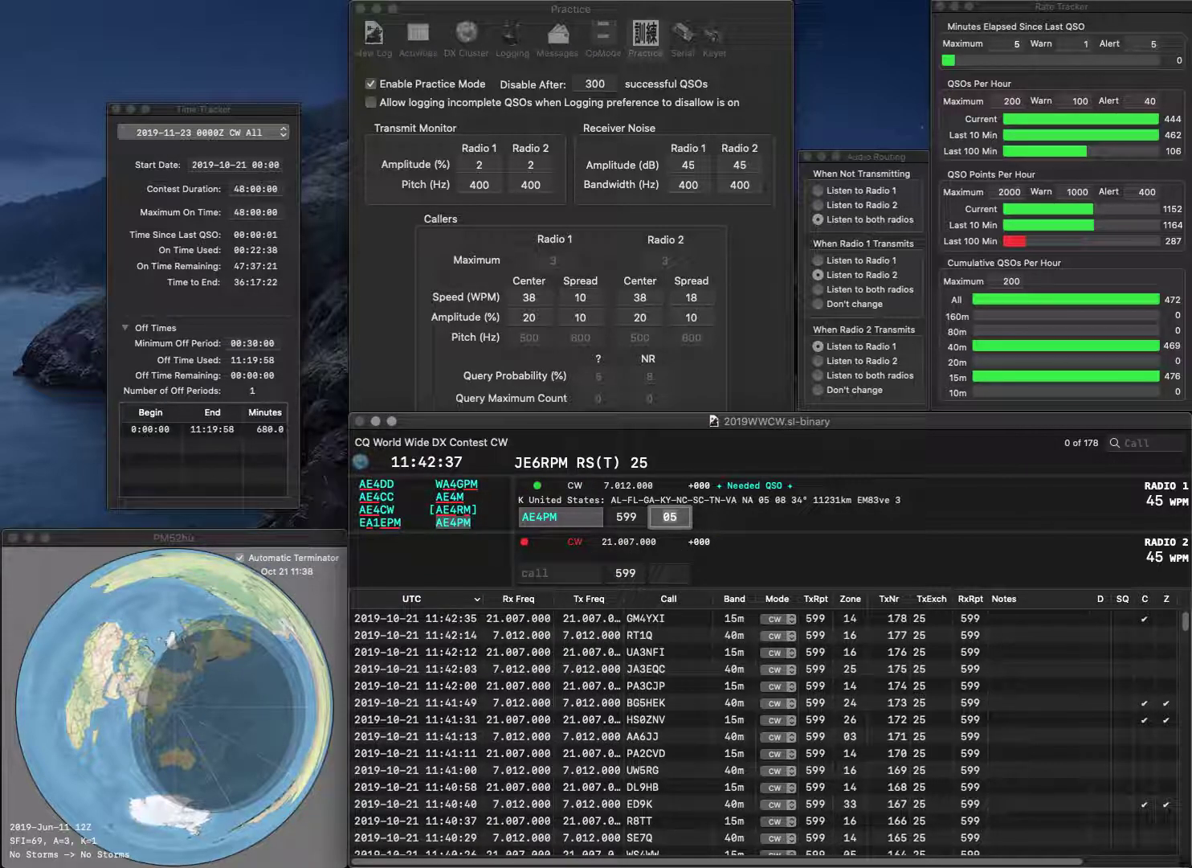
key(Return)
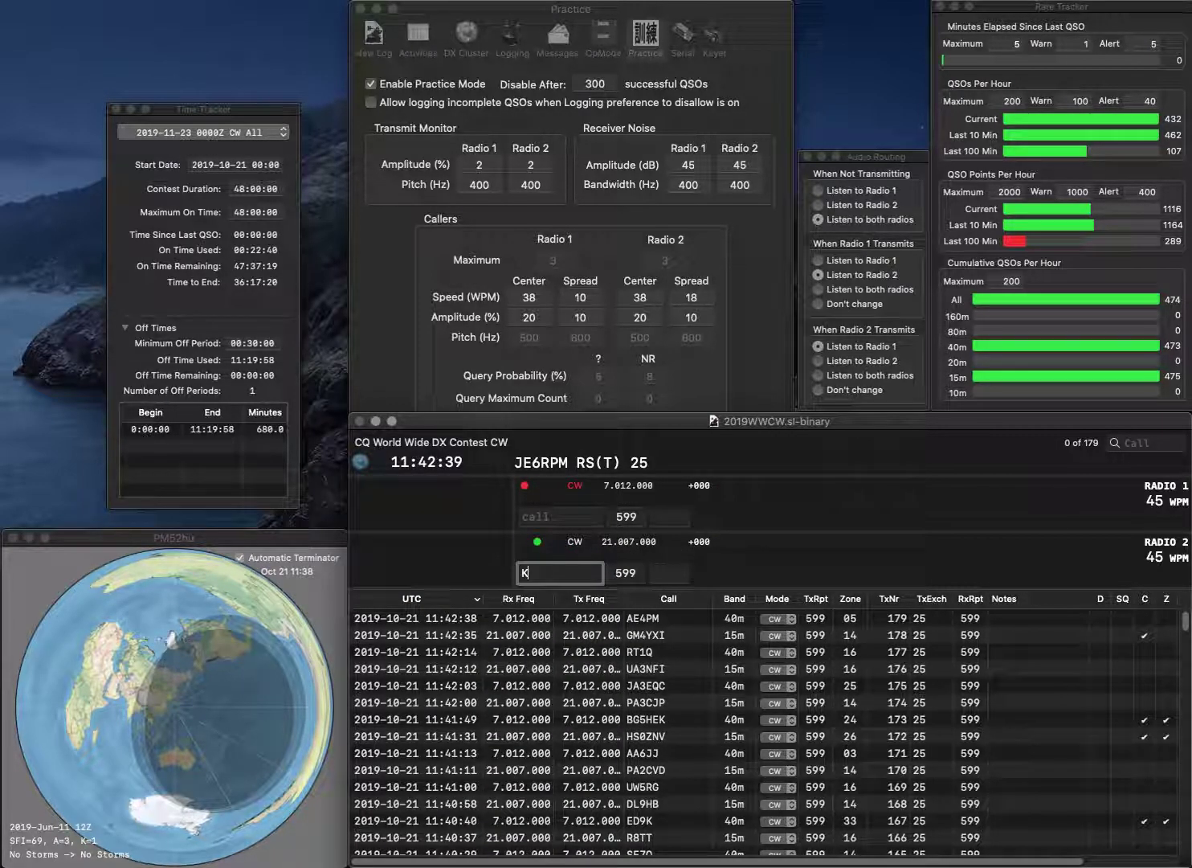
Enter and send the calls K9O on Radio 2 and WF1H on Radio 1
text(K90)
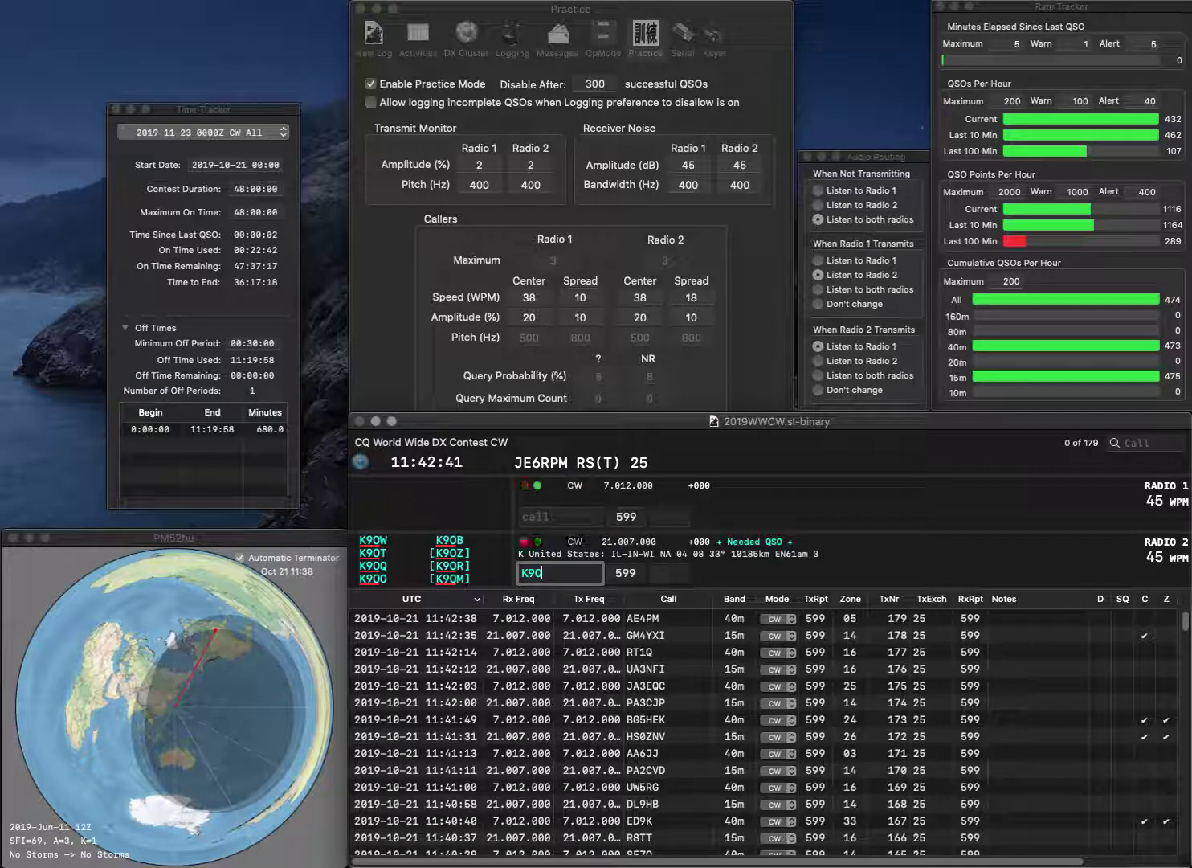
key(Return)
text(WF1H)
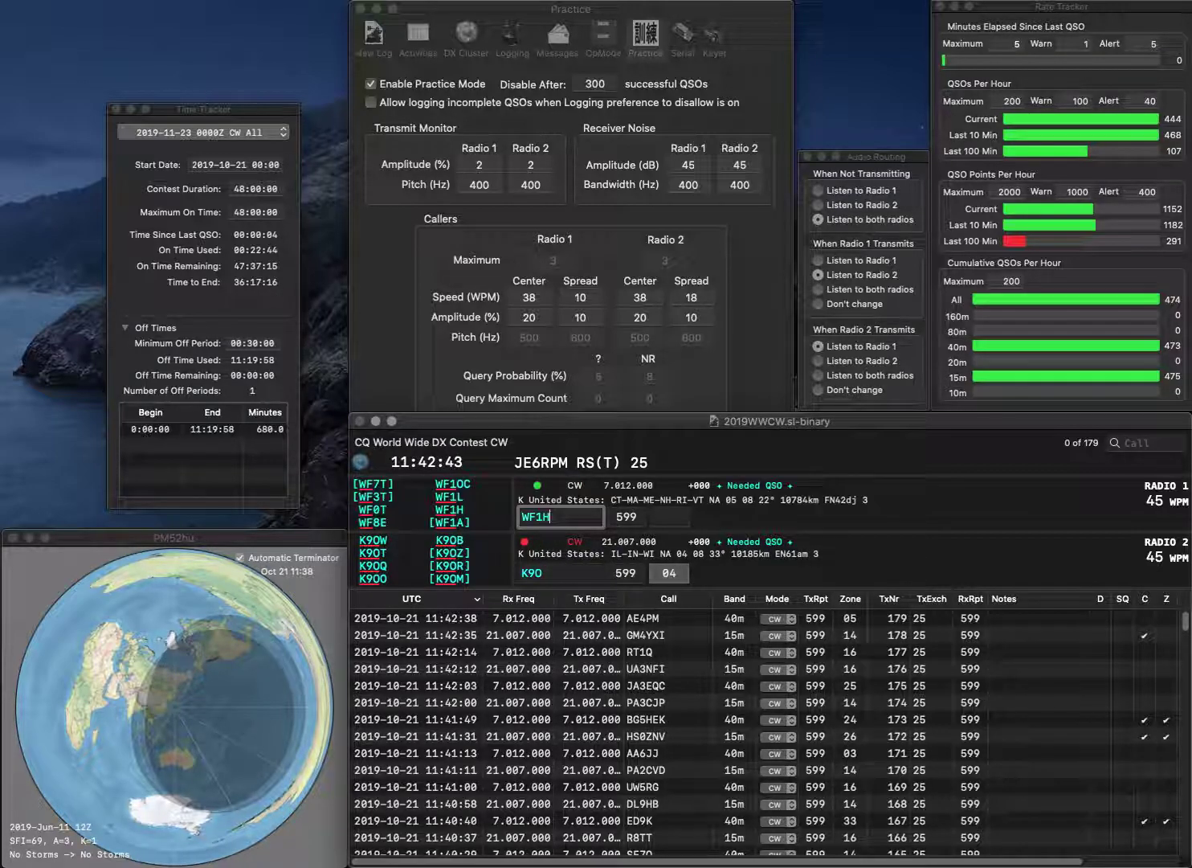
key(Return)
Correct the Radio 2 call to K0EOU and send it again
key(BackSpace)
key(BackSpace)
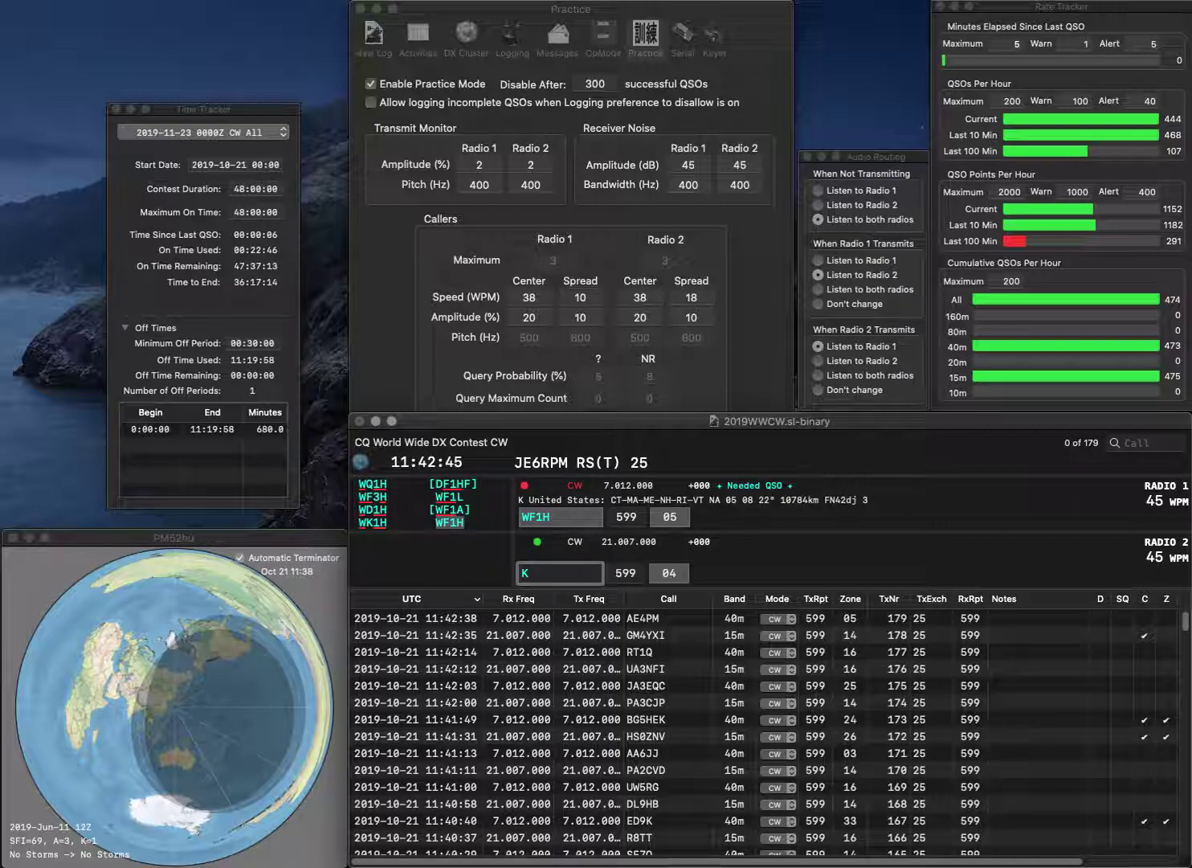
text(0E)
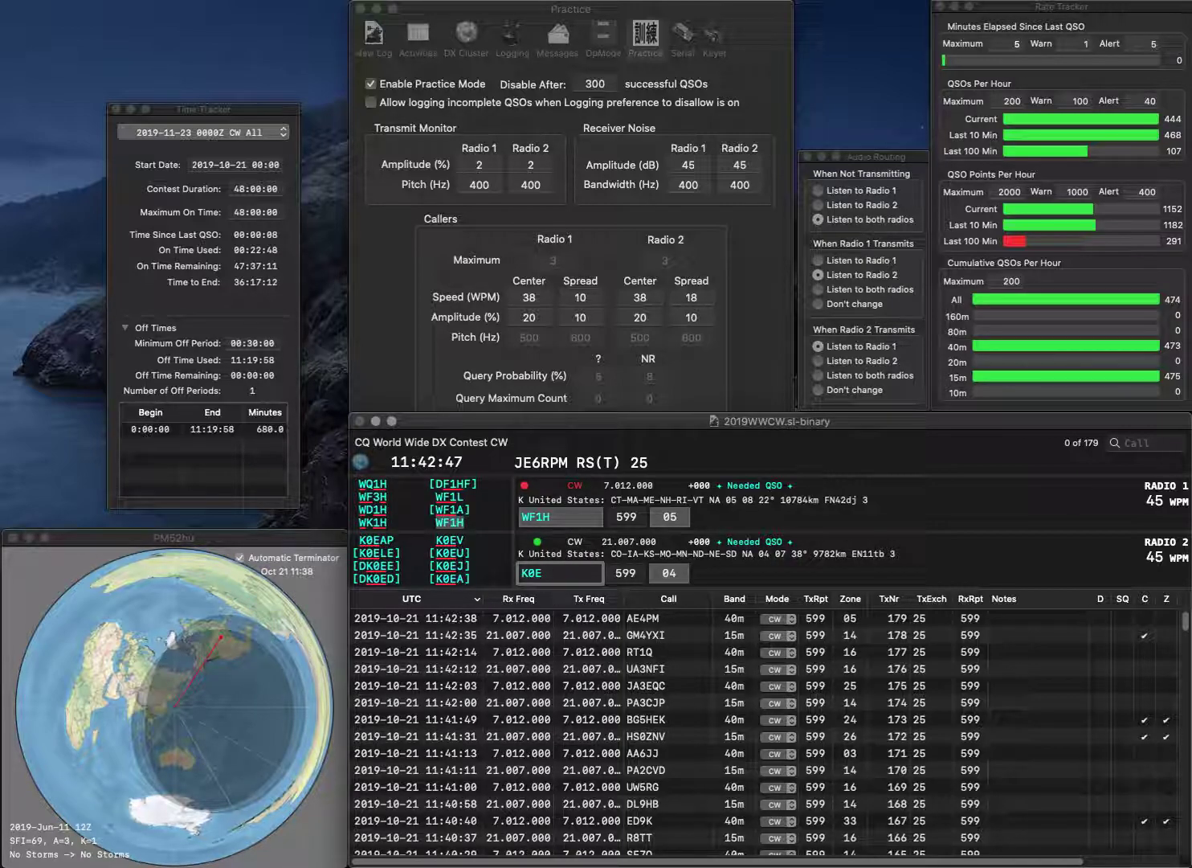
text(OU)
key(Return)
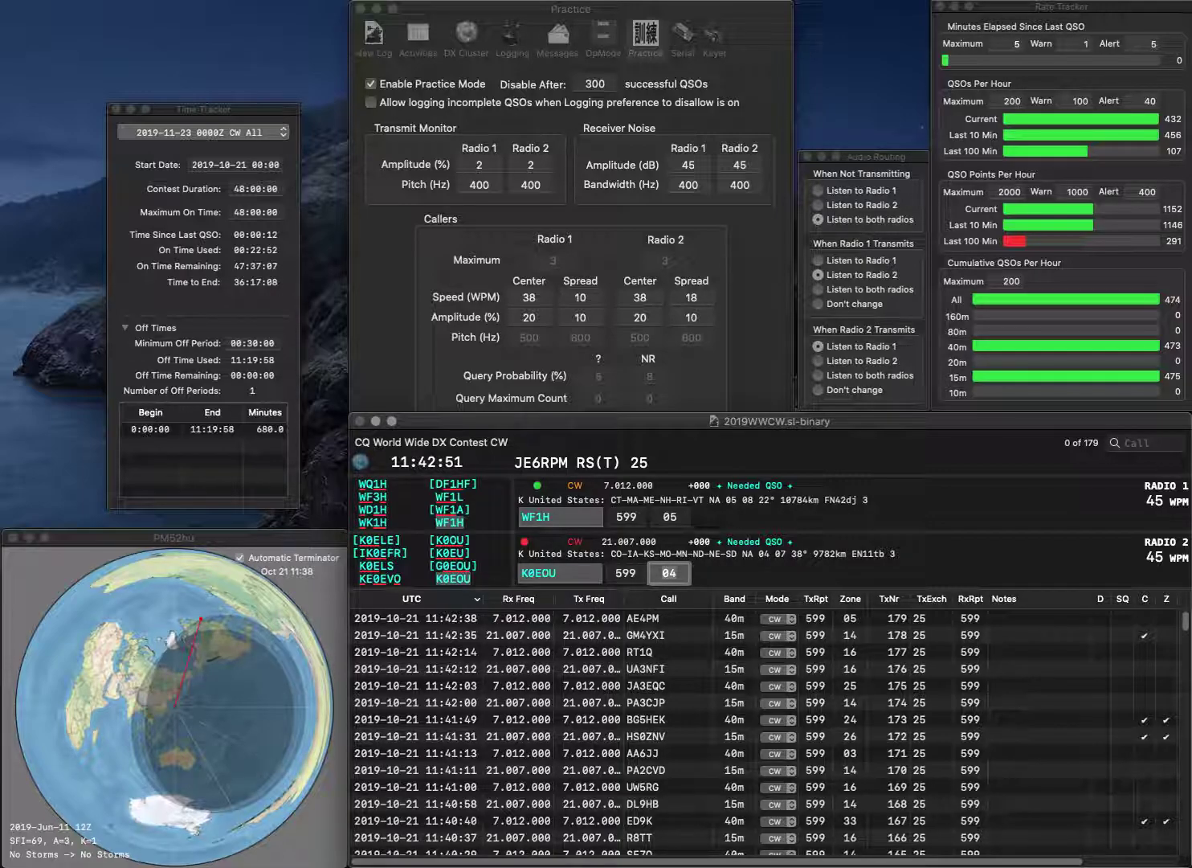
key(Return)
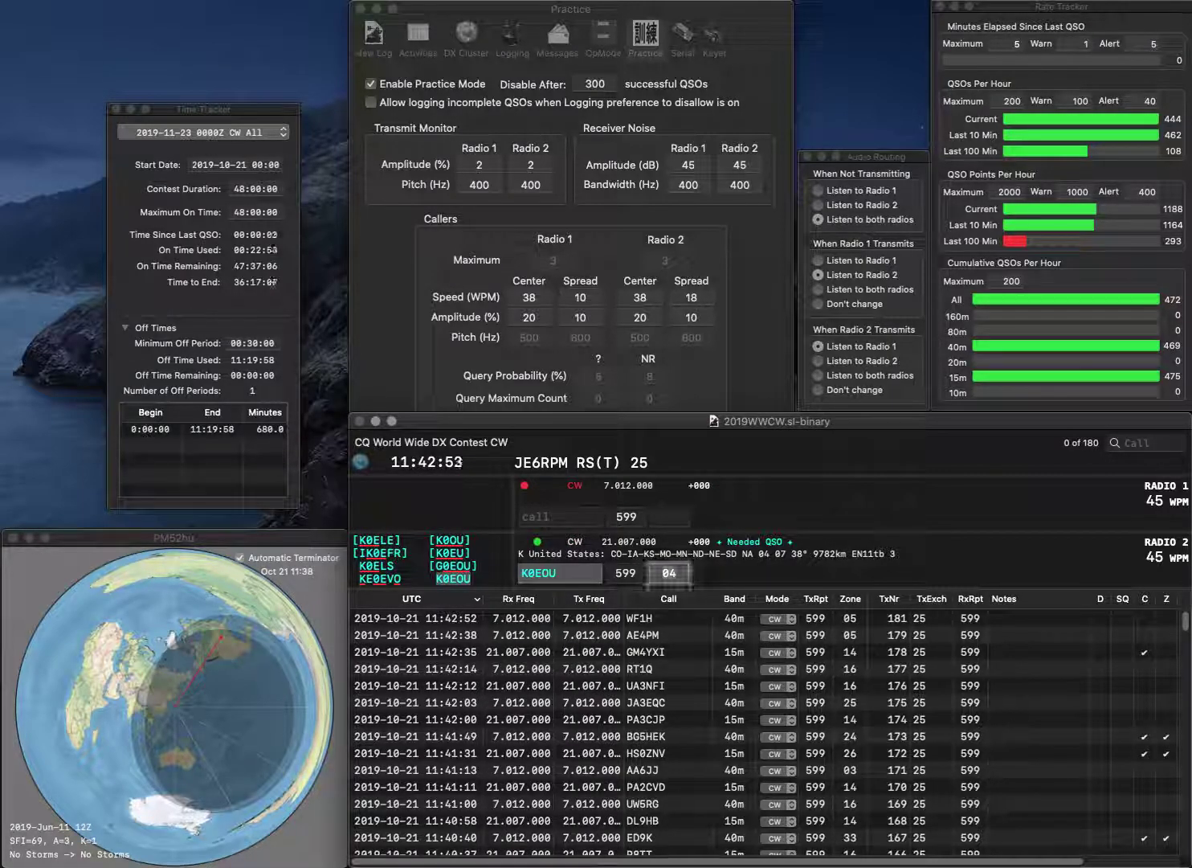
key(backslash)
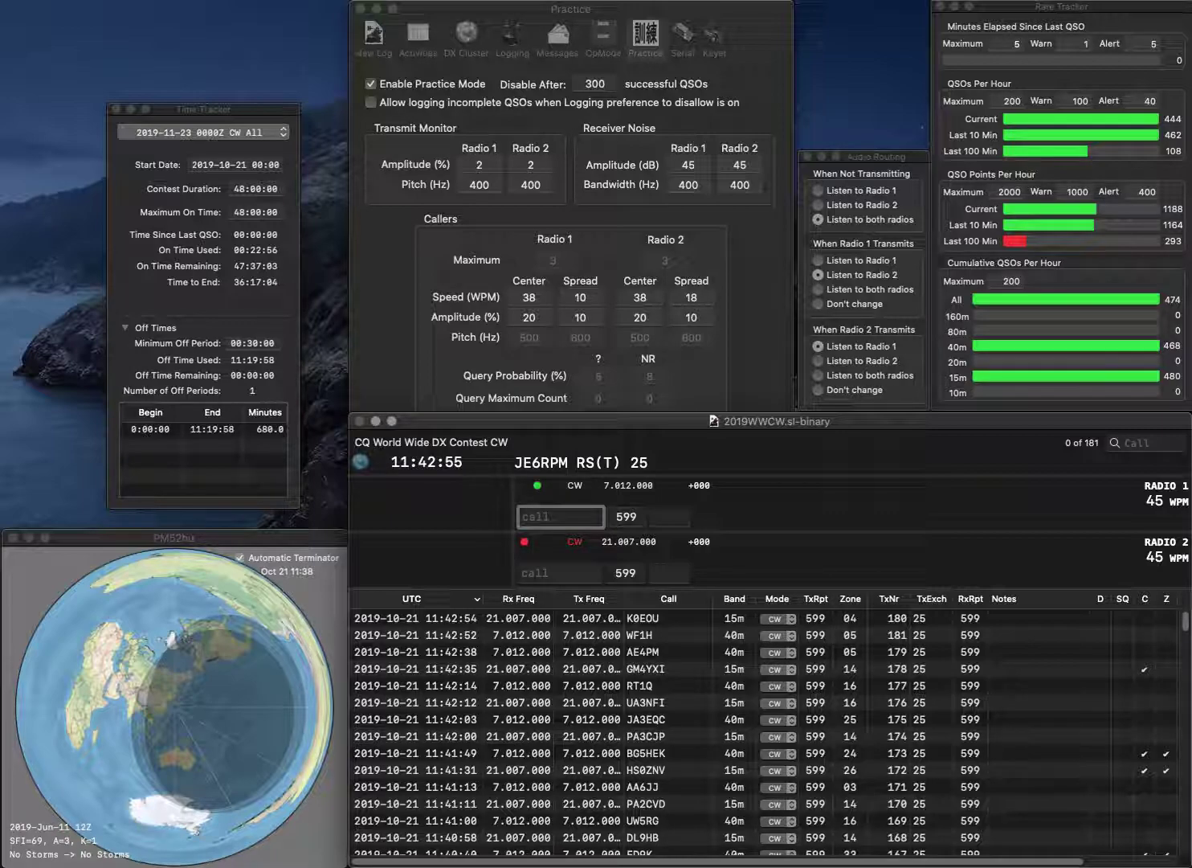
text(N1NN)
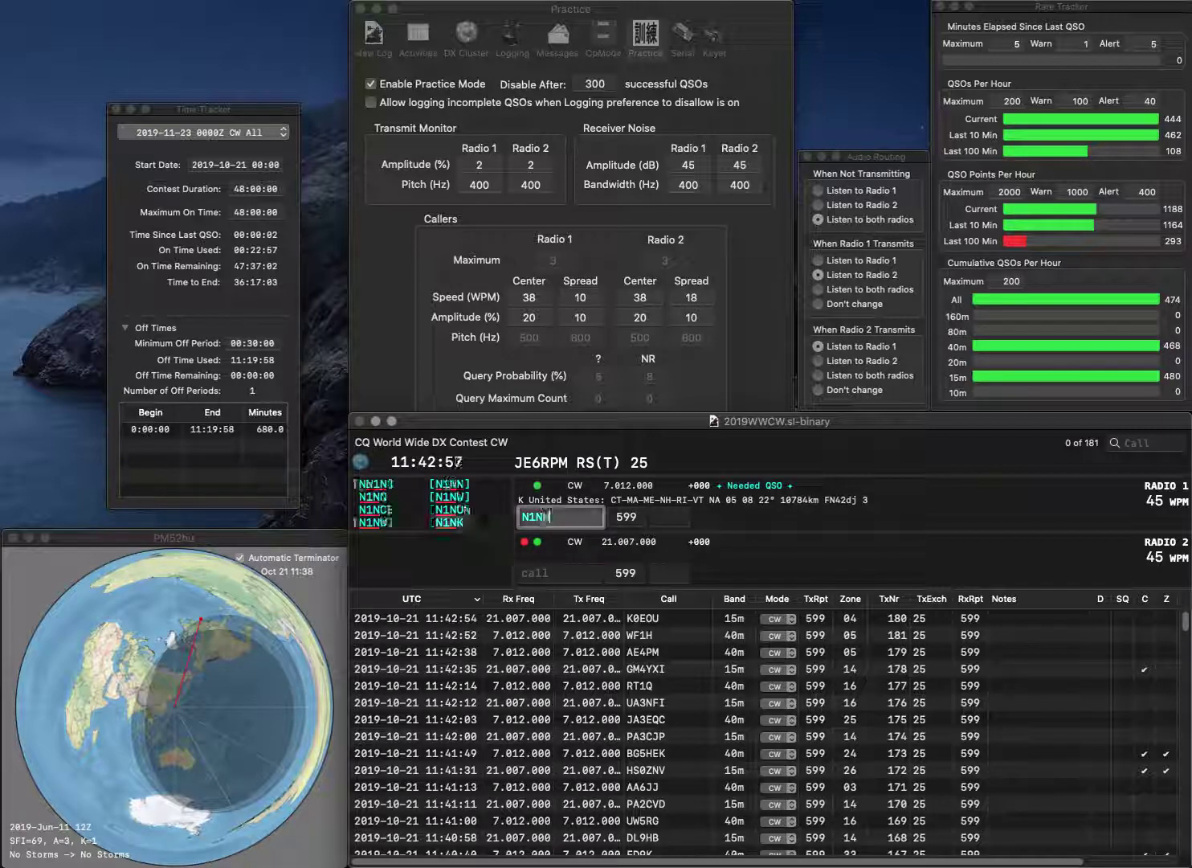
key(Return)
text(HB9AOF)
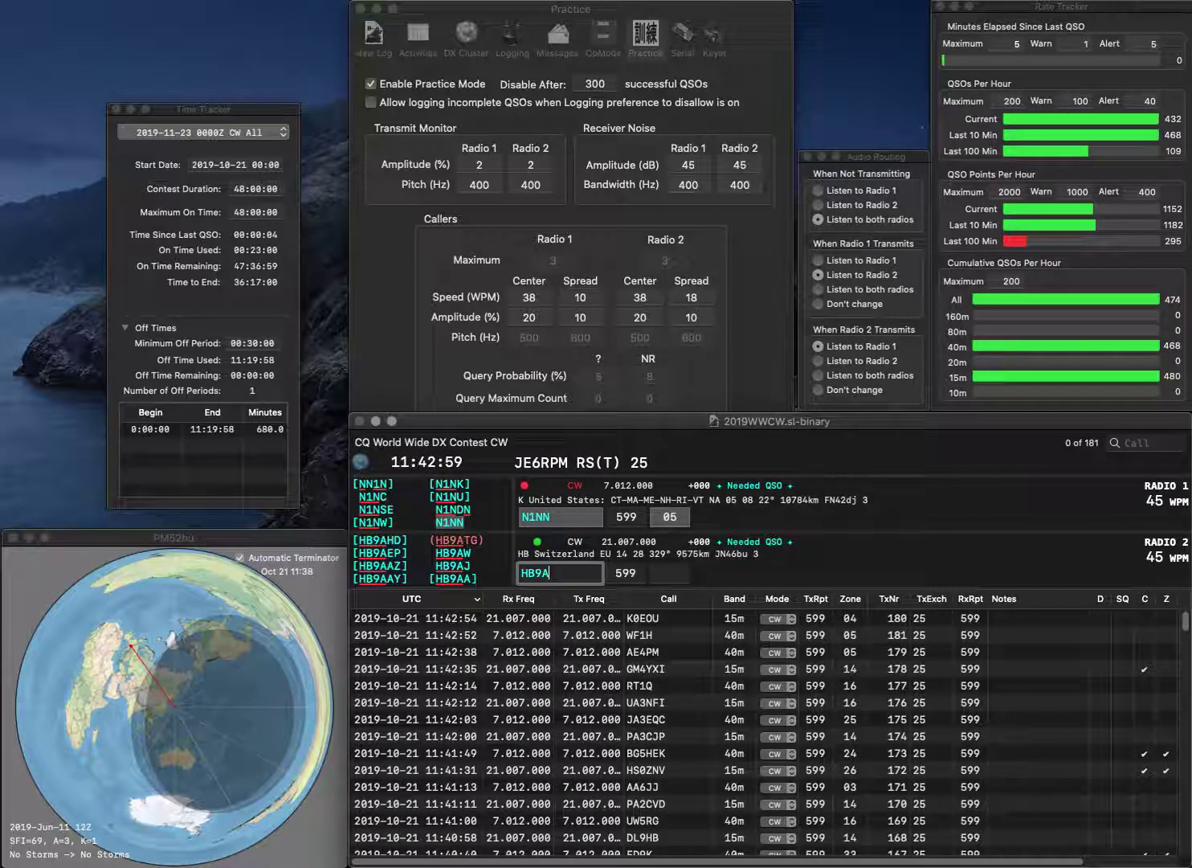
key(Return)
key(Tab)
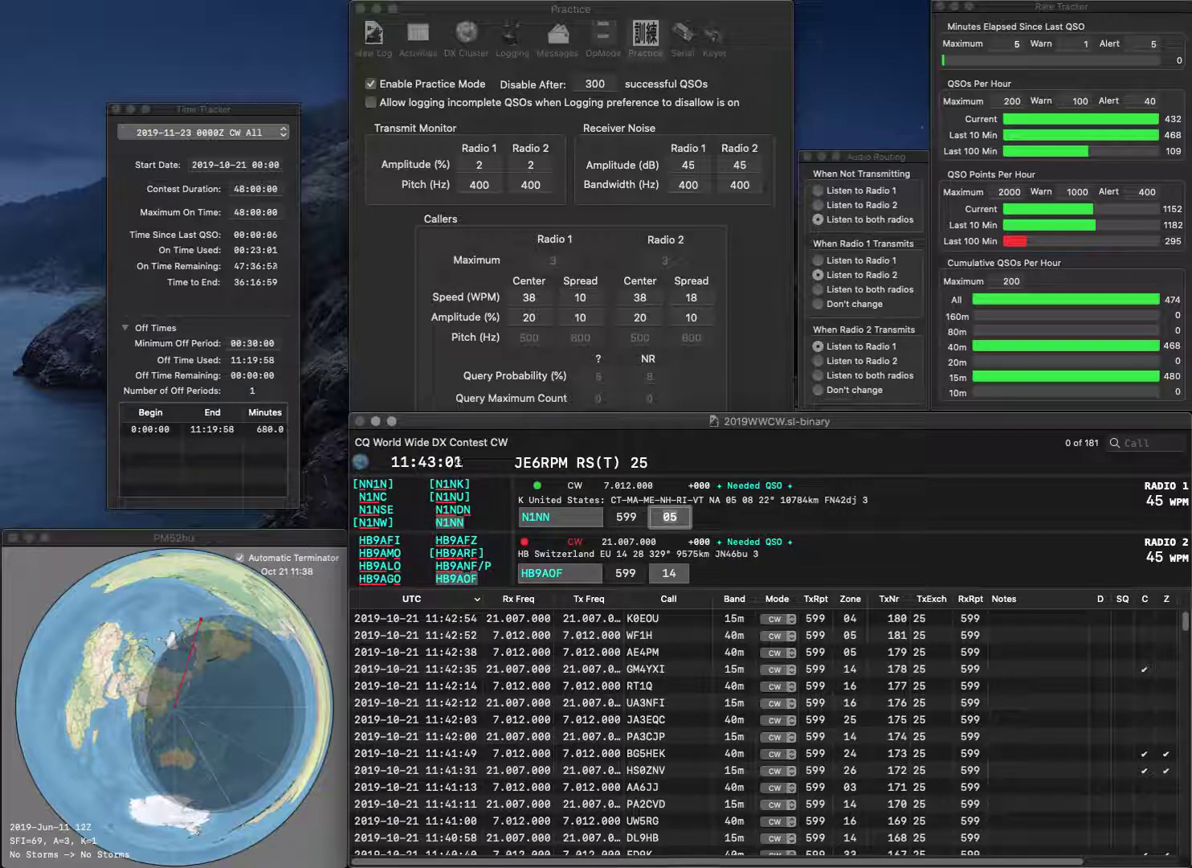
key(Tab)
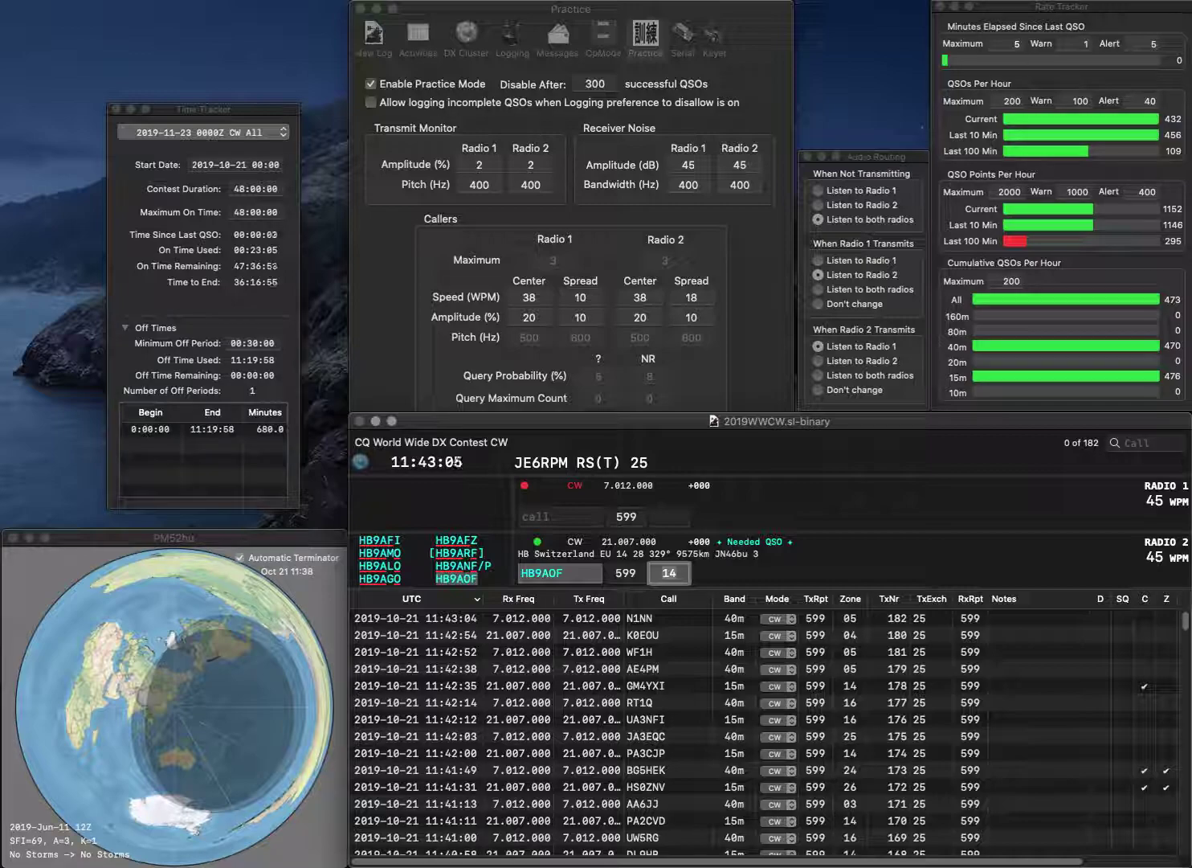
key(Return)
text(V)
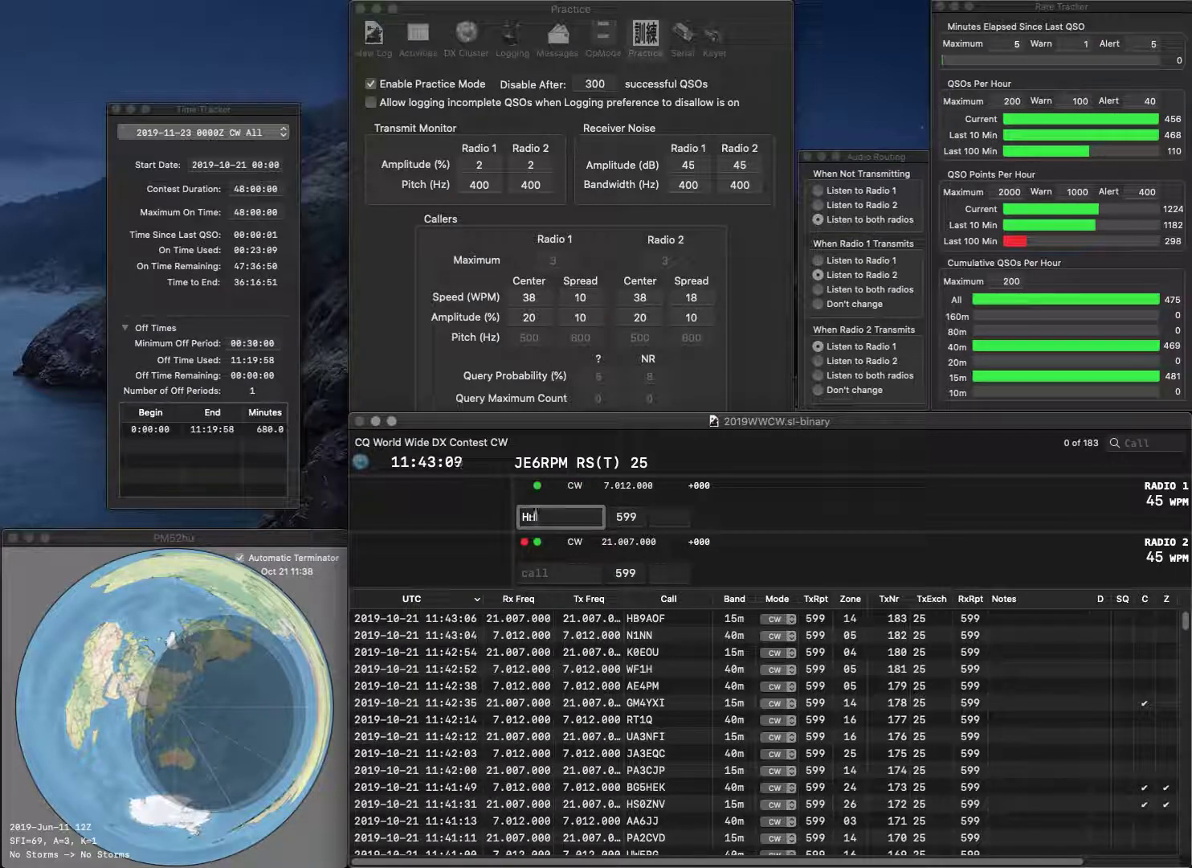
text(HR)
key(Return)
text(WA2)
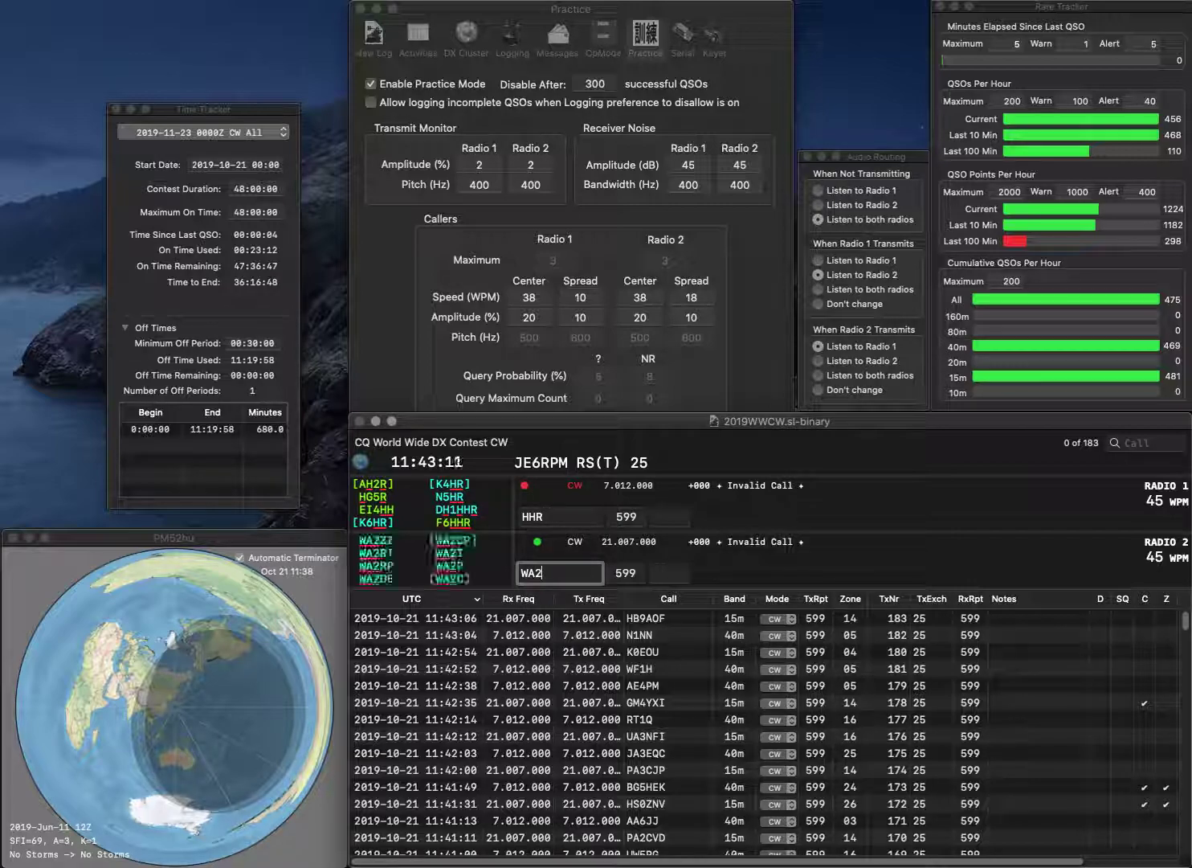
text(BJN)
key(Return)
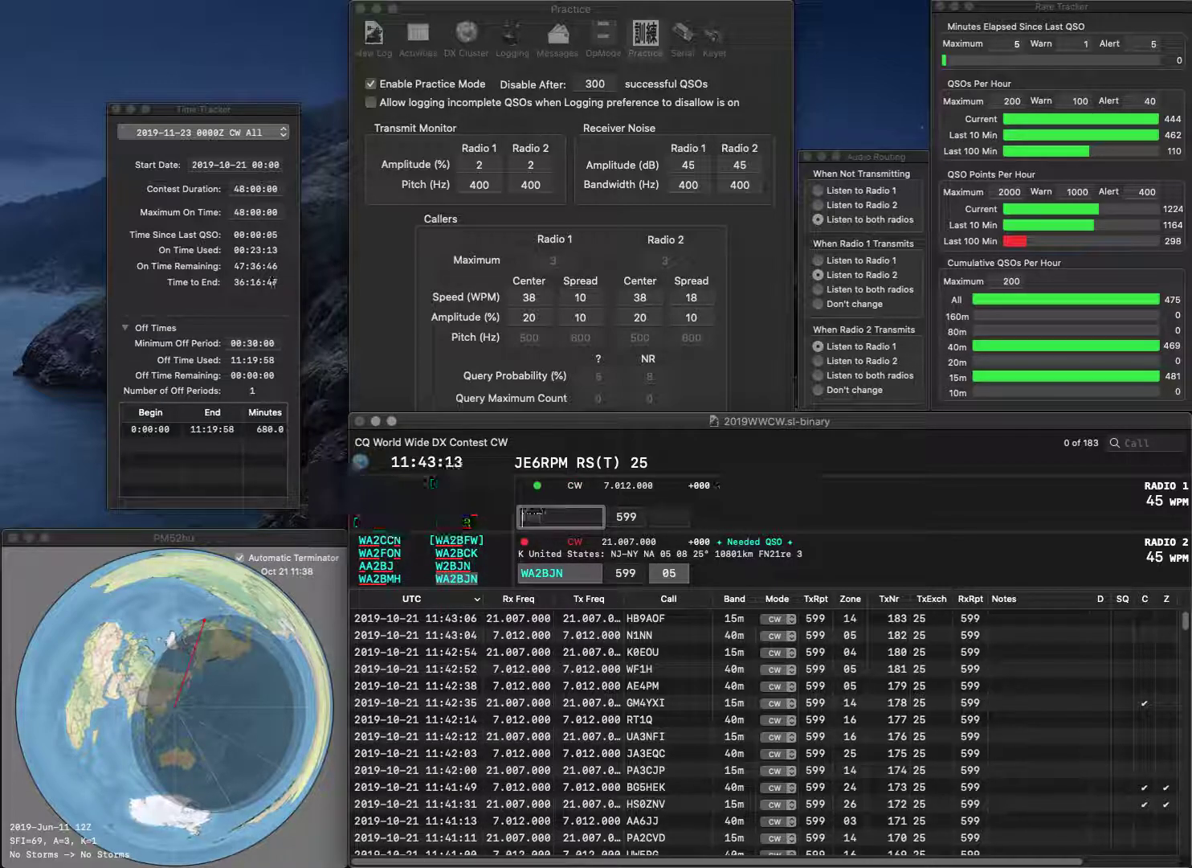
Replace the Radio 1 call with SP5SR, send it, and log WA2BJN with zone 05 and SP5SR with zone 15
text(H)
key(BackSpace)
text(SP)
text(SR)
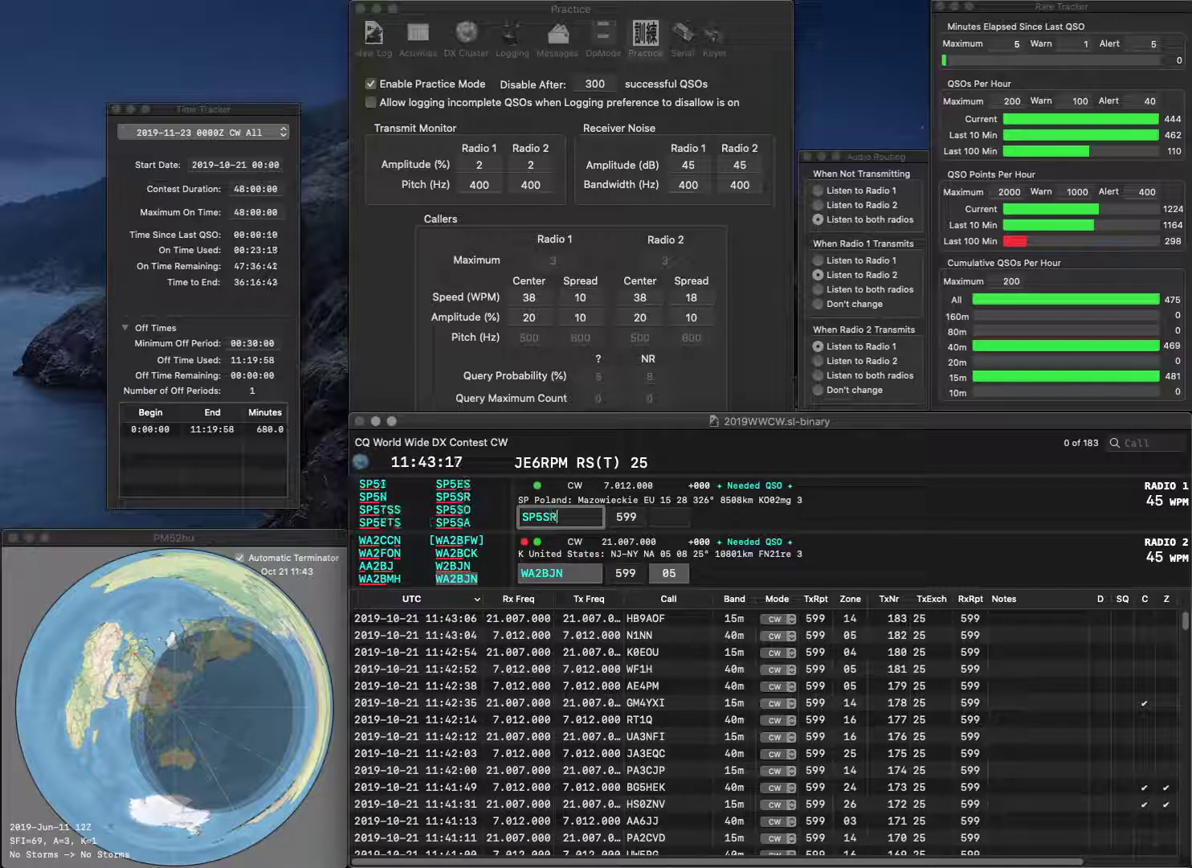
key(Return)
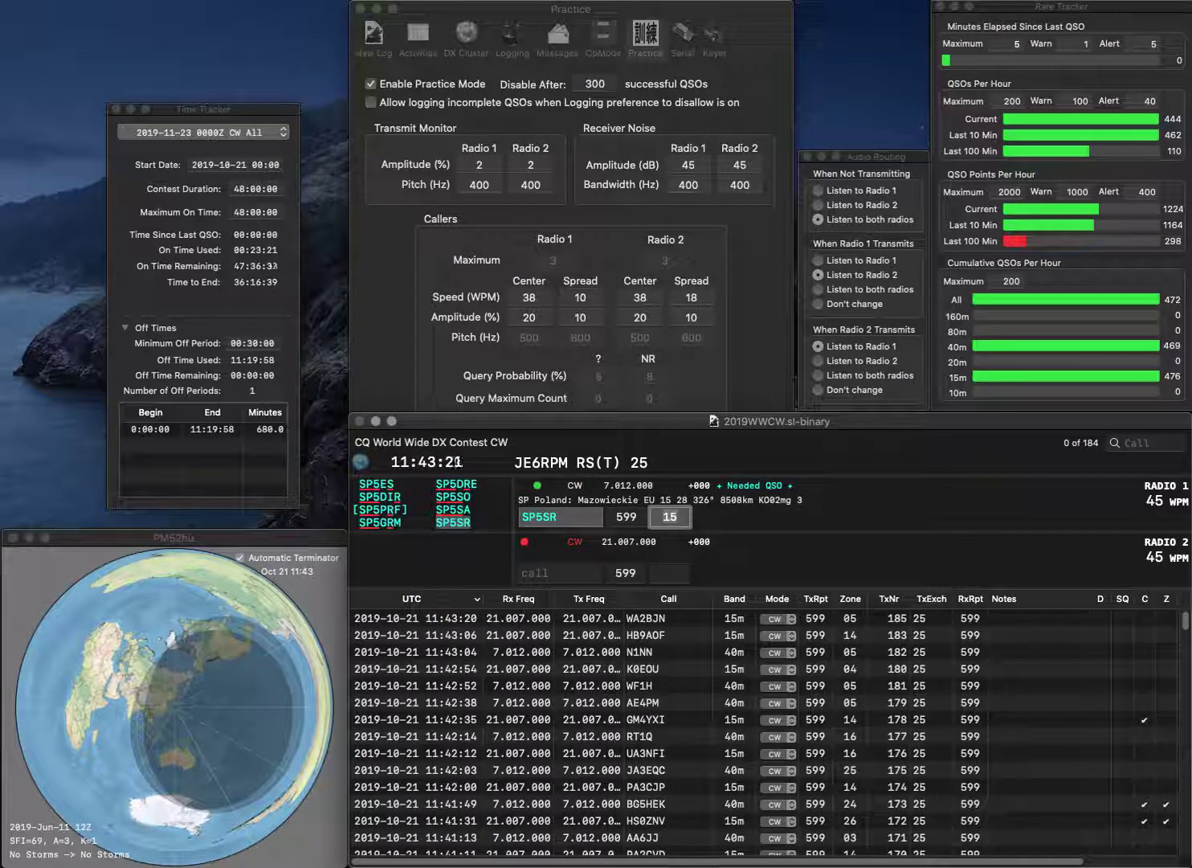
key(Return)
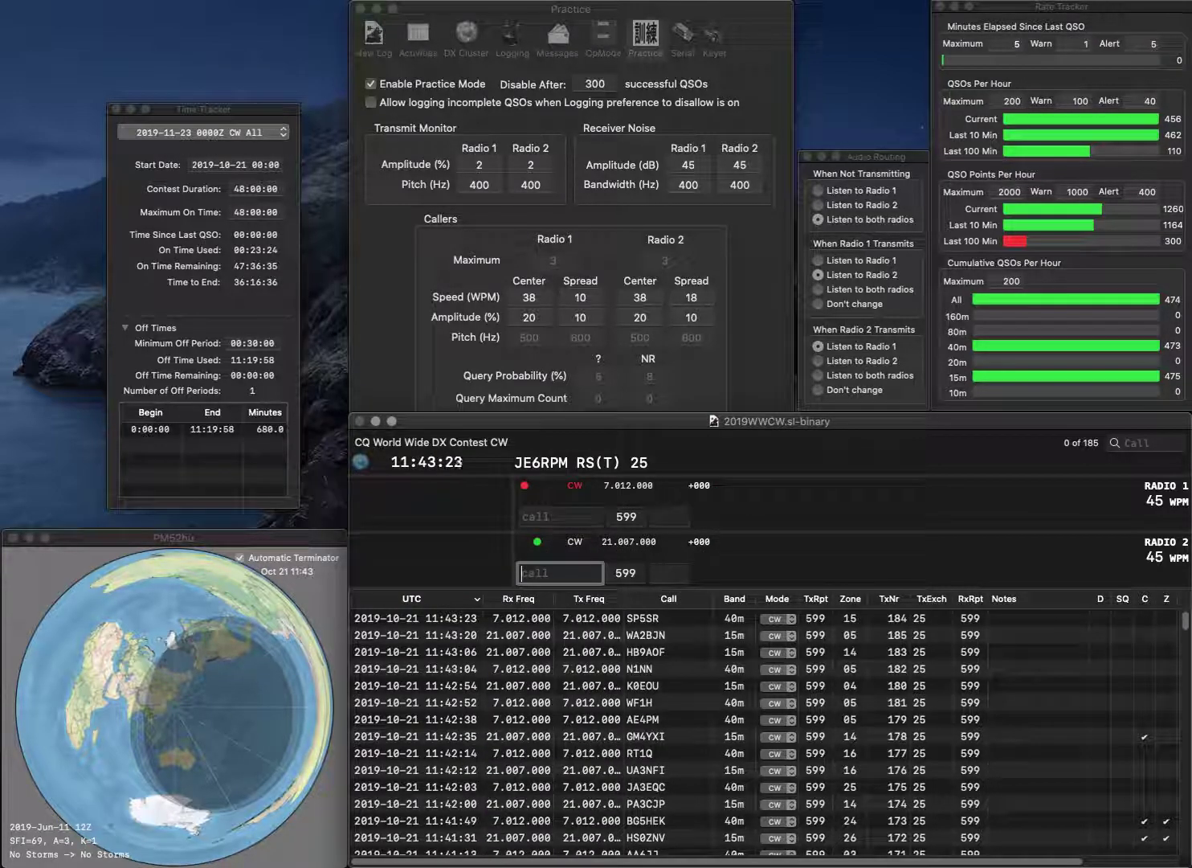
Enter and send KC1DOH on Radio 2, correct the call to KC1BOH, and clear the stray letter from Radio 1
text(KC1)
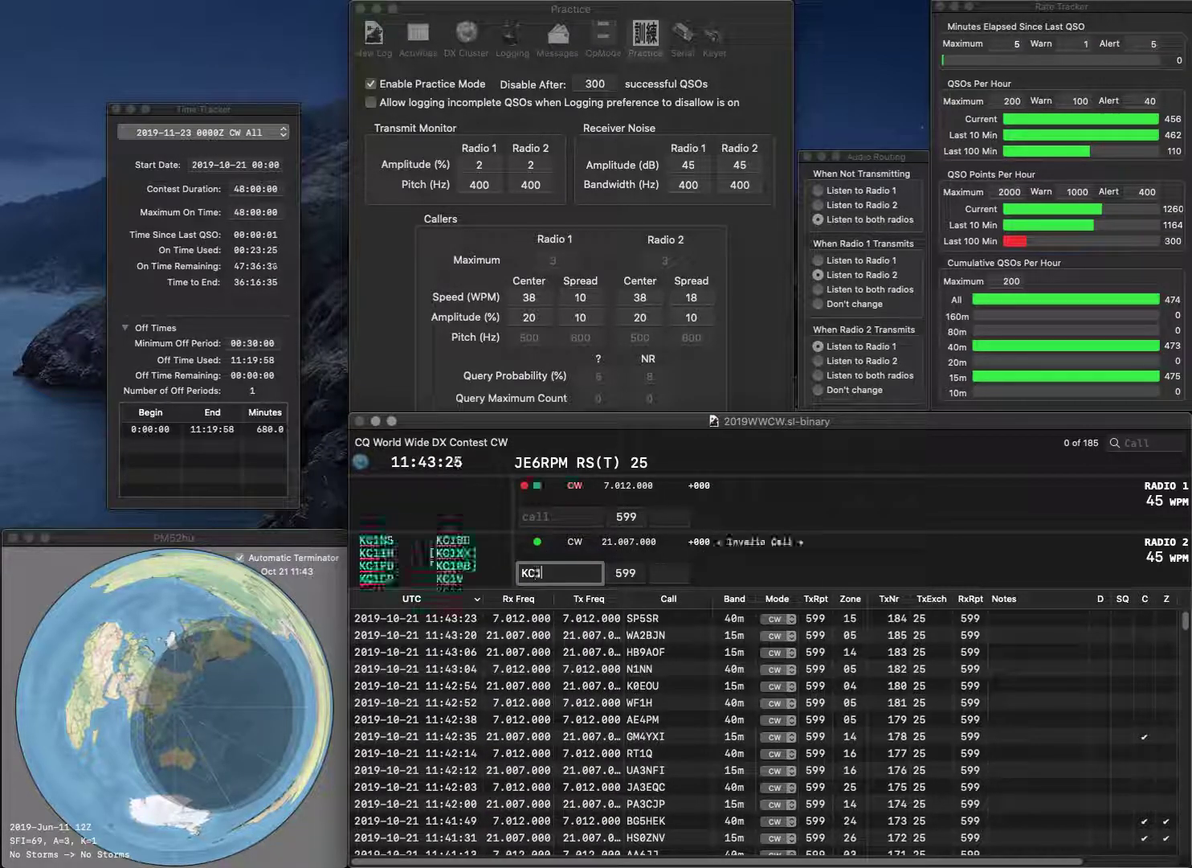
text(DOH)
key(Return)
text(B)
key(Tab)
key(Left)
key(Left)
key(BackSpace)
text(B)
key(Tab)
key(BackSpace)
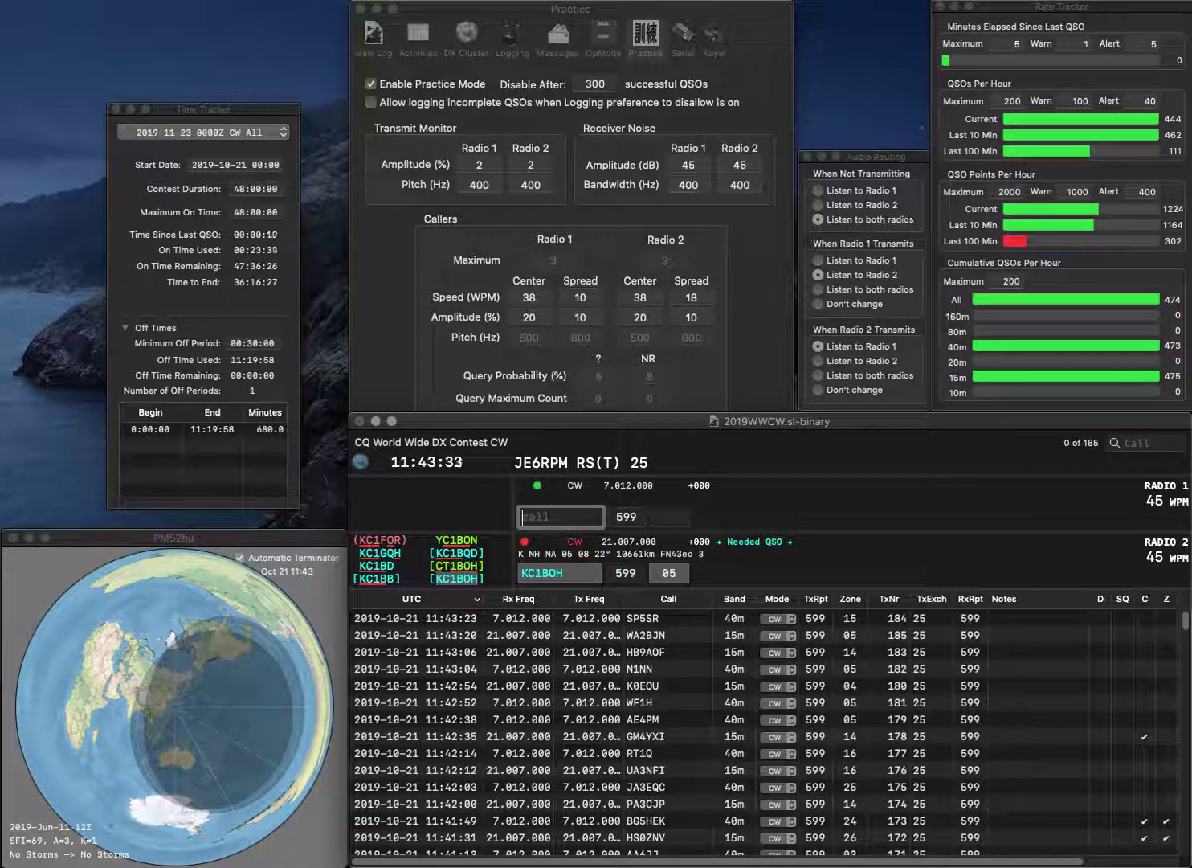
text(DH5WB)
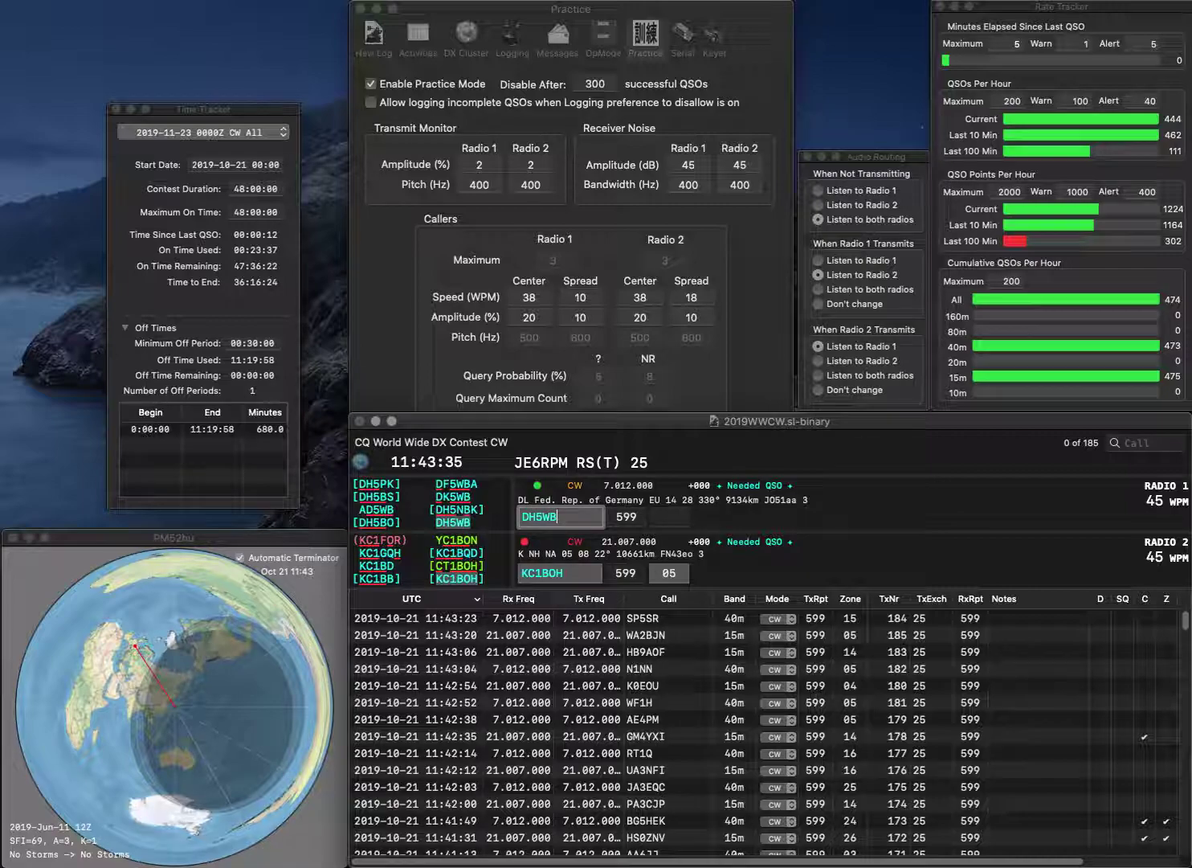
key(Return)
key(Tab)
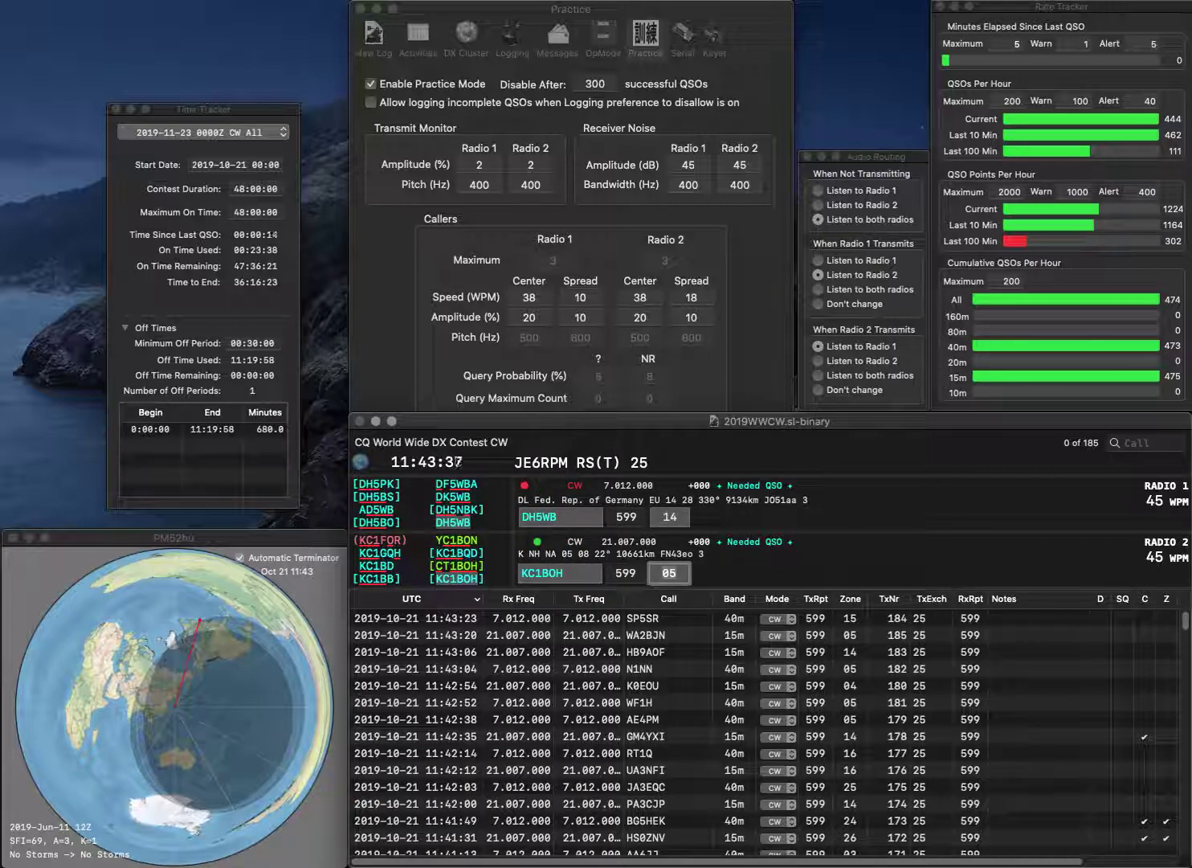
key(Return)
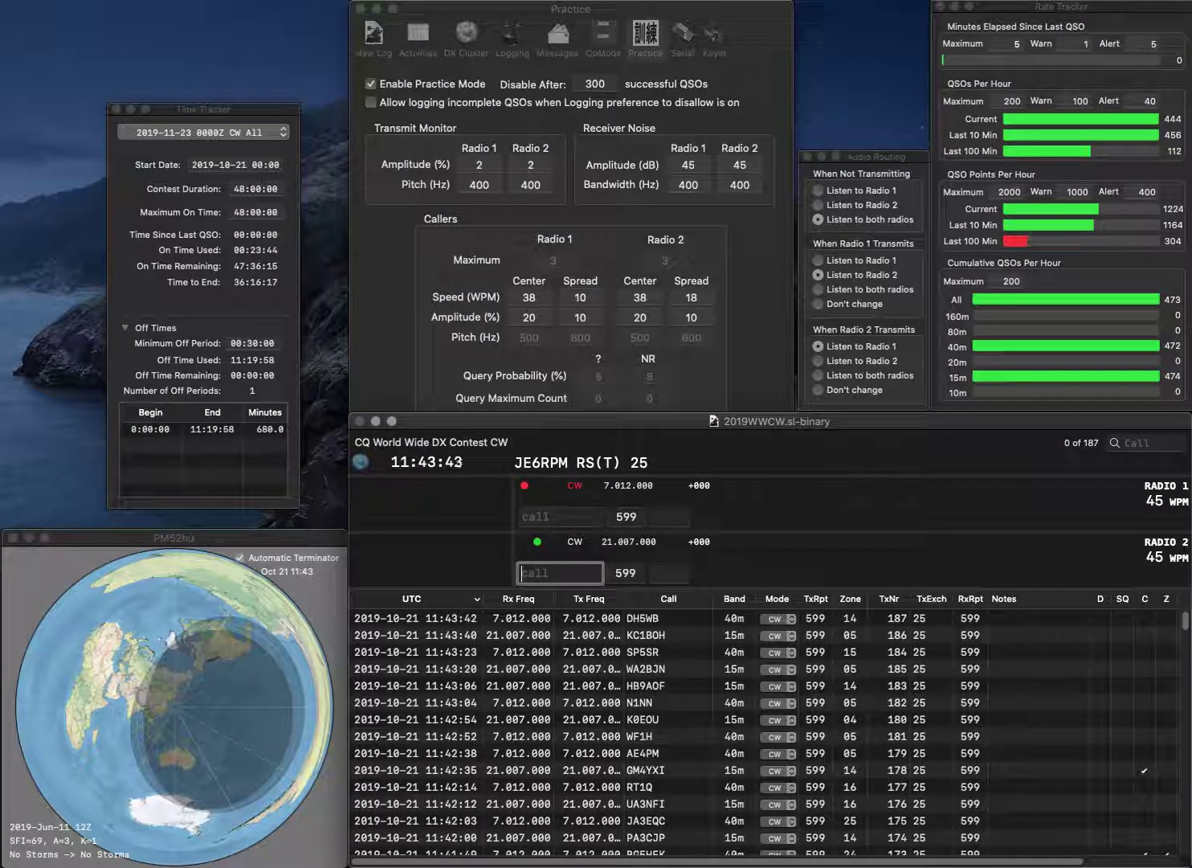
Enter and send the call RW0SR on Radio 2 and the partial call DX on Radio 1
text(0SR)
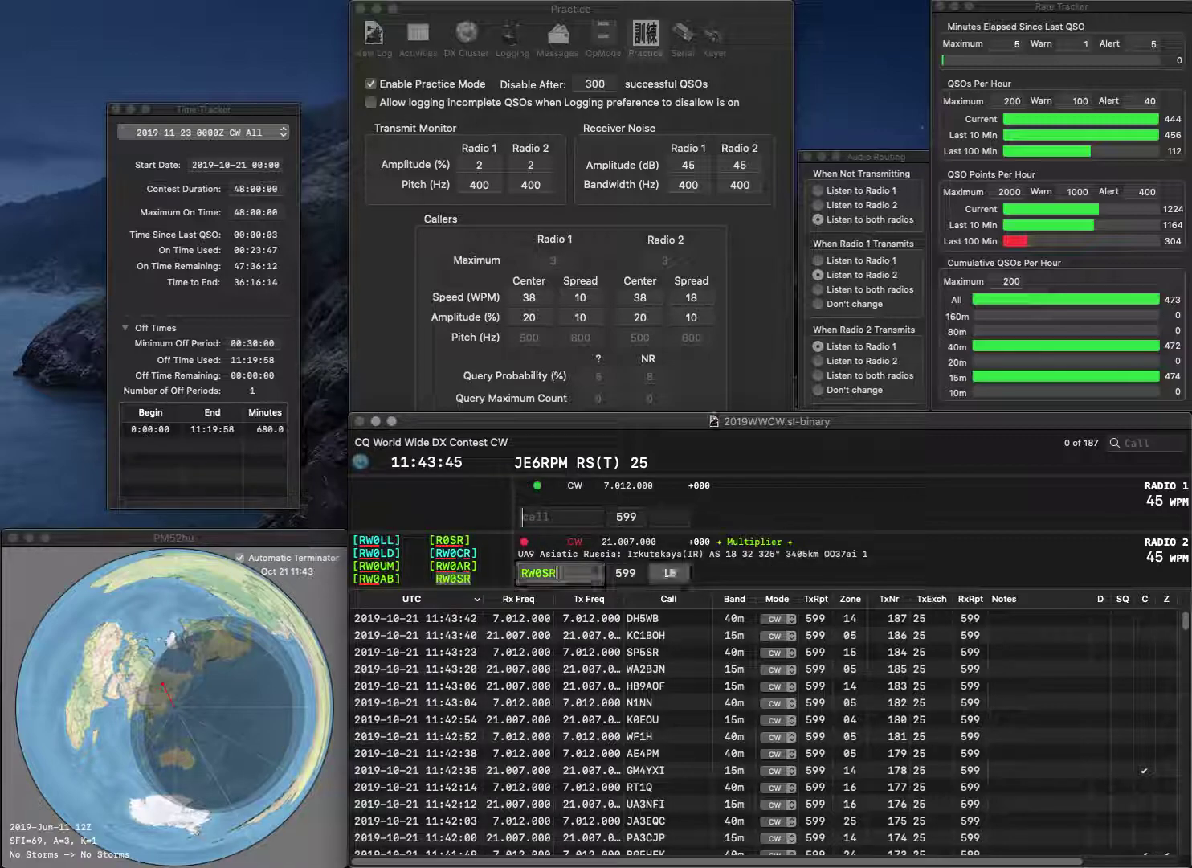
key(Return)
text(DX)
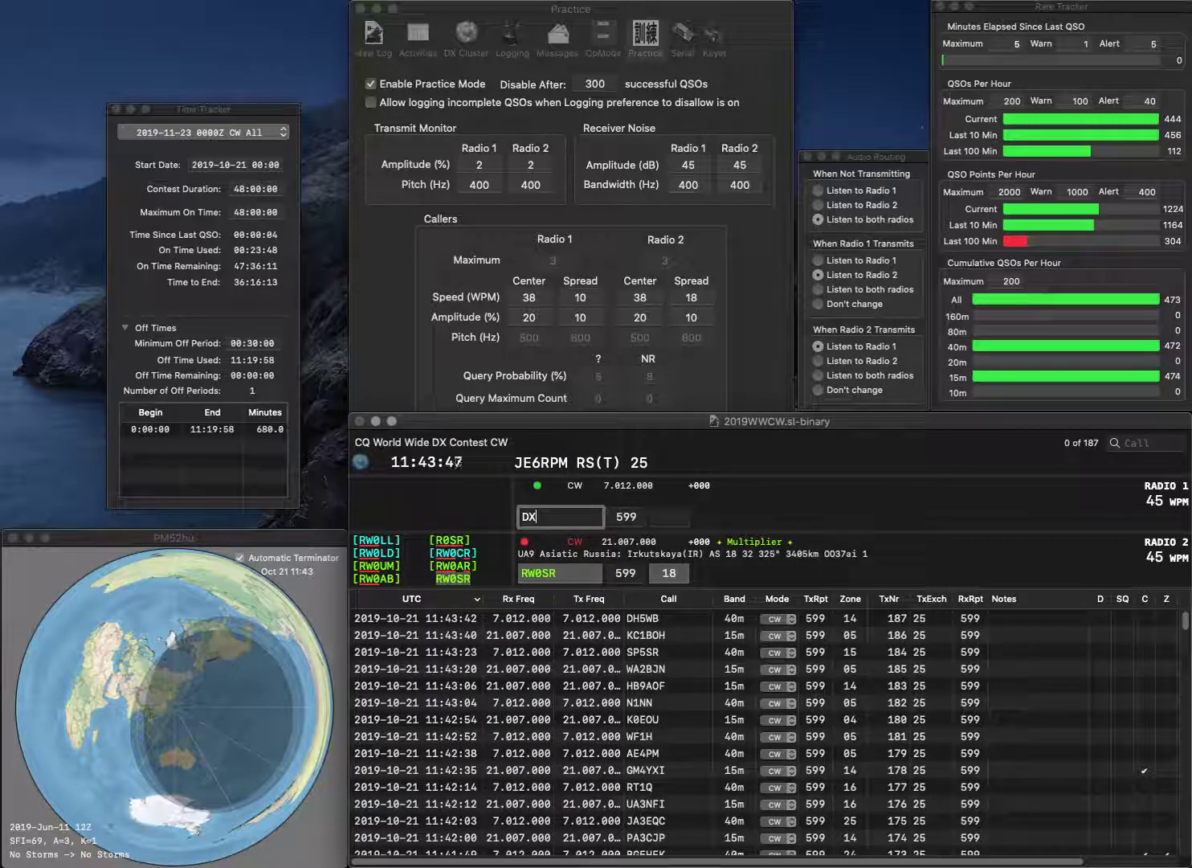
key(Return)
key(Tab)
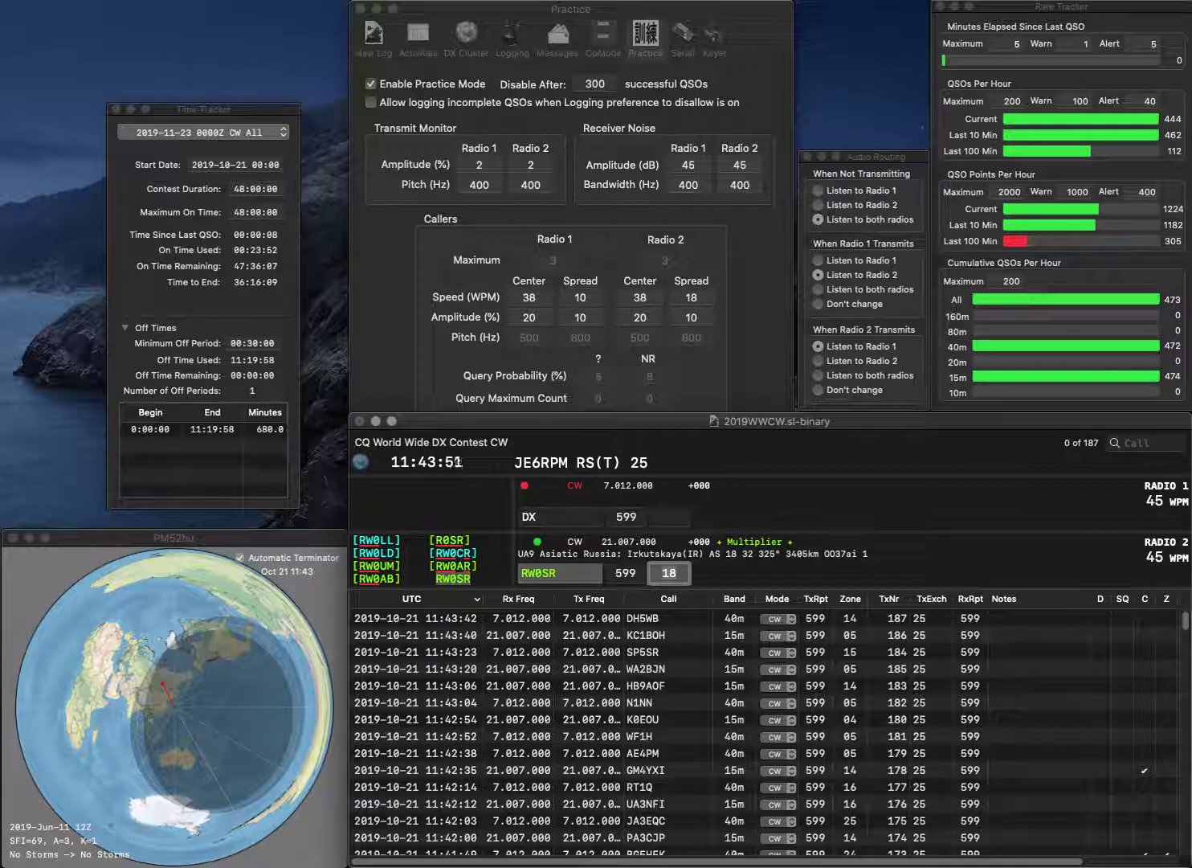
Log RW0SR with zone 18, and complete and send the Radio 1 call as NN6DX
key(Return)
text(NN)
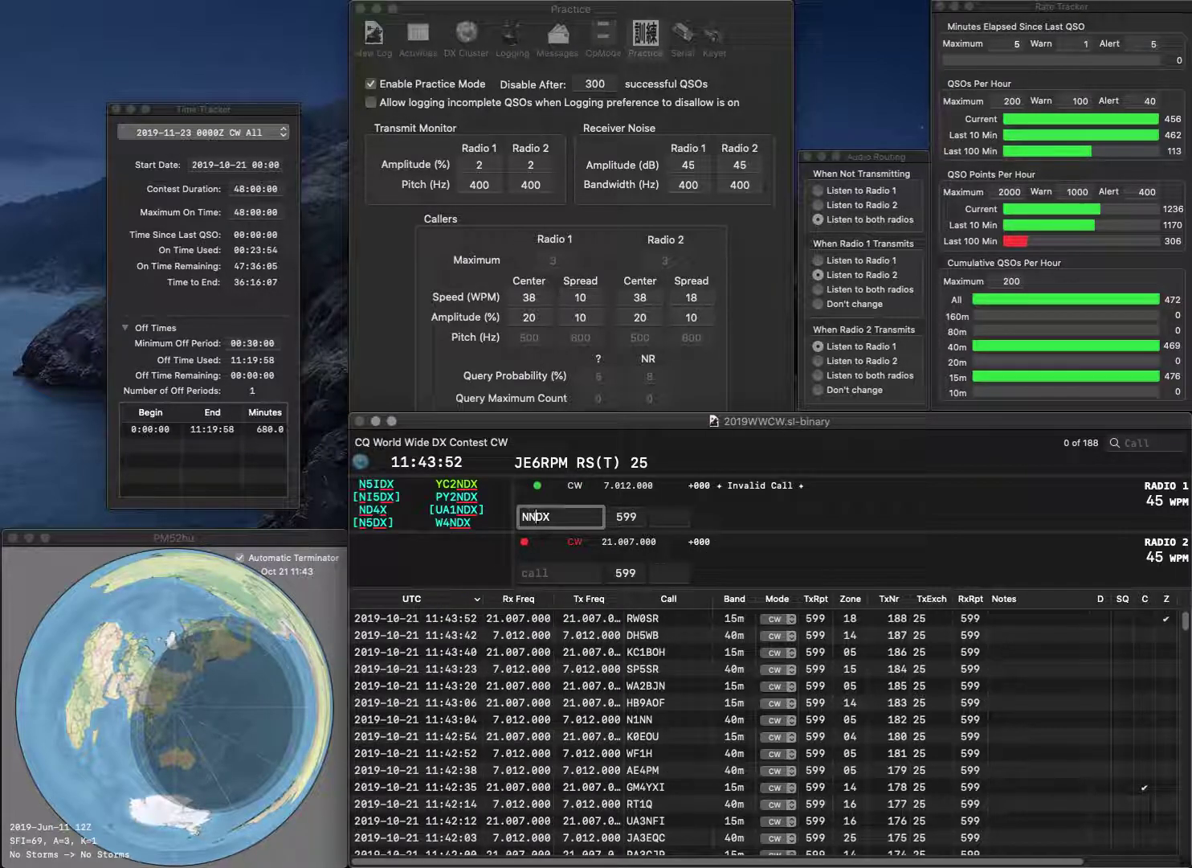
text(6)
key(Return)
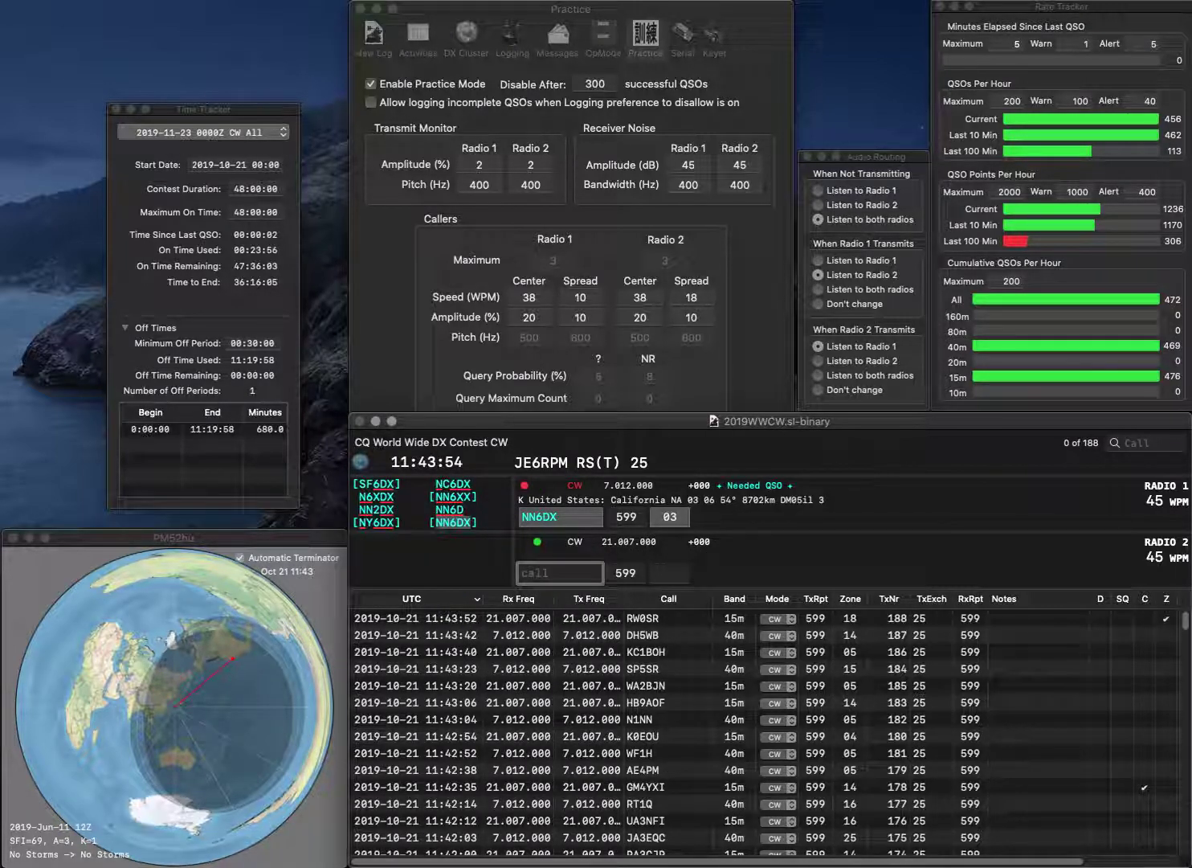
text(M6IWD)
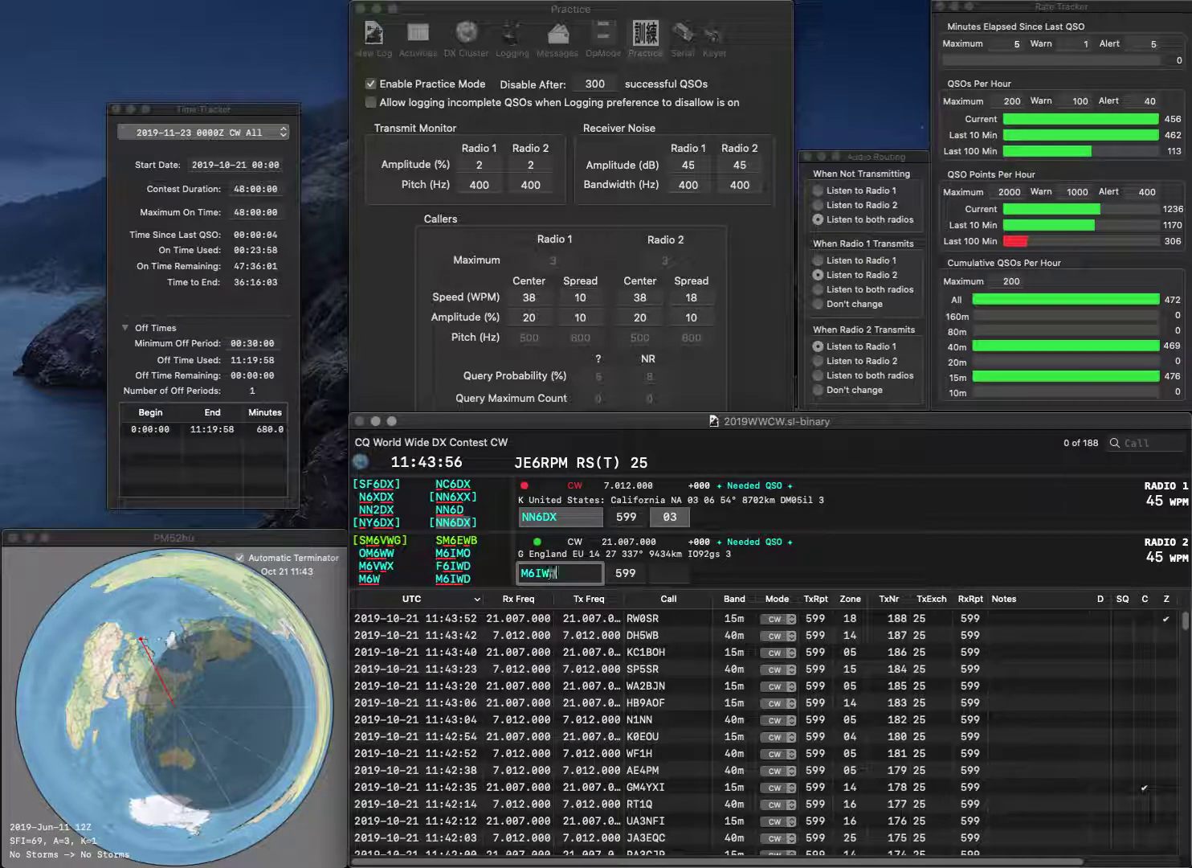
key(Return)
key(Return)
key(space)
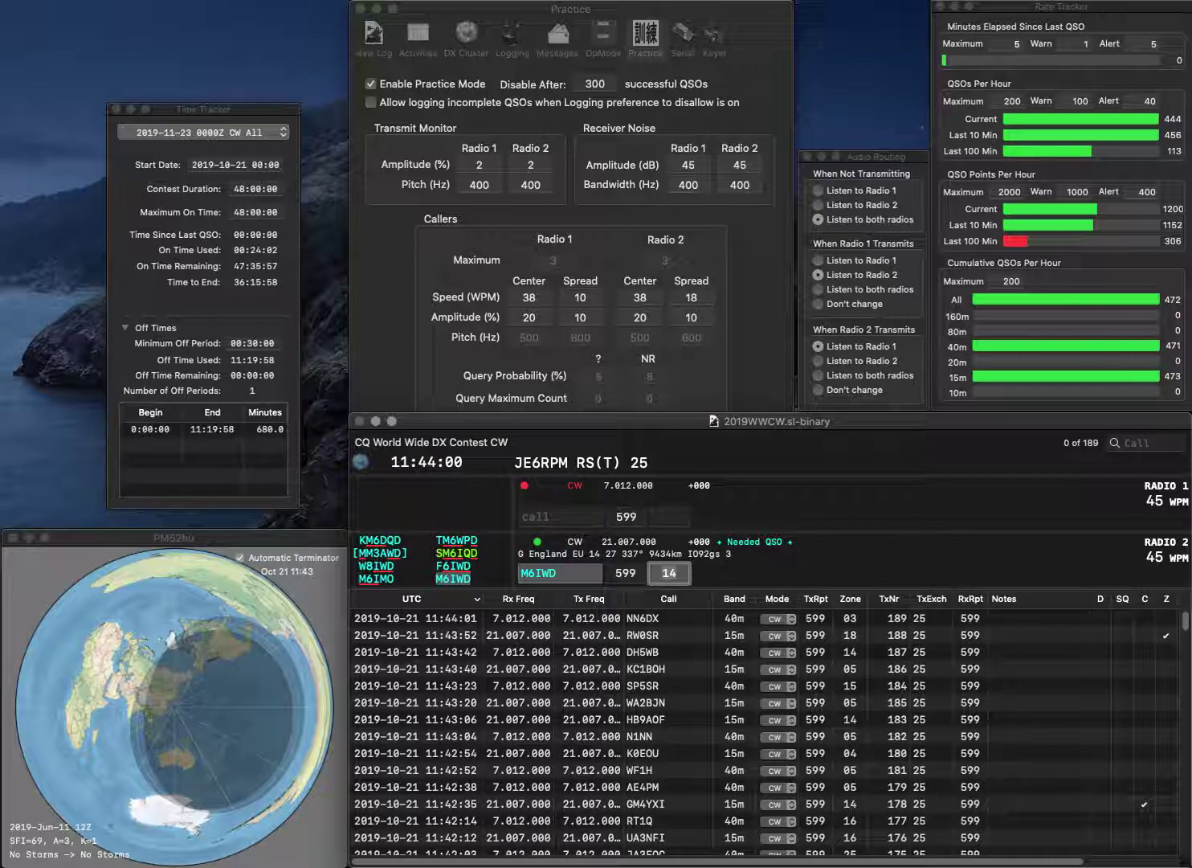
key(Return)
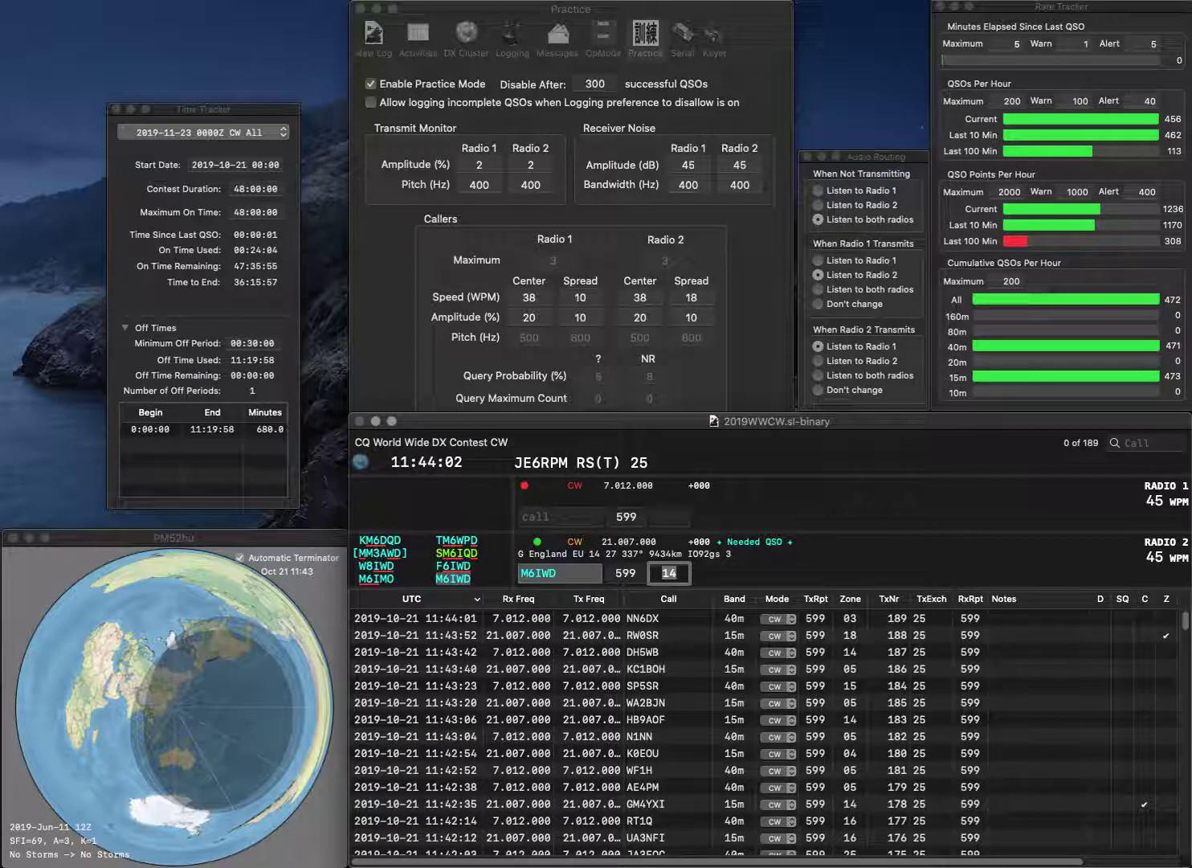
Enter and send the partial calls IK4U on Radio 1 and HWY on Radio 2
text(IK4U)
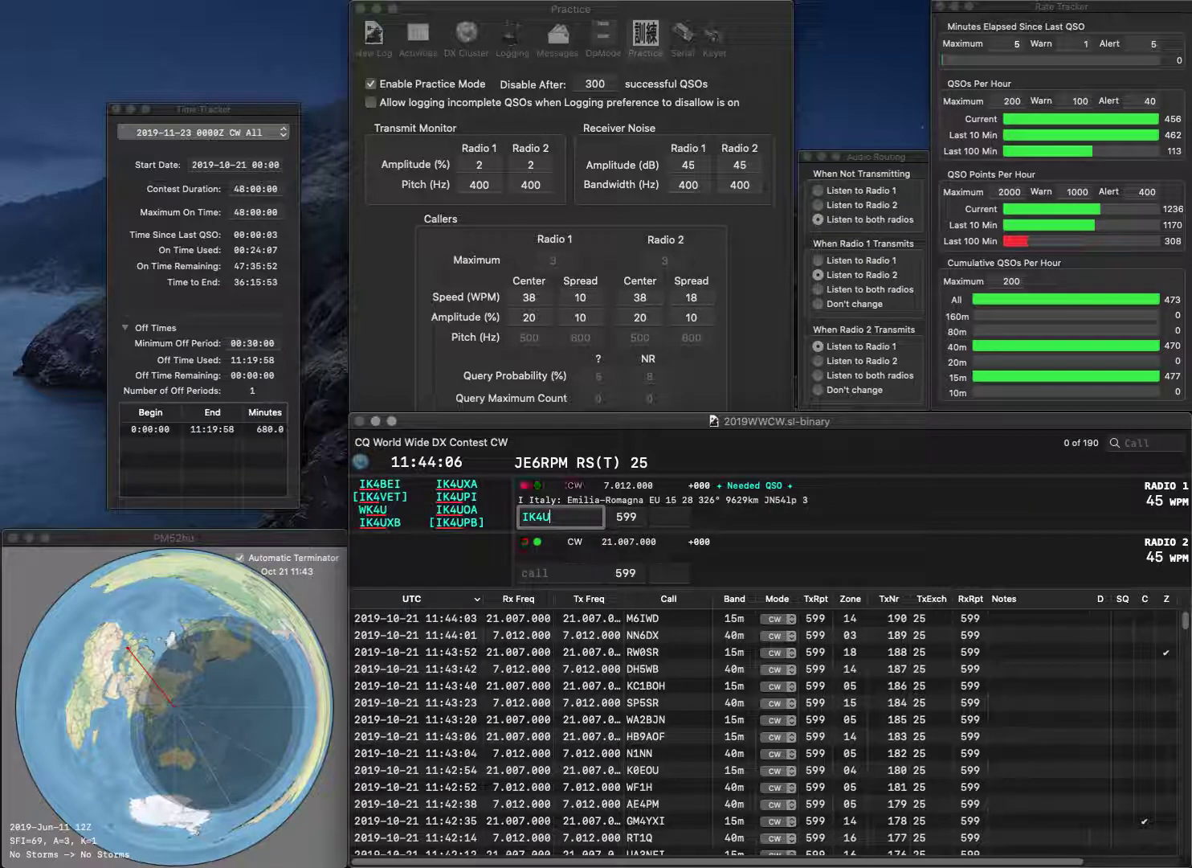
key(Return)
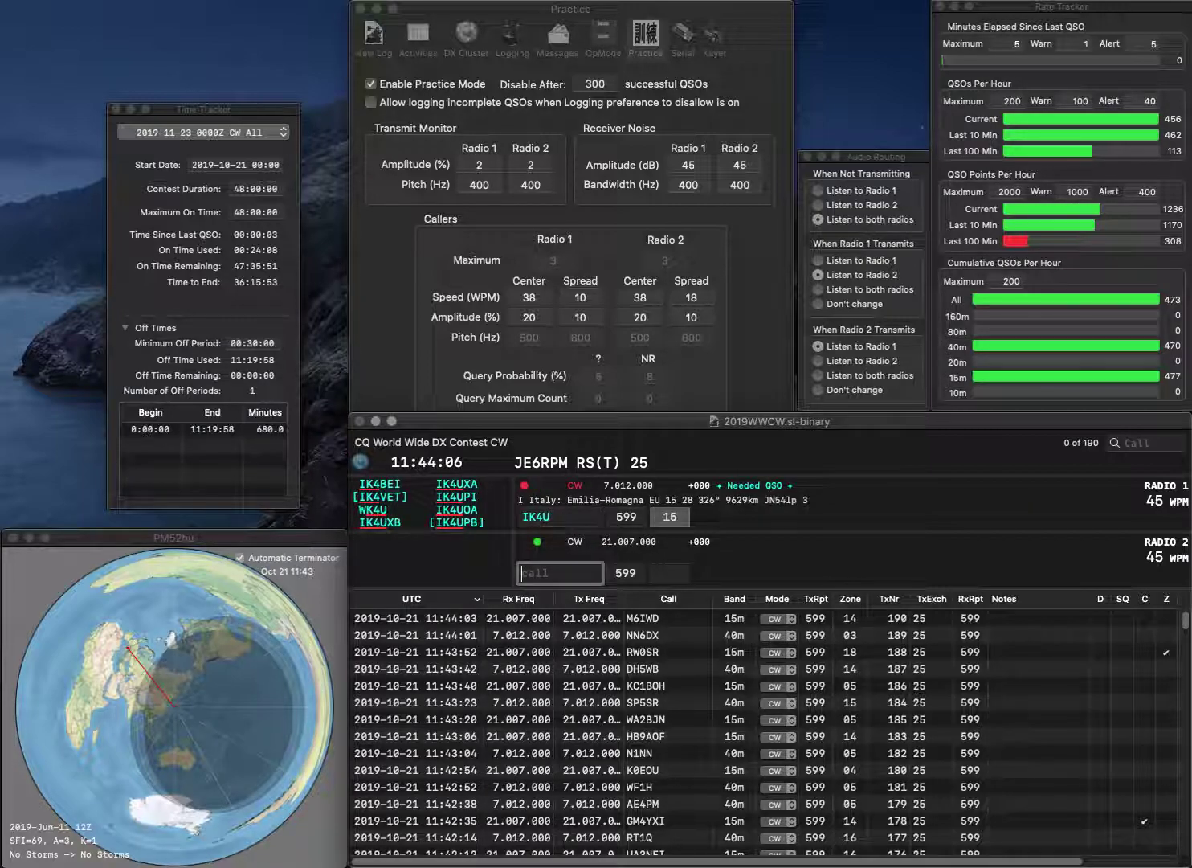
text(HWY)
key(Return)
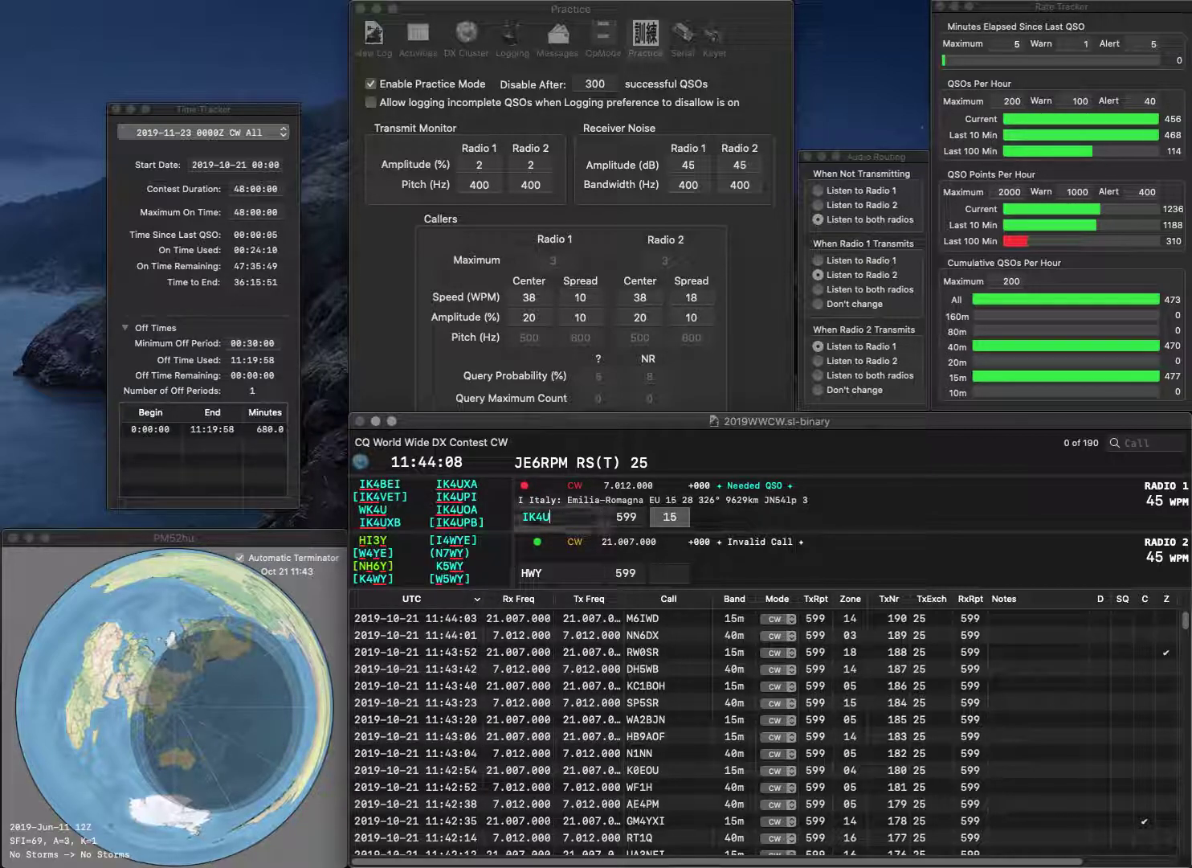
text(PB)
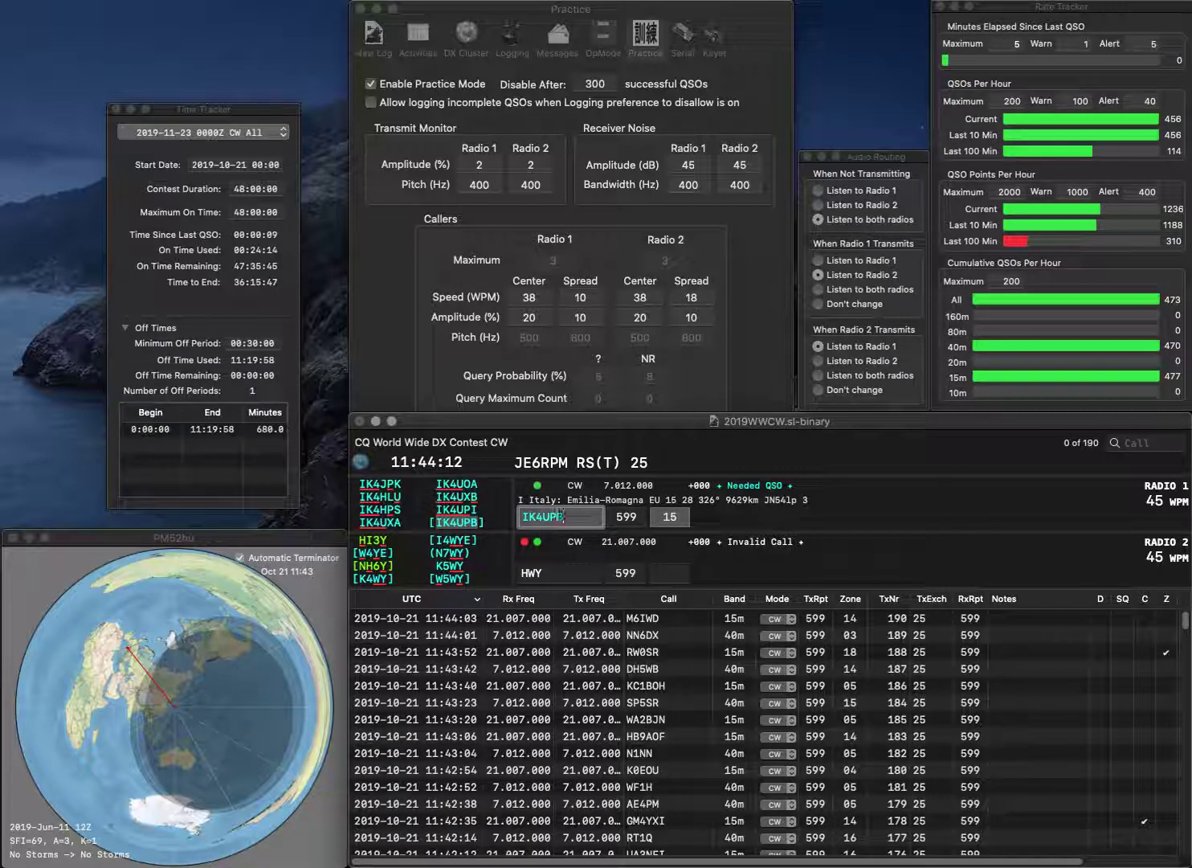
key(BackSpace)
key(BackSpace)
text(B)
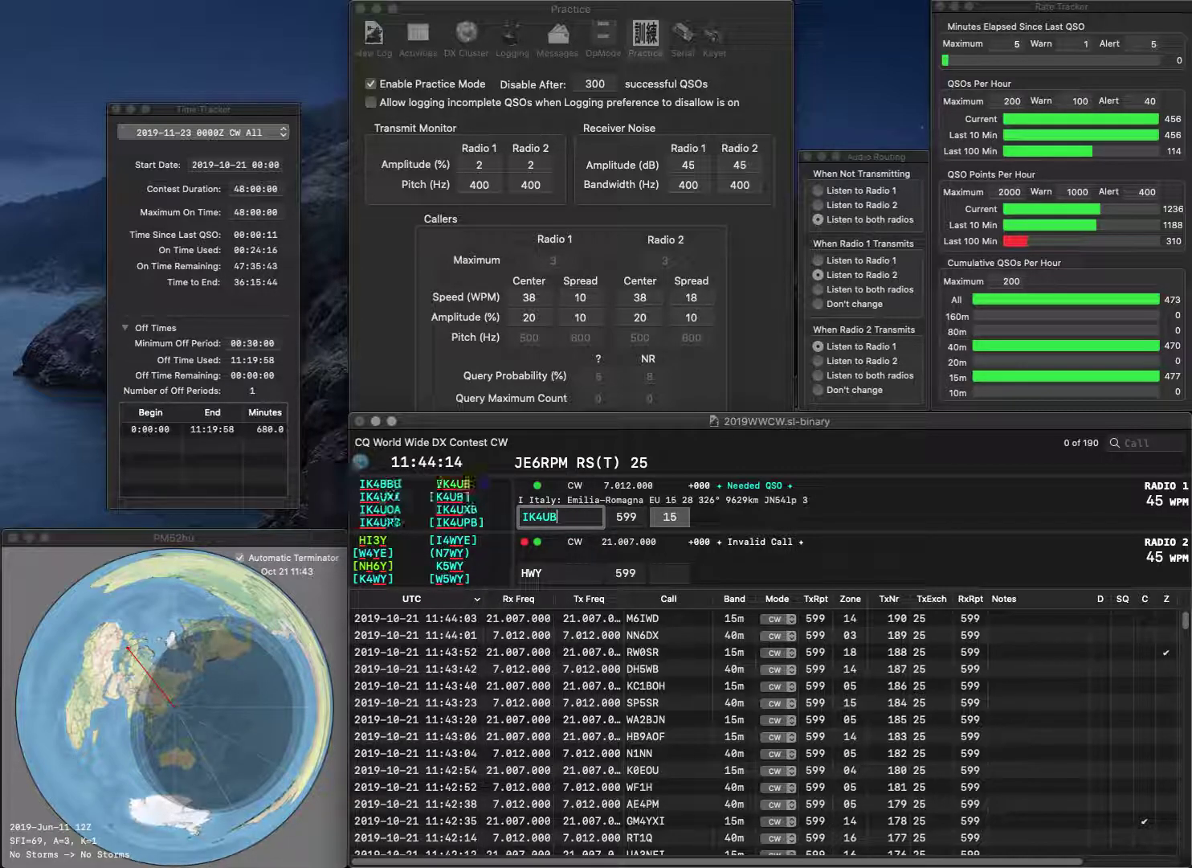
key(BackSpace)
text(XB)
key(Return)
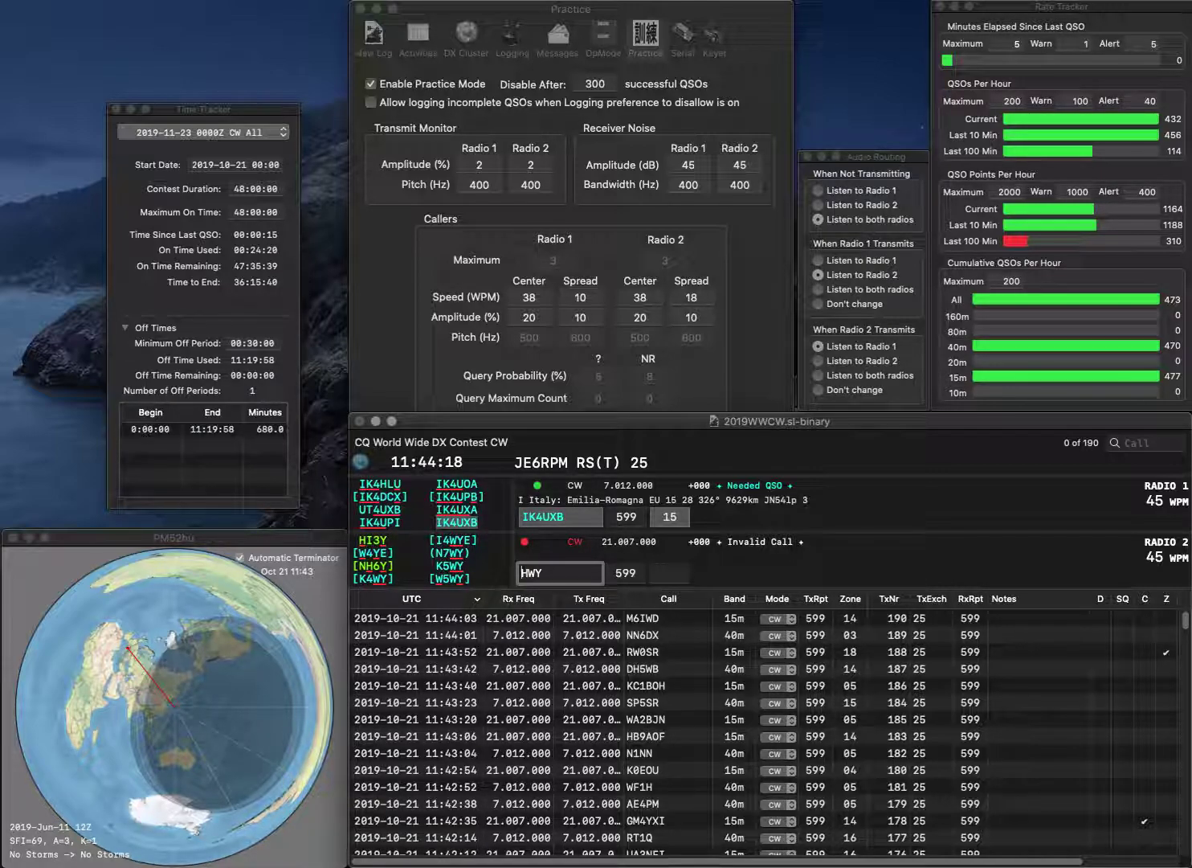
Extend and send the Radio 2 call as E0HWY, and log IK4UXB with zone 15 on Radio 1
text(E0)
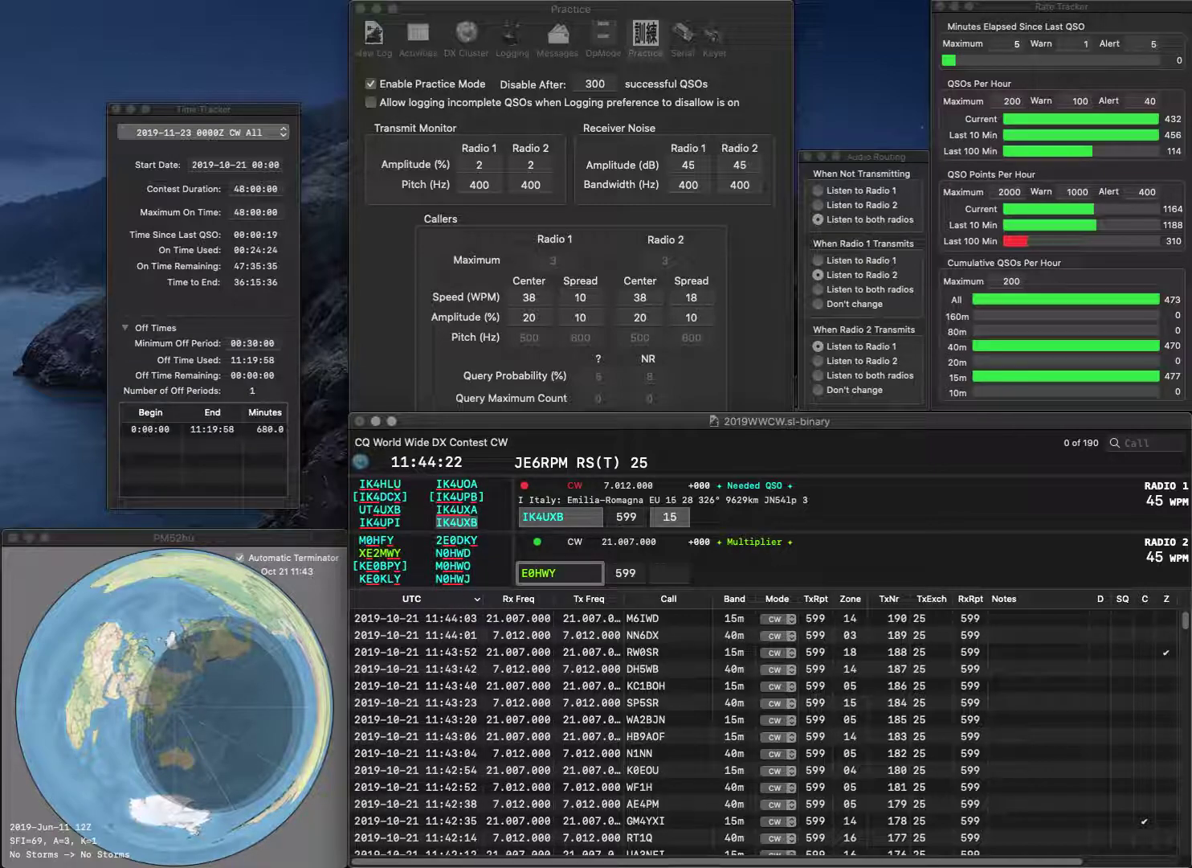
key(Return)
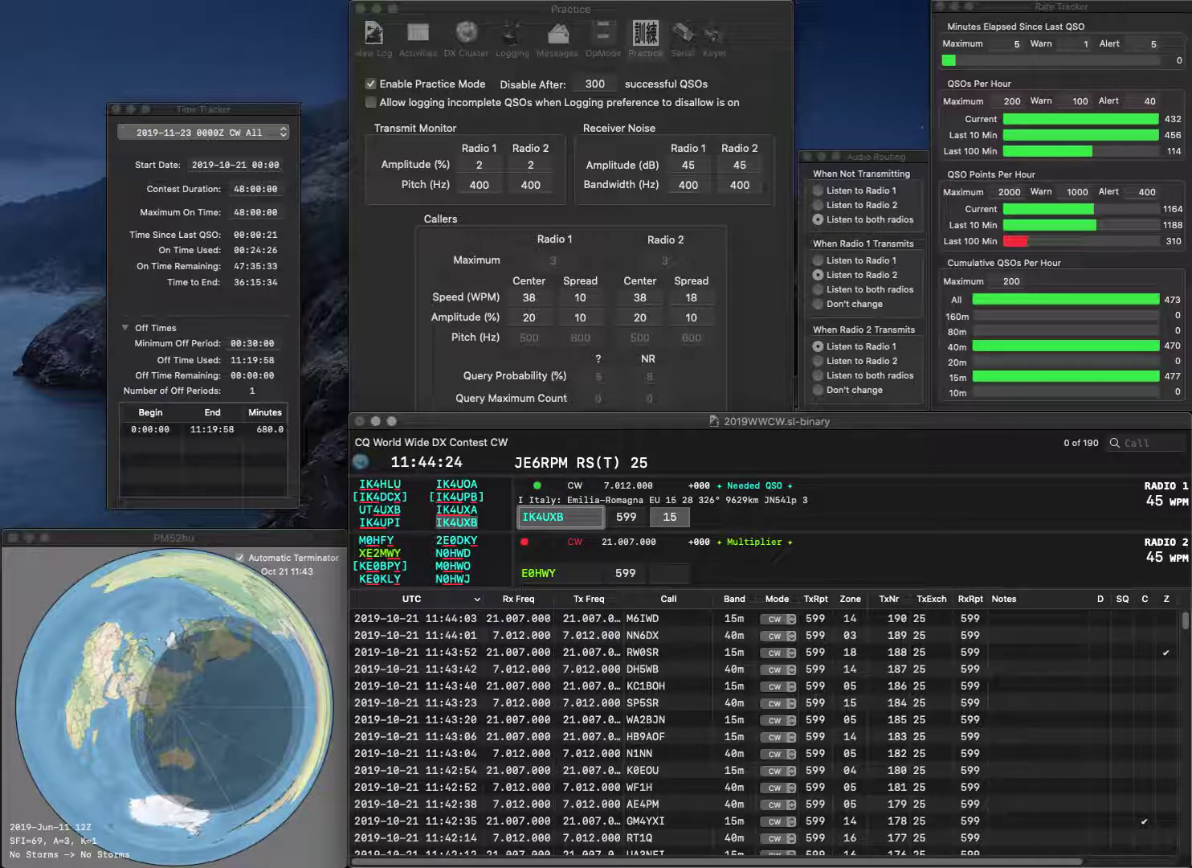
key(Return)
Rework the Radio 2 call as EO2HP, correct it to EO25PY and send it
key(BackSpace)
key(BackSpace)
key(BackSpace)
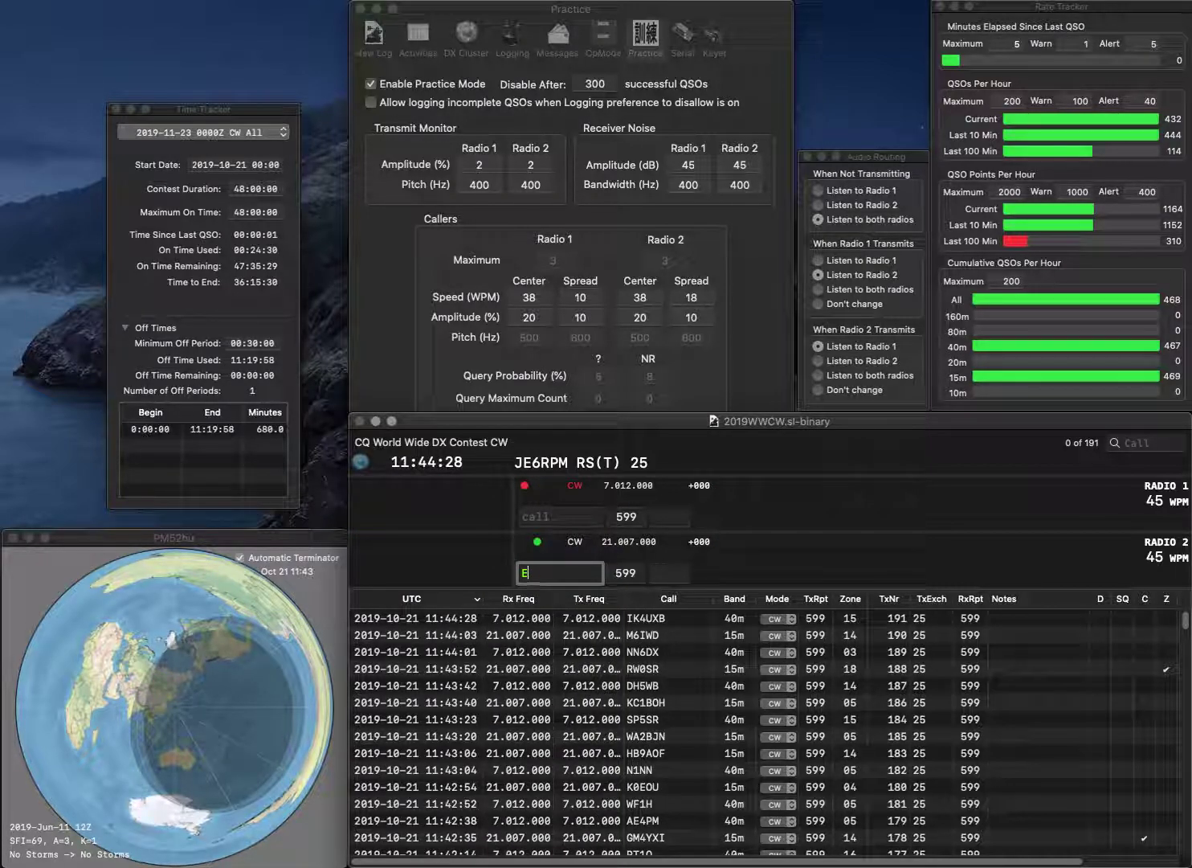
text(2HP)
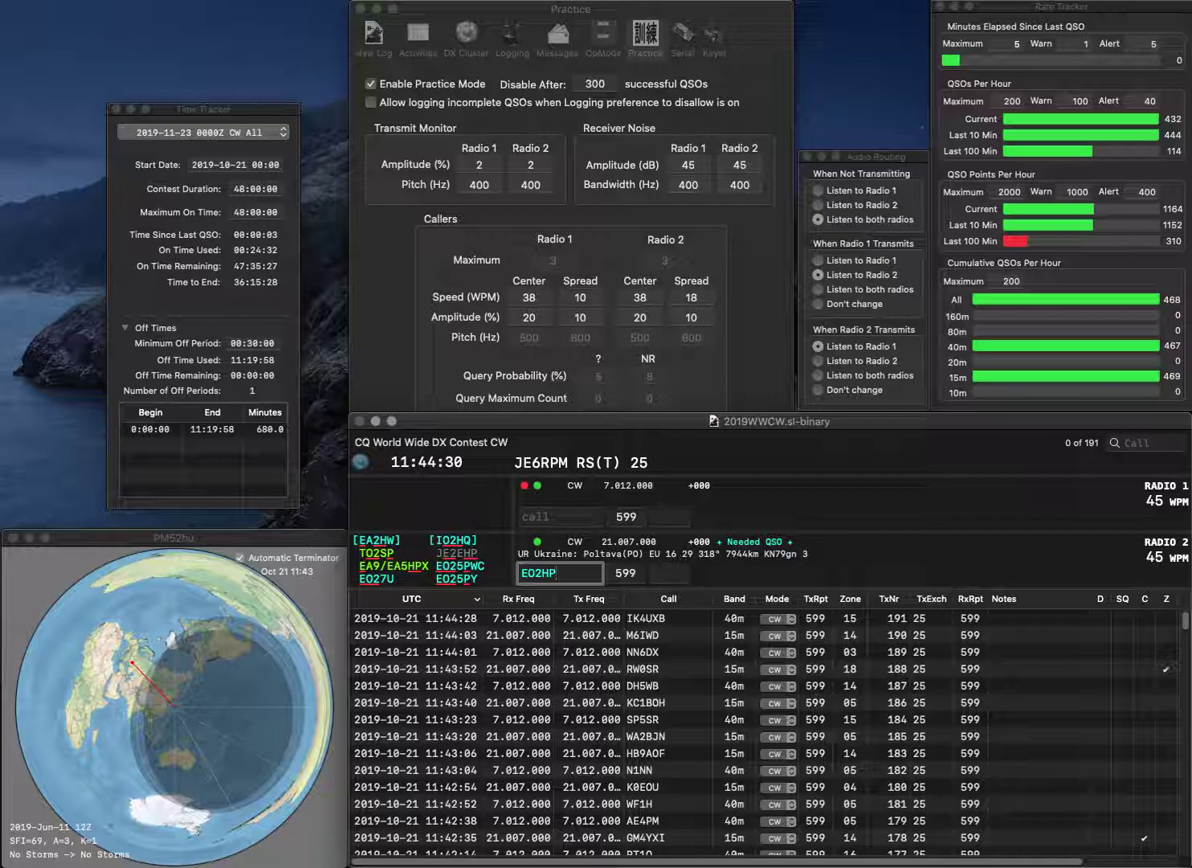
key(BackSpace)
key(BackSpace)
text(5P)
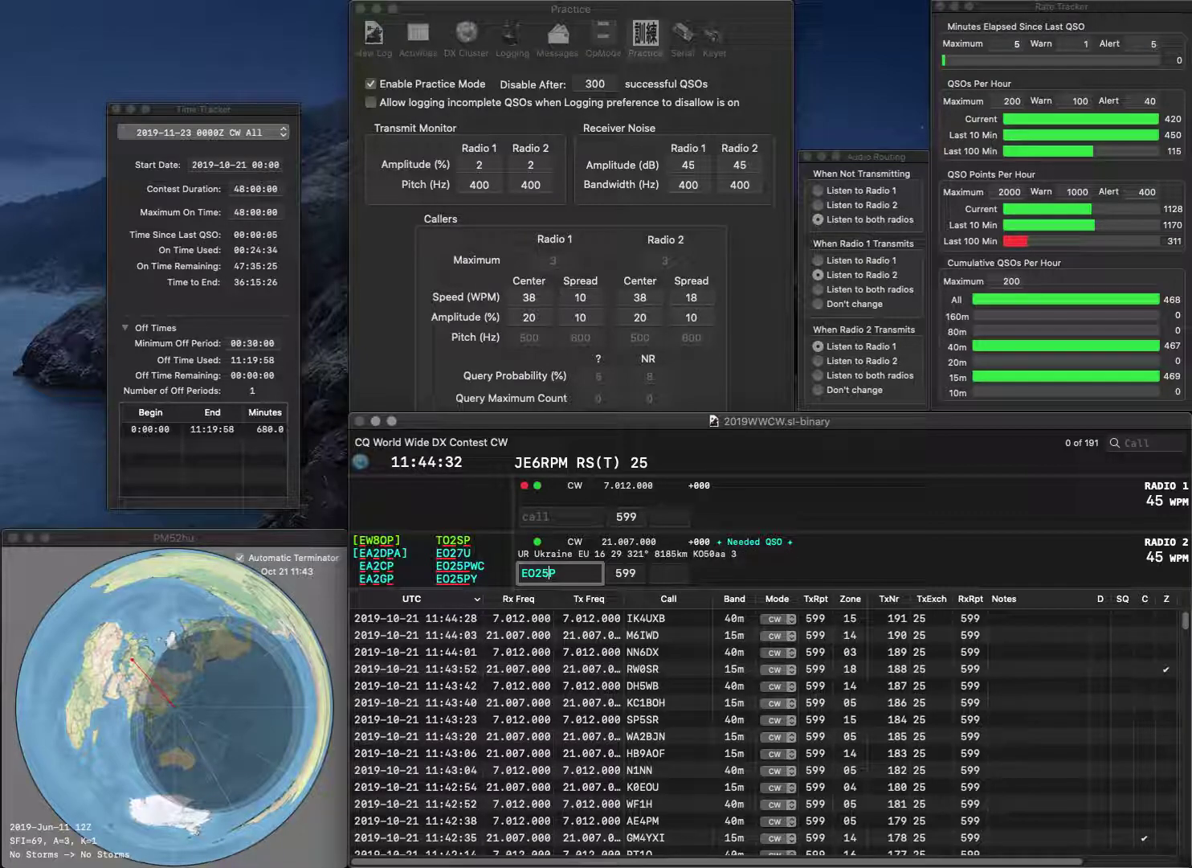
text(Y)
key(Return)
Enter EOZ on Radio 1, extend it to W4EOZ and send it, and log EO25PY with zone 16 on Radio 2
text(EOZ)
key(Home)
text(W4)
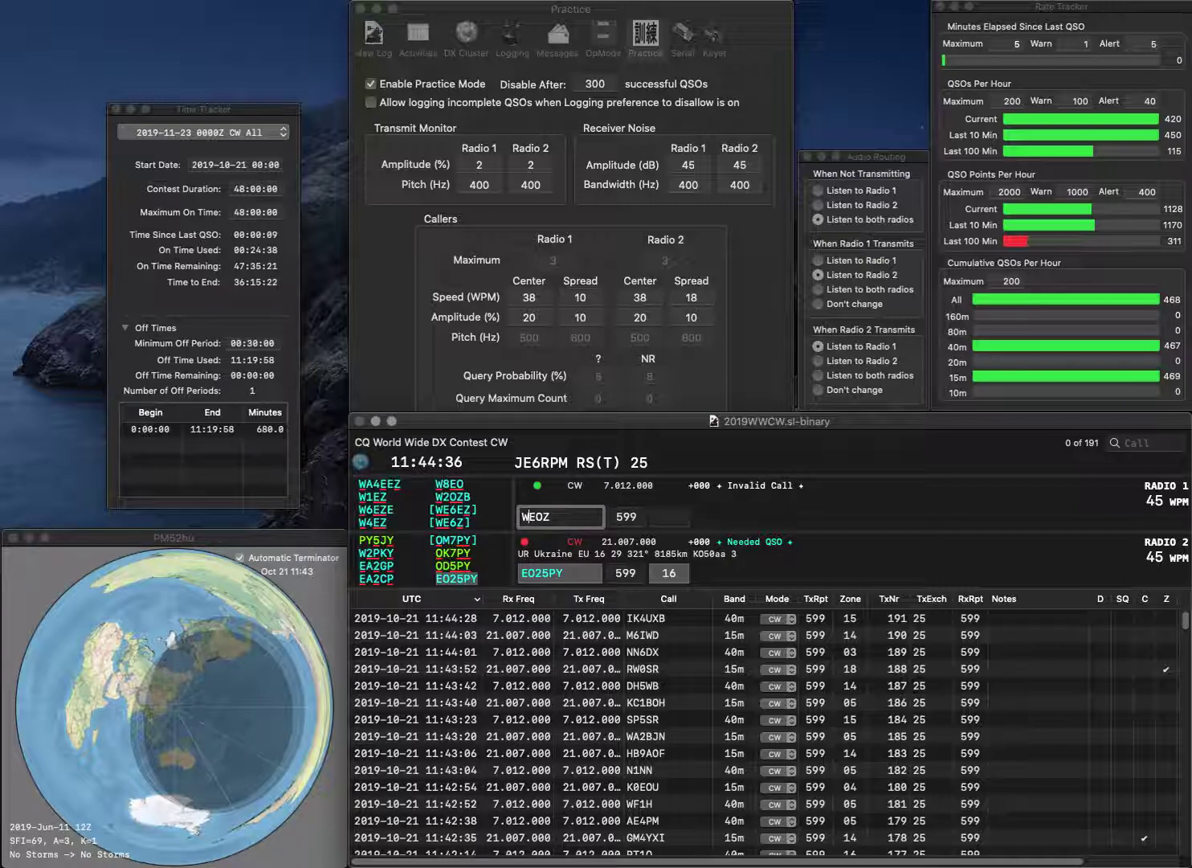
key(Return)
key(Tab)
key(Tab)
key(Return)
key(Tab)
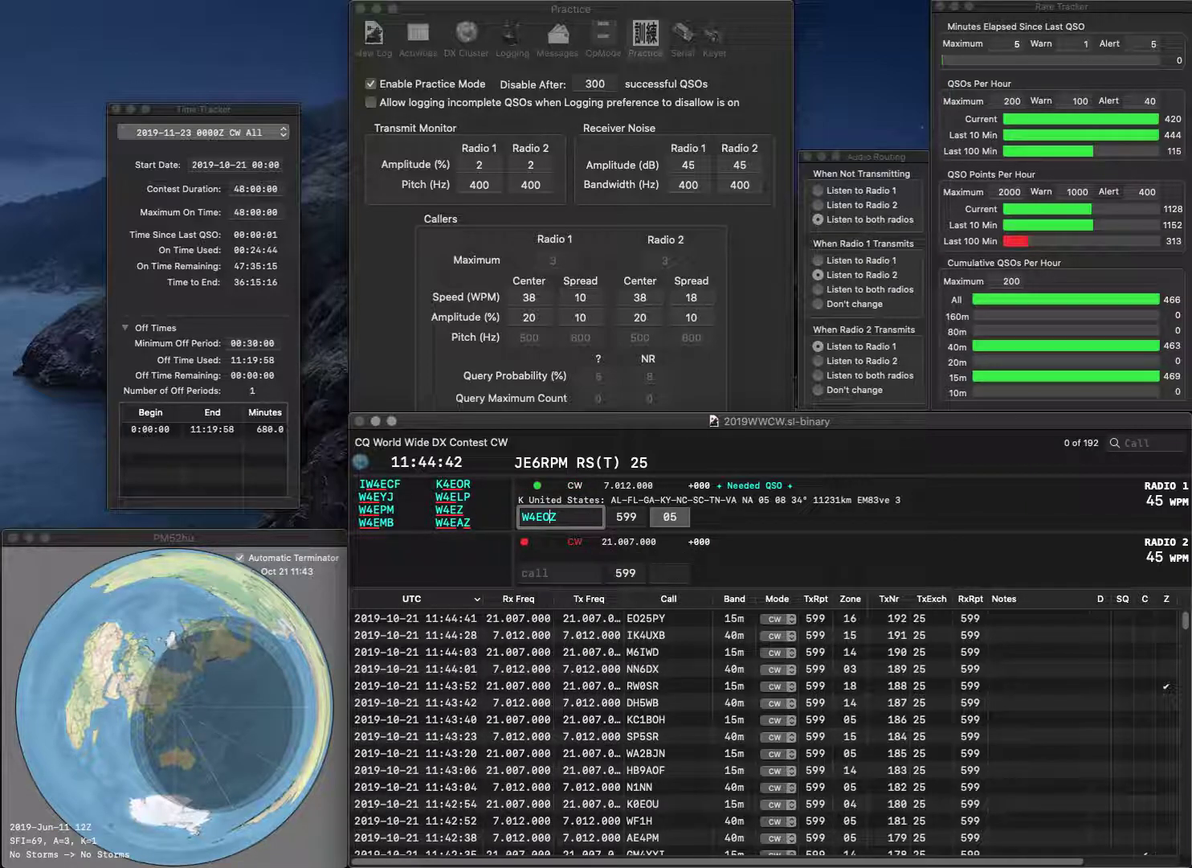
key(BackSpace)
key(BackSpace)
text(EZ)
key(Return)
text(YV5A)
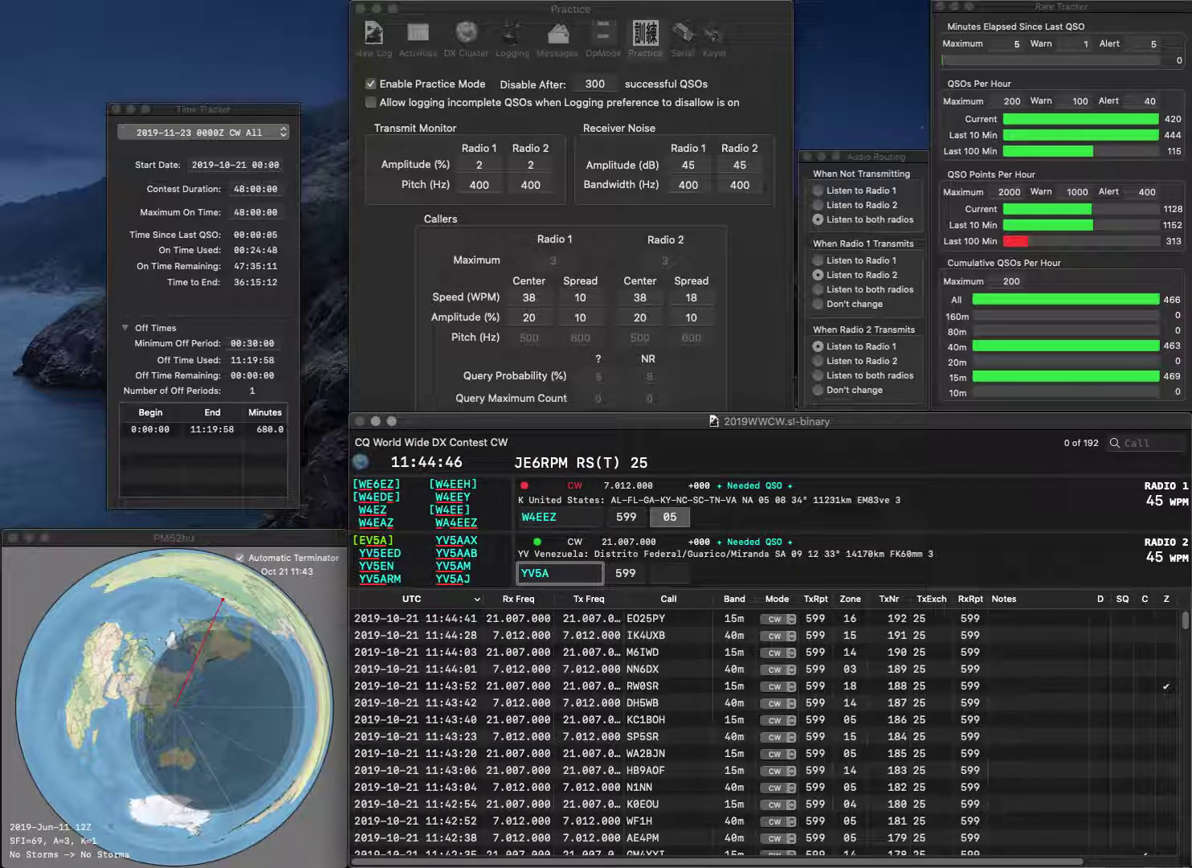
text(J)
key(Return)
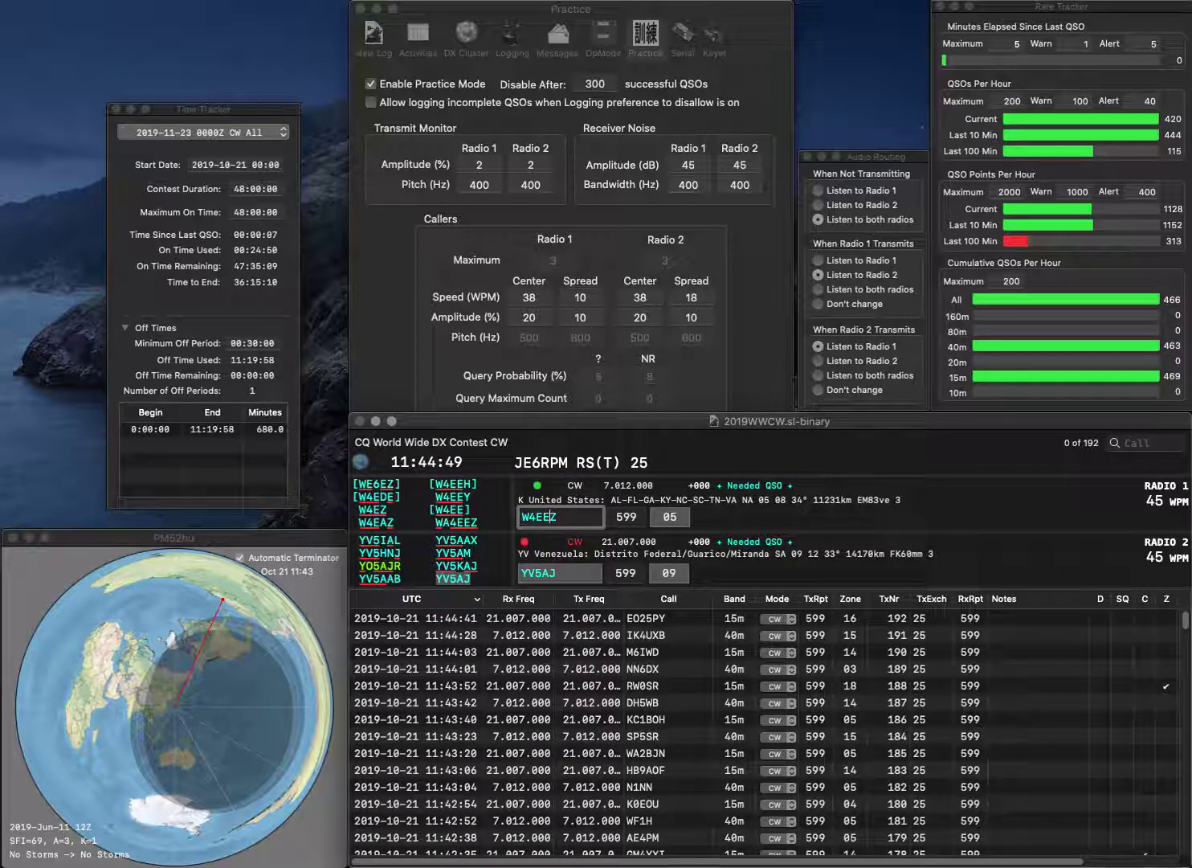
click(532, 516)
text(A)
key(Return)
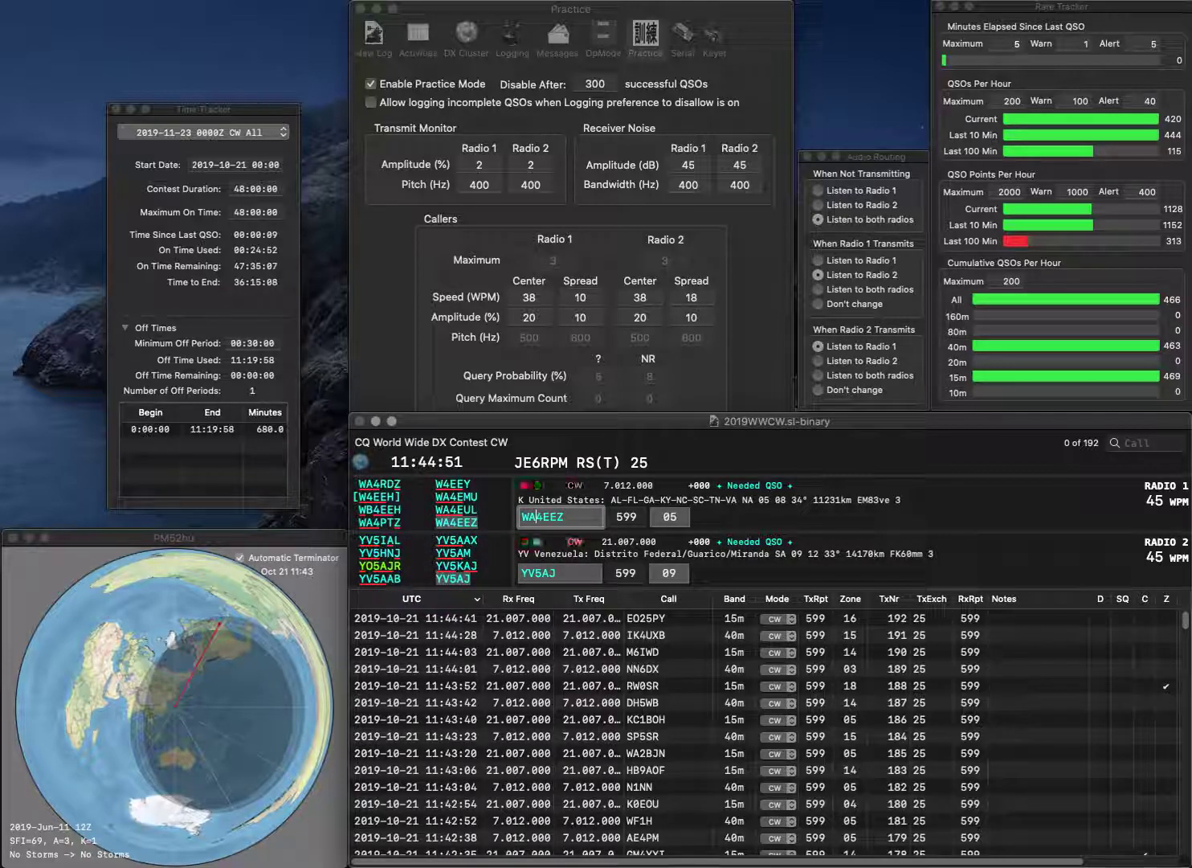
key(Return)
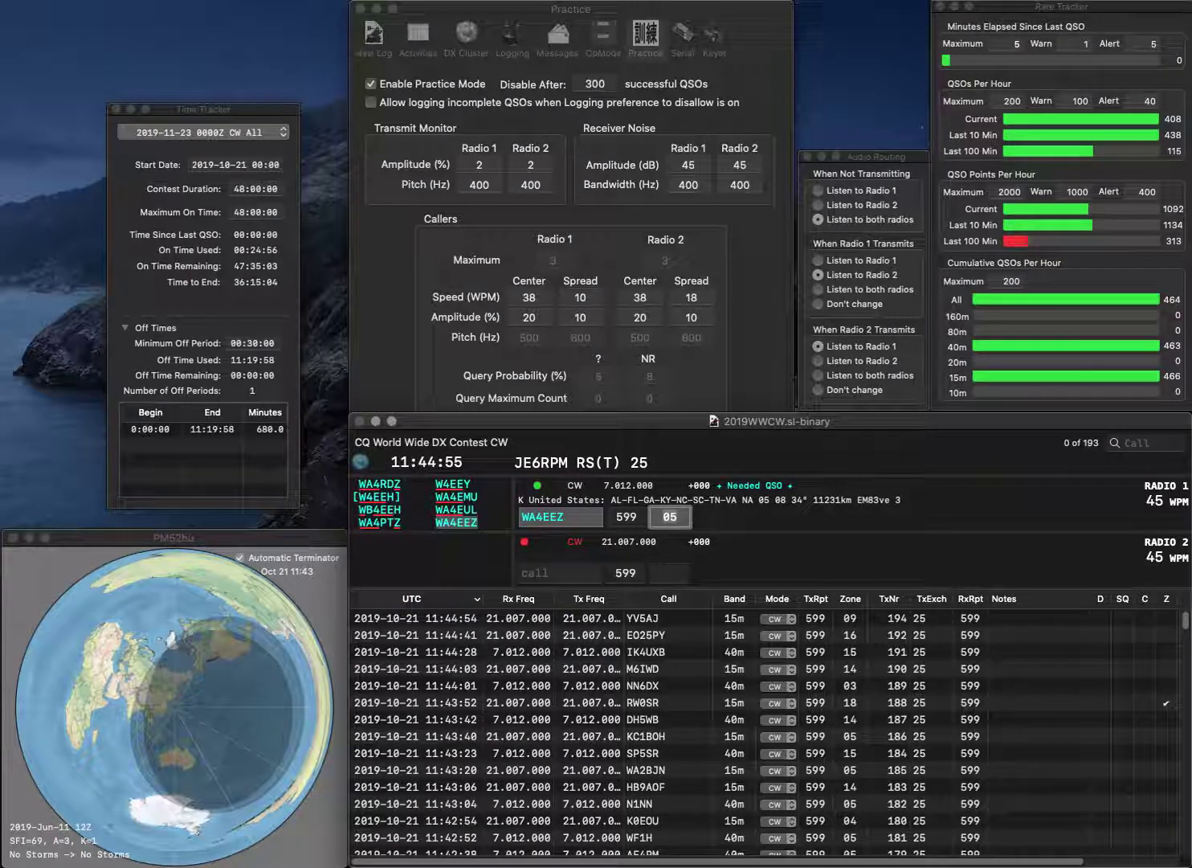
key(Return)
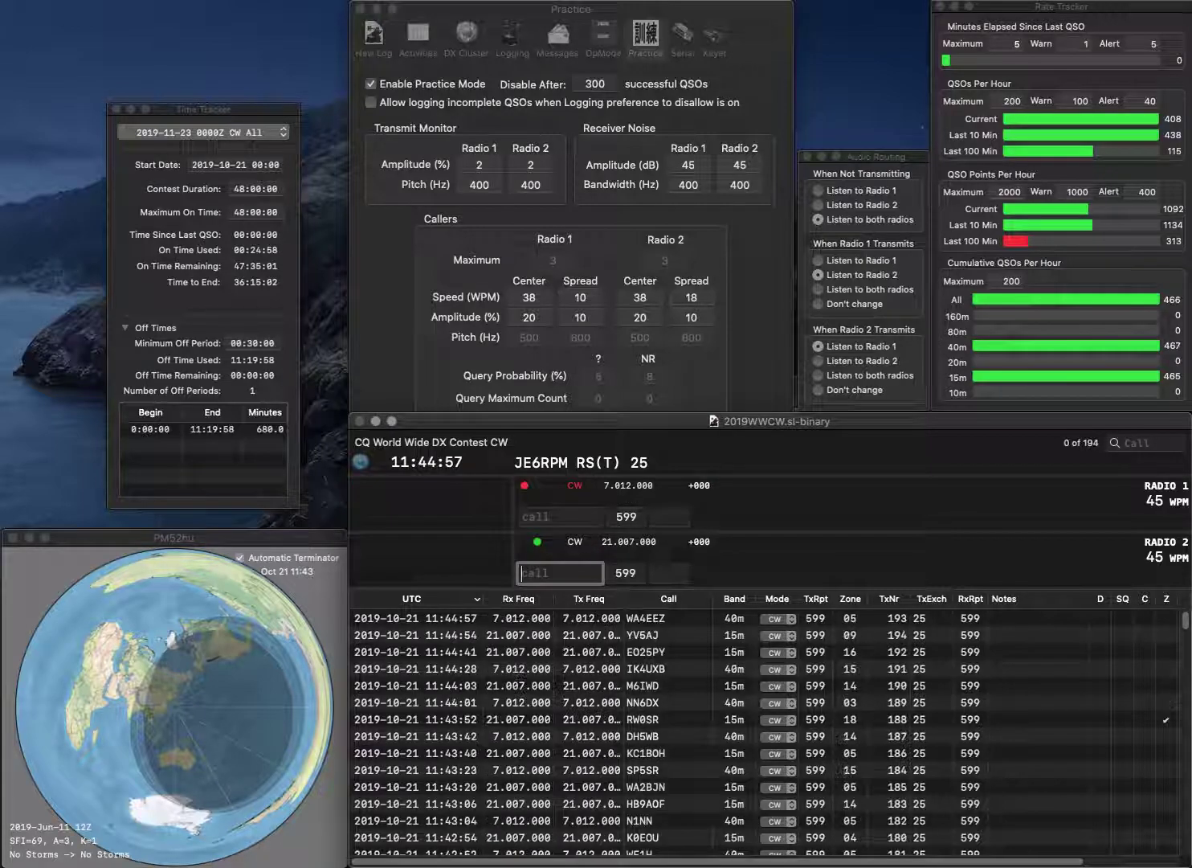
text(KK6P)
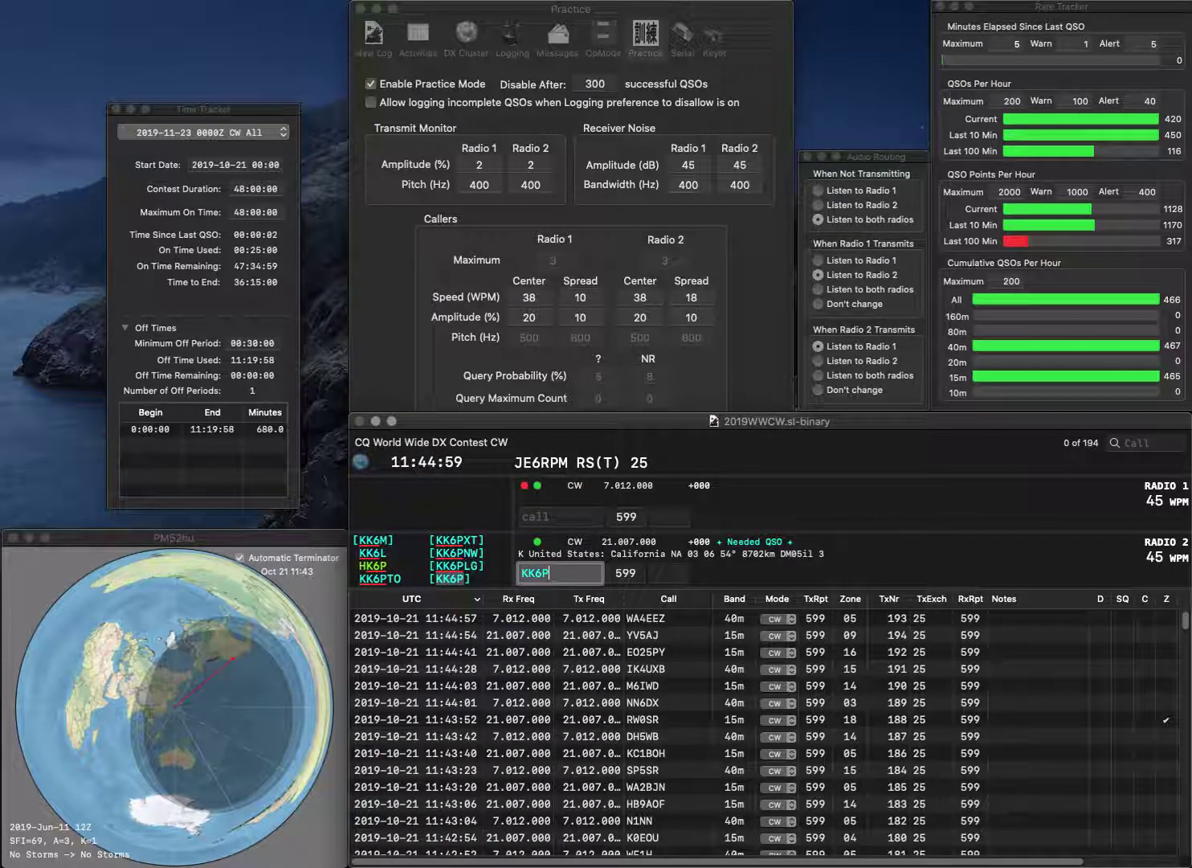
key(Return)
text(IW4CNY)
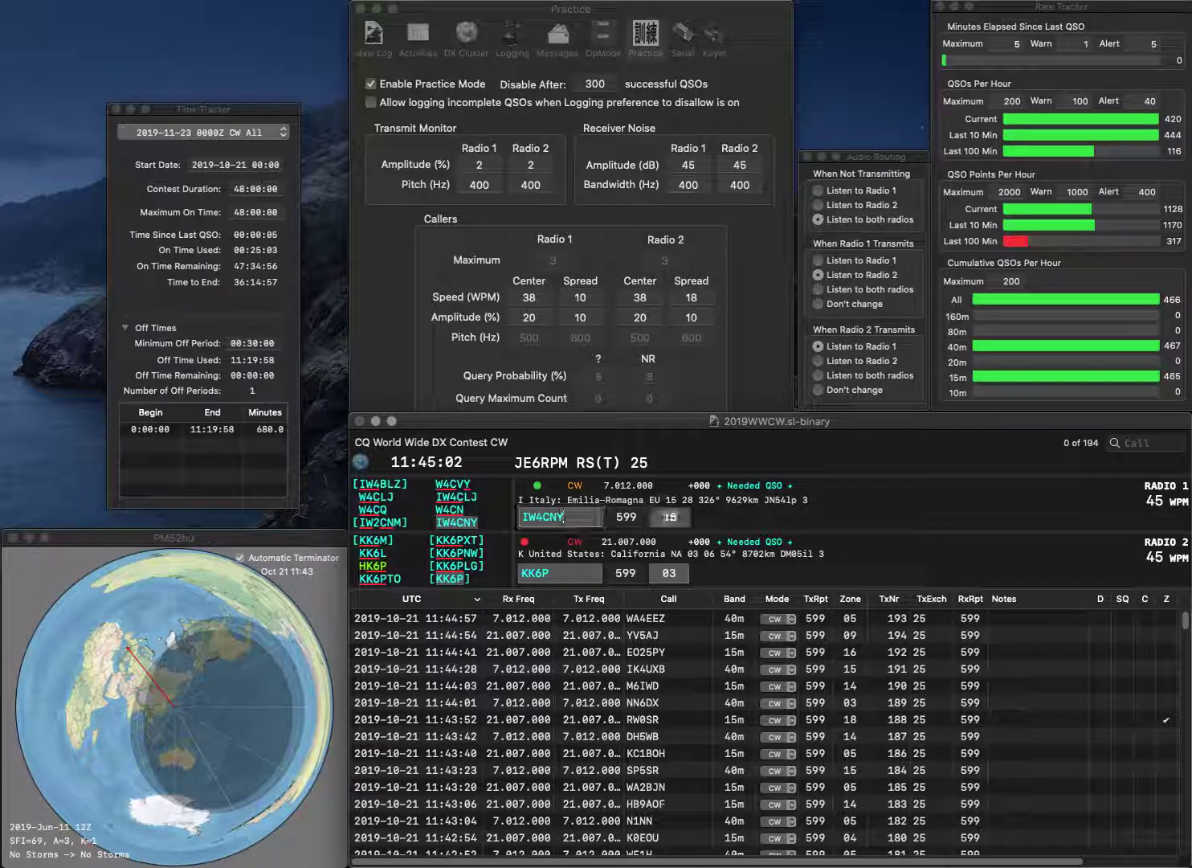
key(Return)
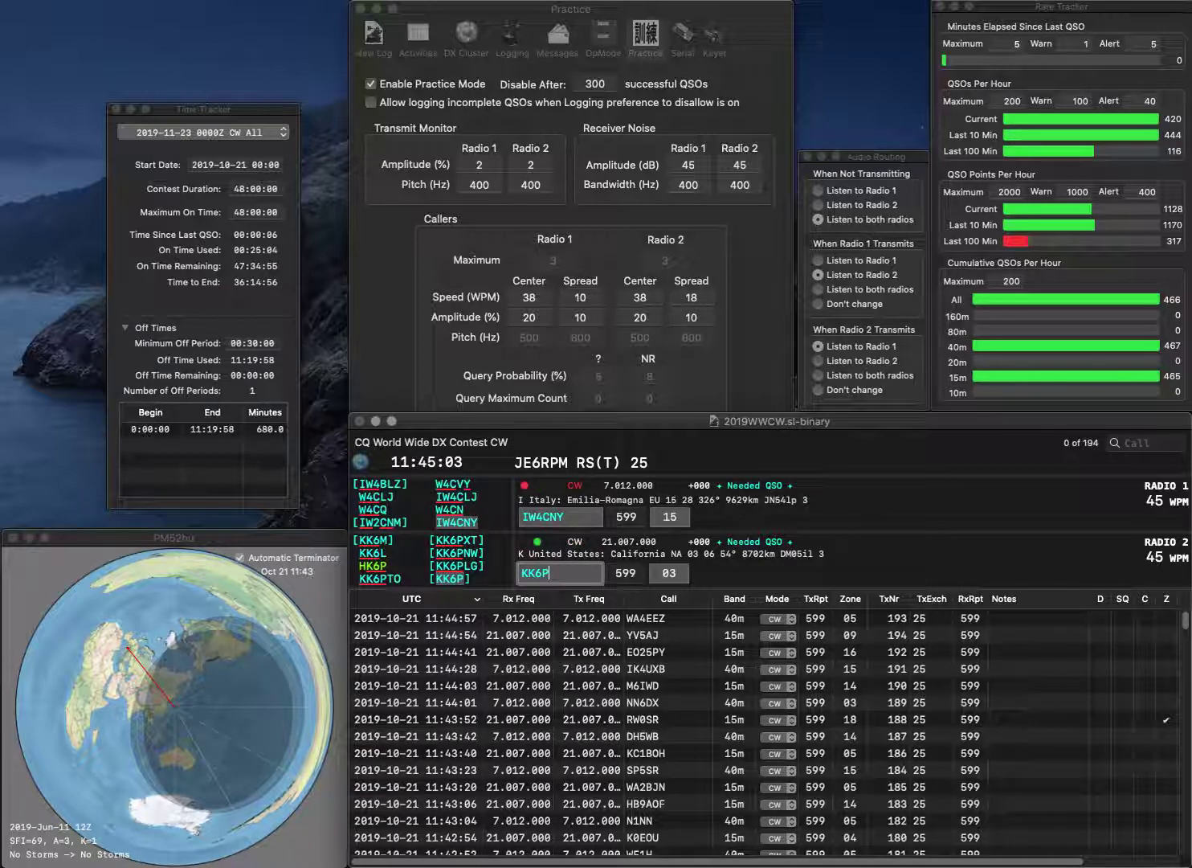
key(Return)
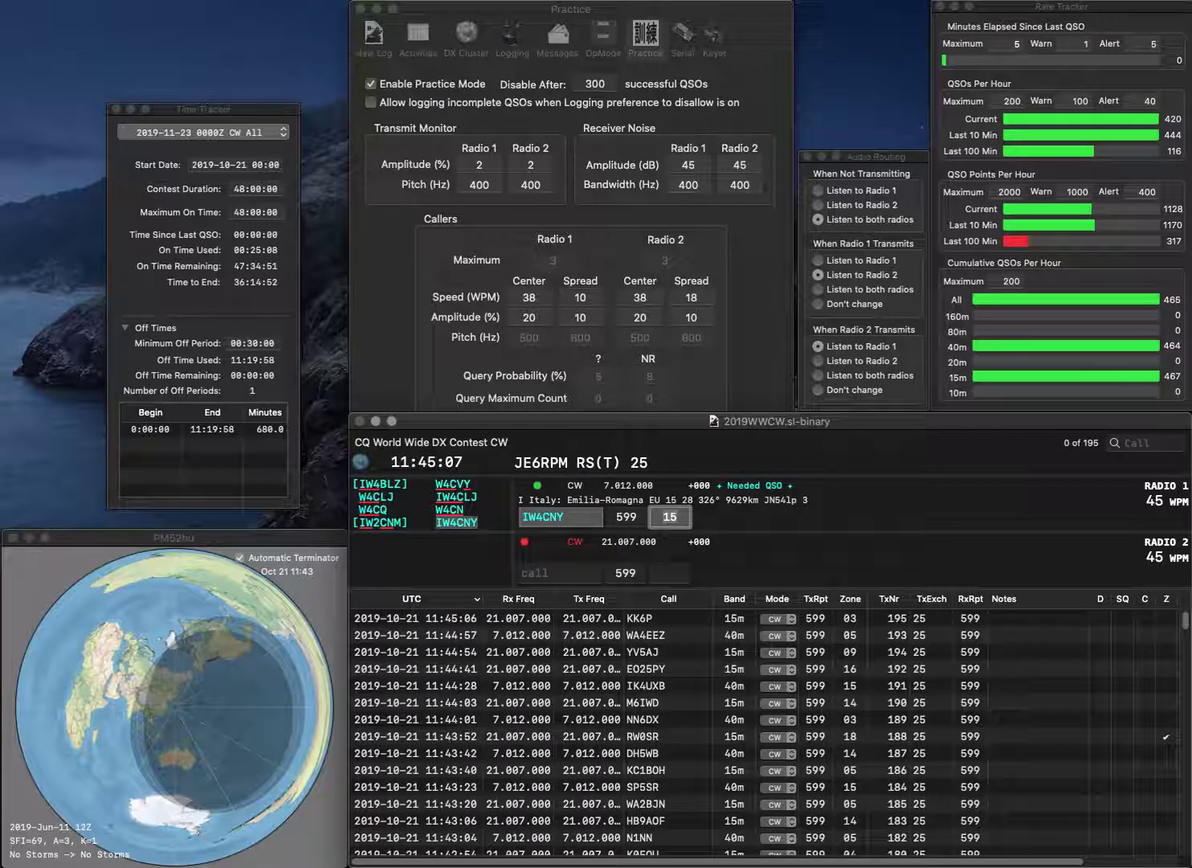
key(Return)
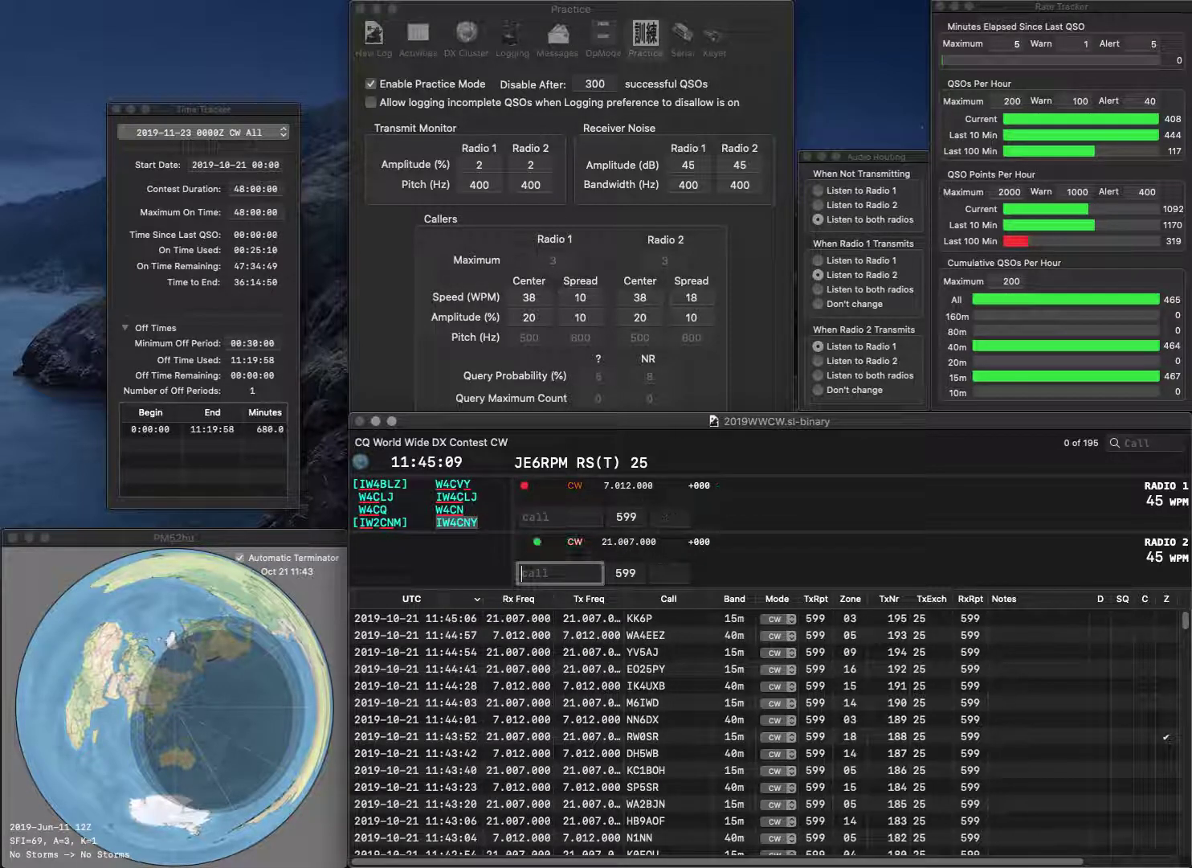
text(YL)
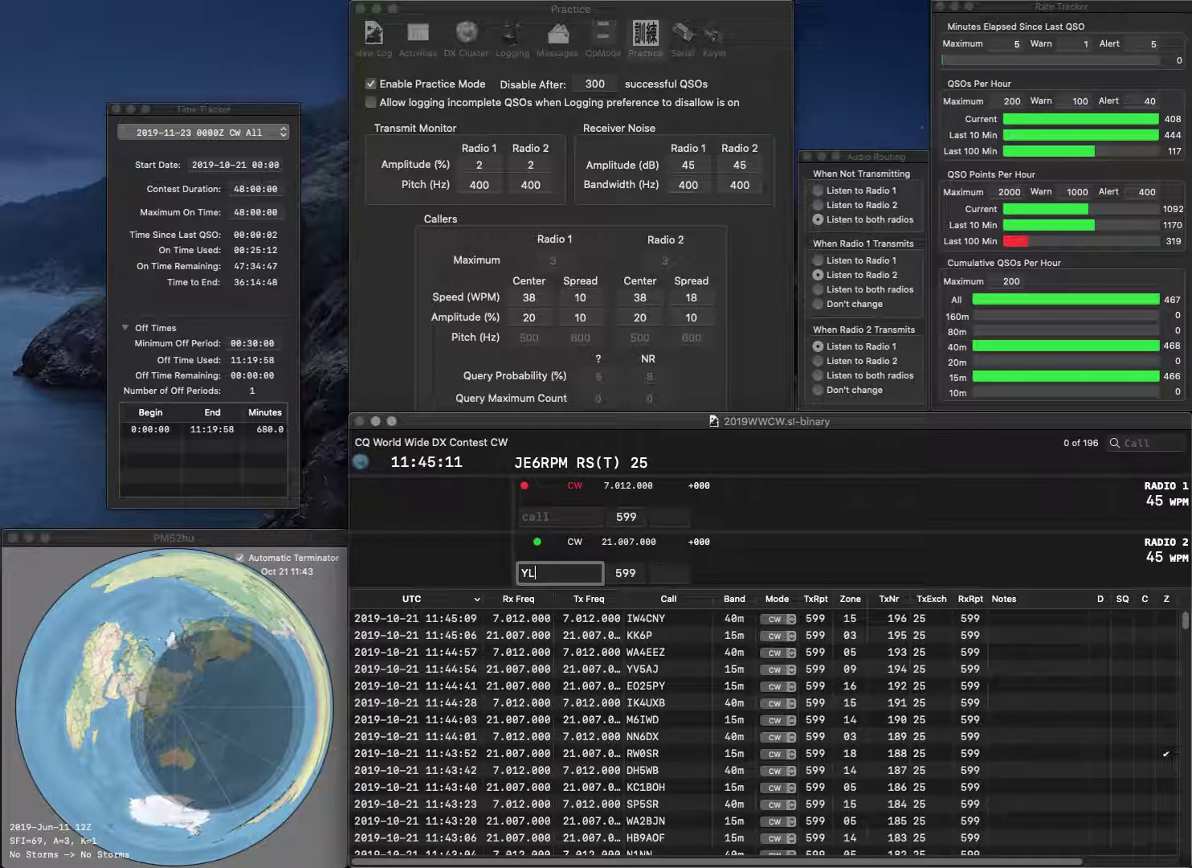
text(3GQ)
key(Return)
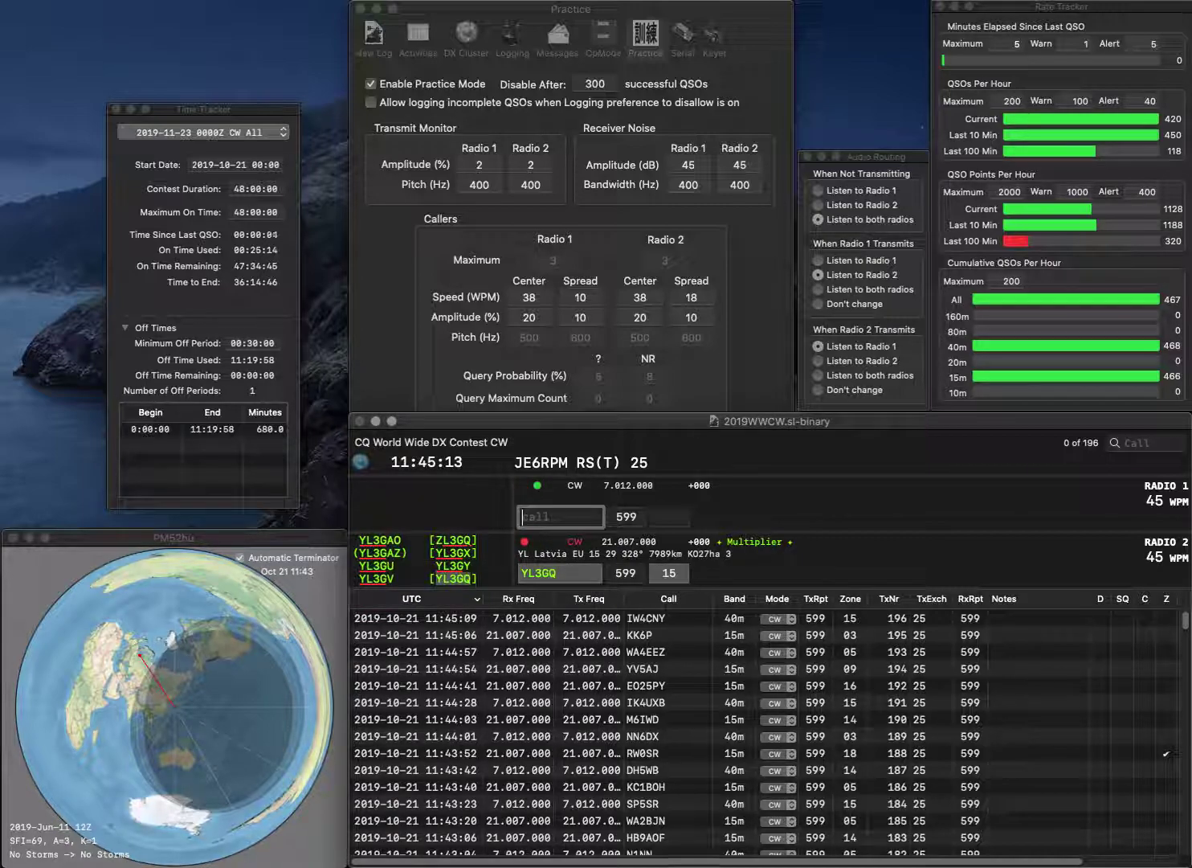
text(2FKO)
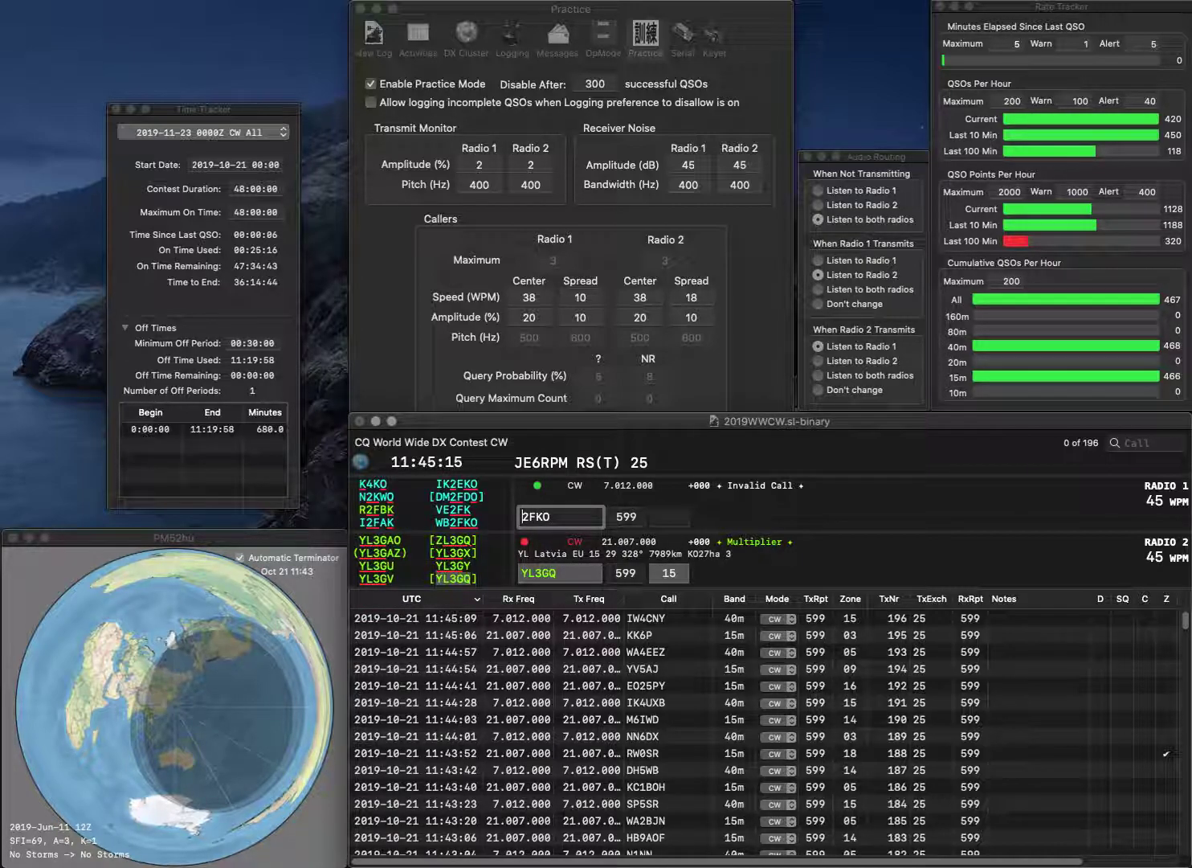
key(Home)
text(WB)
key(Return)
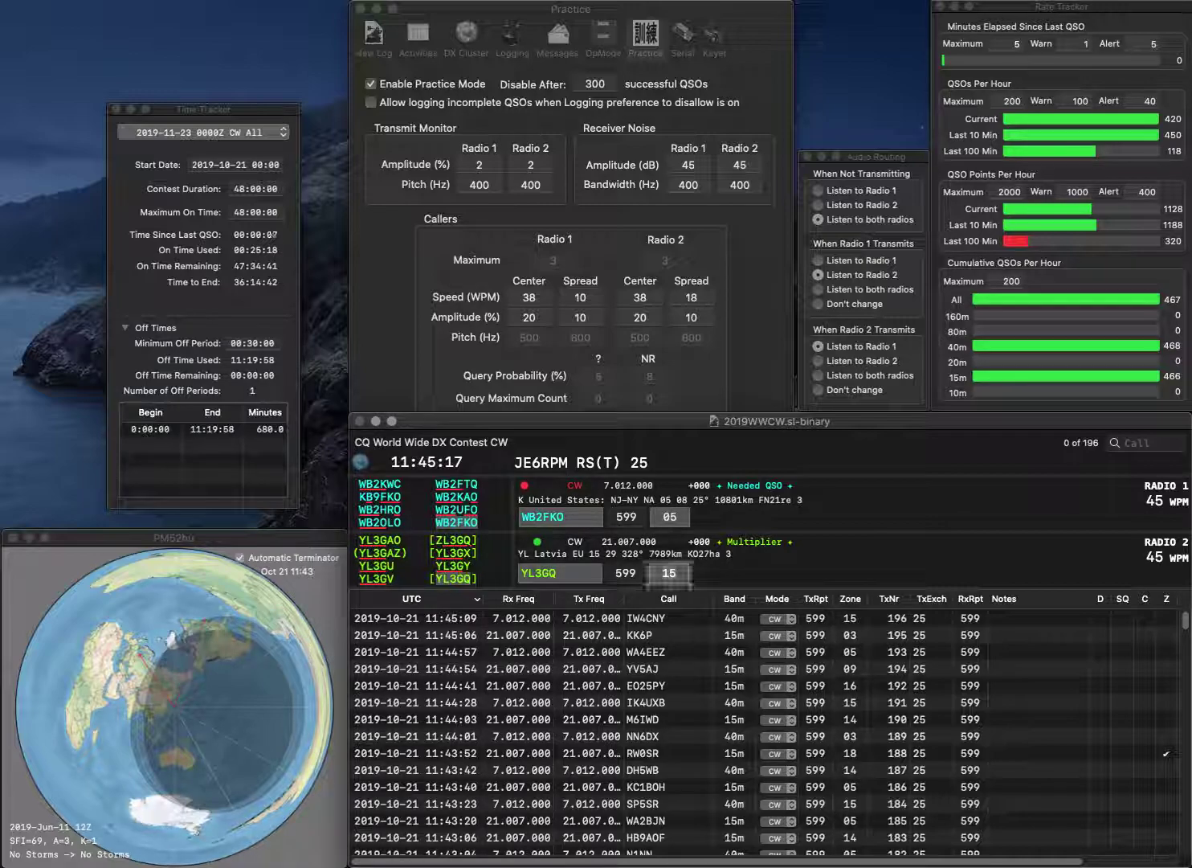
key(Return)
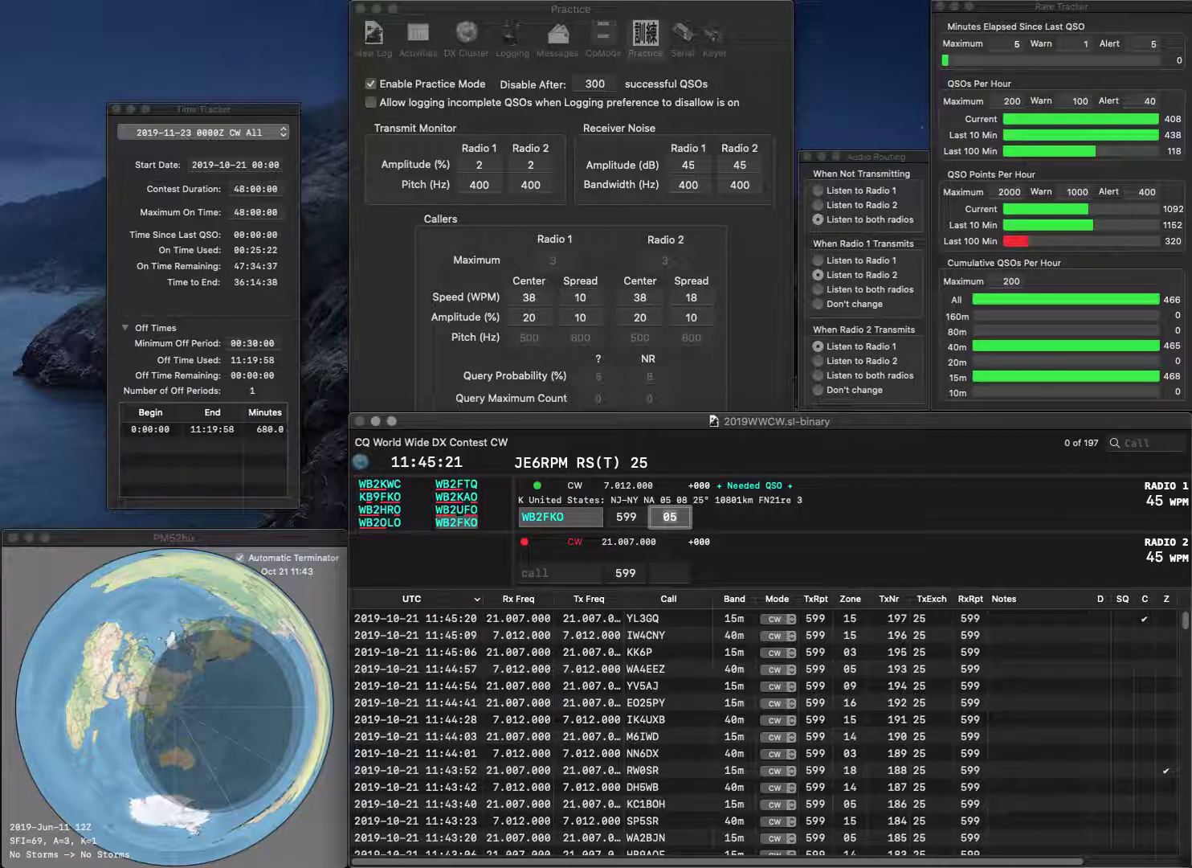
key(Return)
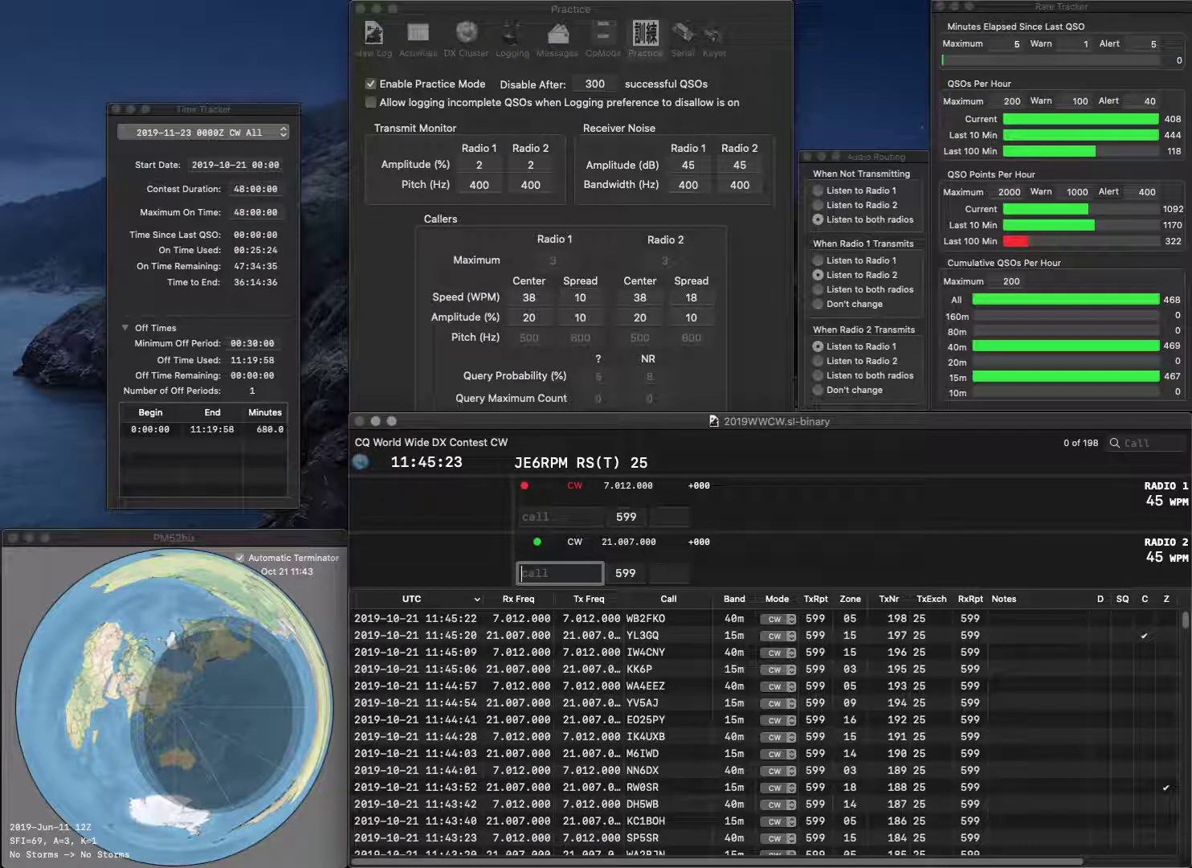
text(N8OGI)
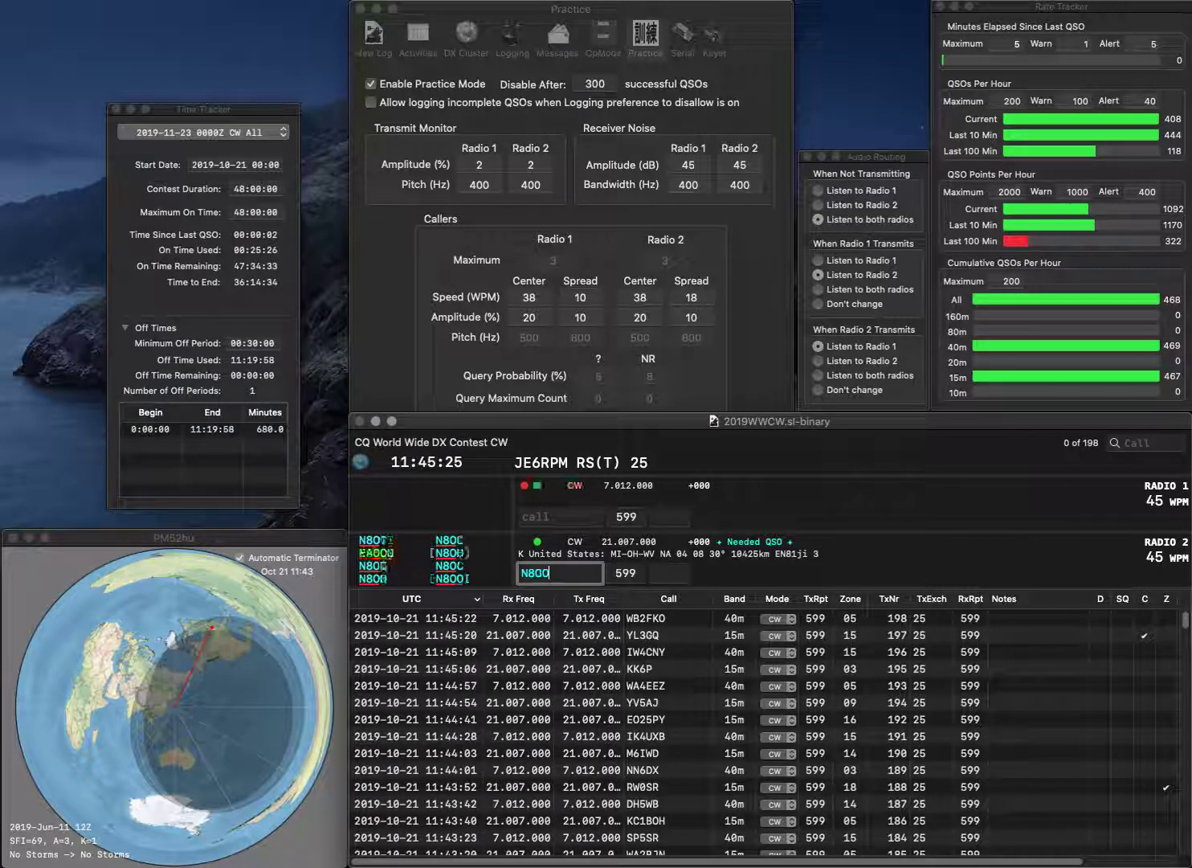
key(Return)
text(C)
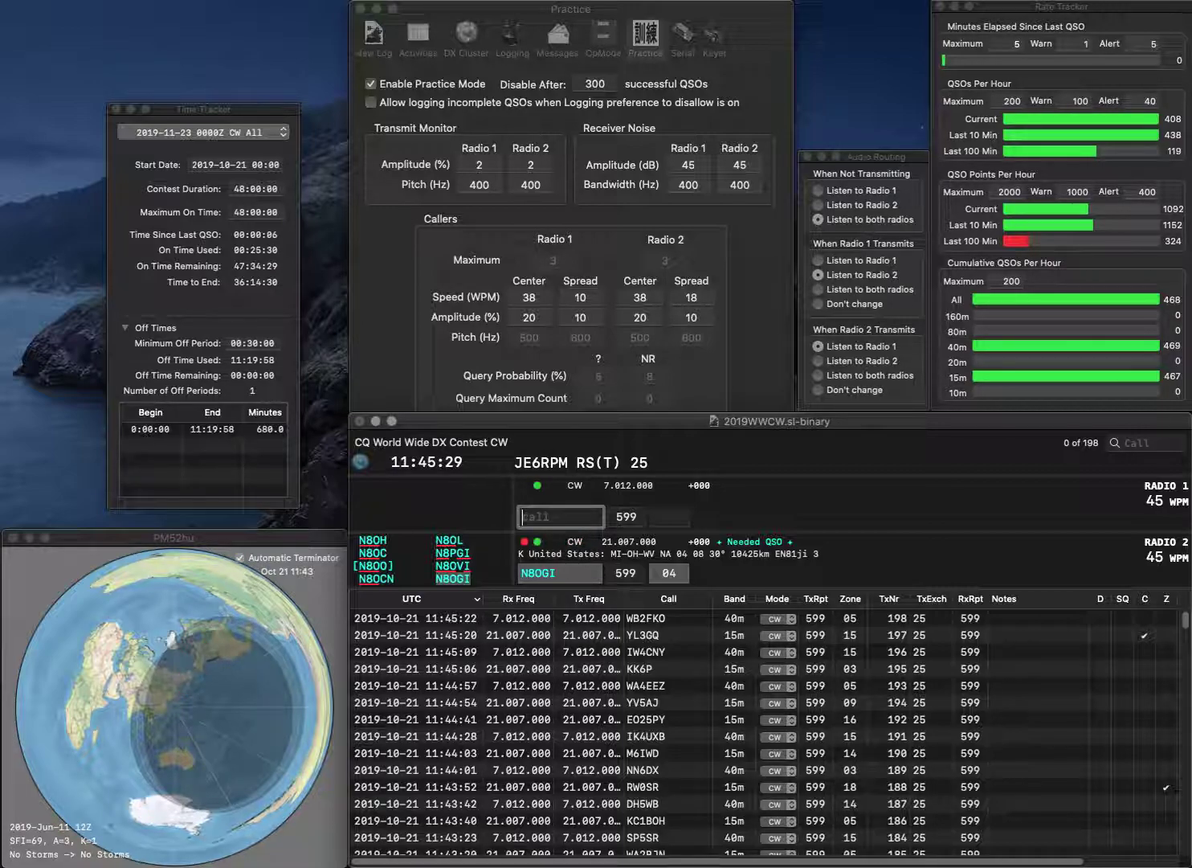
key(Return)
key(Up)
key(BackSpace)
key(BackSpace)
key(Down)
key(Return)
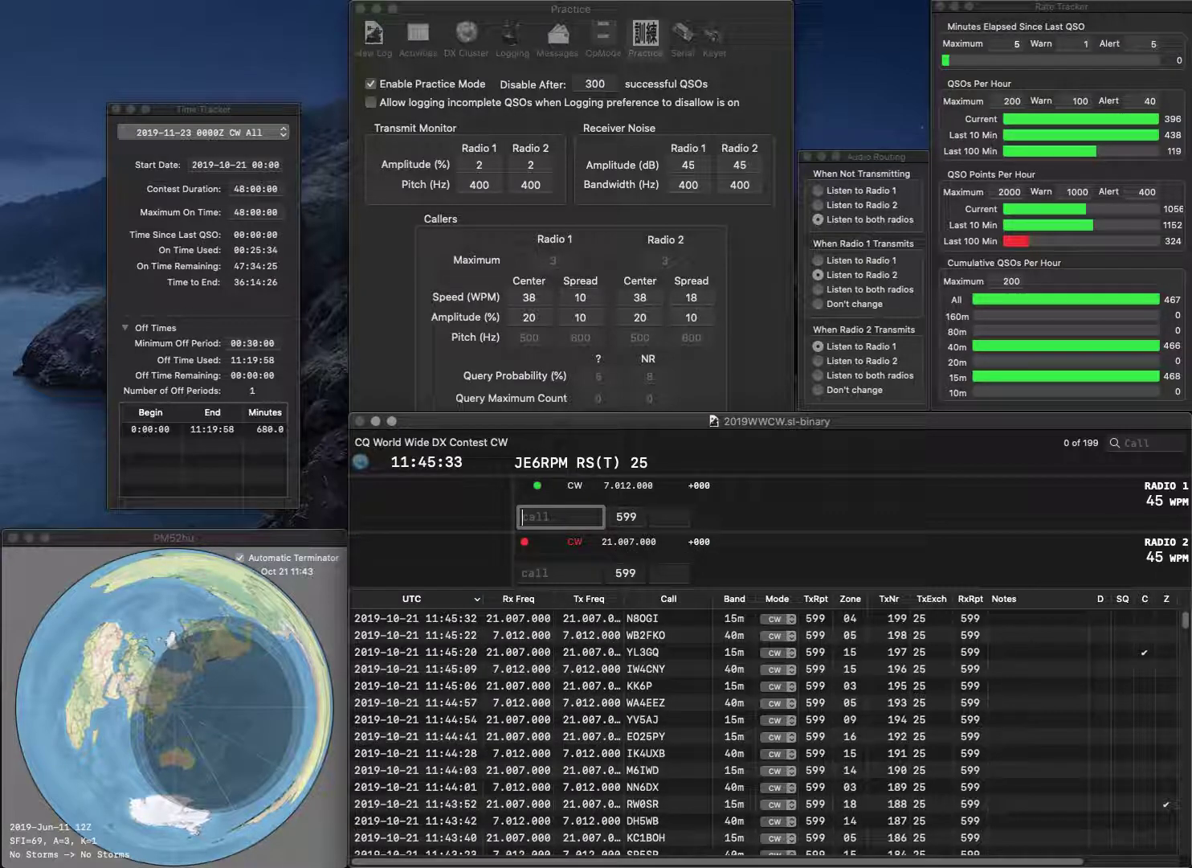
text(F5B)
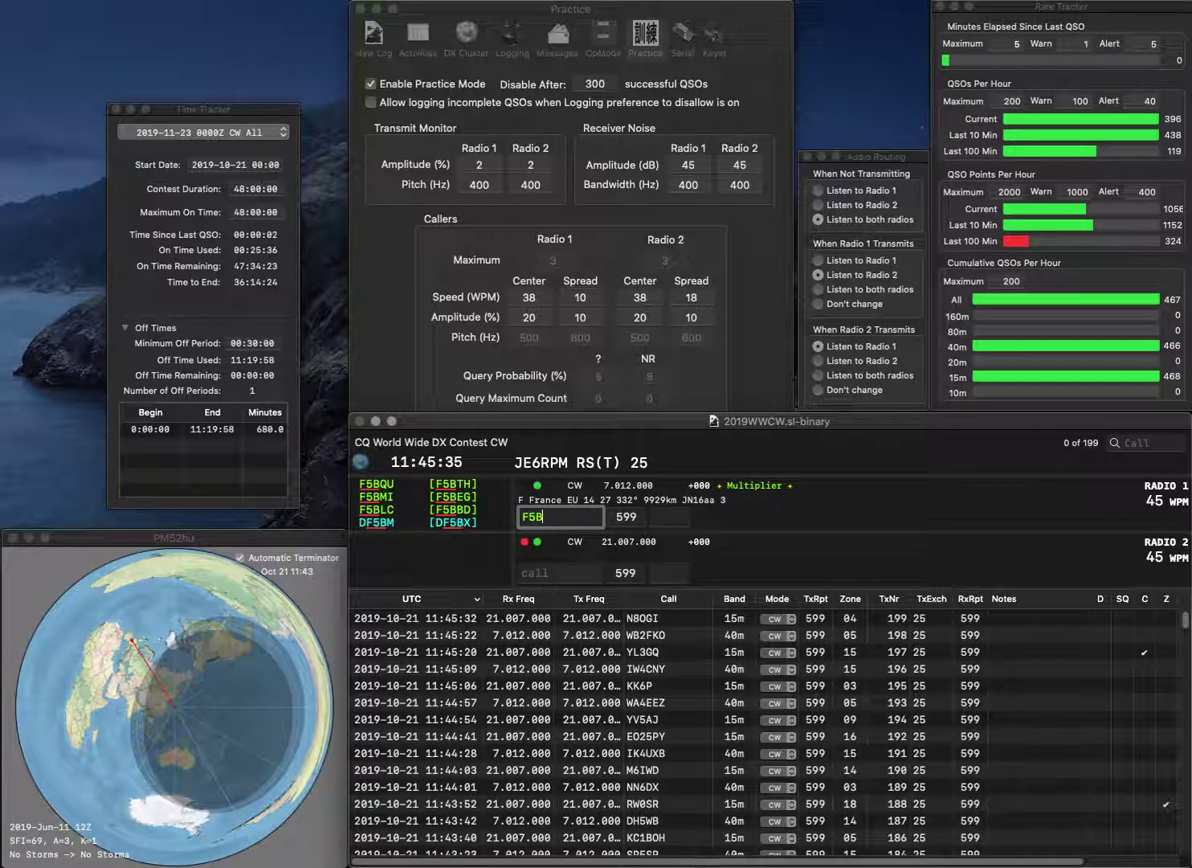
text(TH)
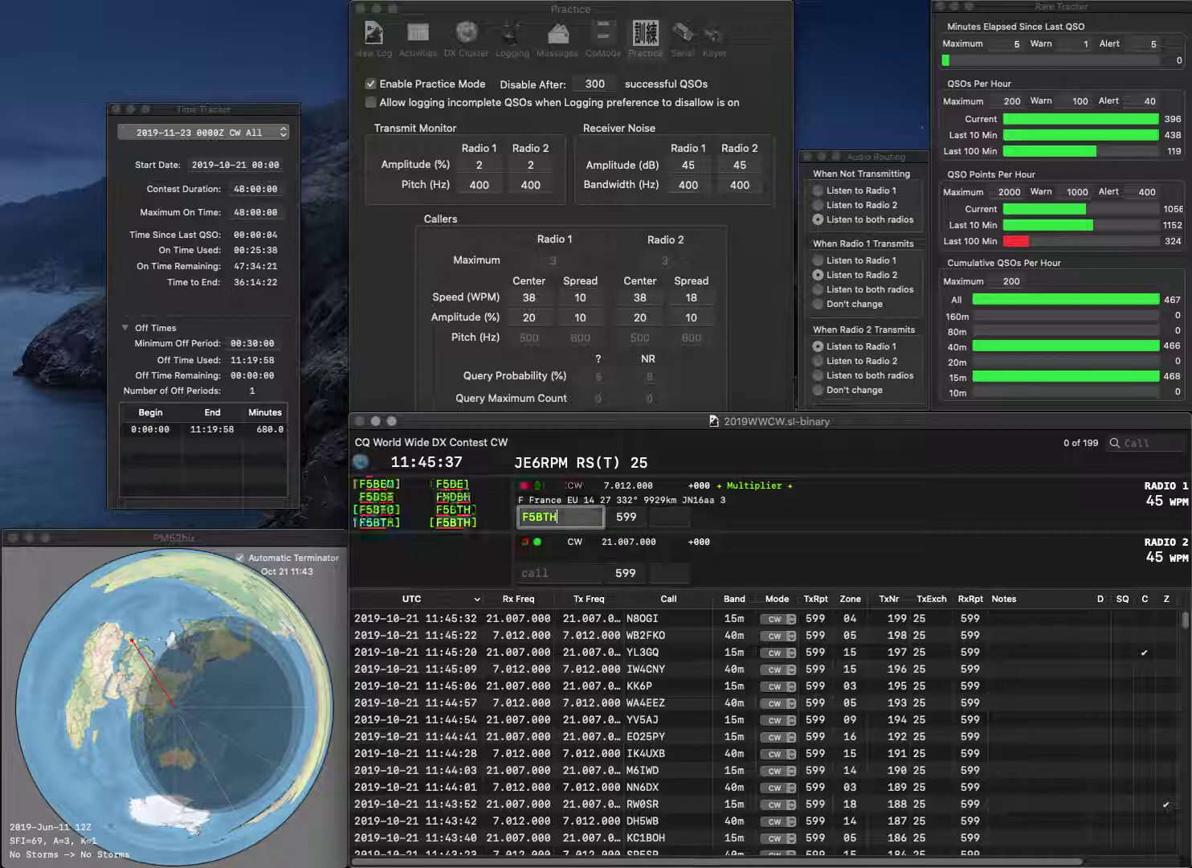
key(Return)
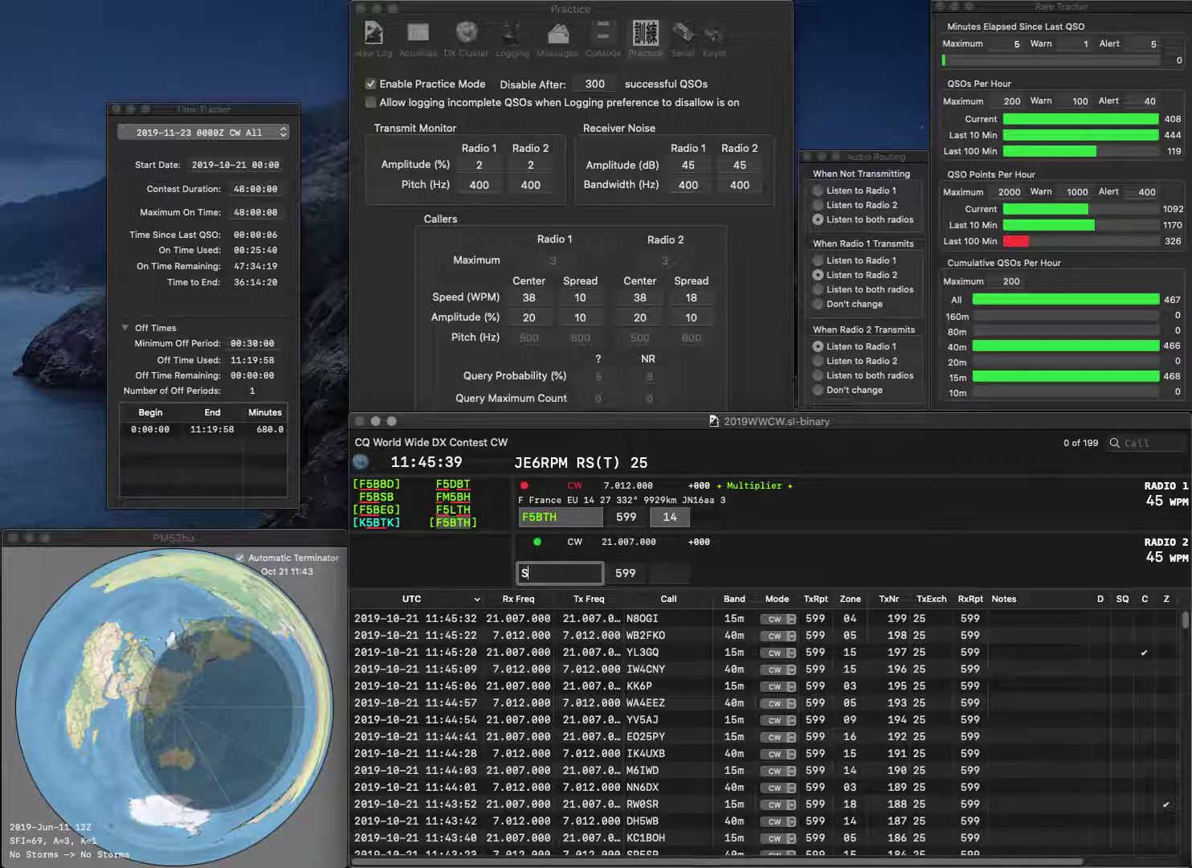
key(Return)
key(Tab)
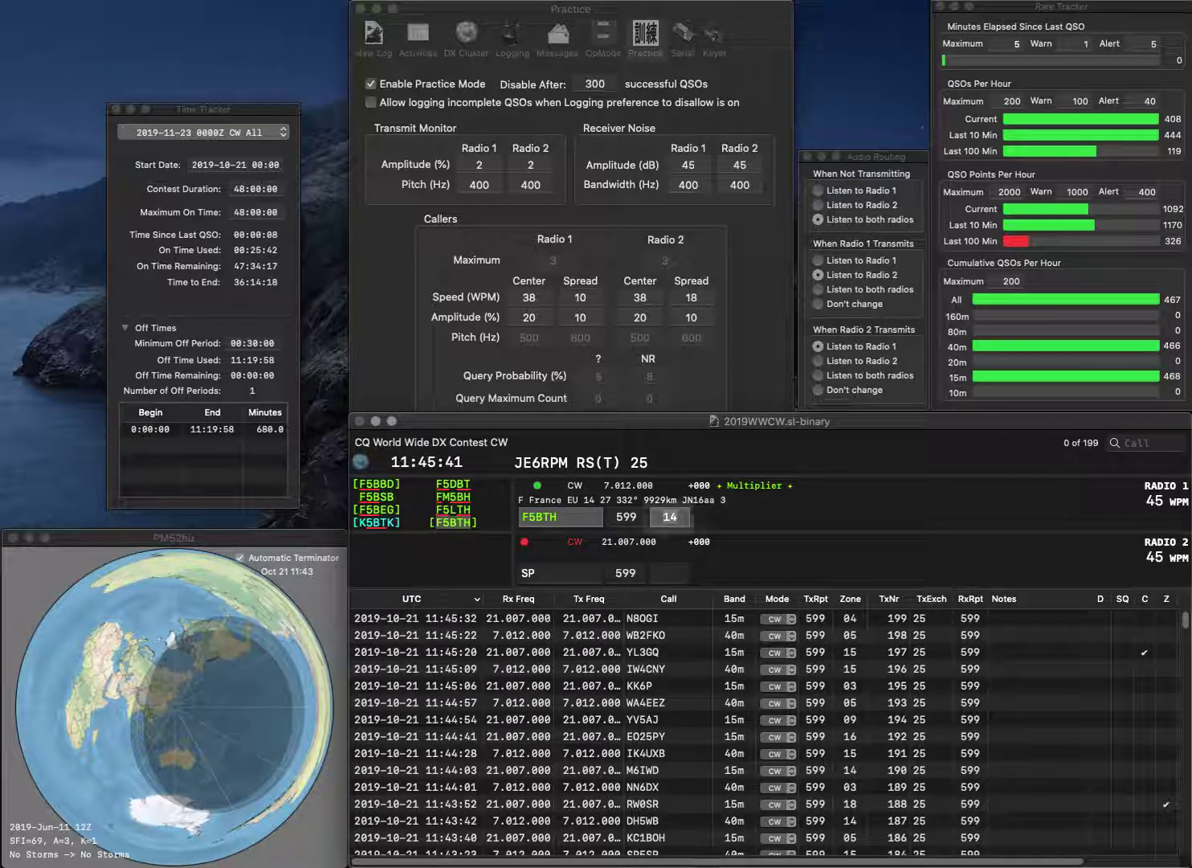
key(Return)
Complete the Radio 2 call as IZ1OSP and send it, and enter and send the partial call RAZ on Radio 1
text(IZ)
text(1O)
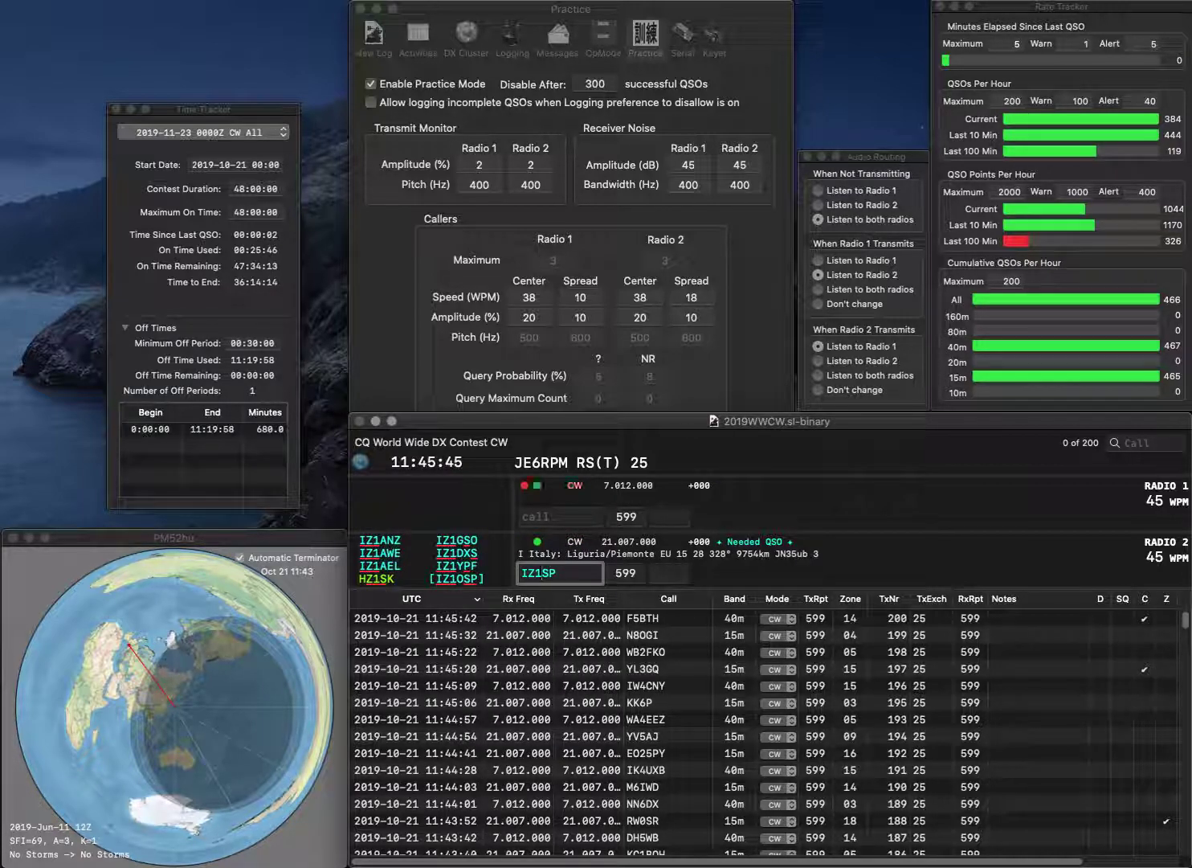
key(Return)
text(RAZ)
key(Return)
key(Return)
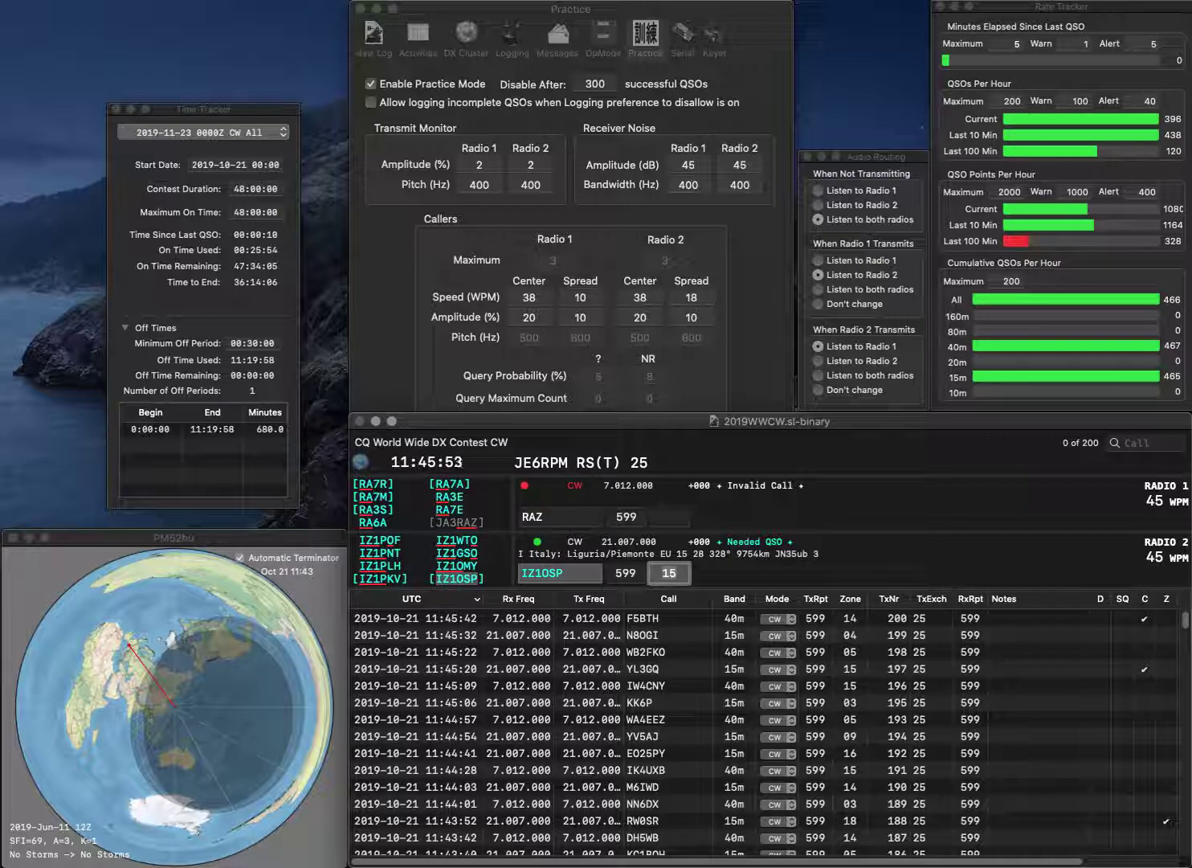
key(Return)
text(JA3)
key(Return)
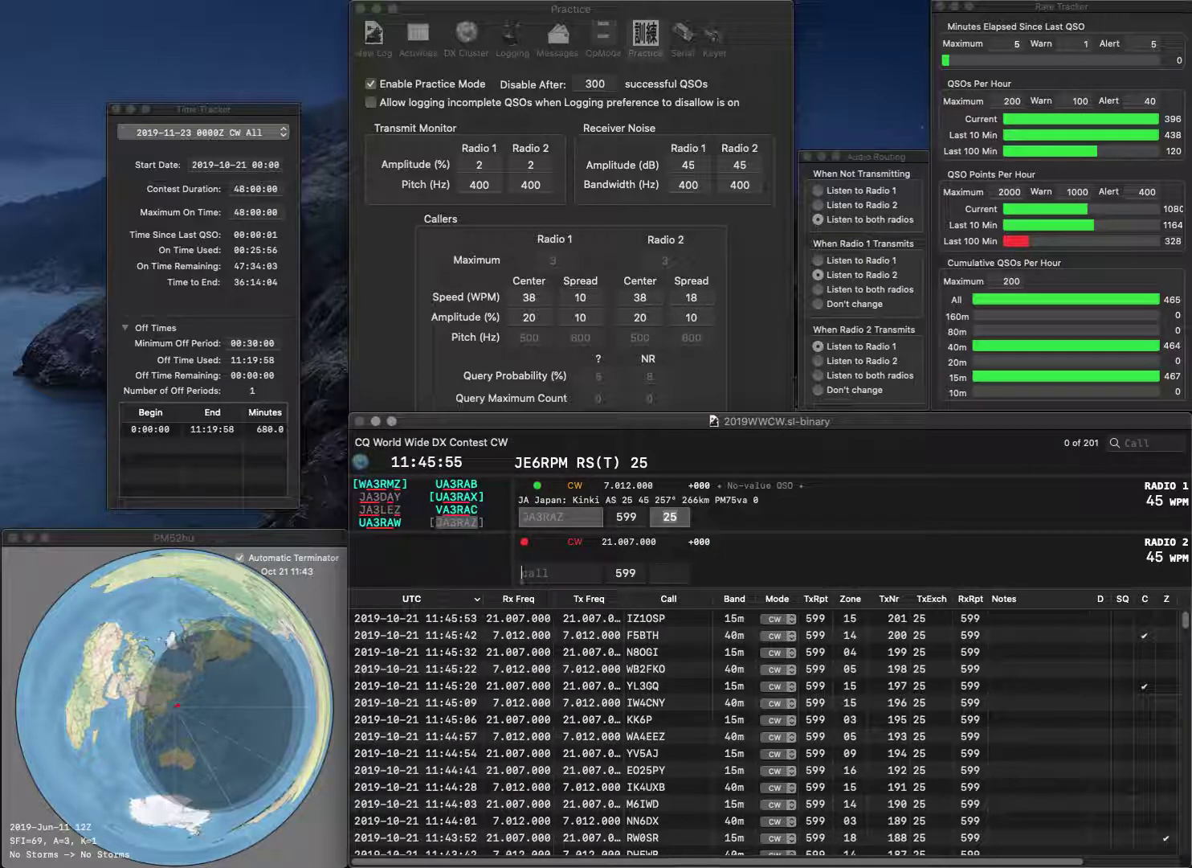
Enter and send KW4OV on Radio 2, and log JA3RAZ with zone 25 and KW4OV with zone 05
text(K)
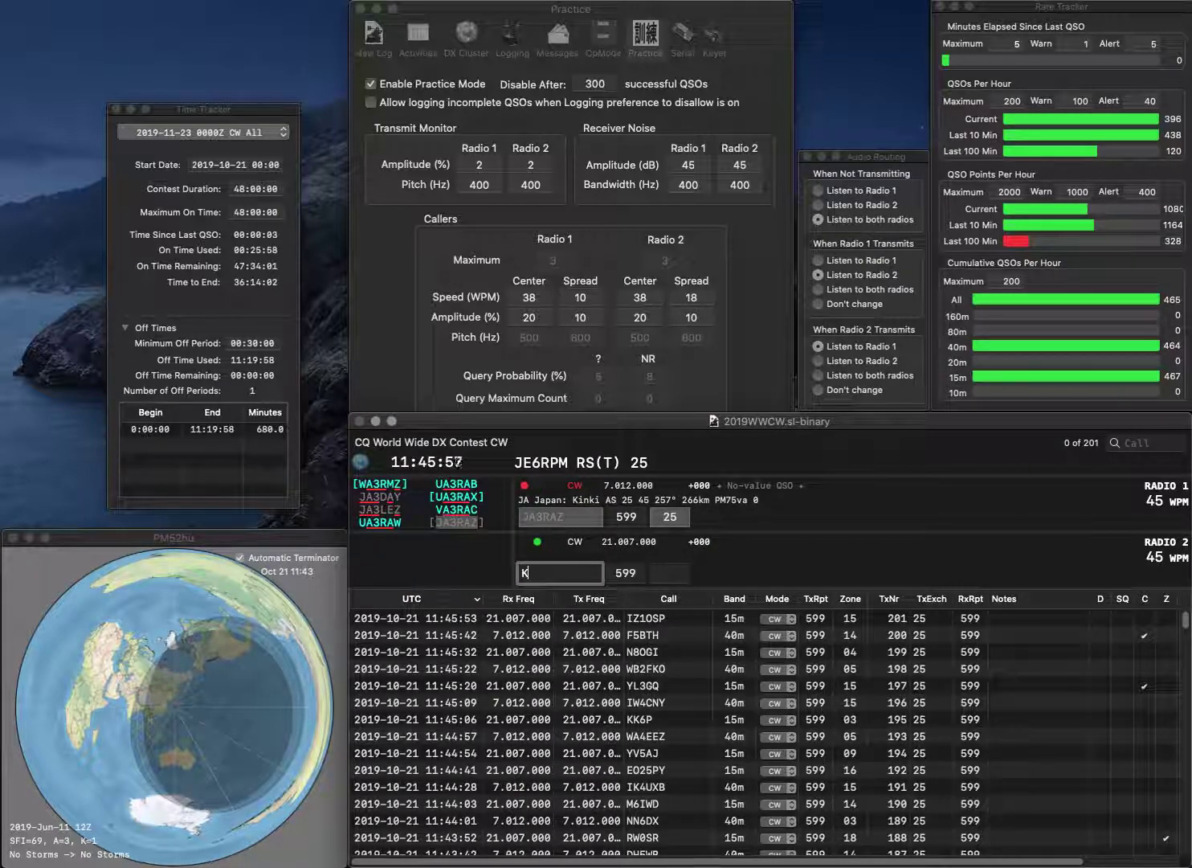
text(W4OV)
key(Return)
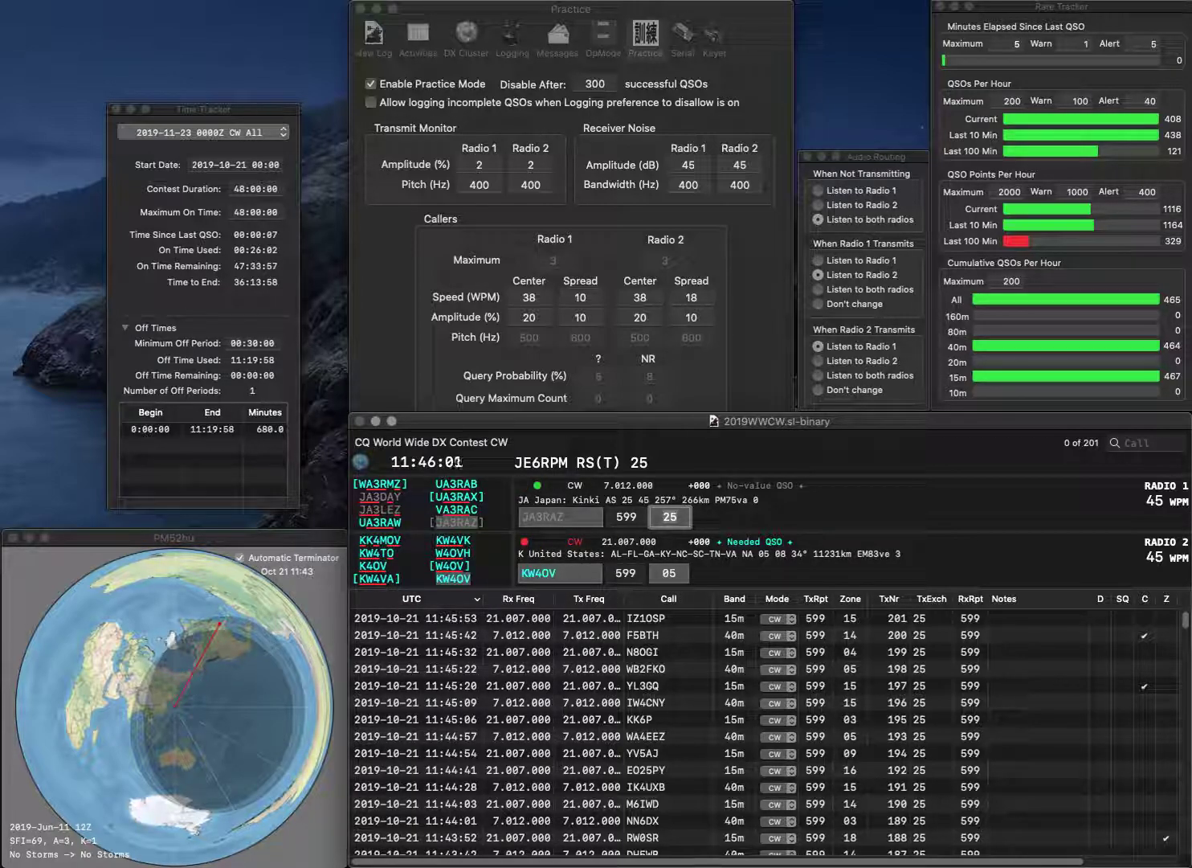
key(Return)
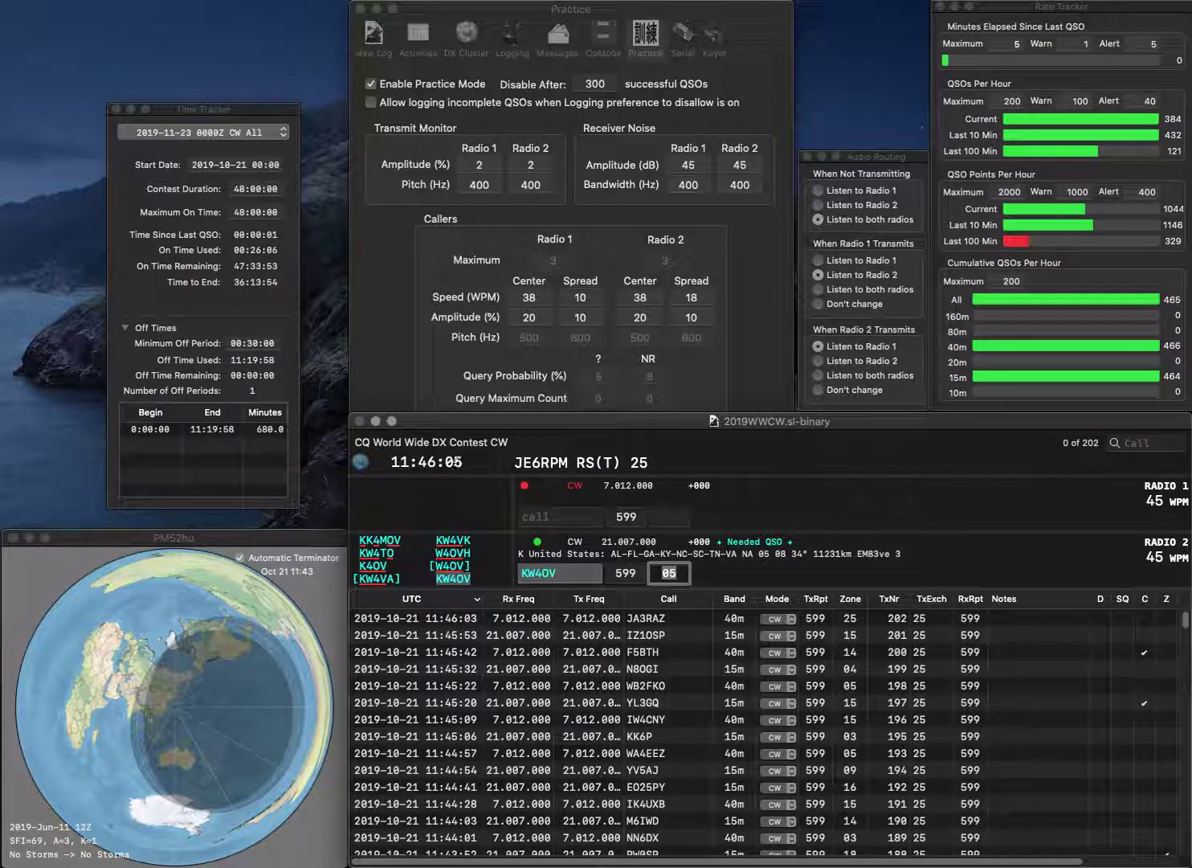
key(Return)
Enter 4L7AA as the caller on Radio 1 and send it
text(L7AA)
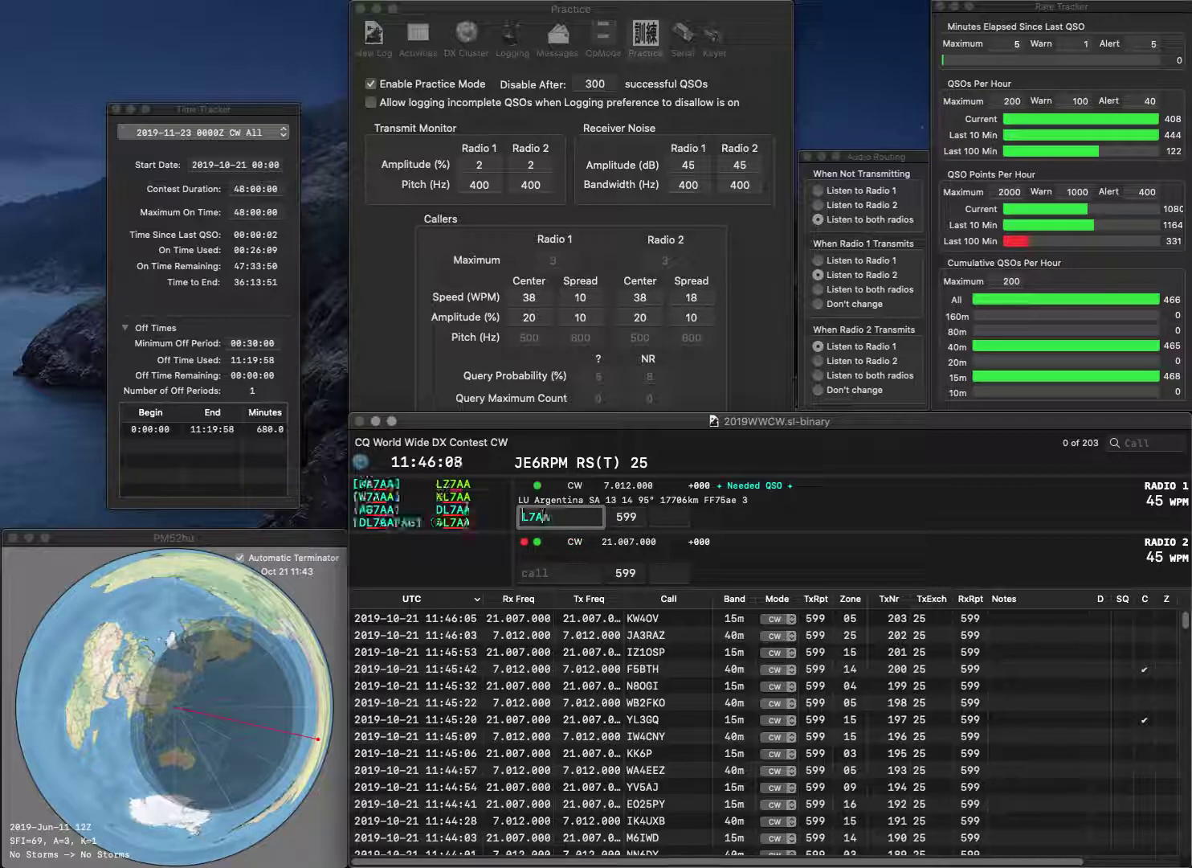
key(Home)
text(4)
key(Return)
Enter and send W2IY on Radio 2, and log 4L7AA with zone 21 and W2IY with zone 05
text(2IY)
key(Home)
text(W)
key(Return)
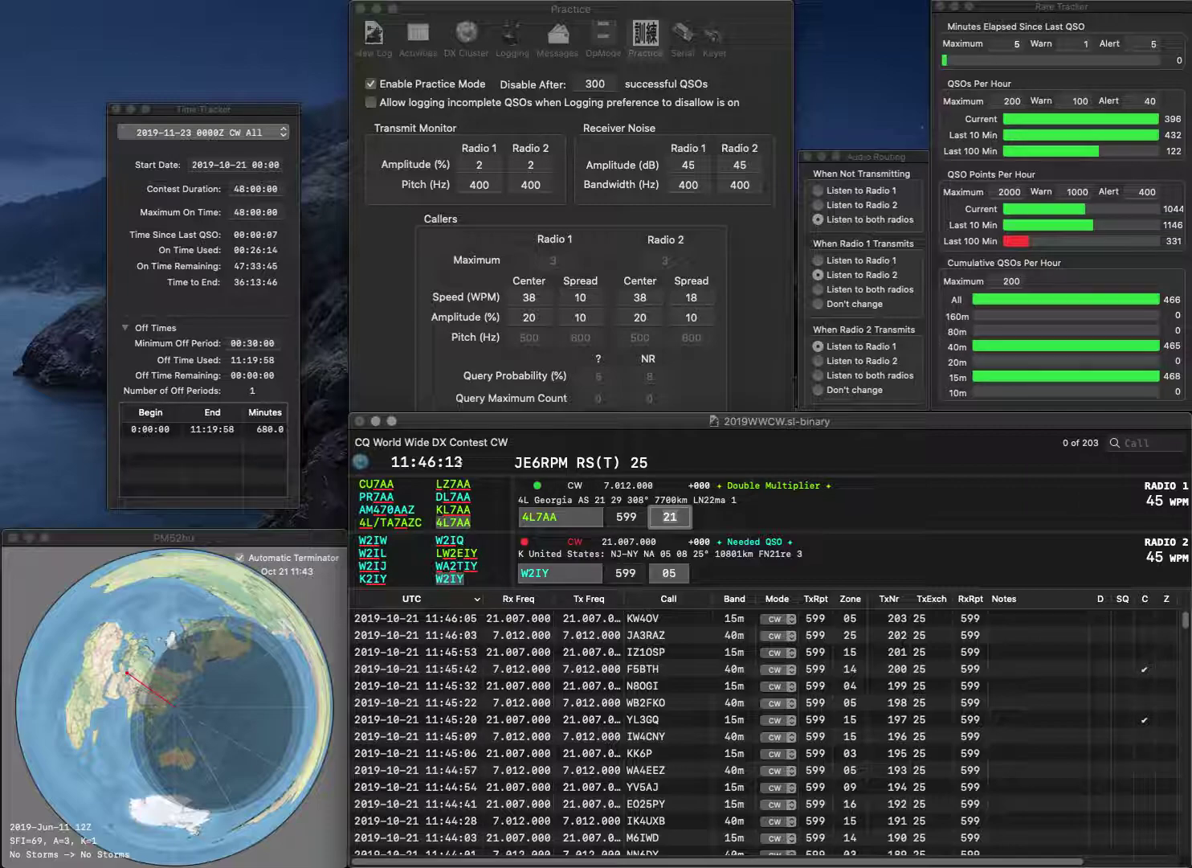
key(Return)
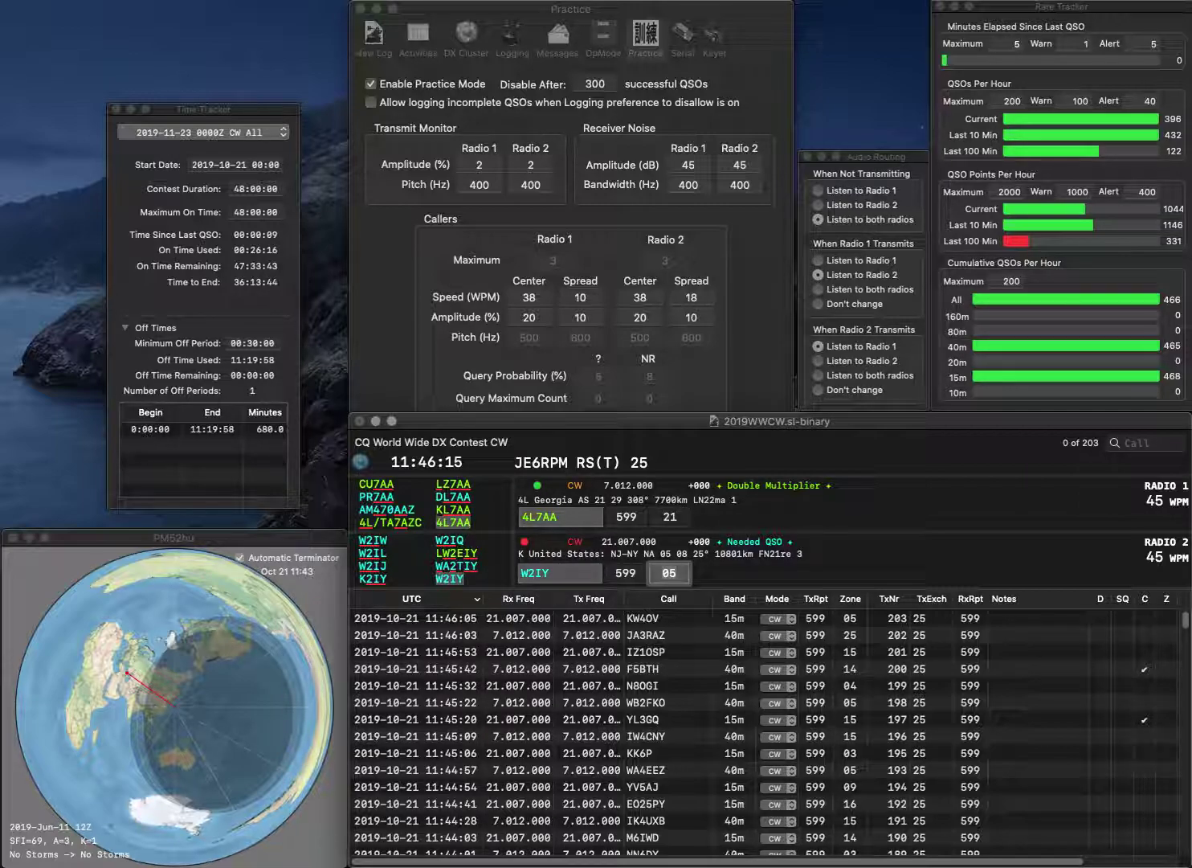
key(Return)
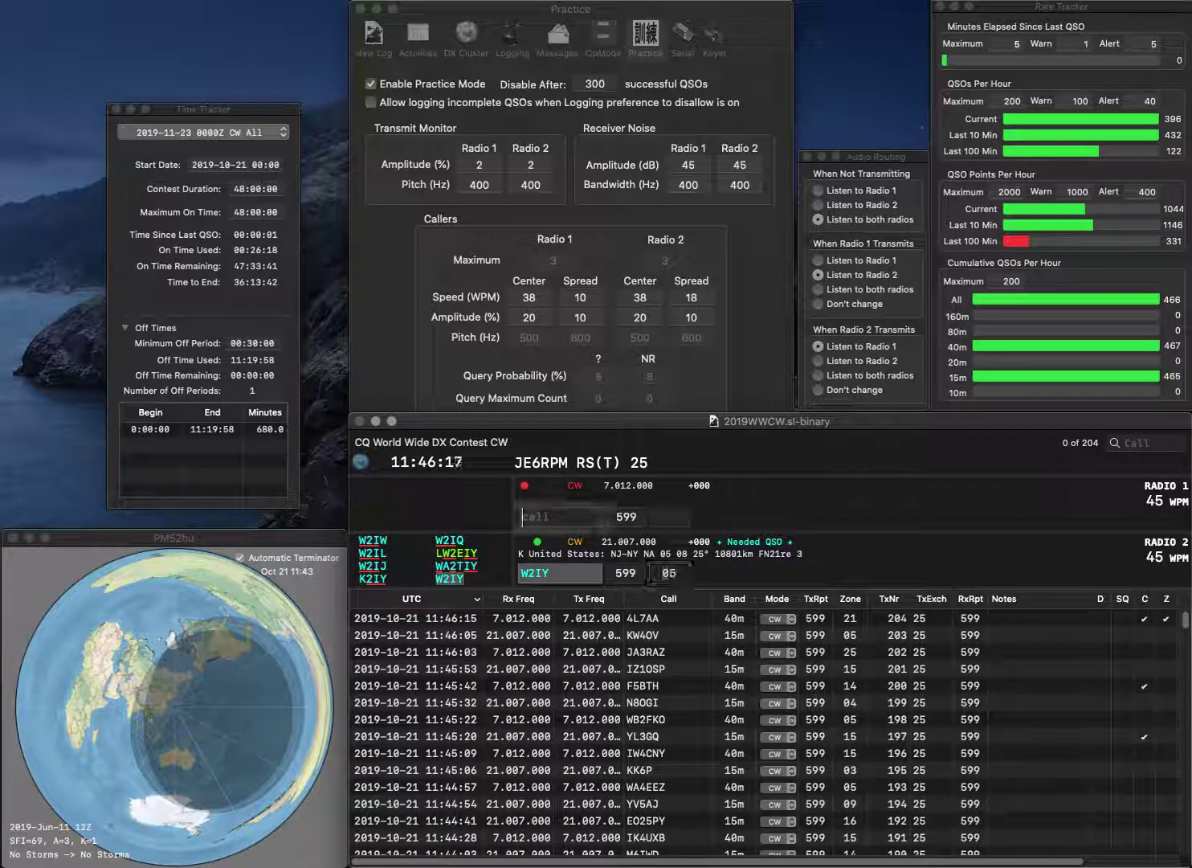
text(N0MH)
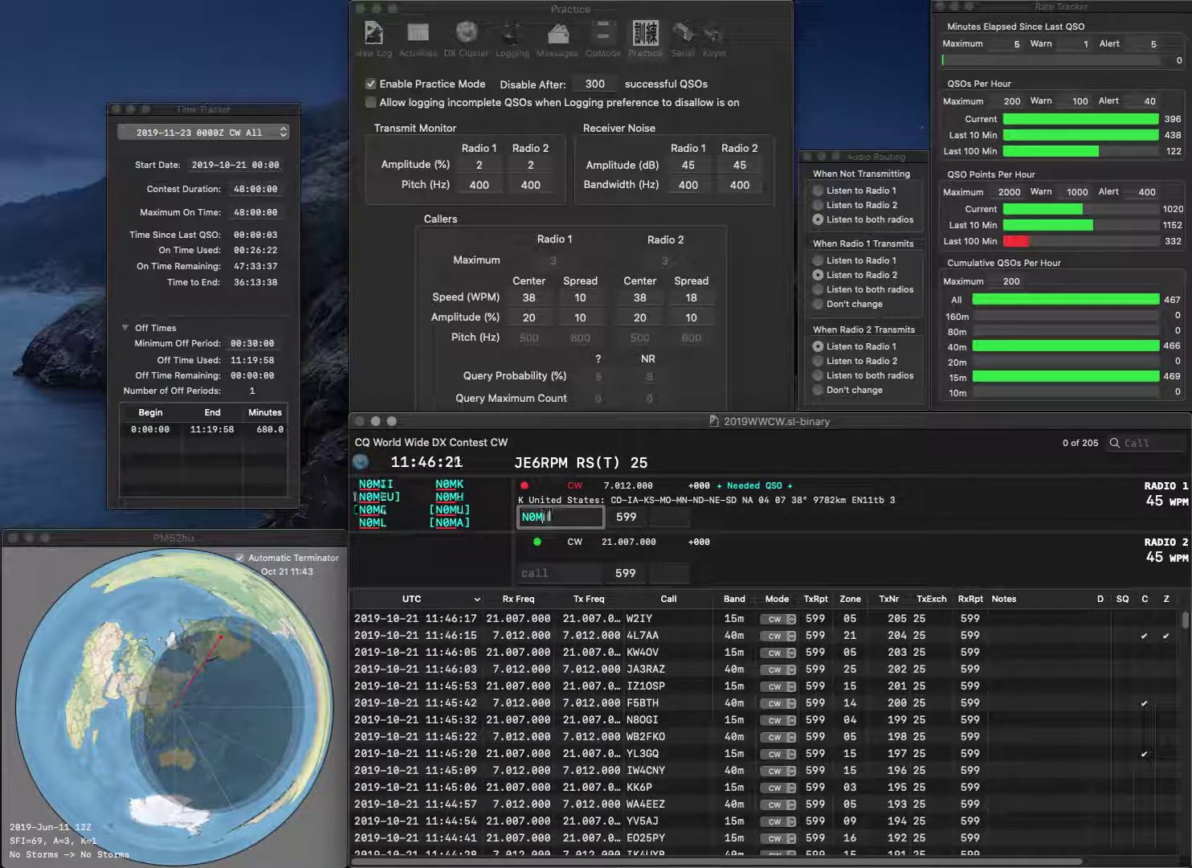
key(Return)
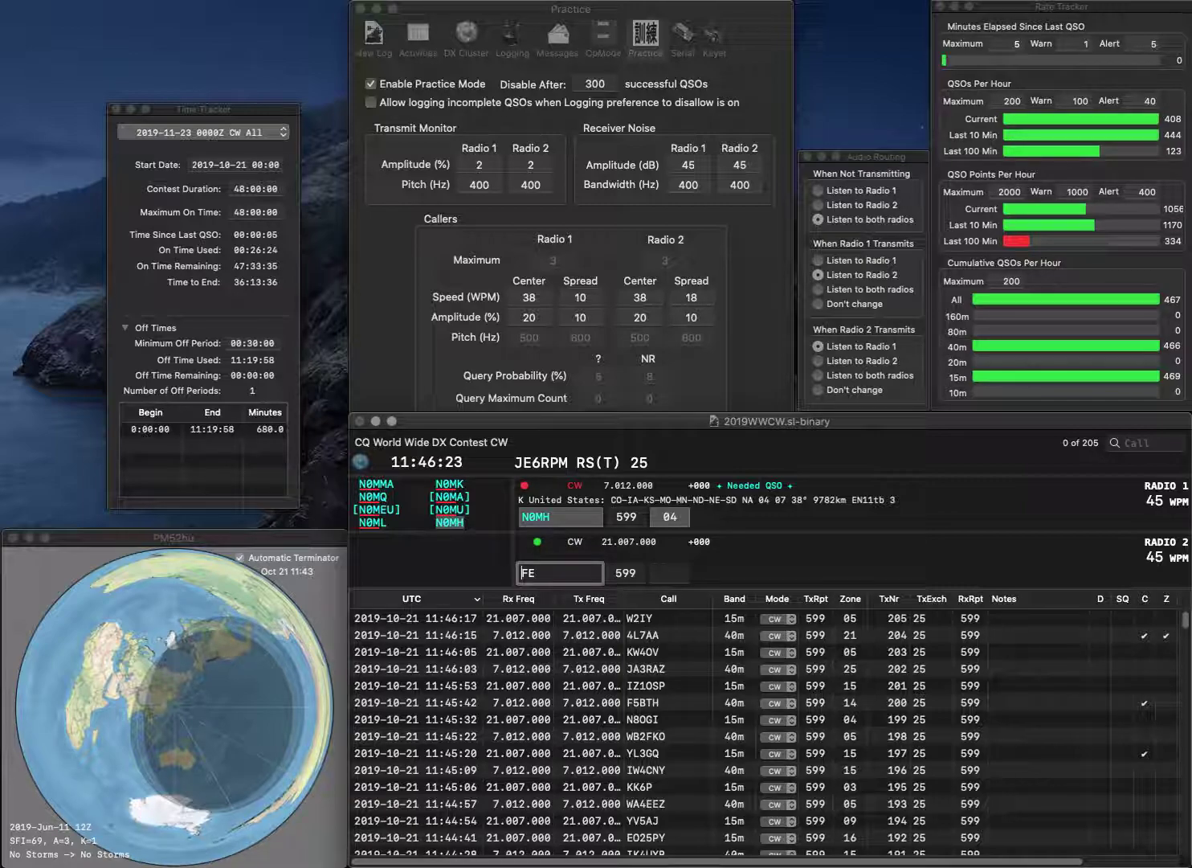
key(Return)
key(Tab)
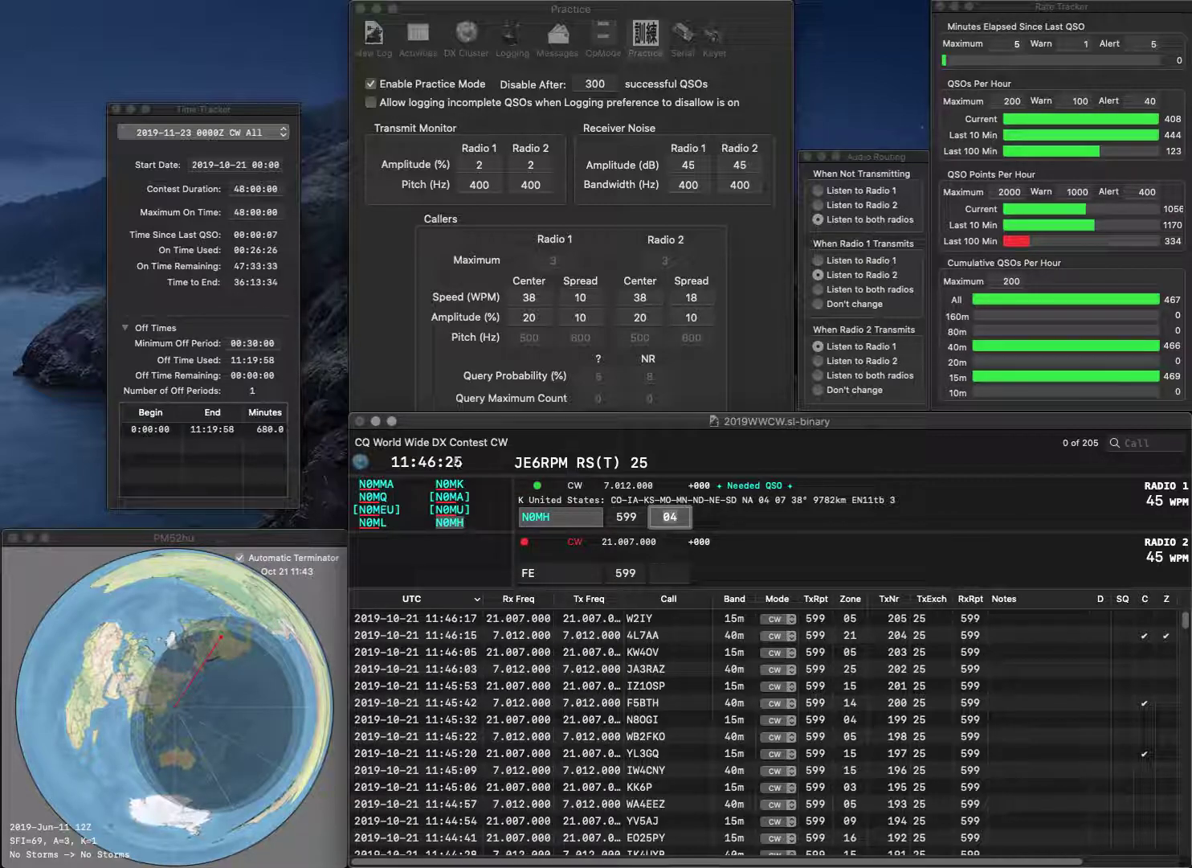
key(Return)
text(KC4)
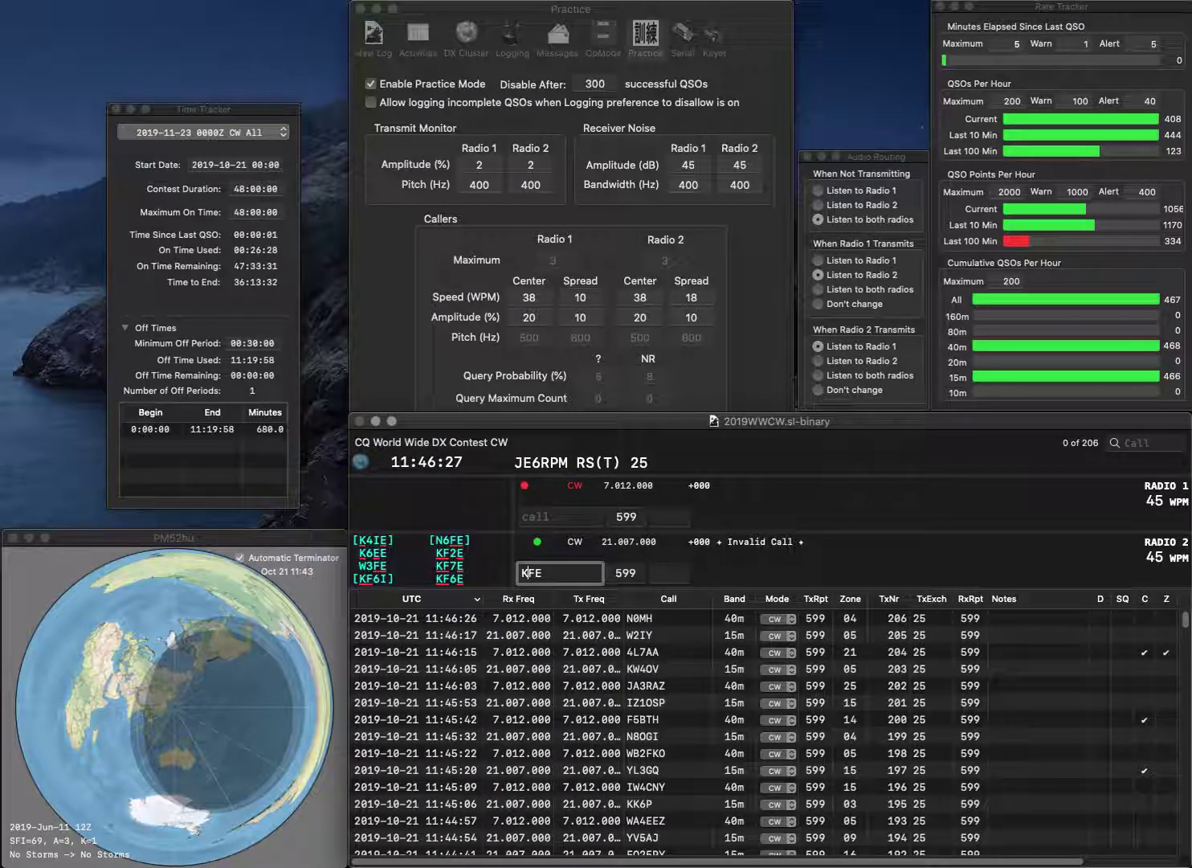
key(Return)
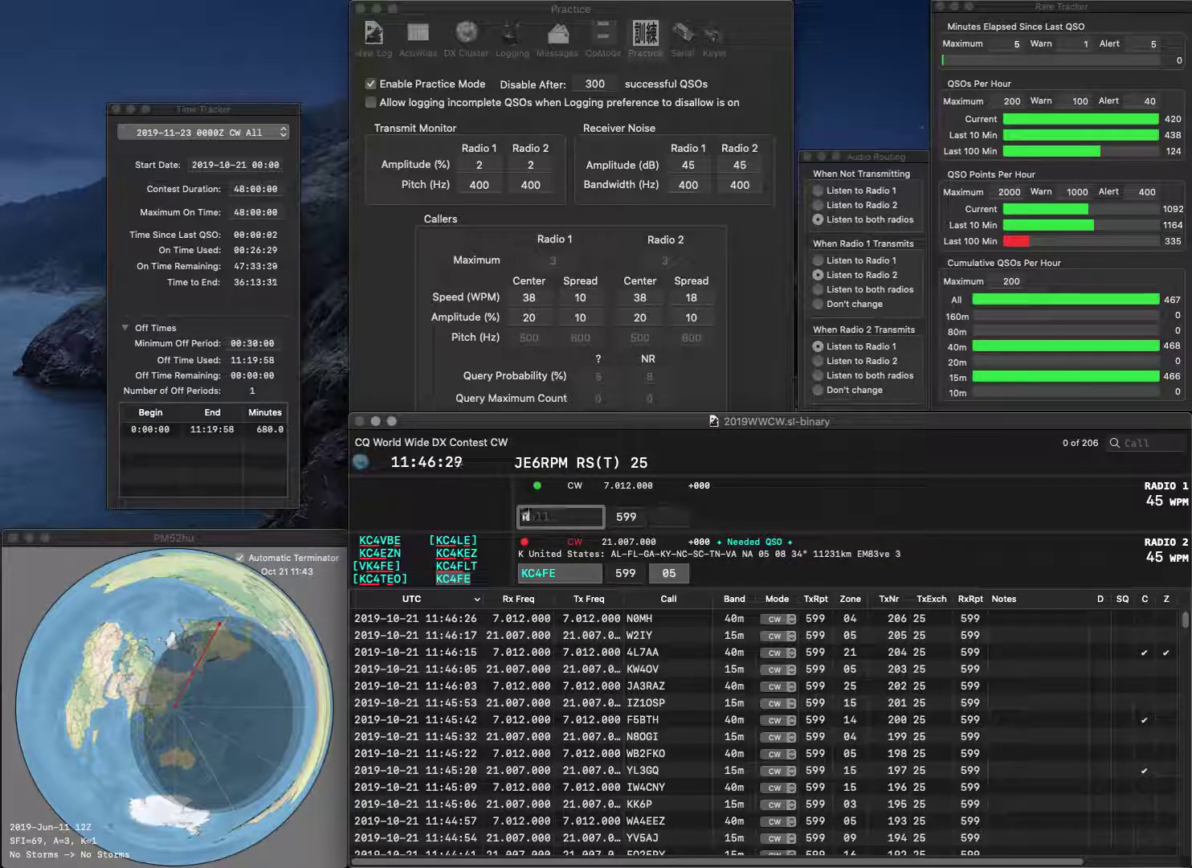
text(RW9DX)
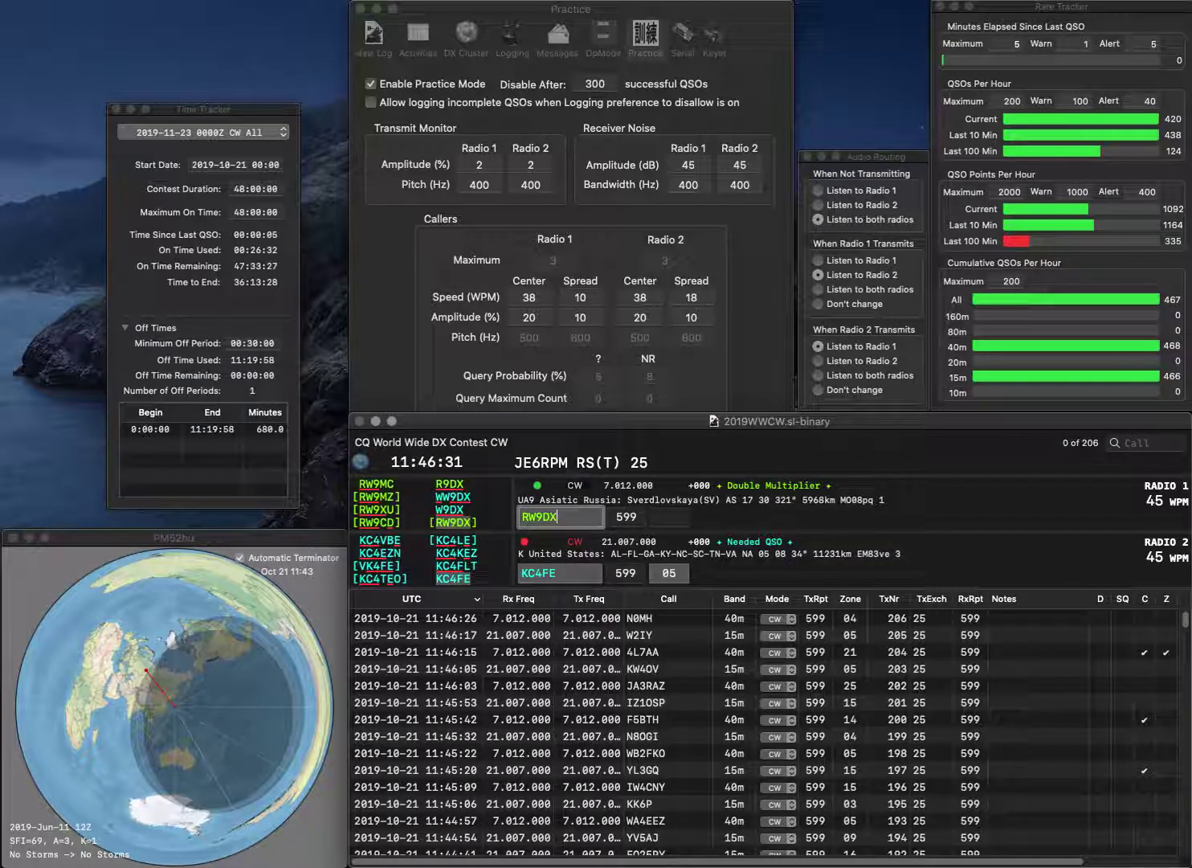
key(Return)
key(Return)
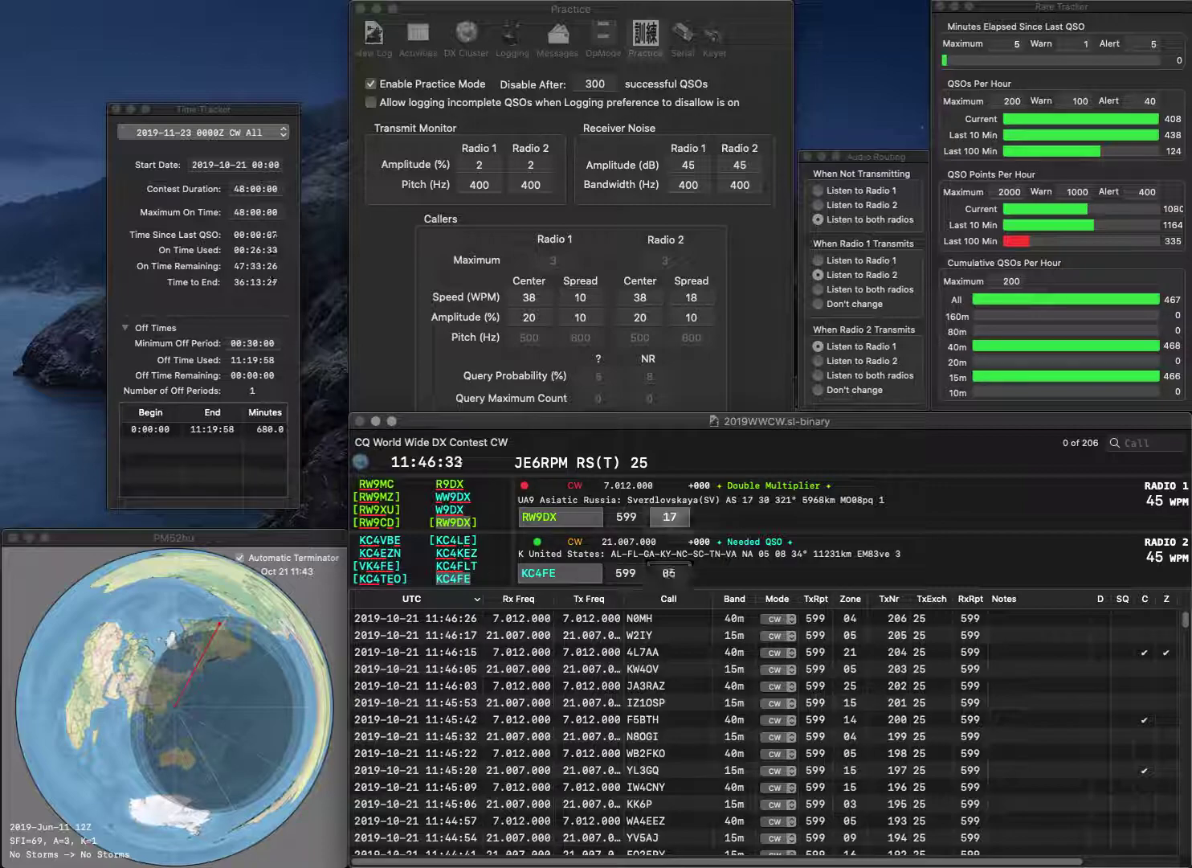
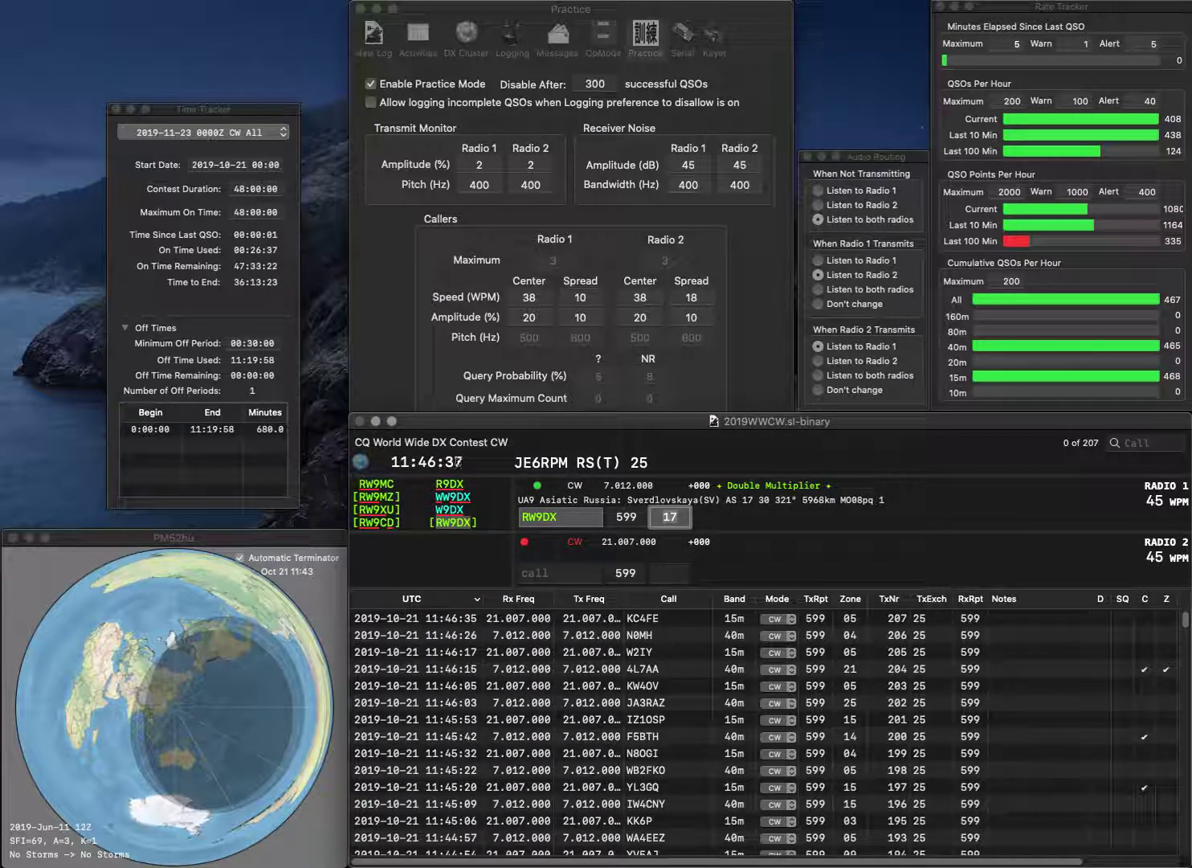
key(Return)
text(HK)
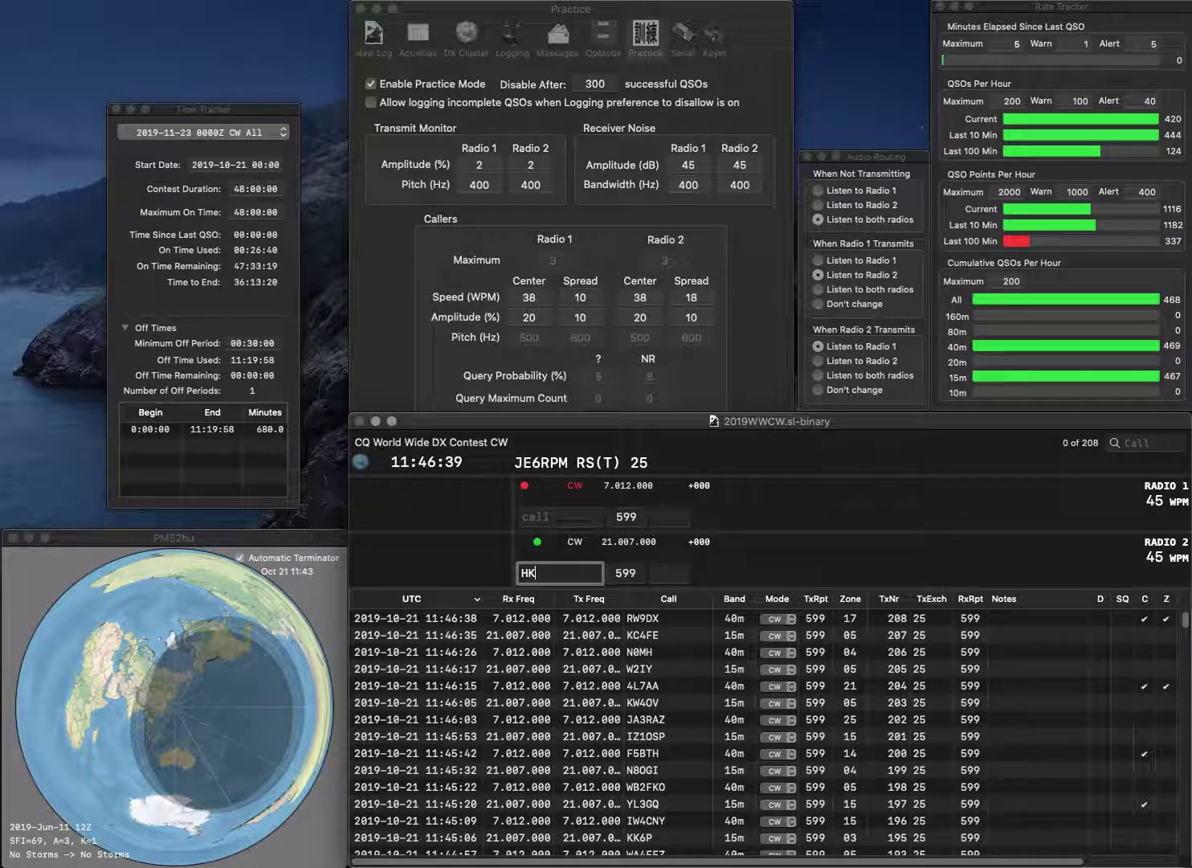
text(9F)
key(Return)
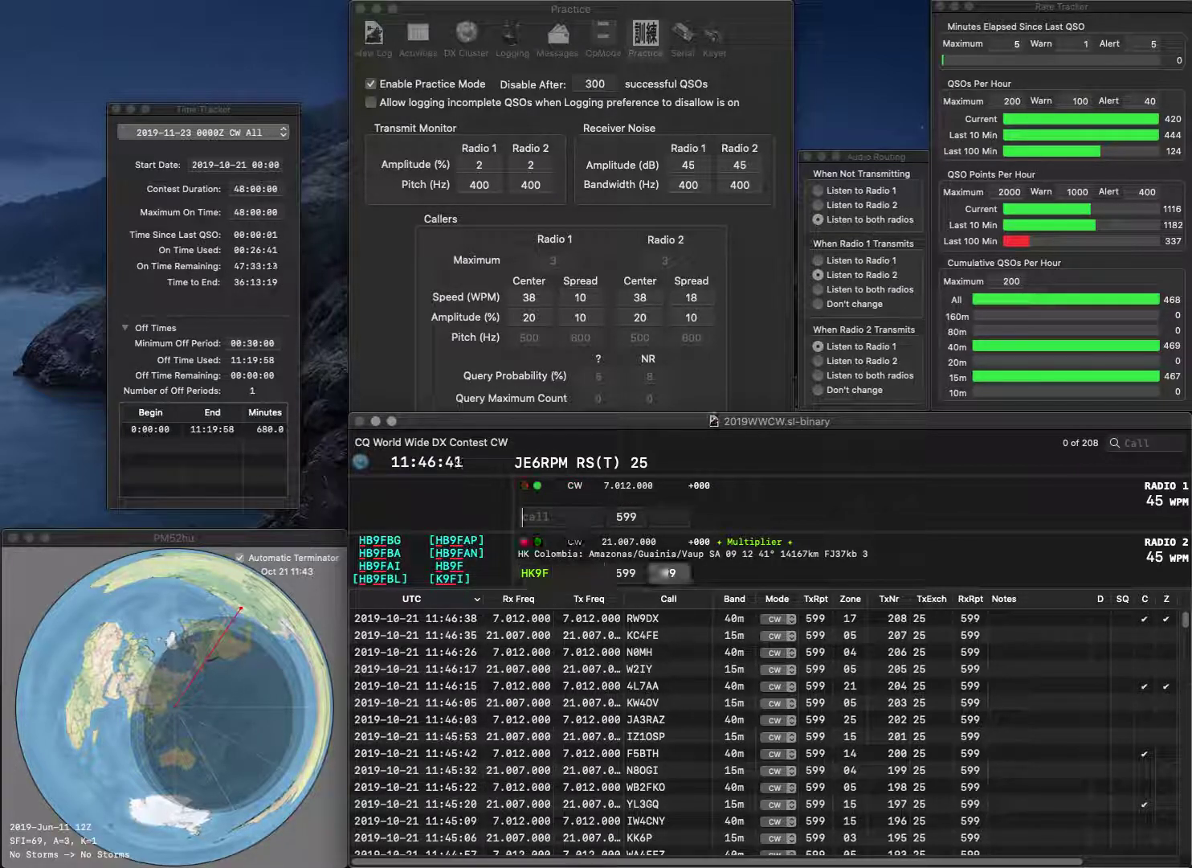
text(01NKT)
key(Home)
key(Delete)
text(JM)
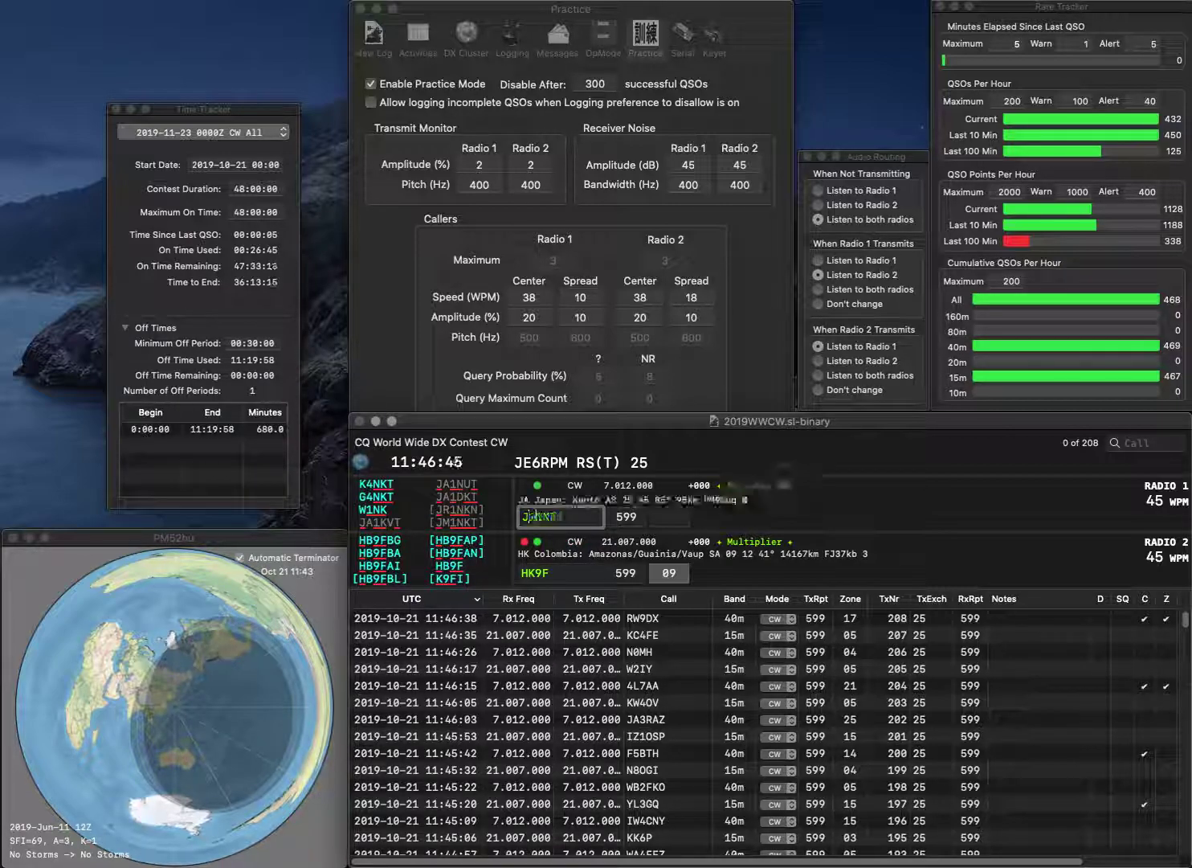
key(BackSpace)
text(M)
key(Return)
text(BU)
key(Home)
key(Delete)
key(Delete)
text(HB)
key(Return)
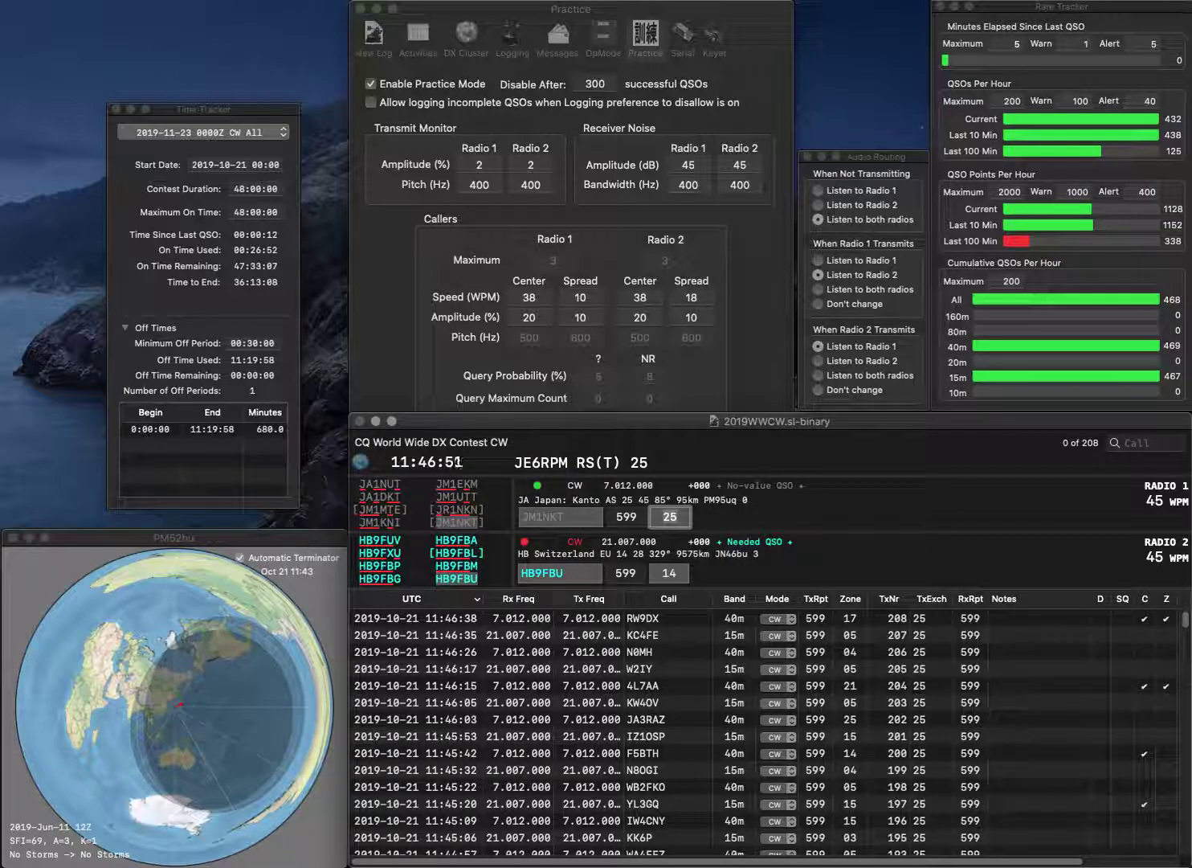
key(Return)
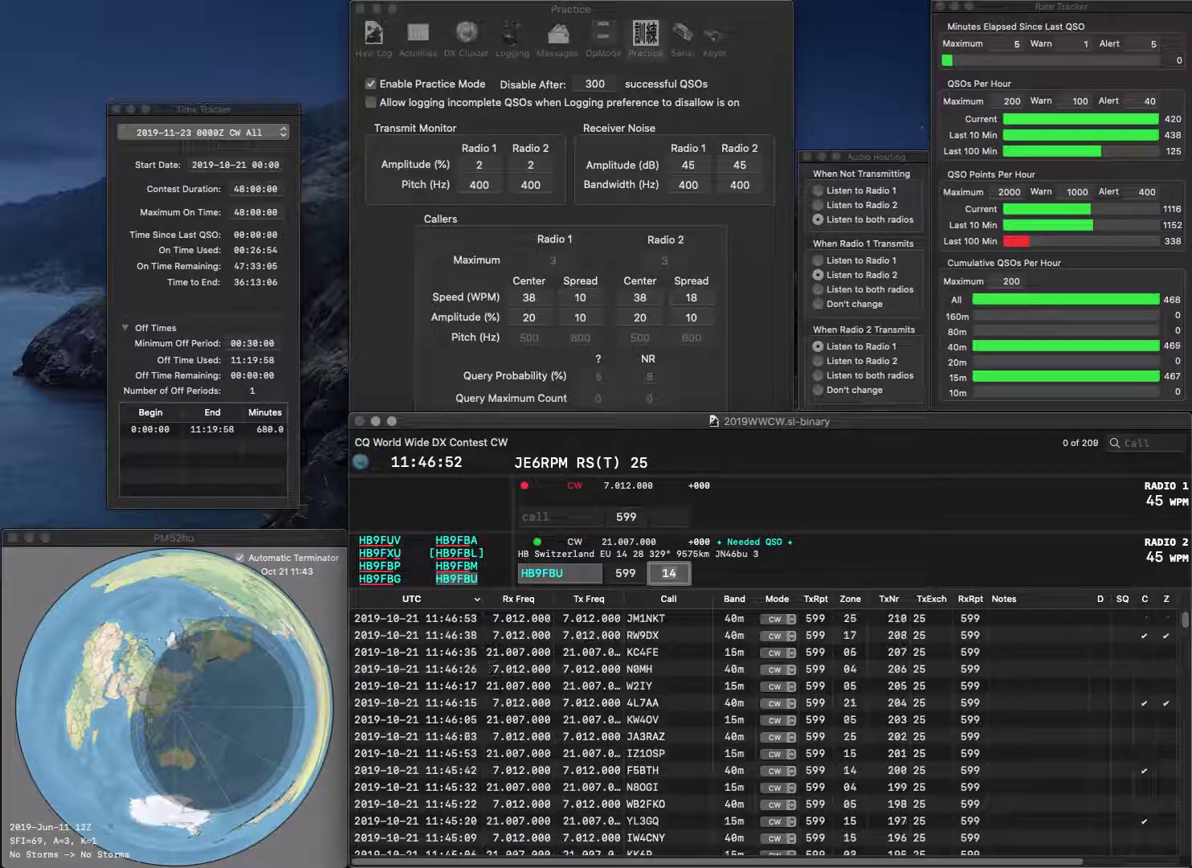
key(Return)
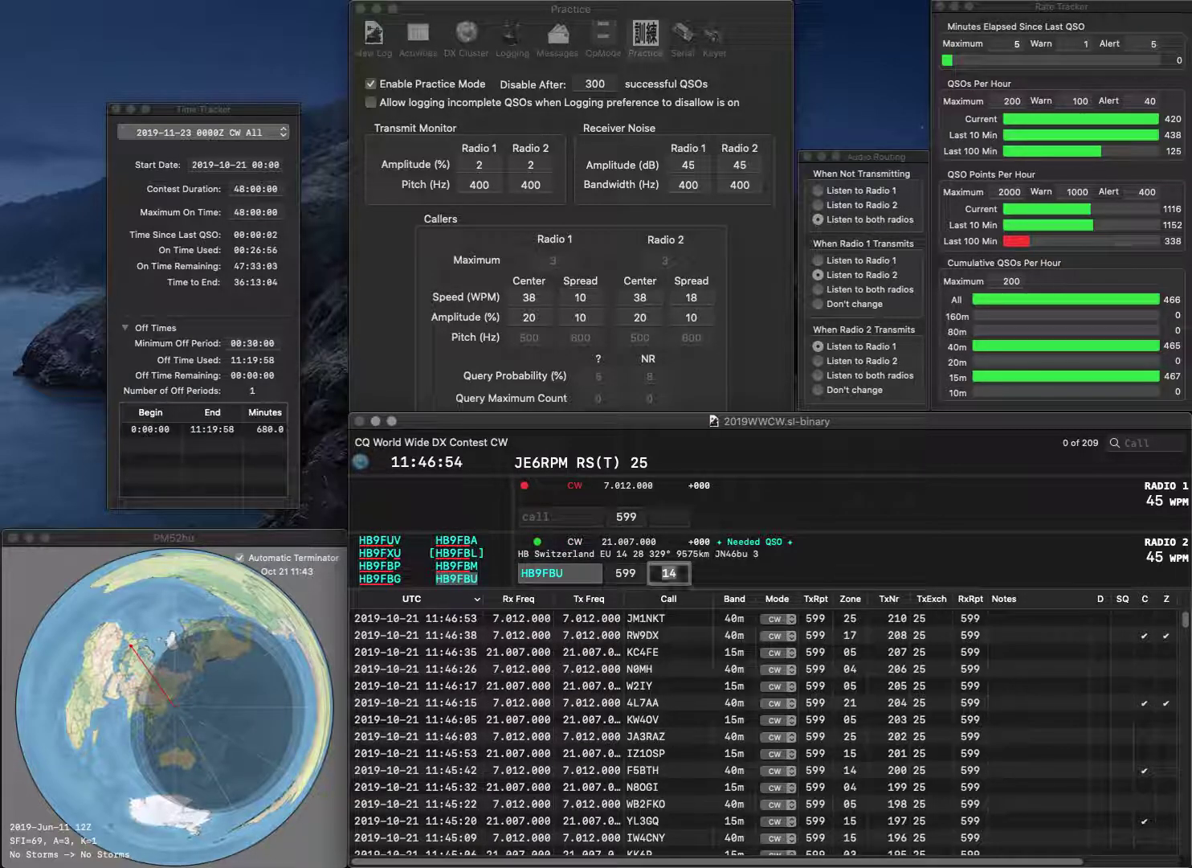
text(OM)
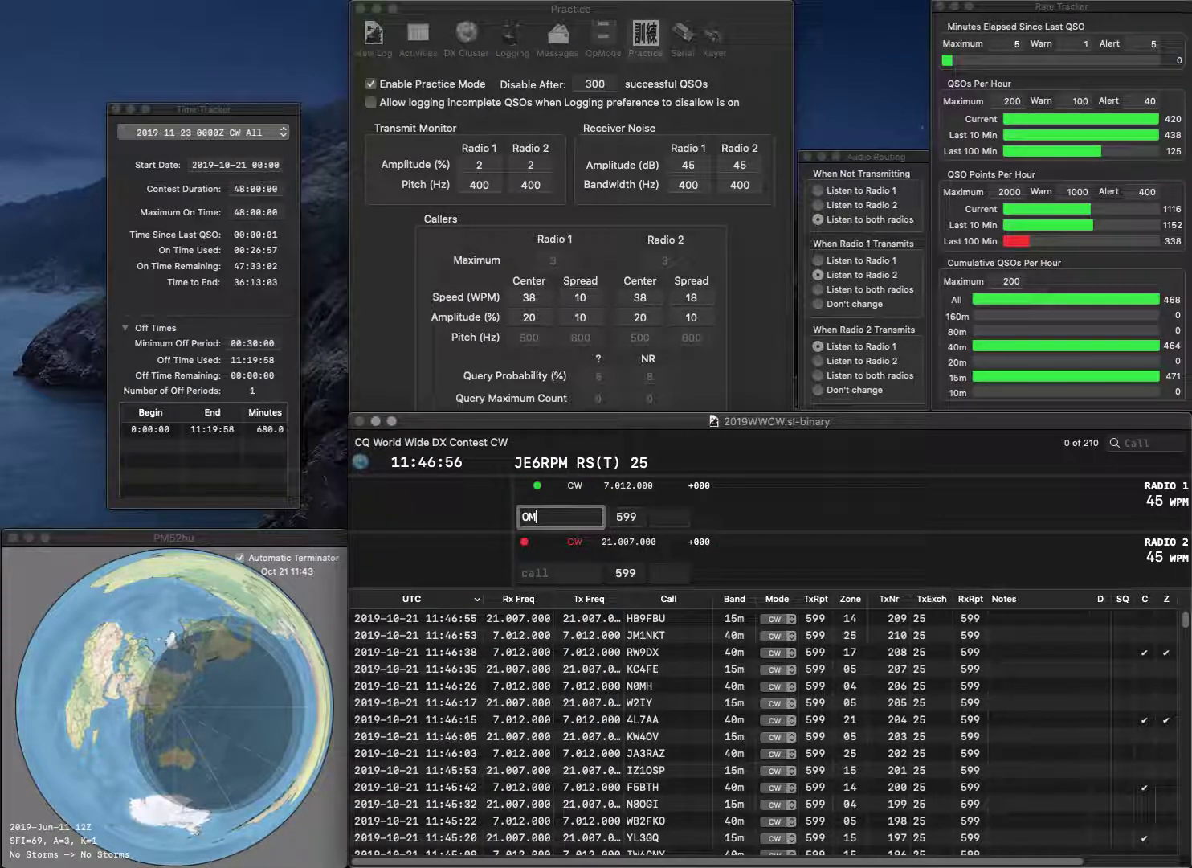
text(7JG)
key(Return)
text(DJ4OQ)
key(Return)
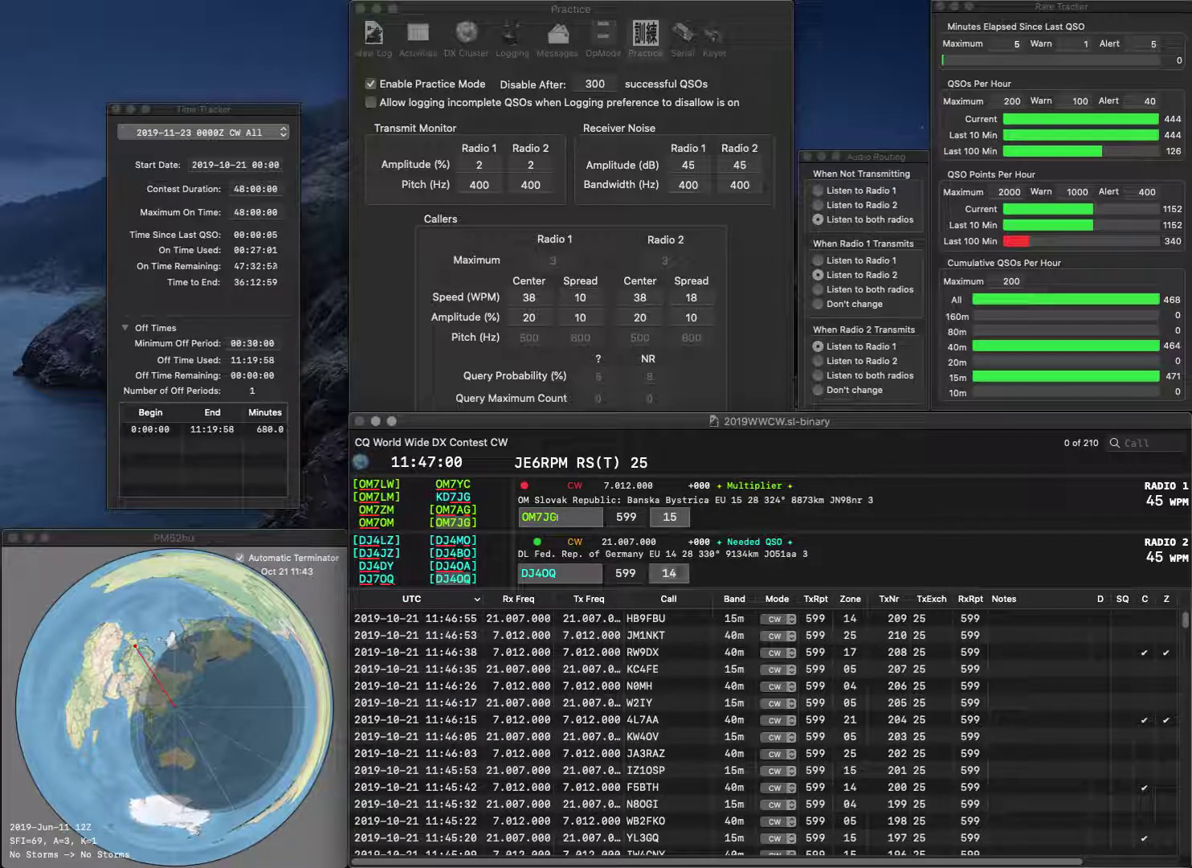
key(space)
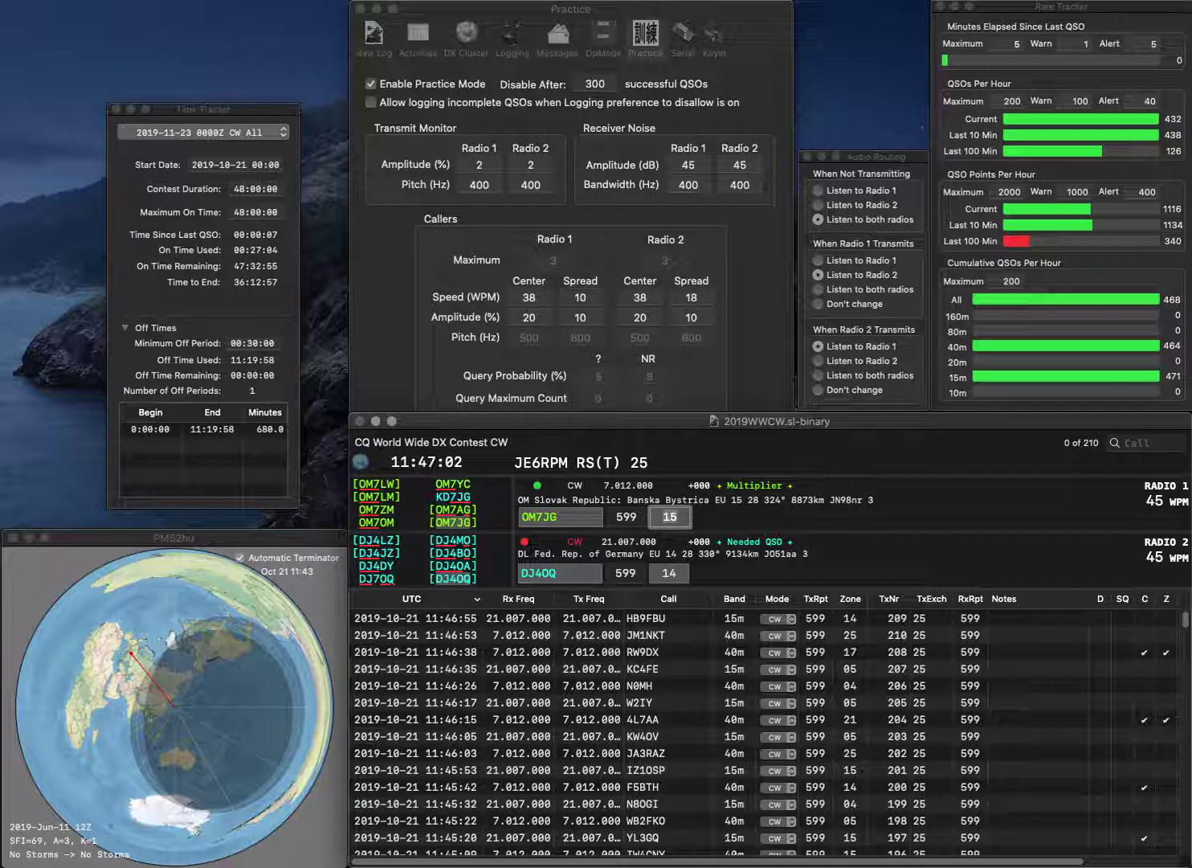
key(Return)
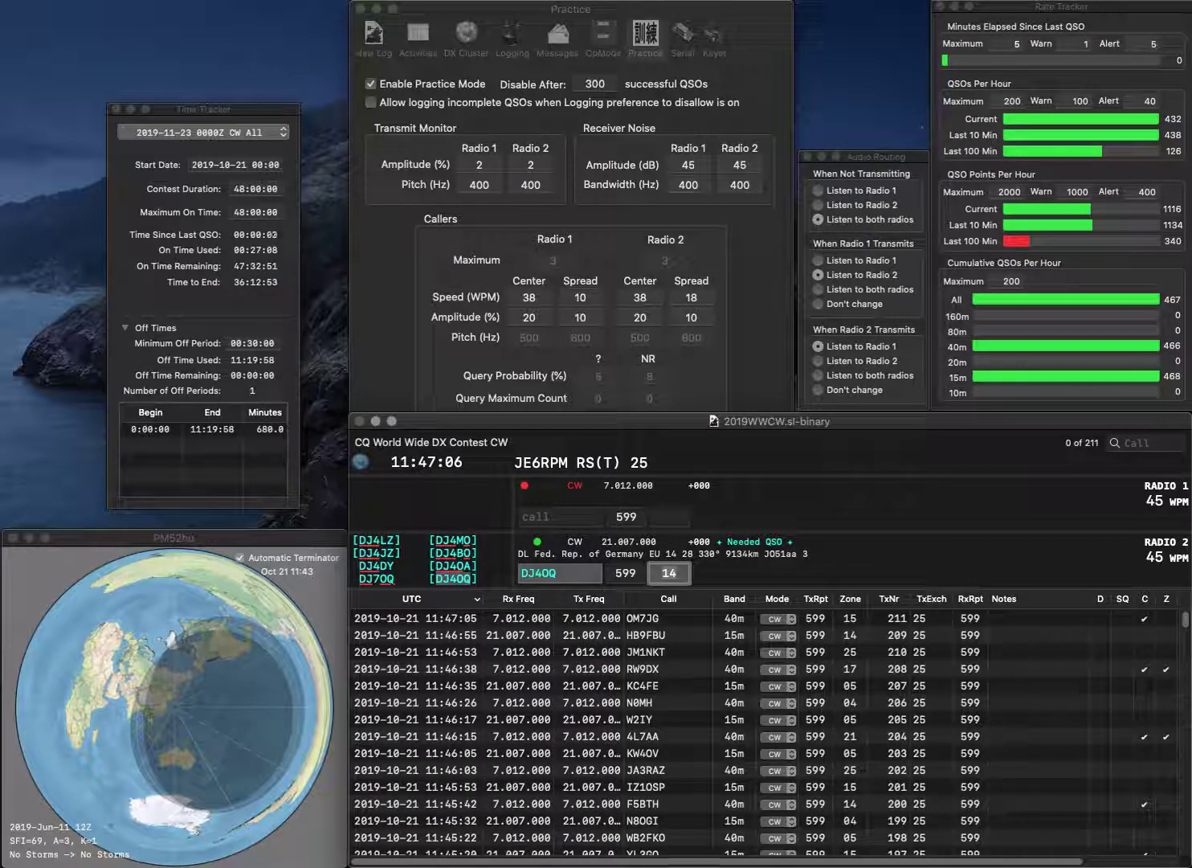
key(Return)
Enter and send KV4FZ on Radio 1 and K2AJ on Radio 2, and log KV4FZ with zone 08
text(K)
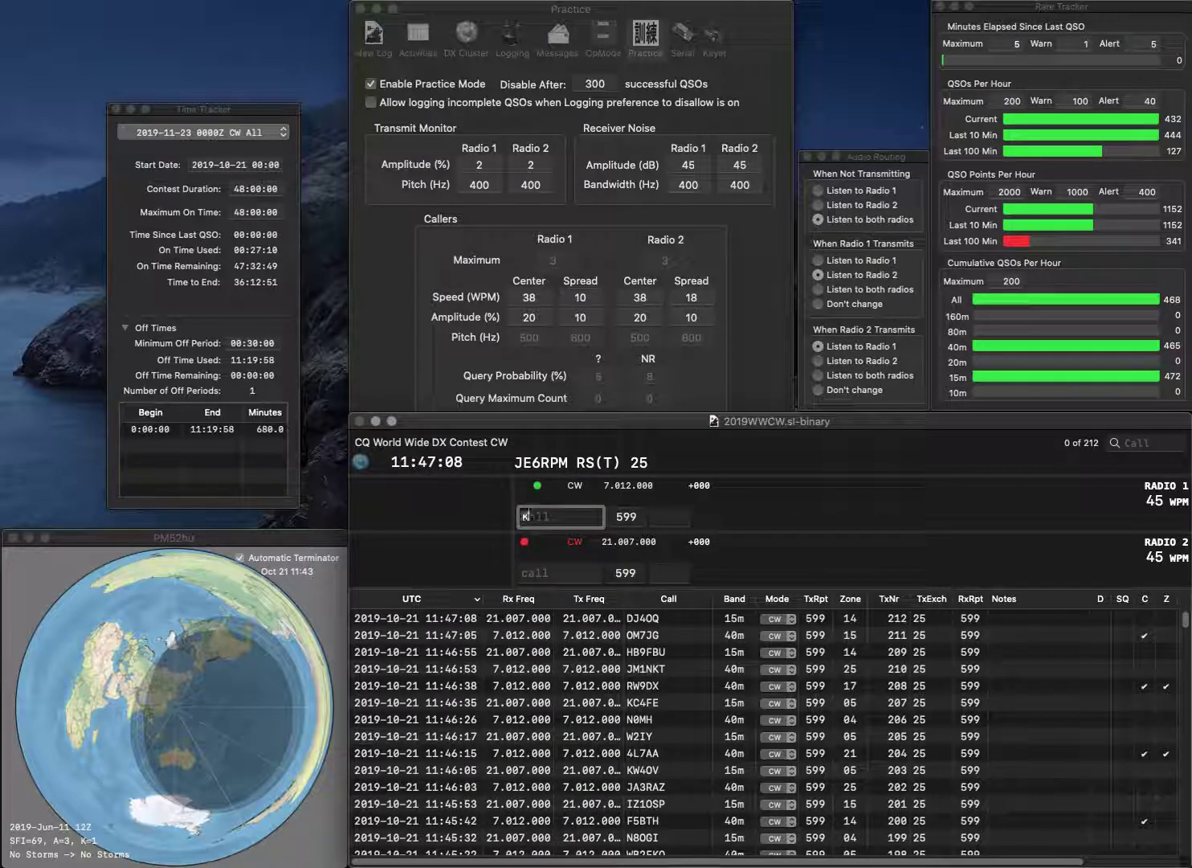
text(V4FZ)
key(Return)
text(K2AJ)
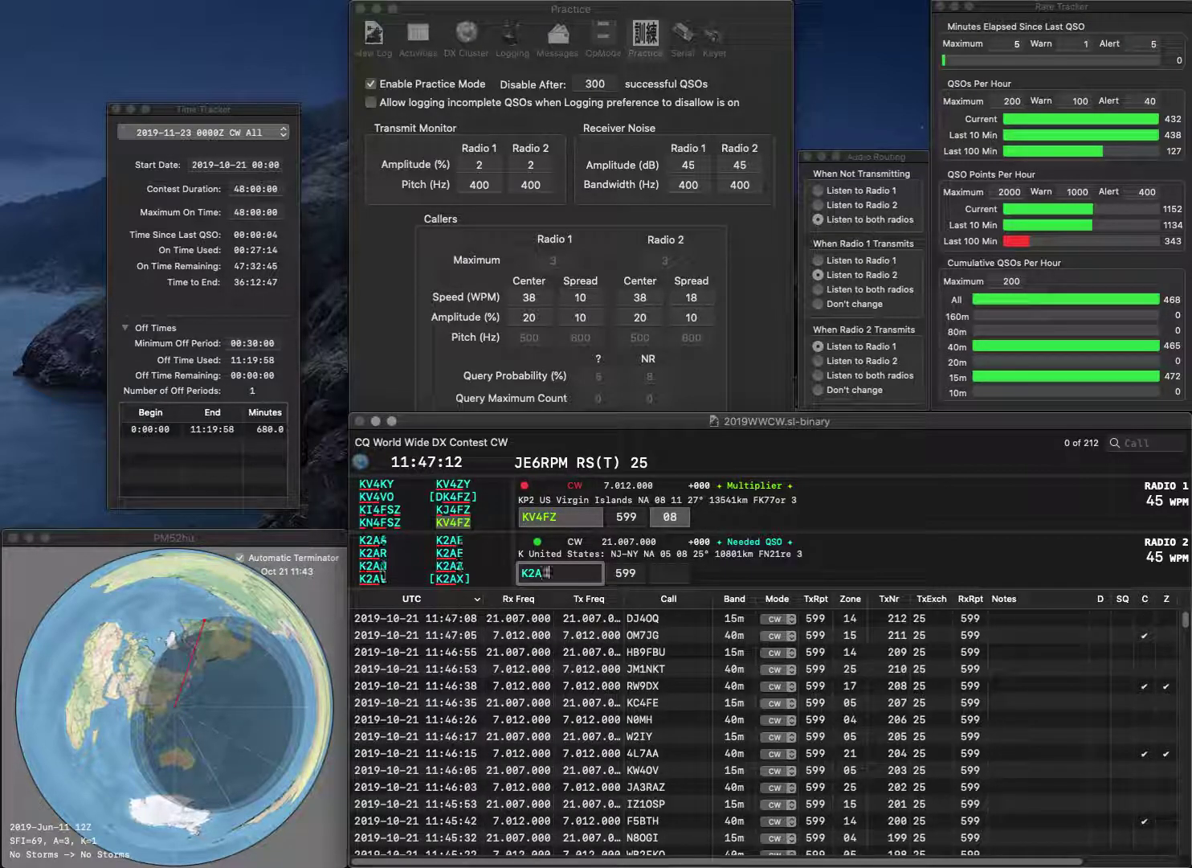
key(Return)
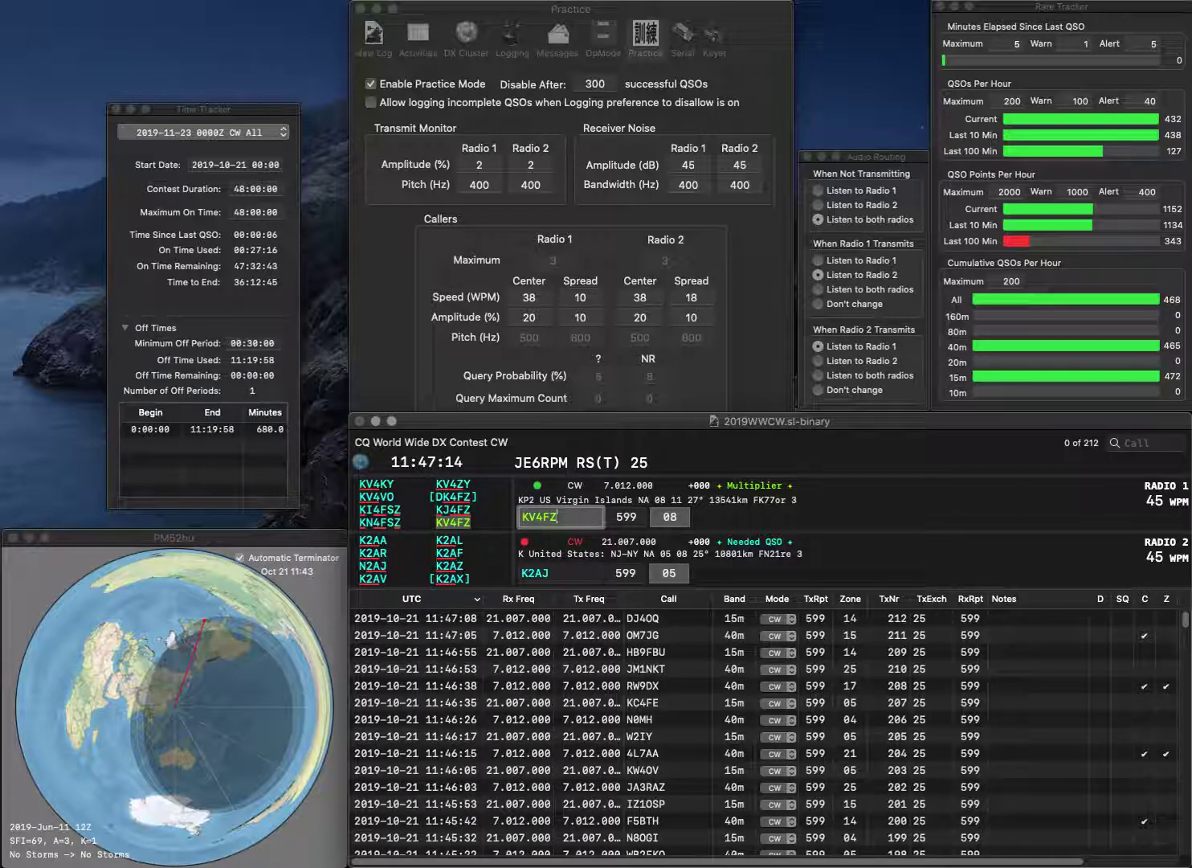
key(Return)
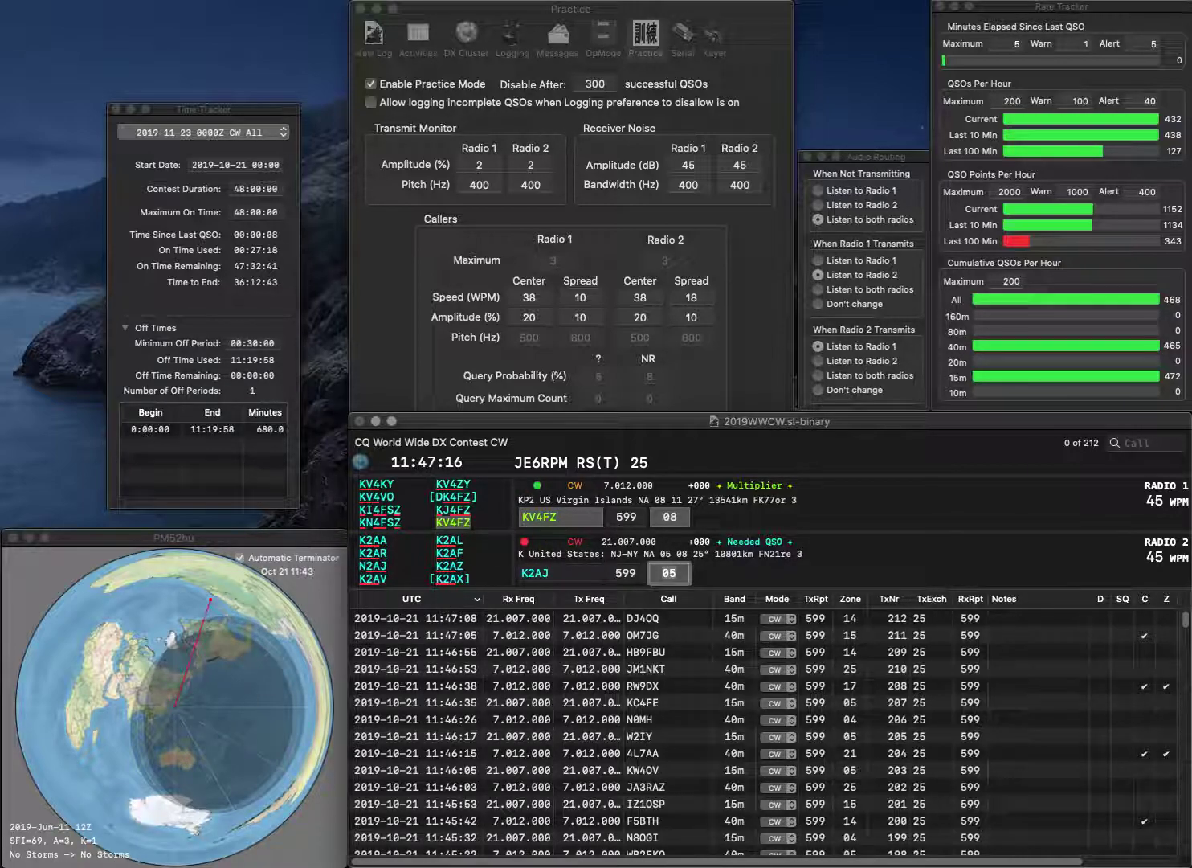
key(Tab)
key(Left)
key(Left)
key(BackSpace)
text(3)
key(Return)
text(OH2EO)
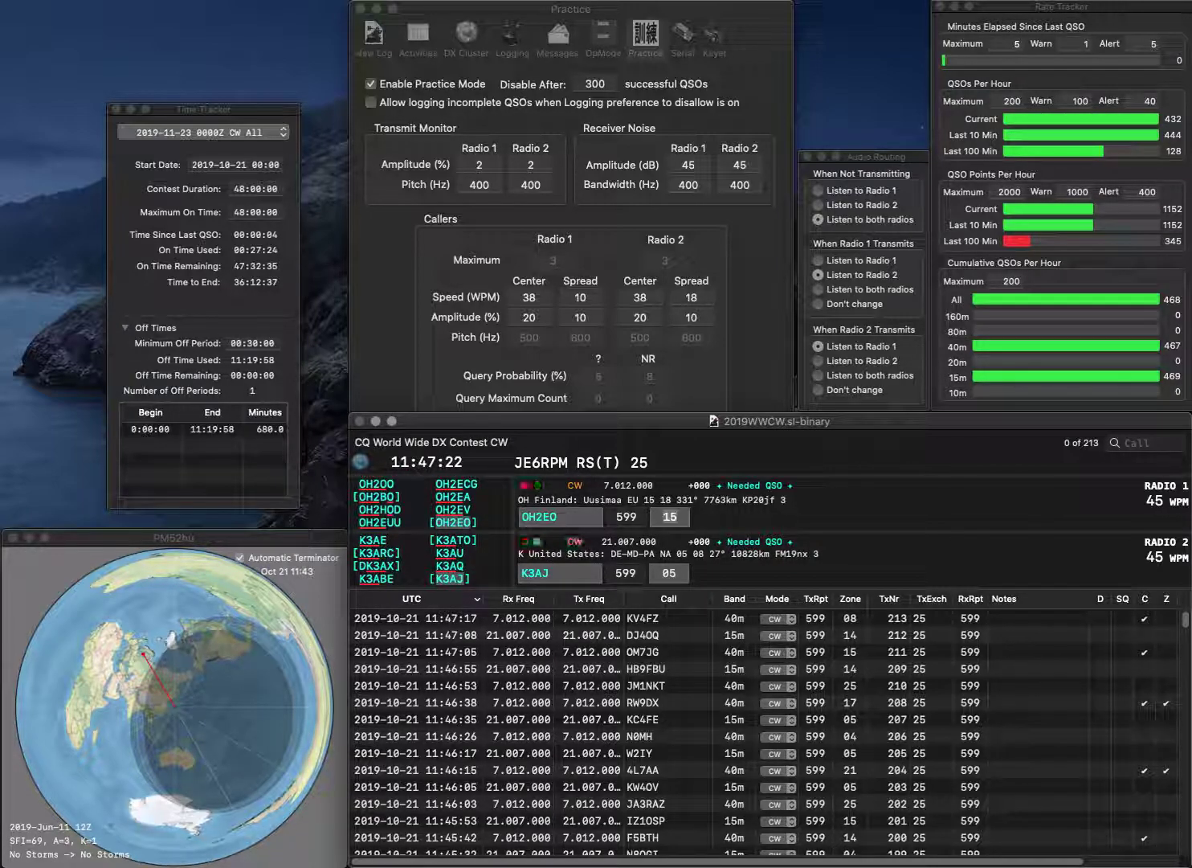
key(Return)
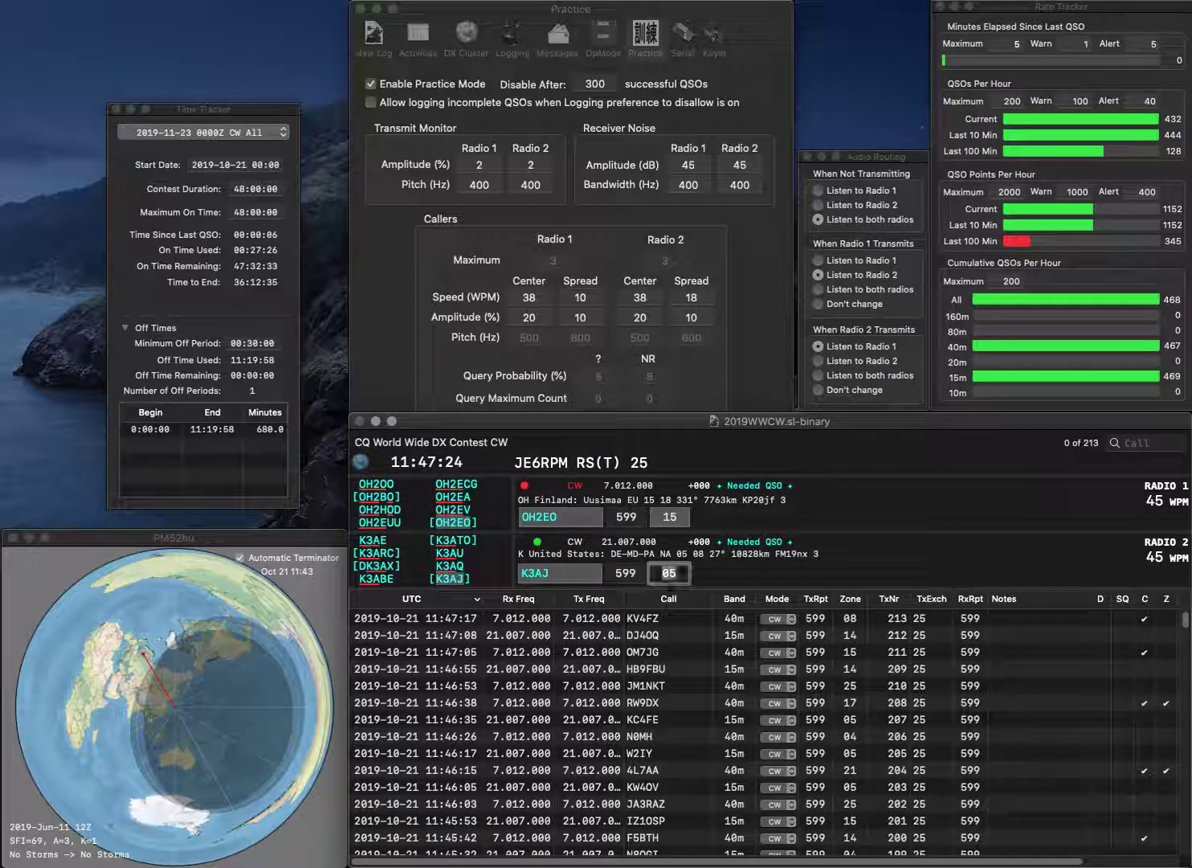
key(Return)
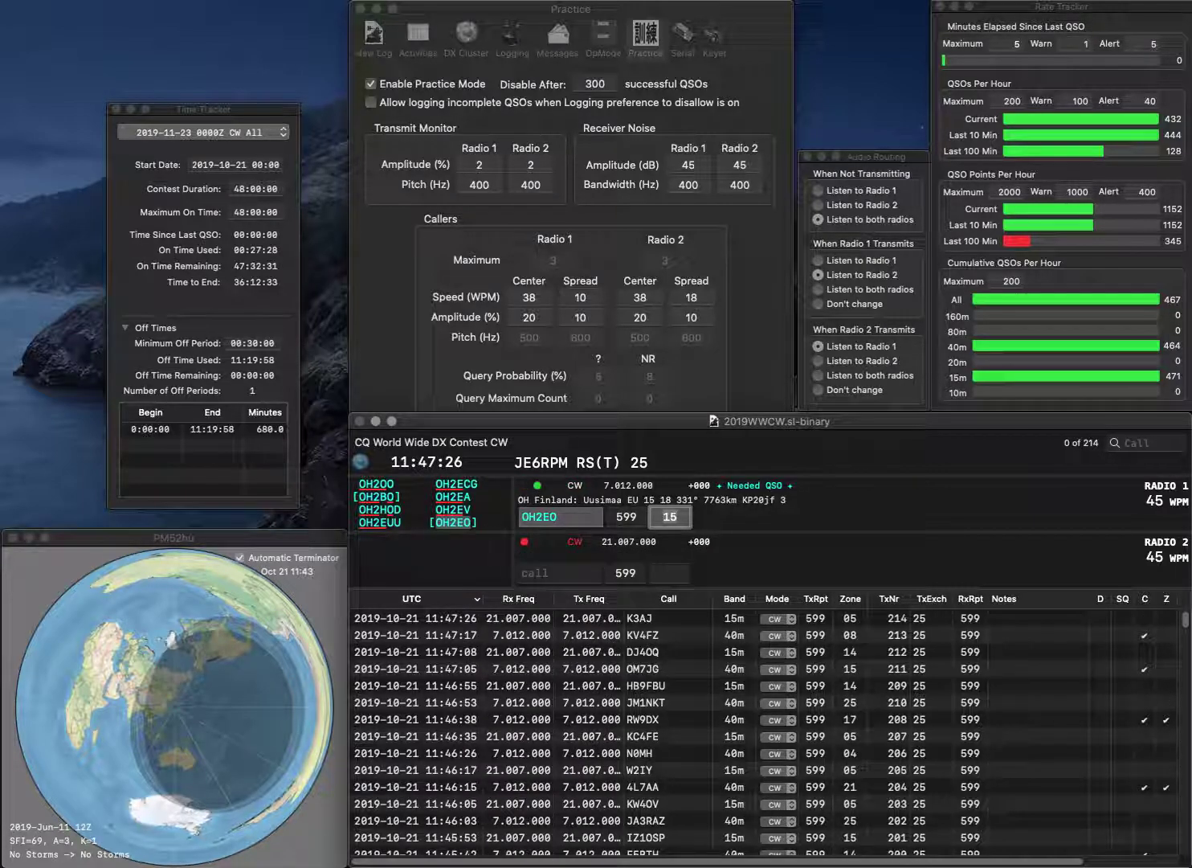
key(Return)
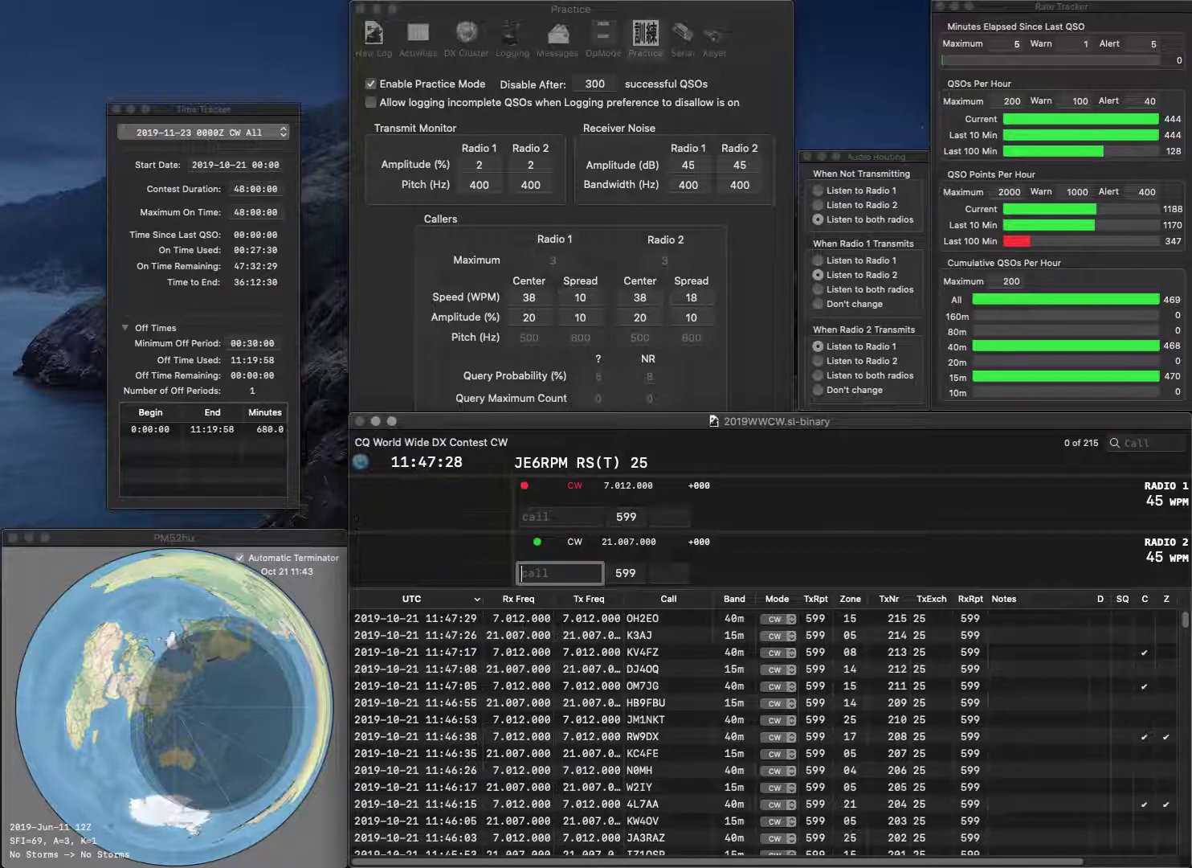
Enter and send AA1ON on Radio 2 and PC2Y on Radio 1
text(AA1ON)
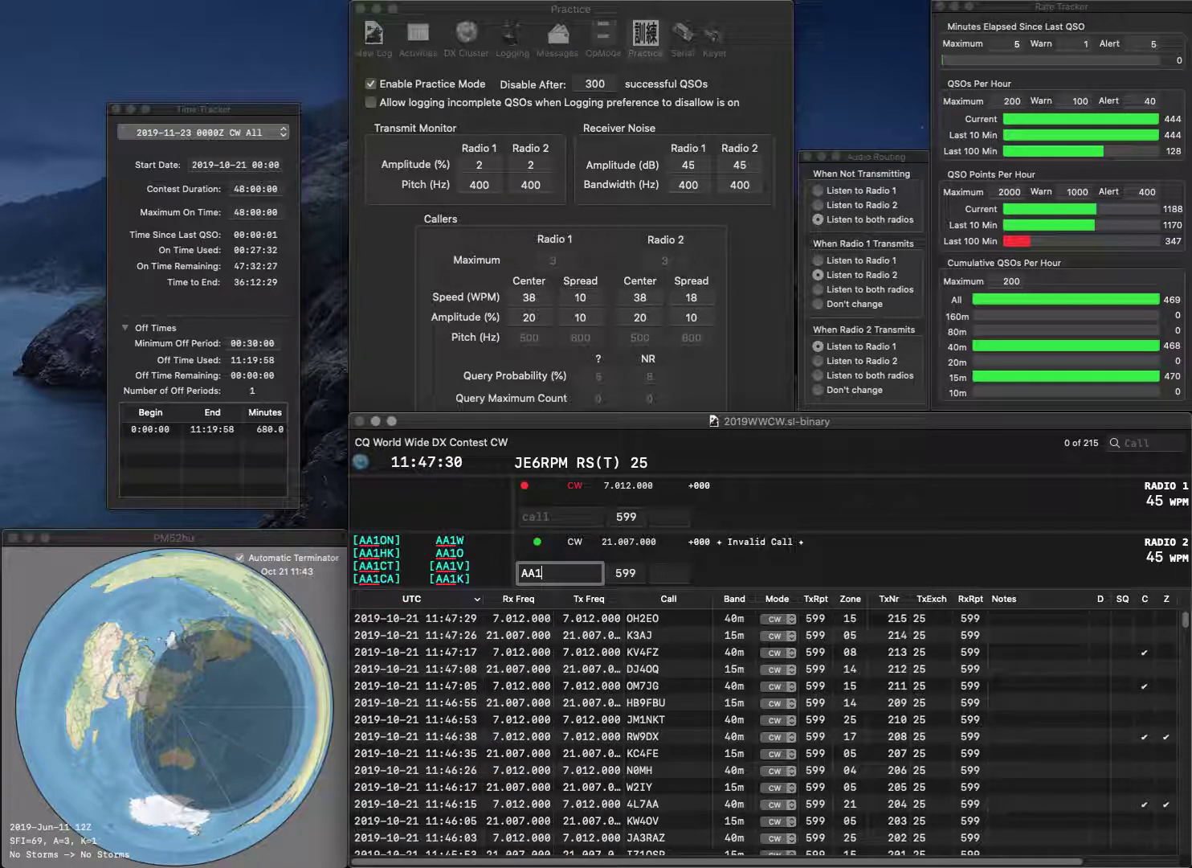
key(Return)
text(J)
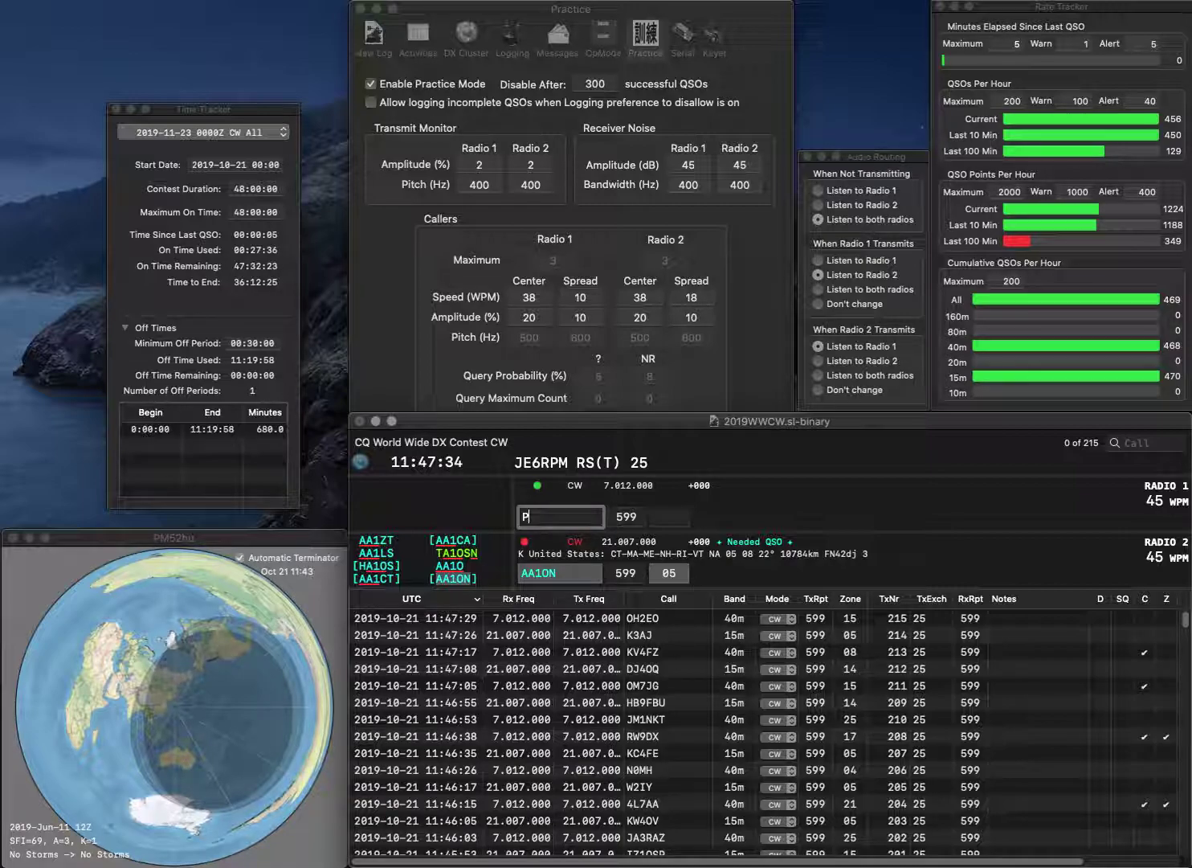
text(2)
key(BackSpace)
key(BackSpace)
text(C2Y)
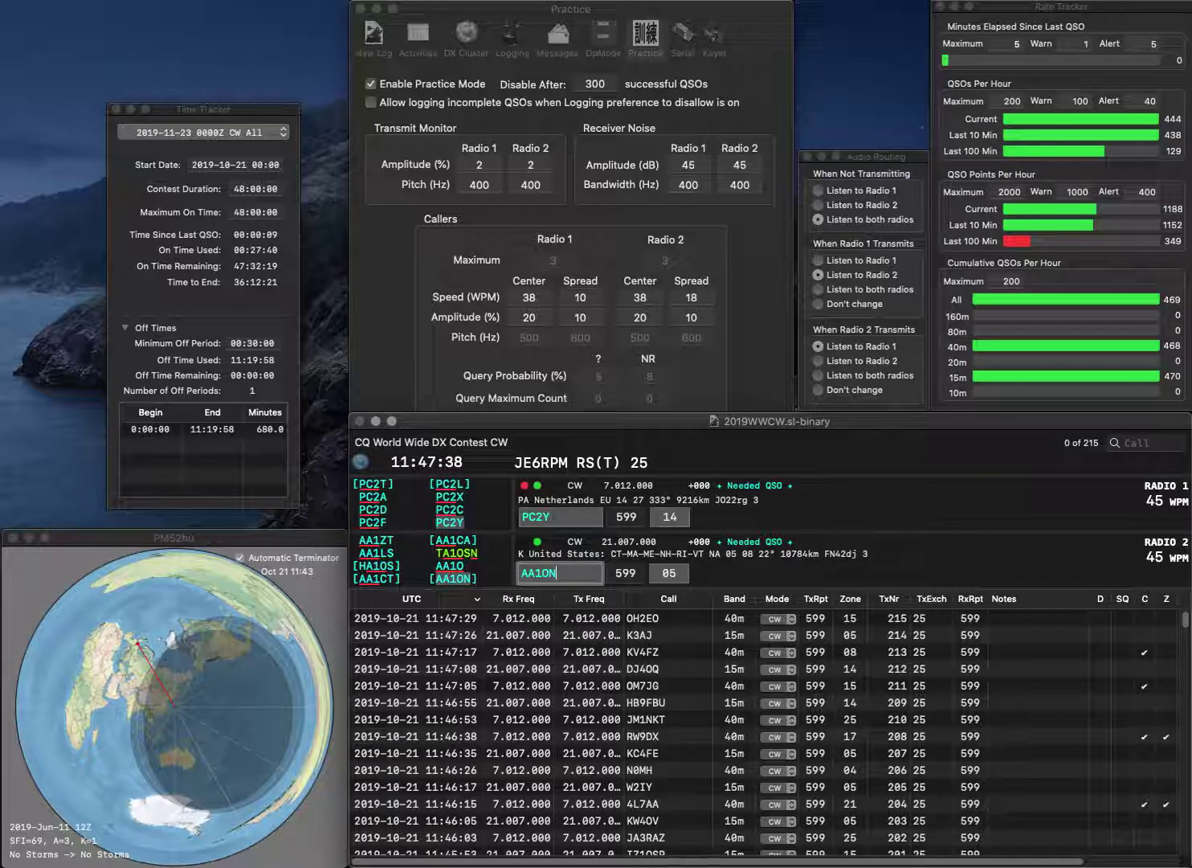
key(Return)
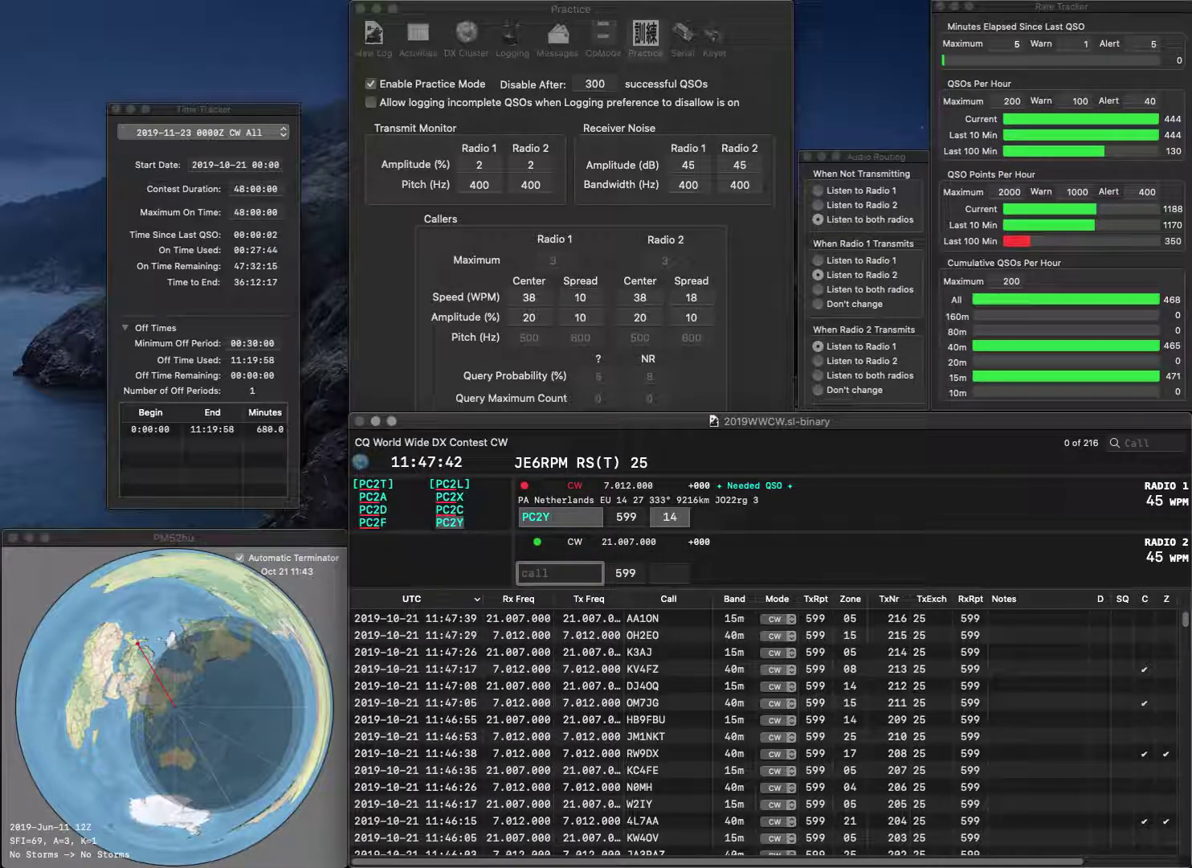
text(LZ2JA)
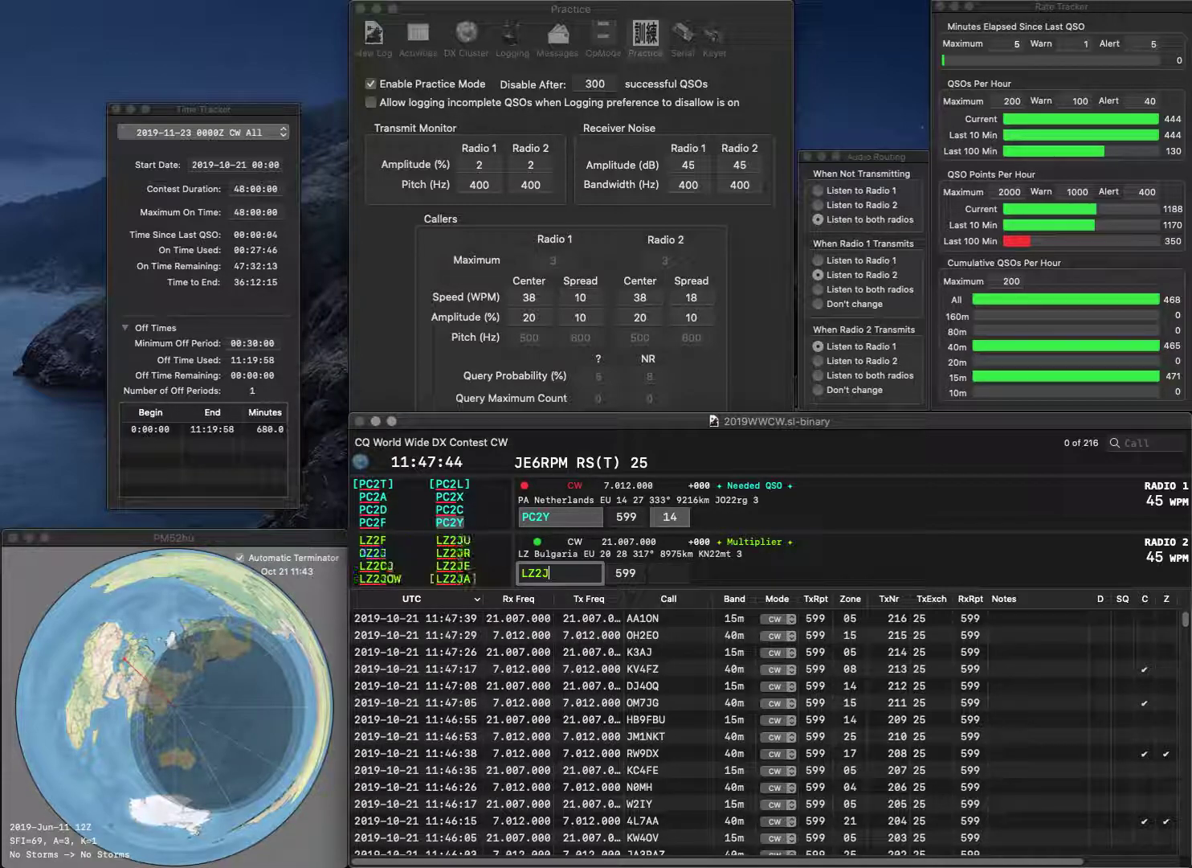
key(Return)
key(Tab)
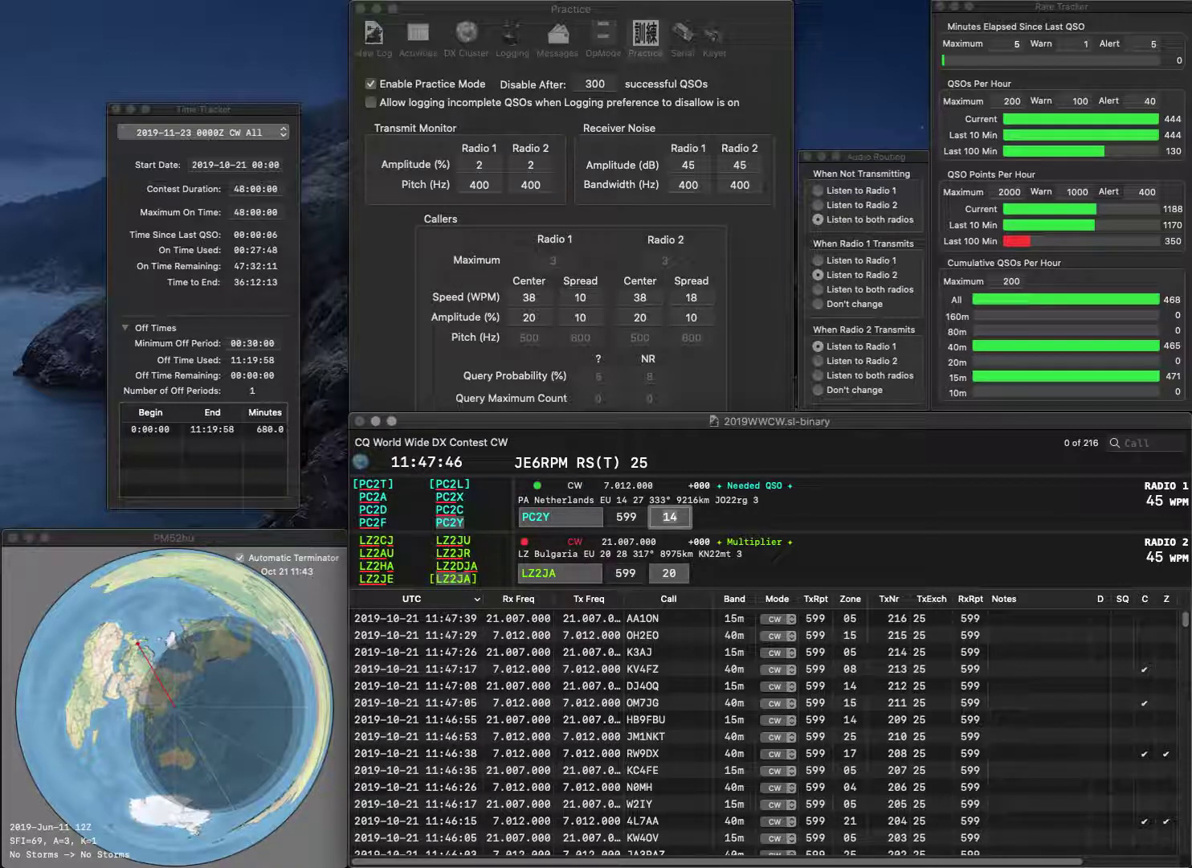
key(Return)
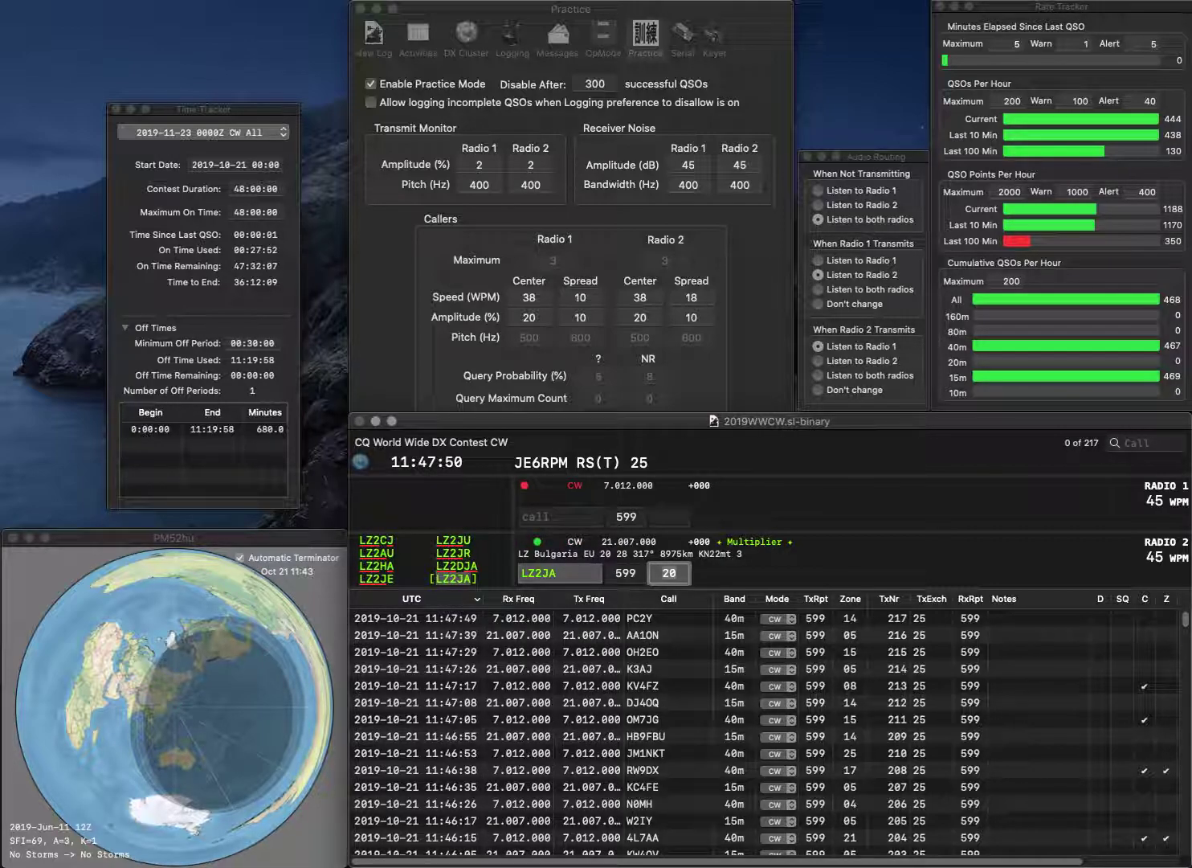
key(Return)
text(F5R)
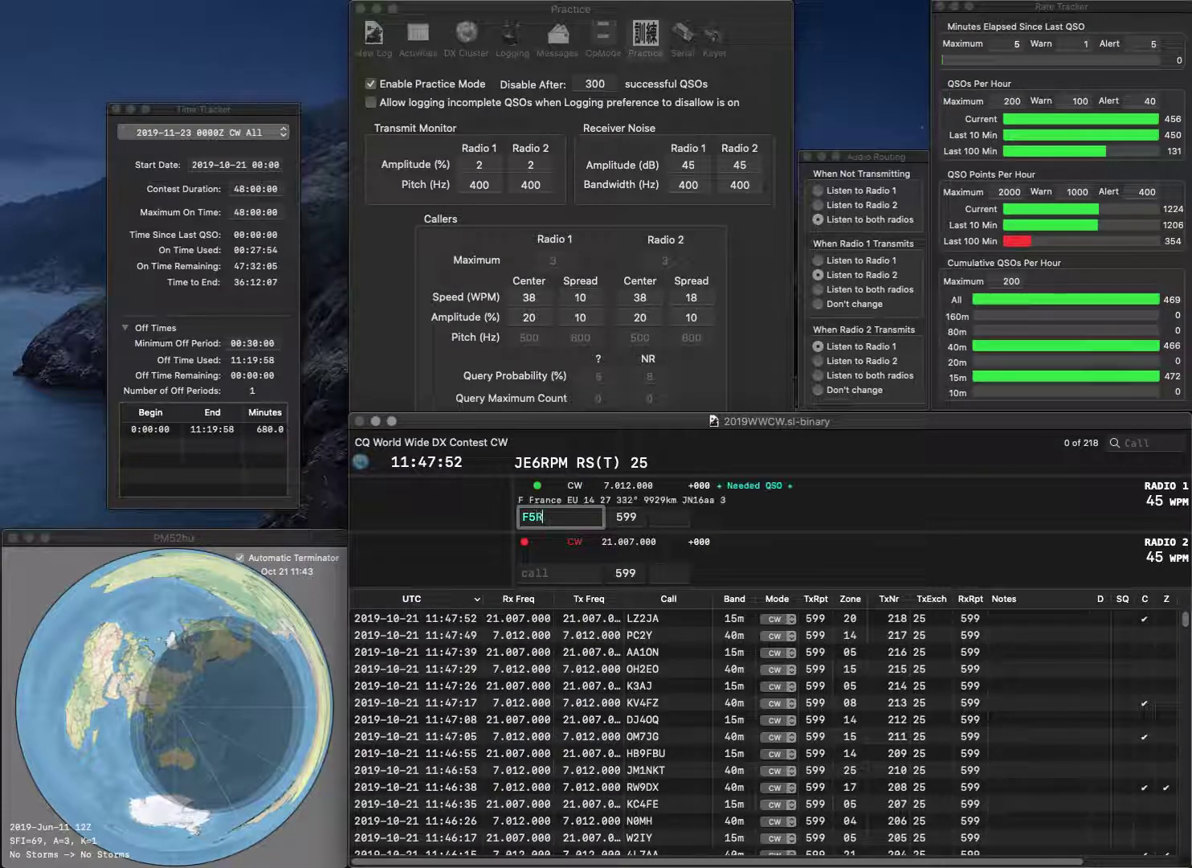
text(UJ)
key(Return)
text(E)
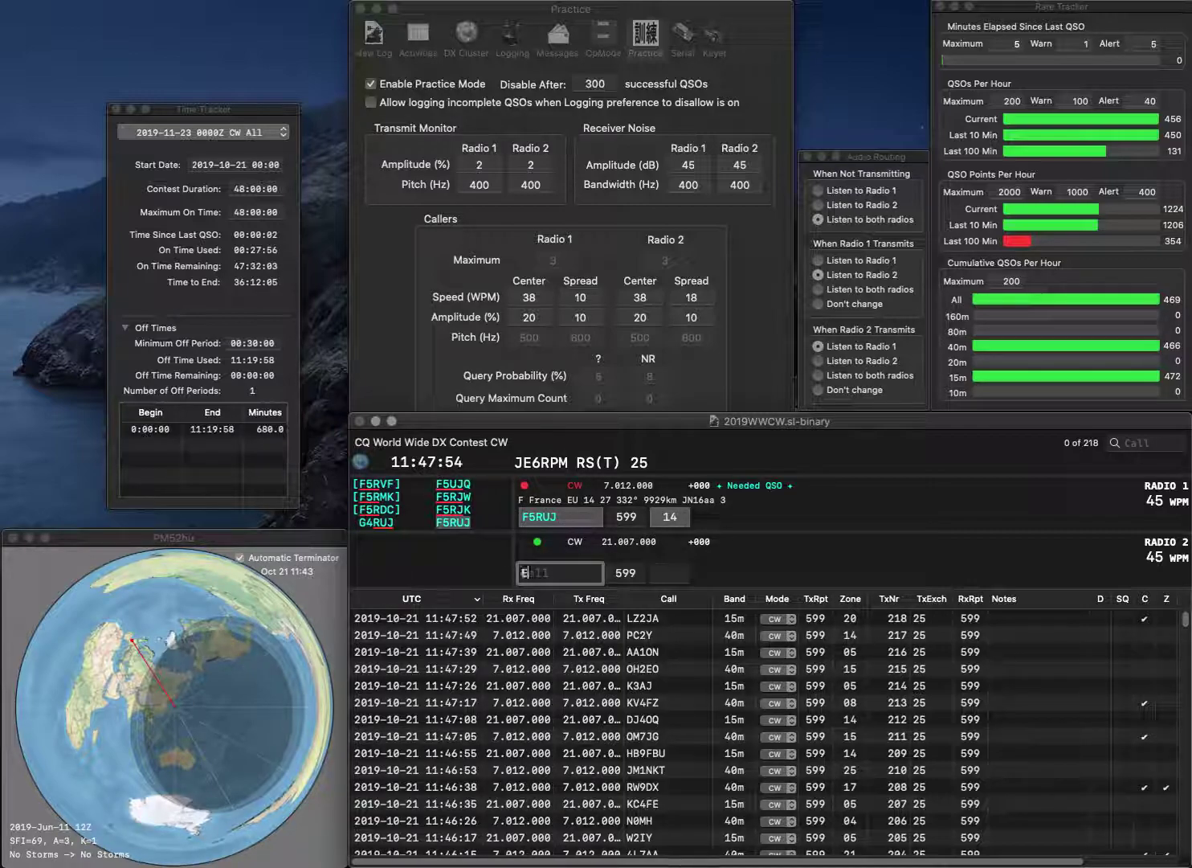
text(A3DNC)
key(Return)
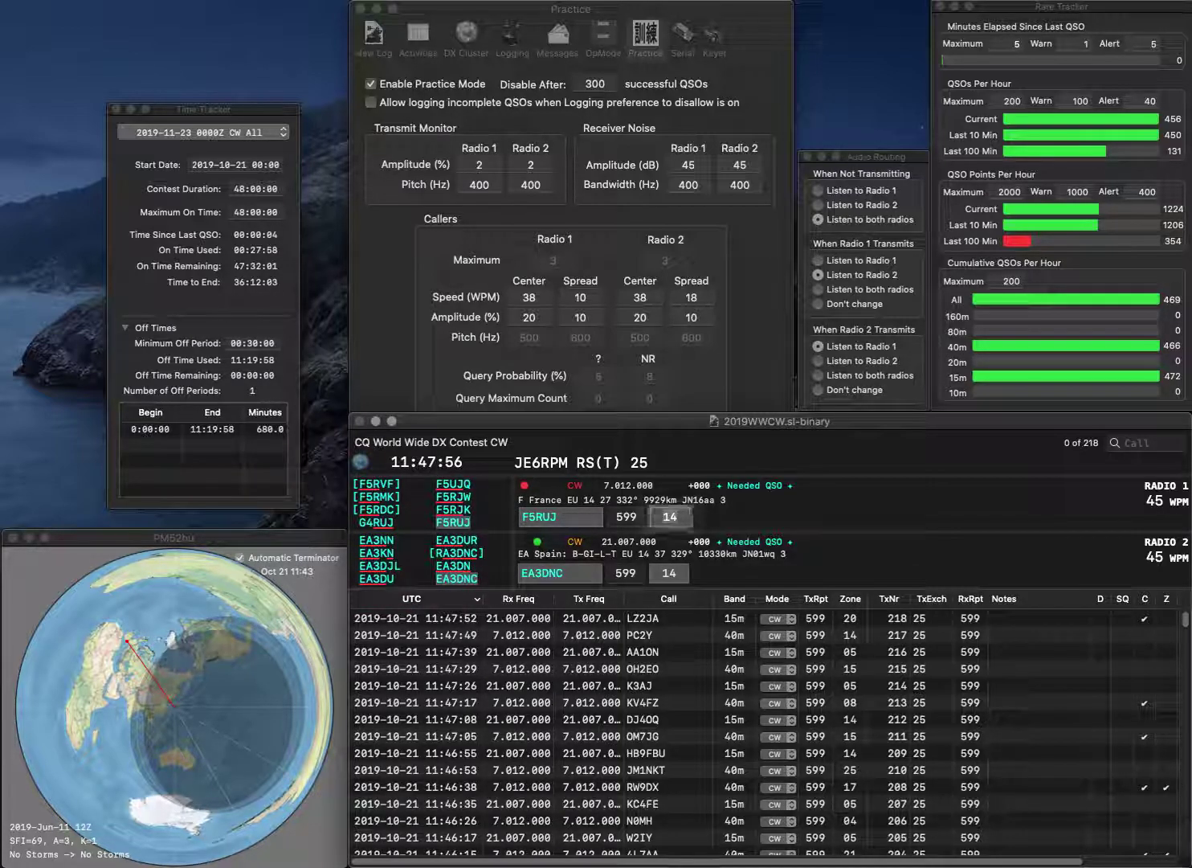
key(Tab)
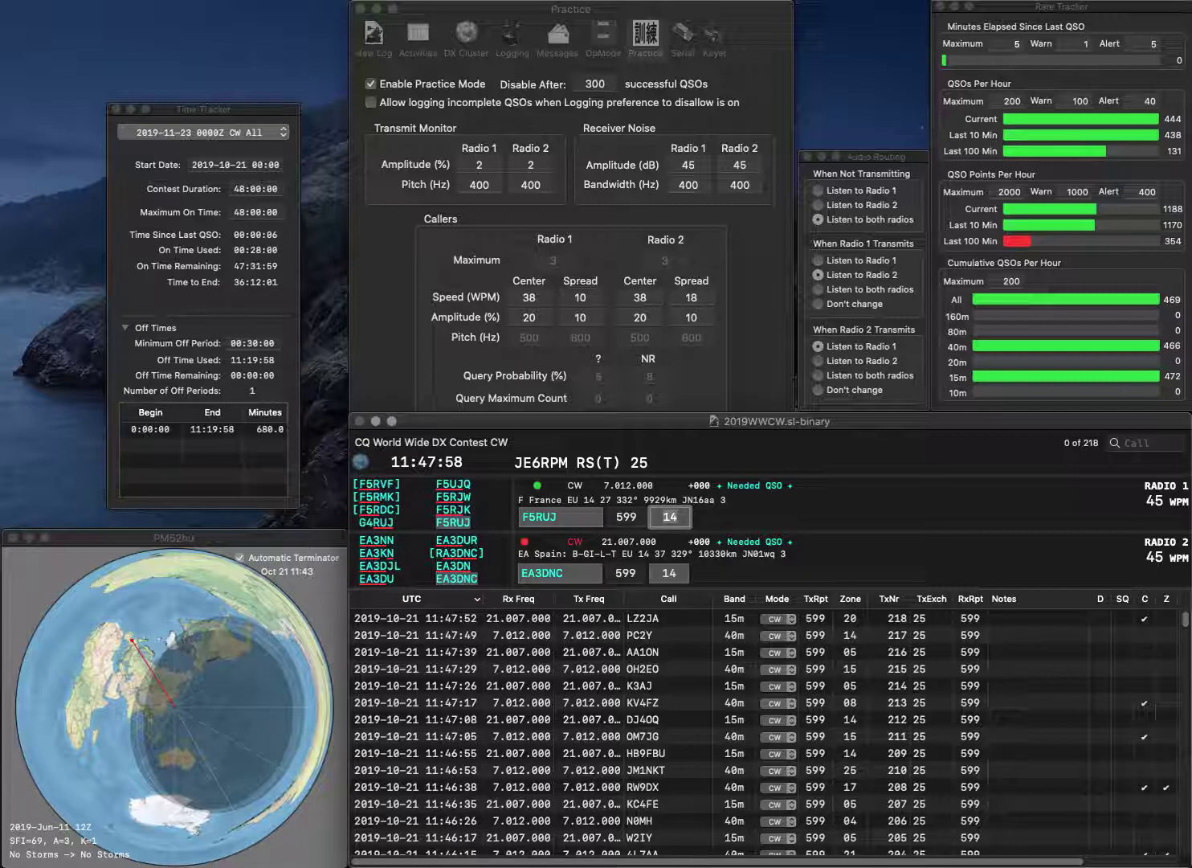
key(Return)
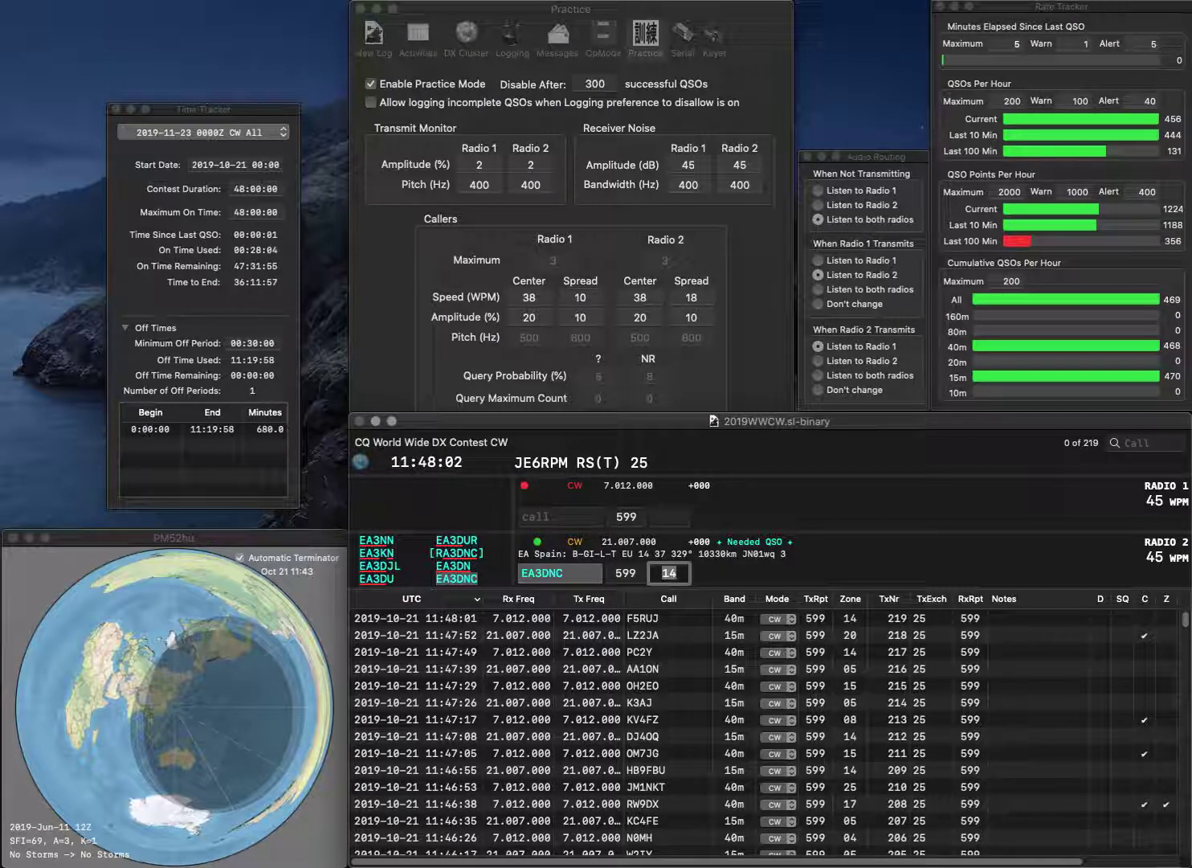
key(Return)
text(VK7DW)
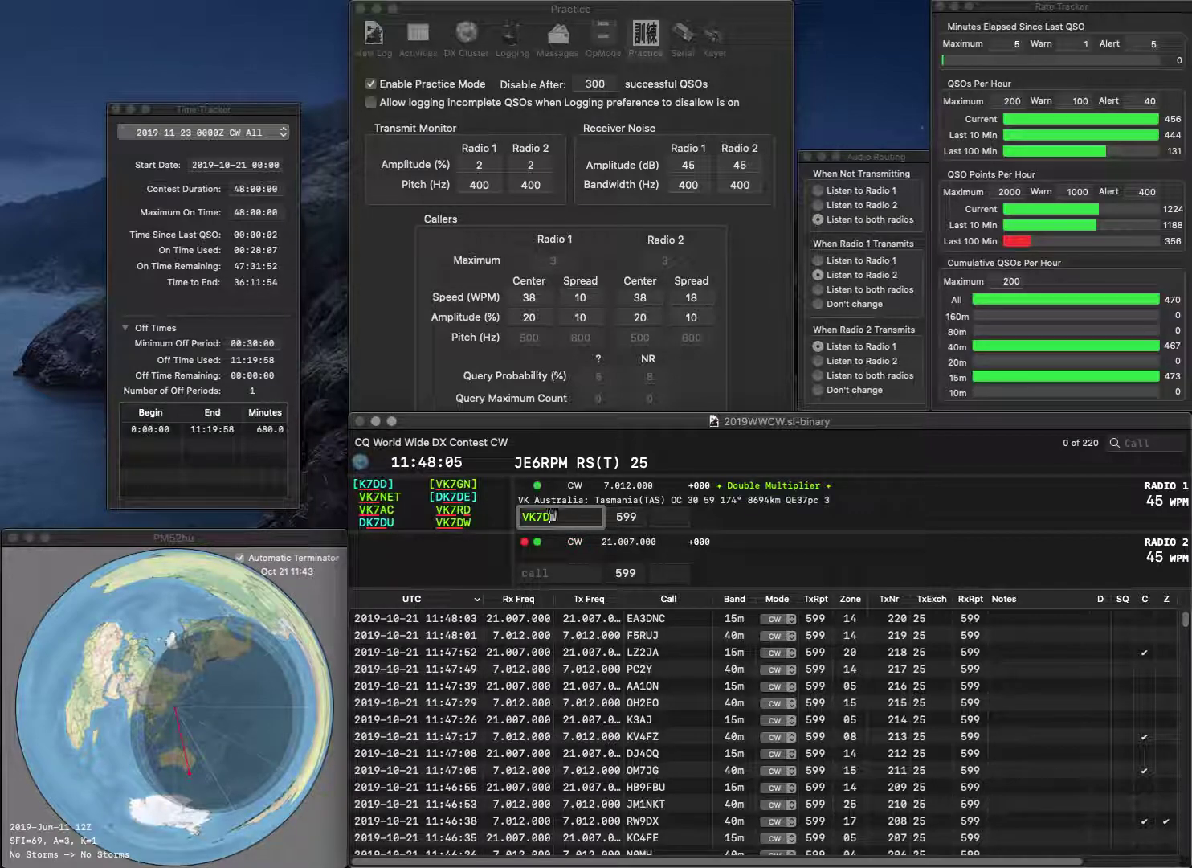
key(Return)
text(VE3SV)
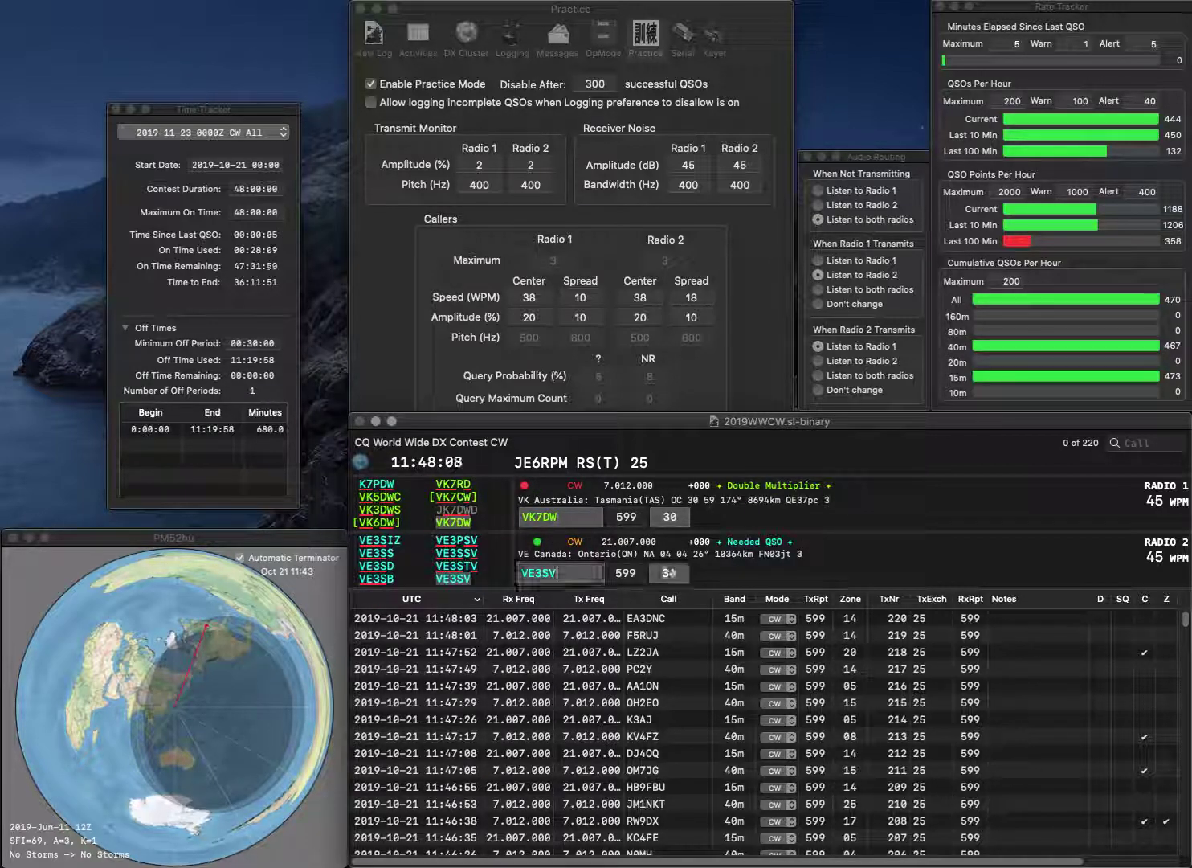
key(Return)
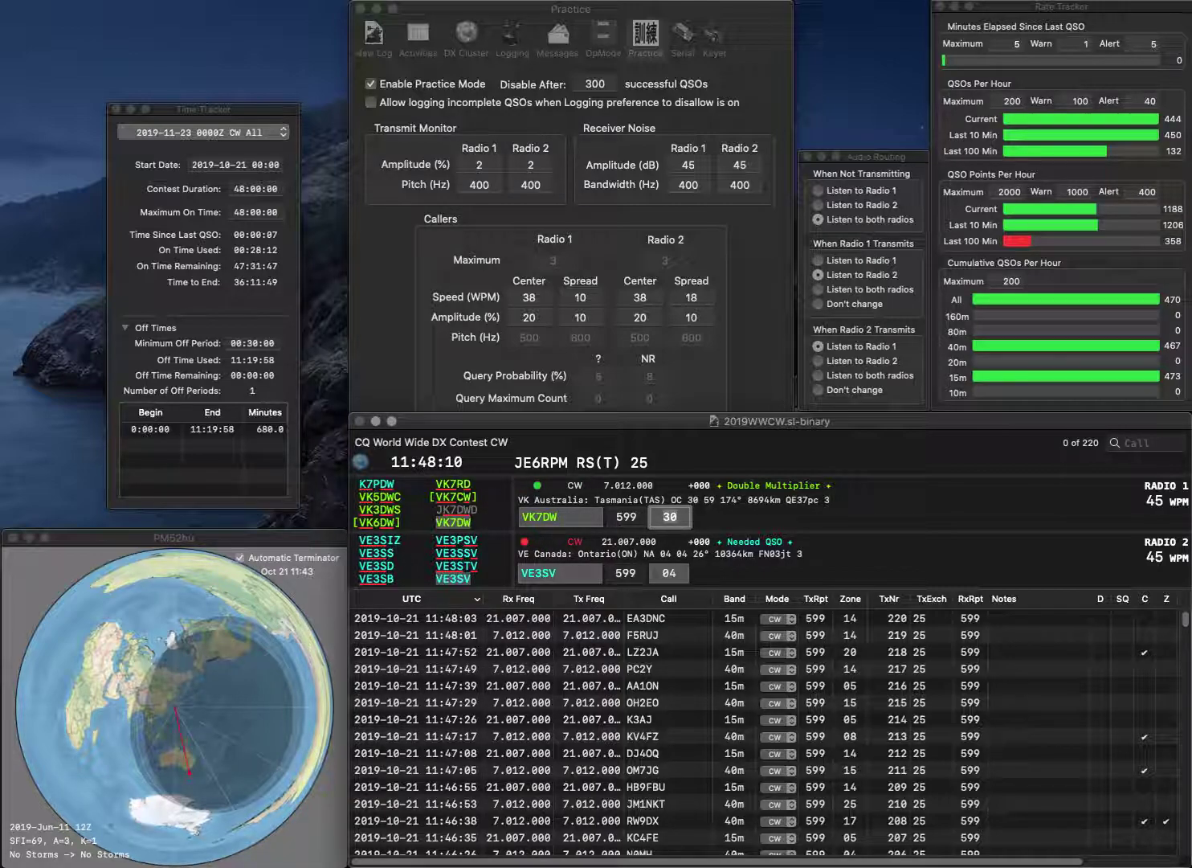
key(Return)
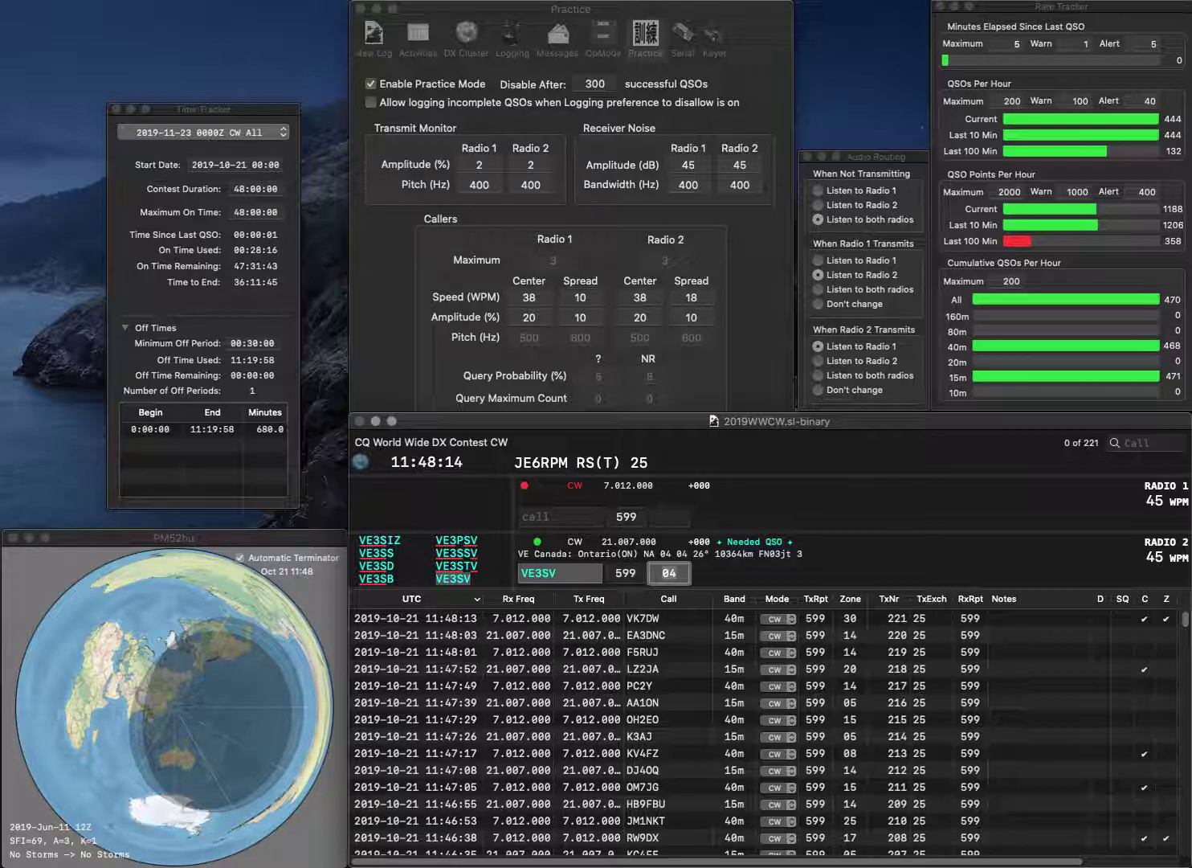
key(Return)
Enter and send the partial call OH7 on Radio 1 and the call 8P6OF on Radio 2
text(OH7)
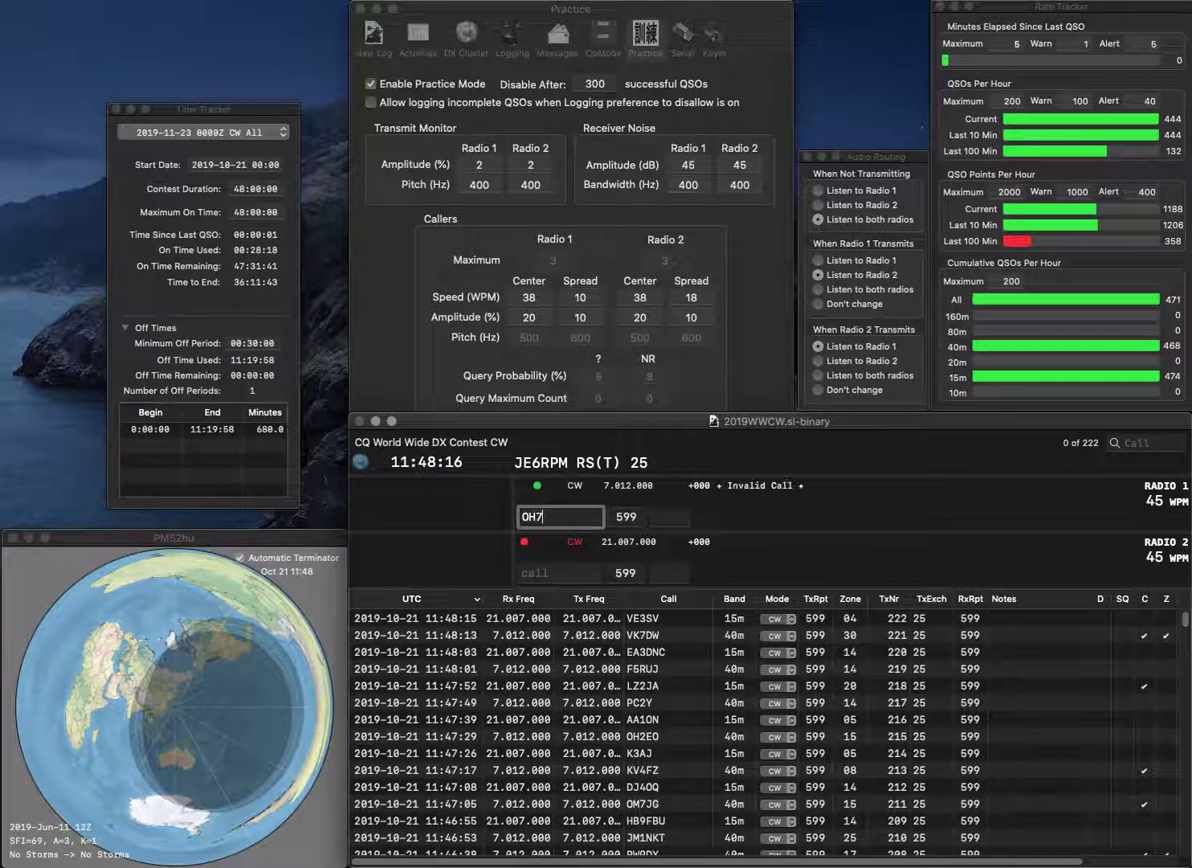
text(V)
key(BackSpace)
key(Return)
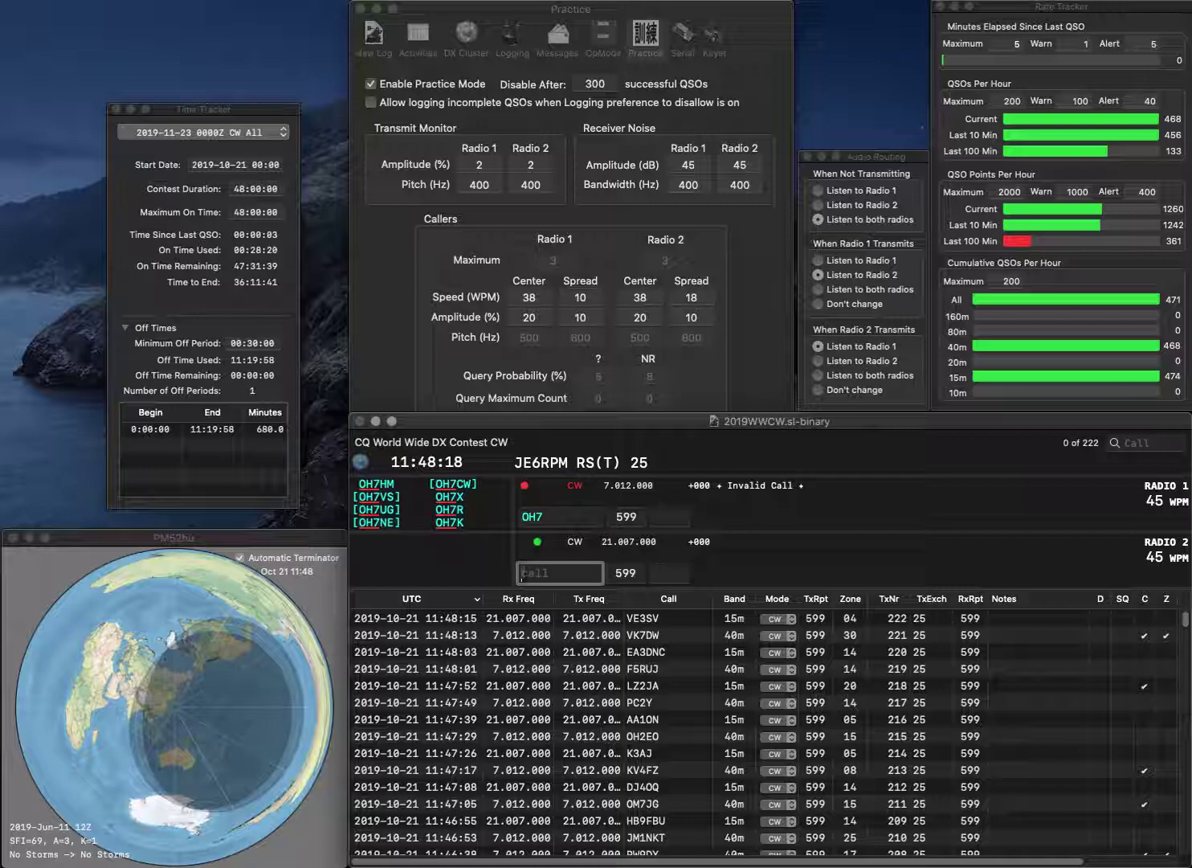
text(P6OF)
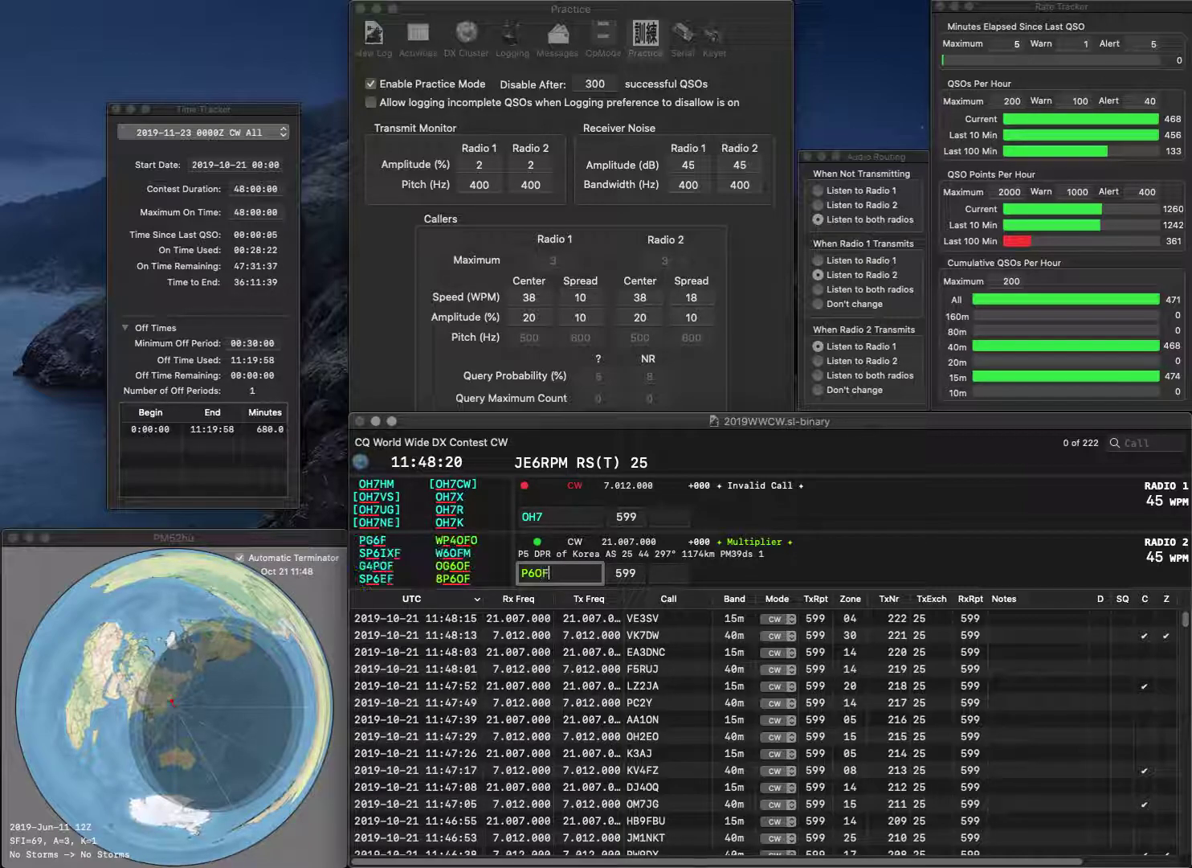
key(Home)
text(8)
key(Return)
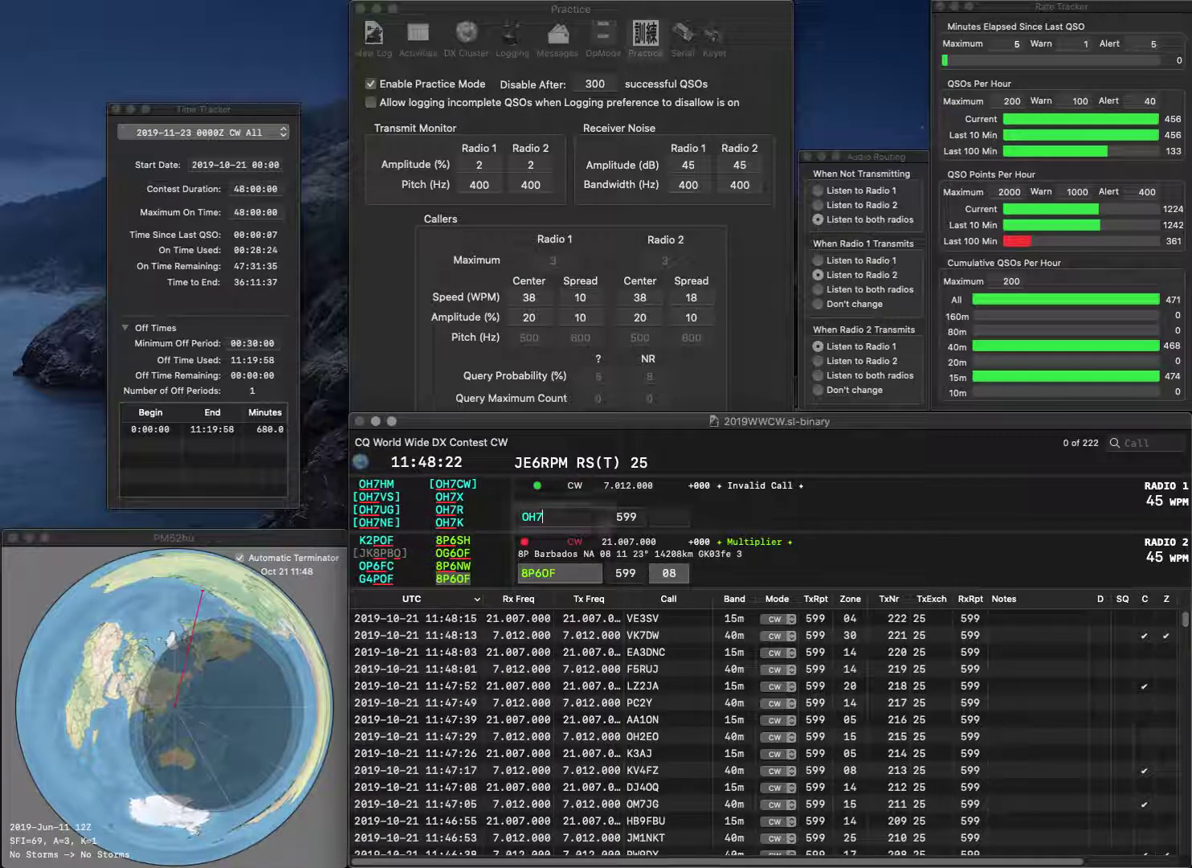
text(3ELK)
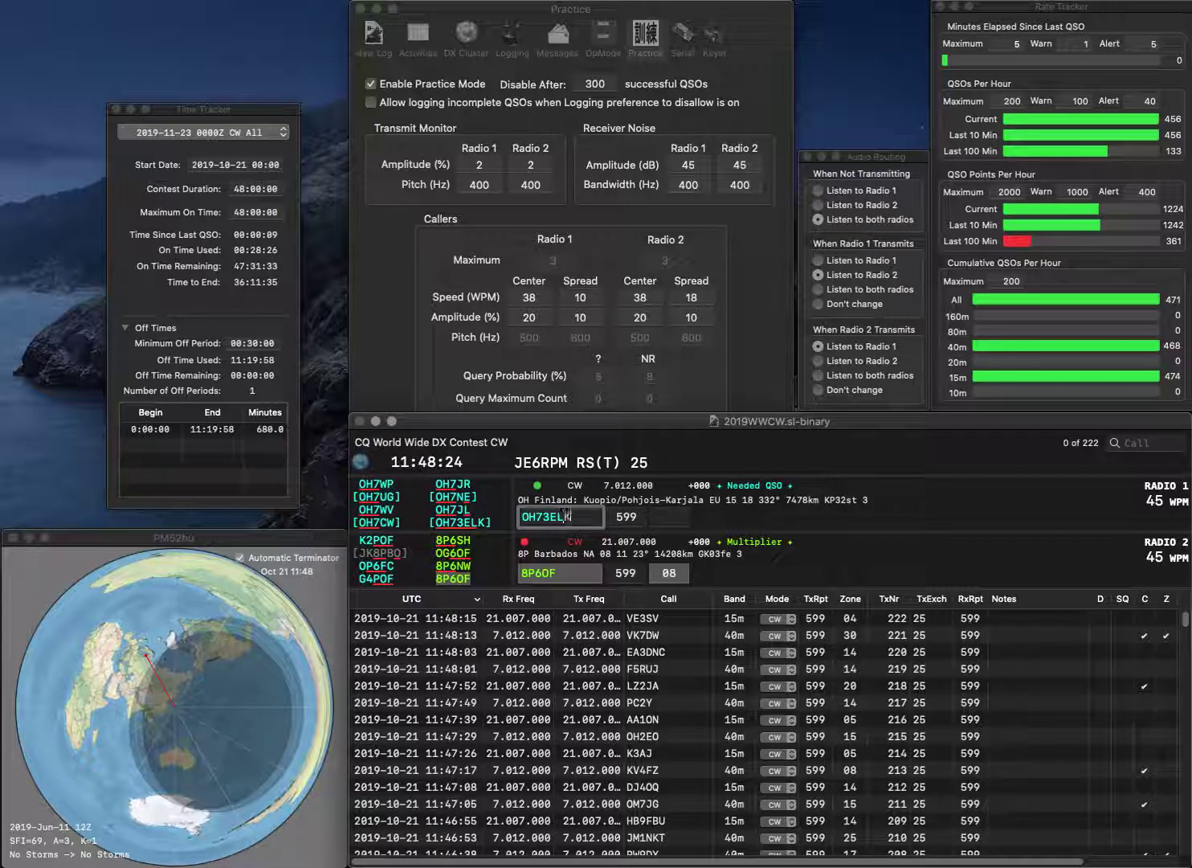
key(Return)
key(Tab)
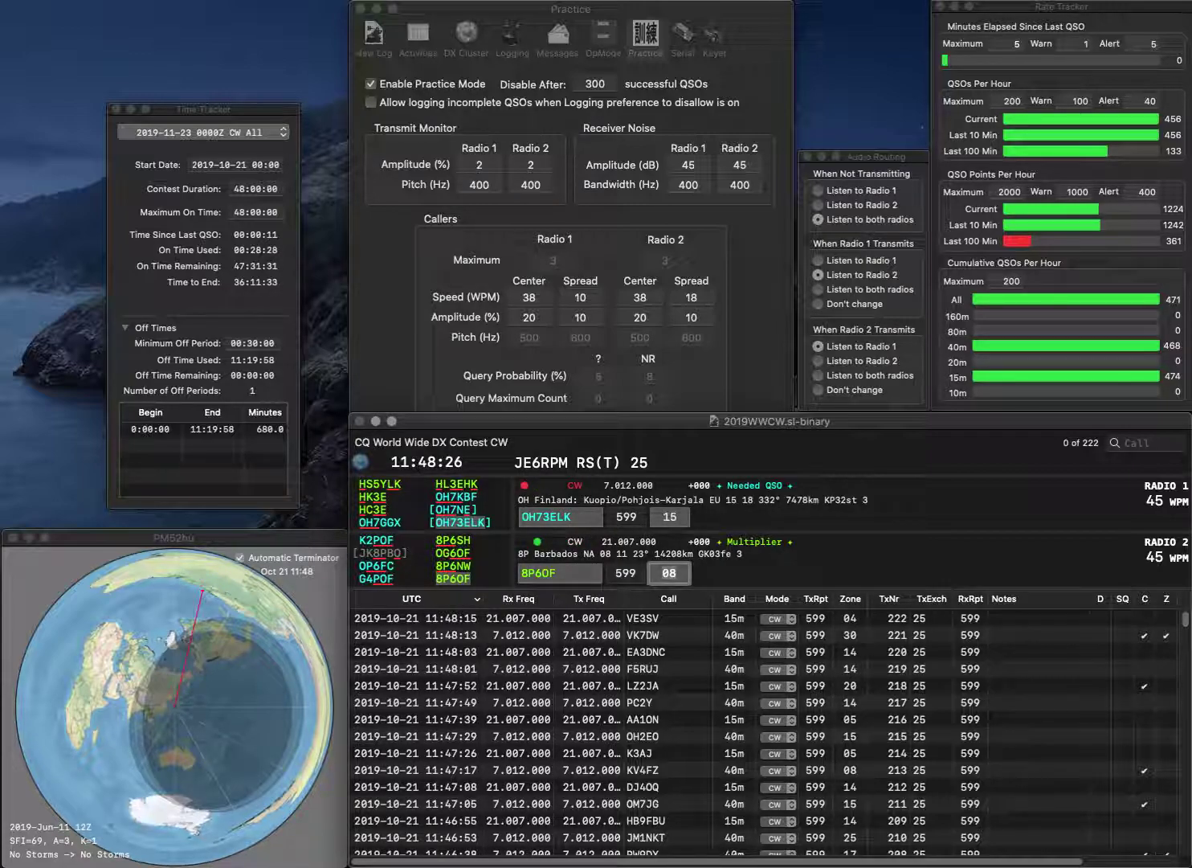
key(Return)
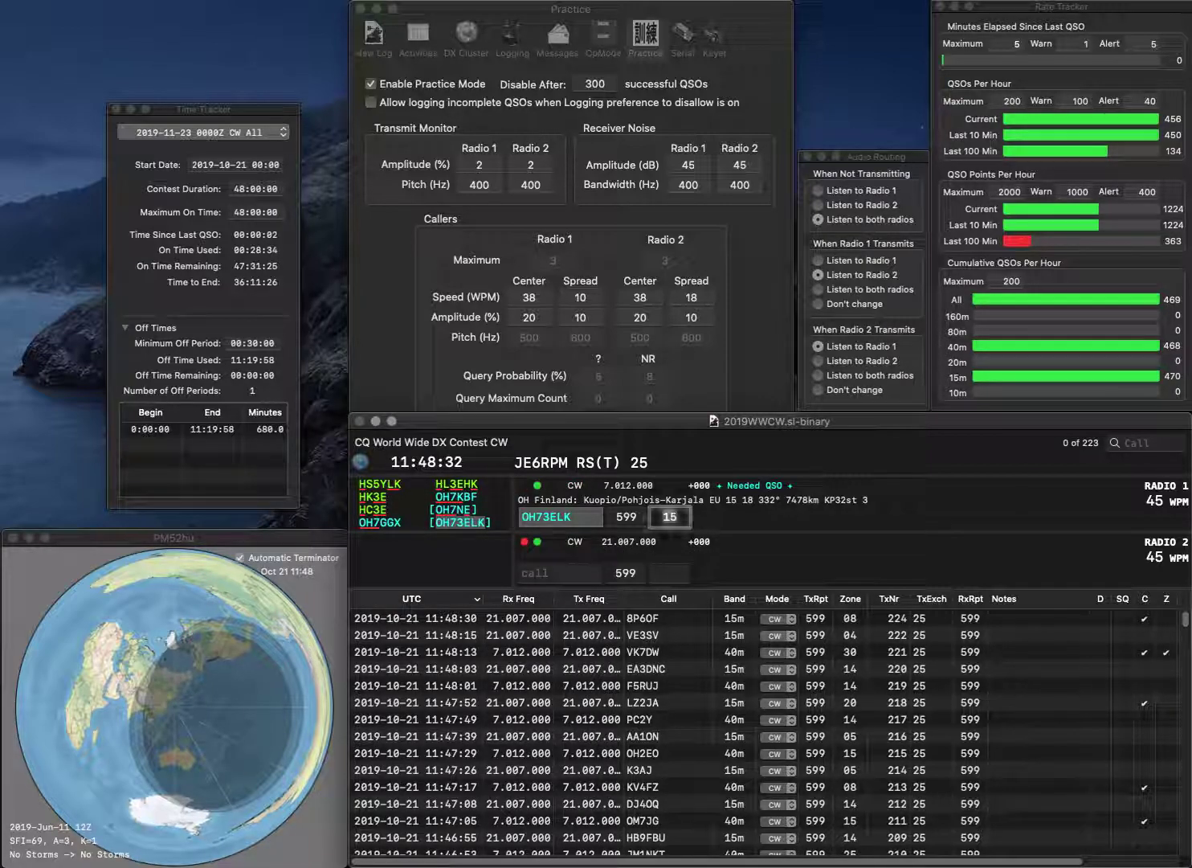
key(Return)
text(JN3QNG)
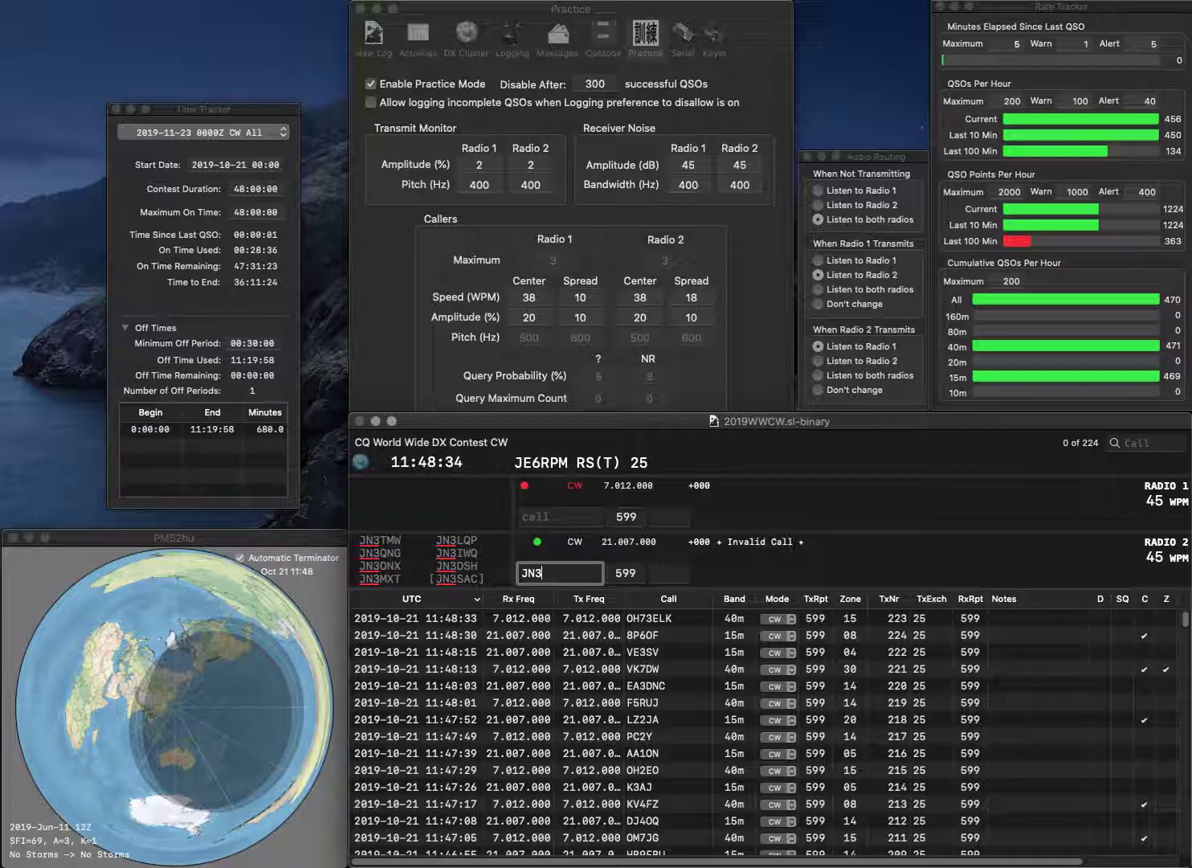
key(Return)
text(N7DJD)
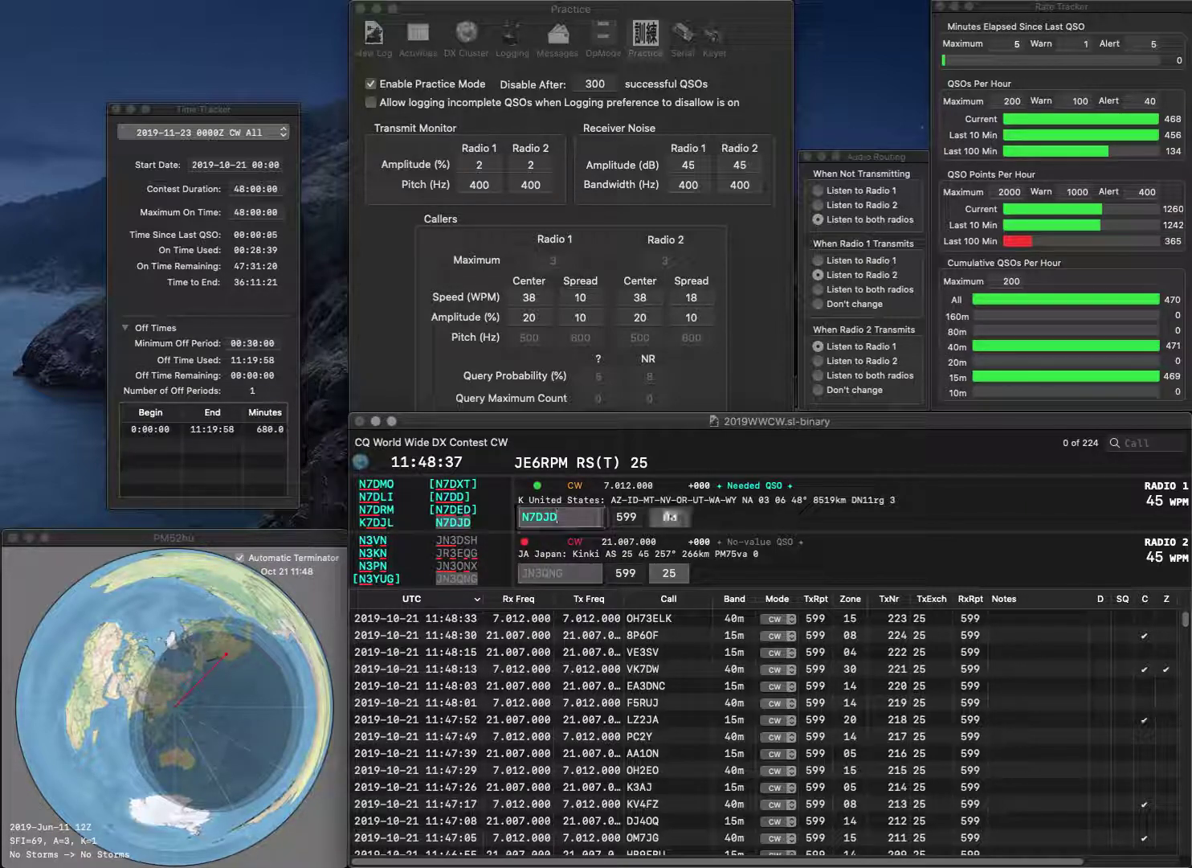
key(Return)
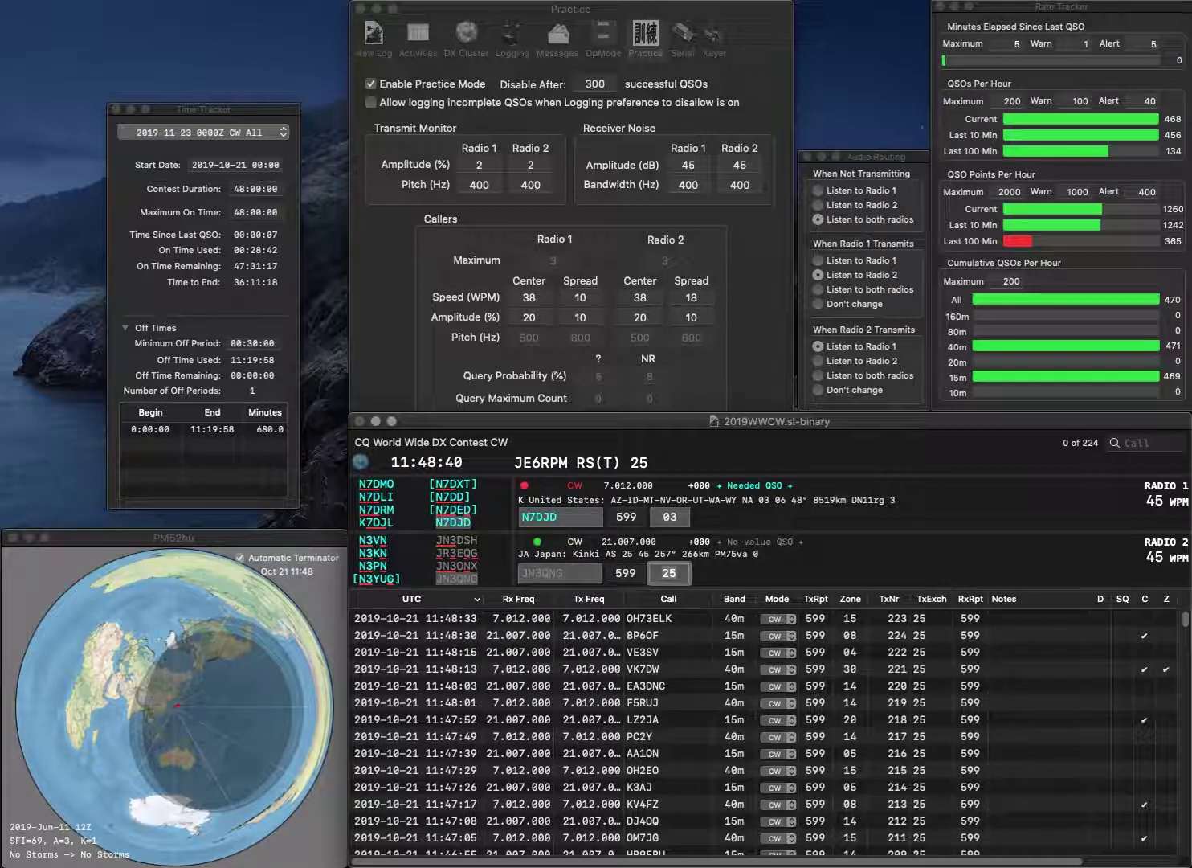
key(Return)
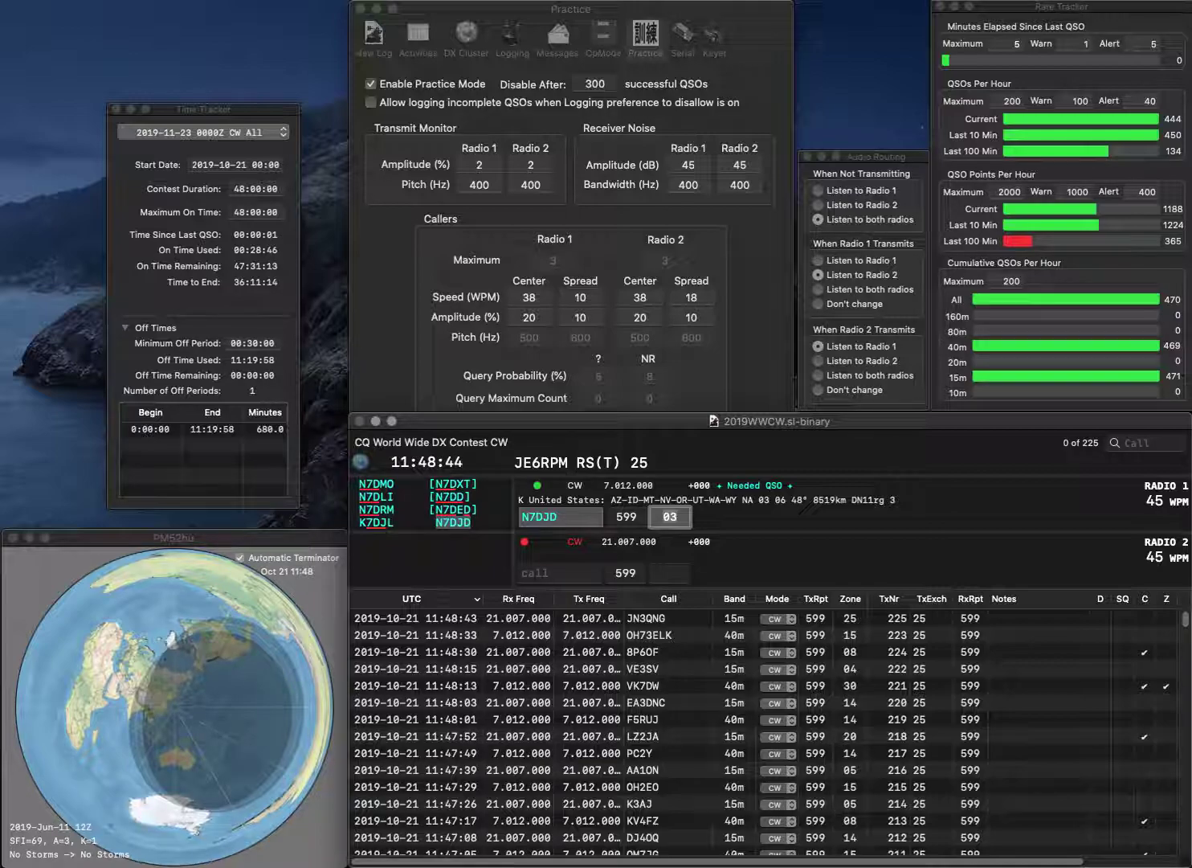
key(Return)
Enter and send DX3H on Radio 2 and W1DN on Radio 1
text(DX3H)
key(Return)
text(1DN)
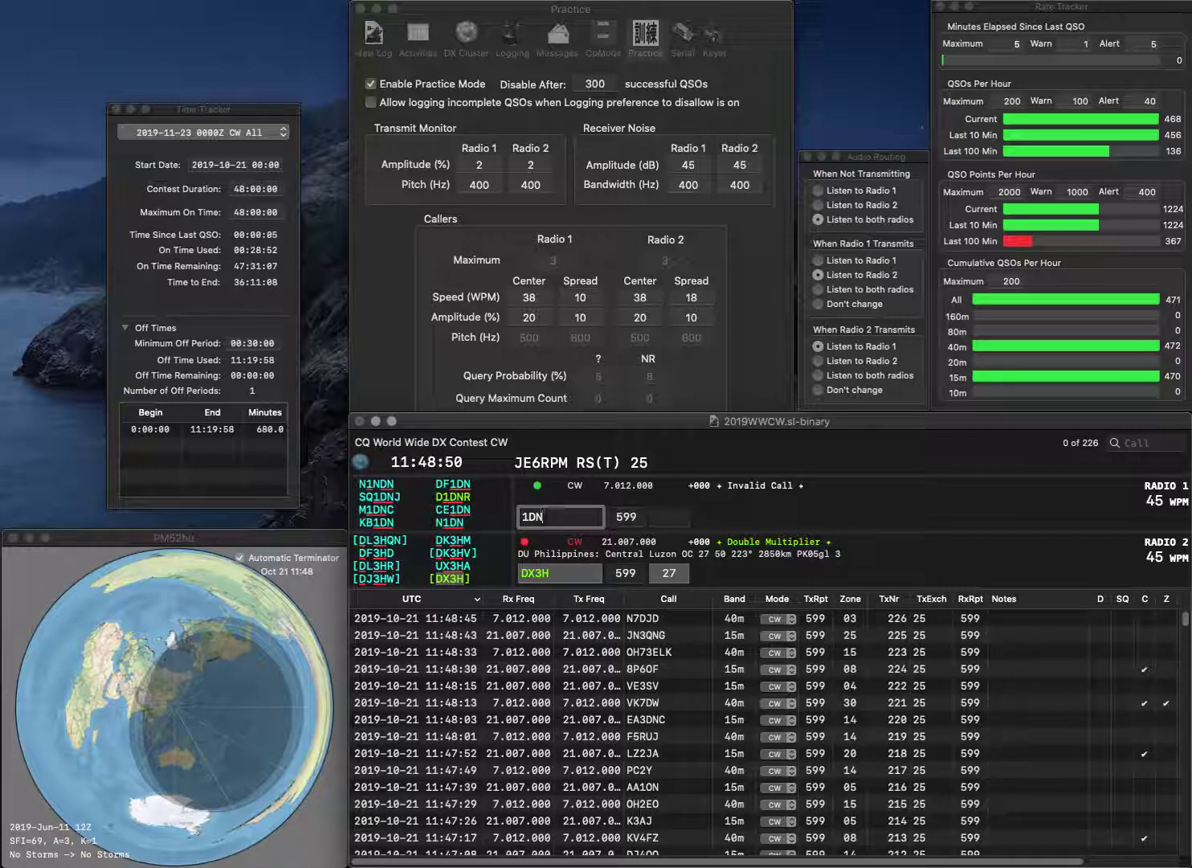
key(Home)
text(W)
key(End)
key(Return)
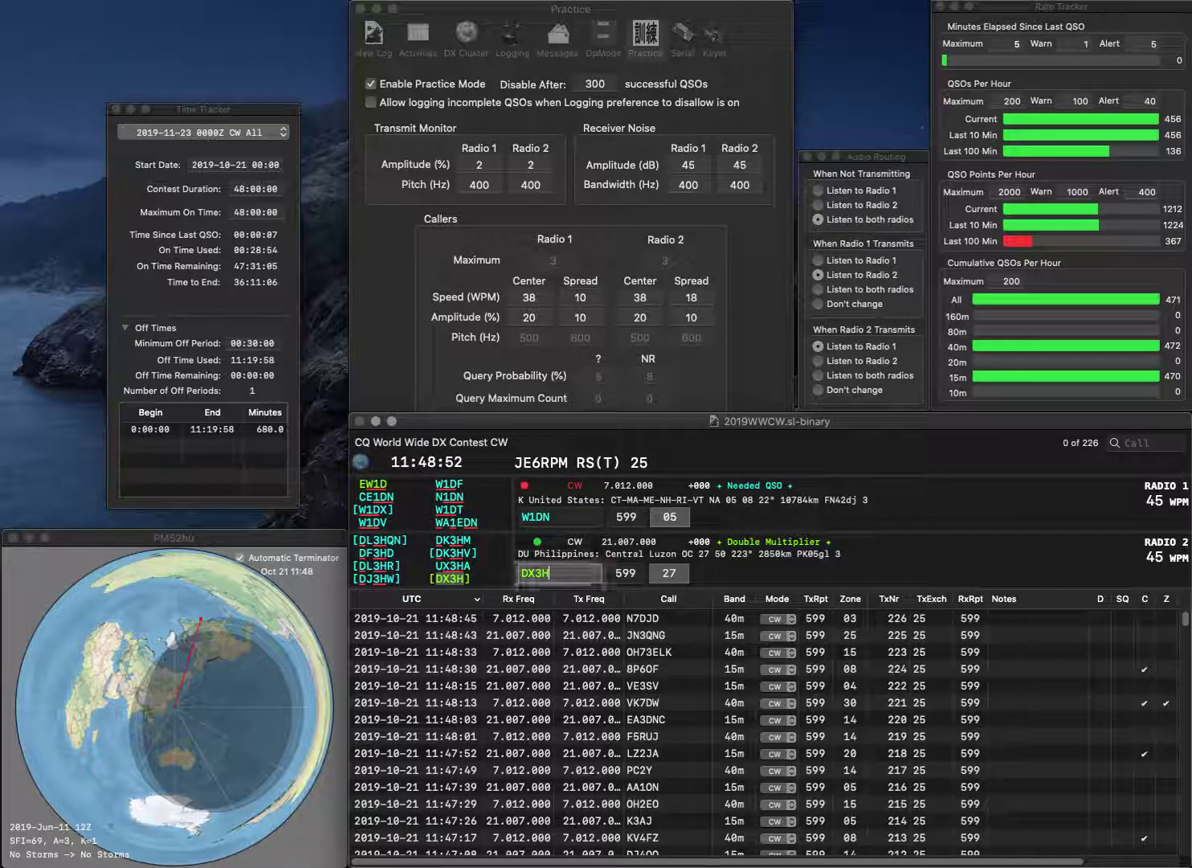
click(545, 516)
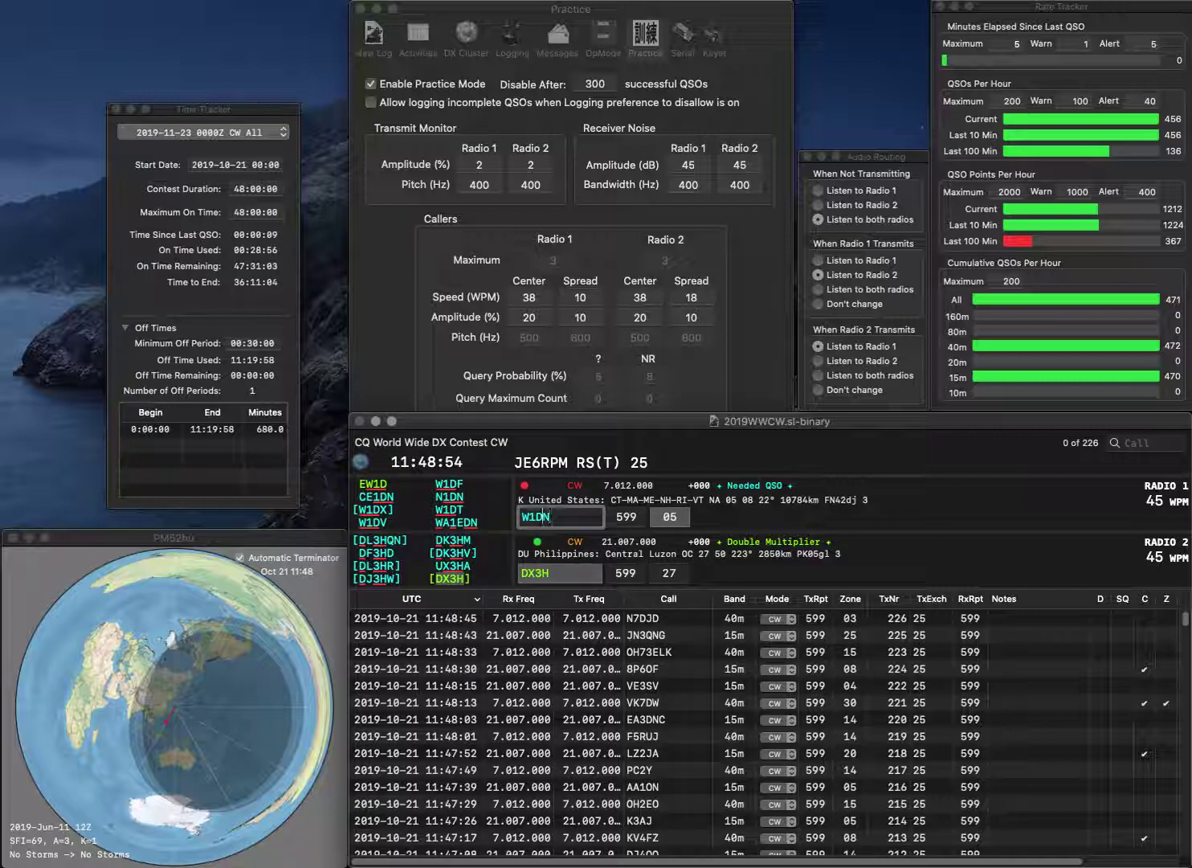
key(BackSpace)
text(B)
key(Right)
text(C)
key(Return)
text(4AAP)
key(Home)
text(K)
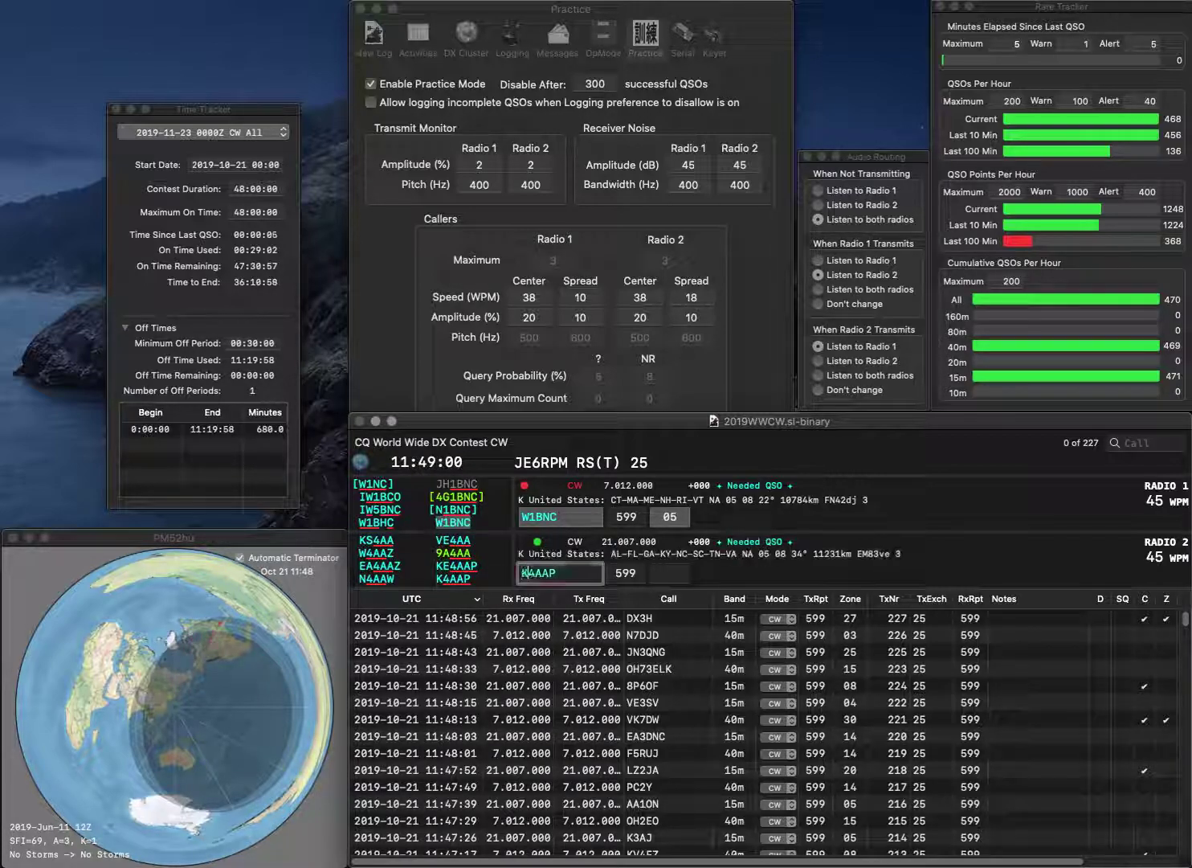
key(Return)
key(space)
key(space)
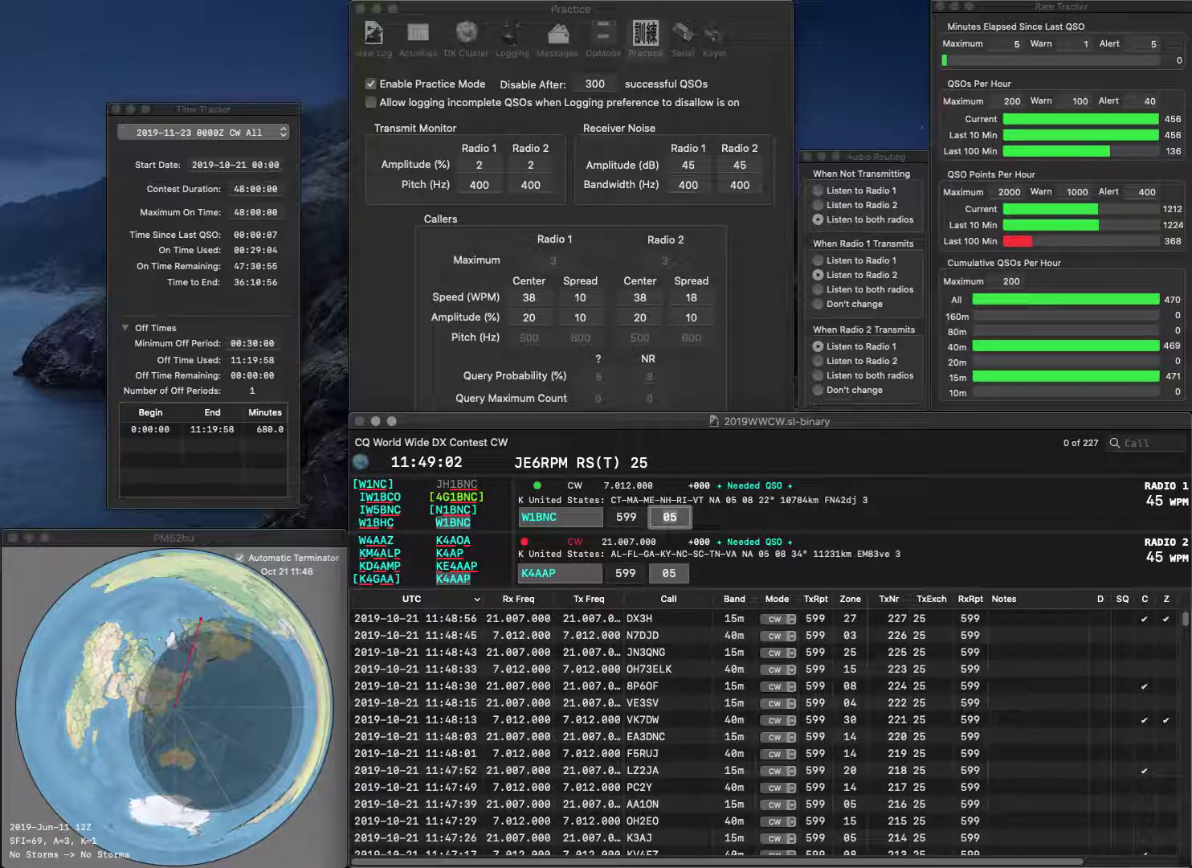
key(Return)
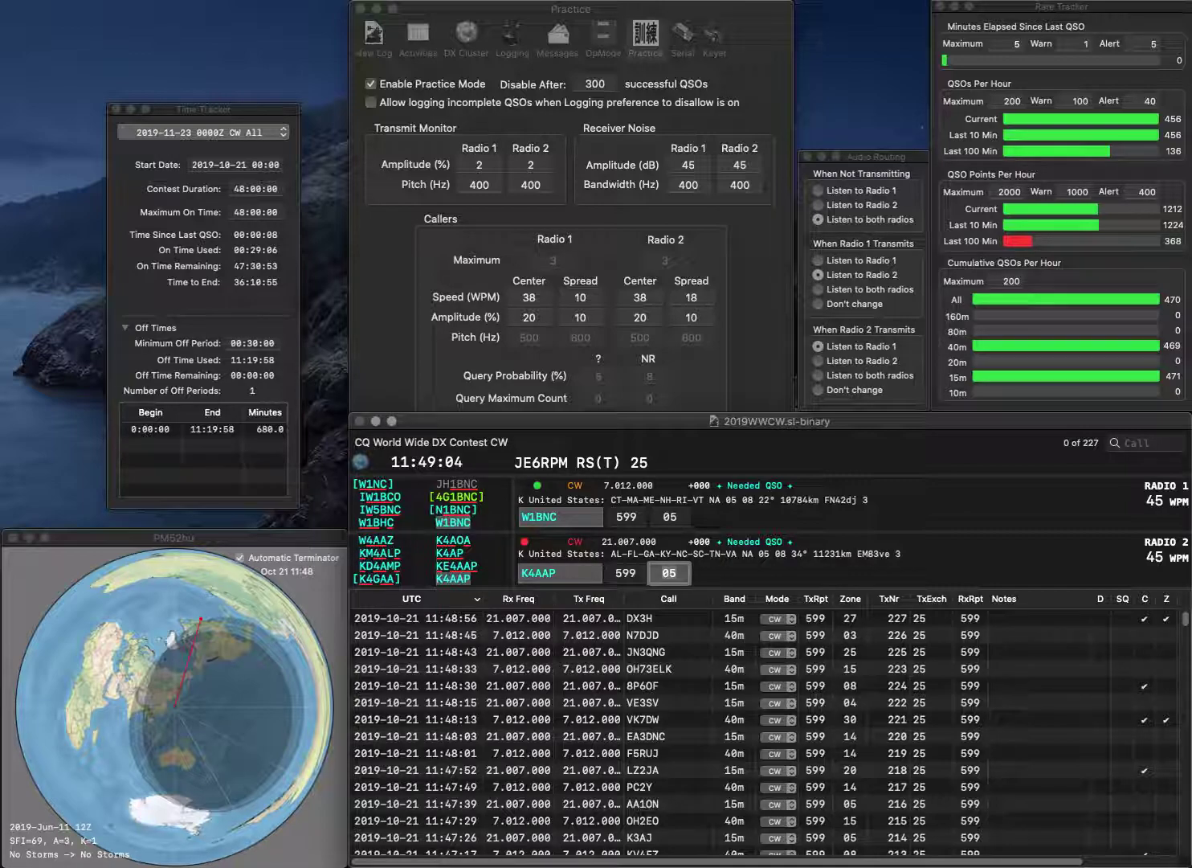
key(Return)
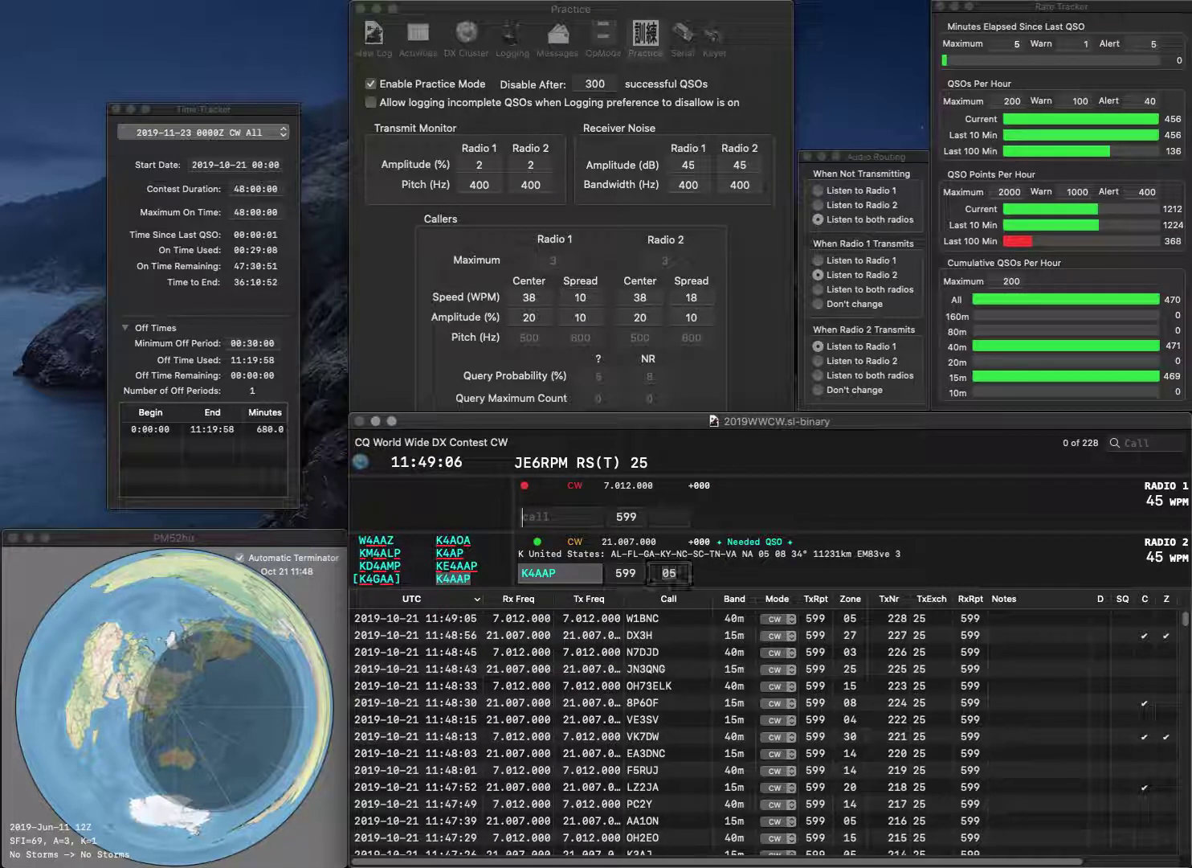
text(E)
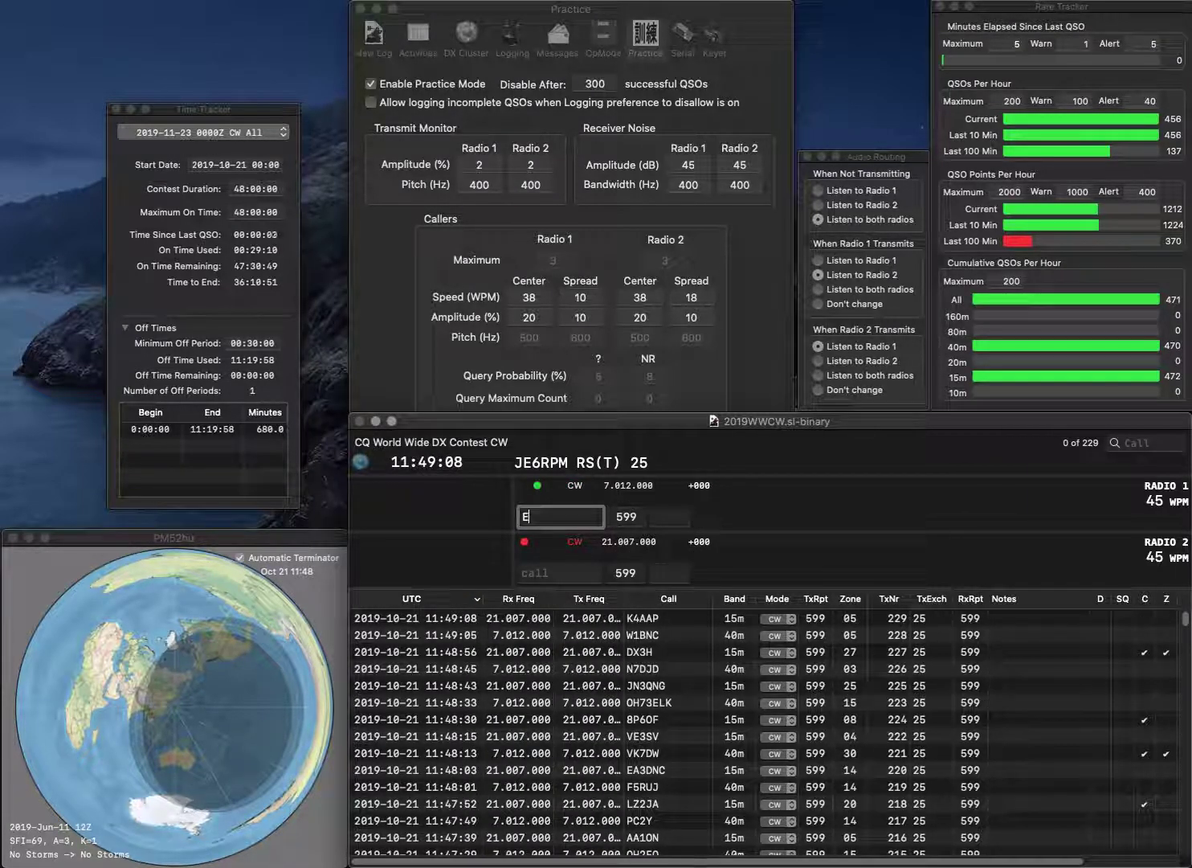
text(M3VP)
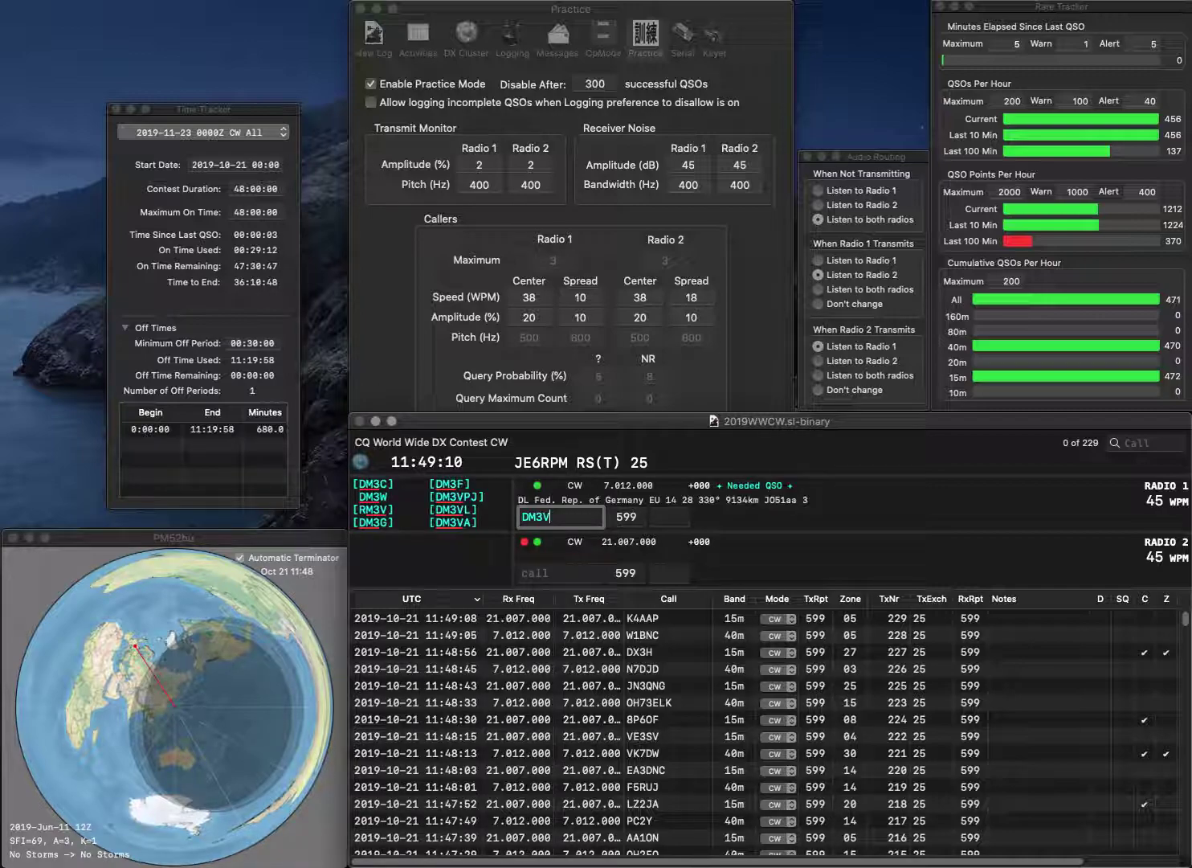
key(Return)
text(0MXT)
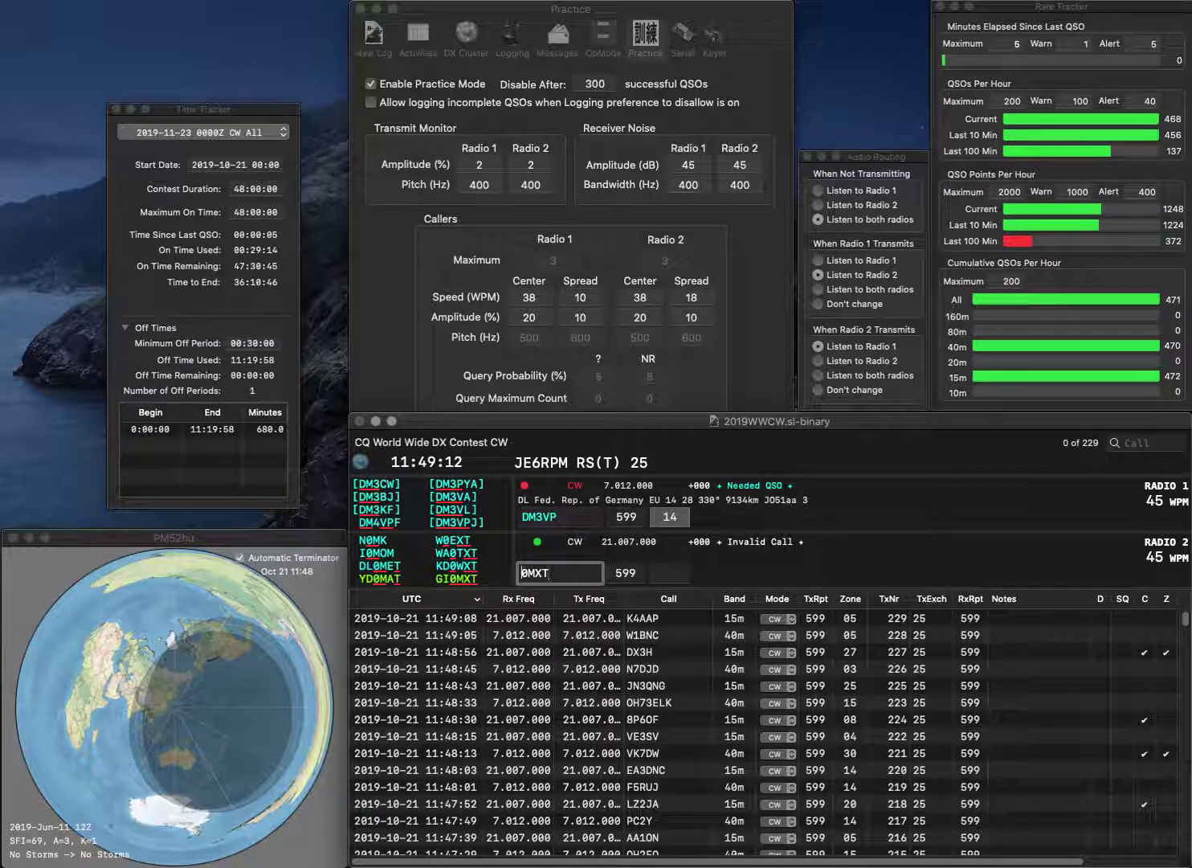
key(Home)
text(GI)
key(Return)
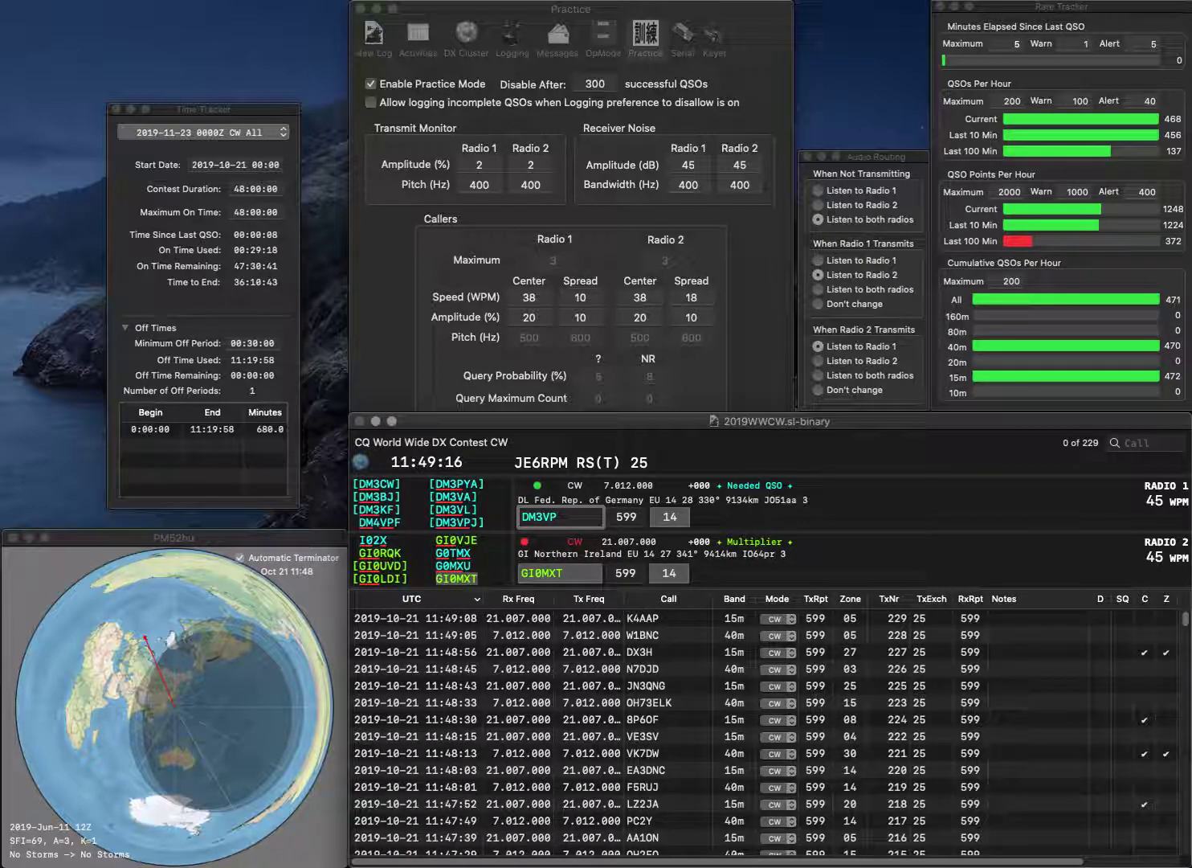
text(J)
key(Return)
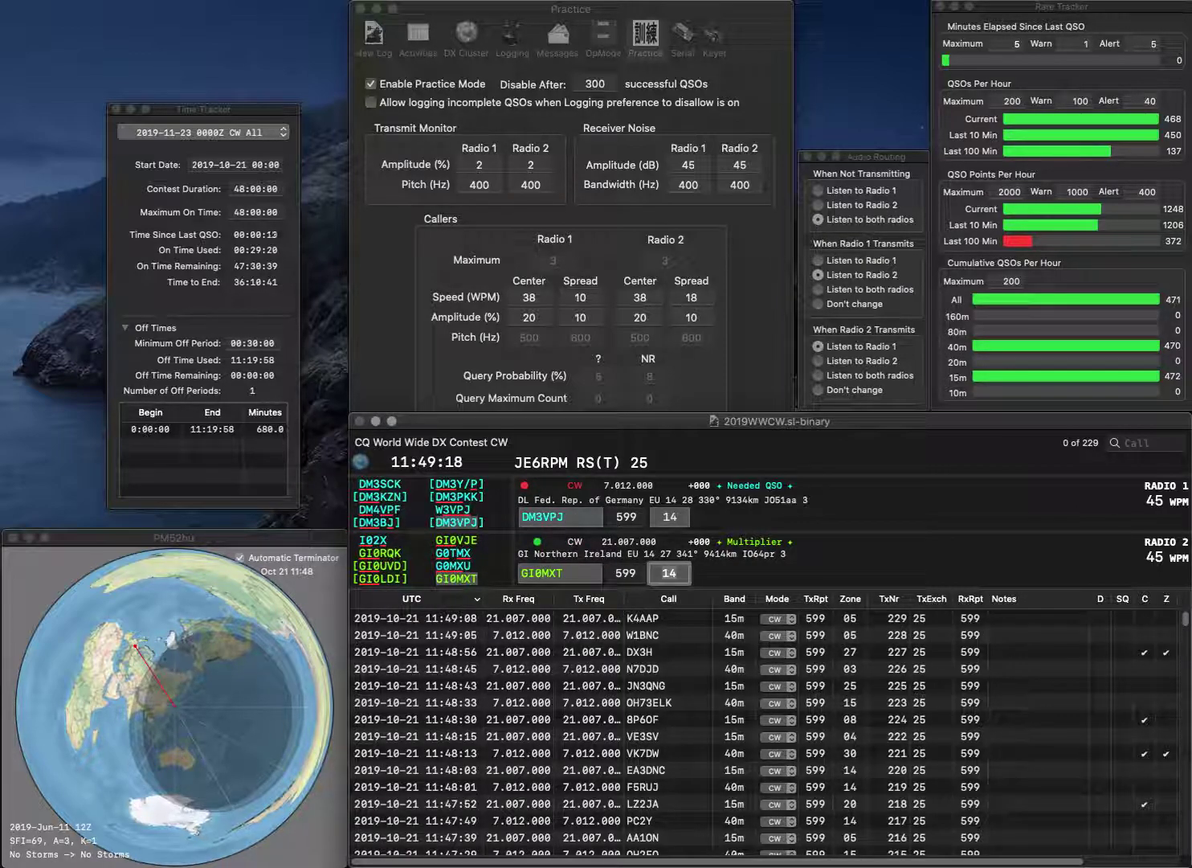
key(Return)
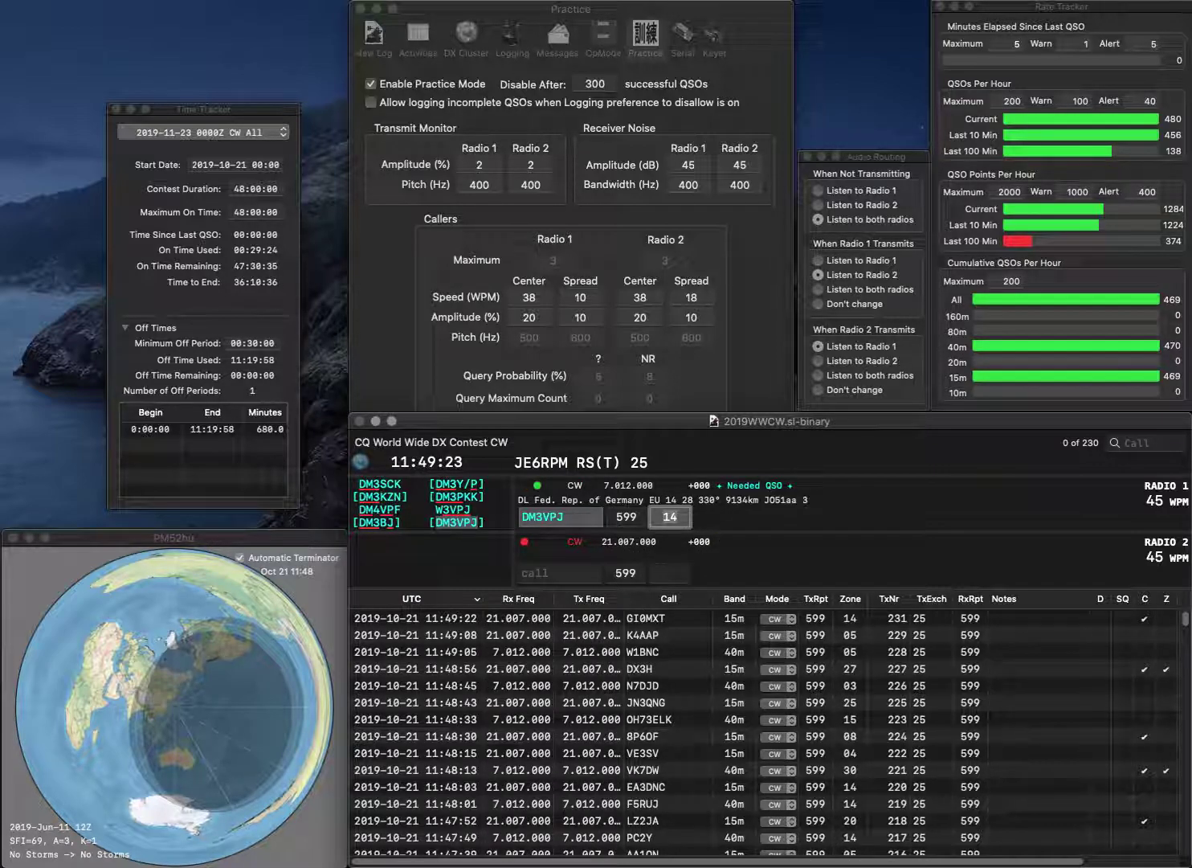
key(Return)
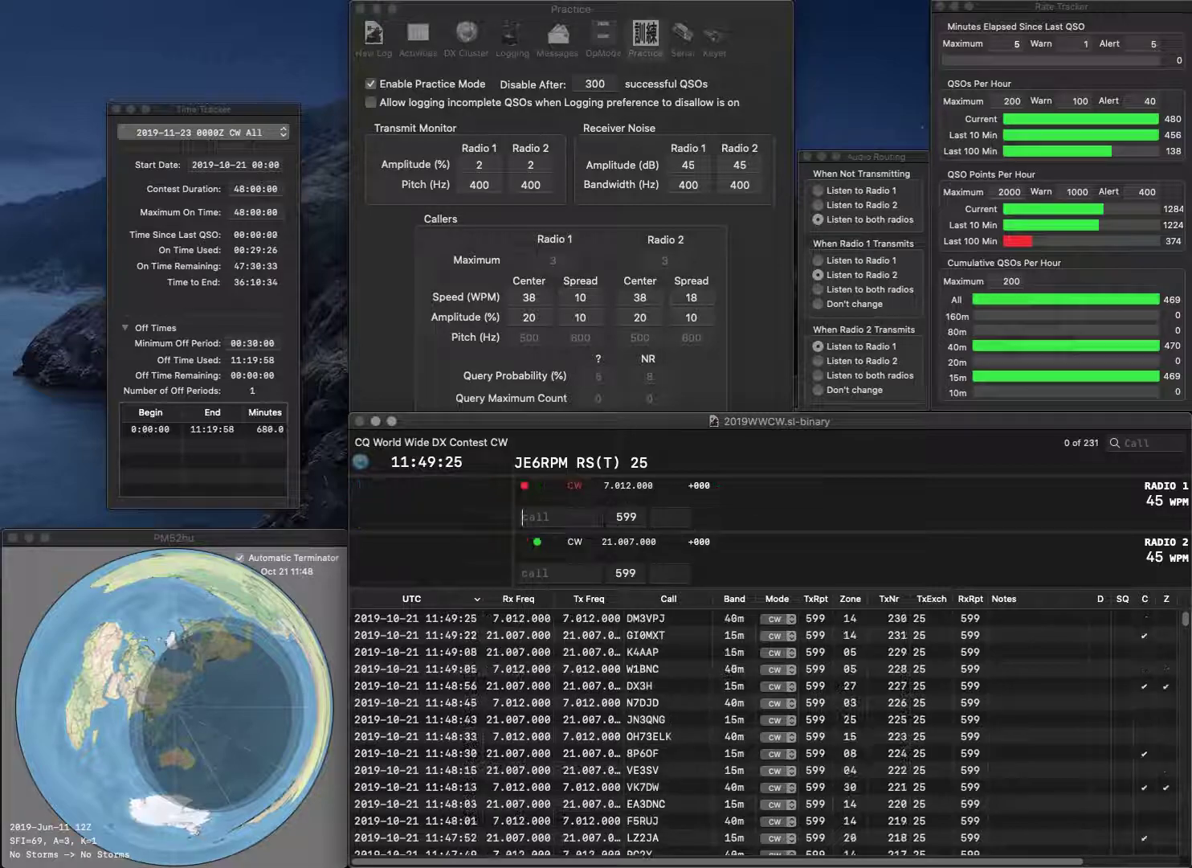
text(G0MCV)
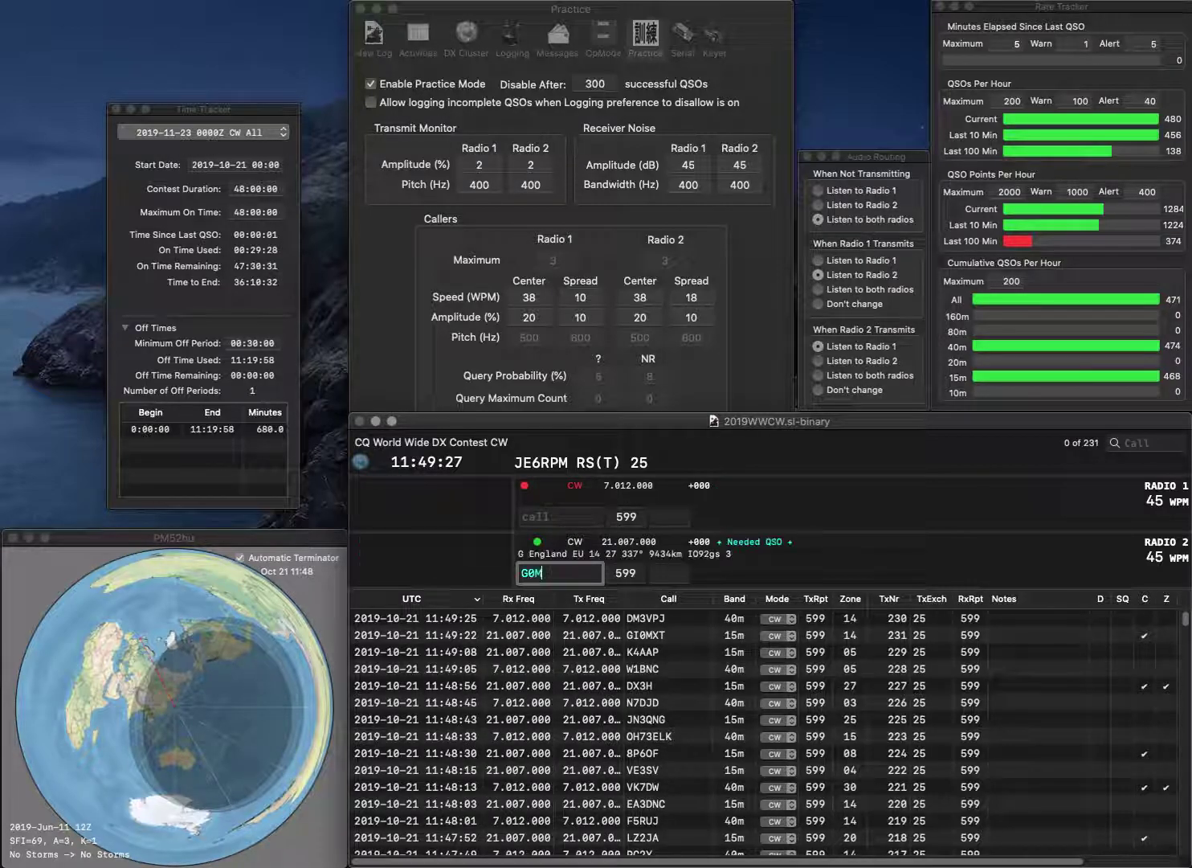
key(Return)
text(EA4CFT)
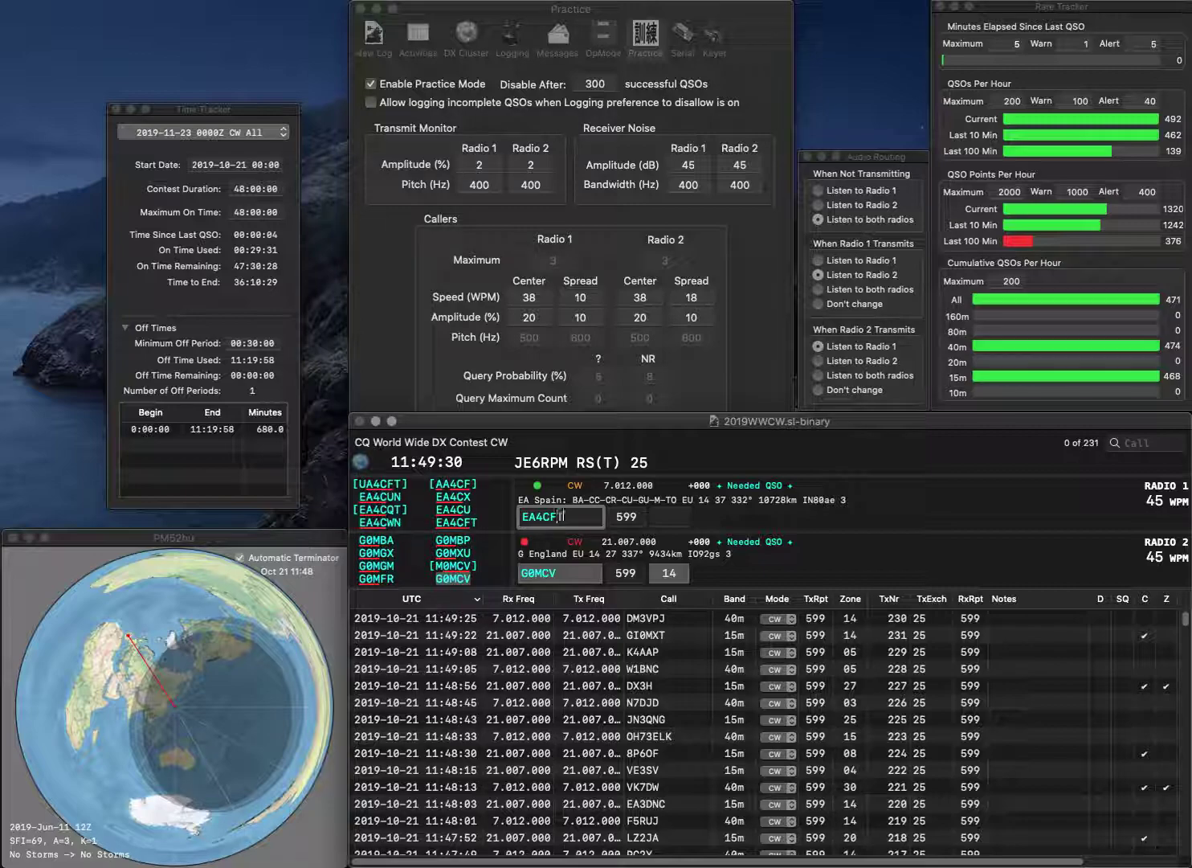
key(Return)
key(Tab)
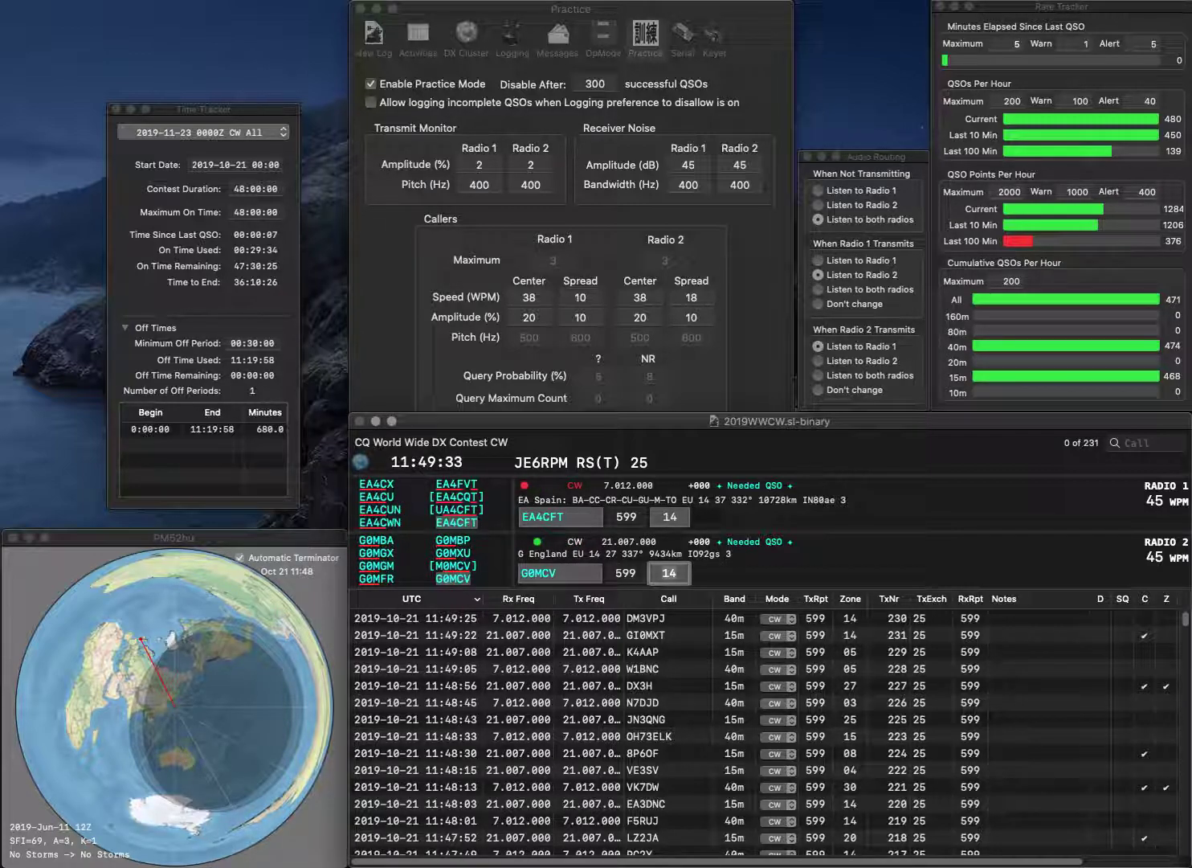
key(Return)
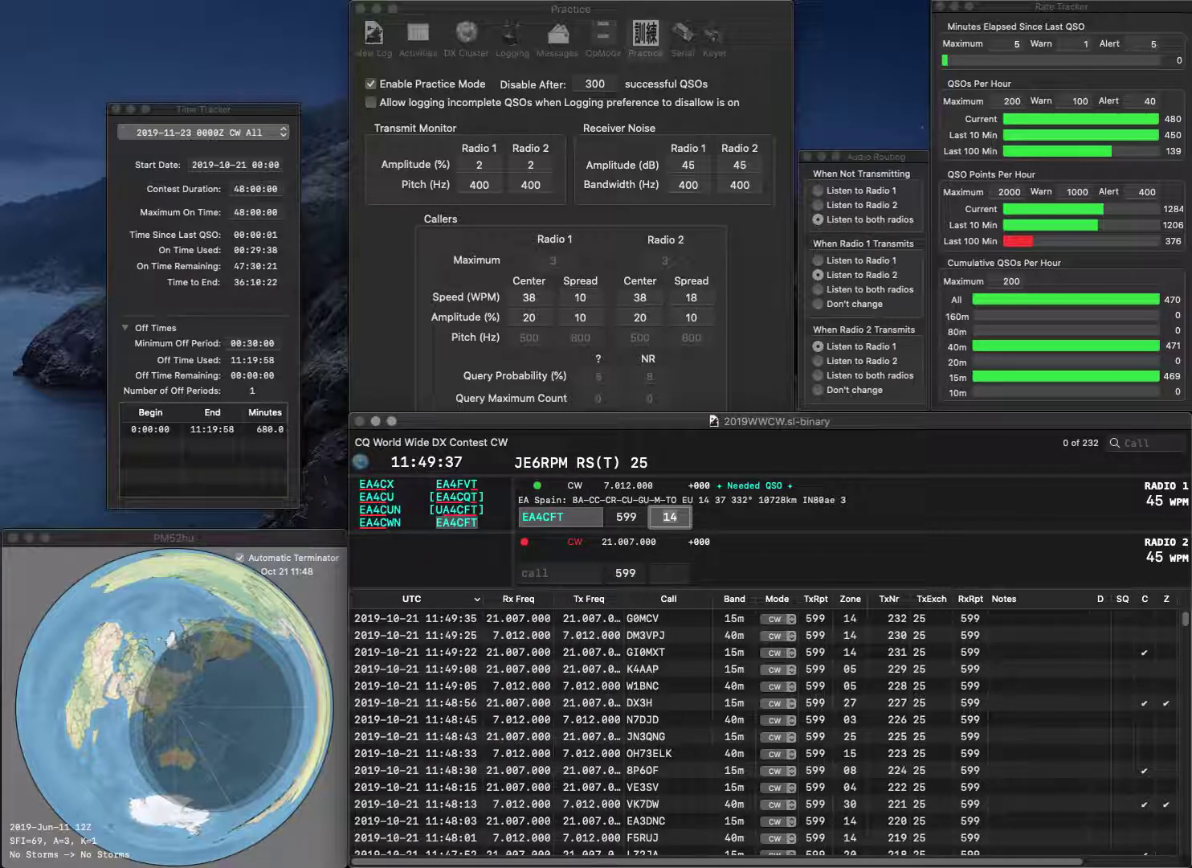
key(Return)
text(W6)
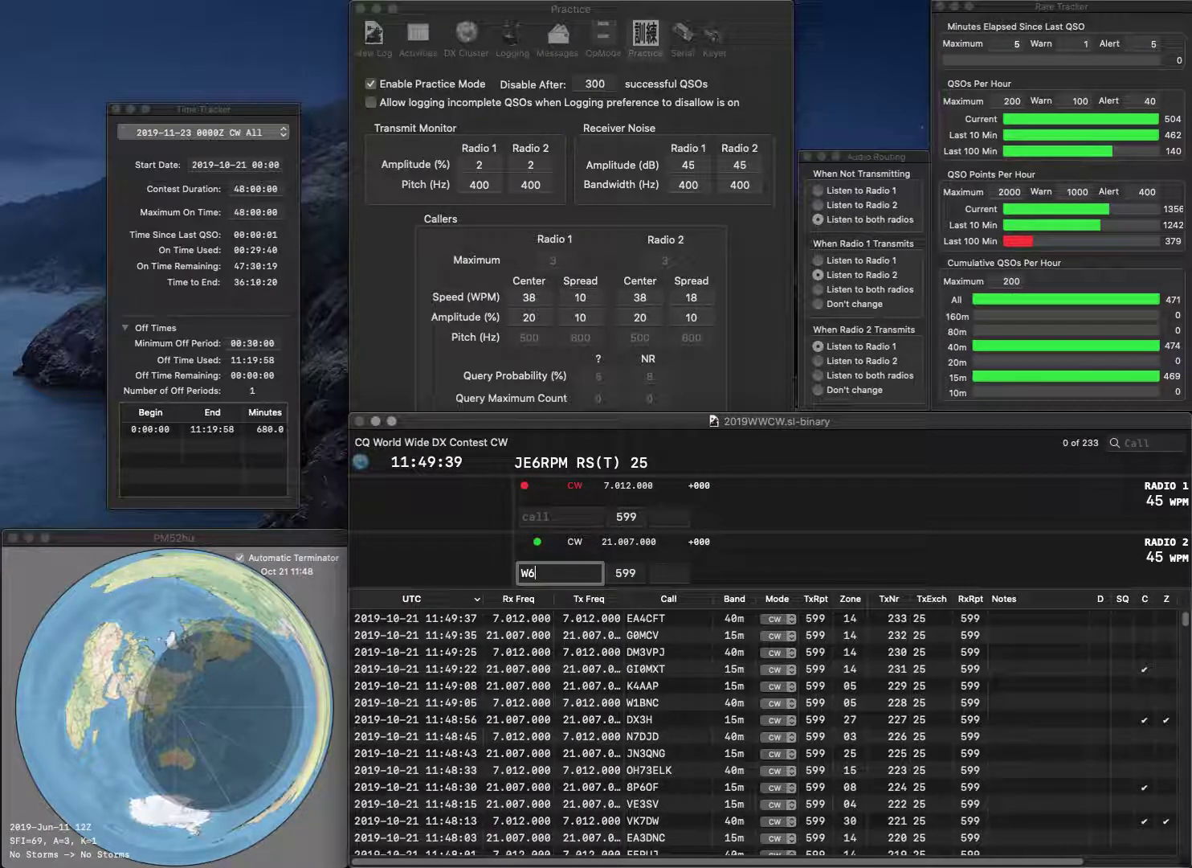
text(REK)
key(Return)
text(EA)
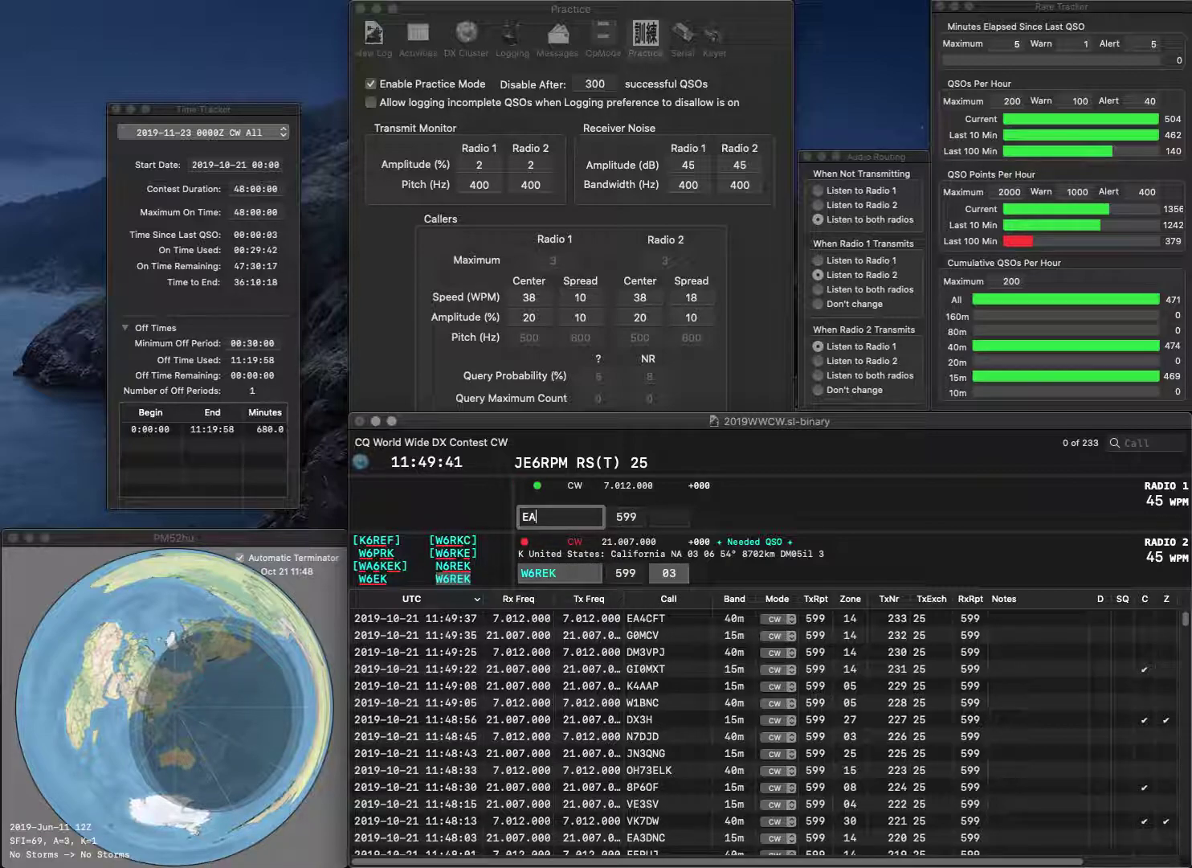
text(1FEB)
key(Return)
key(Tab)
key(Return)
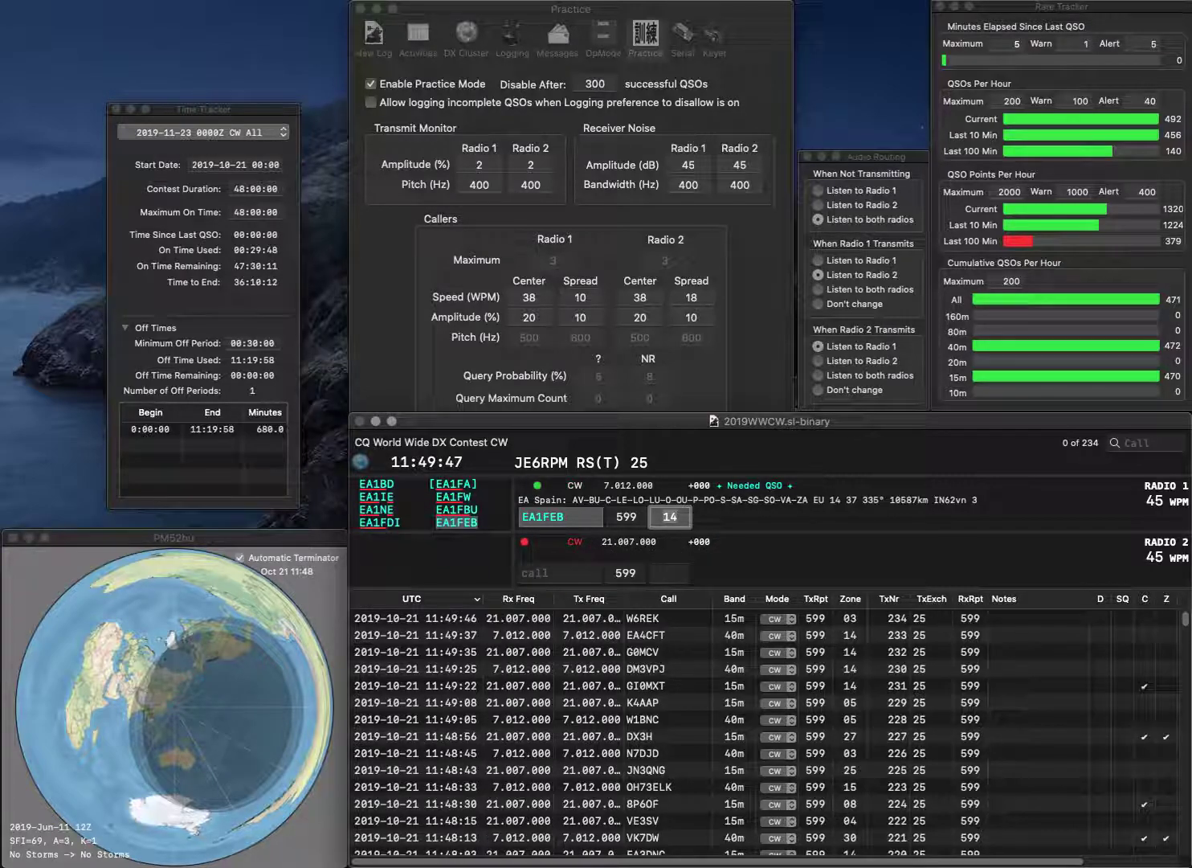
key(Return)
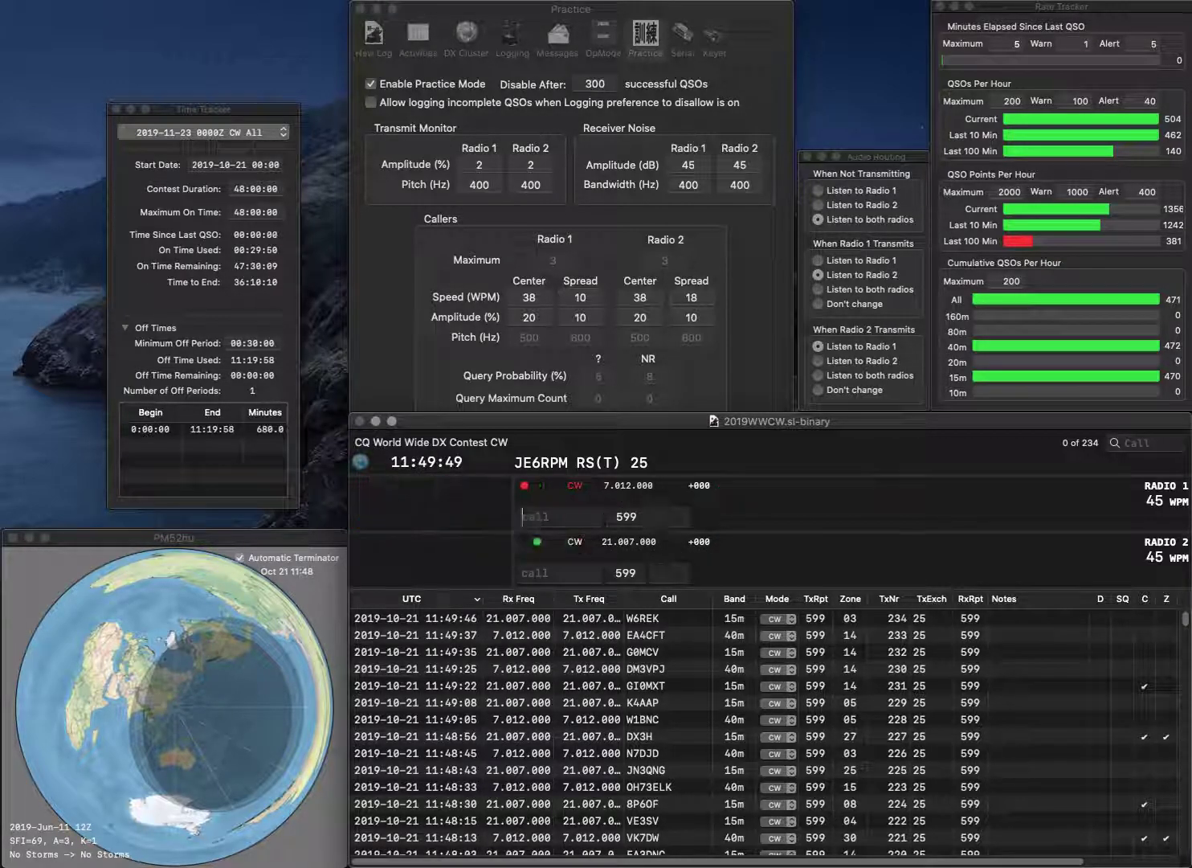
Enter and send AC2C on Radio 2 and N4KH on Radio 1, and log AC2C with zone 05
text(AC)
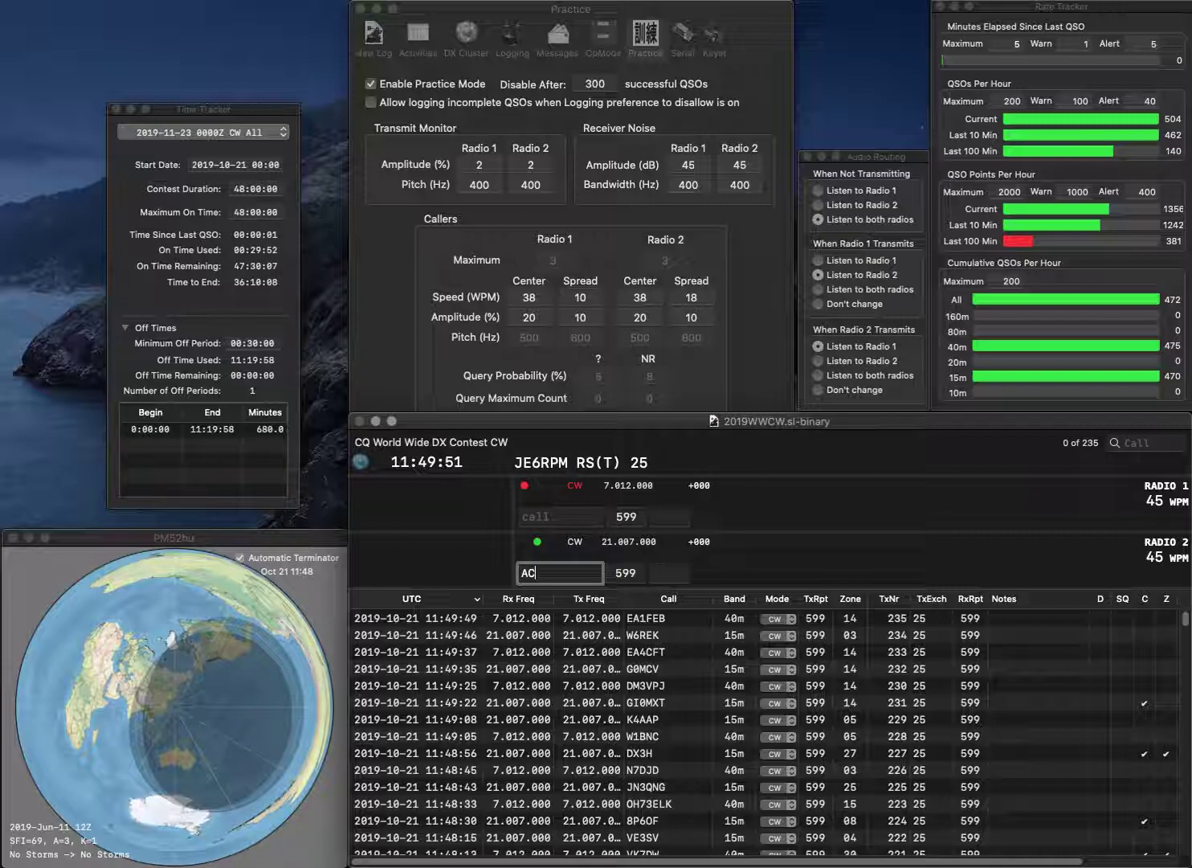
text(2C)
key(Return)
text(N4)
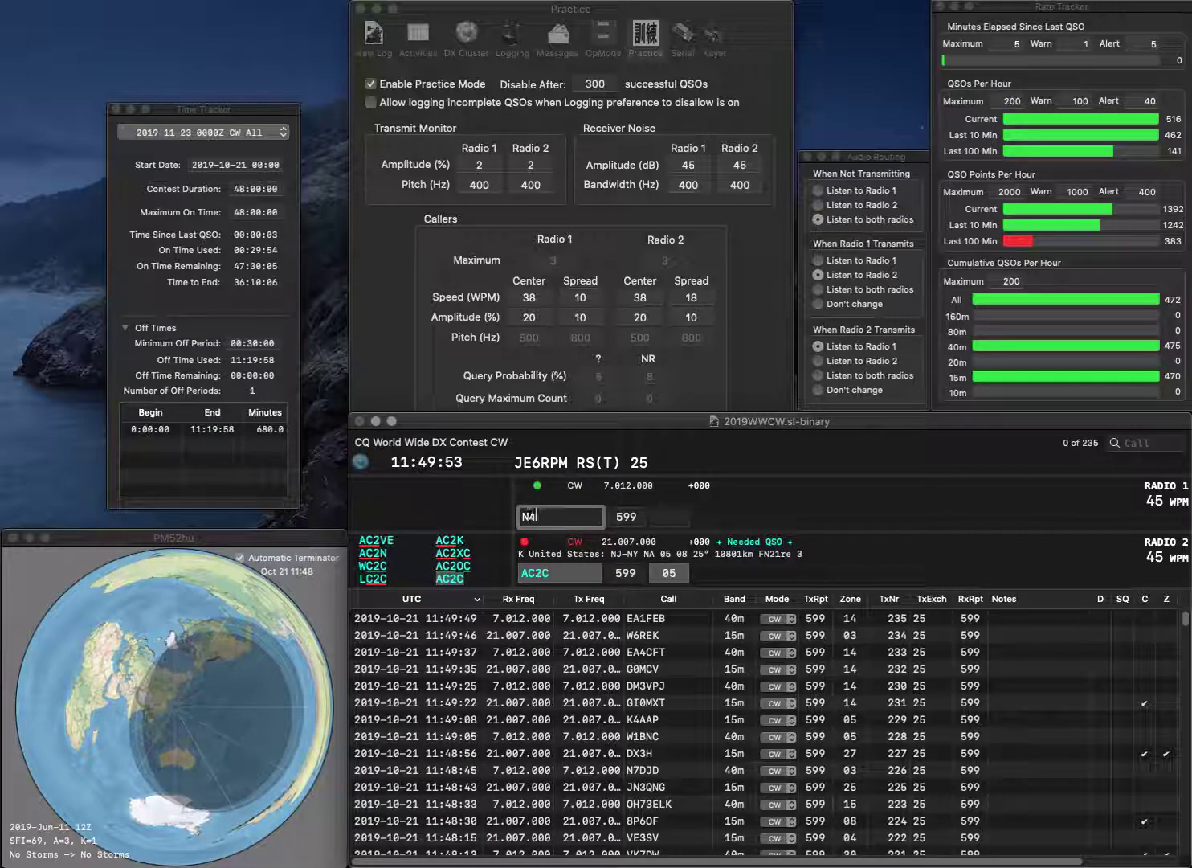
text(S)
key(BackSpace)
text(KH)
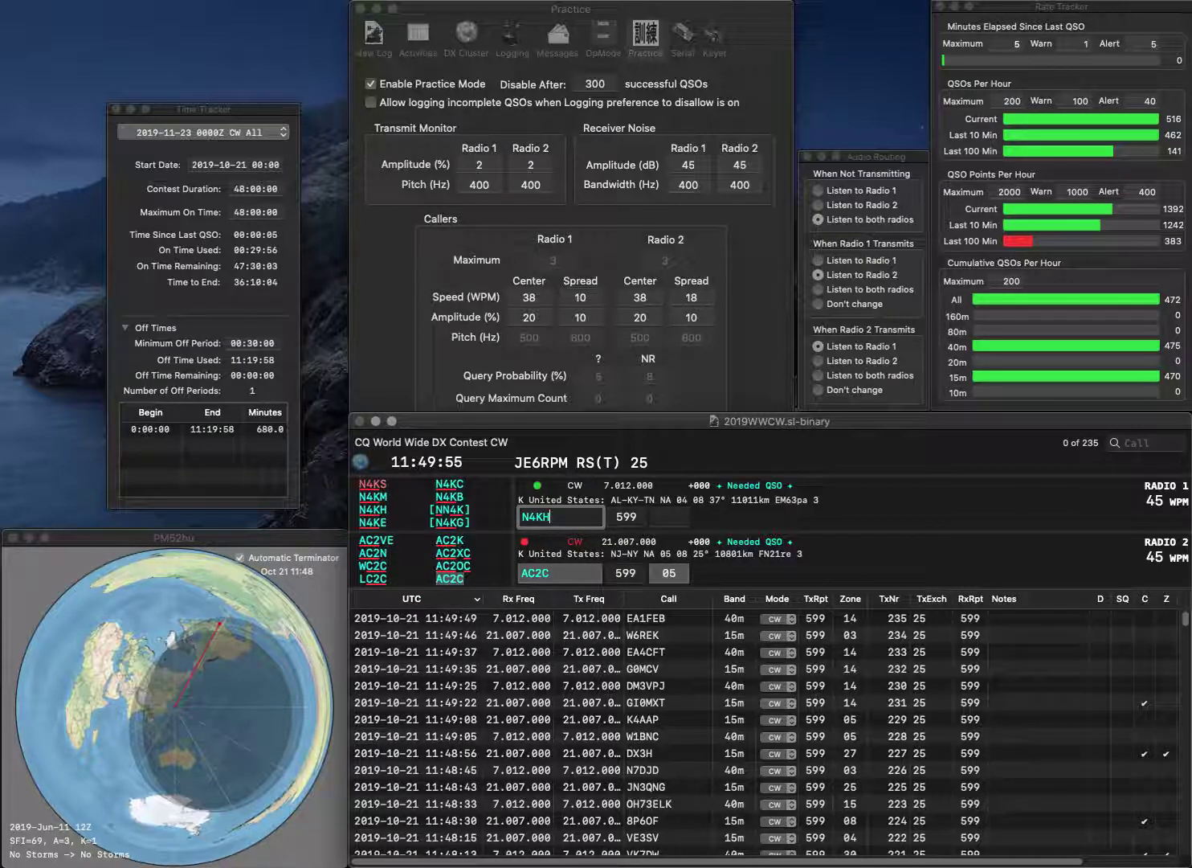
key(Return)
key(Return)
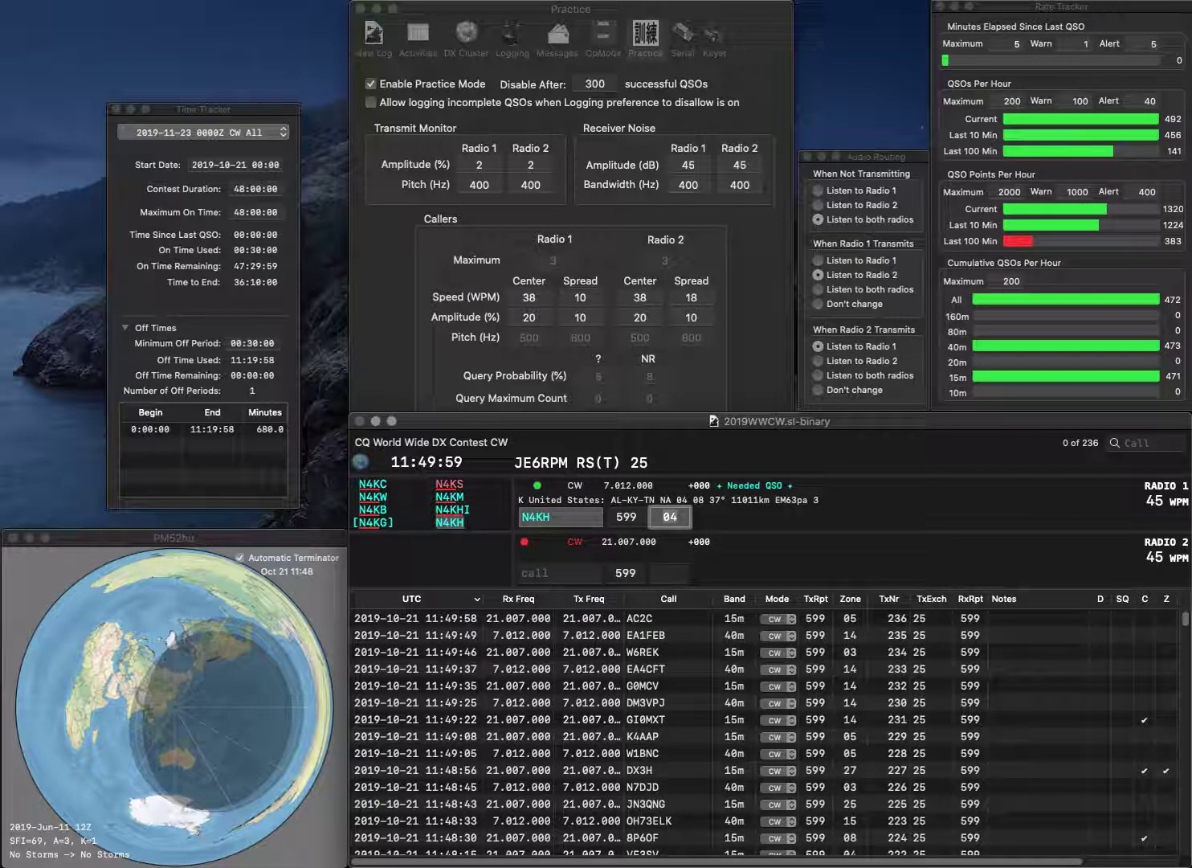
key(space)
text(I)
key(Return)
text(C3MLC)
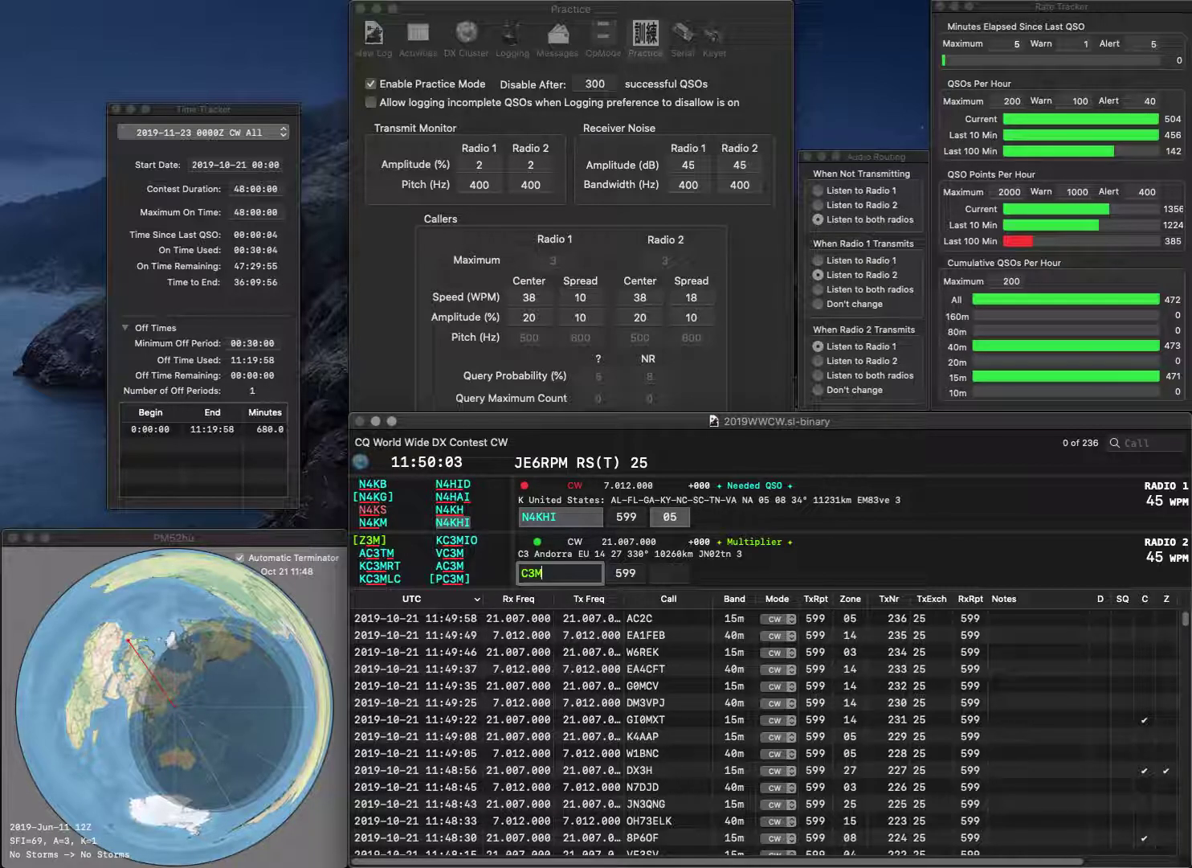
key(Home)
text(K)
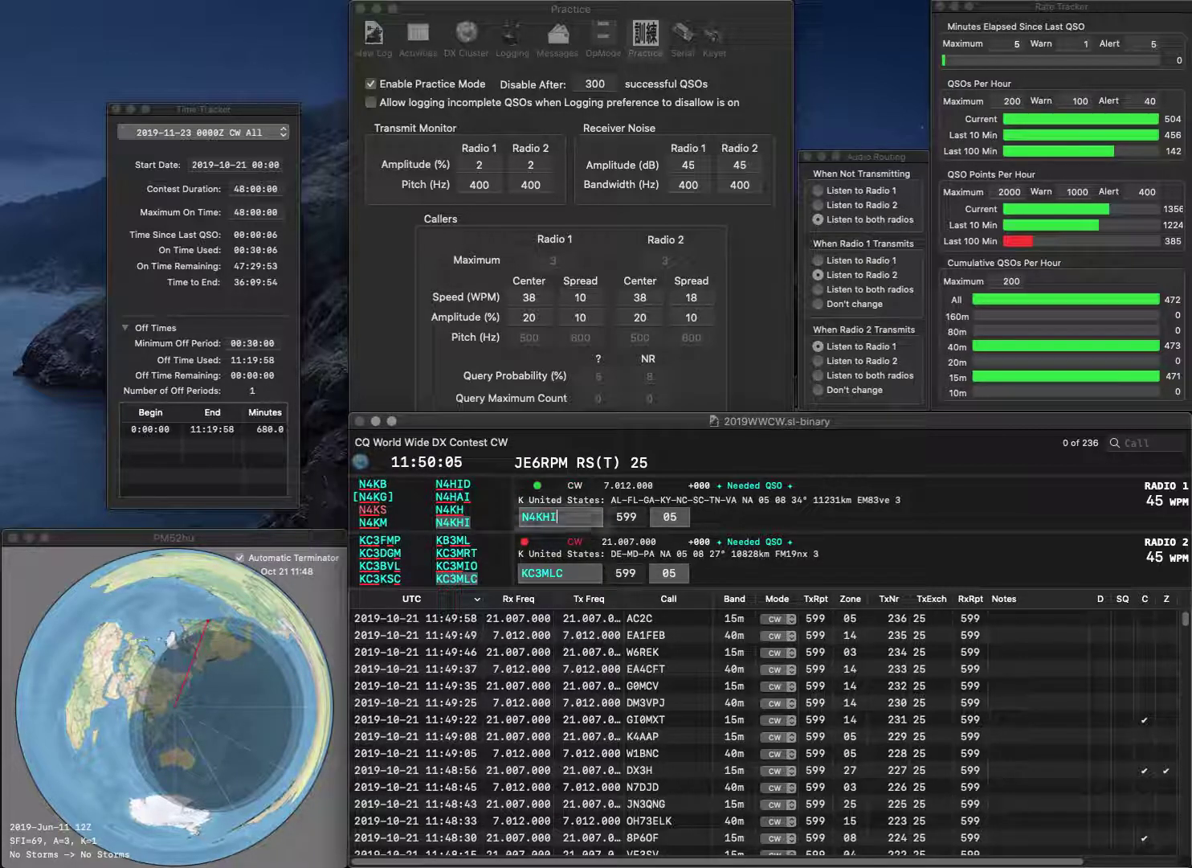
key(Return)
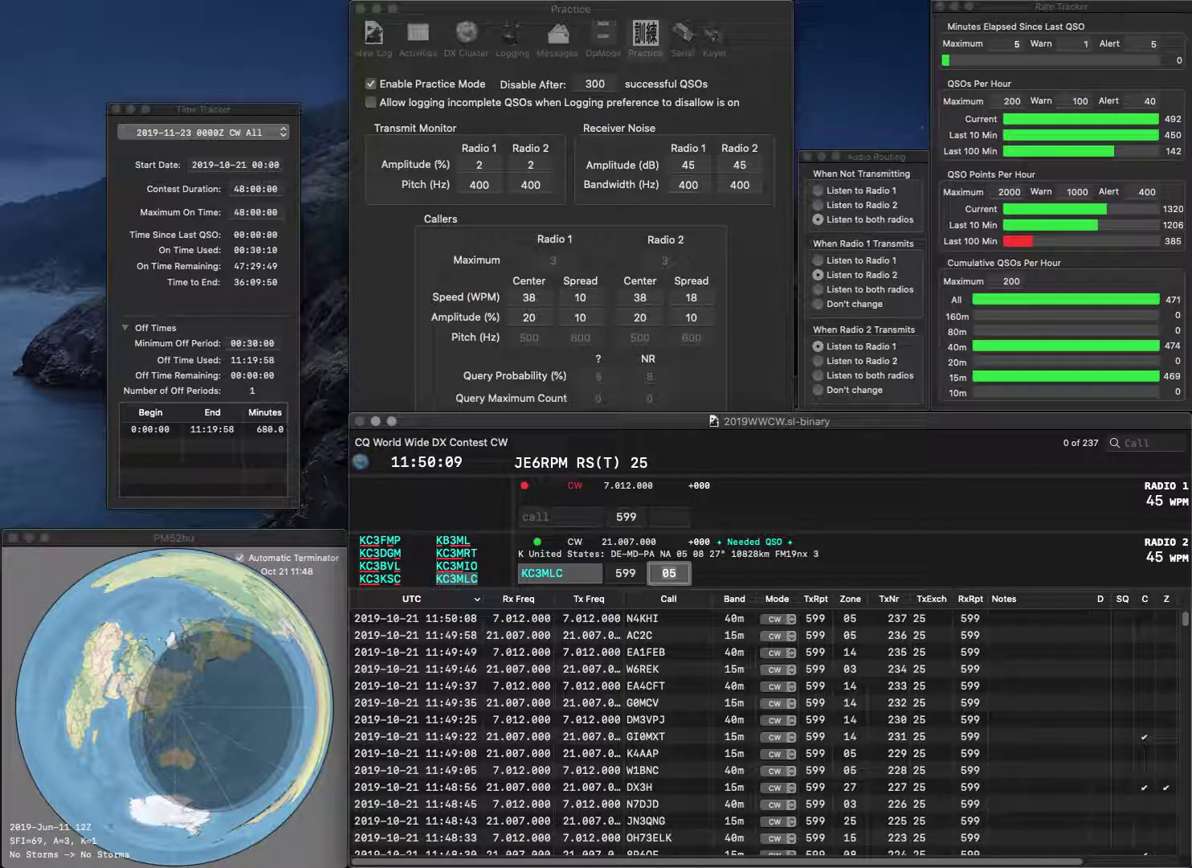
key(Return)
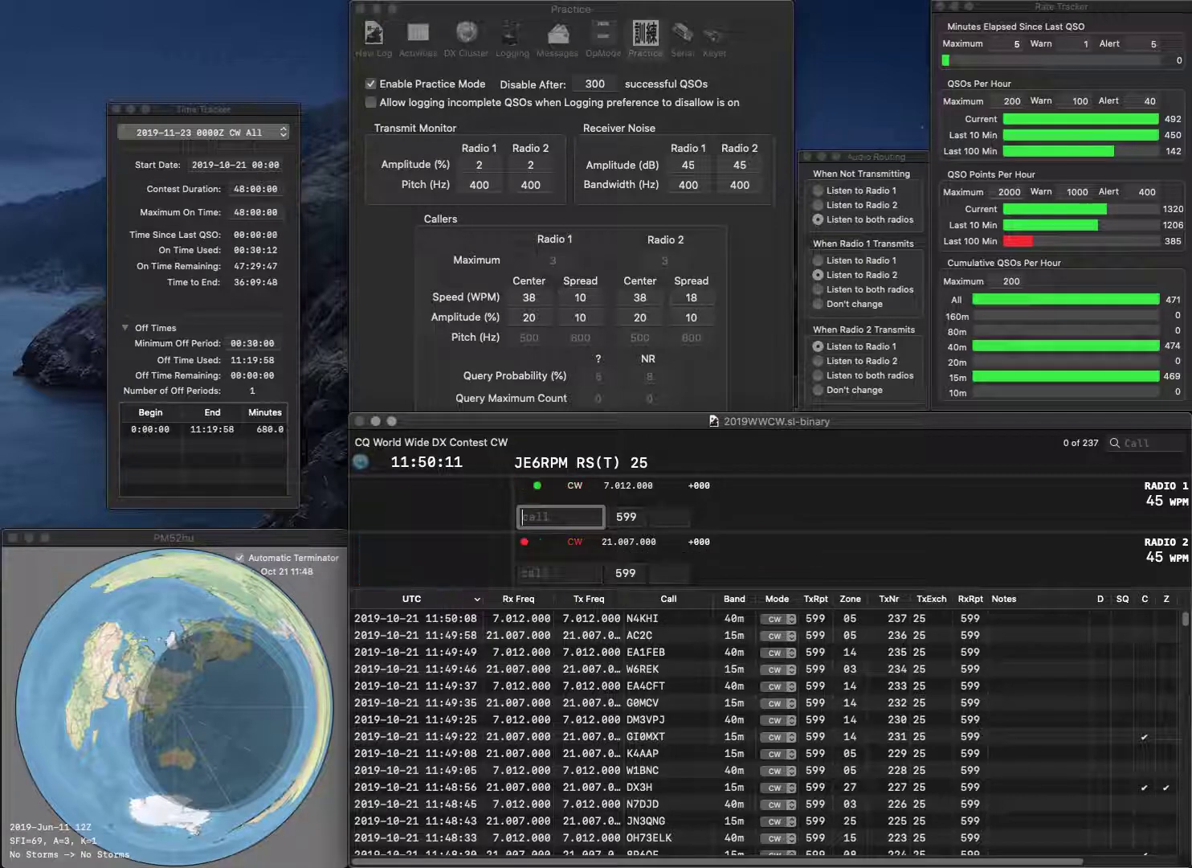
Enter and send II9C on Radio 1 and JH3CGH on Radio 2
text(II9C)
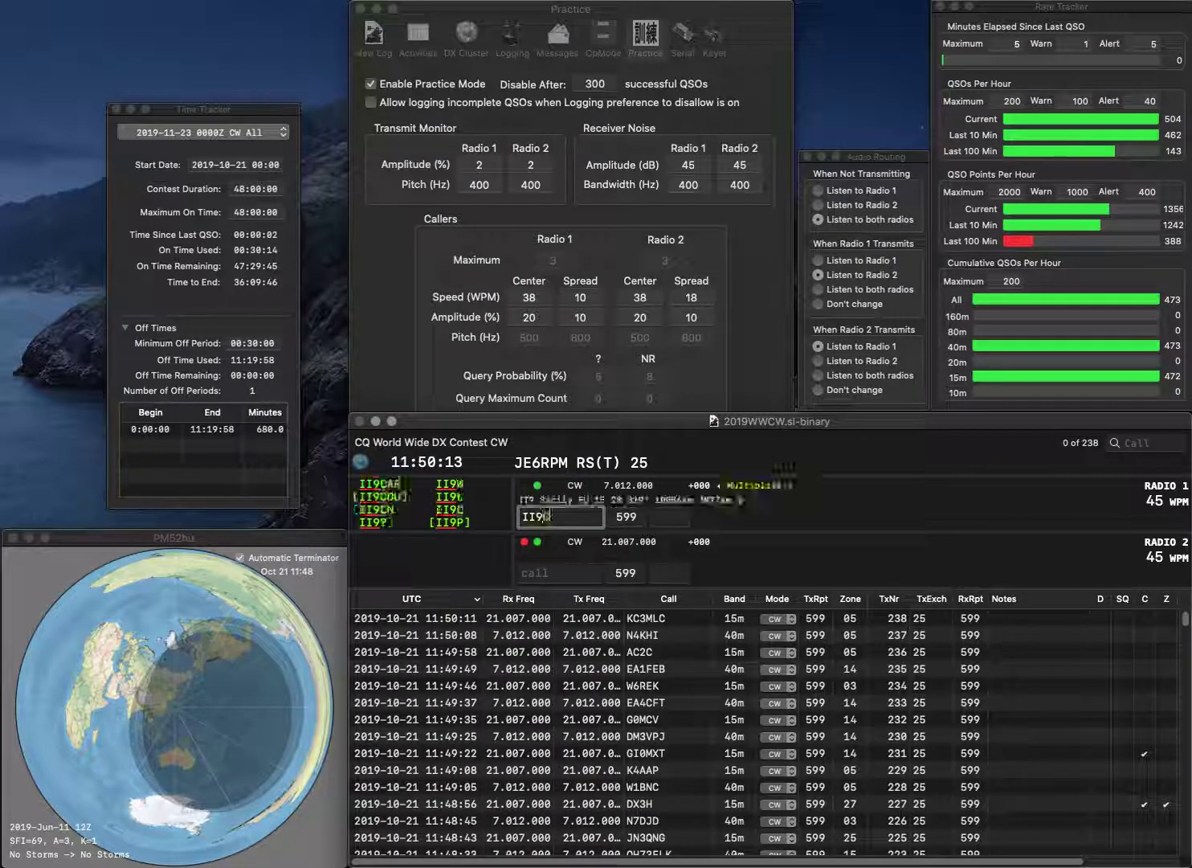
key(Return)
text(JH)
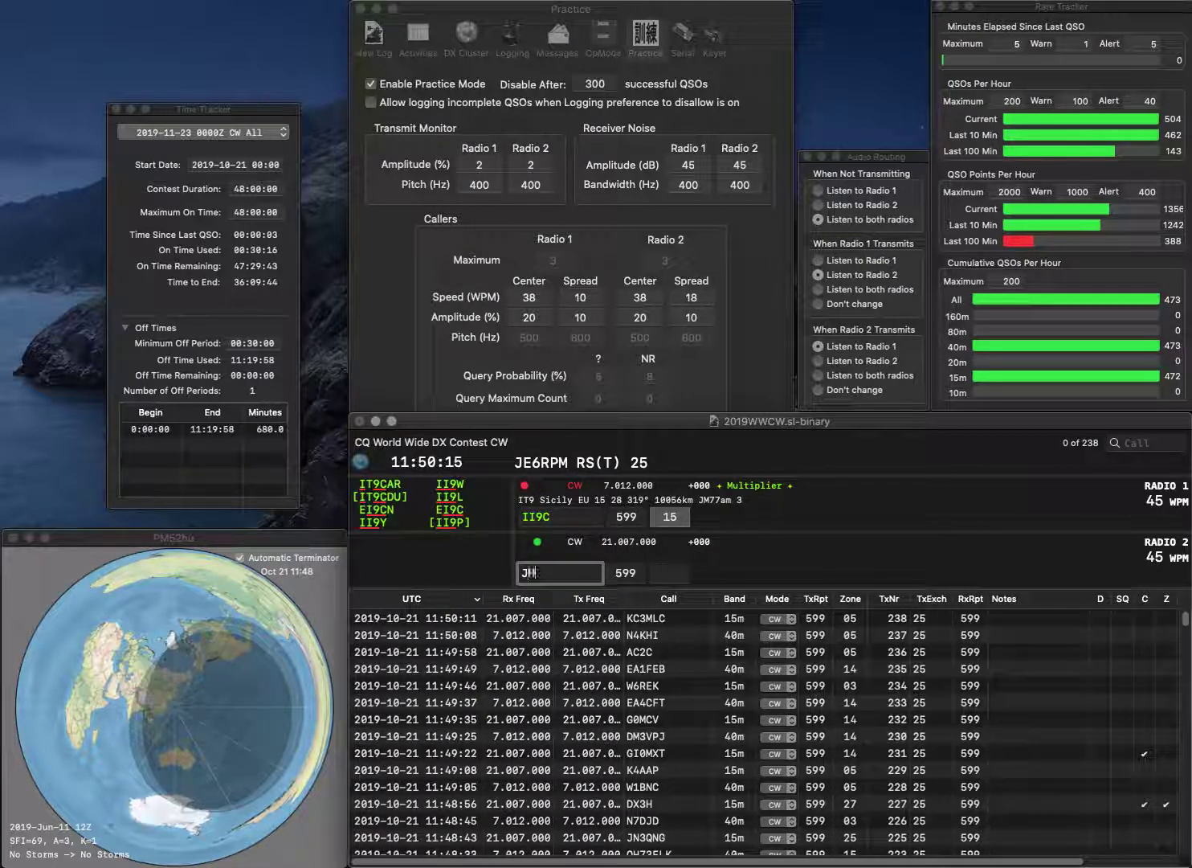
text(3CG)
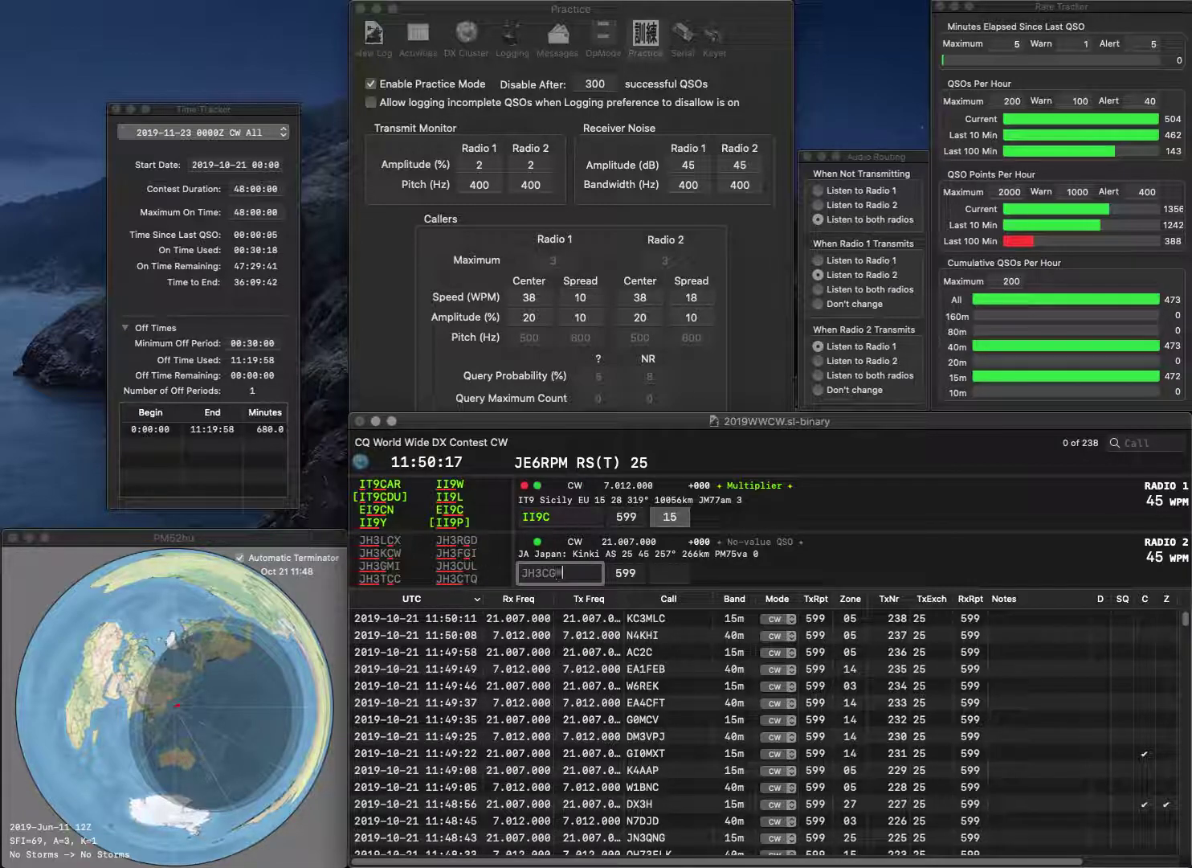
text(H)
key(Return)
Correct the Radio 1 call to II7C and send it
click(536, 517)
text(7)
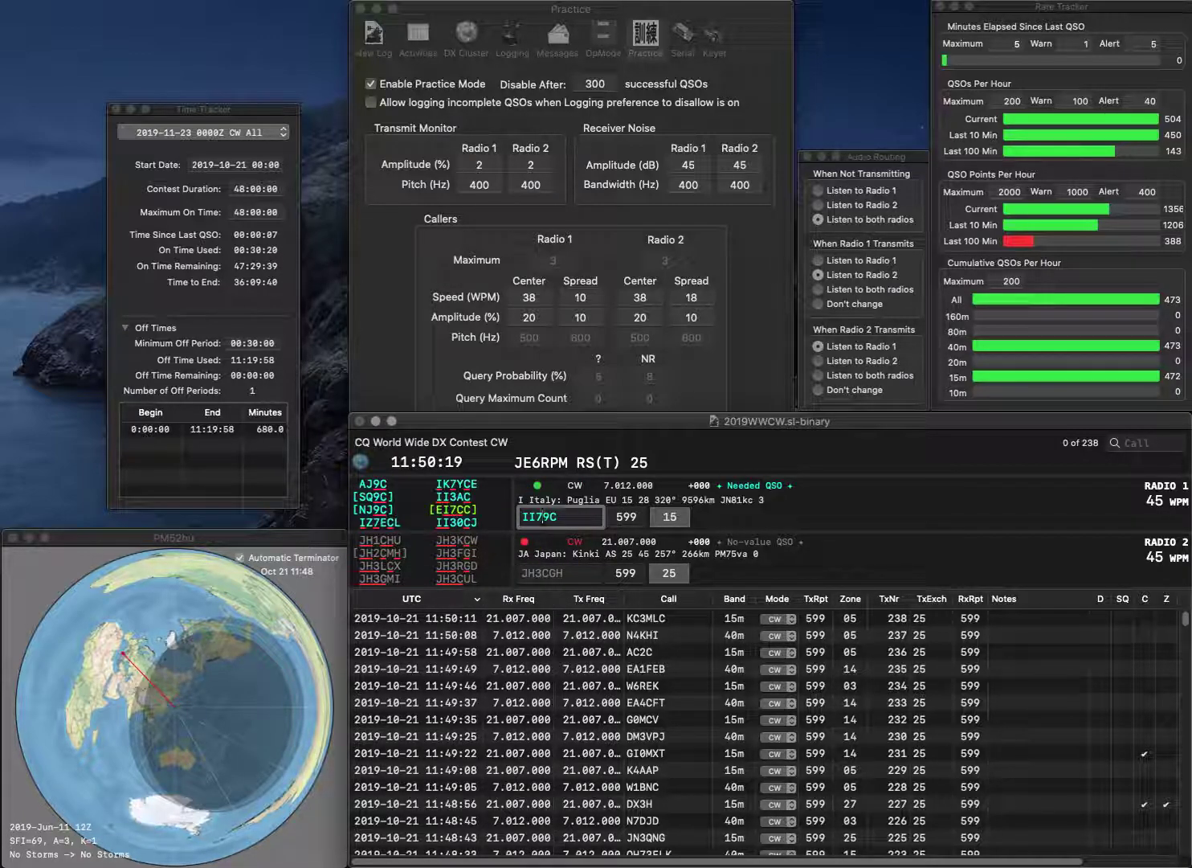
key(Delete)
key(Return)
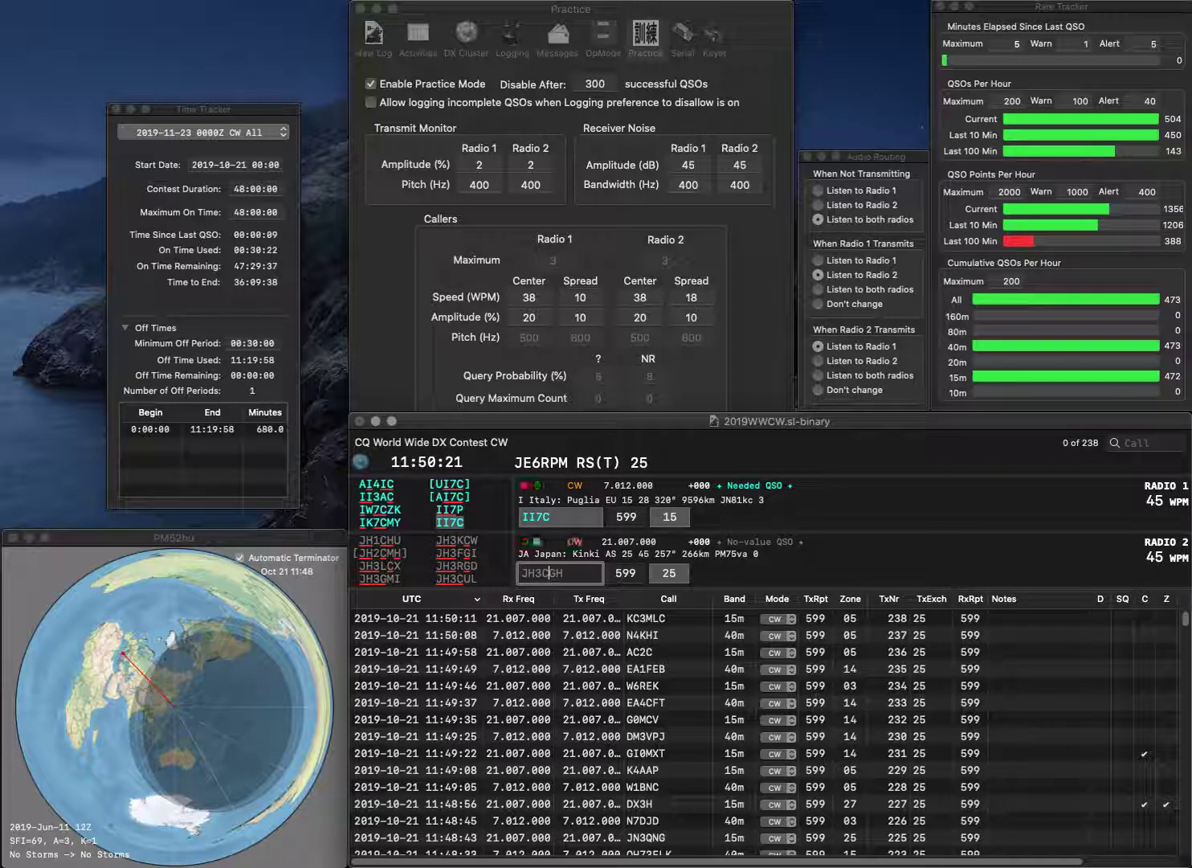
Try JH3CUH as the Radio 2 call and restore JH3CGH, and log II7C on Radio 1 with zone 15
key(BackSpace)
text(U)
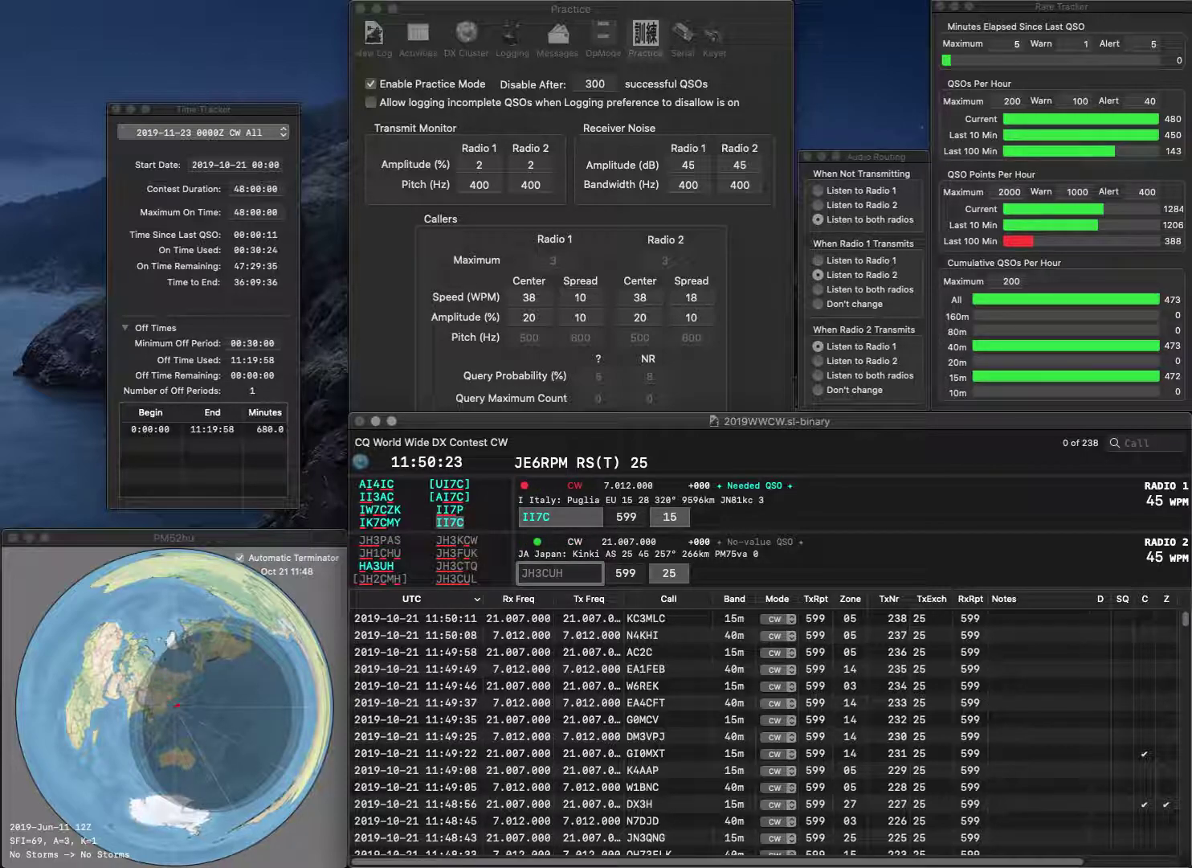
key(BackSpace)
text(G)
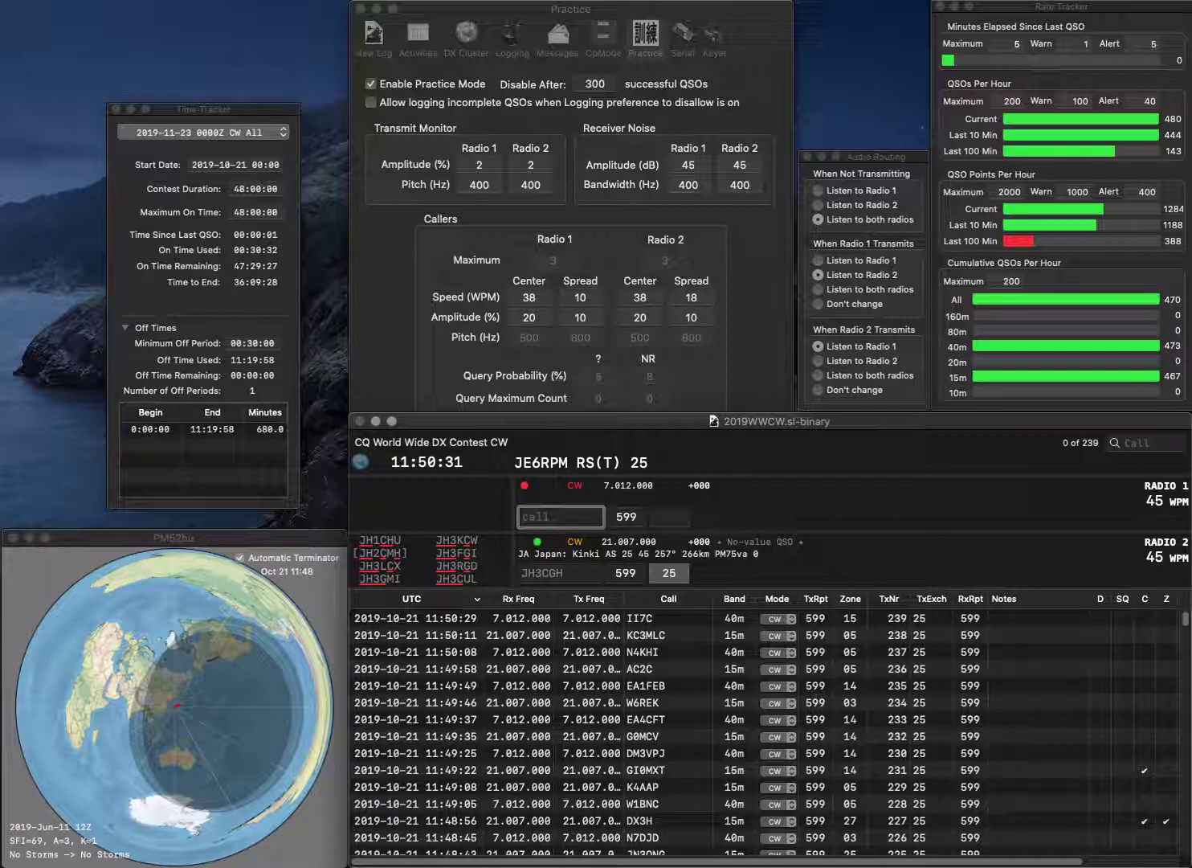
Enter and send WB1ASL on Radio 1, and shorten the Radio 2 call to JH
text(W)
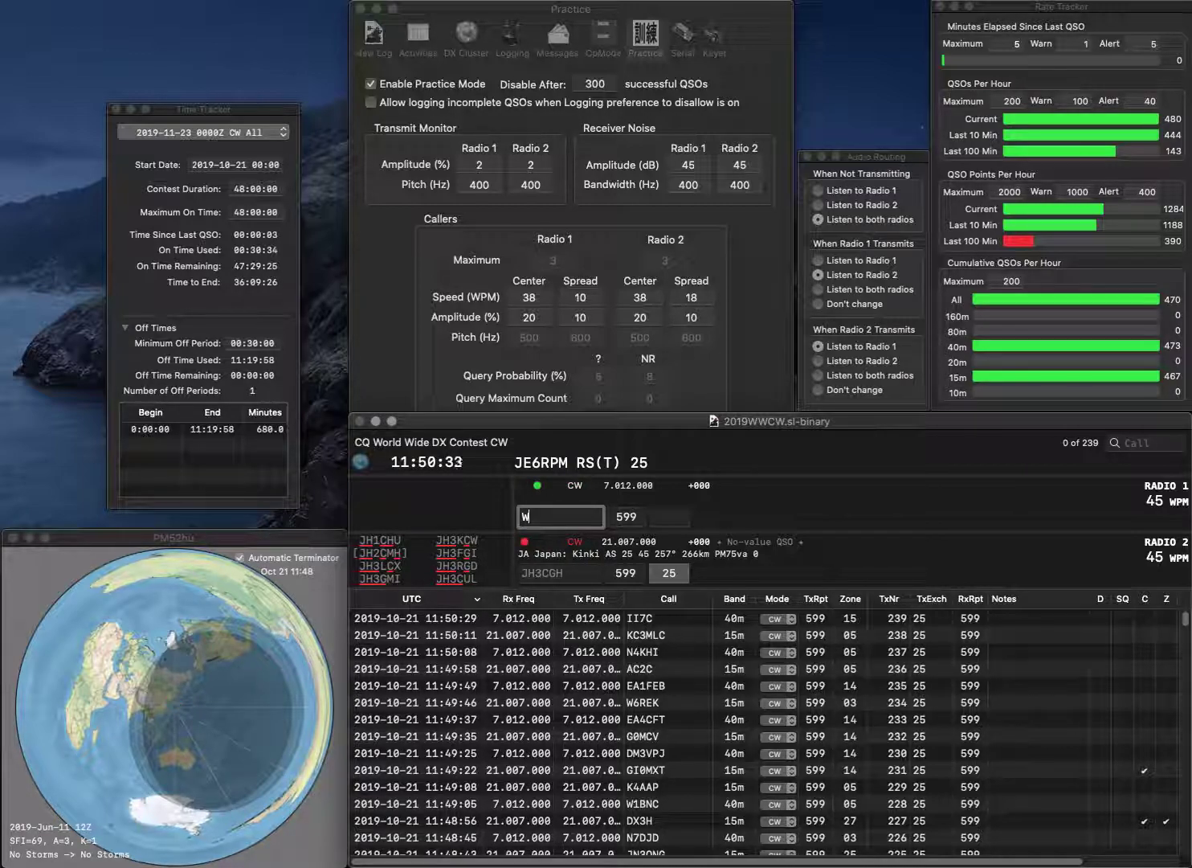
text(B1ASL)
key(BackSpace)
key(BackSpace)
key(BackSpace)
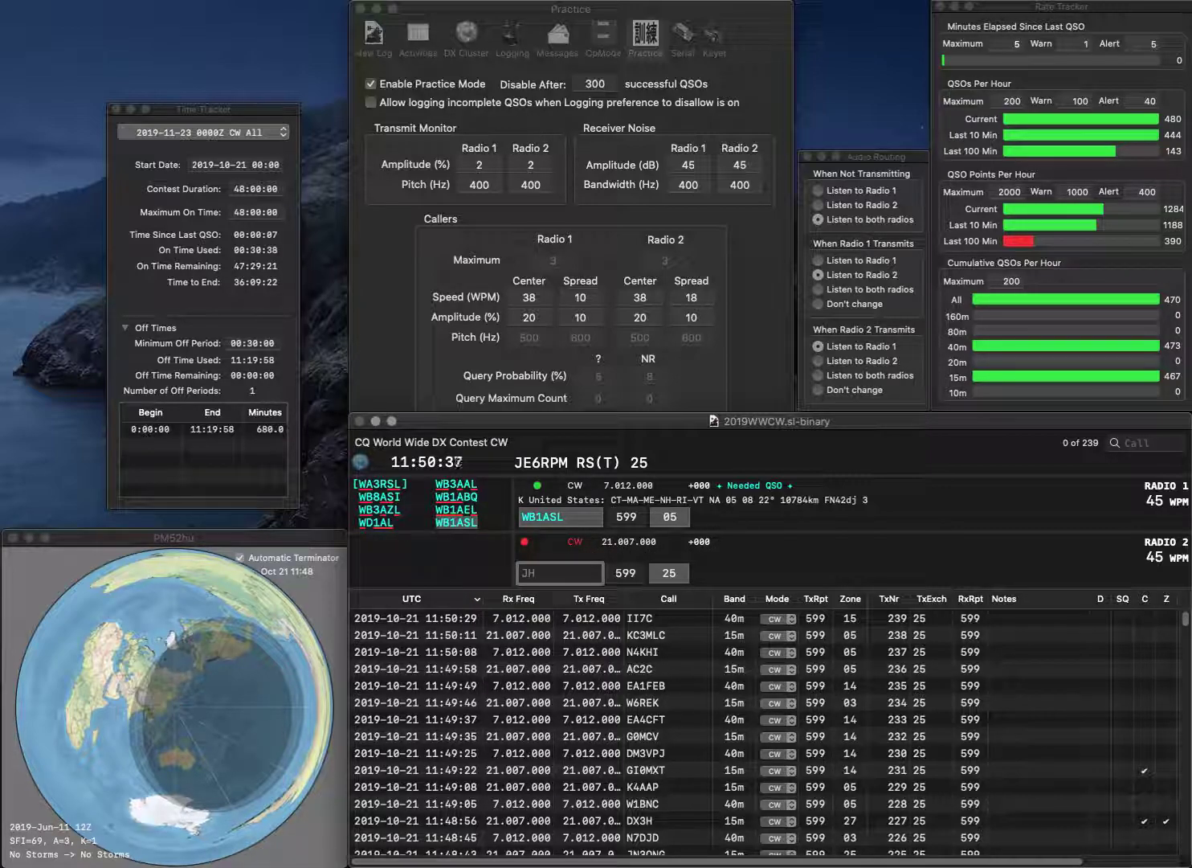
key(Up)
key(Return)
key(Down)
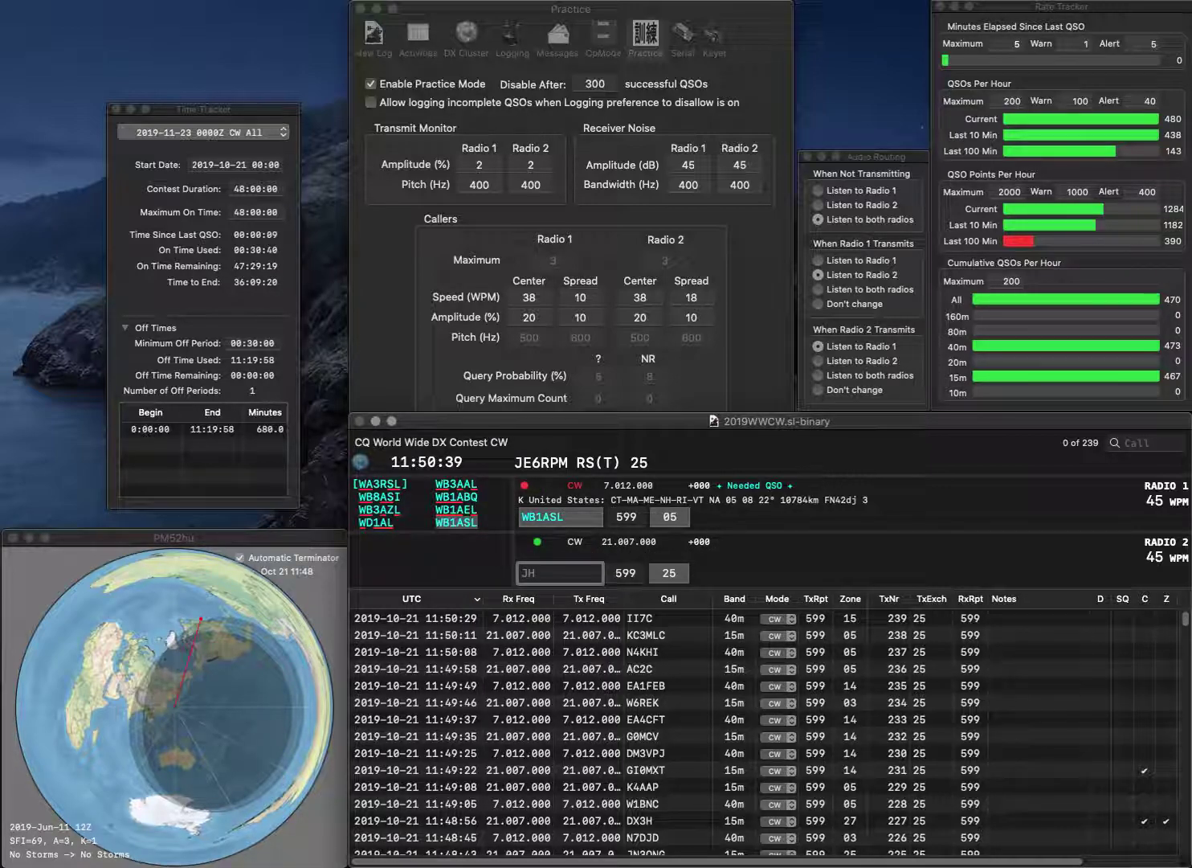
text(3C)
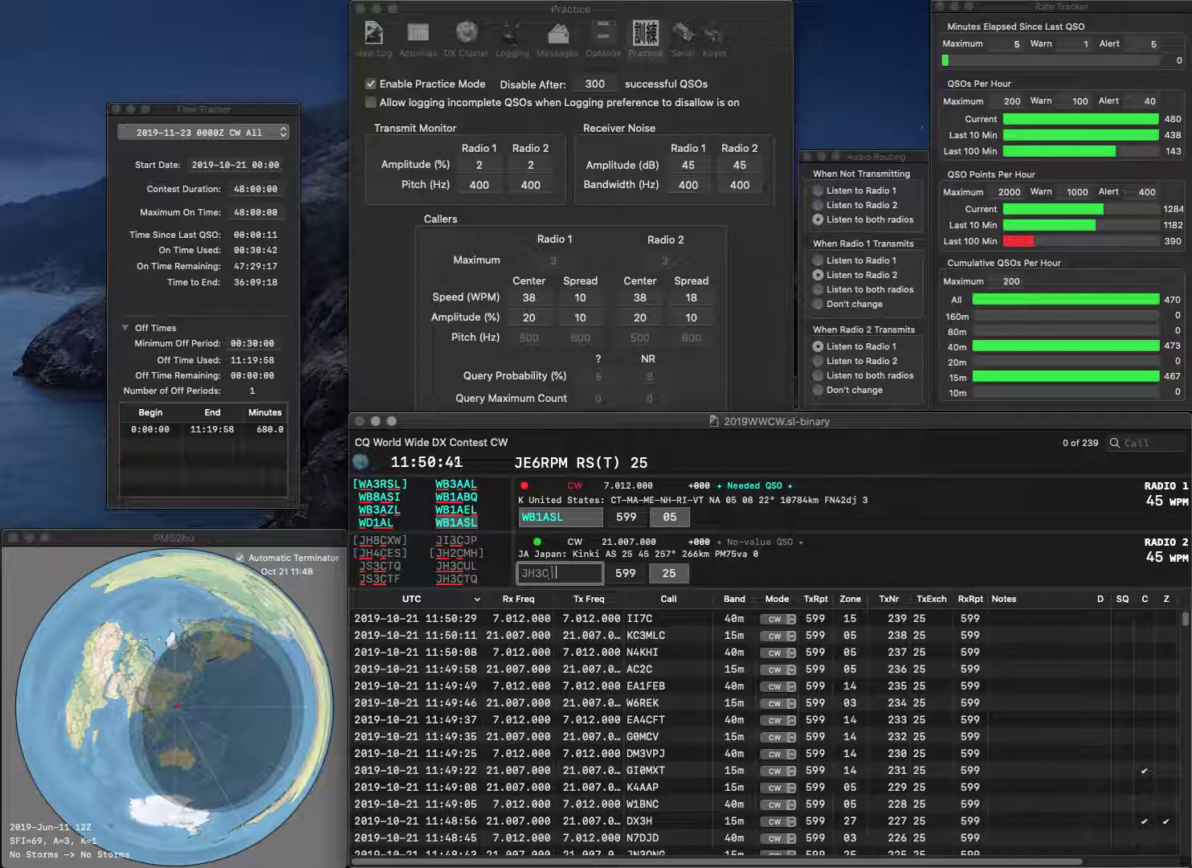
text(TGH)
key(Left)
key(BackSpace)
key(Left)
key(Left)
key(Left)
key(BackSpace)
text(S)
key(Return)
key(Return)
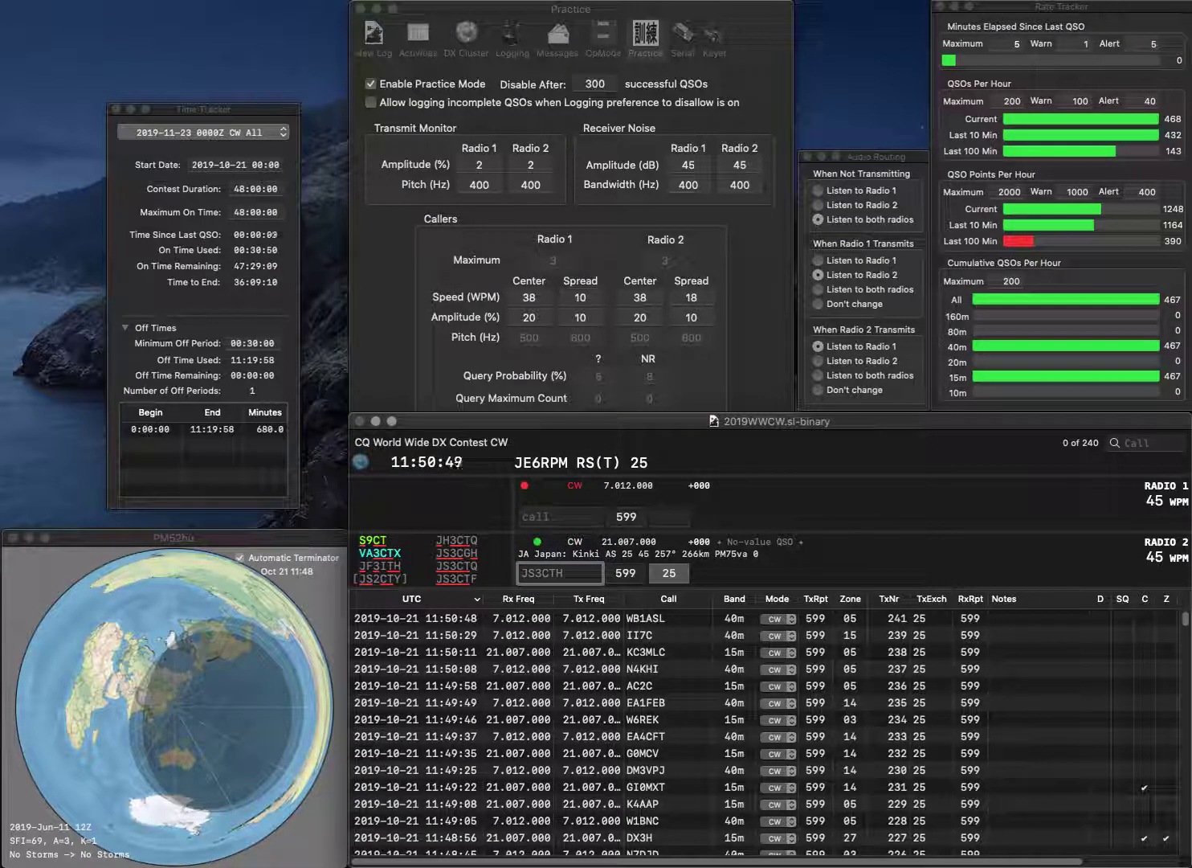
key(Delete)
text(G)
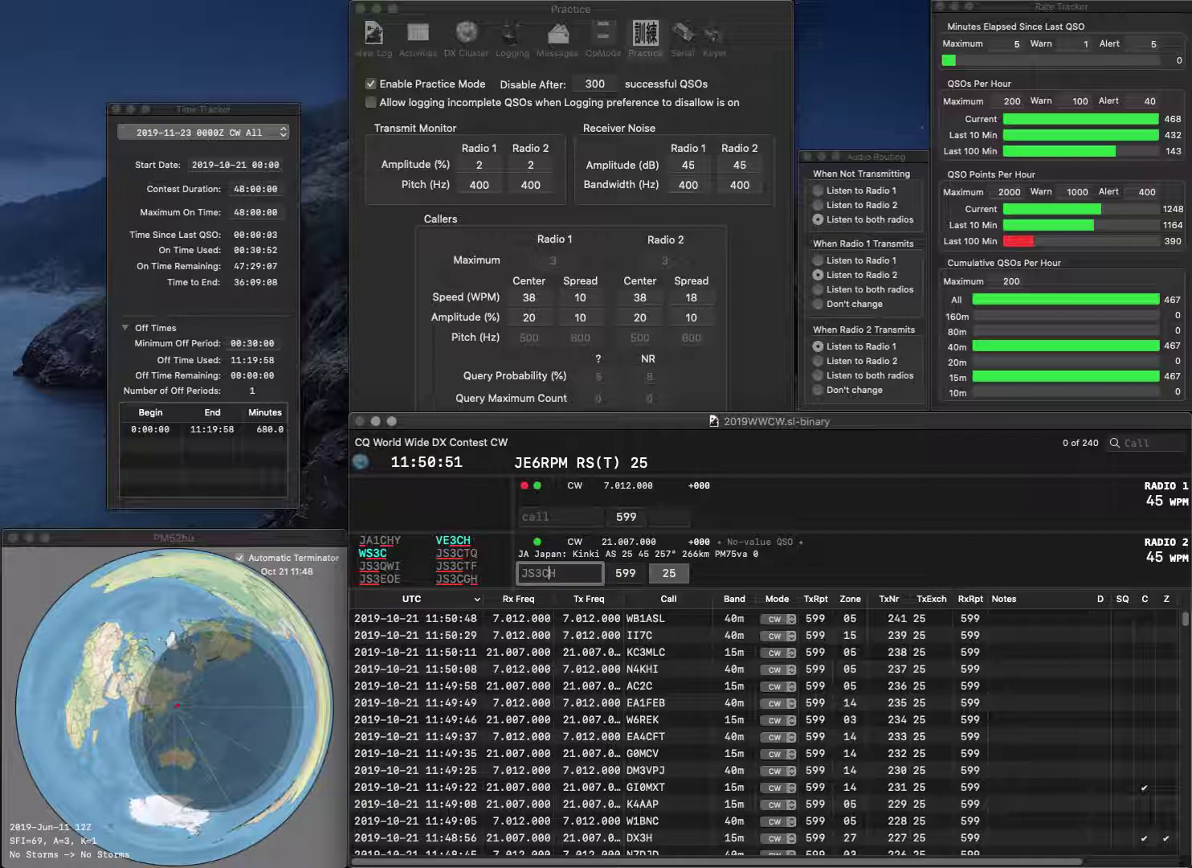
key(Return)
Enter and send the partial call OIT on Radio 1, and log JS3CGH on Radio 2 with zone 25
text(IT)
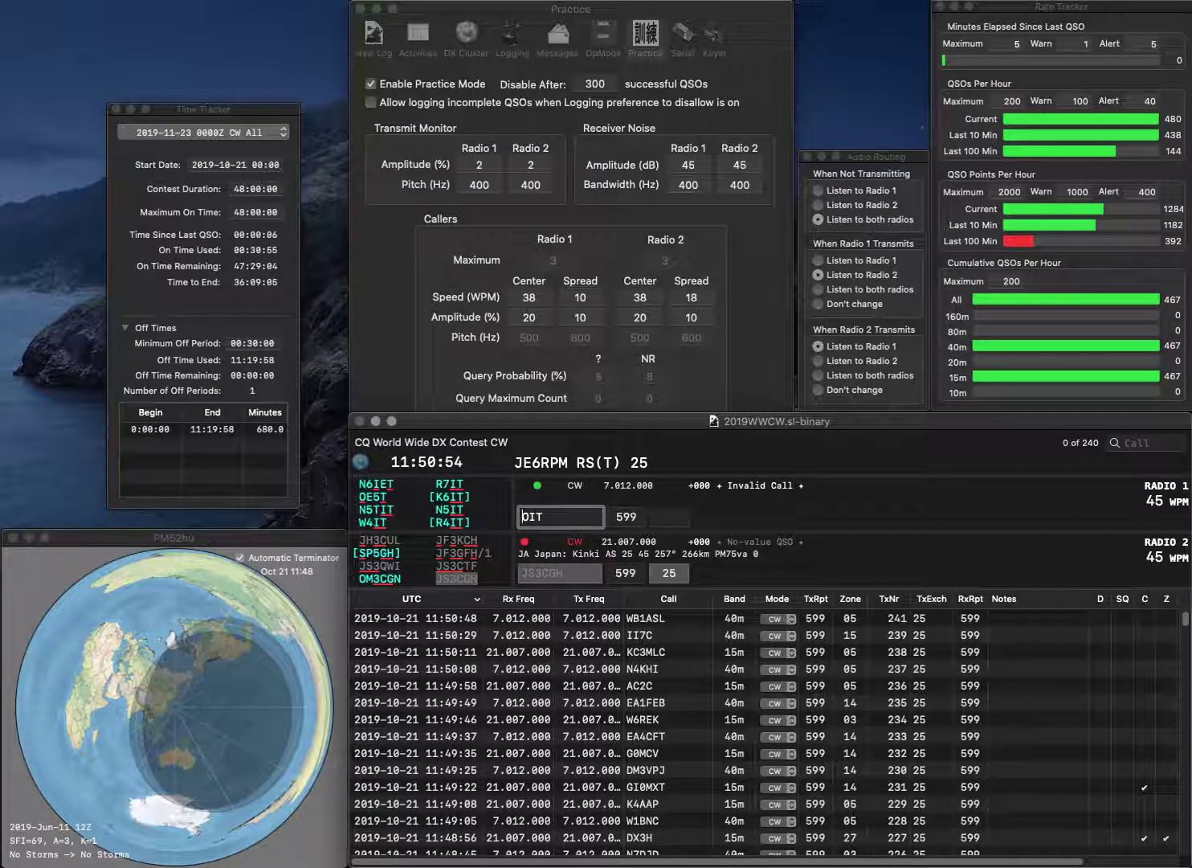
key(Return)
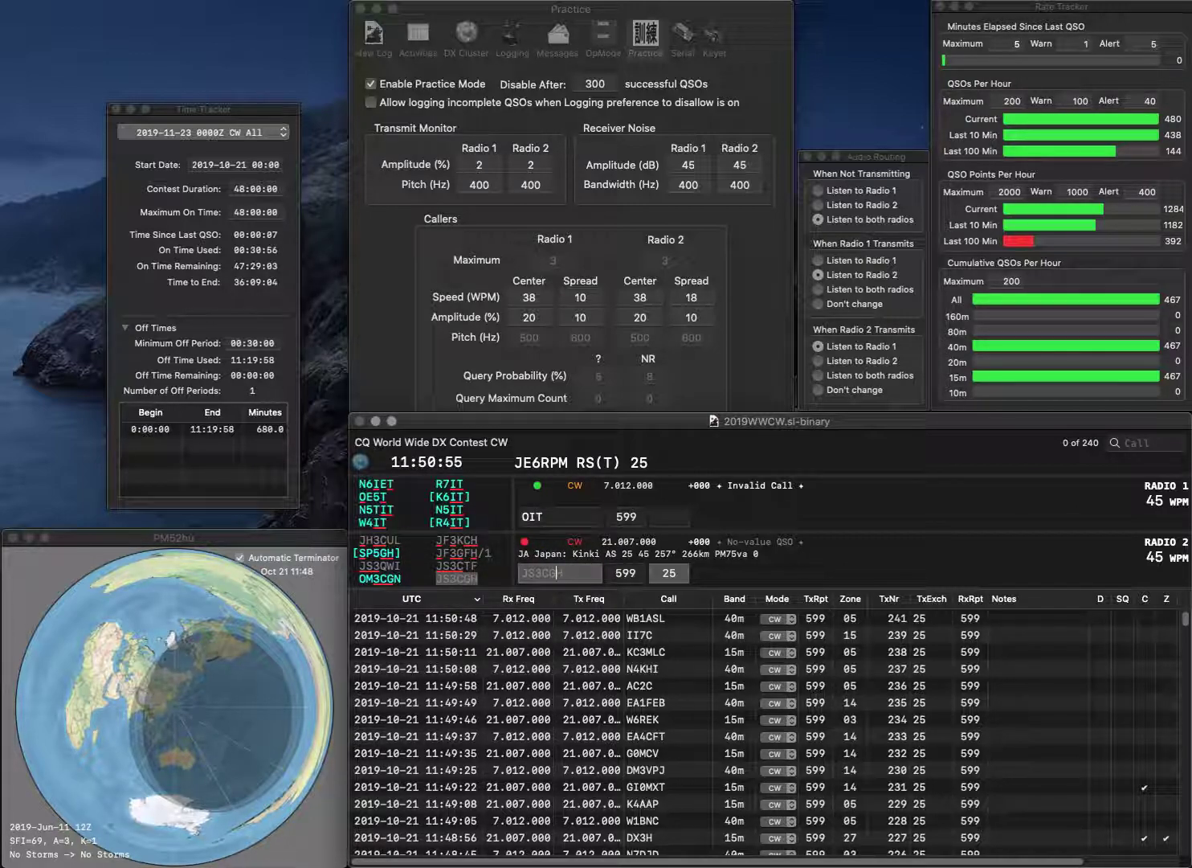
key(Tab)
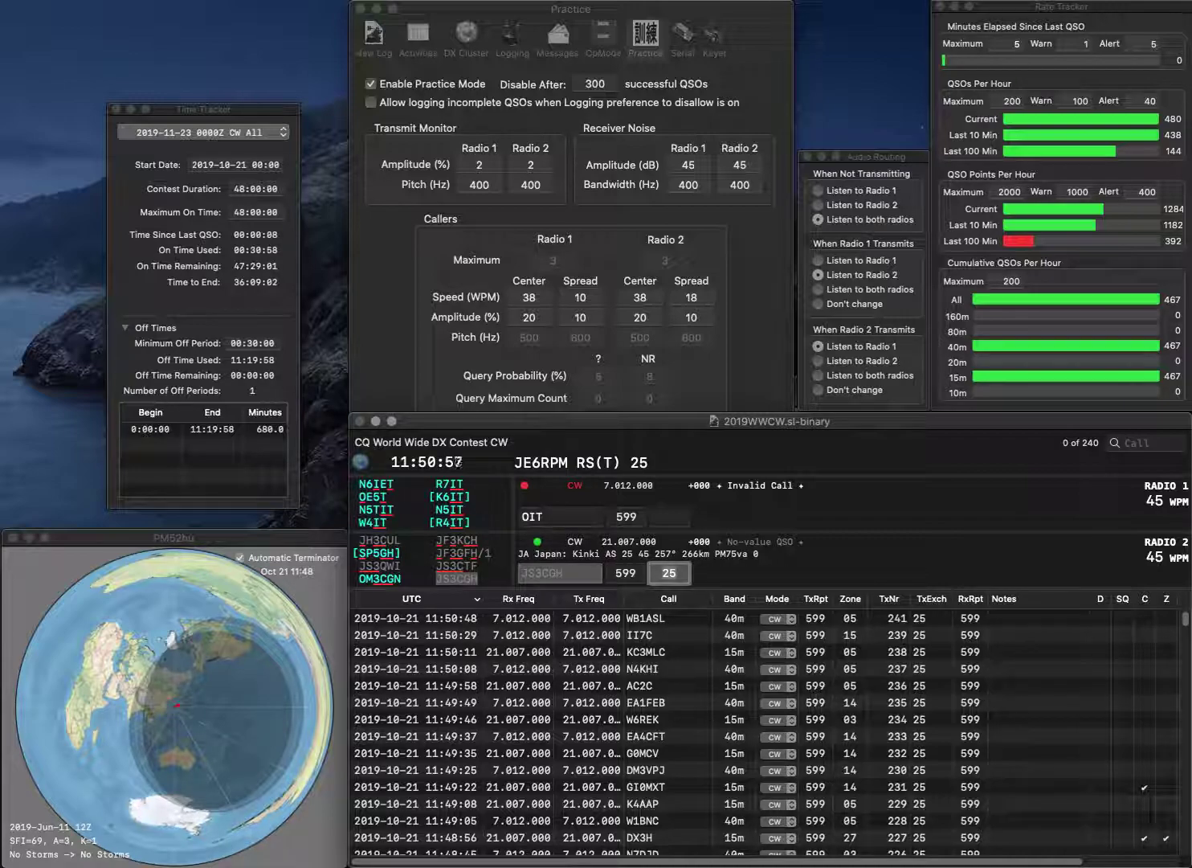
key(Return)
Change the Radio 1 call to WZ8T and send it
text(WZ8)
key(Delete)
key(Delete)
key(Return)
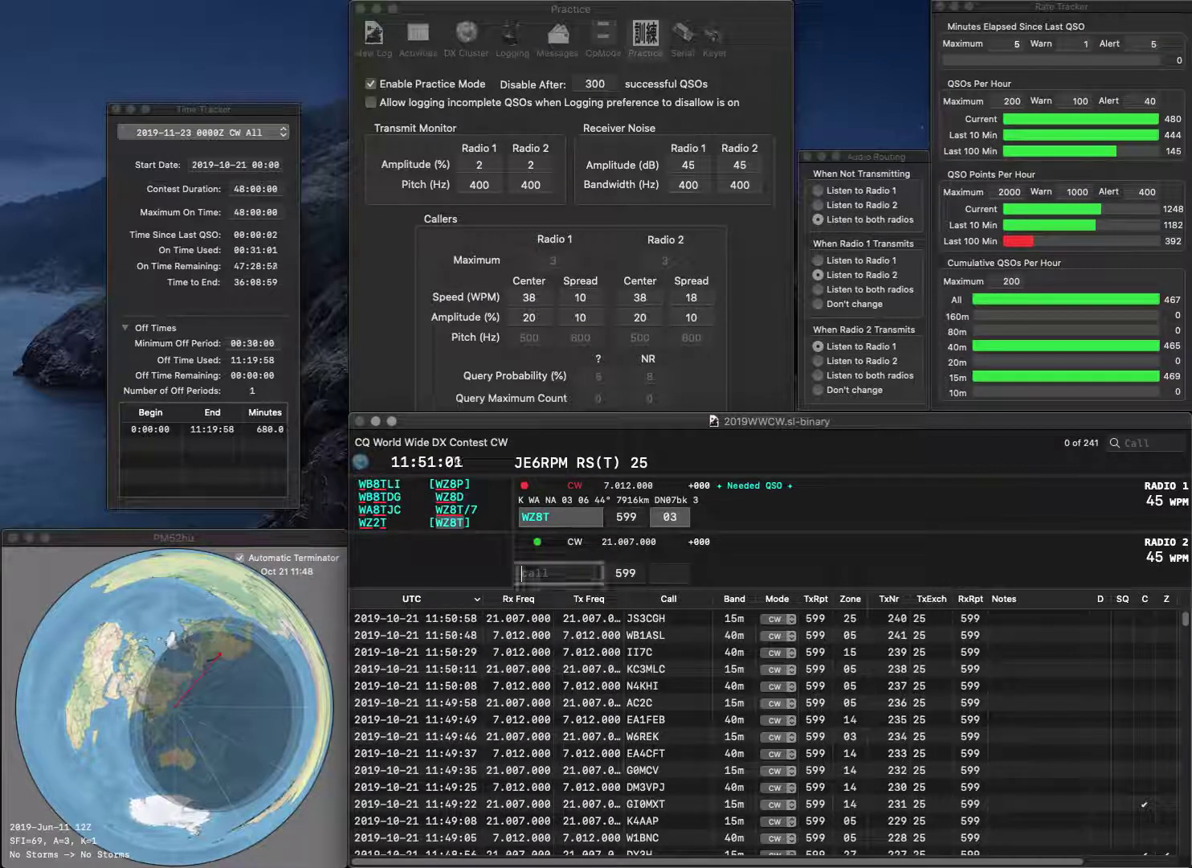
Enter KA2SST as the Radio 2 call and send it
text(2)
key(Left)
text(KA)
key(Right)
text(SN)
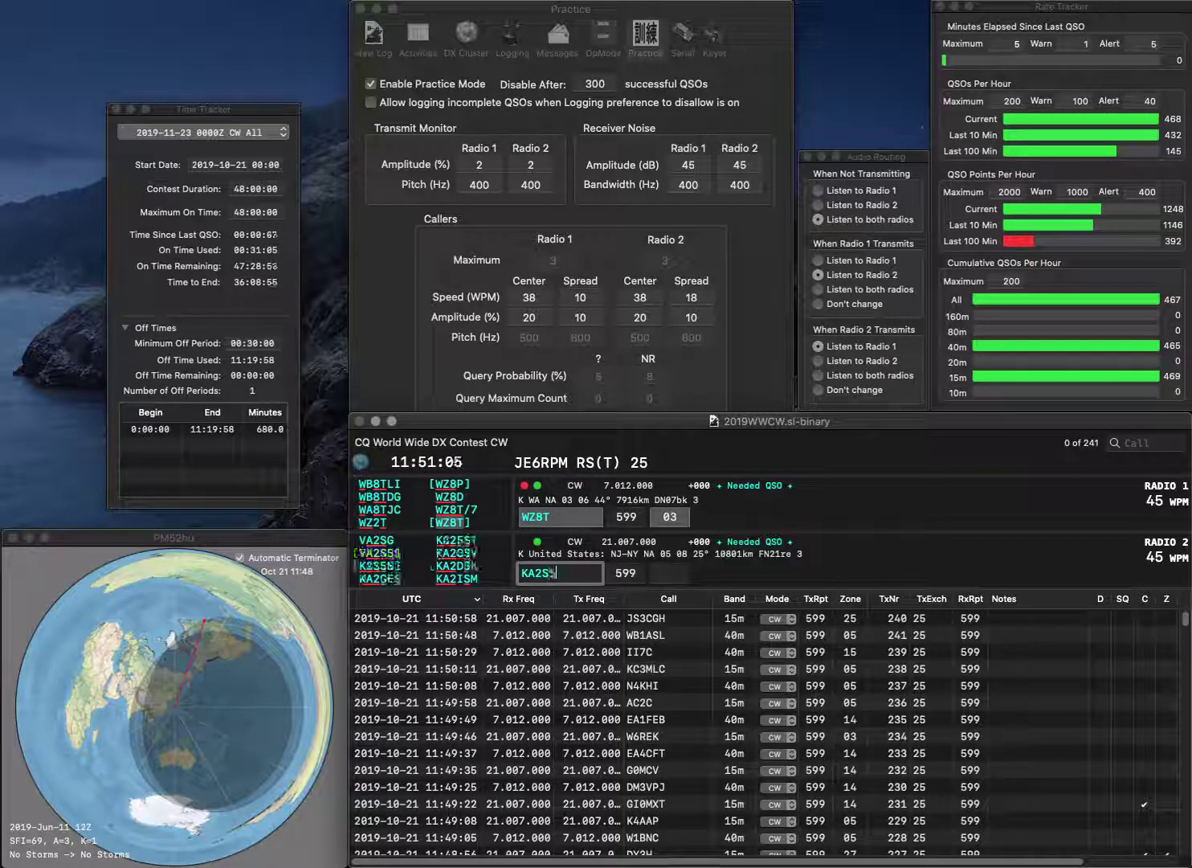
text(ST)
key(Return)
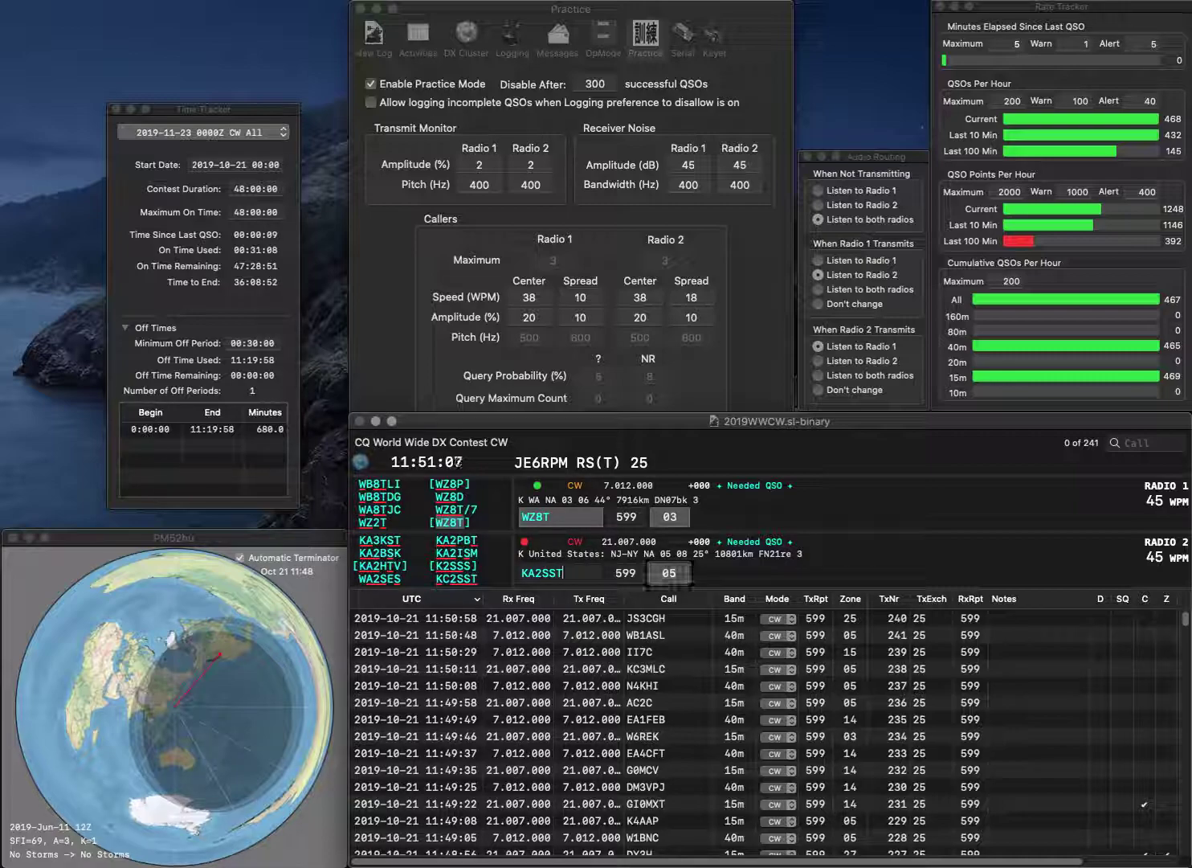
key(Left)
key(Left)
key(Left)
key(Left)
key(BackSpace)
text(C)
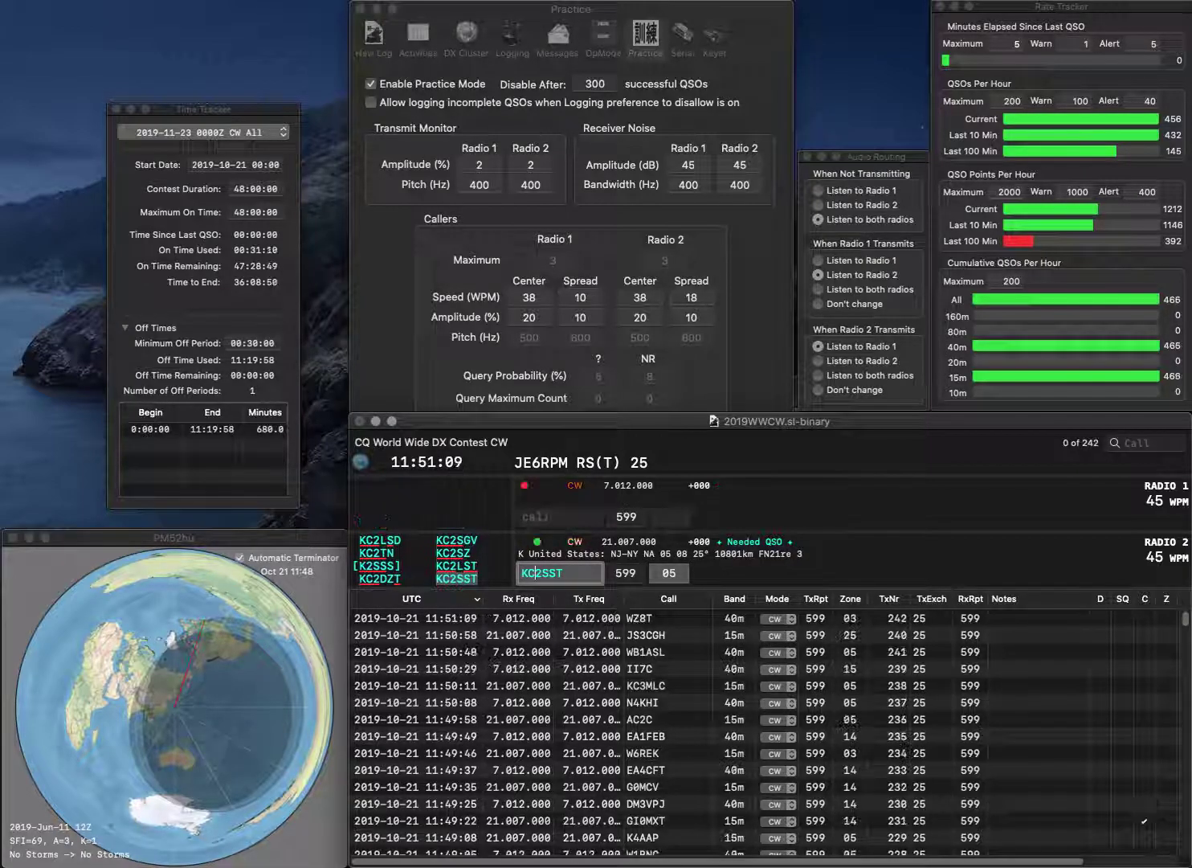
Change the Radio 2 call to KA2ISM and send it
key(BackSpace)
text(A)
key(Right)
key(Right)
key(BackSpace)
text(I)
key(Return)
key(Down)
key(BackSpace)
text(M)
key(Return)
Enter K7RDL as the Radio 1 call and send it
text(7RDL)
key(Home)
text(K)
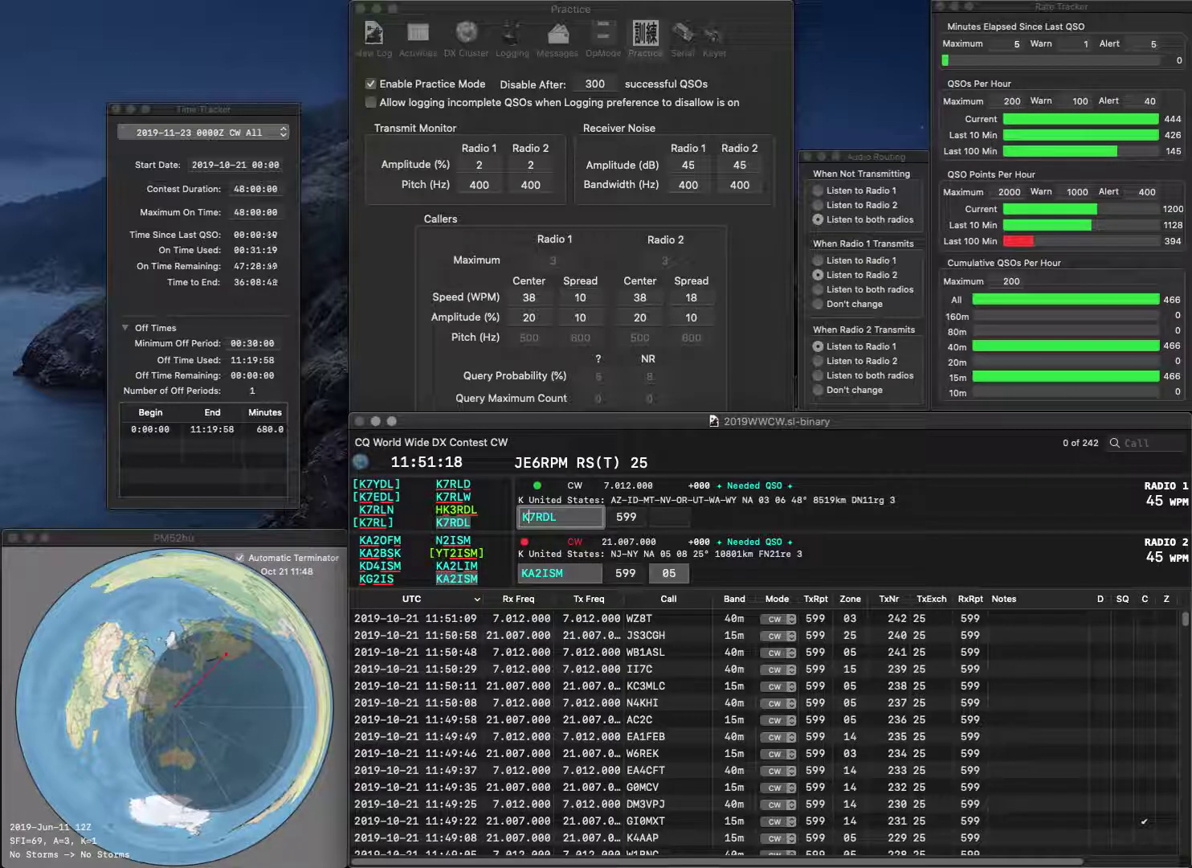
key(Return)
key(Return)
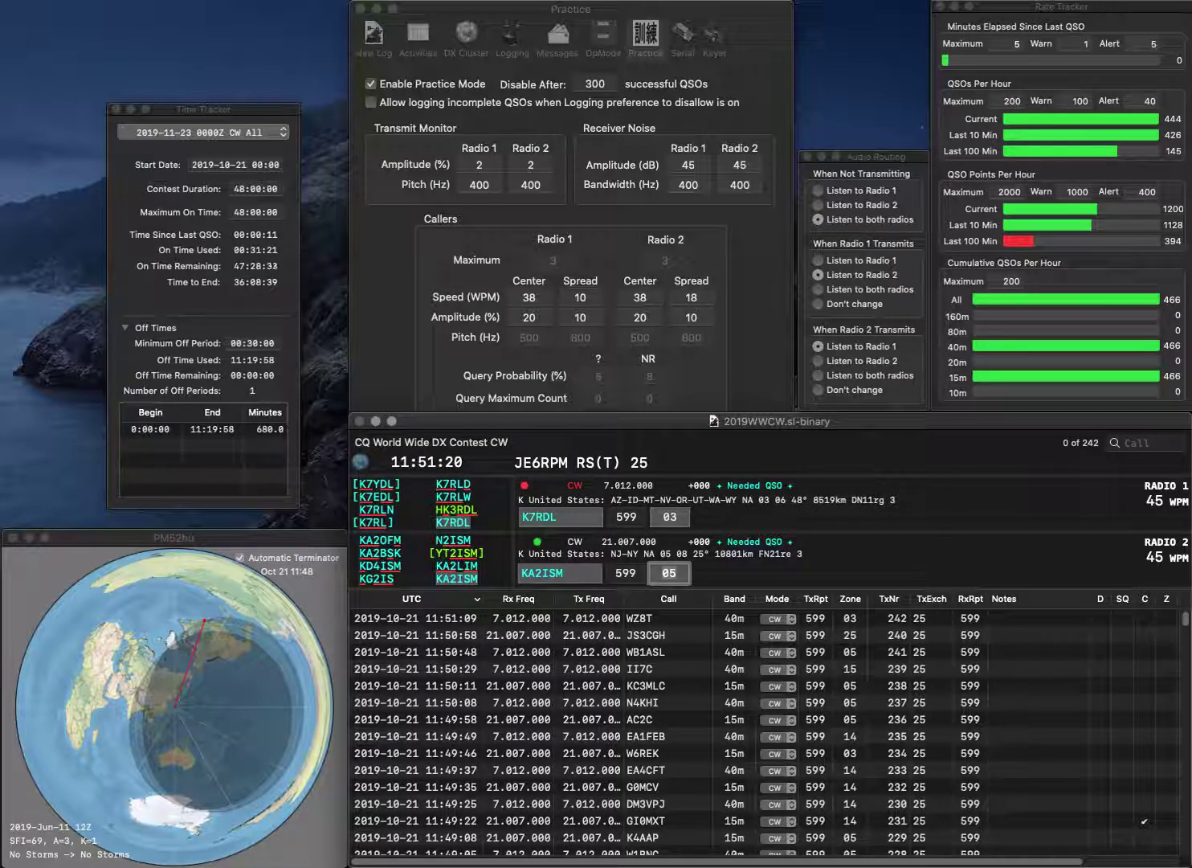
key(Return)
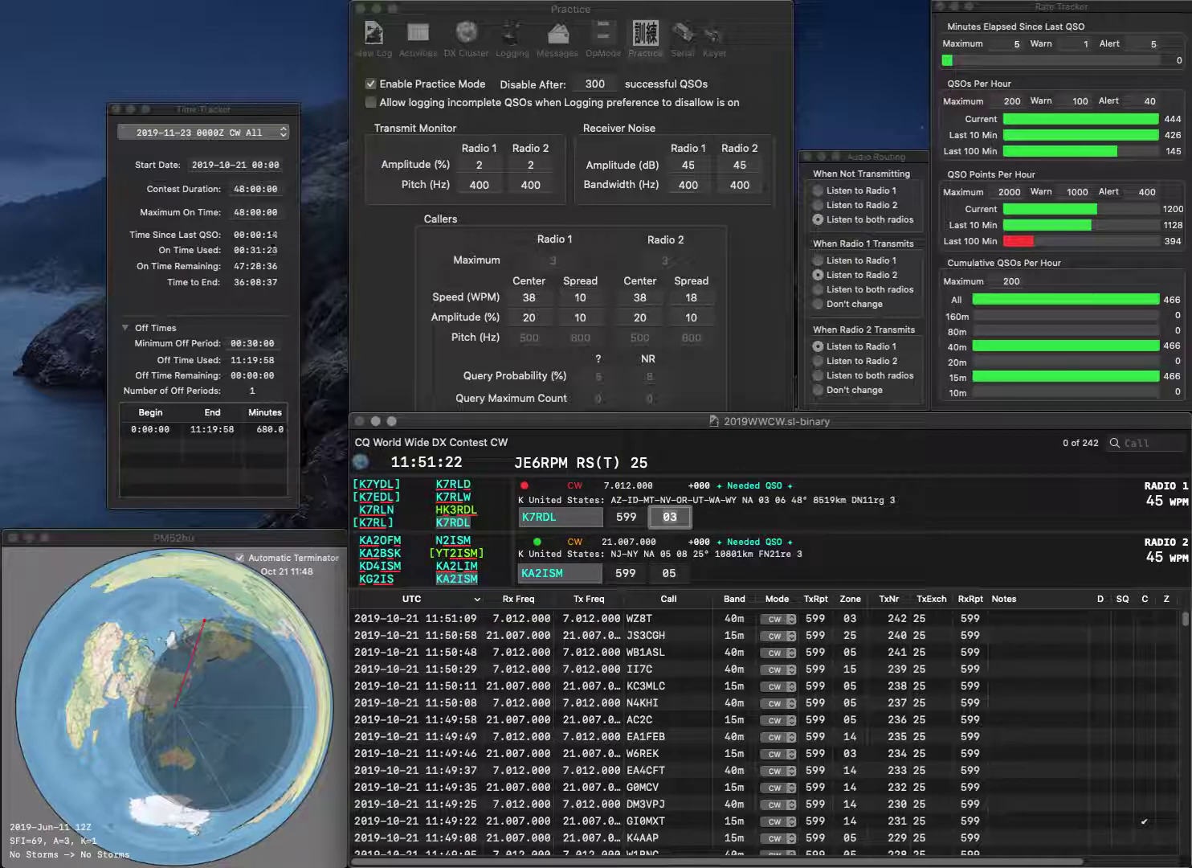
key(Return)
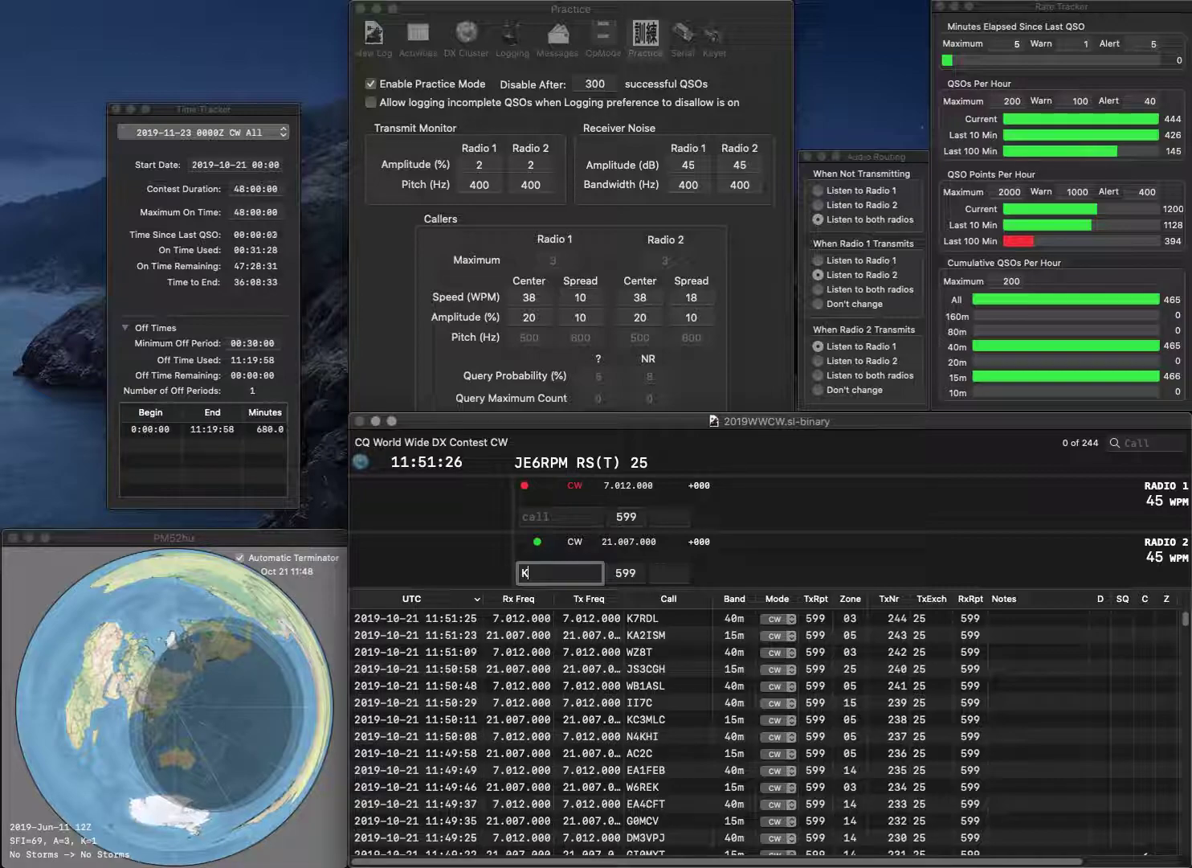
Enter K9QVH on Radio 2, correct it to K9QVB and send it
text(K9QVH)
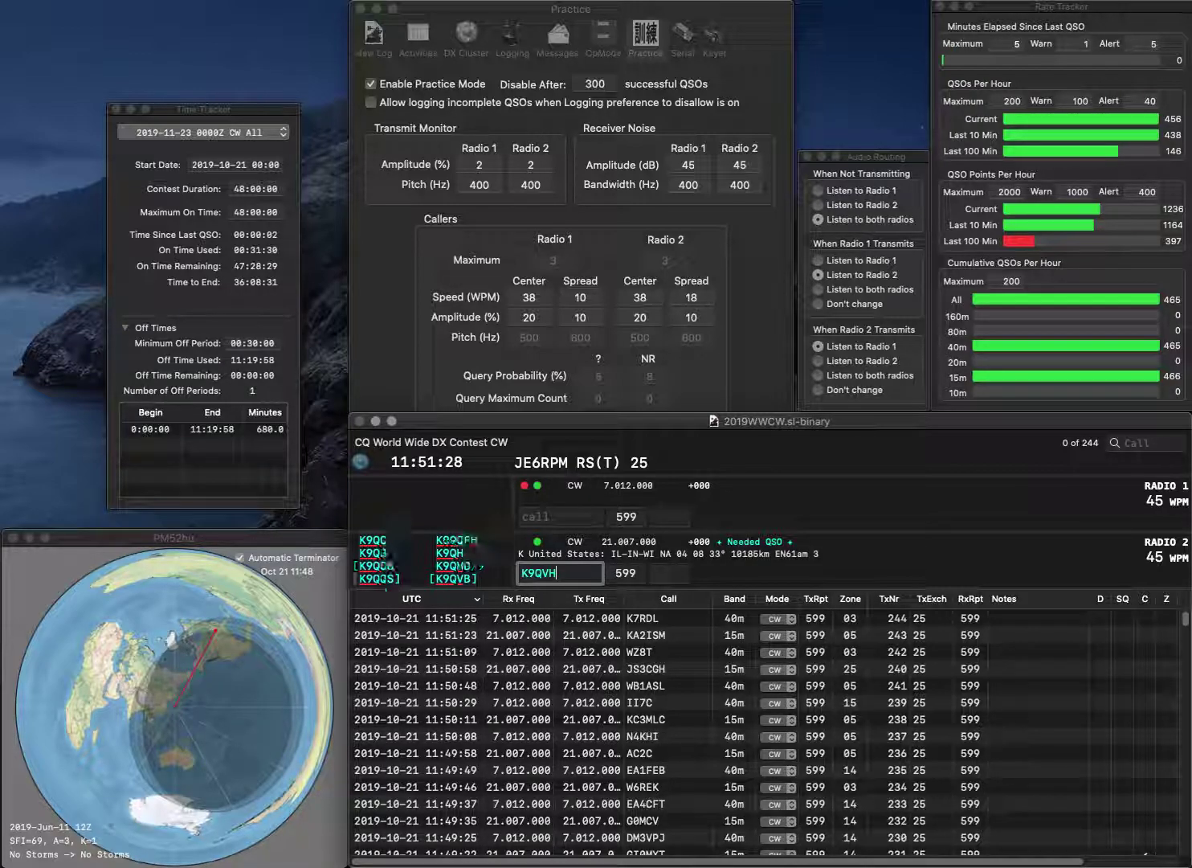
key(BackSpace)
text(B)
key(Return)
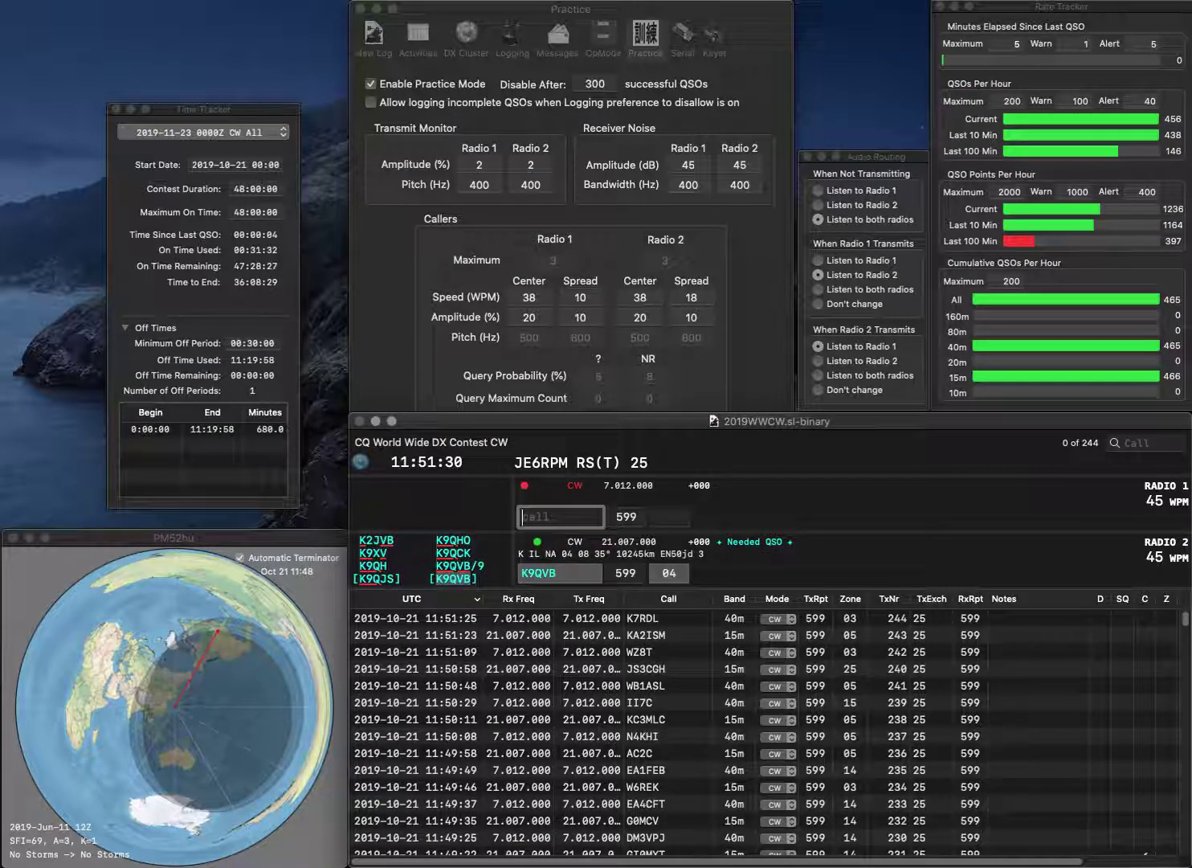
Enter SV2DFK as the Radio 1 call and send it
text(SV)
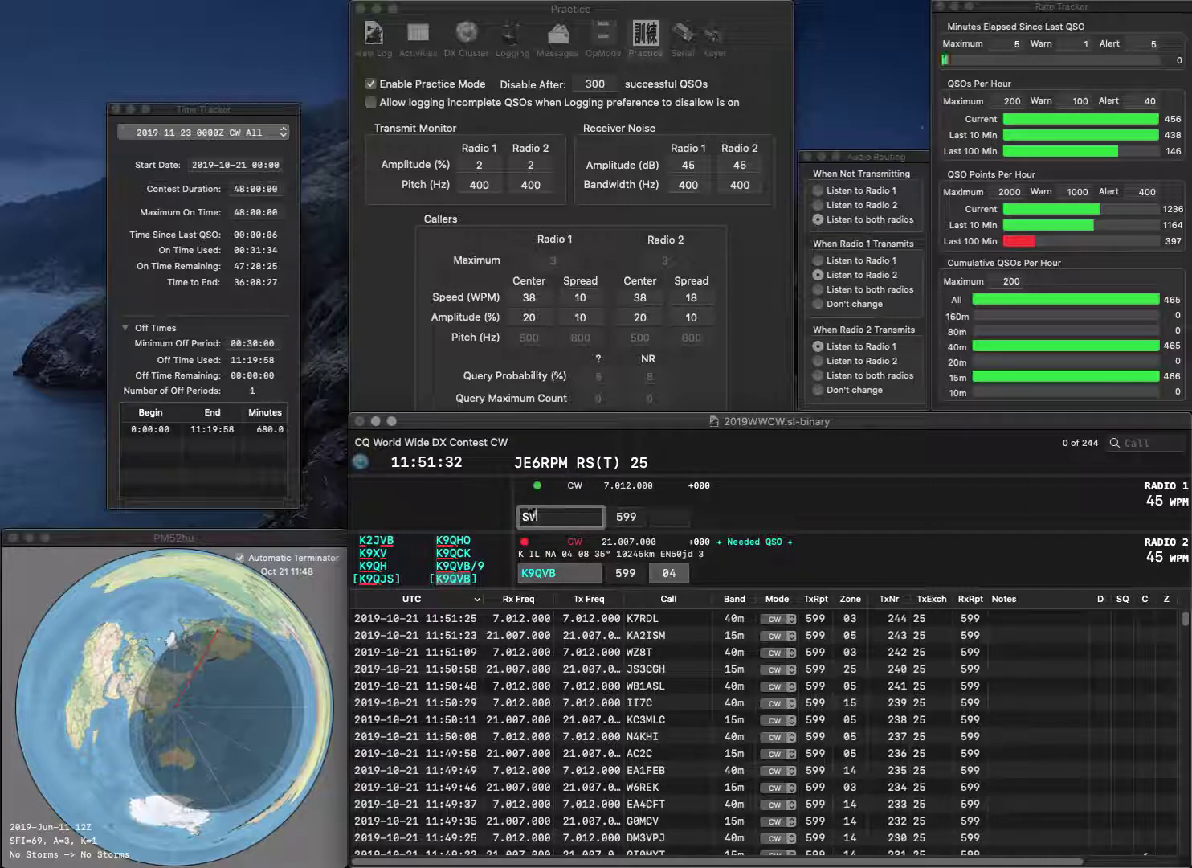
text(2DFK)
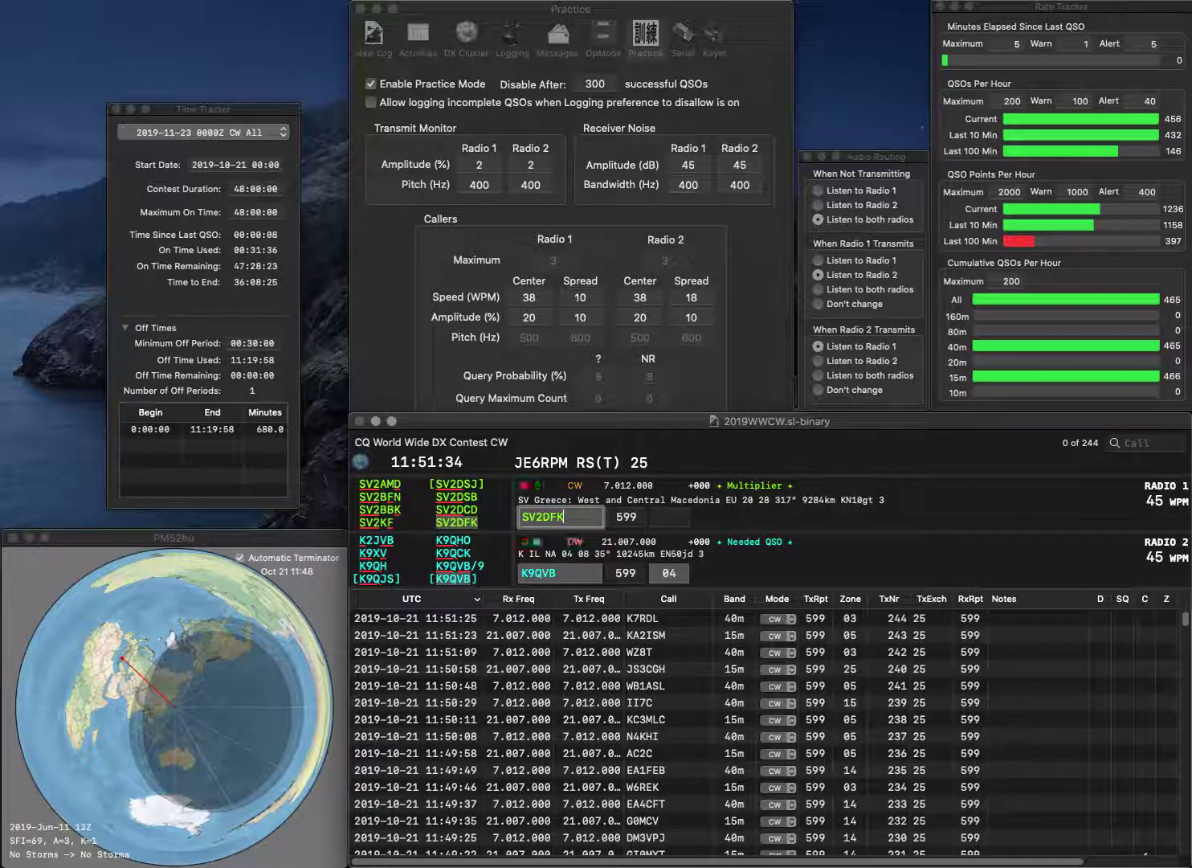
key(Return)
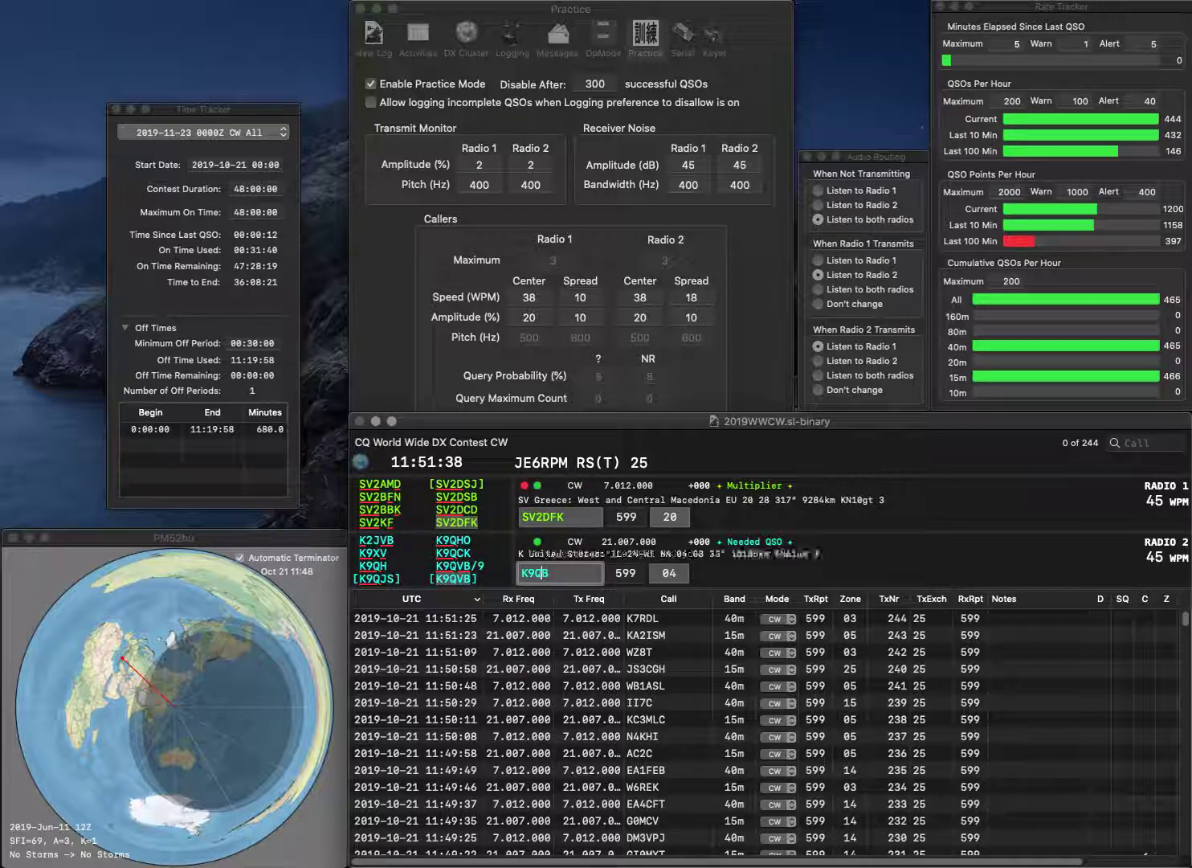
key(BackSpace)
key(BackSpace)
text(HO)
key(Return)
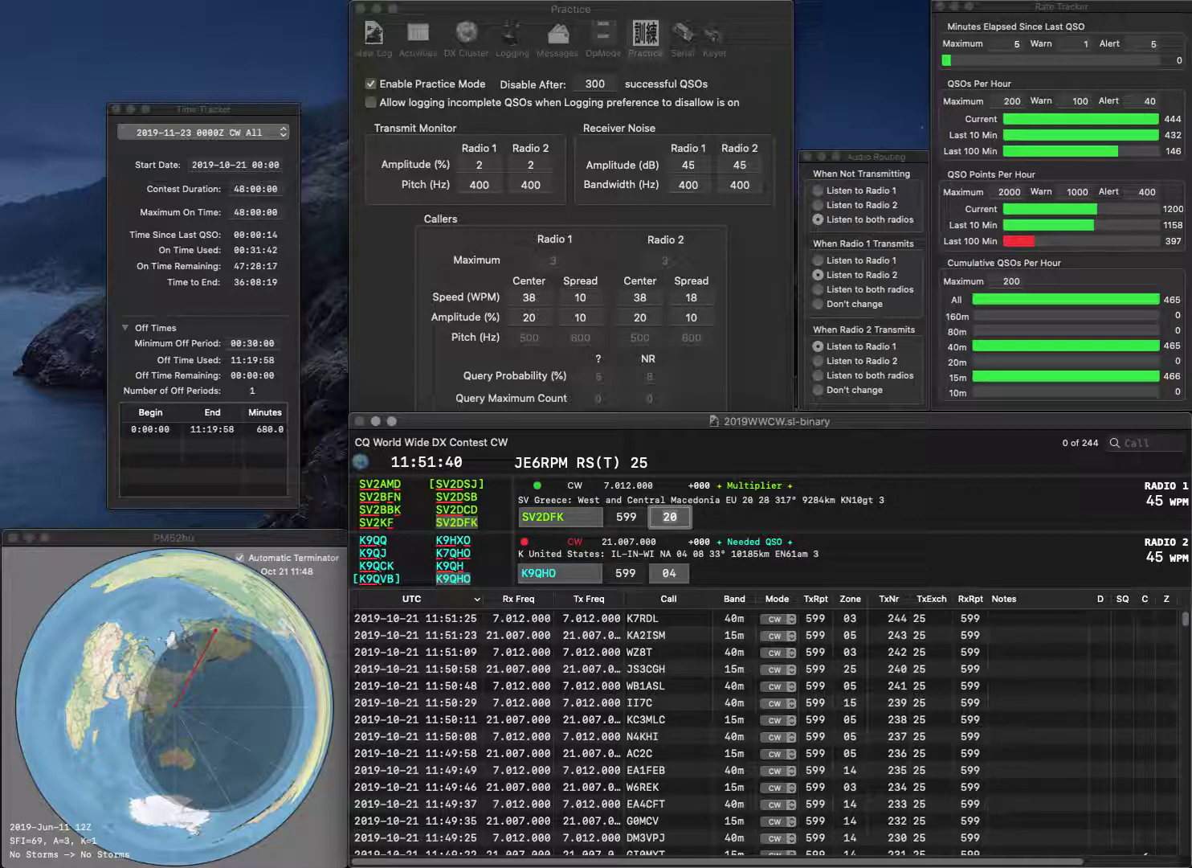
key(Return)
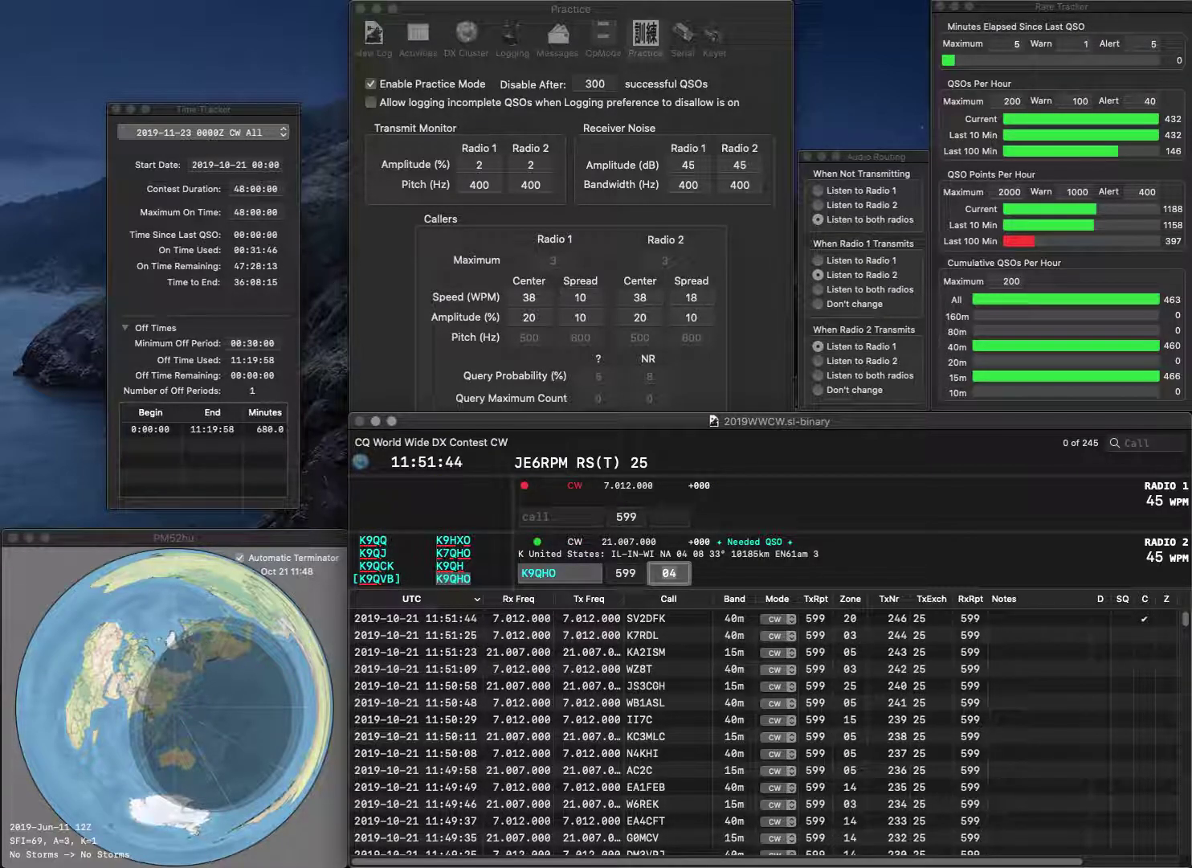
Log K9QHO on Radio 2 with zone 04, and enter and send the partial call CGW on Radio 1
key(Return)
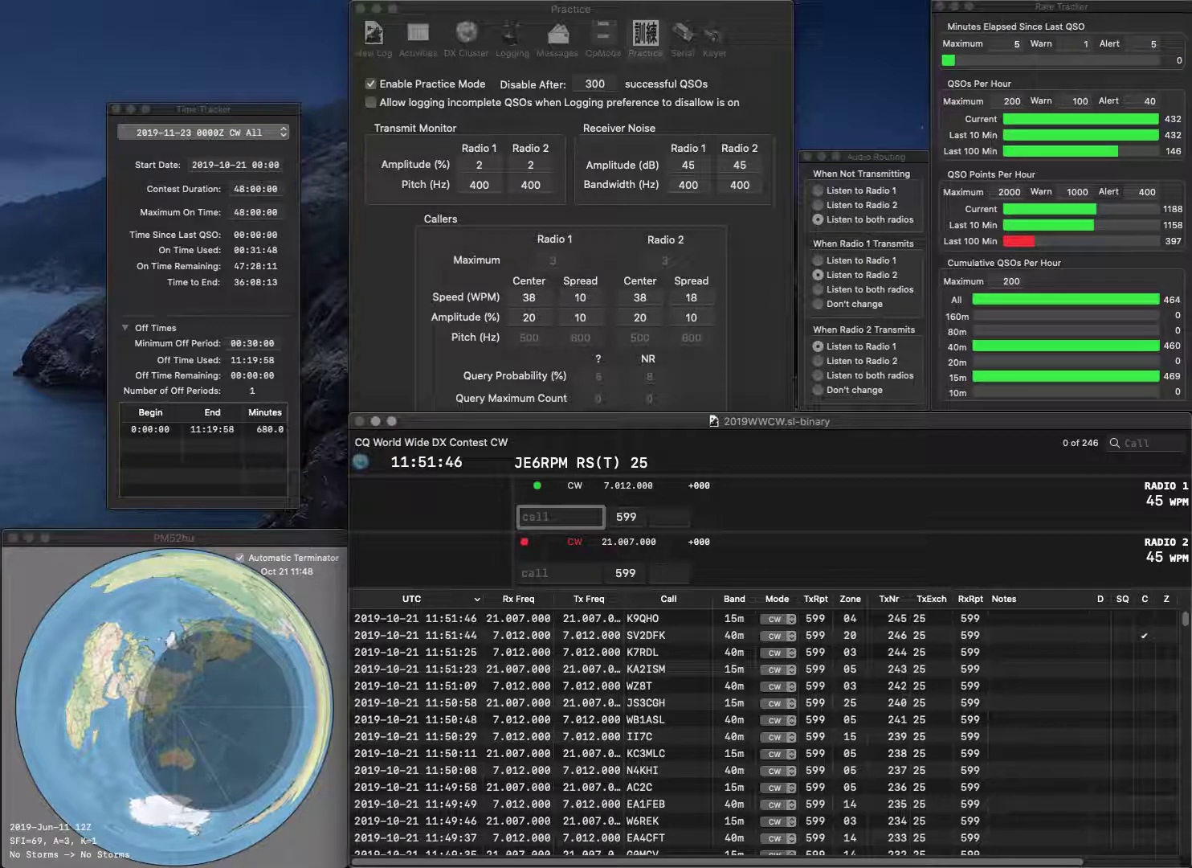
text(C)
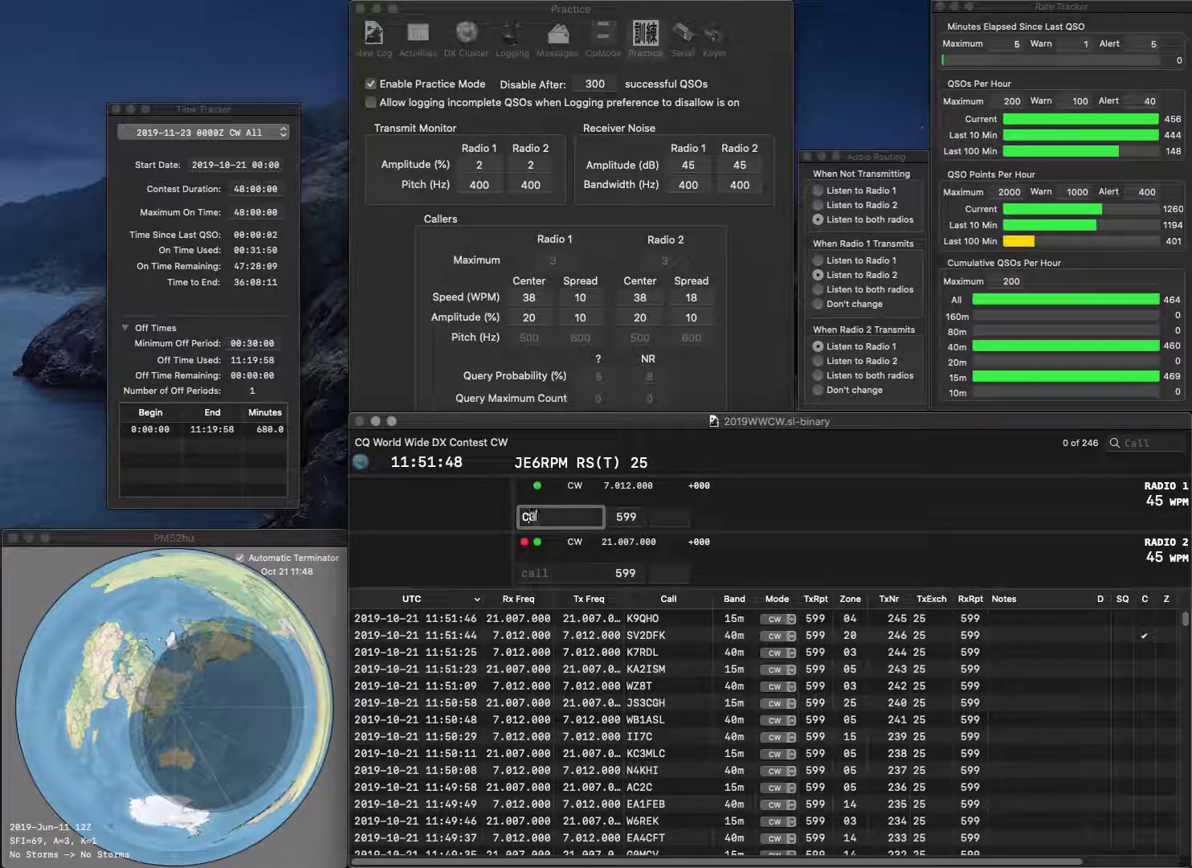
text(GW)
key(Return)
Enter the partial call 8FBU on Radio 2 and send it
text(8FB)
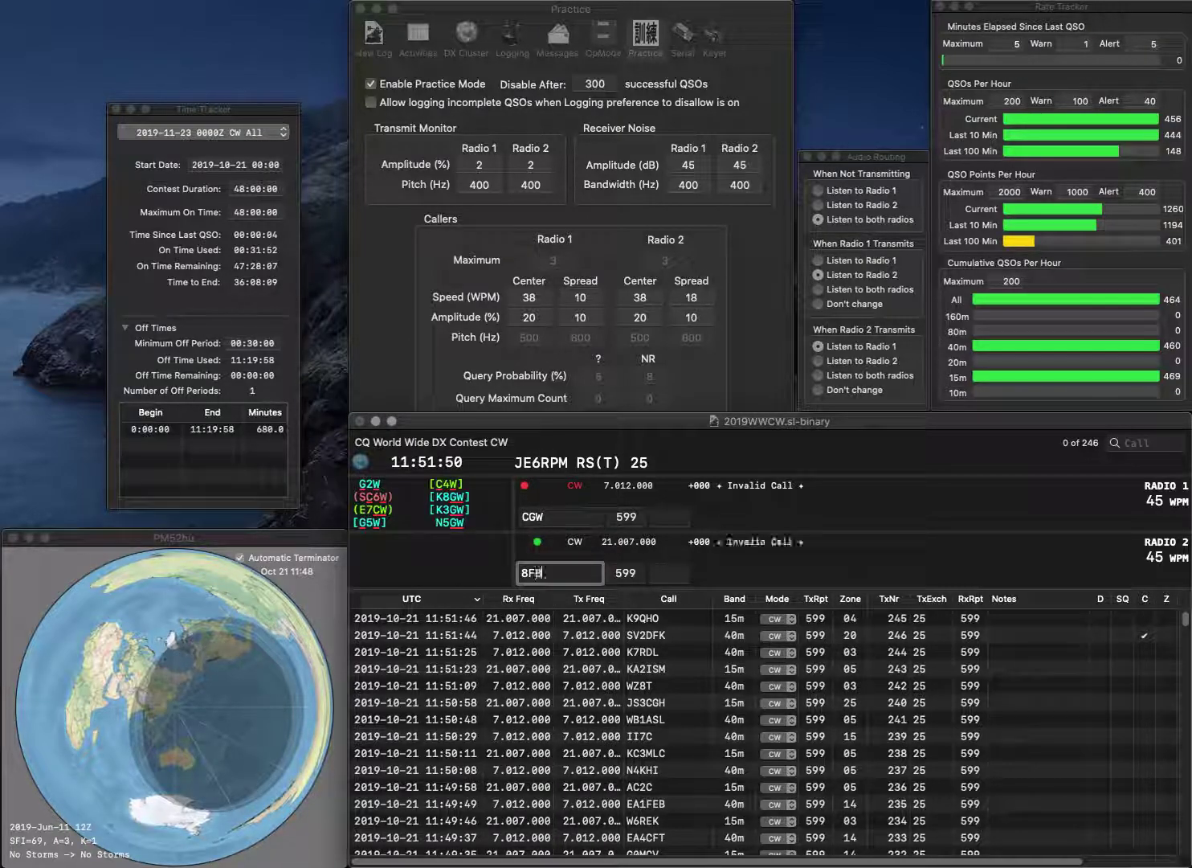
text(U)
key(Return)
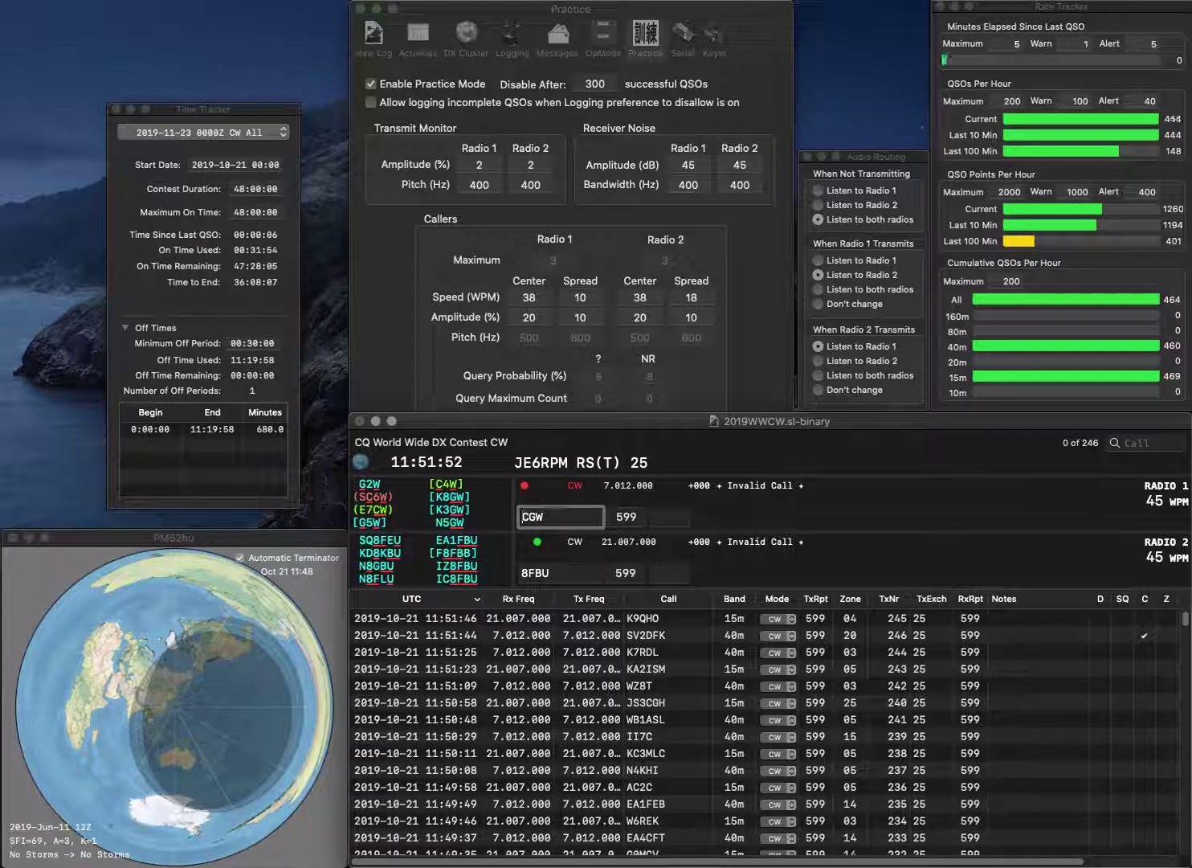
key(Return)
key(Return)
text(IZ4)
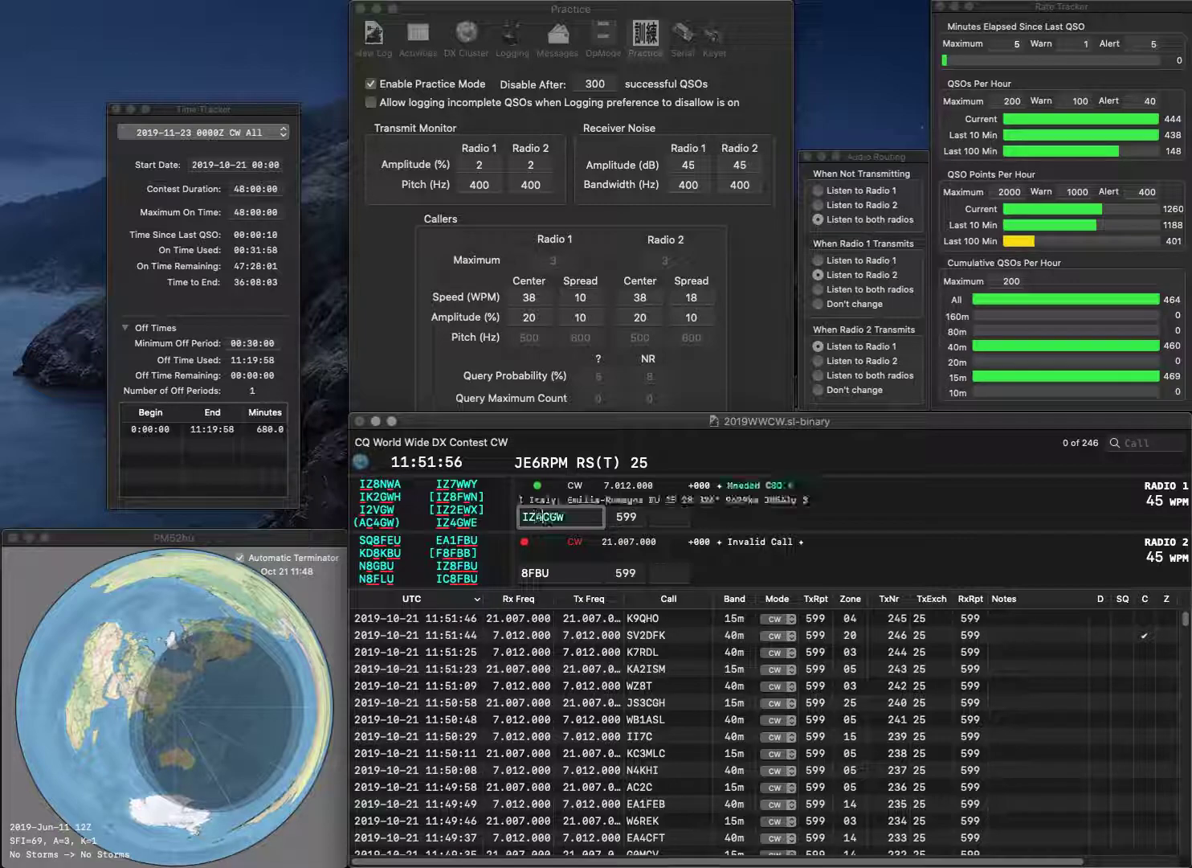
key(Delete)
key(Delete)
text(CO)
key(Return)
Complete the Radio 2 call as IC8FBU and send it, and log IZ4COW on Radio 1 with zone 15
text(IC)
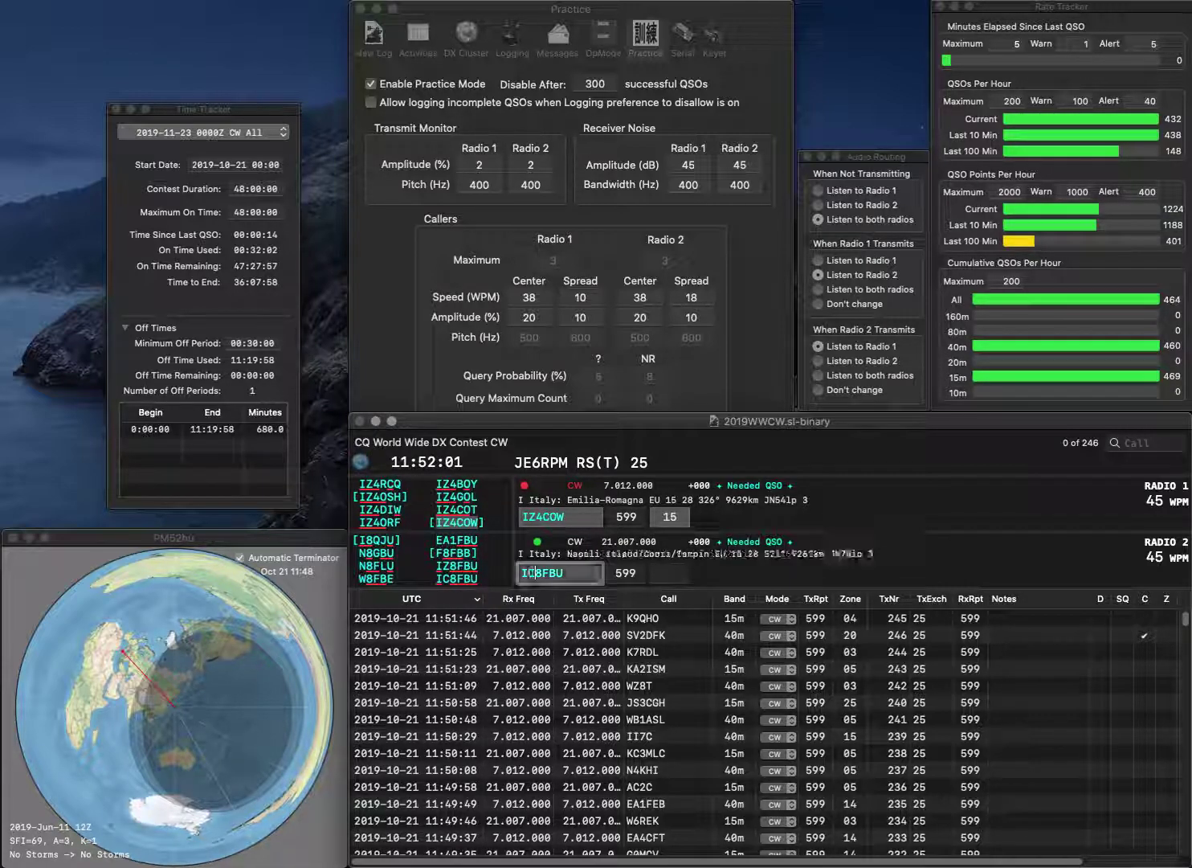
key(Return)
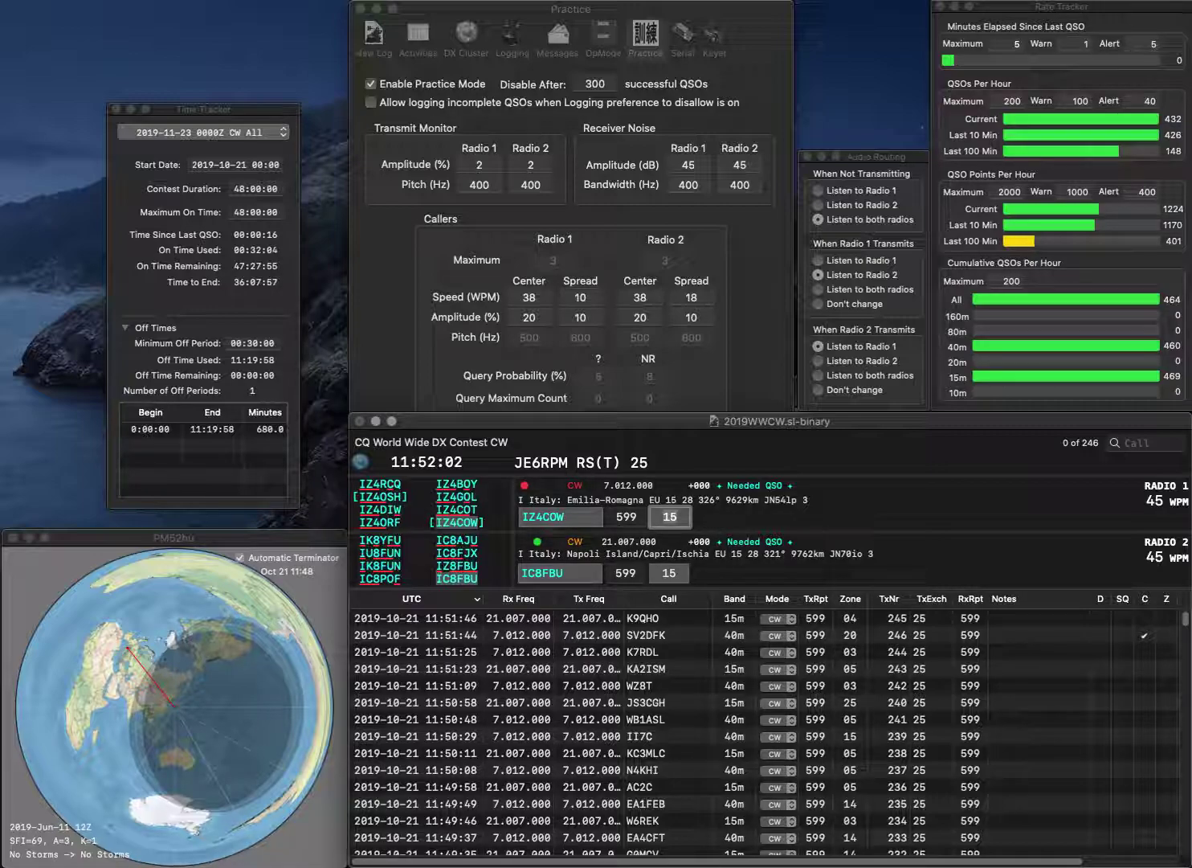
key(Tab)
key(Tab)
key(Return)
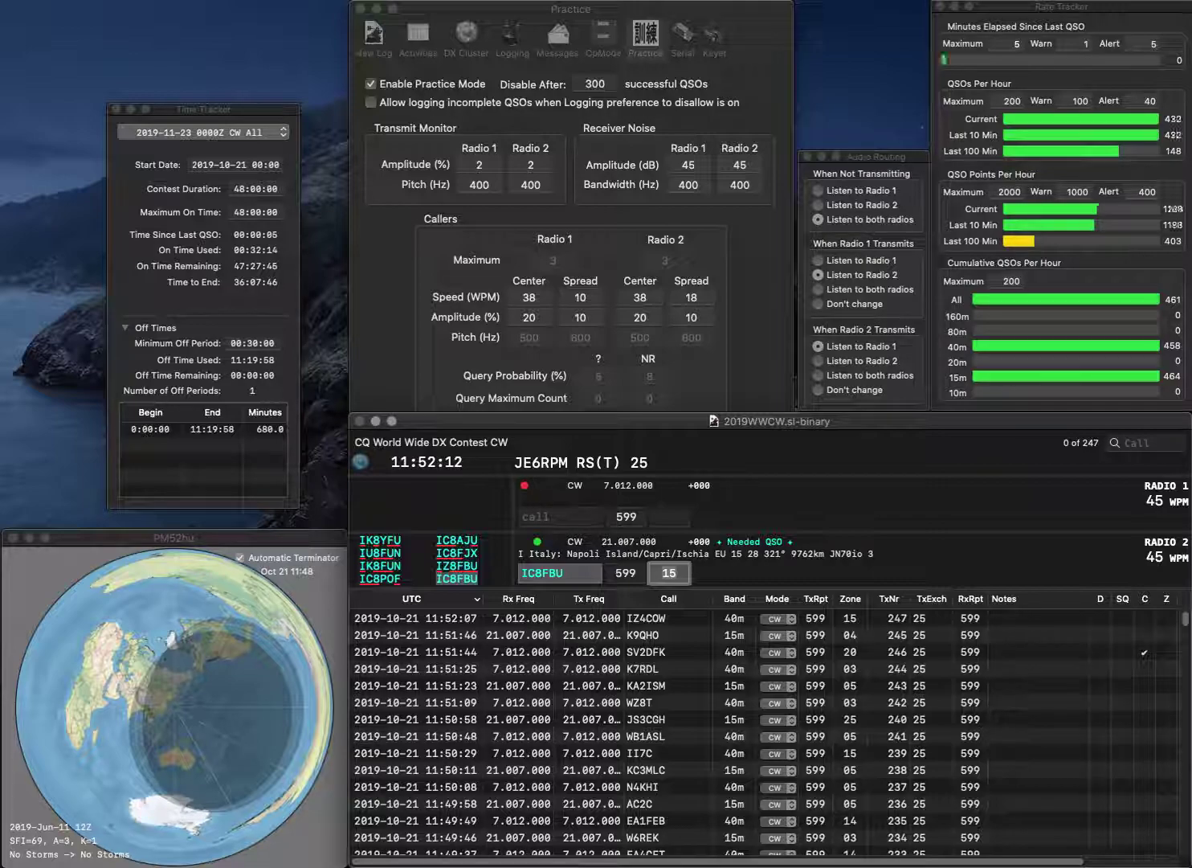
key(space)
key(Left)
key(Right)
key(Right)
key(BackSpace)
text(Z)
key(F1)
key(Return)
Enter and send W1RZ on Radio 1, and log IZ8FBU on Radio 2 with zone 15
text(W1)
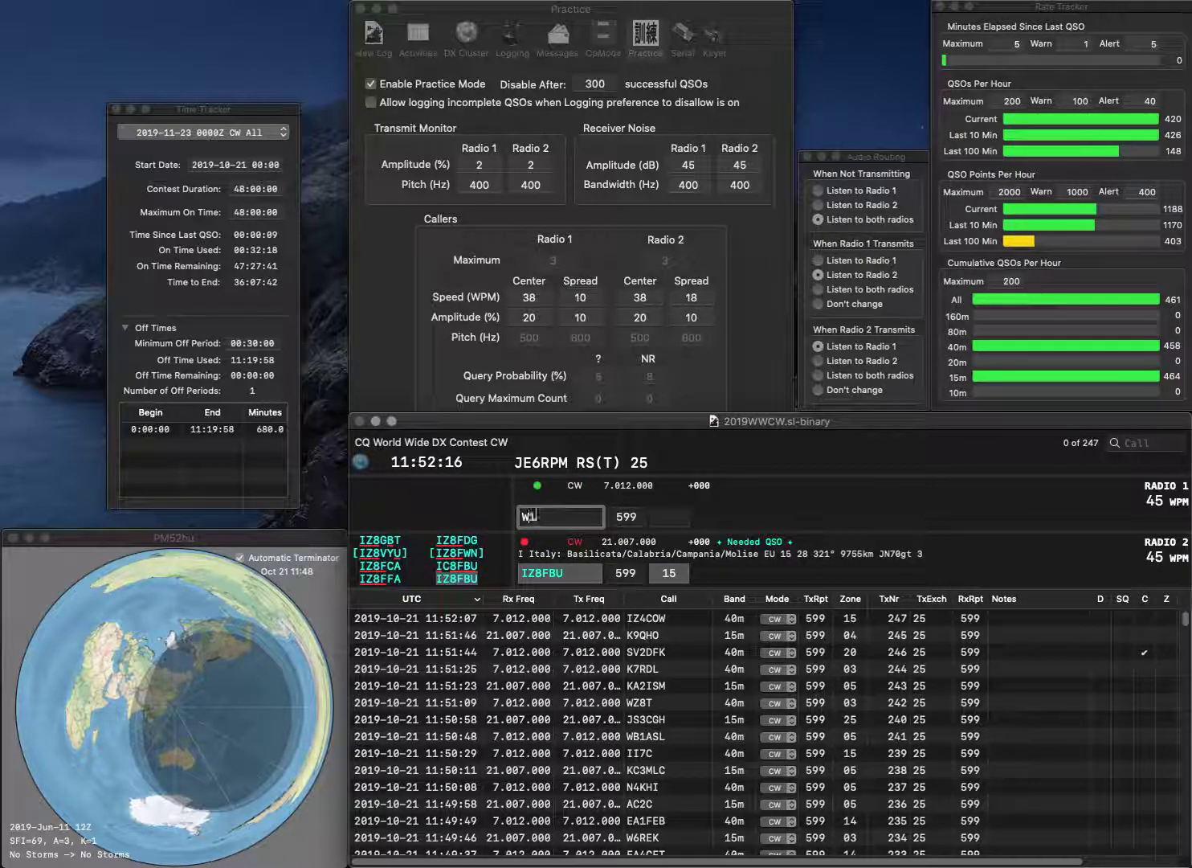
text(RZ)
key(Return)
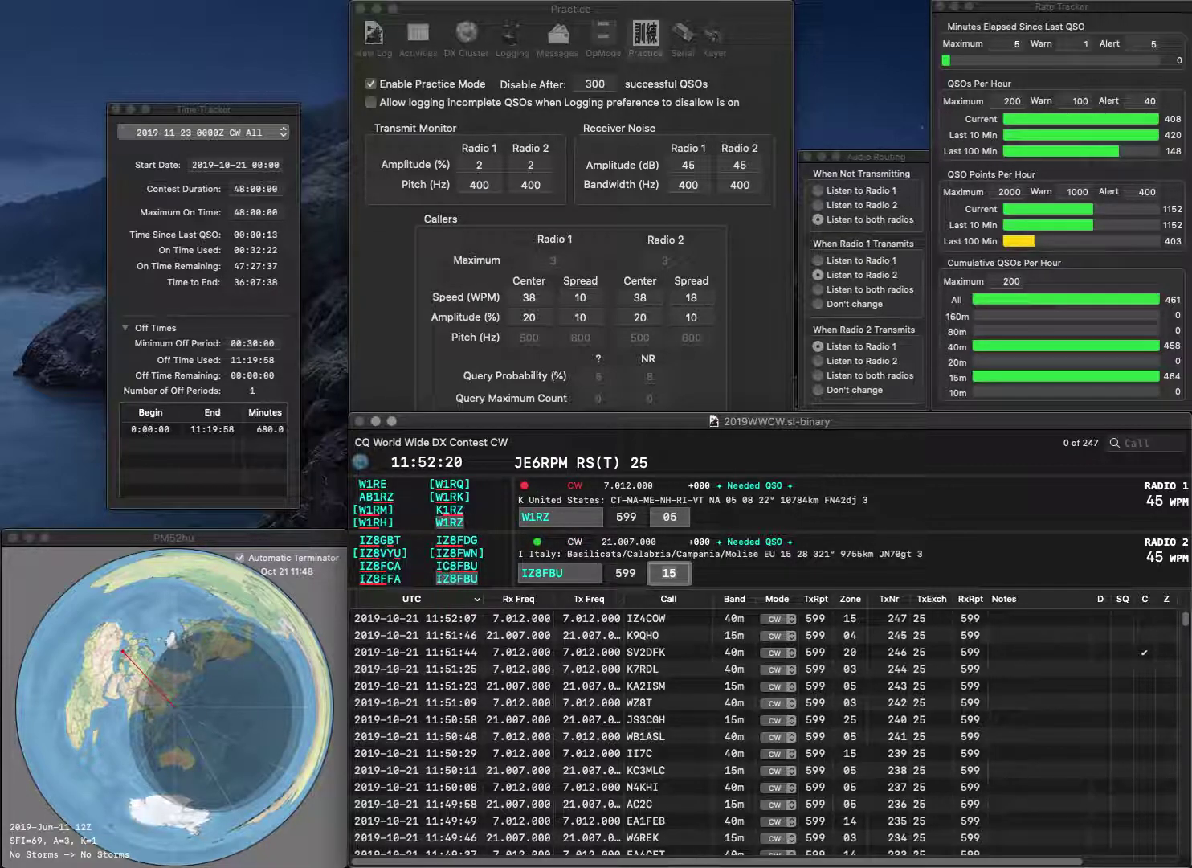
key(Return)
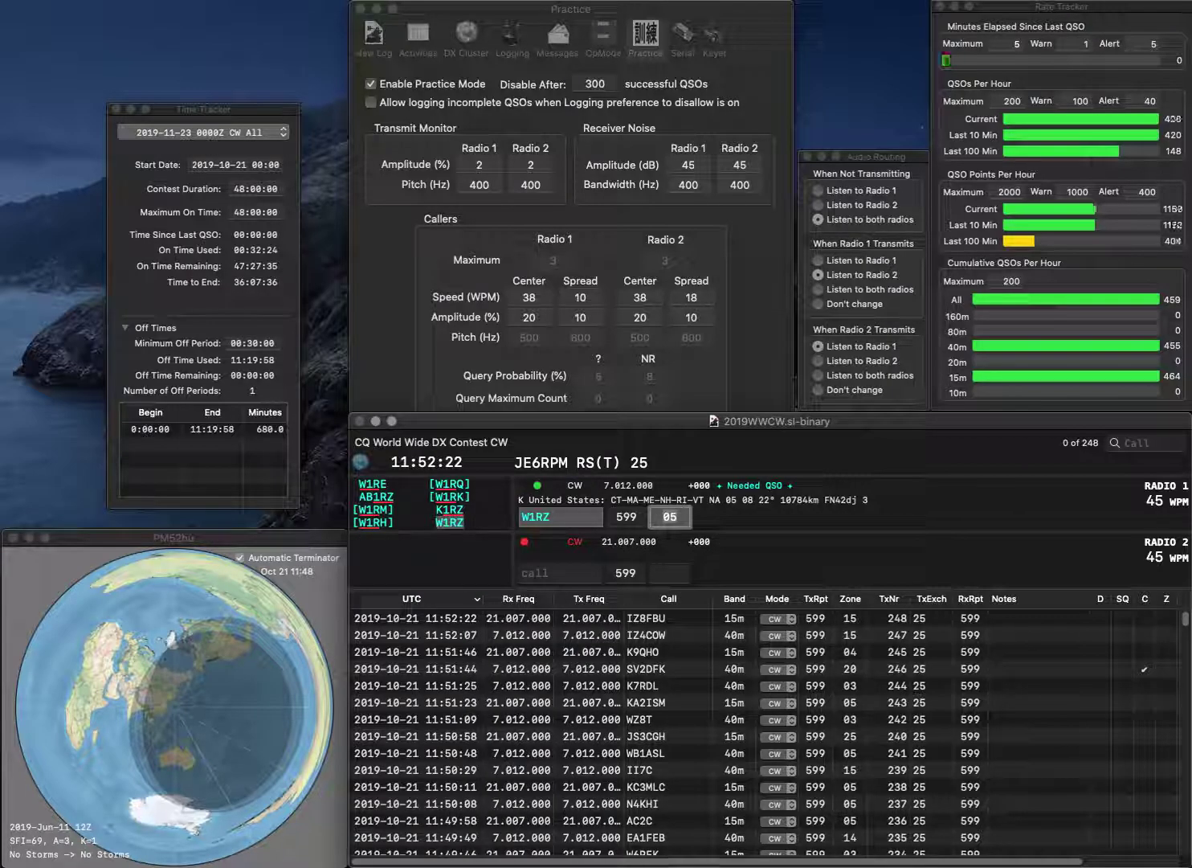
Log W1RZ on Radio 1 with zone 05, and enter and send UA6LUQ on Radio 2
key(Return)
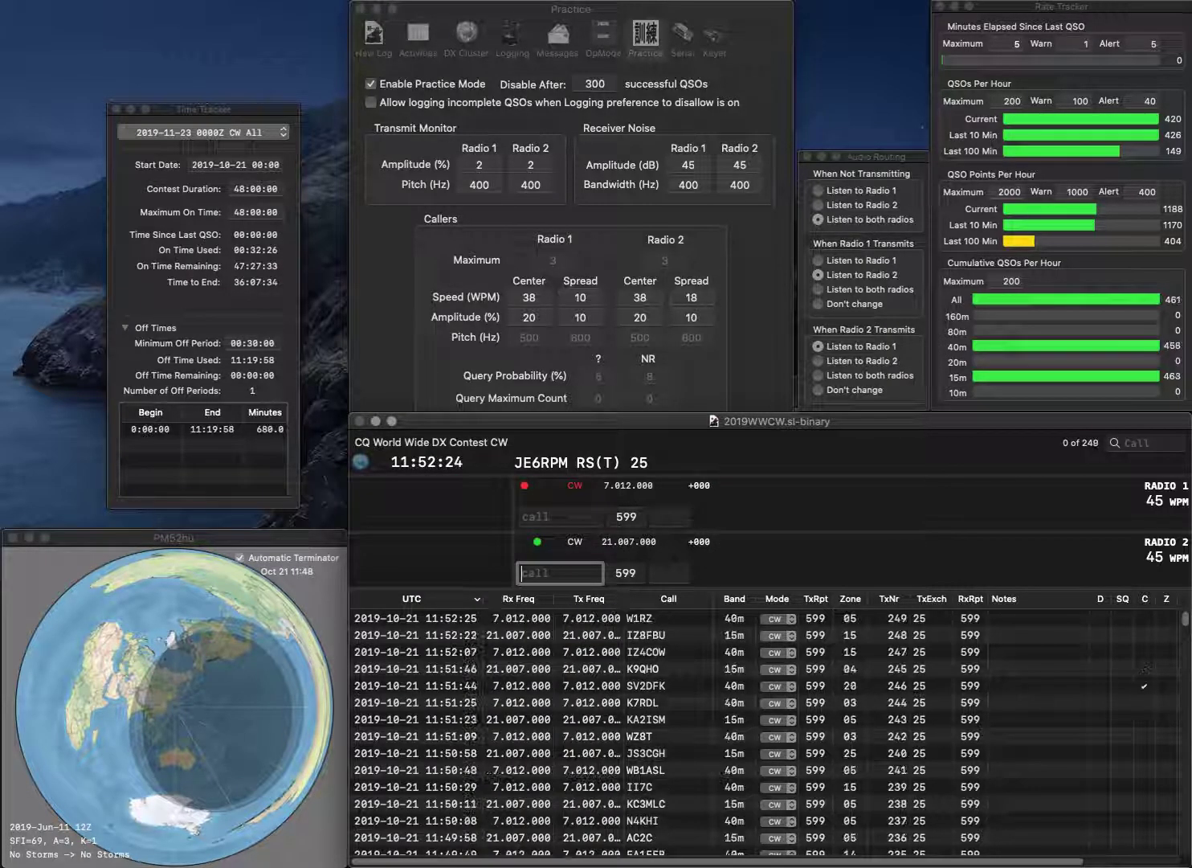
text(UA6LUQ)
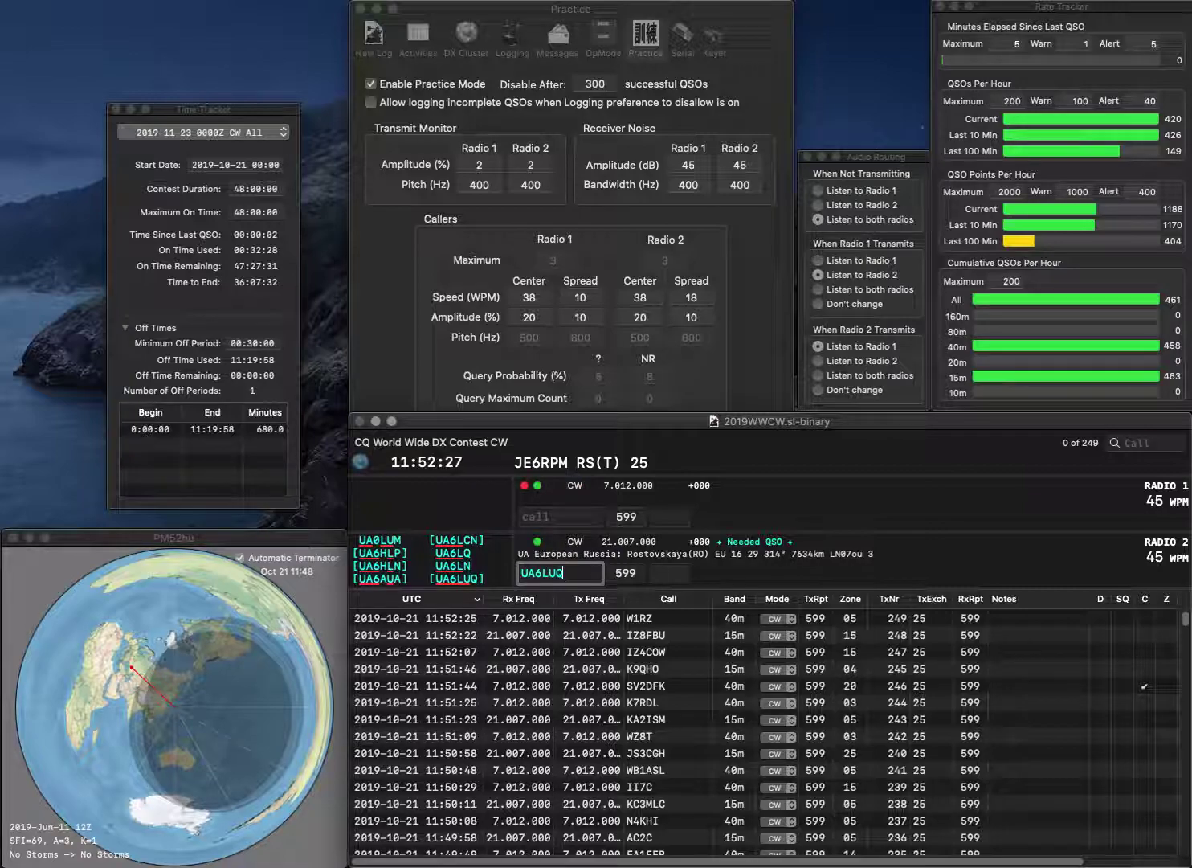
key(Return)
Enter and send W4VUK on Radio 1, and log UA6LUQ on Radio 2 with zone 16
text(W4)
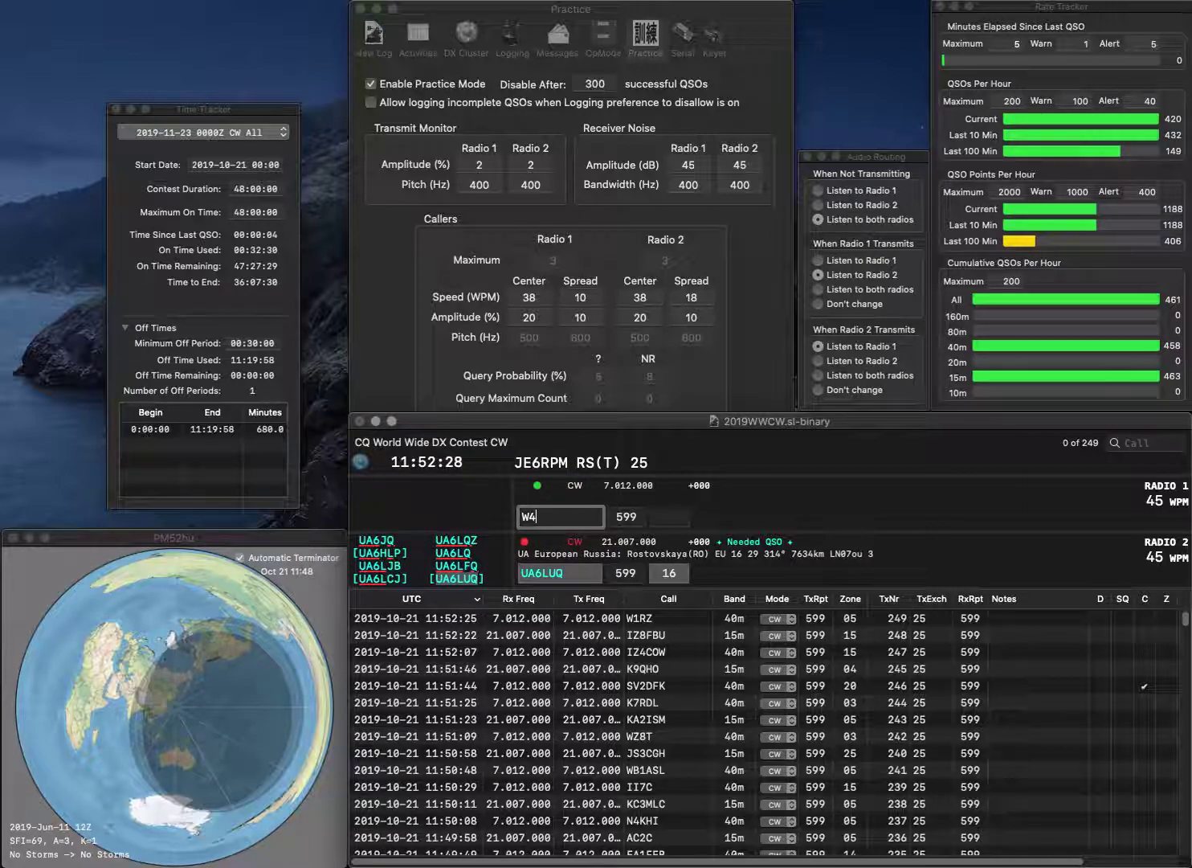
text(VUK)
key(Return)
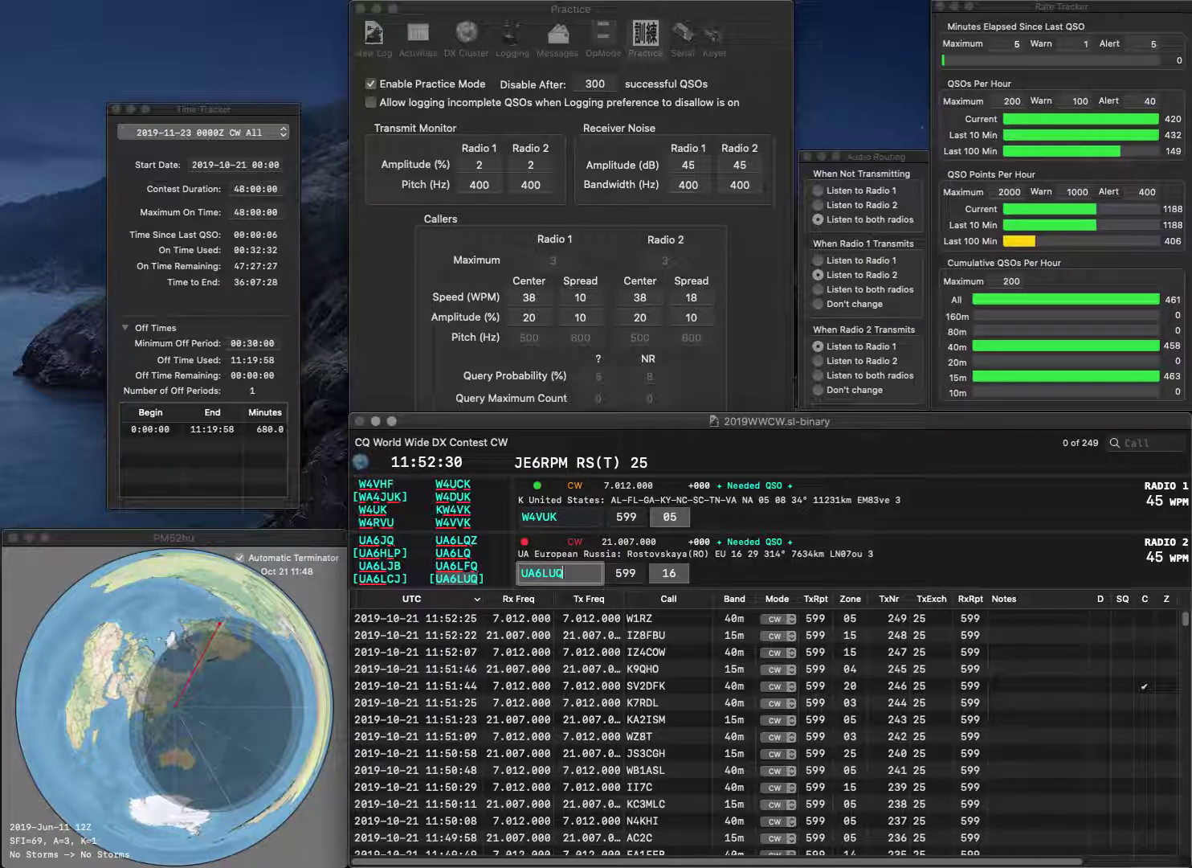
key(Return)
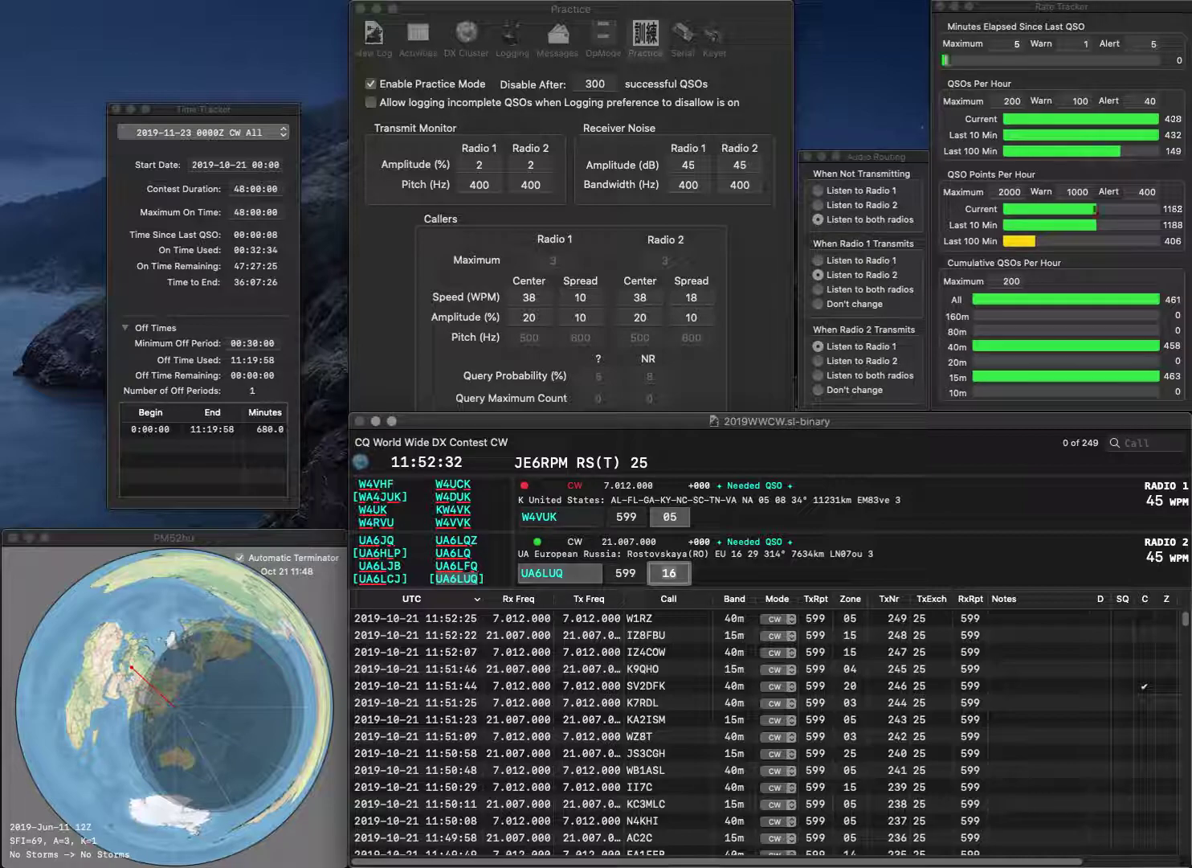
key(Return)
key(space)
key(BackSpace)
key(BackSpace)
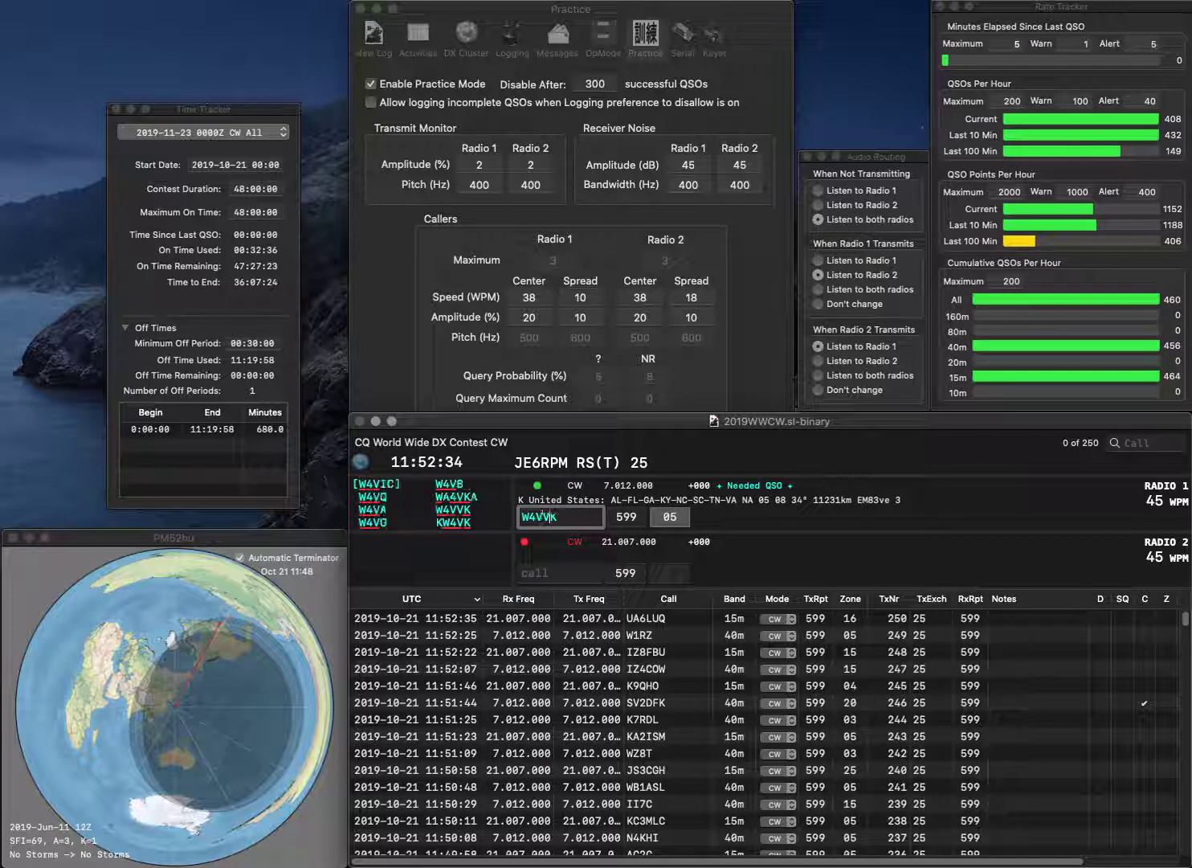
text(VK)
key(space)
click(523, 572)
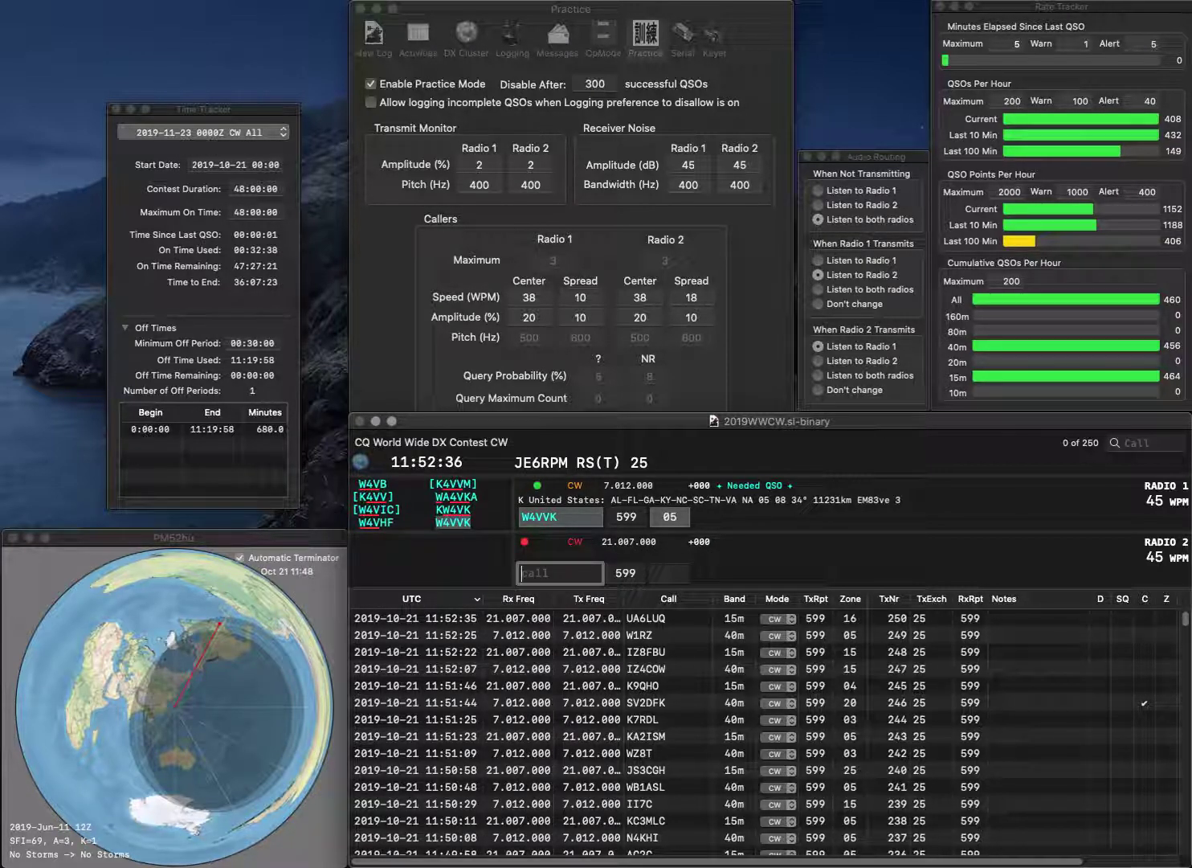
Enter and send JA1NEJ on Radio 2, and log W4VVK on Radio 1 with zone 05
text(JA)
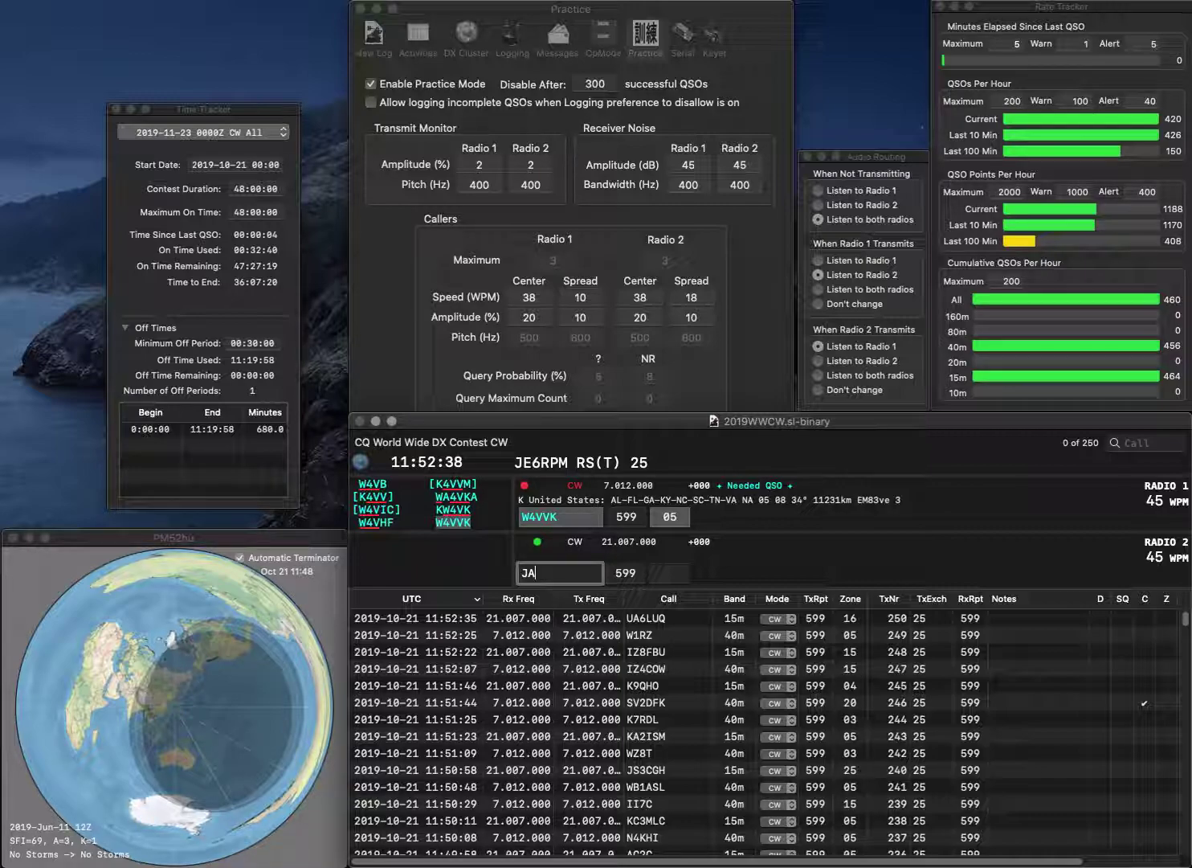
text(1NEJ)
key(Return)
key(space)
click(539, 516)
key(Return)
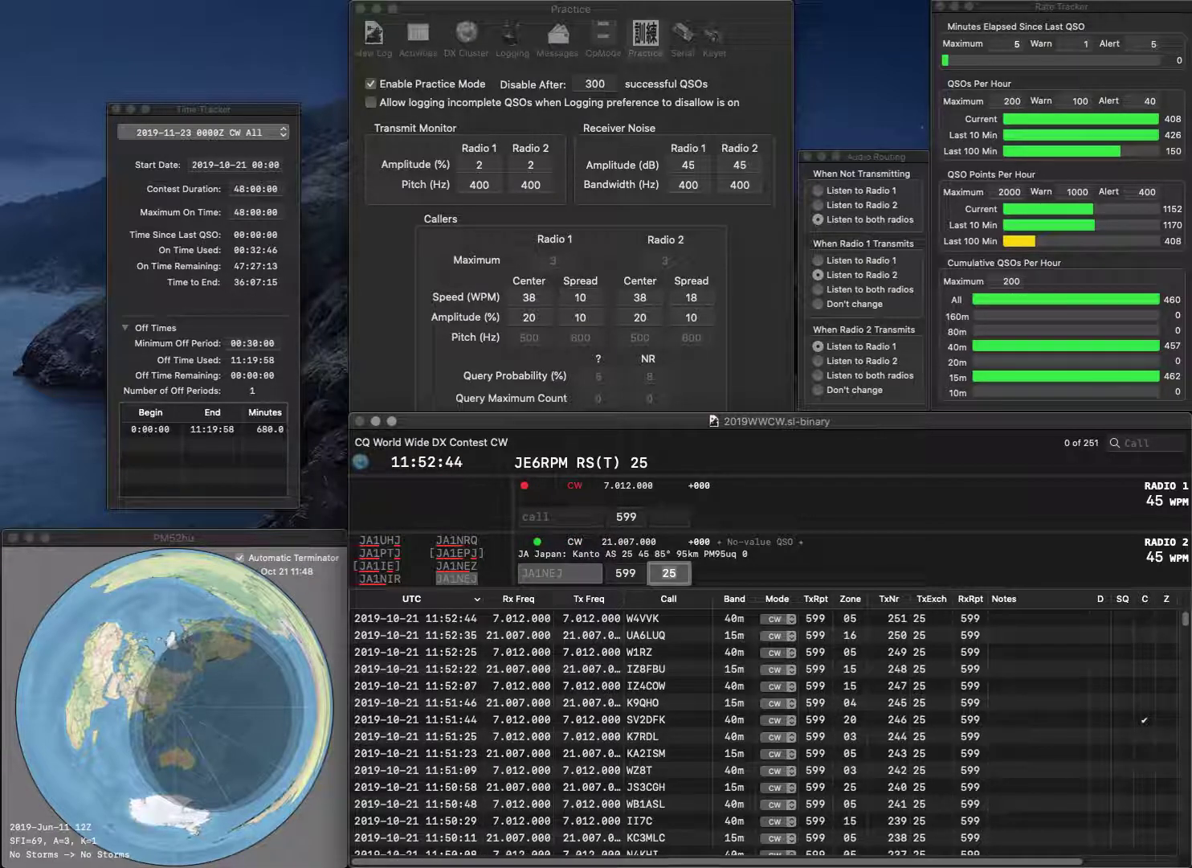
key(Return)
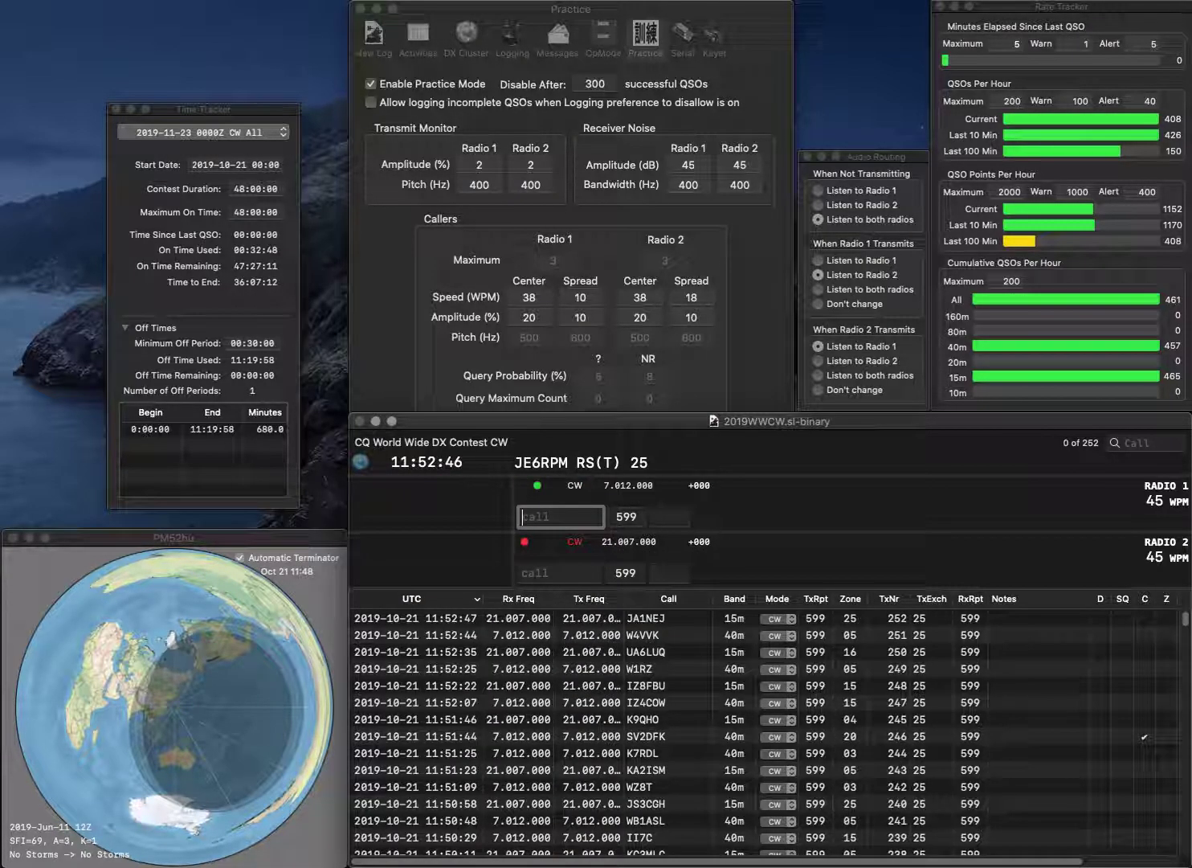
text(N9O)
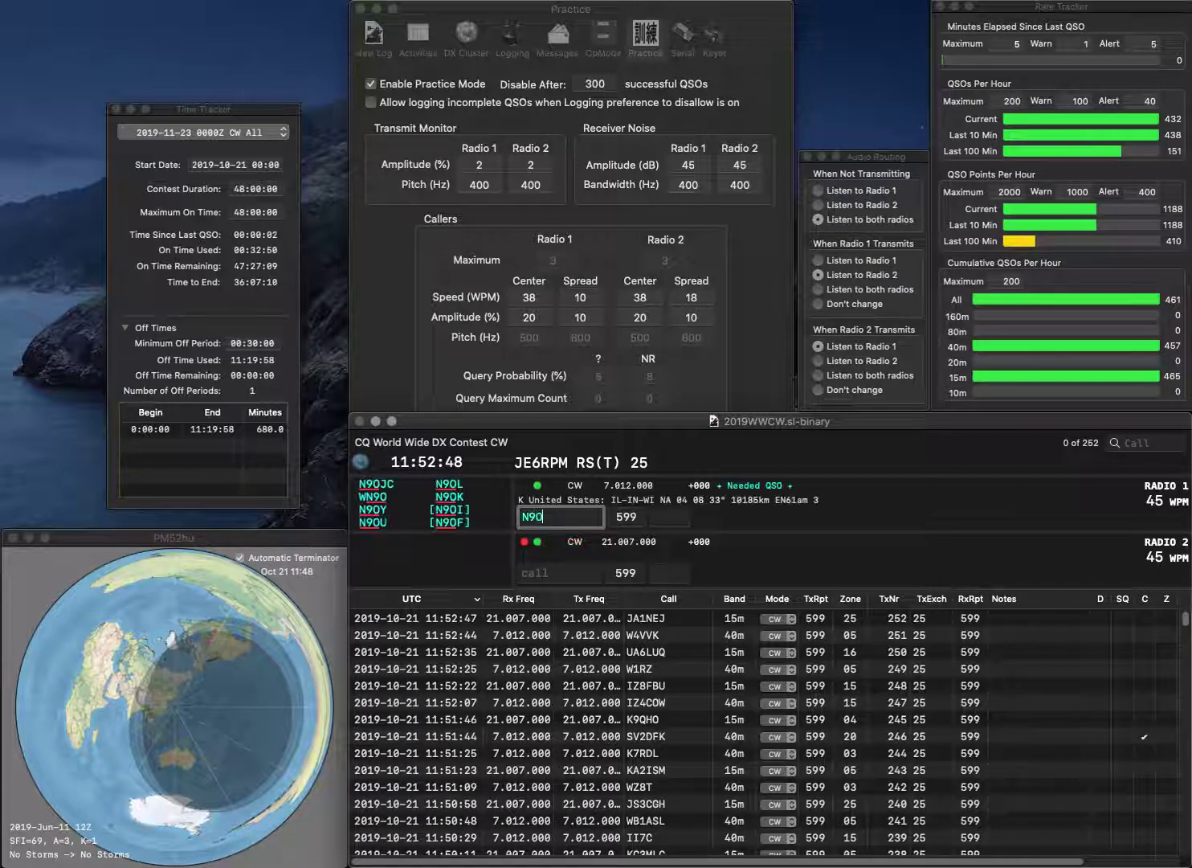
text(Y)
key(Return)
text(RGK4)
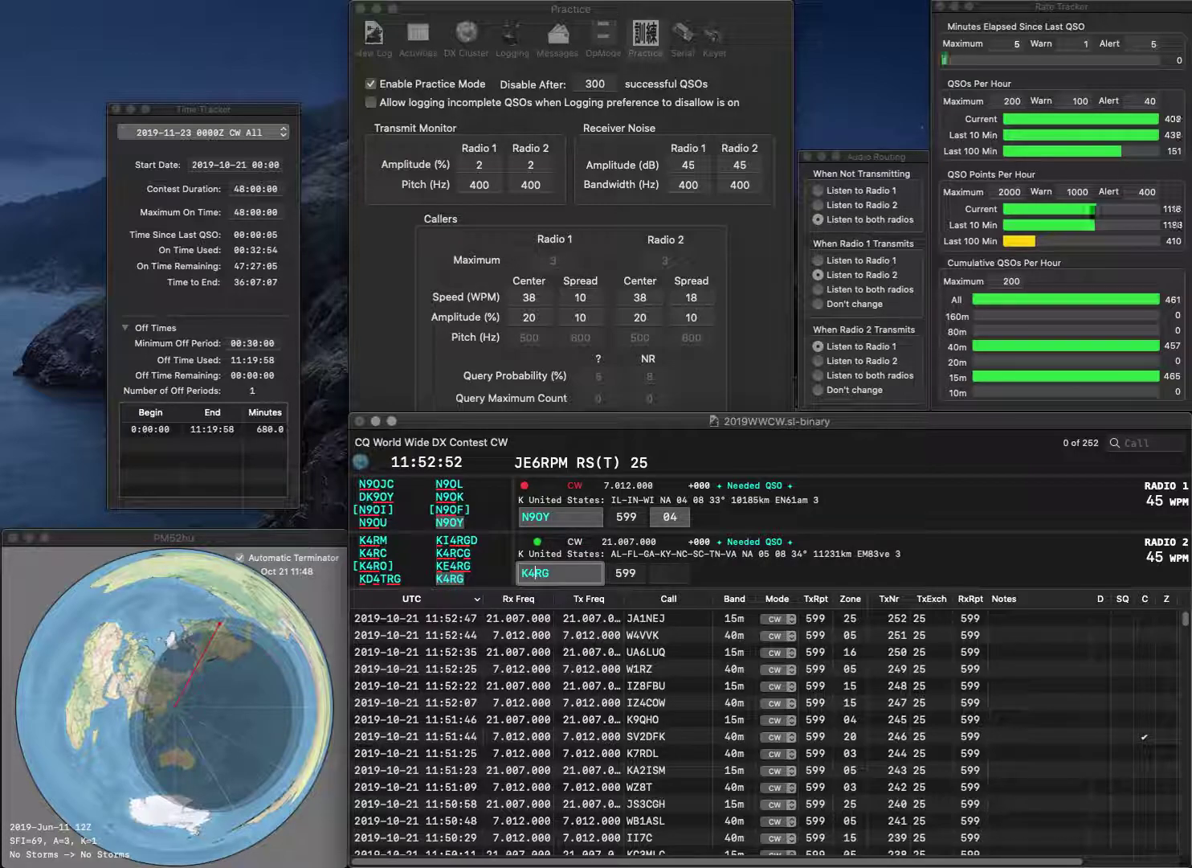
key(Return)
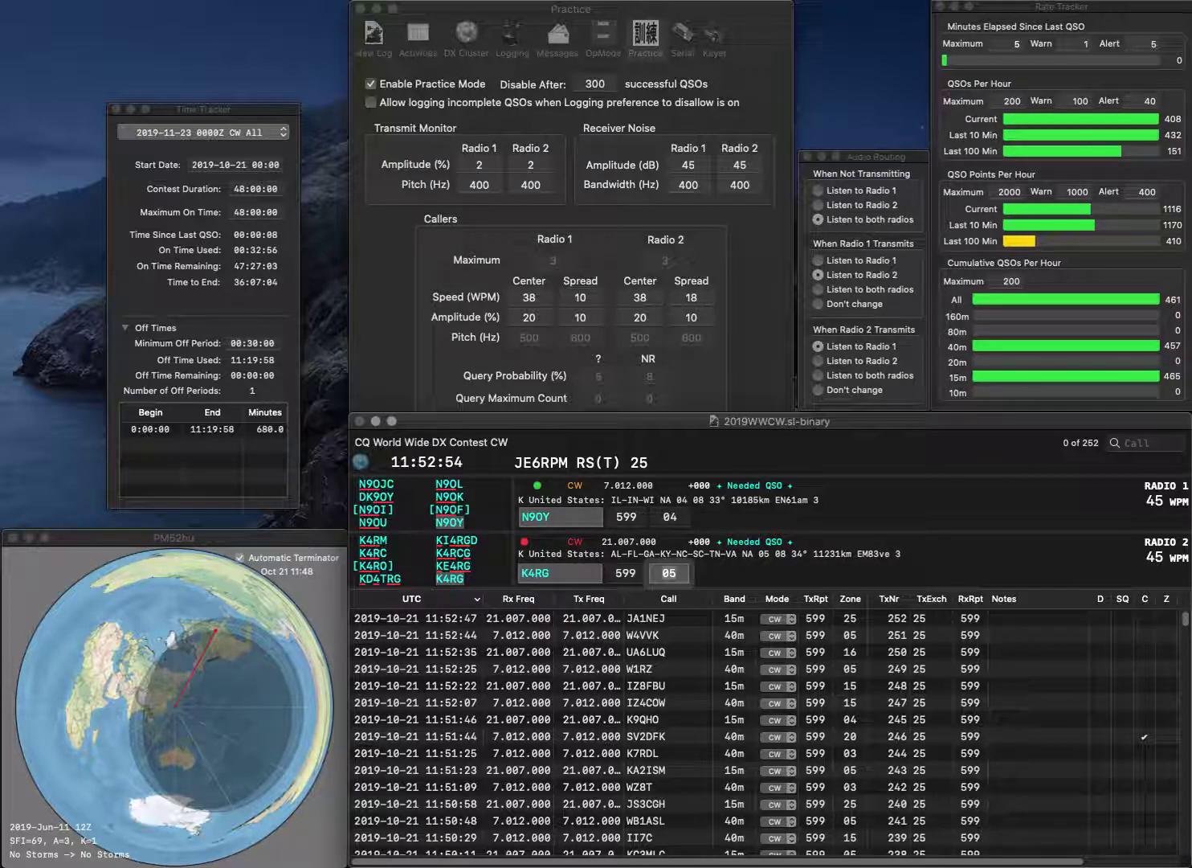
key(Return)
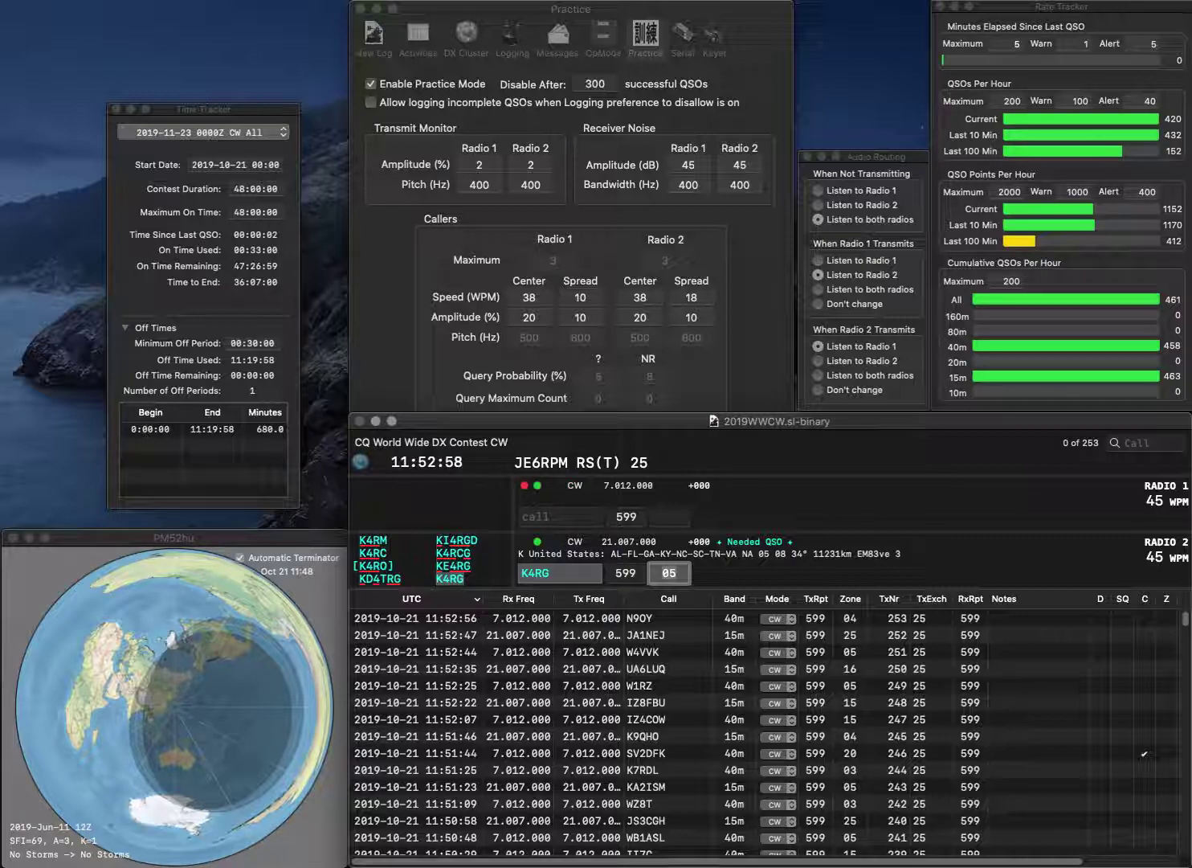
key(Tab)
text(E)
key(Return)
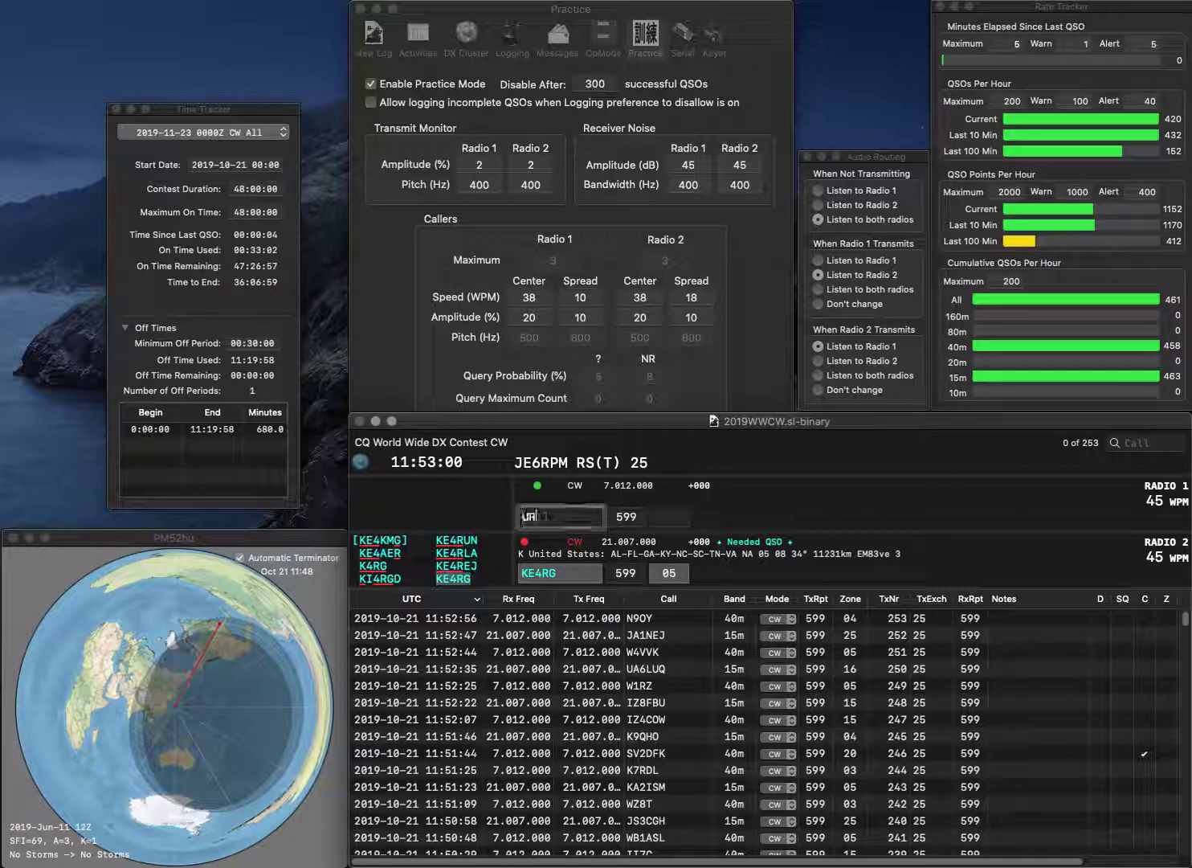
text(URE)
text(N8)
key(Return)
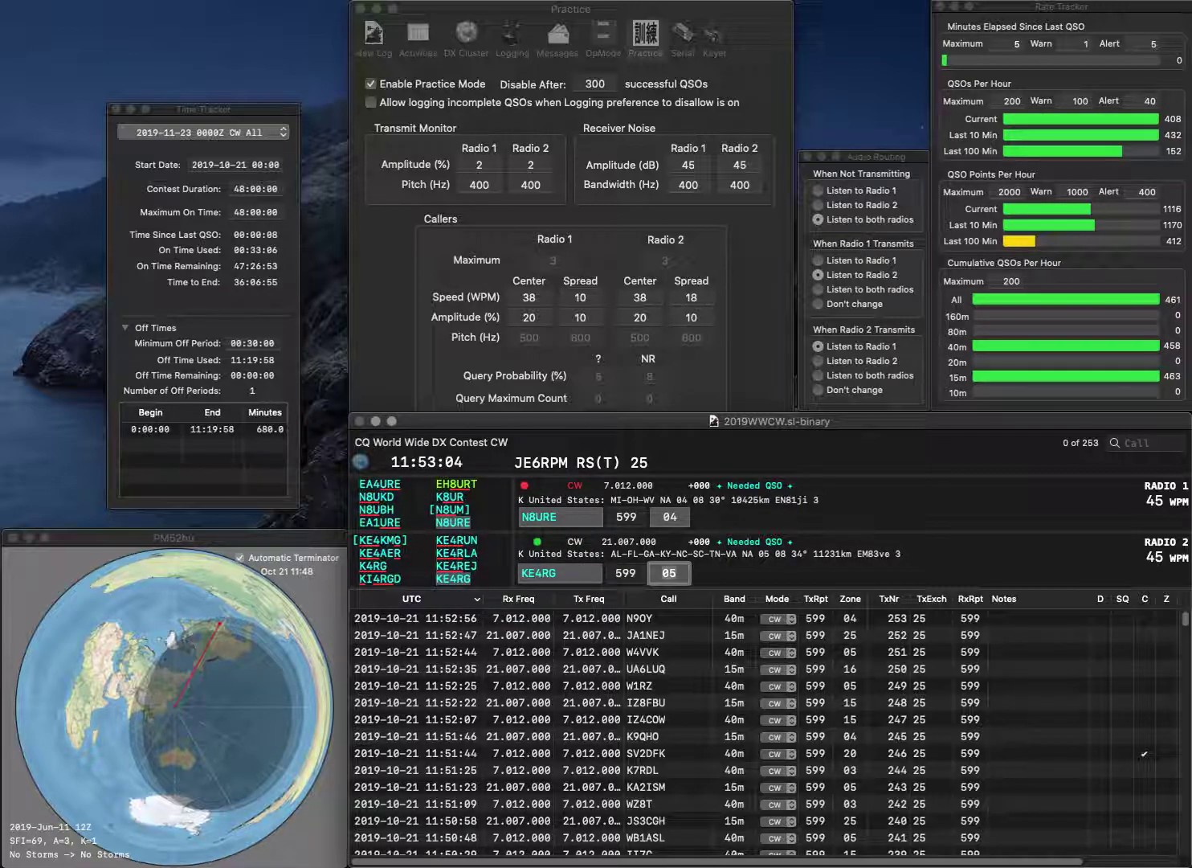
key(Return)
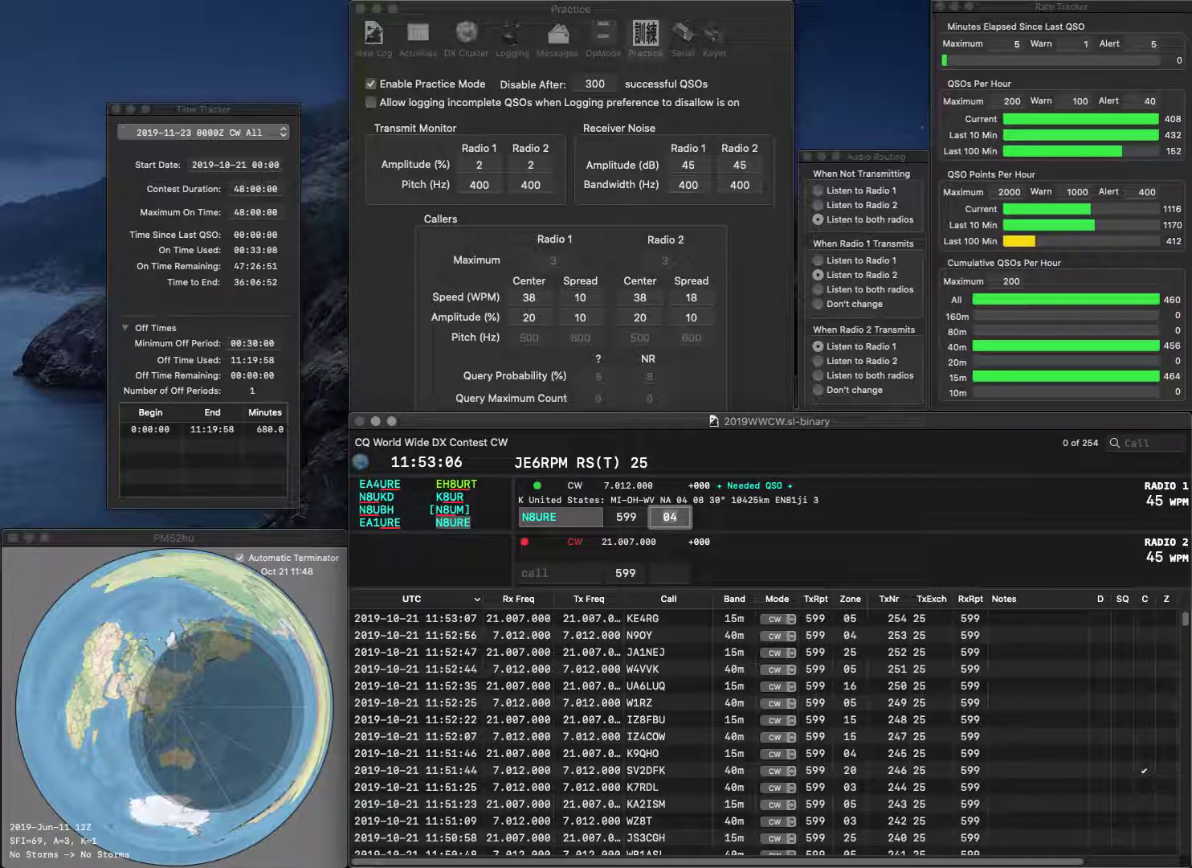
key(Return)
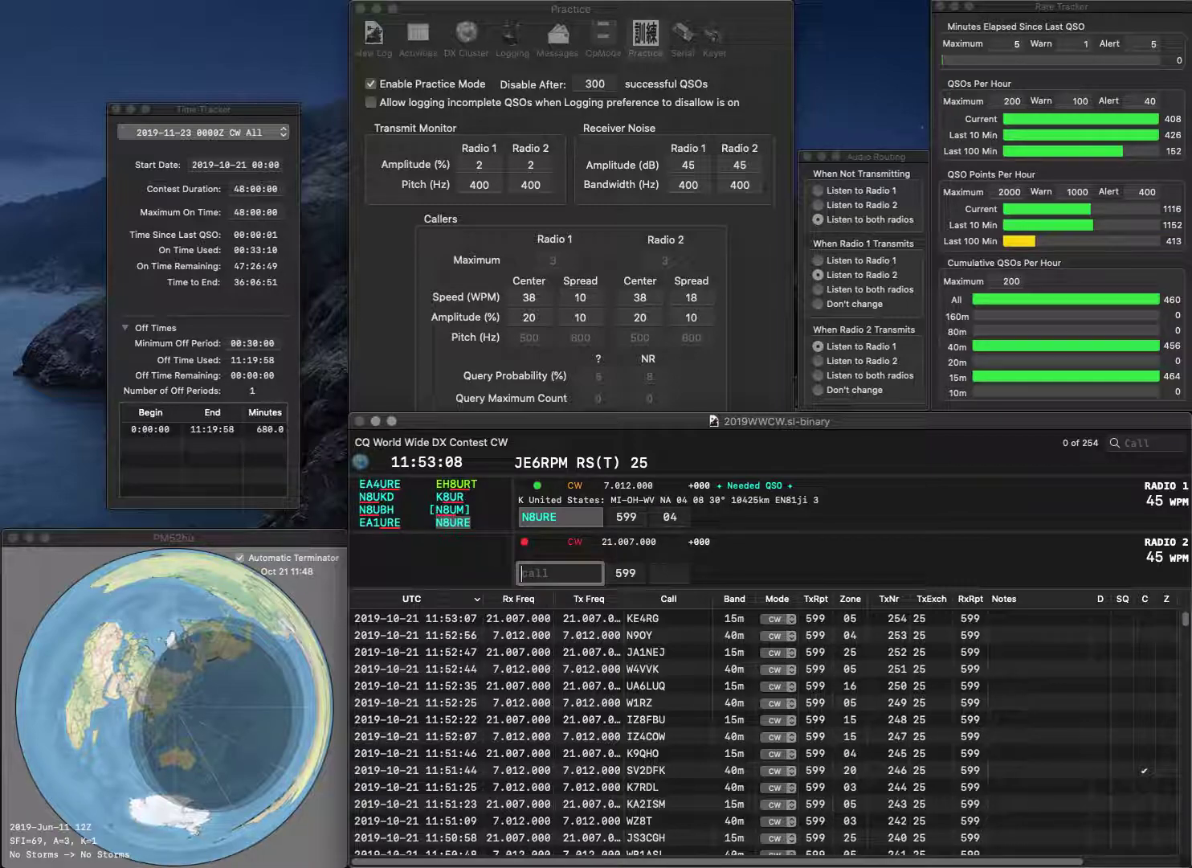
text(JR0DG)
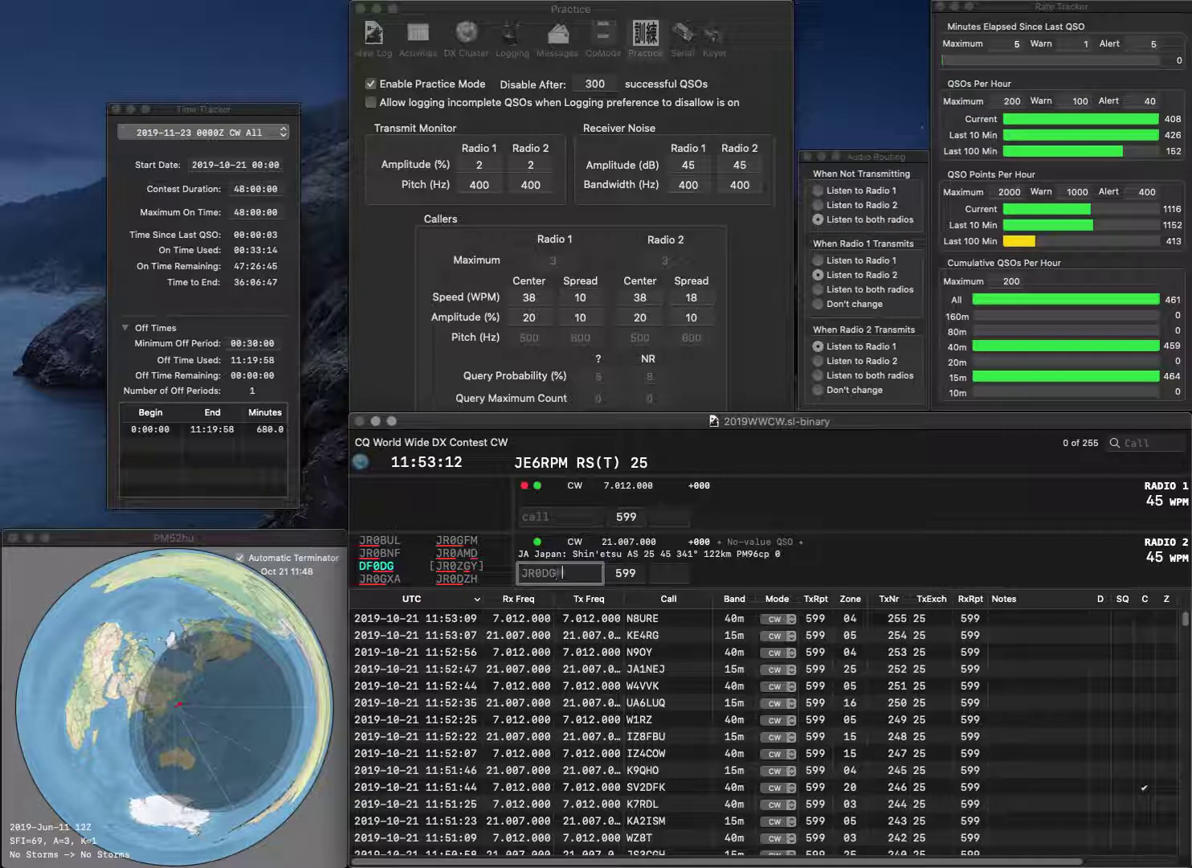
text(H)
key(Return)
key(Return)
key(Left)
key(BackSpace)
text(Z)
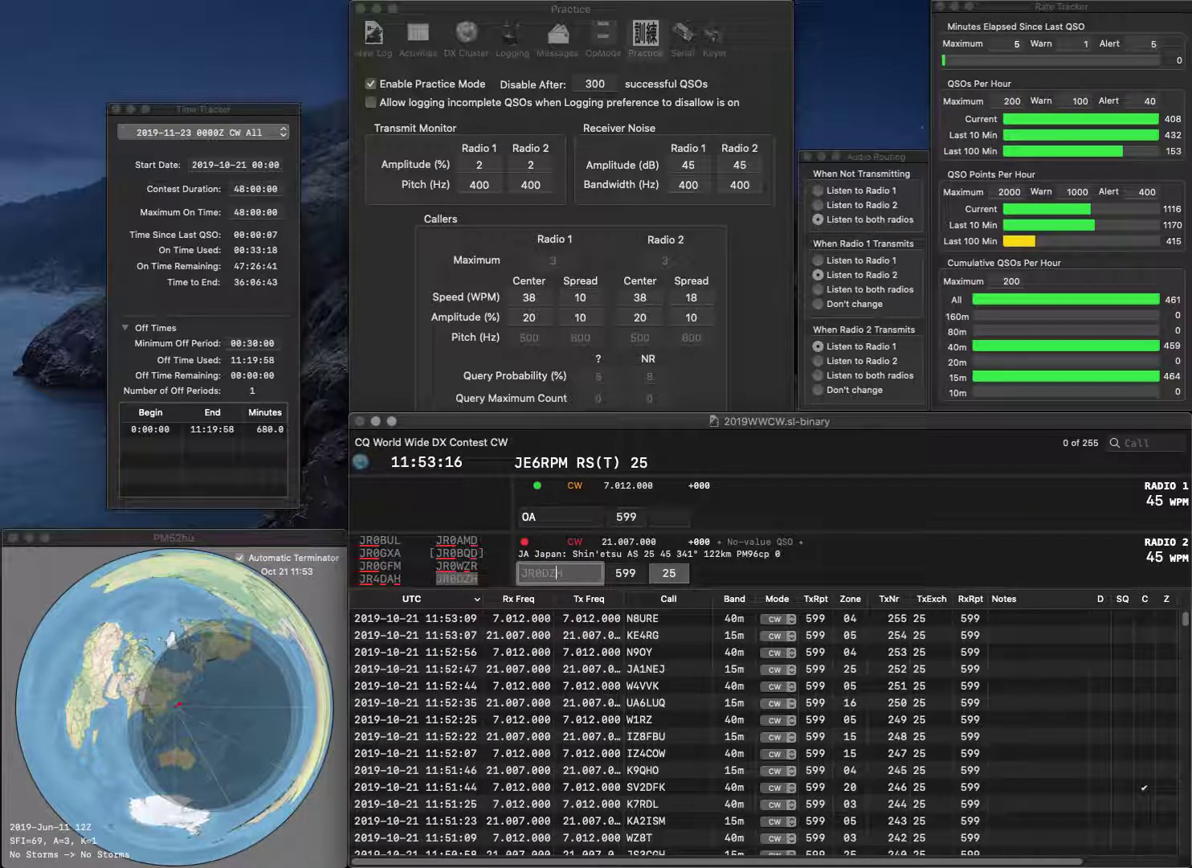
key(Return)
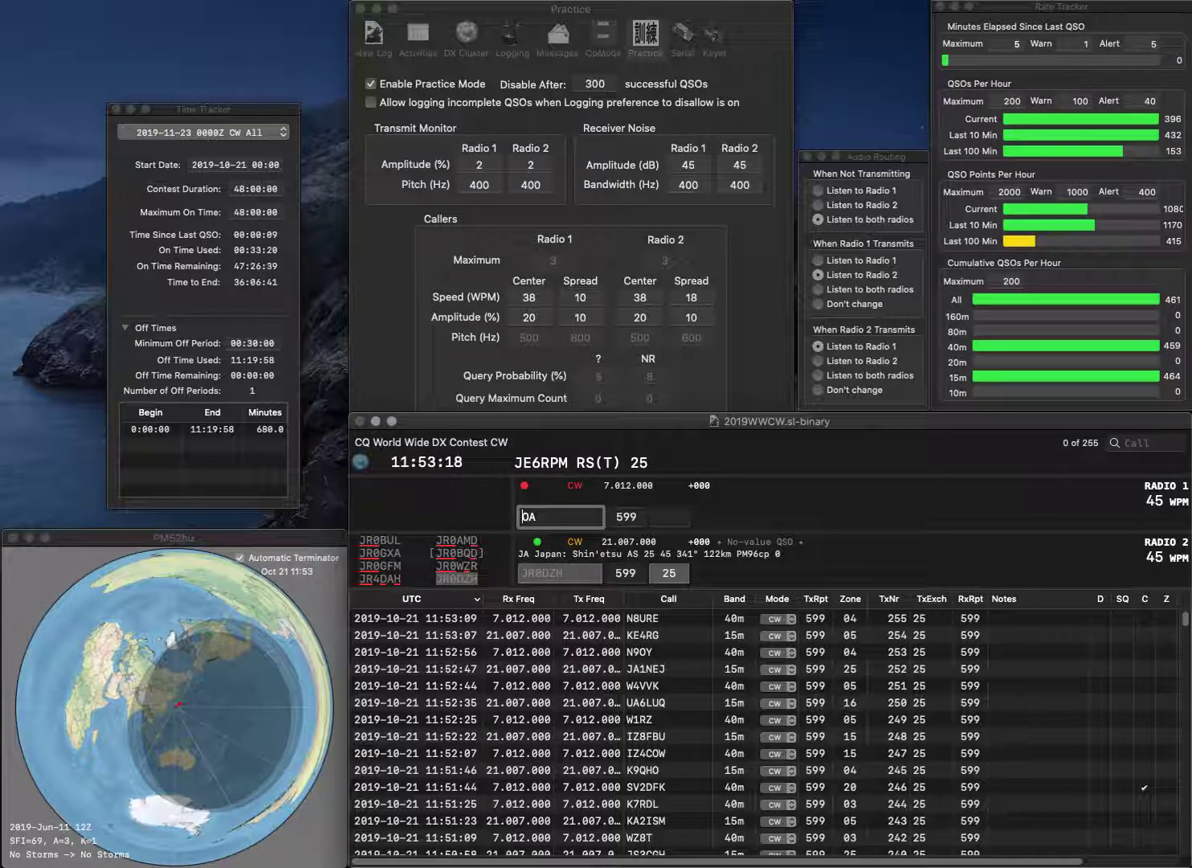
text(K7V)
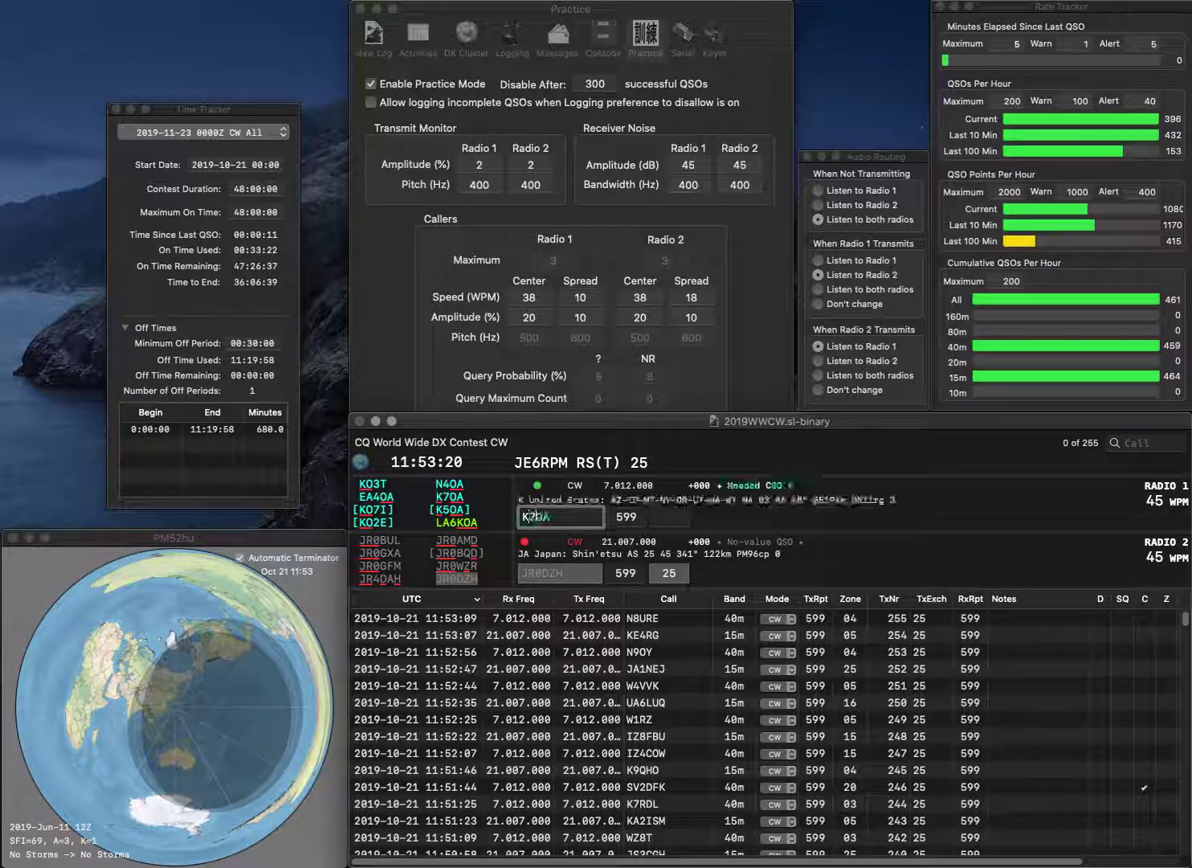
key(Return)
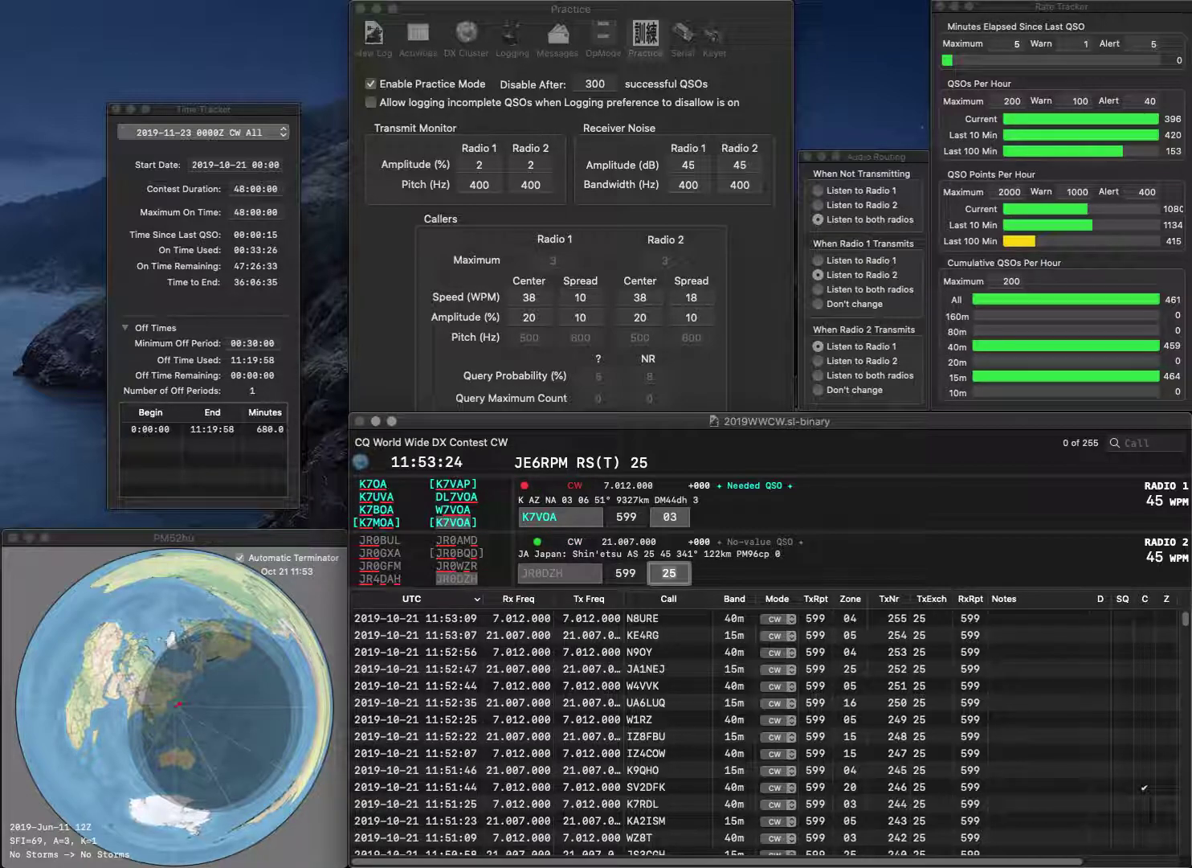
key(Return)
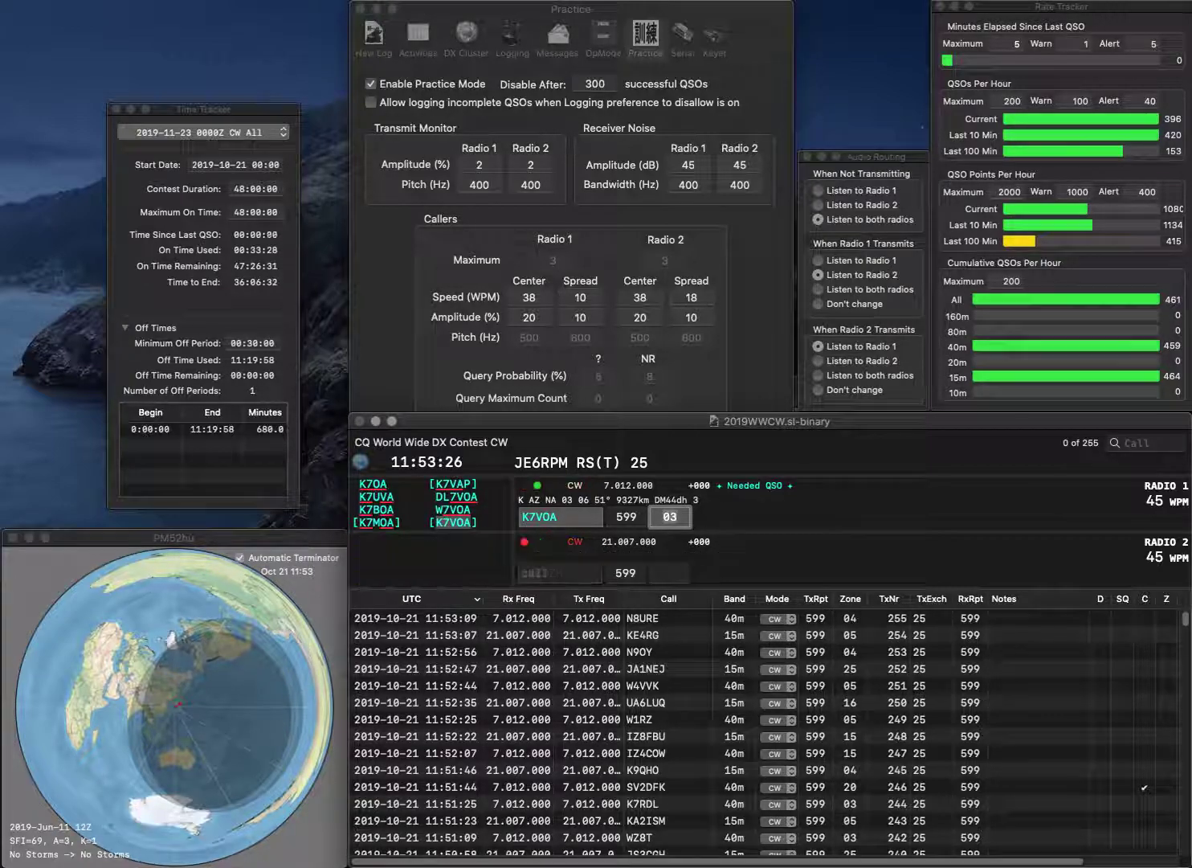
key(Return)
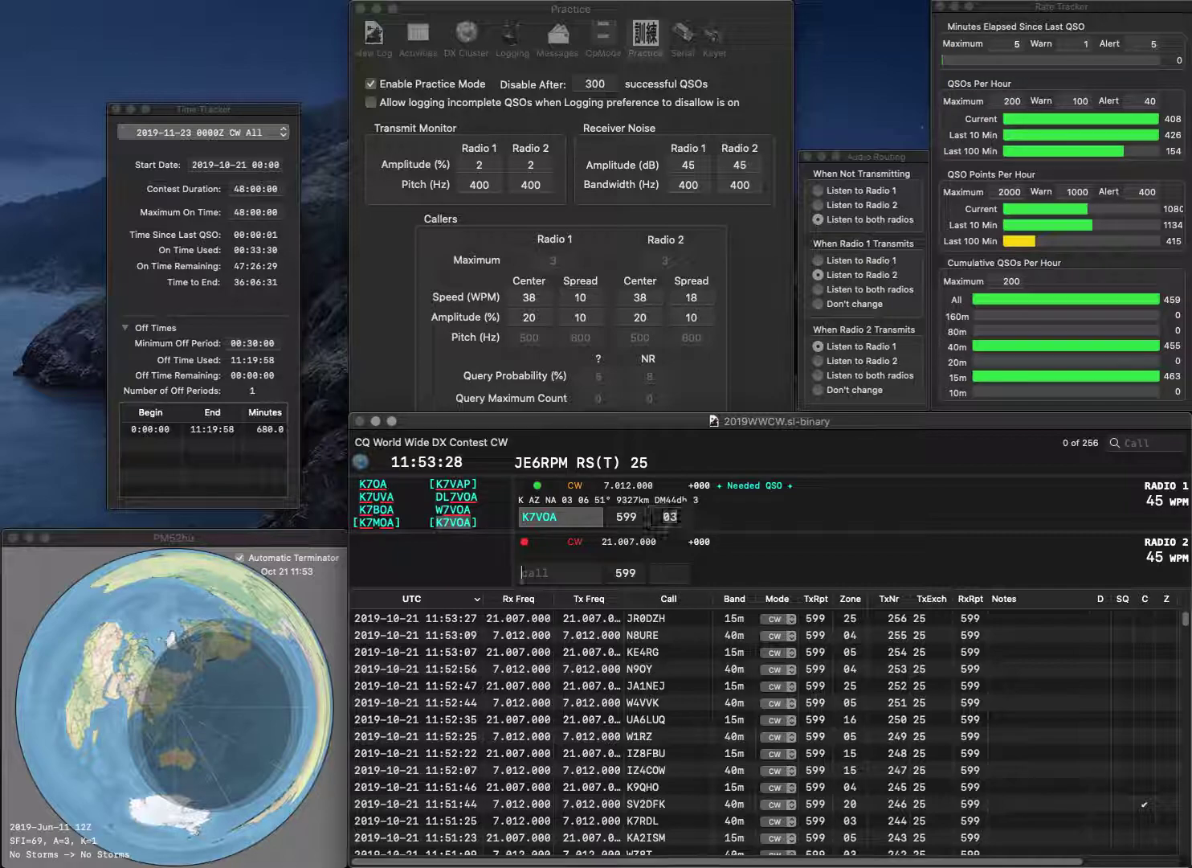
text(UT8EL)
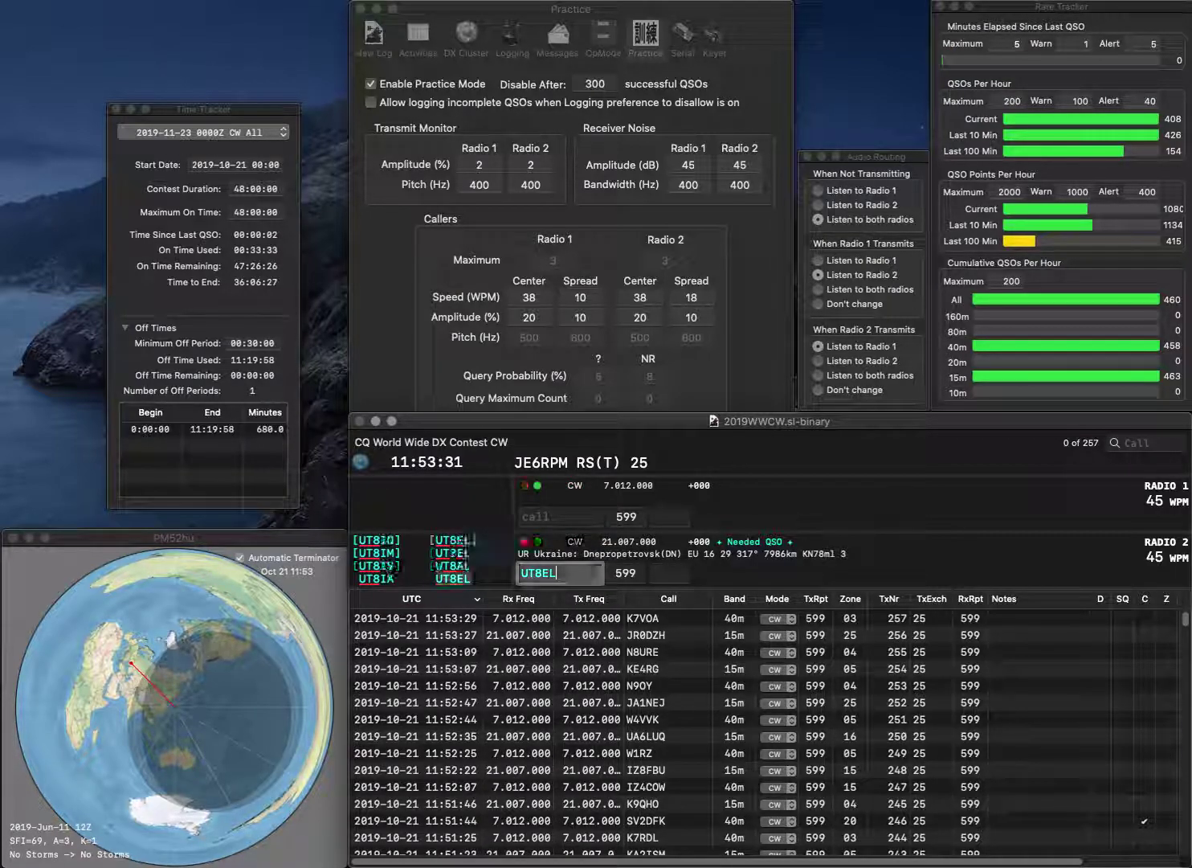
key(Return)
Enter and send KK1W on Radio 1, and log UT8EL on Radio 2 with zone 16
text(KK1W)
key(Return)
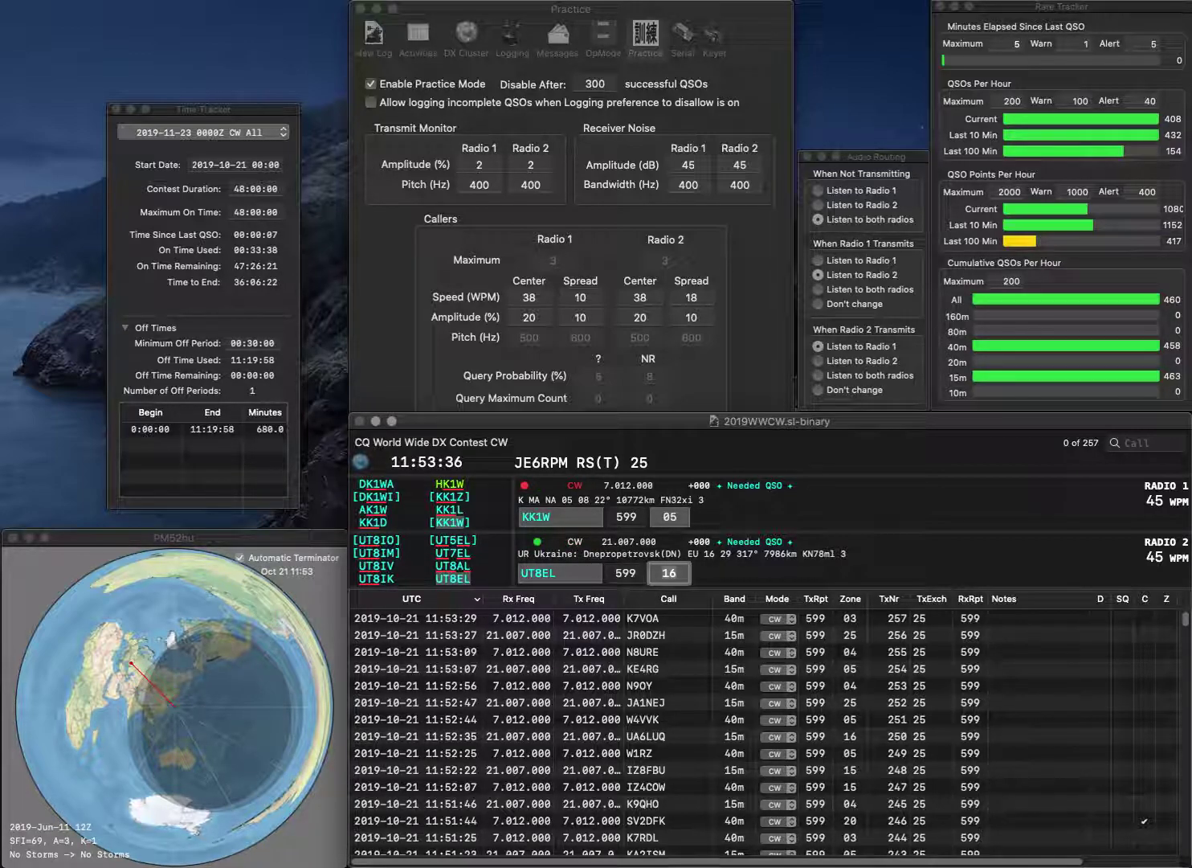
key(Return)
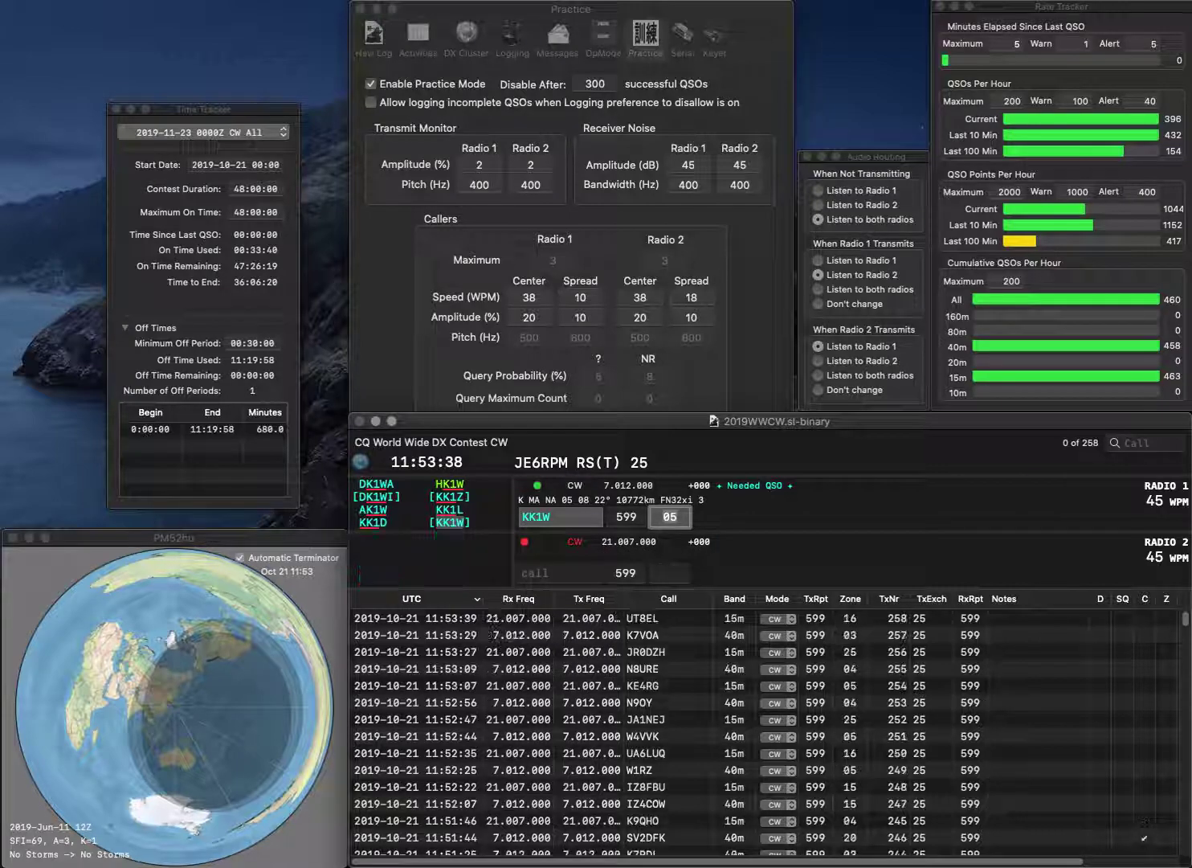
key(Return)
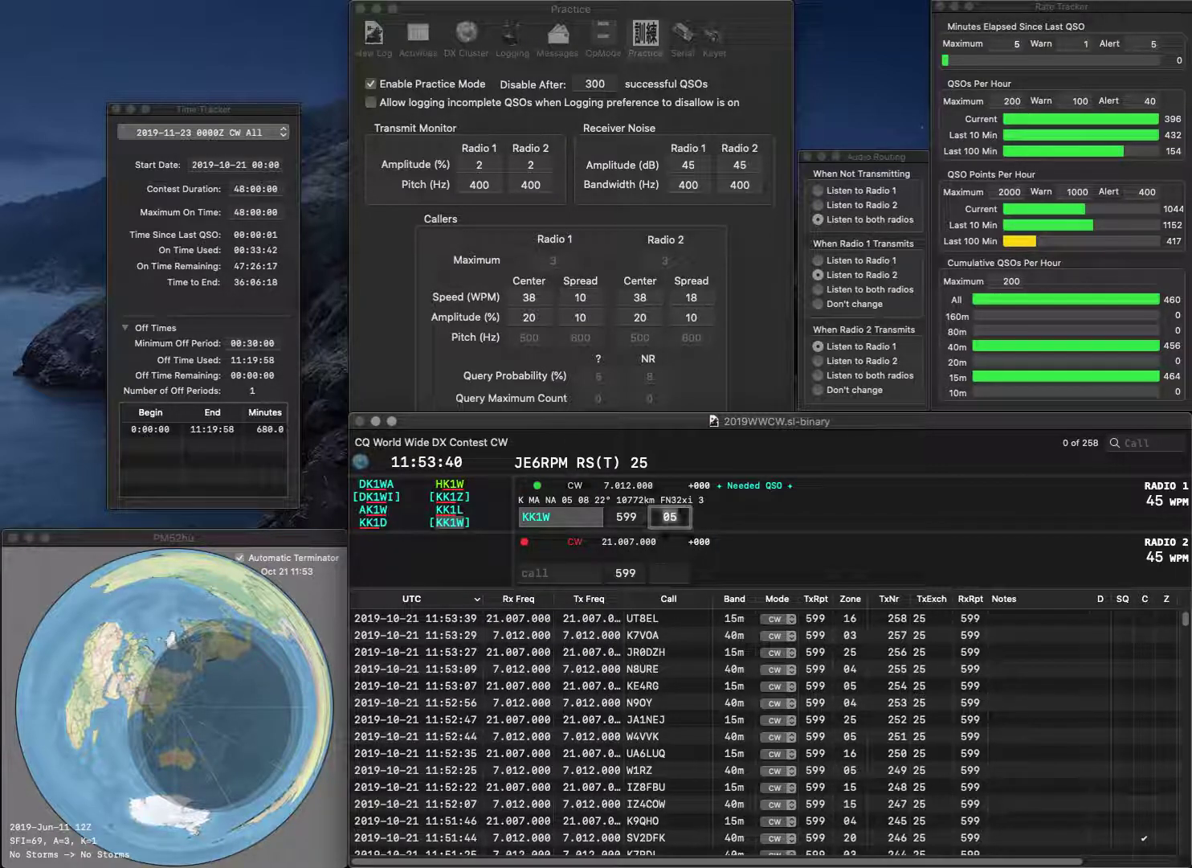
text(KN4EWI)
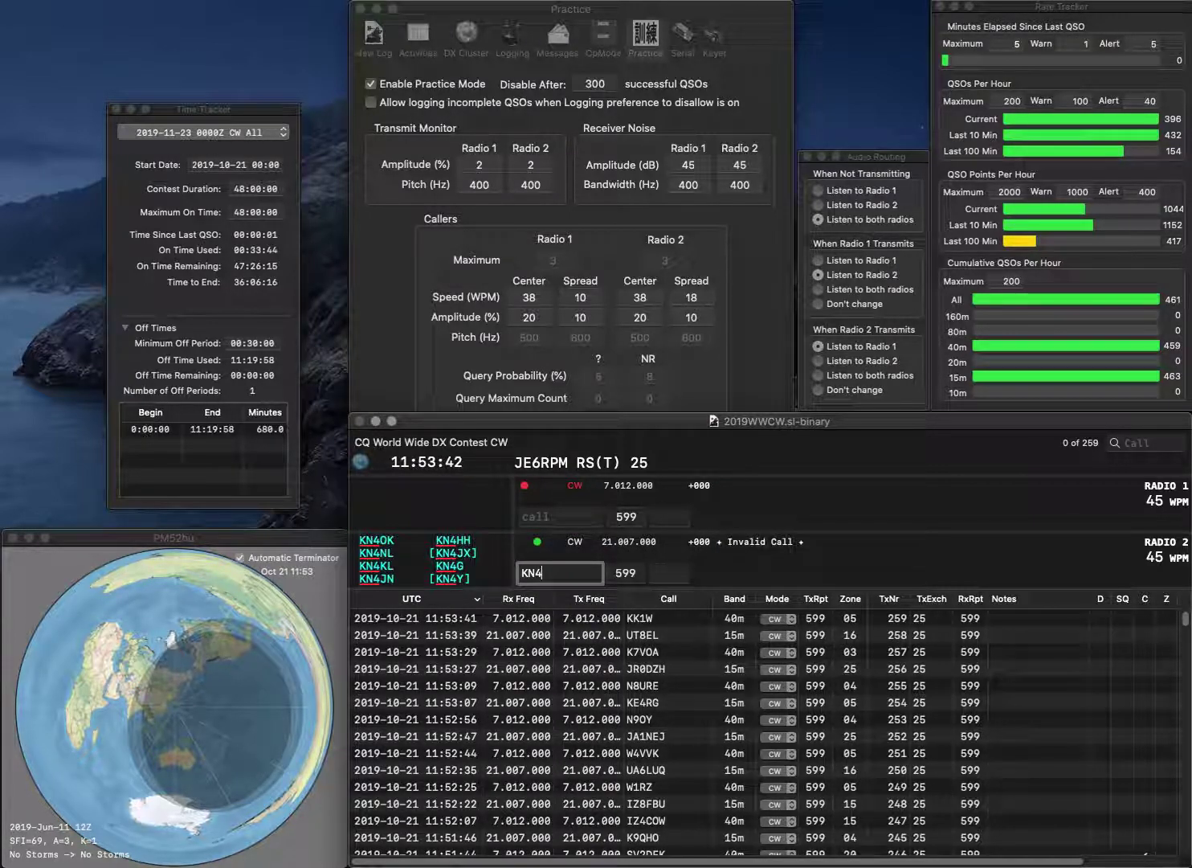
key(Return)
text(dK2BRV)
key(Return)
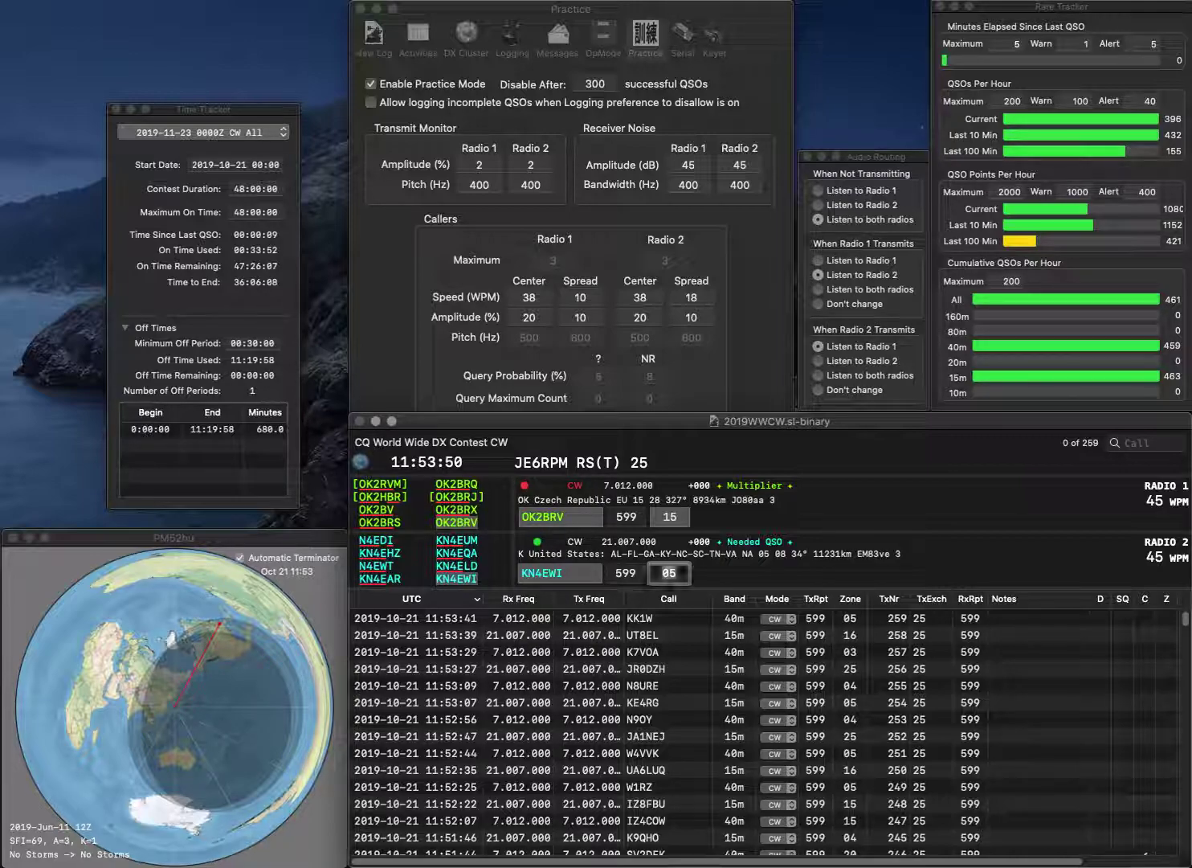
key(Return)
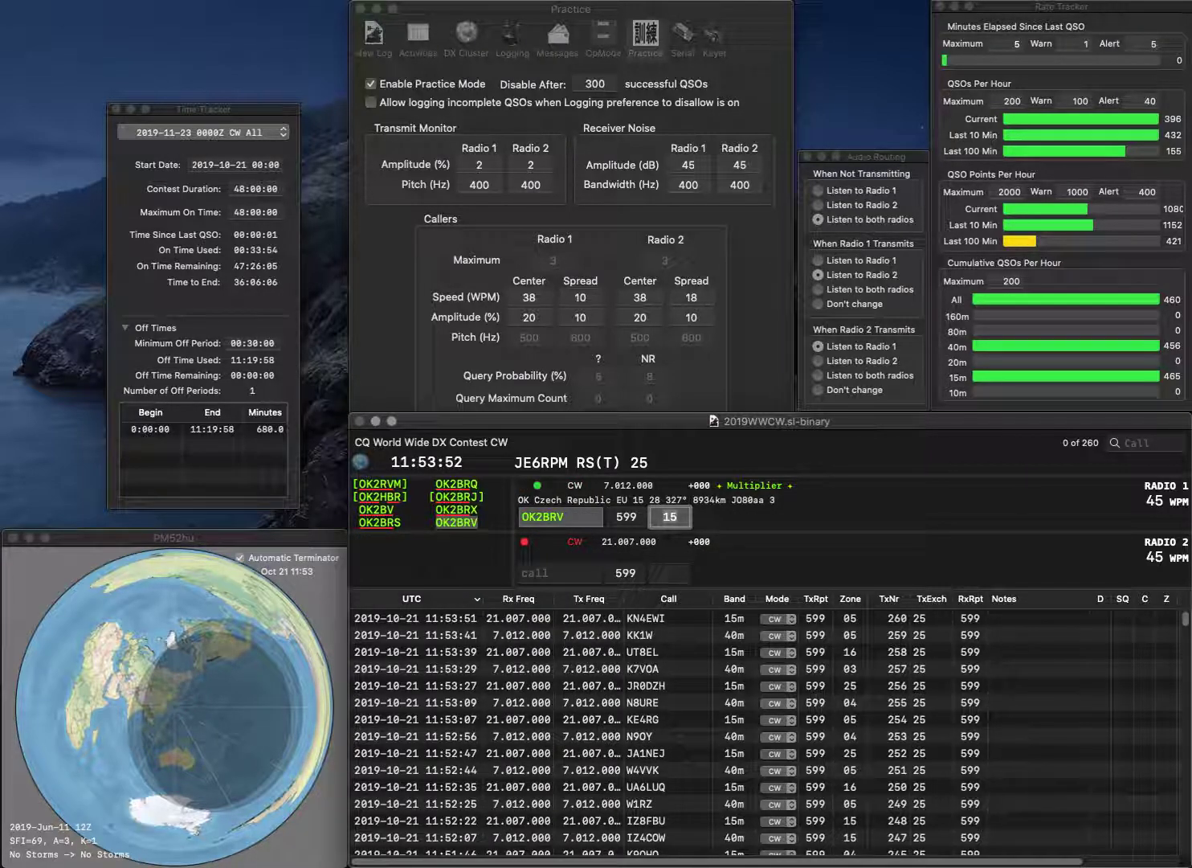
key(Return)
text(WX5P)
text(M0XB)
text(F)
key(Return)
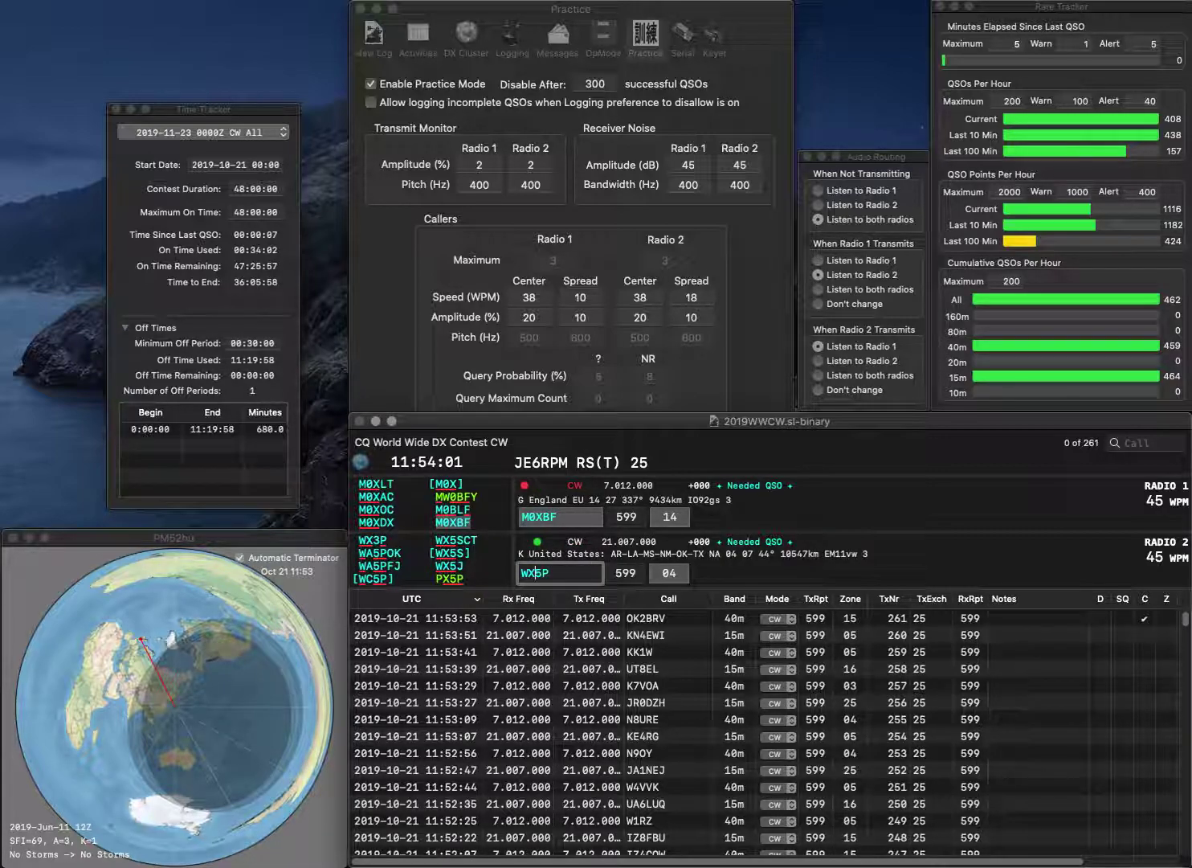
key(Delete)
text(P)
key(Return)
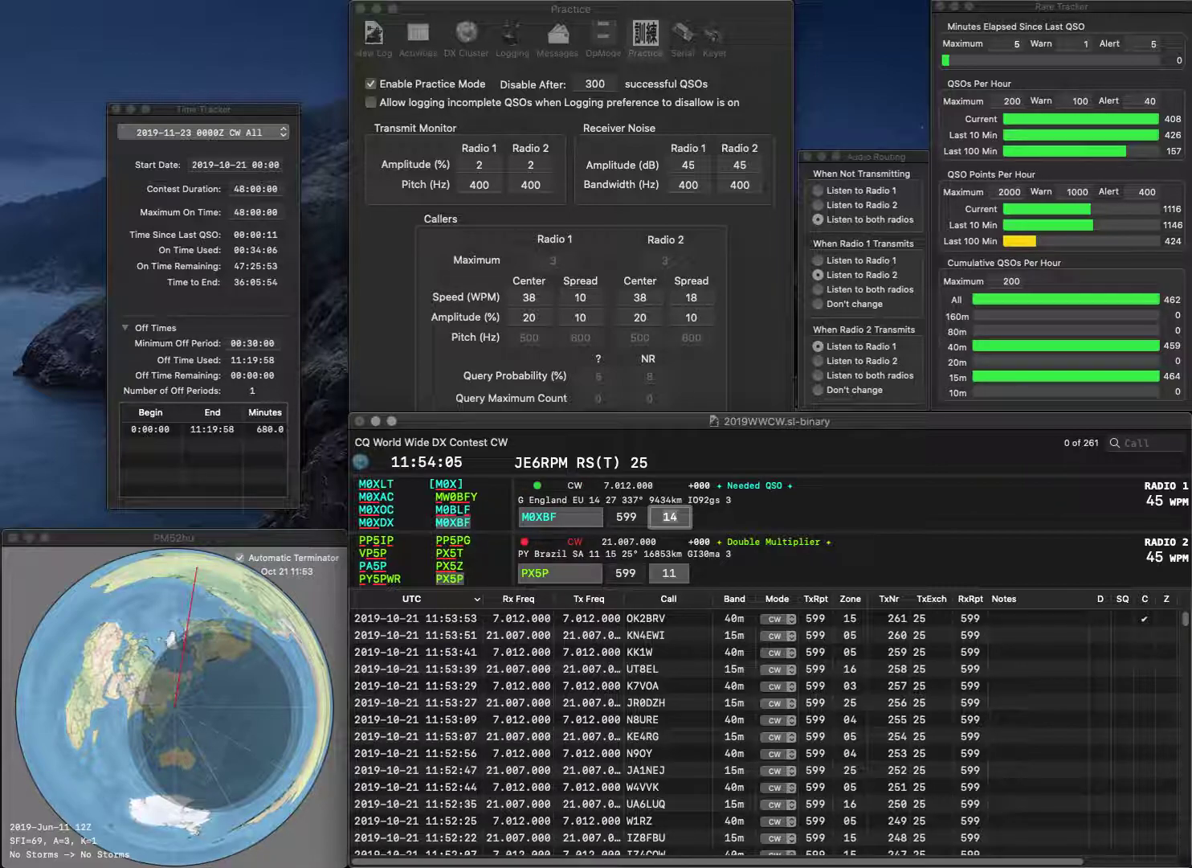
key(Return)
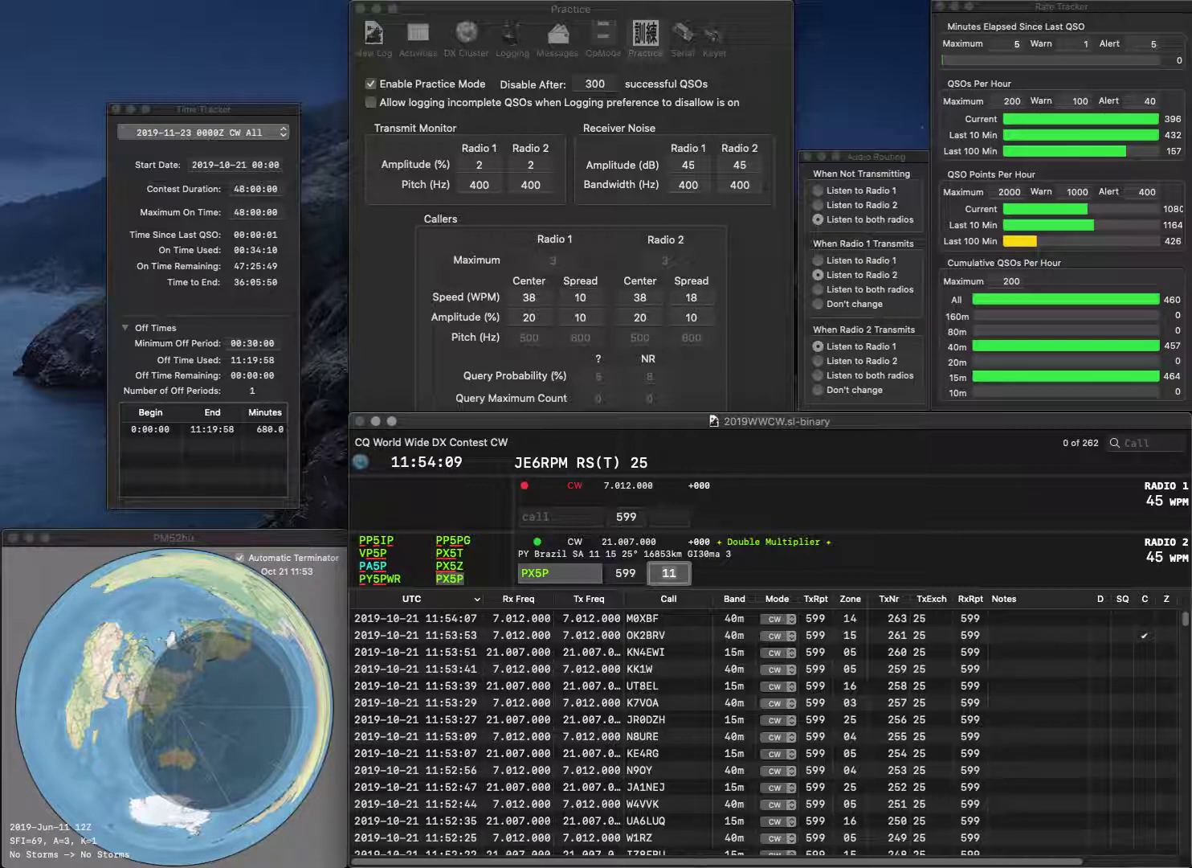
key(Return)
text(KC2KGV)
key(Return)
text(0EET)
key(ctrl+a)
text(W)
key(Return)
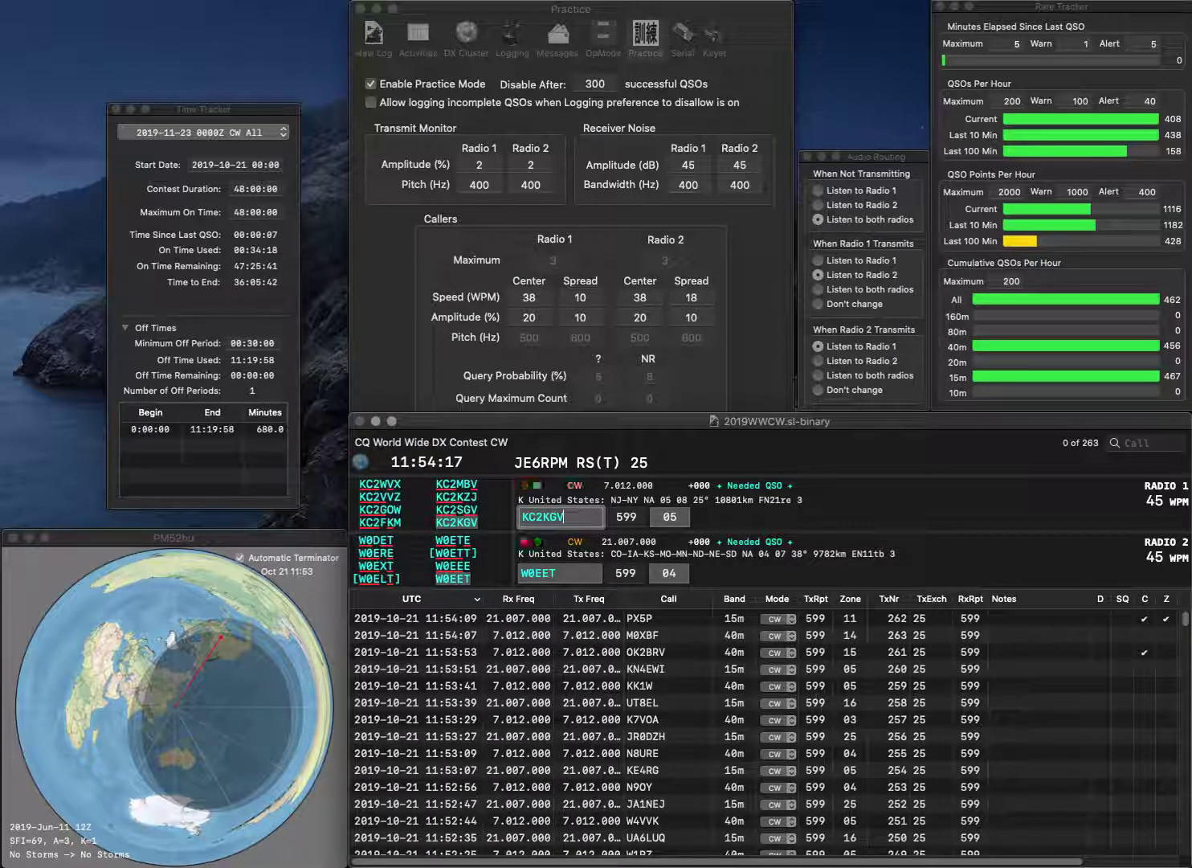
key(Return)
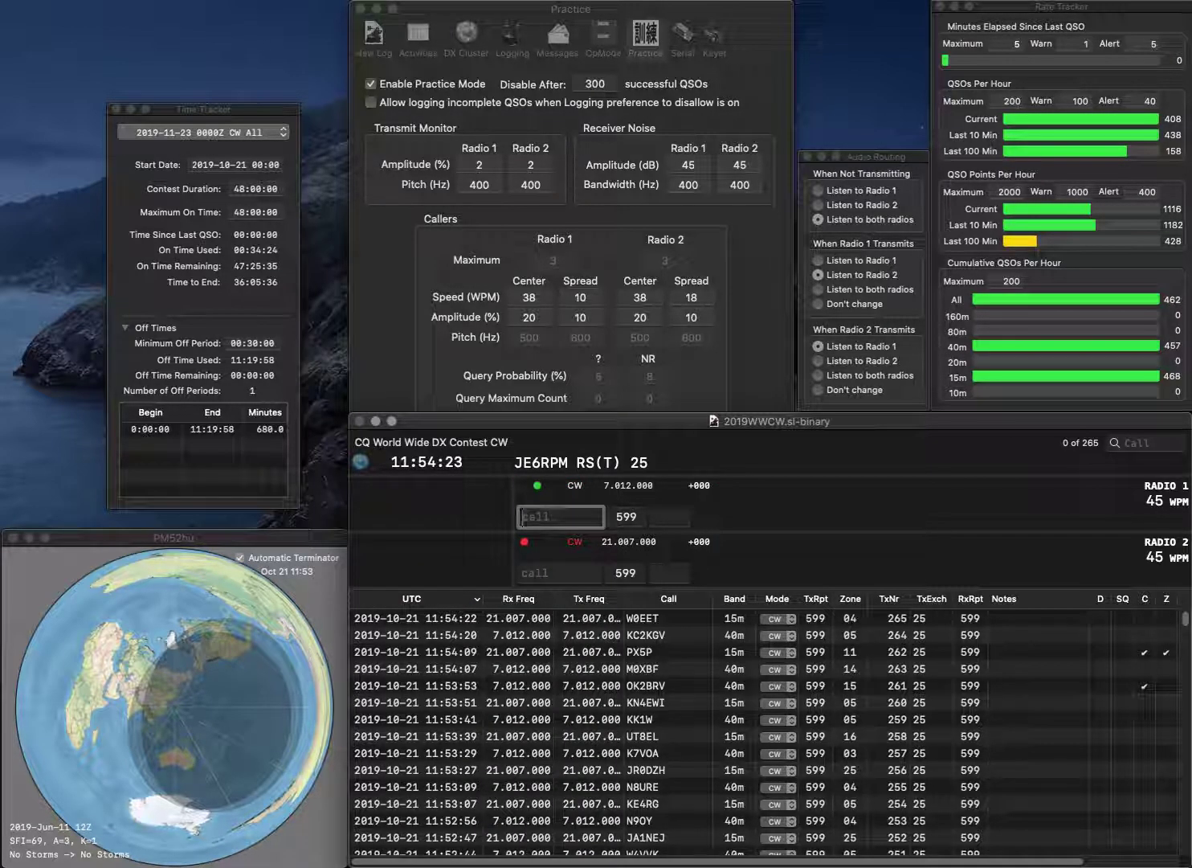
text(K2XT)
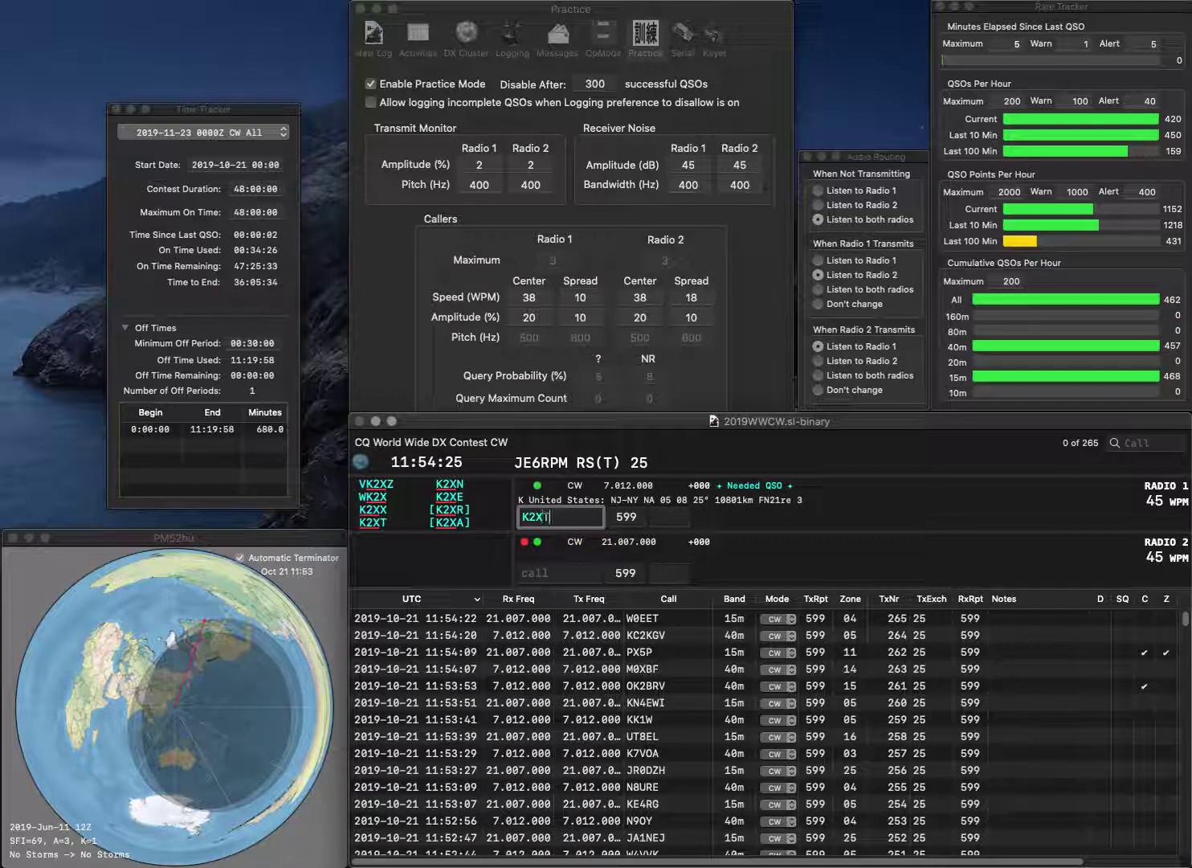
key(Return)
text(DC2CW)
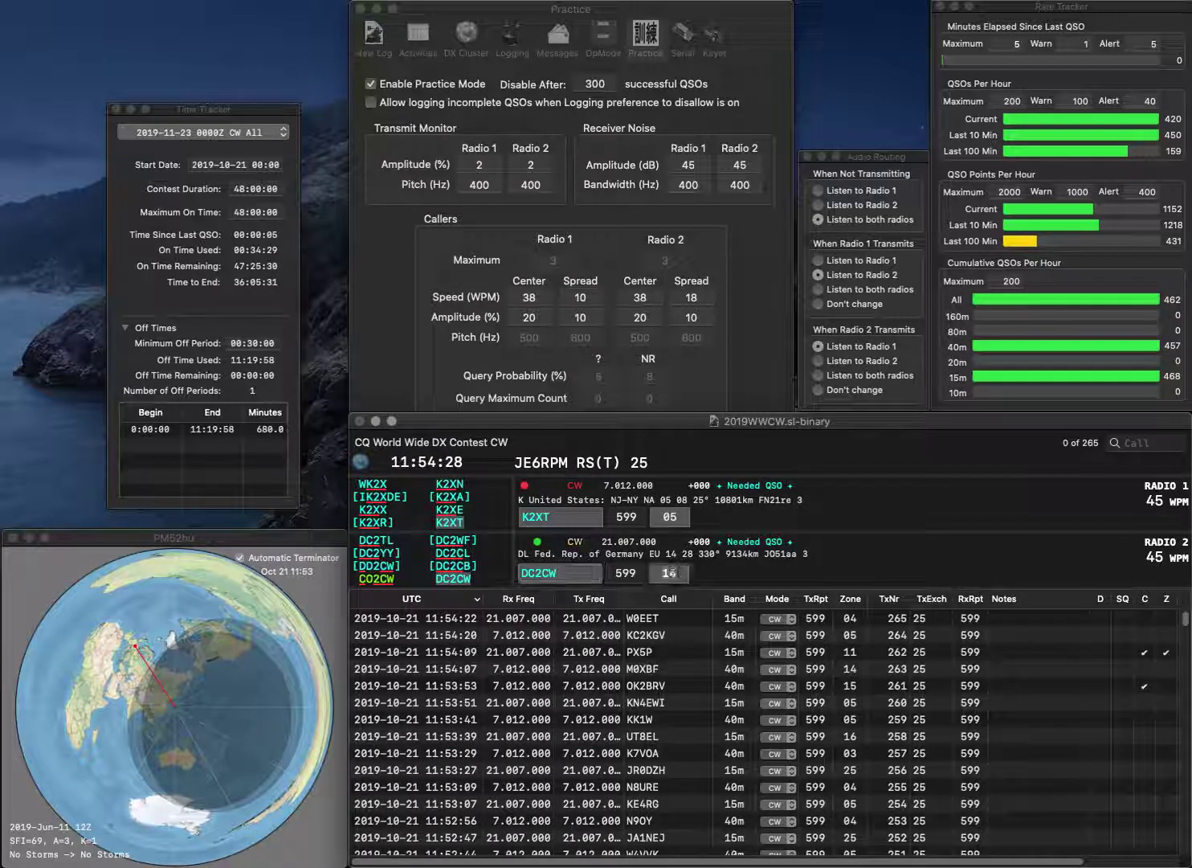
key(Return)
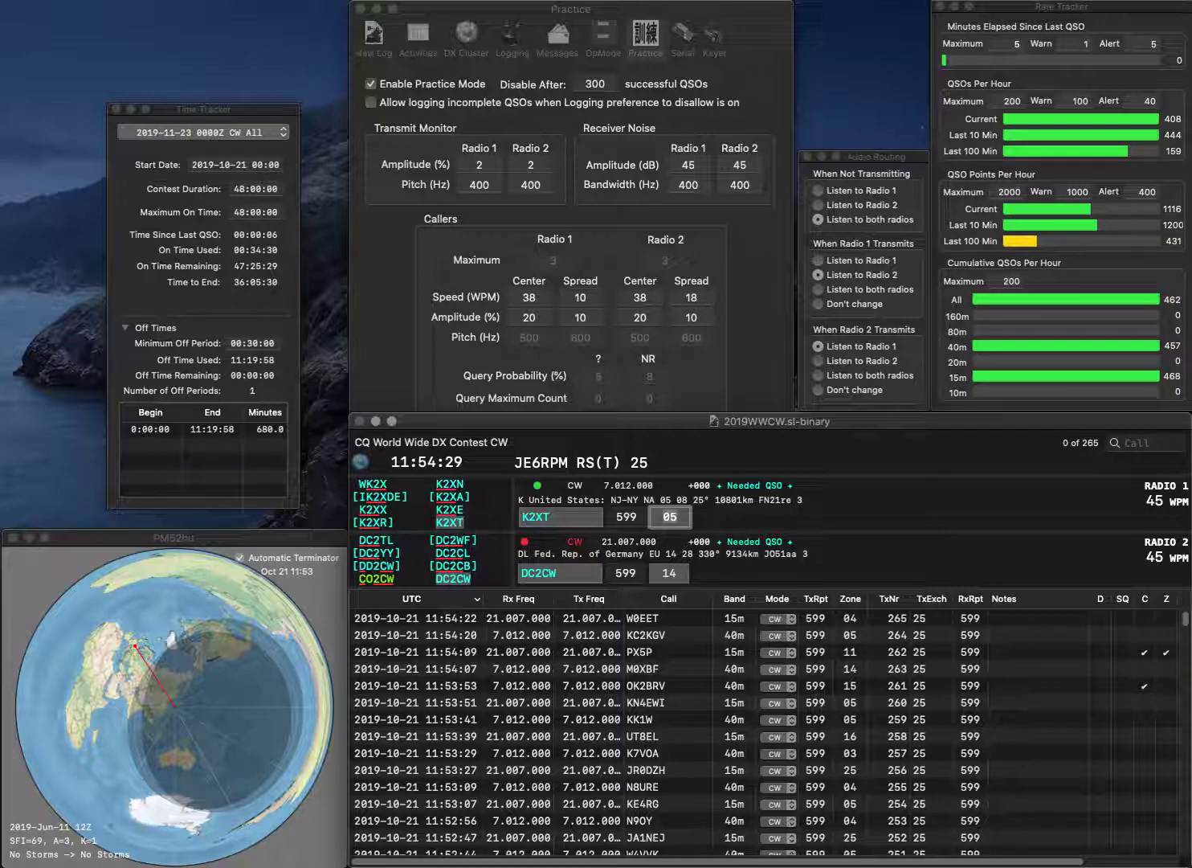
Log K2XT with zone 05 and DC2CW with zone 14, and send the partial calls 3ELZ on Radio 1 and 7VX on Radio 2
key(Return)
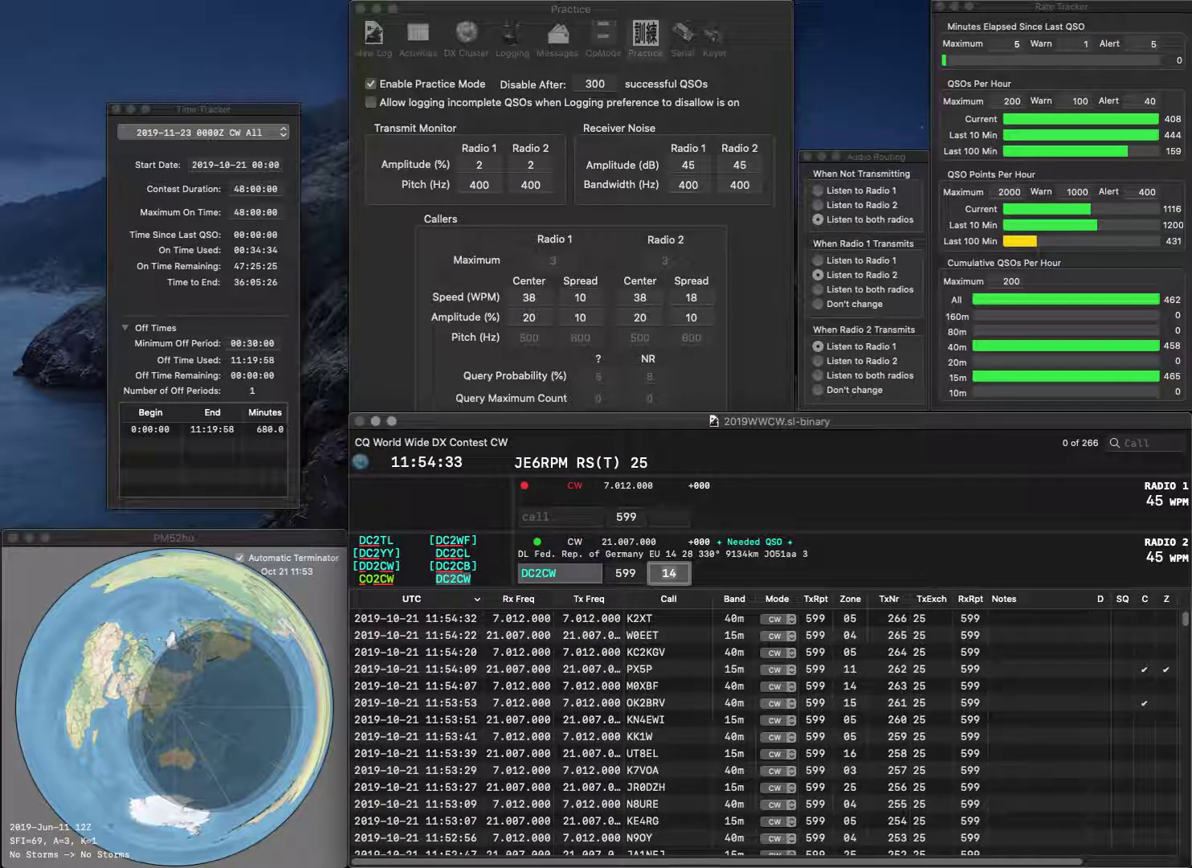
key(Return)
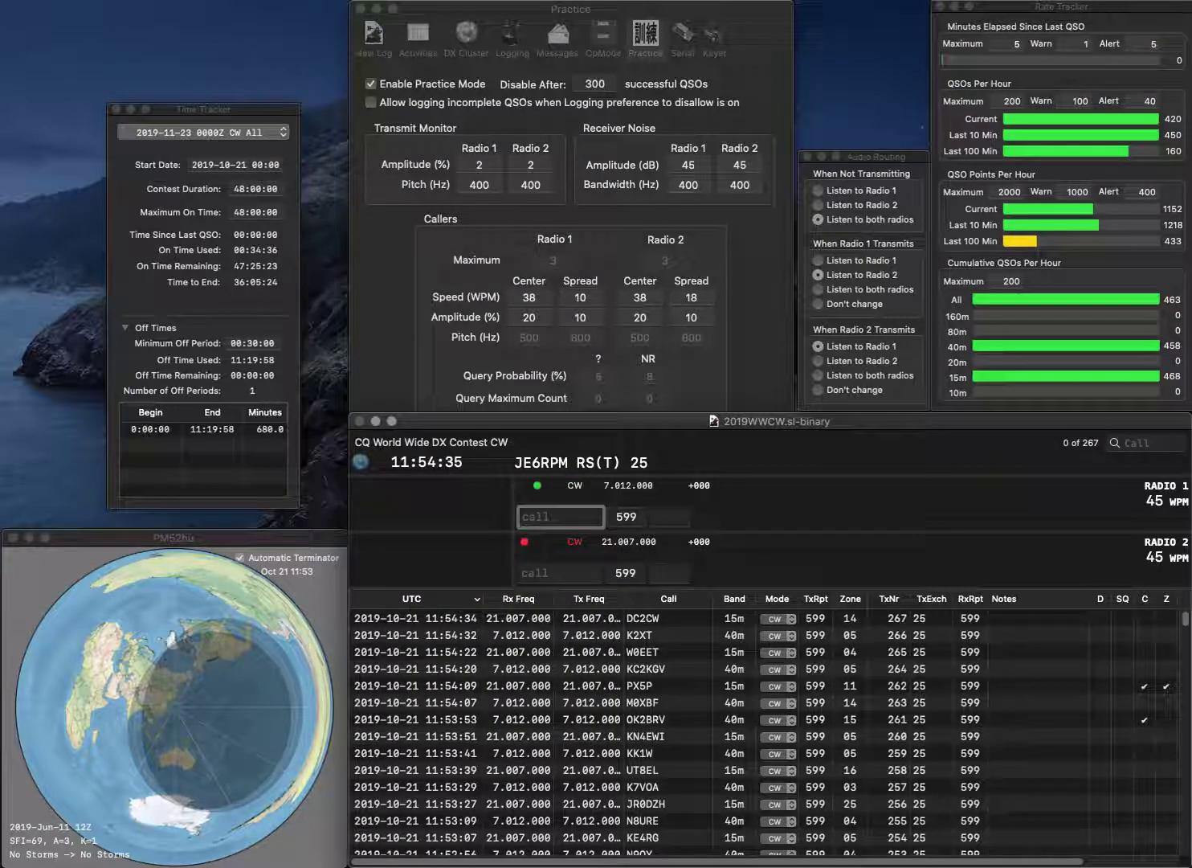
text(3ELZ)
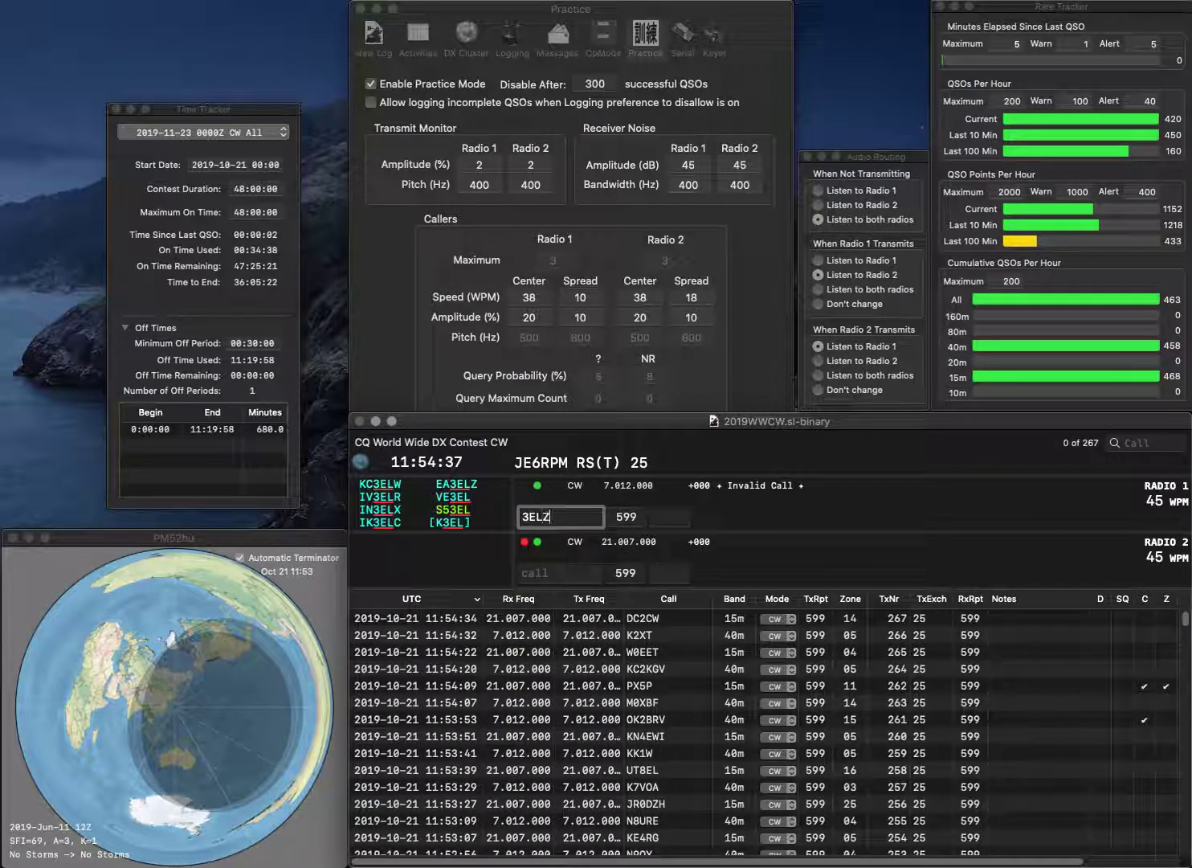
key(Return)
text(7VX)
key(Return)
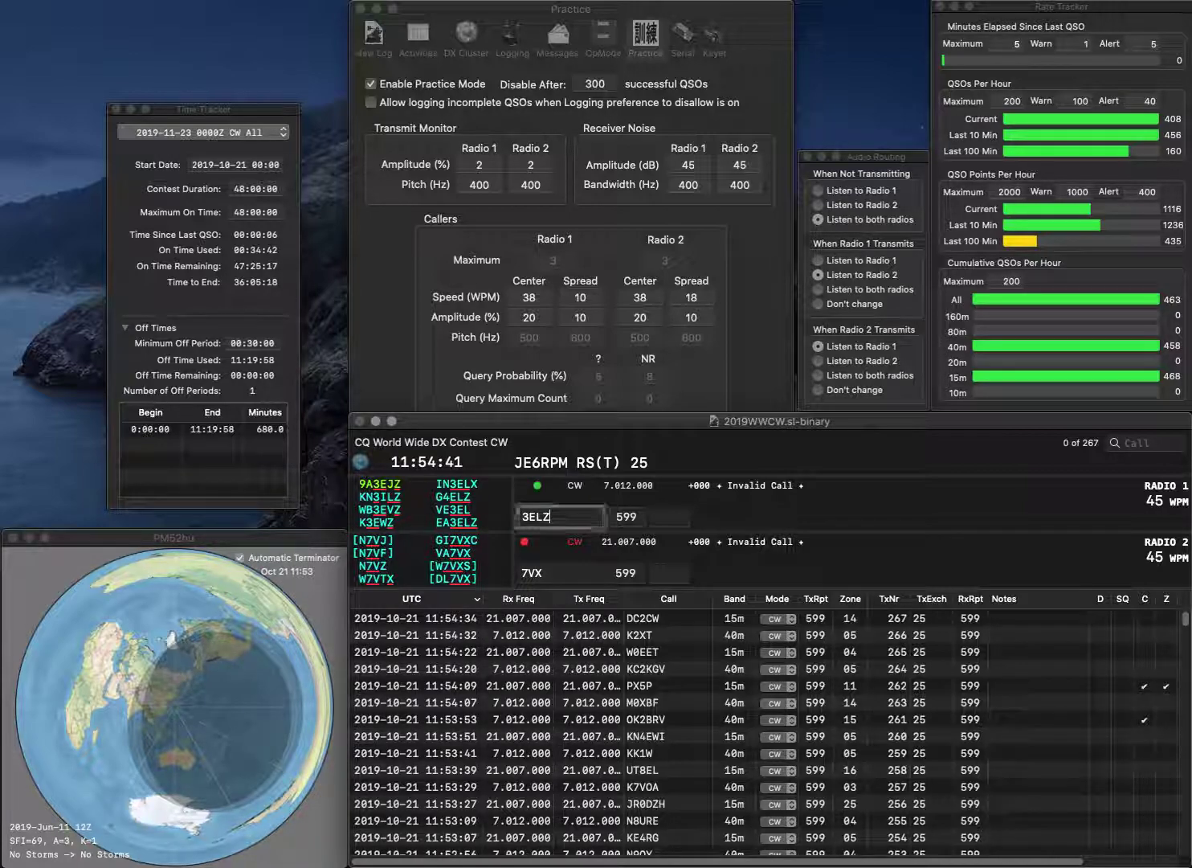
text(EA)
key(Return)
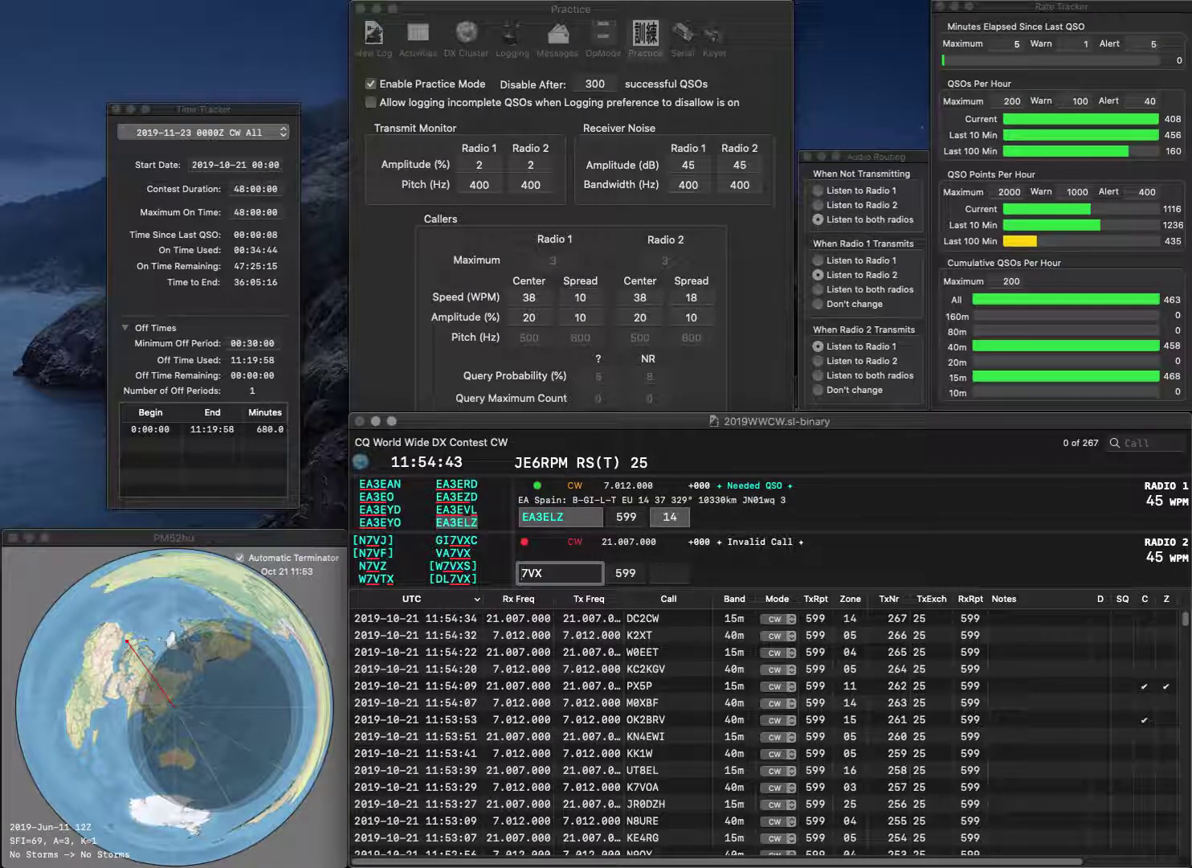
text(DL)
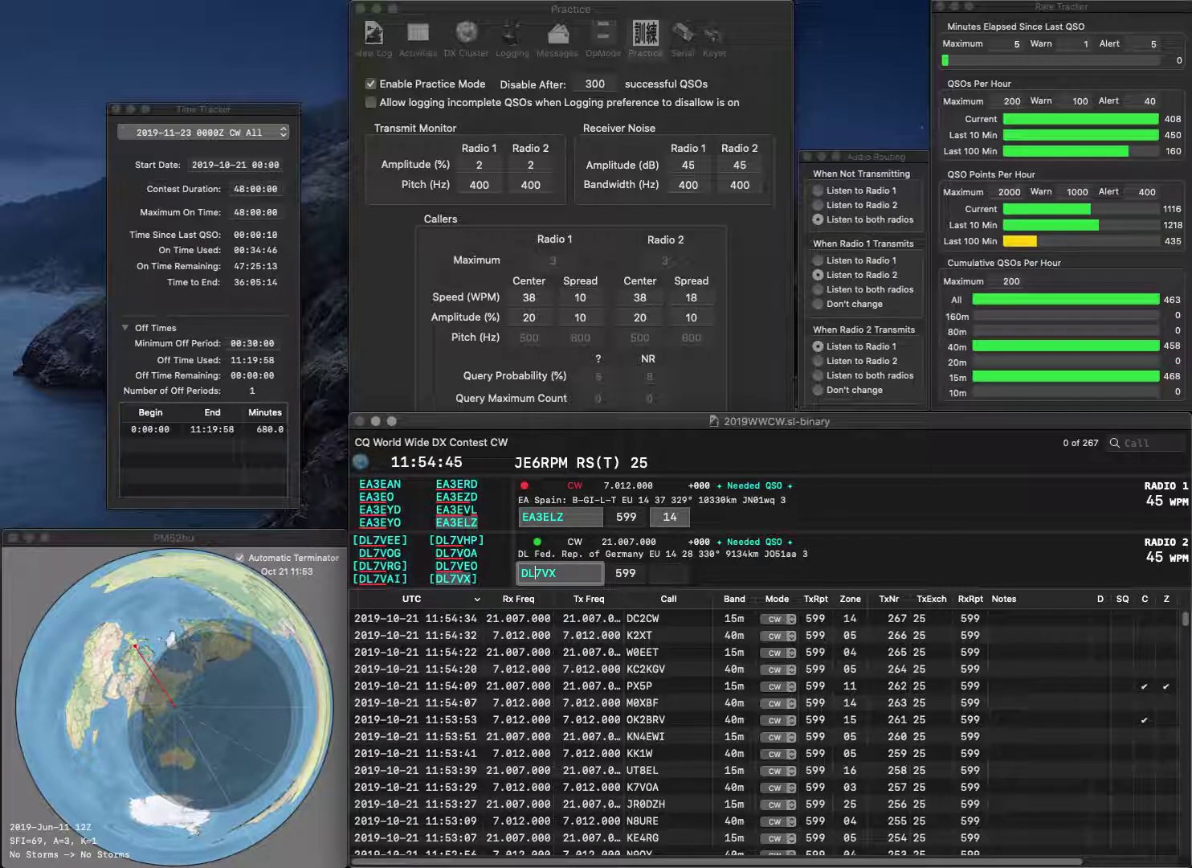
key(Return)
key(Tab)
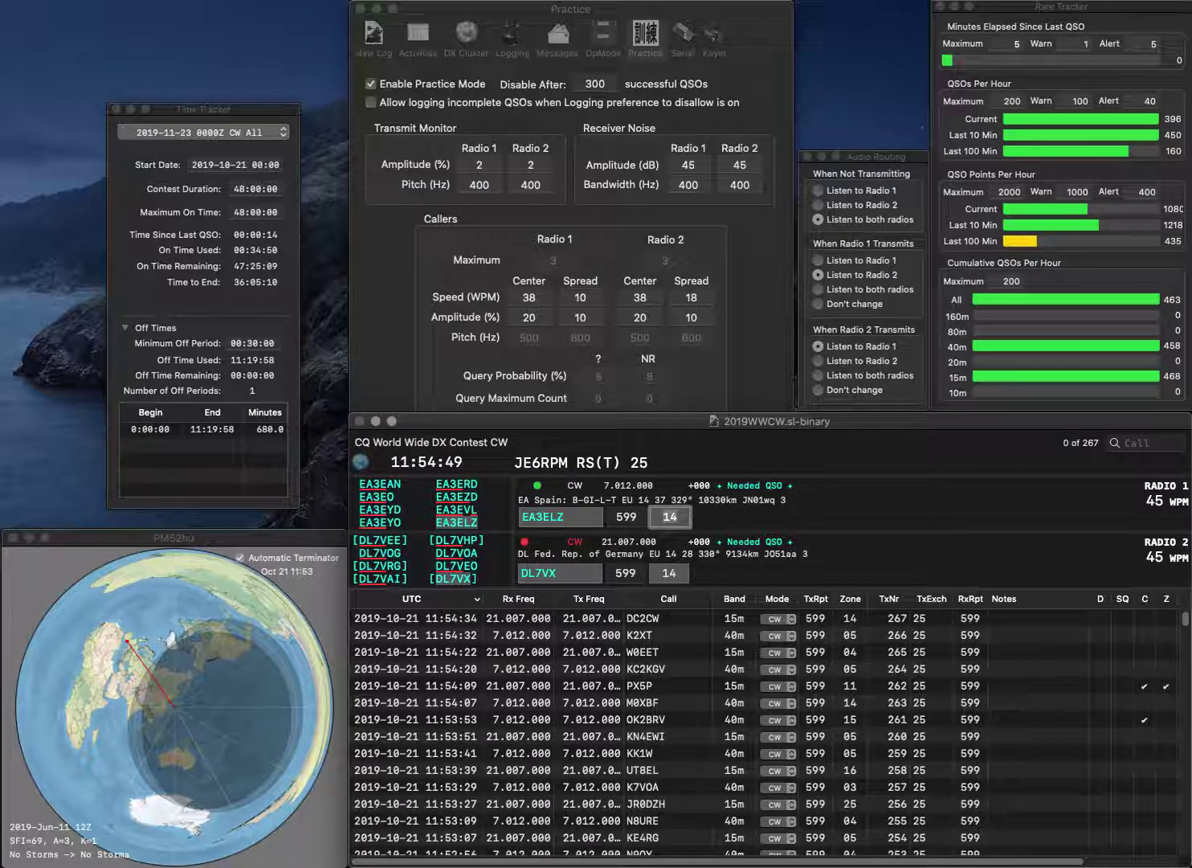
key(Return)
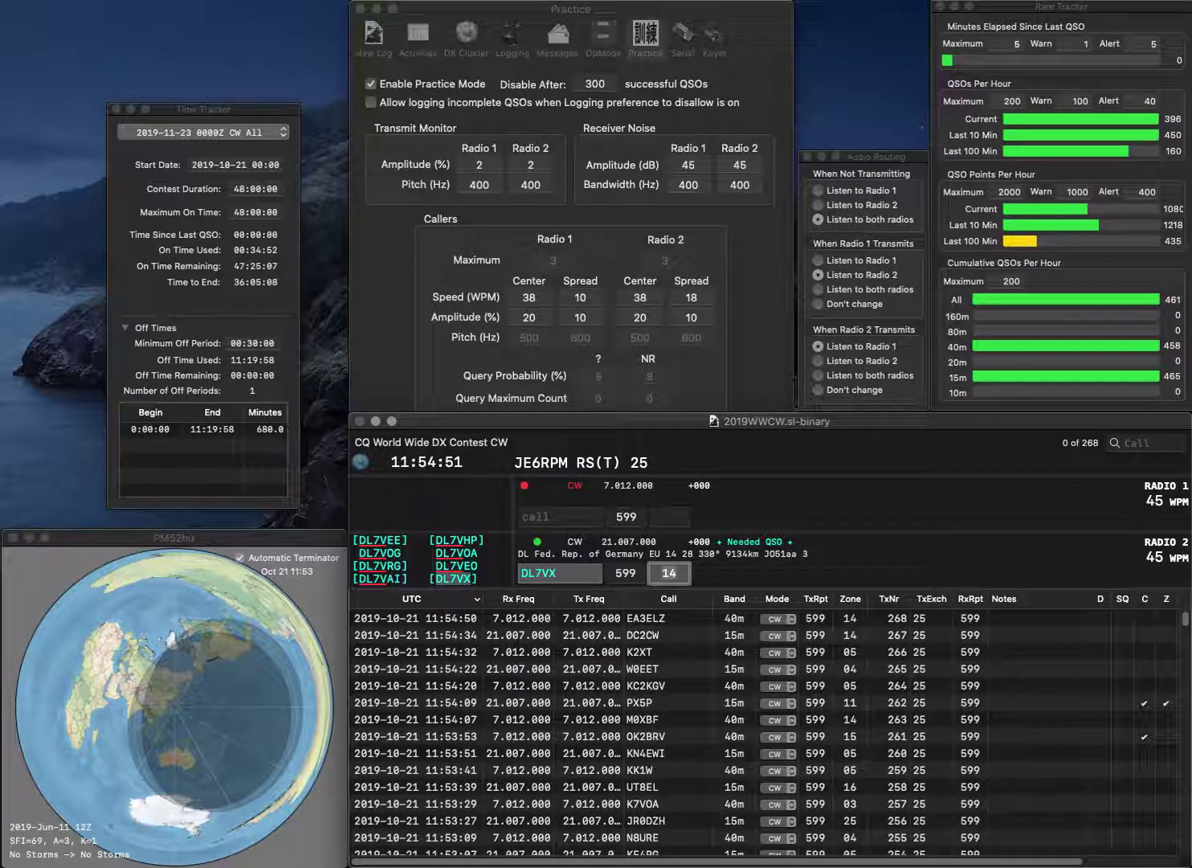
key(Return)
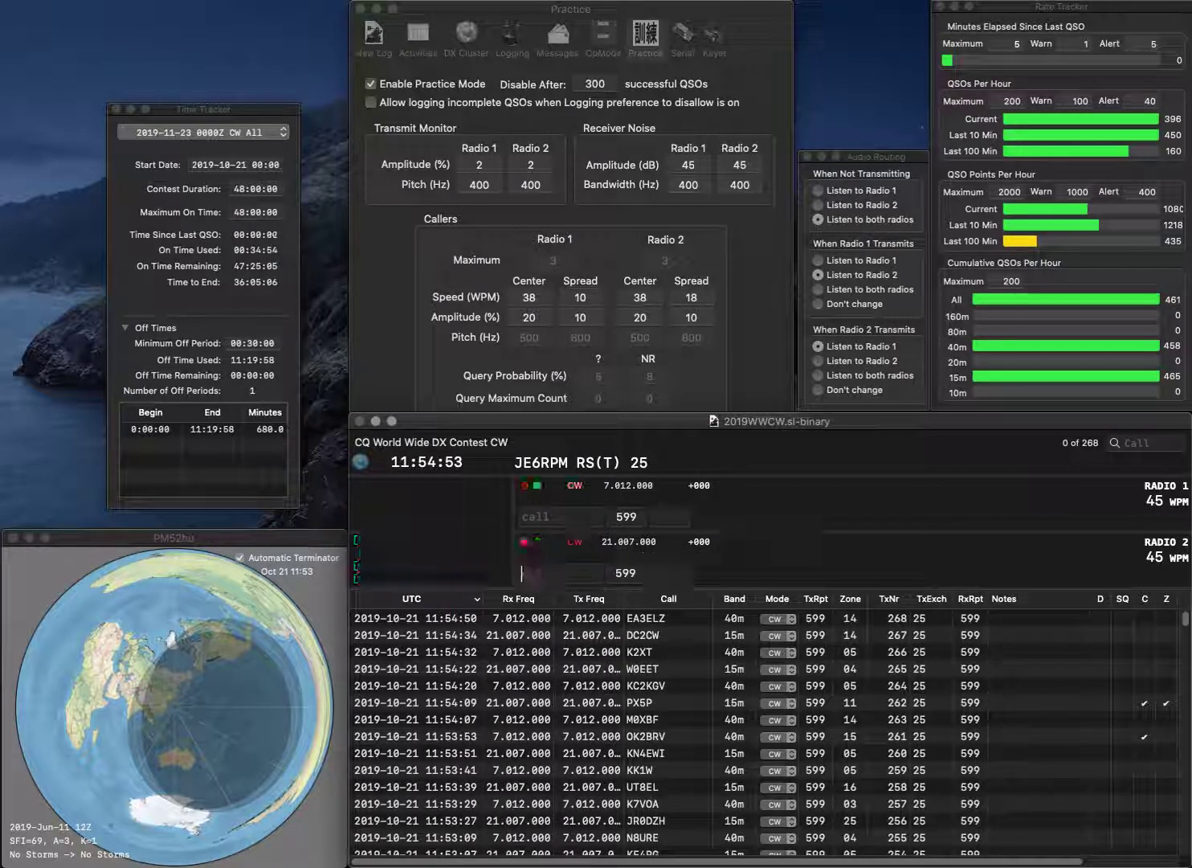
text(GM2V)
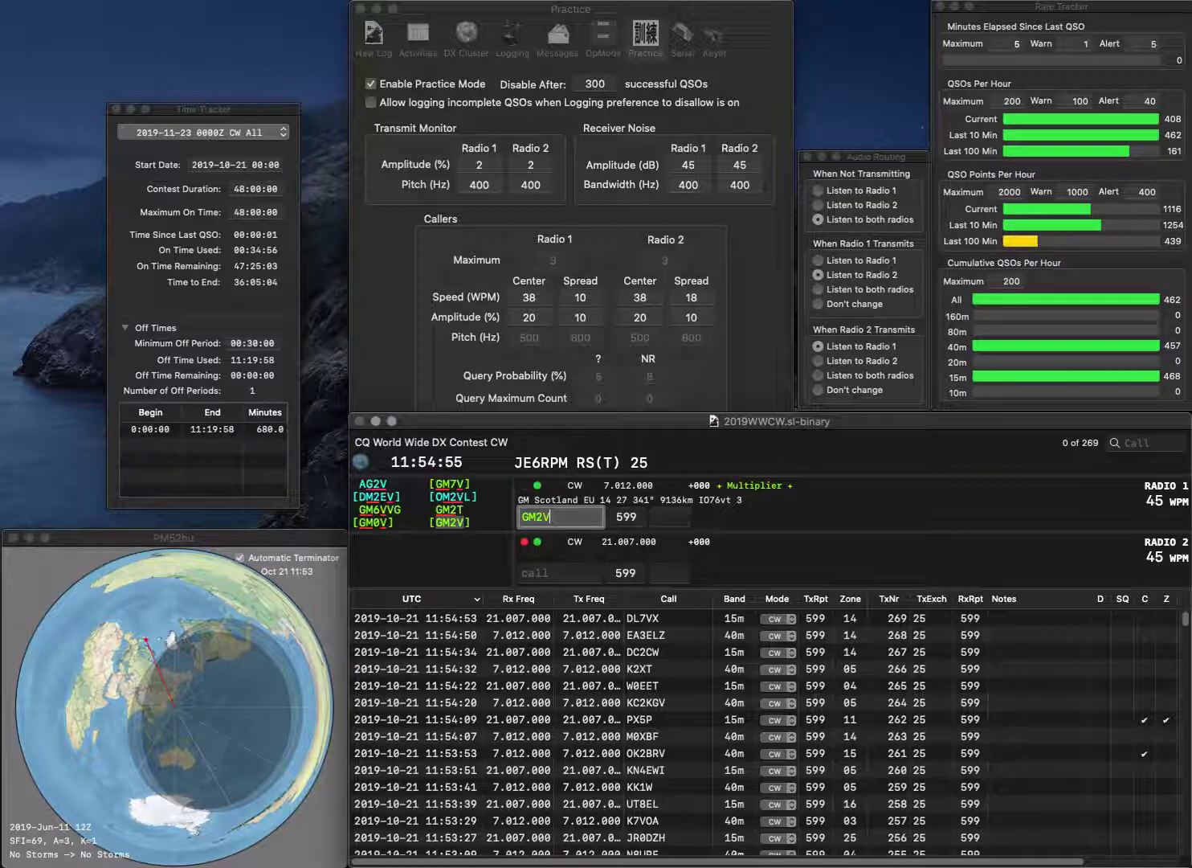
key(Return)
text(JE1S)
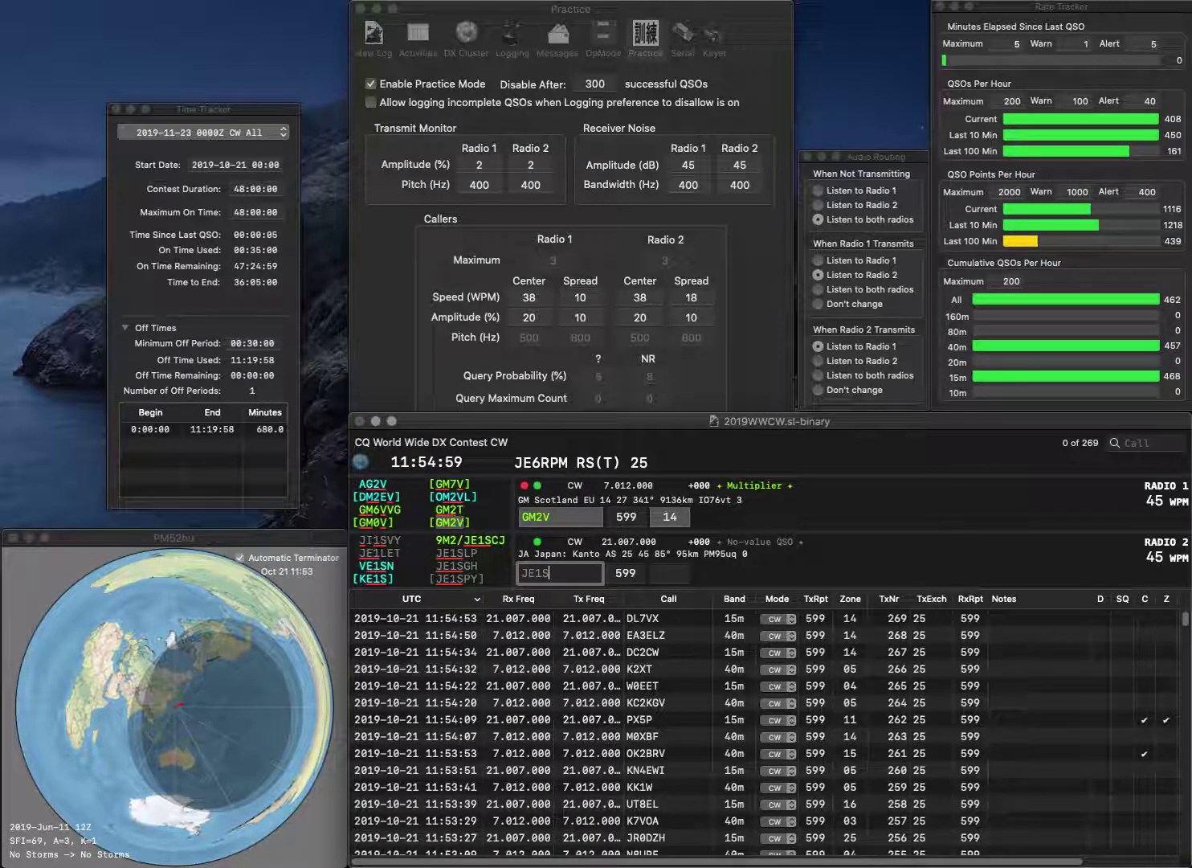
text(LP)
key(Return)
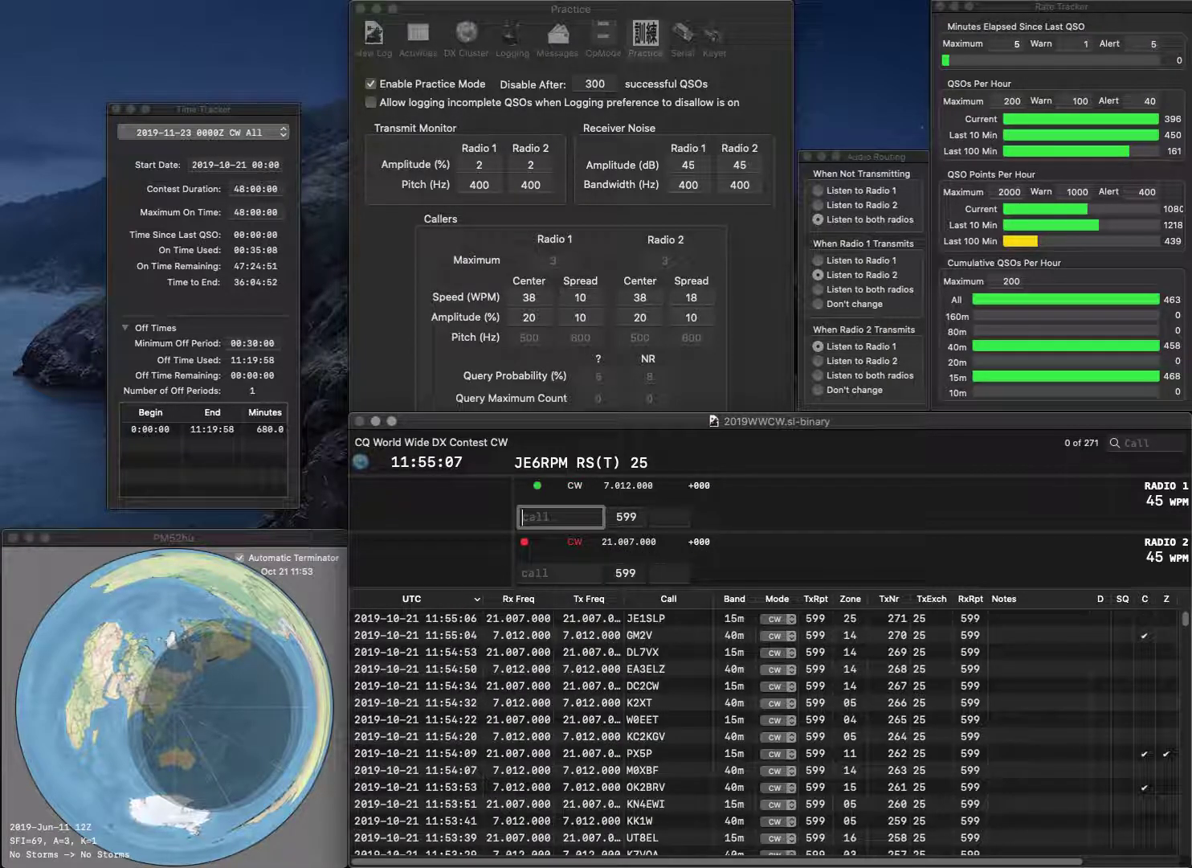
Enter and send IQ3GA on Radio 1 and W0QQQ on Radio 2, and log them with zones 15 and 04
text(IQ3GA)
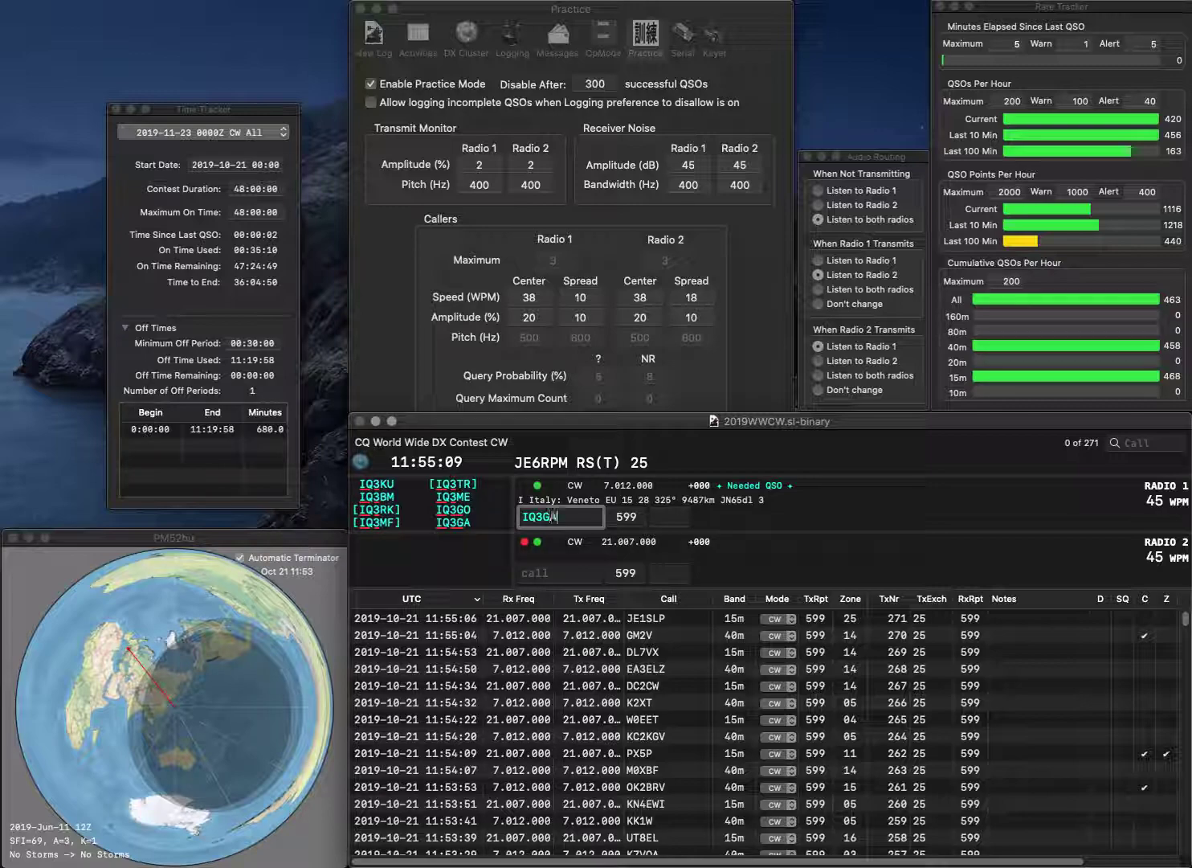
key(Return)
text(W0)
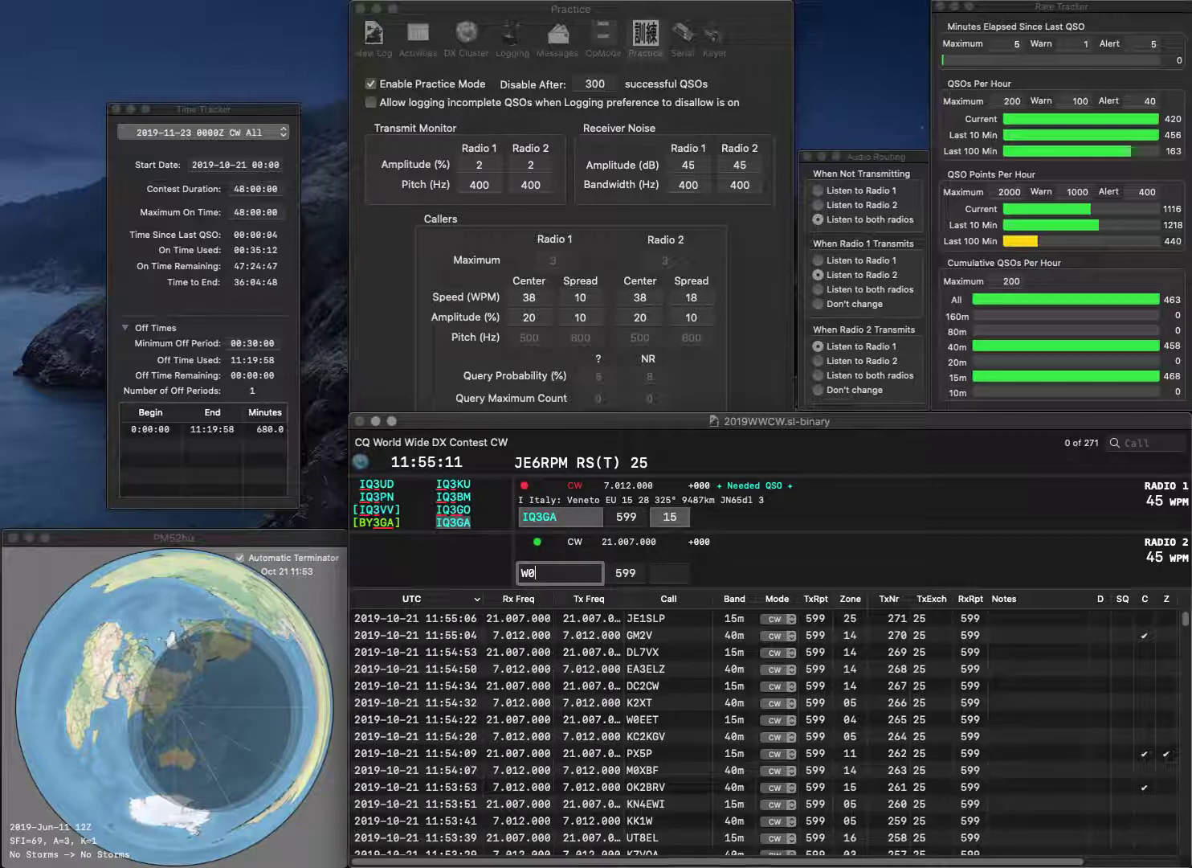
text(QQQ)
key(Return)
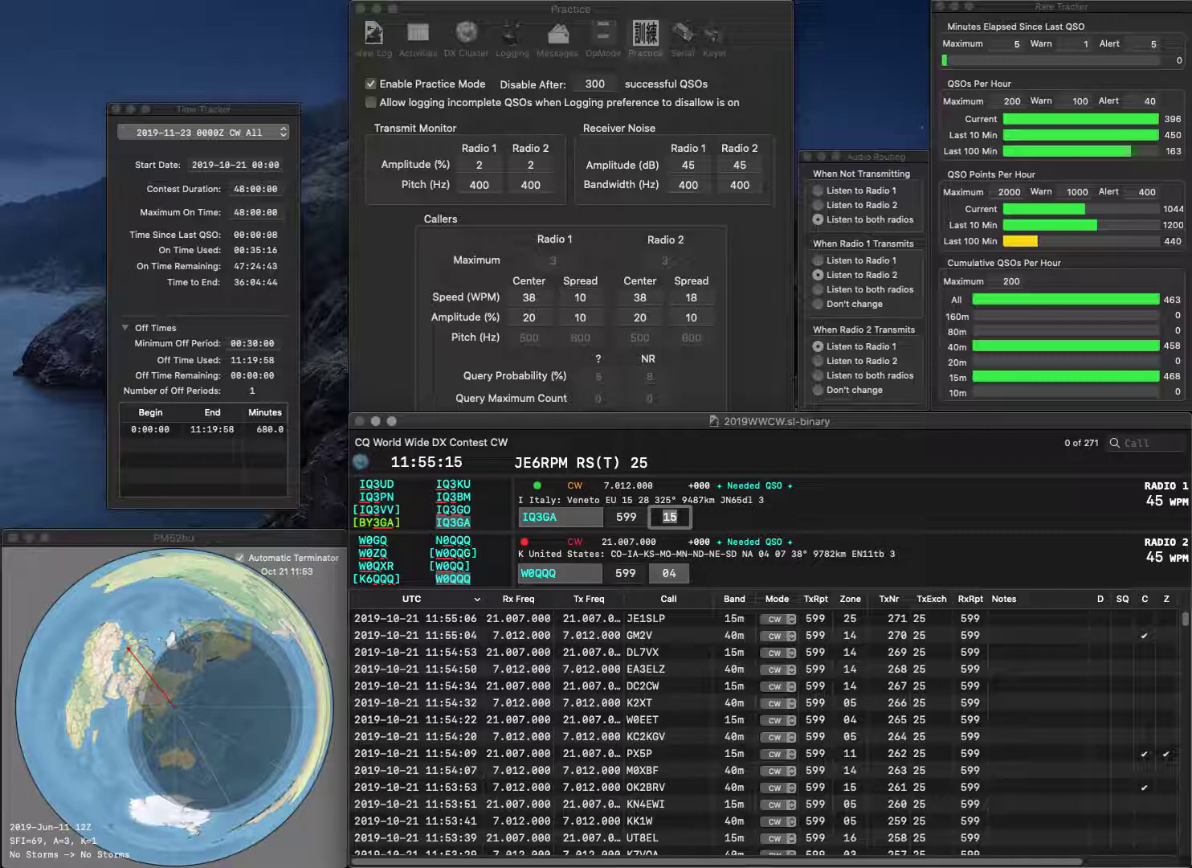
key(Tab)
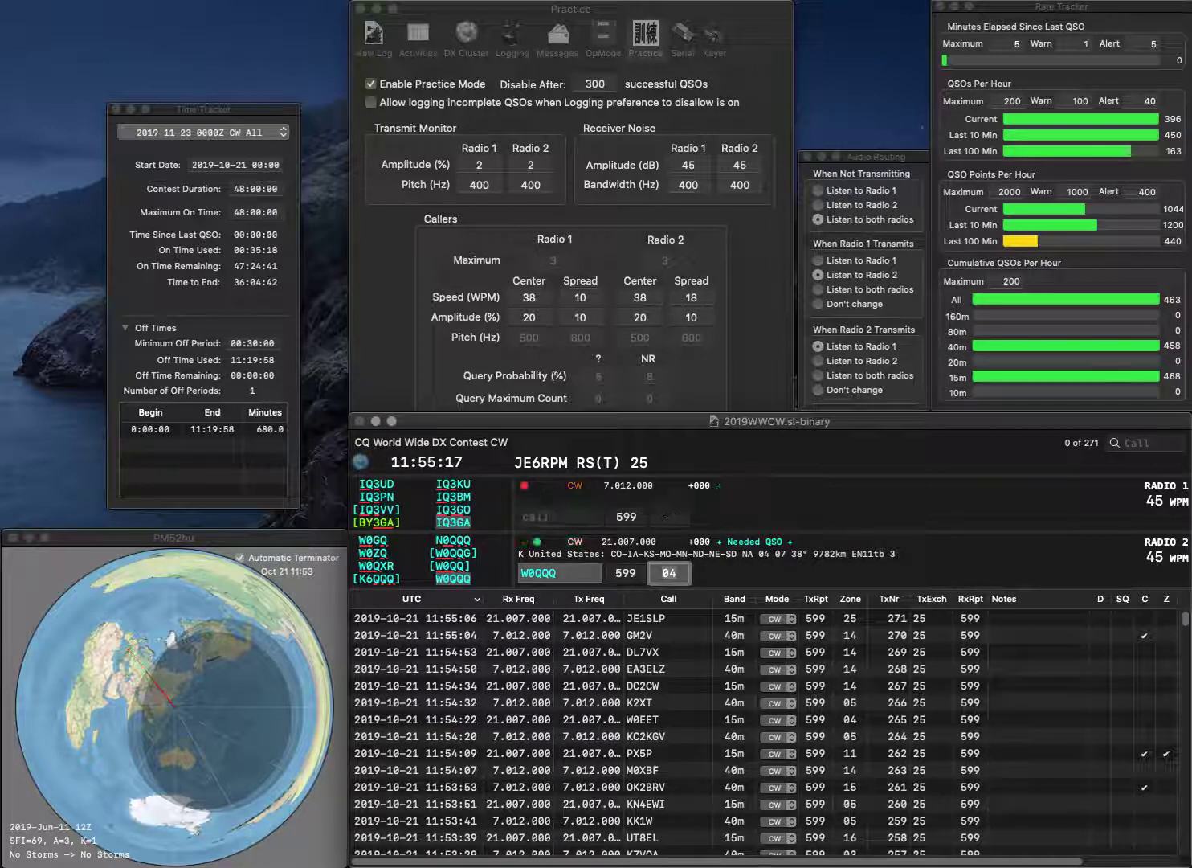
key(Return)
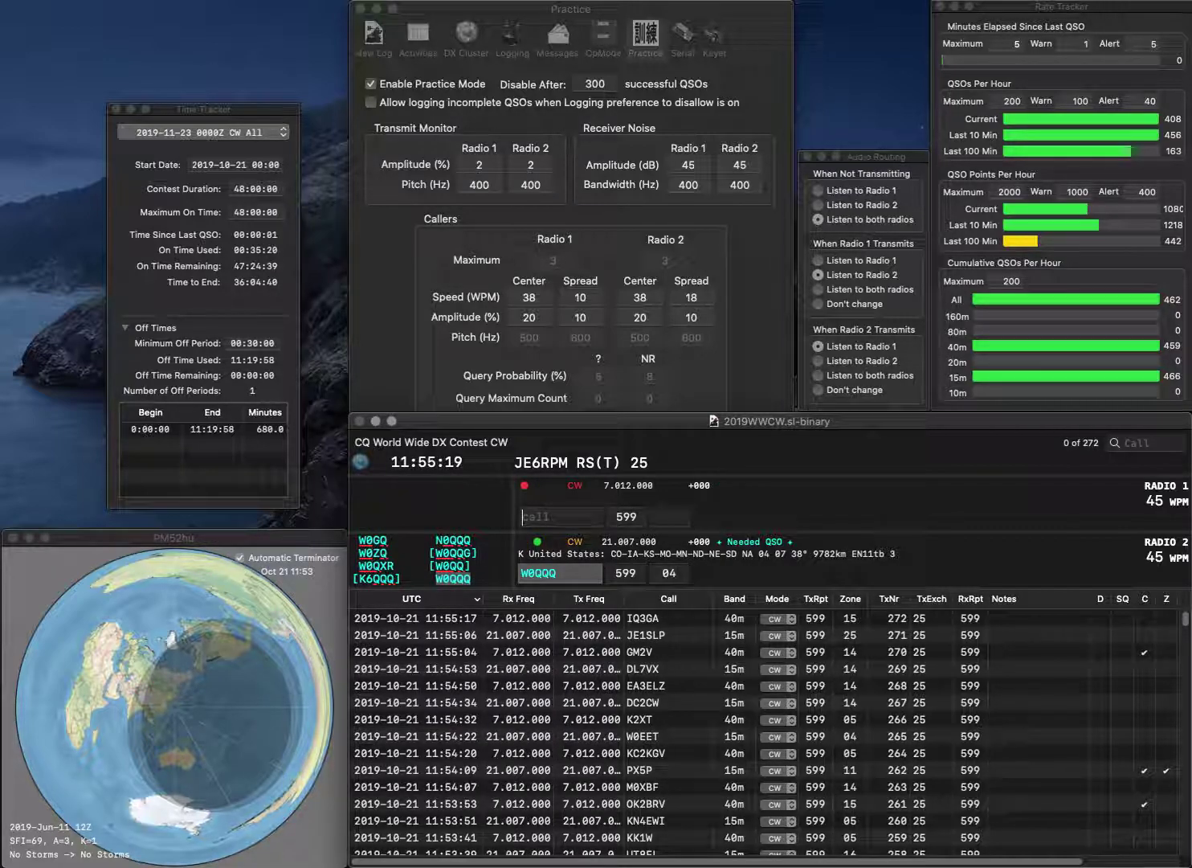
Enter and send IR4C on Radio 1 and KO9F on Radio 2
text(IR4C)
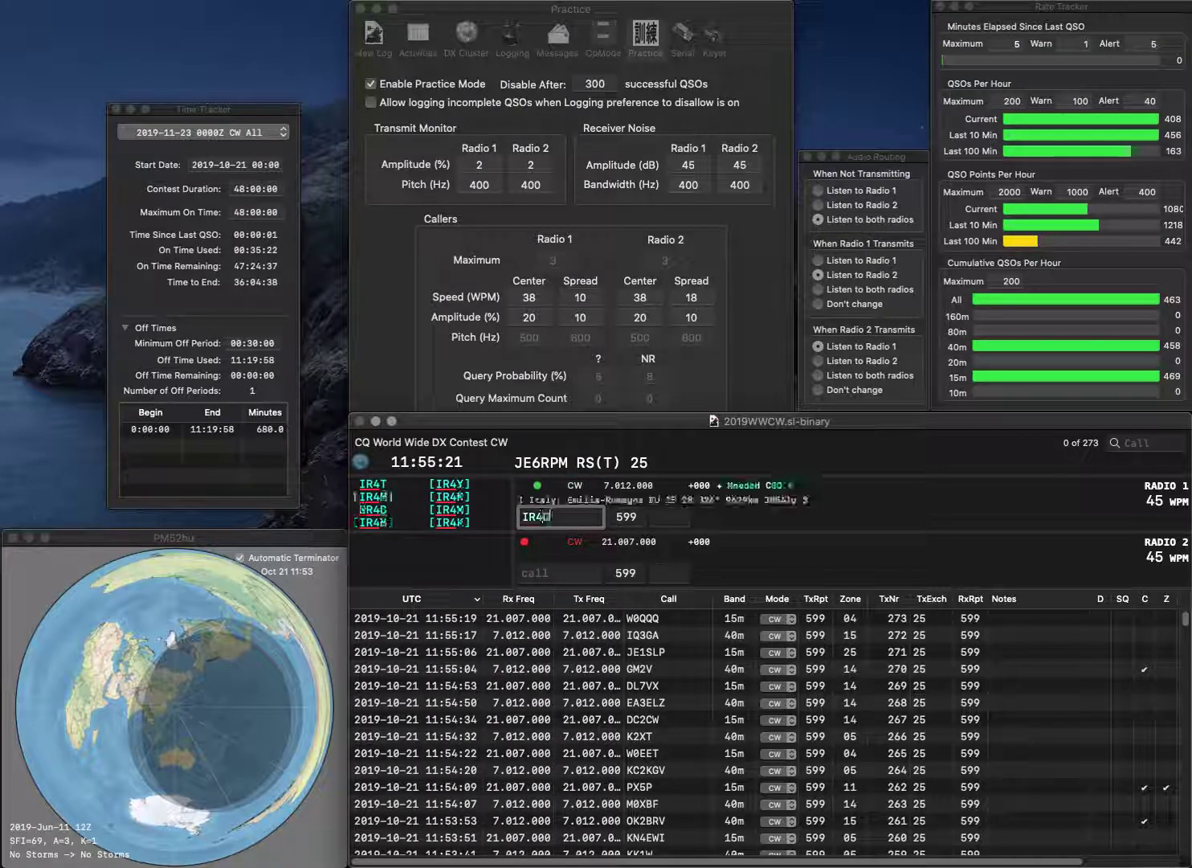
key(Return)
text(KO9F)
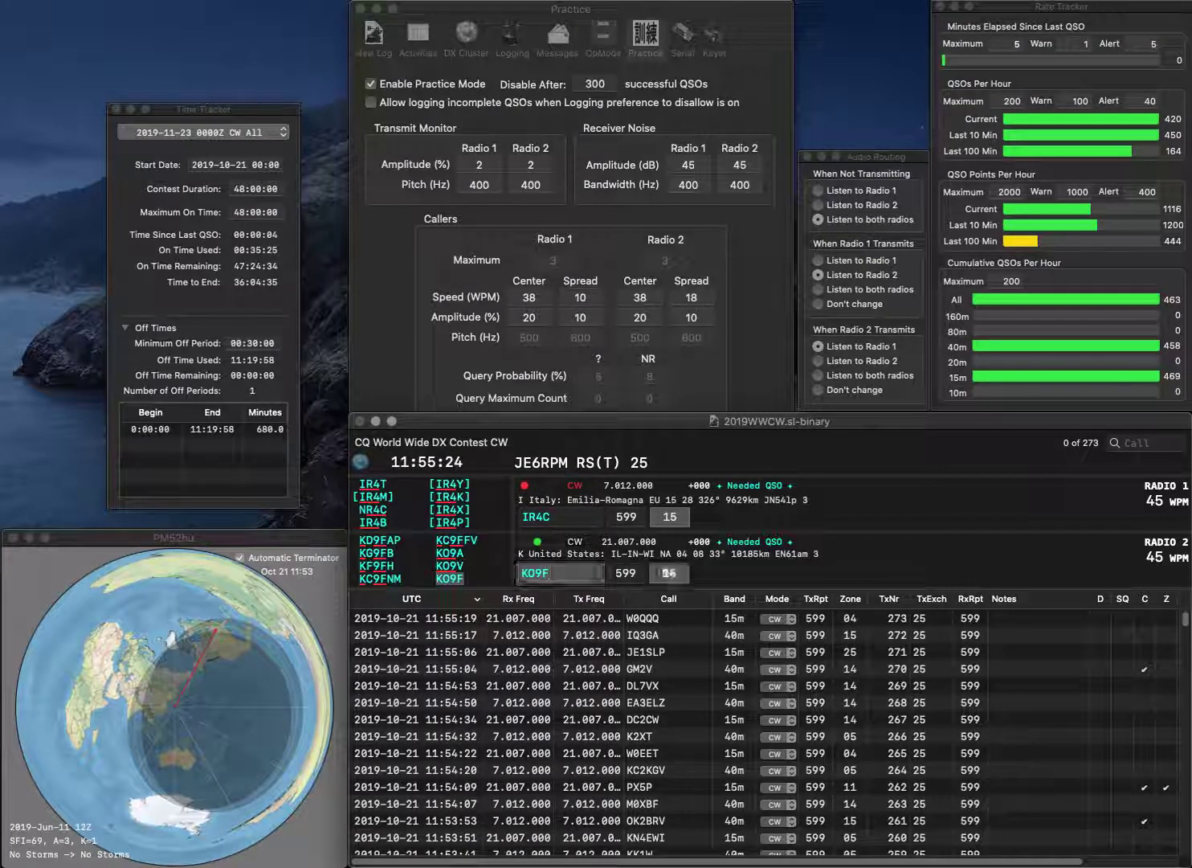
key(Return)
Correct the Radio 1 call to IR3C and send it, and log KO9F with zone 04 and IR3C with zone 15
key(Tab)
key(Left)
key(BackSpace)
text(3)
key(Return)
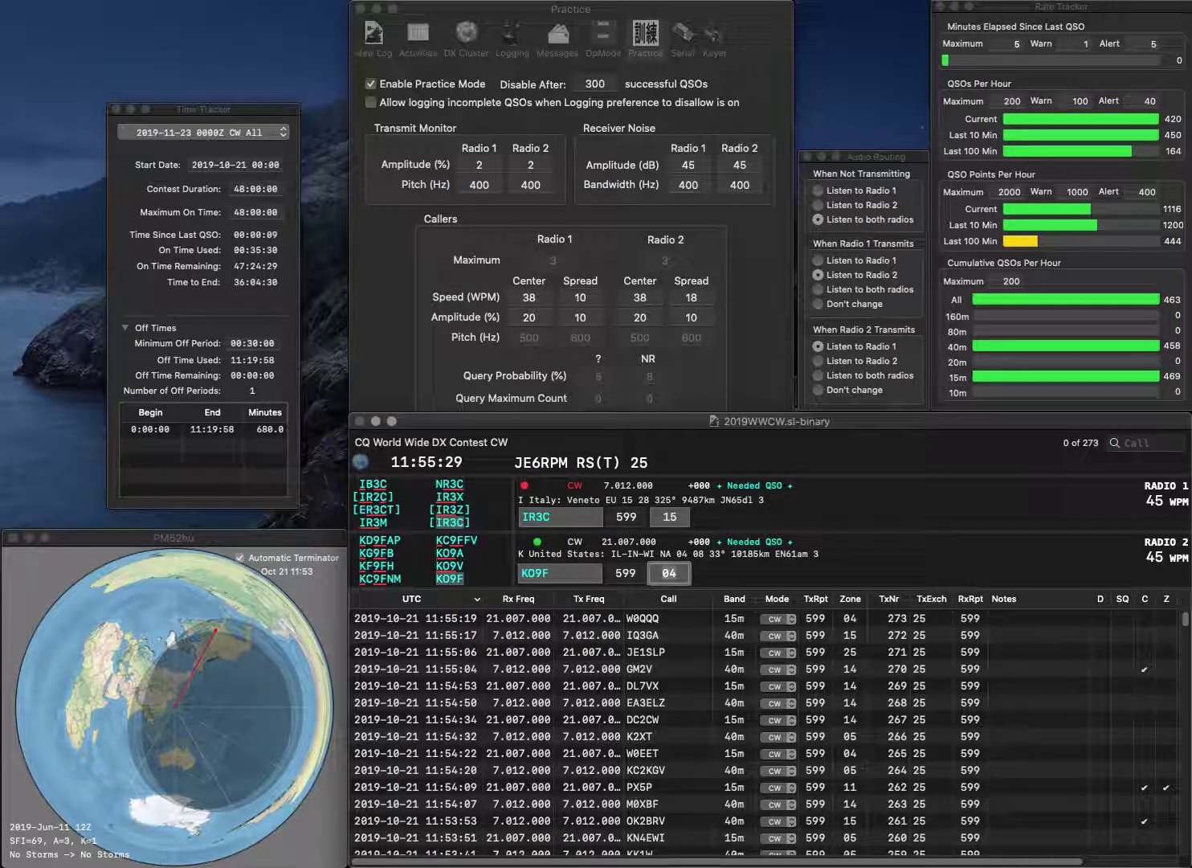
key(Return)
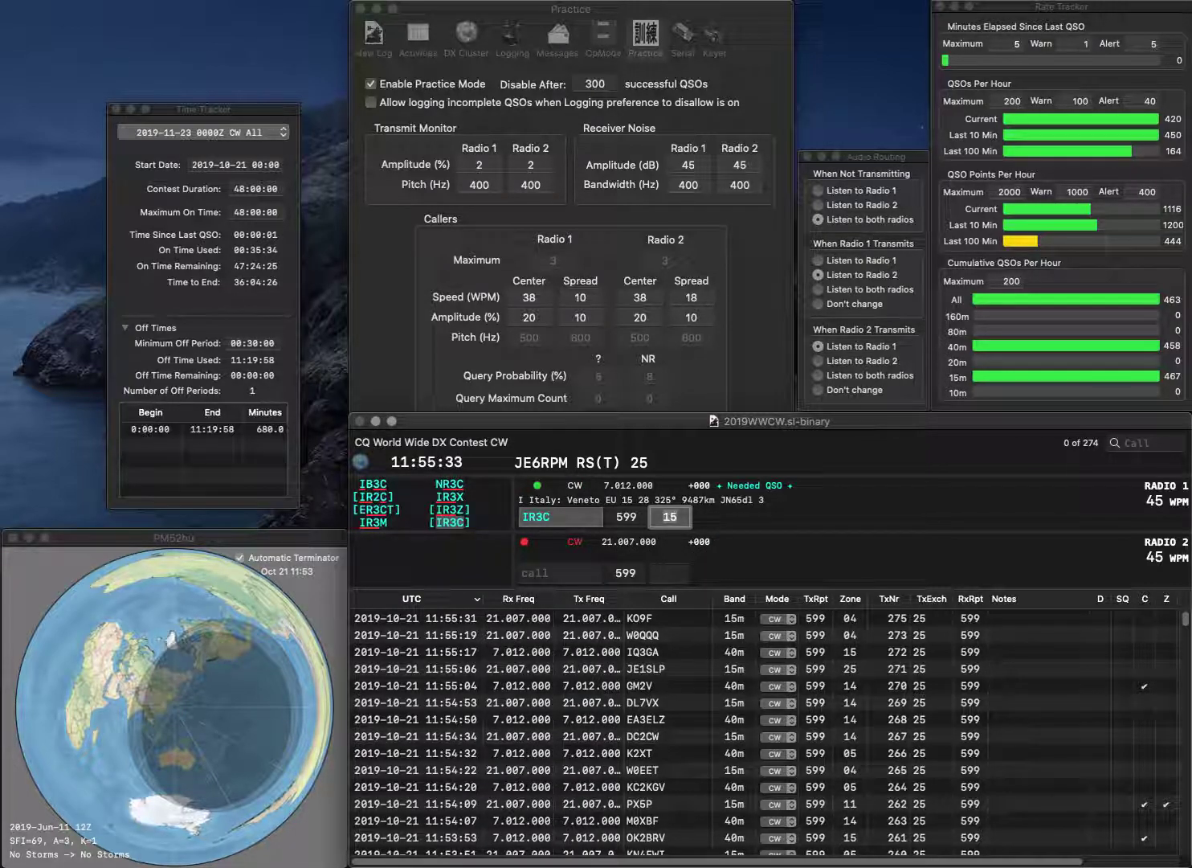
key(Return)
Enter WAW3PCK on Radio 2, correct it to WA3PCK, and send the call
text(WAW)
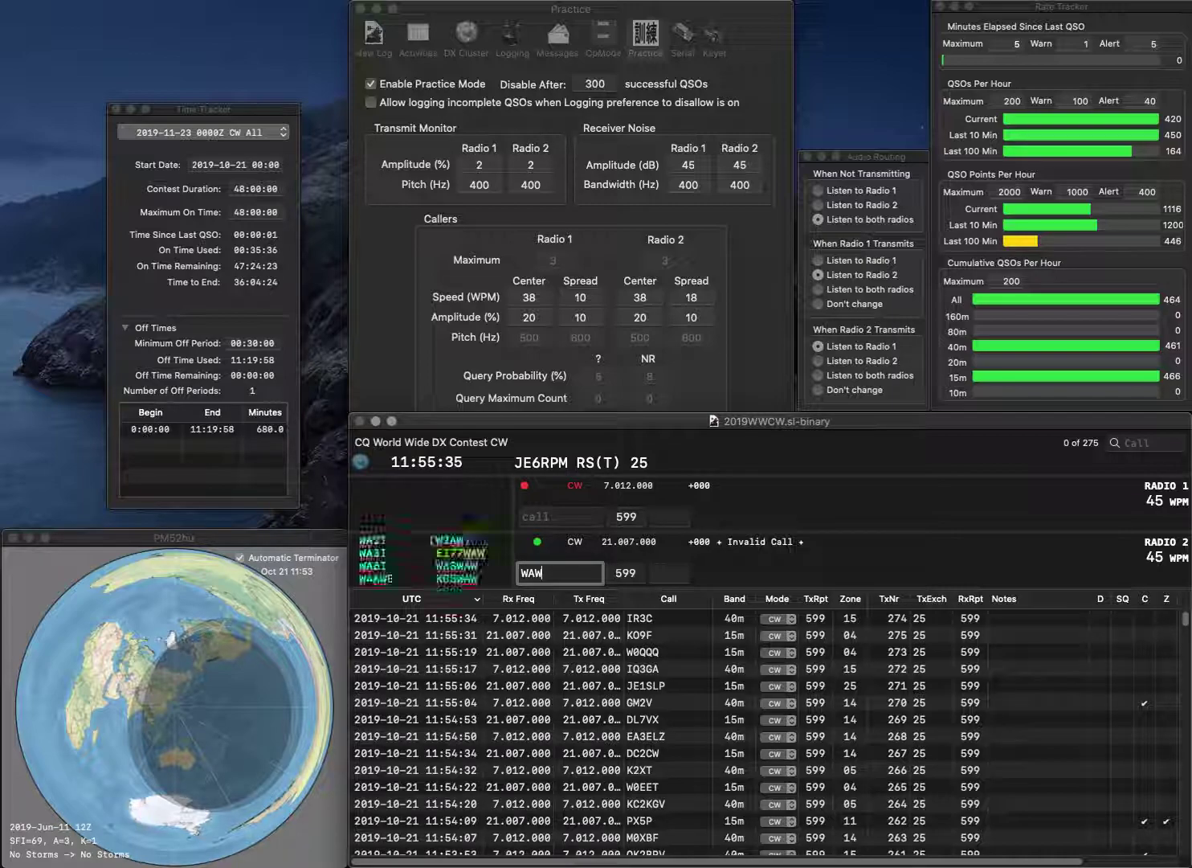
text(3PCK)
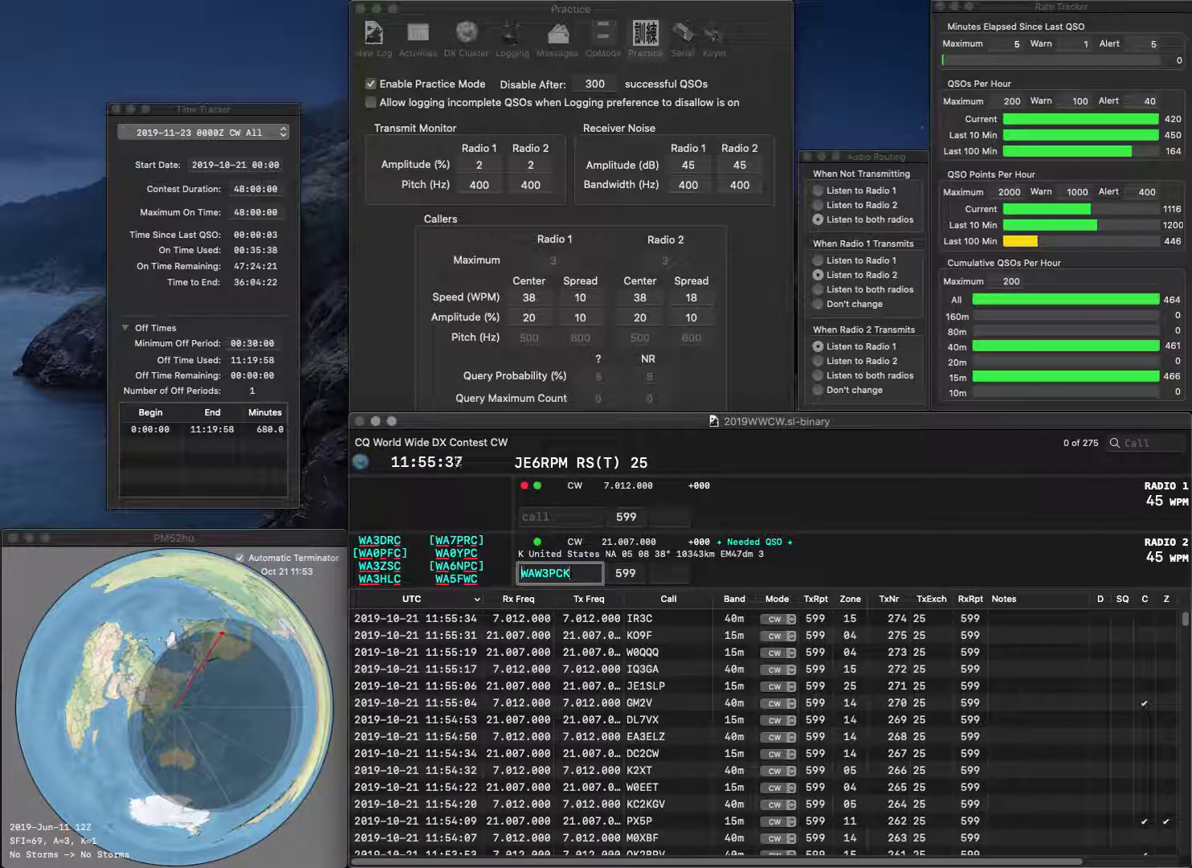
key(BackSpace)
key(Right)
key(BackSpace)
text(A)
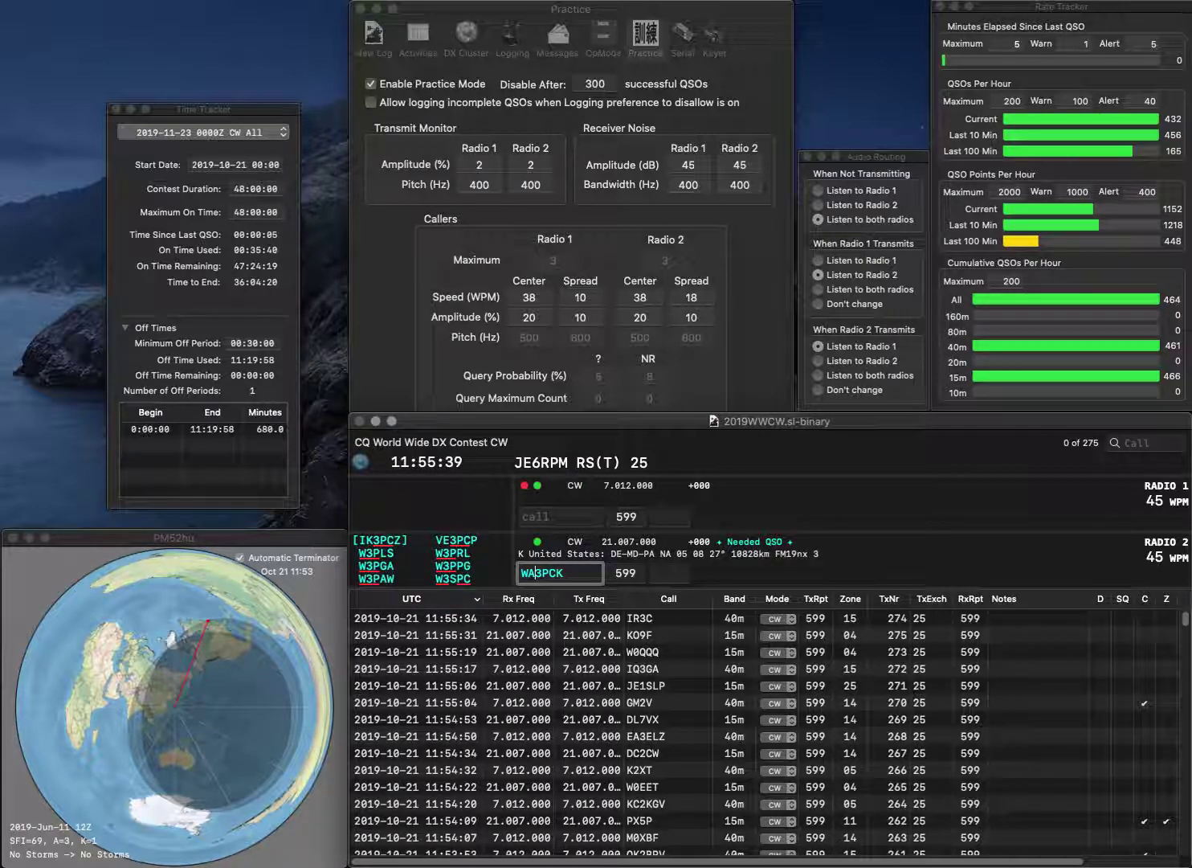
key(Return)
Send the partial call AJX on Radio 1, and correct the Radio 2 call to WA4PSC and send it
text(AJX)
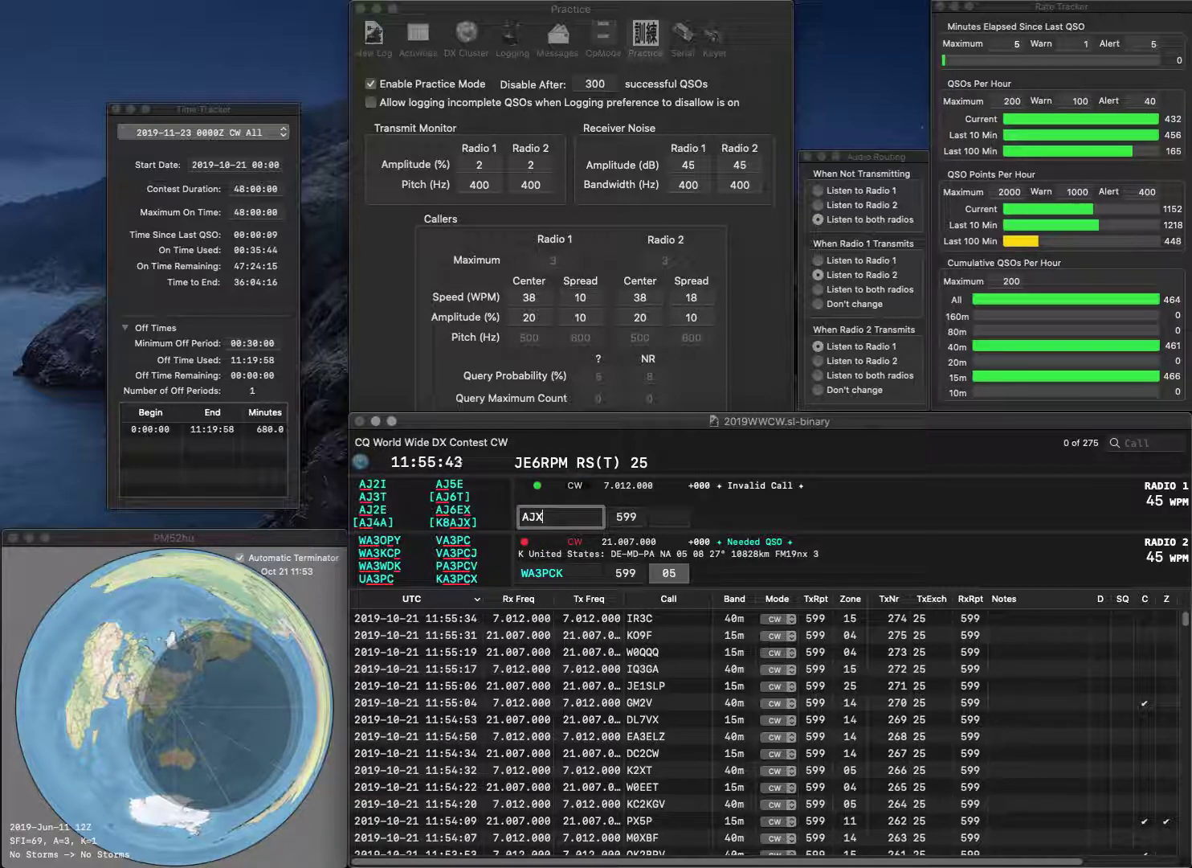
key(Return)
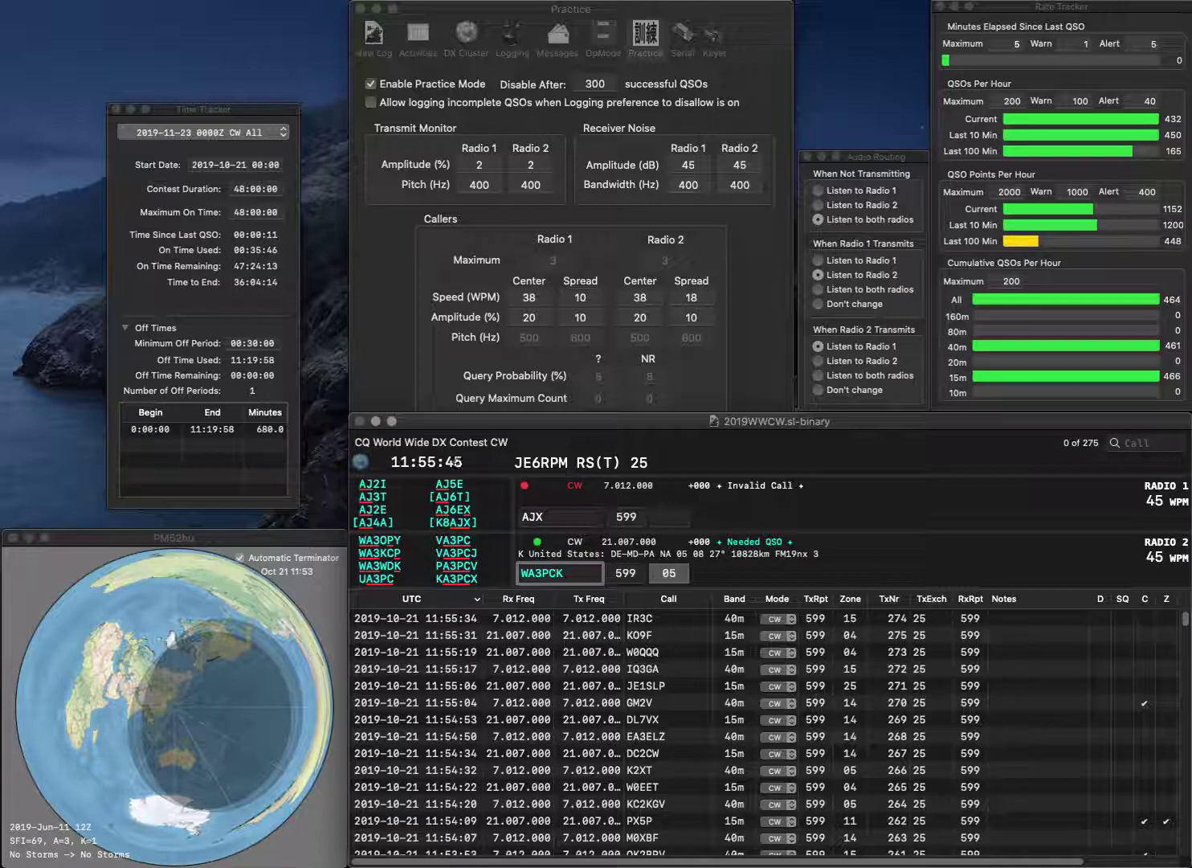
key(BackSpace)
text(4)
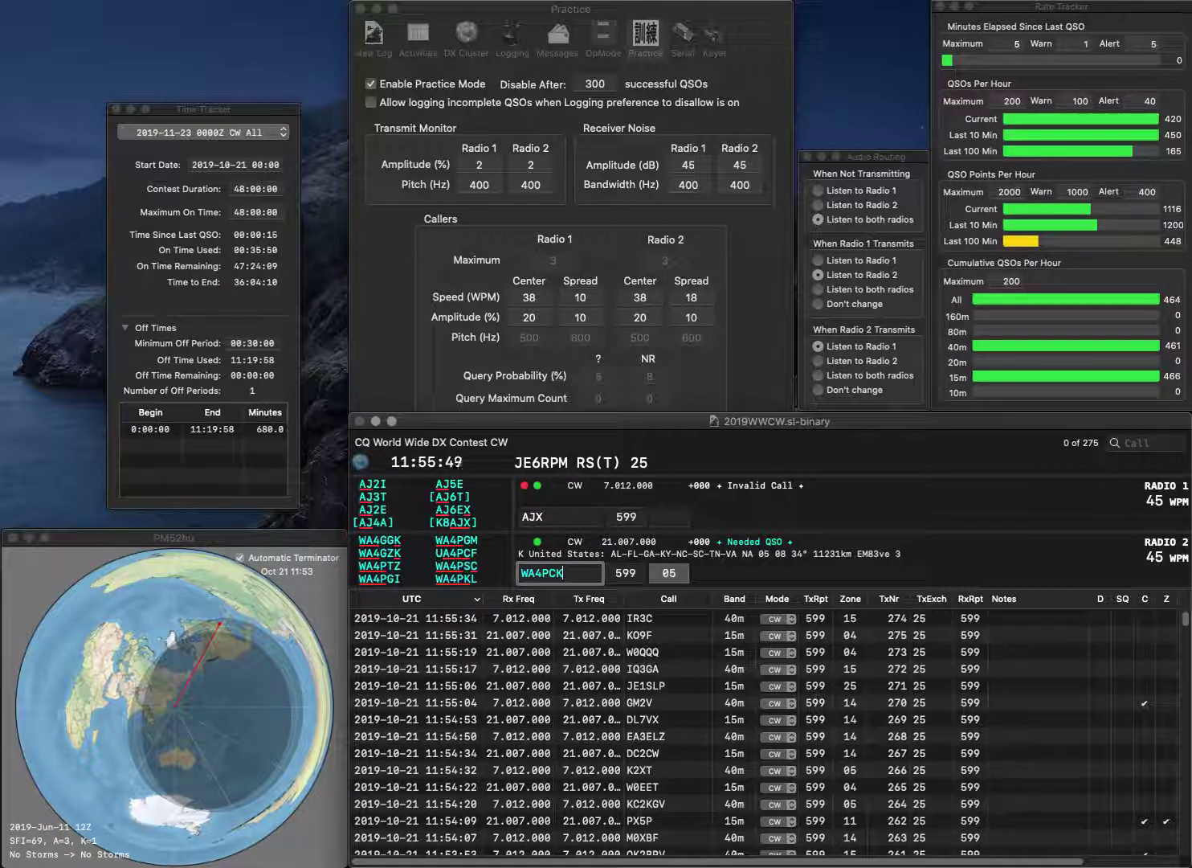
key(BackSpace)
key(BackSpace)
text(SC)
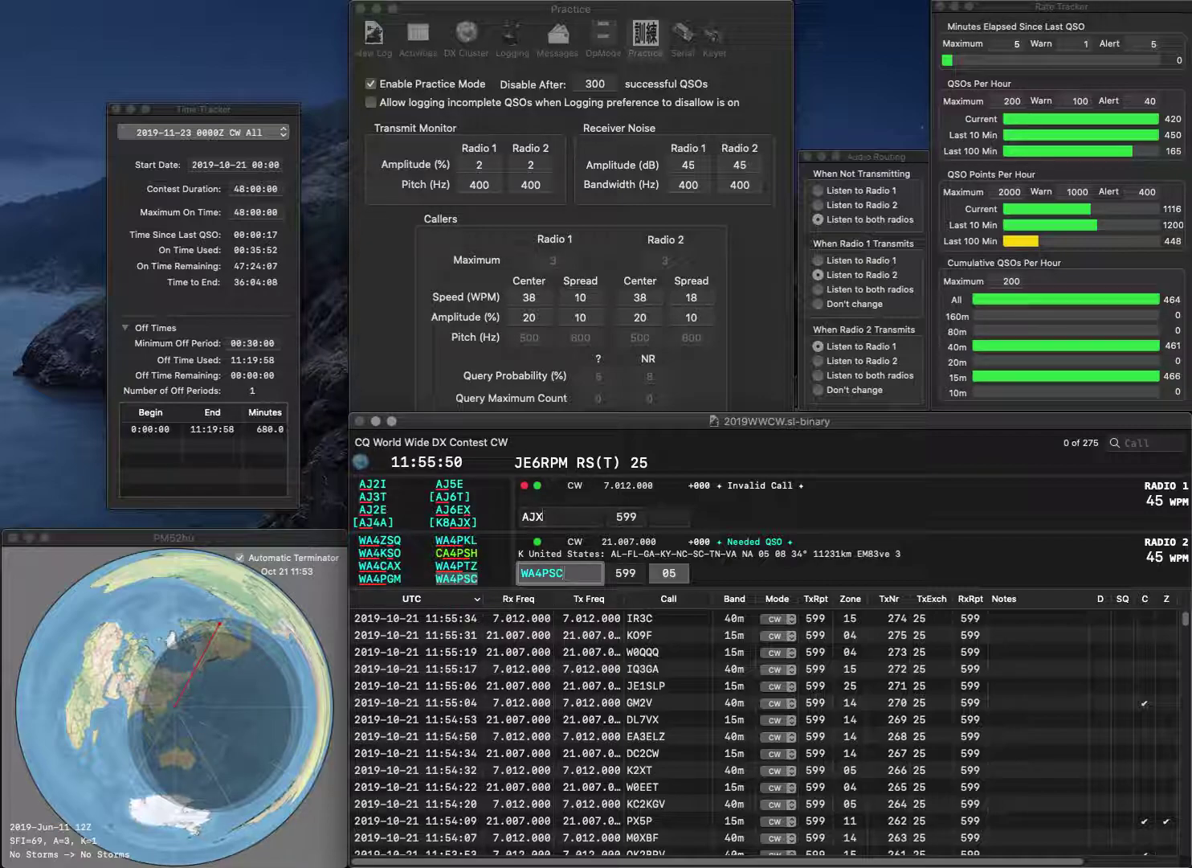
key(Return)
key(Left)
key(Left)
text(L4)
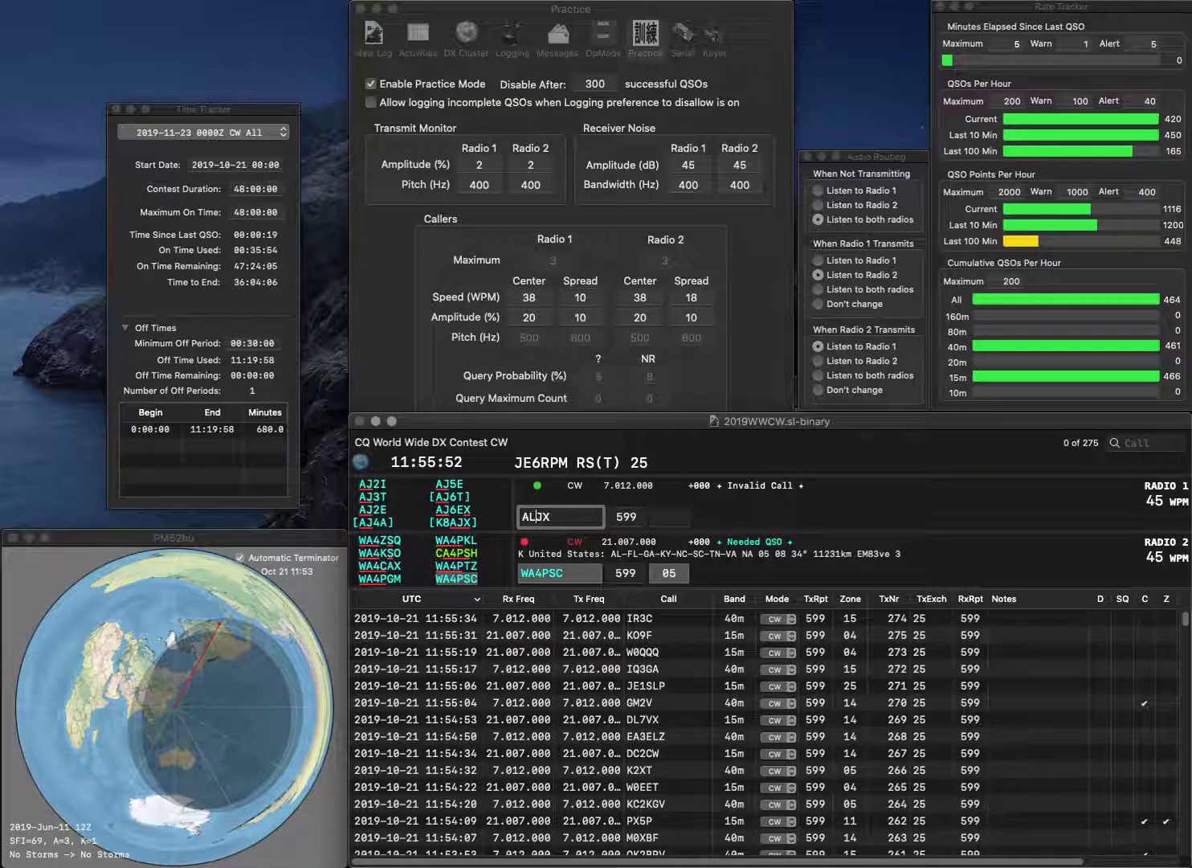
key(Delete)
key(Delete)
text(B)
key(Return)
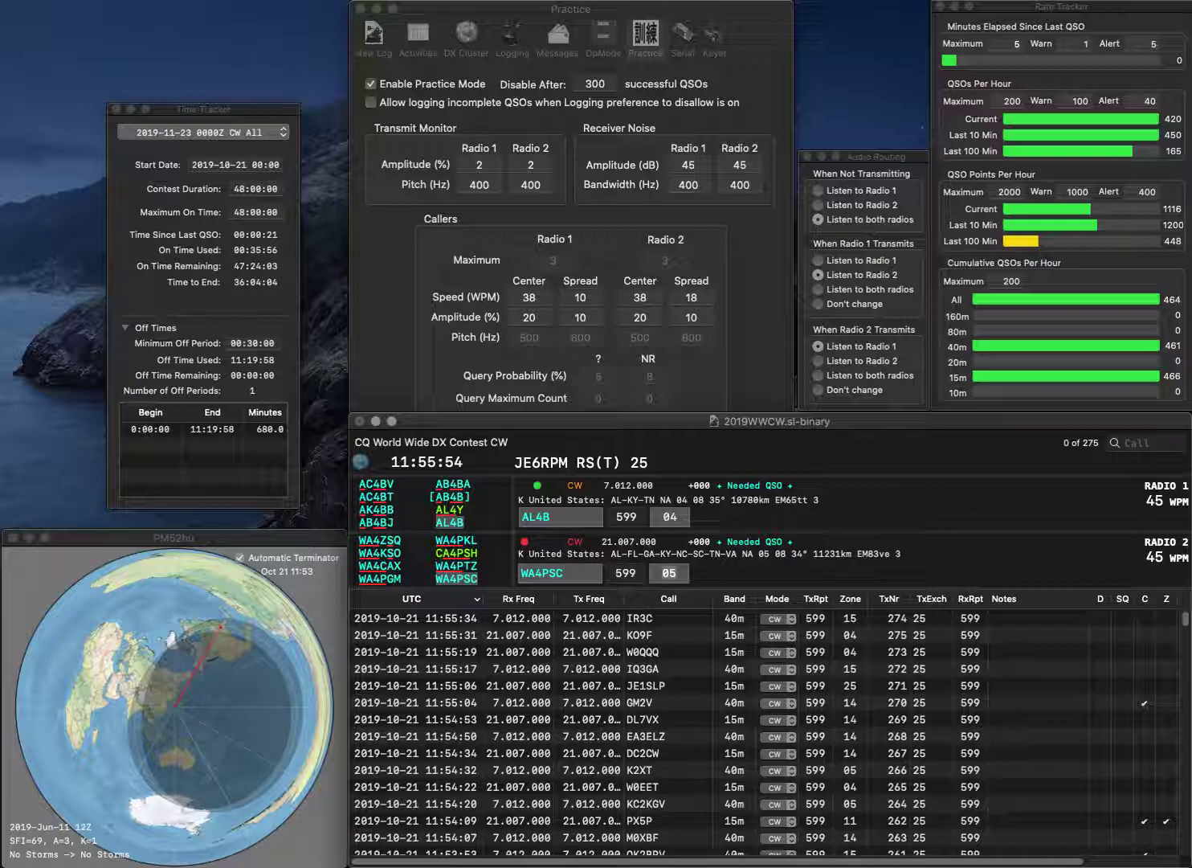
key(Return)
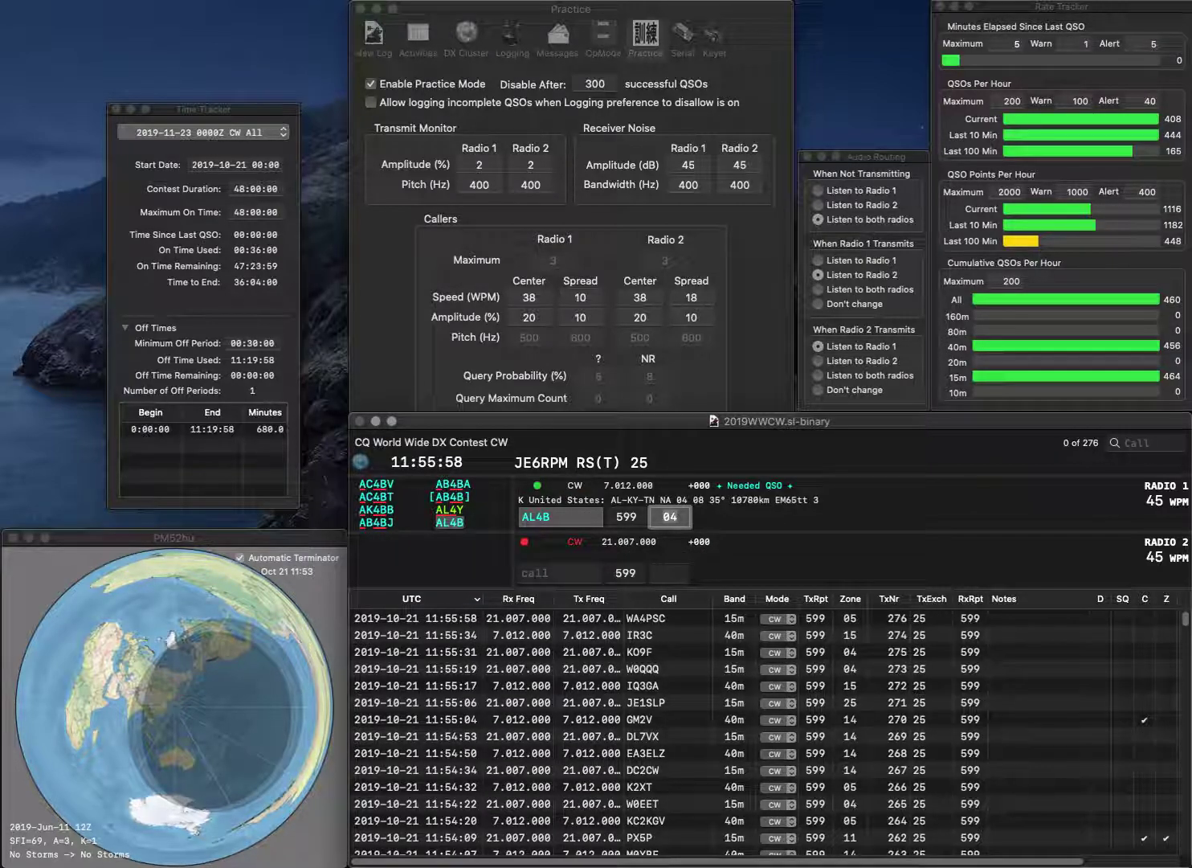
key(Return)
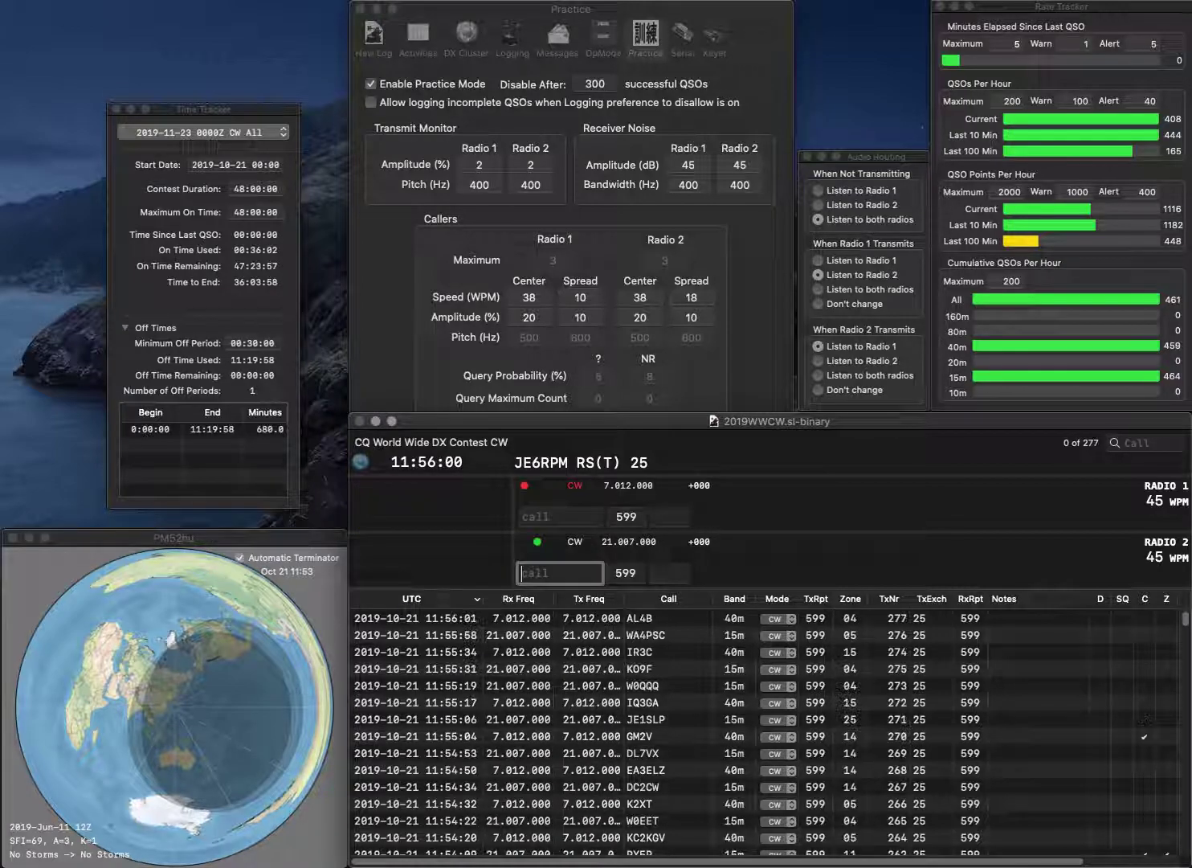
Enter and send JA2FSM on Radio 2 and SV2JU on Radio 1
text(JA2)
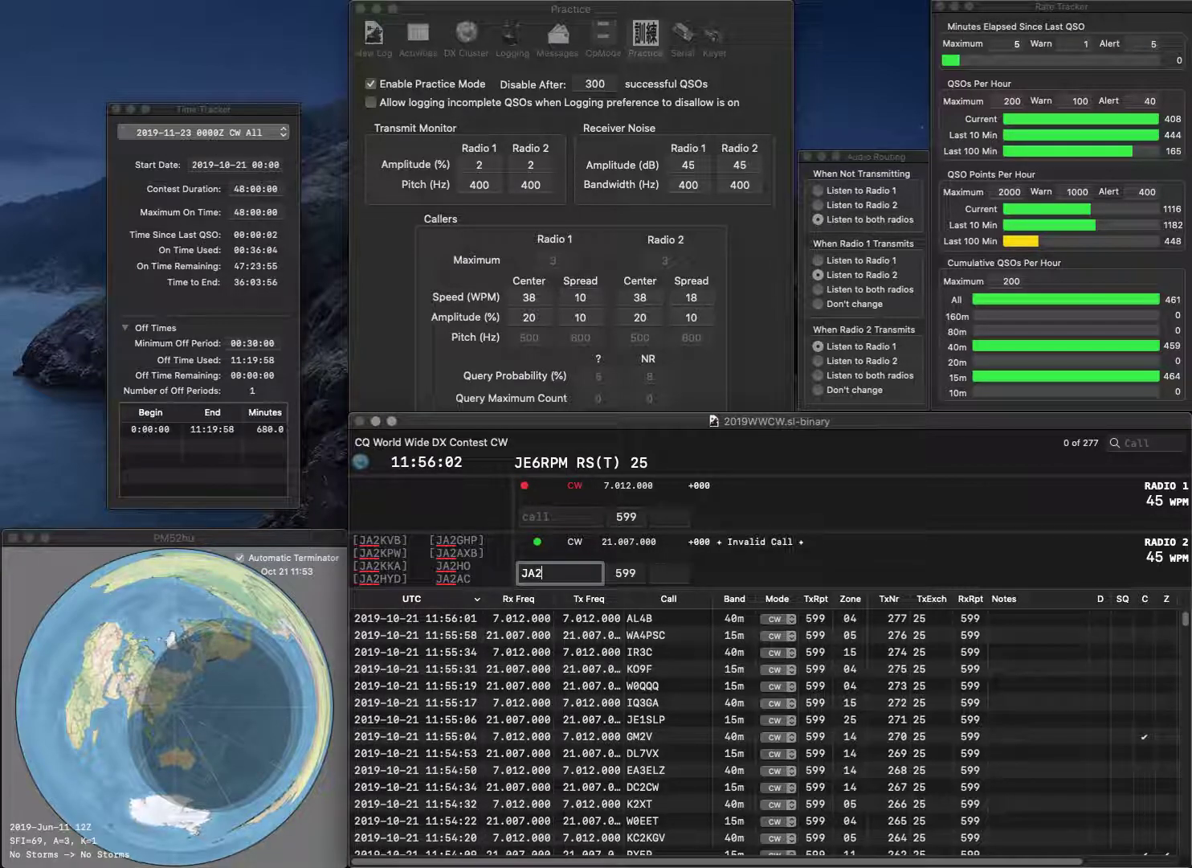
text(FSM)
key(Return)
text(SV2JU)
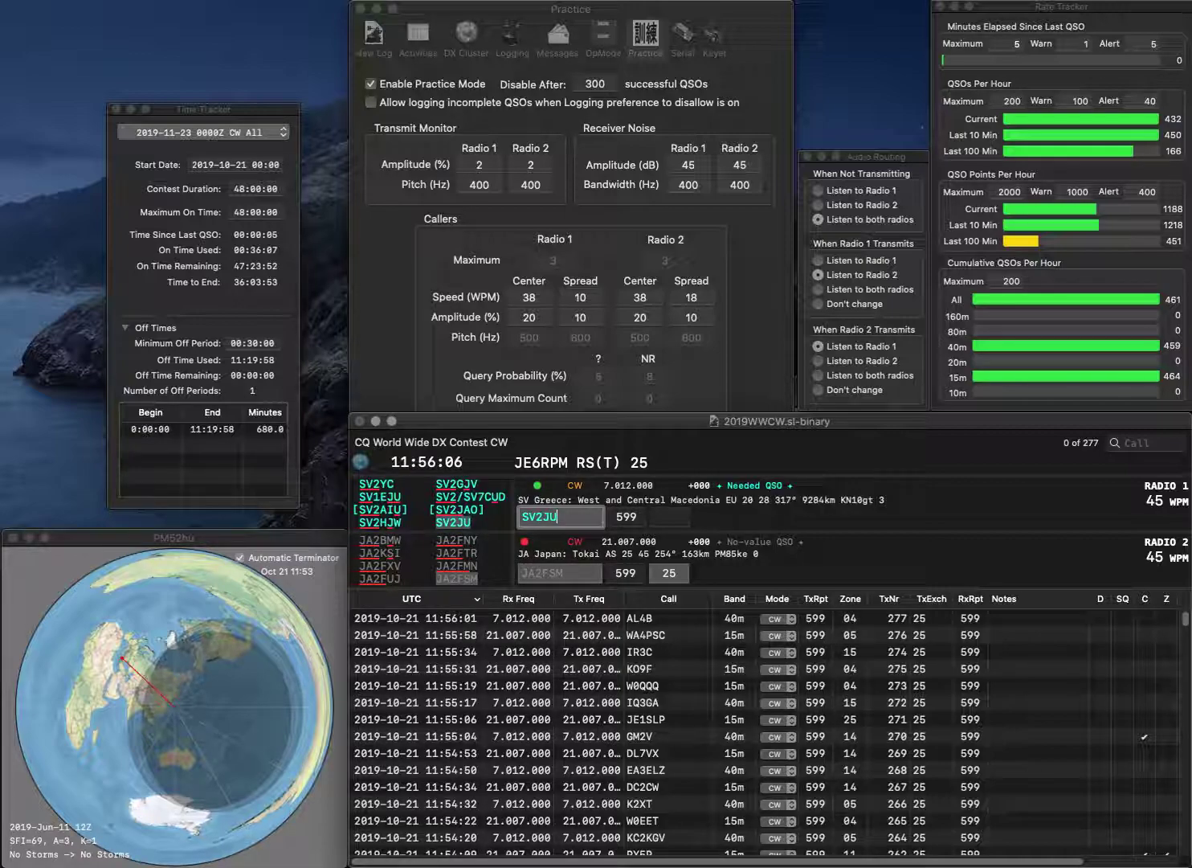
key(Return)
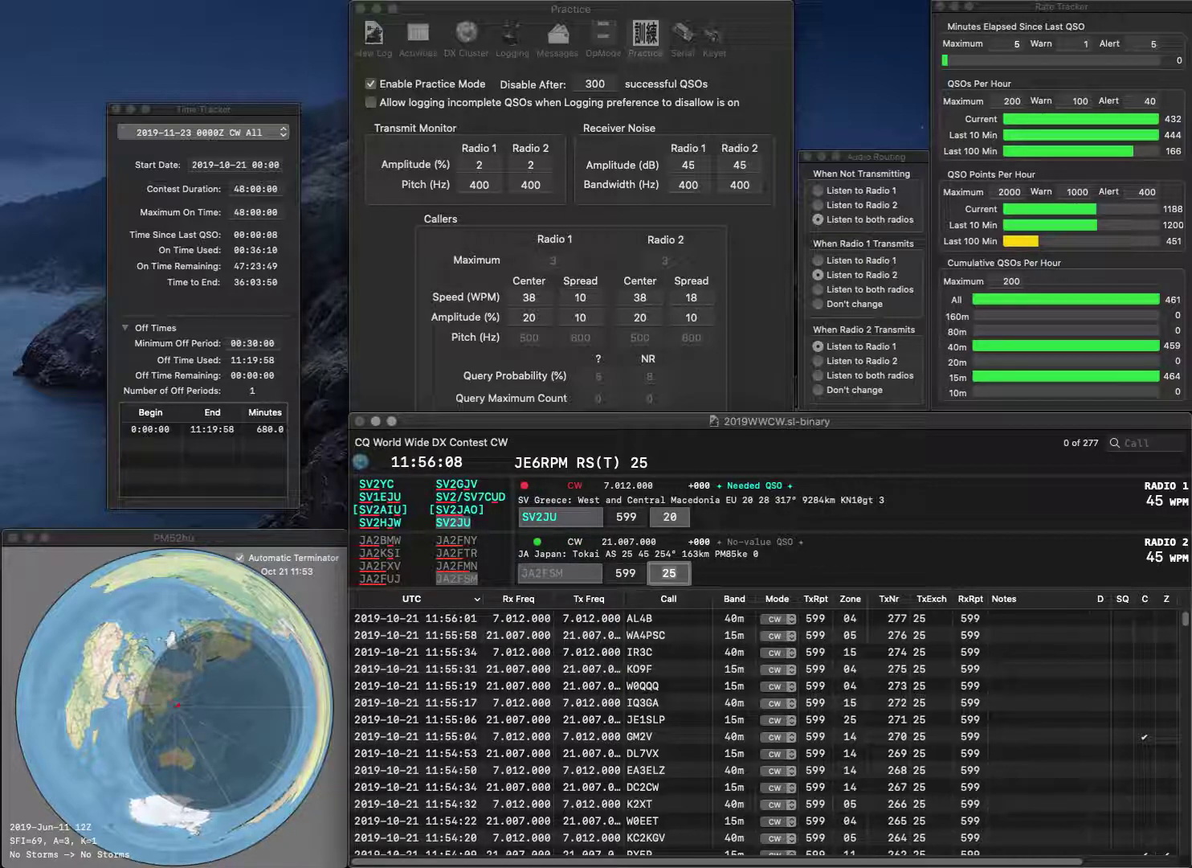
key(Return)
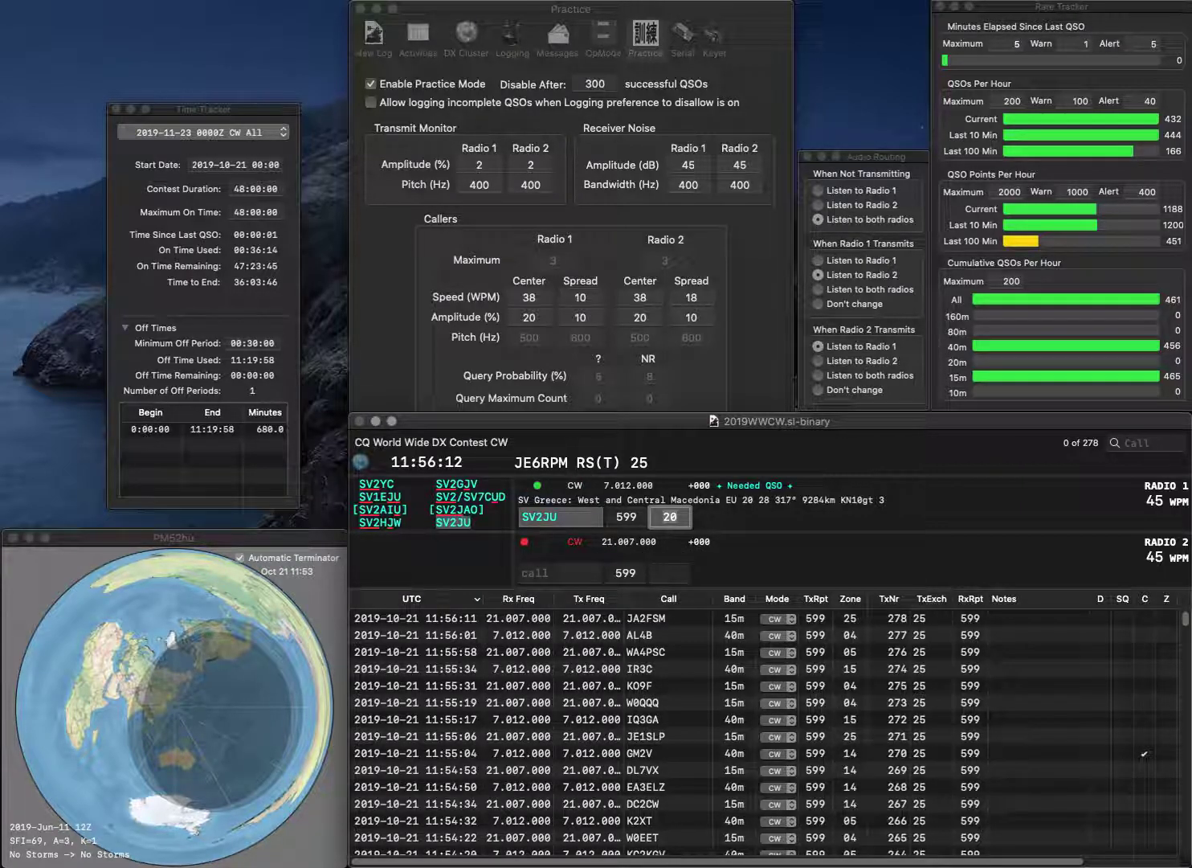
key(Return)
text(KJ4UC)
key(Return)
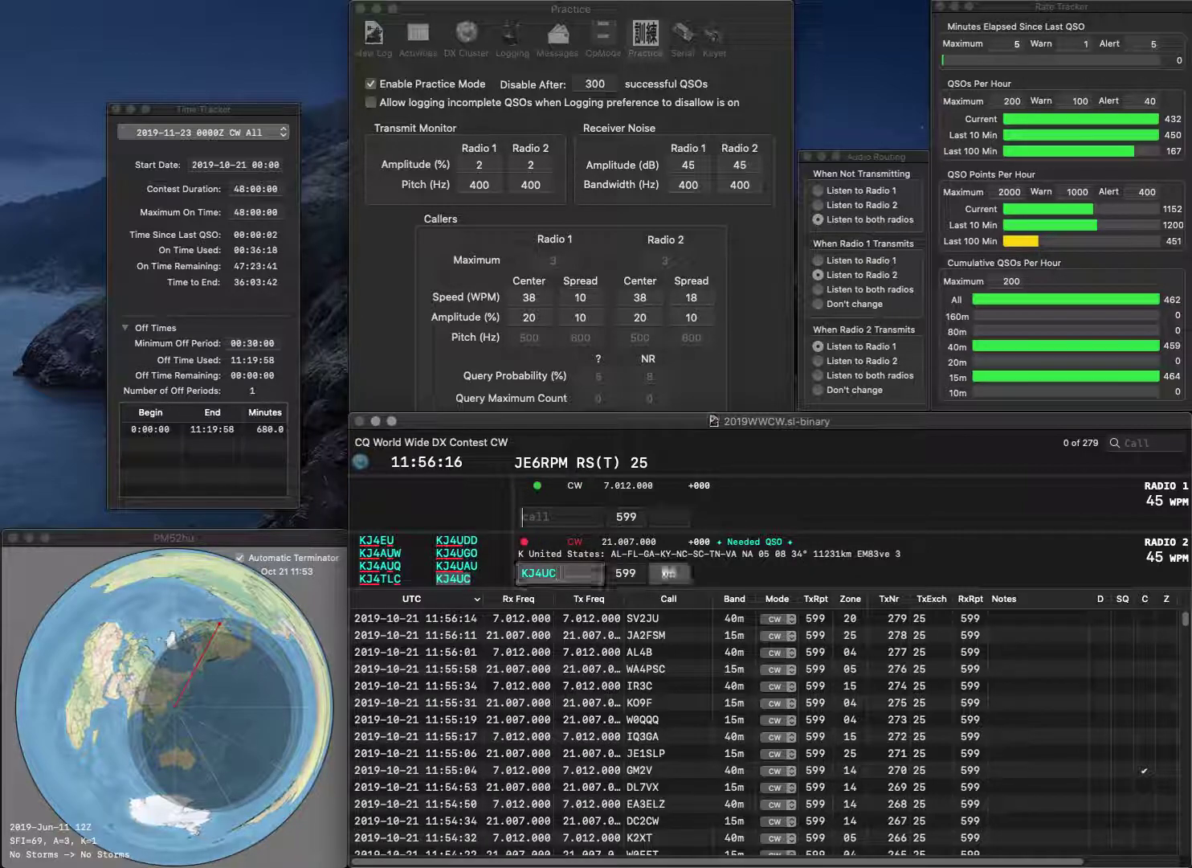
text(0AR)
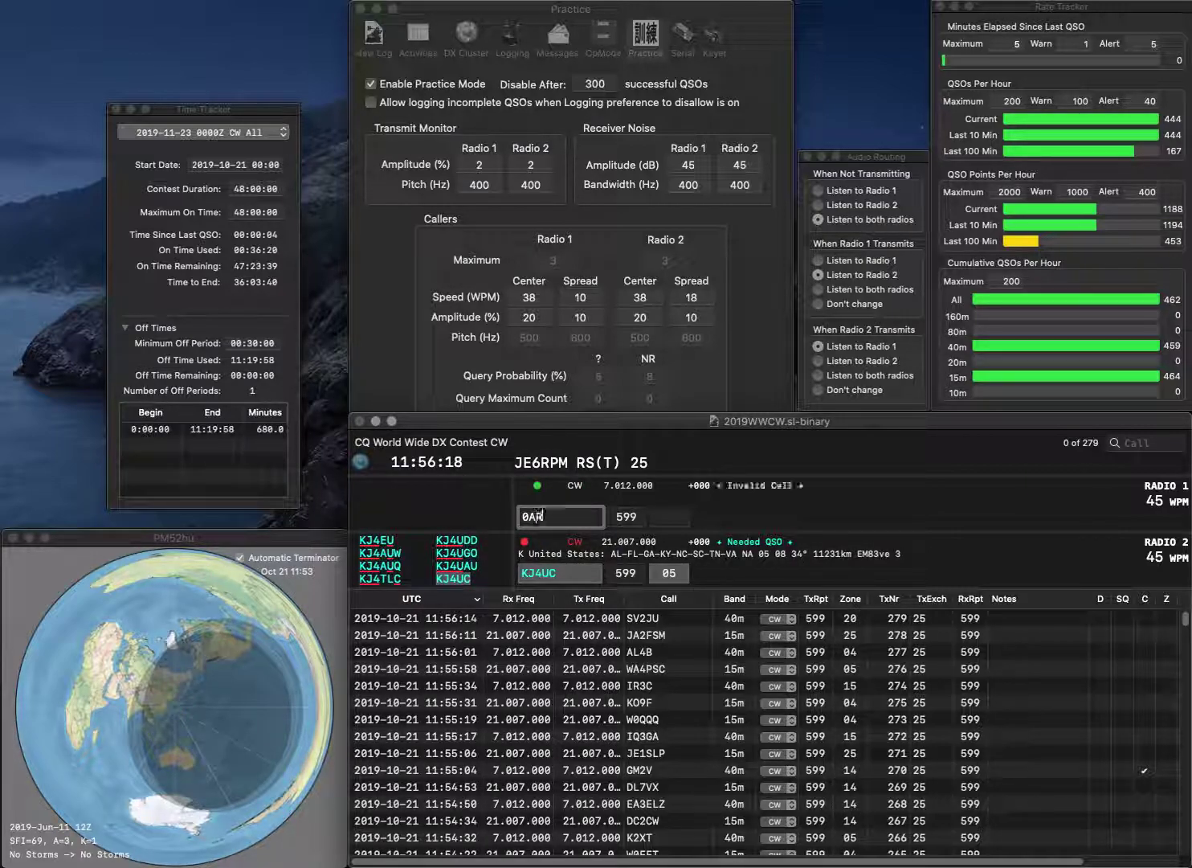
text(K)
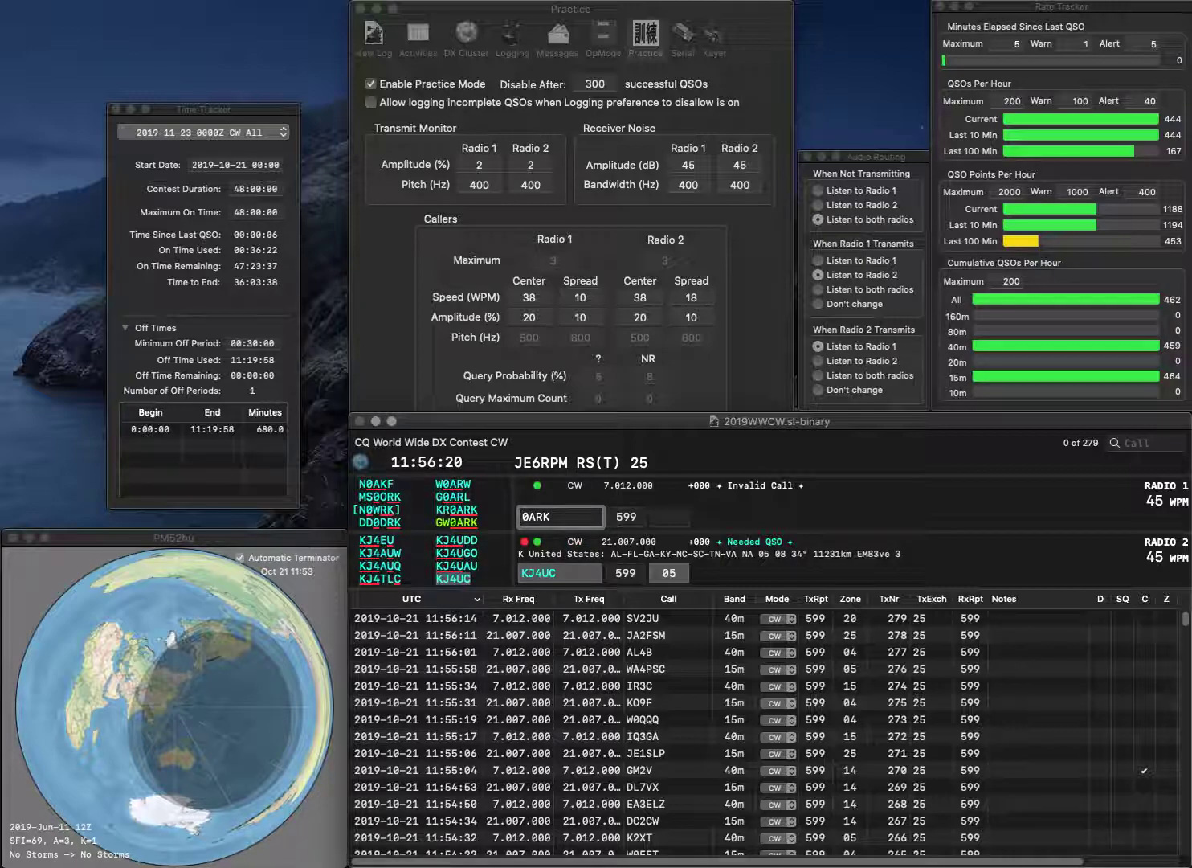
text(GW)
key(Return)
key(Return)
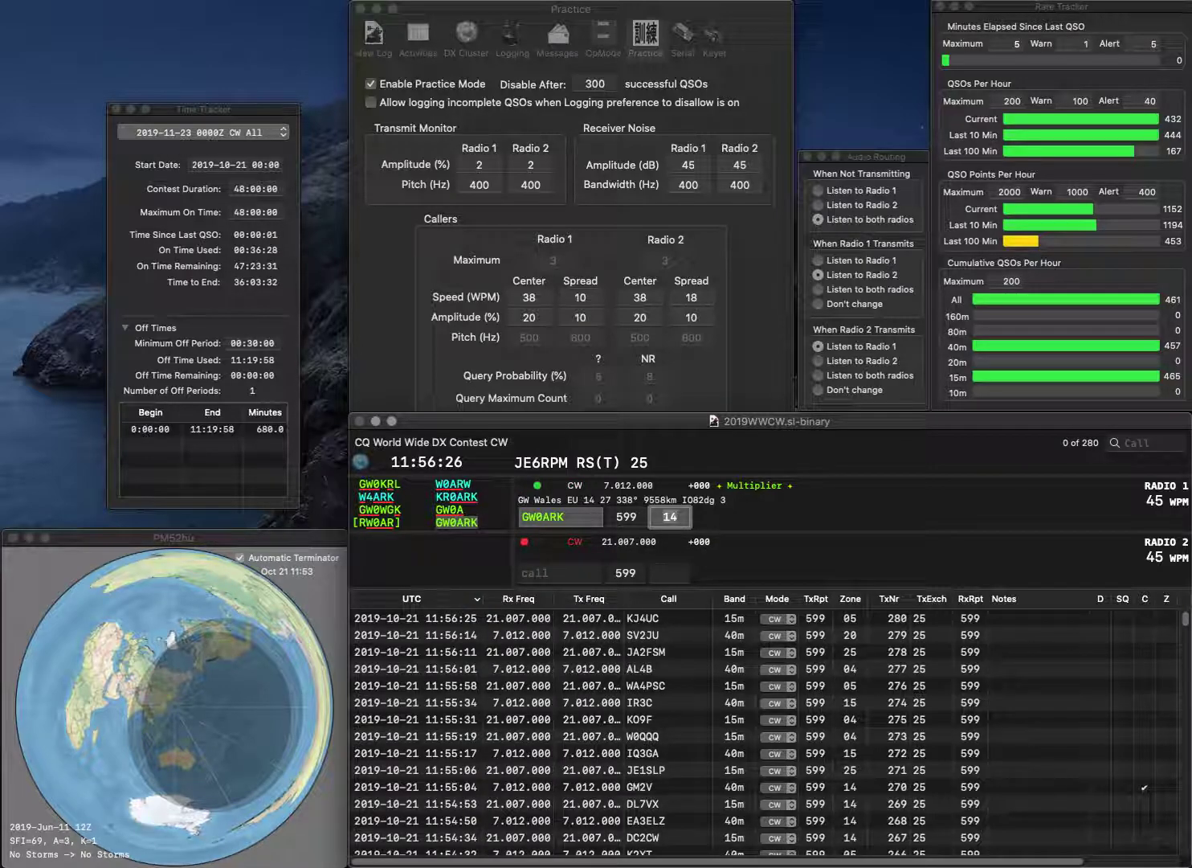
key(Return)
Enter and send WP4Q on Radio 2 and NW6H on Radio 1
text(WP4Q)
key(Return)
text(N)
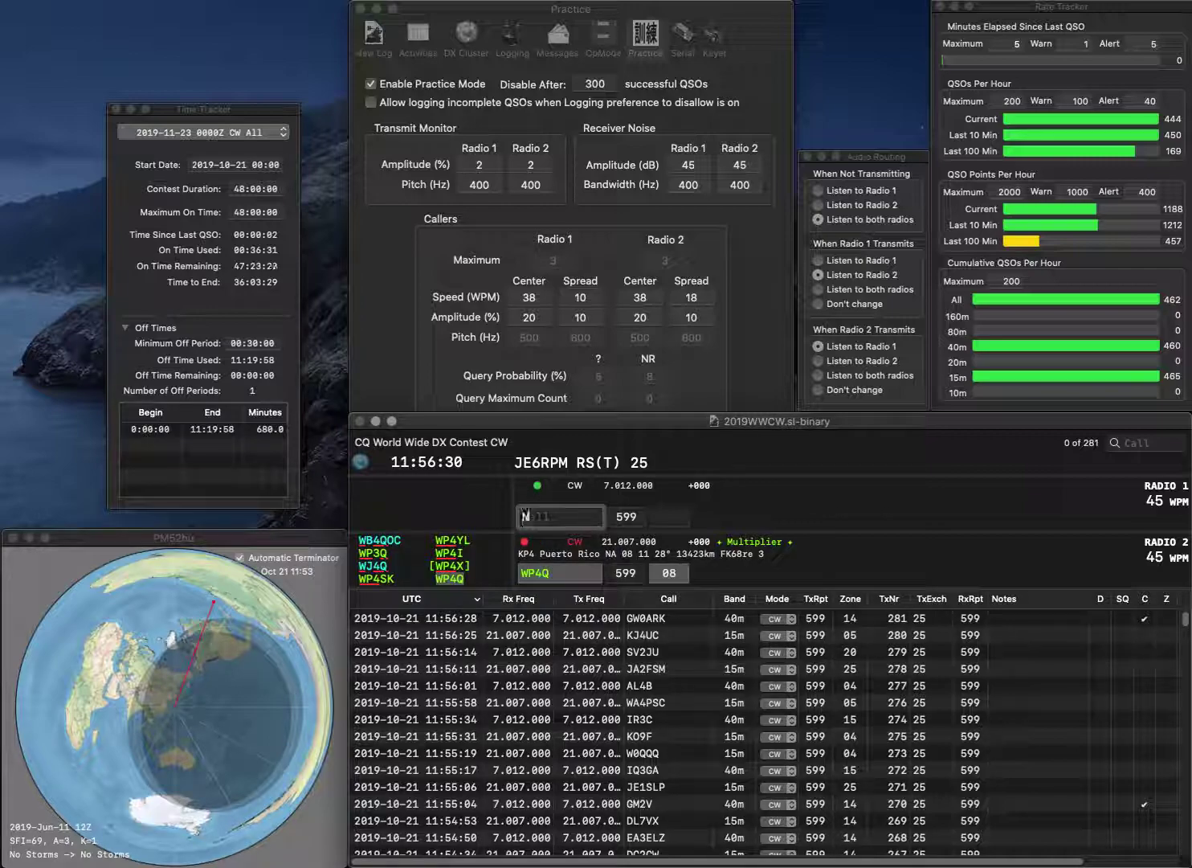
text(W6H)
key(Return)
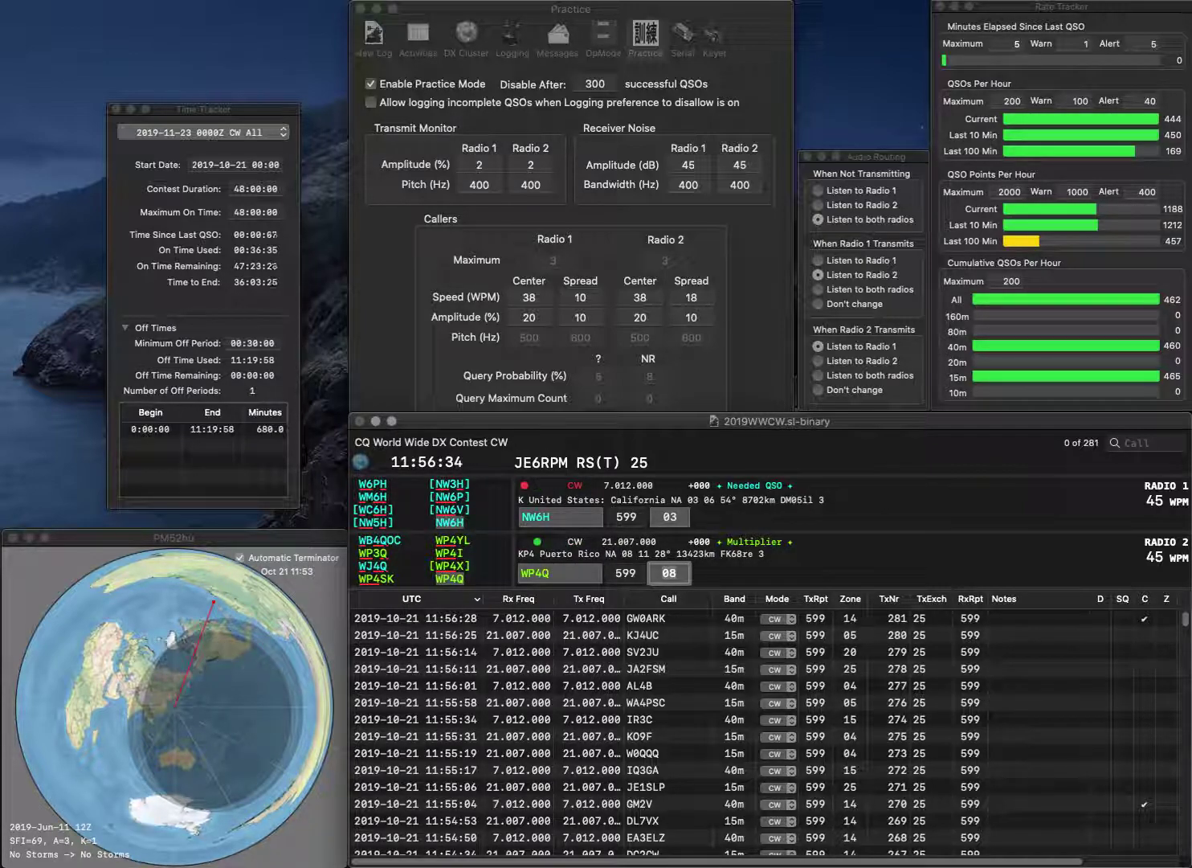
Correct the Radio 2 call to WP3Q and send it, and log NW6H with zone 03 and WP3Q with zone 08
key(BackSpace)
key(BackSpace)
text(3Q)
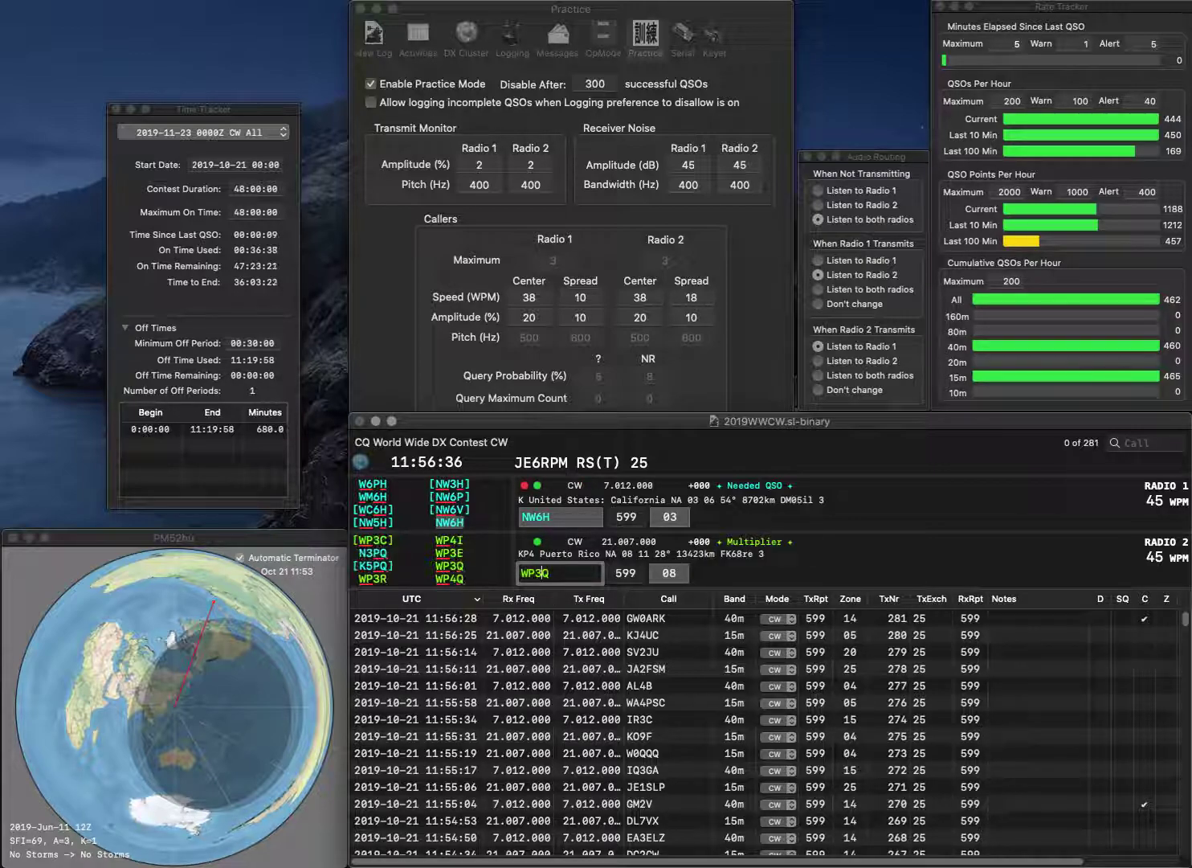
key(Return)
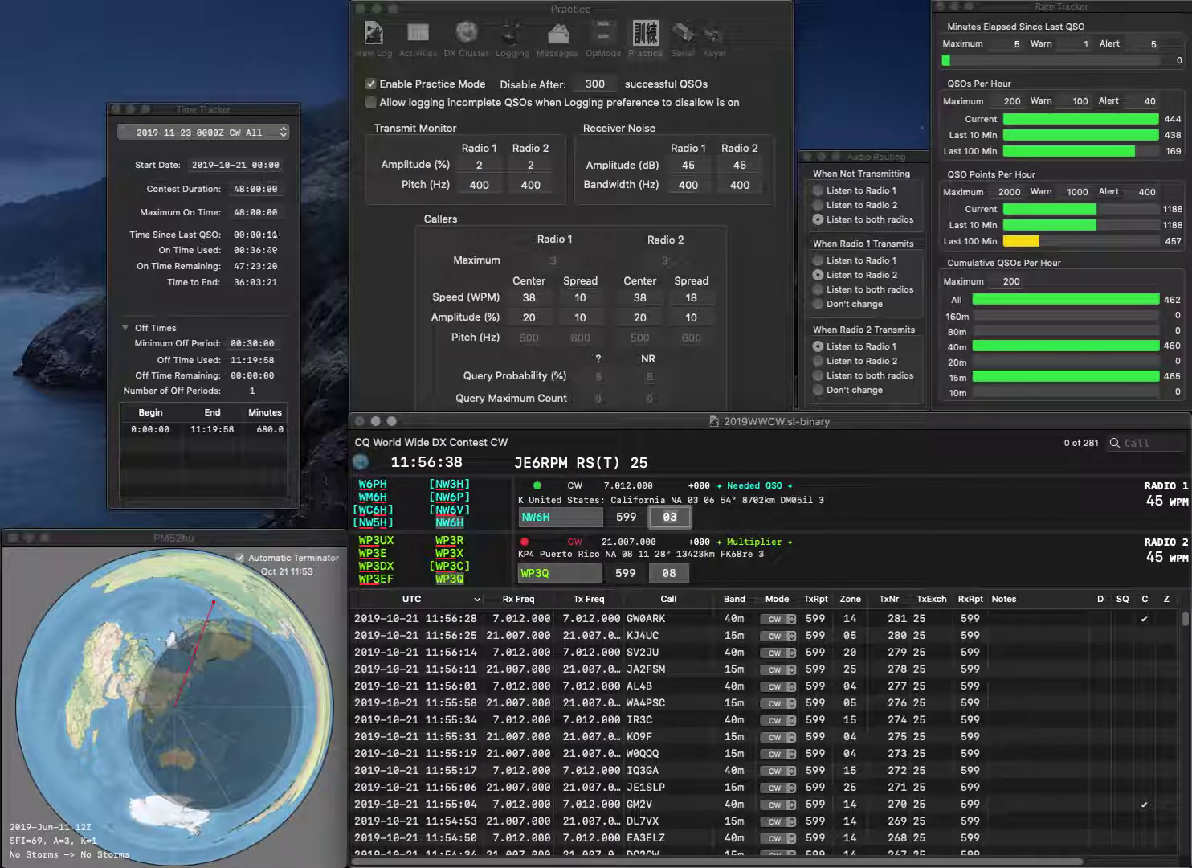
key(Return)
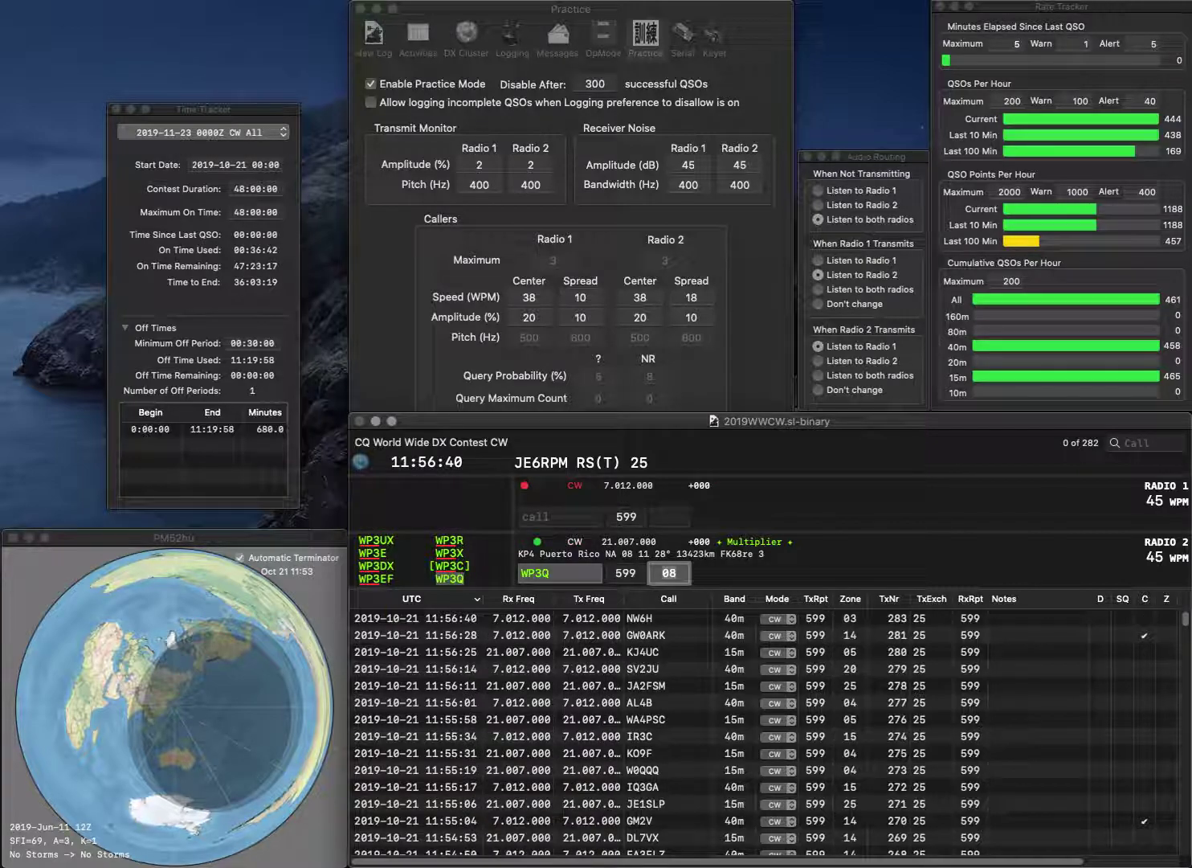
key(Return)
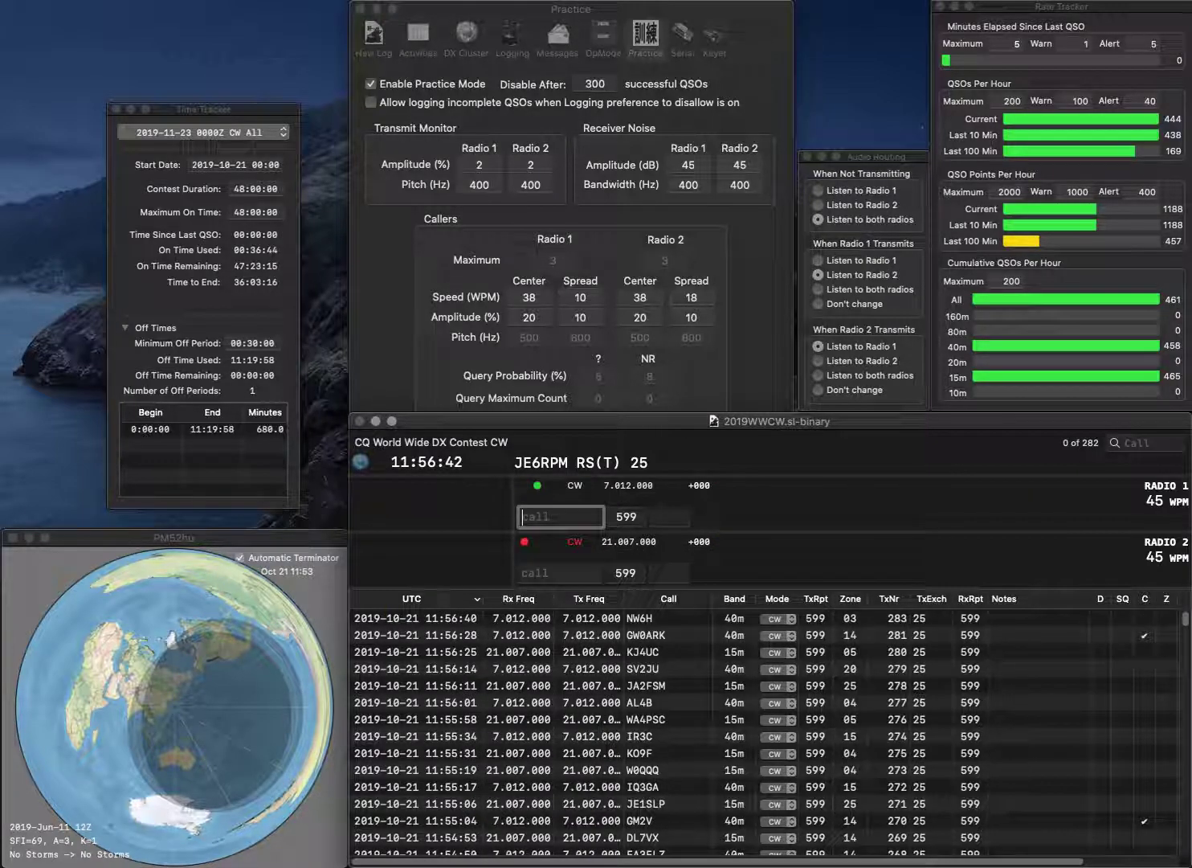
text(K2PN)
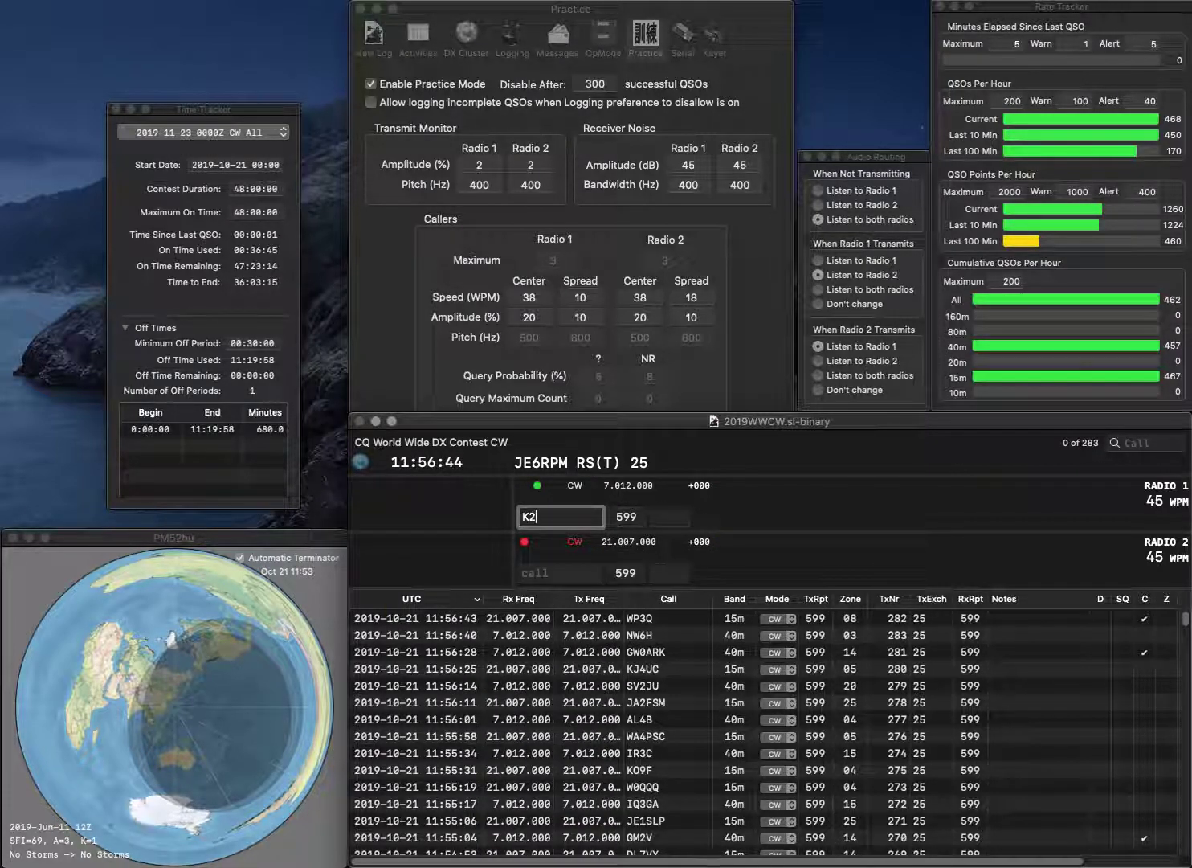
key(Return)
text(PA8VTD)
key(Return)
Set the received zone on Radio 2 to 4 and correct the call there to WA8VTD
text(4)
key(Tab)
key(Delete)
text(W)
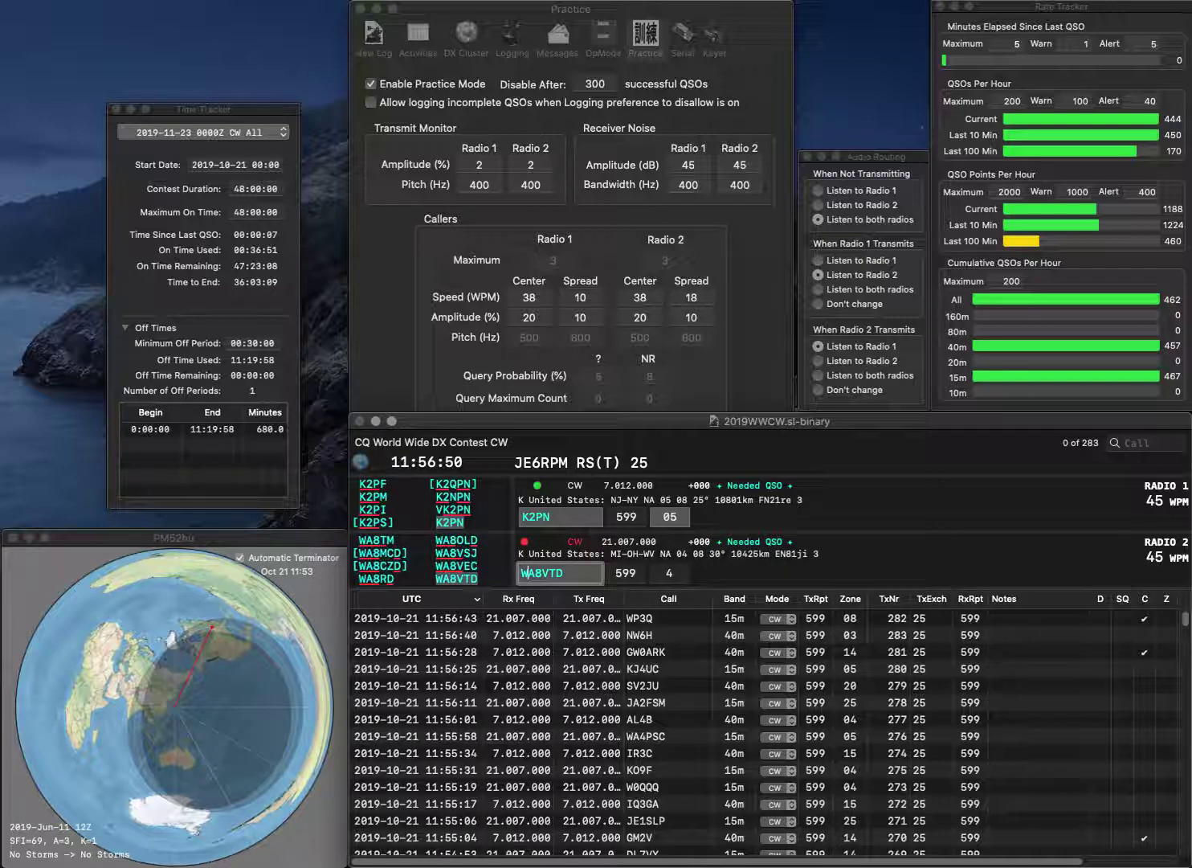
Log K2PN with zone 05 on Radio 1 and WA8VTD with zone 04 on Radio 2
key(grave)
key(Return)
key(Return)
key(Return)
key(Tab)
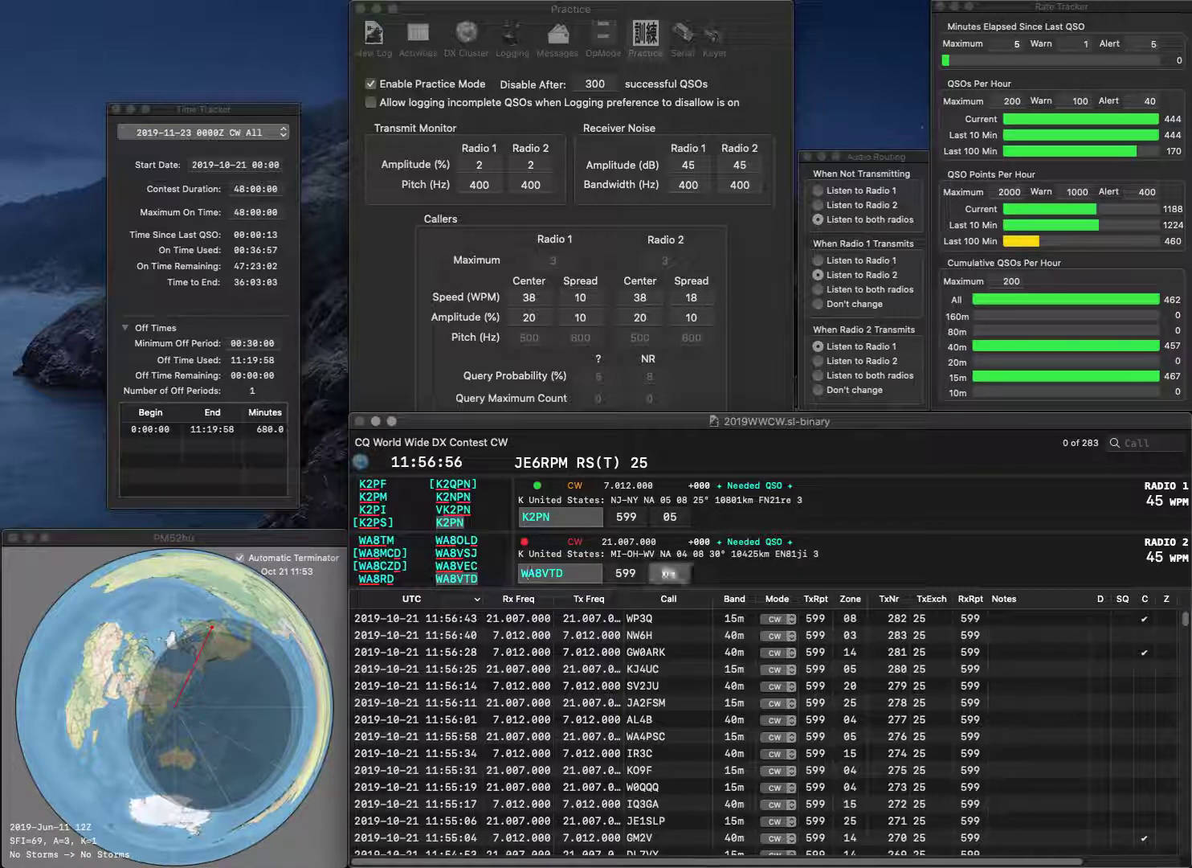
key(Return)
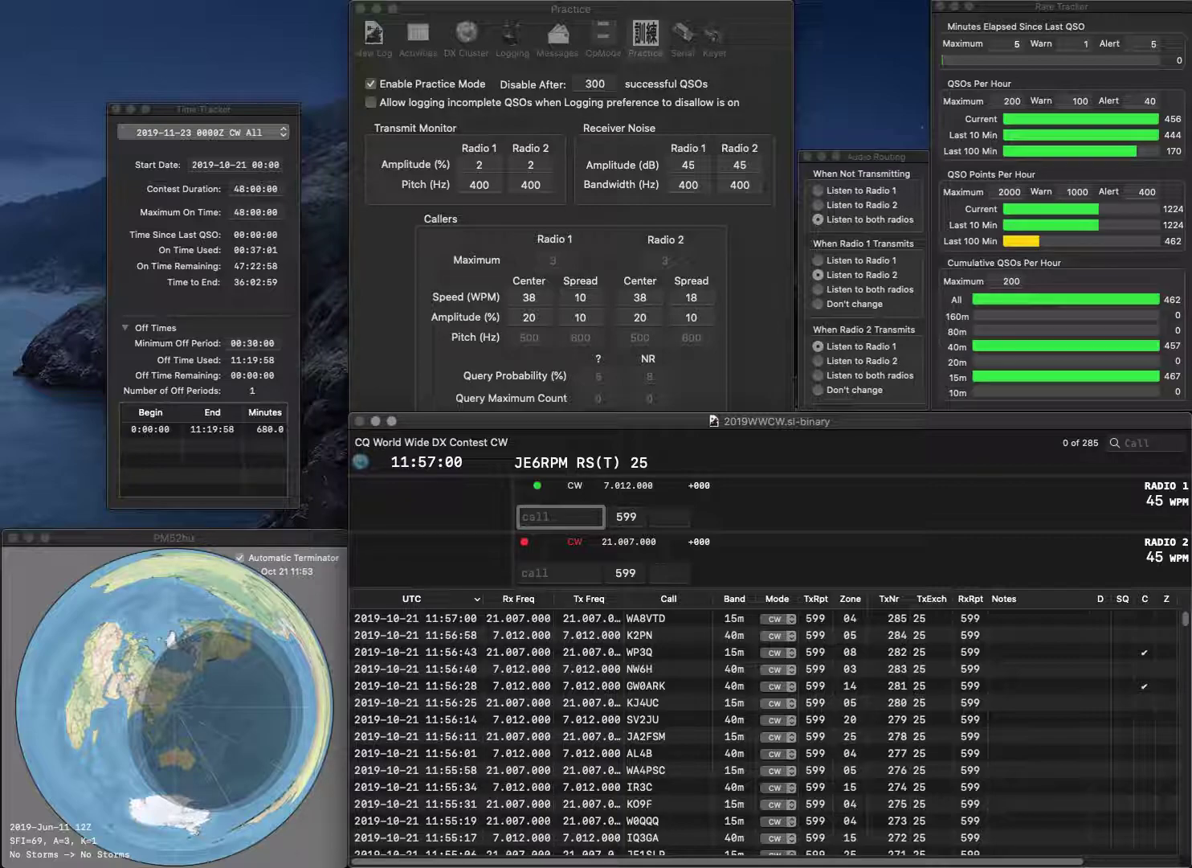
text(D8FLU)
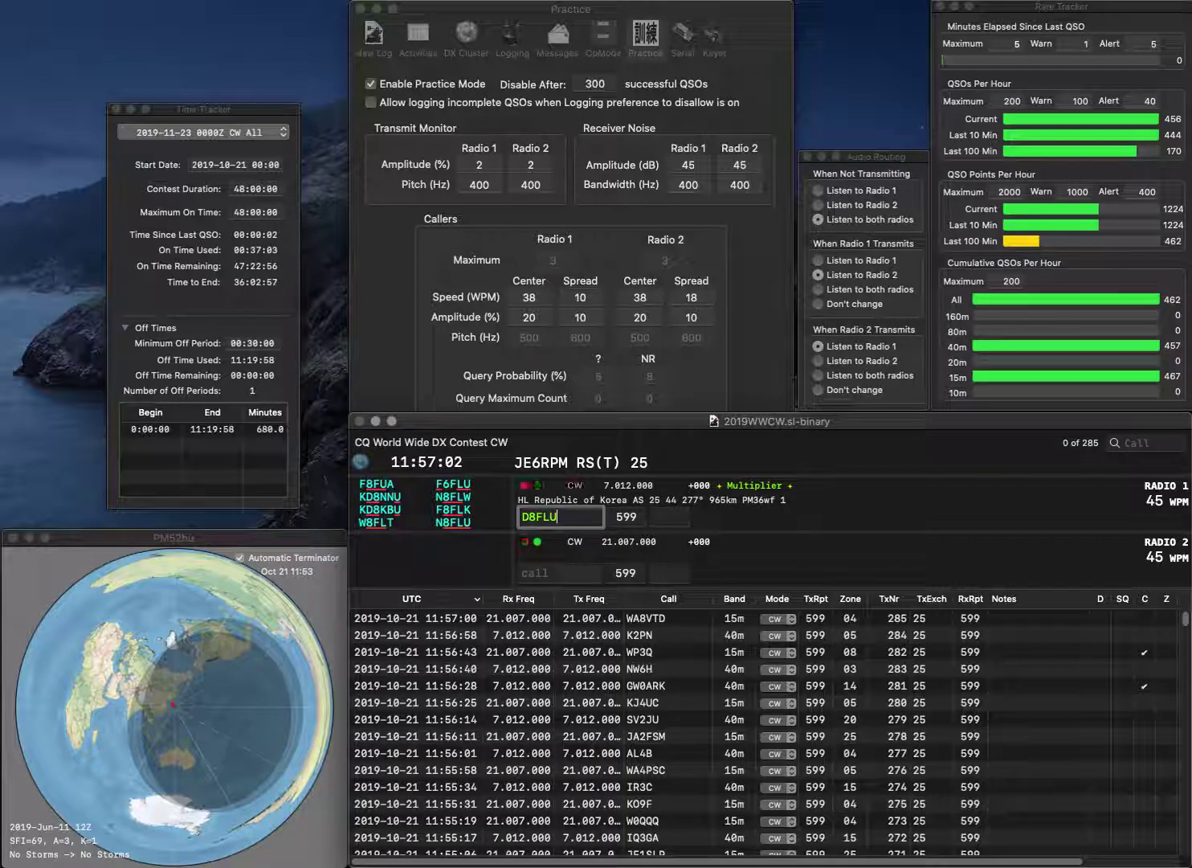
key(Return)
text(1S)
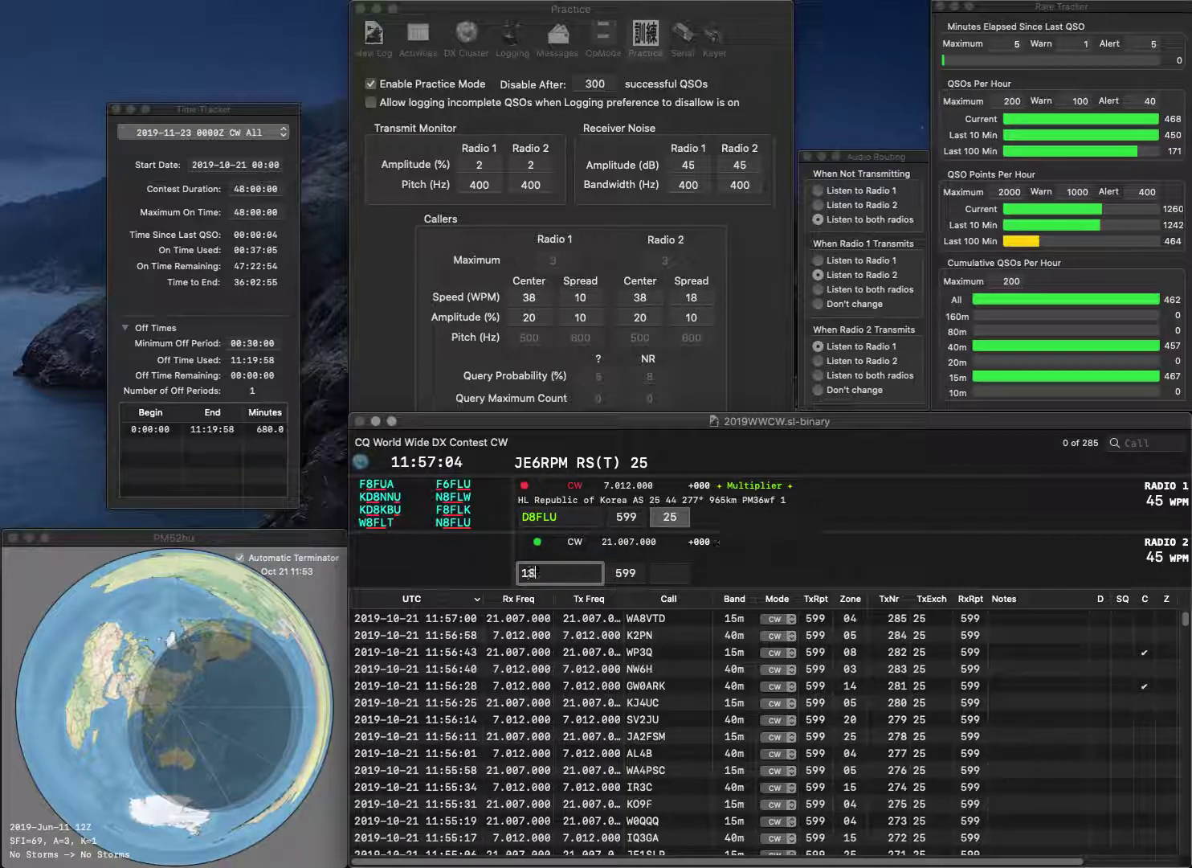
text(KM)
key(Home)
text(JA)
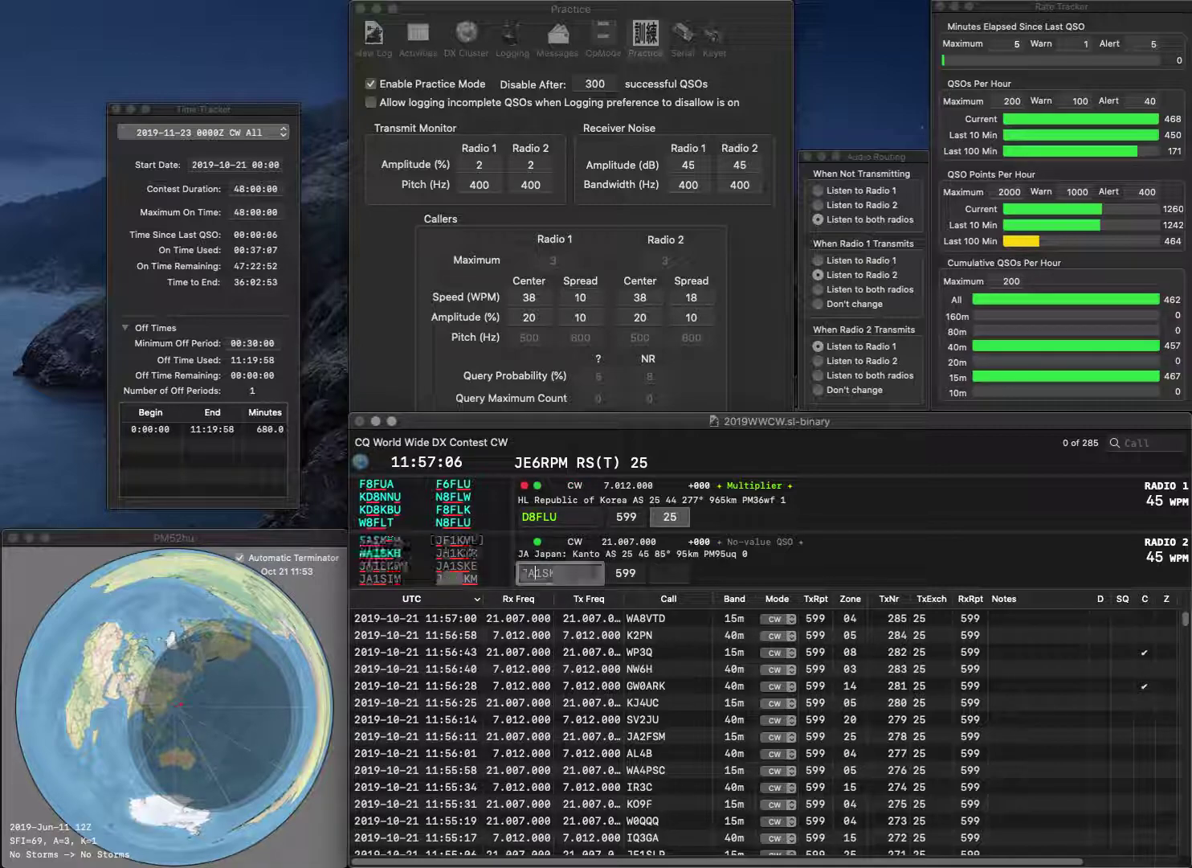
key(Return)
Correct the Radio 1 call to N8FLU and send it, and log JA1SKM with zone 25 and N8FLU with zone 04
key(Home)
key(Delete)
text(N)
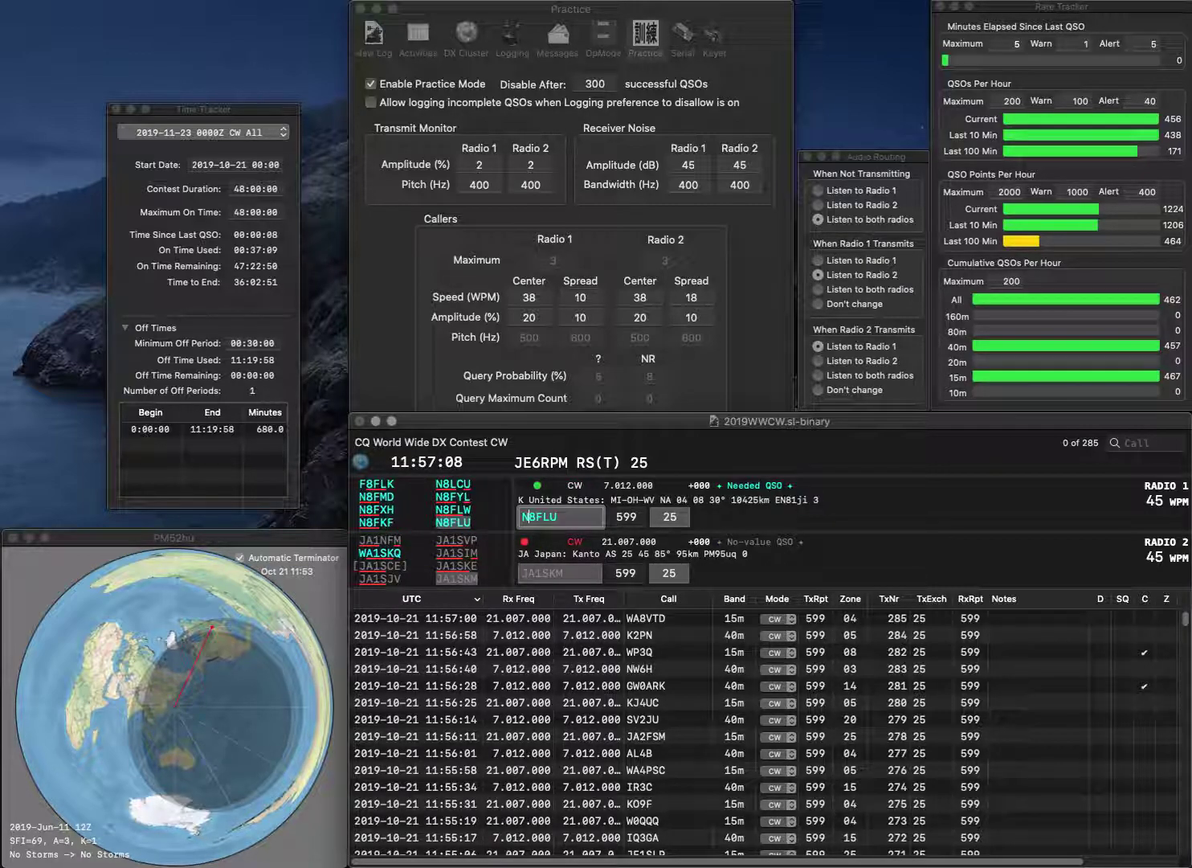
key(Return)
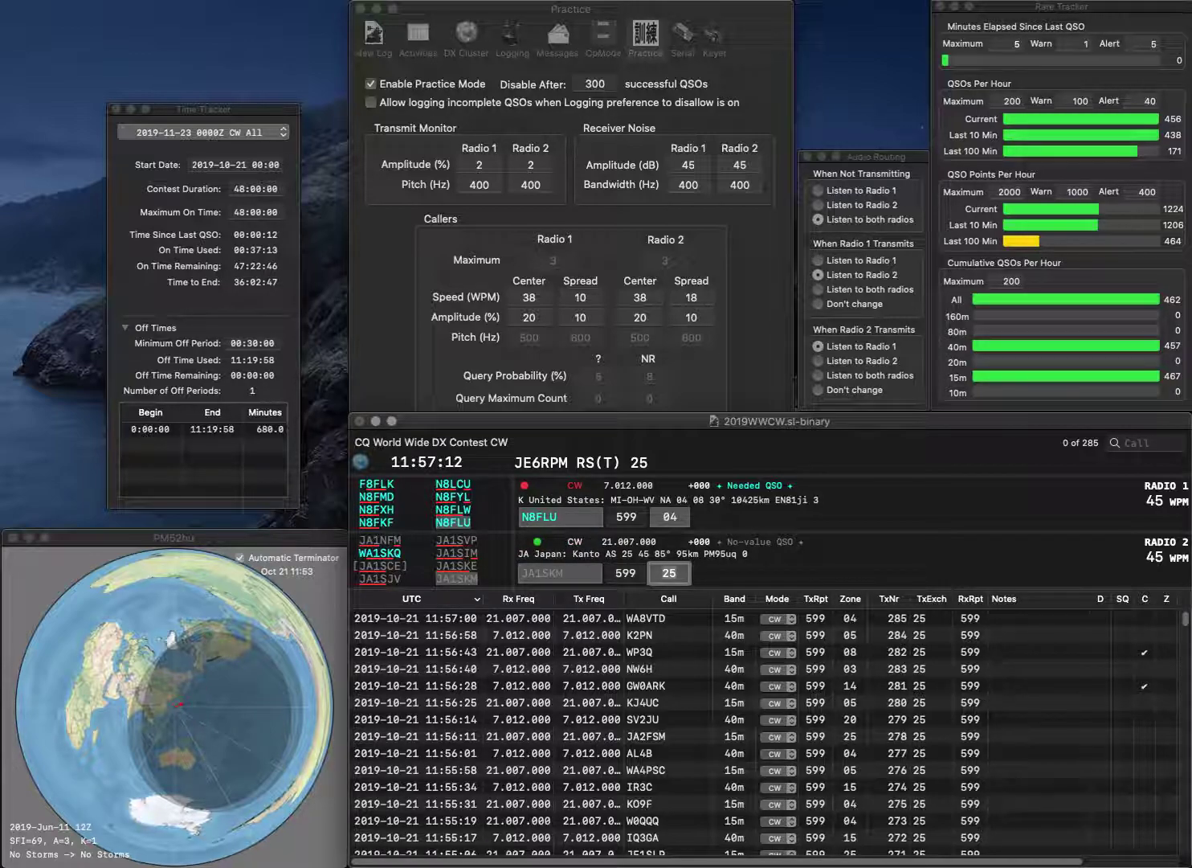
key(Return)
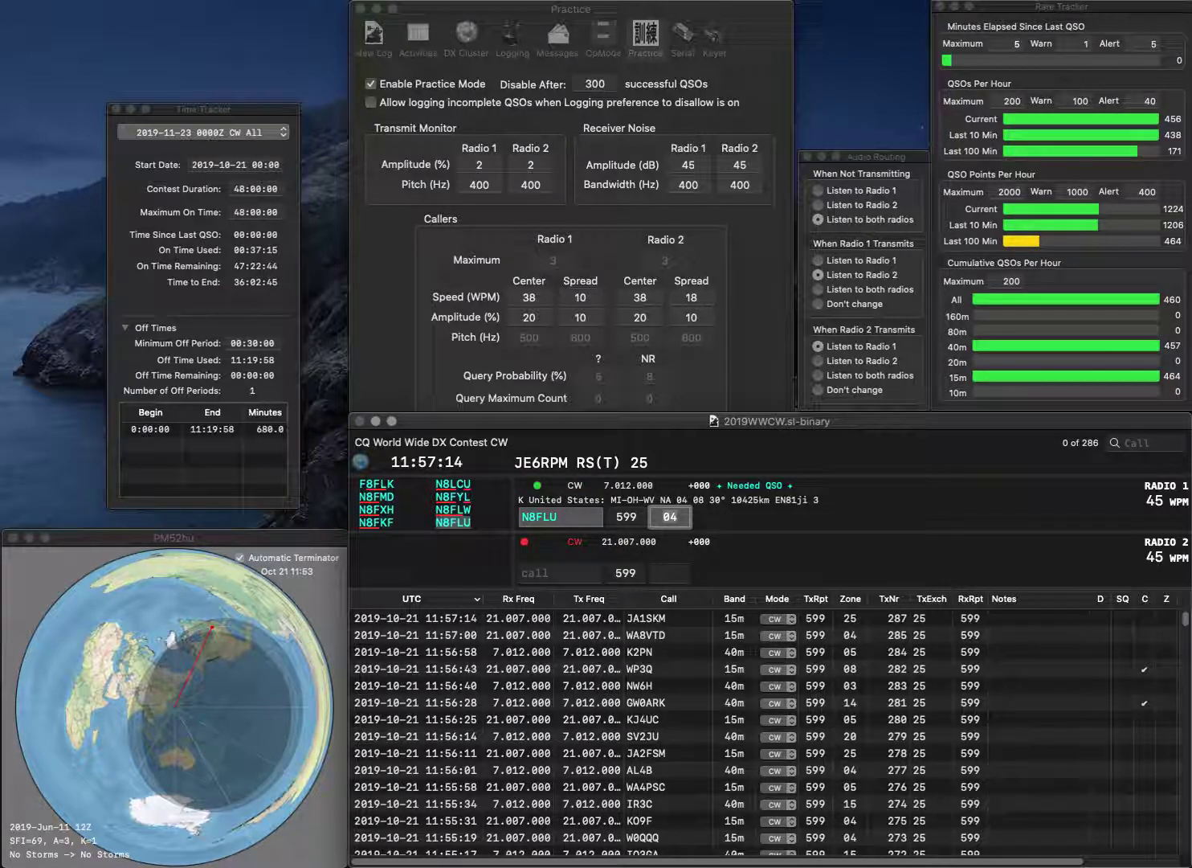
key(Return)
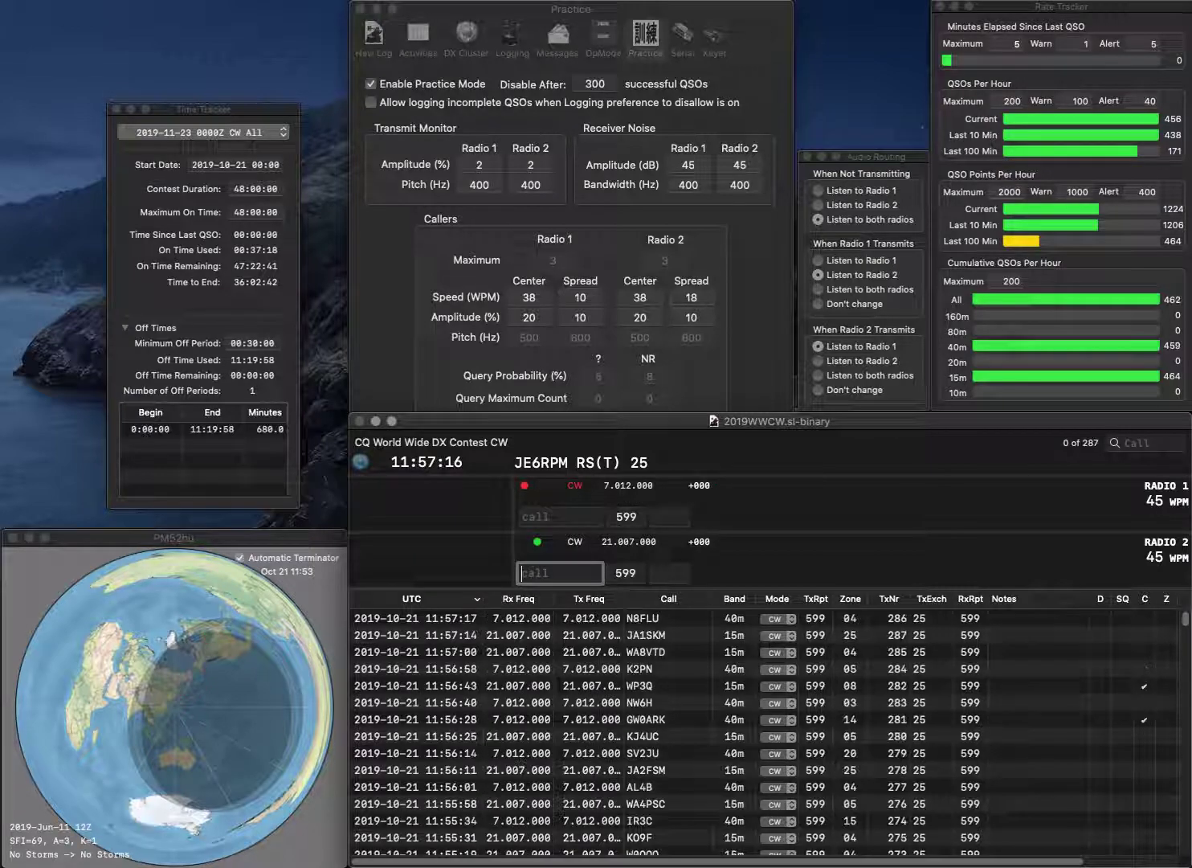
text(VE3MFA)
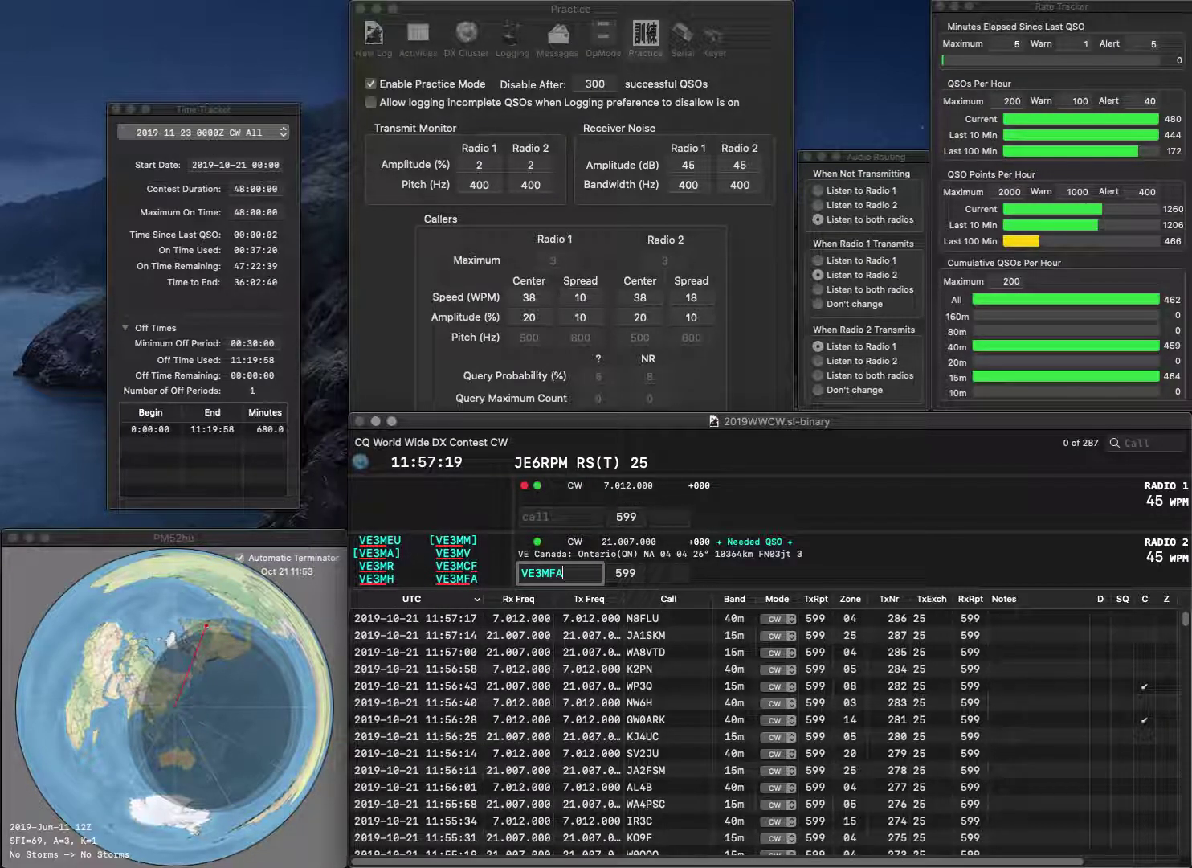
key(Return)
text(K3)
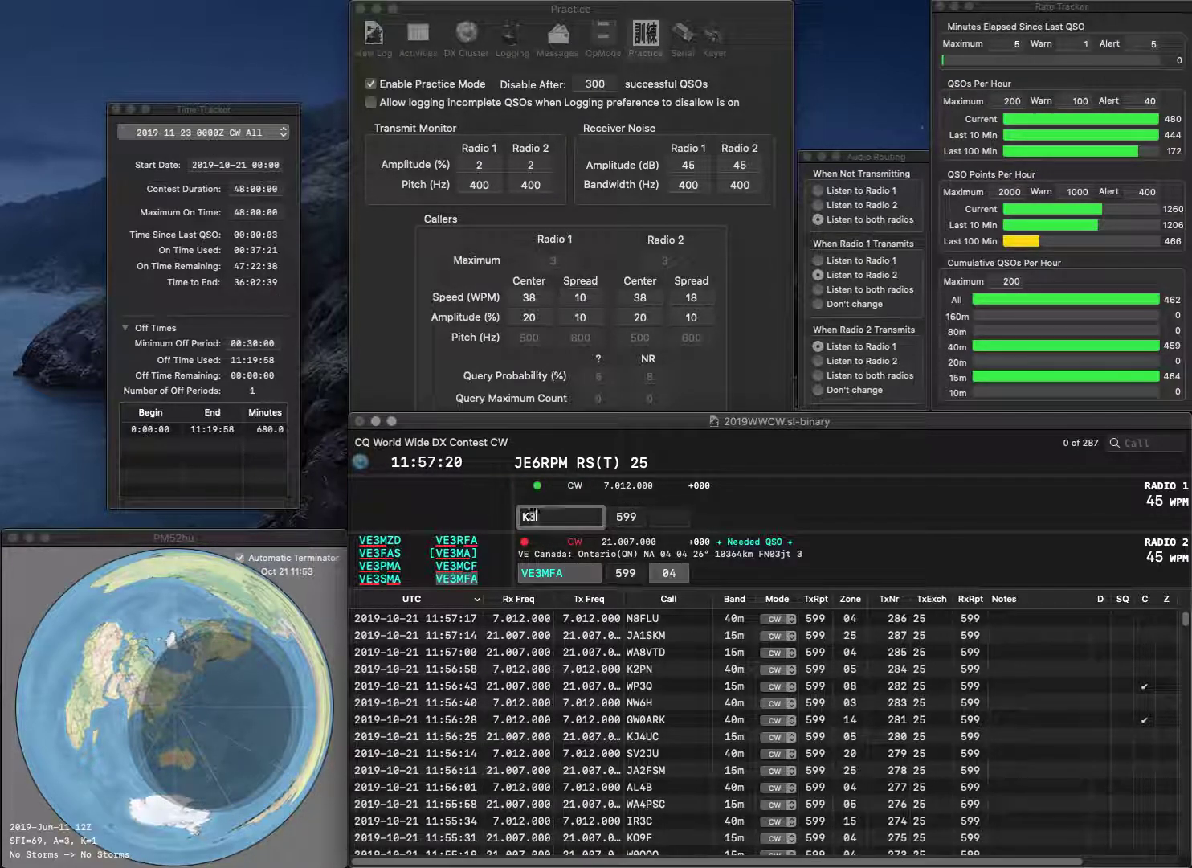
text(NV)
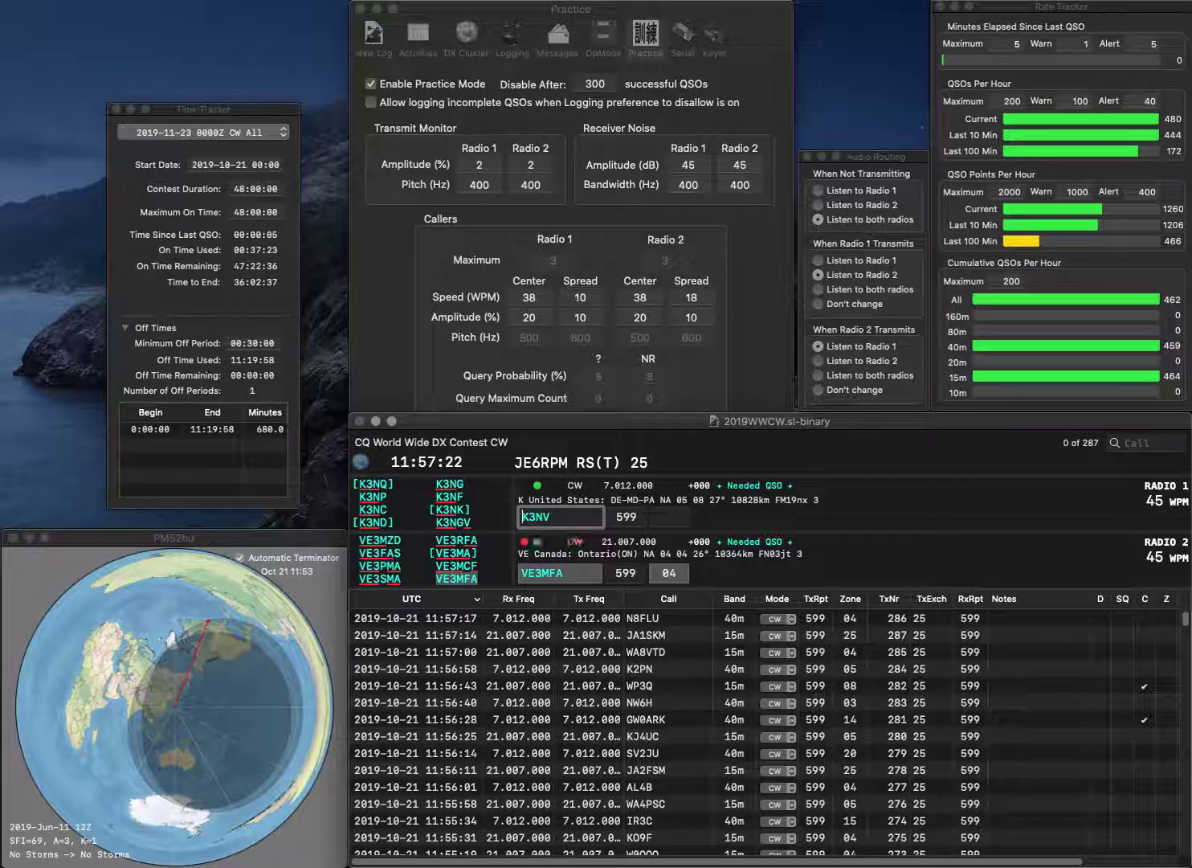
key(Return)
click(523, 516)
key(Delete)
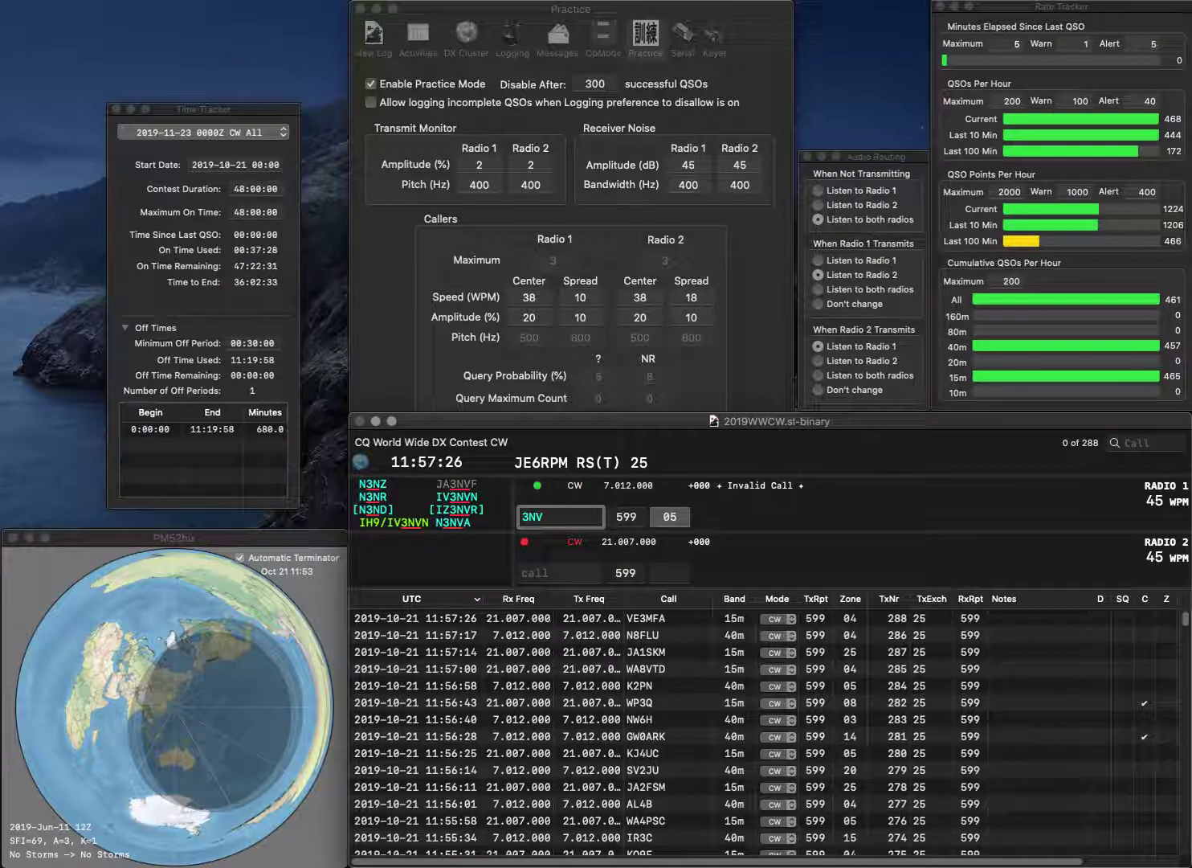
text(VK)
click(552, 515)
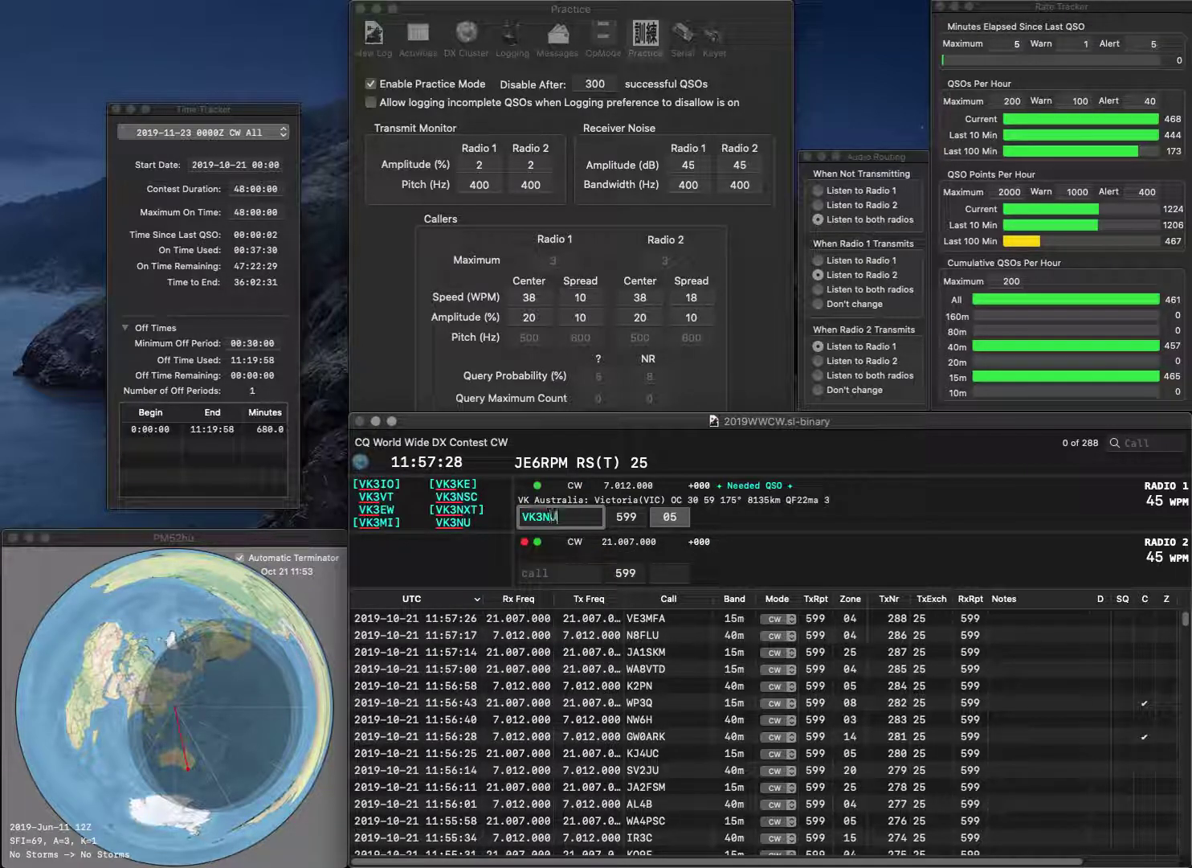
key(Return)
text(OI)
key(BackSpace)
text(H6NC)
key(Return)
key(Tab)
key(Tab)
key(Tab)
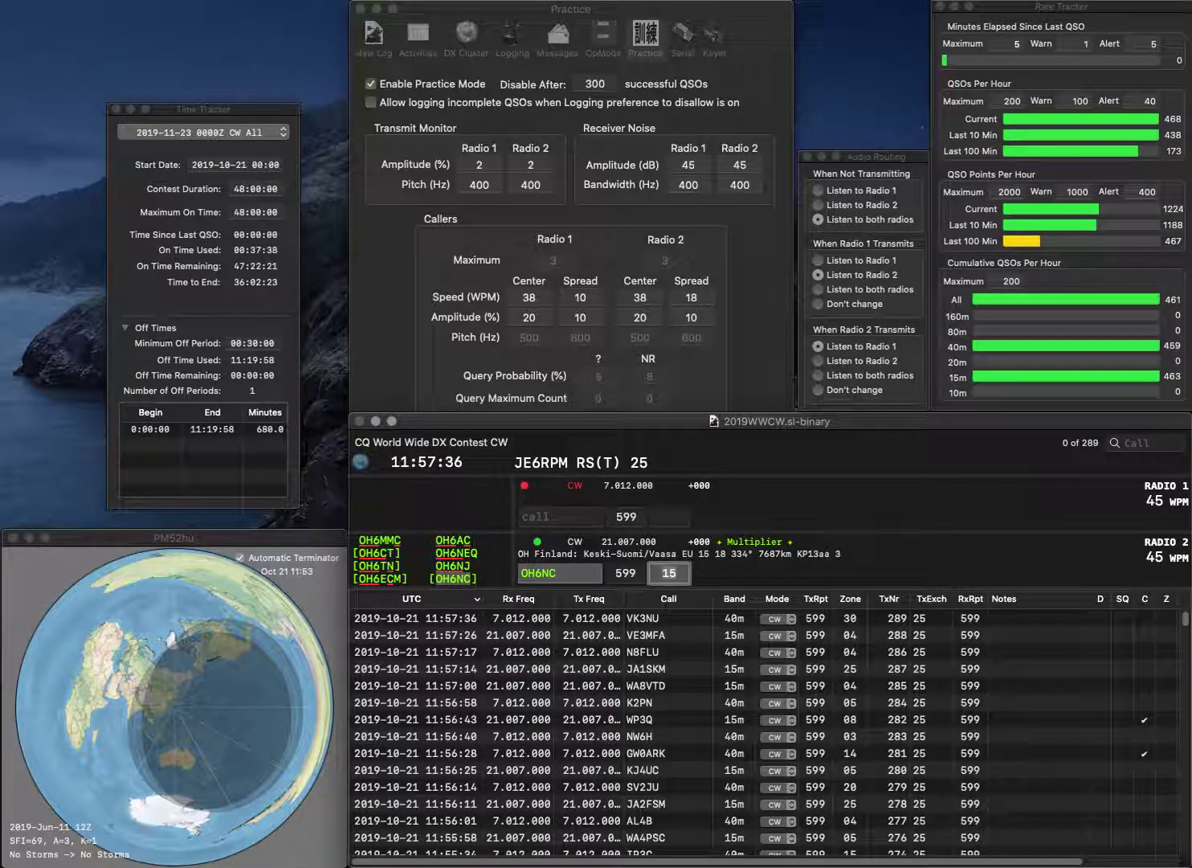
key(Return)
text(WA2GSL)
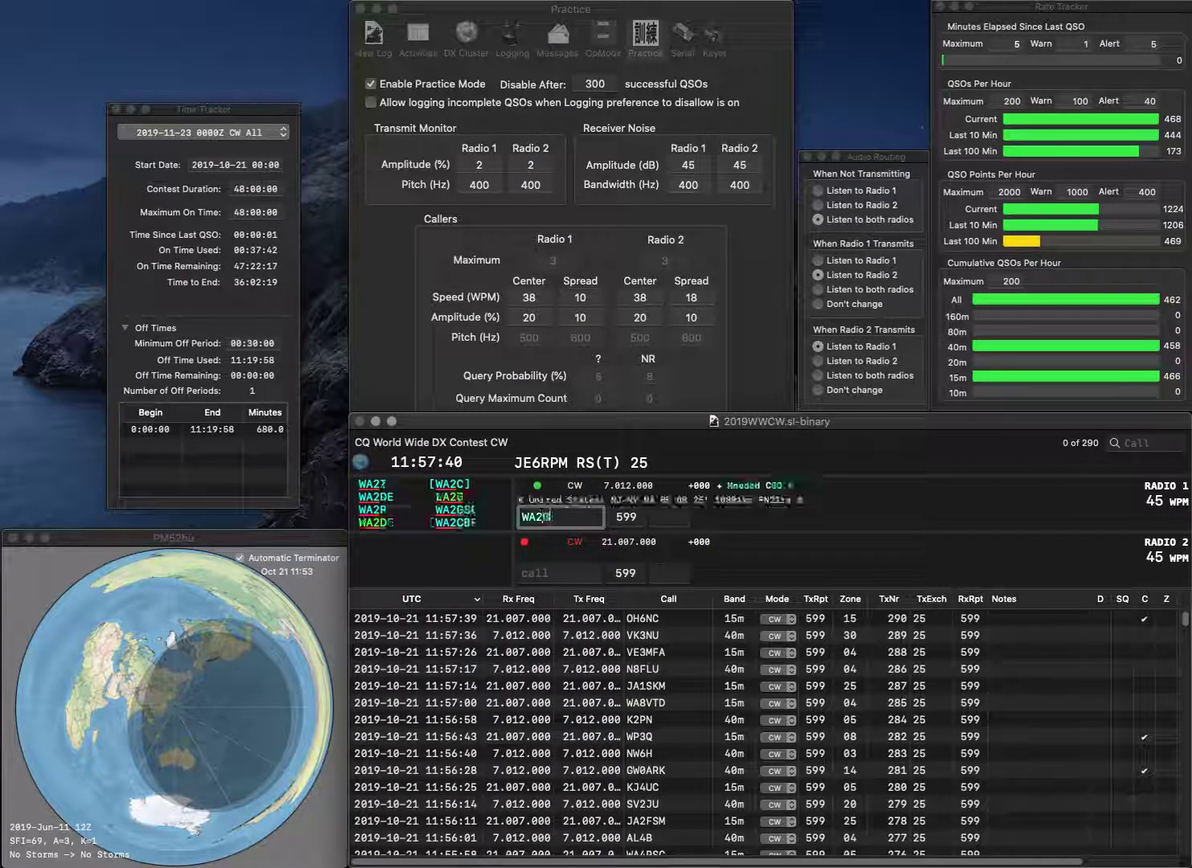
key(Return)
text(KK)
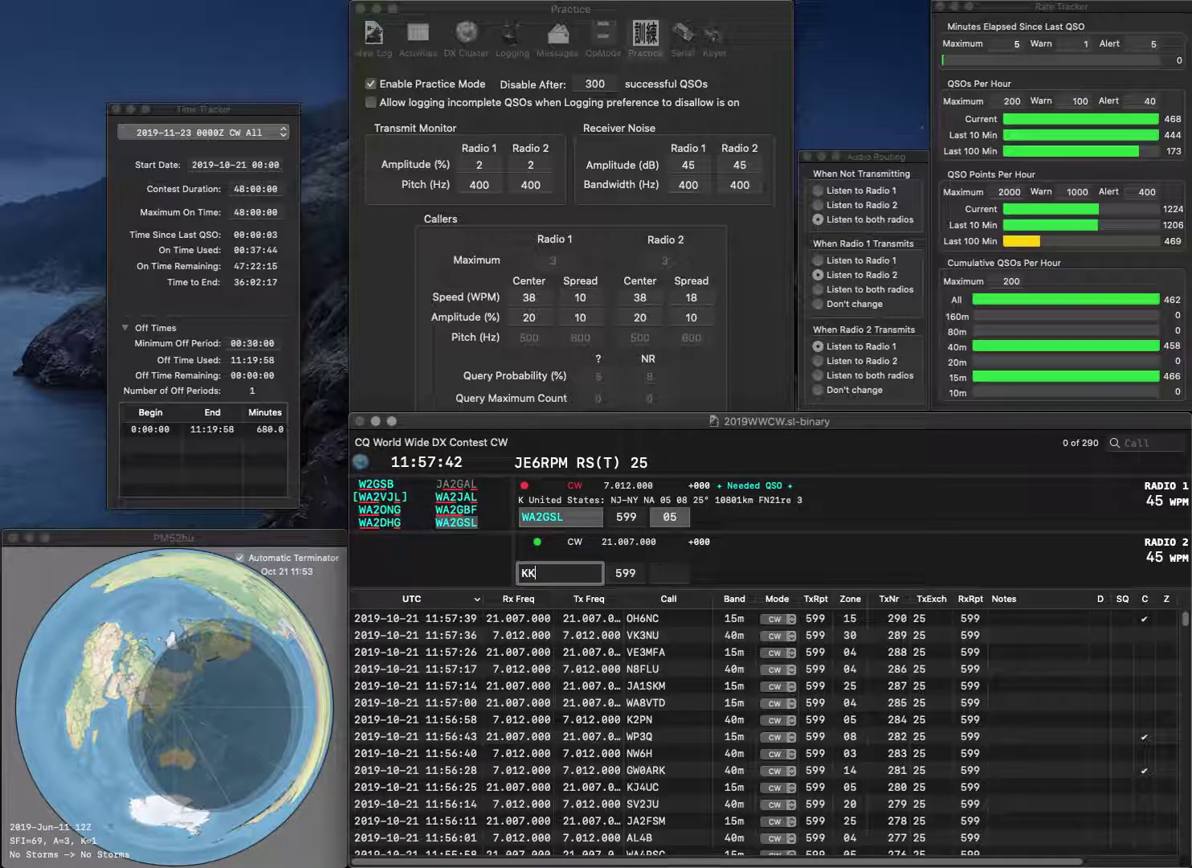
text(7L)
key(Return)
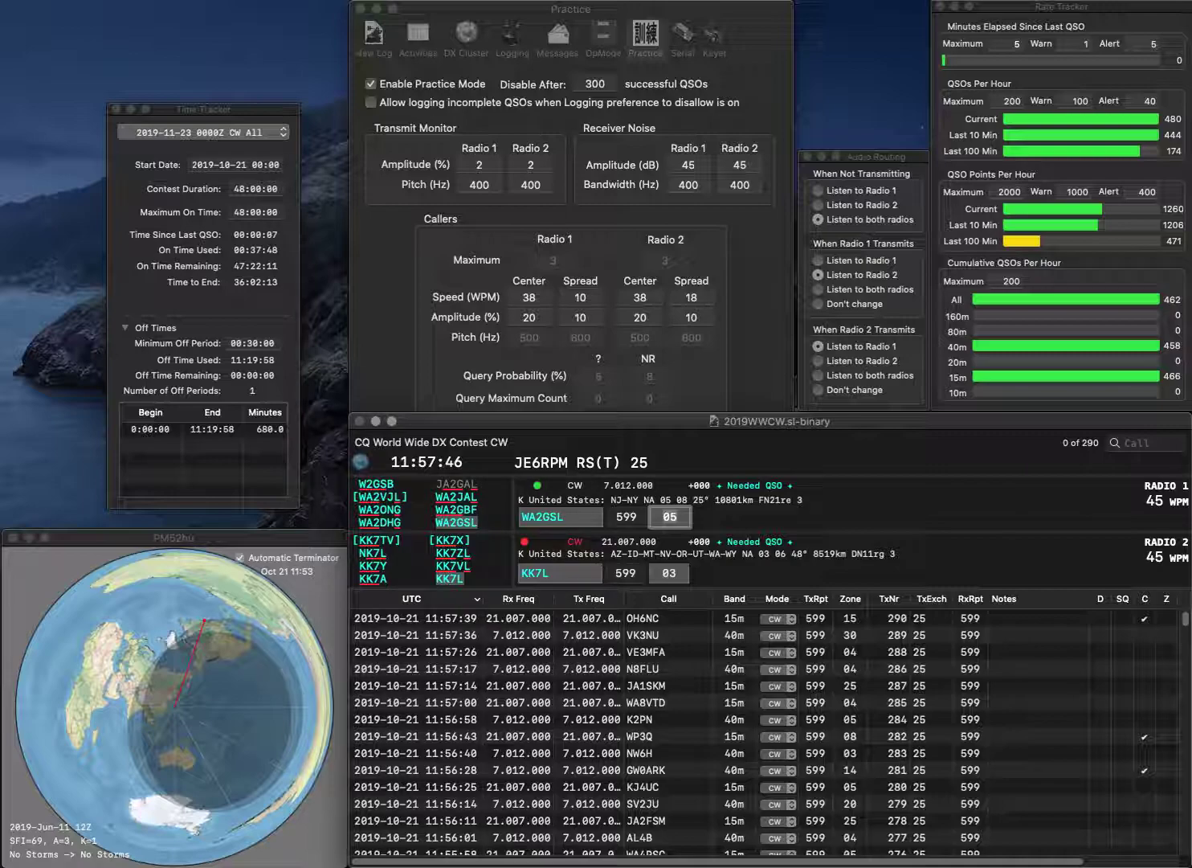
key(Return)
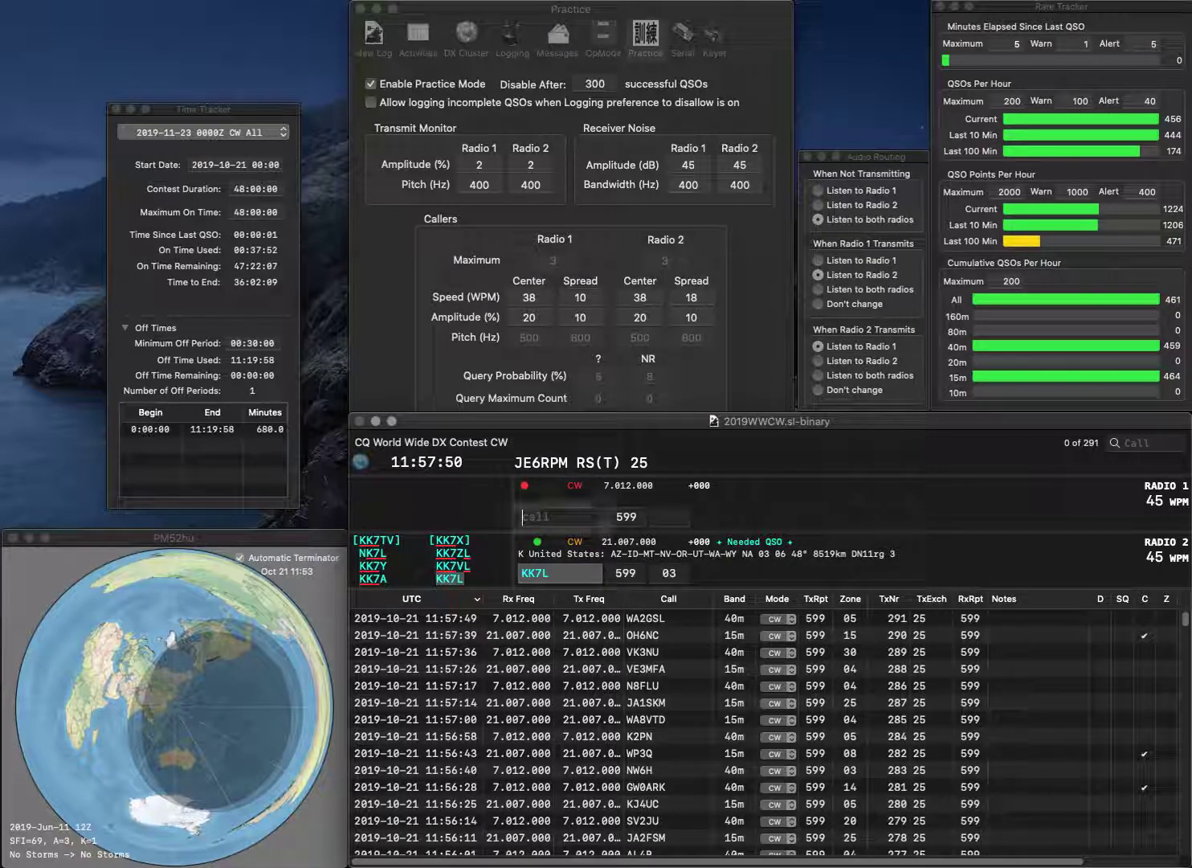
key(Return)
text(W5)
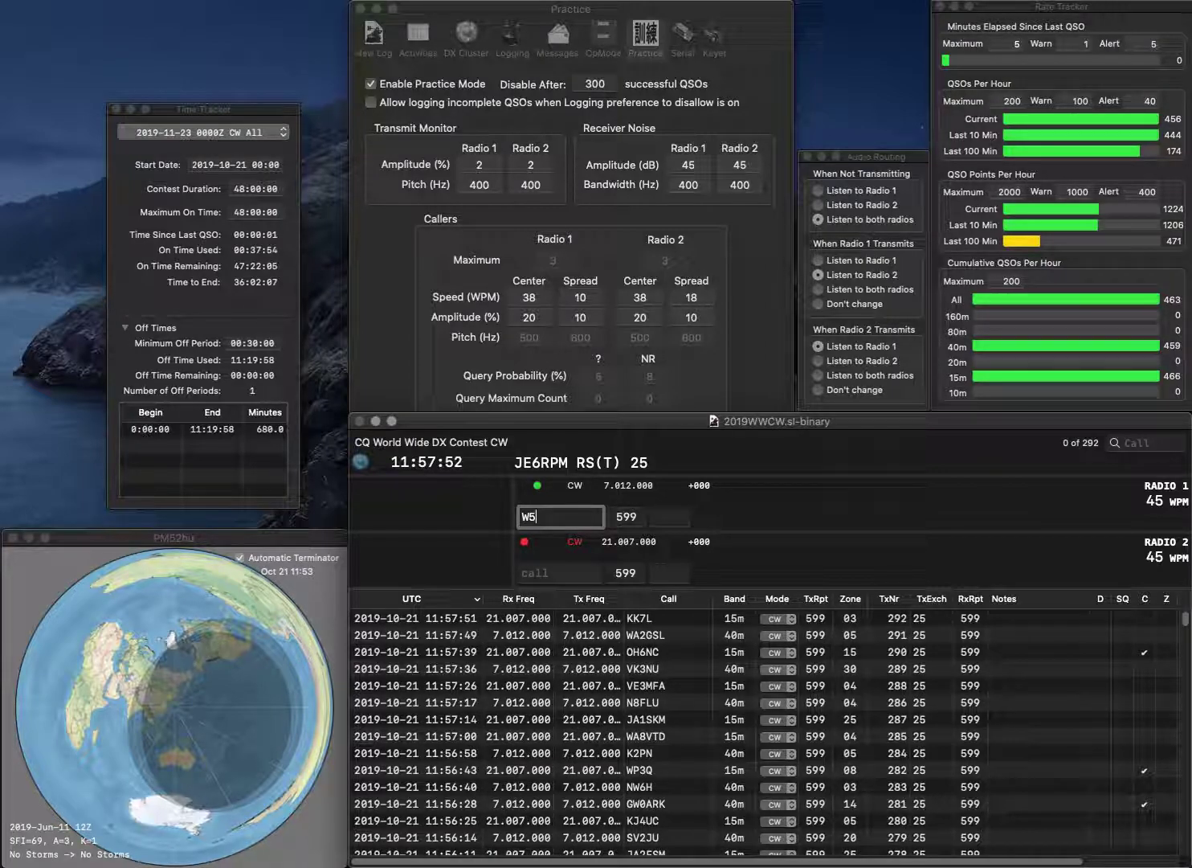
text(DIB)
key(Return)
text(DL)
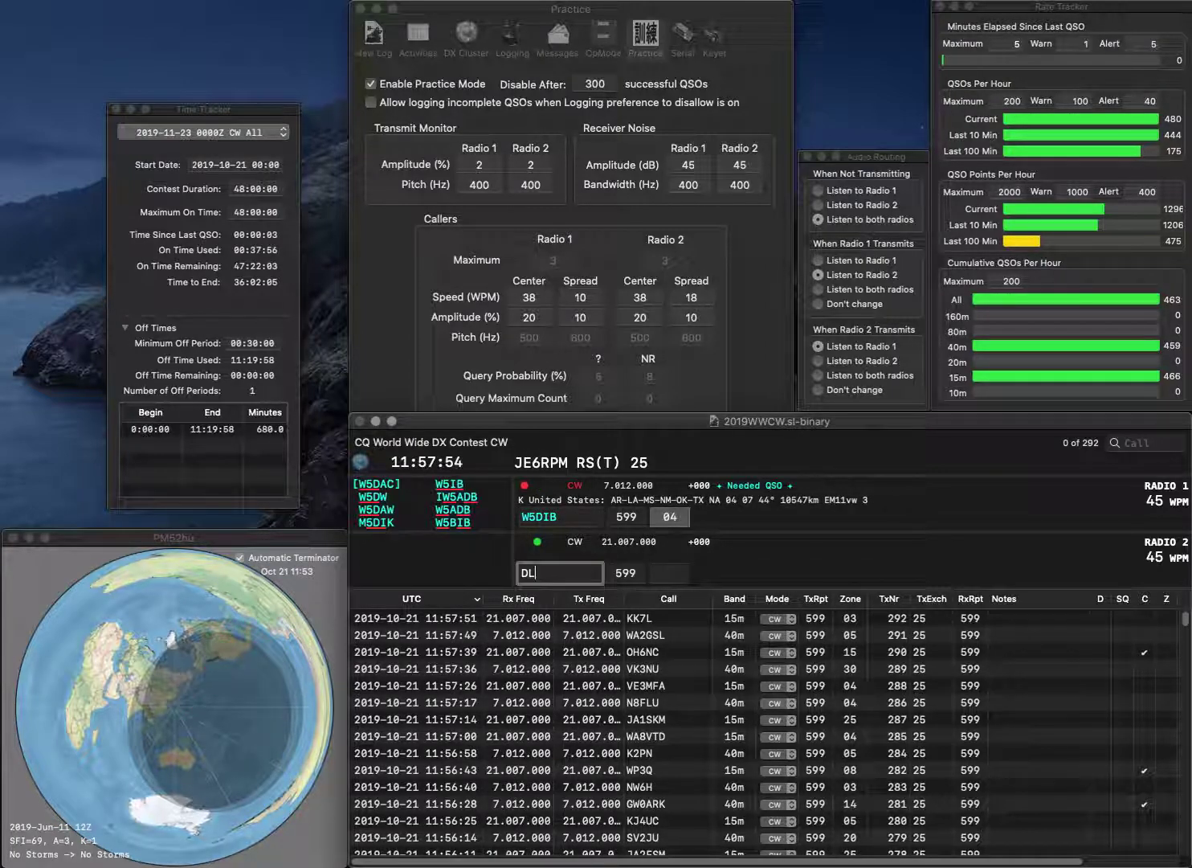
text(6TS)
key(Return)
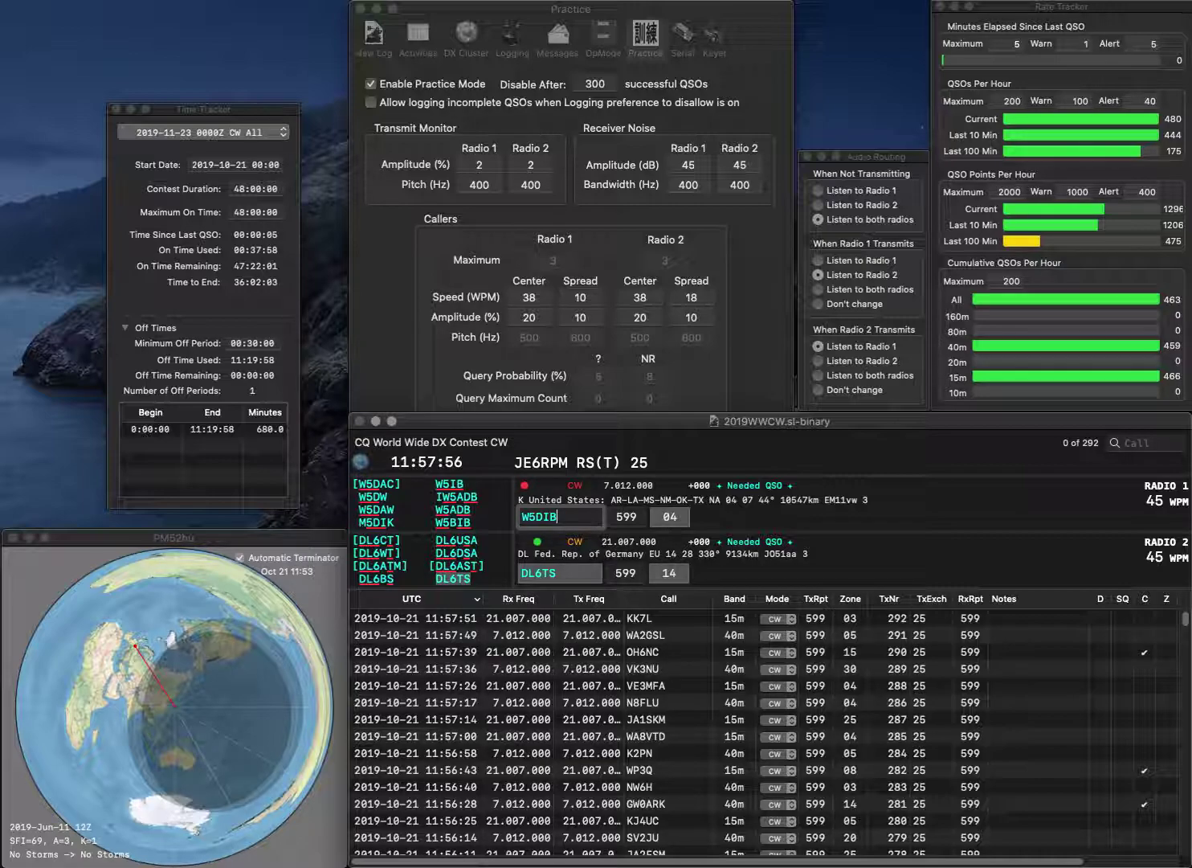
Correct the Radio 1 call to W5BIB, and log DL6TS with zone 14 and W5BIB with zone 04
key(BackSpace)
text(B)
key(Return)
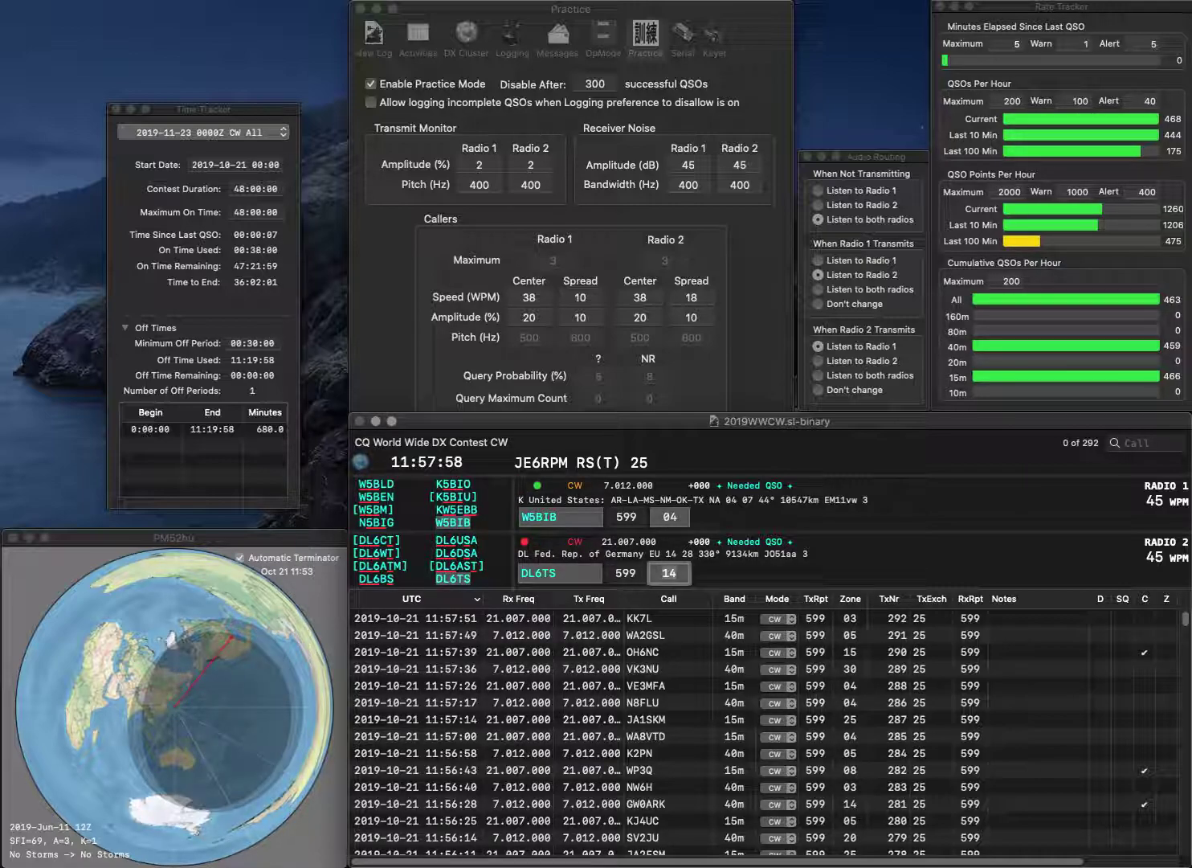
key(Tab)
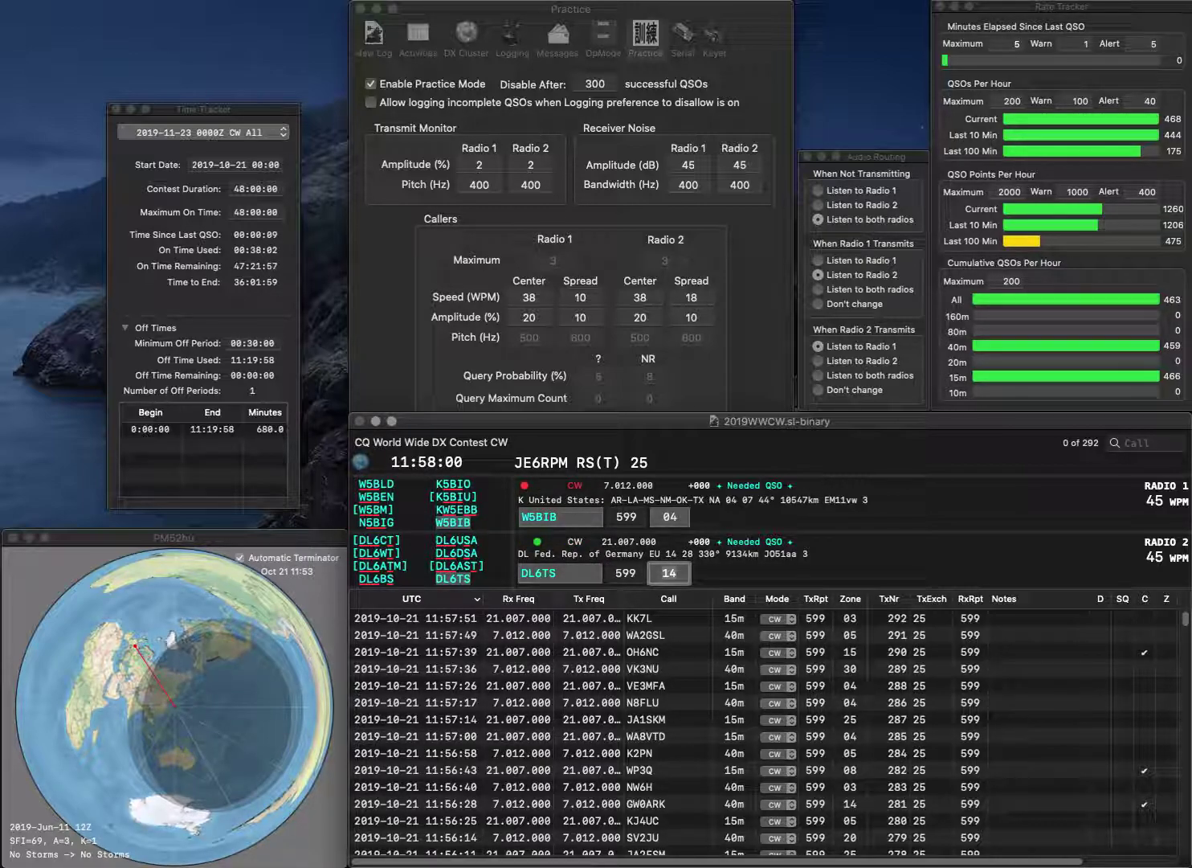
key(Return)
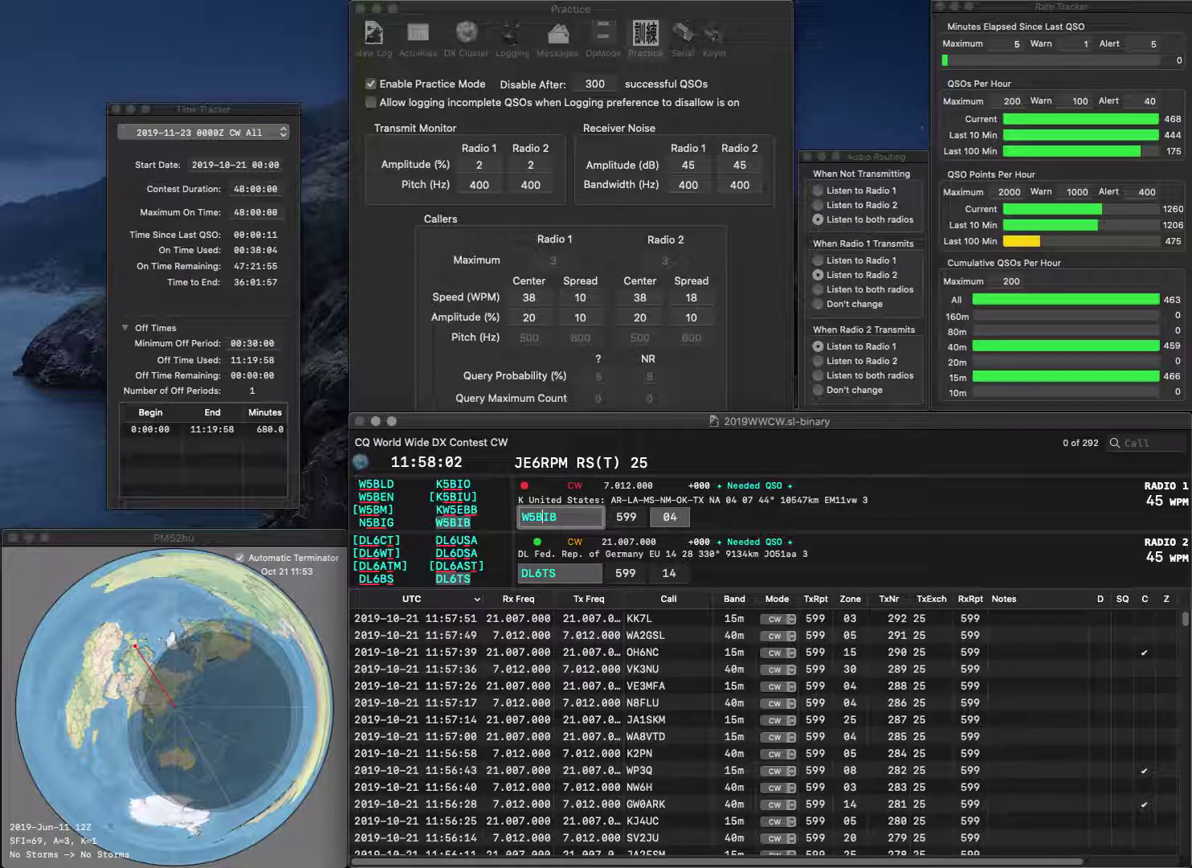
key(Return)
text(WA9GEX)
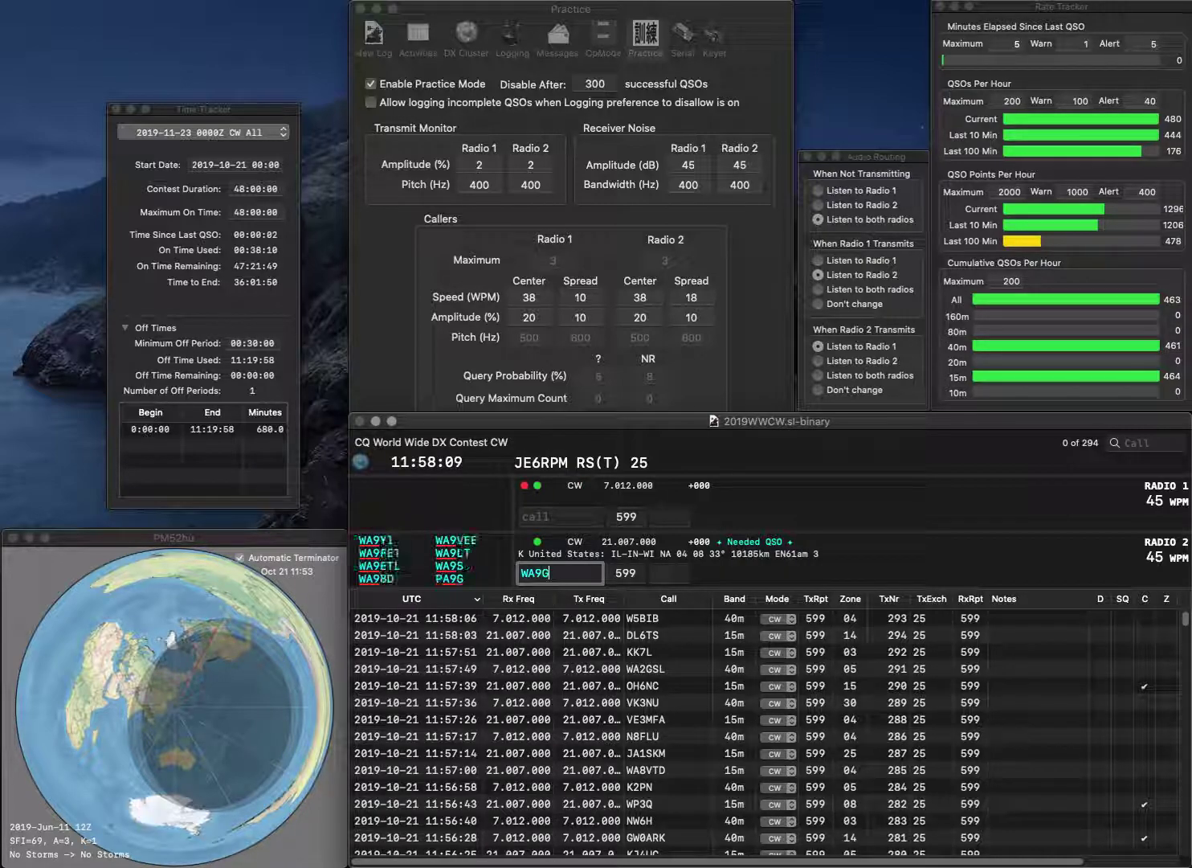
key(Return)
text(7O)
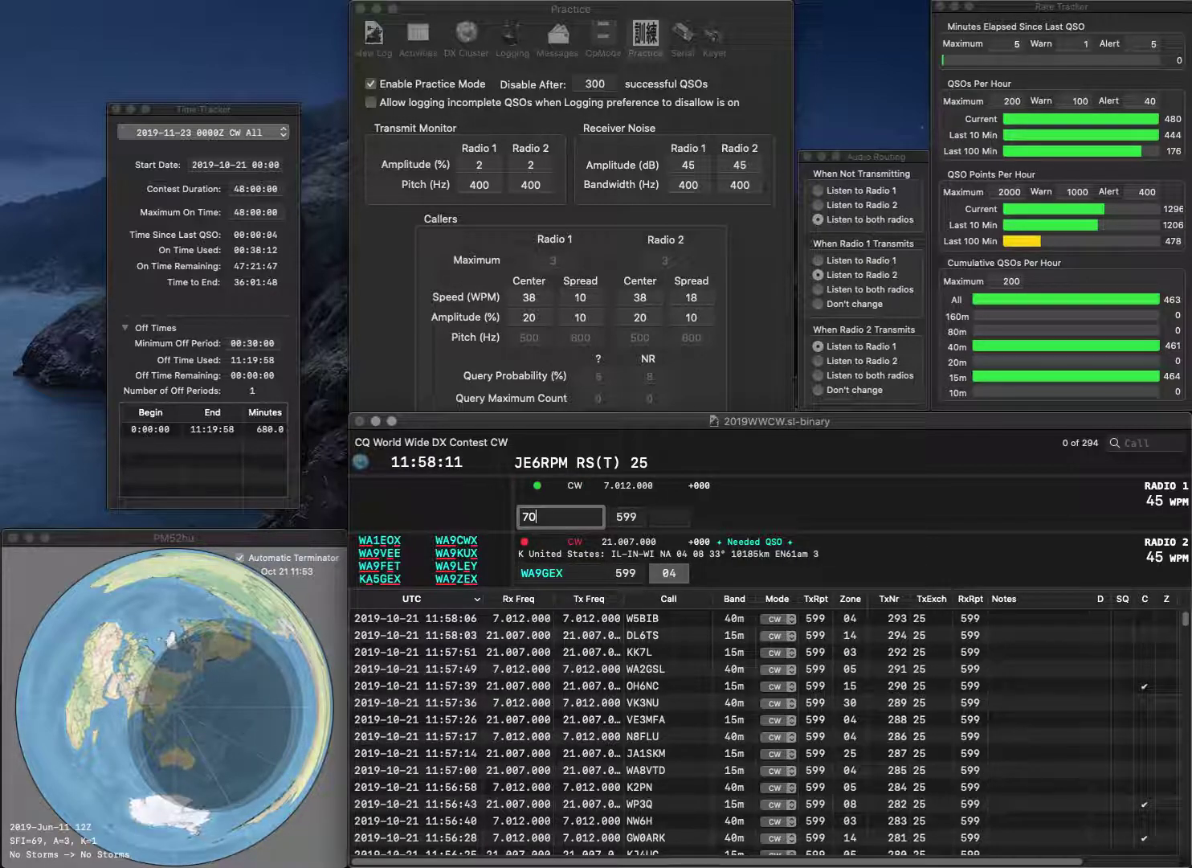
text(WD)
key(Return)
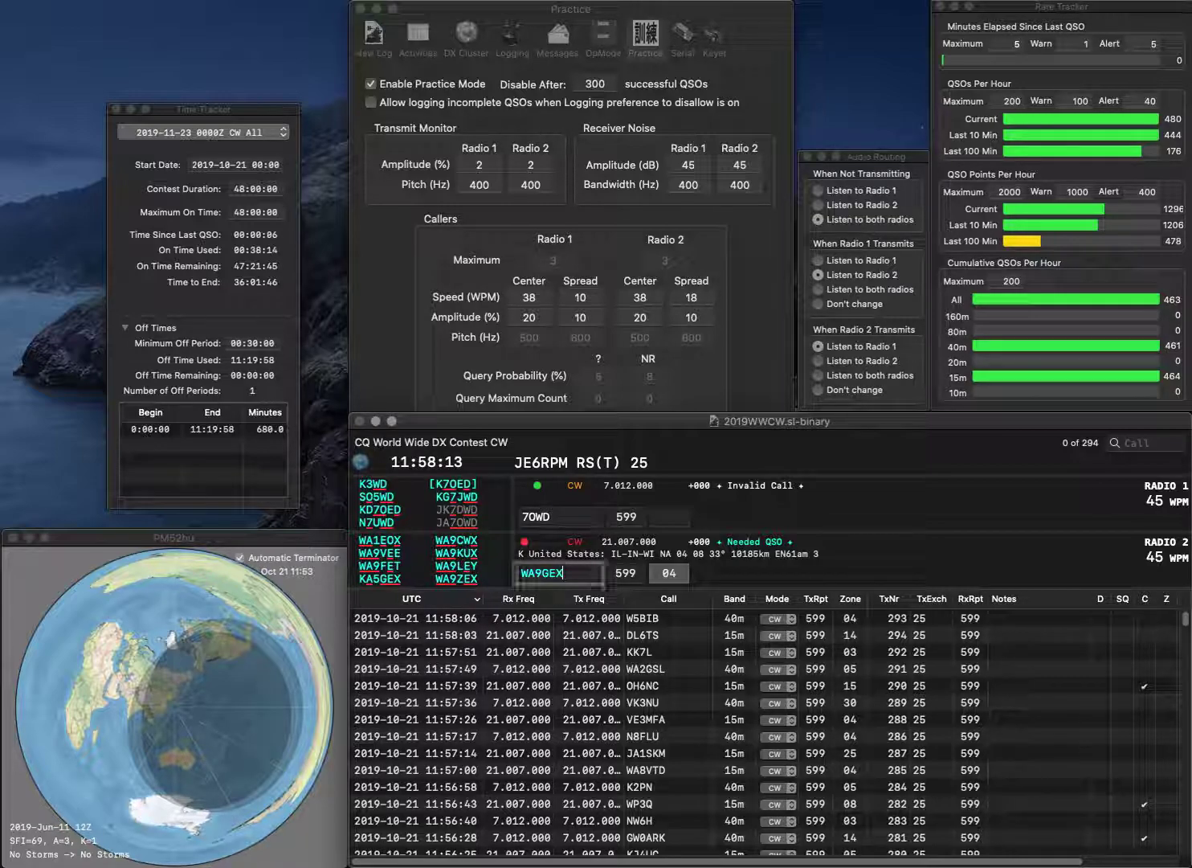
key(BackSpace)
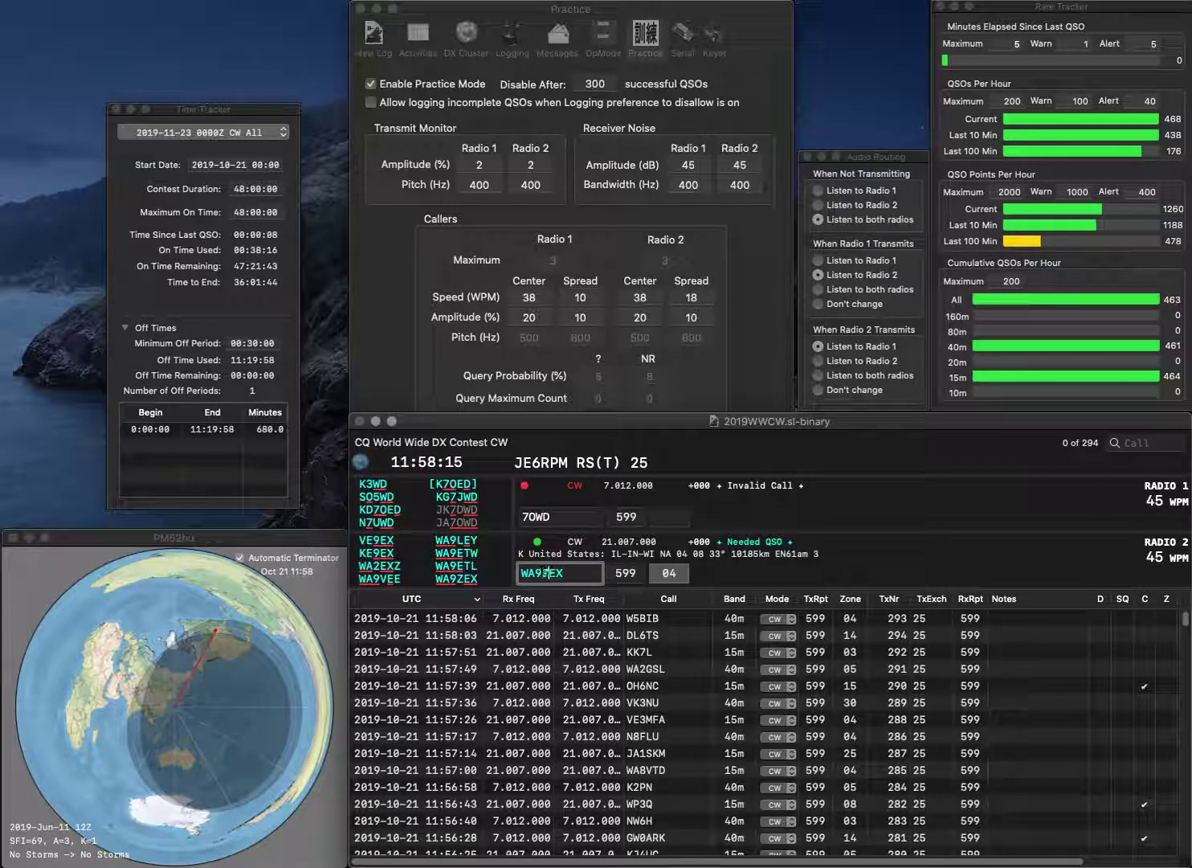
text(Z)
key(Return)
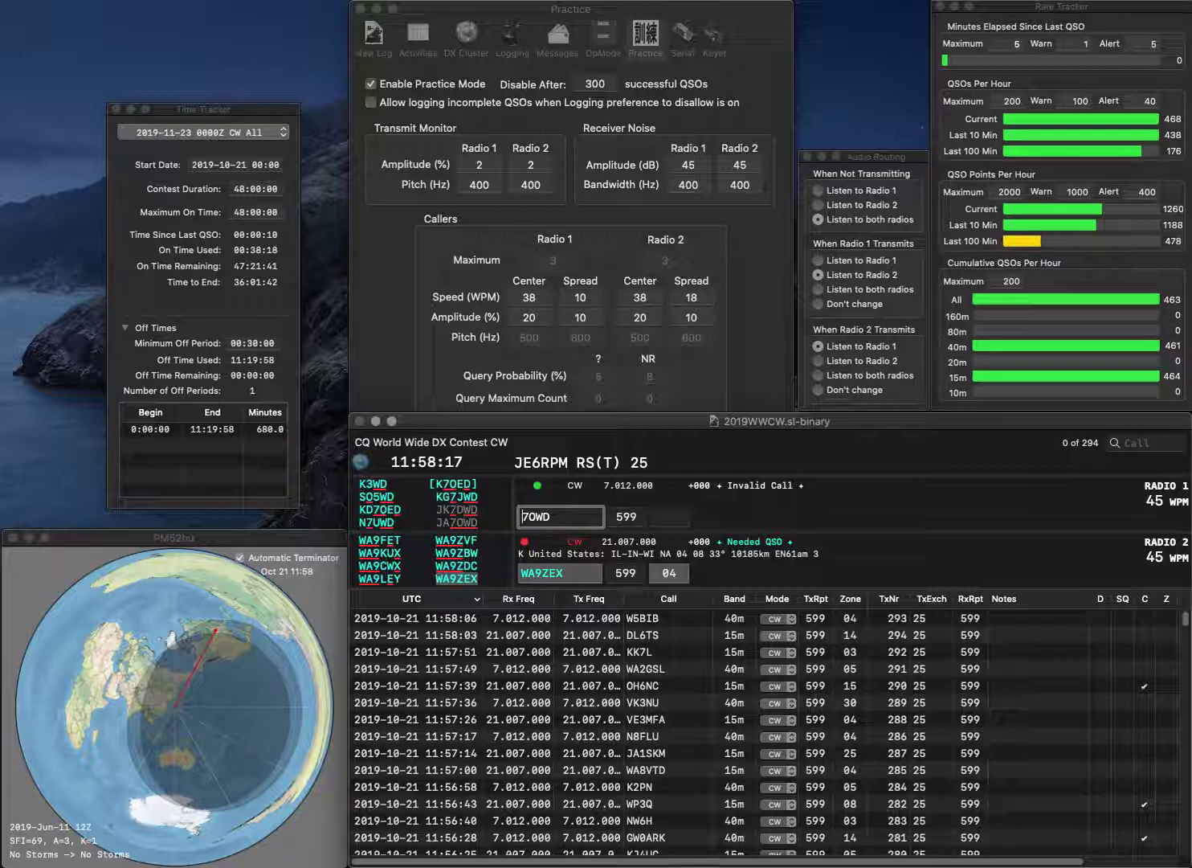
text(JA)
key(Return)
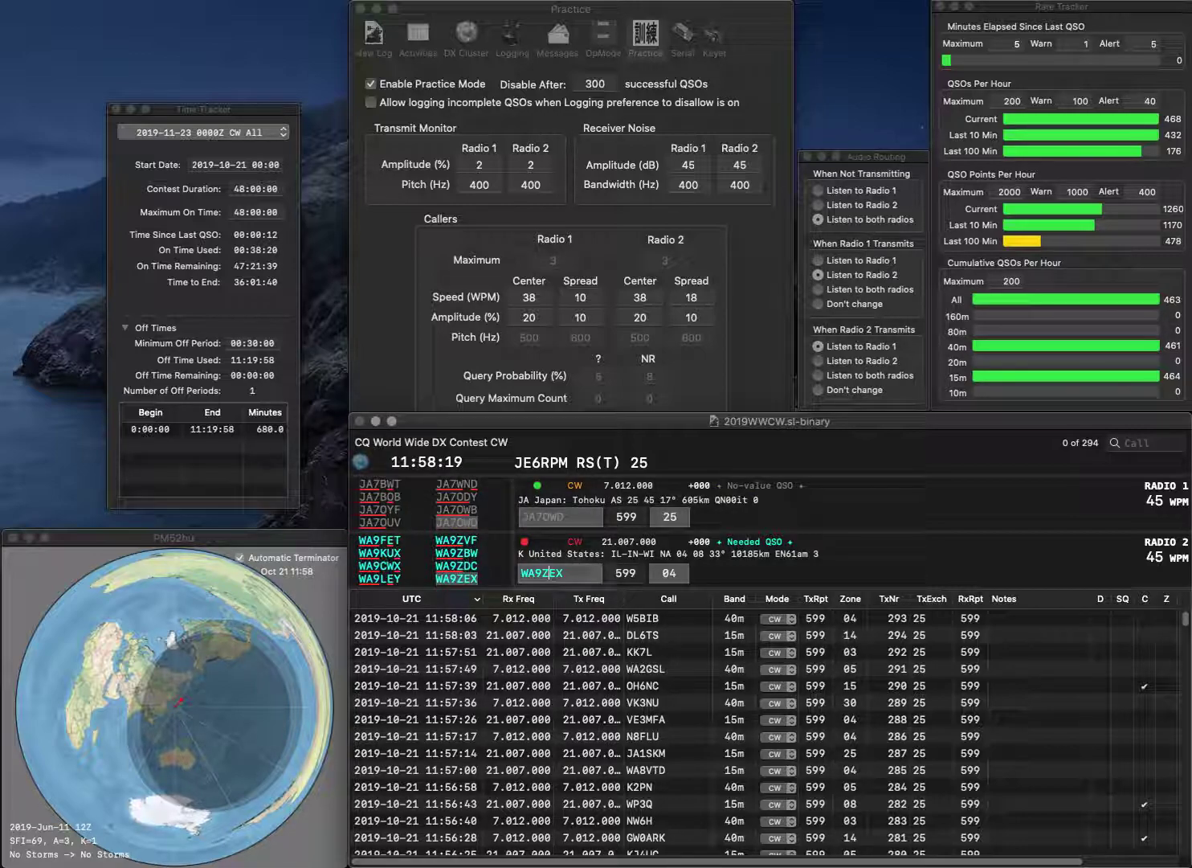
Log WA9ZEX with zone 04 on Radio 2 and JA7OWD with zone 25 on Radio 1
key(Tab)
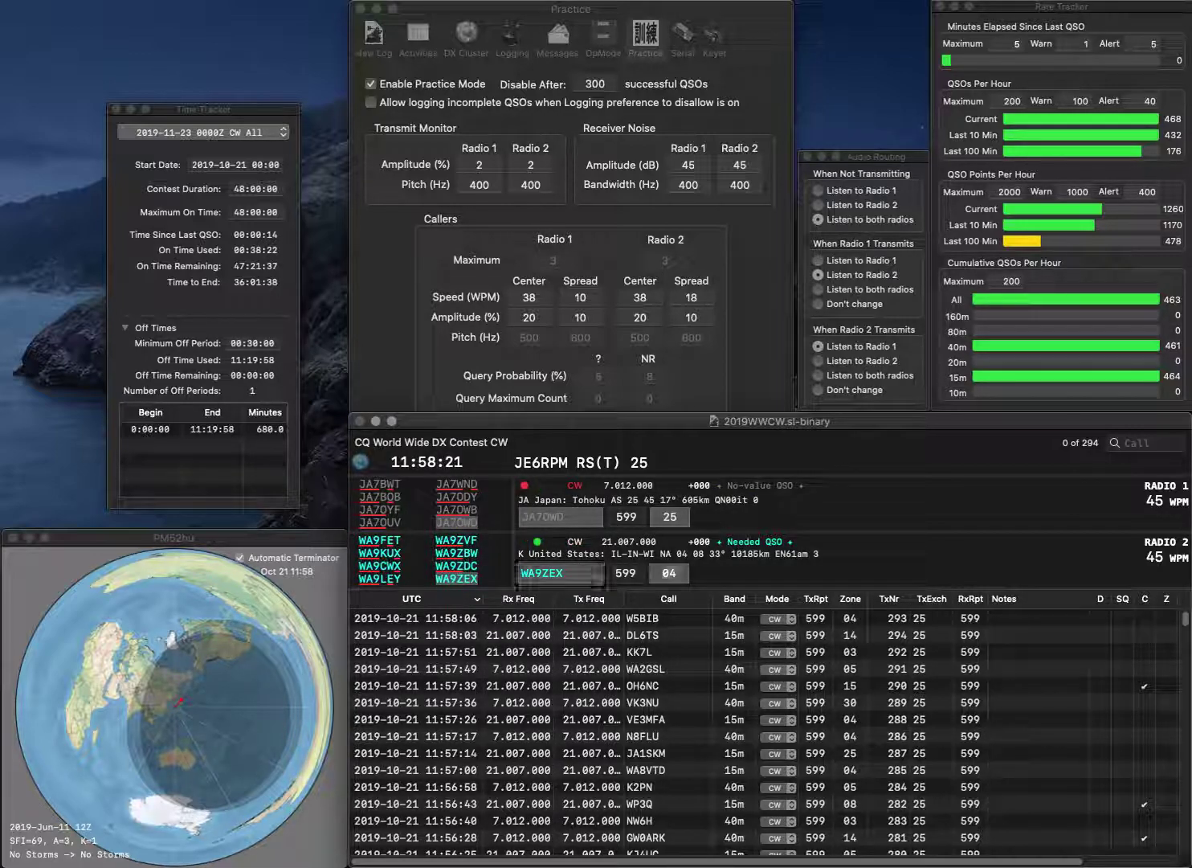
key(Return)
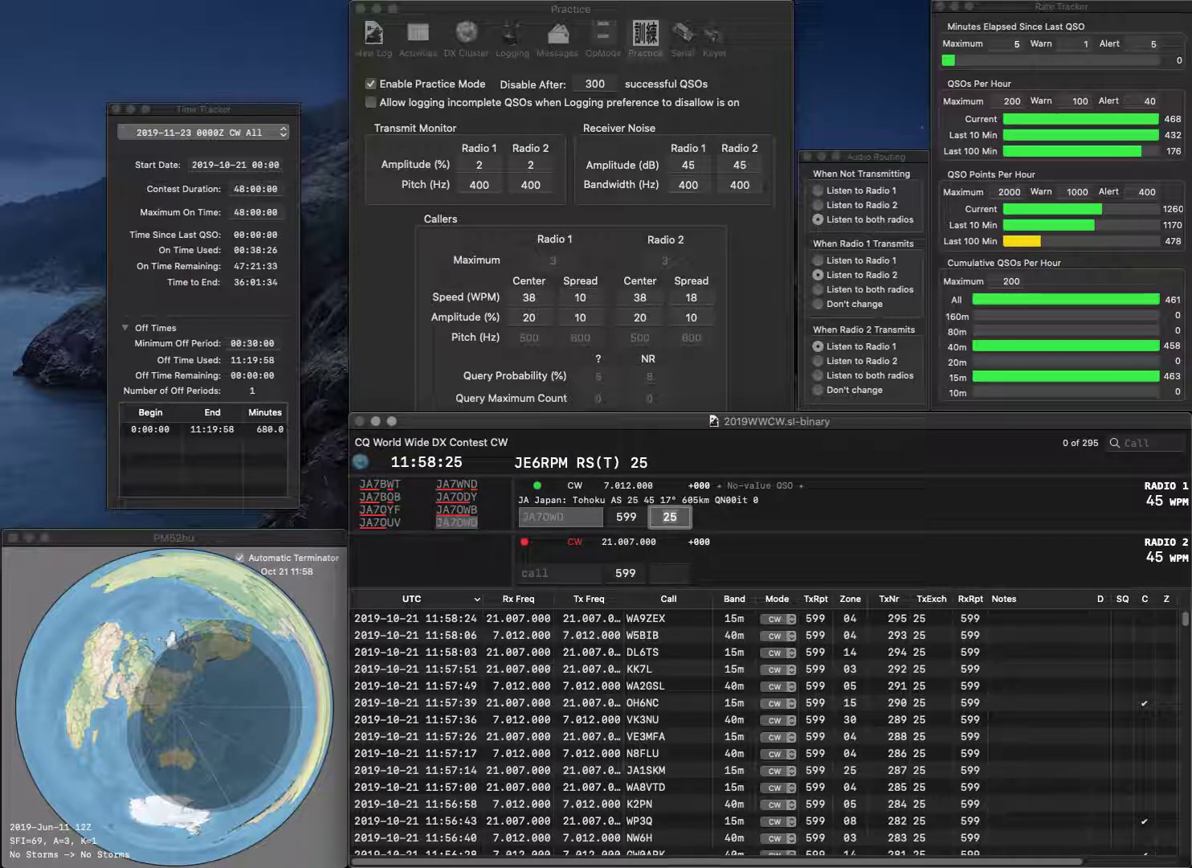
key(Return)
text(SV9GGQ)
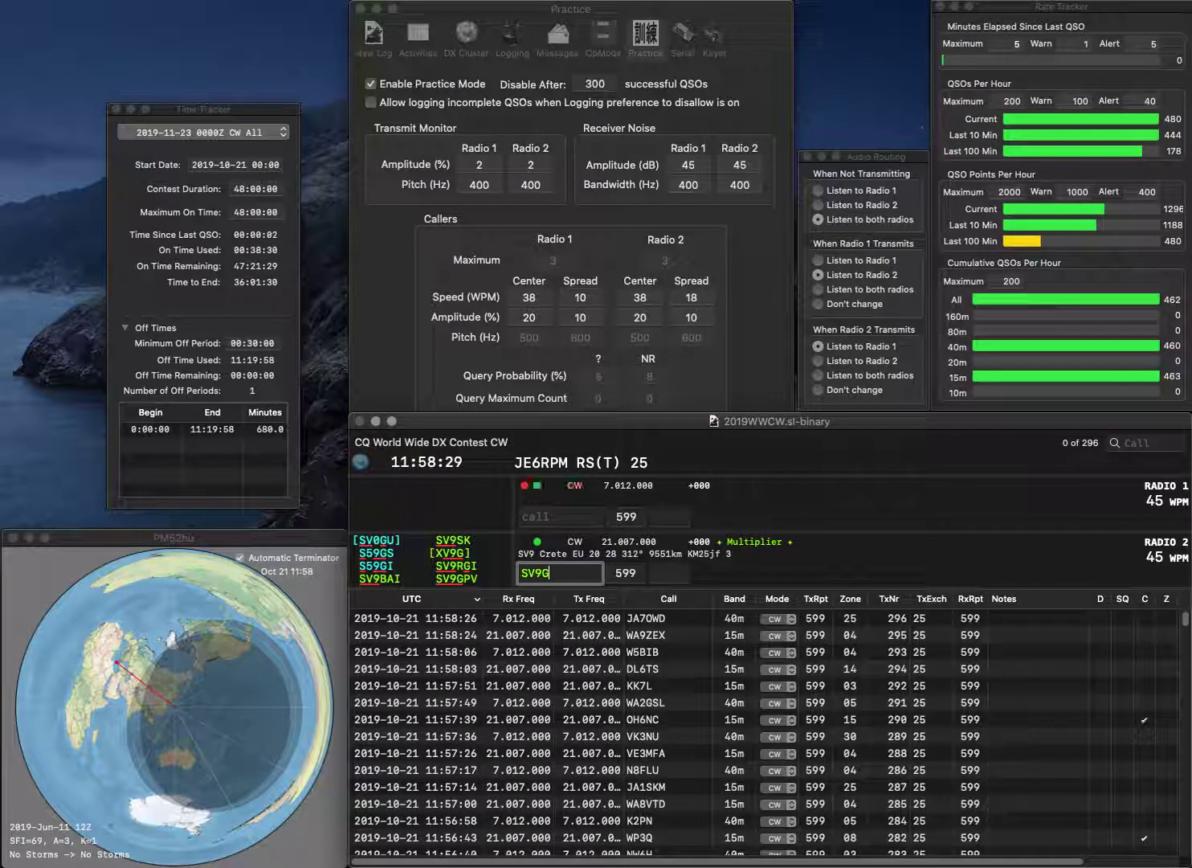
key(BackSpace)
text(W)
key(Return)
Enter the call K1CAL on Radio 1 and send it
text(CWA)
key(BackSpace)
key(BackSpace)
text(AL)
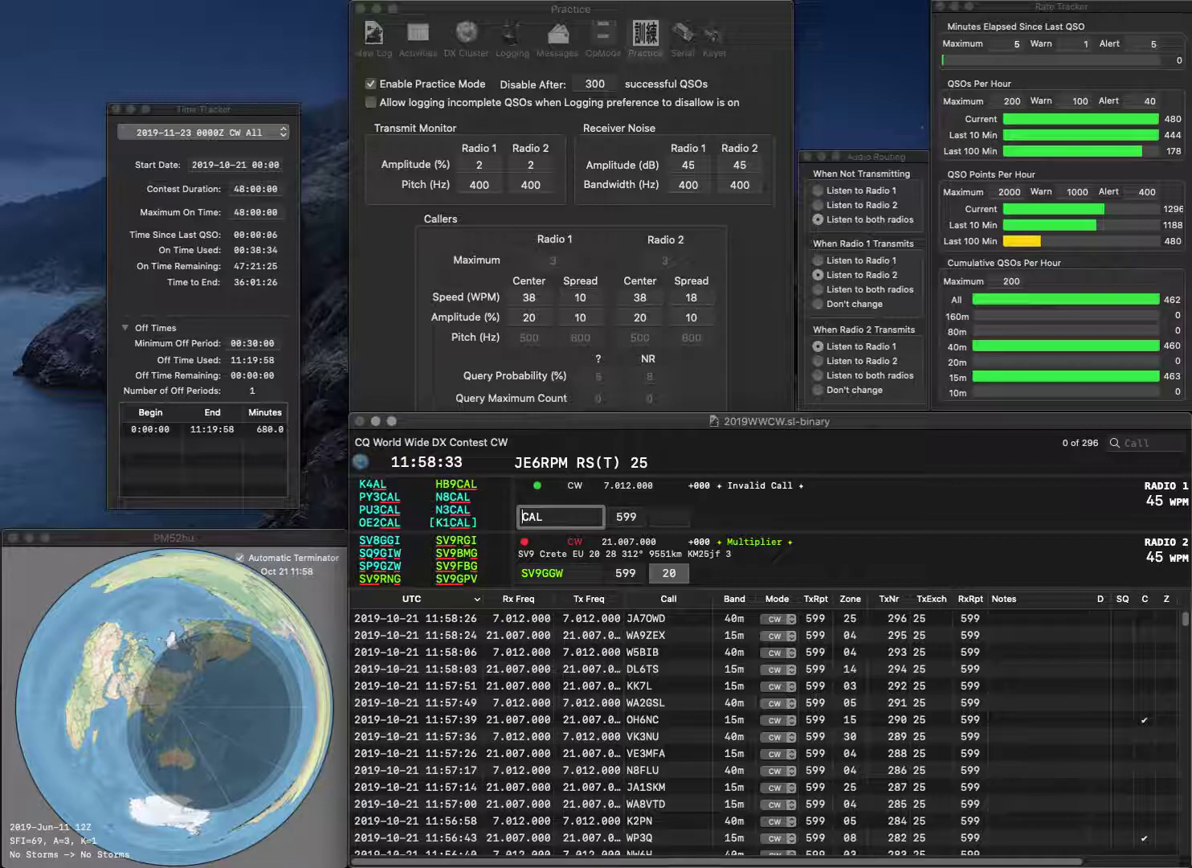
key(Home)
text(K1)
key(Return)
key(Right)
key(BackSpace)
text(P)
key(End)
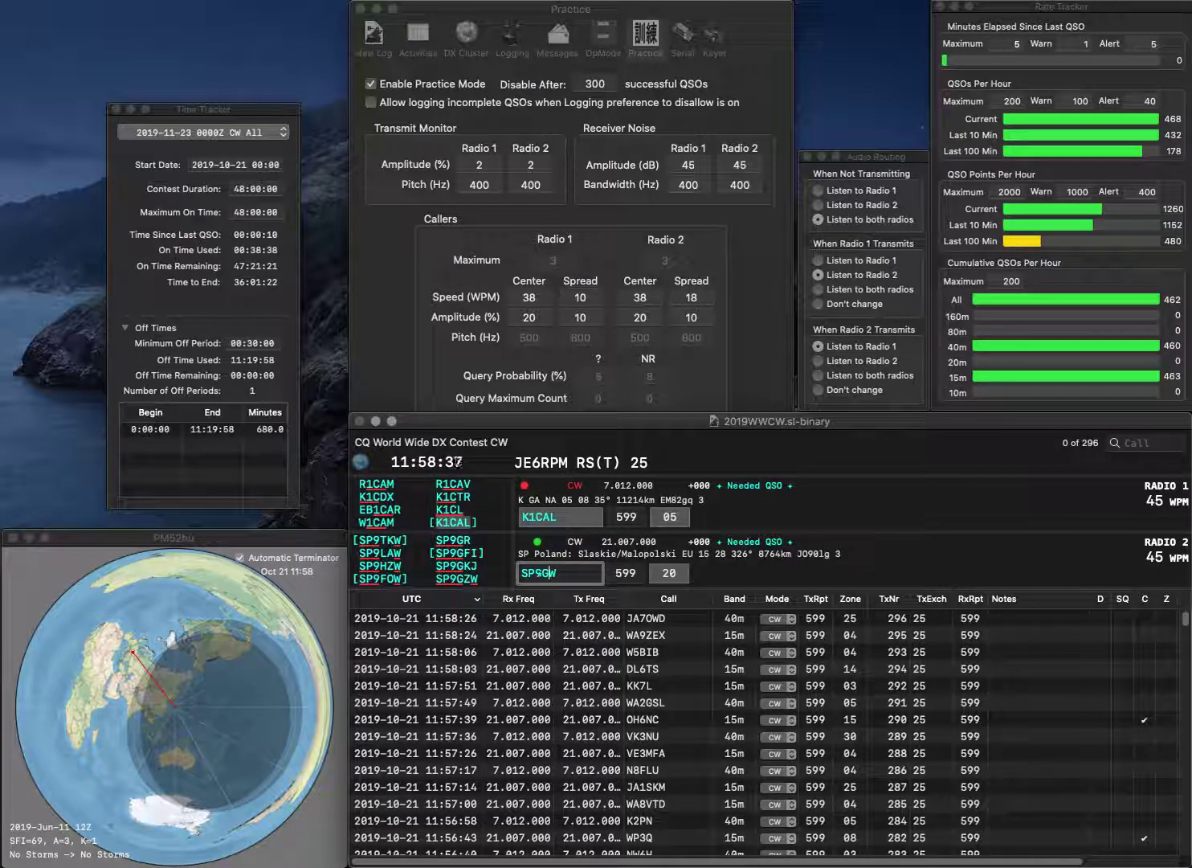
text(Z)
key(Return)
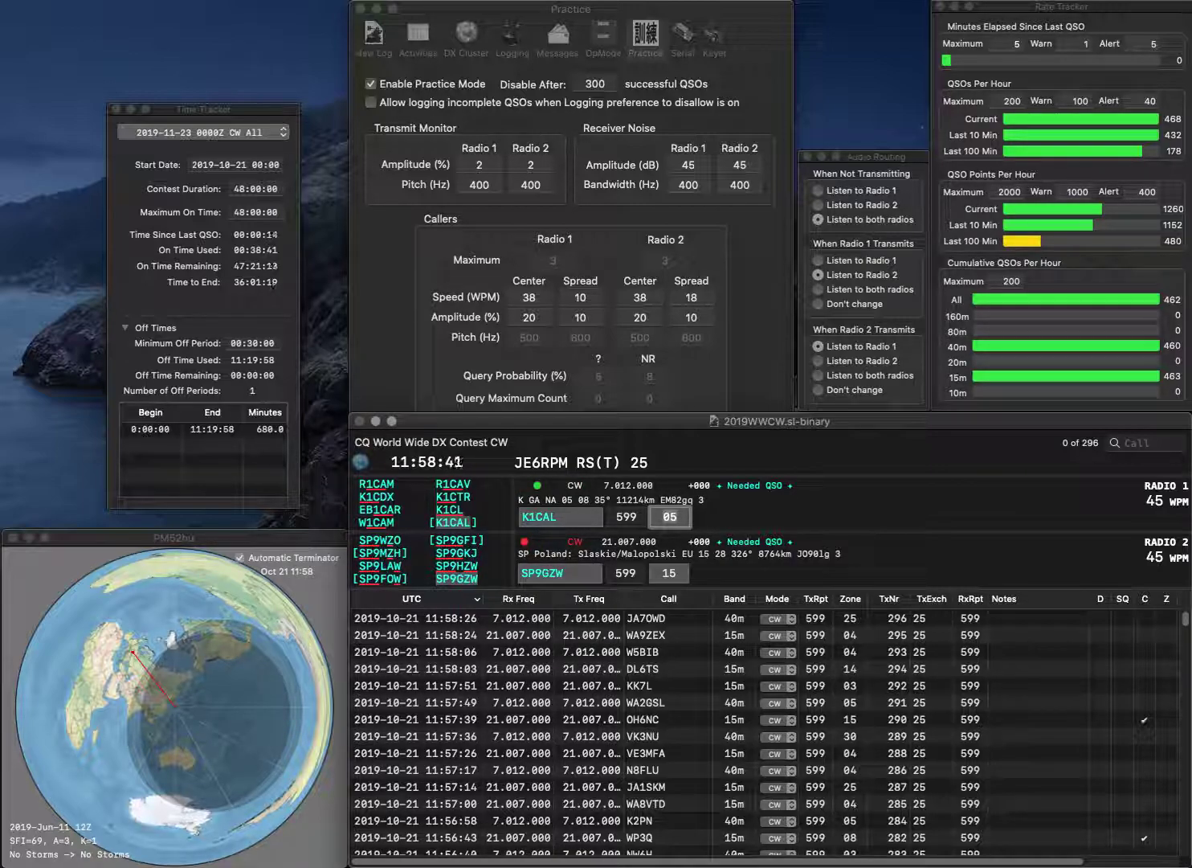
key(Return)
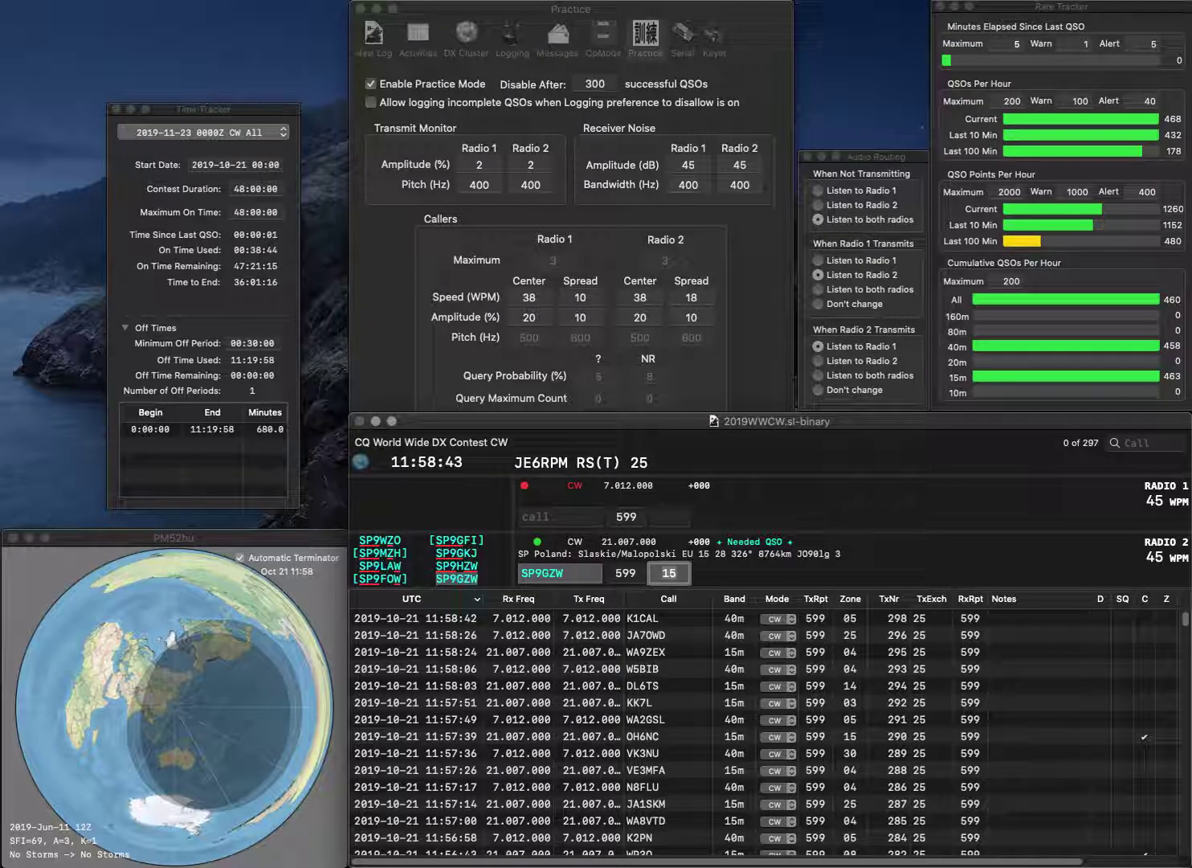
key(Return)
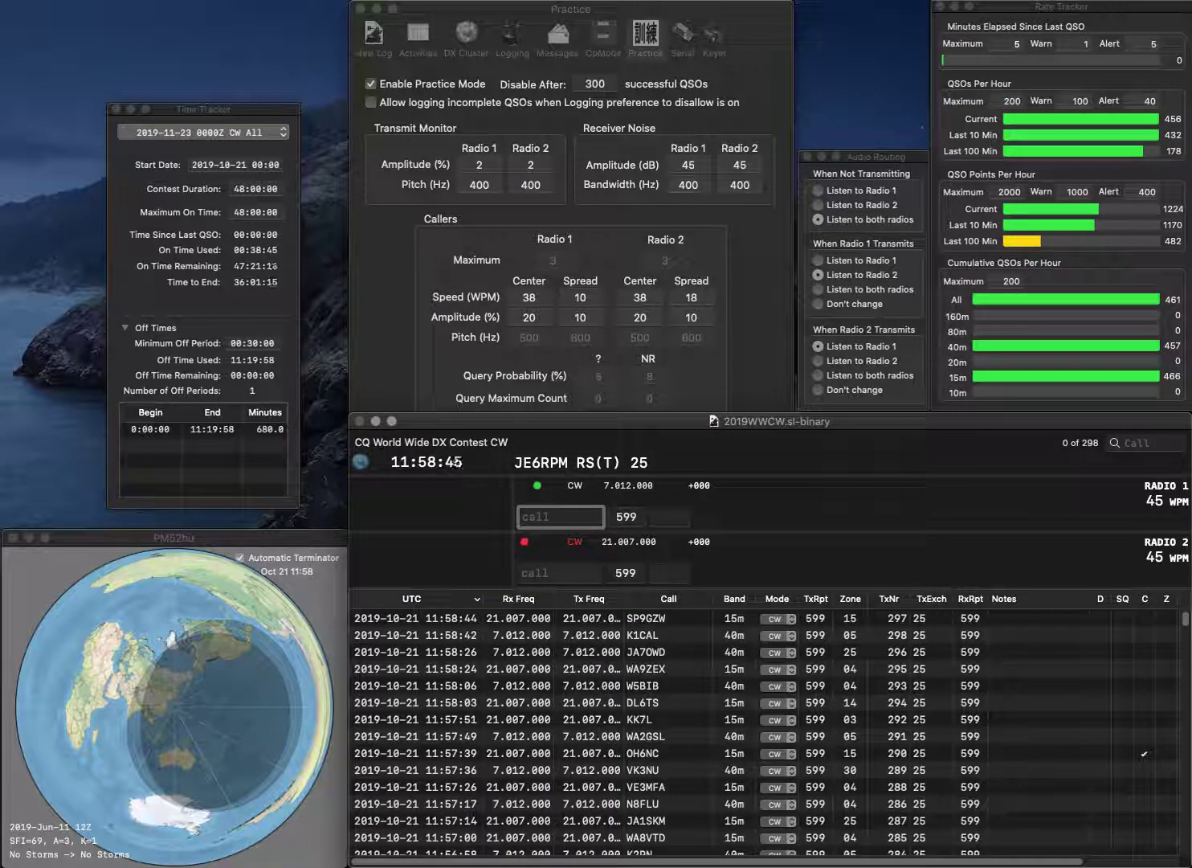
text(ON7PQ)
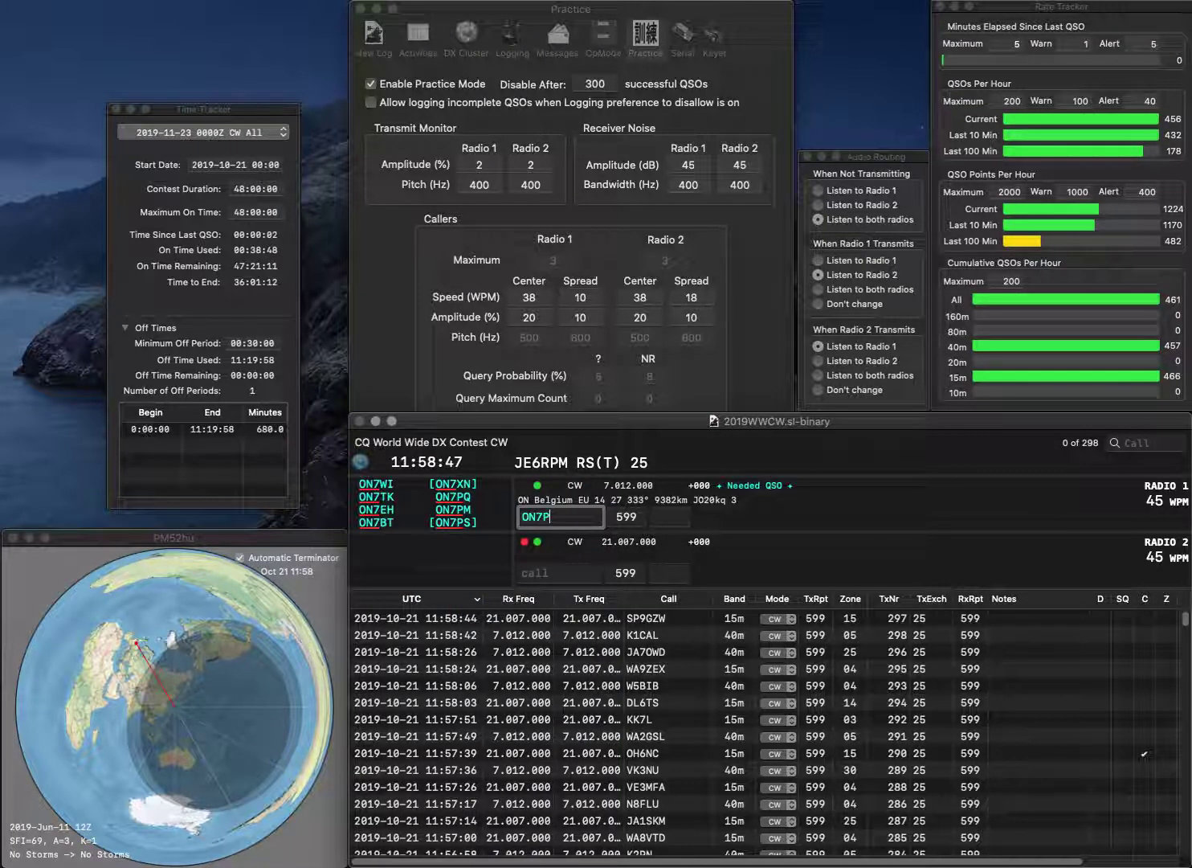
key(Return)
text(3SEE)
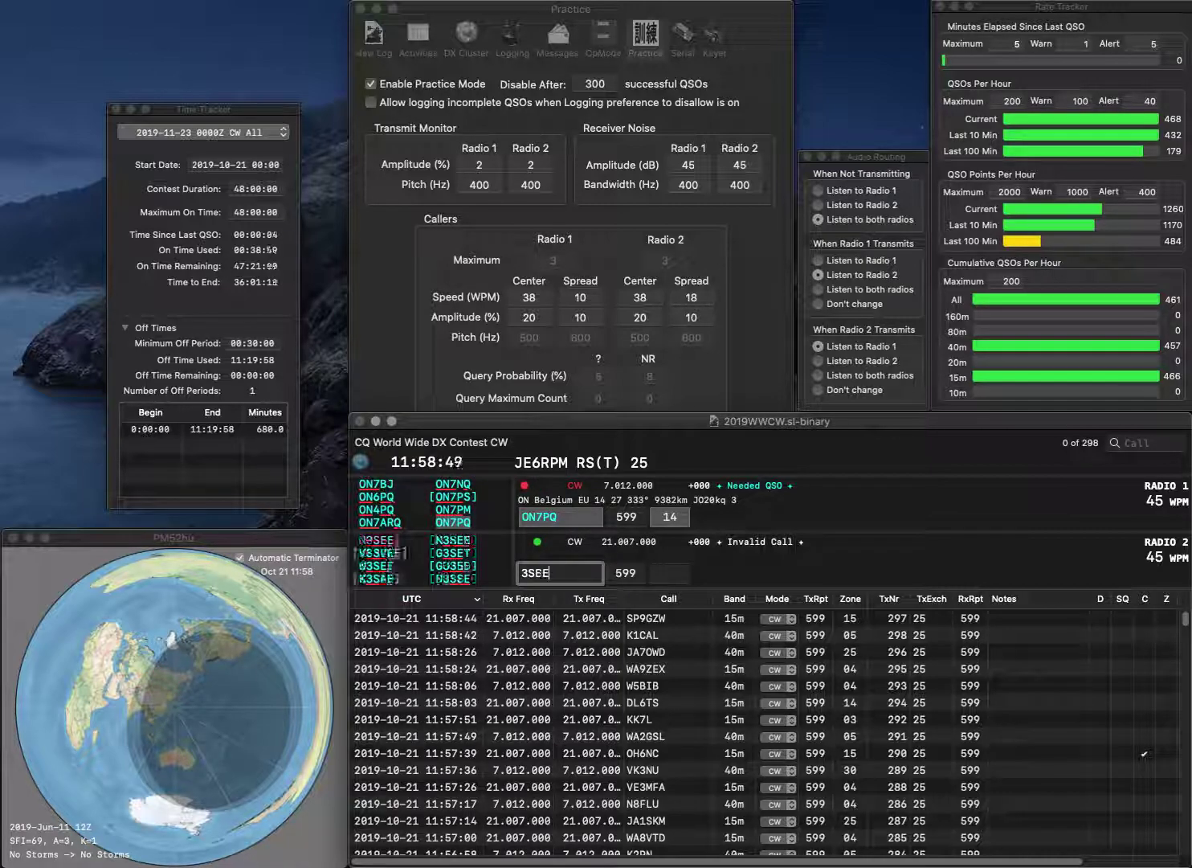
text(N)
key(Return)
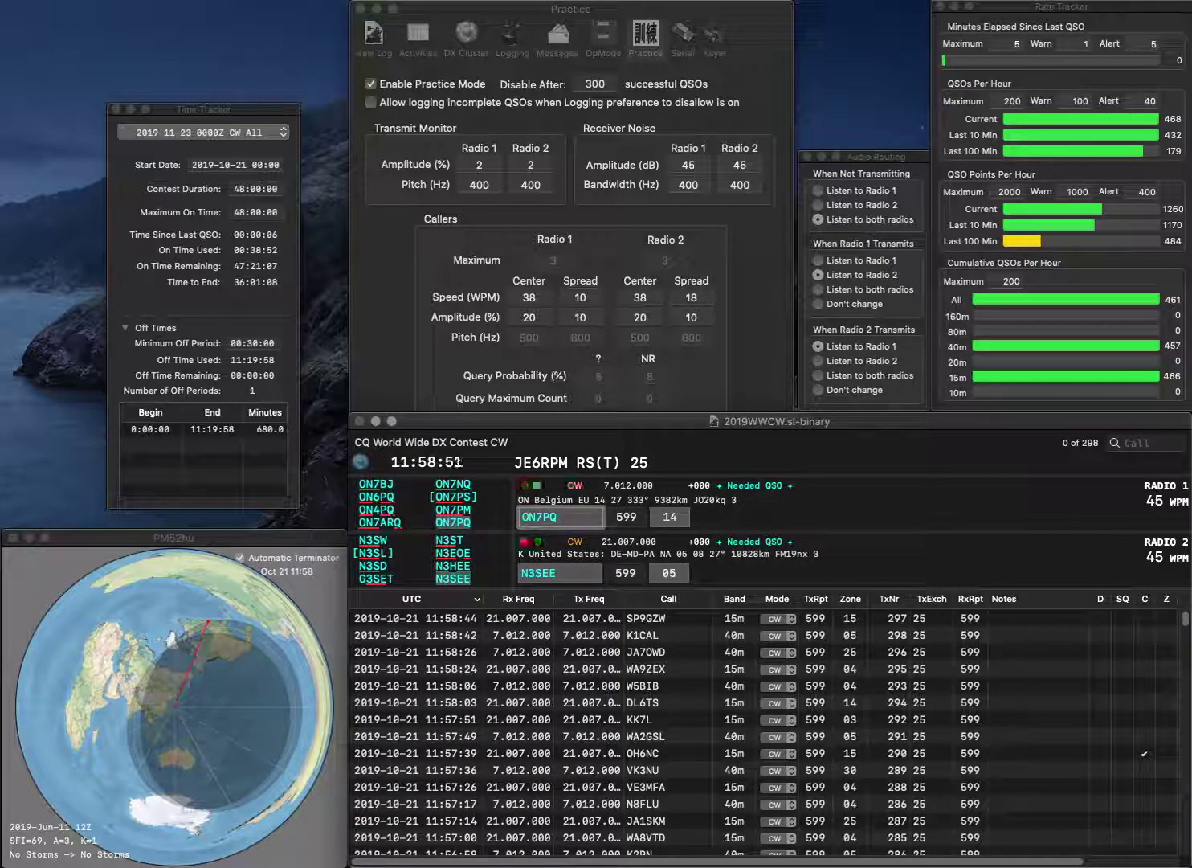
key(Tab)
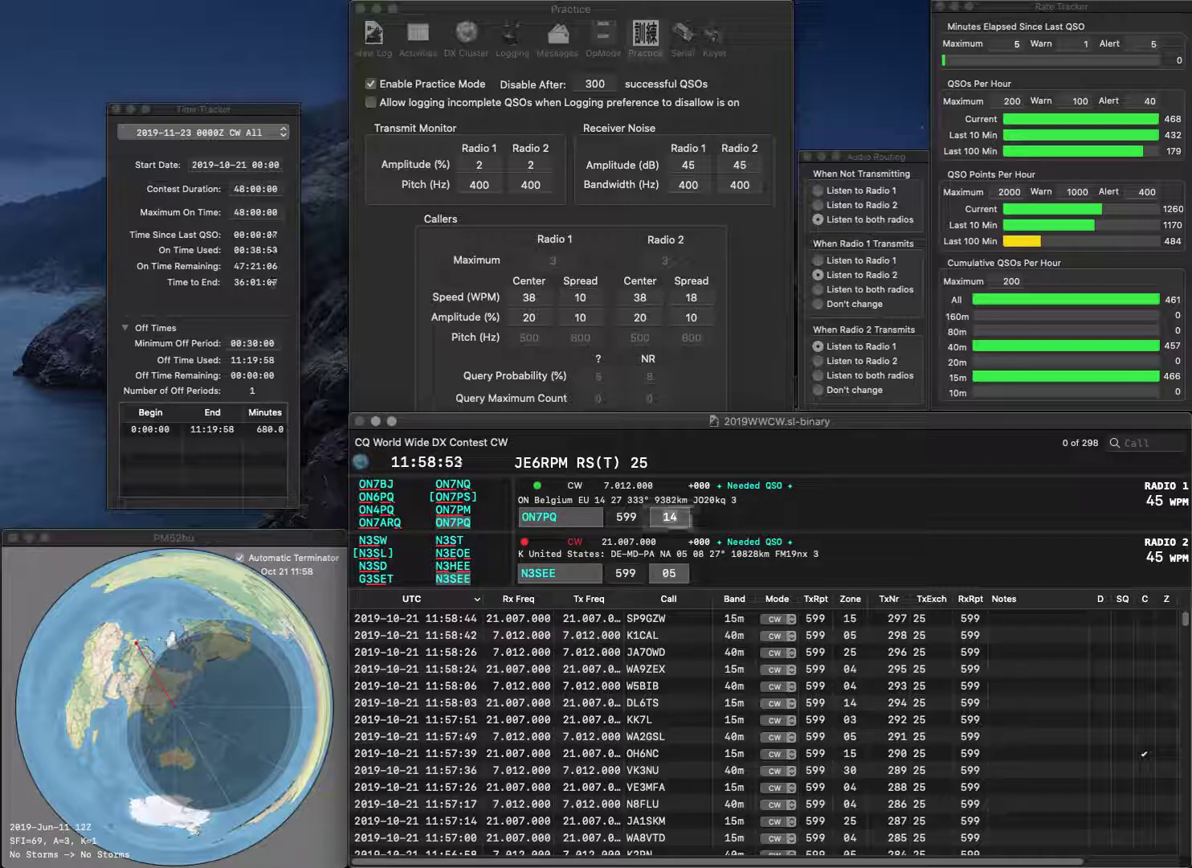
key(Return)
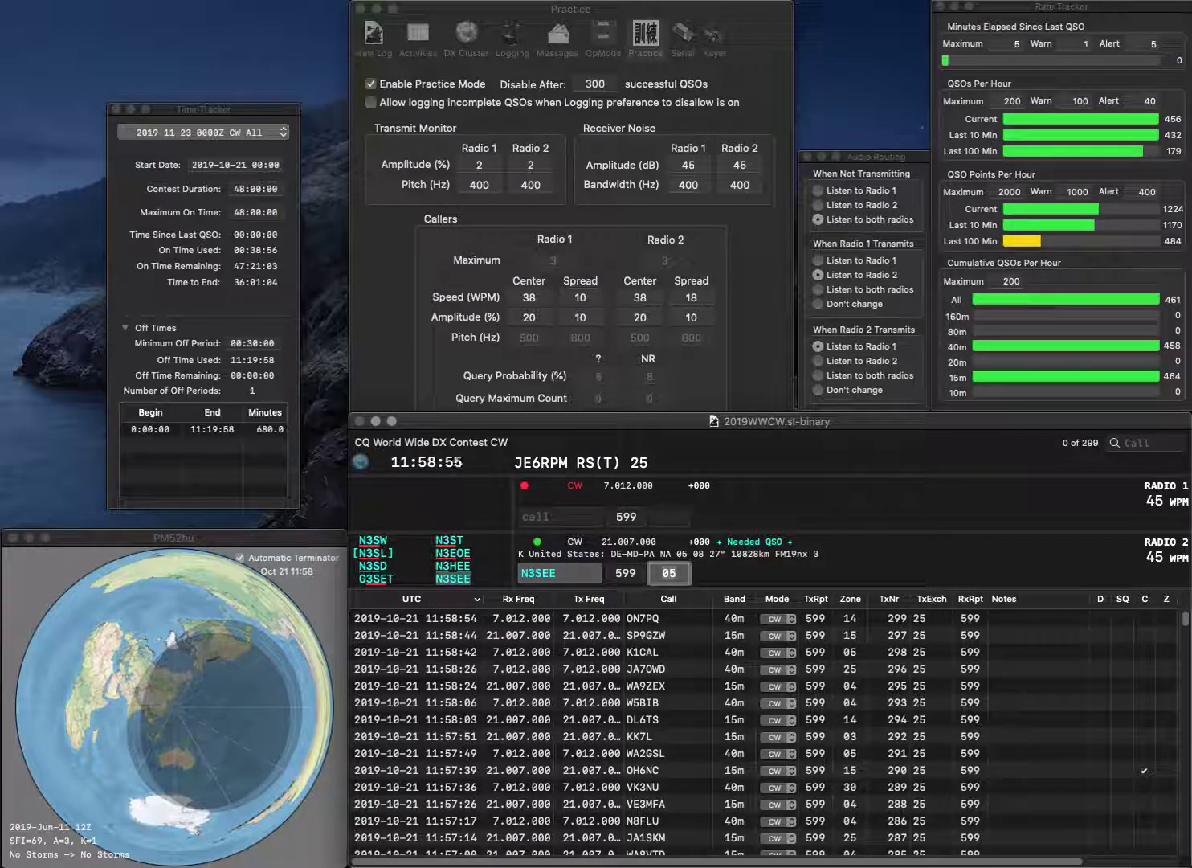